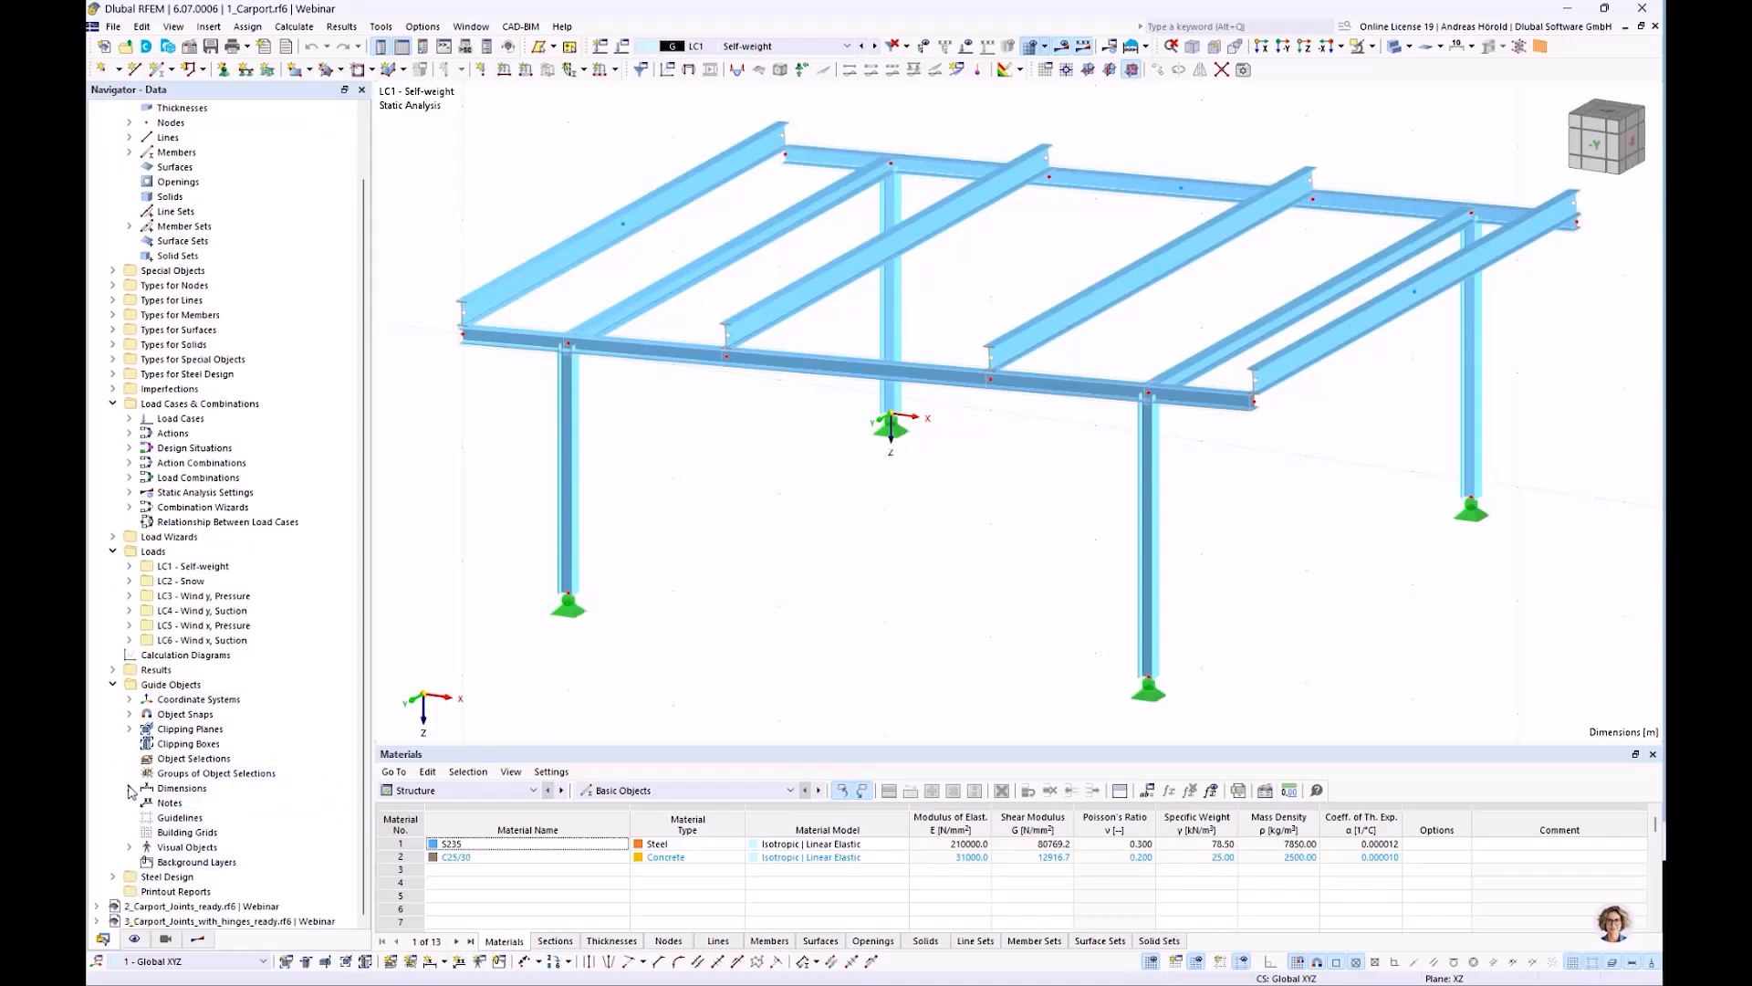
Activate both car visual objects among the guide objects and view them under the carport
left_click(129, 847)
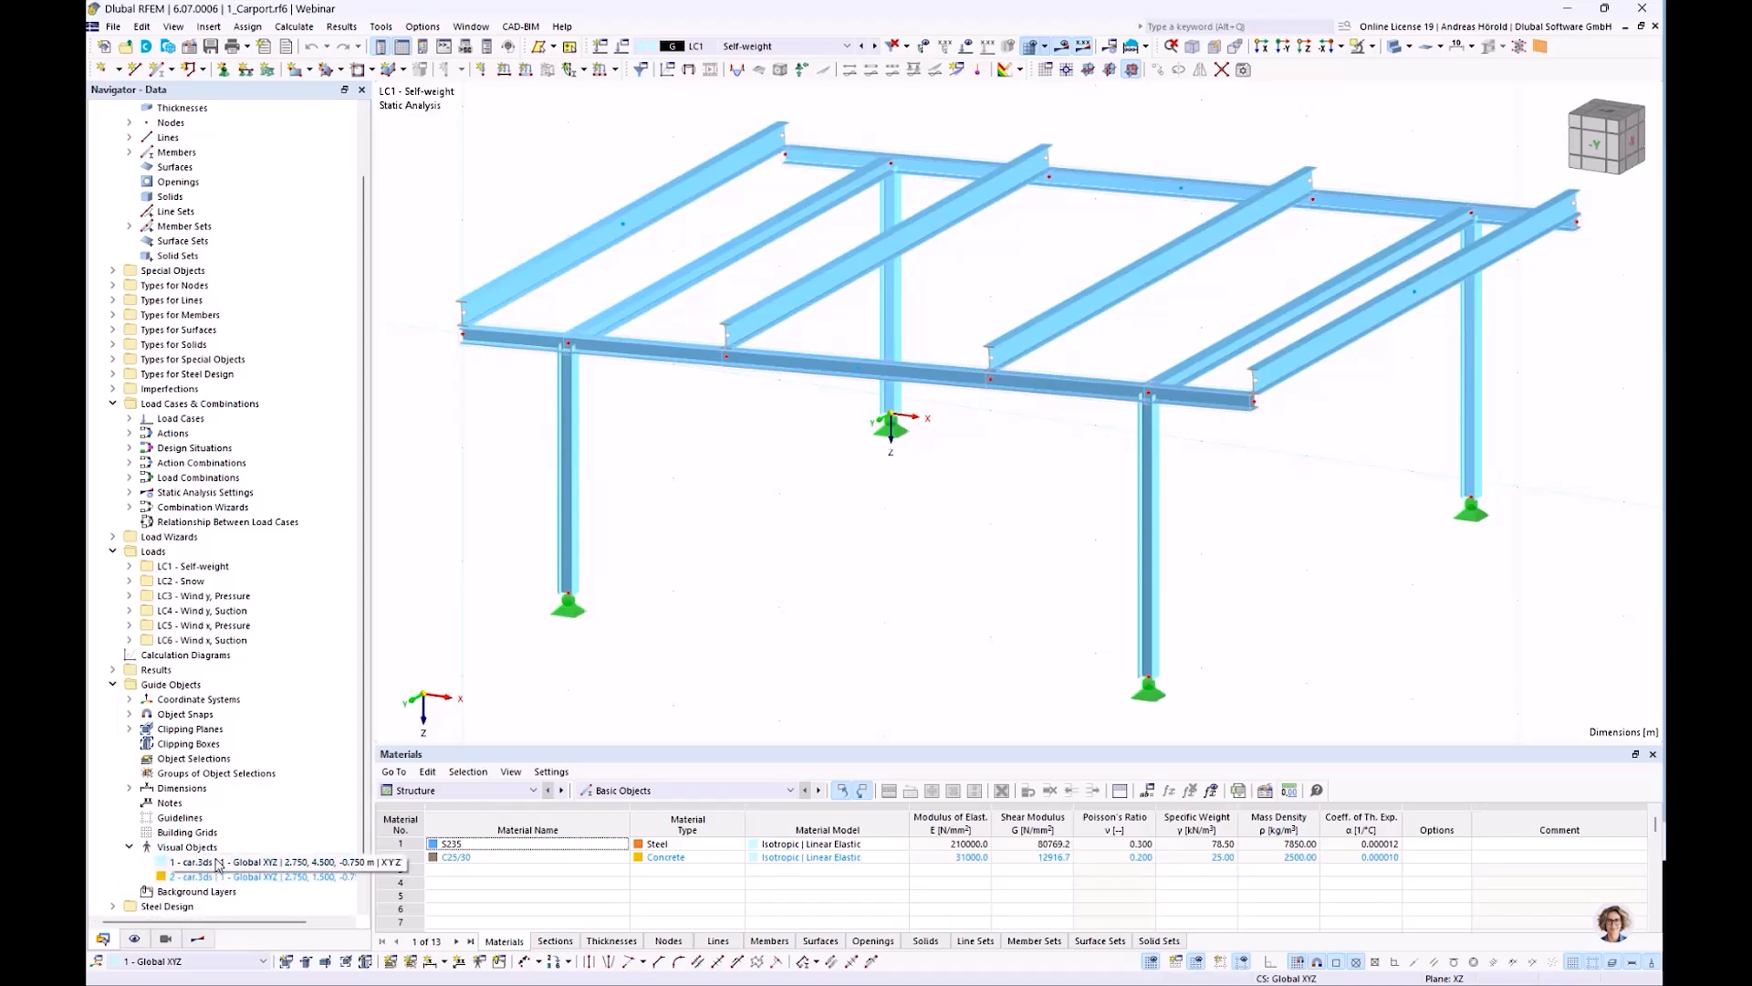
right_click(297, 862)
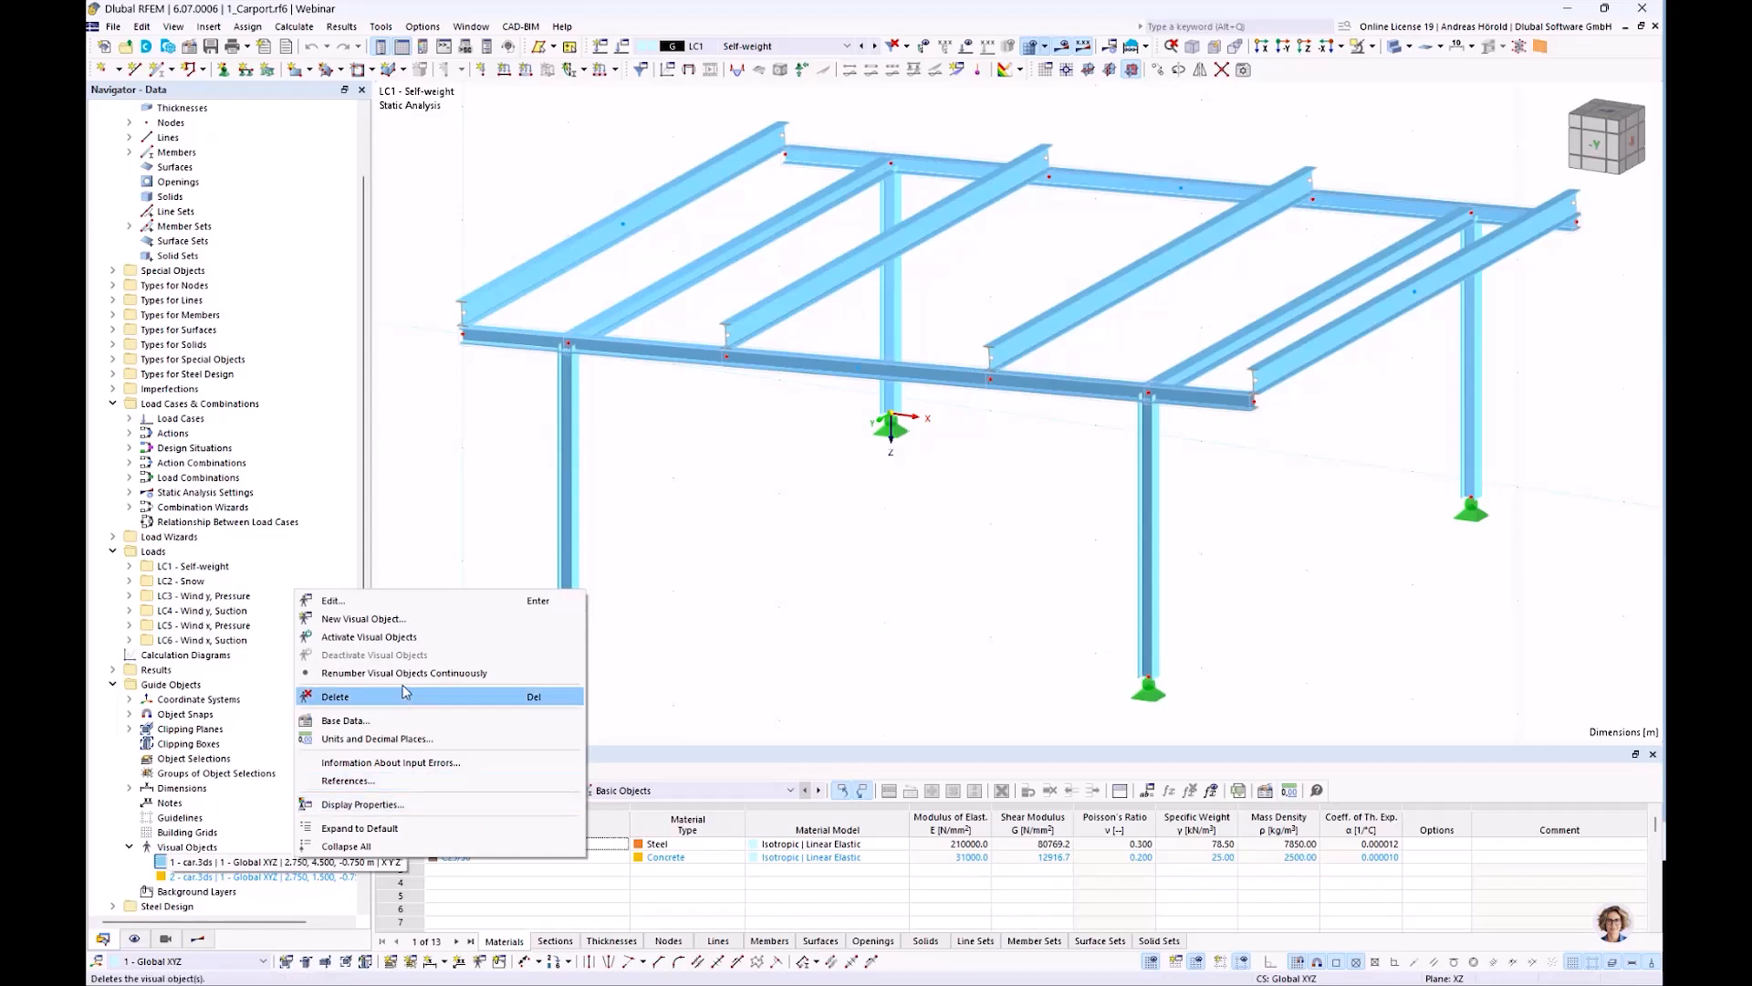
left_click(401, 637)
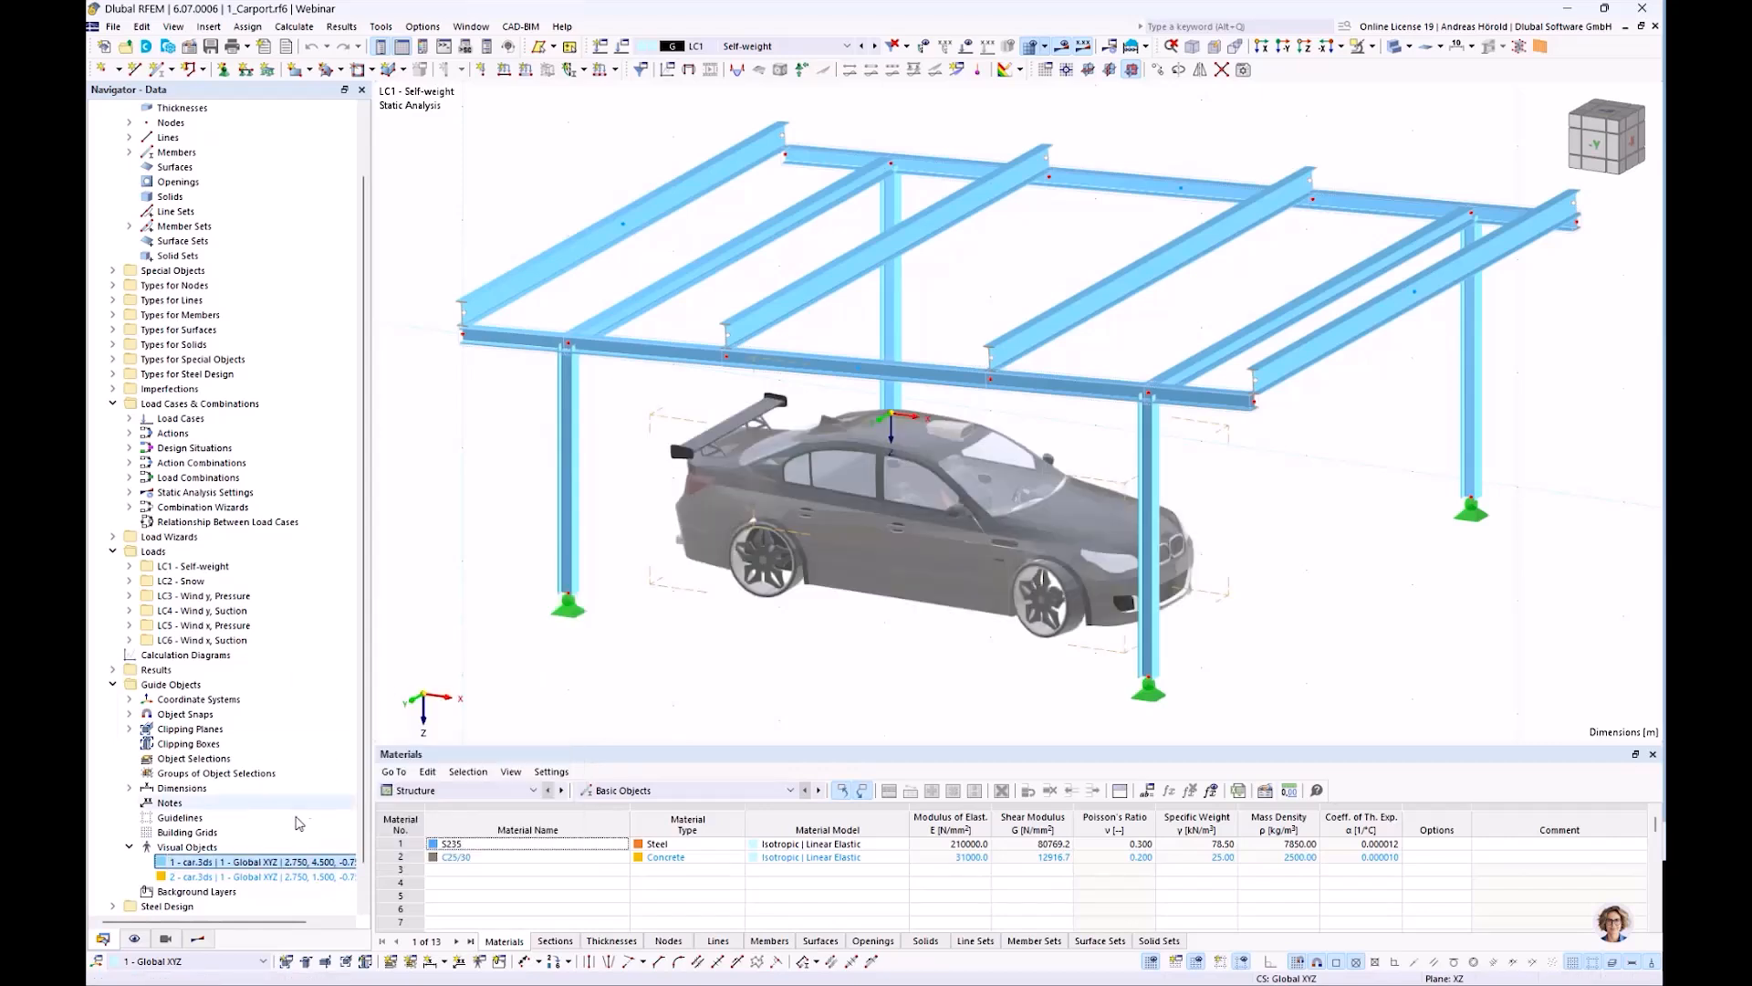
right_click(287, 877)
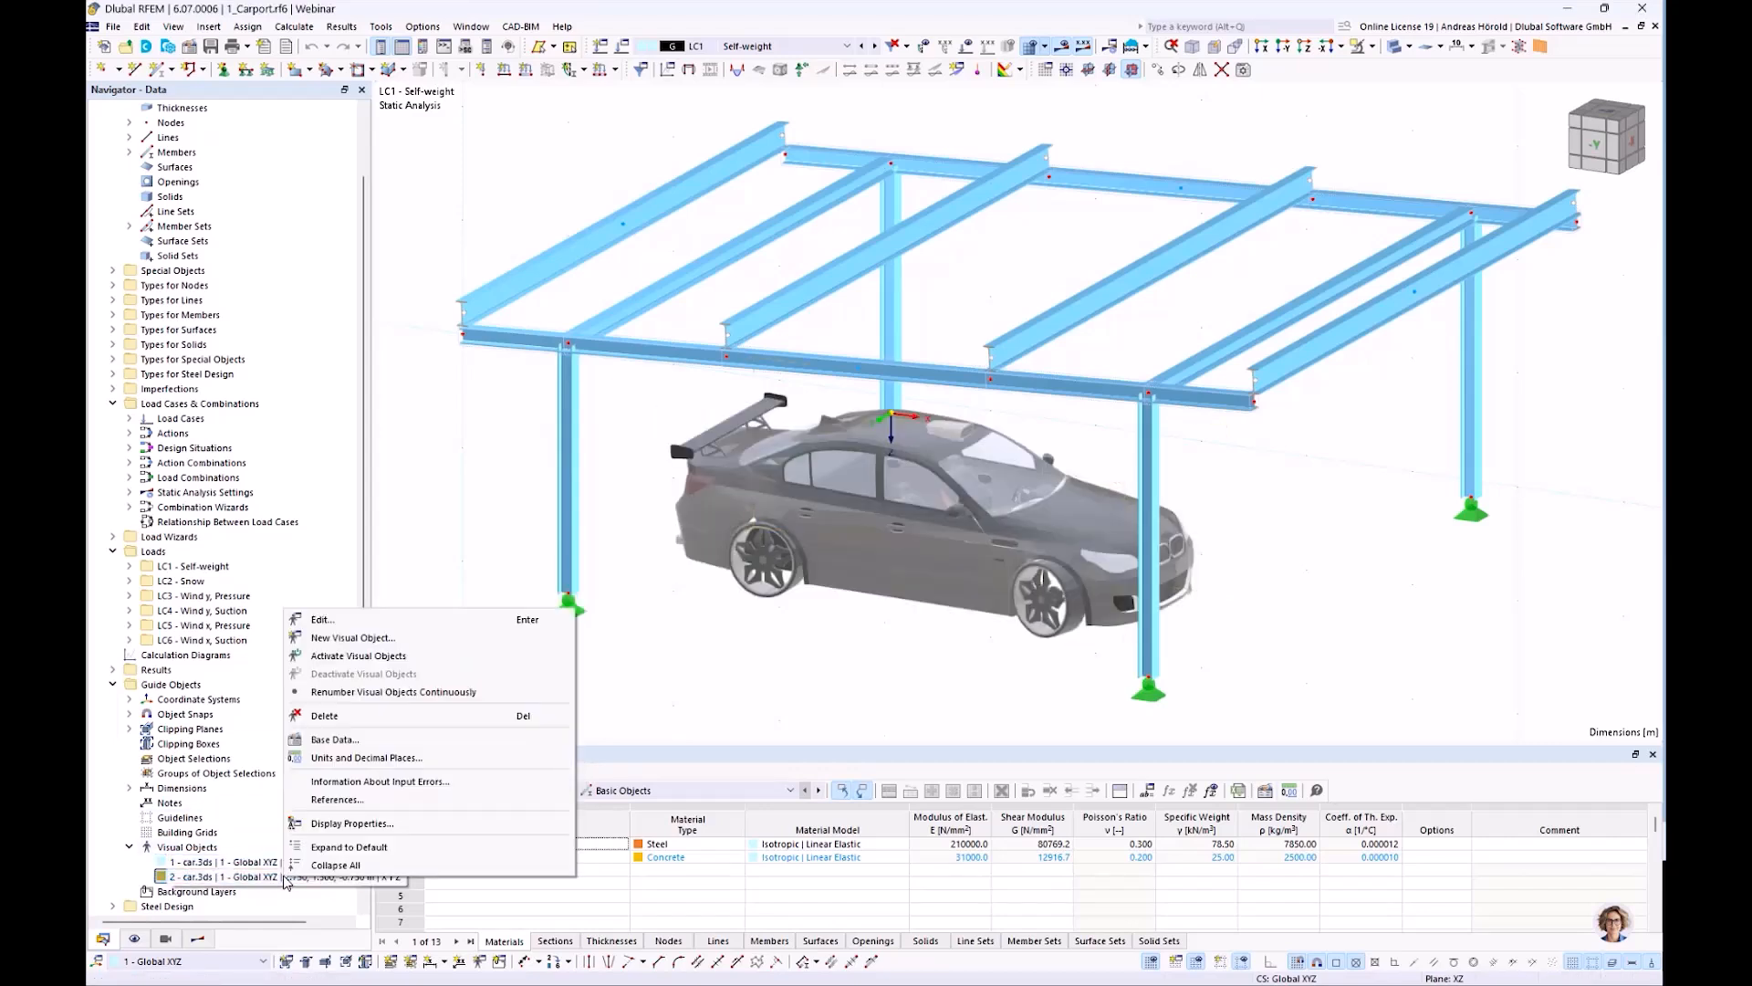
left_click(379, 655)
middle_click_drag(740, 650, 790, 668, "ctrl")
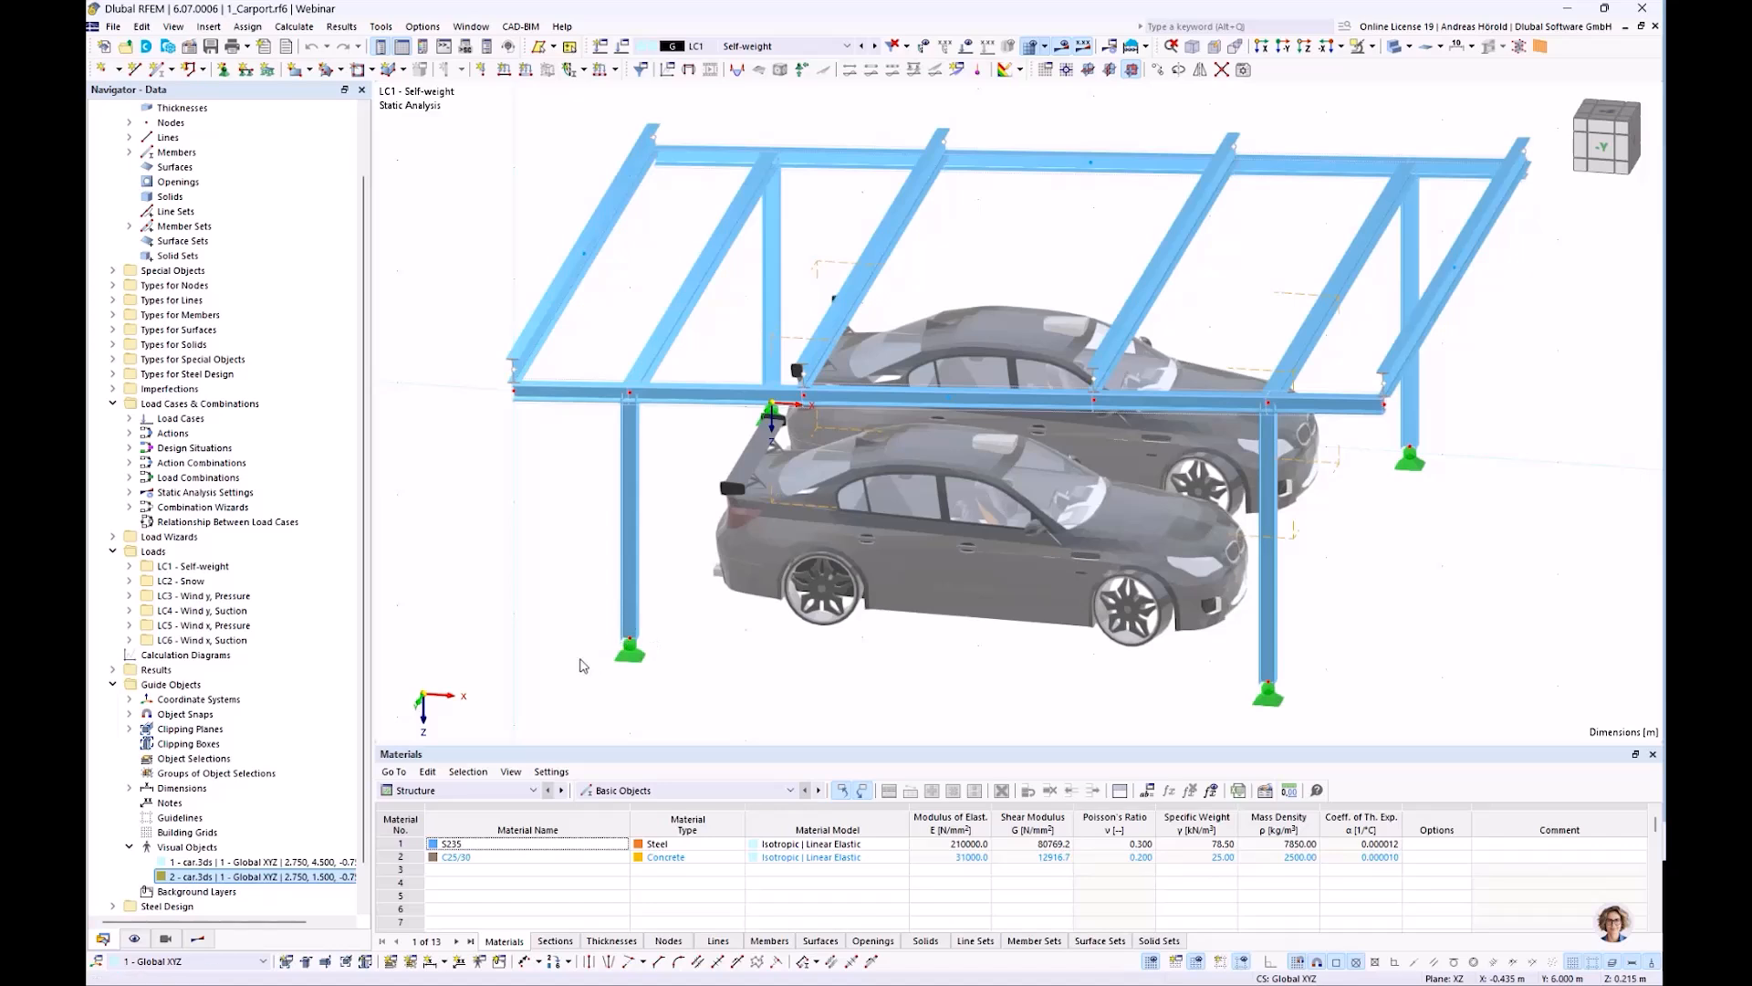
Deactivate both car visual objects
left_click(287, 862)
right_click(287, 862)
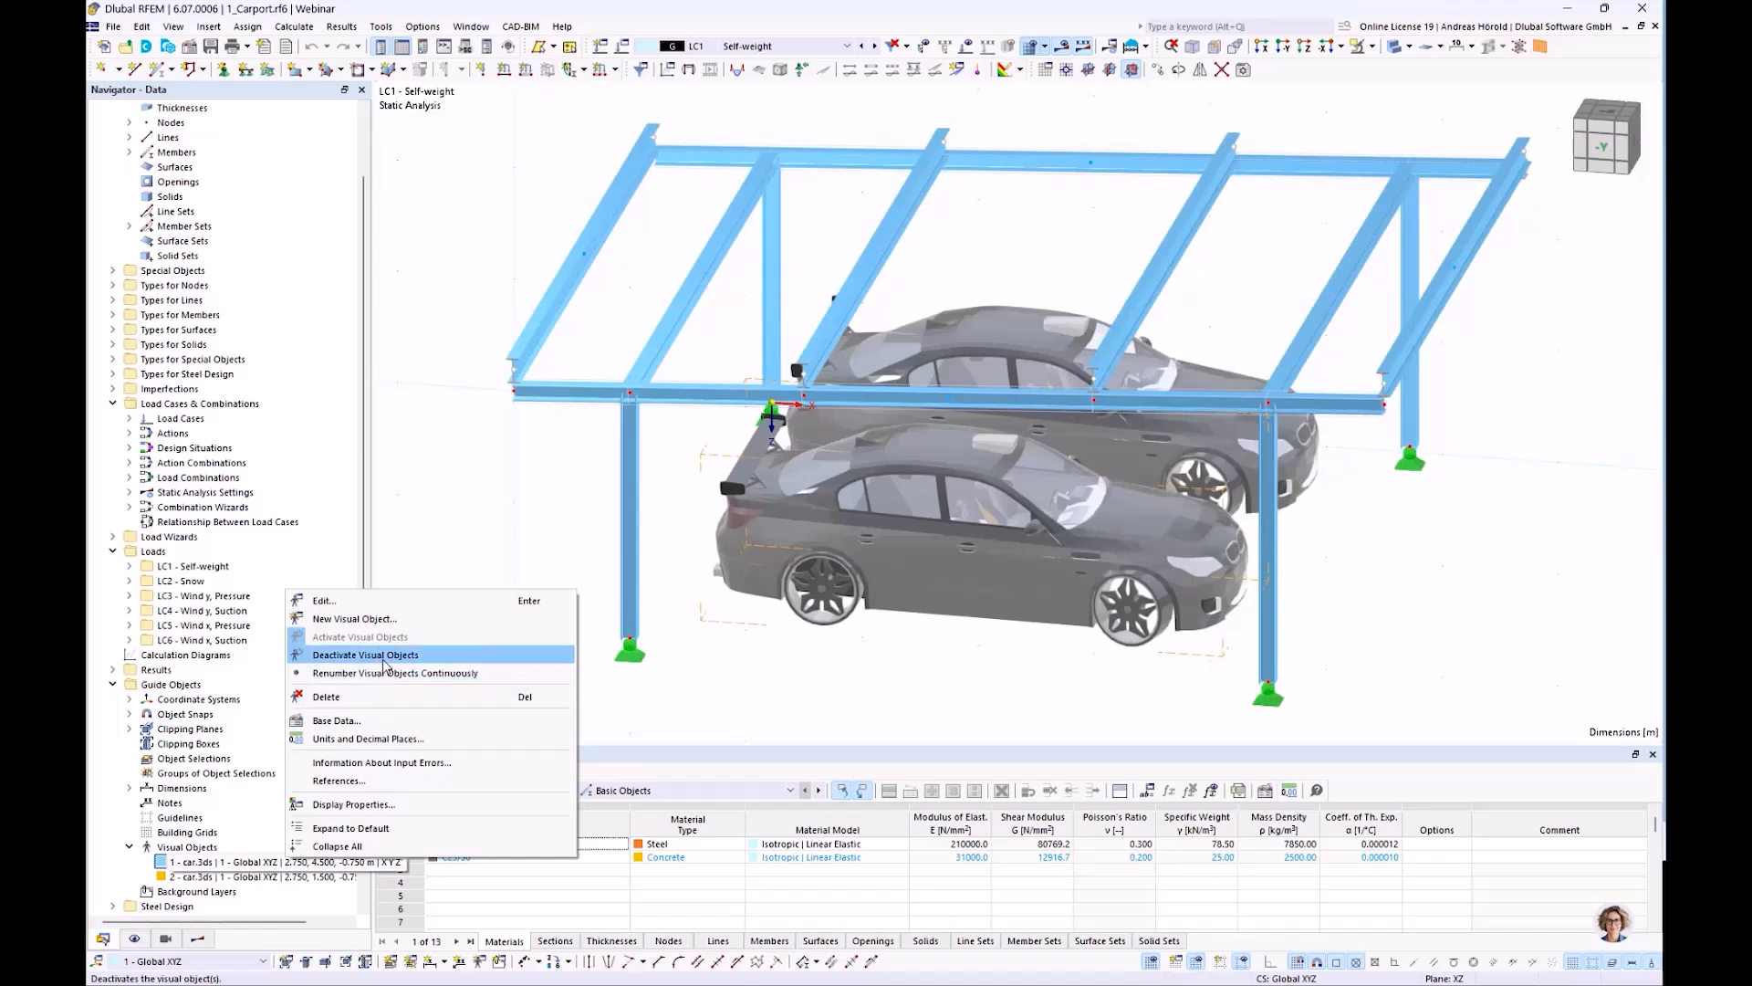
left_click(388, 667)
right_click(286, 878)
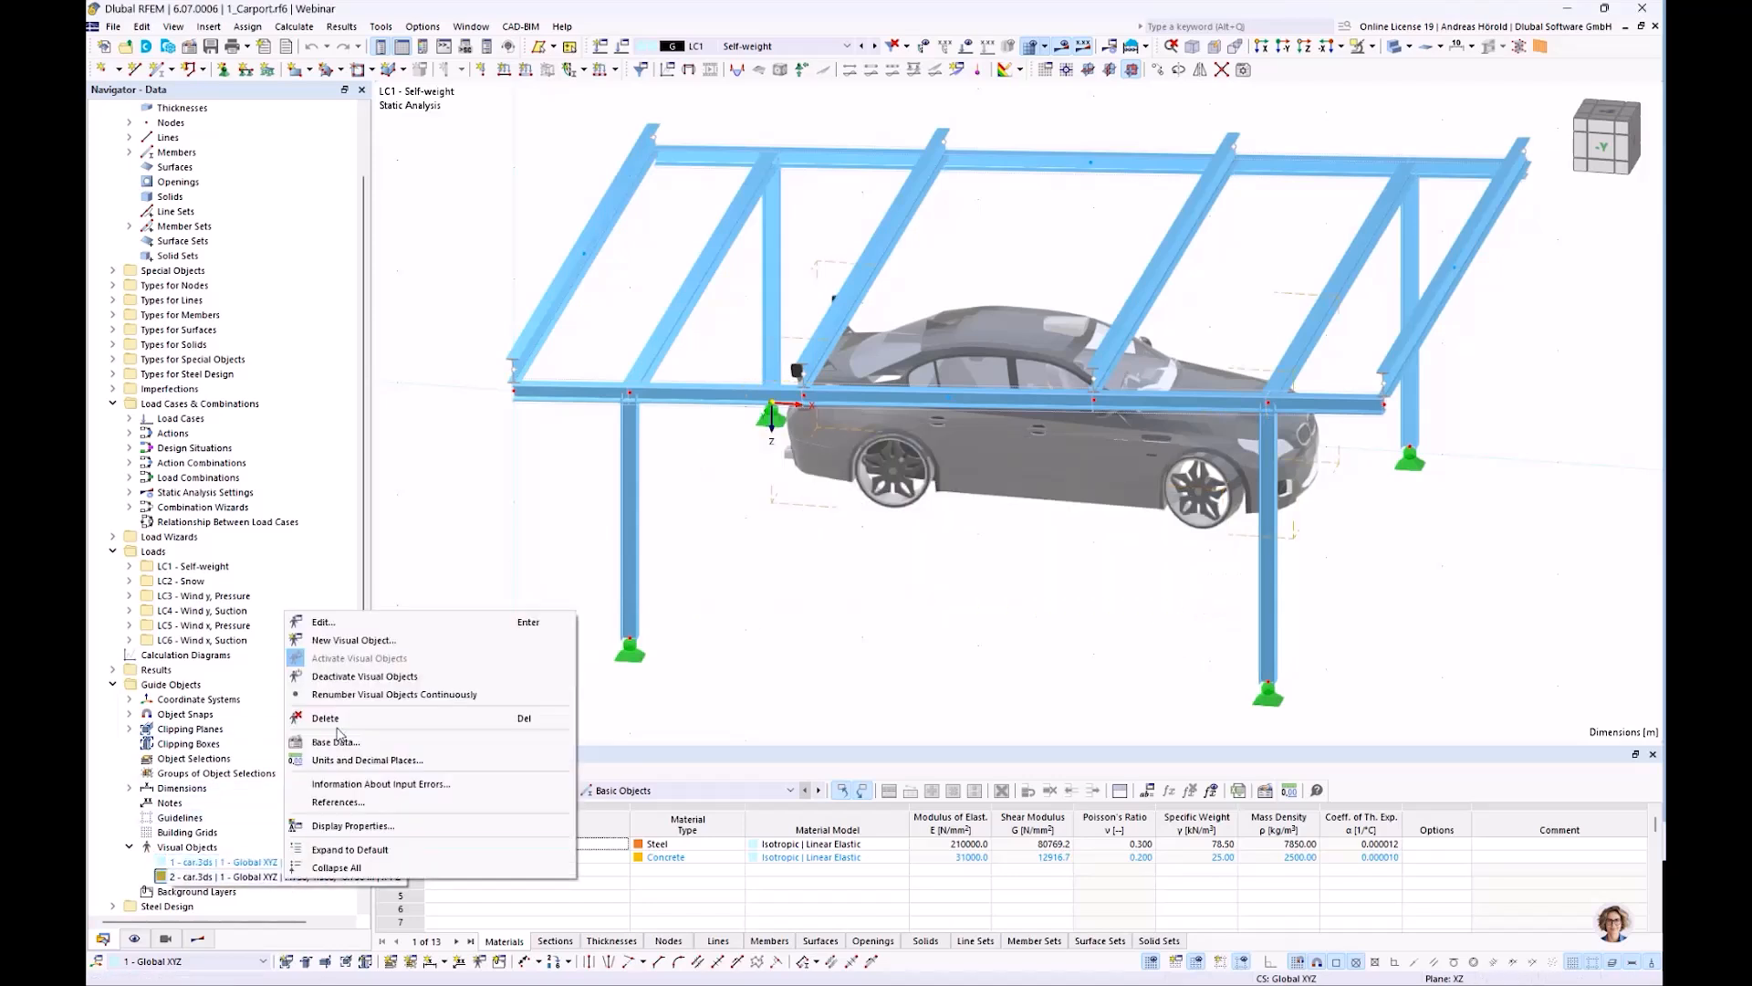
left_click(363, 676)
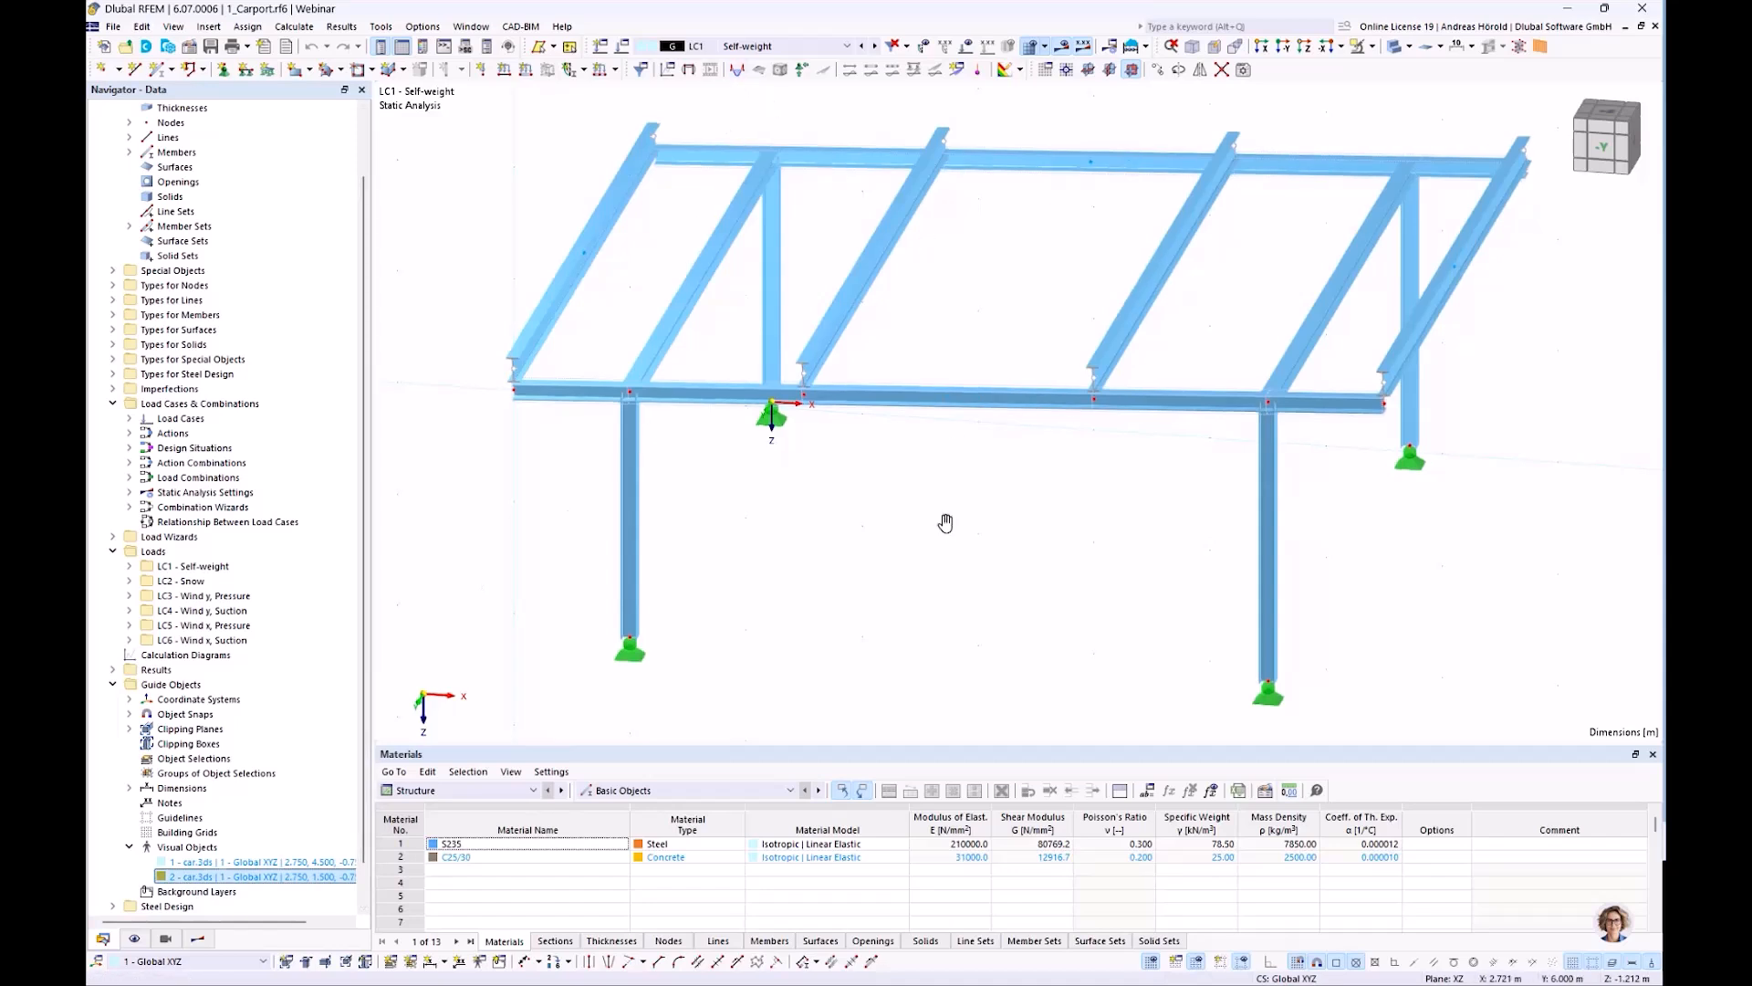
Show the loads in the model and step through load cases LC1 to LC6
middle_click_drag(945, 522, 939, 532)
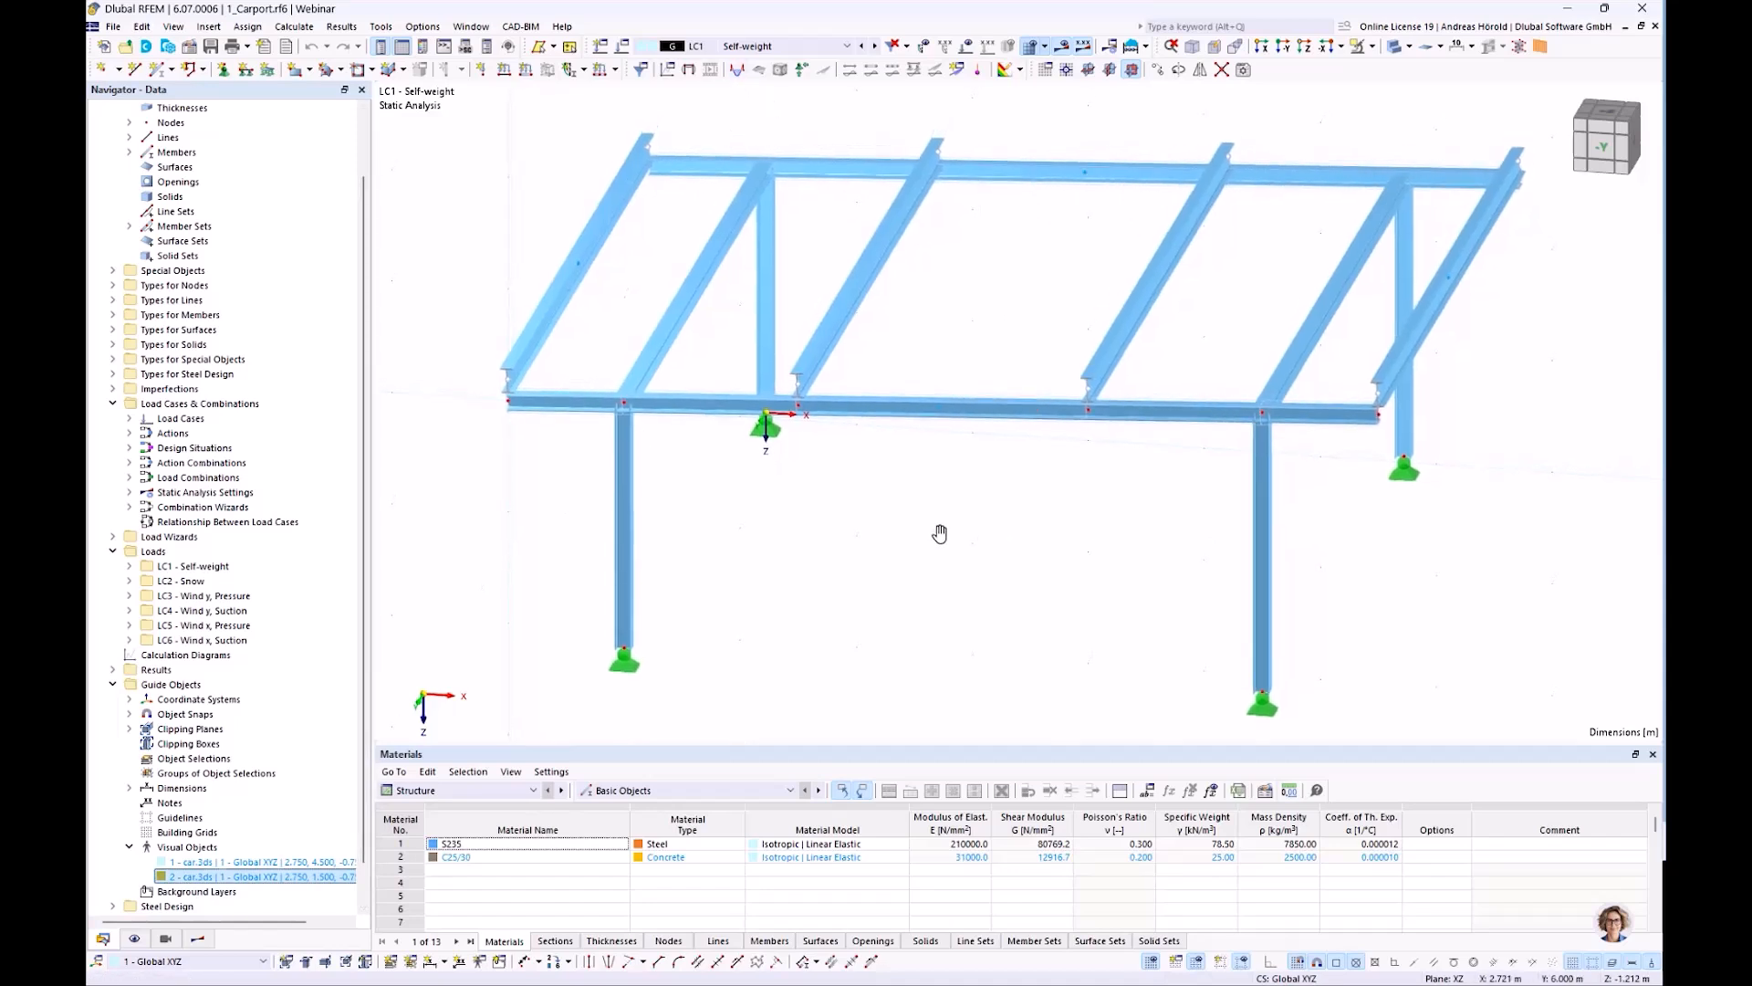
left_click(967, 48)
middle_click_drag(922, 511, 921, 538)
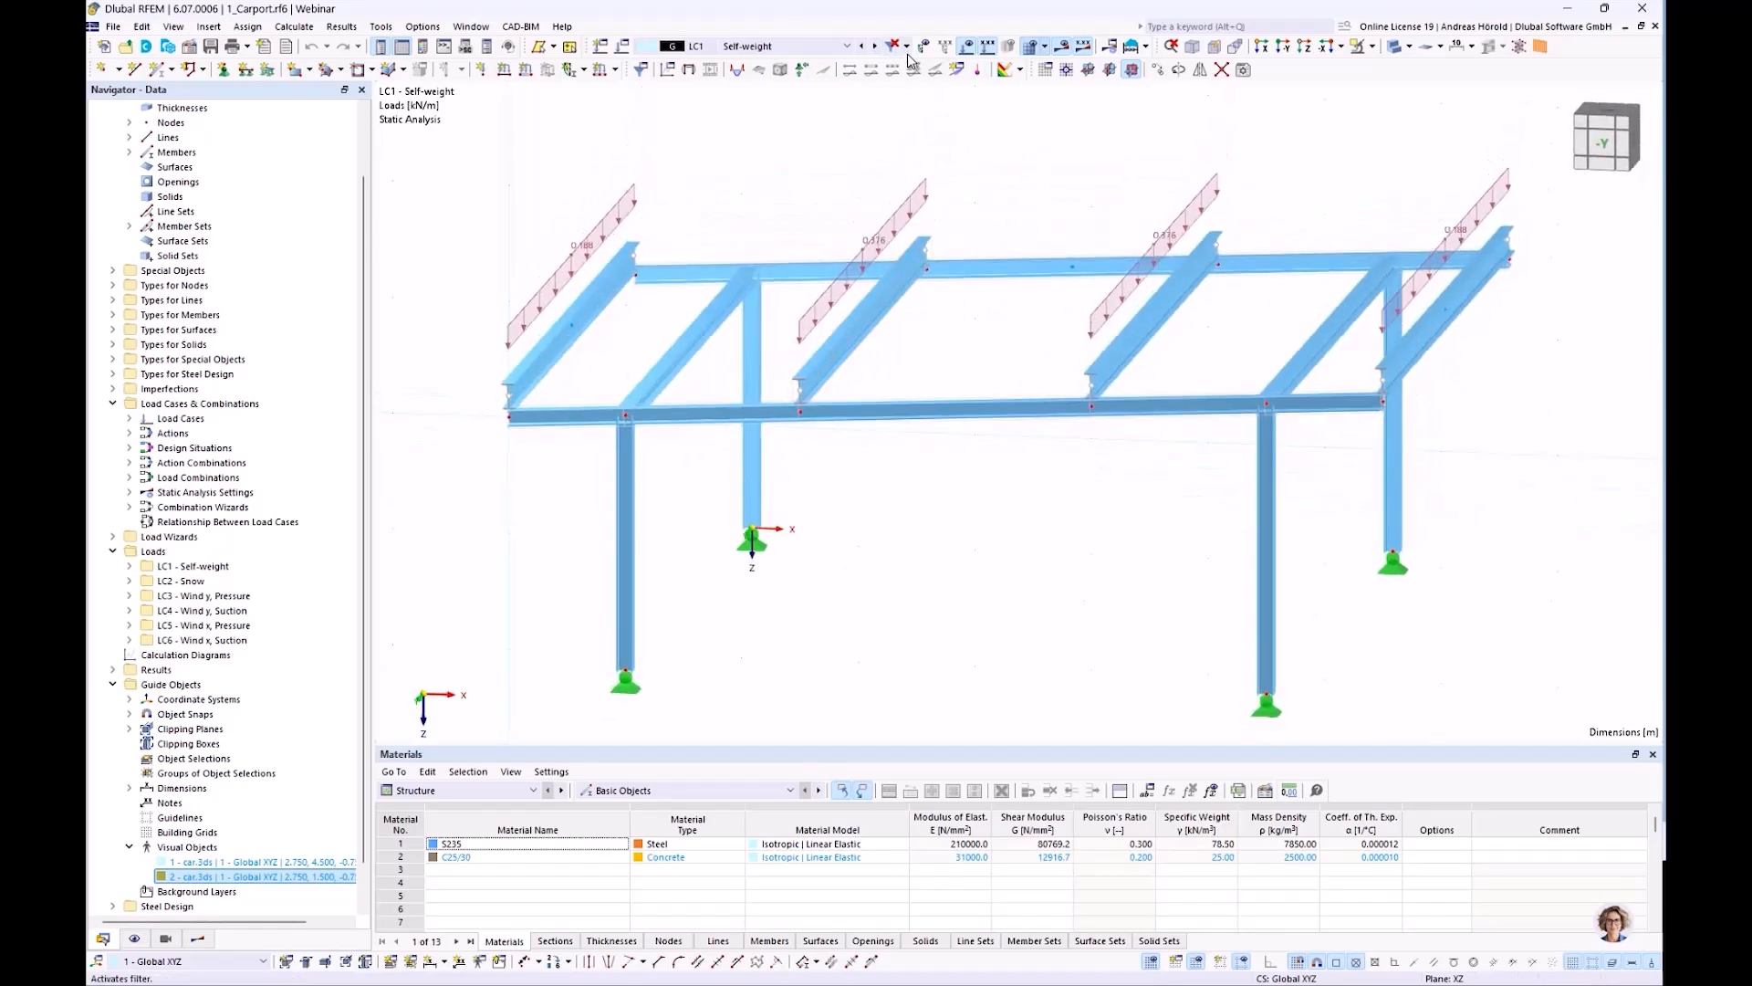
left_click(875, 46)
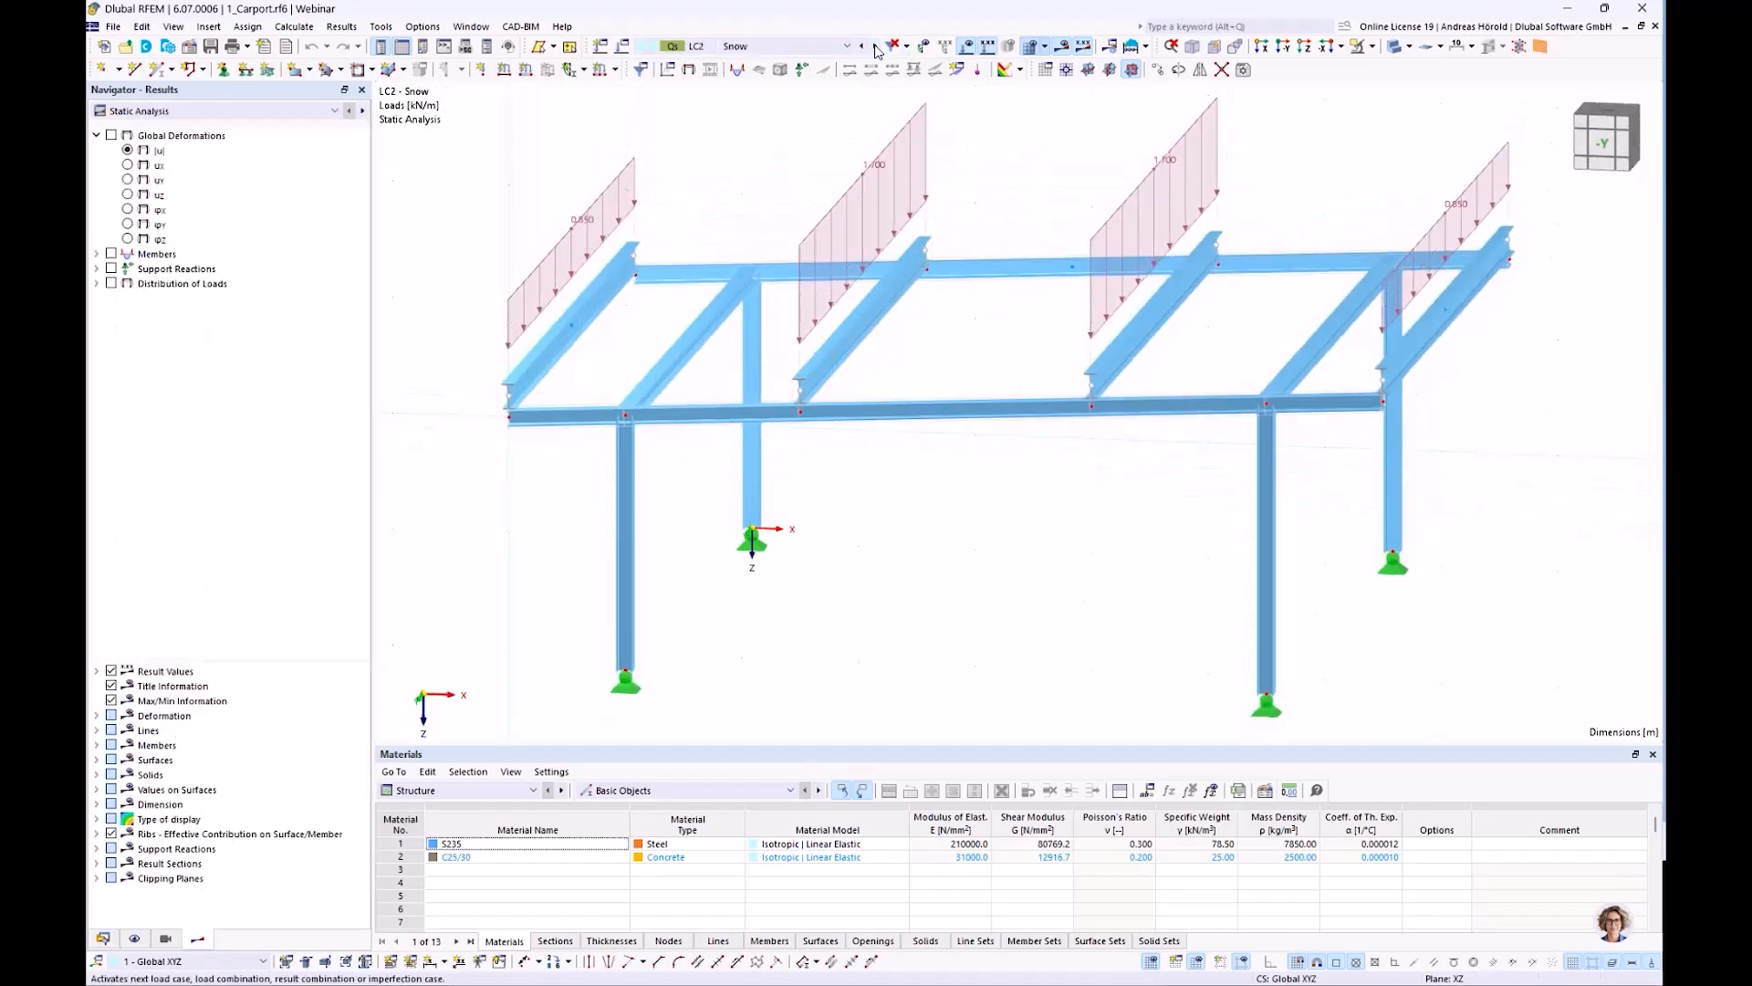
left_click(876, 46)
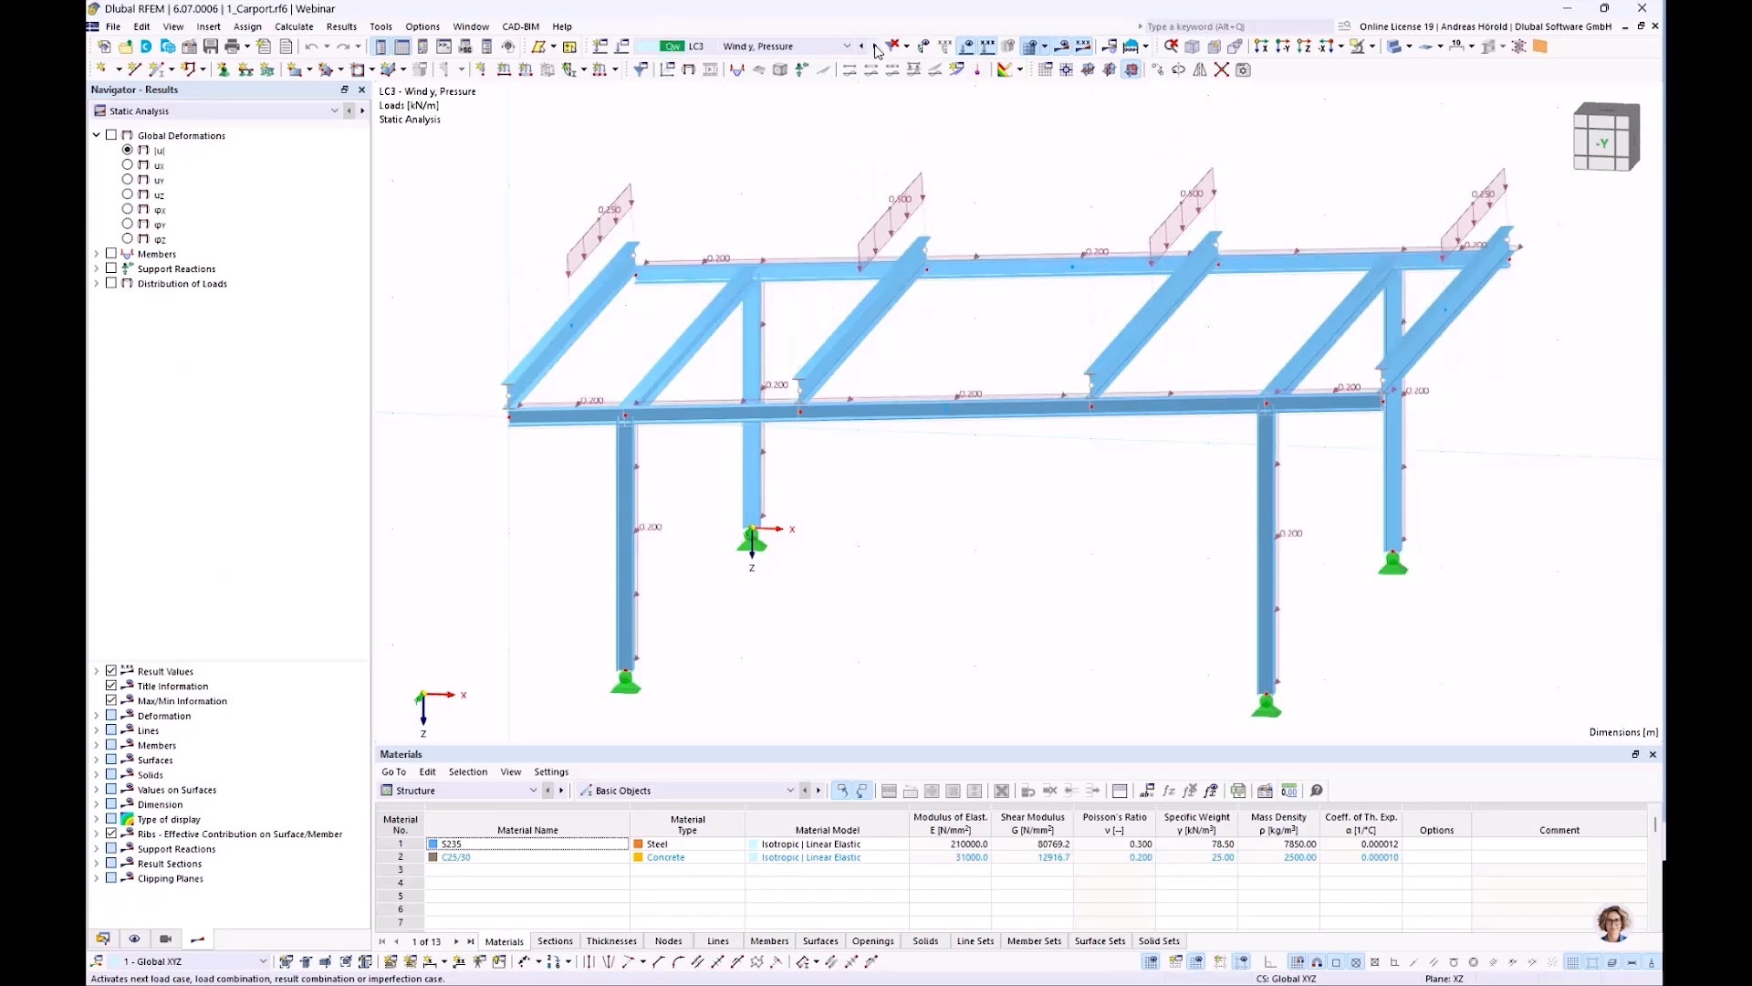
left_click(876, 47)
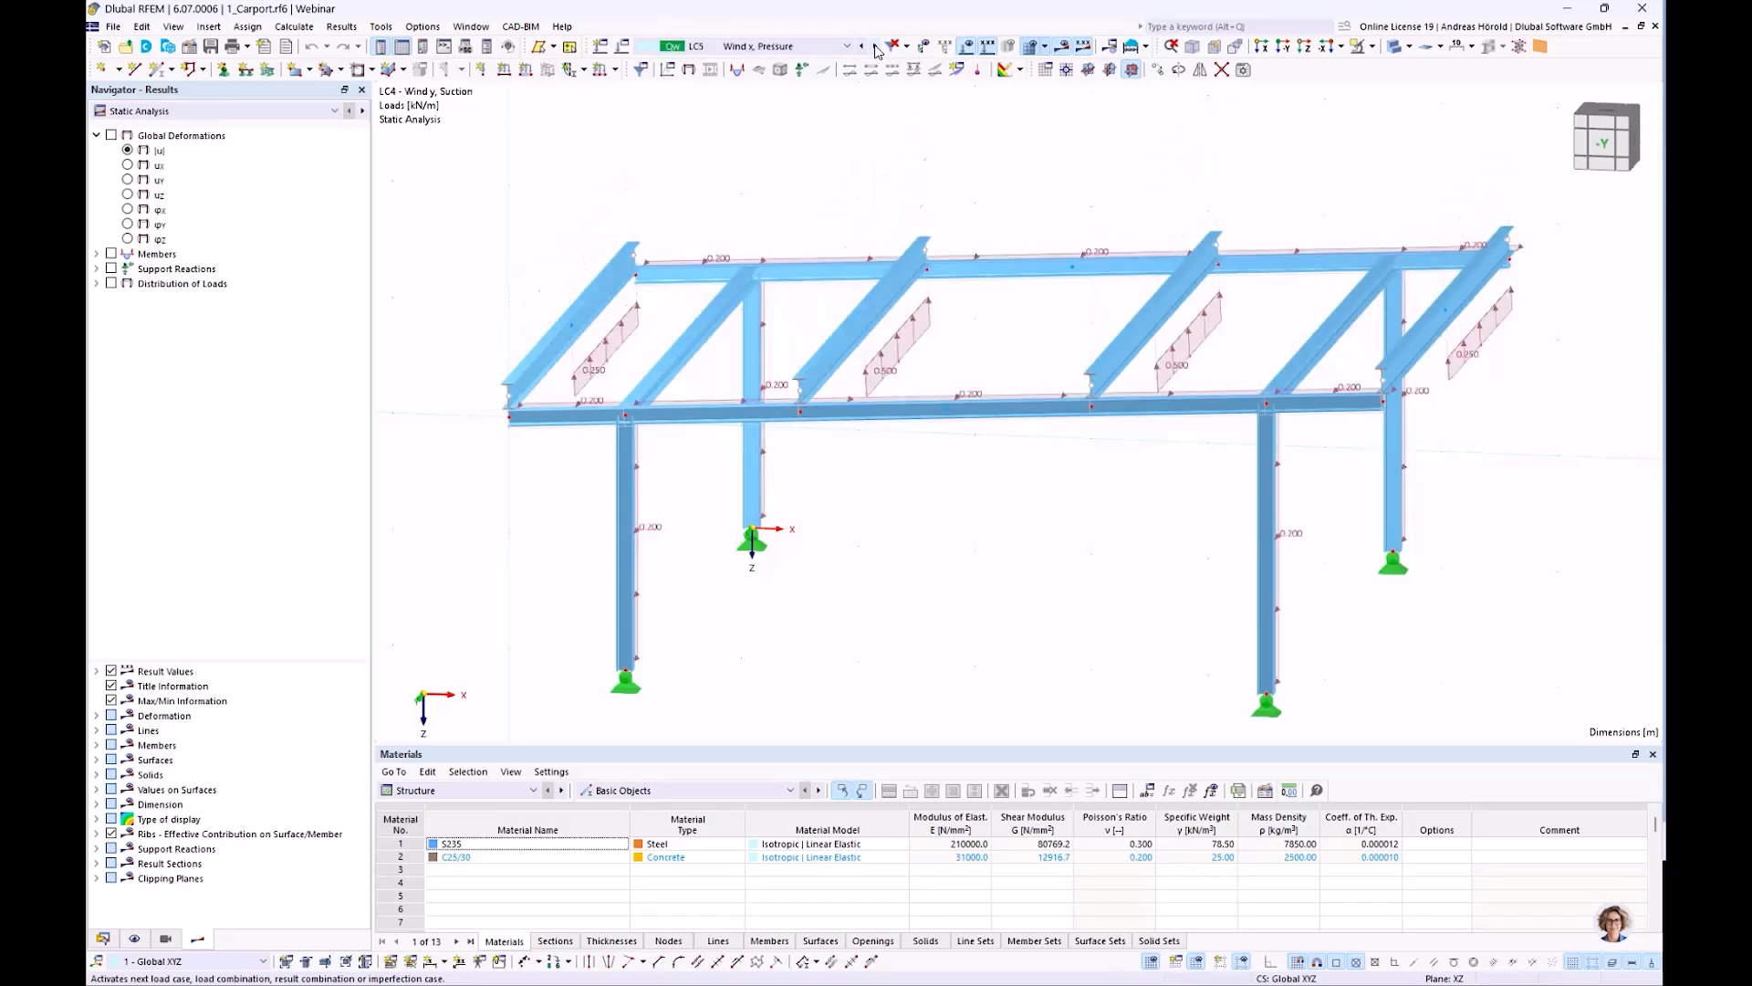
left_click(875, 46)
left_click(875, 46)
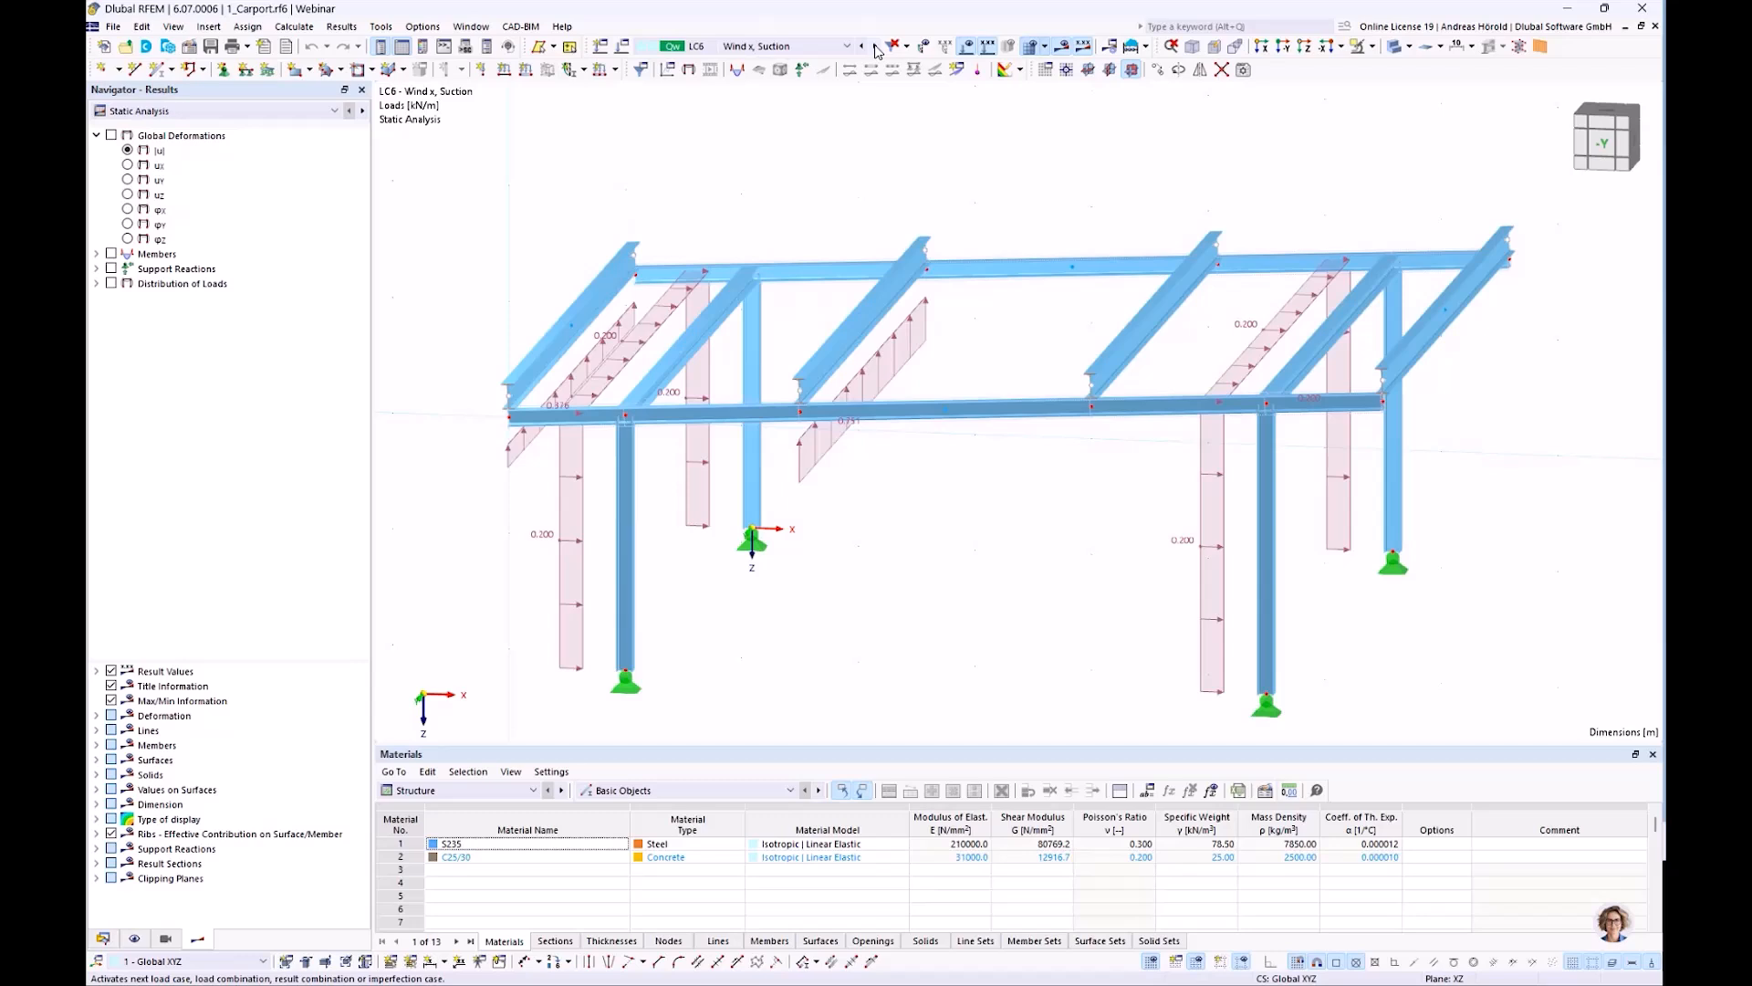
Look through the available design situations and load combinations without selecting a different one
left_click(847, 46)
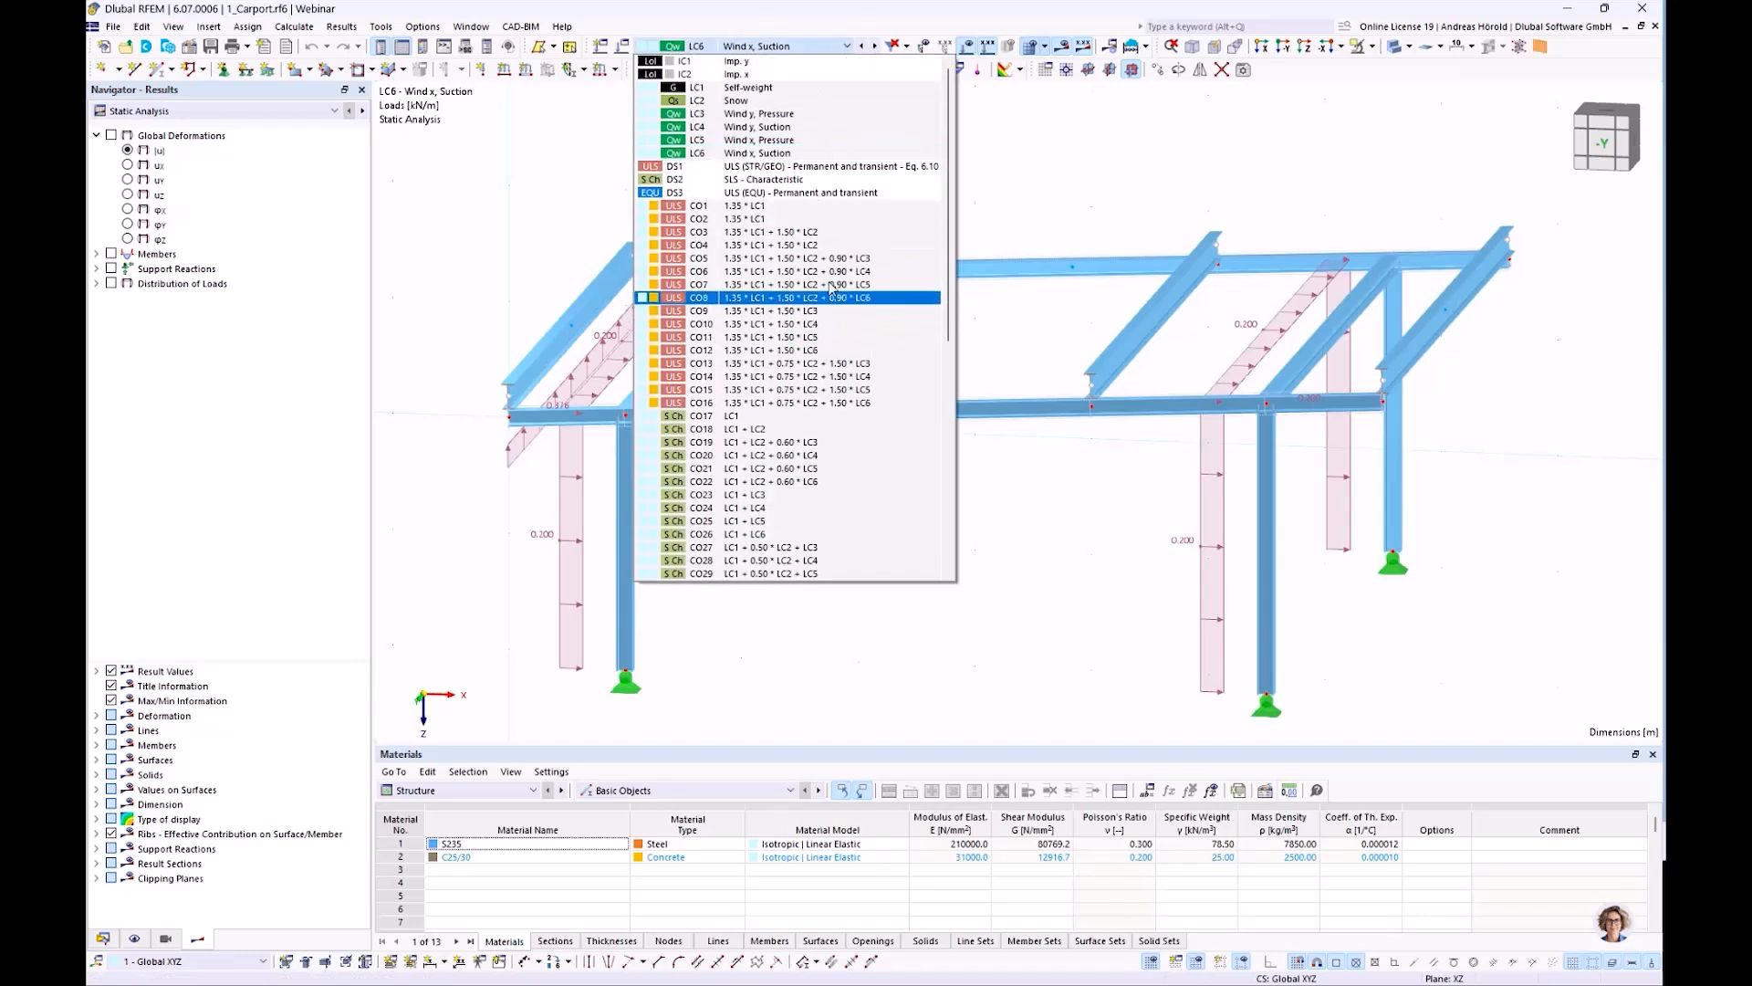
scroll(830, 287, "down", 3)
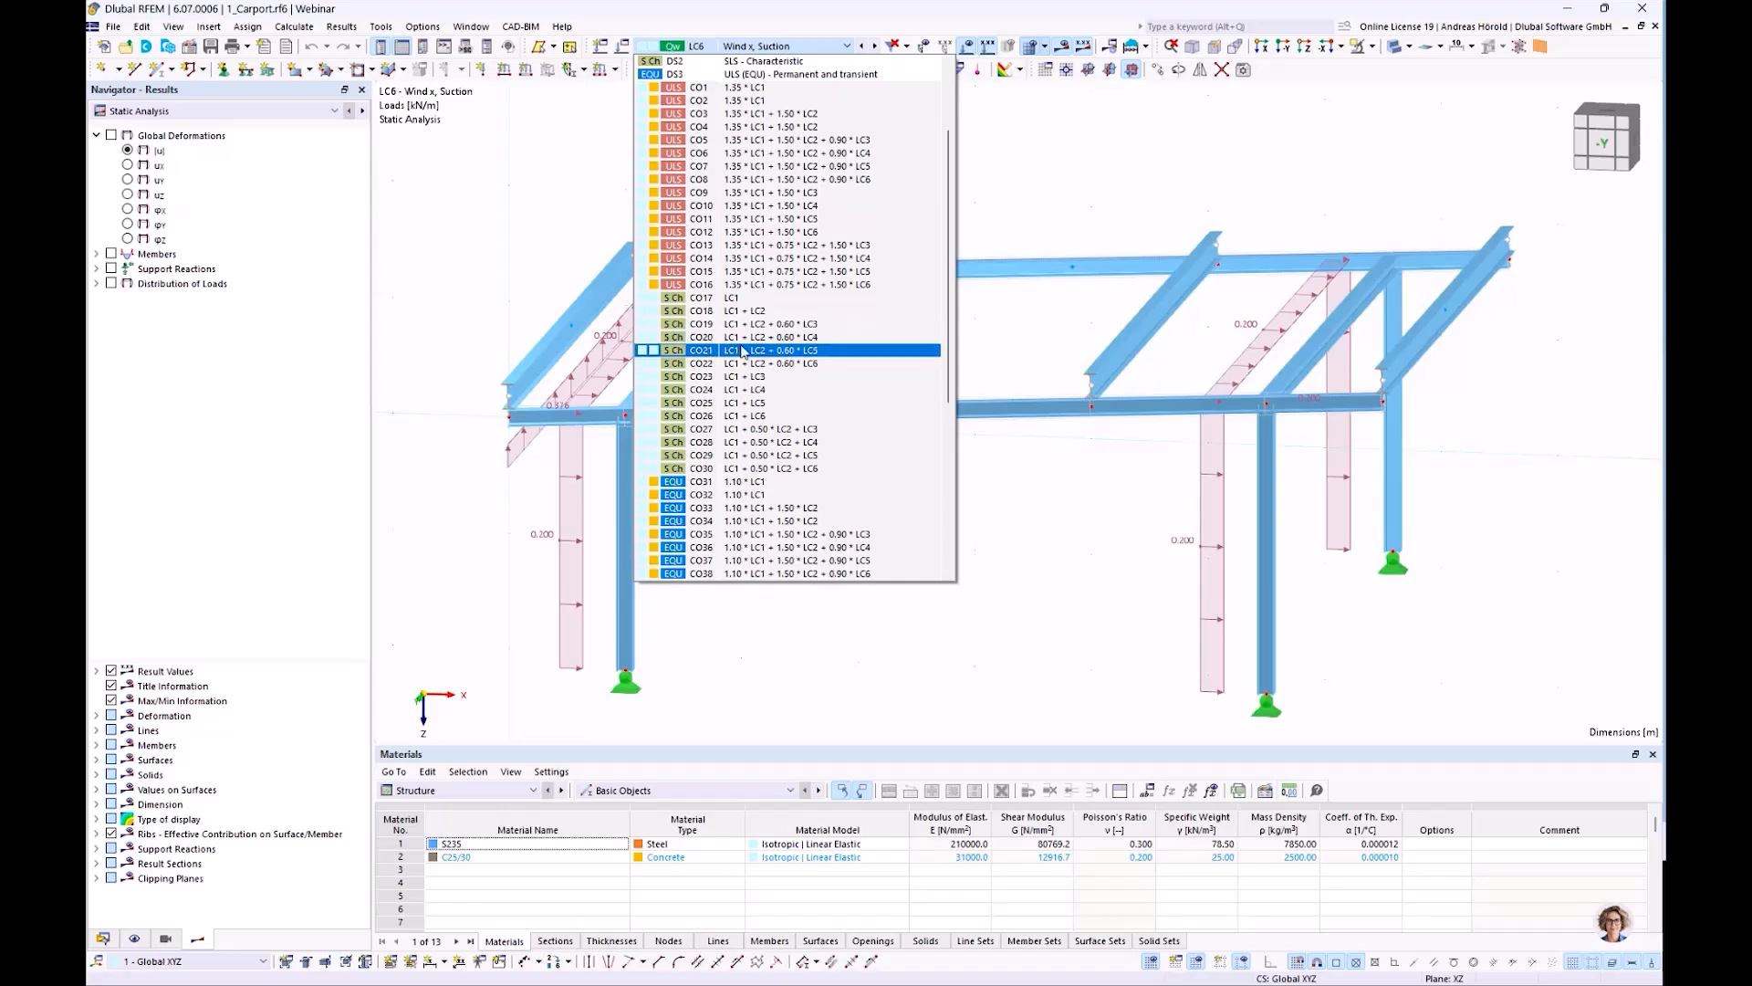
scroll(742, 351, "down", 8)
scroll(742, 351, "up", 5)
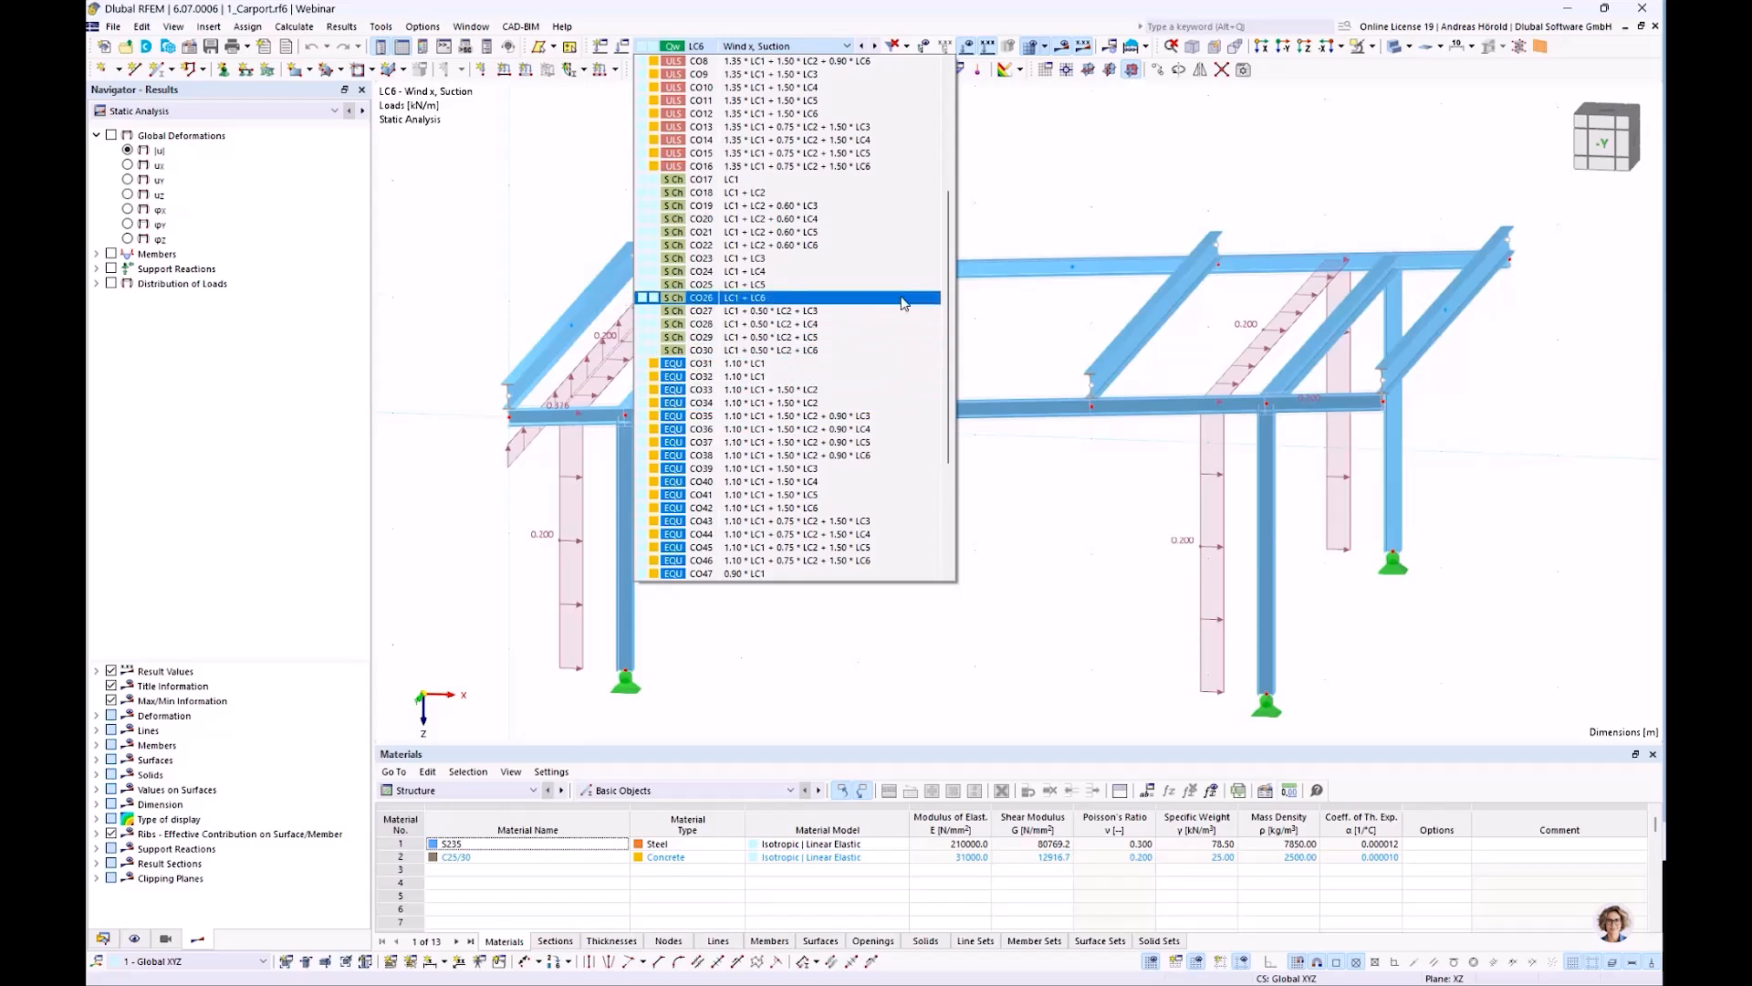
left_click(1011, 330)
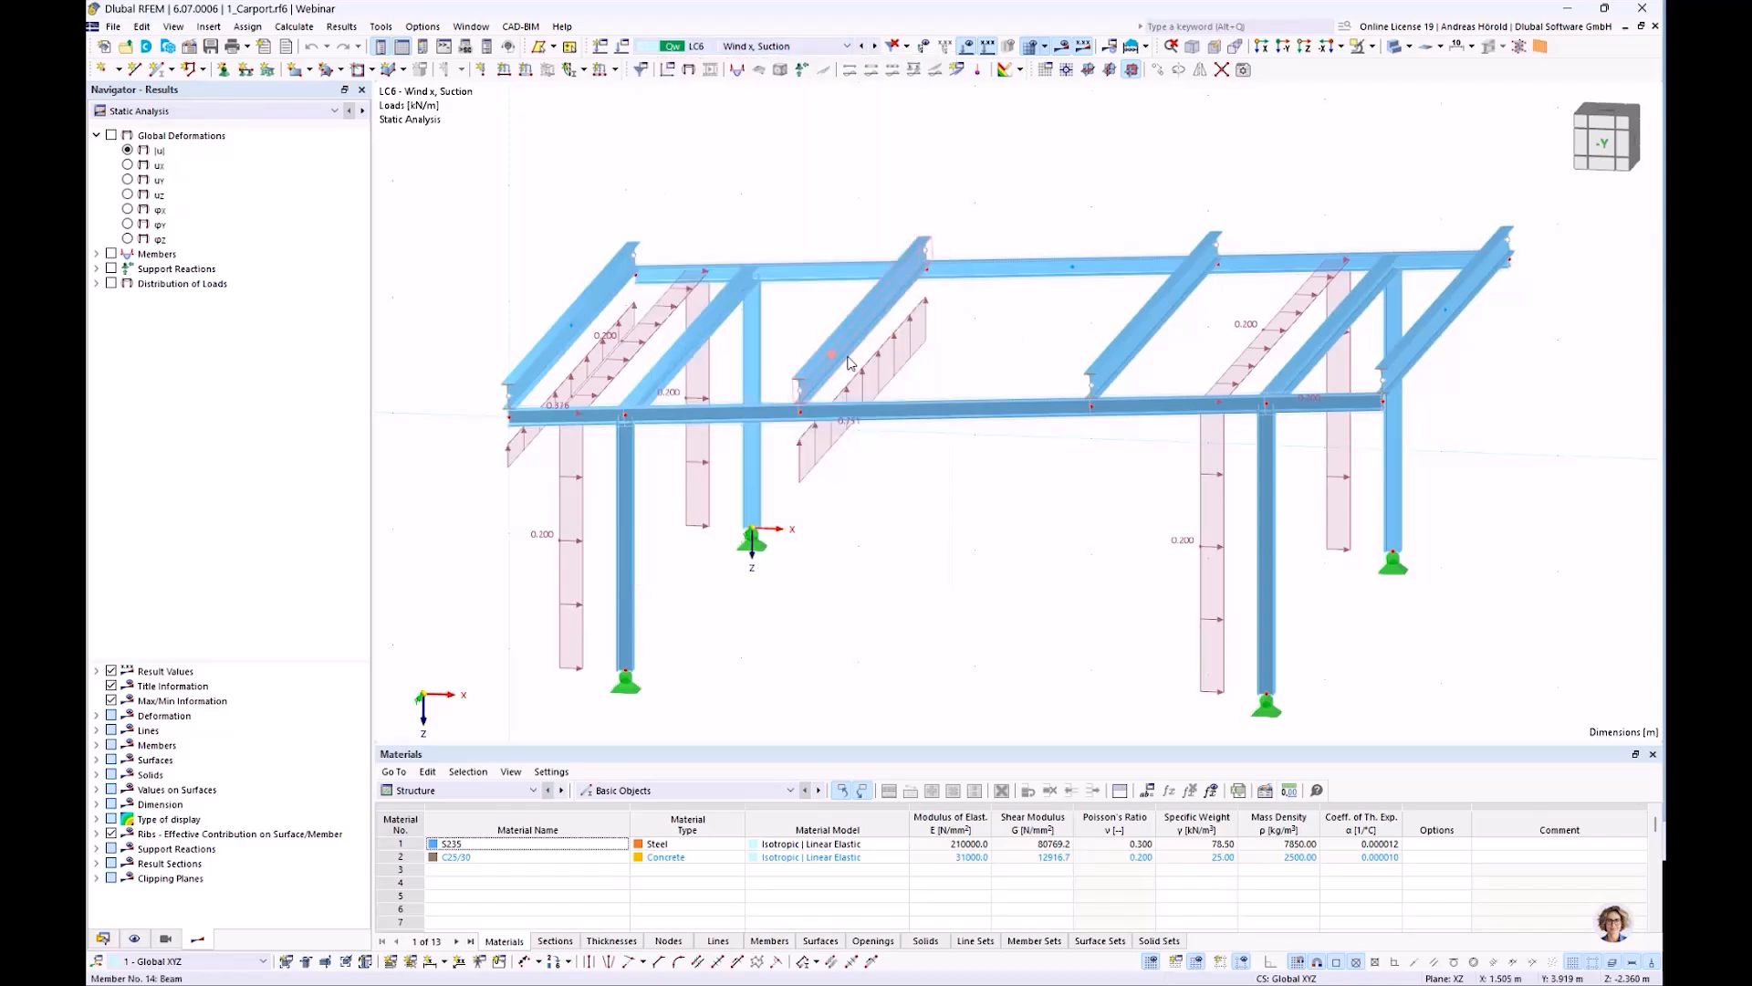
Show the Steel Design results, enlarge the table area and examine the design ratios on members
left_click(482, 790)
left_click(423, 896)
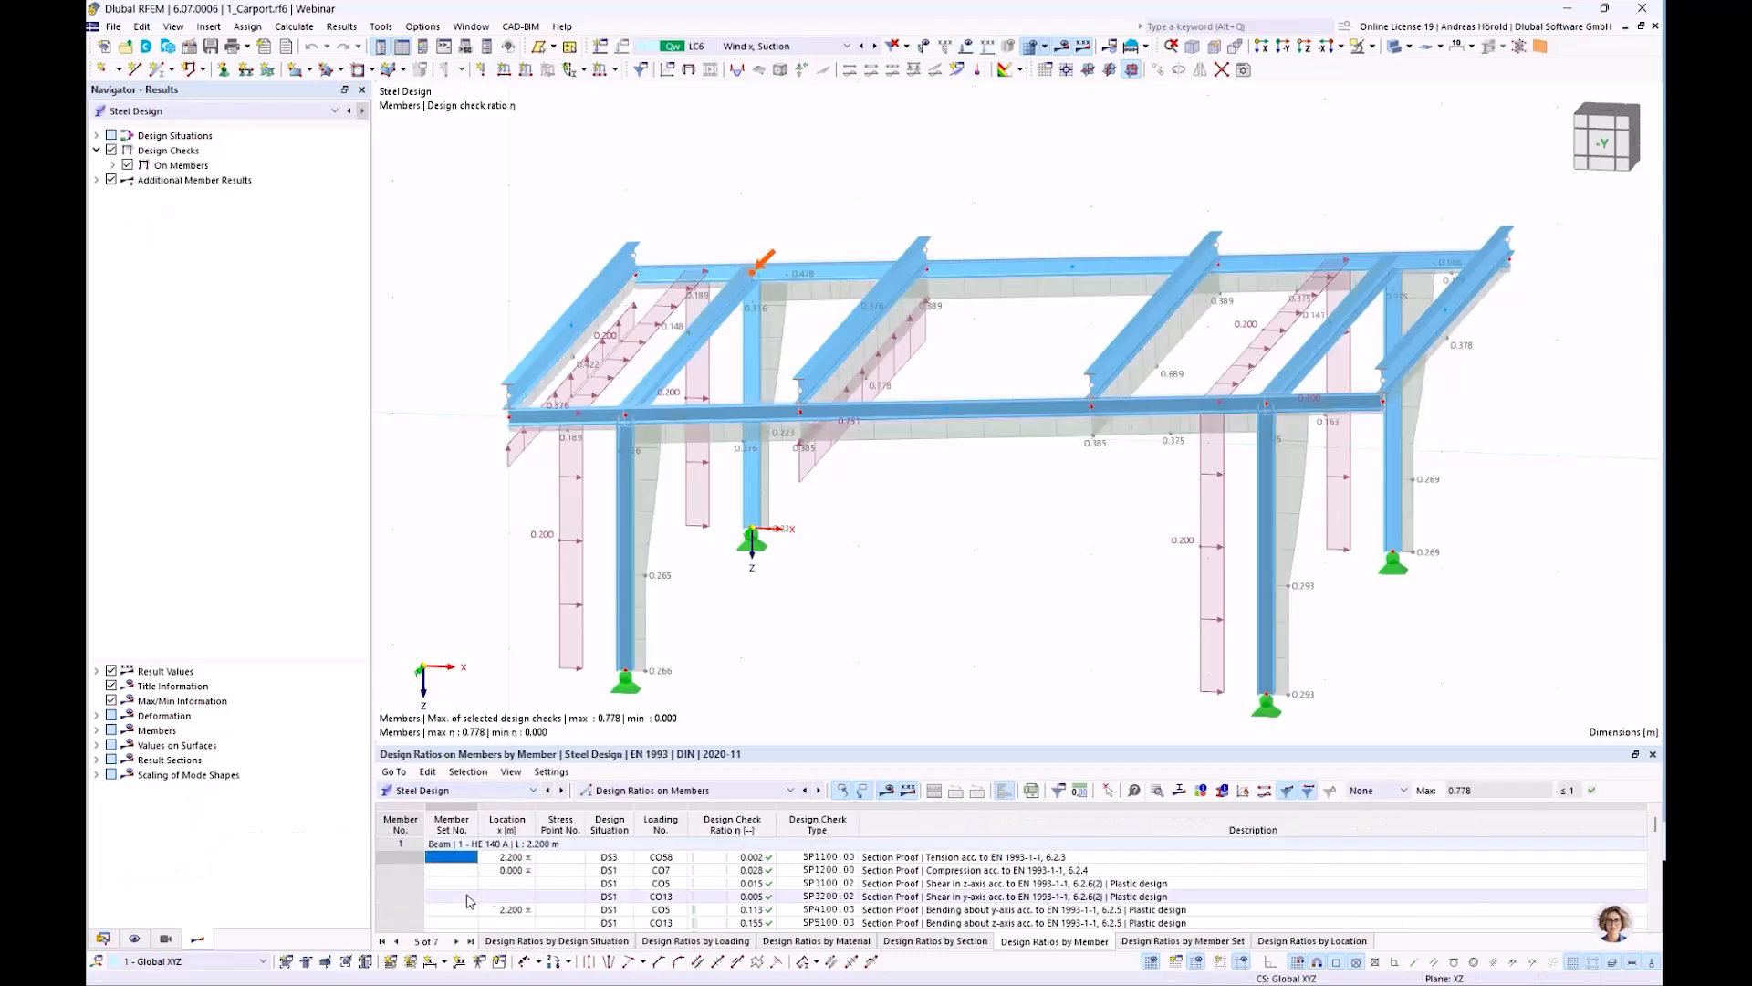
left_click_drag(863, 745, 864, 697)
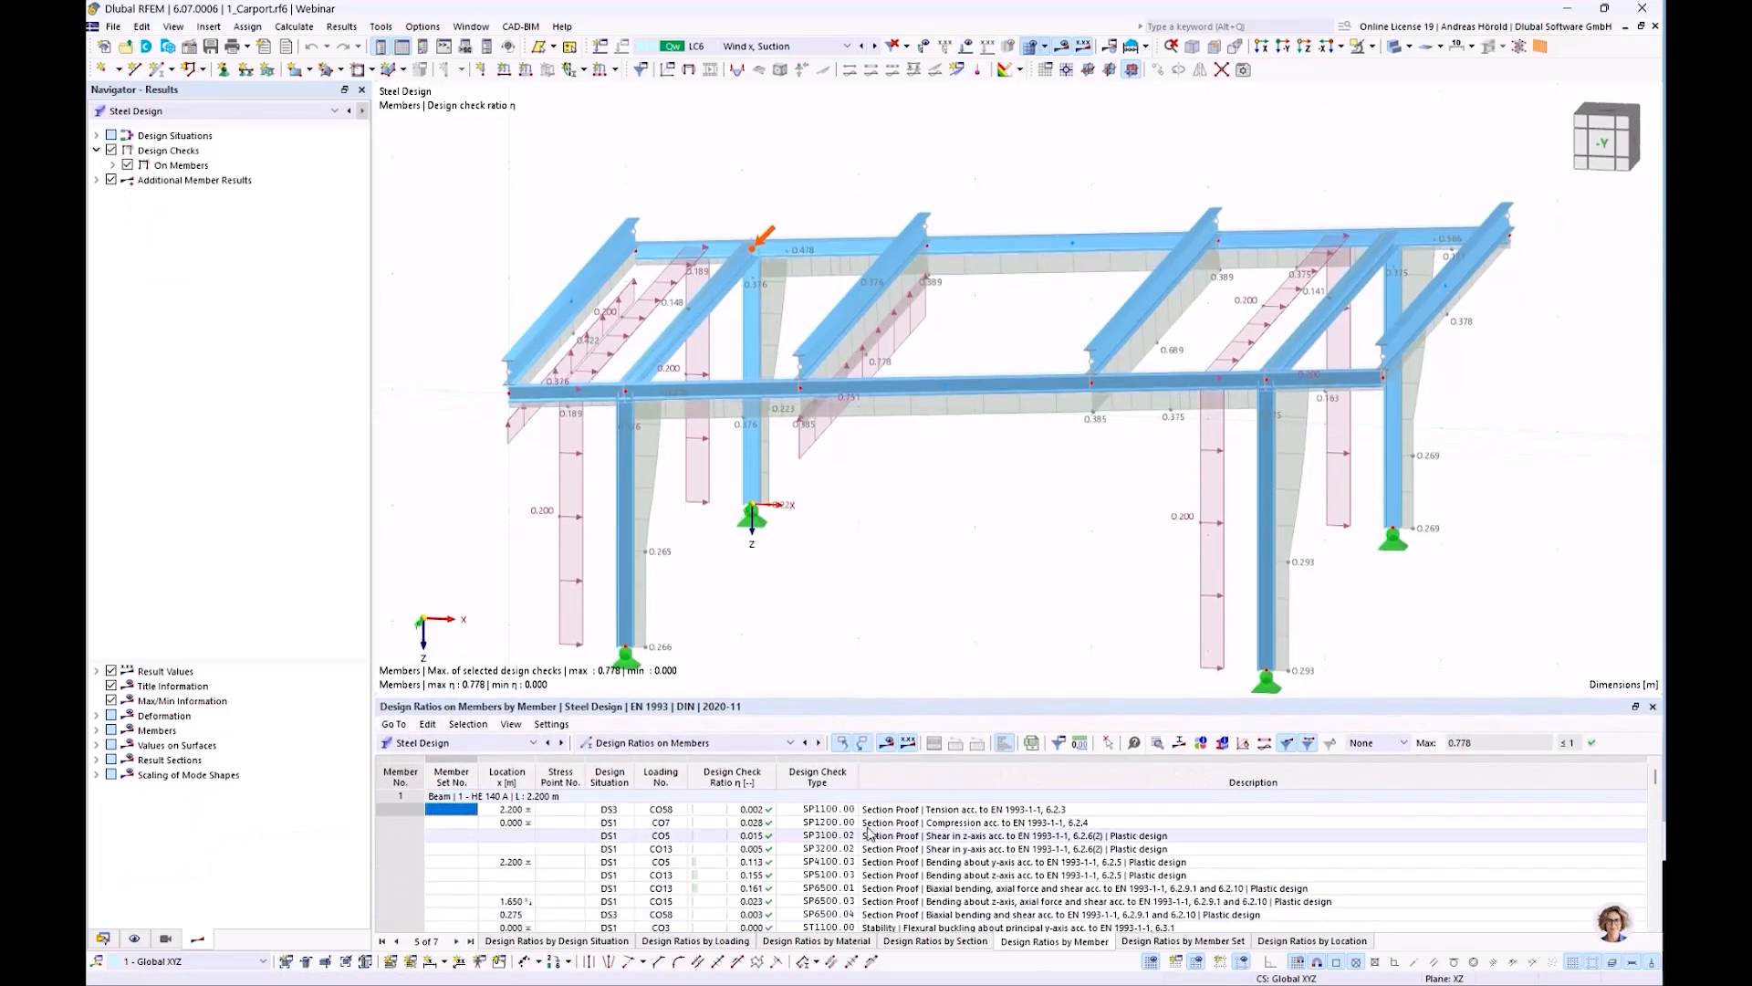
scroll(833, 827, "down", 6)
scroll(833, 828, "down", 5)
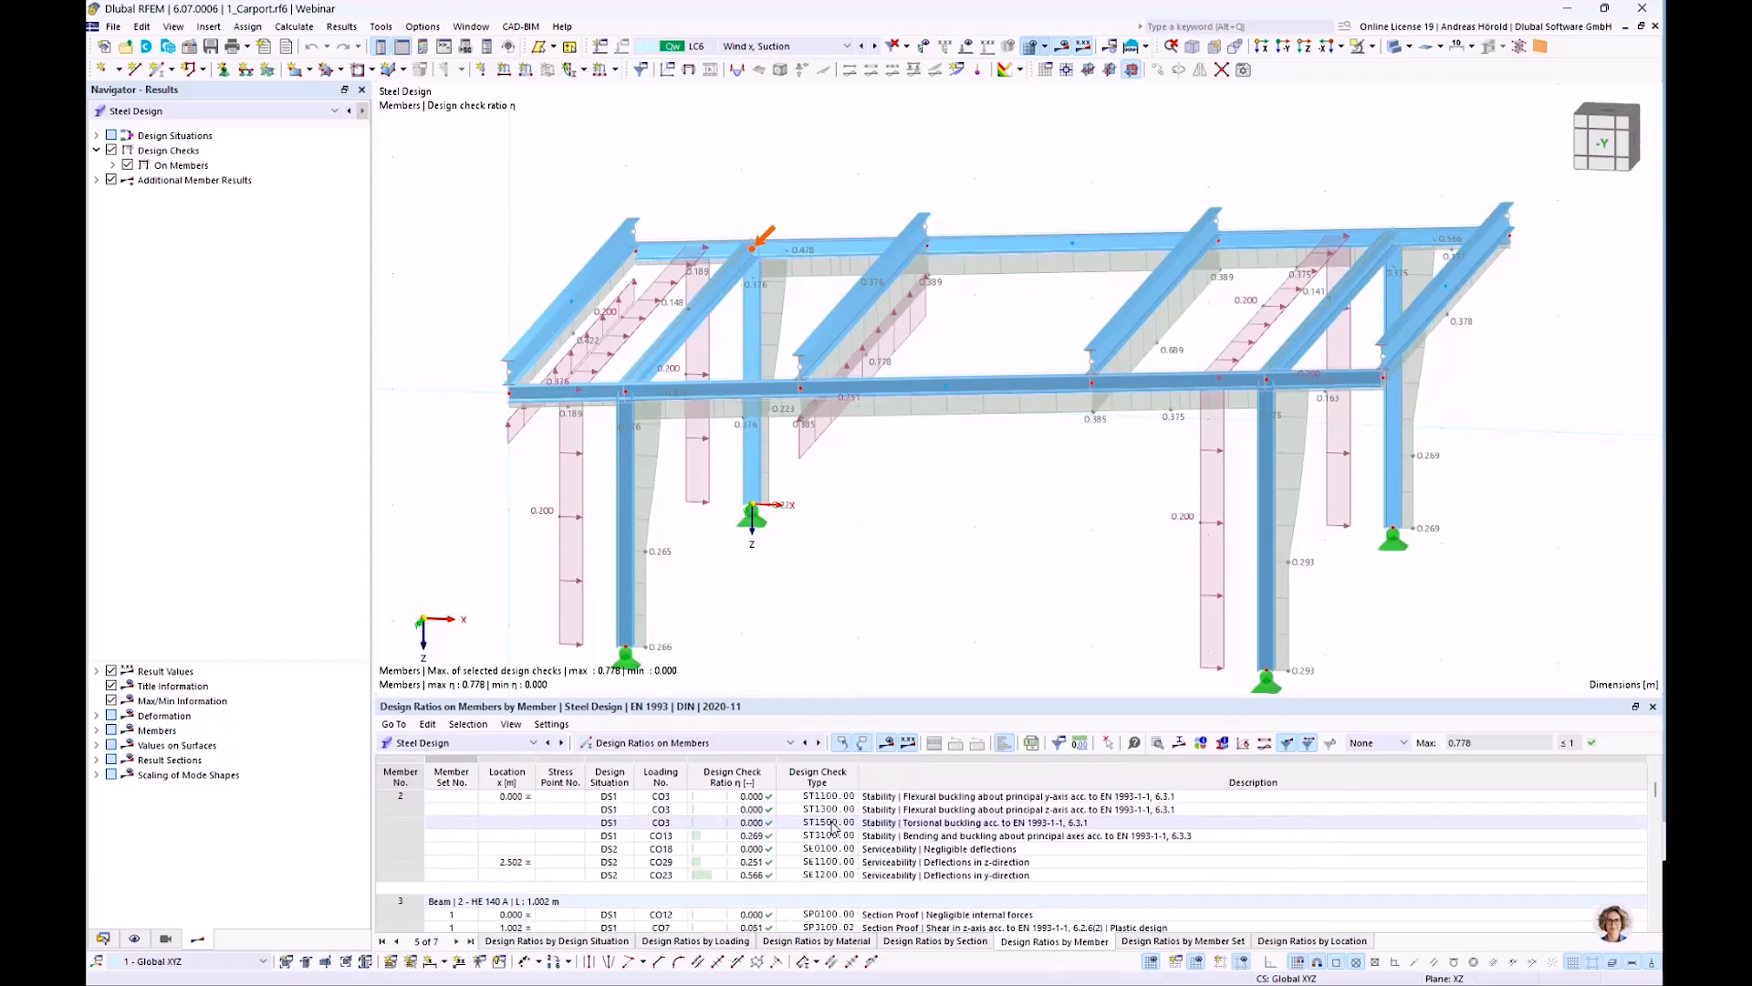
scroll(833, 828, "down", 8)
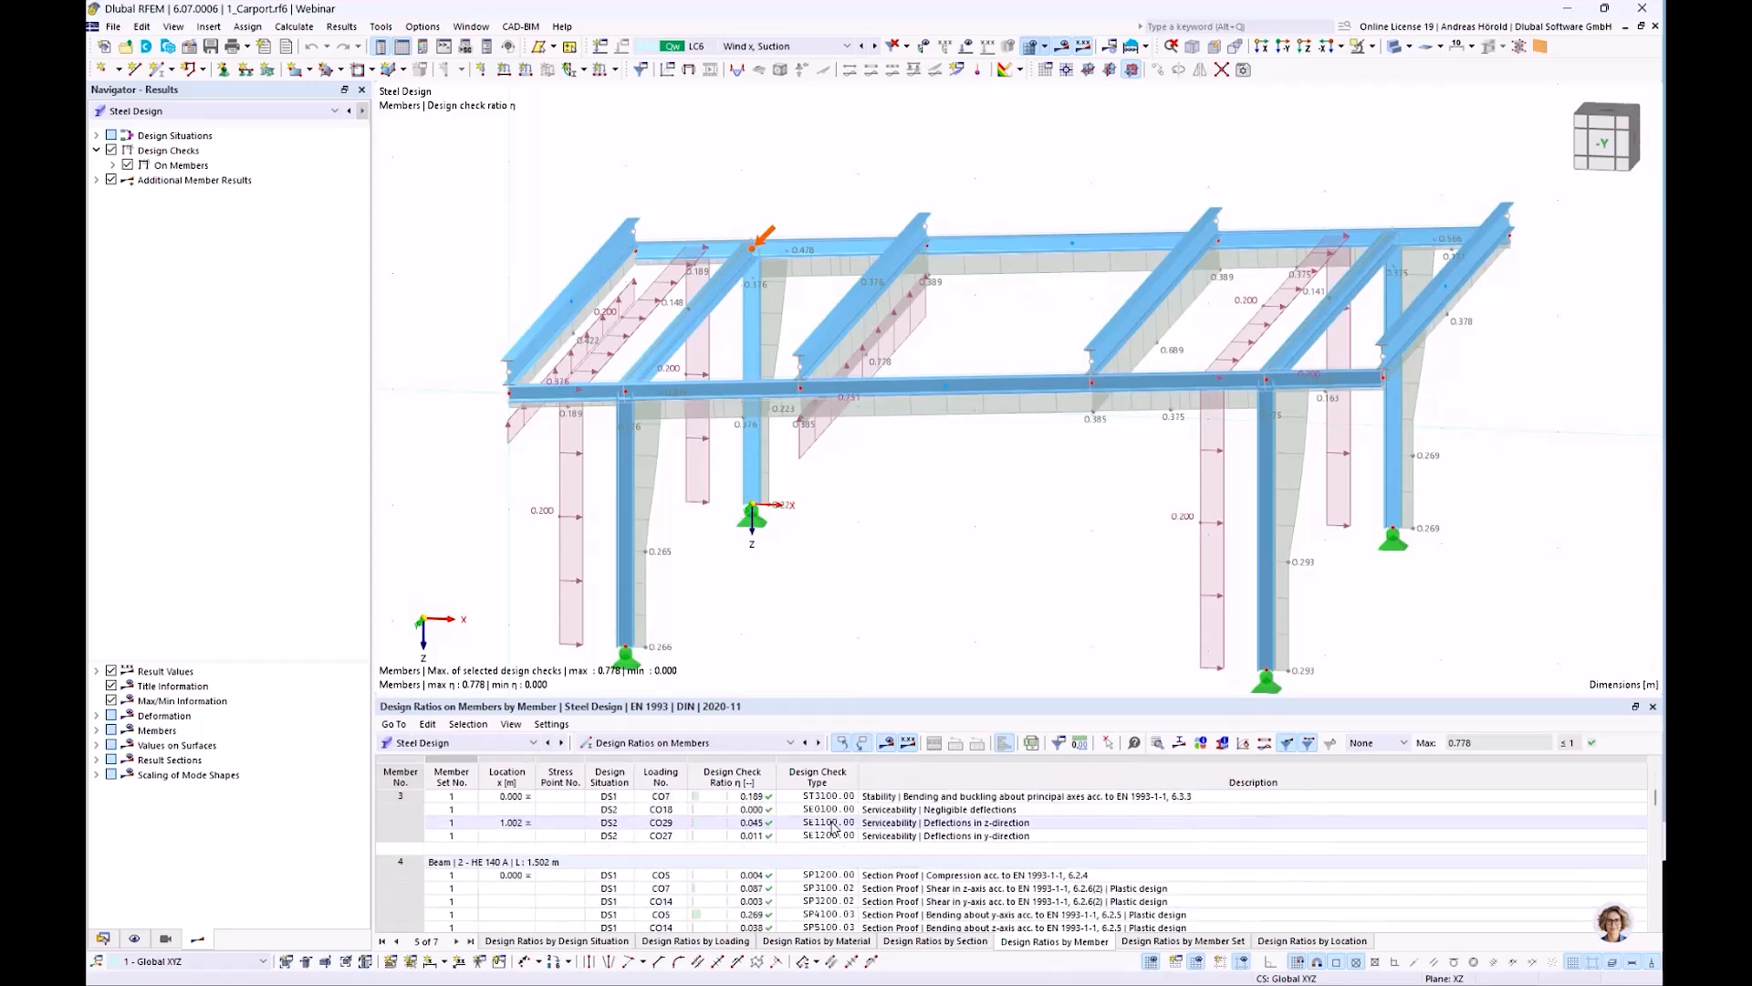
scroll(833, 828, "down", 8)
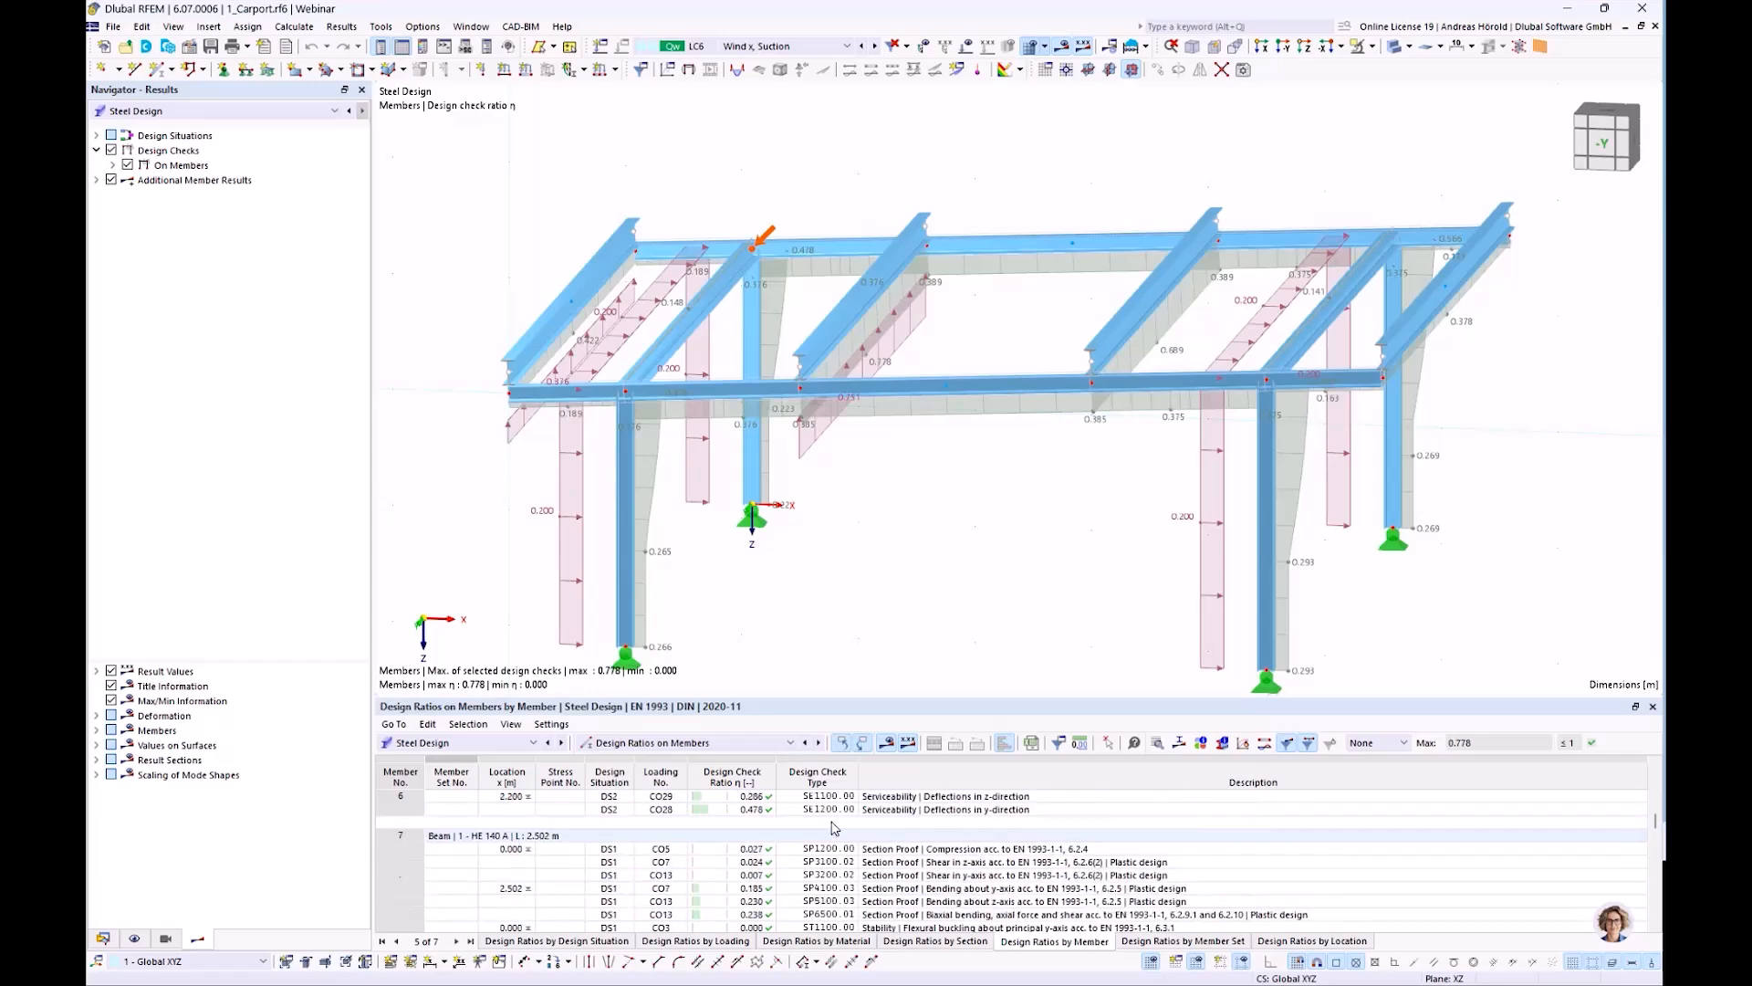
scroll(833, 828, "down", 4)
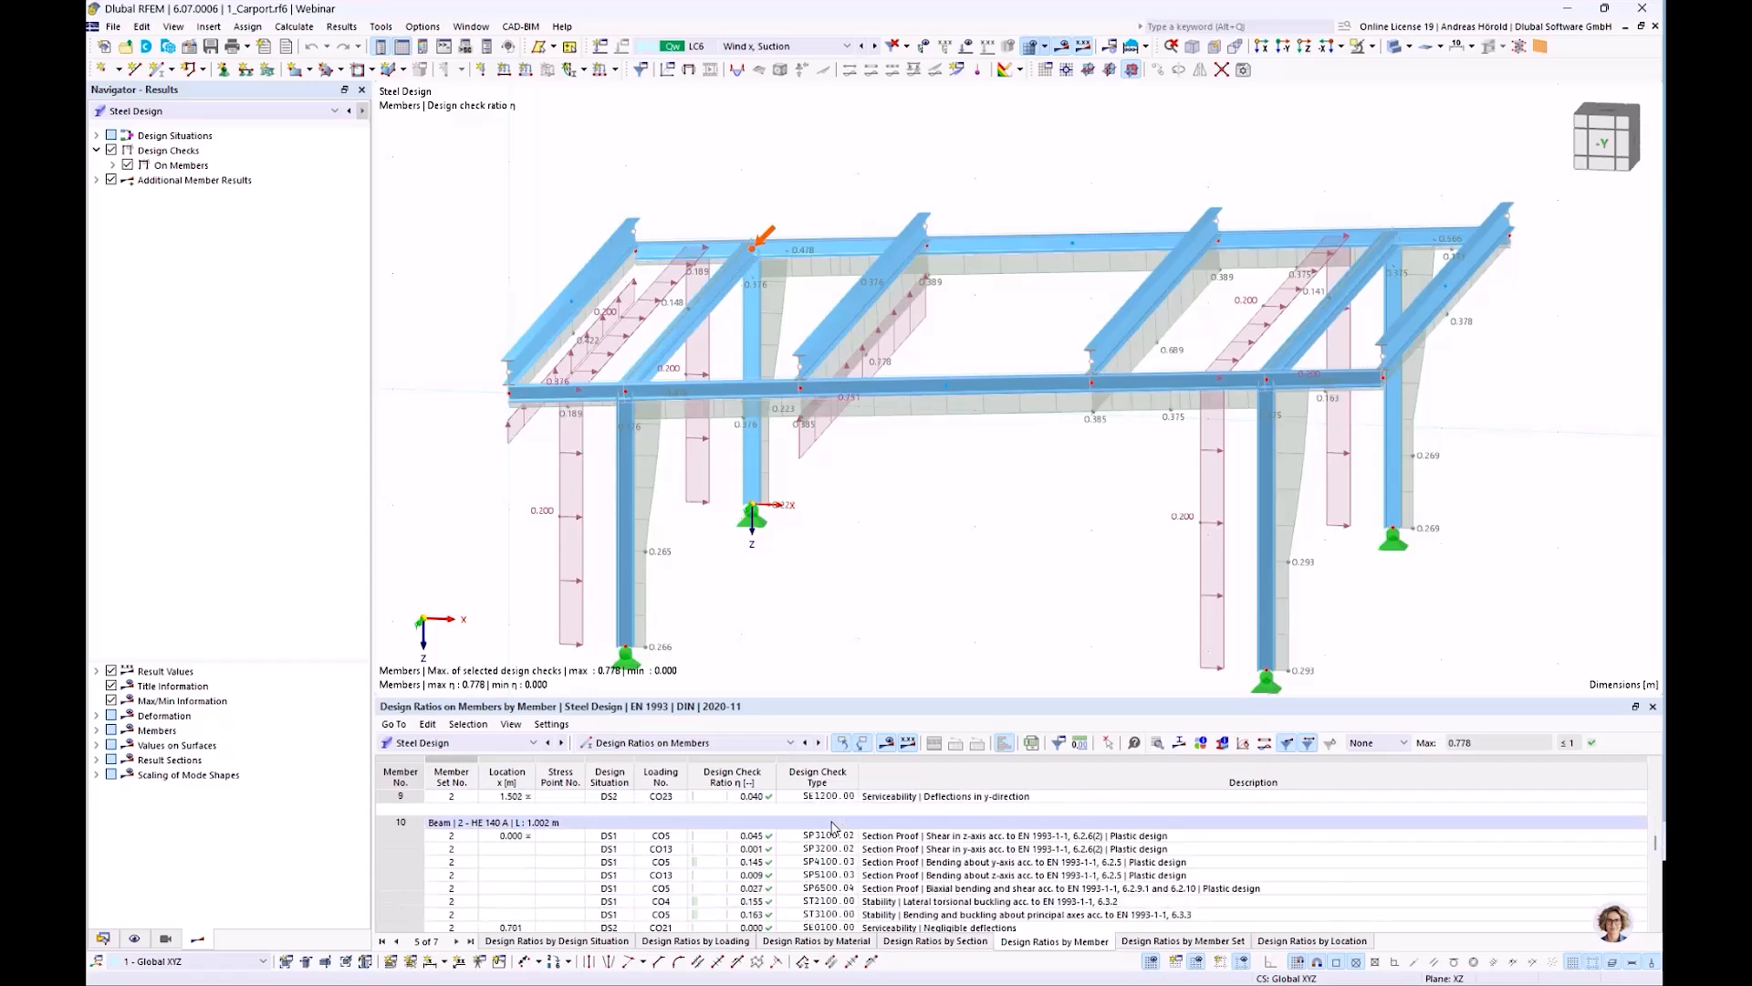
scroll(832, 828, "up", 20)
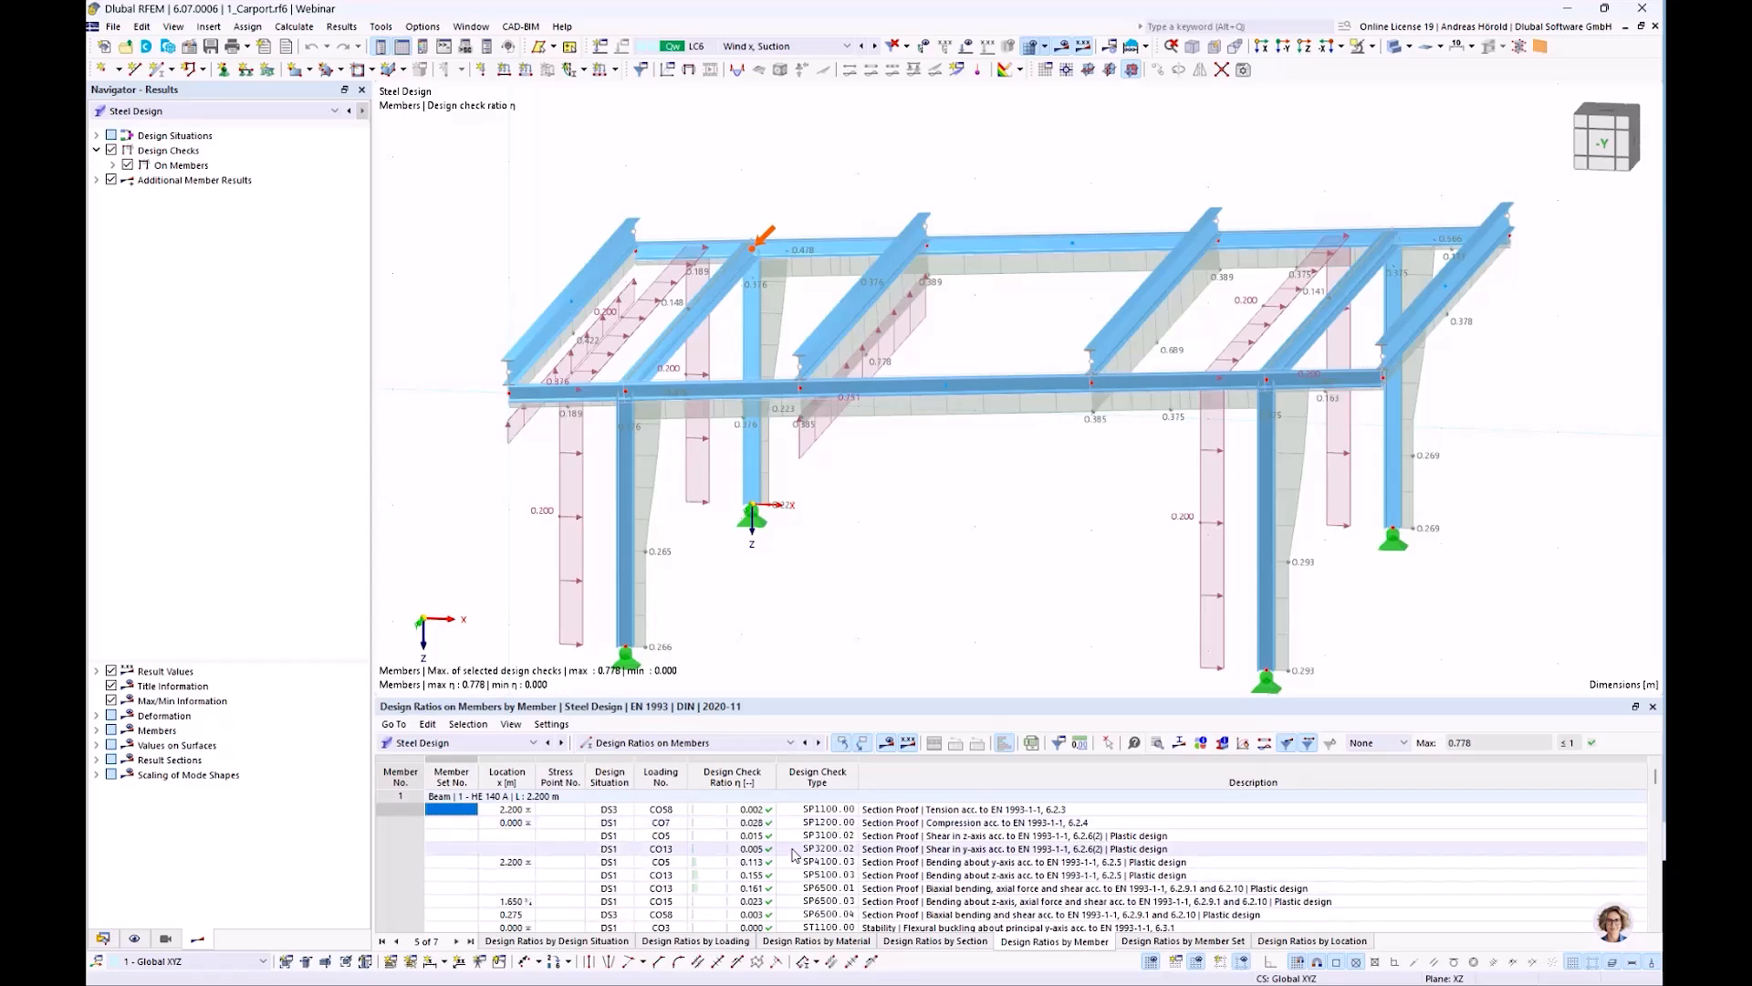
Return the table to the Structure category and the results navigator to Static Analysis
left_click(453, 743)
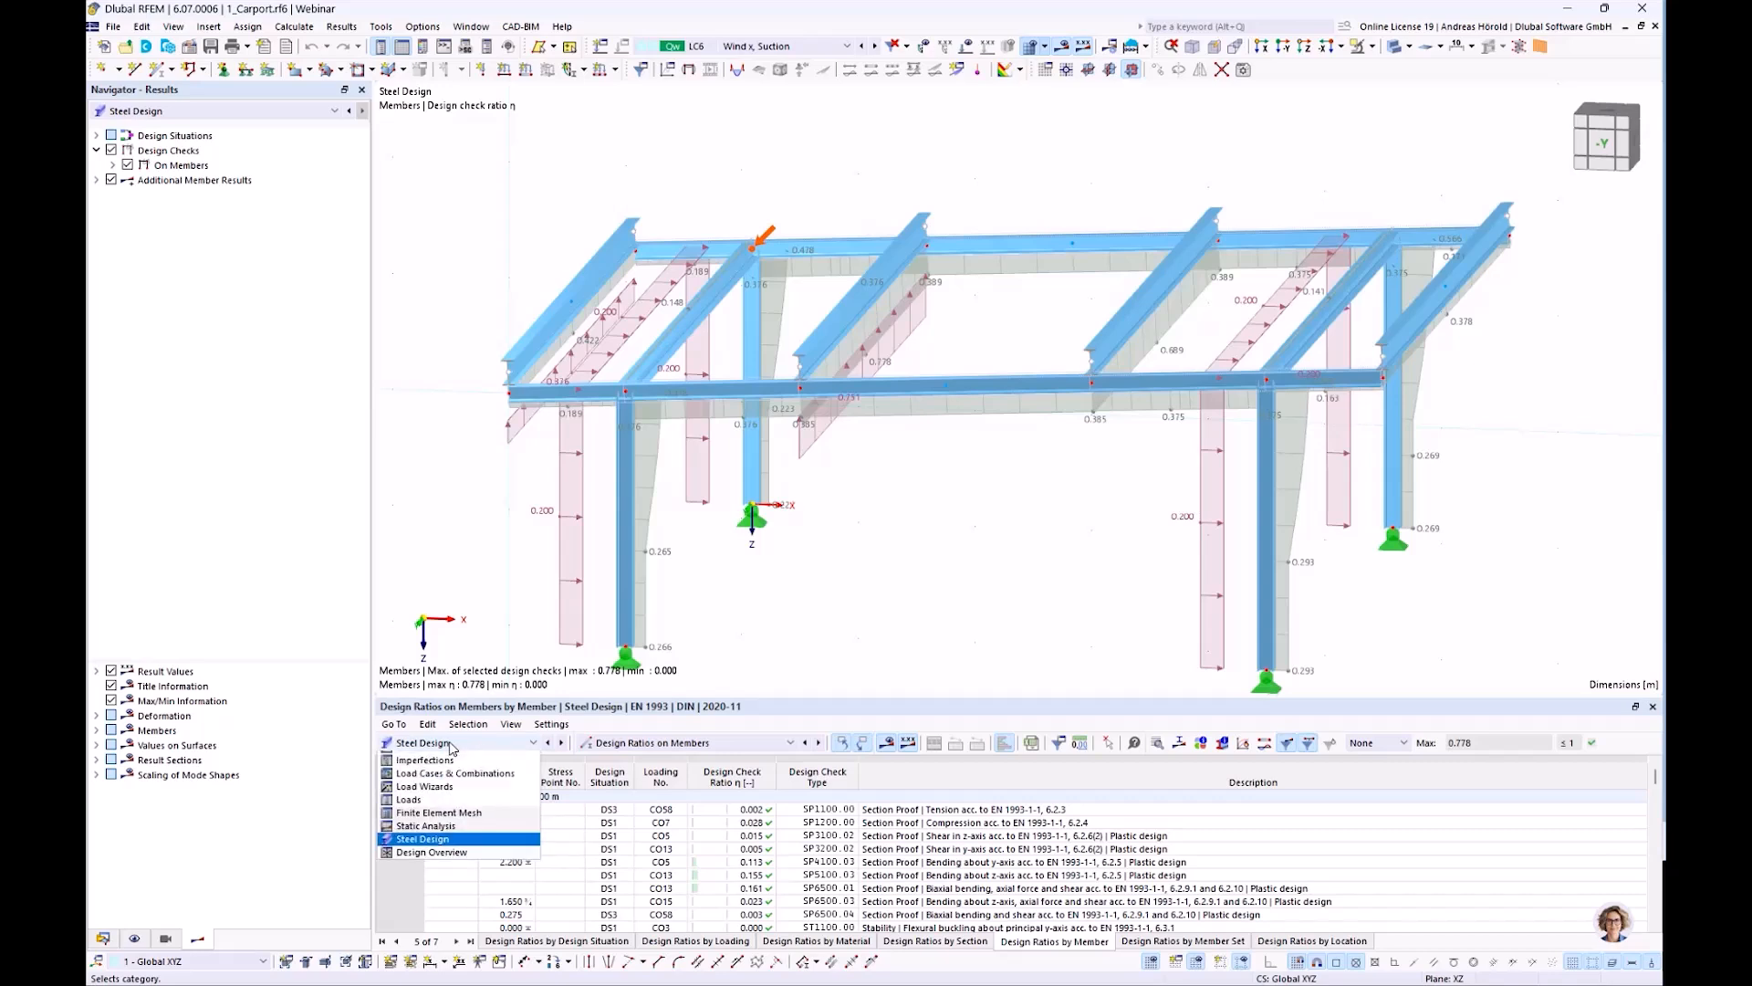
left_click(429, 757)
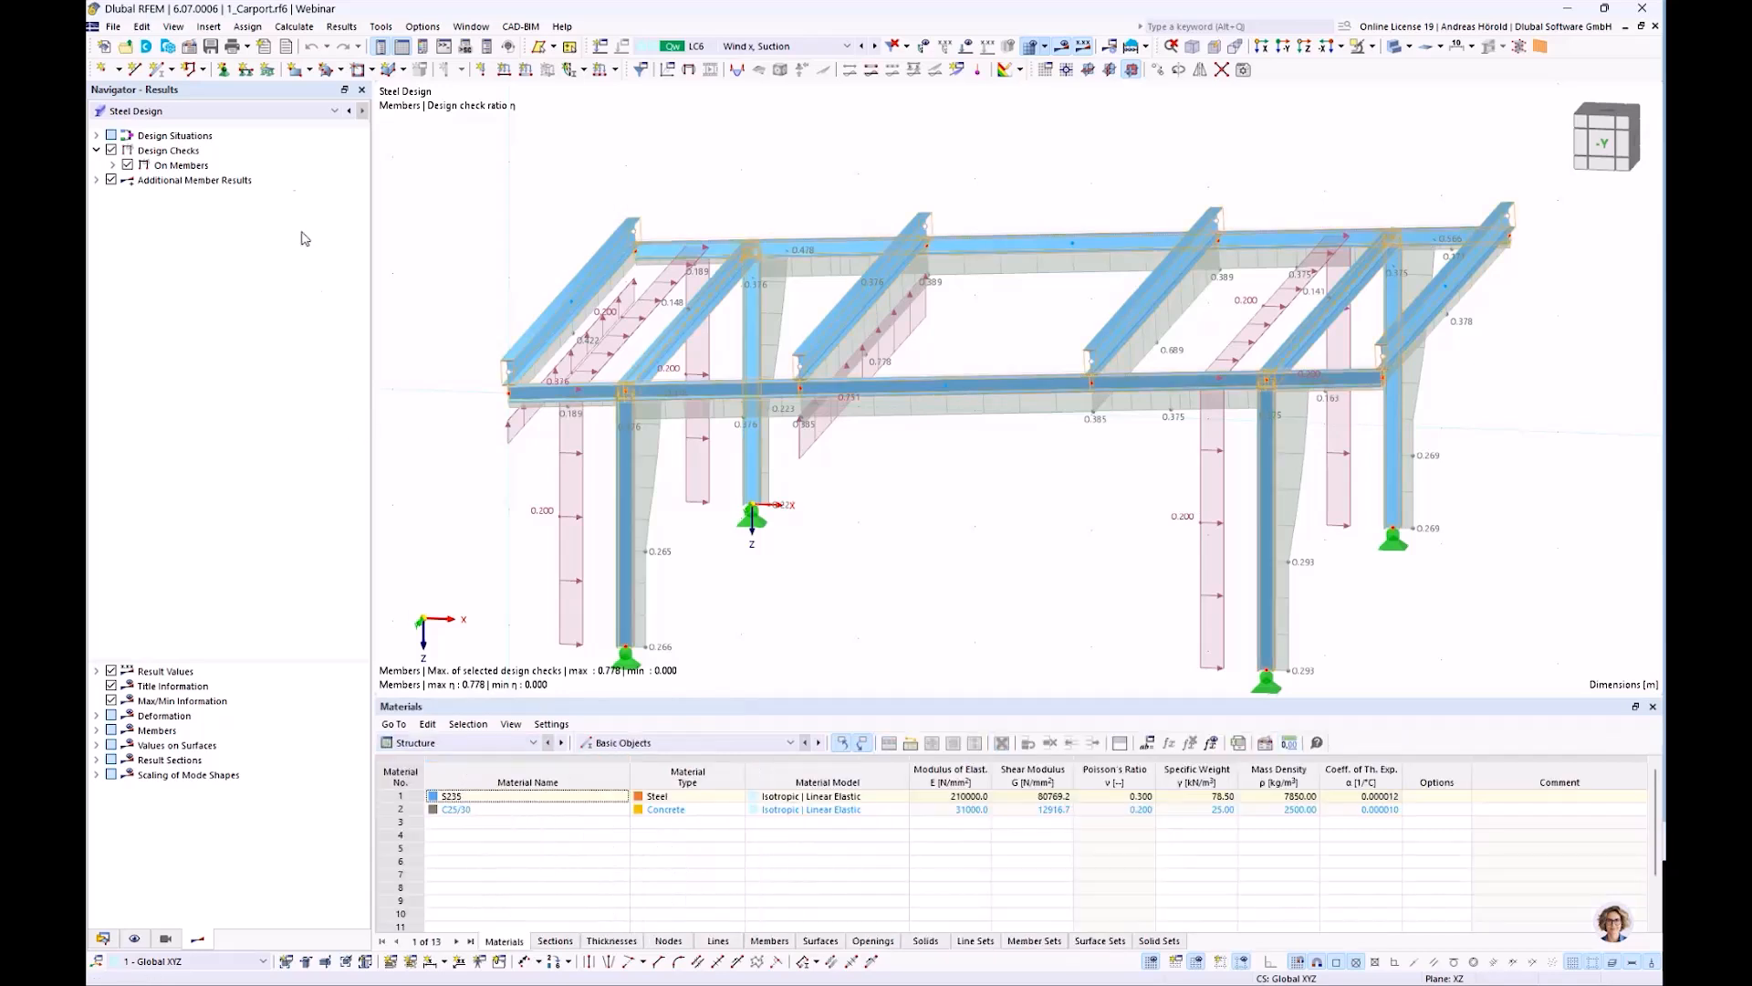
left_click(255, 116)
left_click(257, 135)
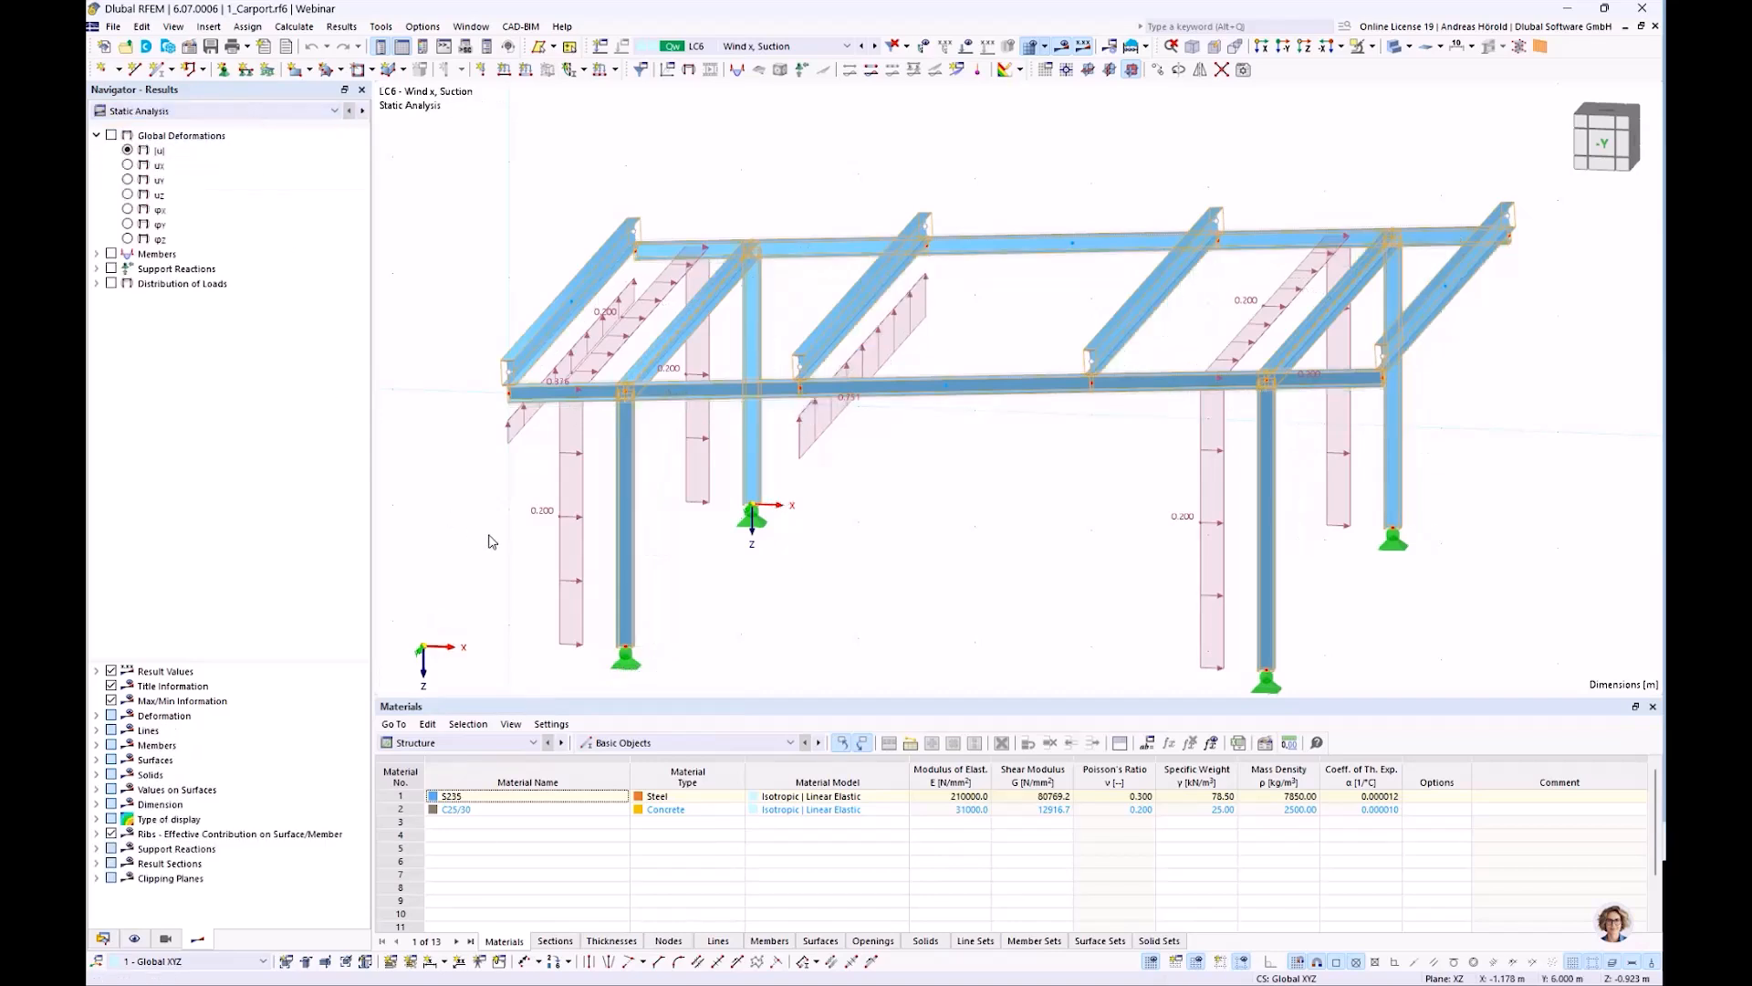
left_click(931, 549)
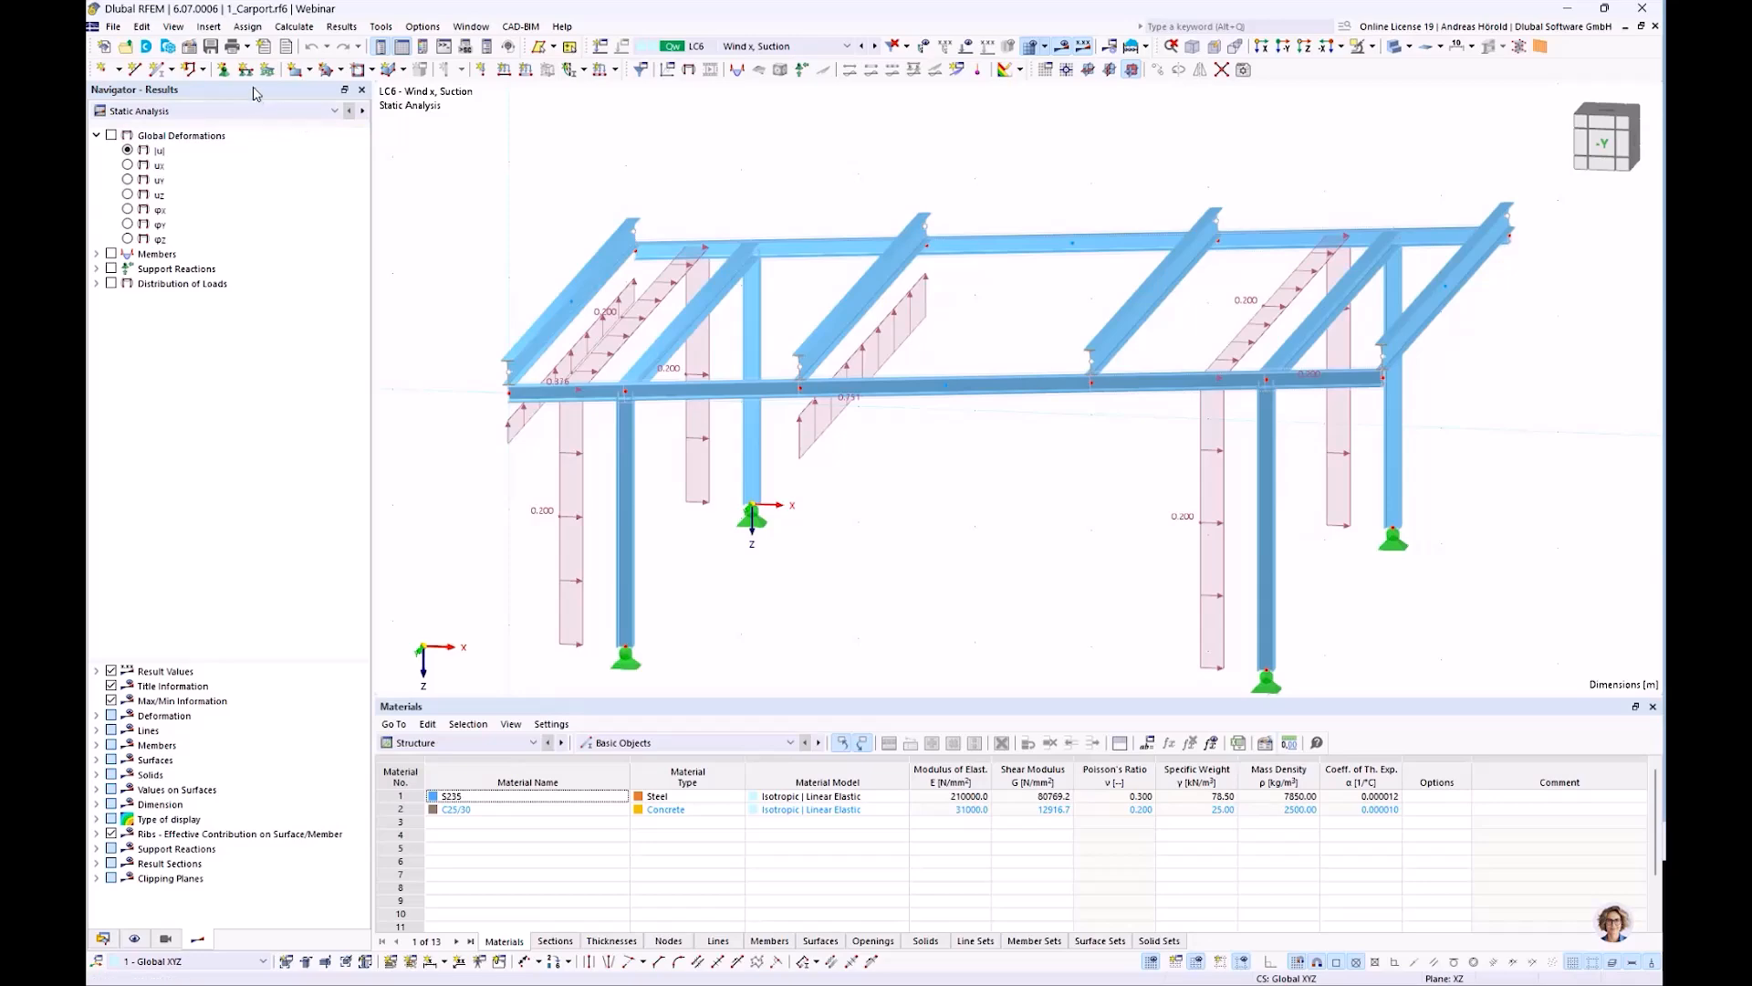
Activate the Steel Joints add-on in the model's base data and check the assigned design and joint standards
left_click(189, 47)
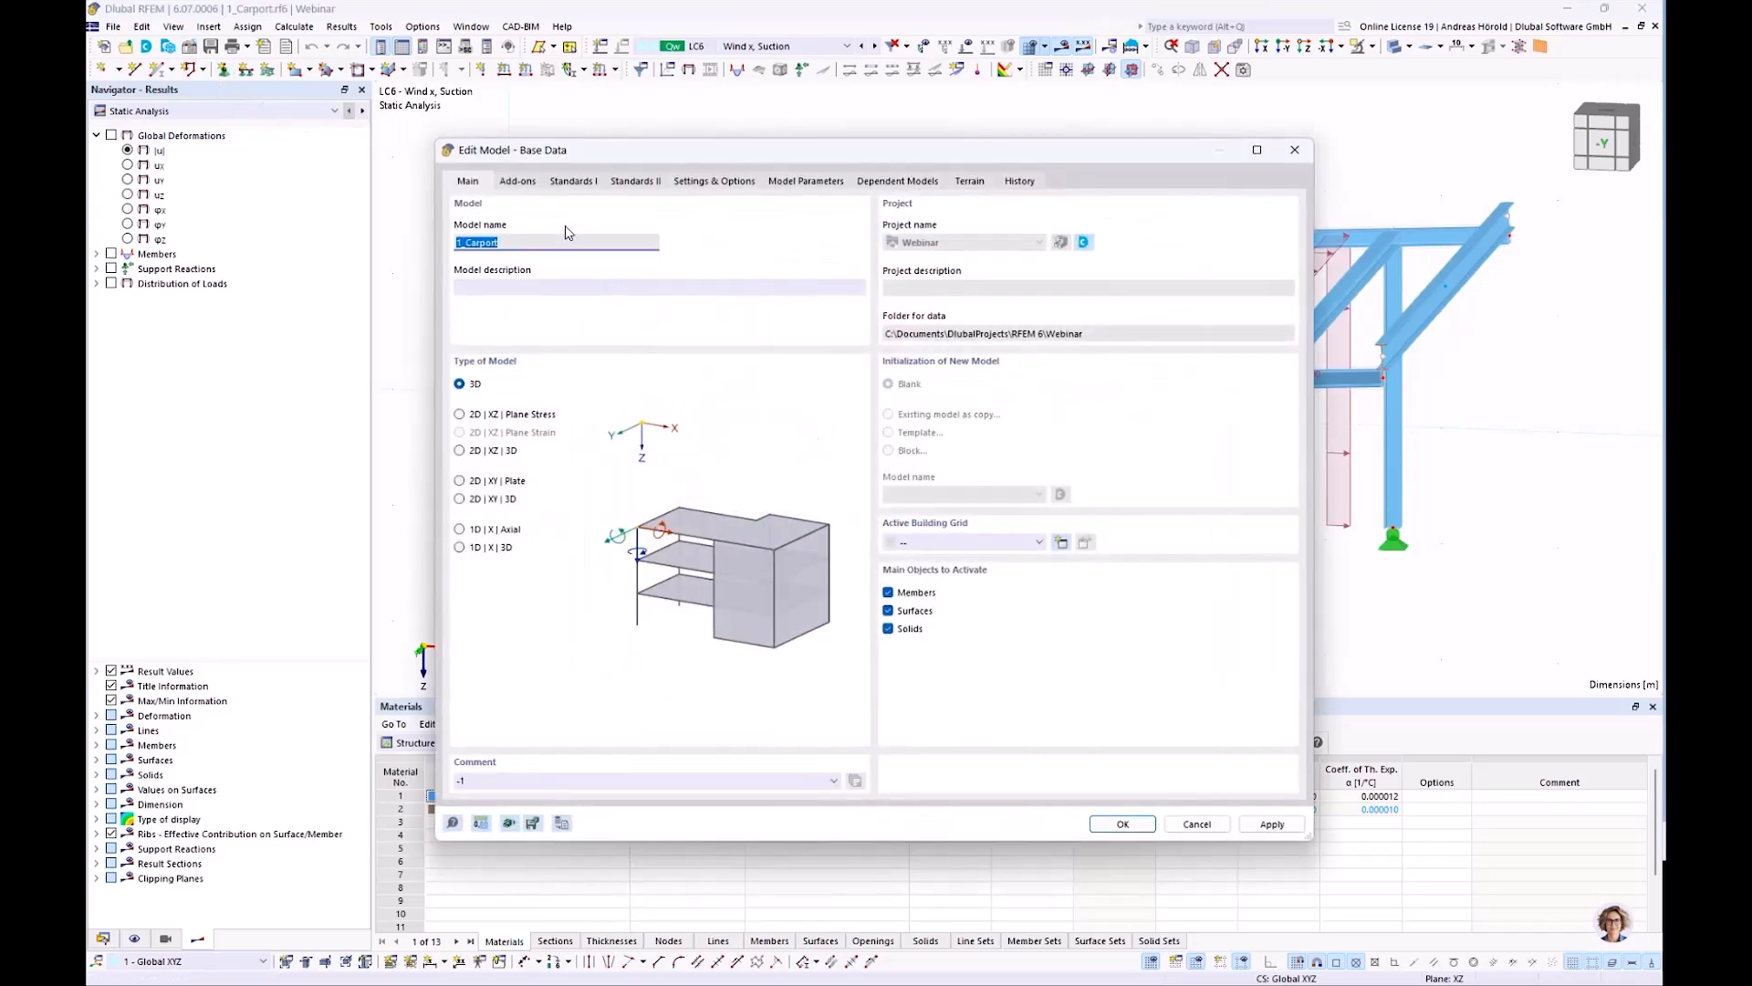
left_click(518, 182)
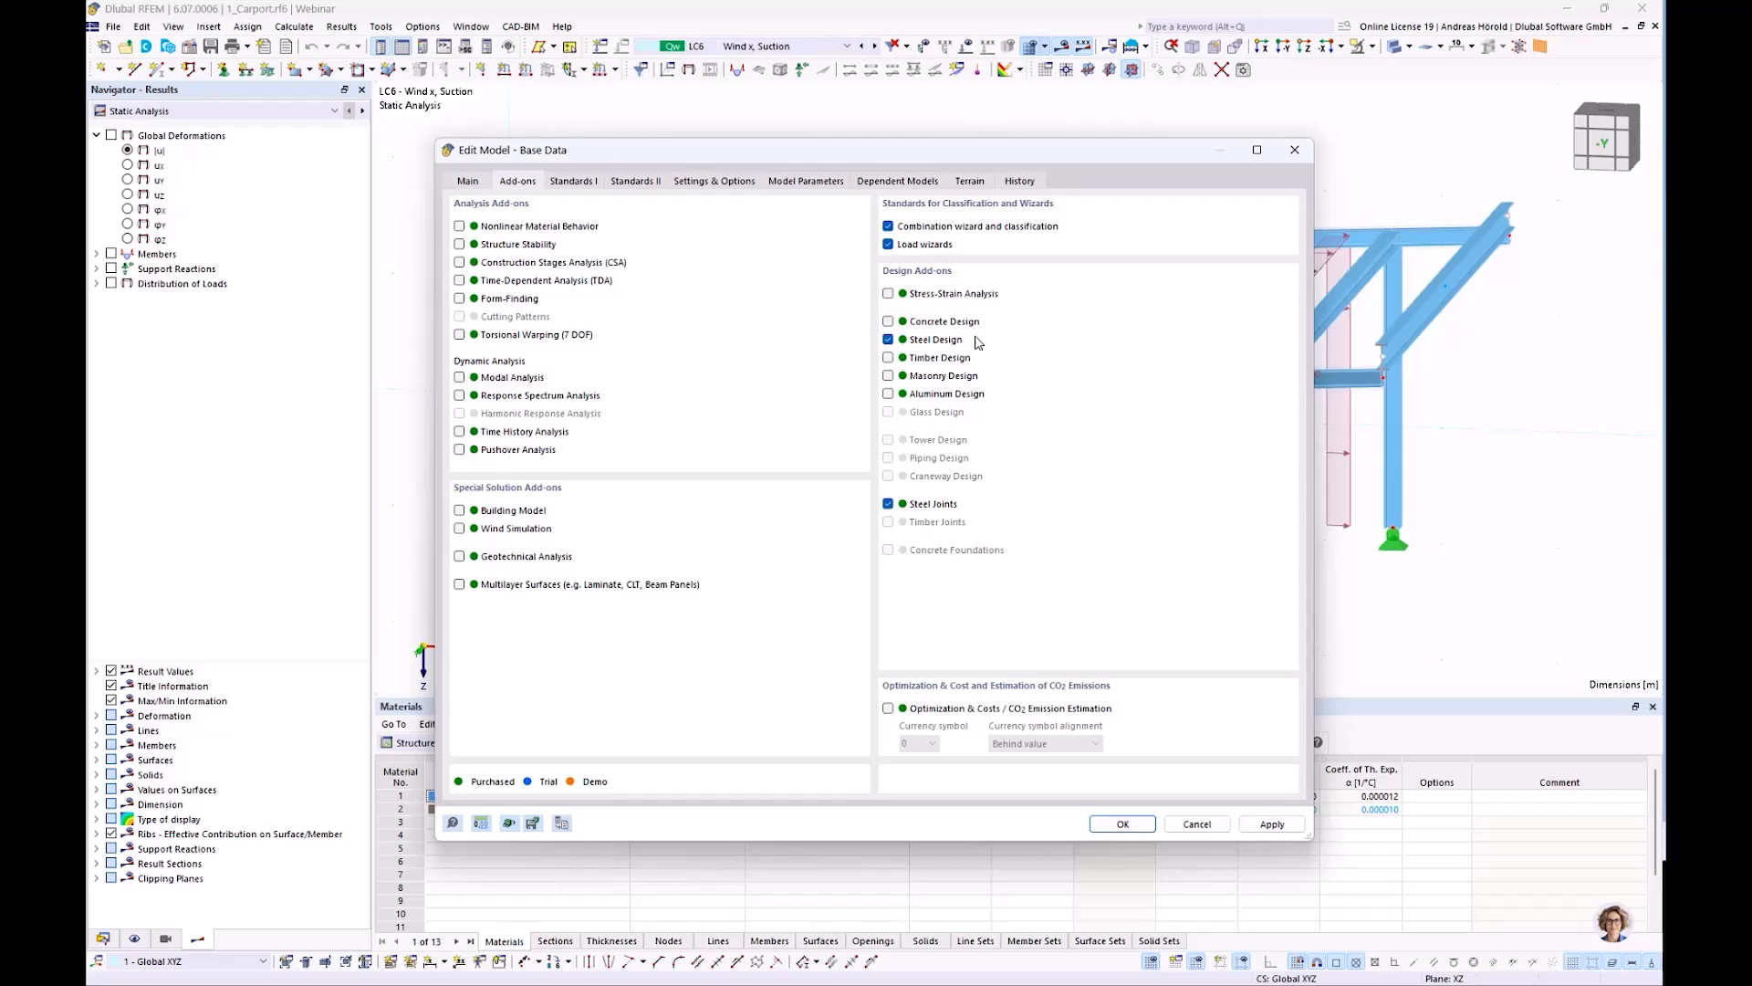
left_click_drag(1023, 155, 724, 142)
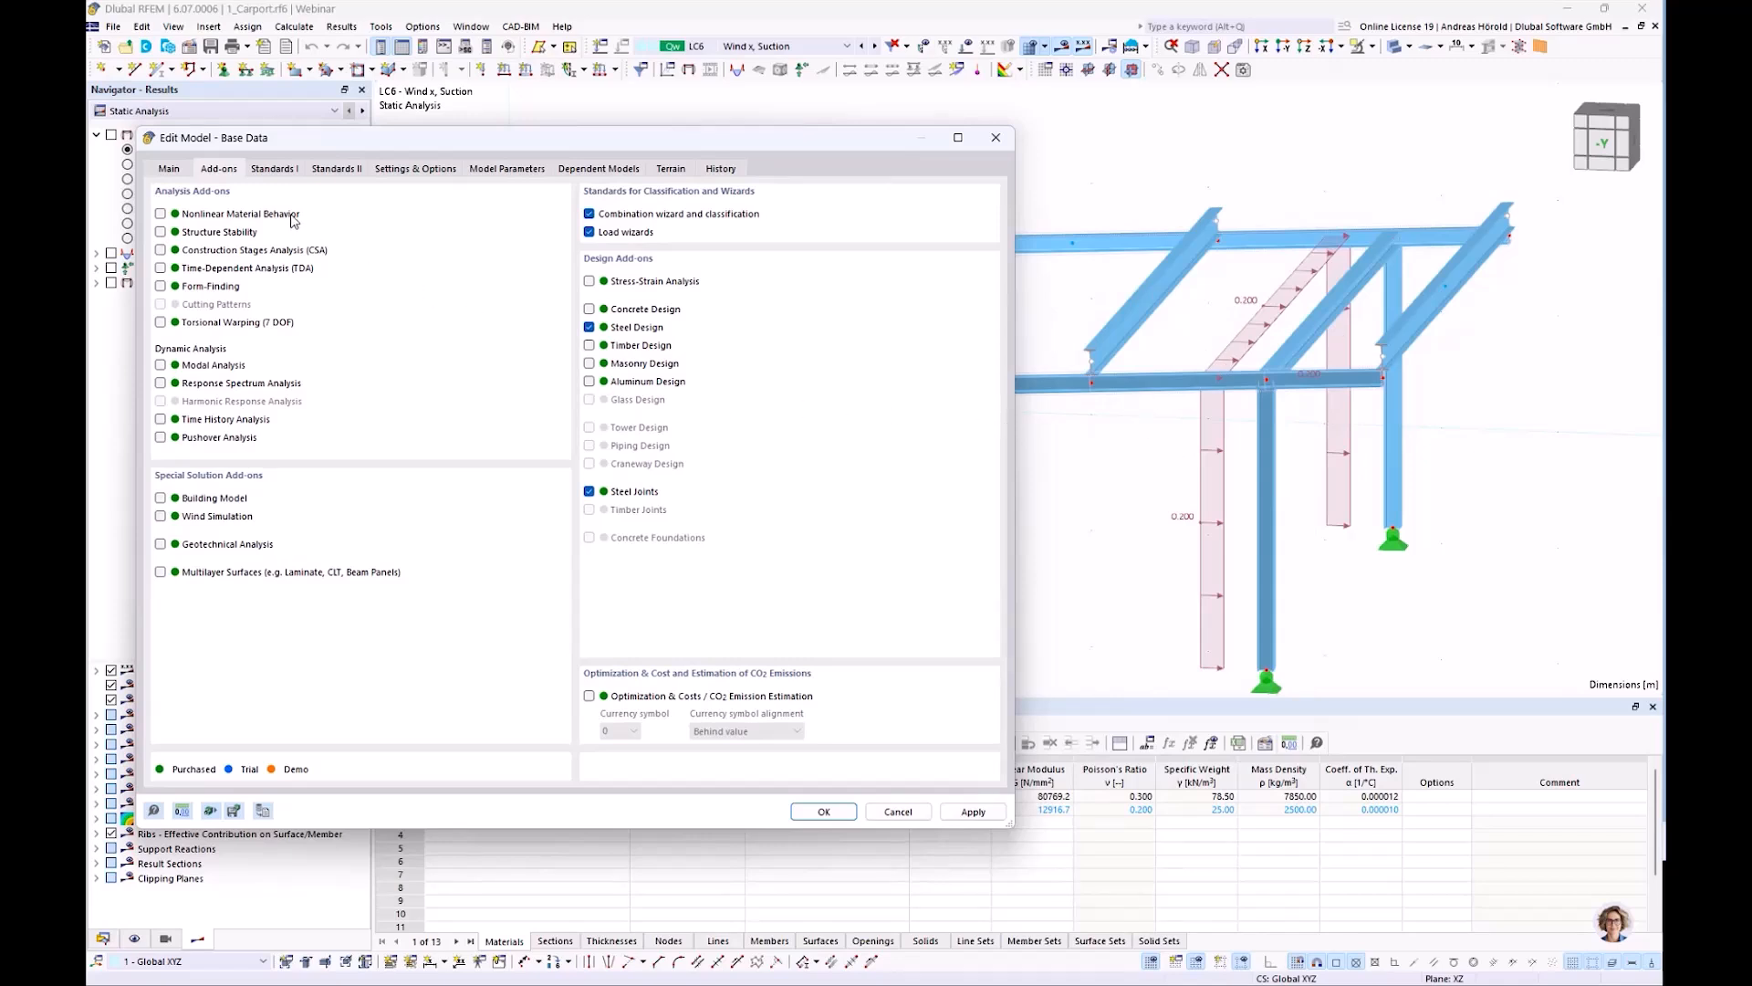
left_click(275, 168)
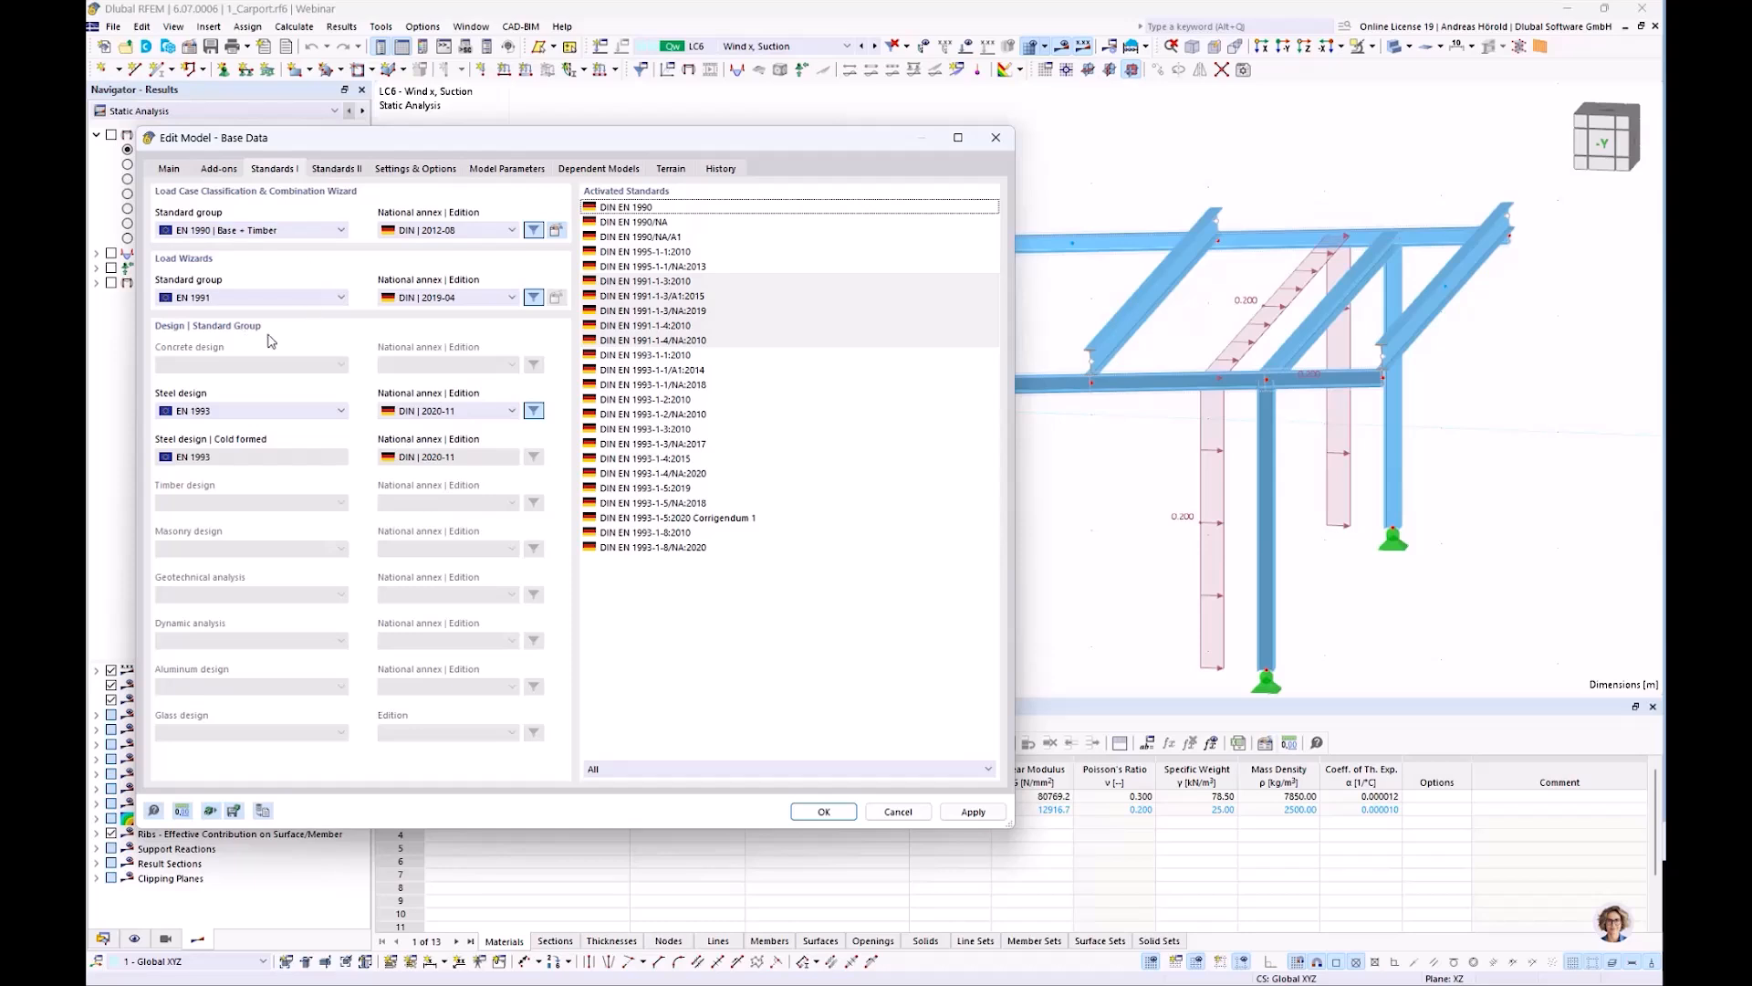
left_click(346, 167)
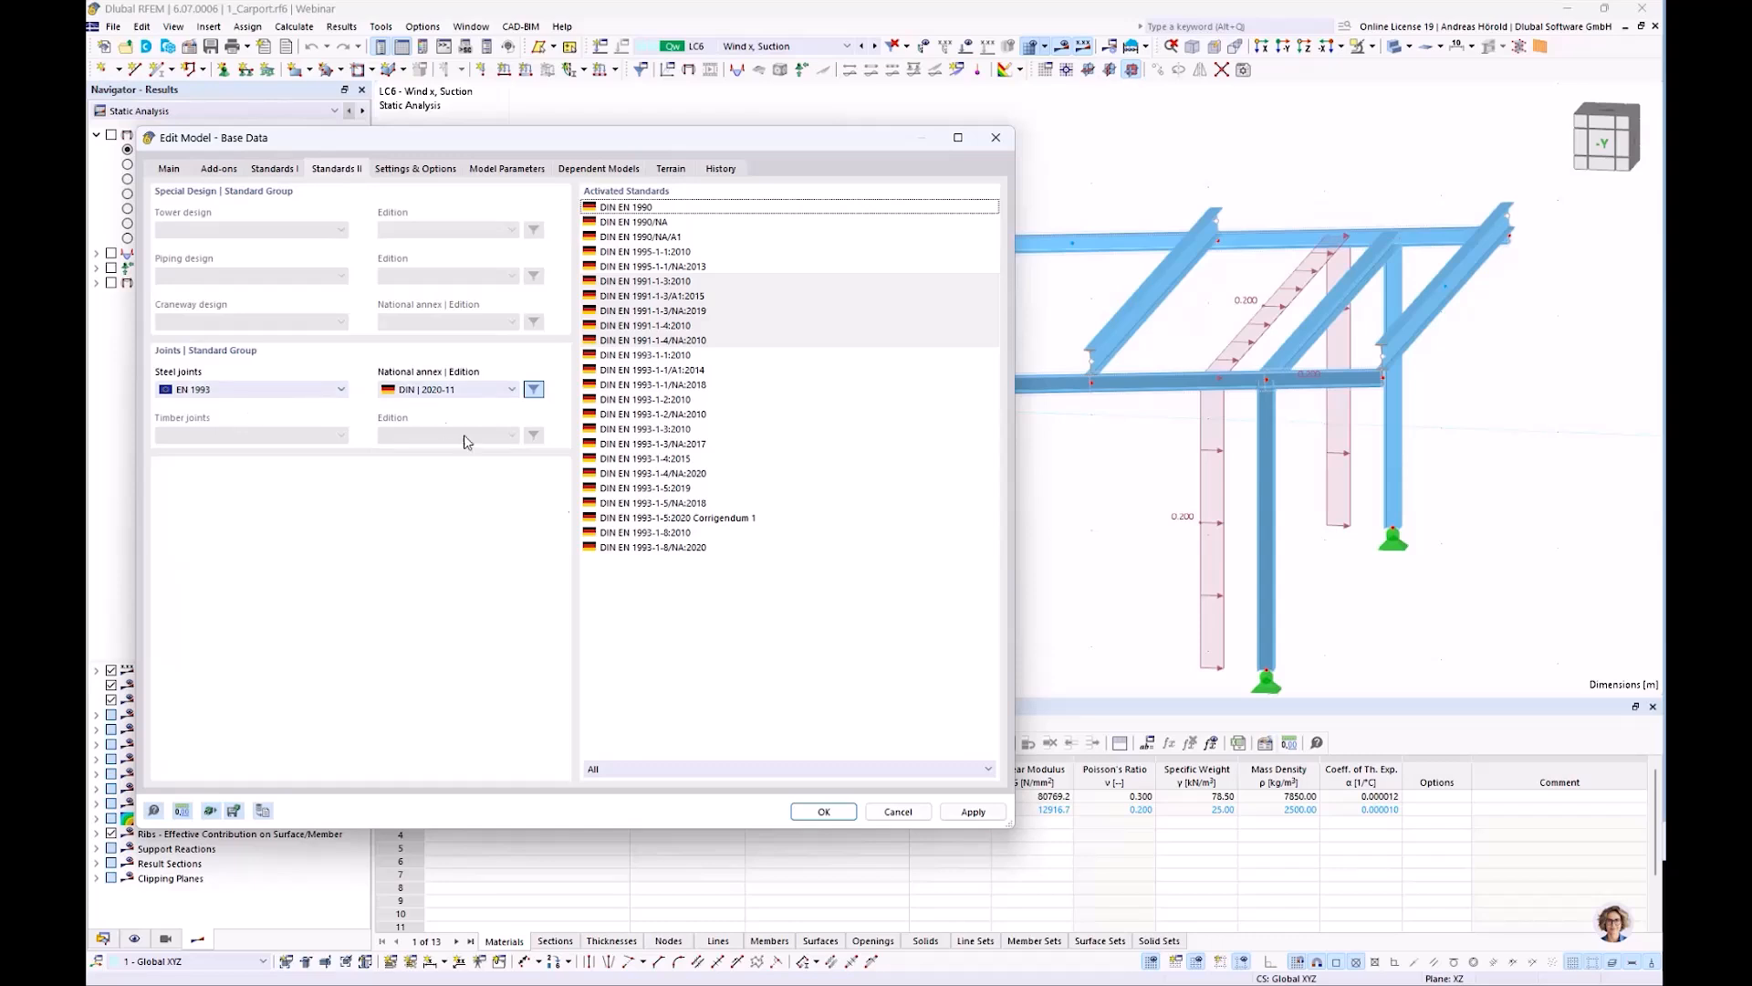
left_click(824, 812)
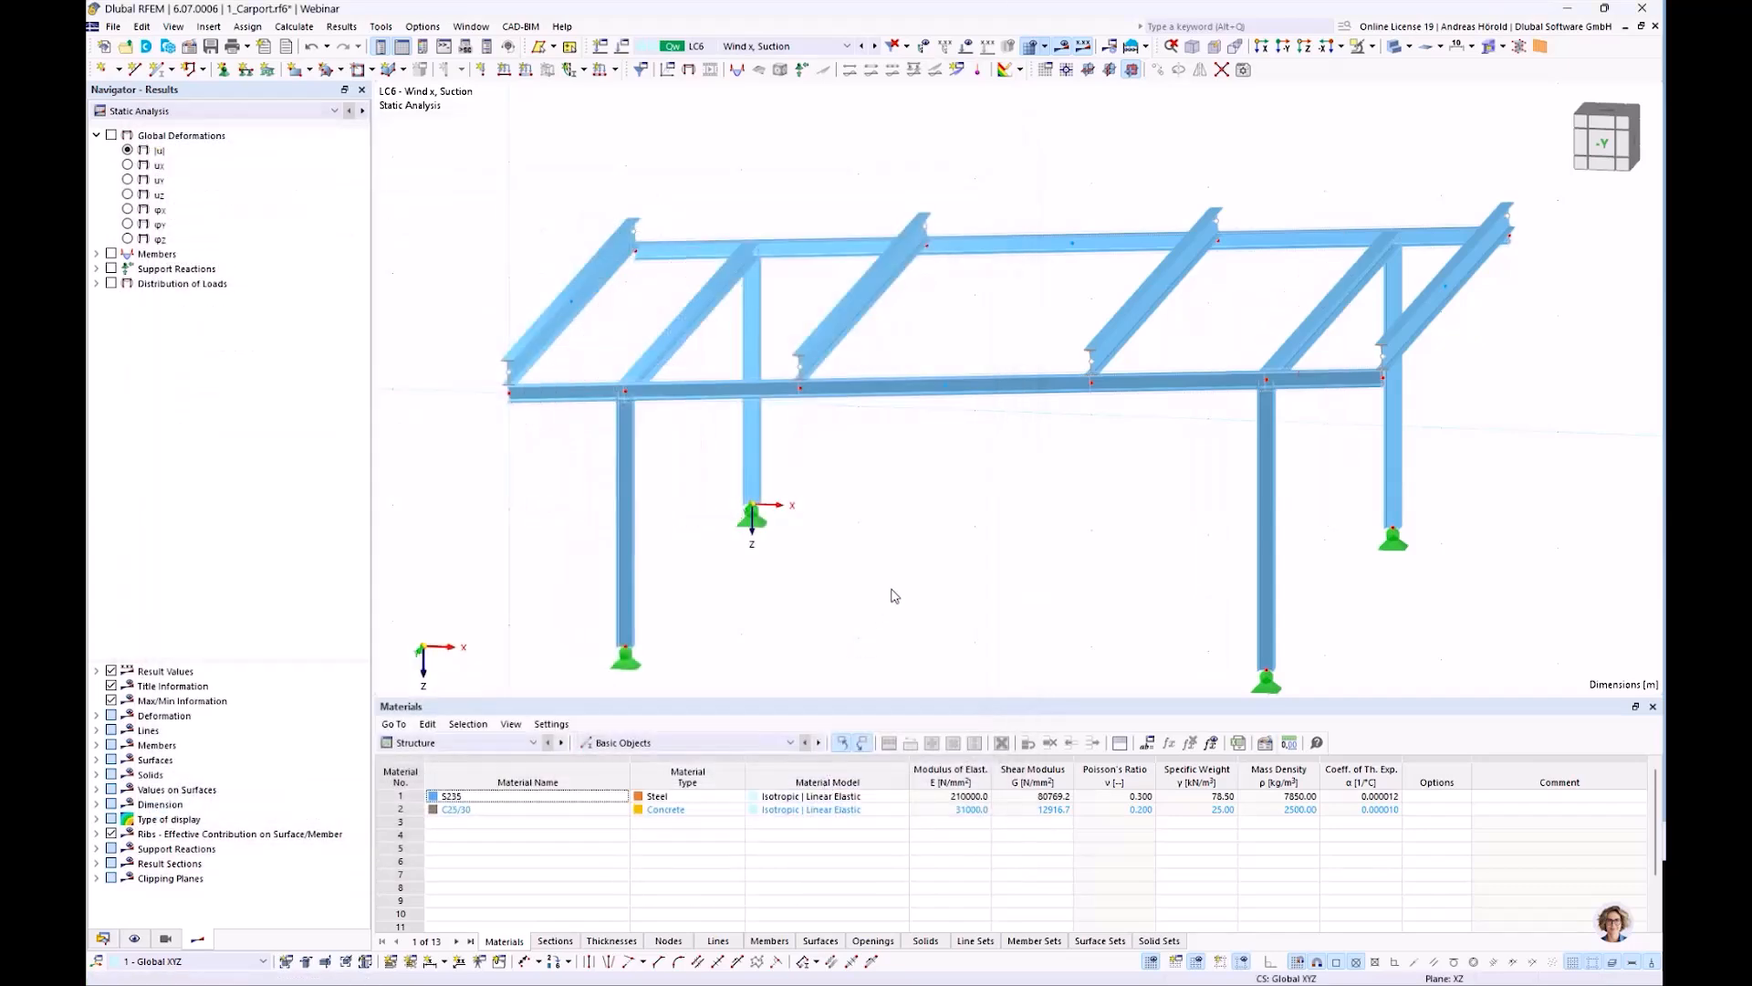
Create a steel joint at the base node of the front-left column (node 7) and check its connected member
scroll(894, 595, "down", 1)
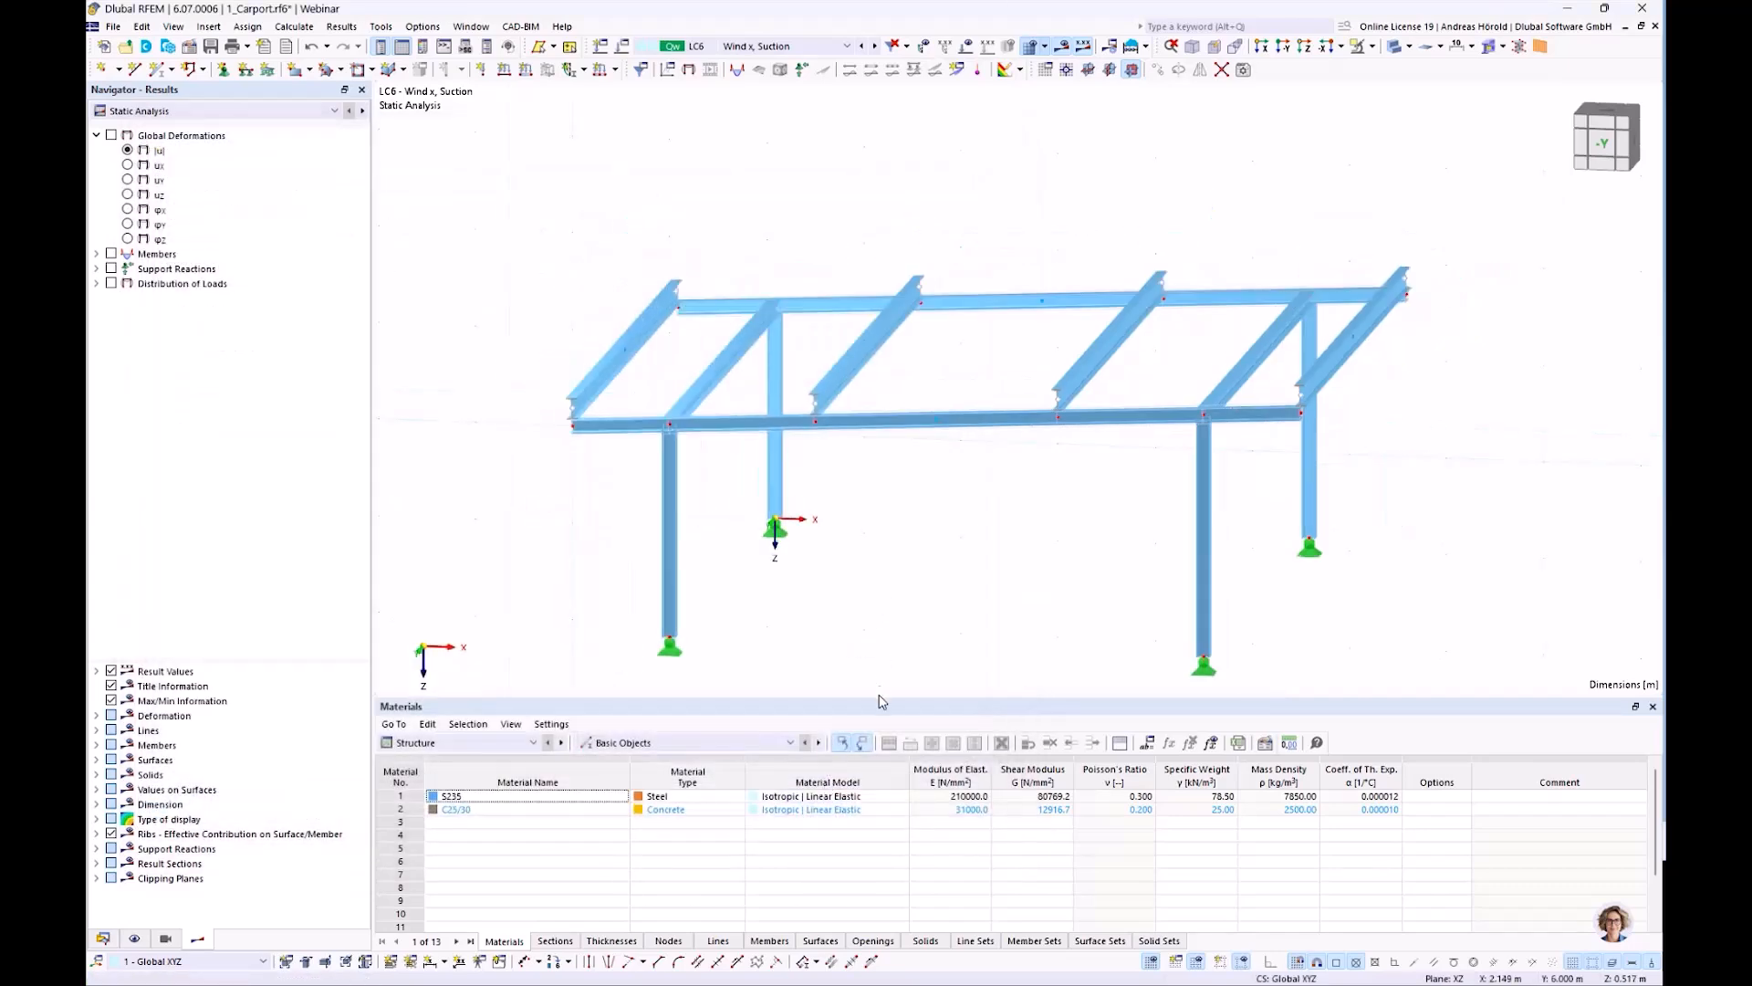
middle_click_drag(865, 594, 882, 523, "ctrl")
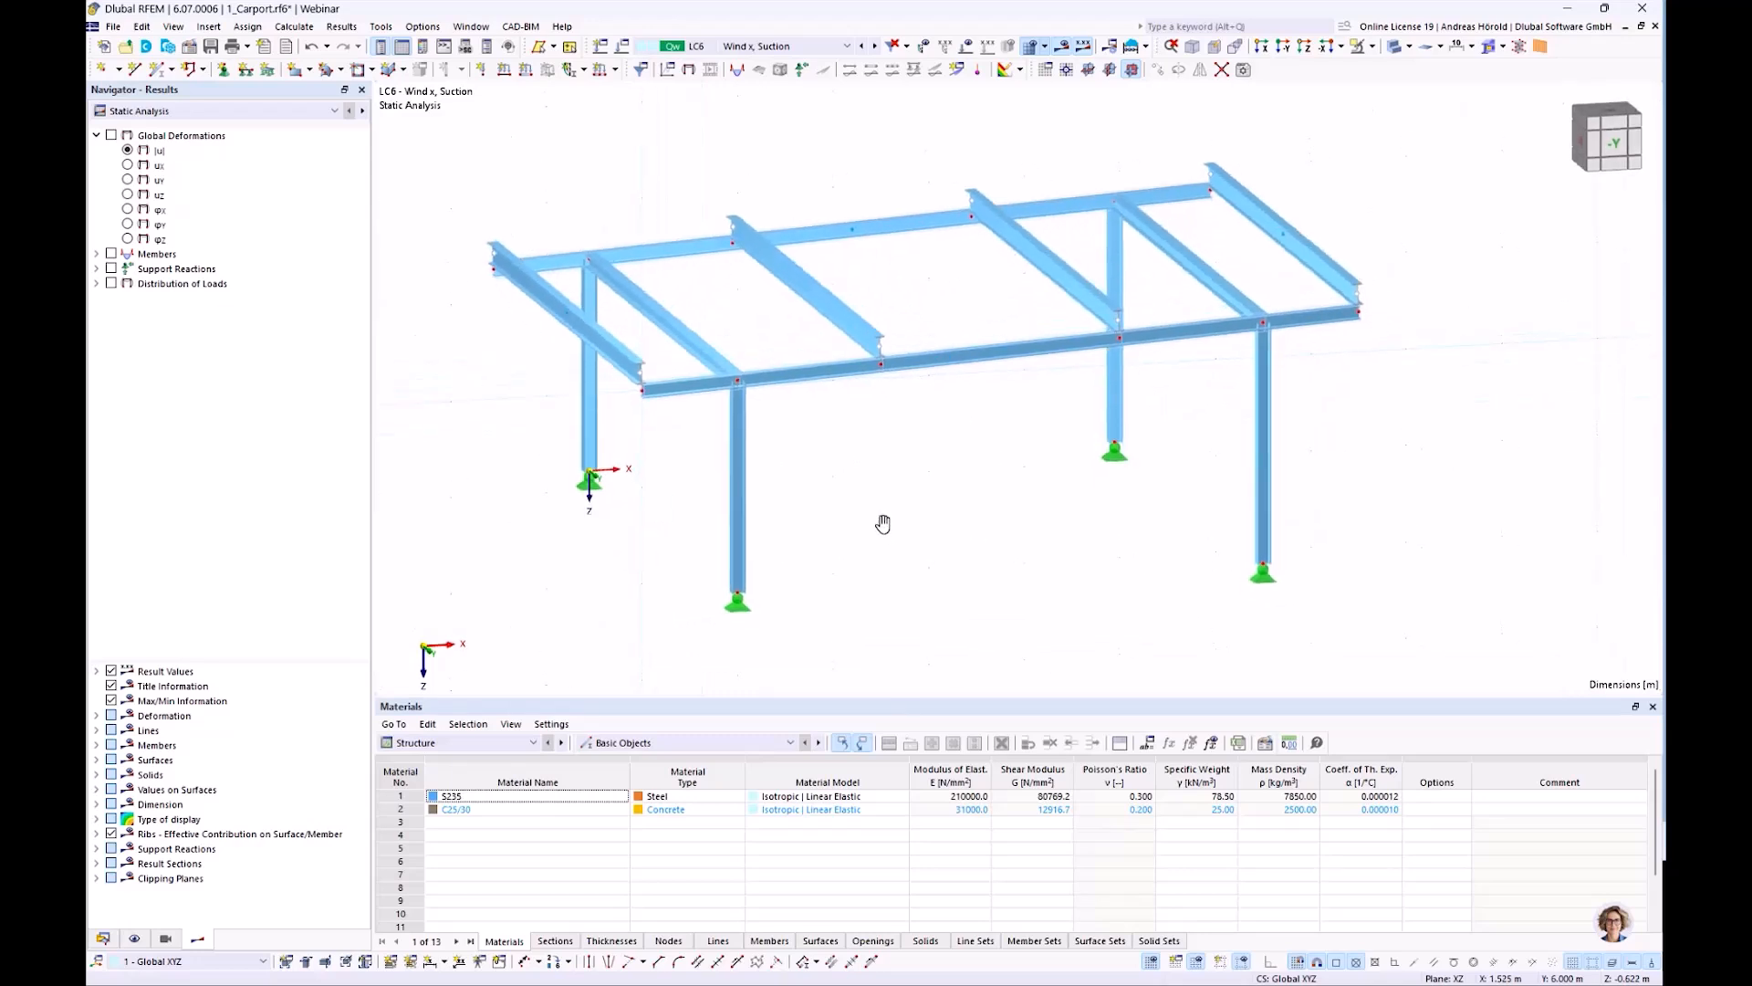
right_click(739, 599)
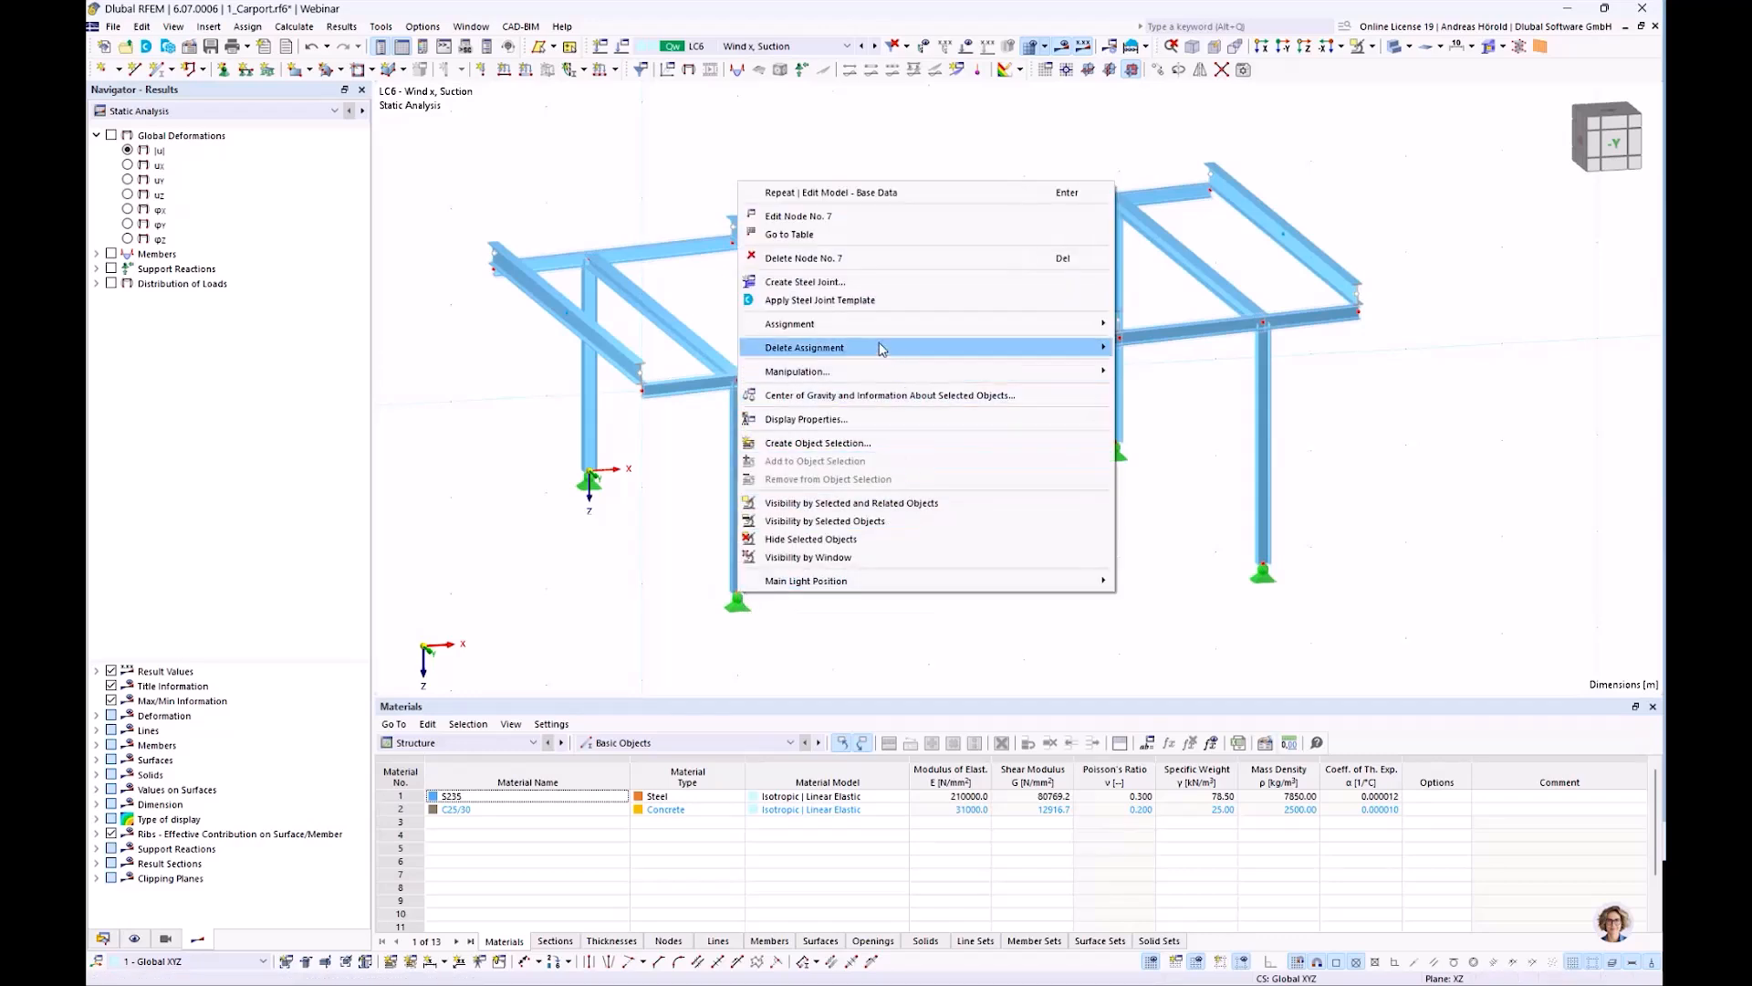
left_click(817, 285)
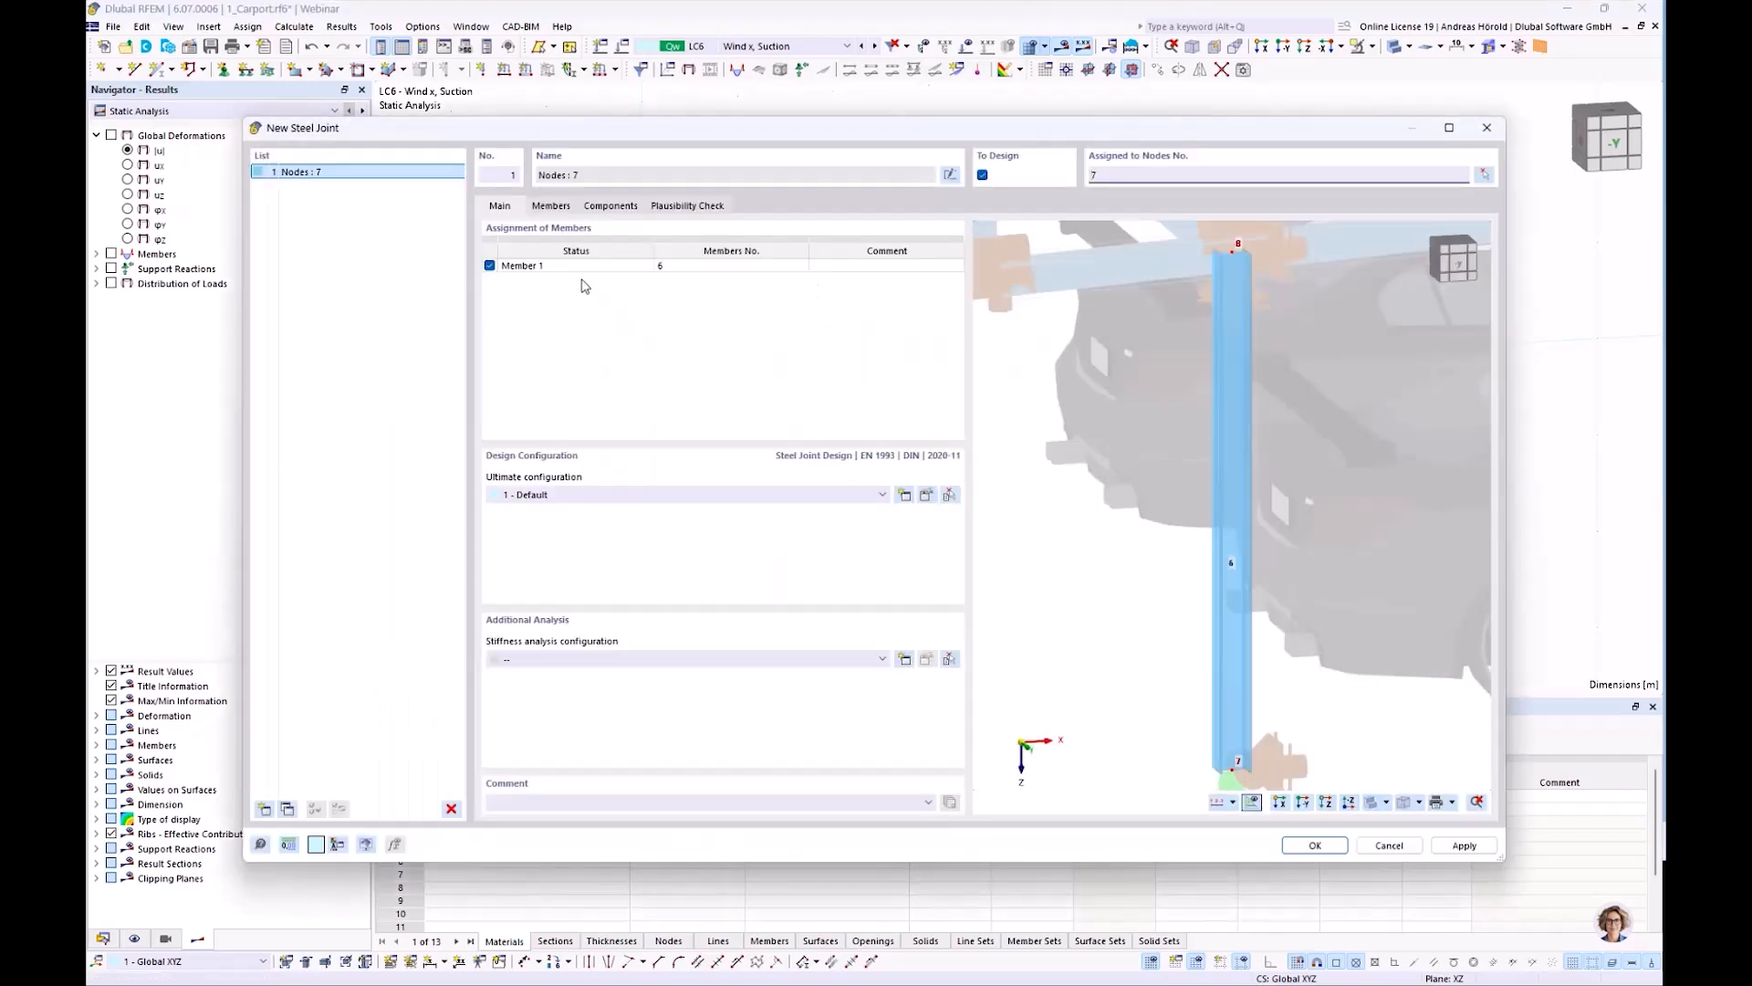
left_click(552, 206)
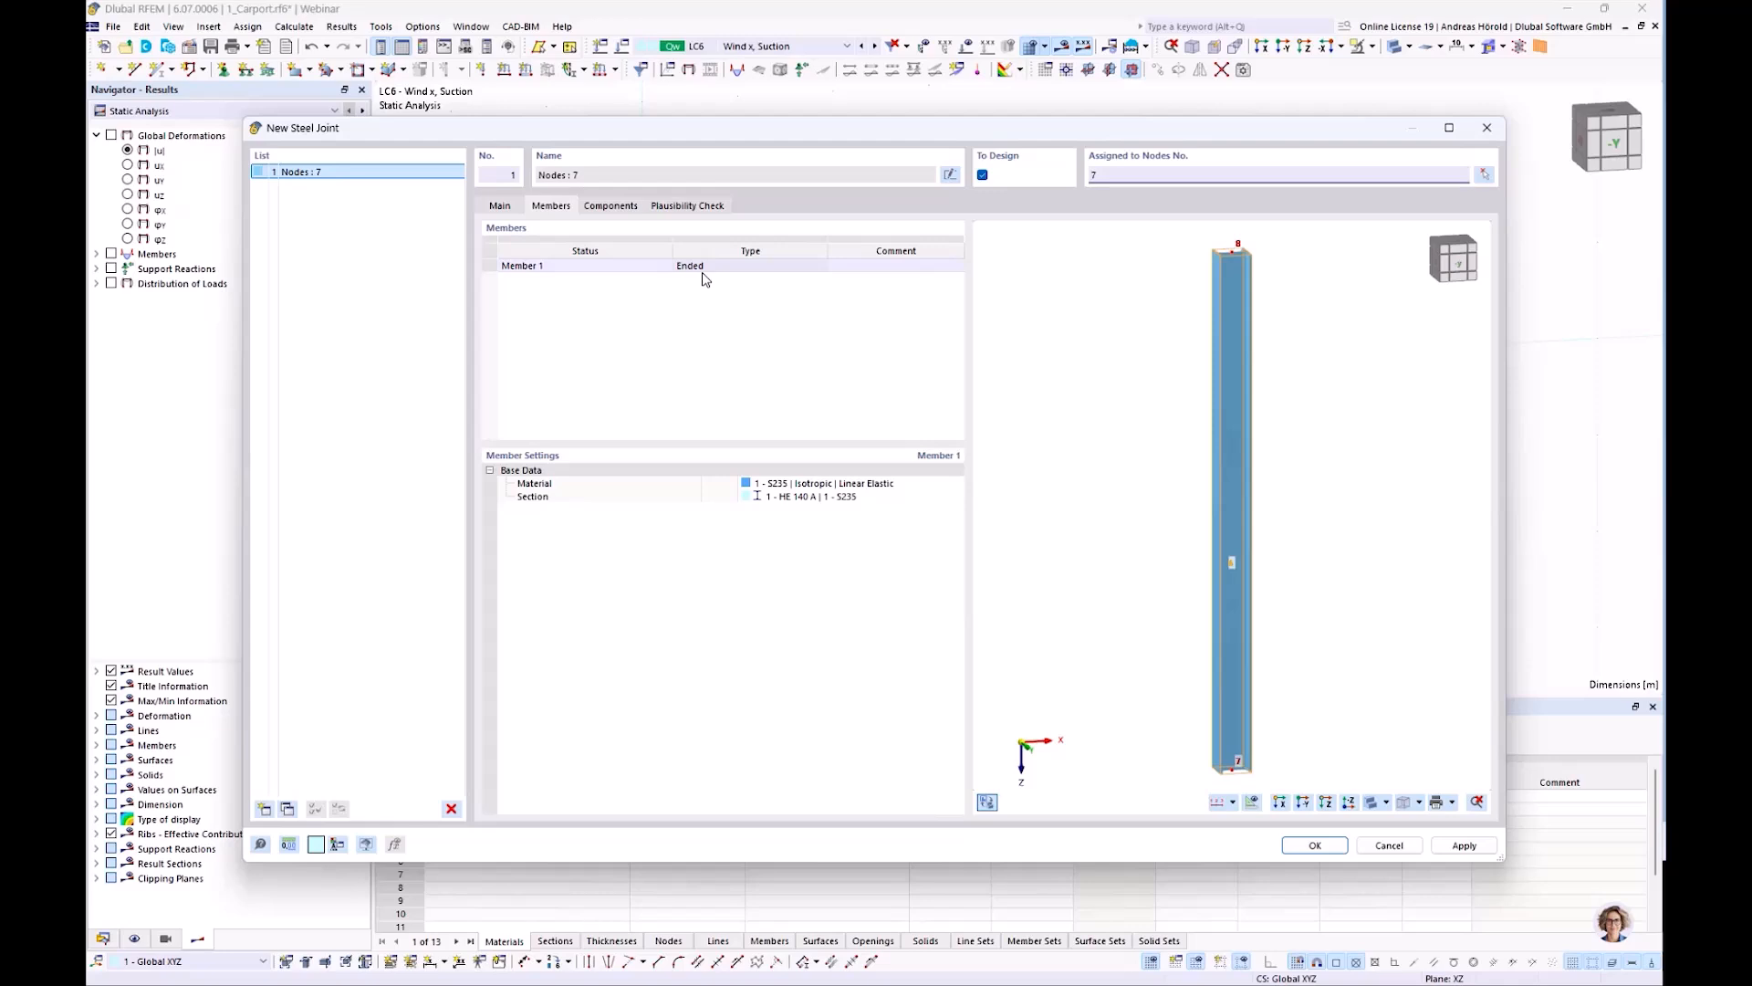
left_click(497, 208)
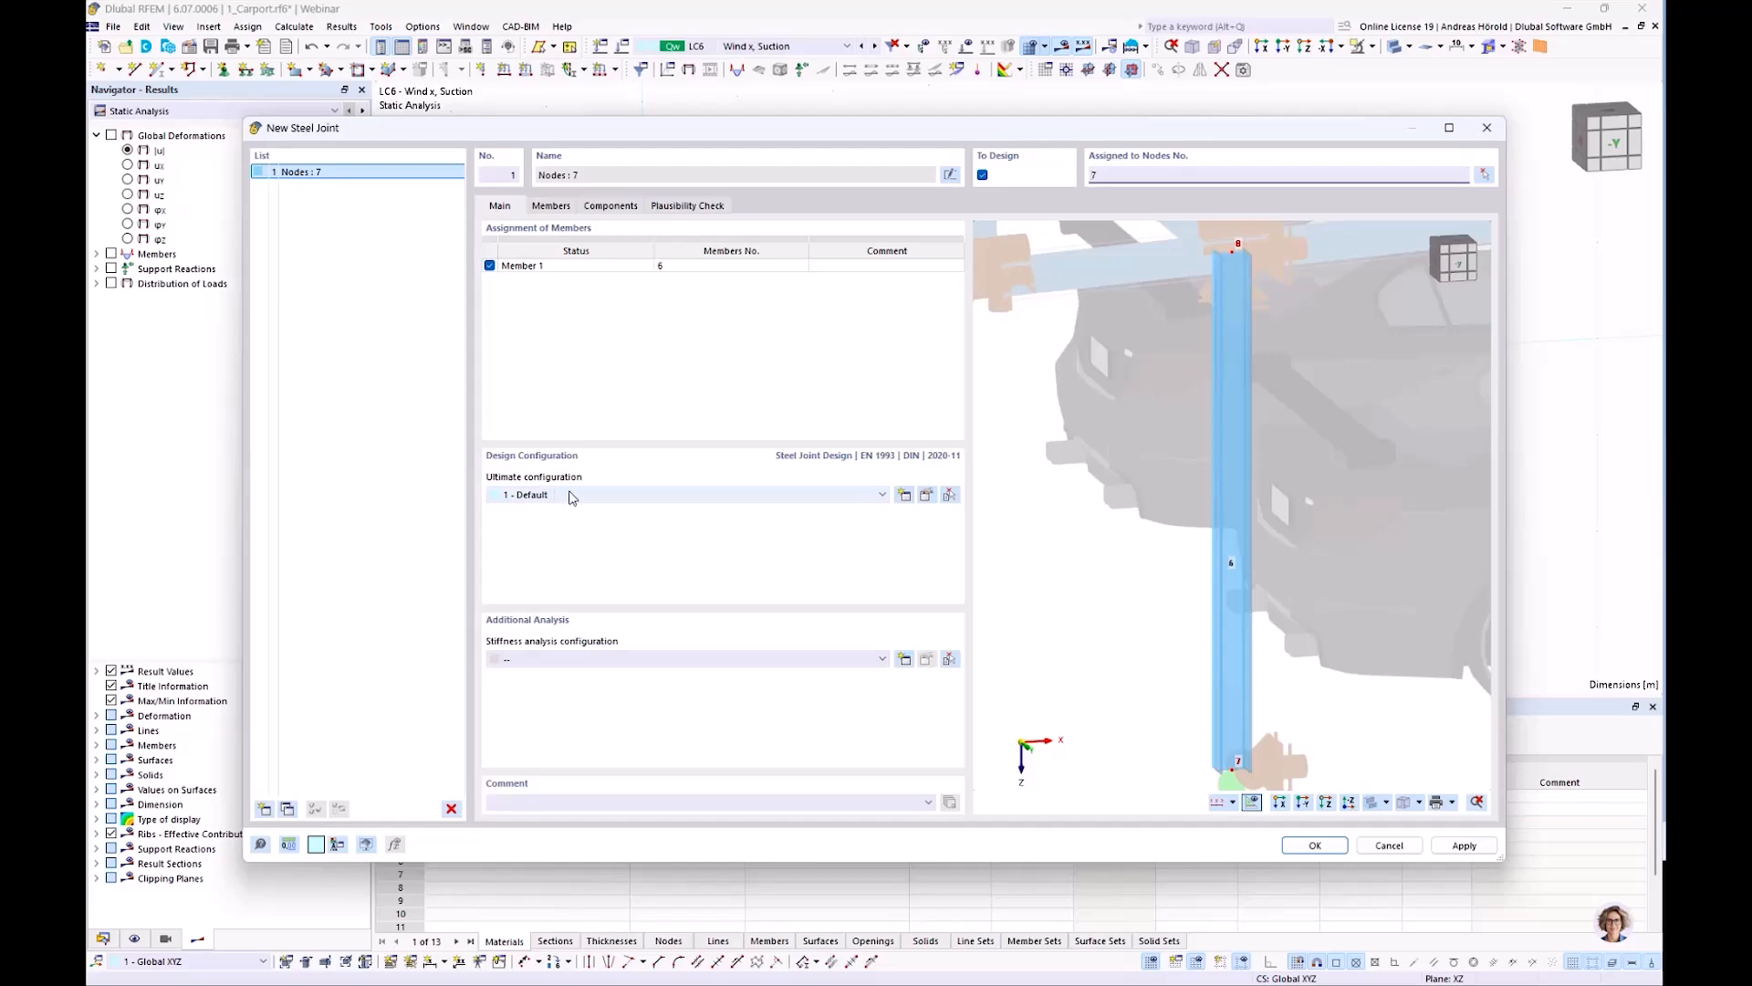
Inspect the joint's default ultimate configuration, especially the limit plastic strain for plates and welds, without changing it
left_click(926, 494)
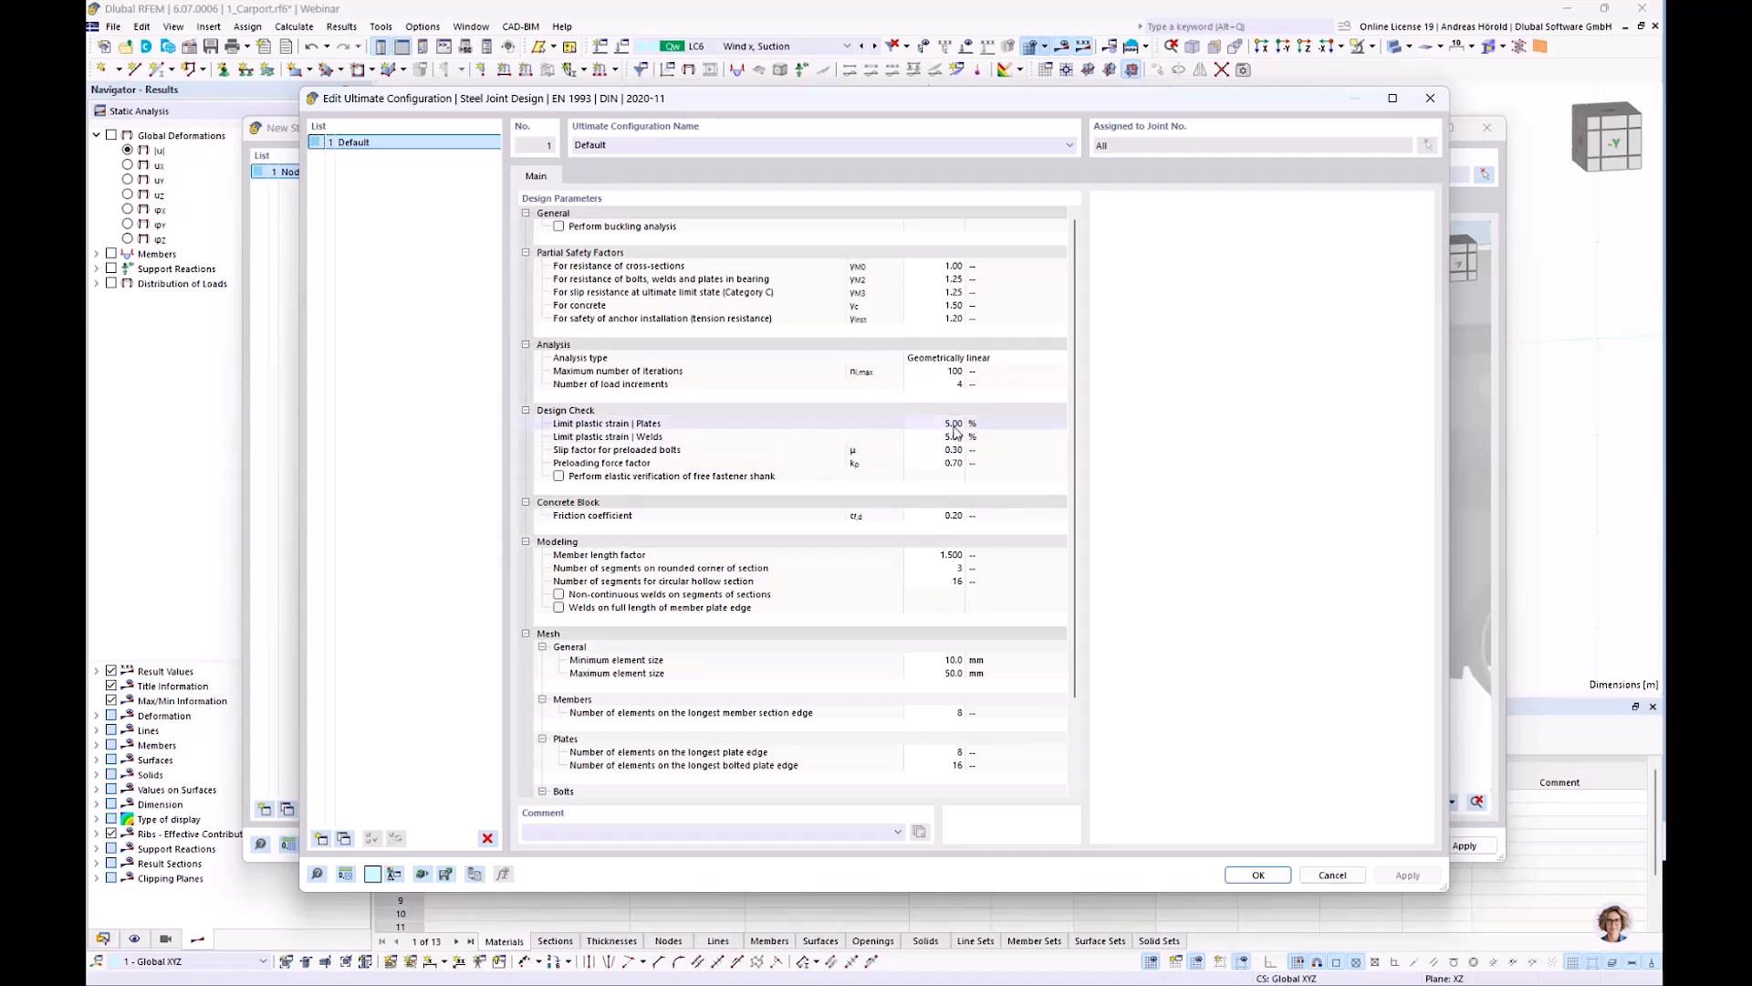
left_click(953, 437)
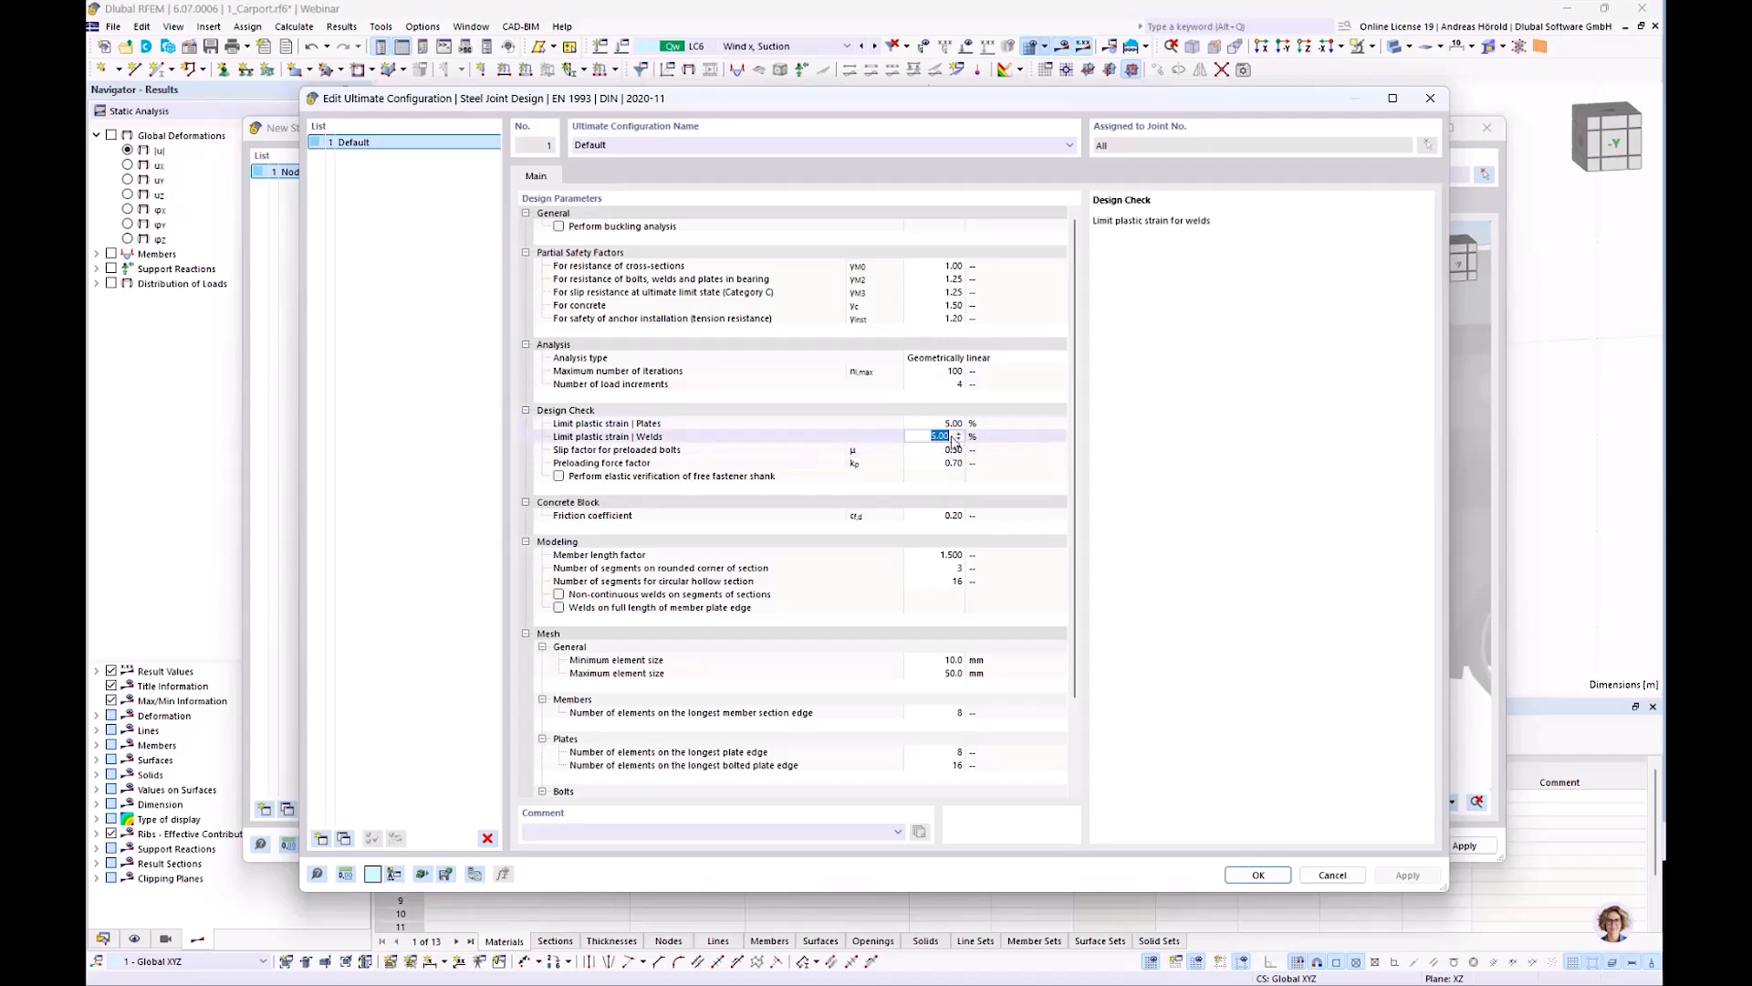
left_click(950, 425)
left_click(1332, 875)
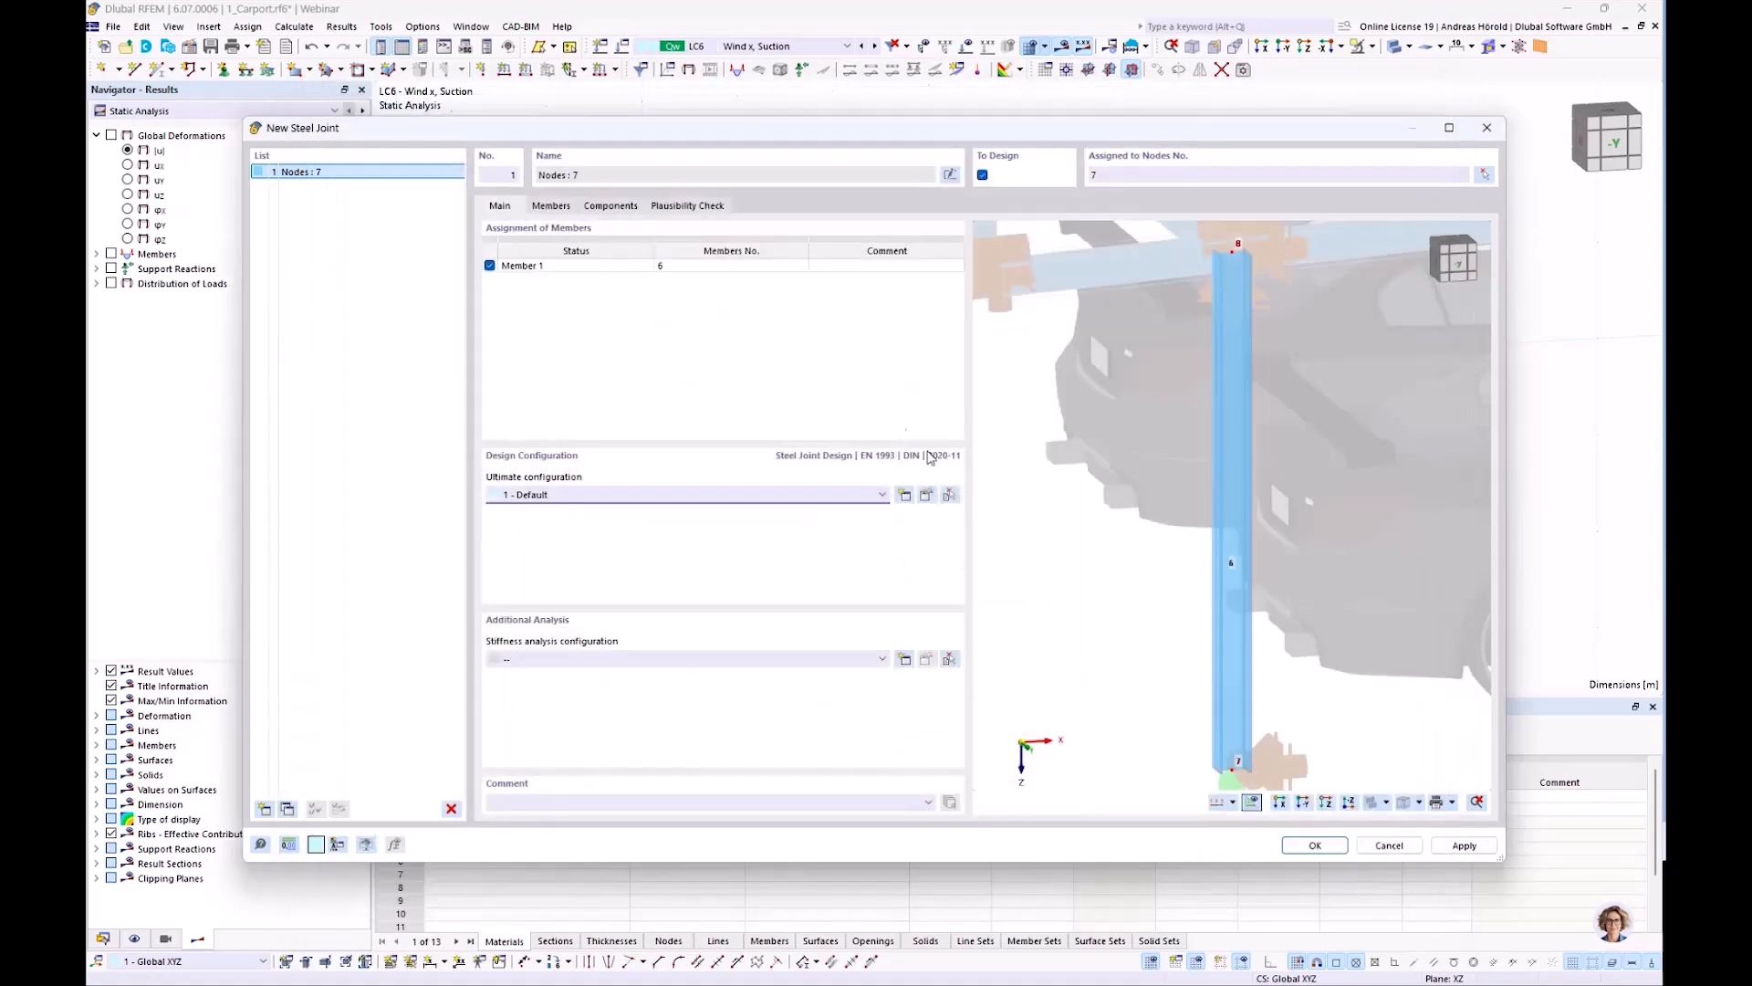
Add a base plate component to the joint and view the column foot with its concrete block
left_click(554, 208)
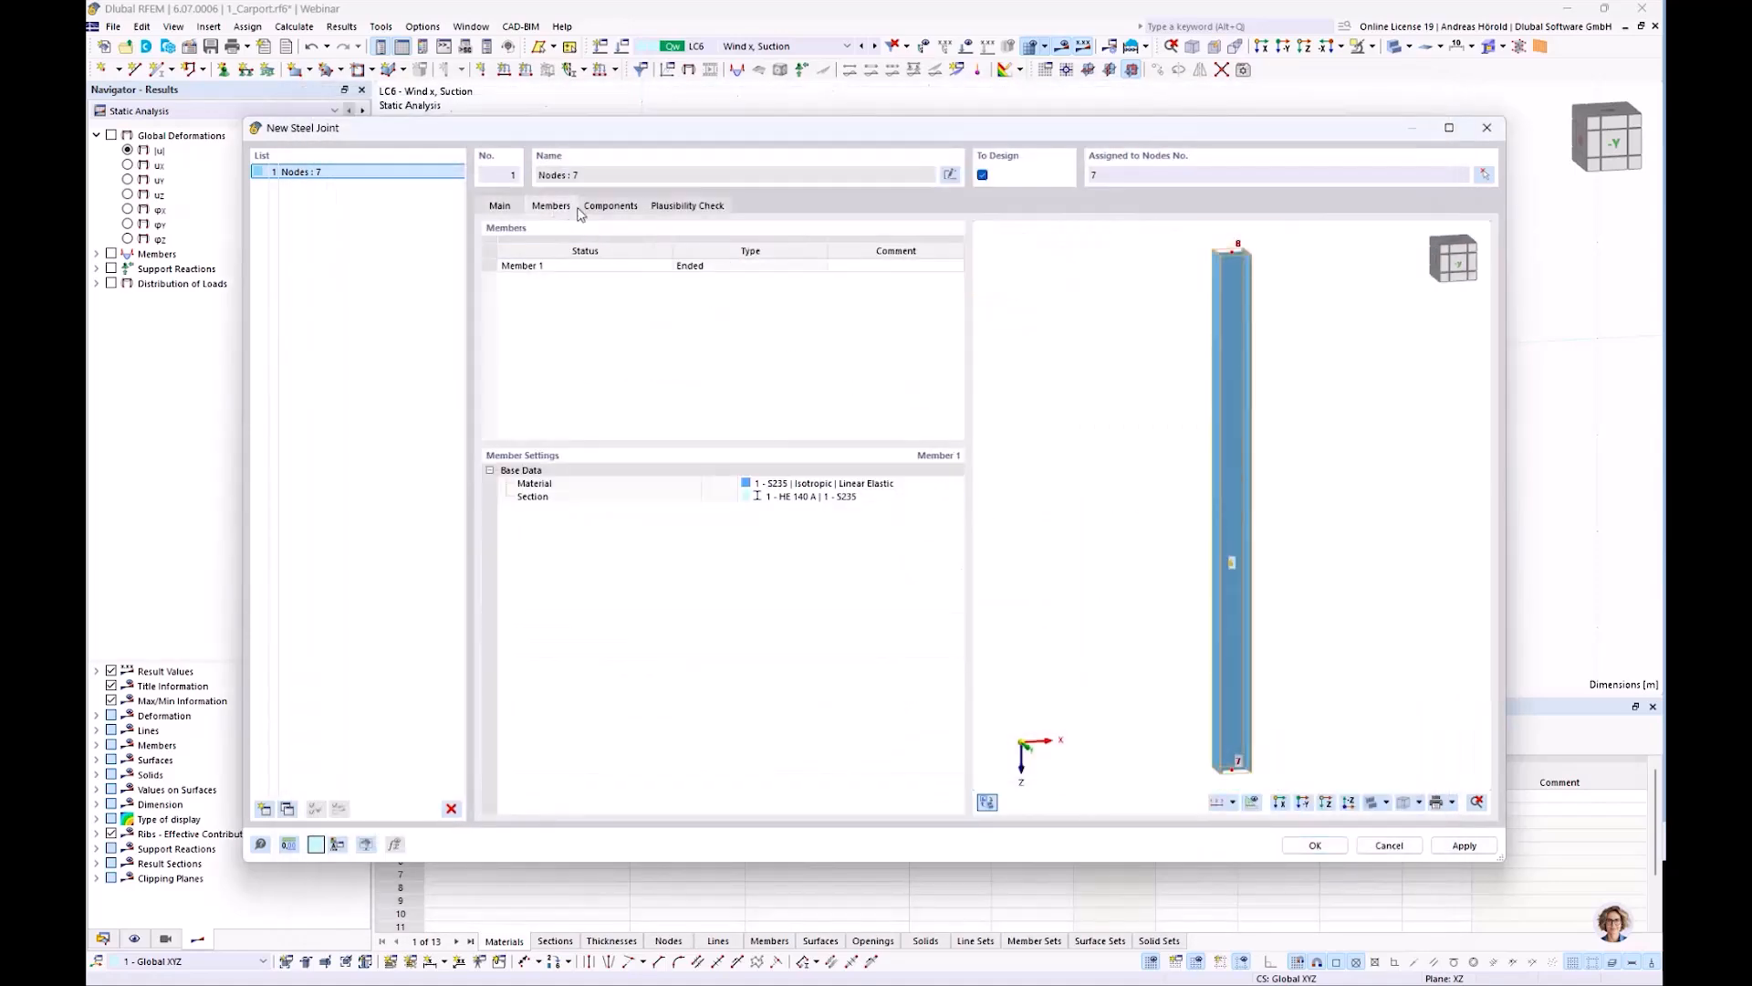
left_click(610, 207)
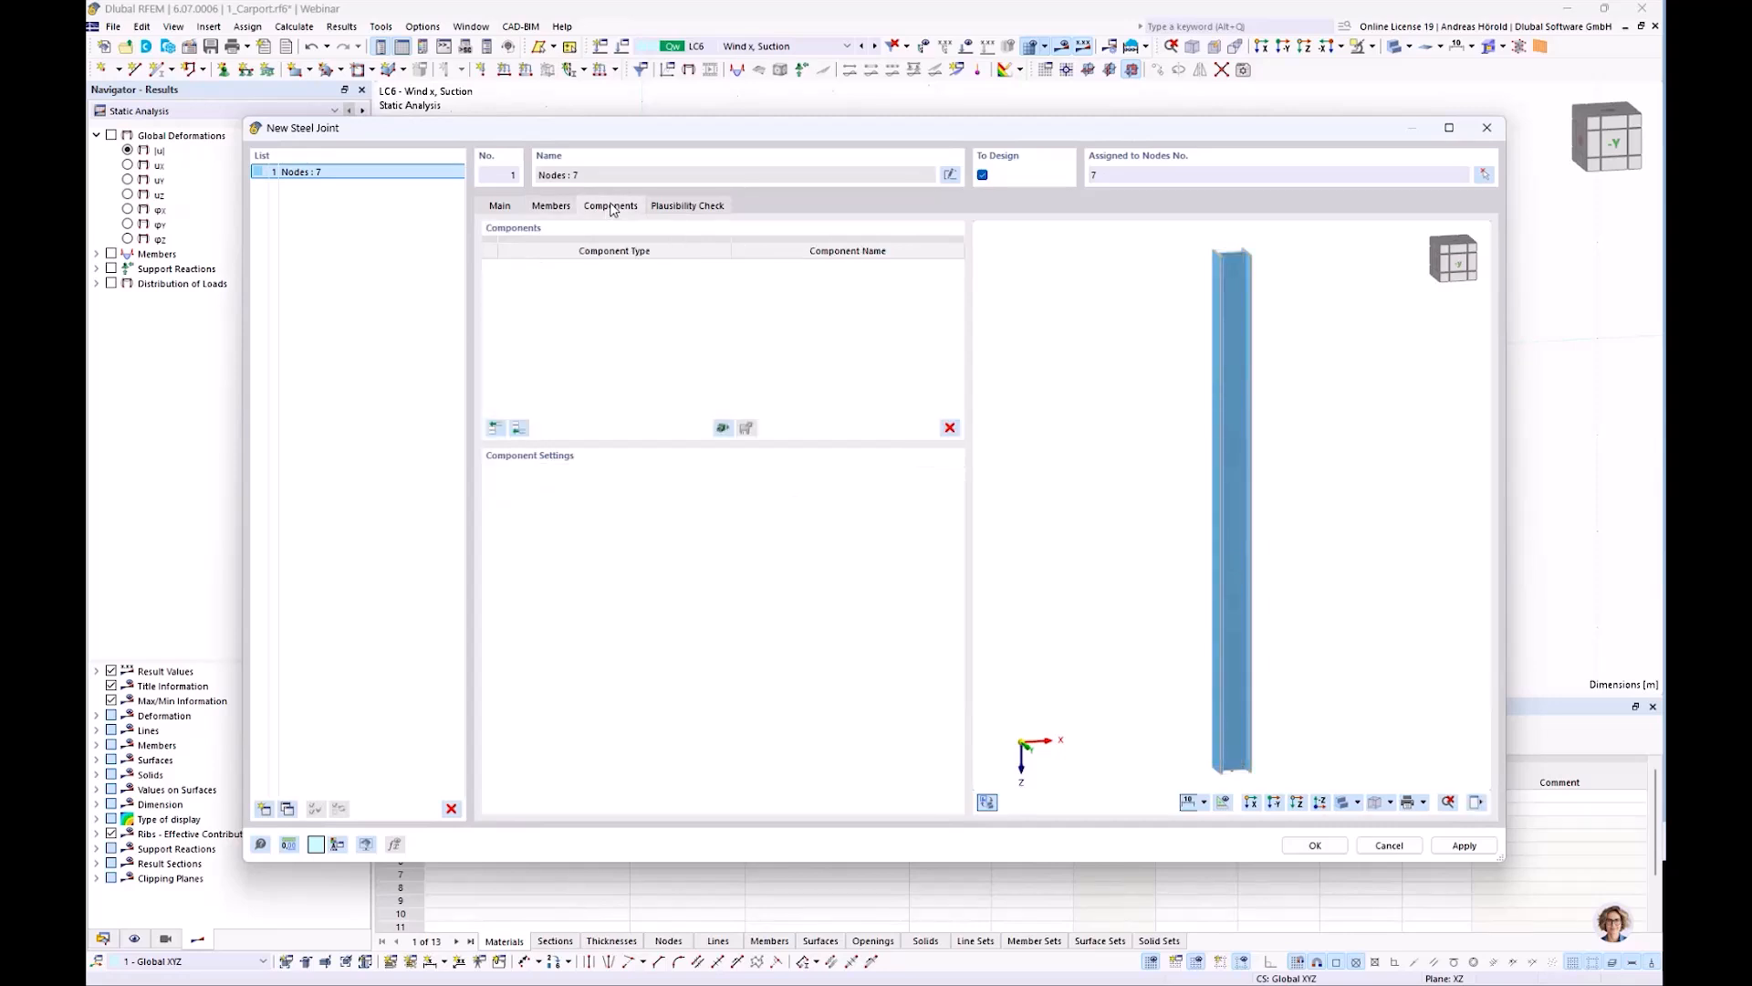
left_click(495, 428)
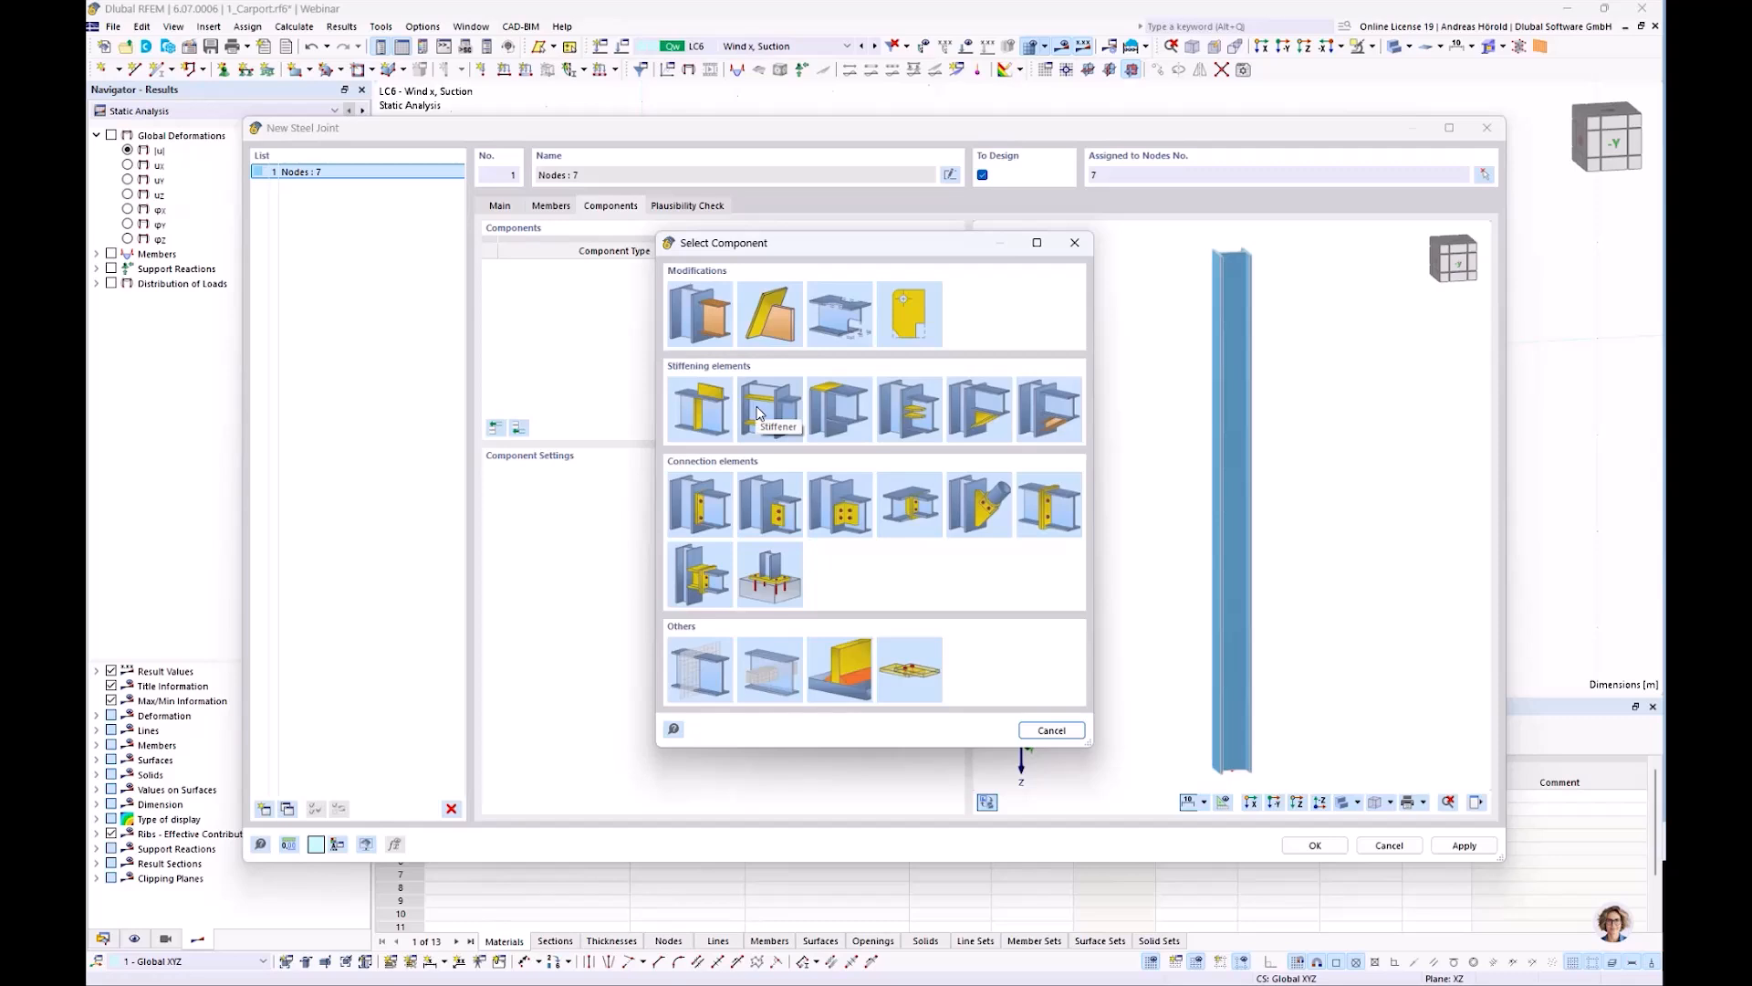
left_click(767, 576)
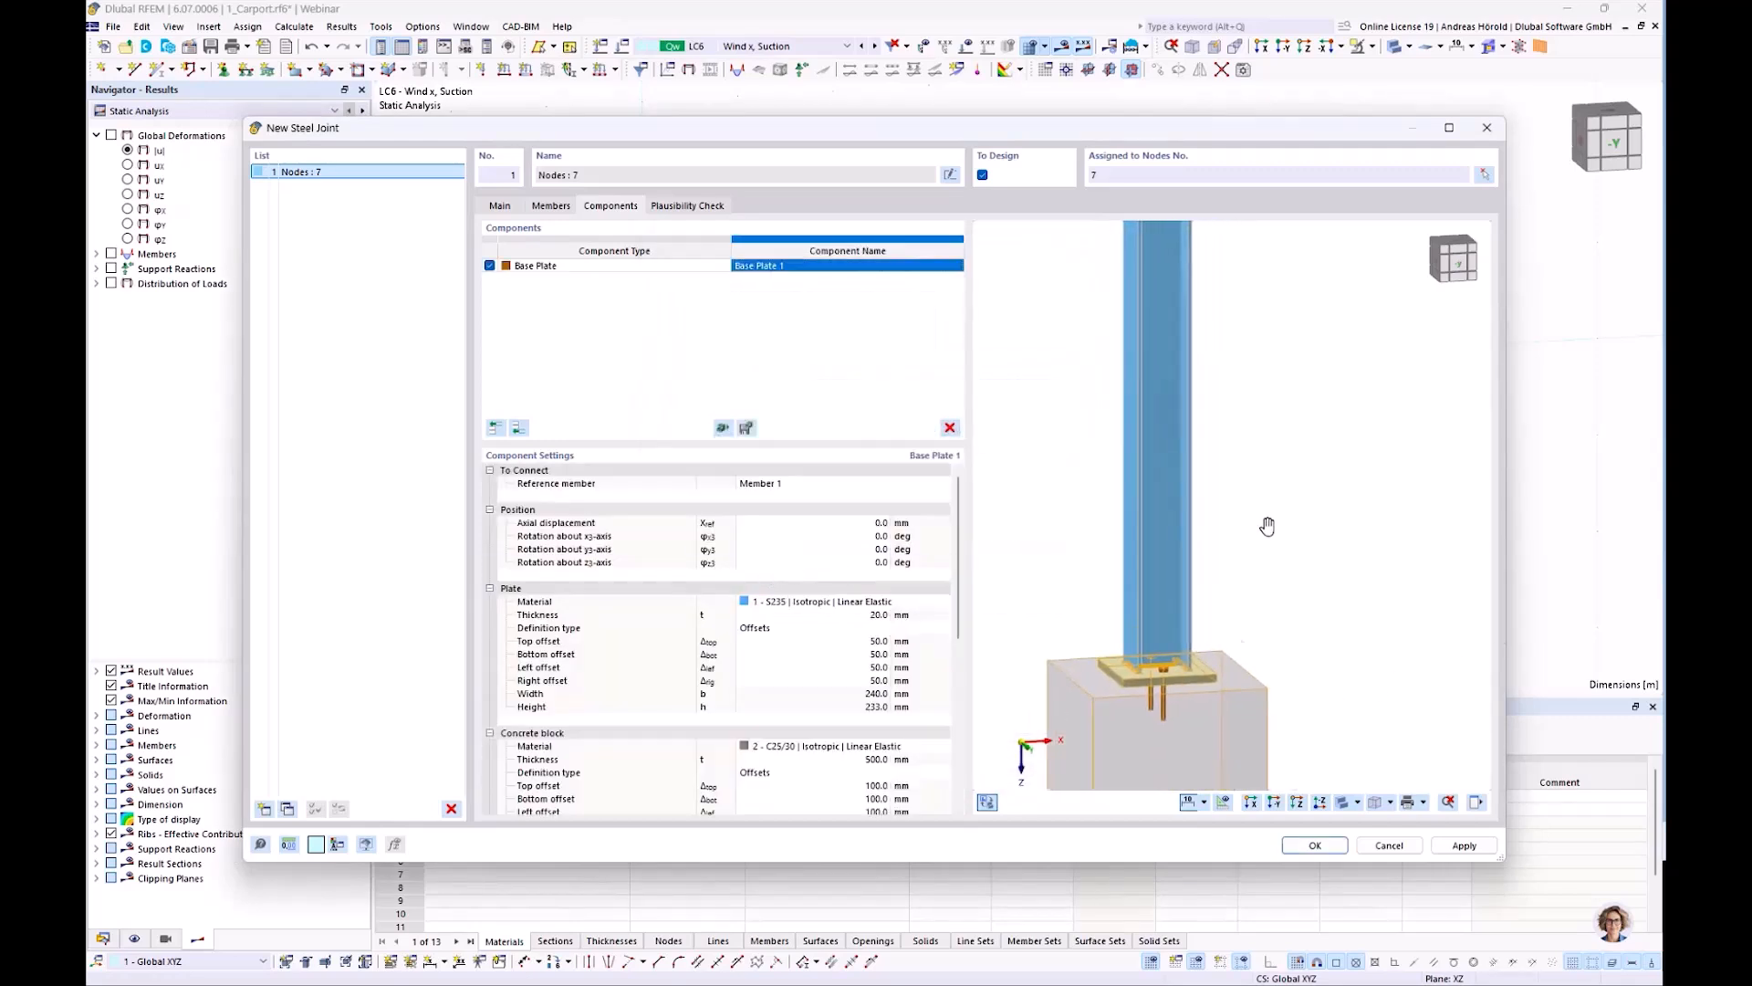
middle_click_drag(1078, 676, 1158, 705, "ctrl")
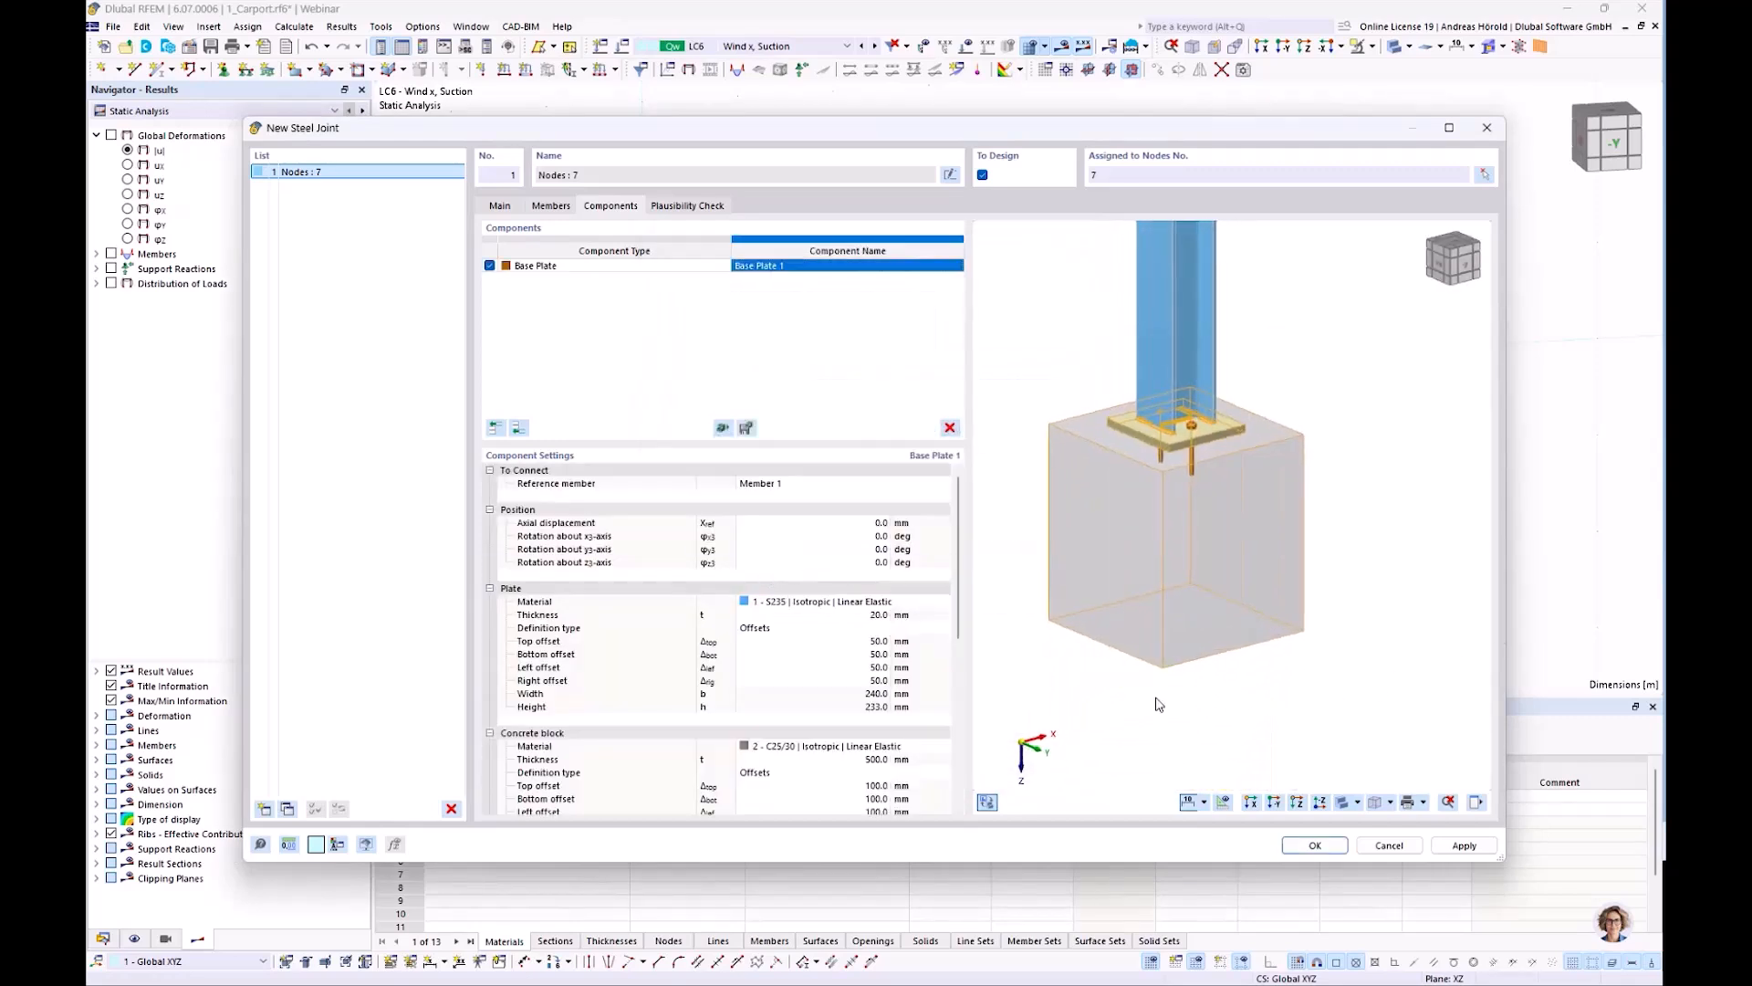
scroll(1172, 609, "up", 3)
scroll(1171, 609, "down", 2)
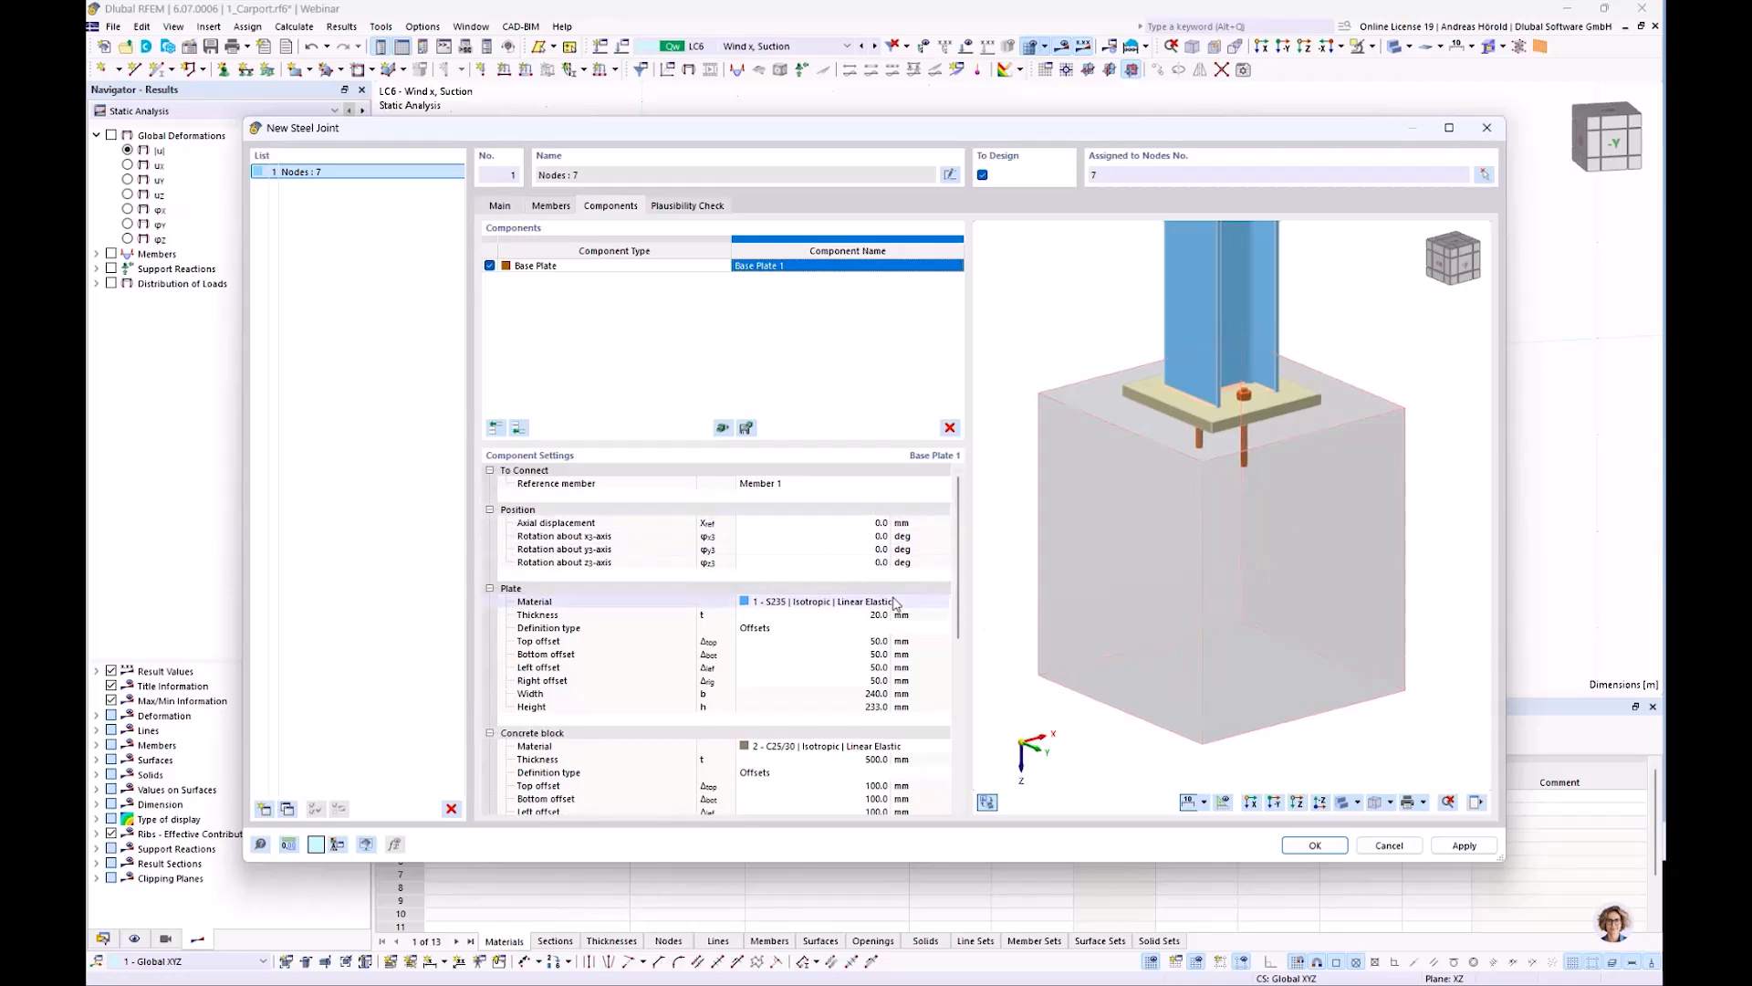
Set the base plate's thickness to 10 mm and its top, bottom, left and right offsets to 10 mm each
scroll(893, 604, "down", 1)
left_click(874, 577)
type("10")
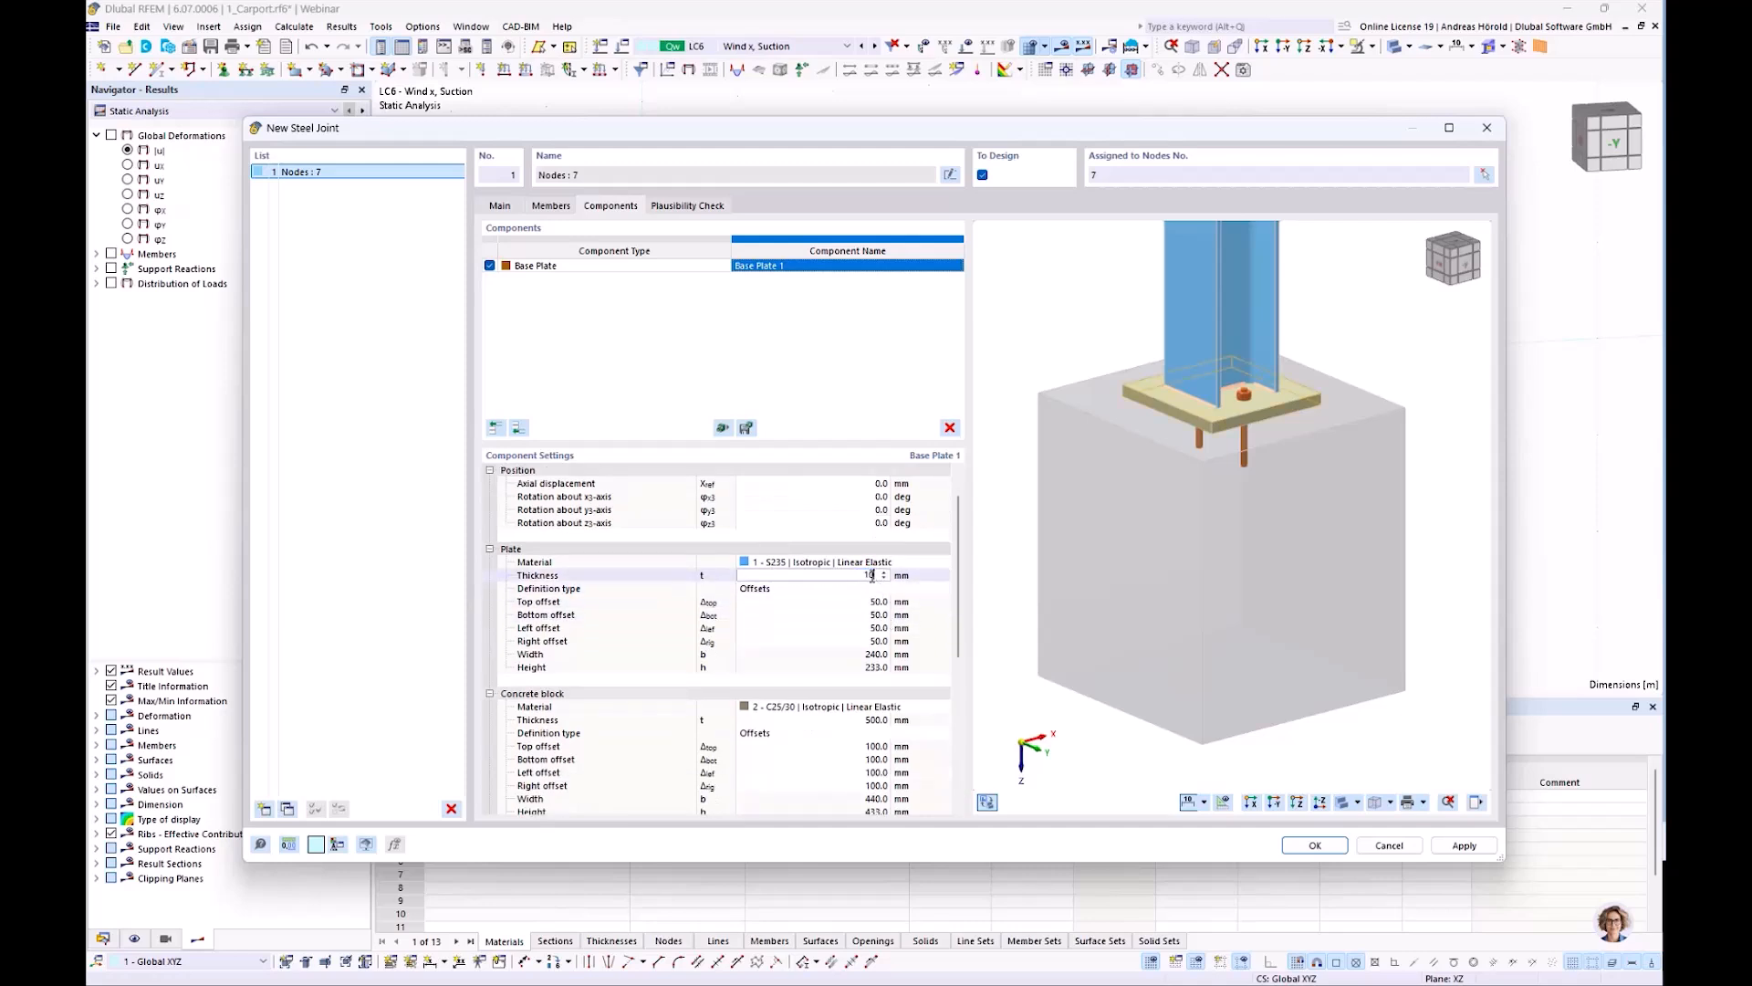
left_click(876, 602)
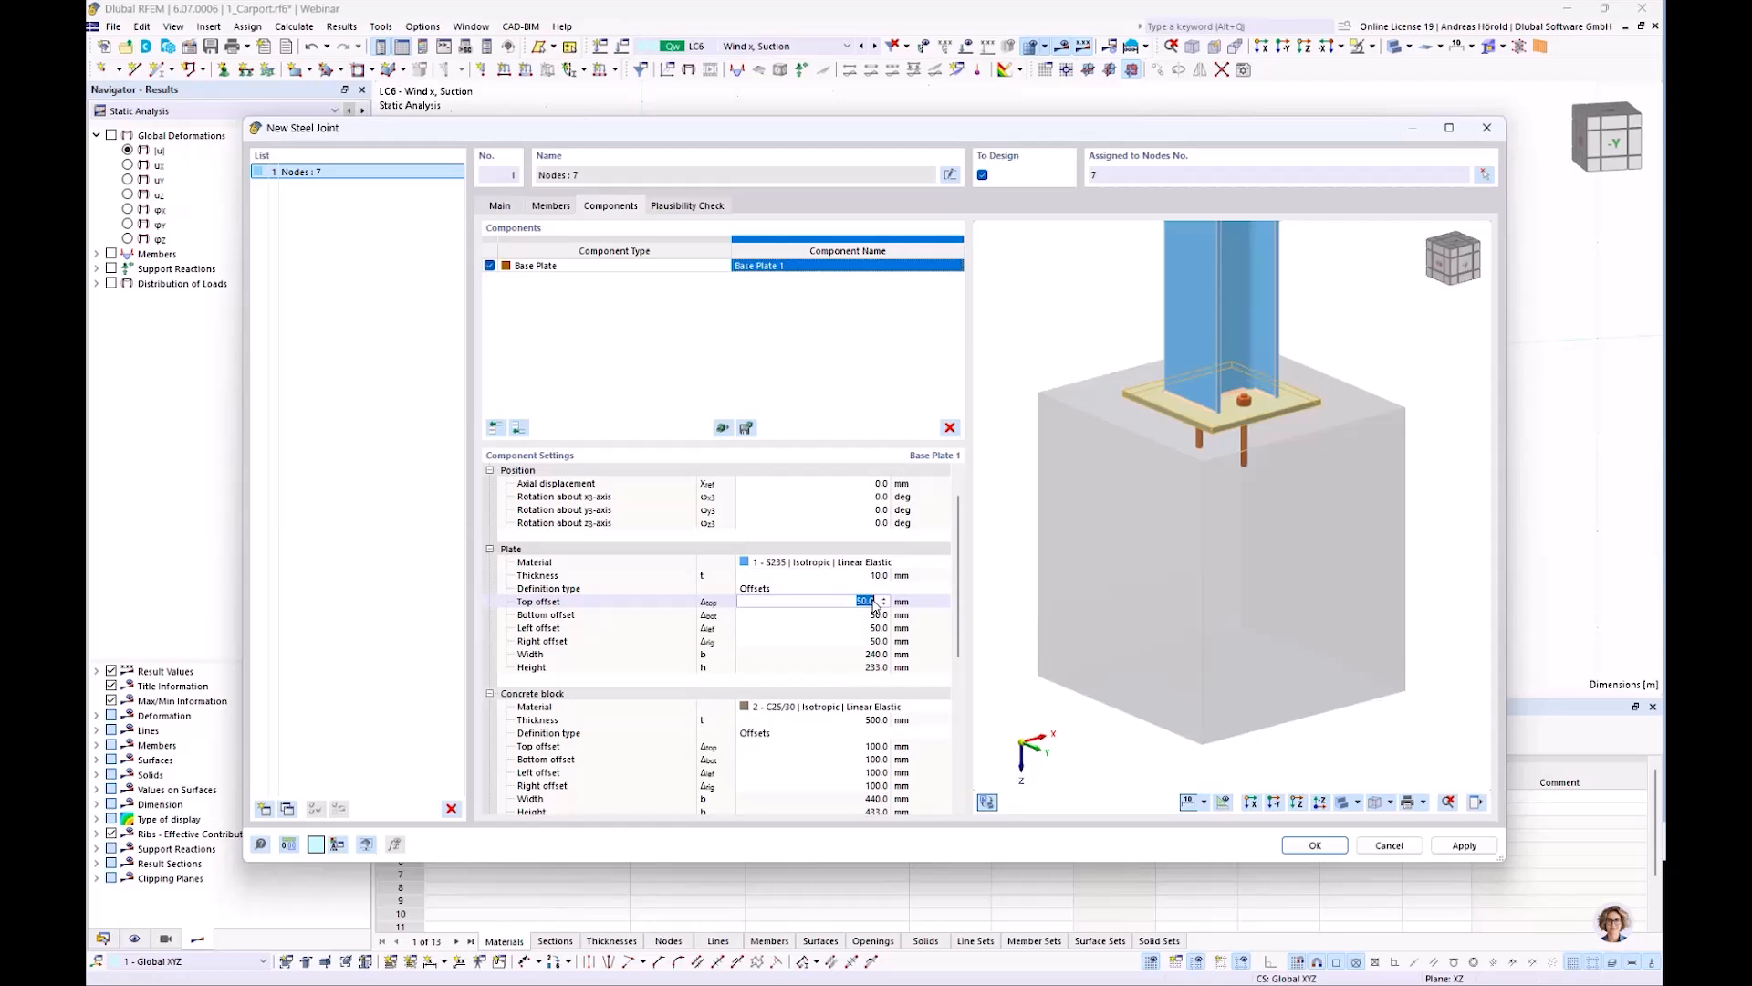
key("BackSpace")
key("Tab")
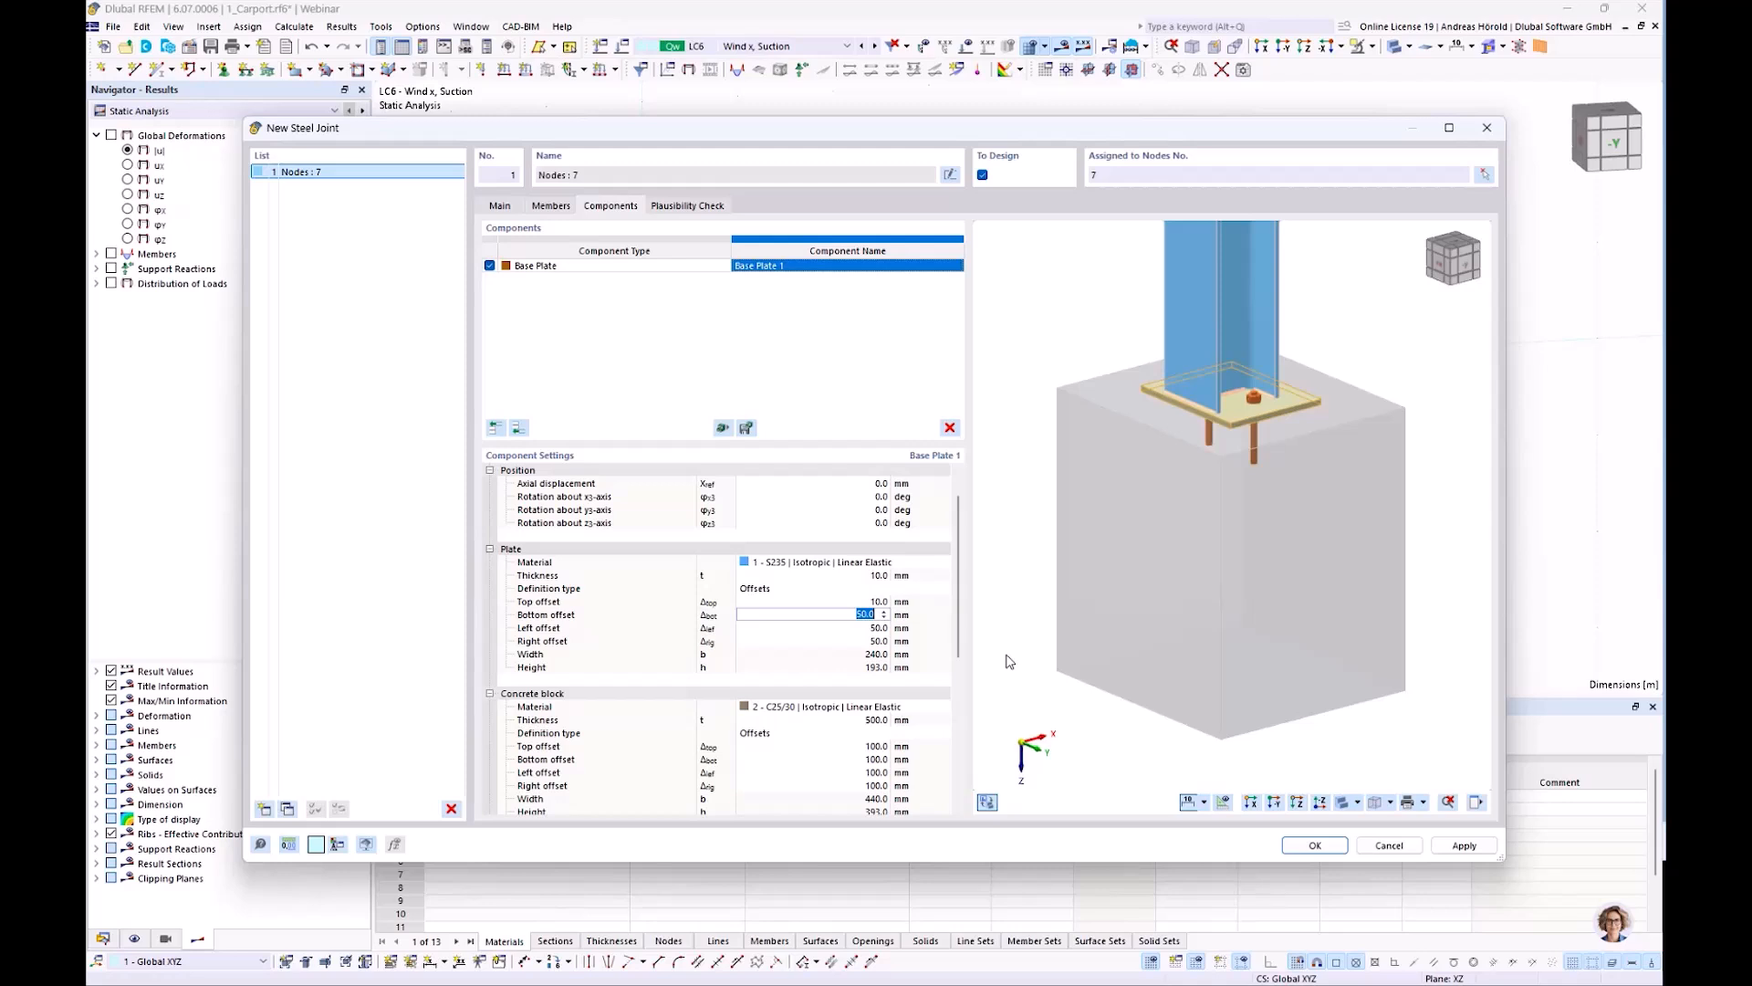
type("10")
key("Tab")
type("10")
key("Tab")
type("10")
key("Tab")
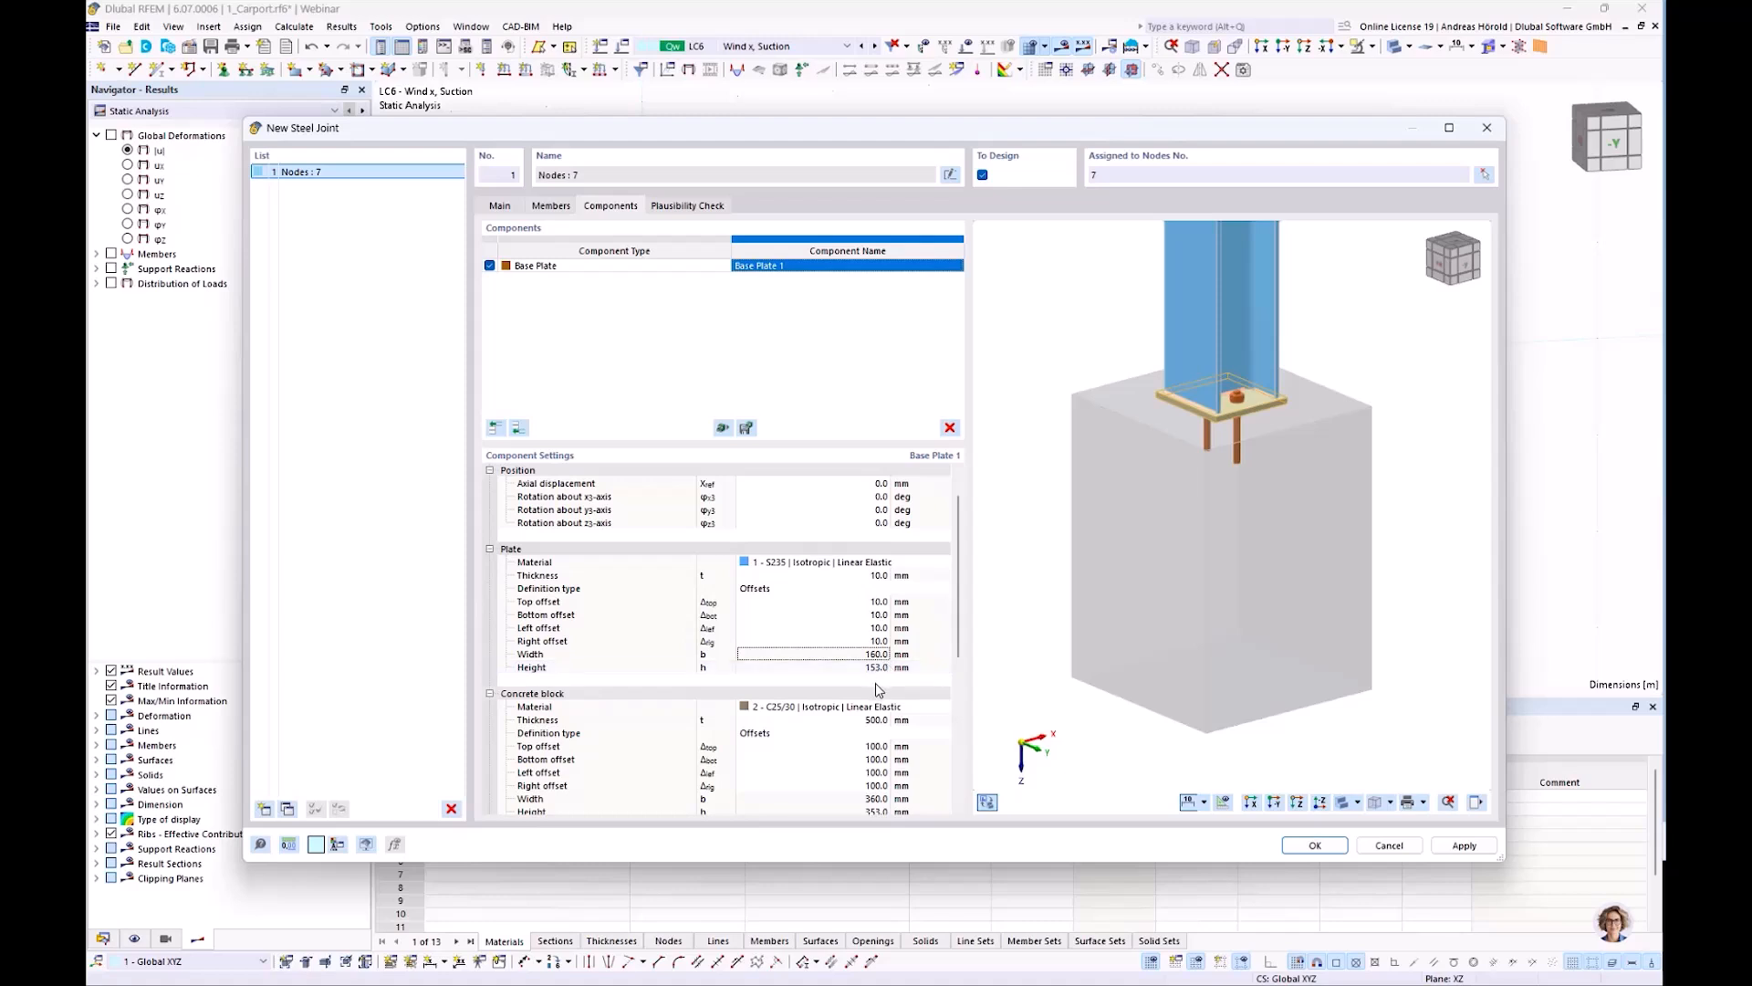
Set the concrete block's thickness to 200 mm and its top, bottom, left and right offsets to 10 mm each
scroll(872, 744, "down", 3)
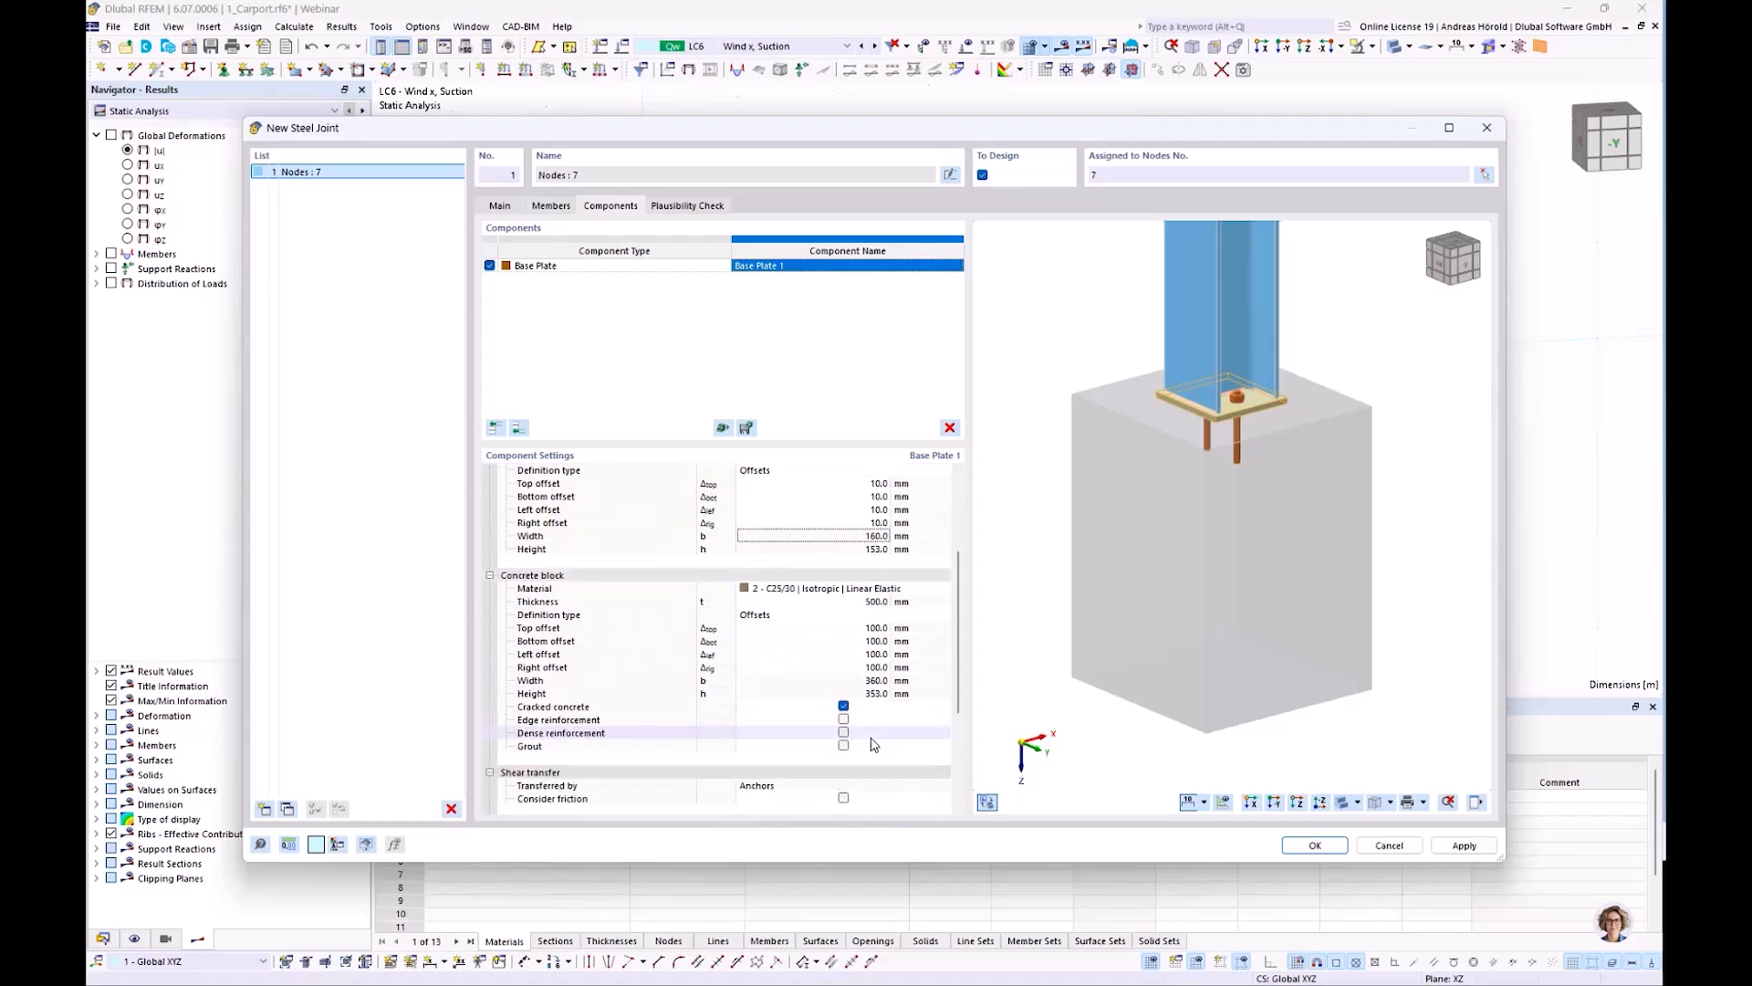
left_click(869, 602)
type("200")
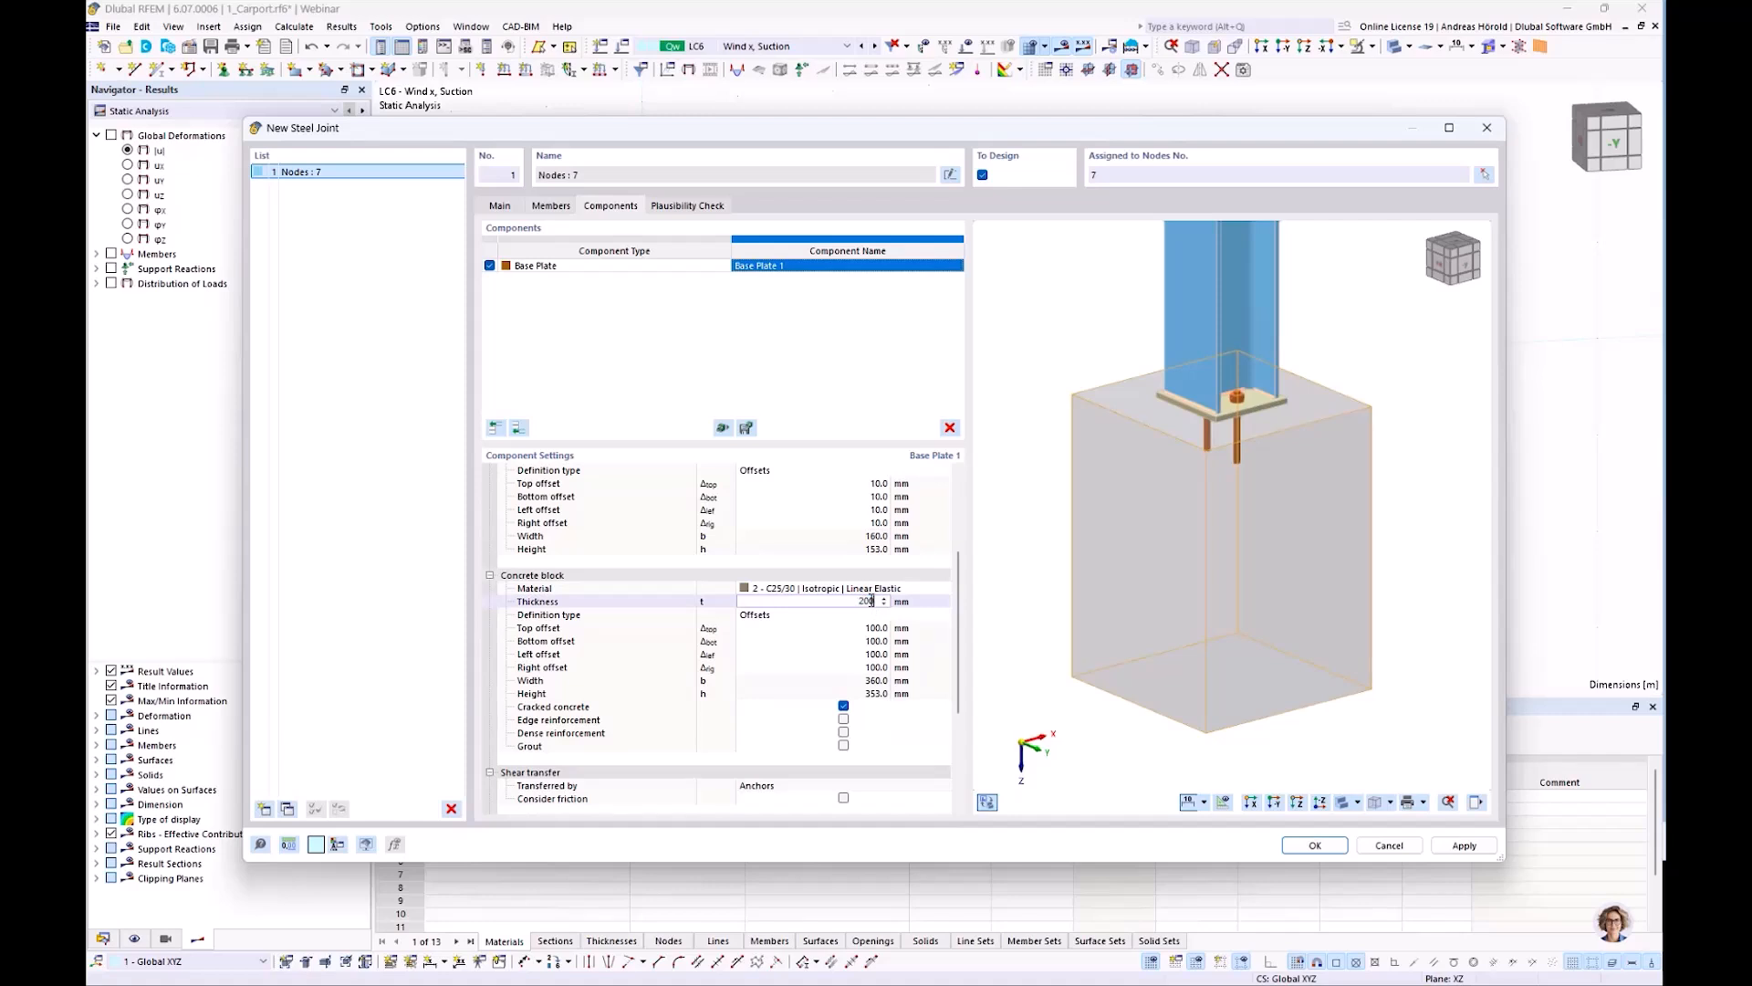
left_click(879, 629)
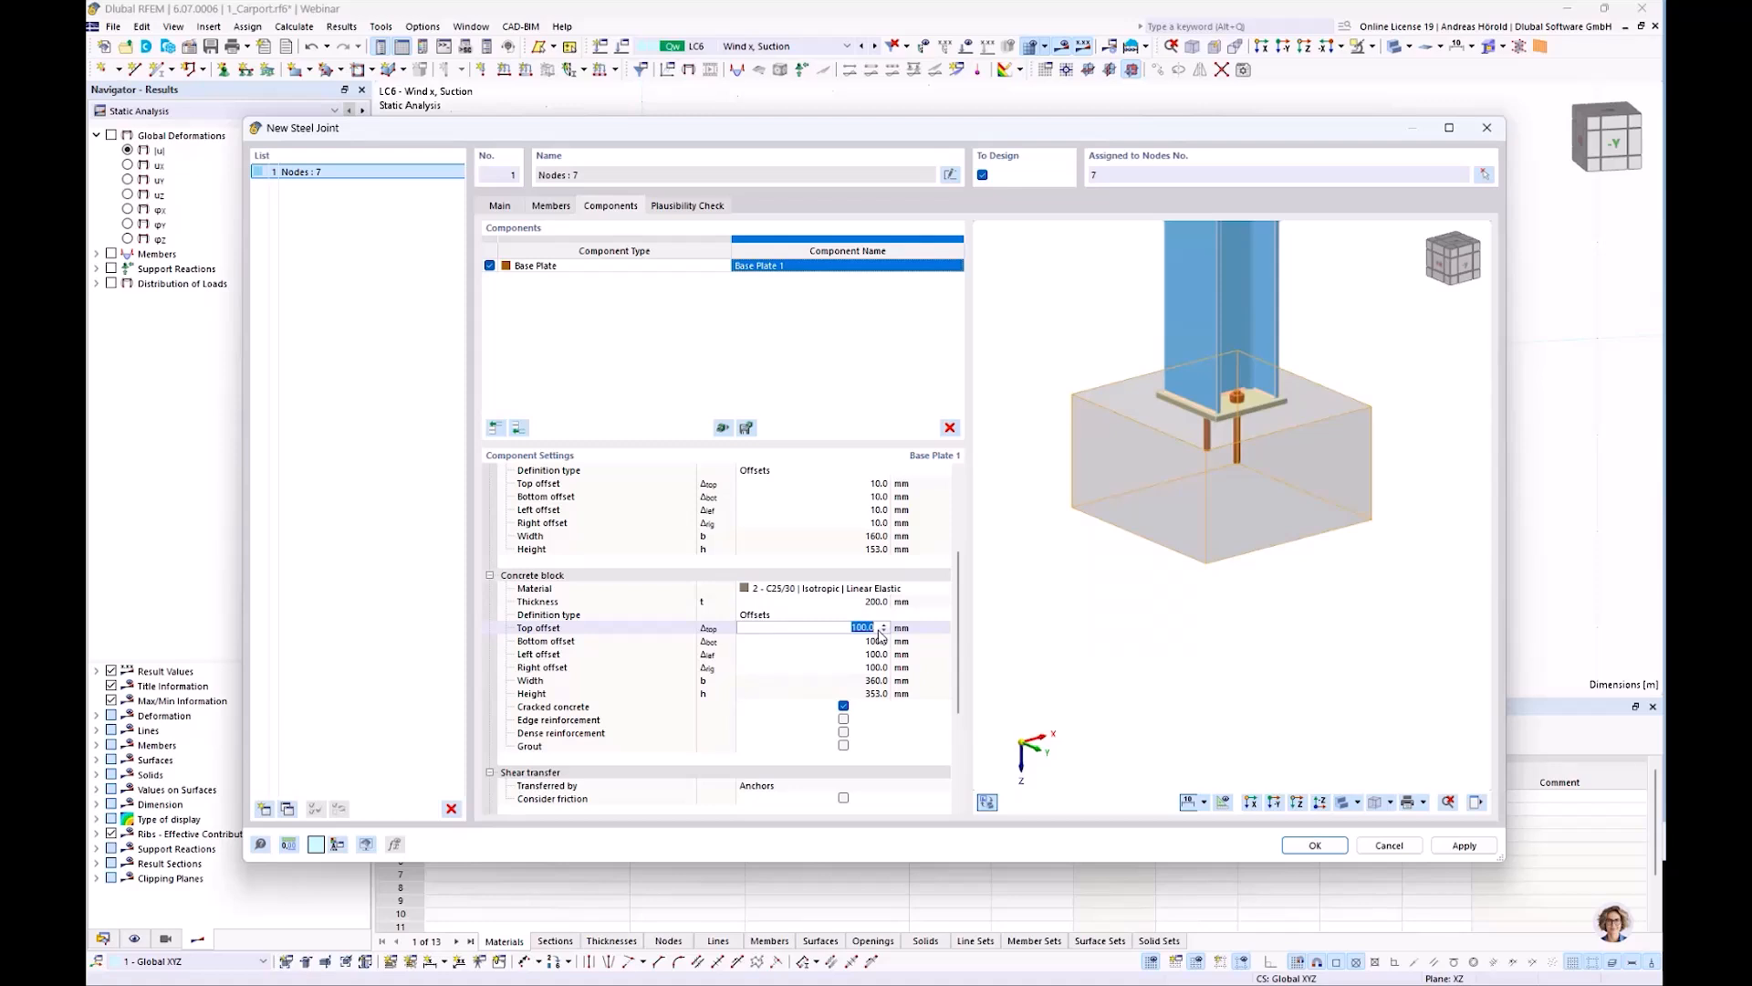
type("10")
key("Tab")
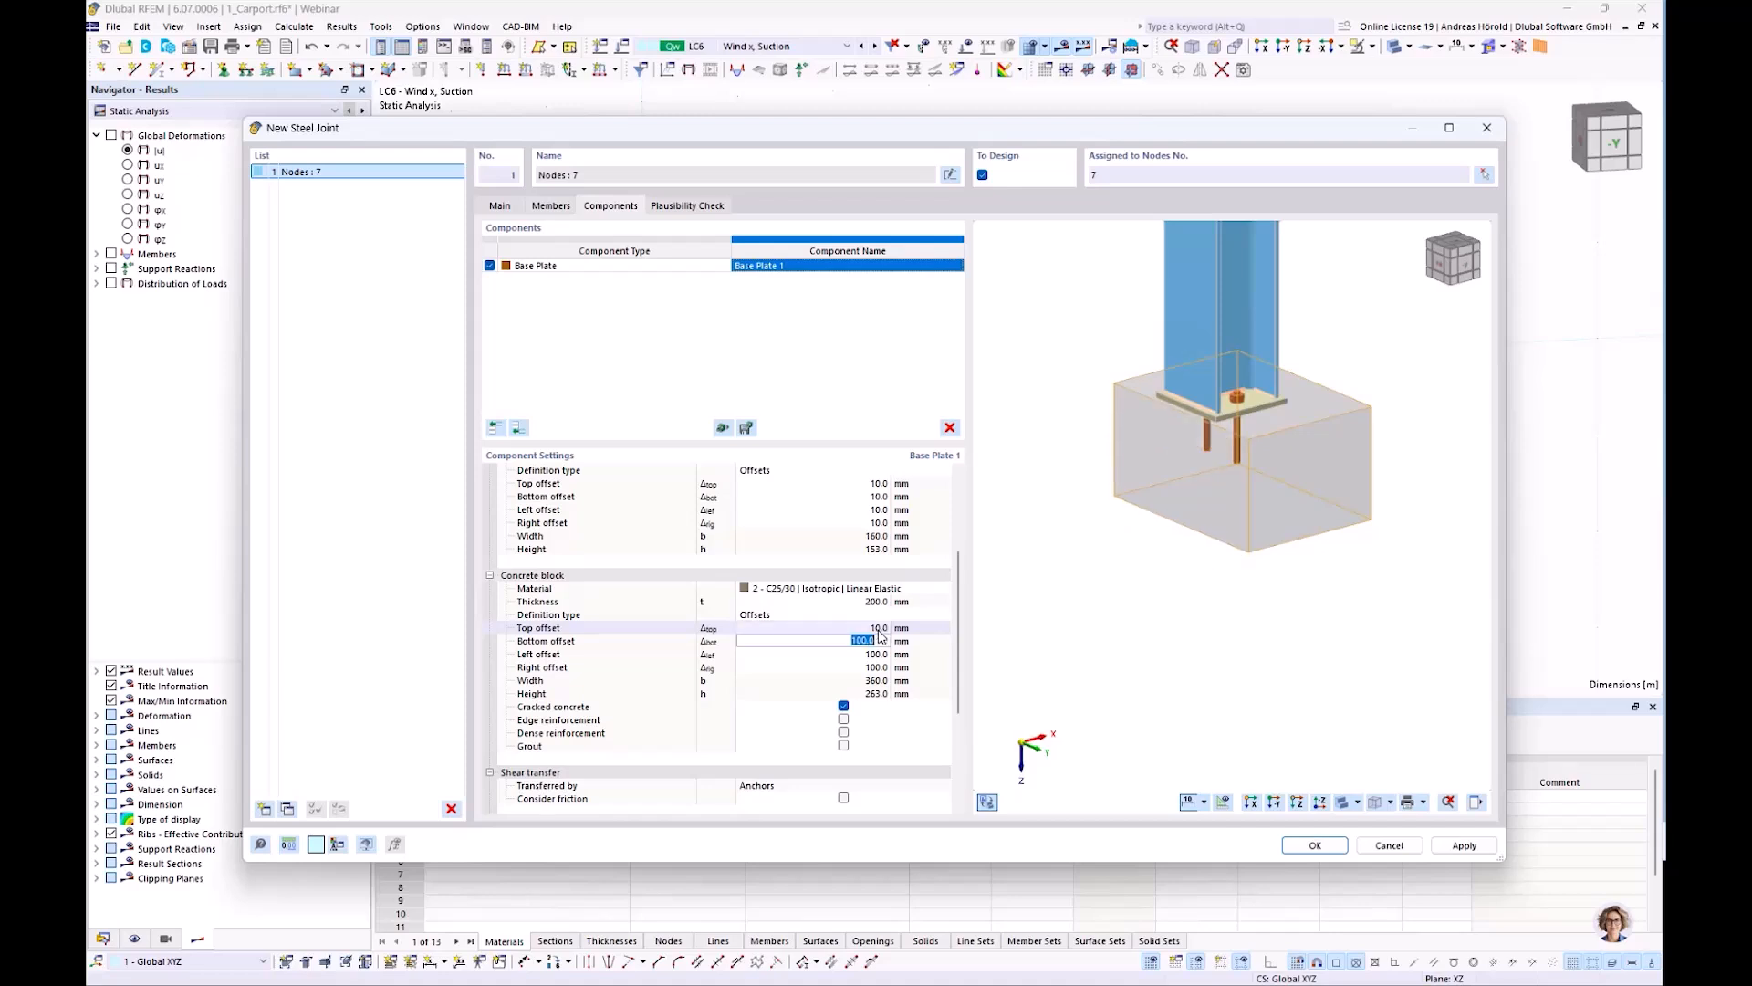
type("10")
key("Tab")
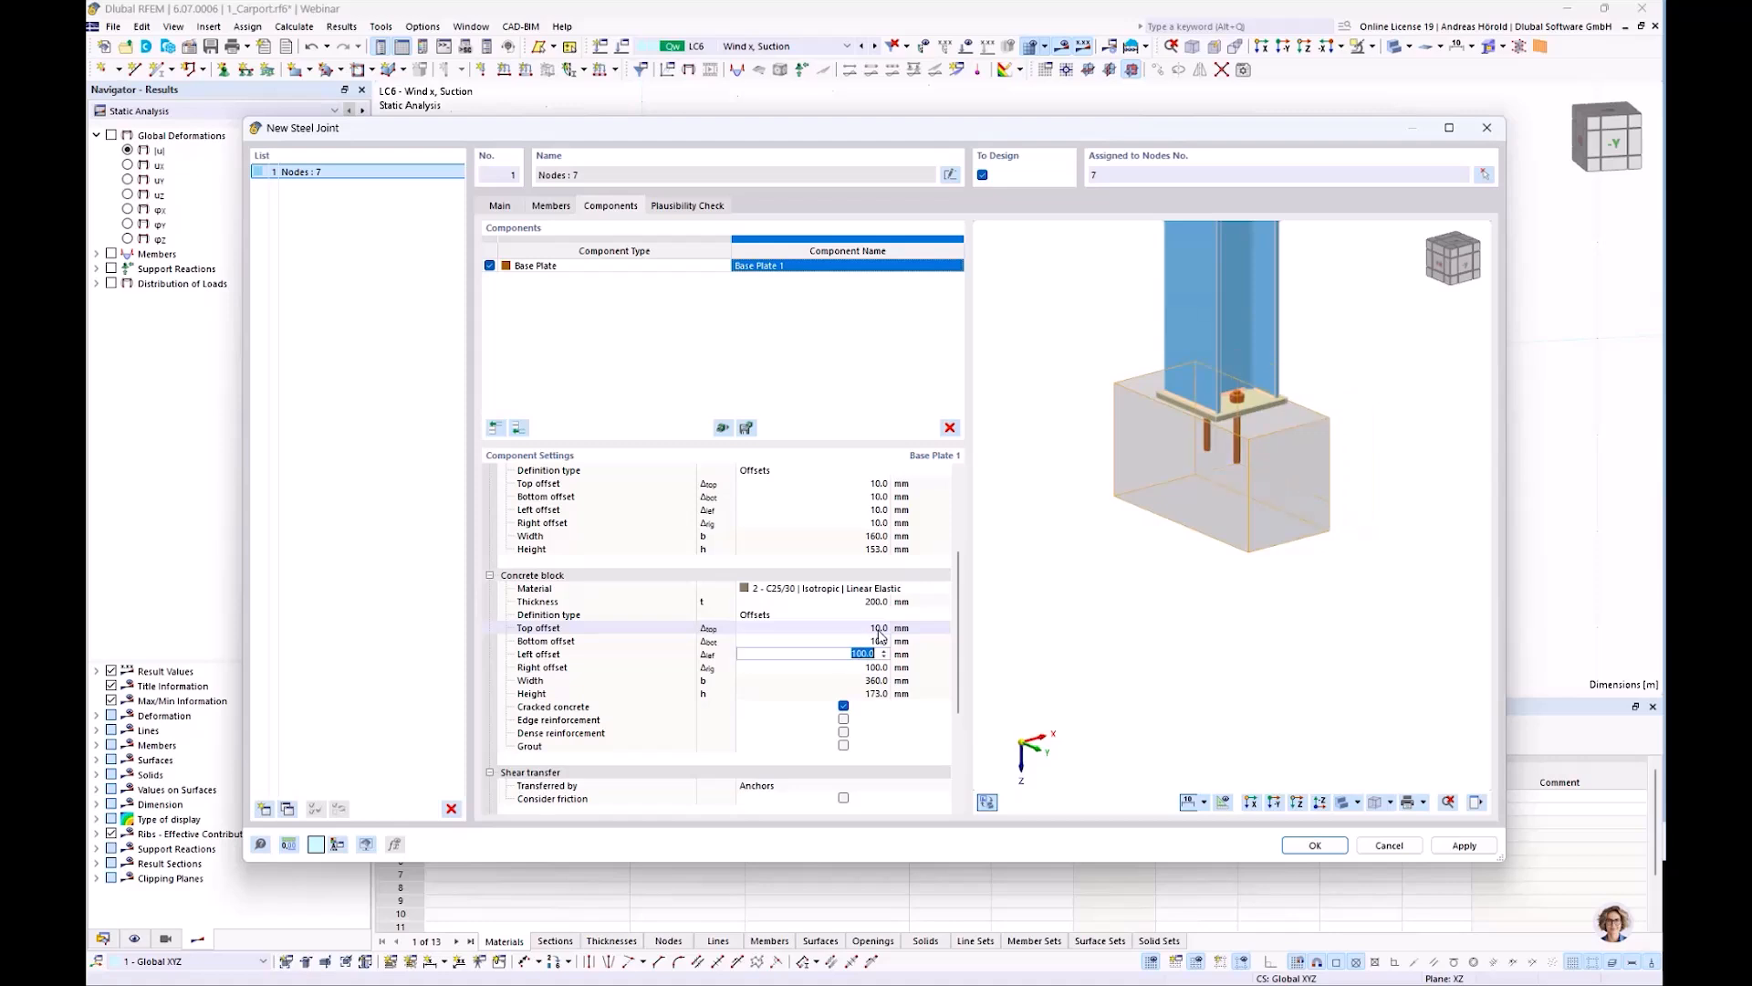
type("10")
key("Tab")
type("10")
key("Tab")
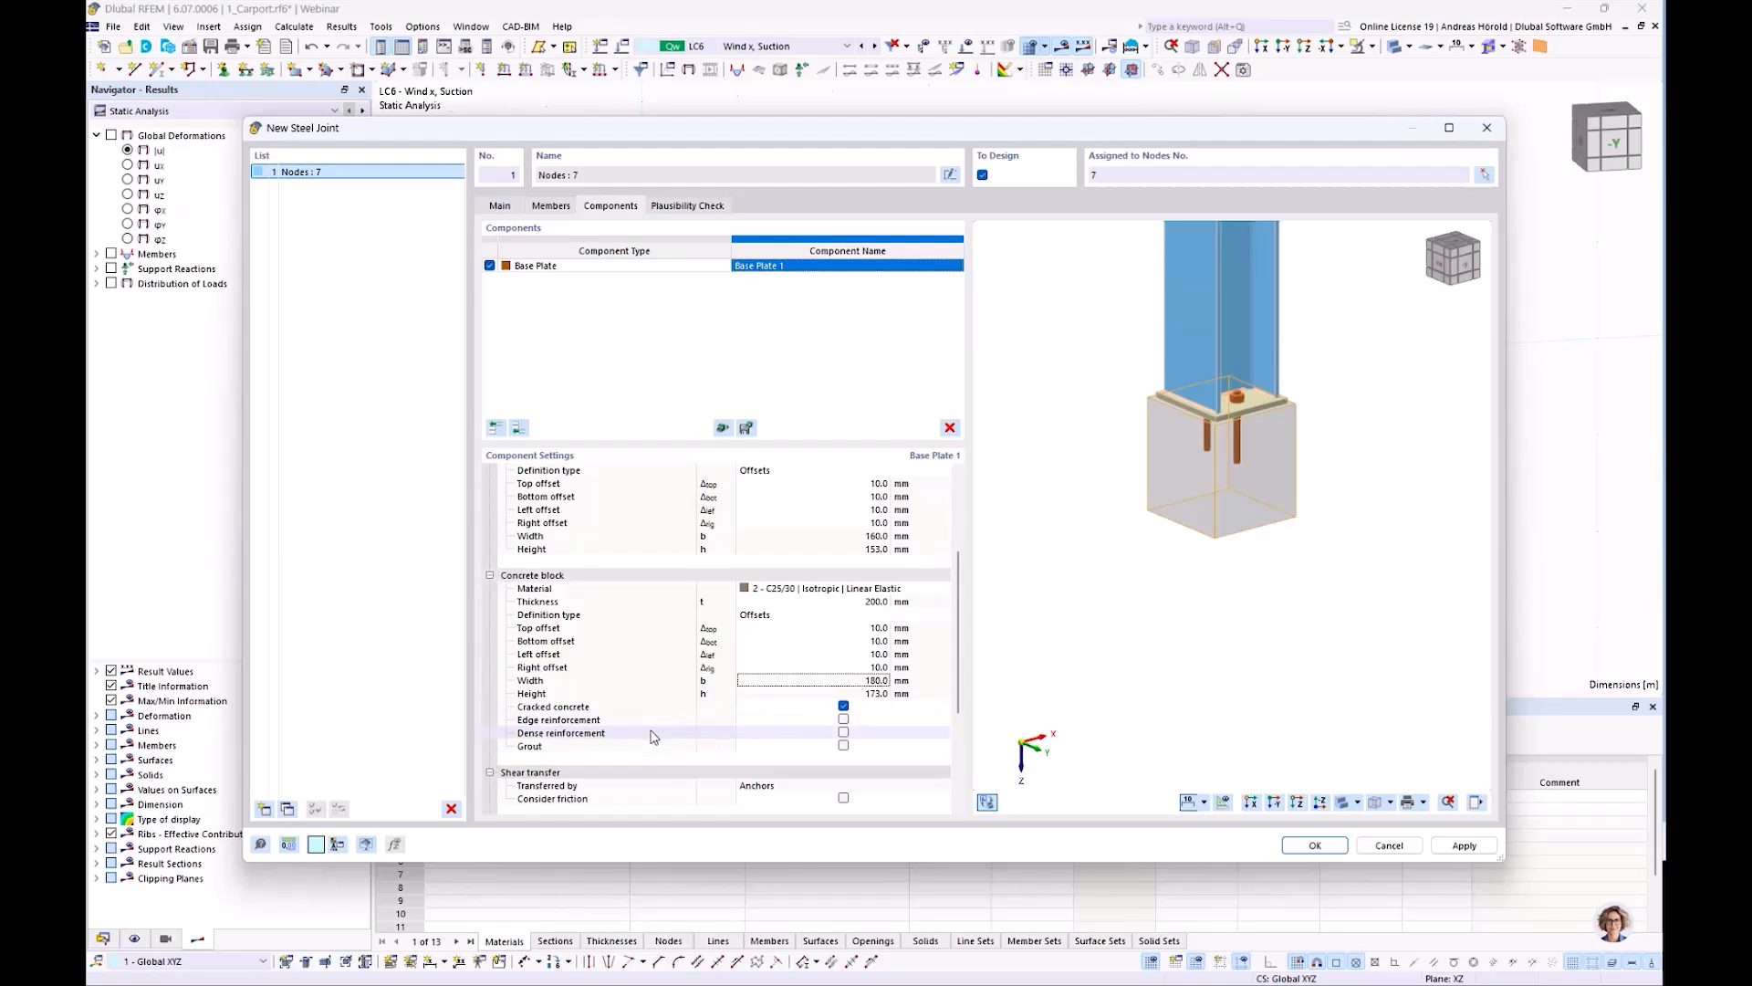
Try out the grout option between base plate and concrete block, then switch it off again
left_click(844, 747)
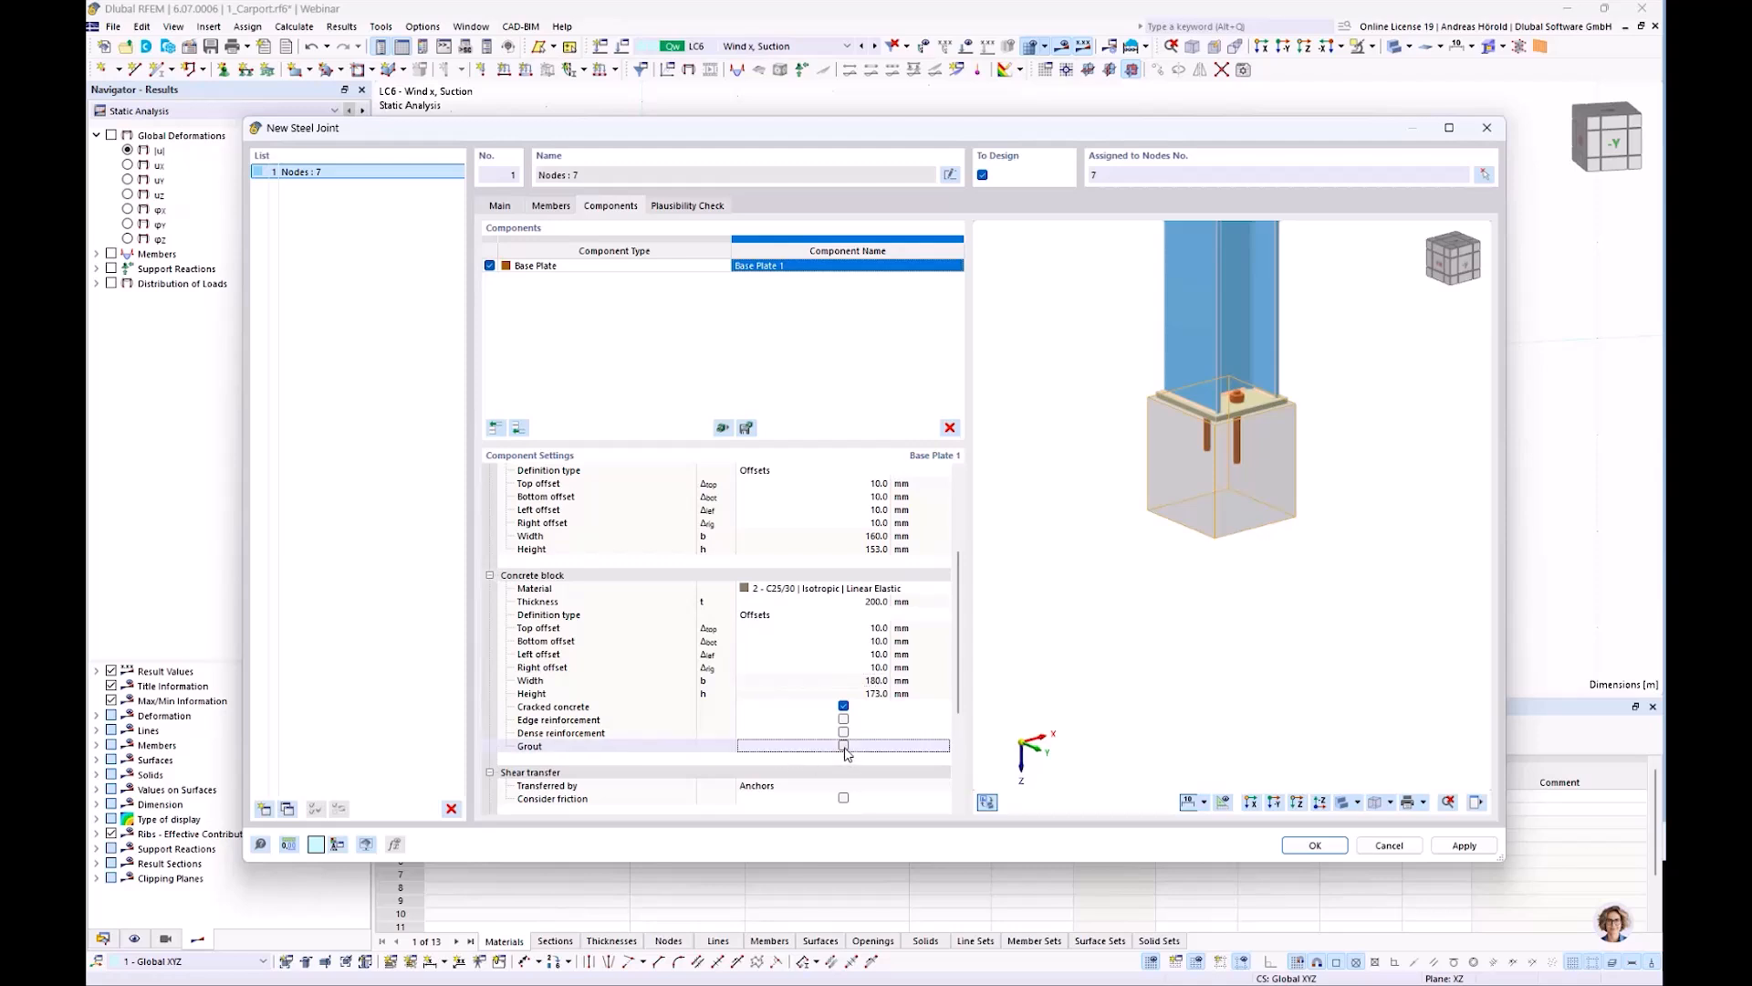
left_click(843, 746)
scroll(1196, 349, "up", 5)
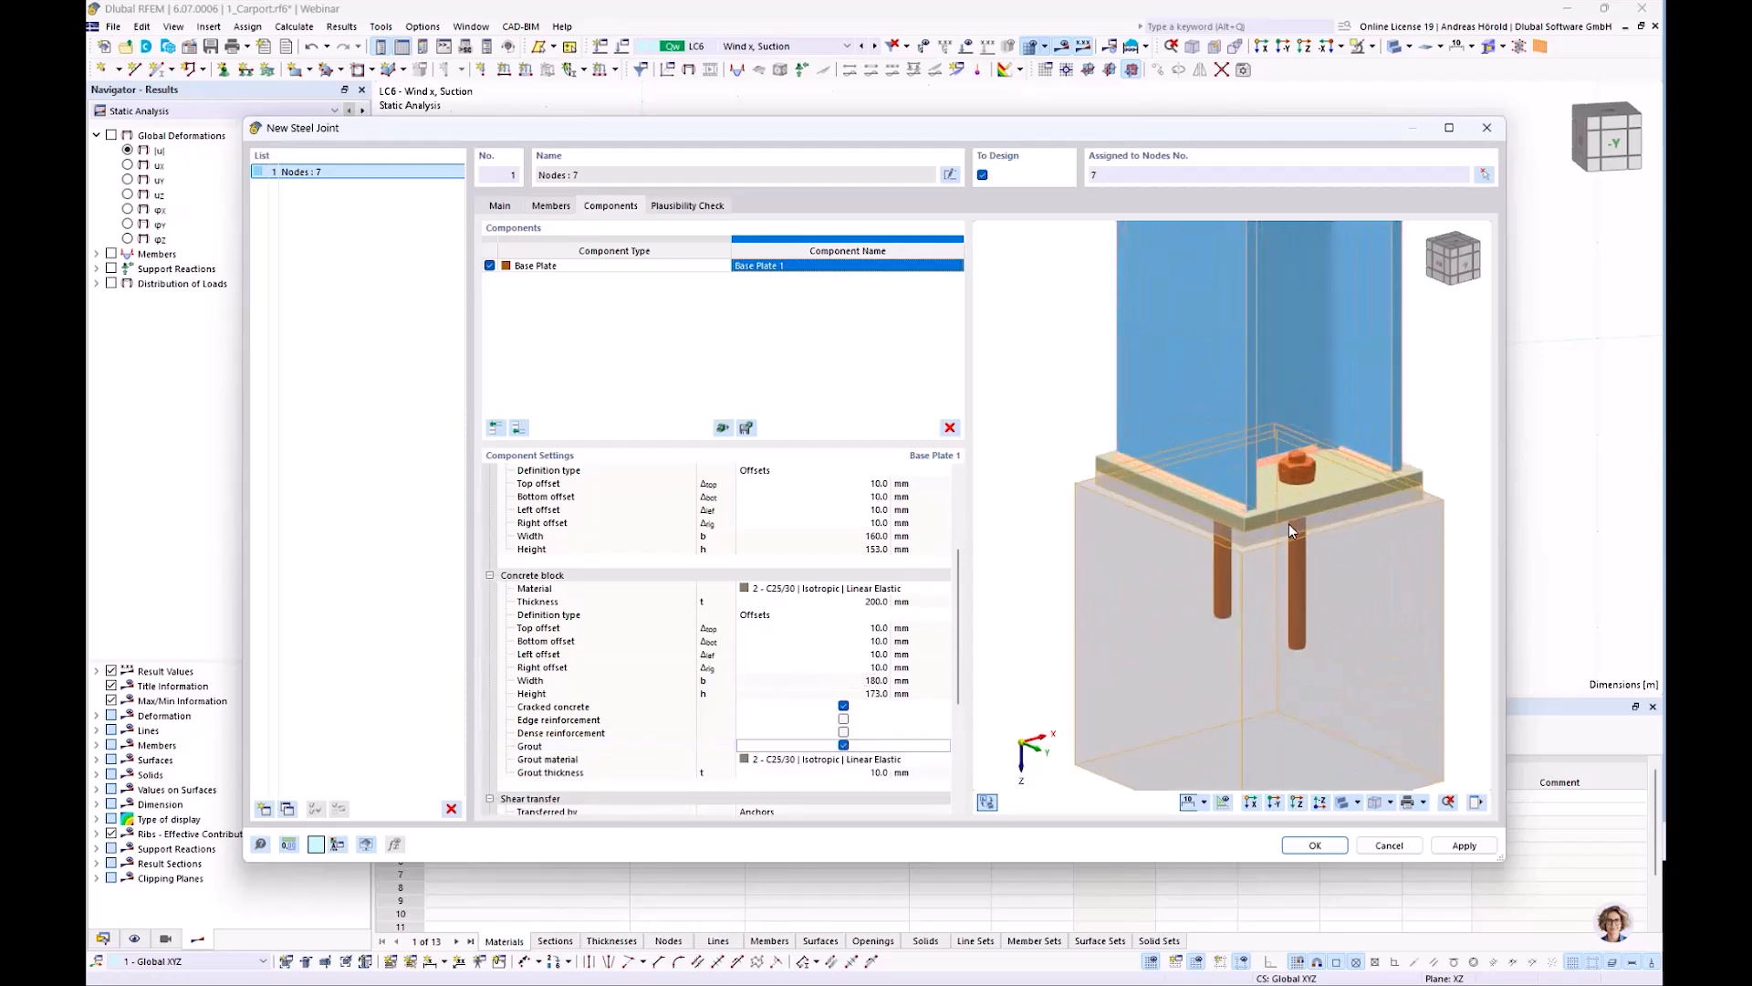
left_click(843, 746)
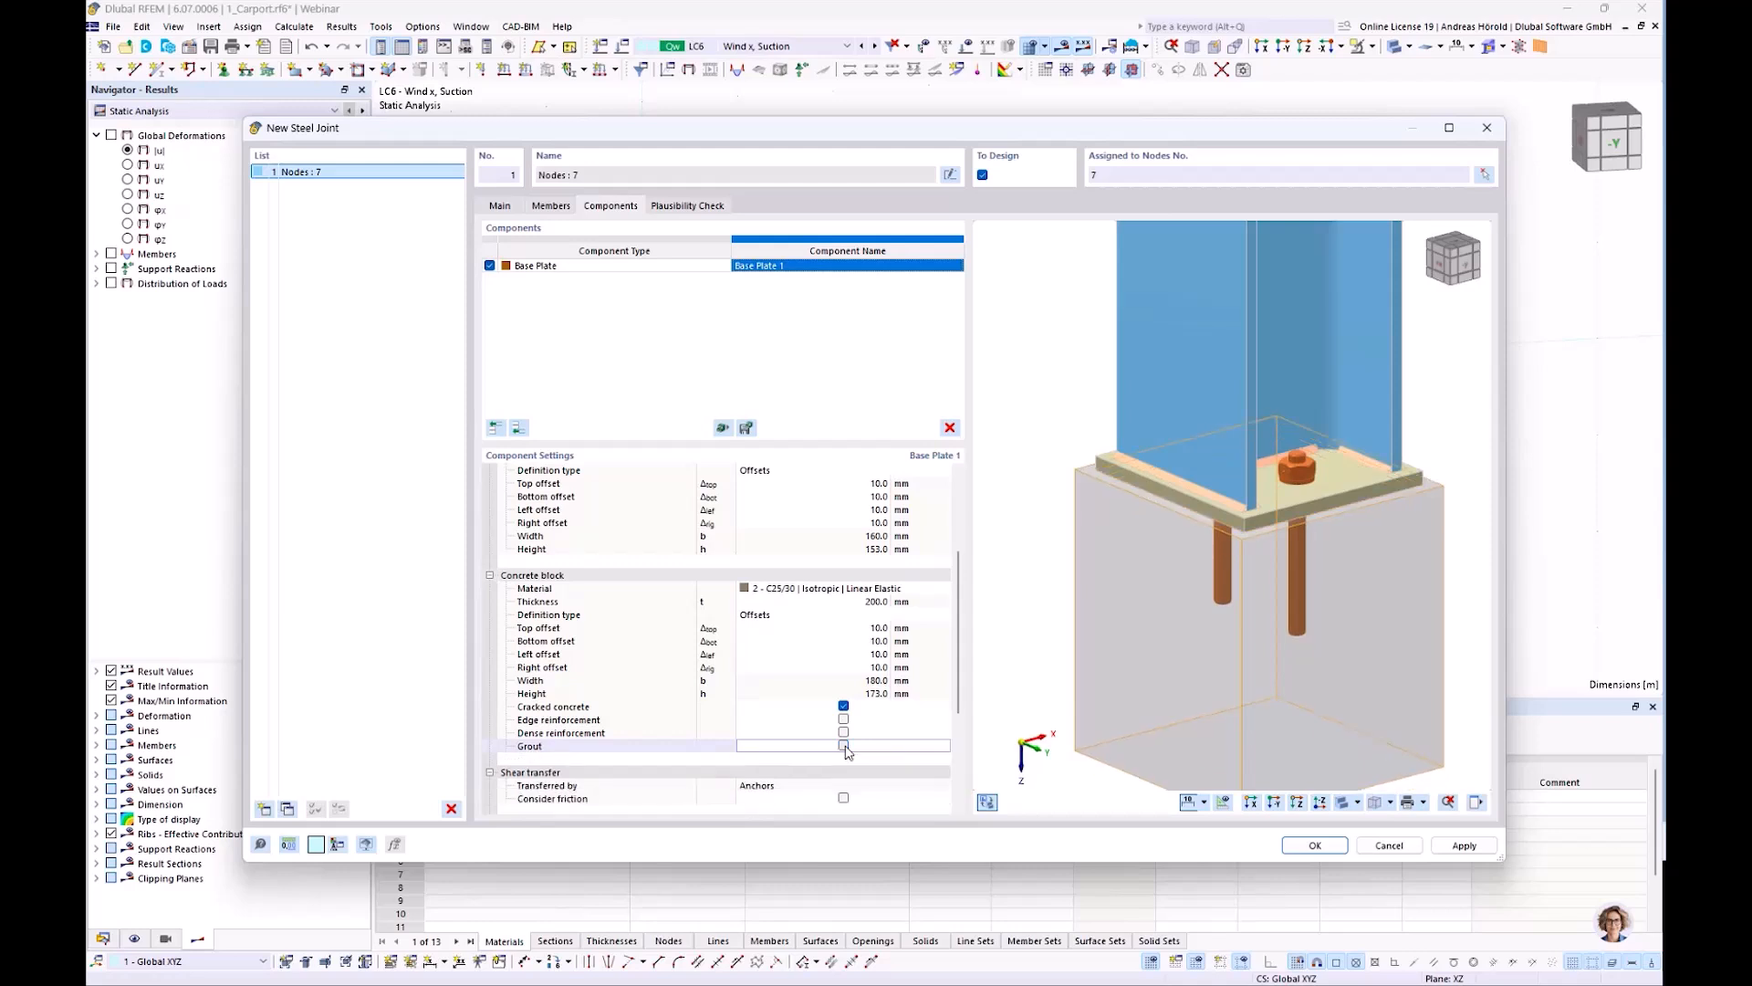
Set the base plate's anchors to diameter M12 with strength grade 4.6
scroll(903, 679, "down", 4)
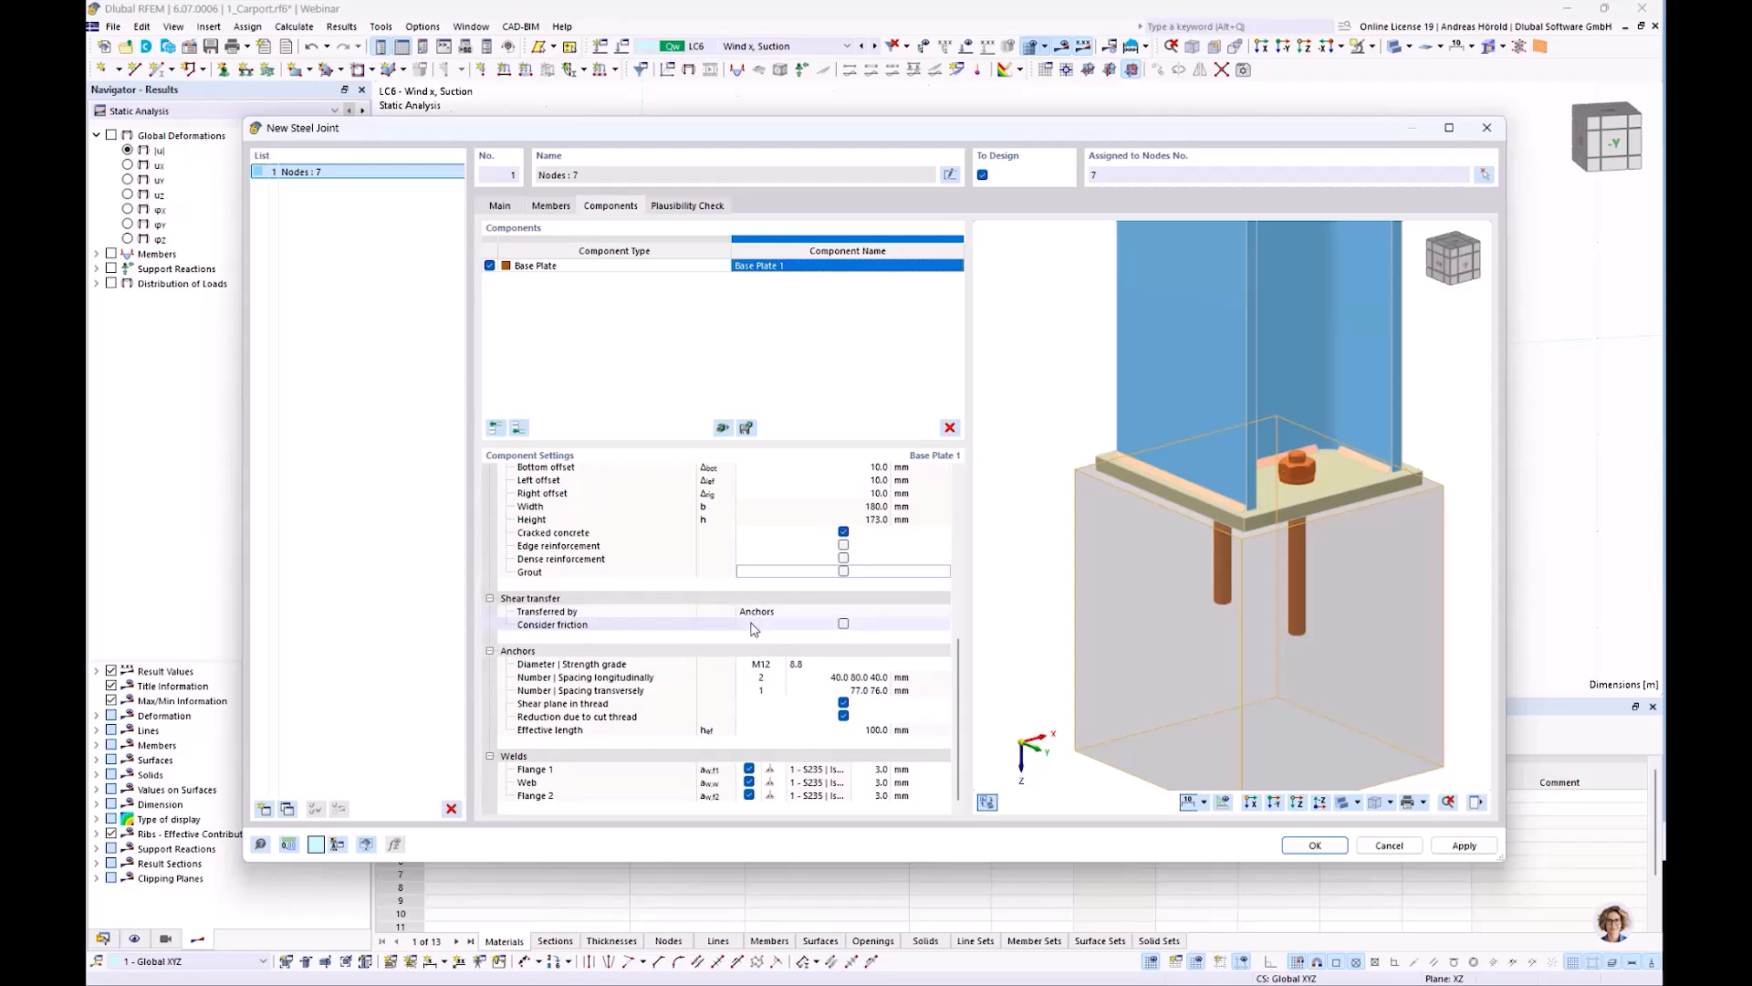
left_click(843, 625)
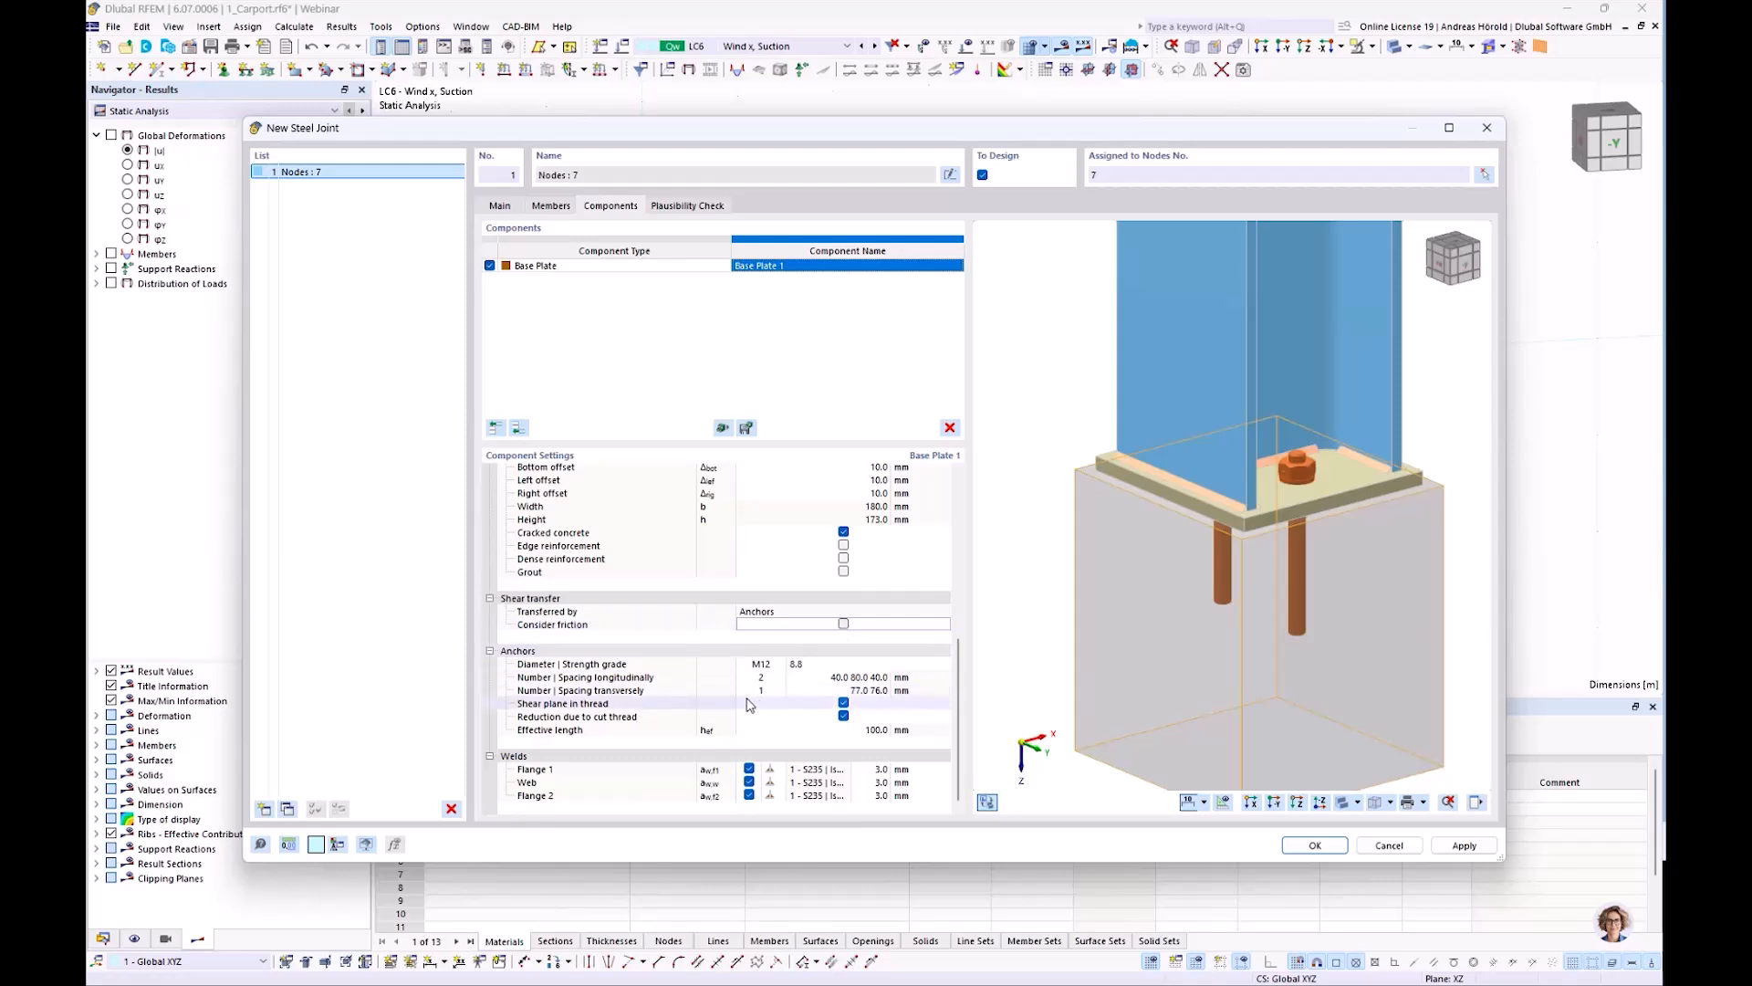
left_click(766, 665)
left_click(777, 664)
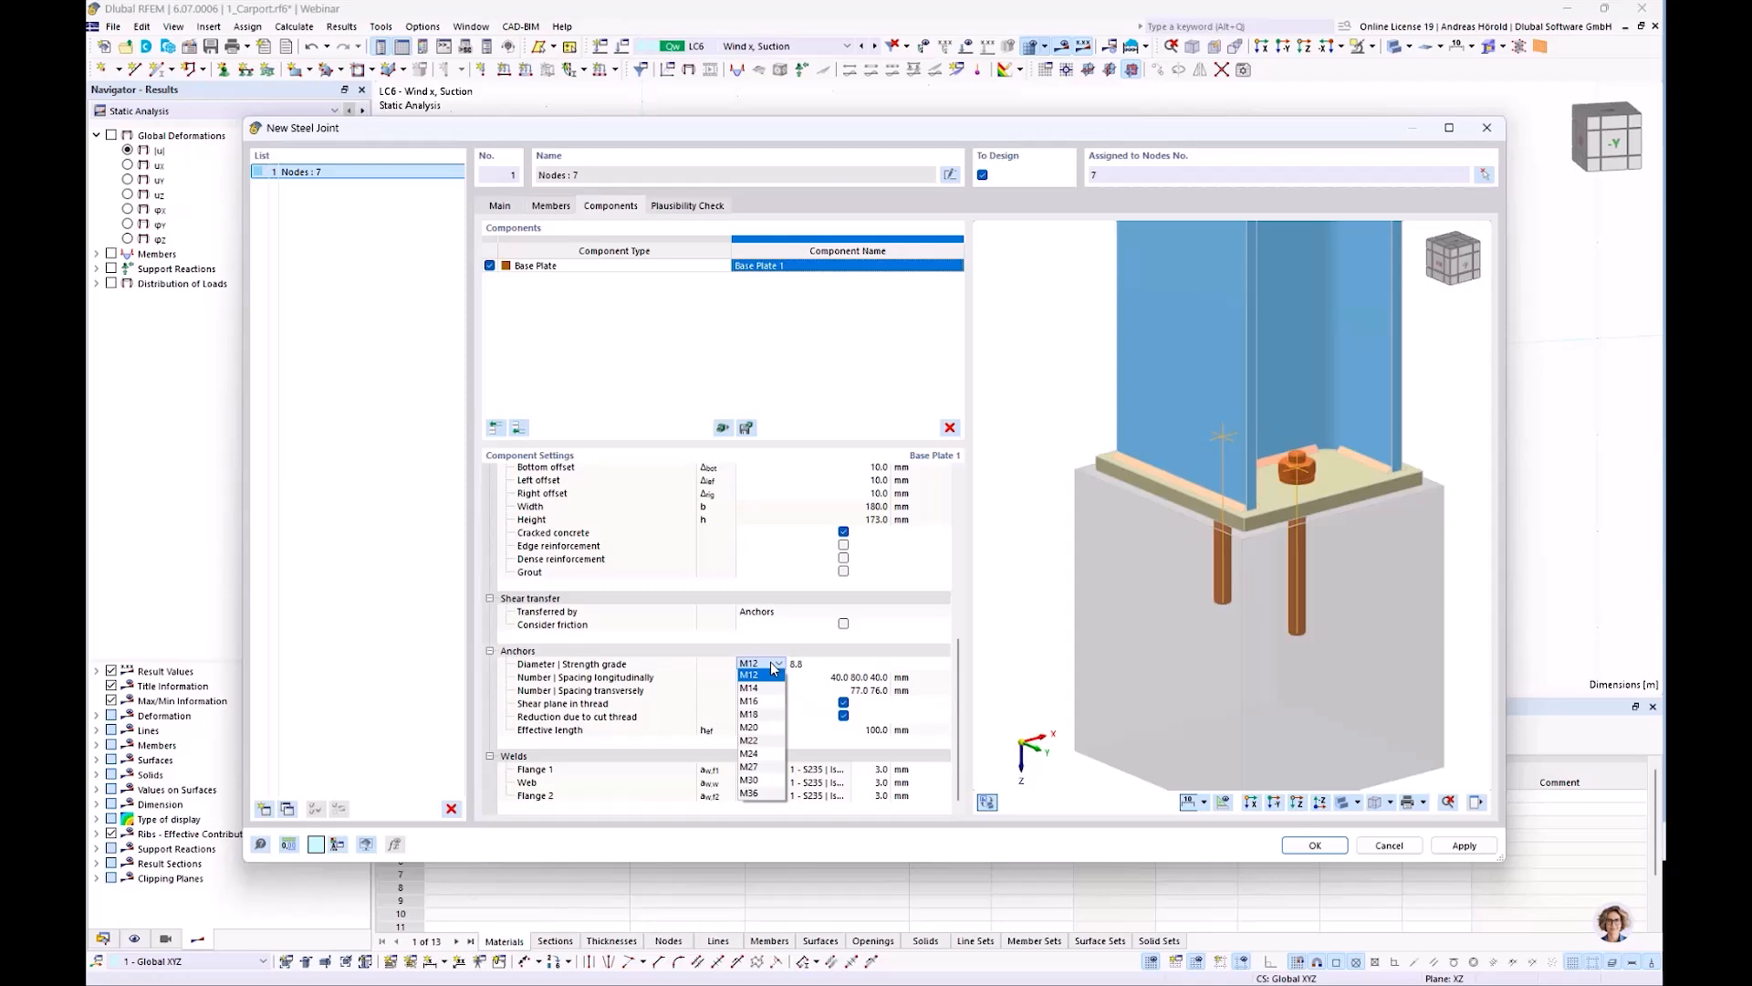
left_click(750, 674)
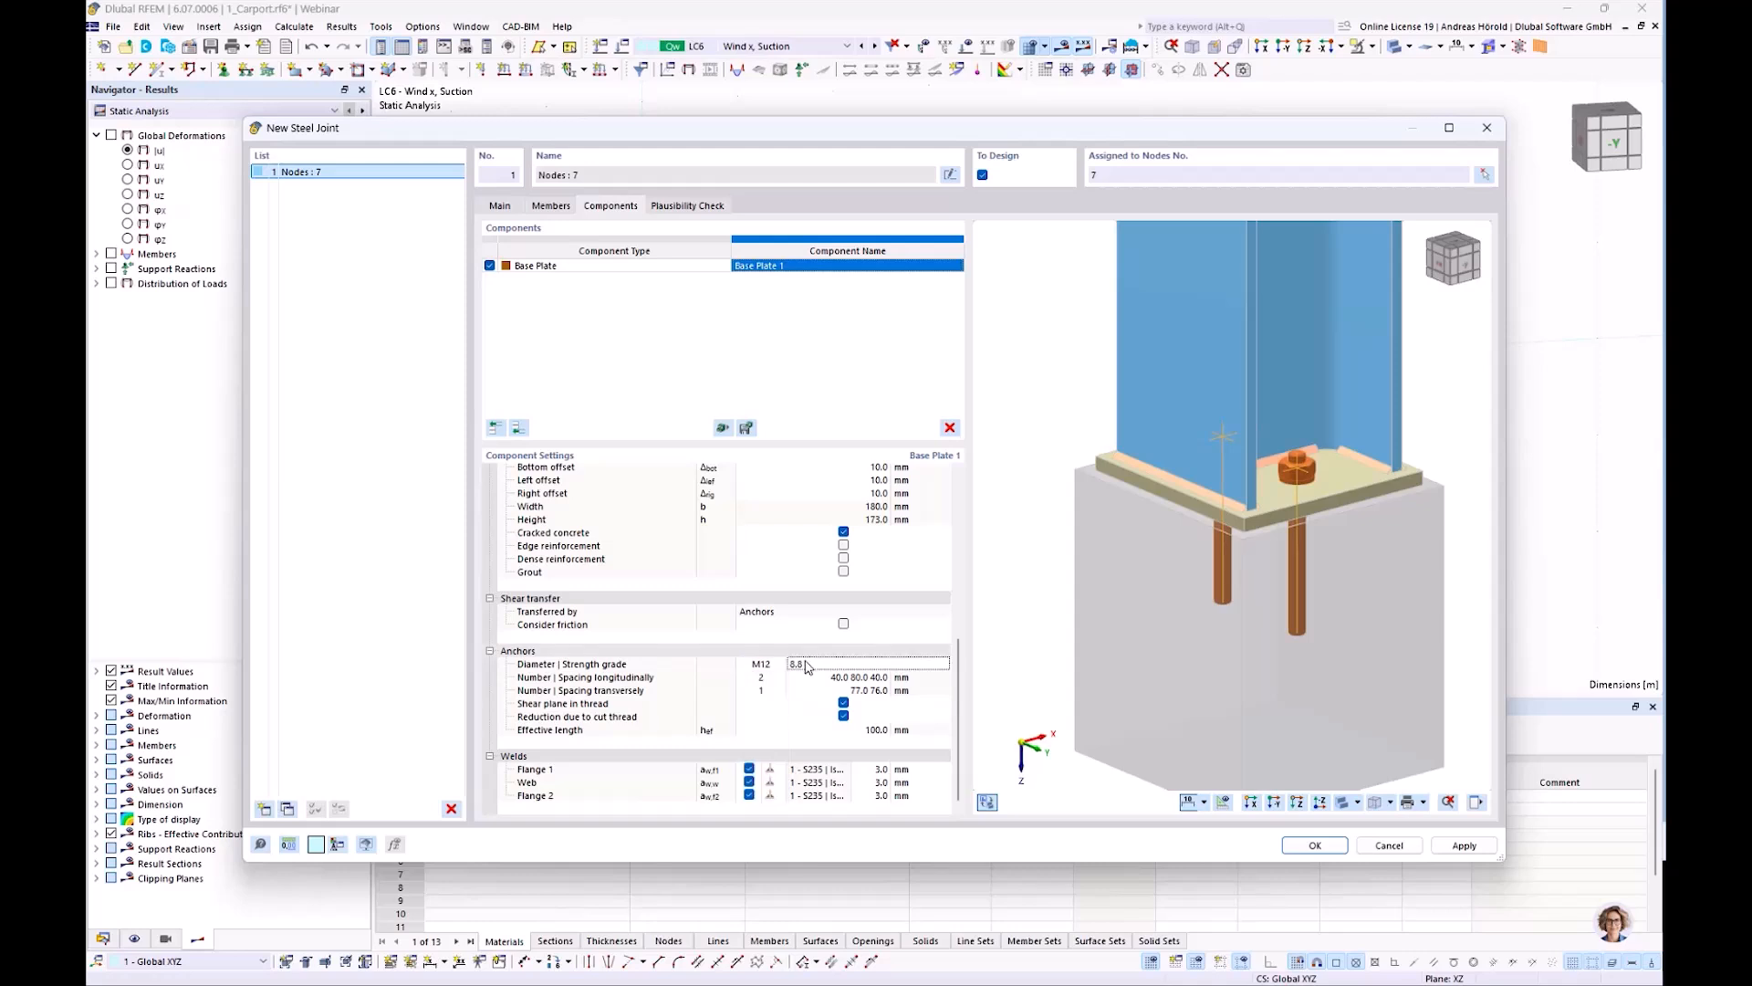
left_click(817, 665)
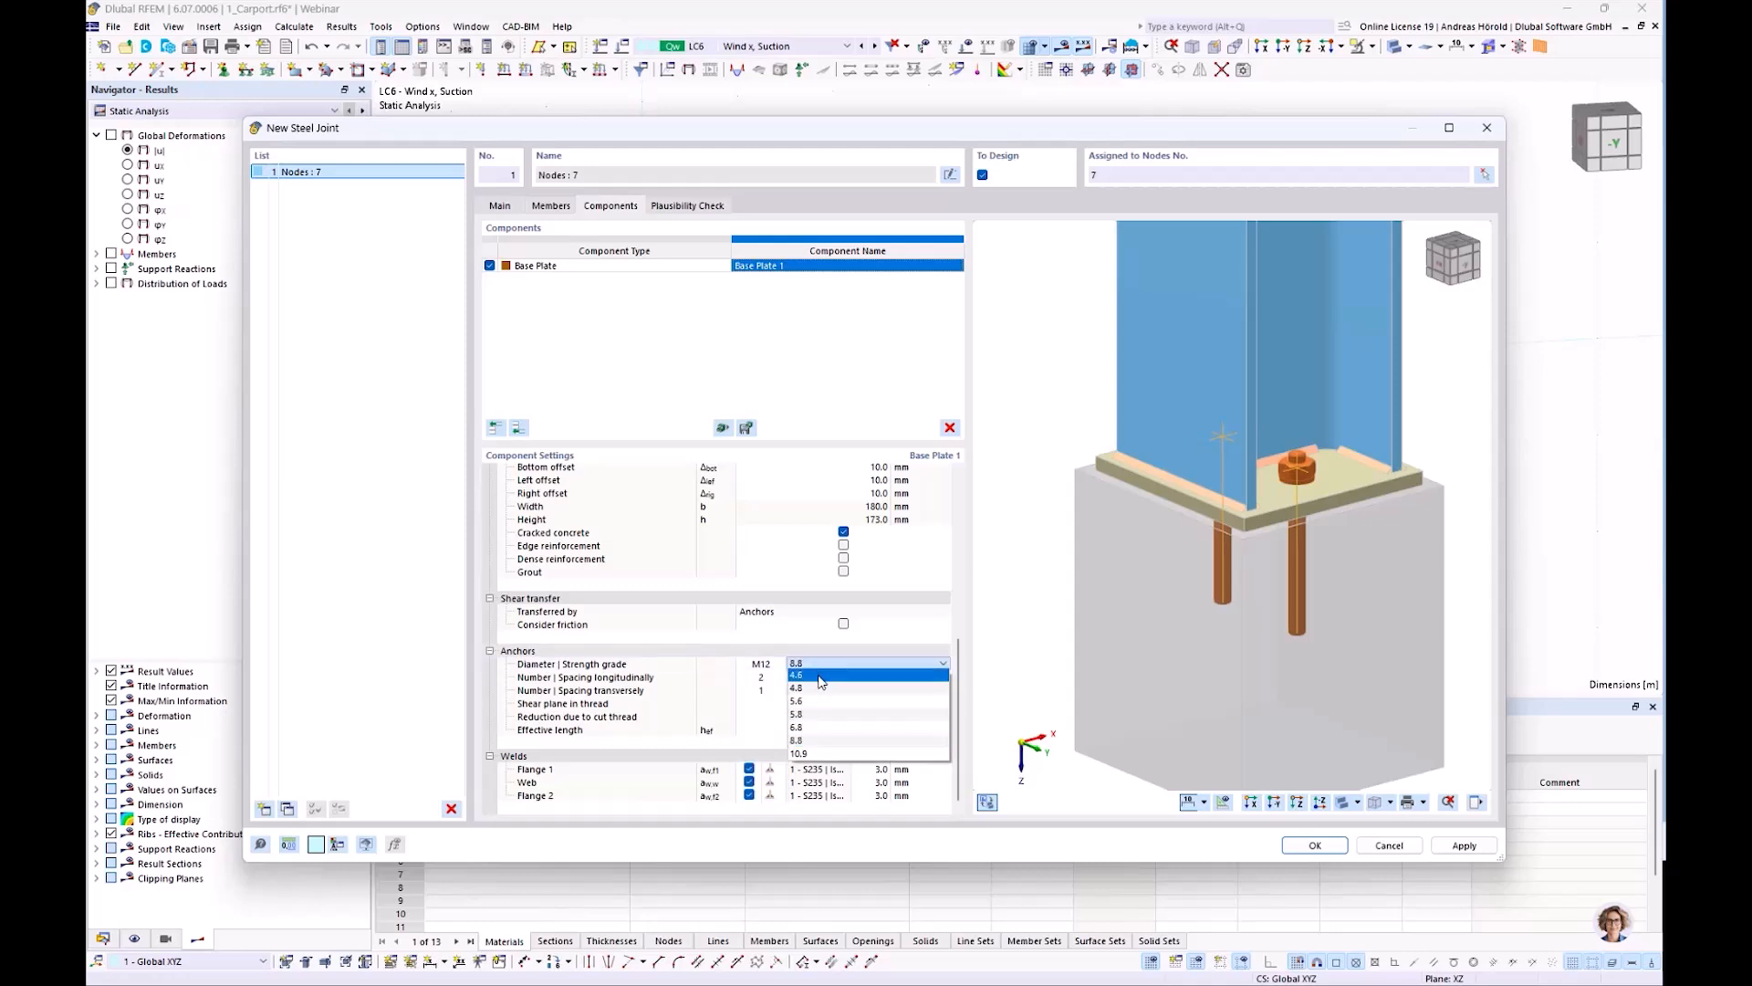
left_click(819, 681)
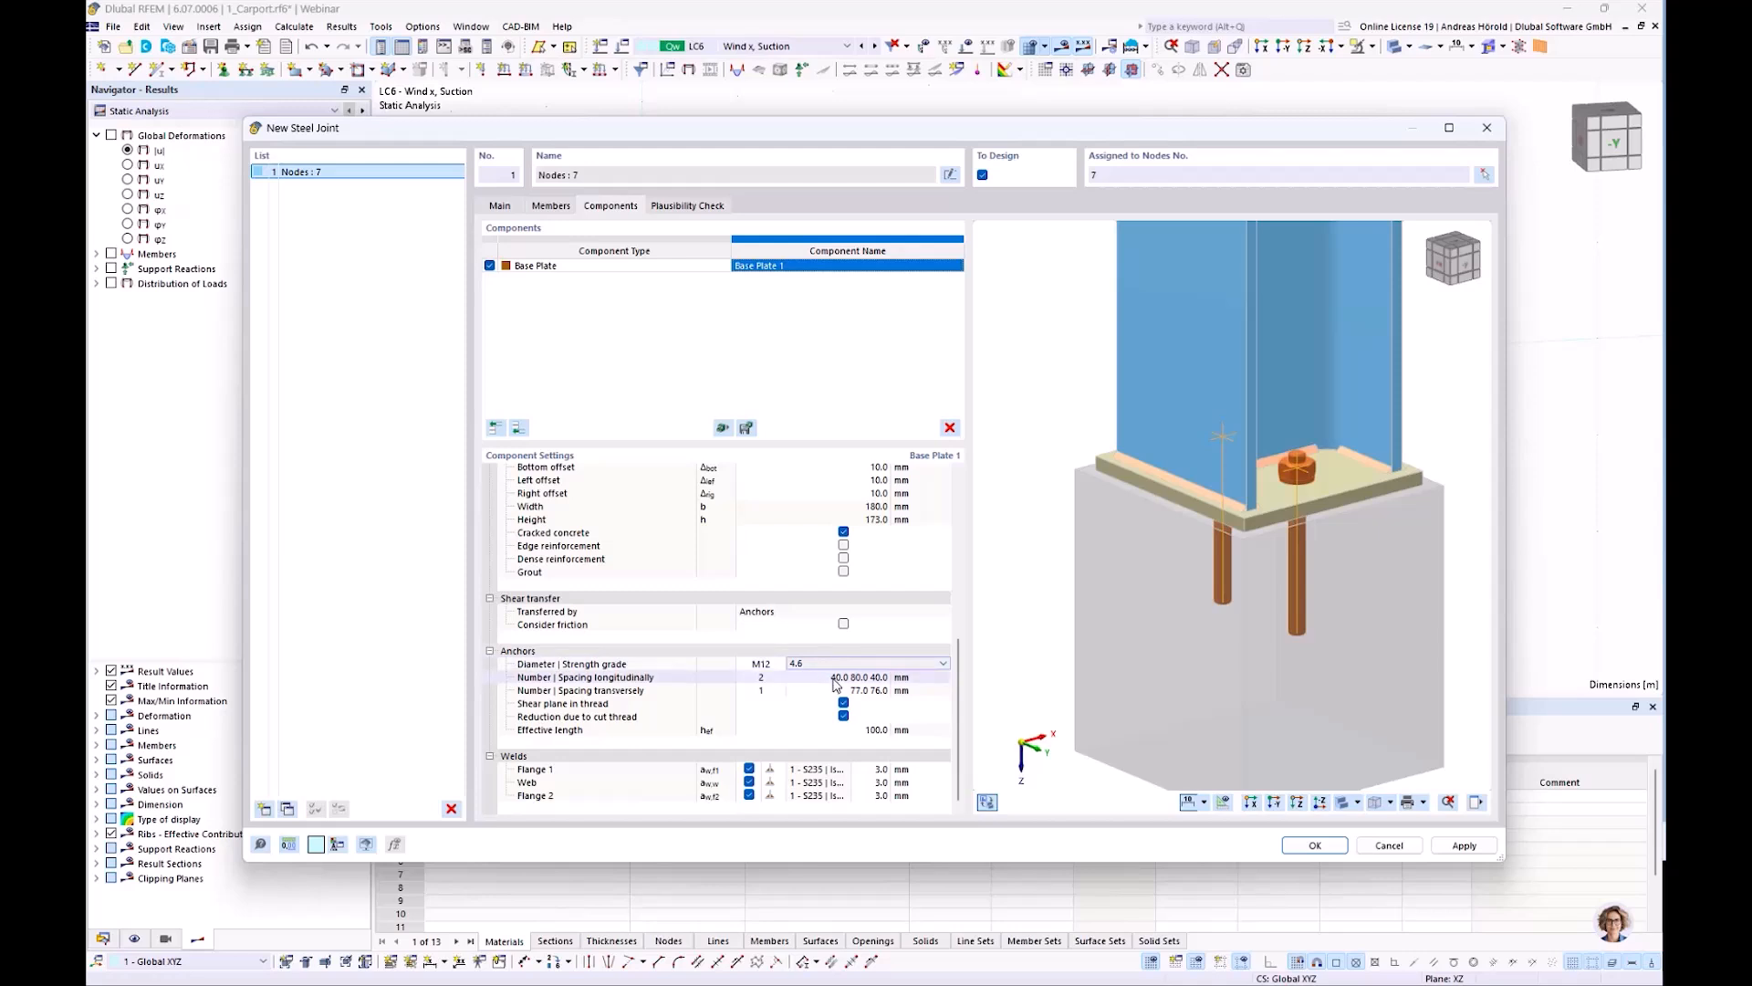
Set the anchors' transverse spacing to 76.5 mm on both sides and deactivate the shear plane in thread
left_click(826, 678)
middle_click_drag(1173, 655, 1140, 677, "ctrl")
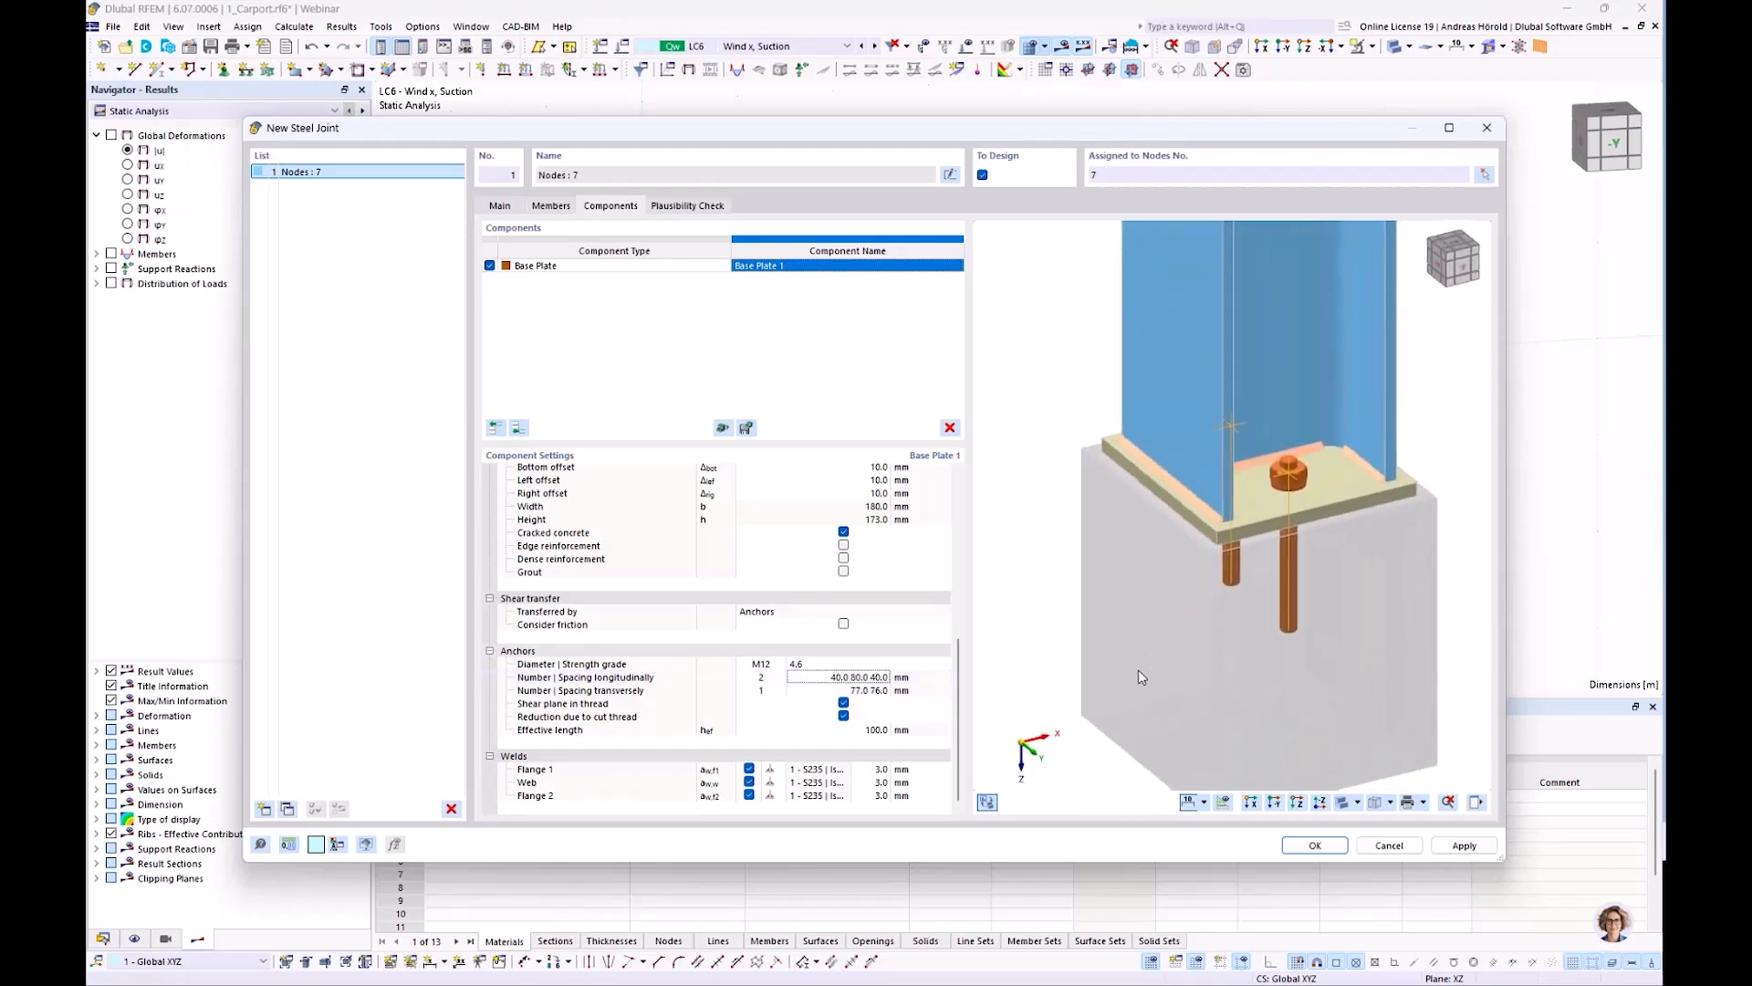
left_click(859, 691)
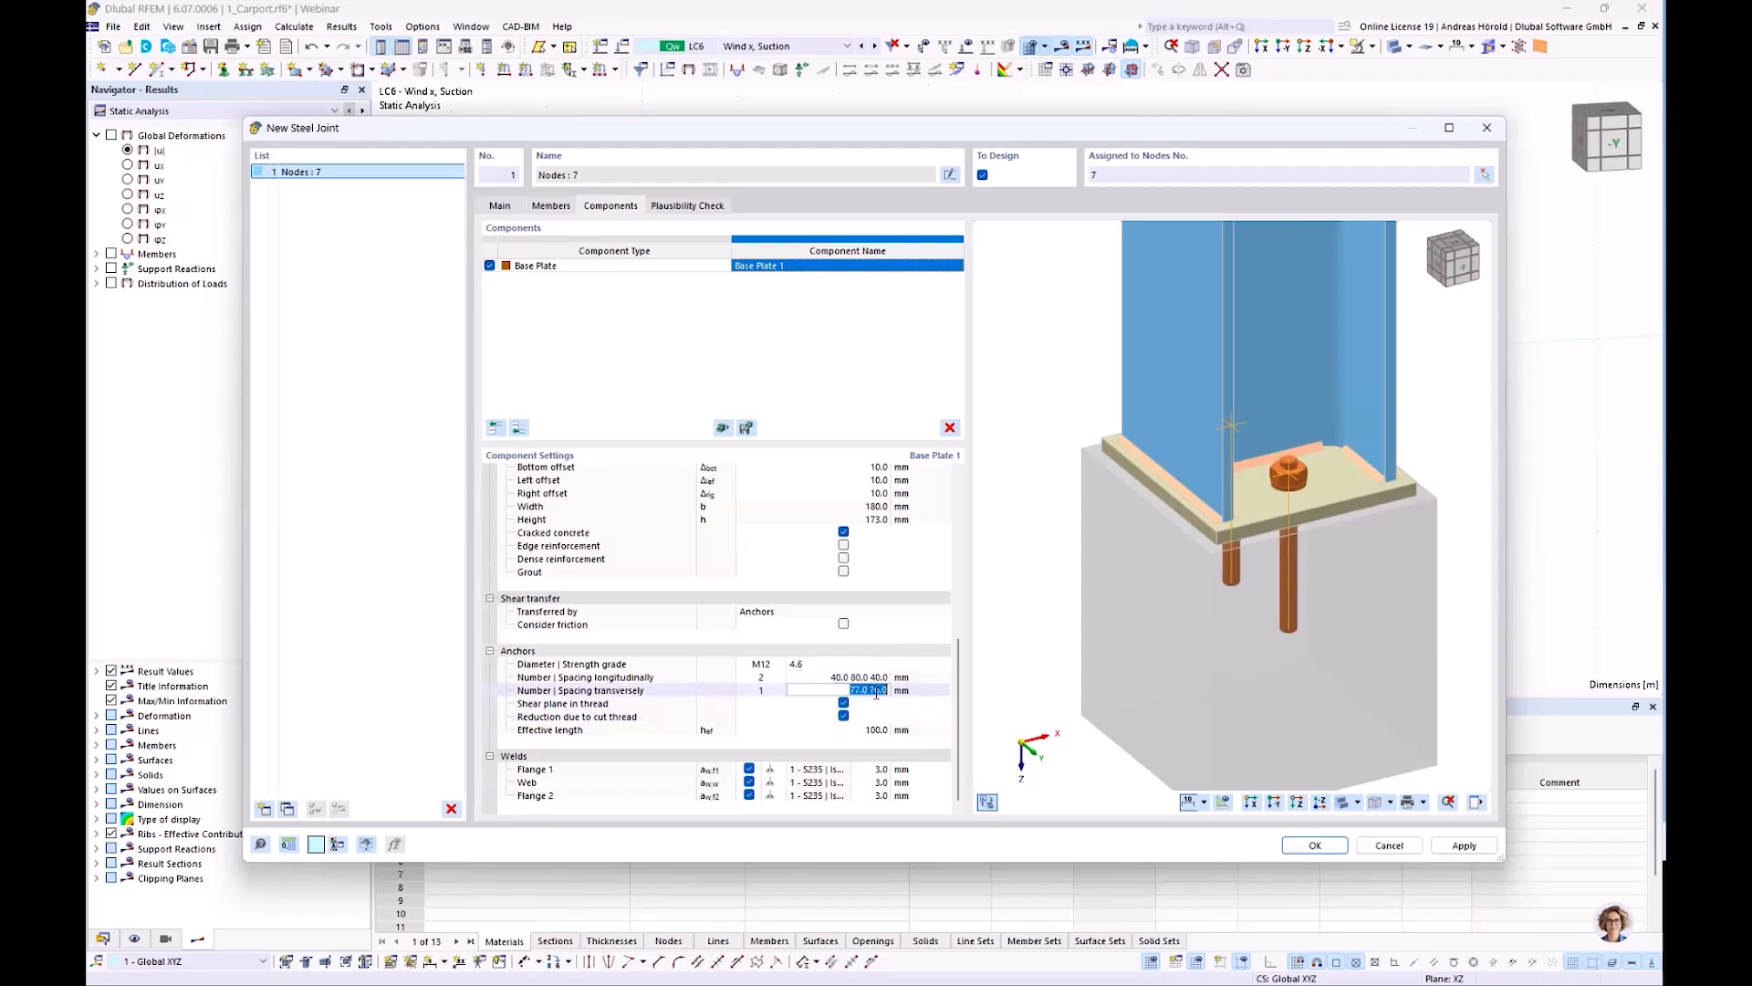
type("76,5")
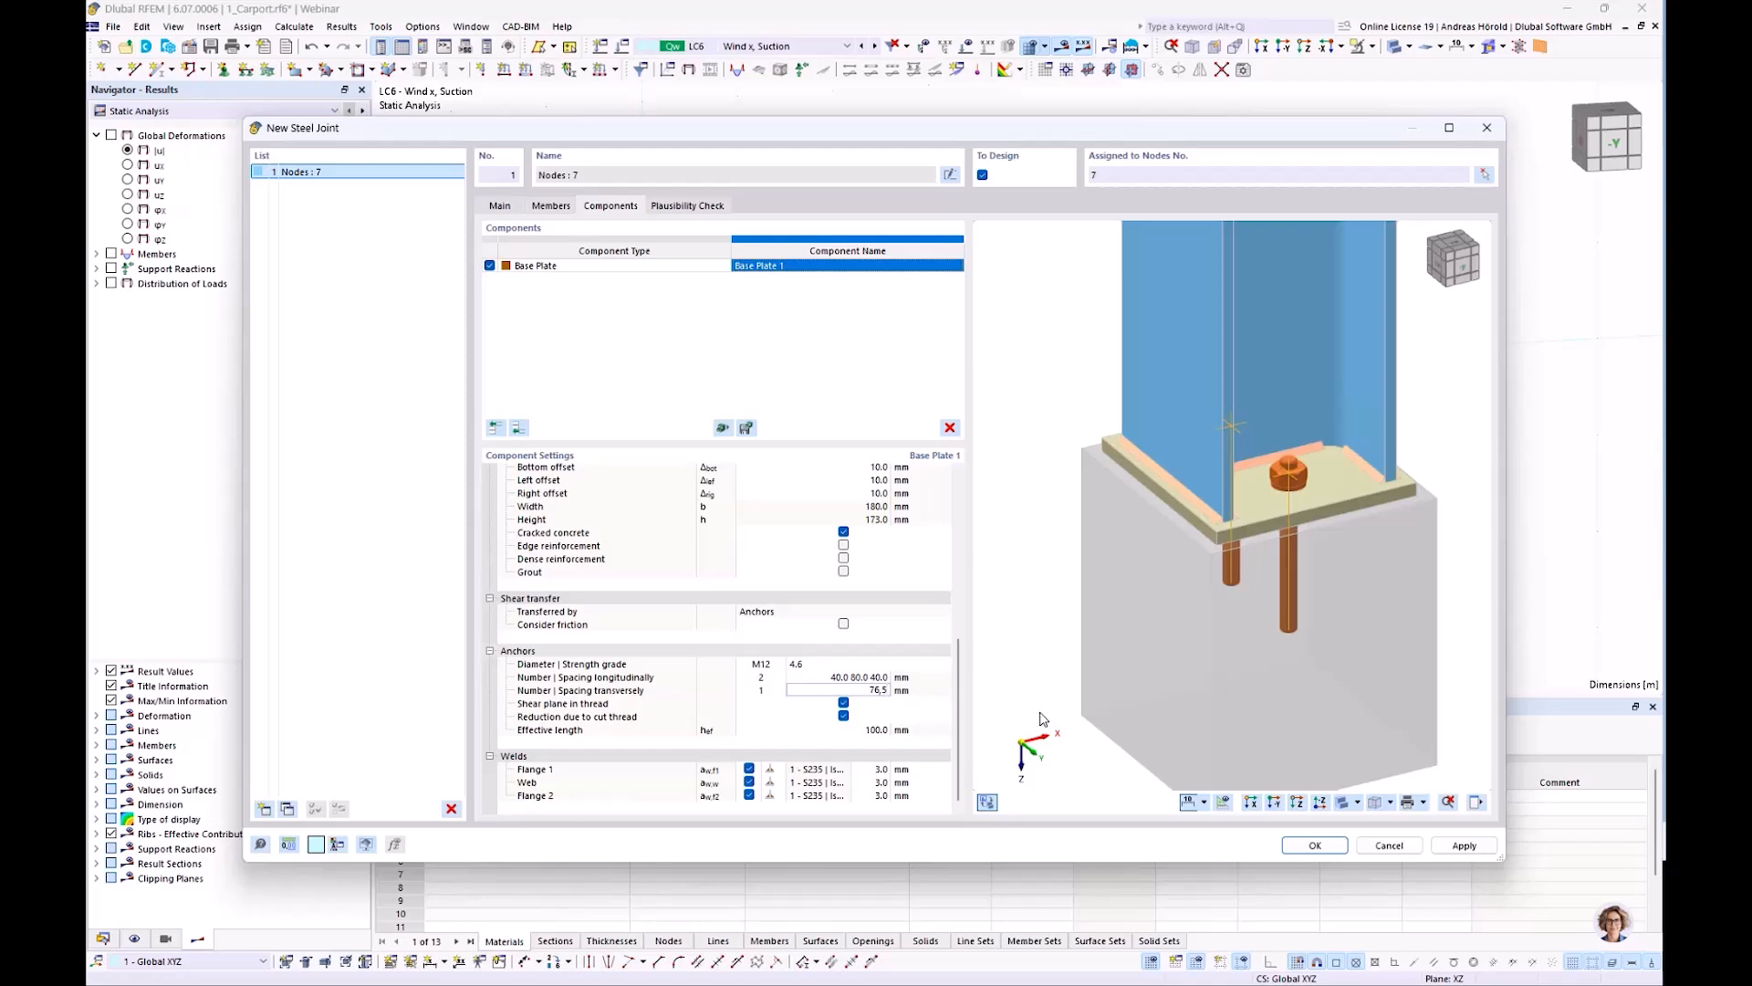
key("Return")
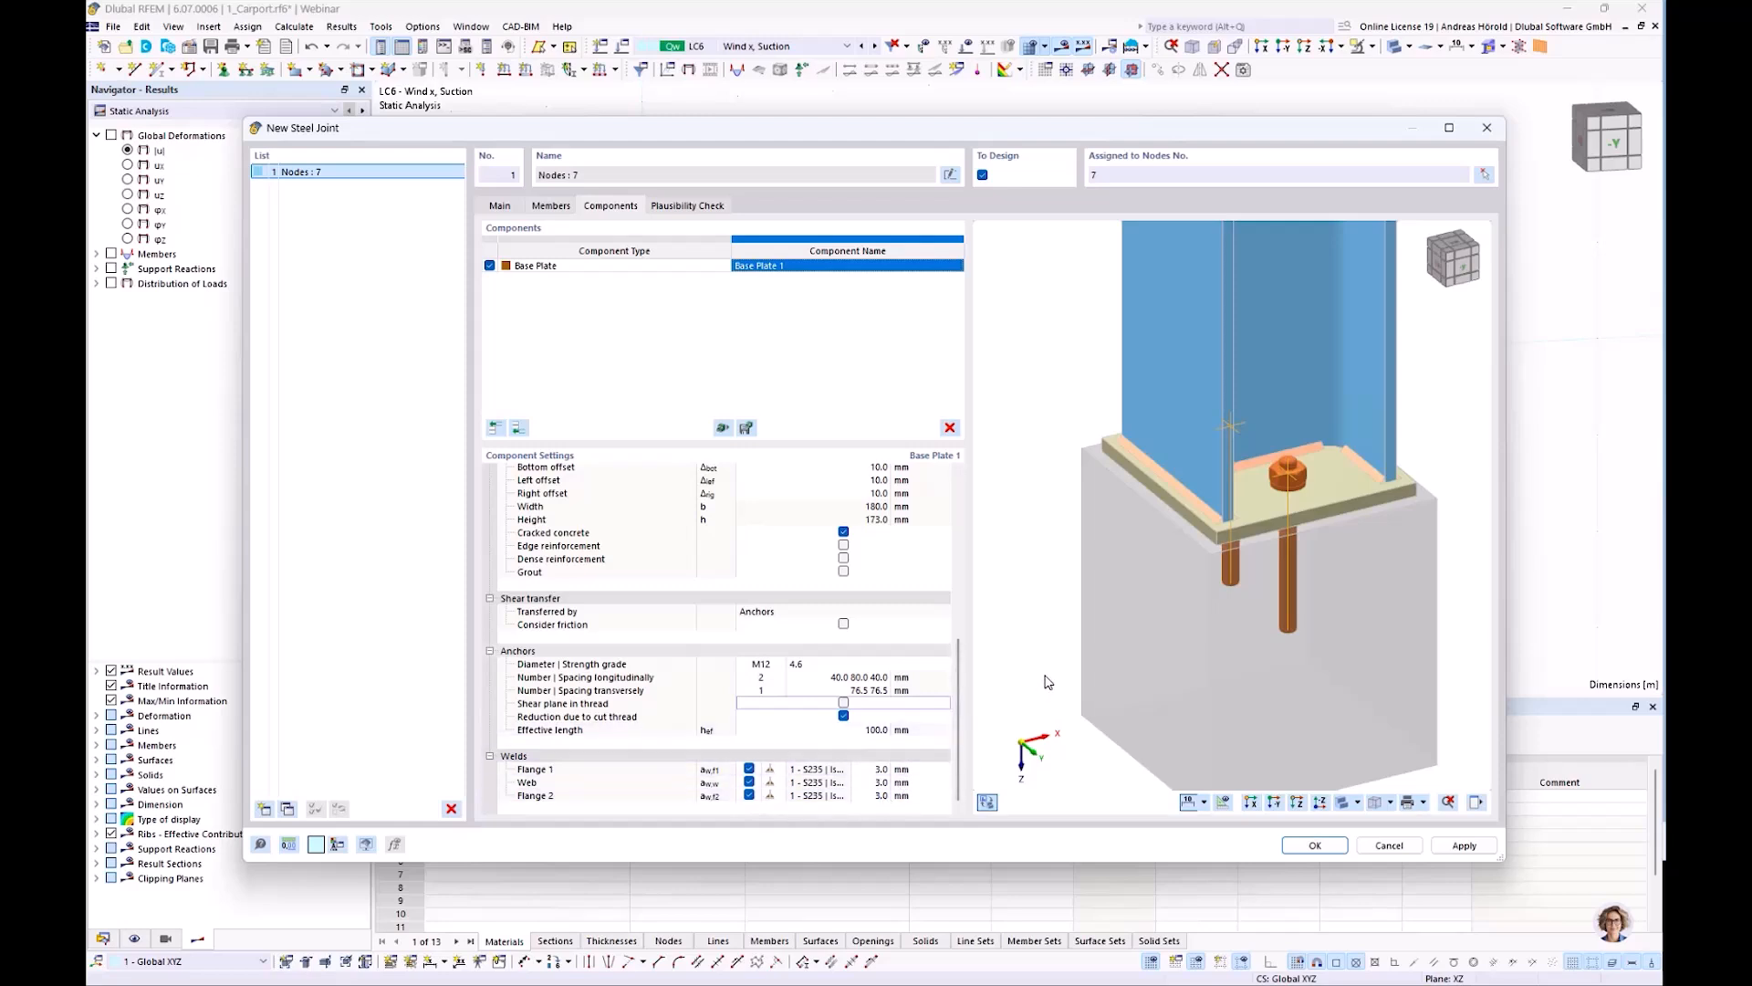
Run the plausibility check on the base plate joint and accept the new steel joint
scroll(1072, 602, "down", 3)
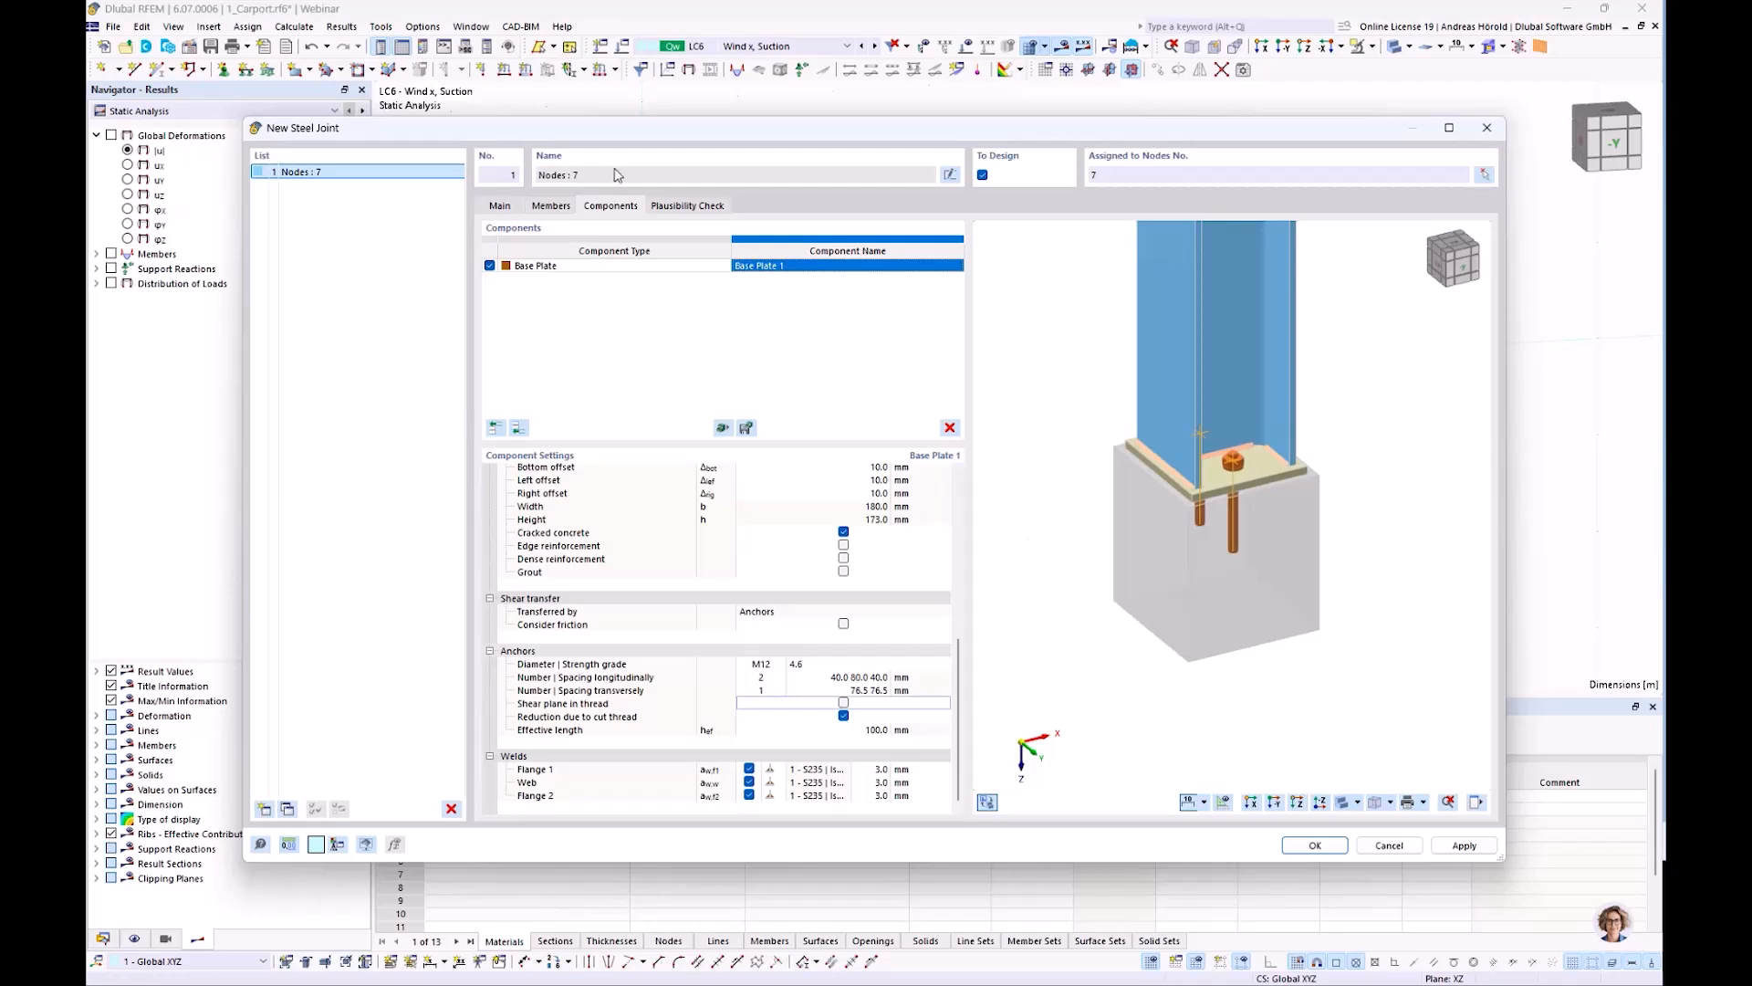
left_click(687, 205)
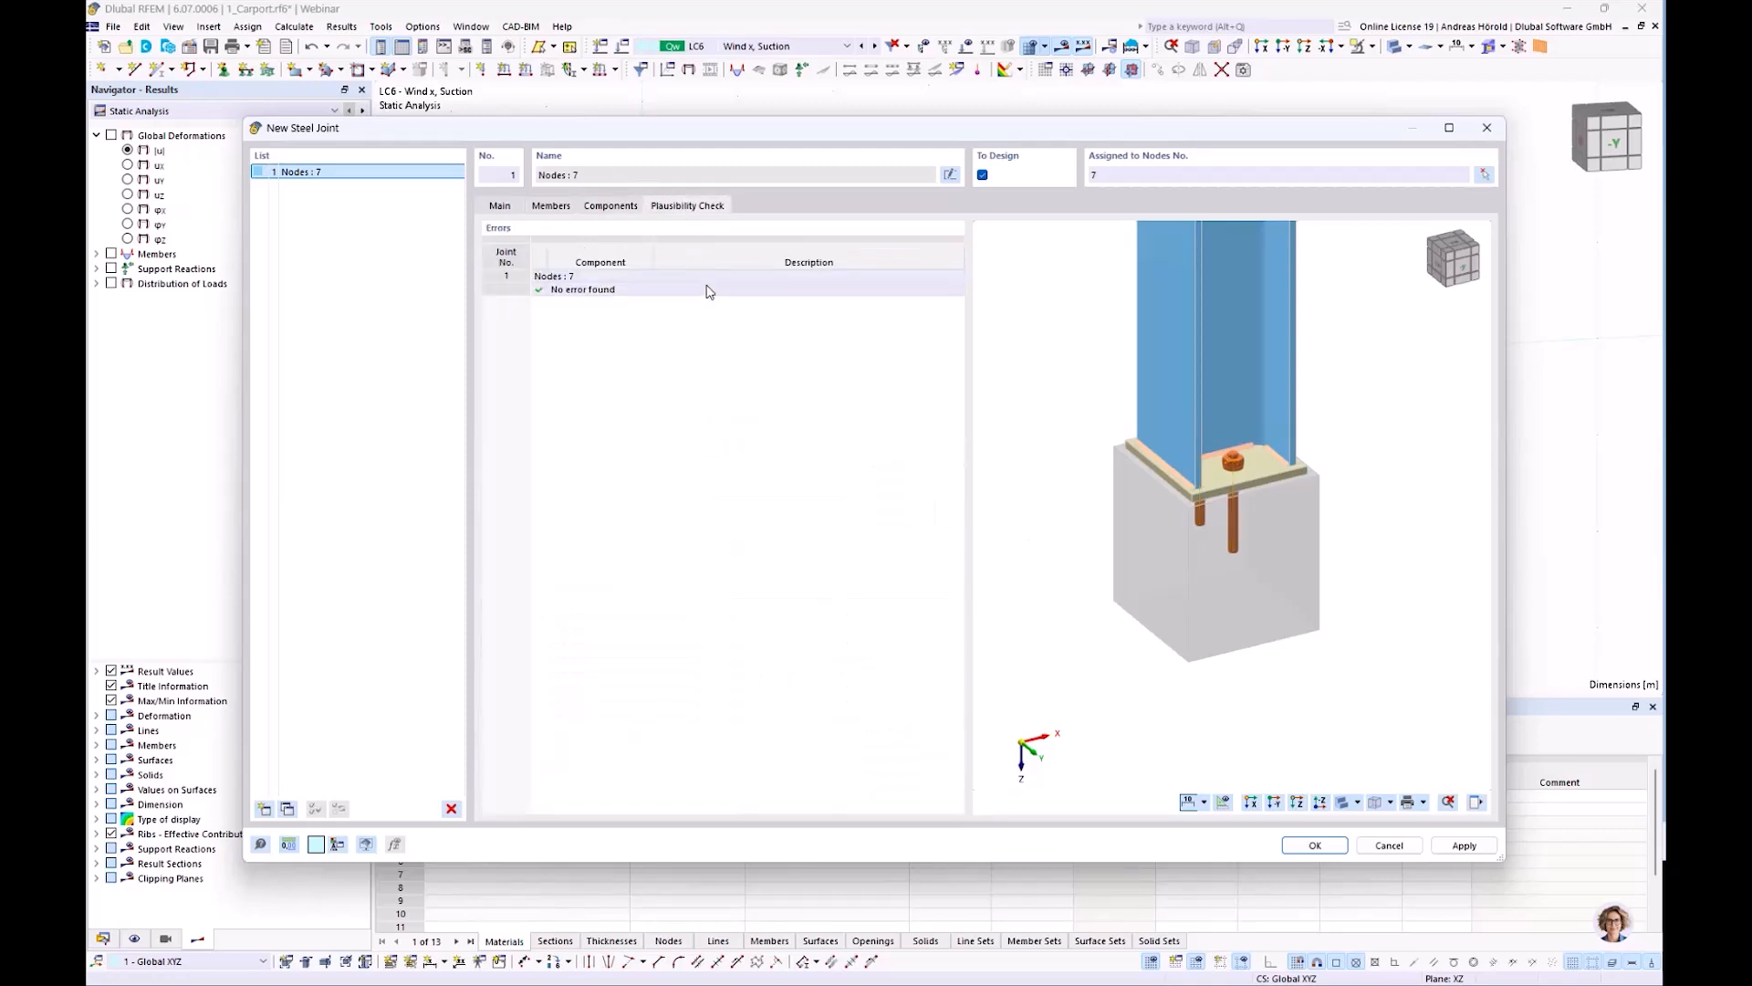
left_click(1311, 845)
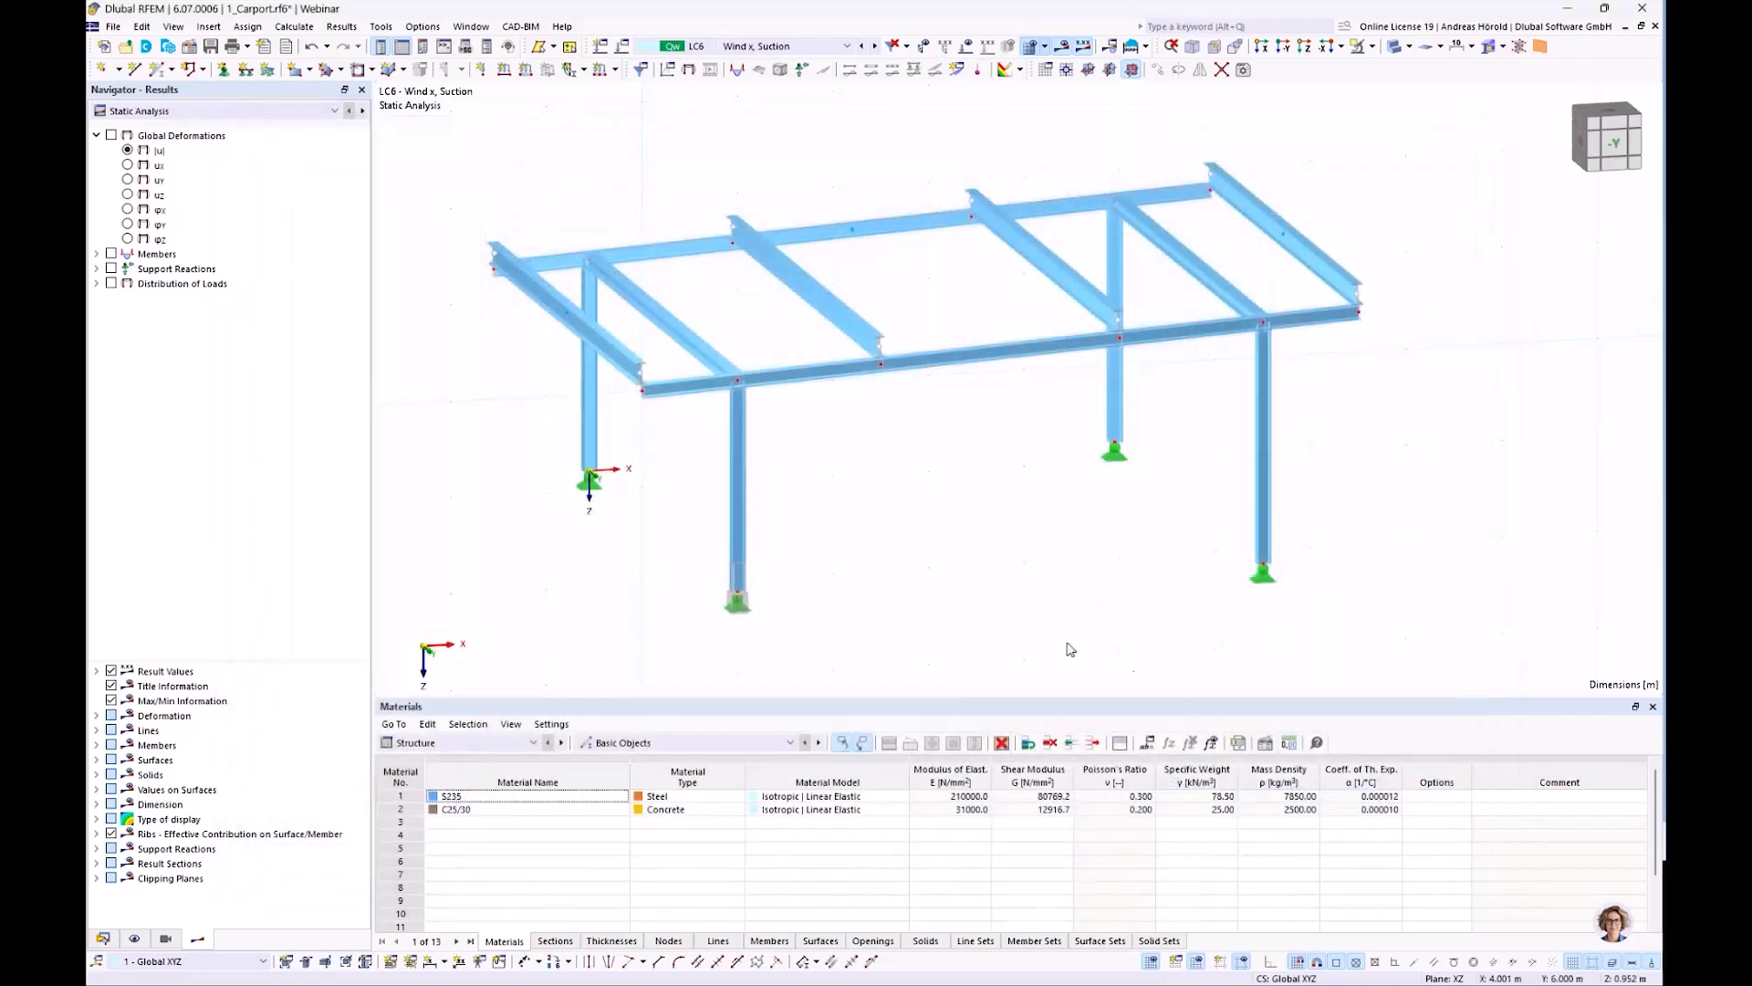
Compare the joint display modes at the column base, from no joint model to simplified and back to the detailed joint model
scroll(721, 621, "up", 3)
scroll(711, 630, "up", 4)
scroll(712, 626, "down", 1)
middle_click_drag(708, 619, 874, 566)
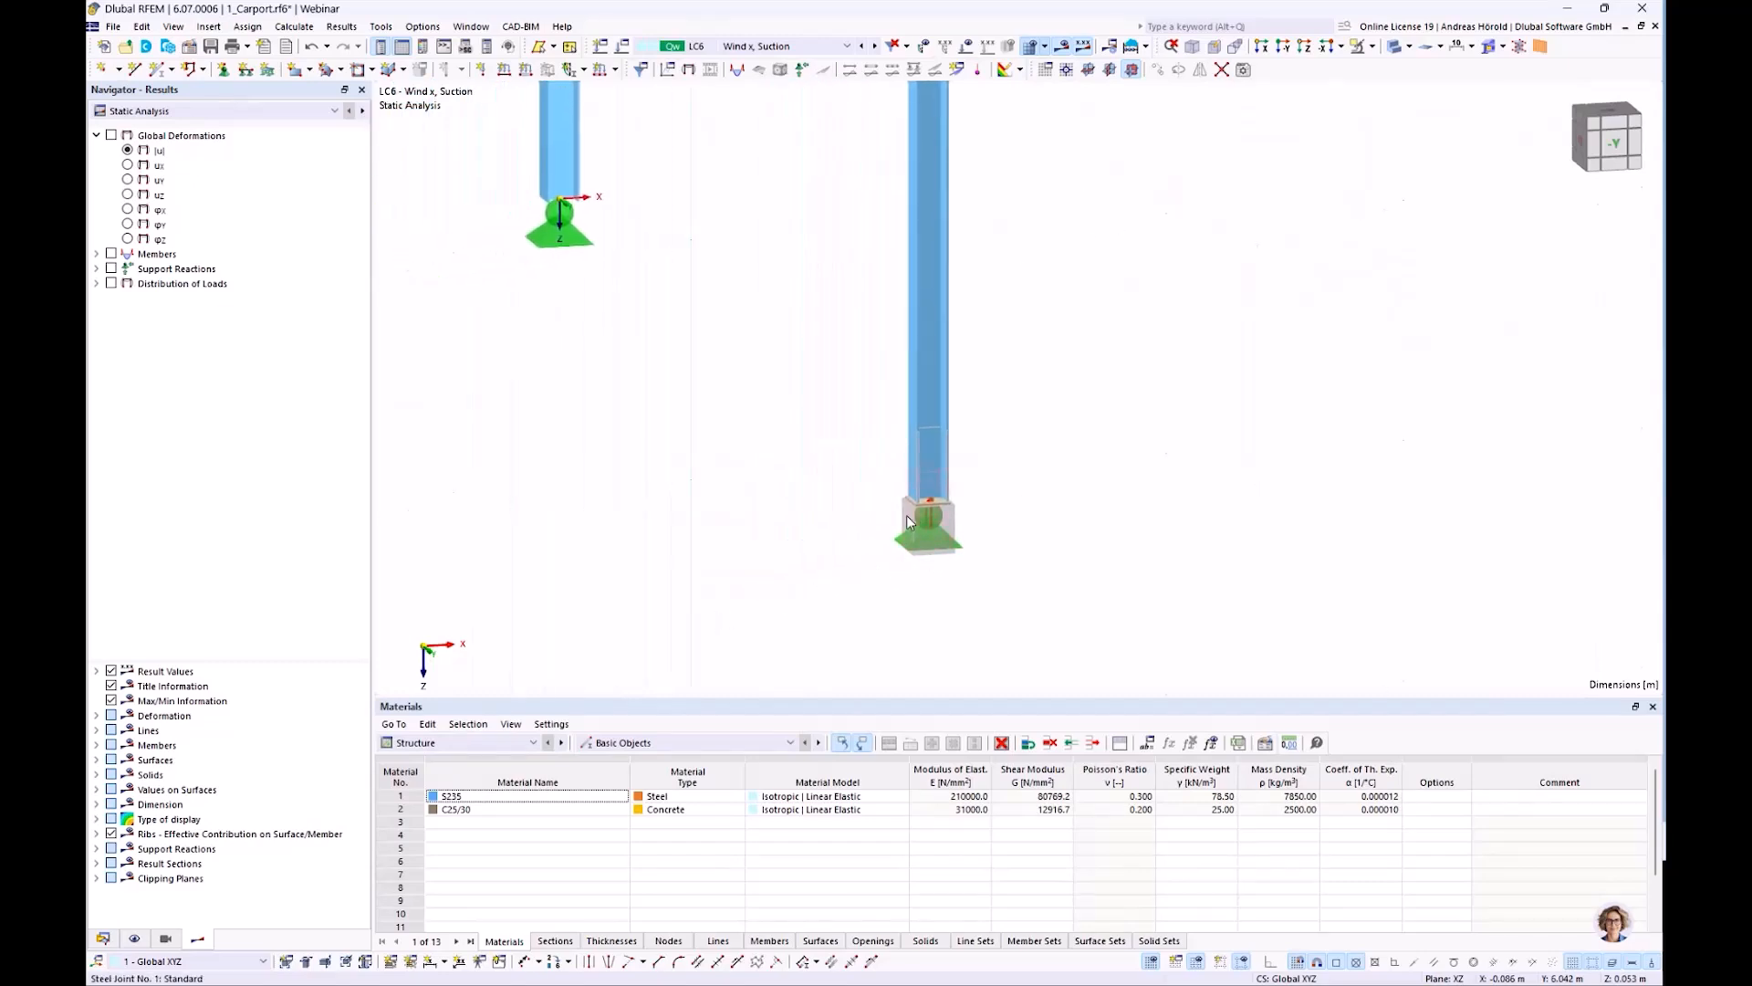
scroll(858, 536, "down", 1)
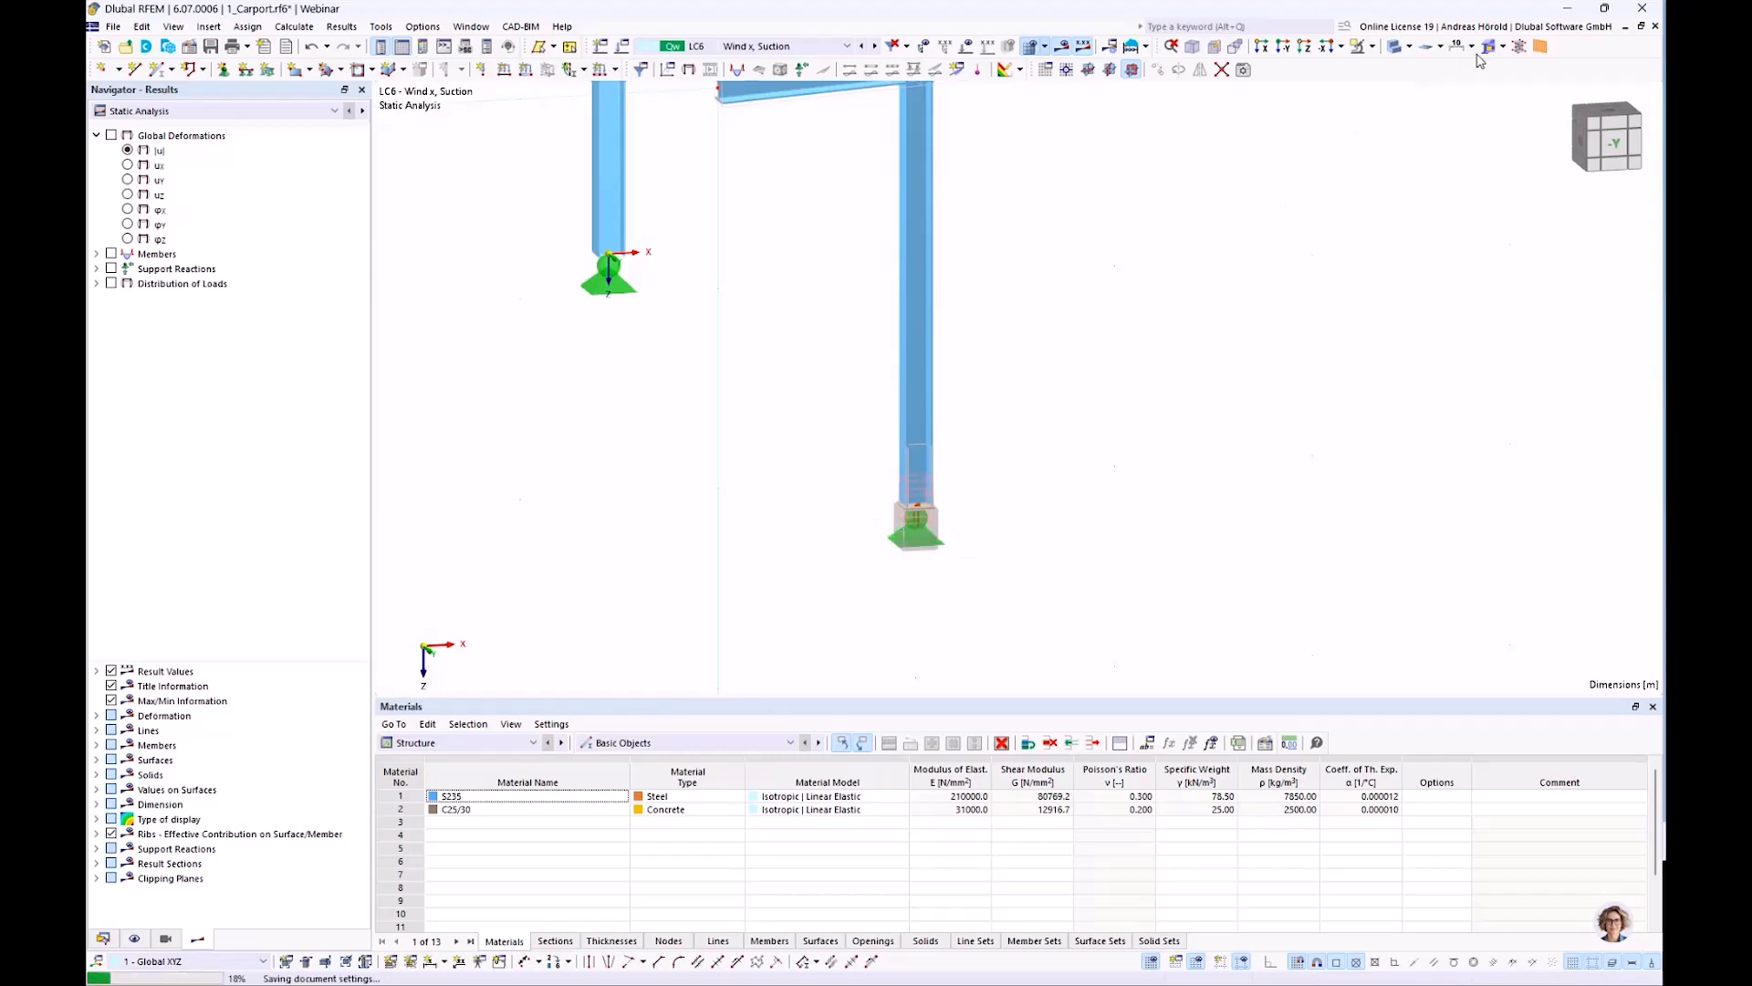
left_click(1503, 48)
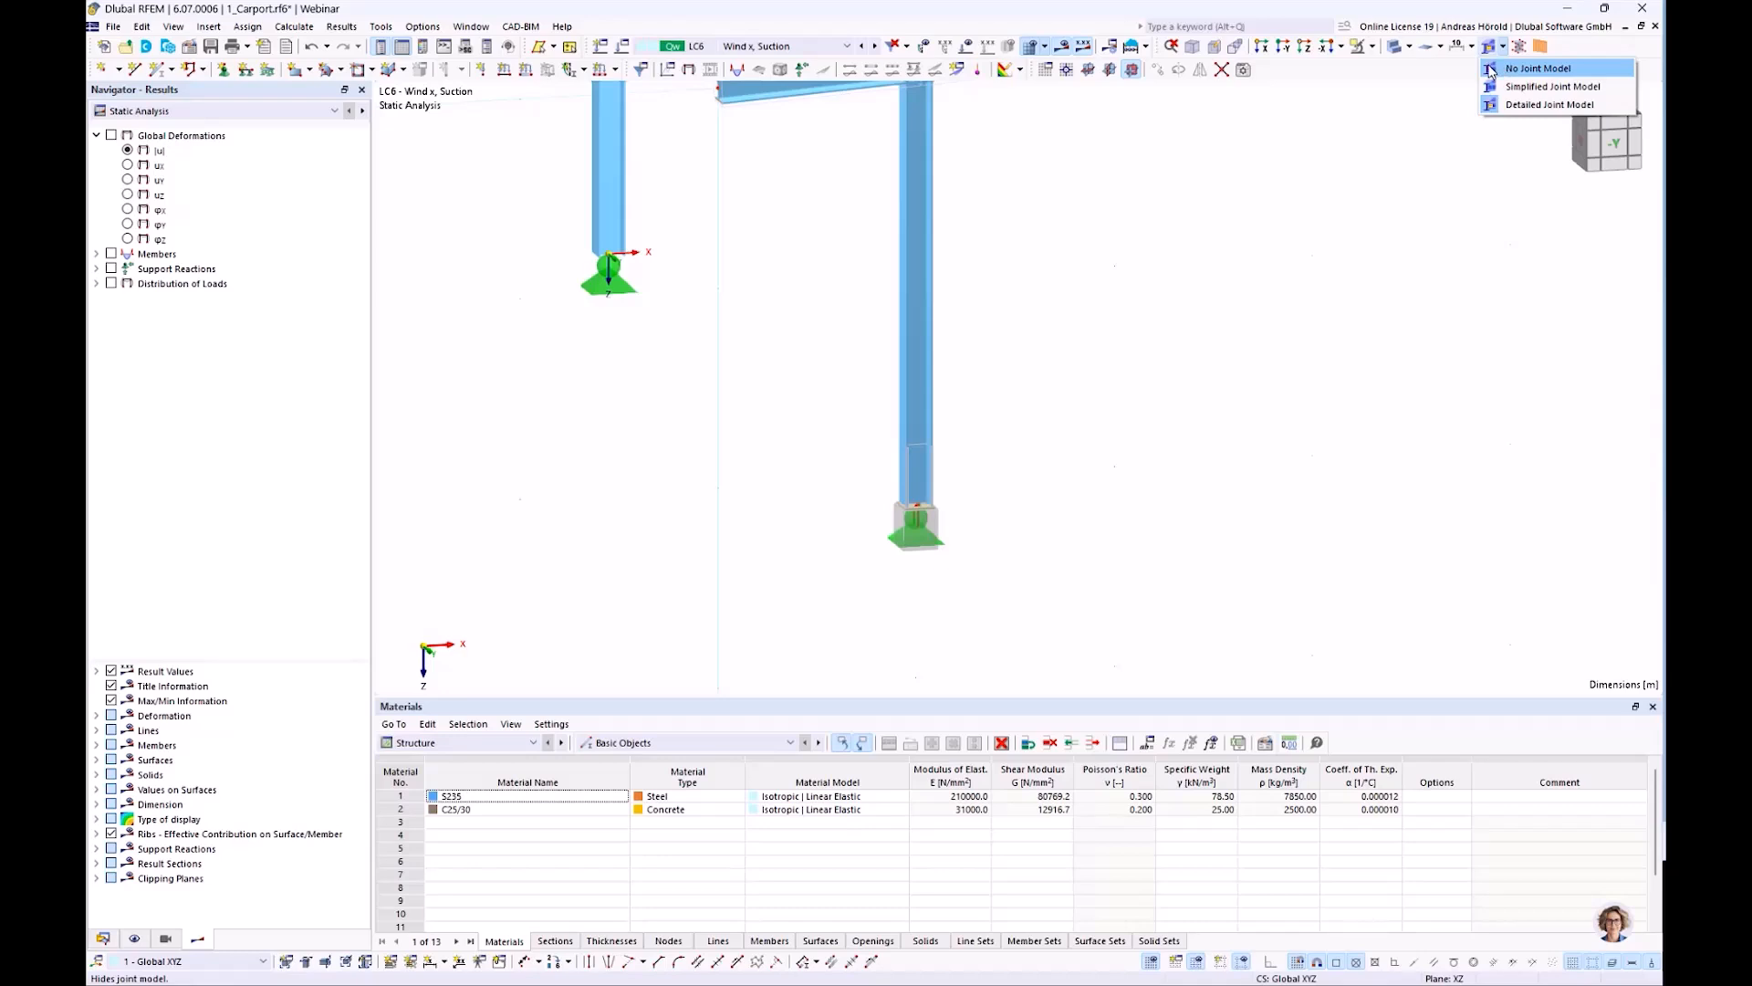
left_click(1491, 71)
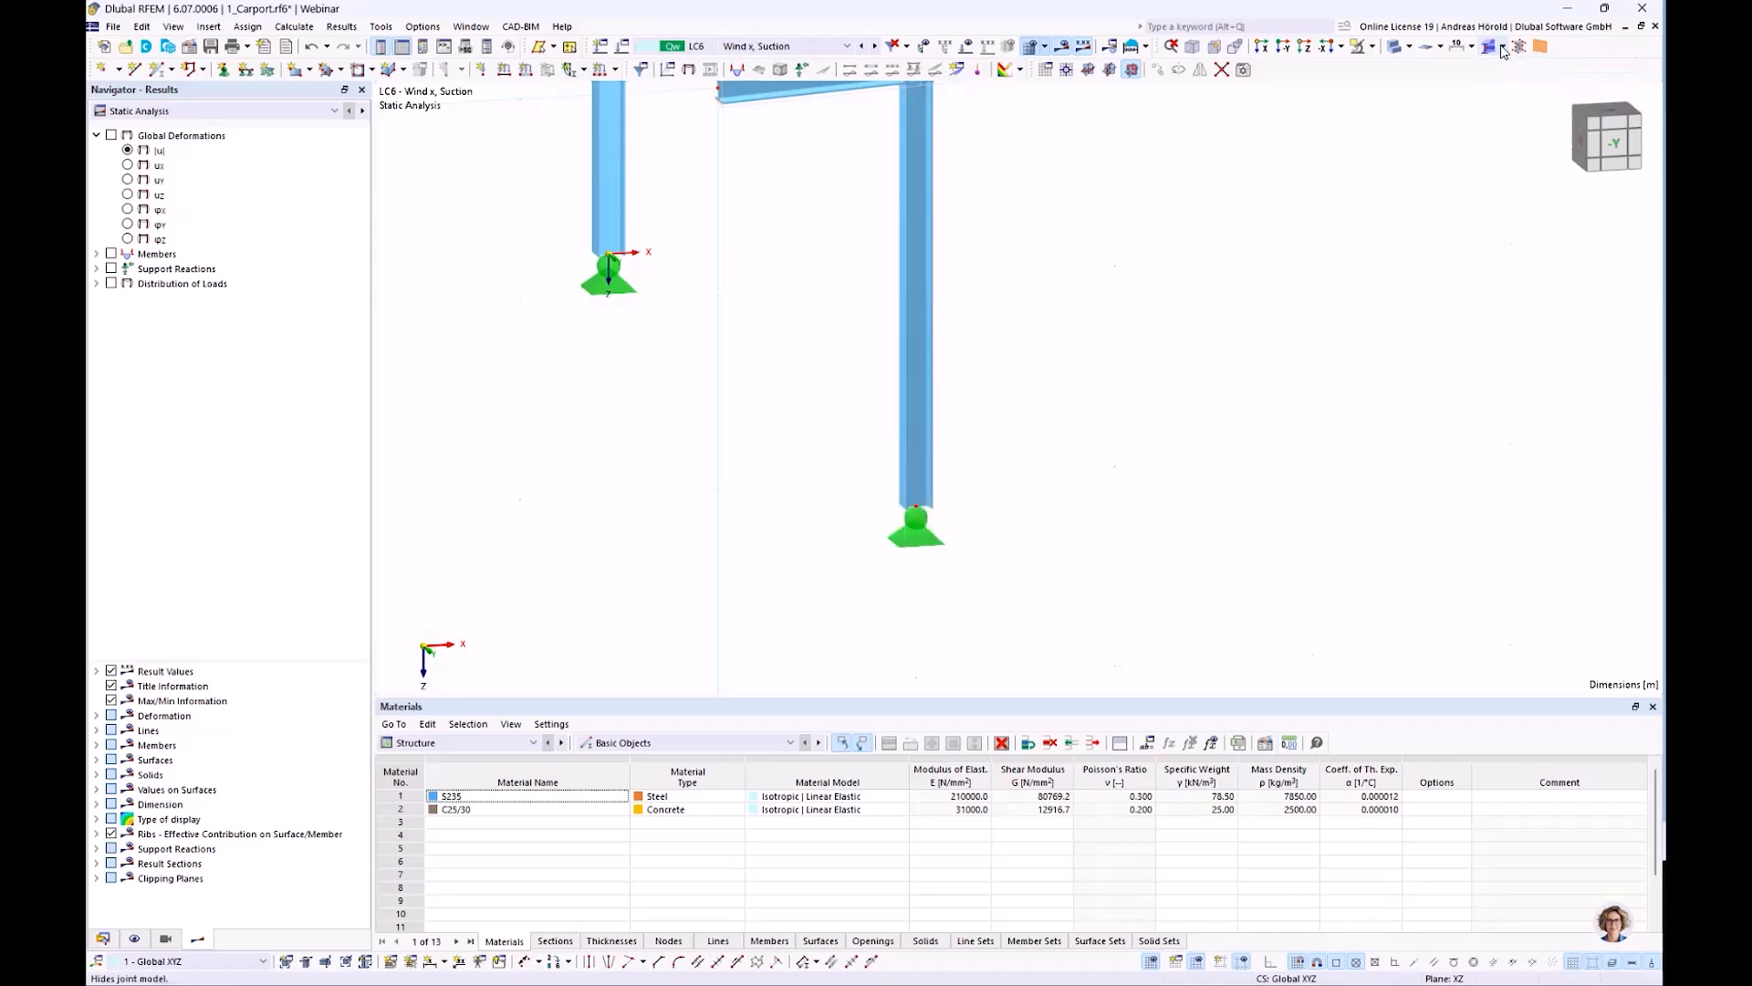
left_click(1503, 46)
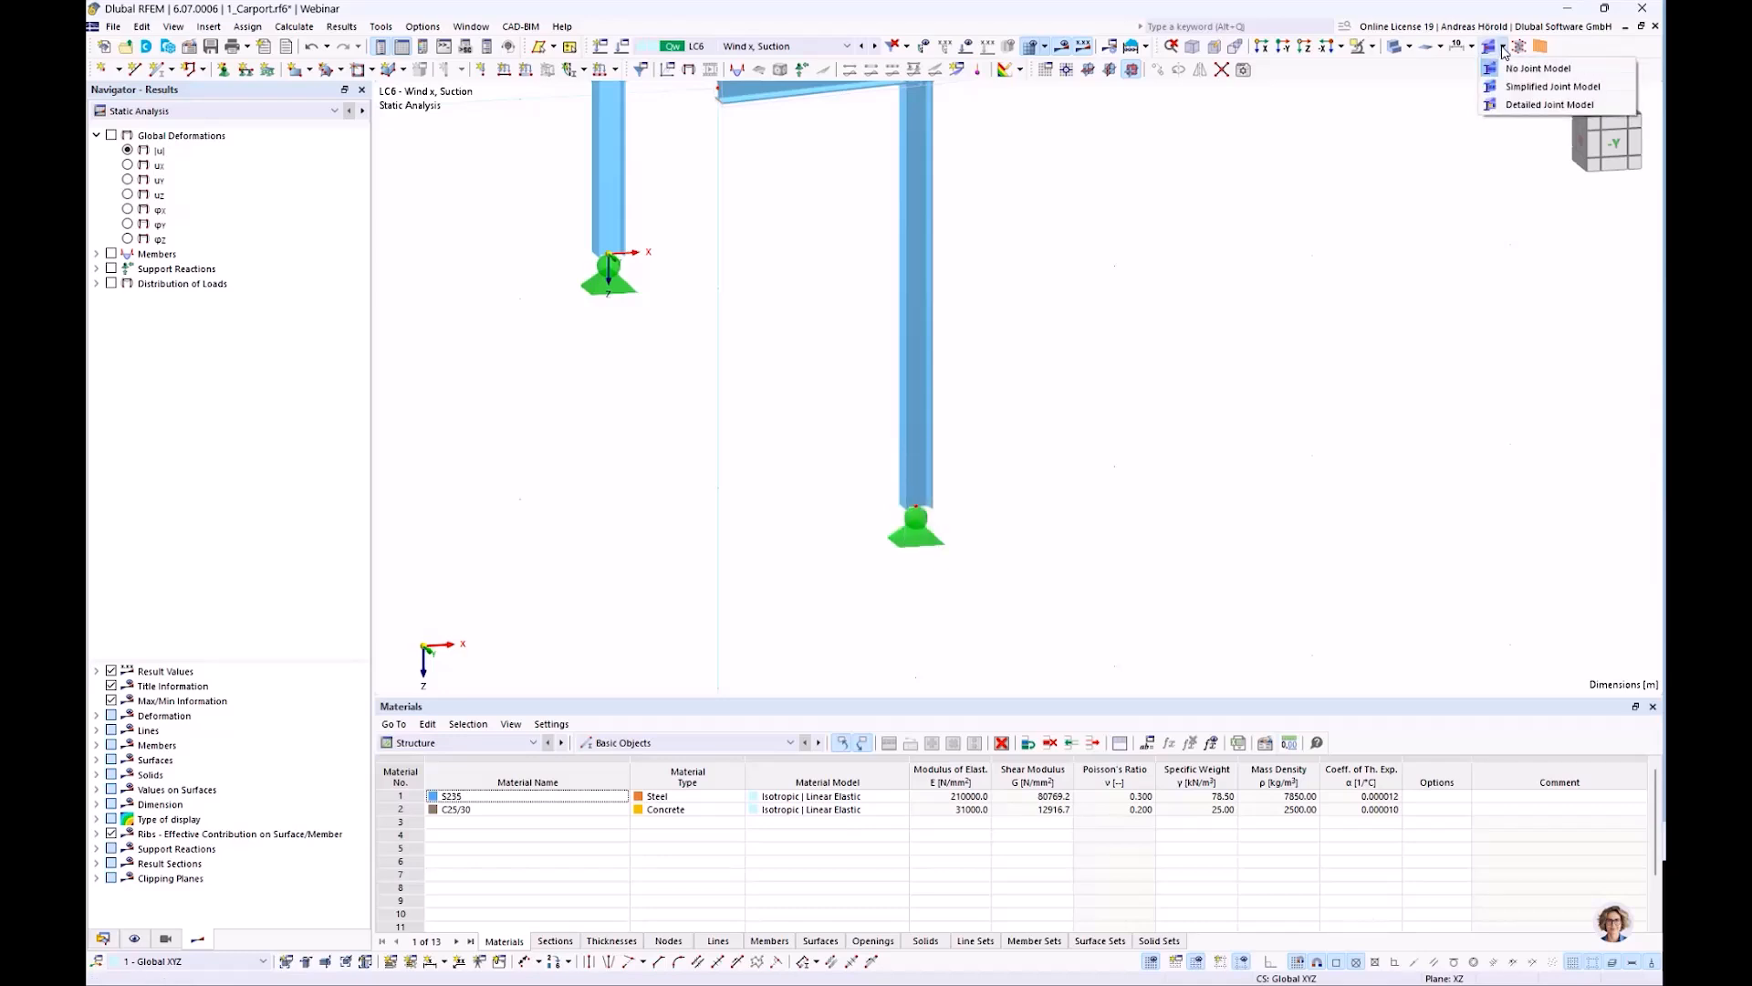
left_click(1538, 88)
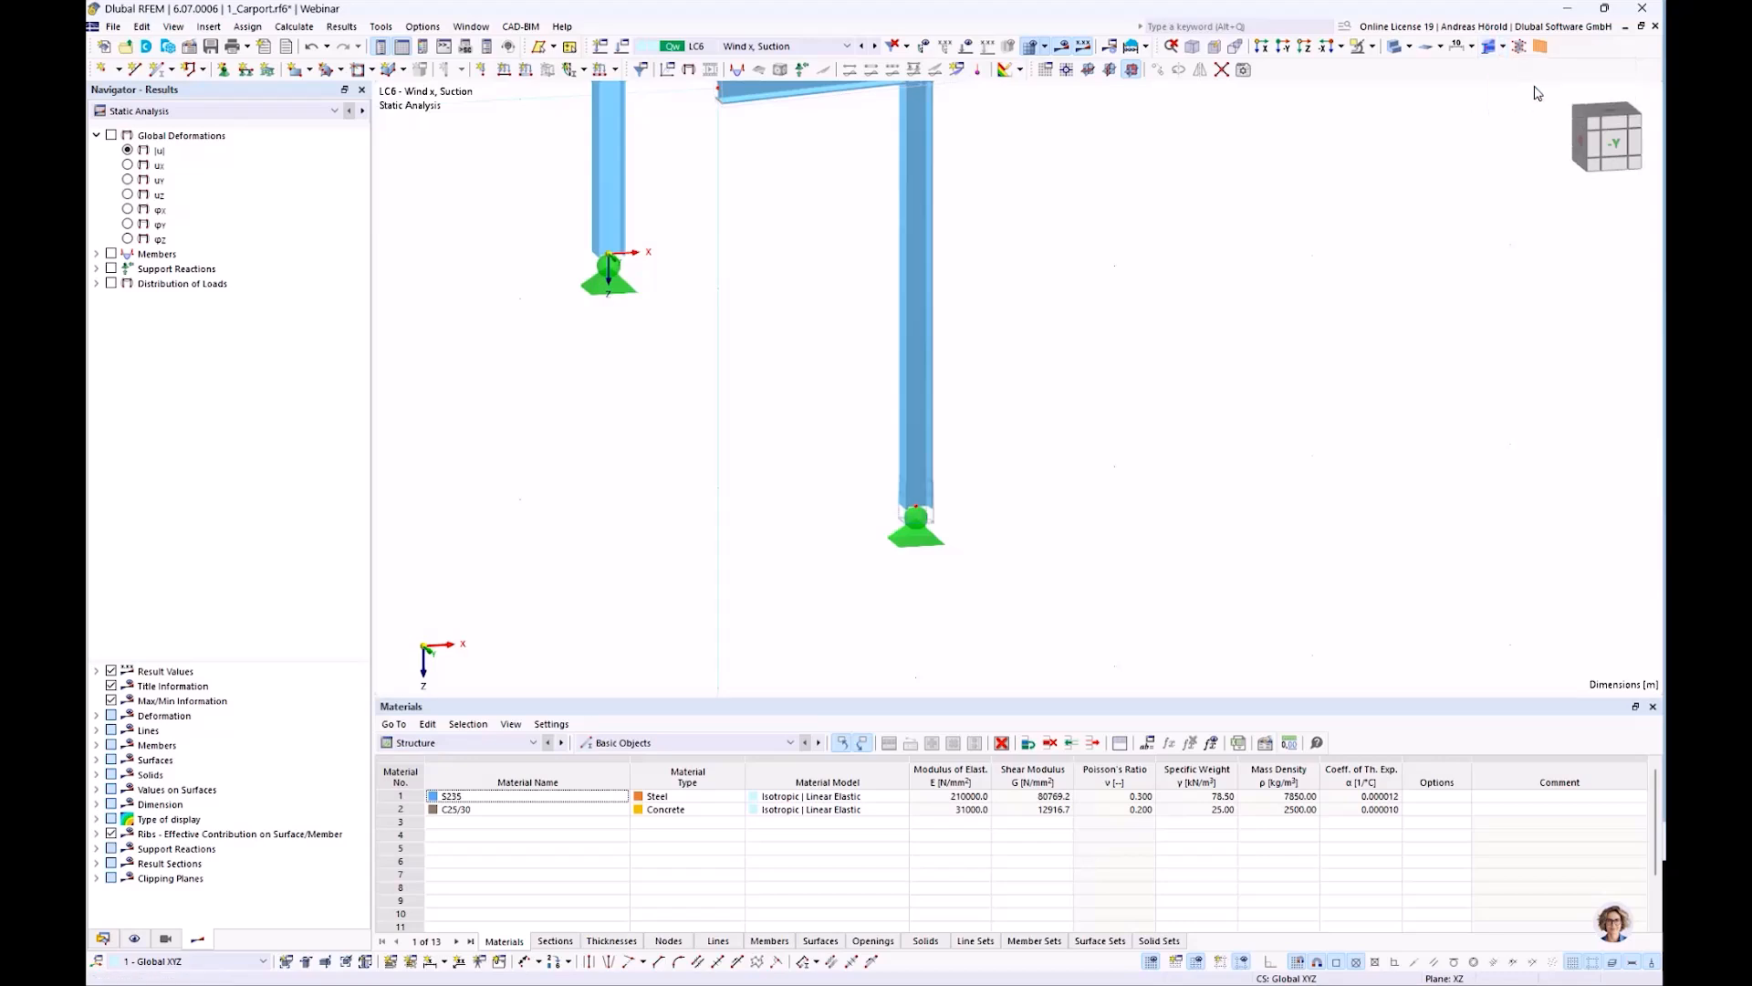
left_click(1503, 48)
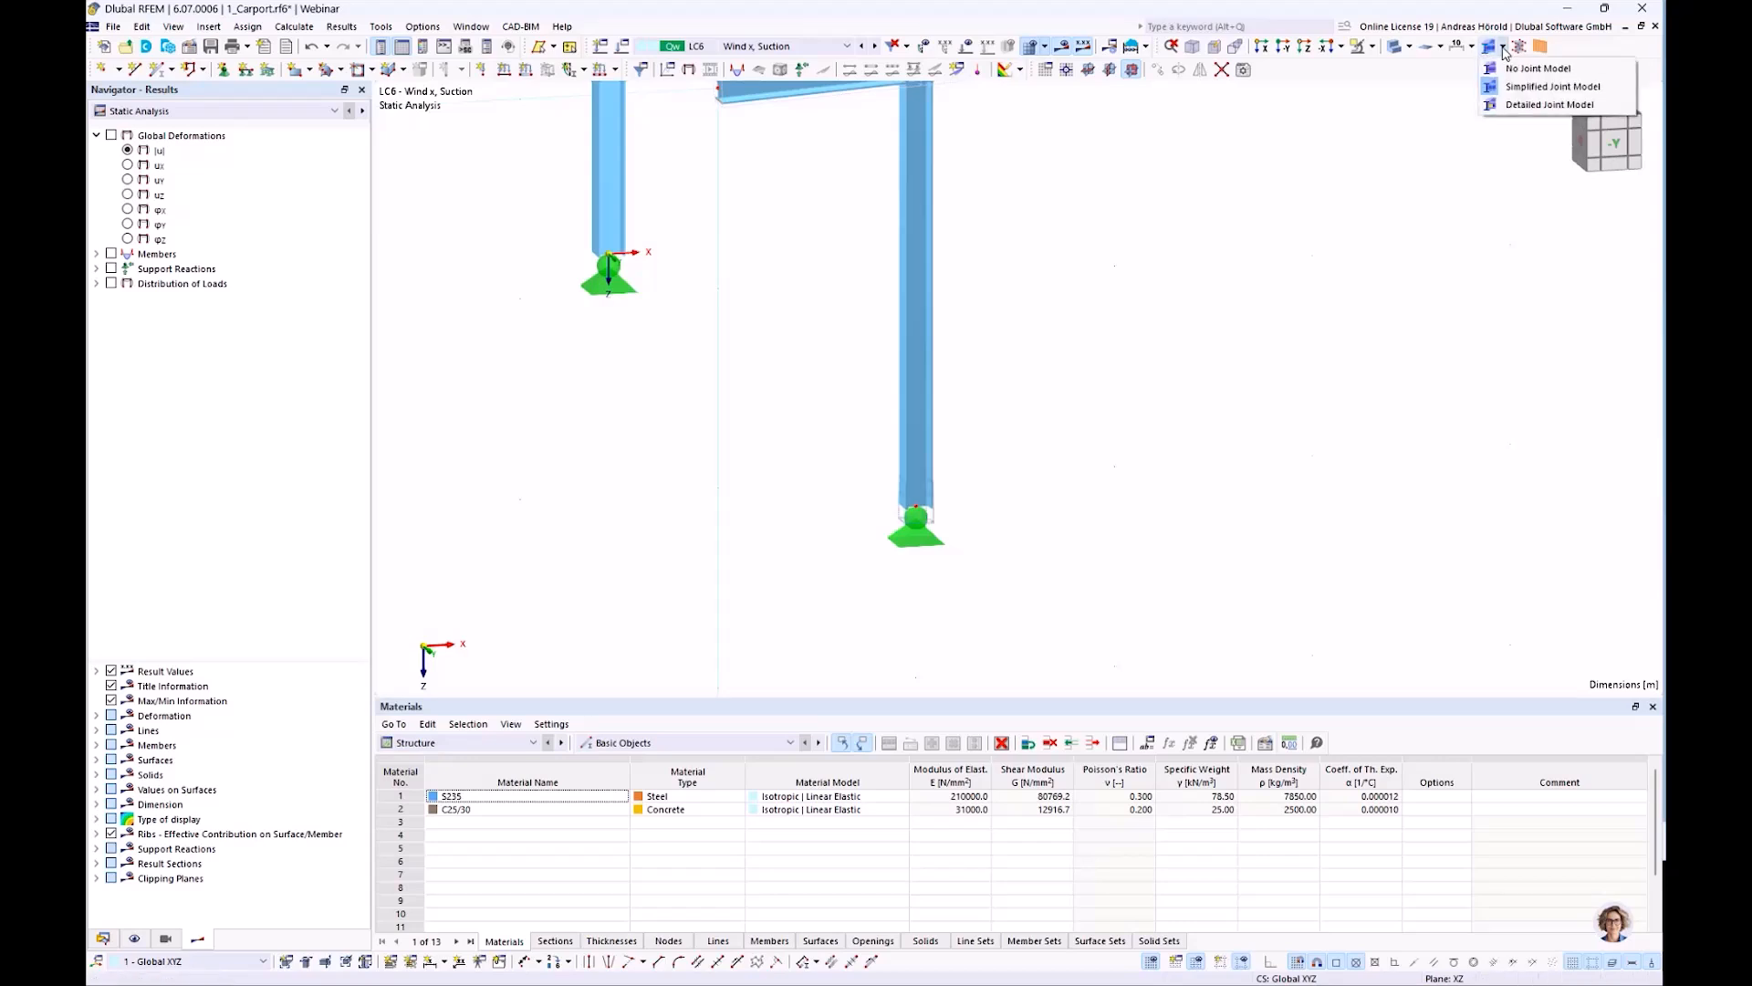
left_click(1524, 105)
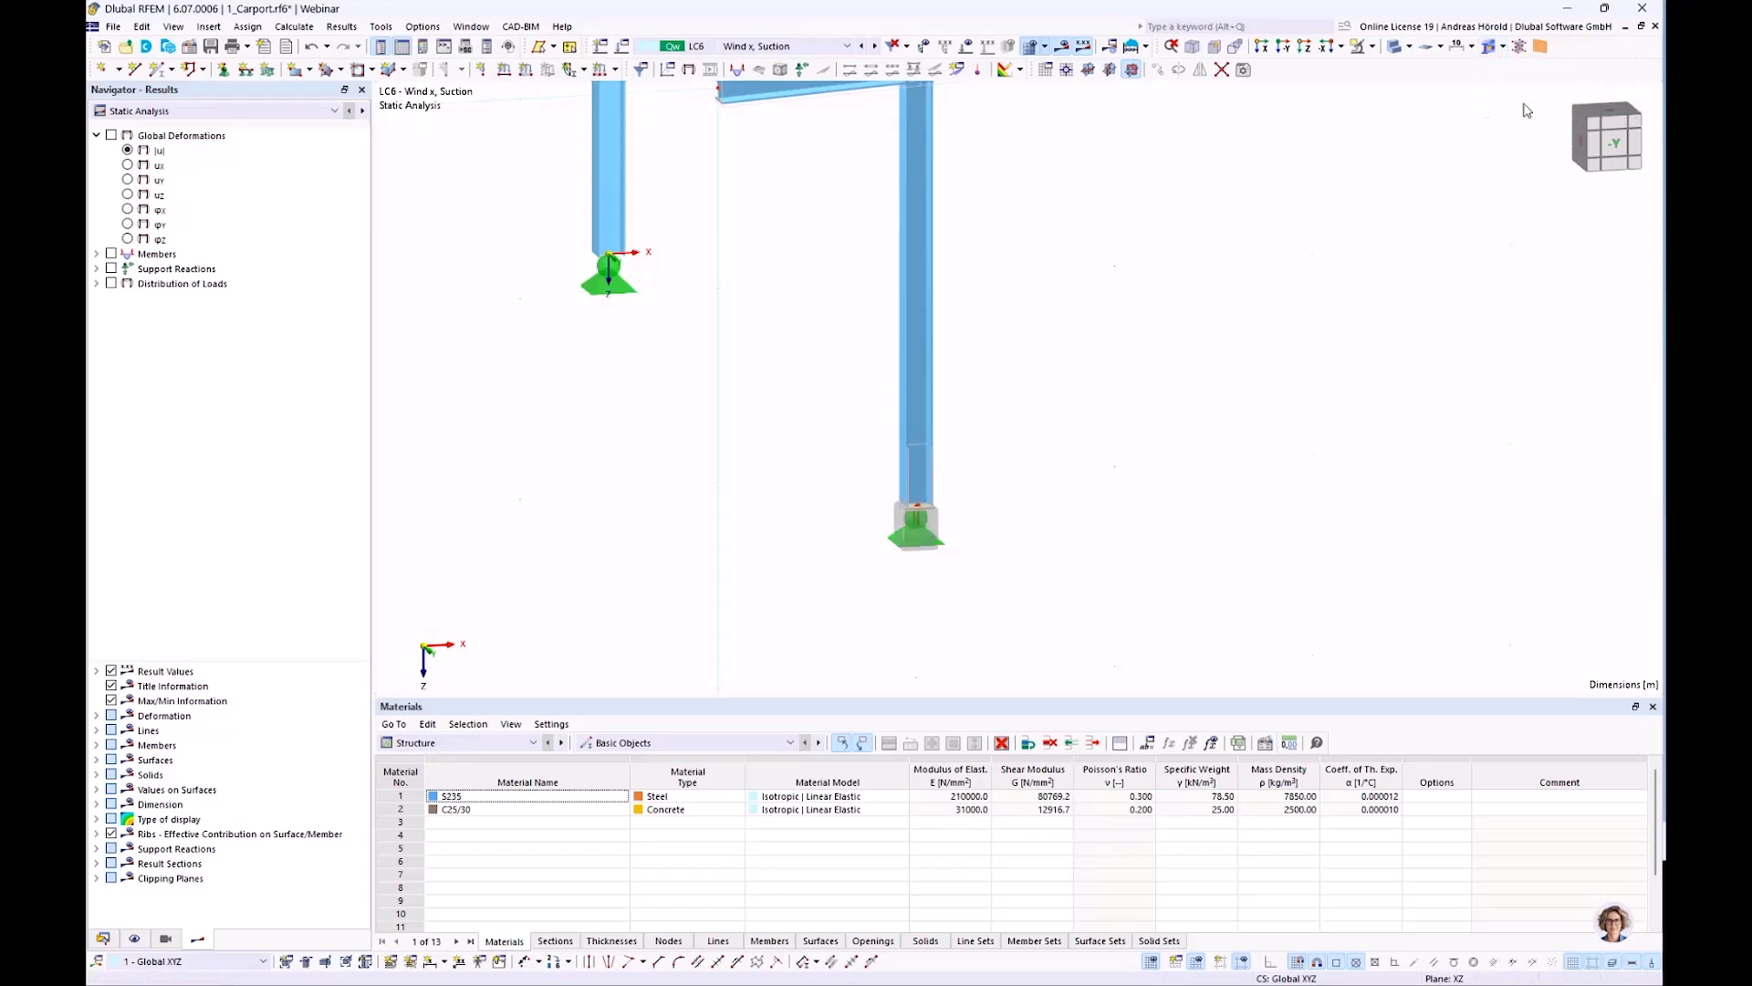
Extend the base plate joint's assignment to the other three column base nodes, giving nodes 1, 3, 7 and 9
scroll(1040, 450, "up", 3)
middle_click_drag(1040, 450, 966, 499)
scroll(1242, 517, "down", 3)
scroll(966, 499, "down", 1)
scroll(969, 505, "down", 1)
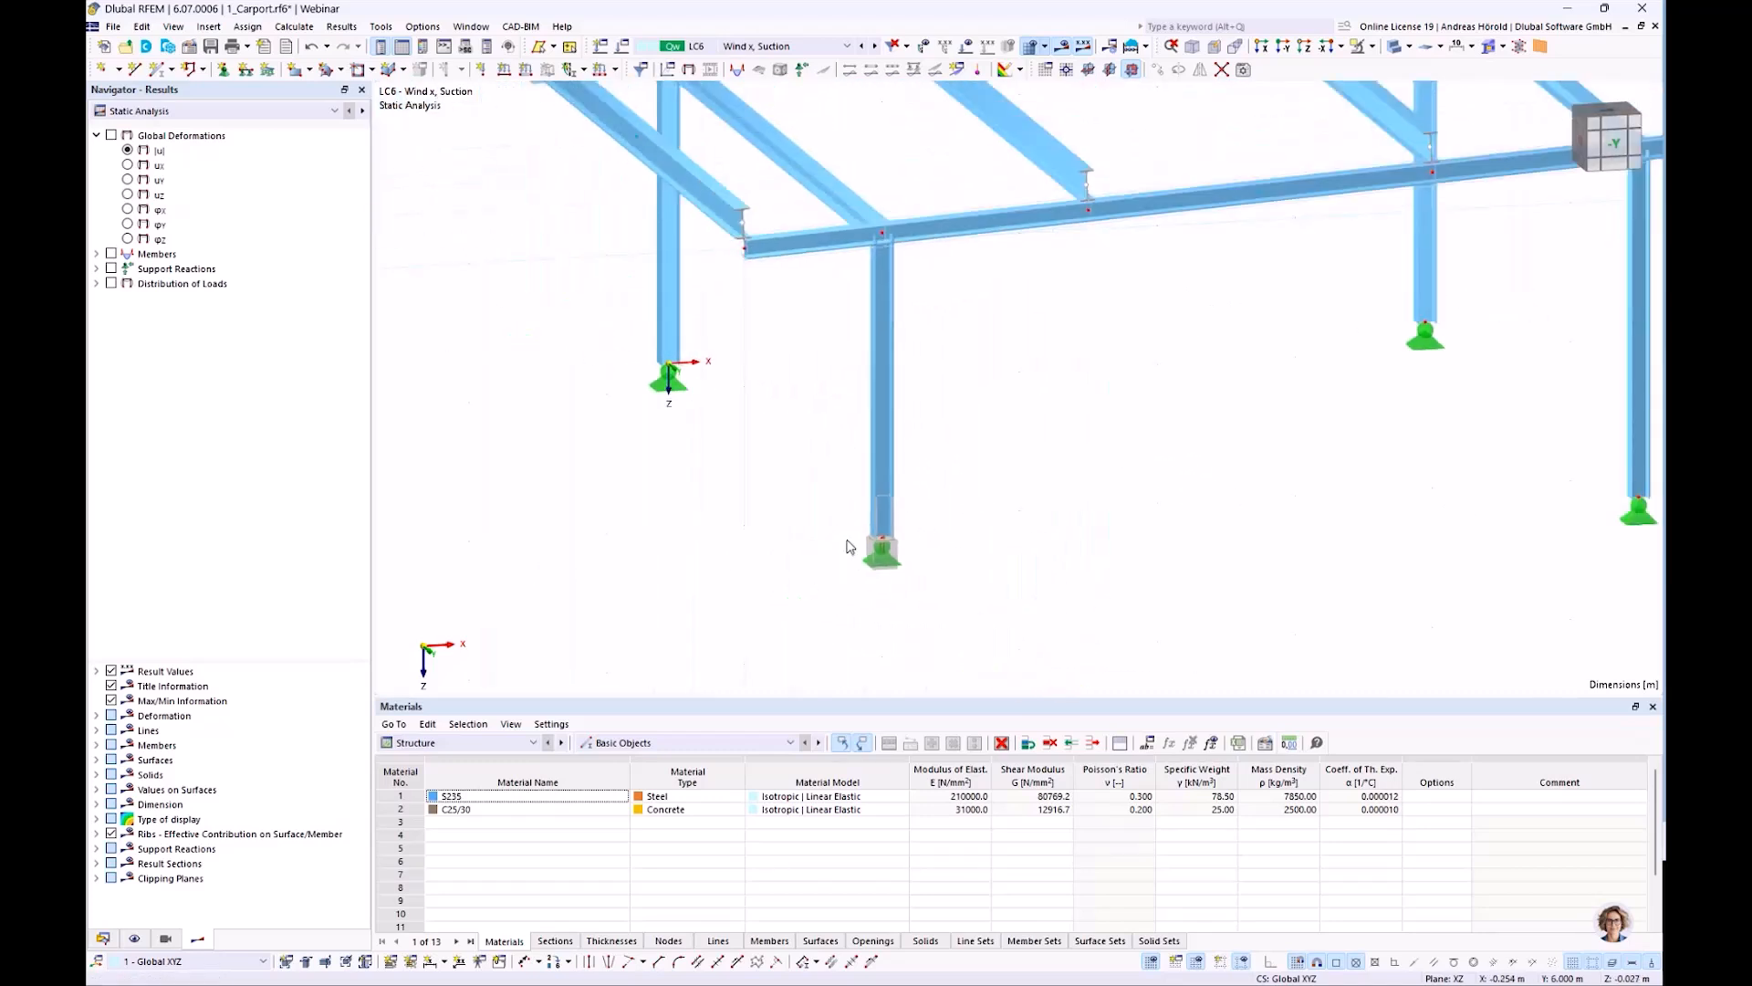
double_click(888, 536)
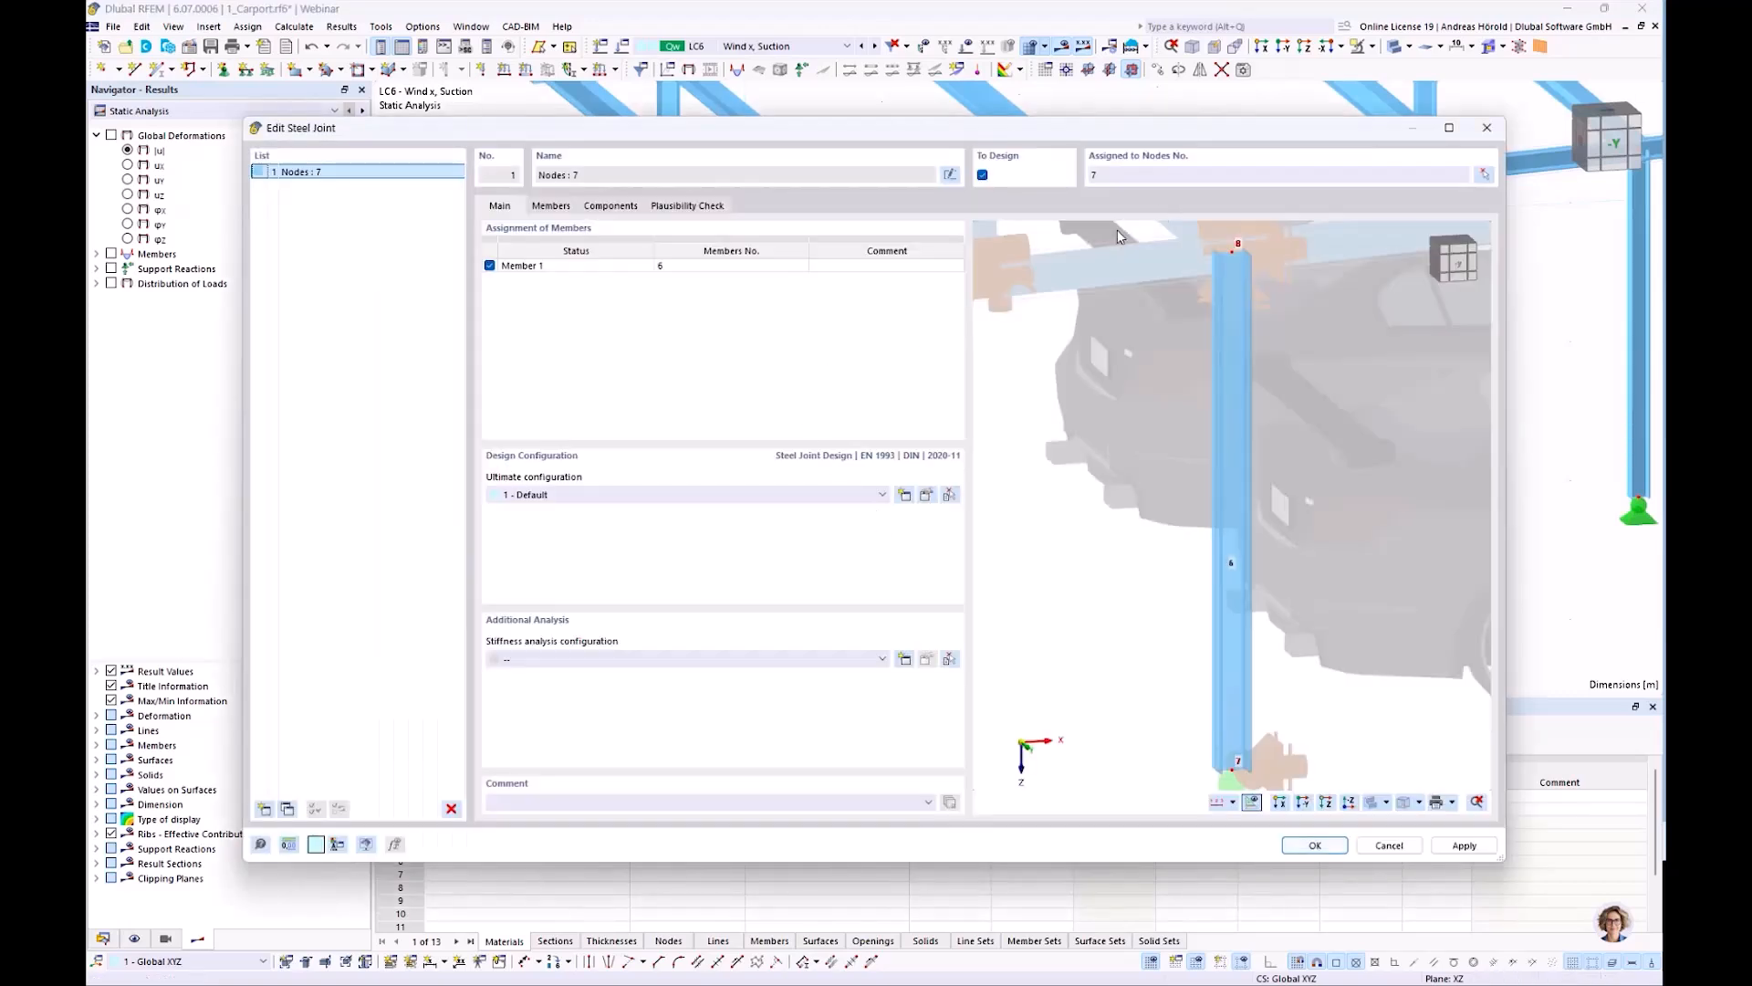
left_click(1482, 177)
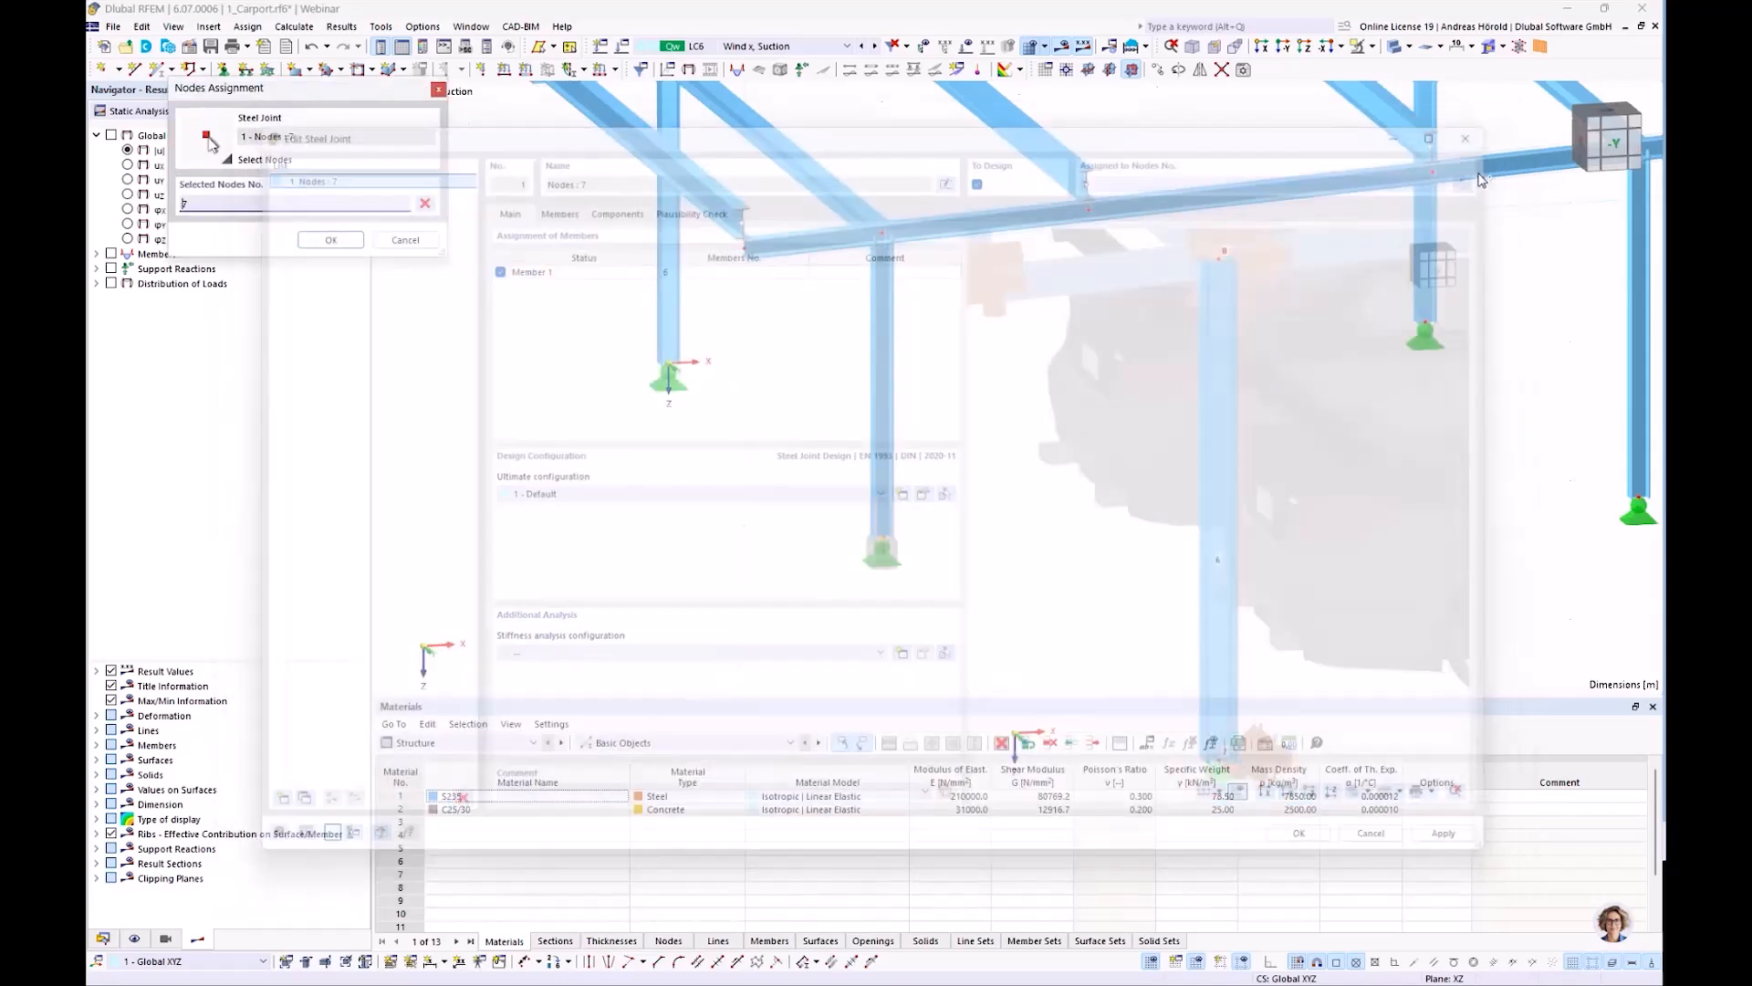
left_click(669, 361)
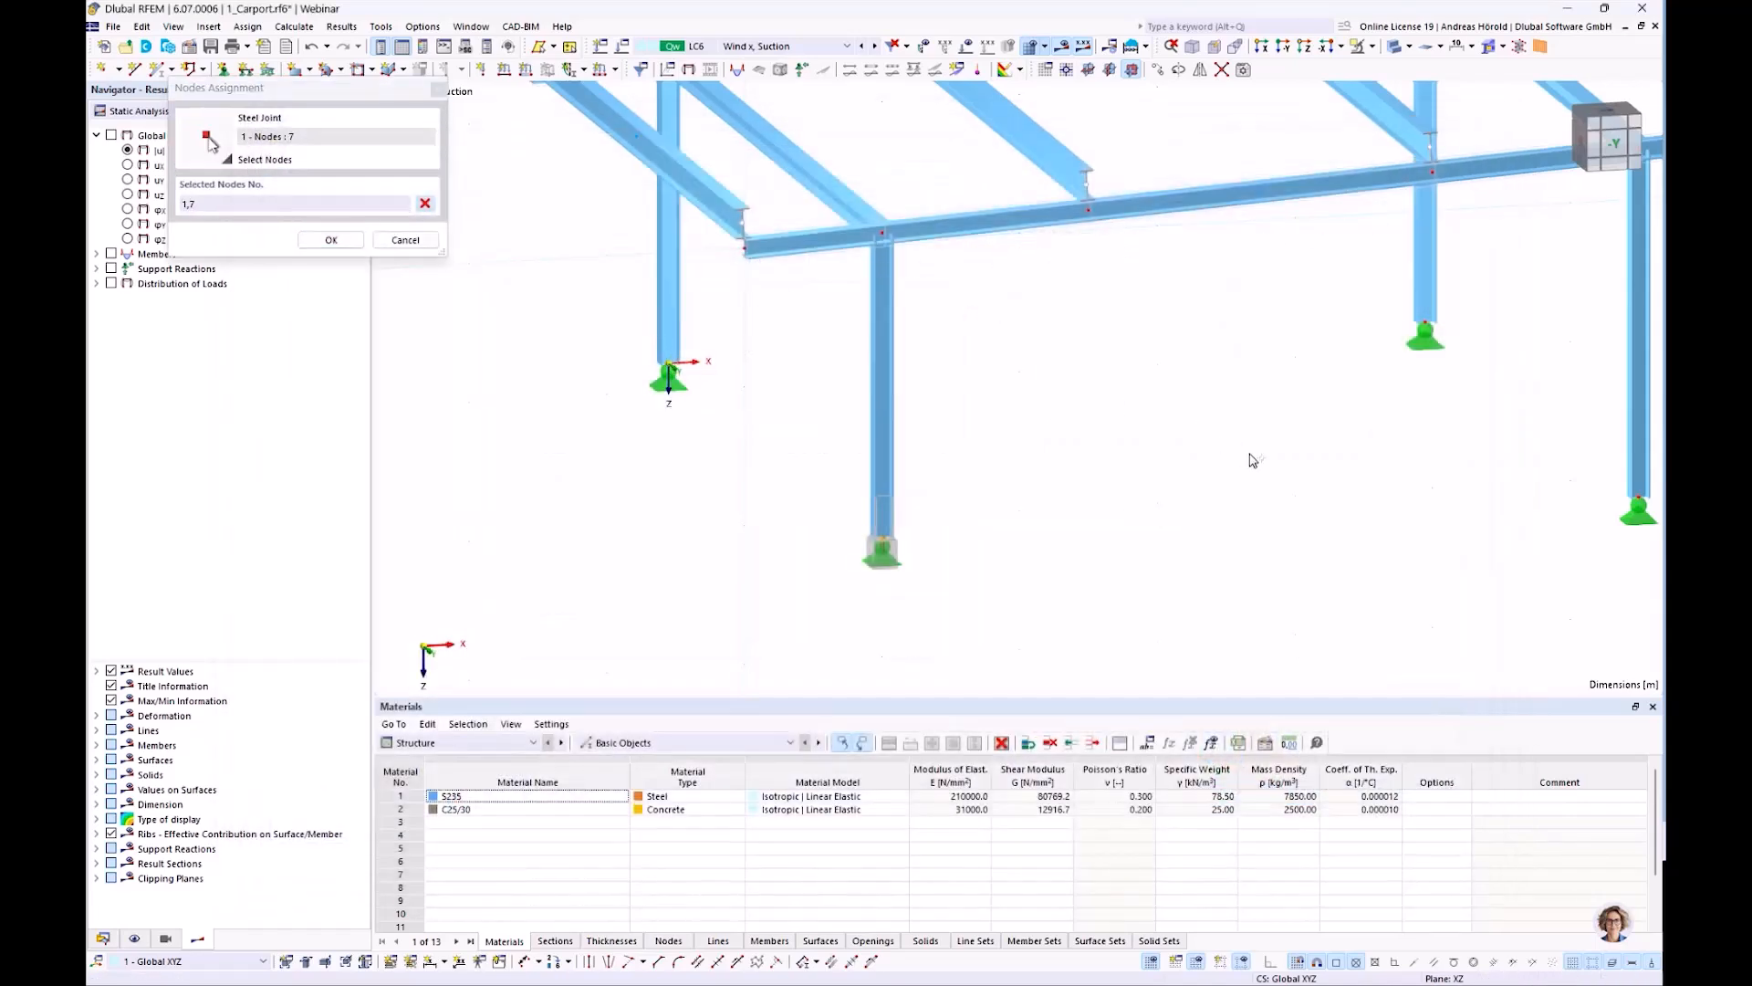
scroll(1204, 450, "down", 3)
scroll(1223, 511, "up", 4)
left_click_drag(1234, 573, 1663, 225)
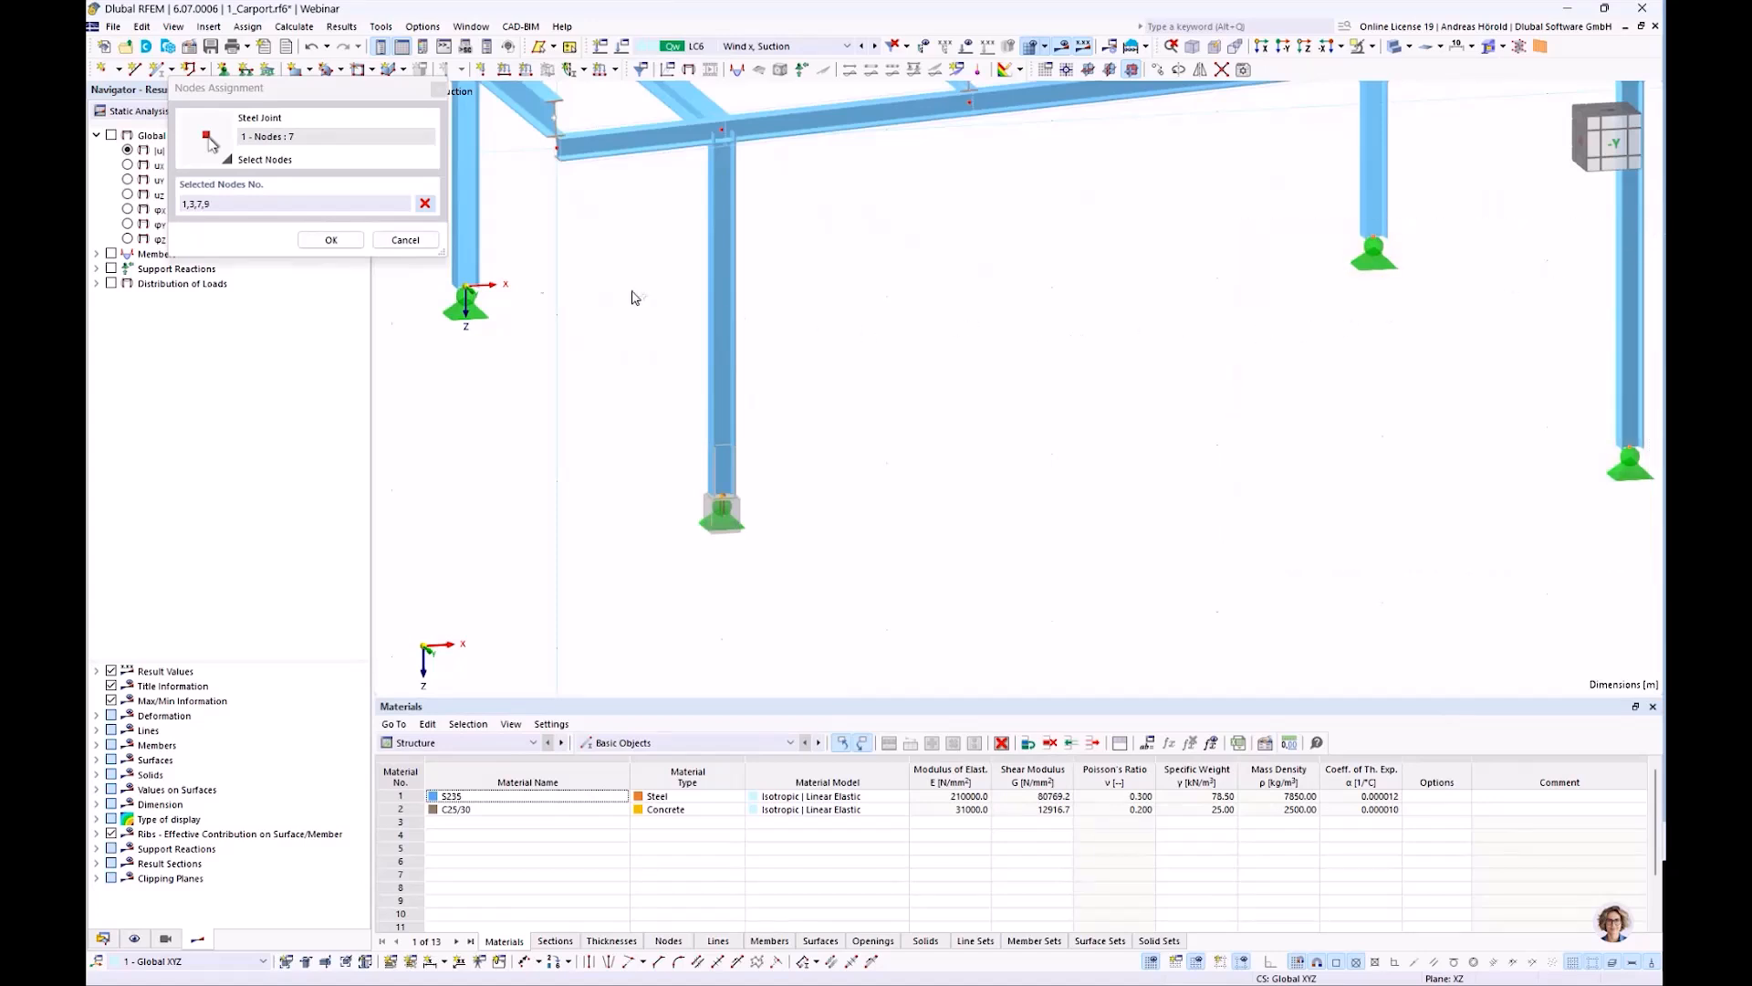
left_click(331, 241)
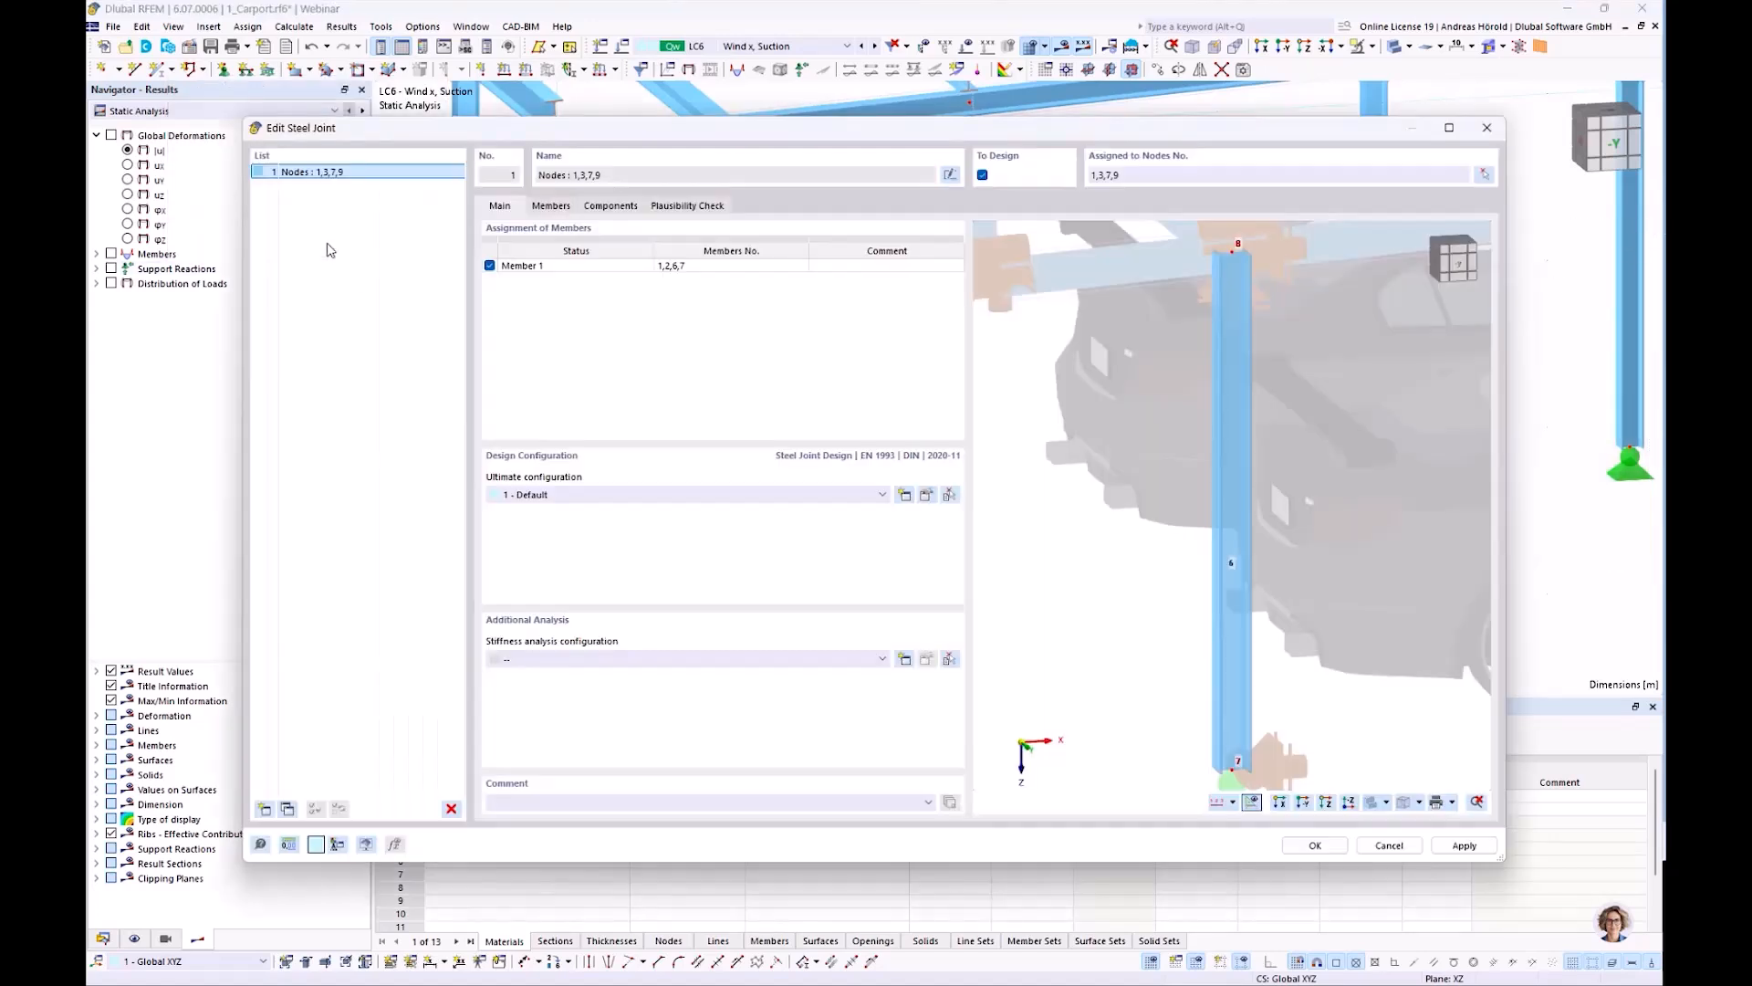
left_click(1315, 846)
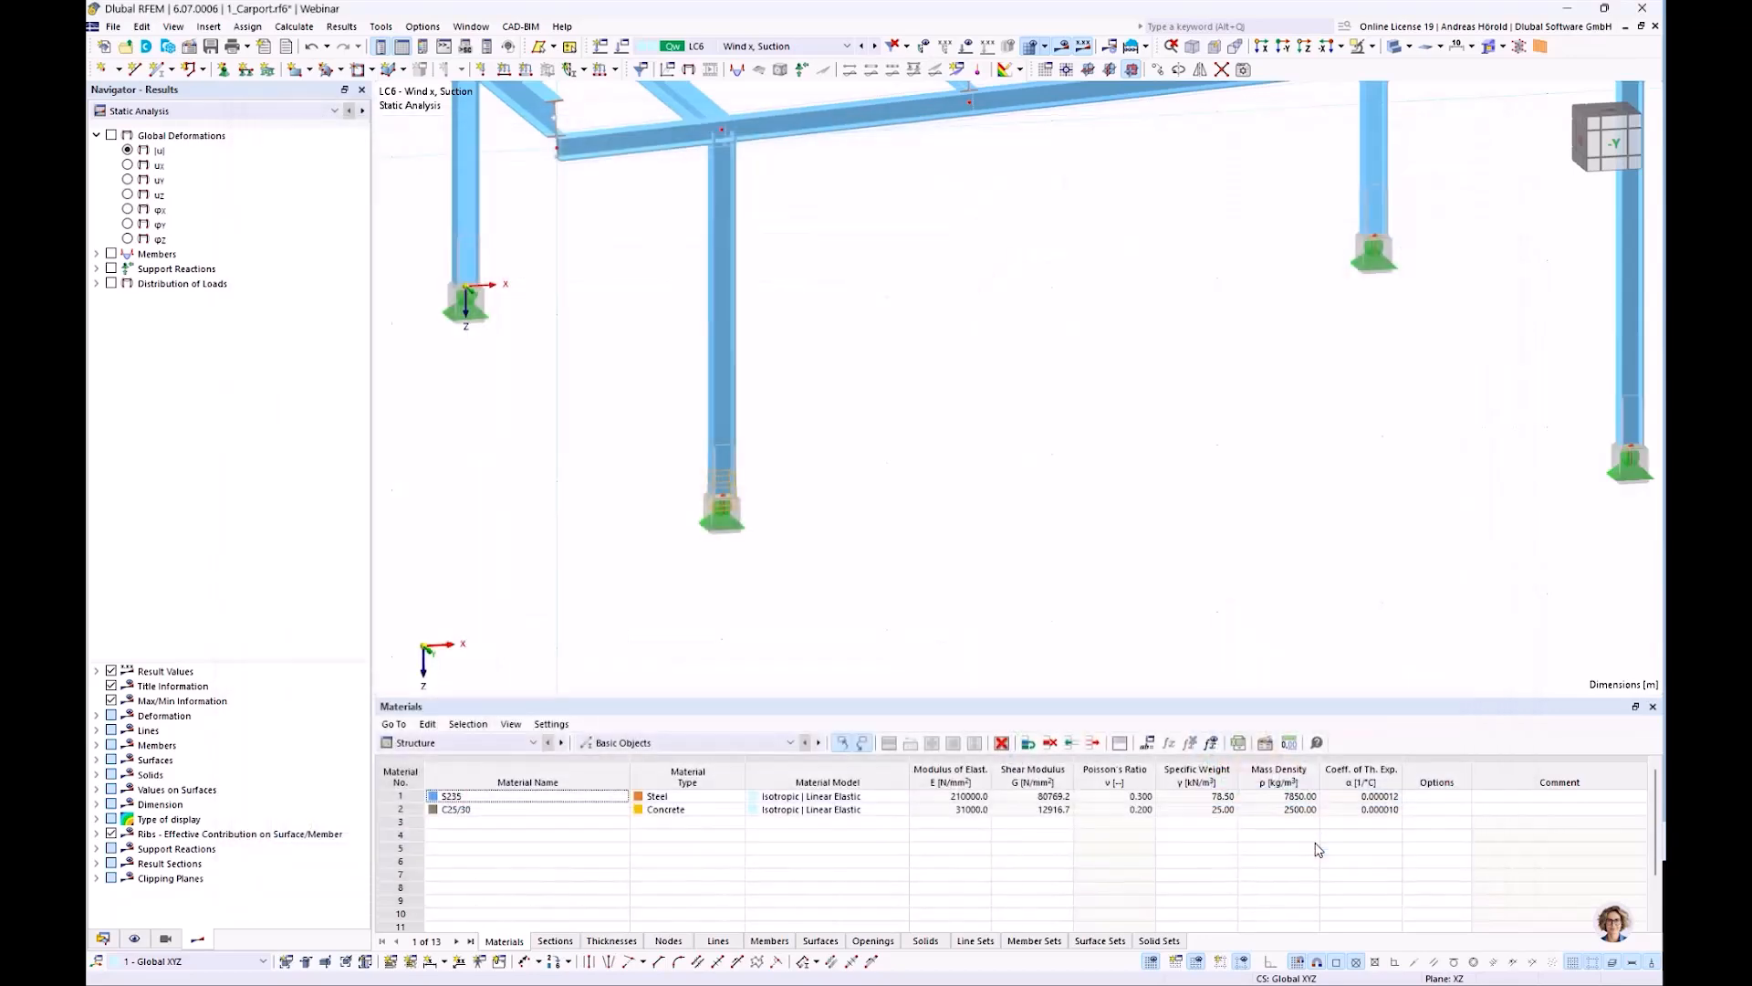
Examine the carport's column bases and the front column-top node where the column and beams meet
middle_click_drag(1355, 394, 1180, 531)
middle_click_drag(1047, 536, 1089, 476)
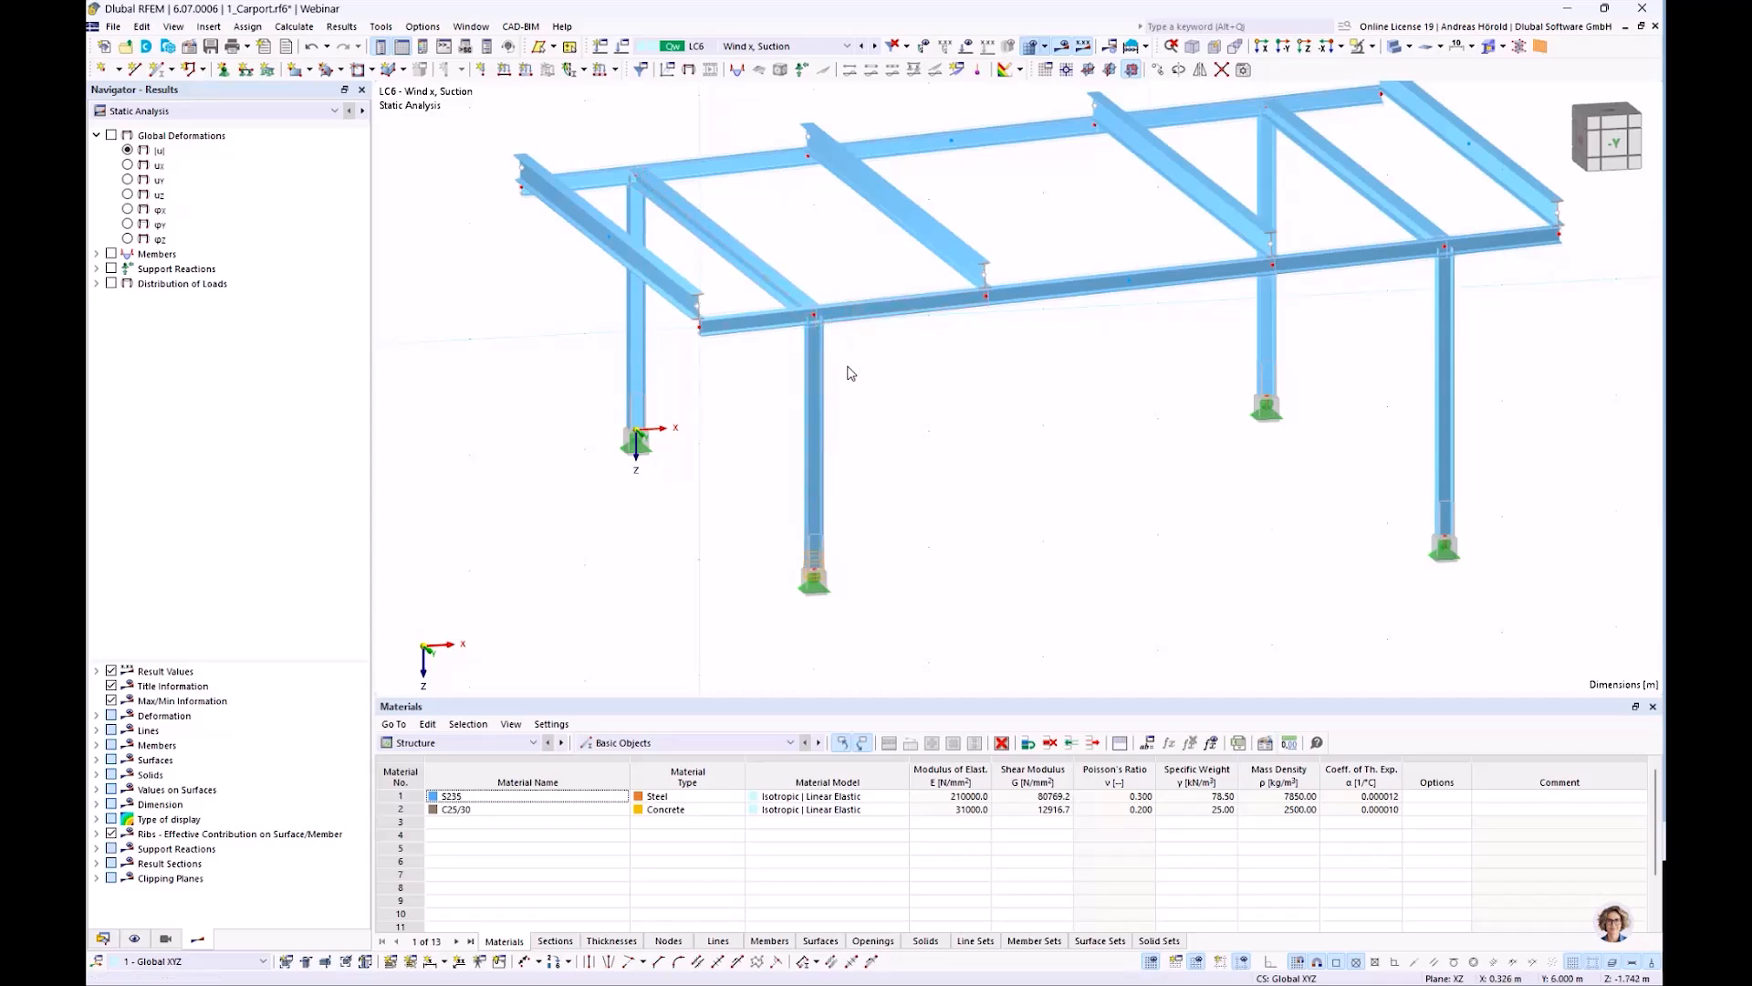
mouse_move(833, 344)
middle_mouse_down("ctrl")
mouse_move(1080, 320)
mouse_move(1098, 286)
mouse_move(896, 416)
mouse_move(854, 365)
middle_mouse_up("ctrl")
scroll(1058, 463, "down", 2)
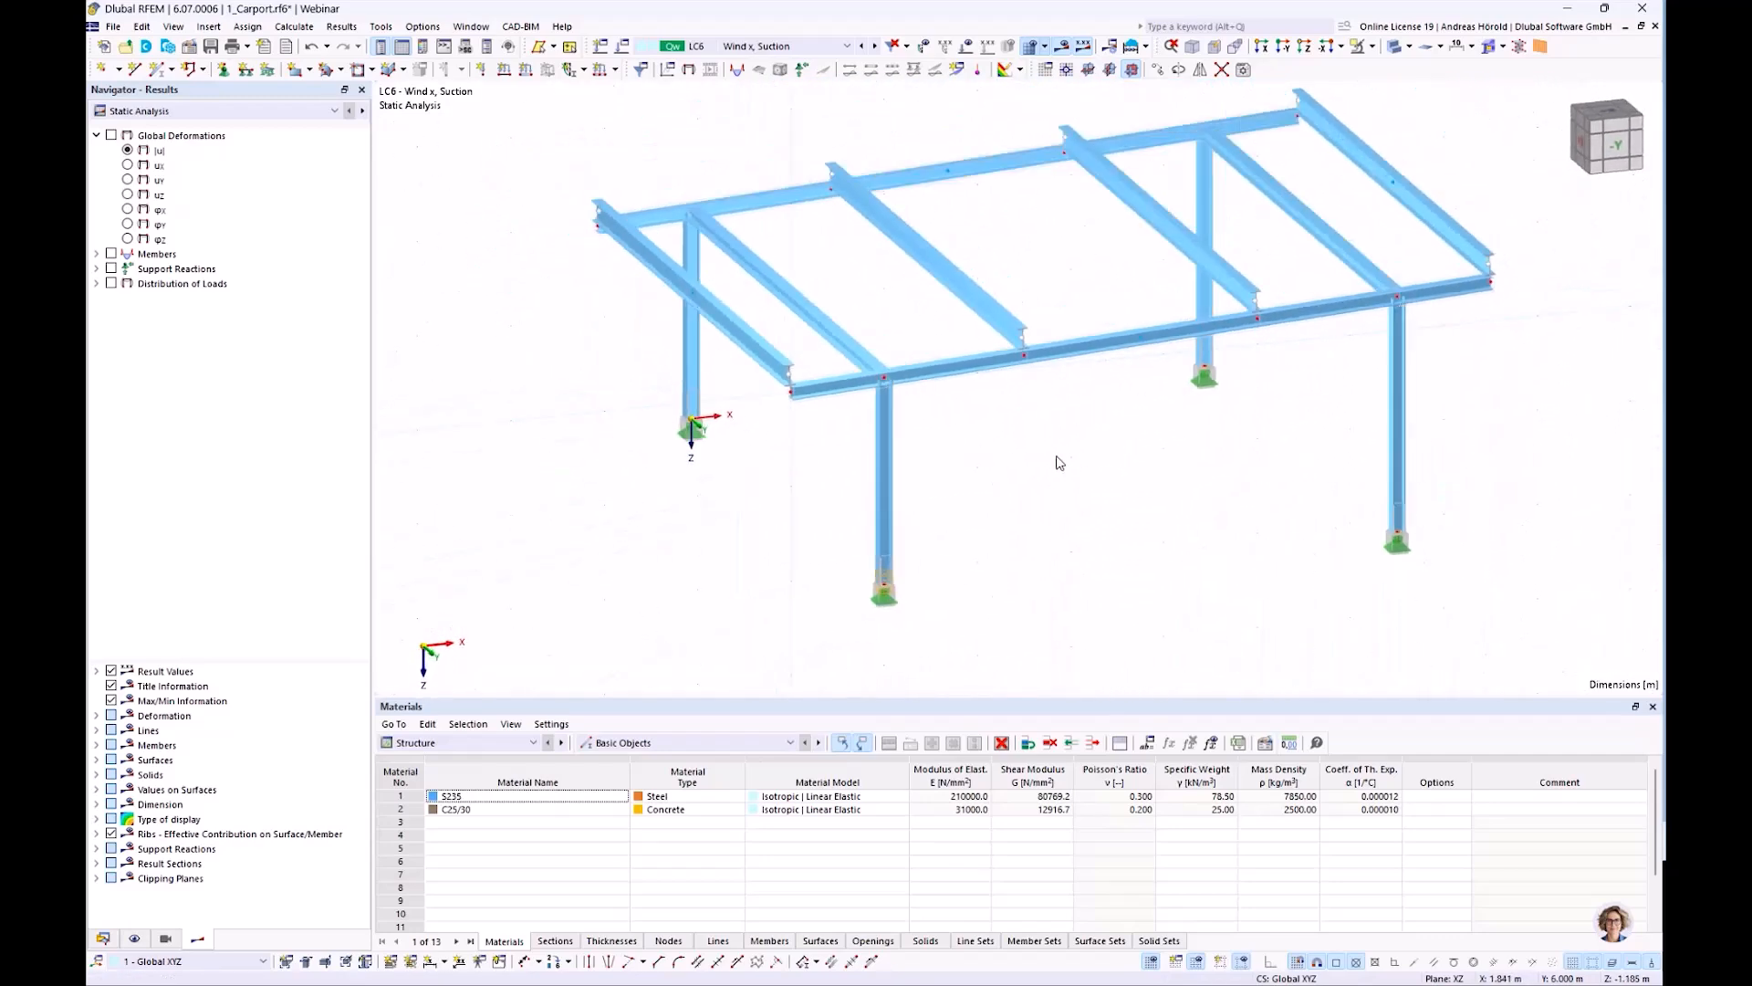
mouse_move(1004, 460)
middle_mouse_down("ctrl")
mouse_move(950, 501)
mouse_move(962, 481)
mouse_move(993, 487)
middle_mouse_up("ctrl")
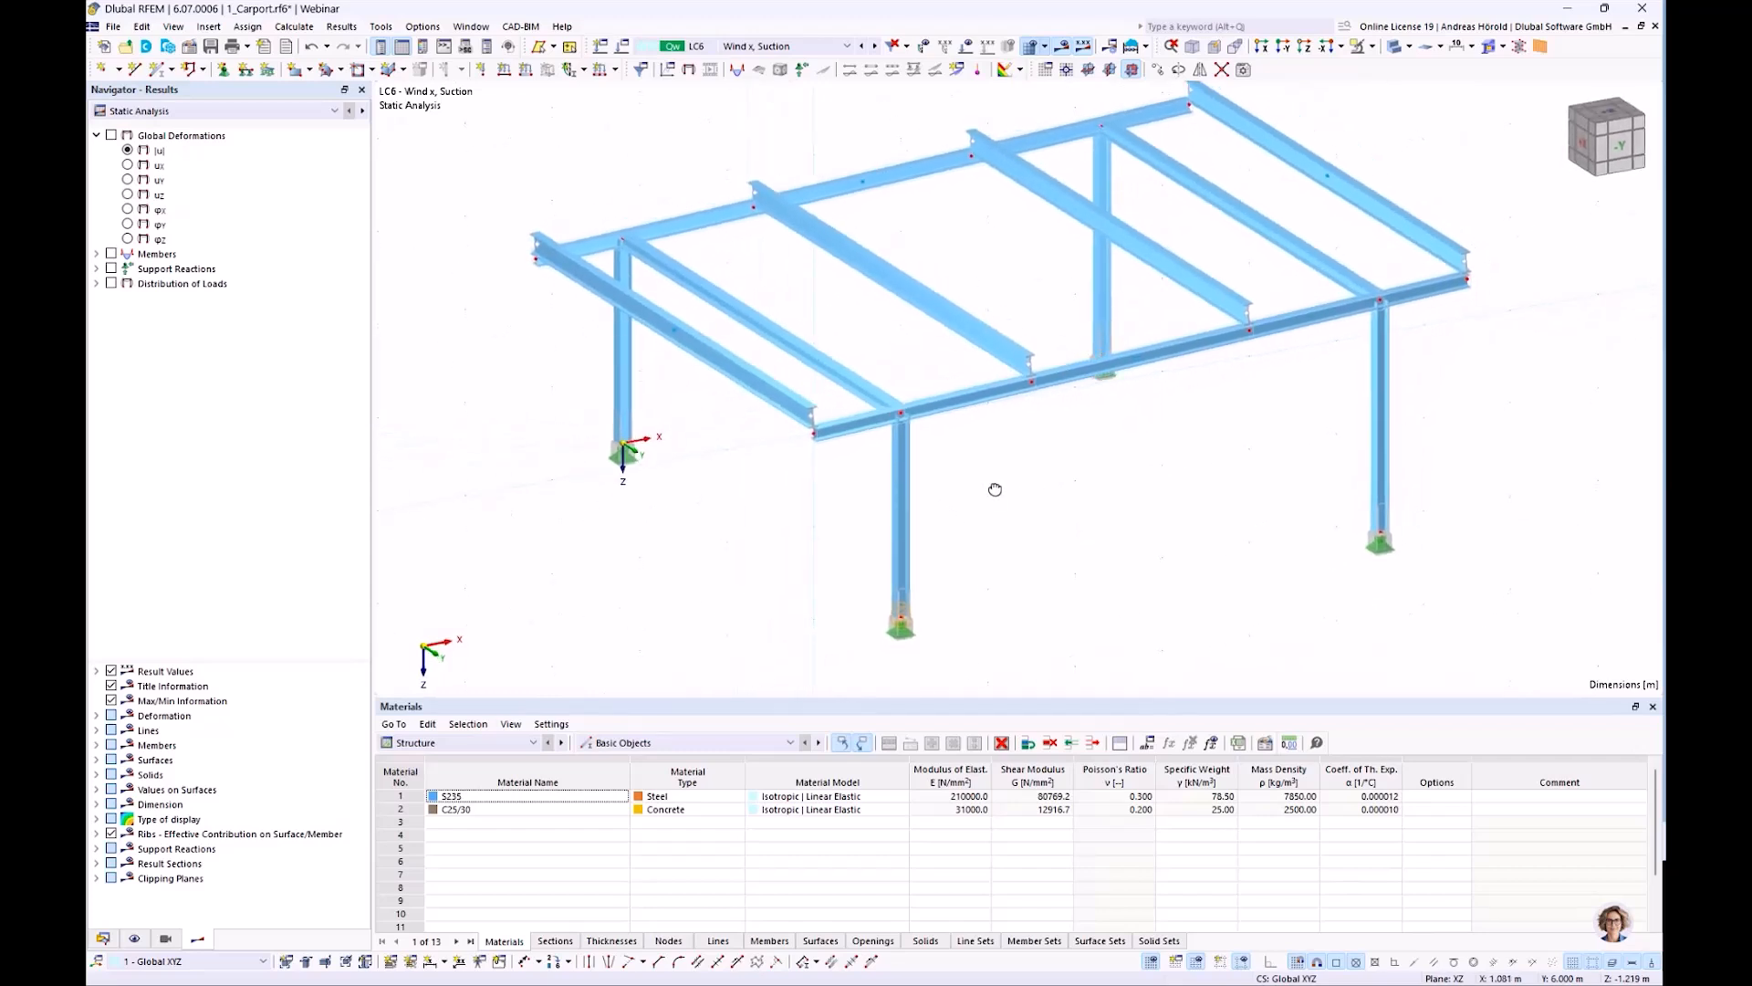
scroll(940, 442, "up", 3)
scroll(941, 441, "up", 1)
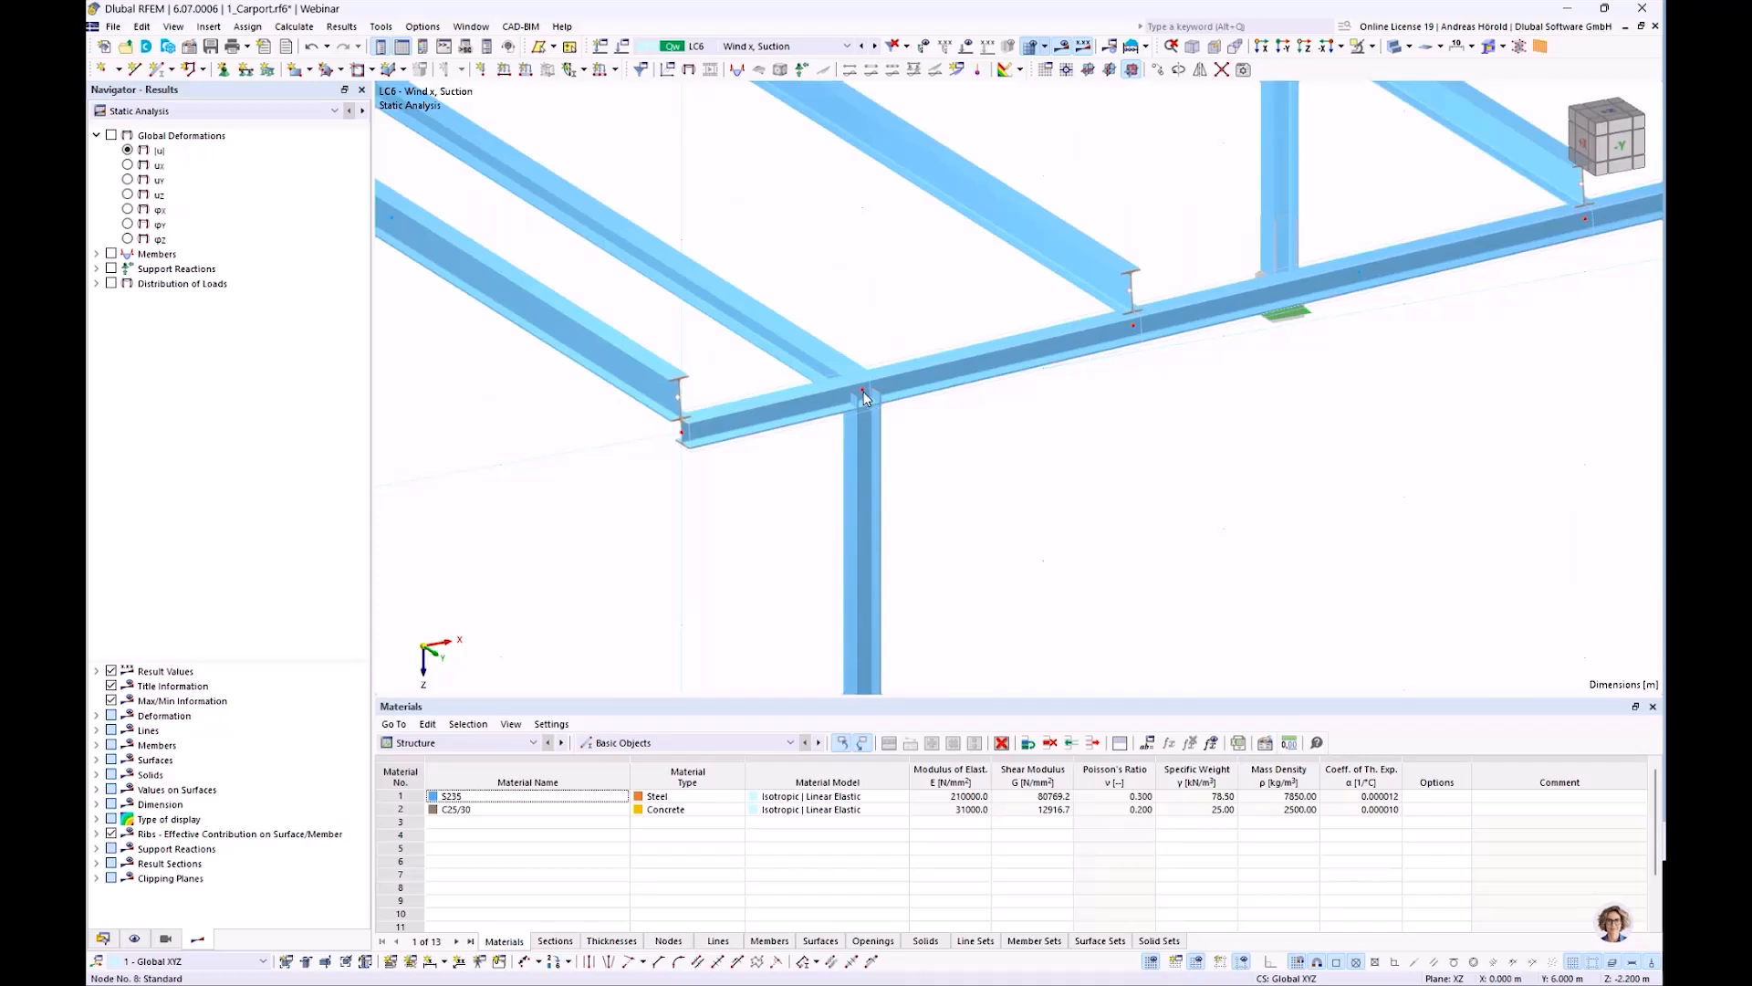
mouse_move(865, 398)
Create a second steel joint and assign it to node 8 at the top of the front column
left_click(103, 939)
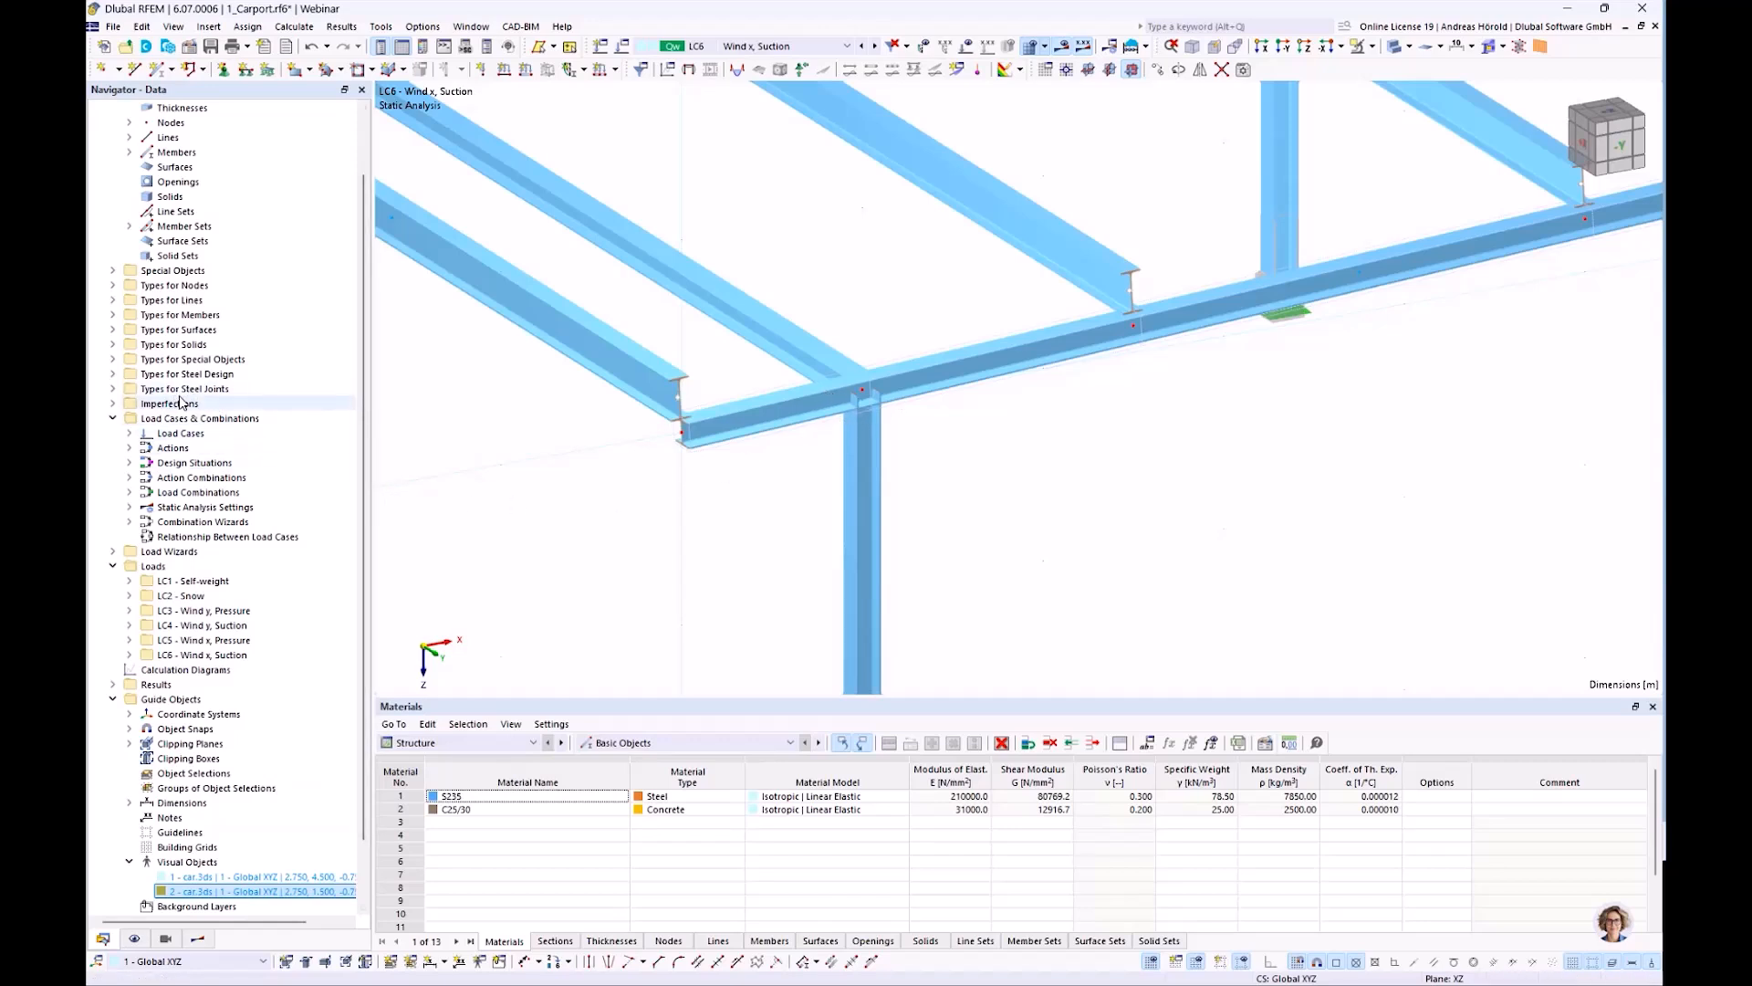
left_click(113, 391)
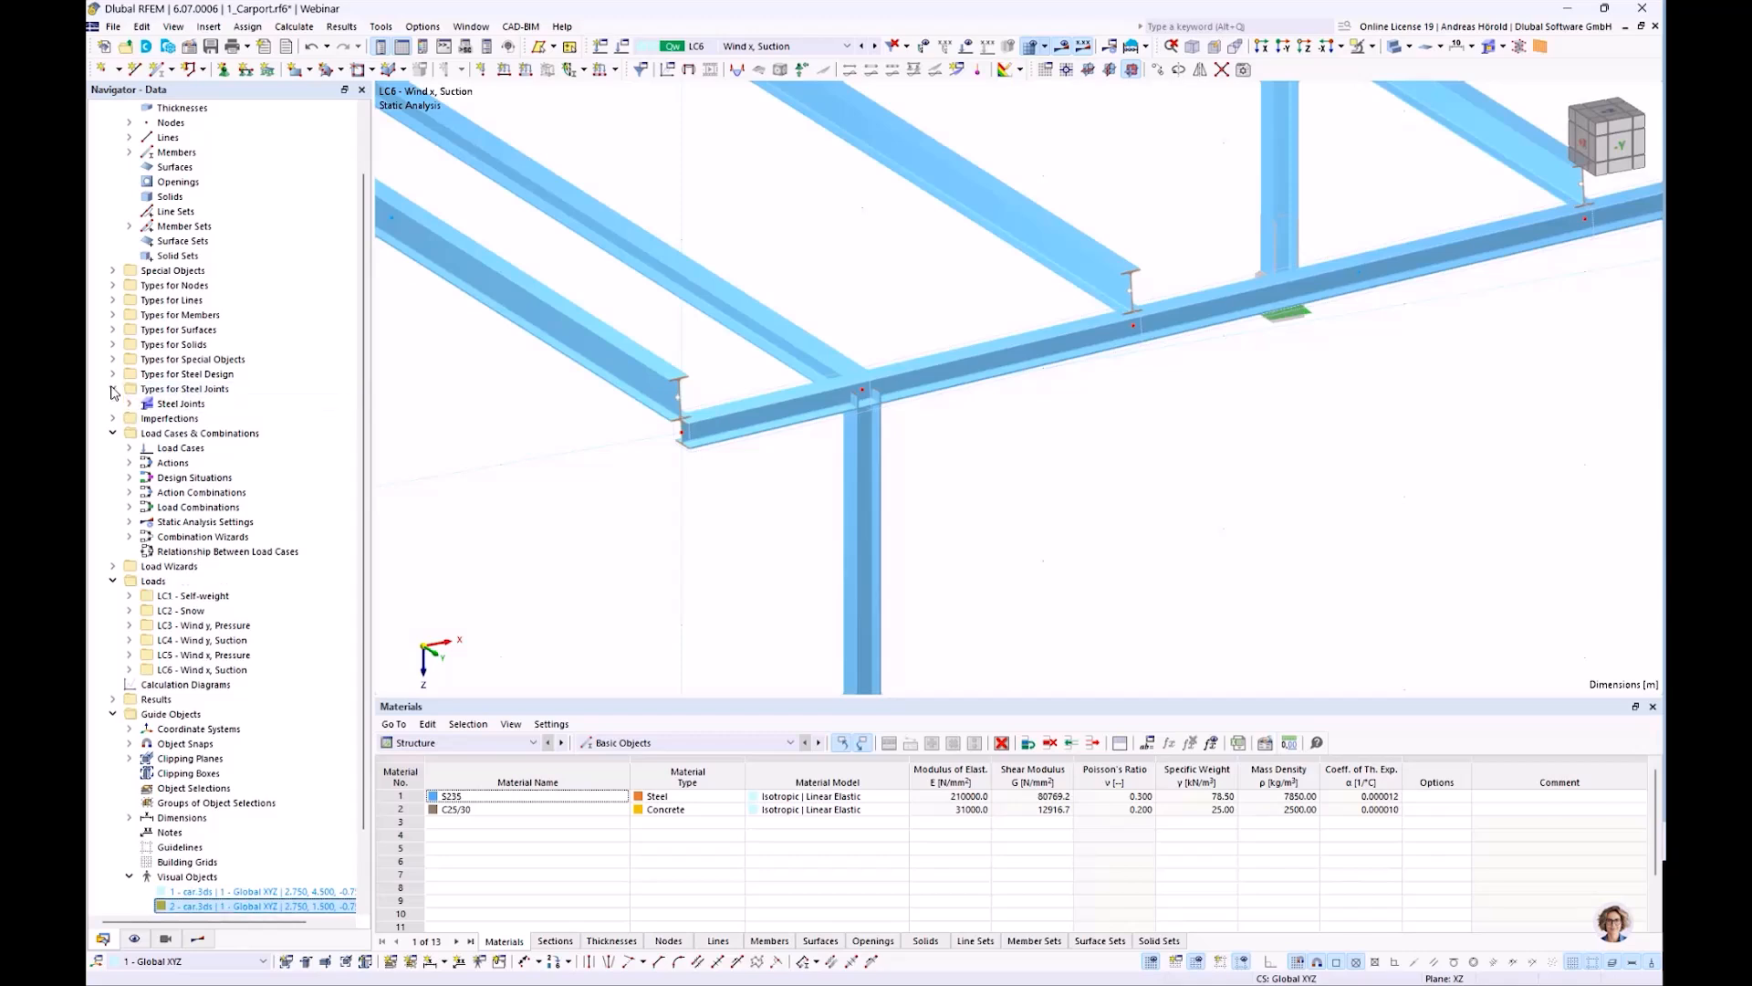
left_click(129, 403)
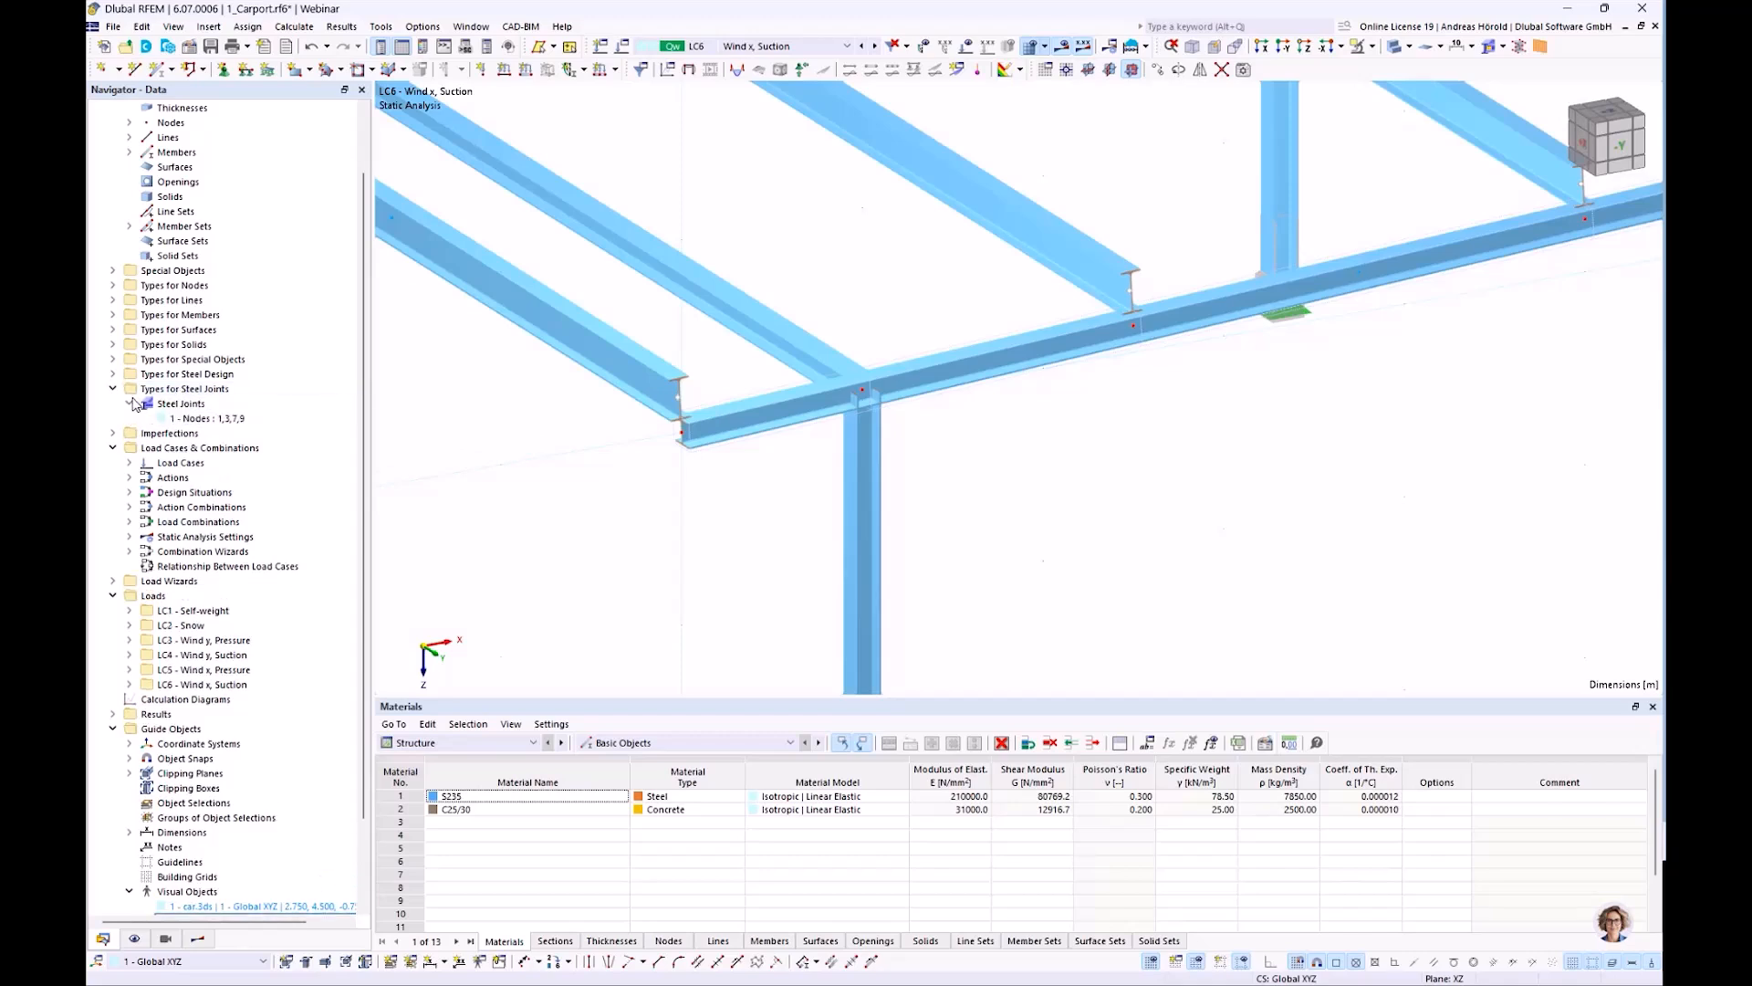
right_click(196, 406)
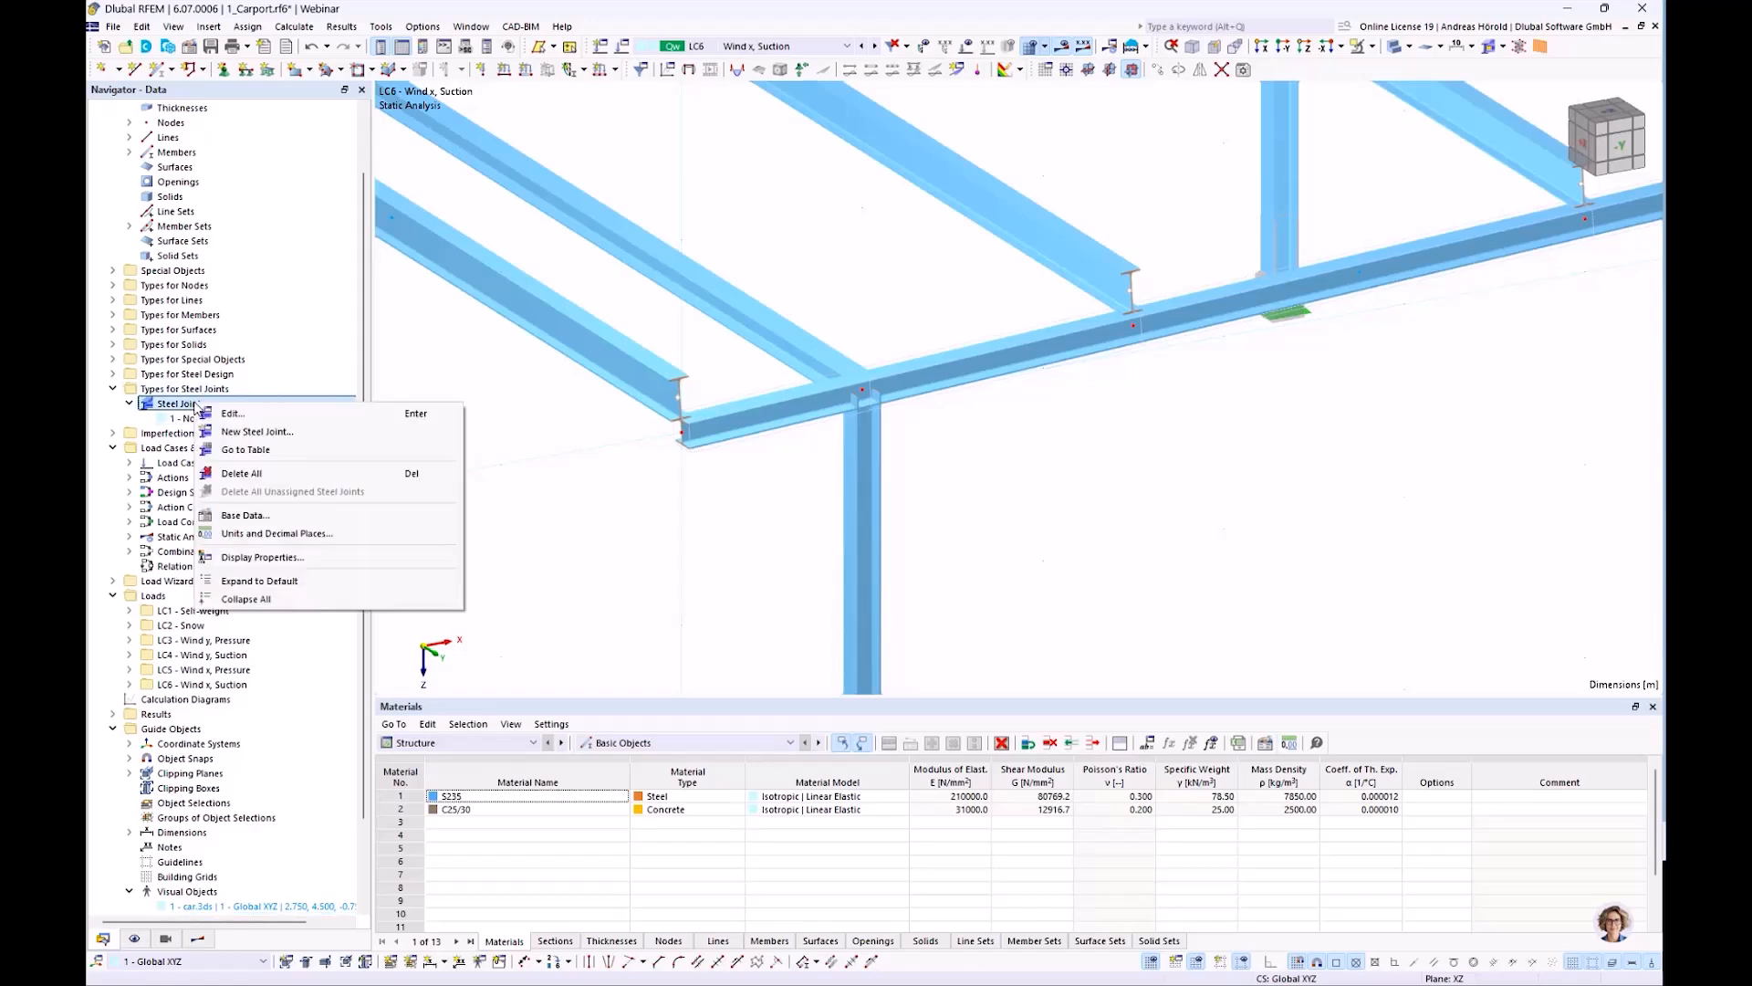
left_click(288, 432)
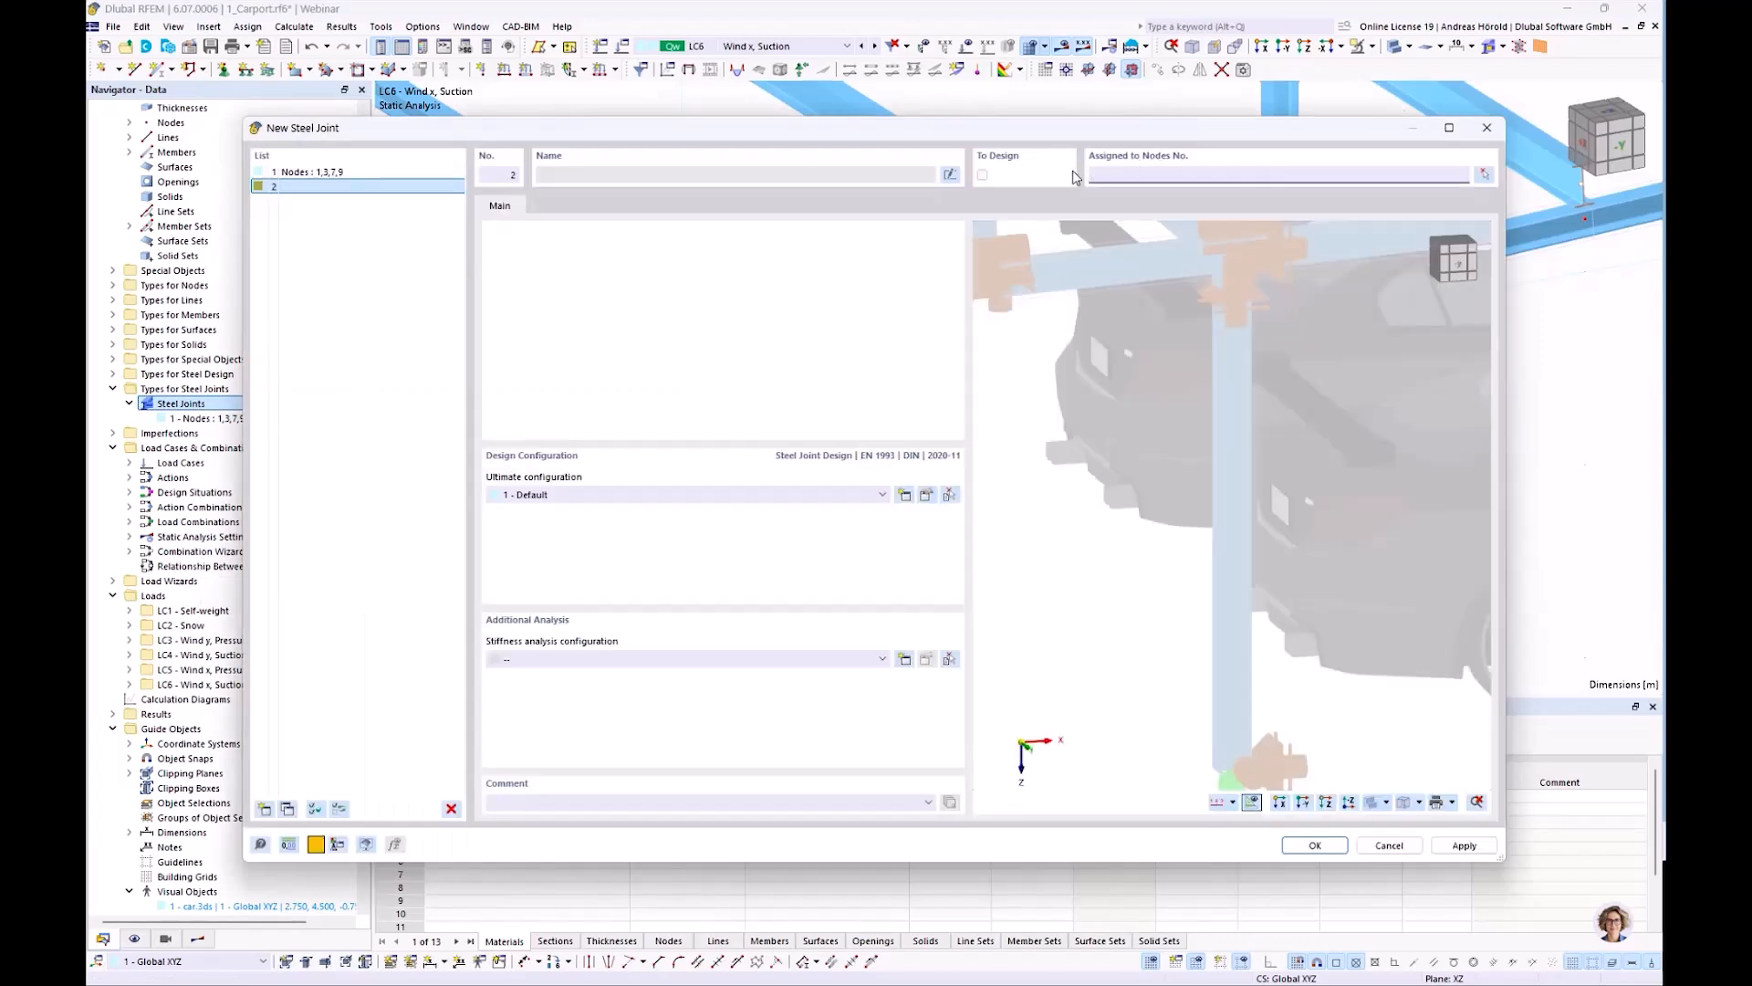
left_click(1484, 180)
left_click(861, 389)
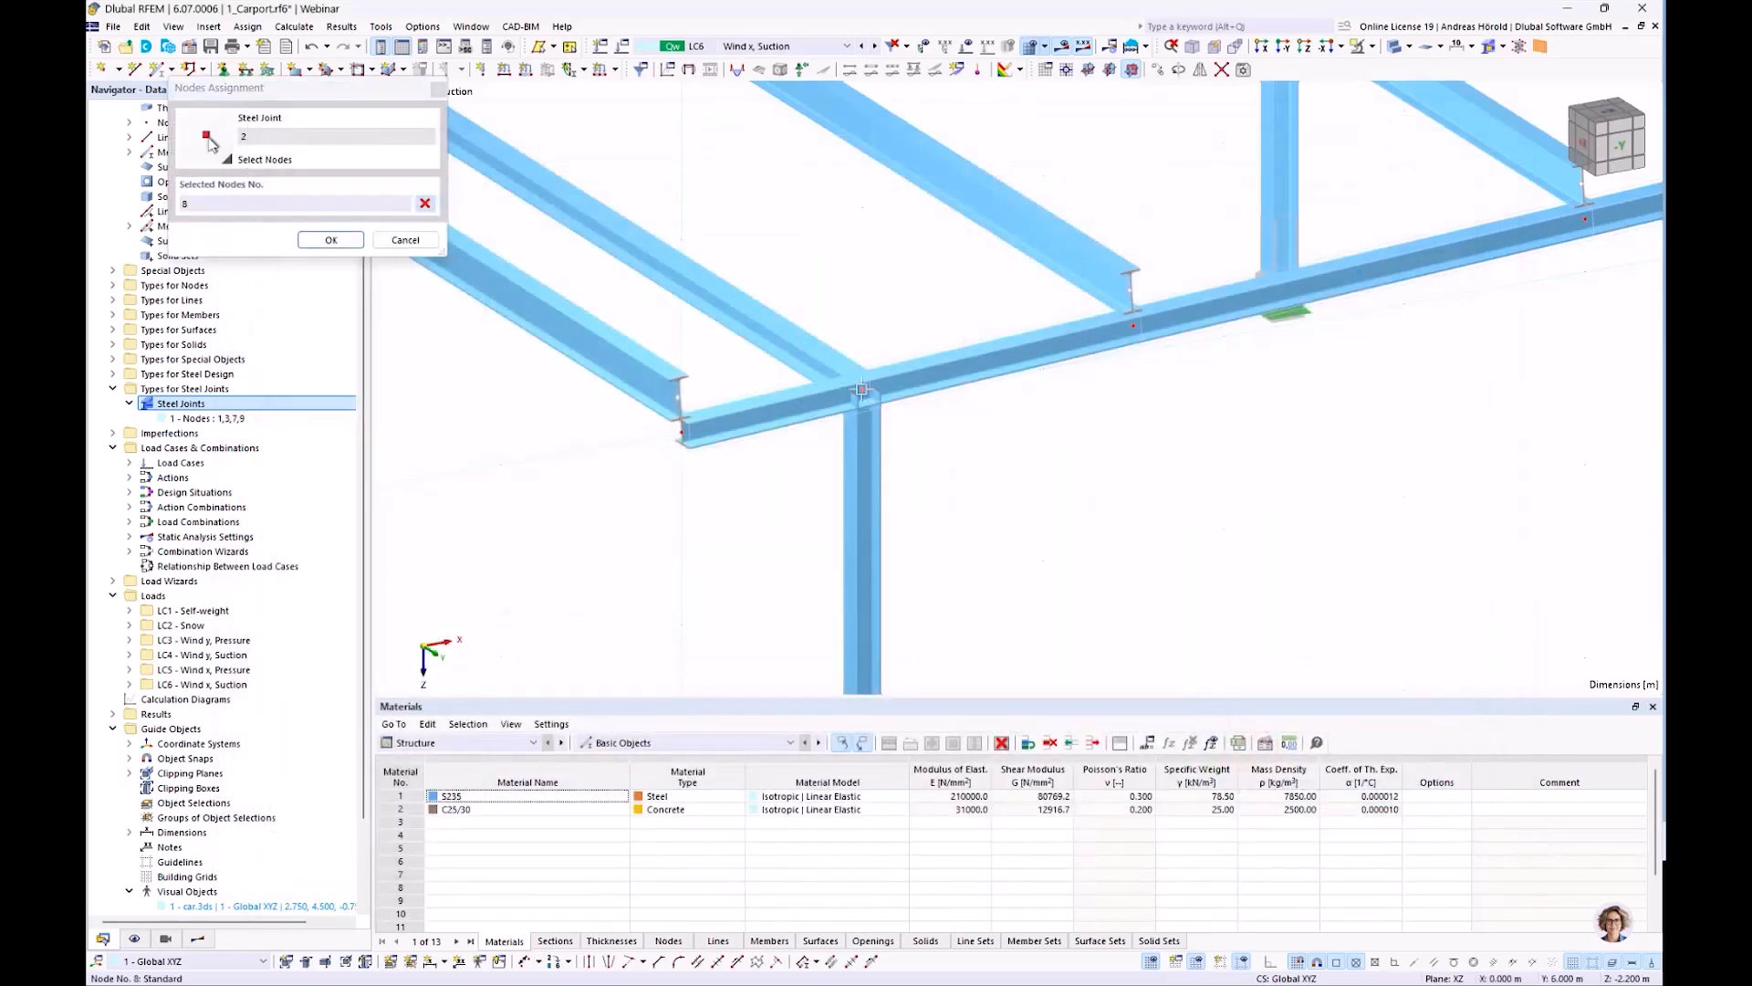
left_click(331, 239)
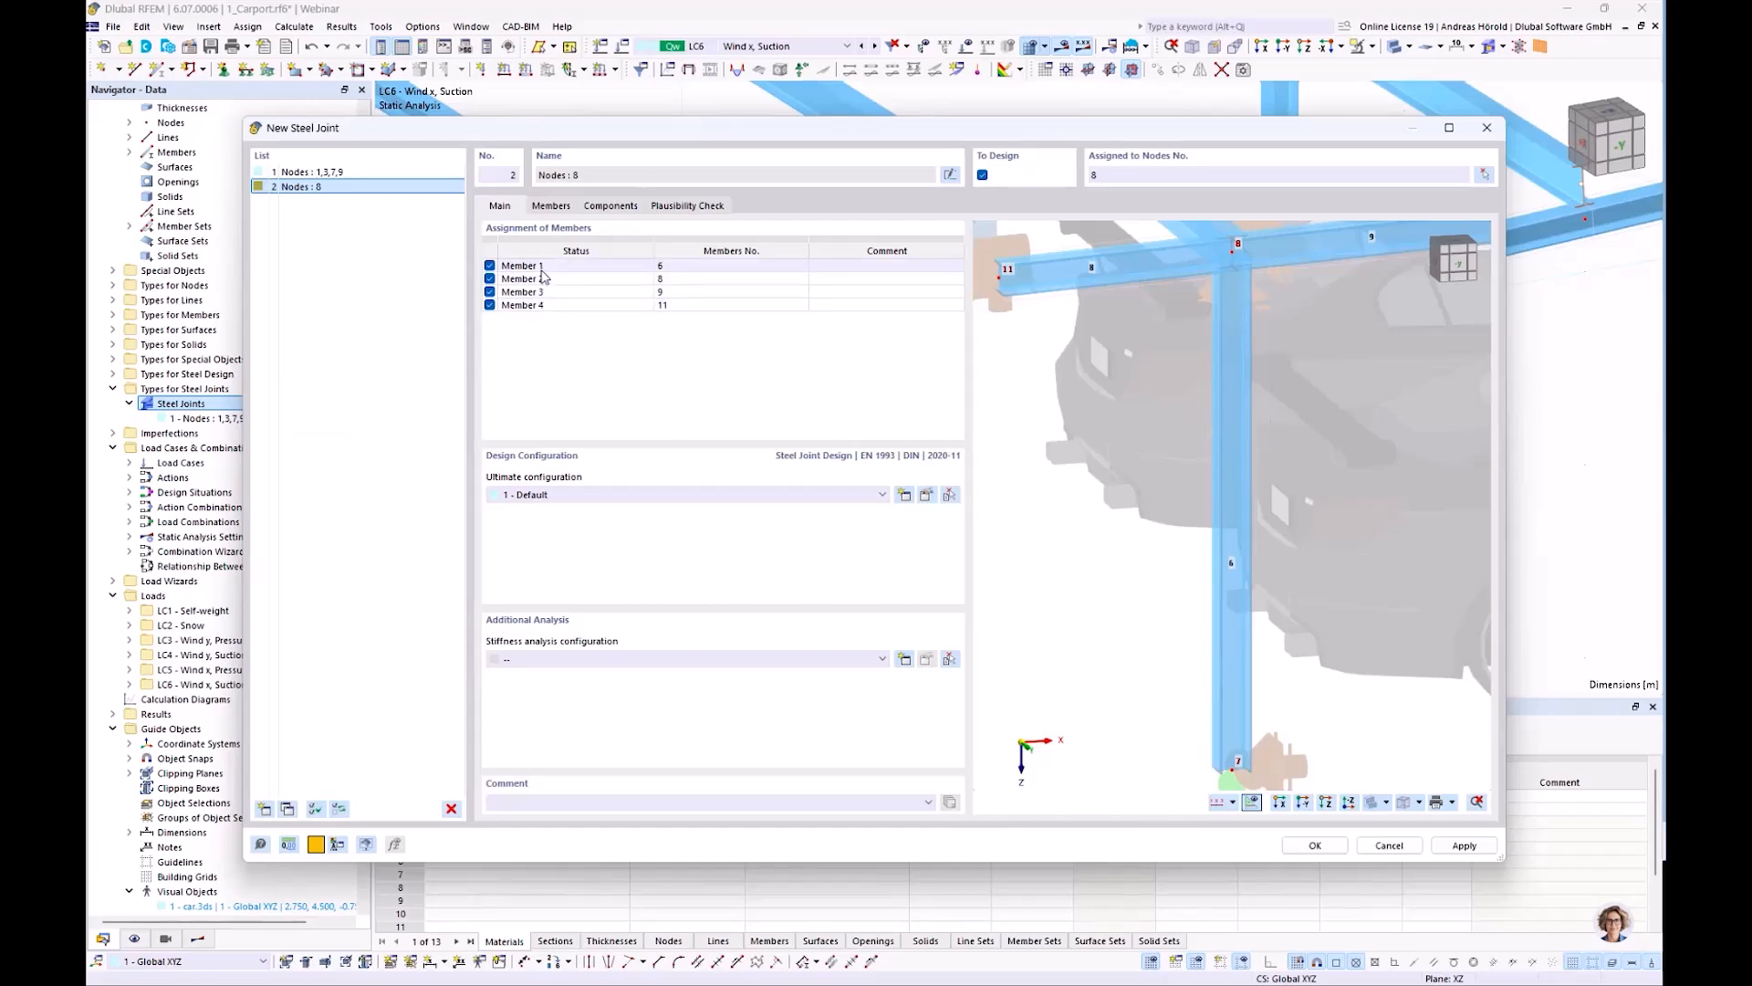
scroll(1119, 442, "down", 2)
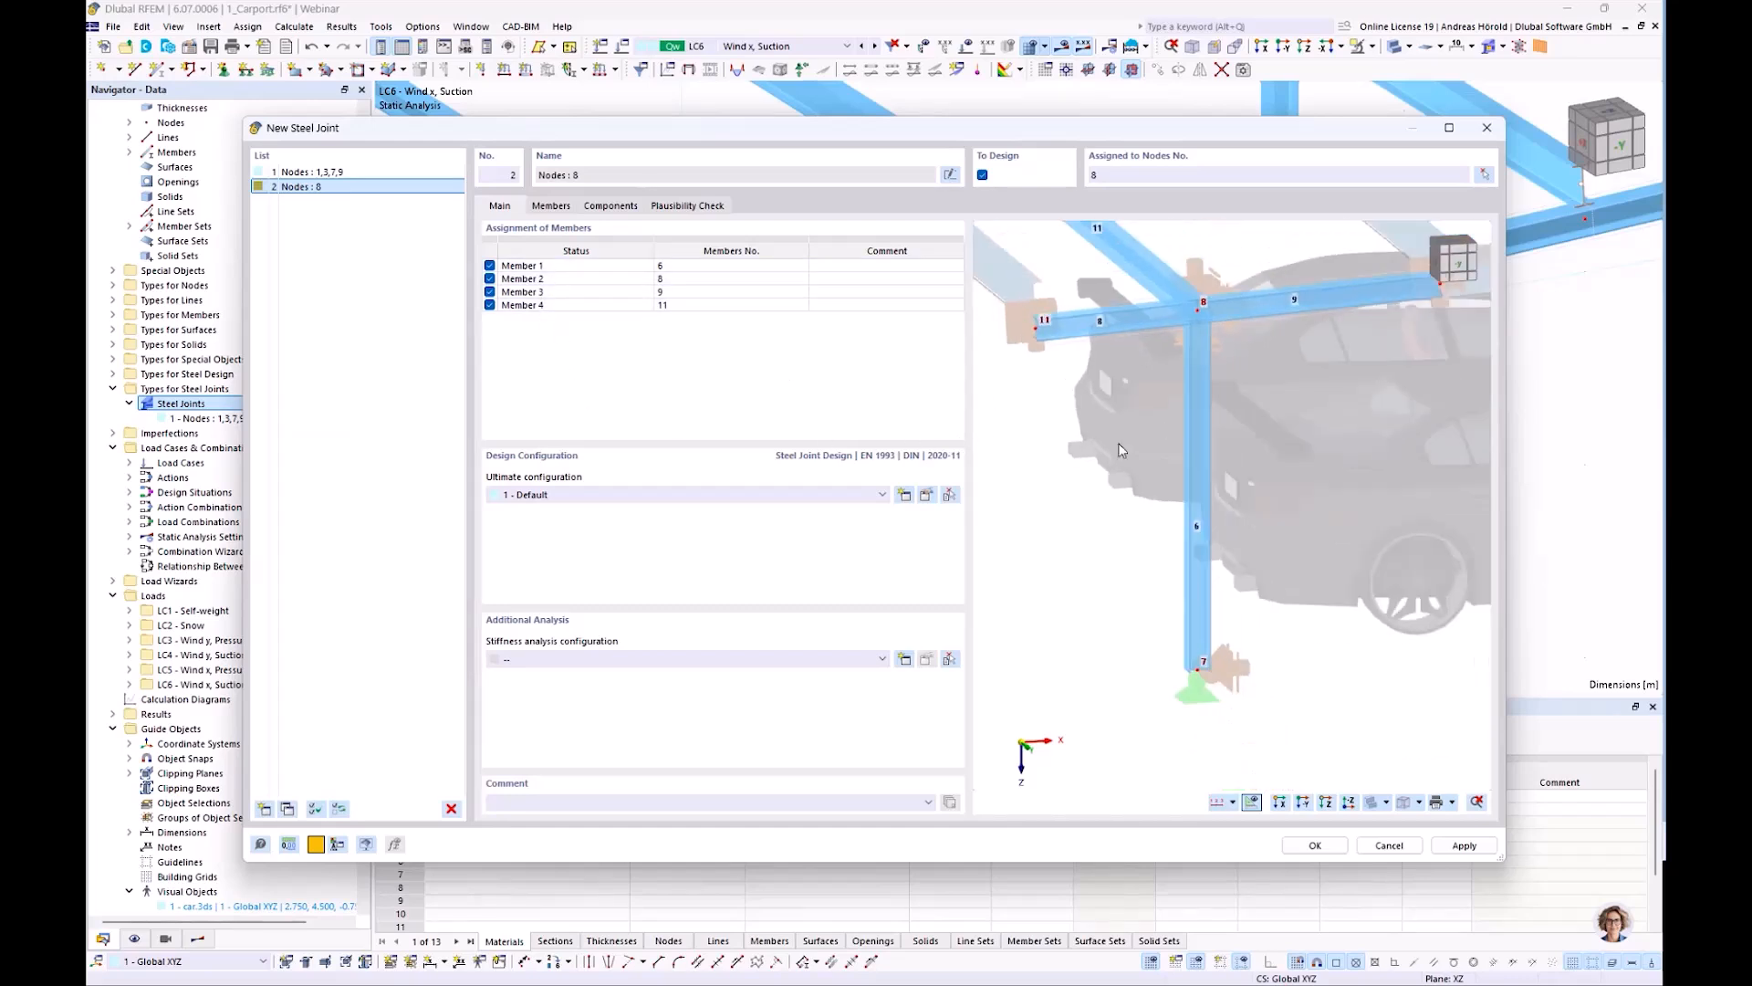
scroll(1115, 329, "up", 1)
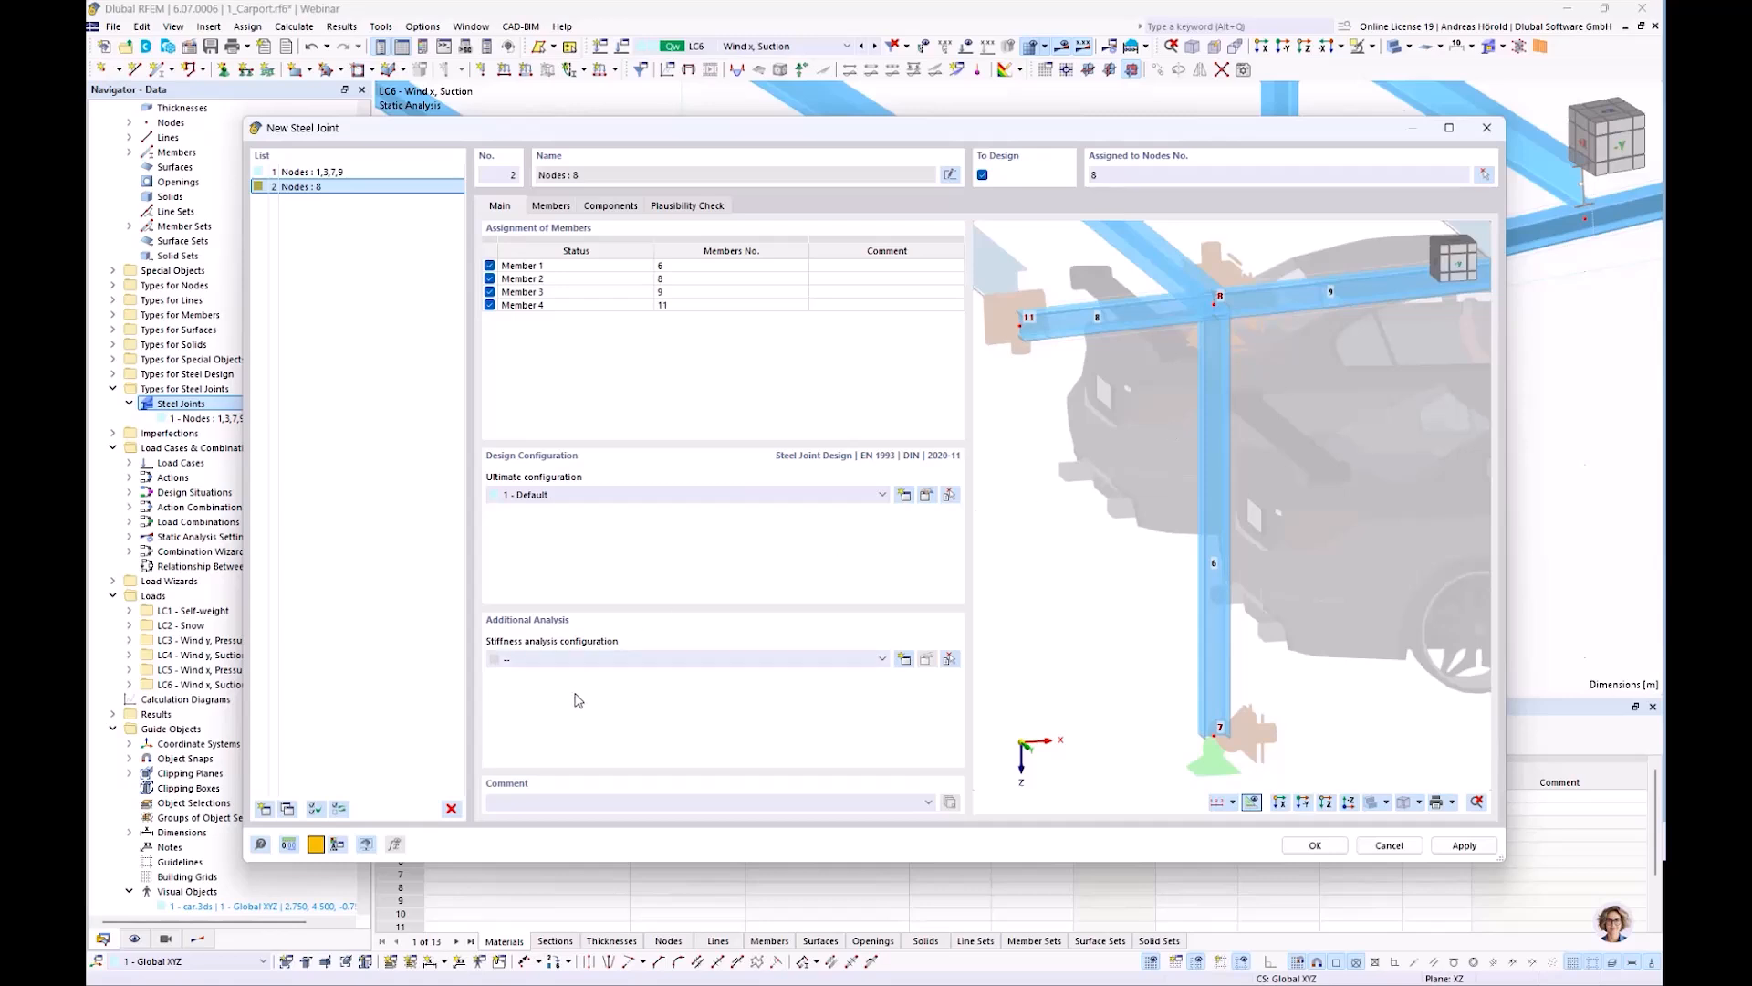
Assign the stiffness analysis configuration "Initial stiffness | No interaction" to the node 8 joint and review its parameters
left_click(816, 660)
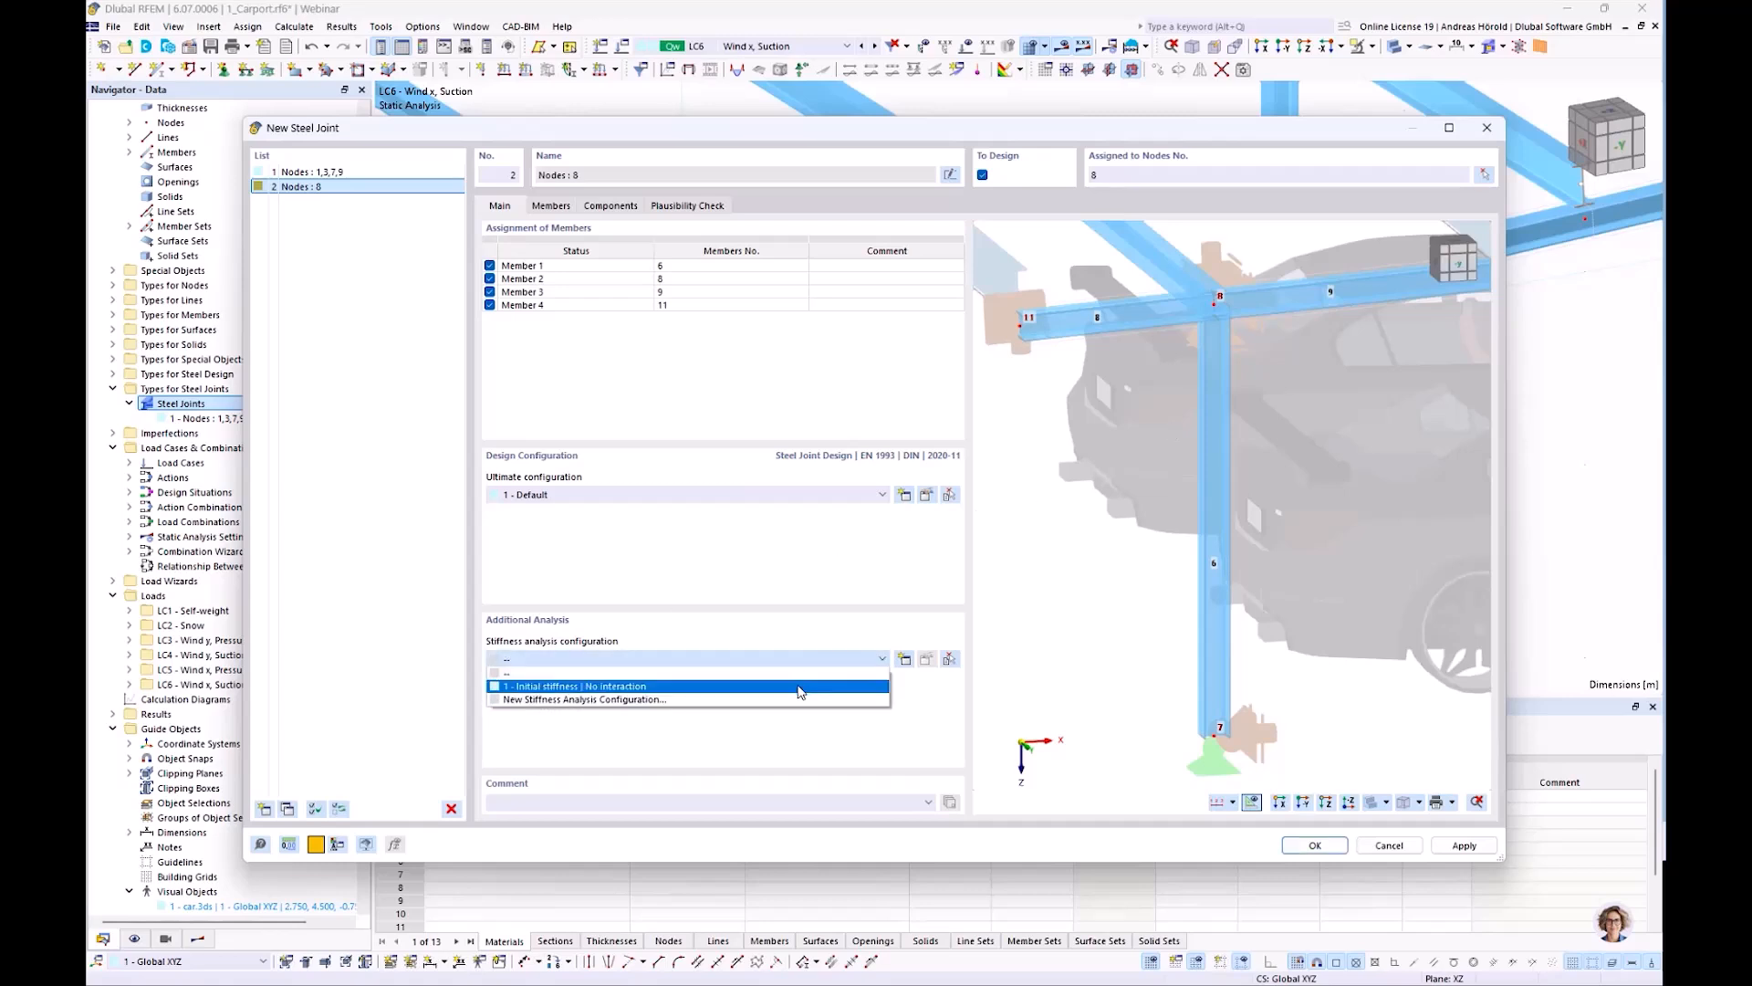
left_click(800, 686)
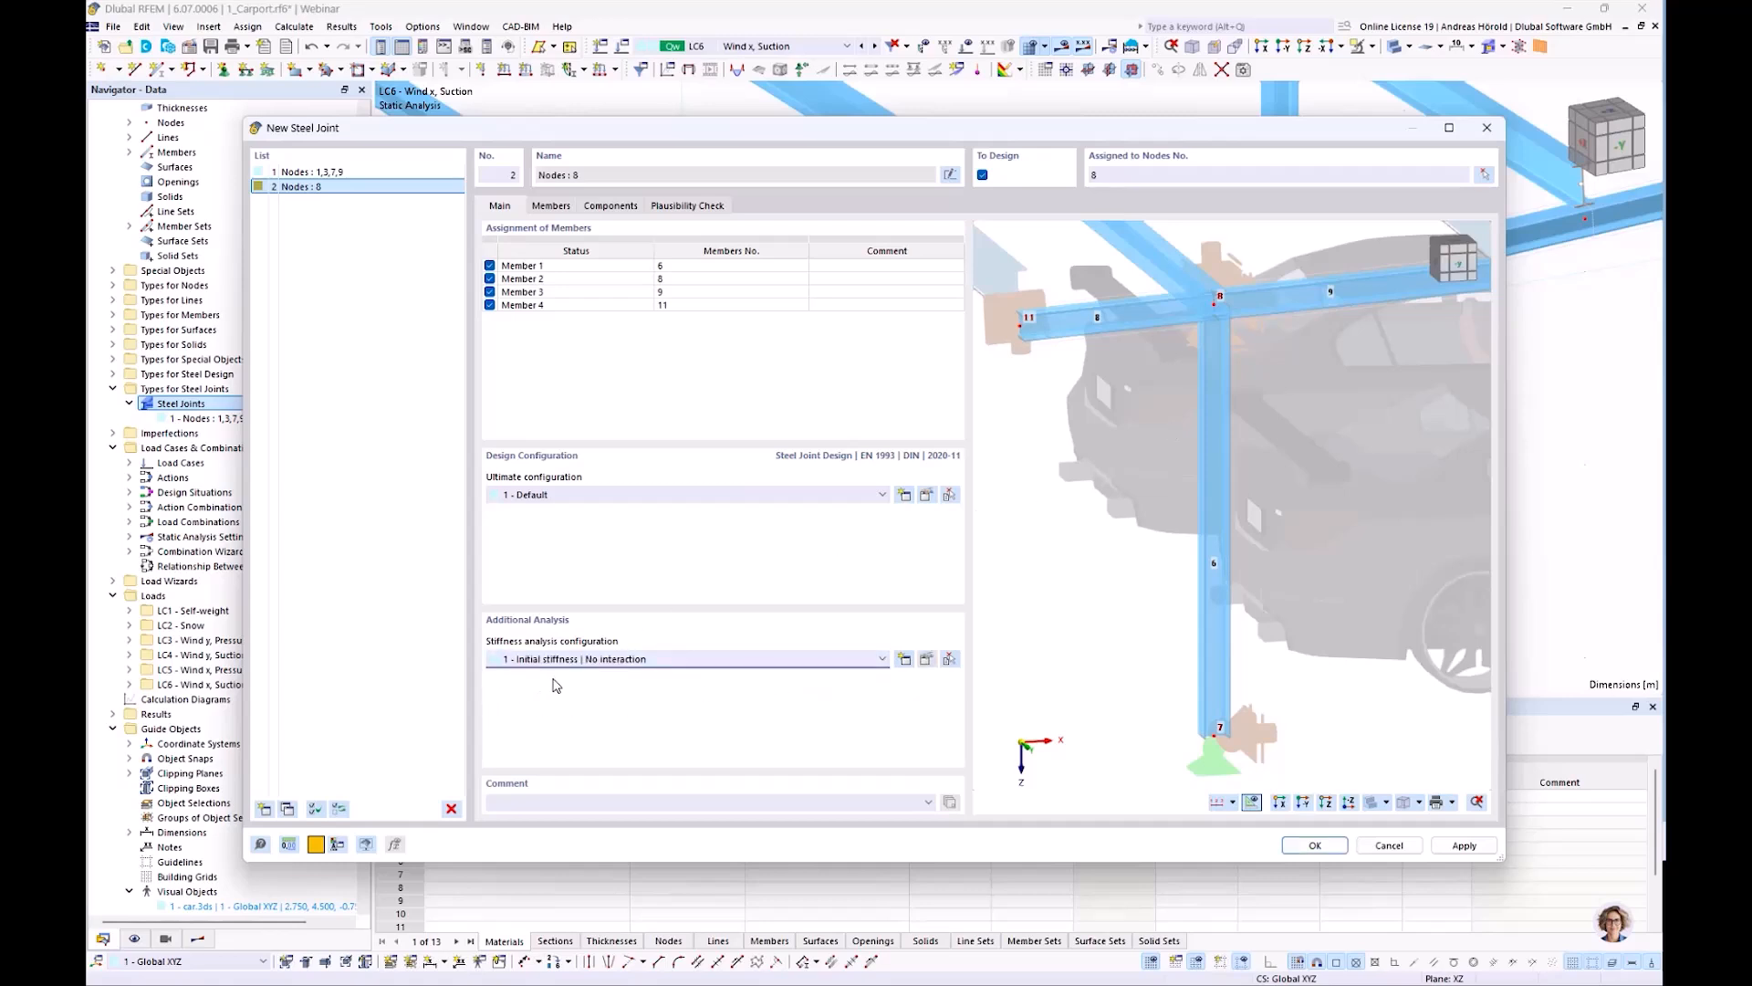
left_click(926, 659)
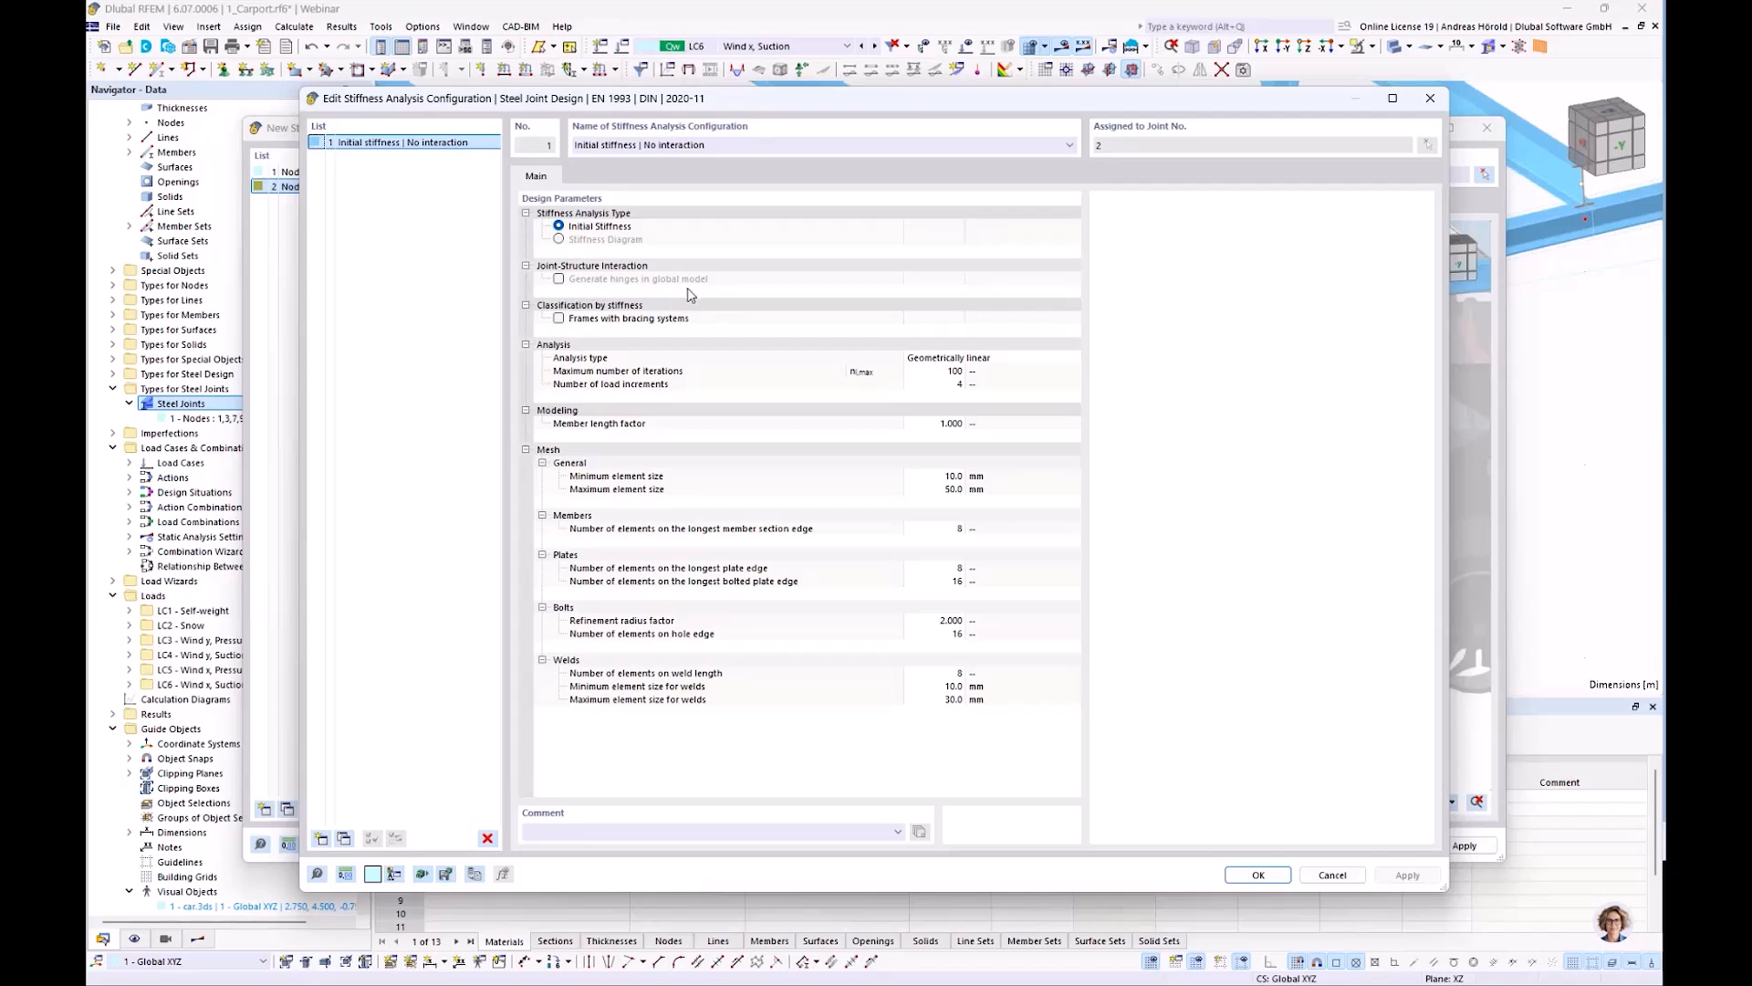
left_click(1332, 875)
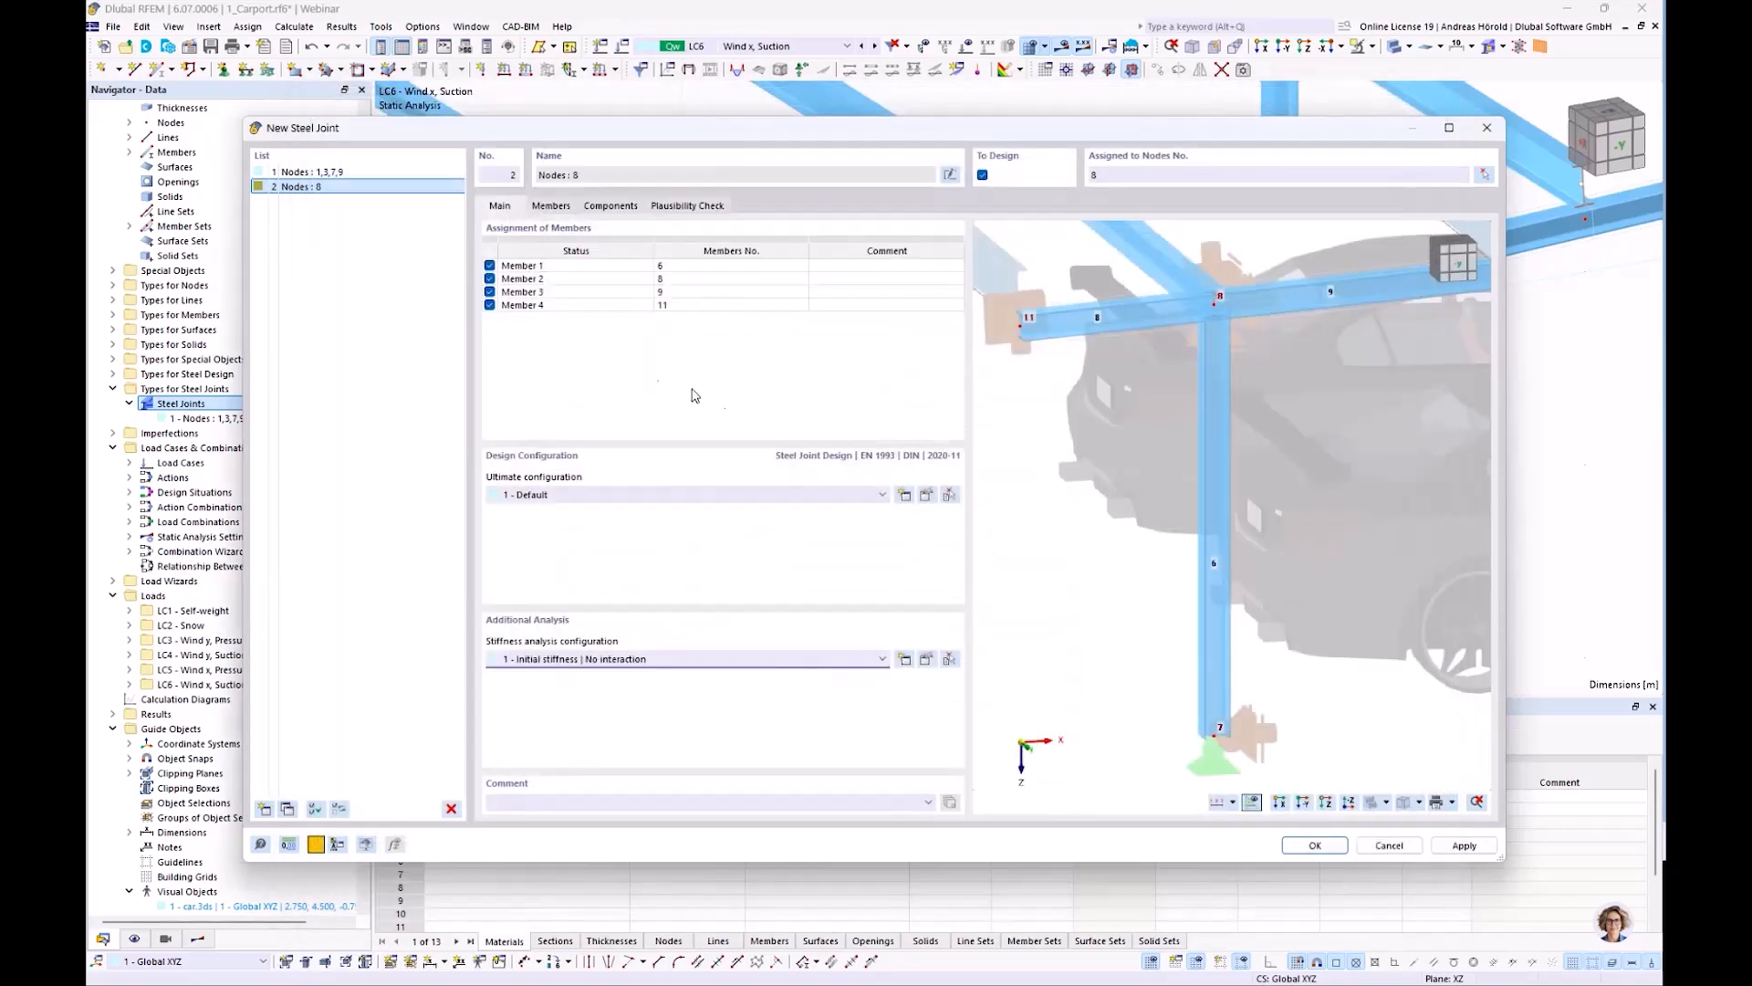
Set the type of Members 2 and 3, the through beam at node 8, to Continuous
left_click(553, 206)
left_click(638, 268)
scroll(1414, 675, "up", 3)
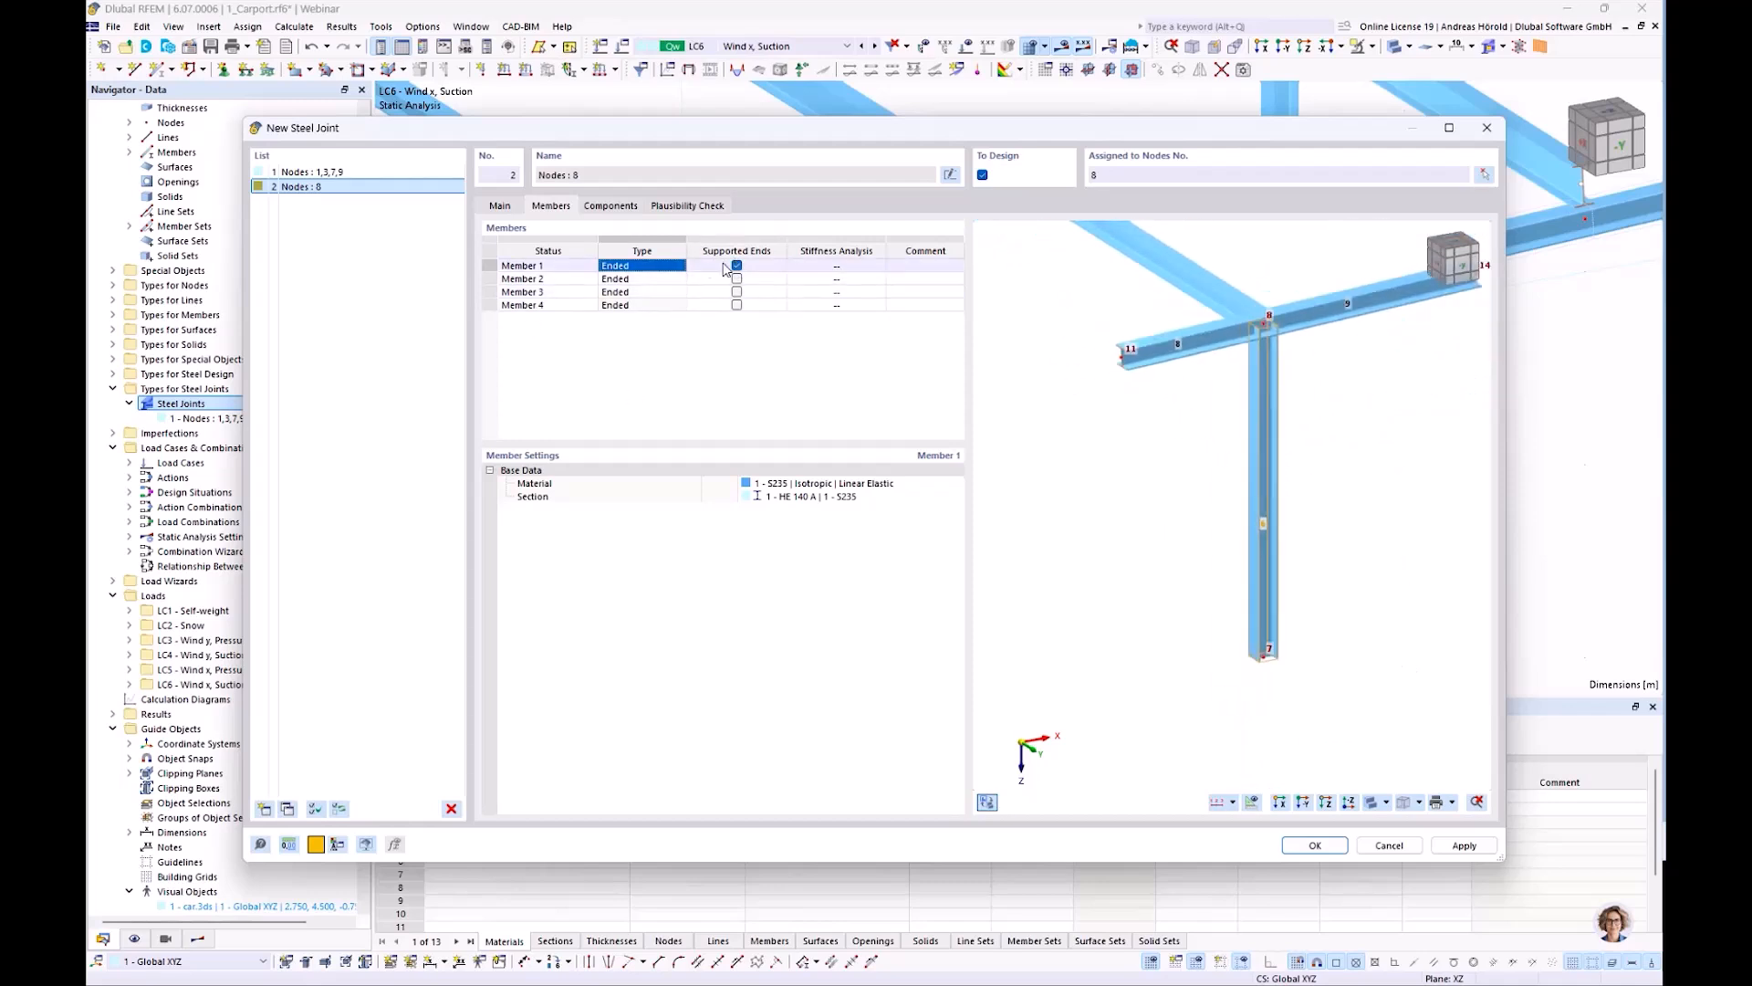
left_click(643, 280)
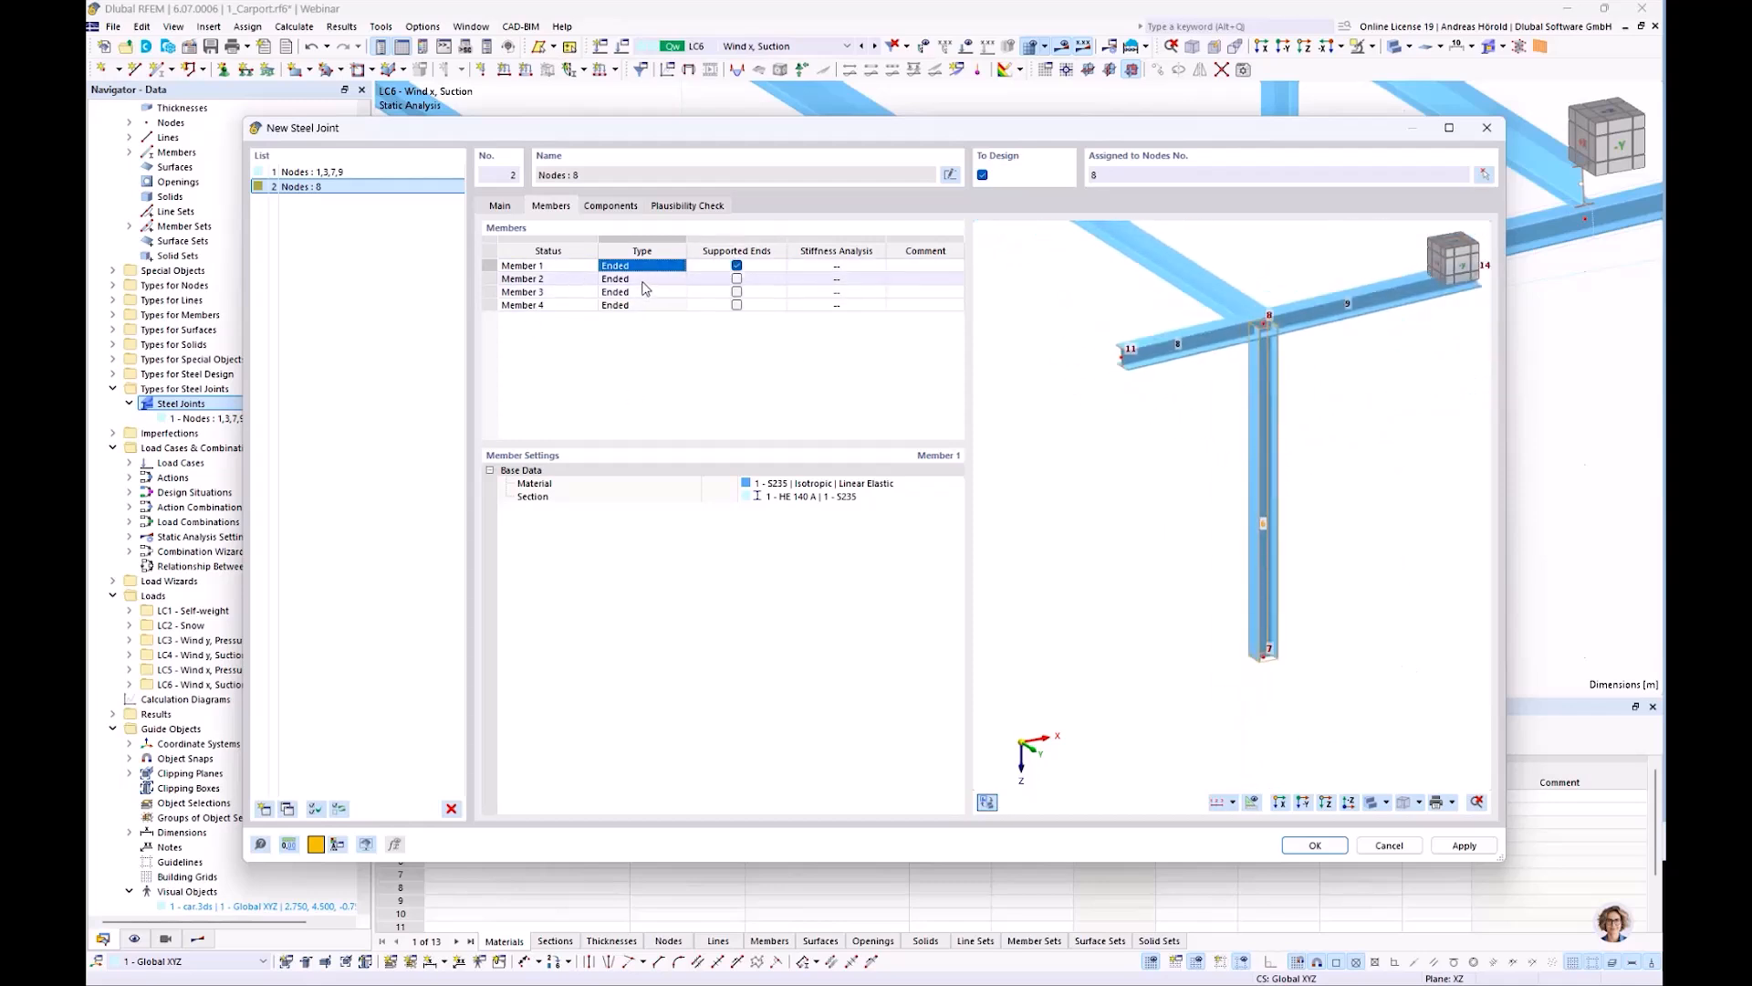
left_click(677, 280)
left_click(653, 303)
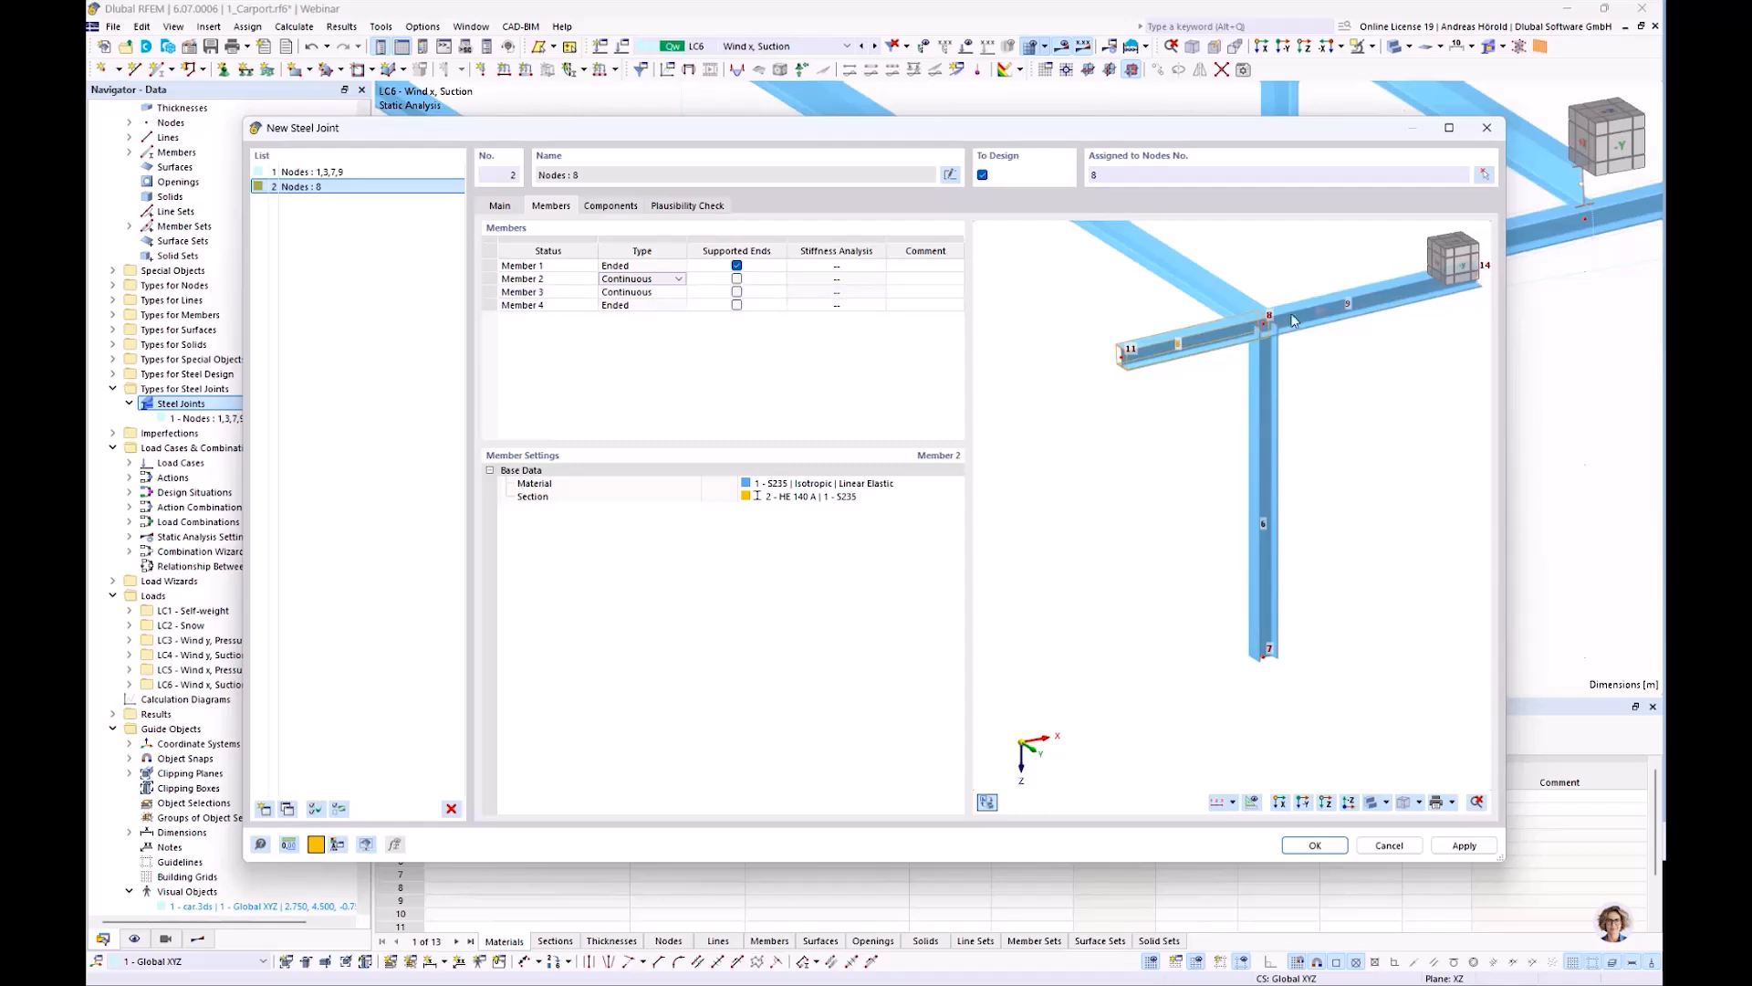
left_click(670, 292)
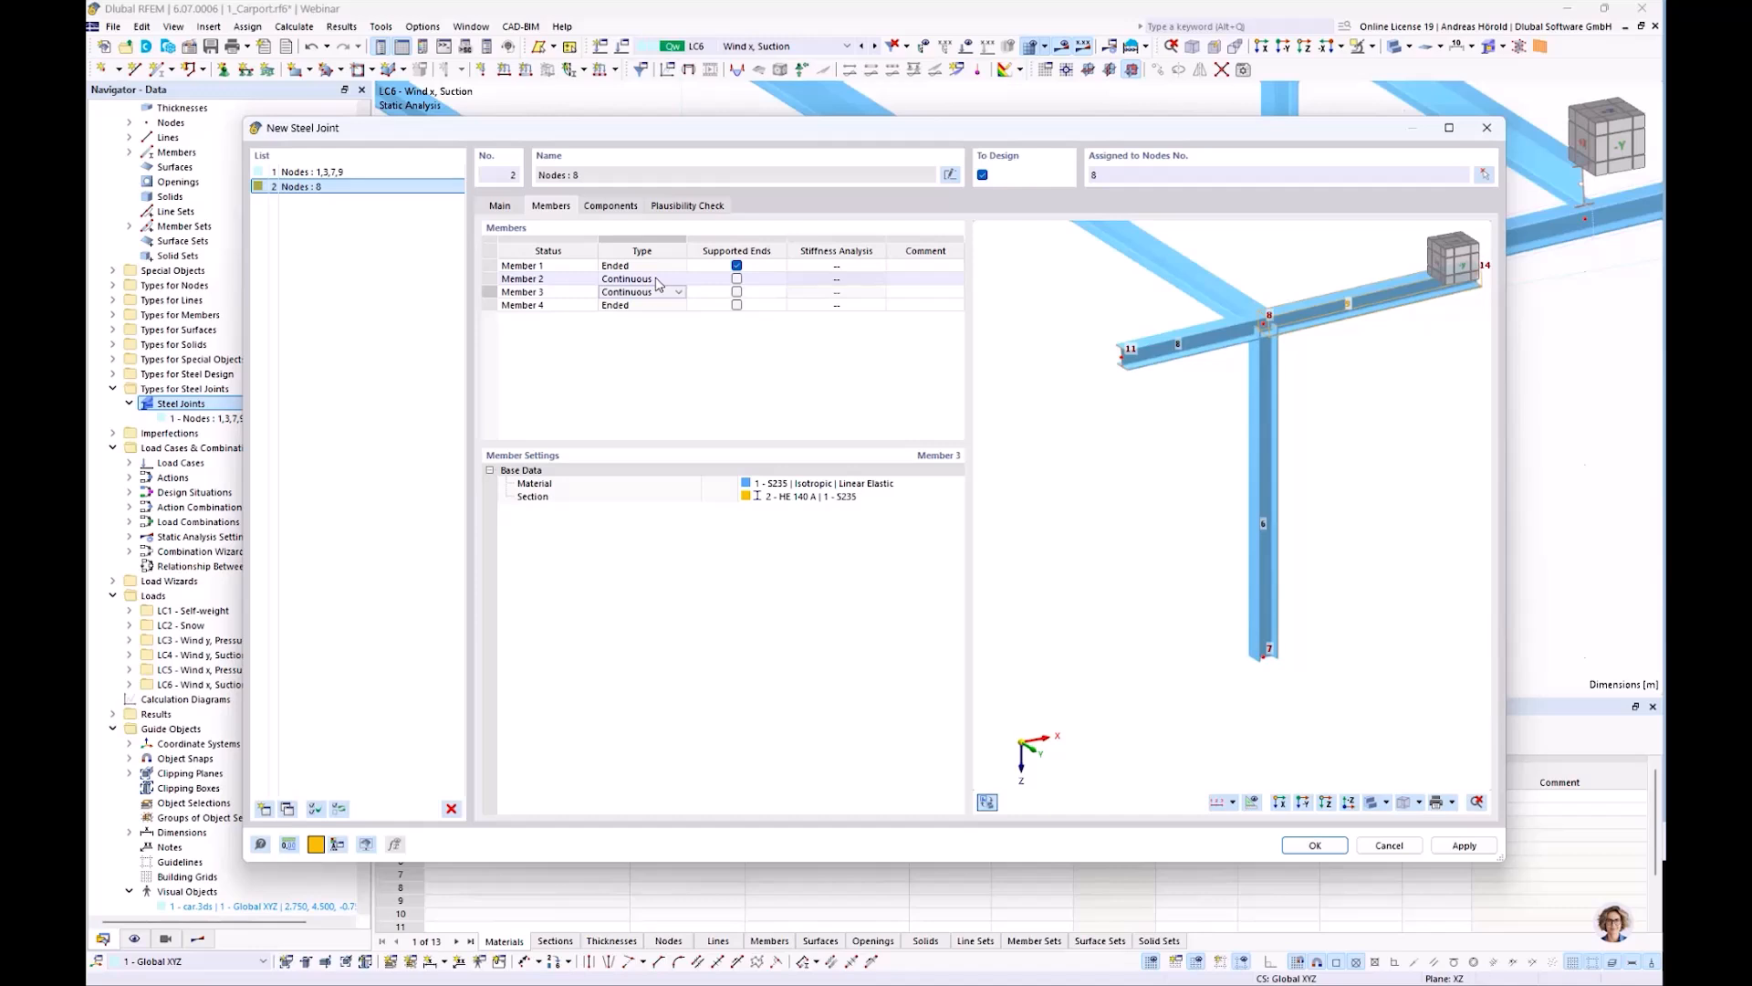
Activate the stiffness analysis for My and Mz on Member 1, the column
left_click(659, 267)
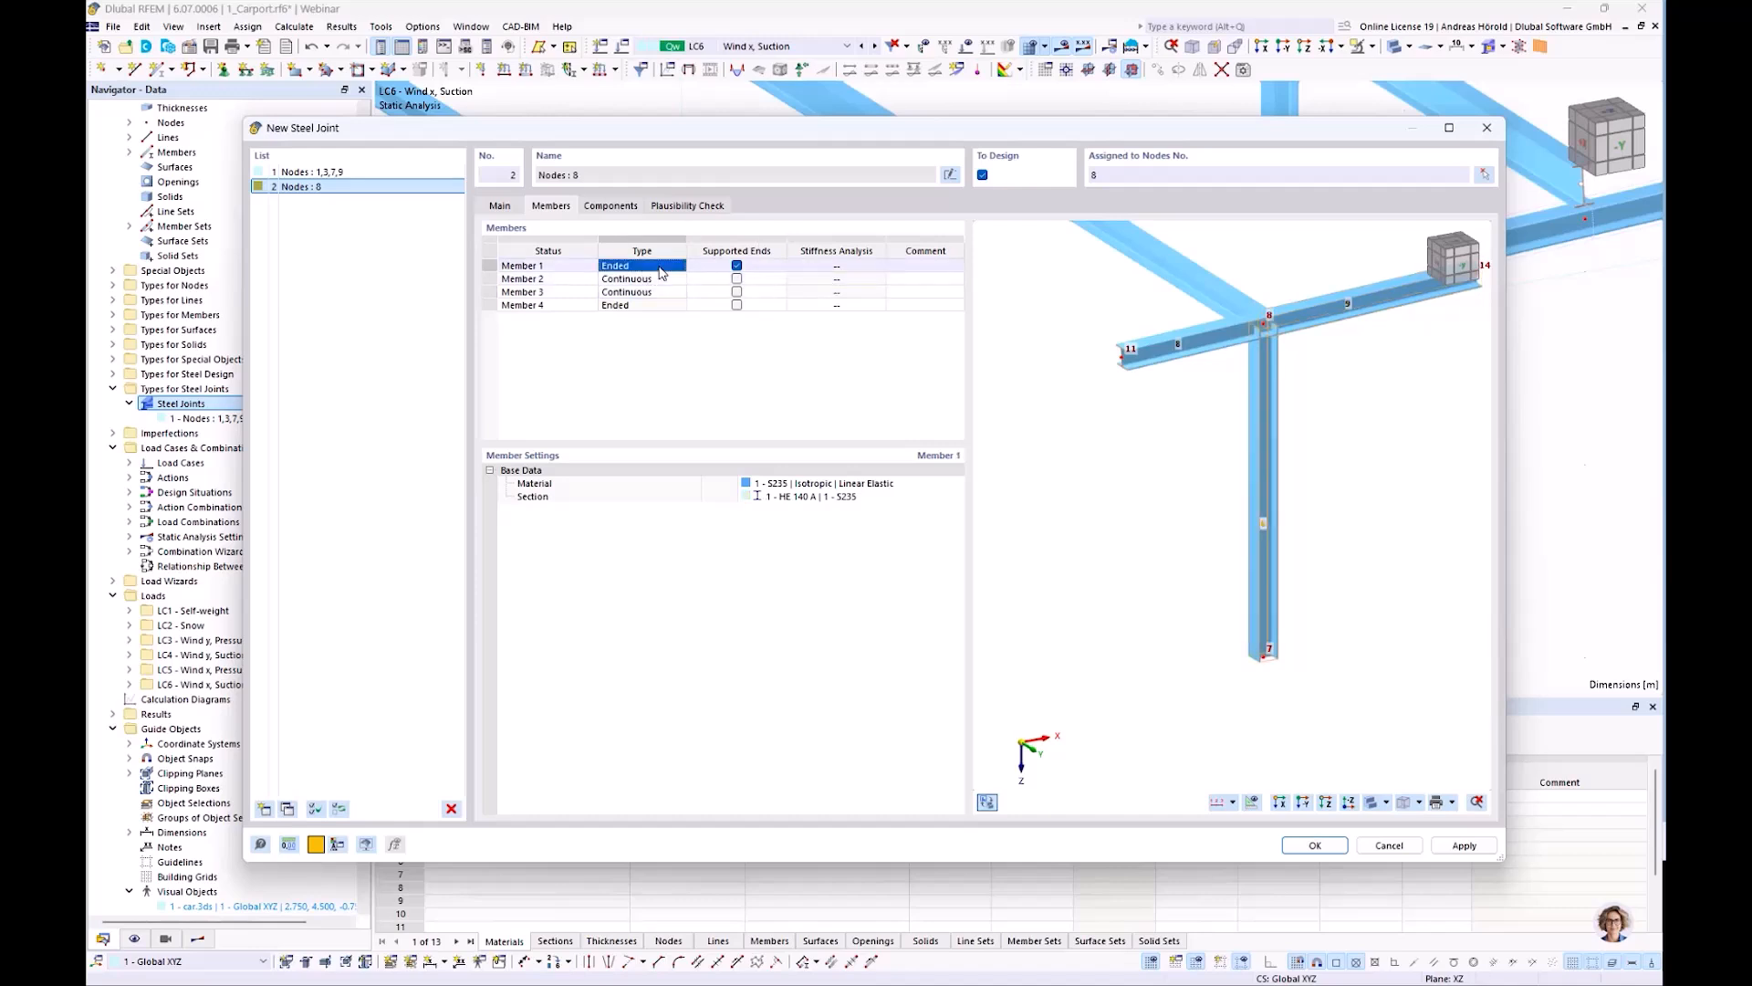
left_click(845, 266)
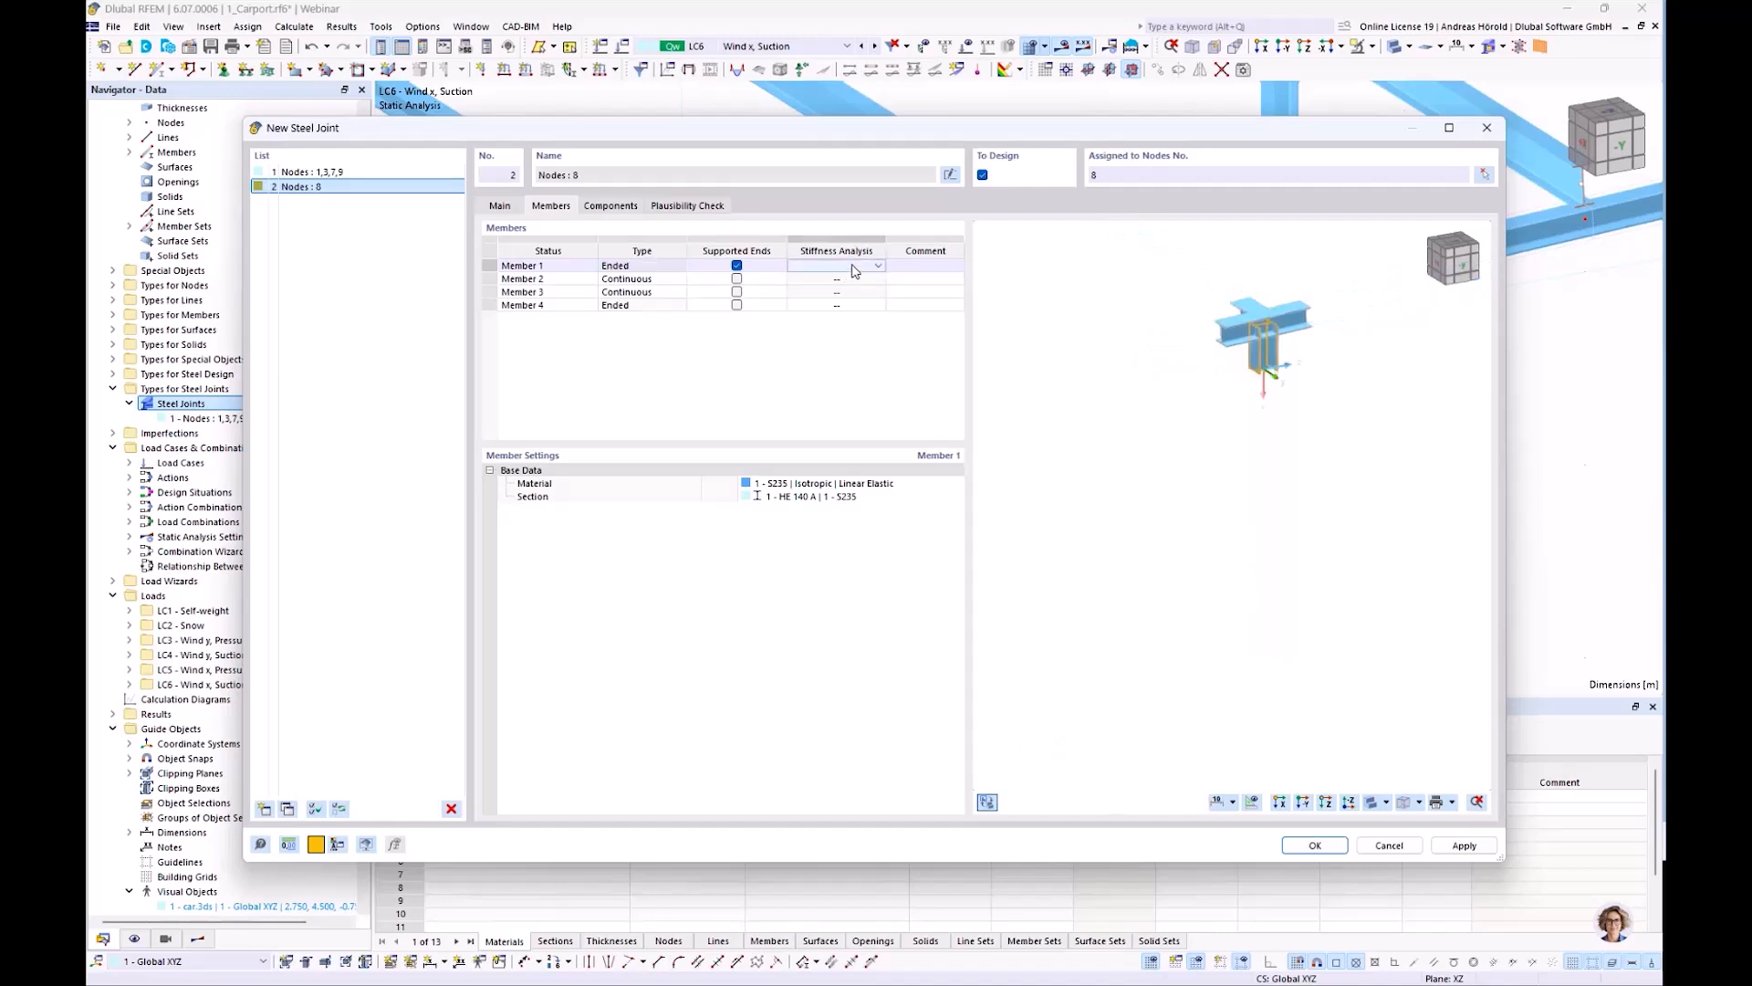
left_click(876, 267)
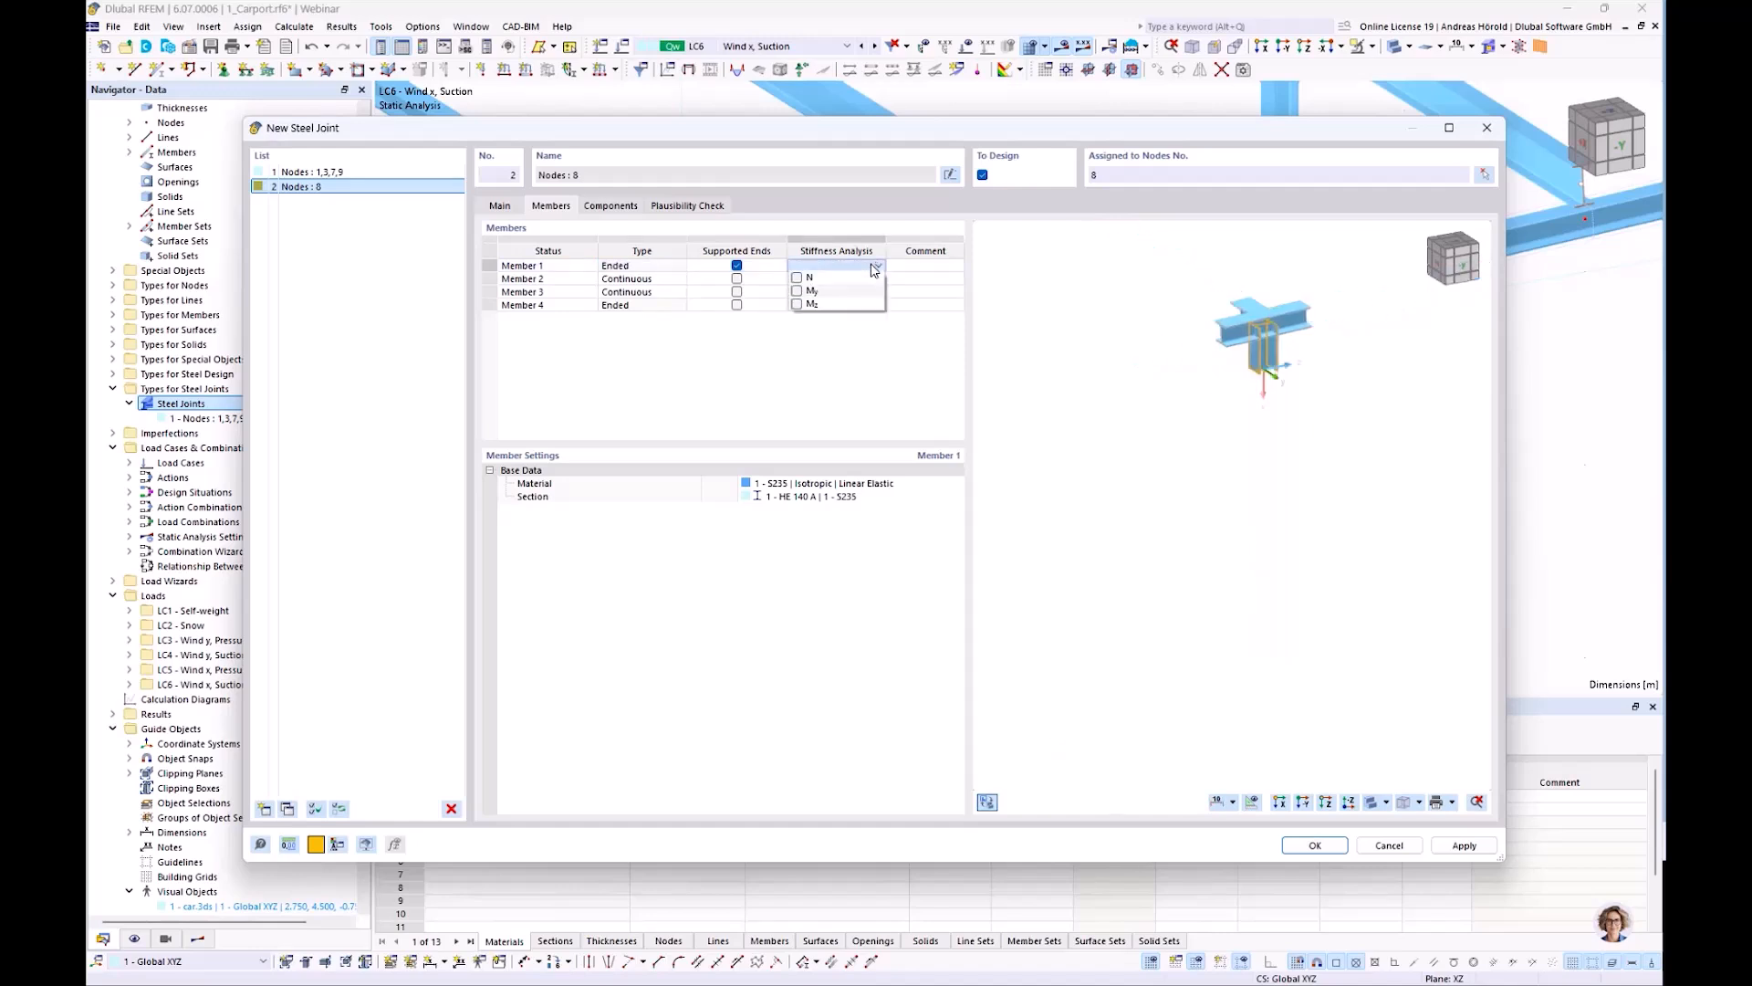
left_click(797, 291)
left_click(797, 305)
left_click(808, 325)
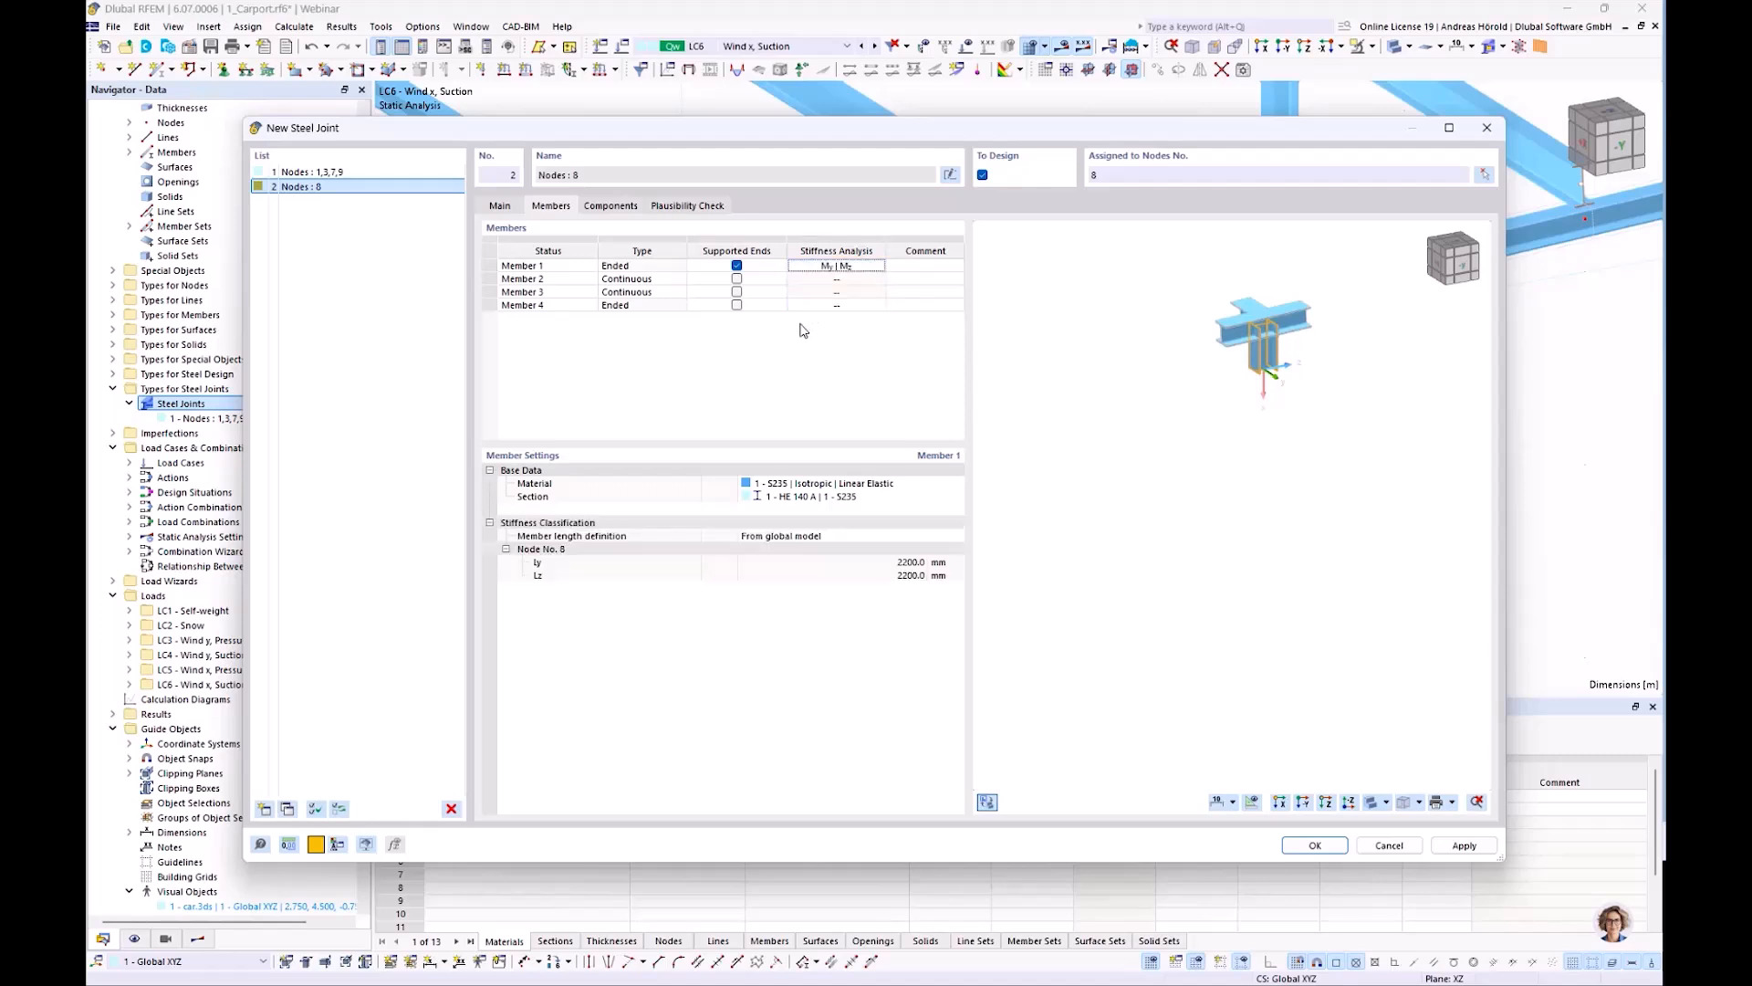
Activate the stiffness analysis for My only on Member 4, the ended beam
left_click(698, 306)
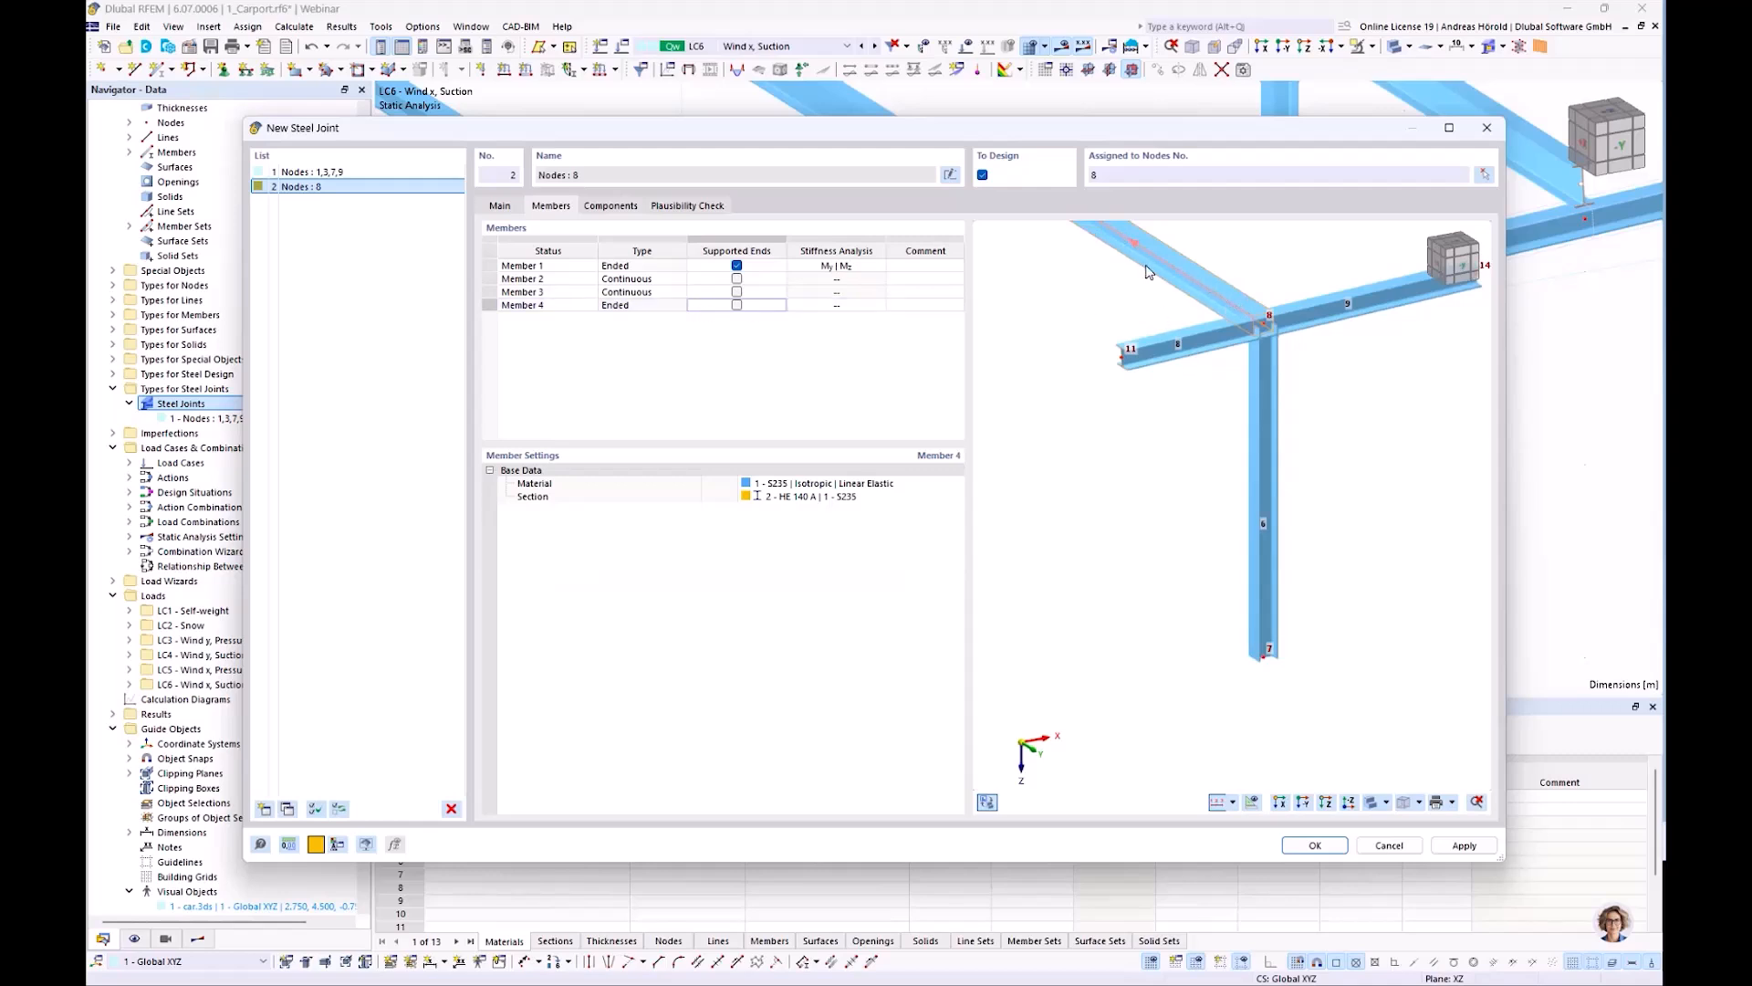
left_click(845, 309)
left_click(879, 307)
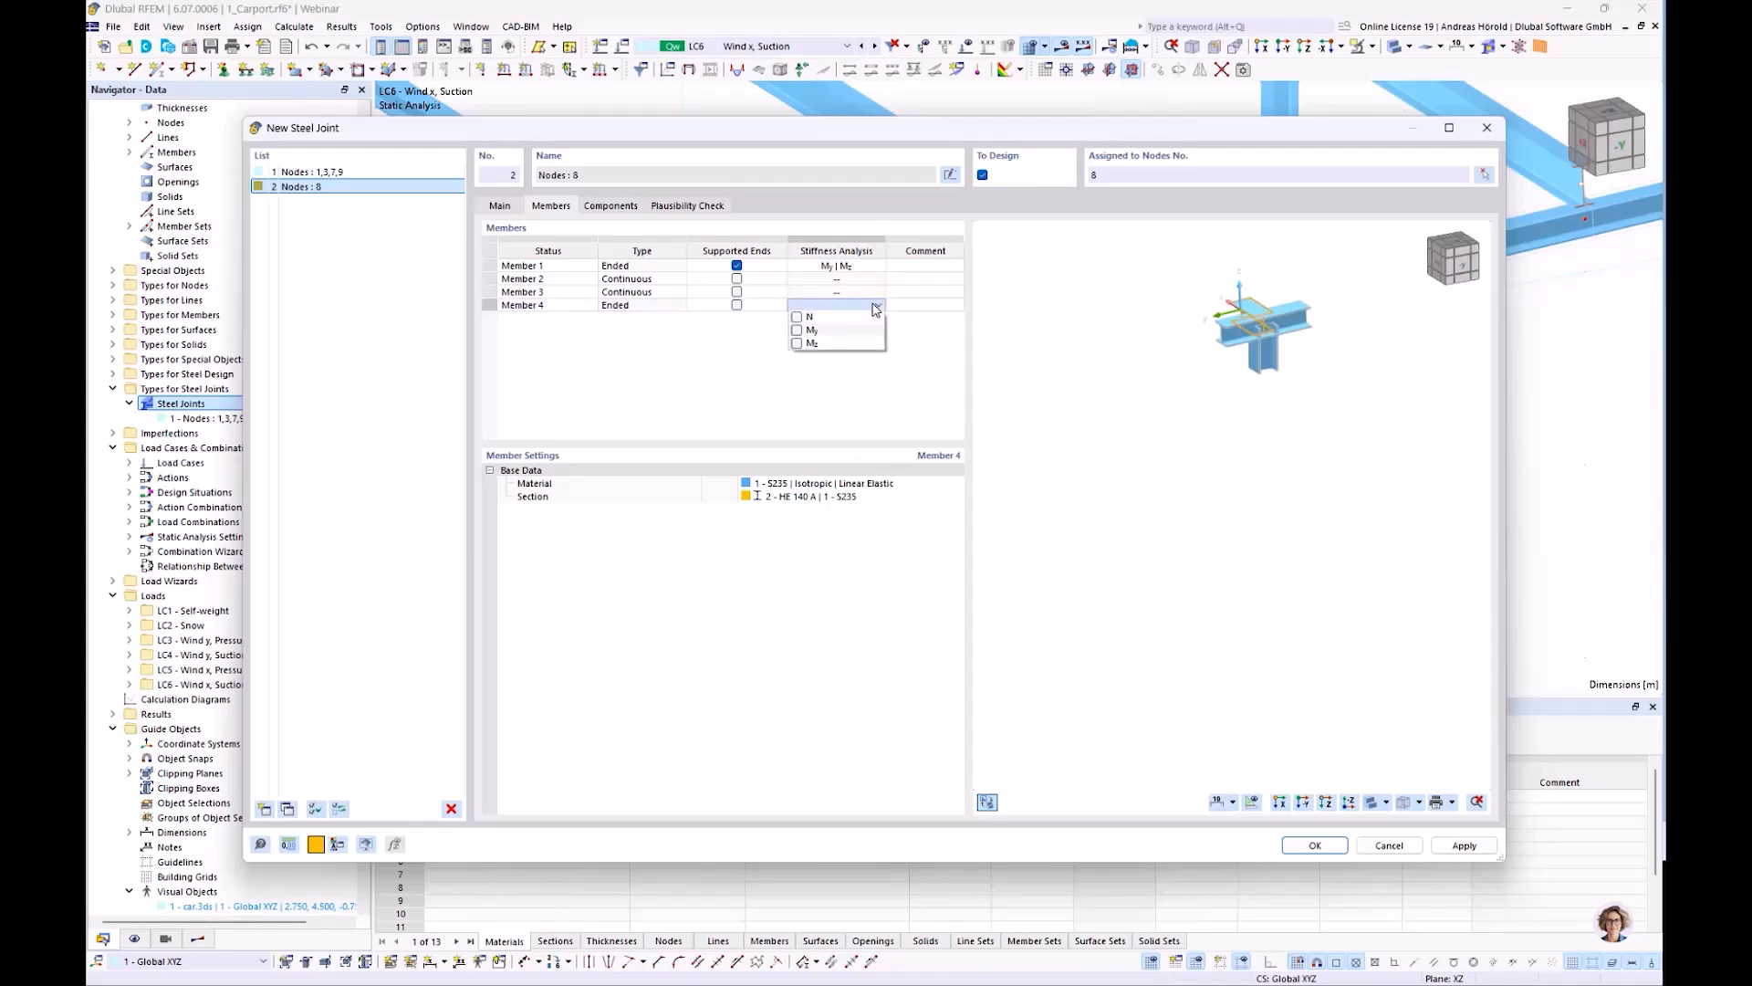
left_click(798, 331)
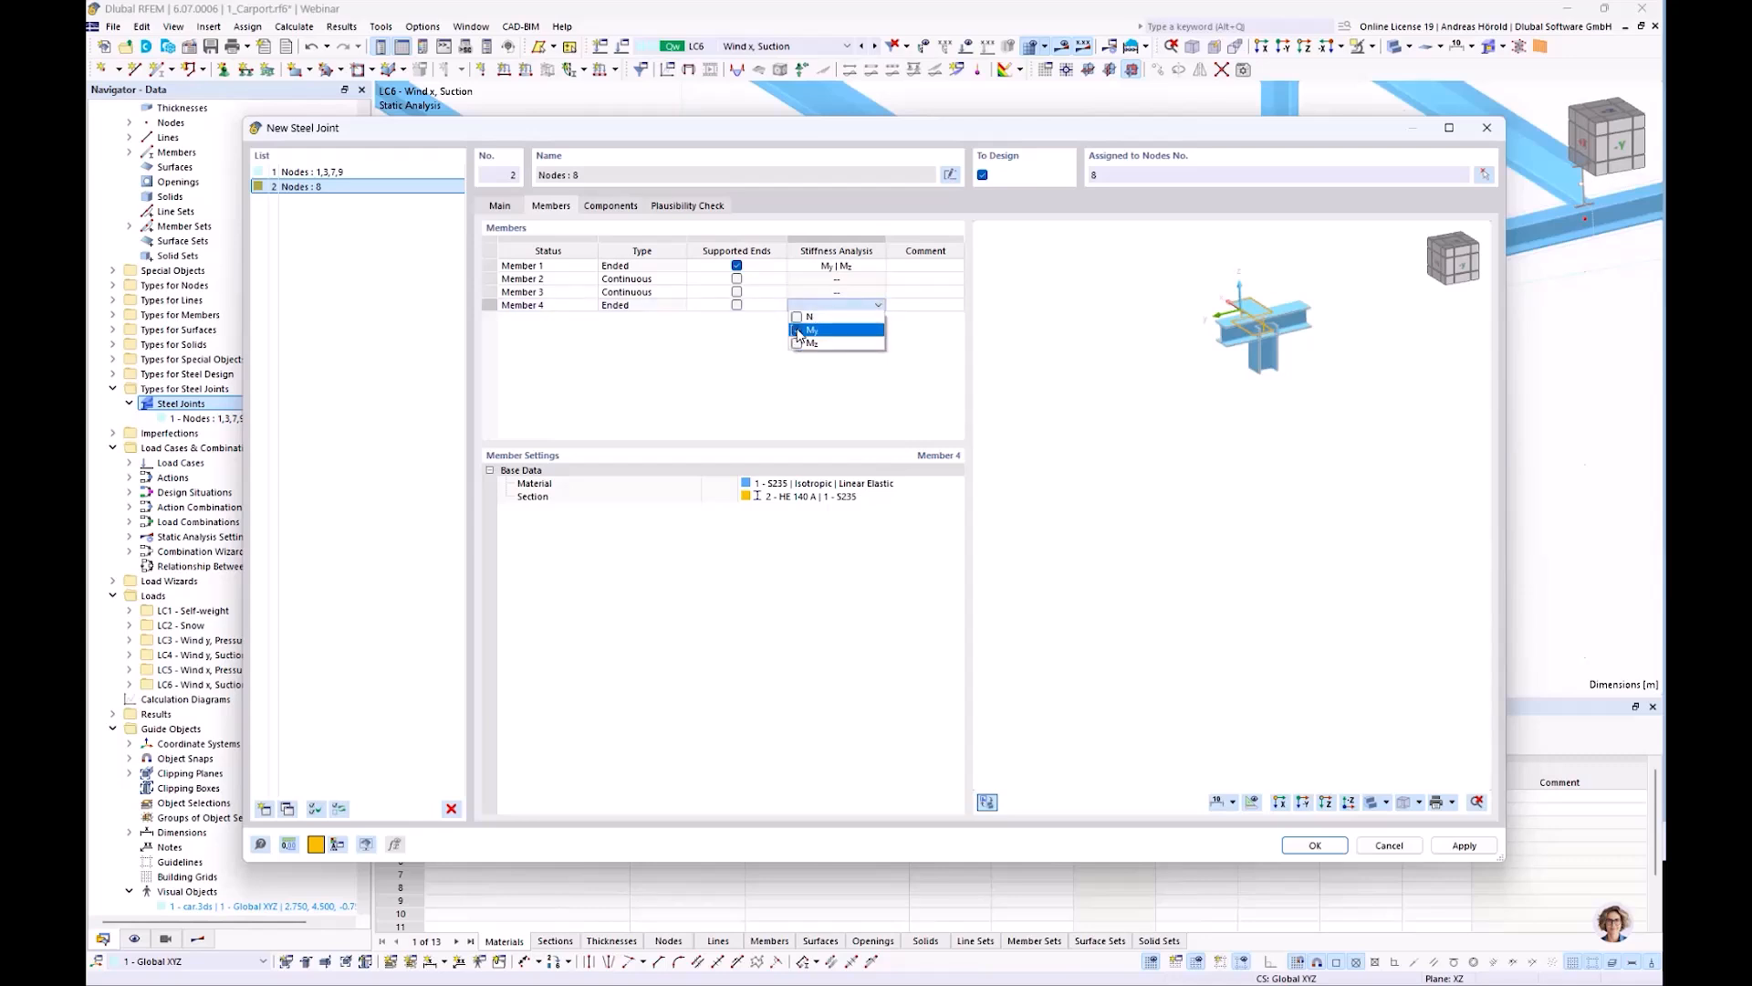
left_click(902, 399)
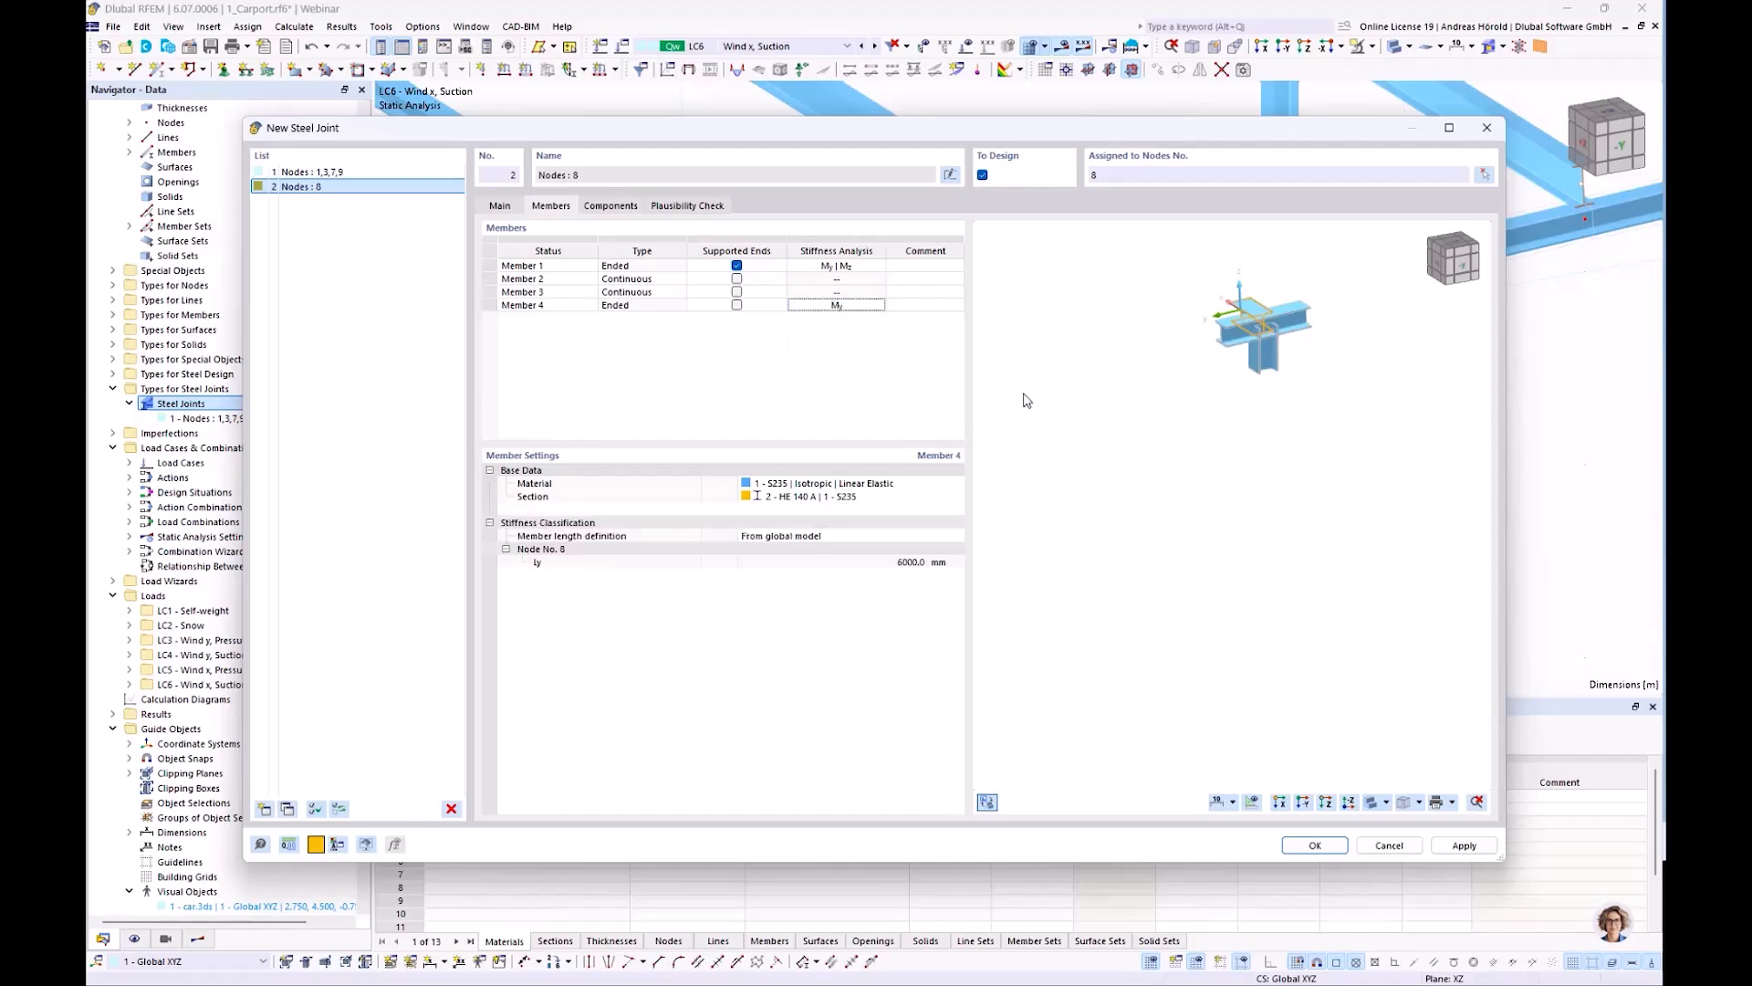
Add an End Plate component to the node 8 joint with Member 1 as its first connected member
left_click(609, 206)
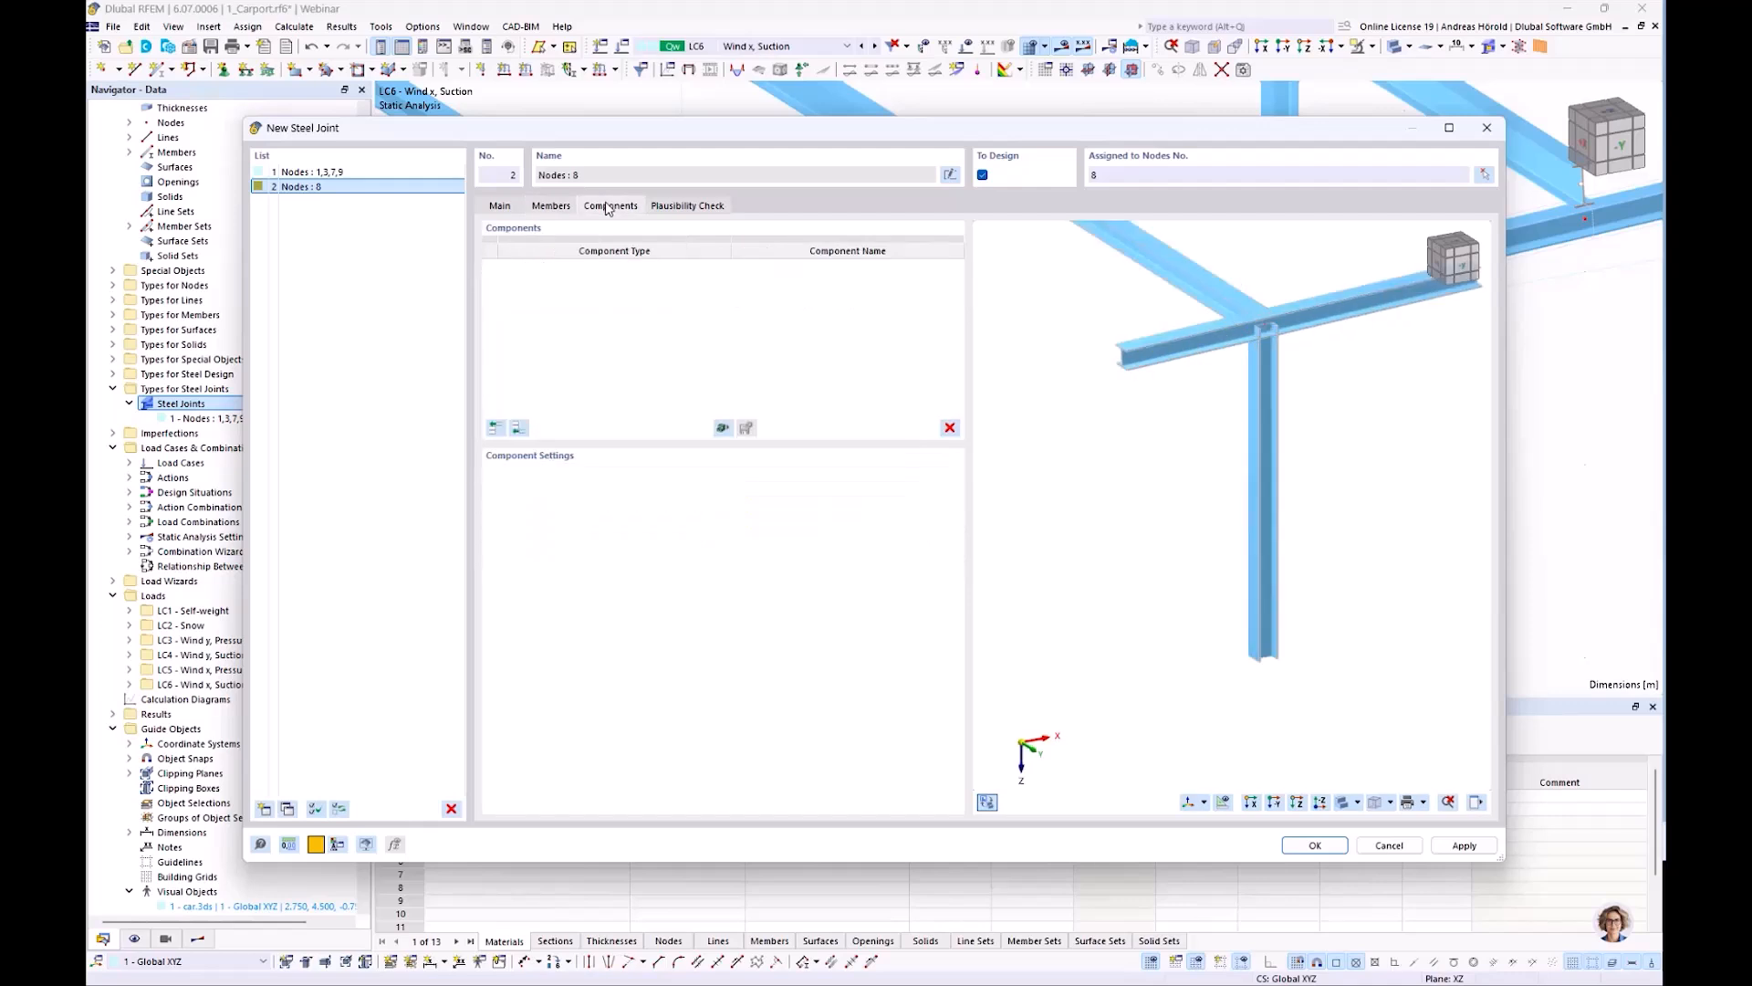
left_click(495, 428)
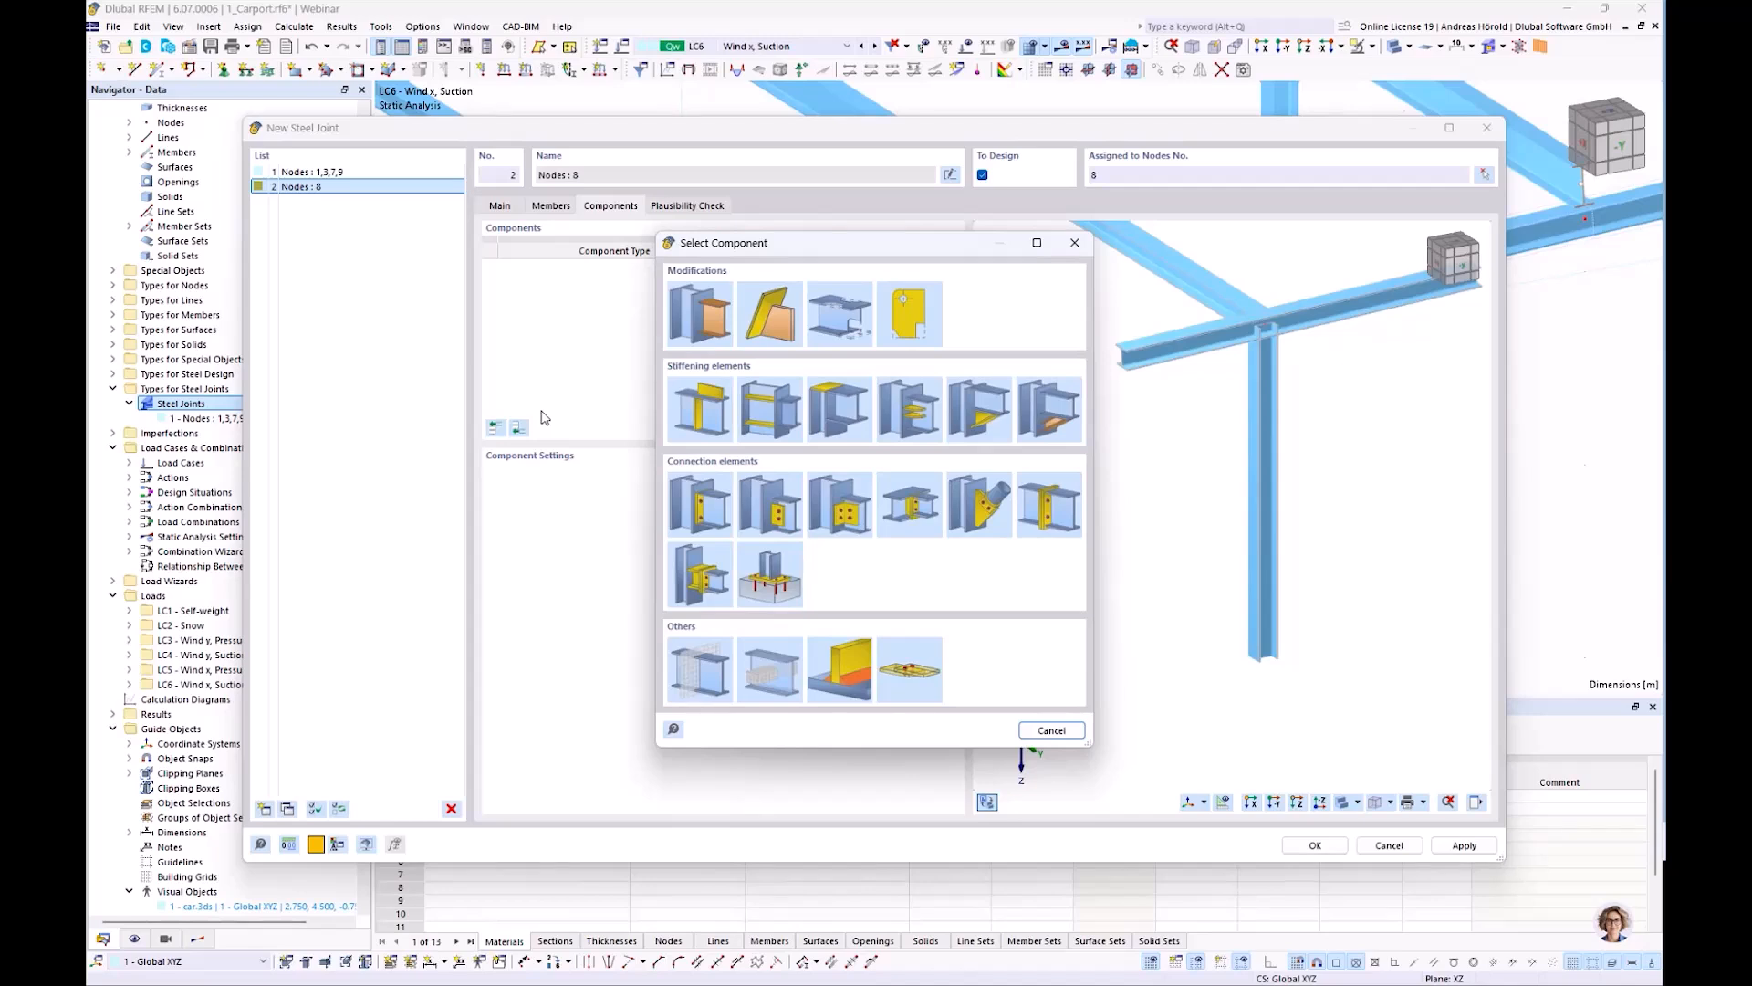
left_click(699, 505)
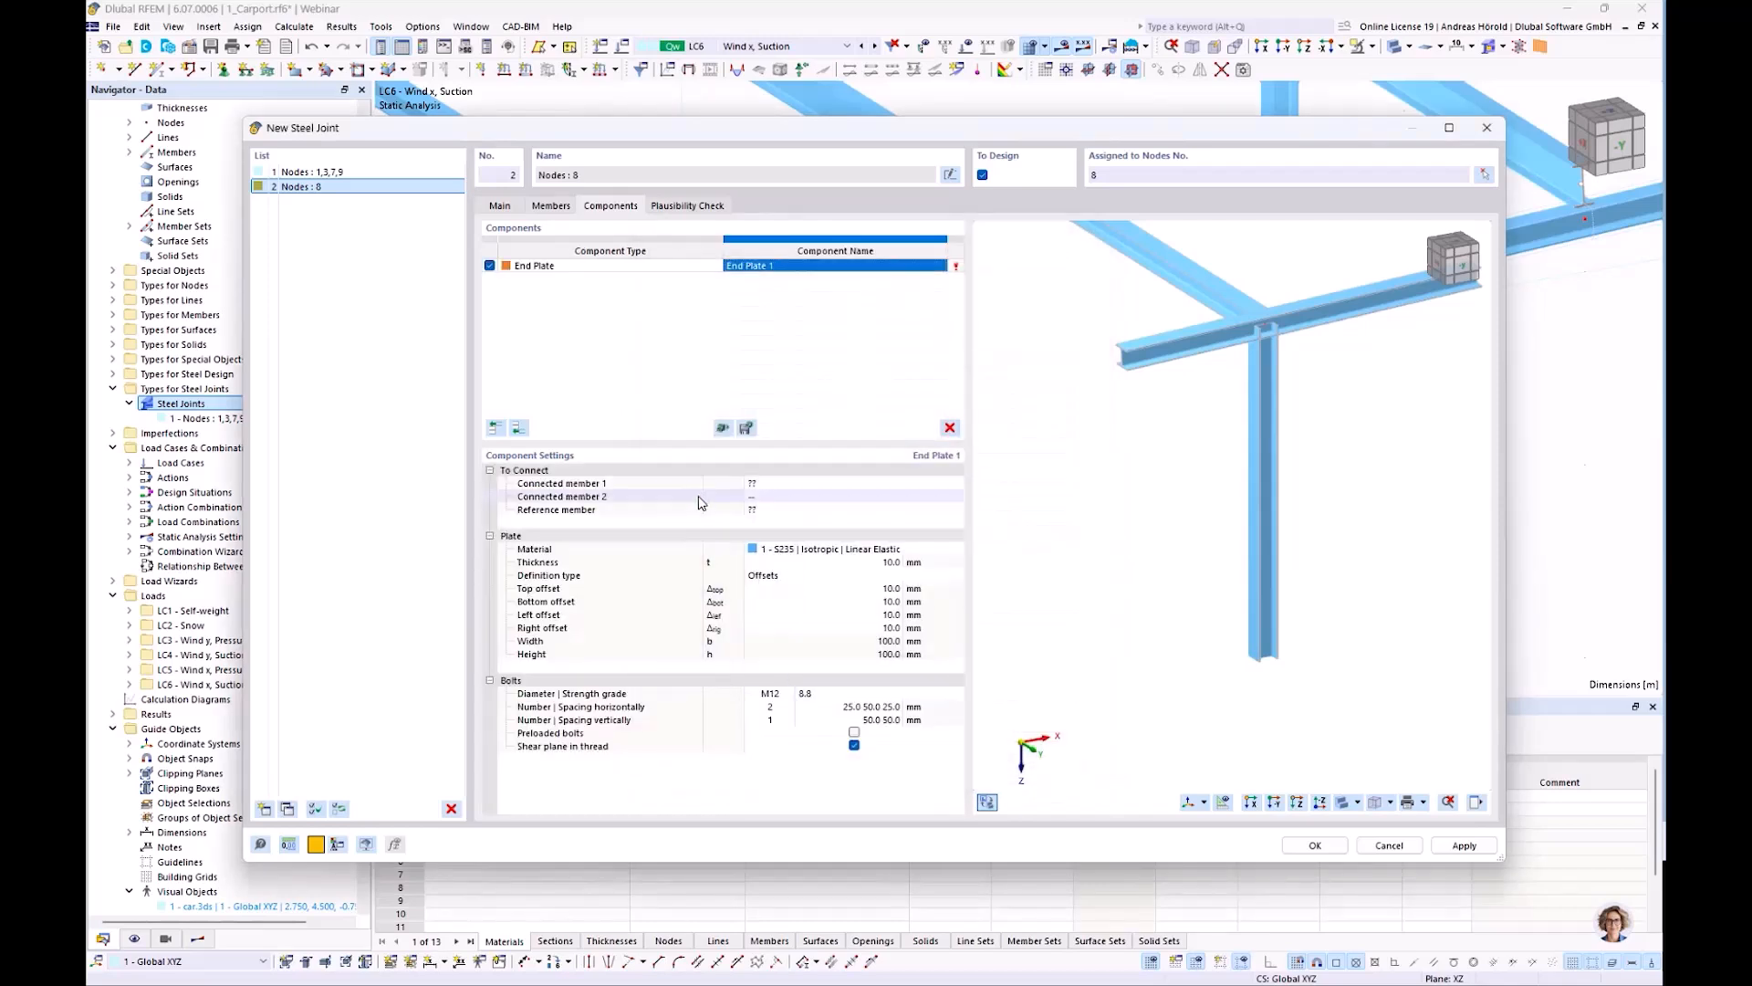
left_click(817, 483)
left_click(816, 484)
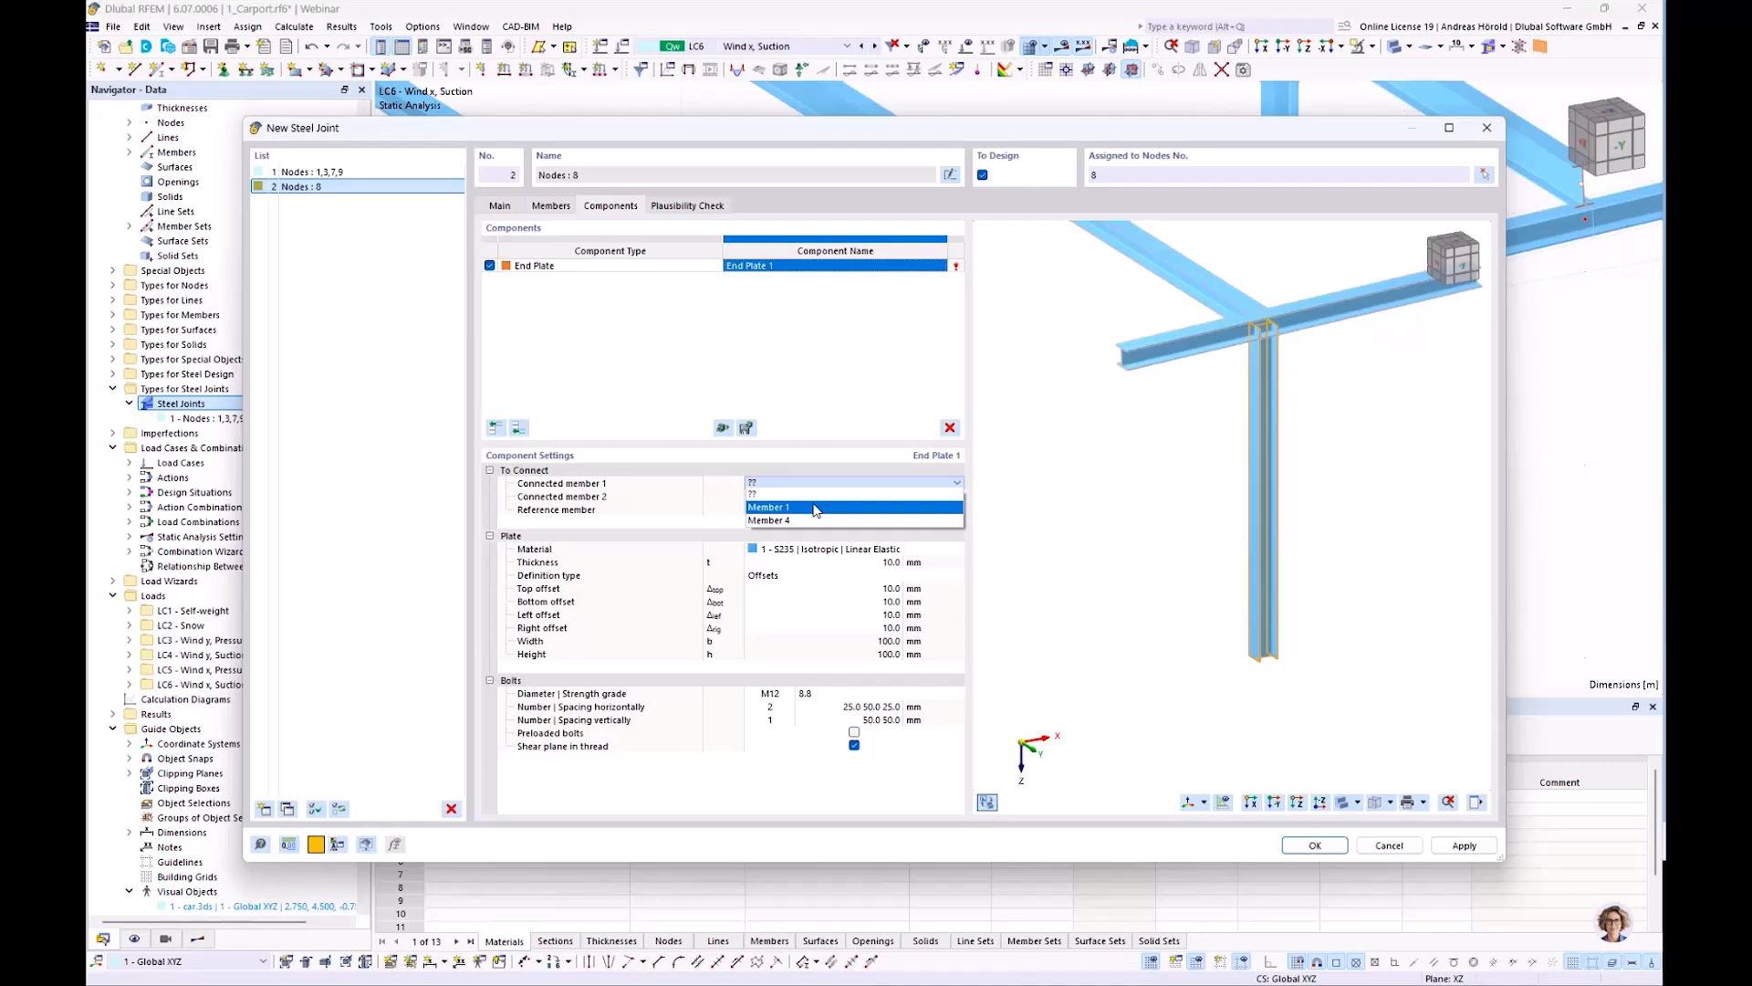
left_click(815, 509)
Set the continuous beam, Member 2, 3, as the end plate's reference member
scroll(1144, 522, "up", 3)
middle_click_drag(1145, 522, 1213, 595)
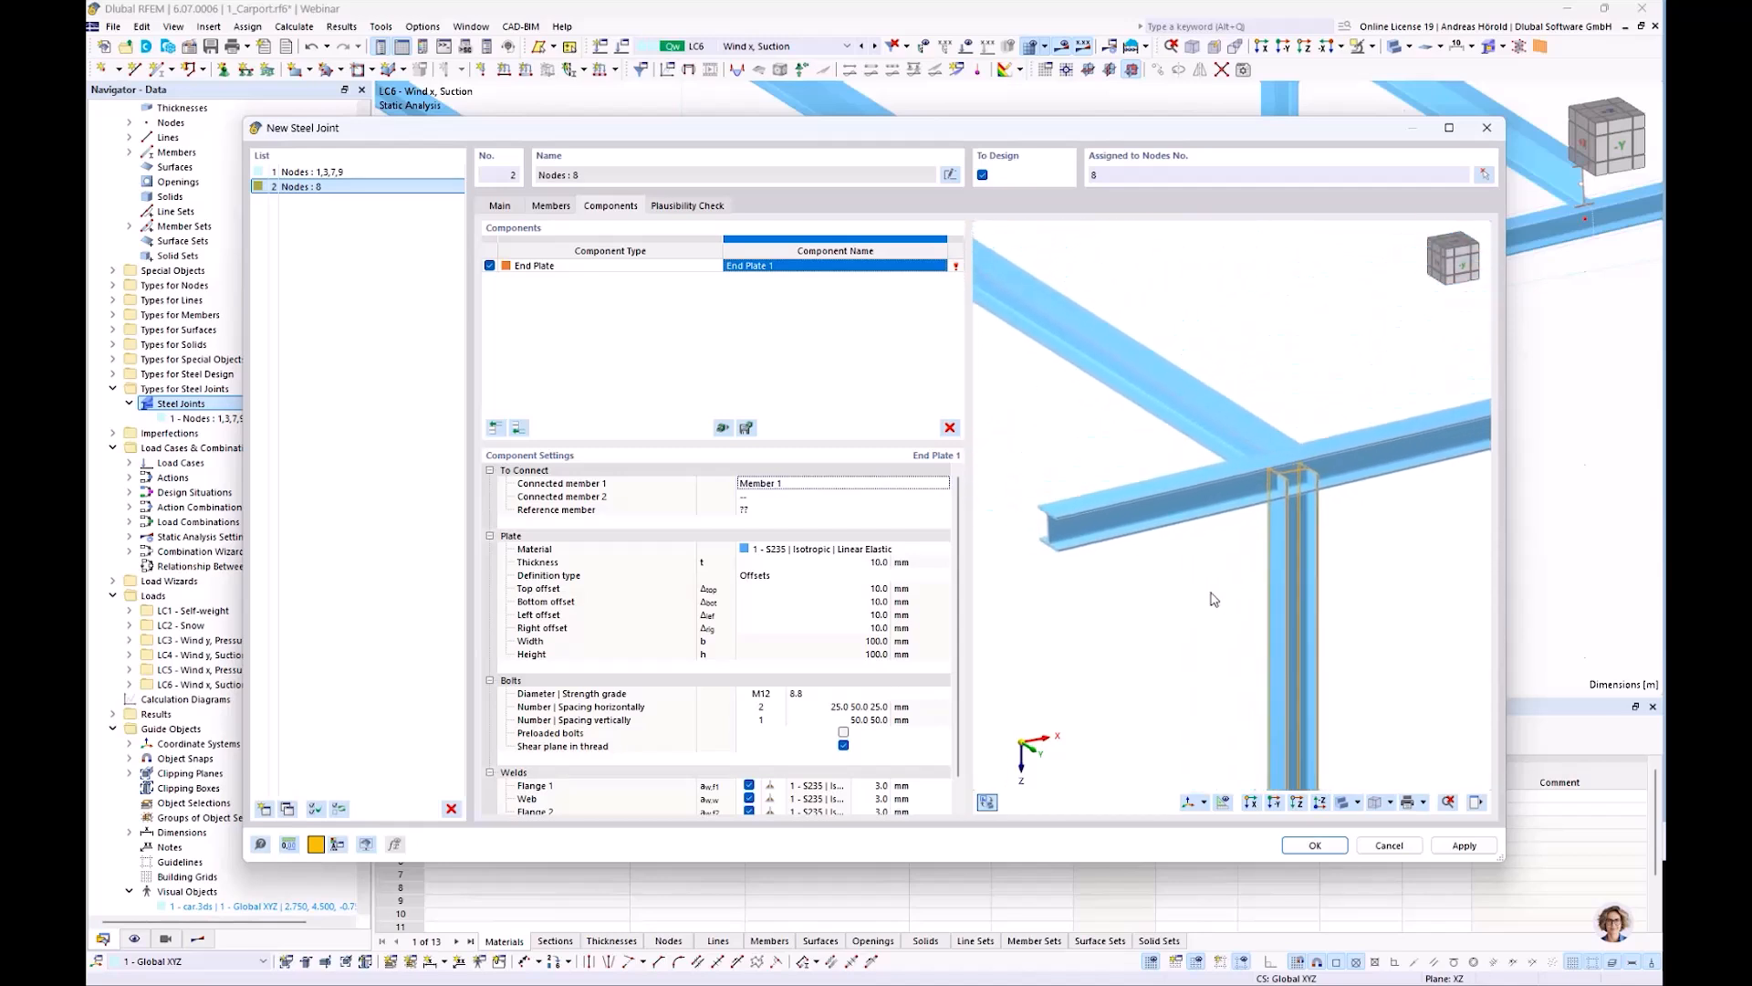
left_click(767, 511)
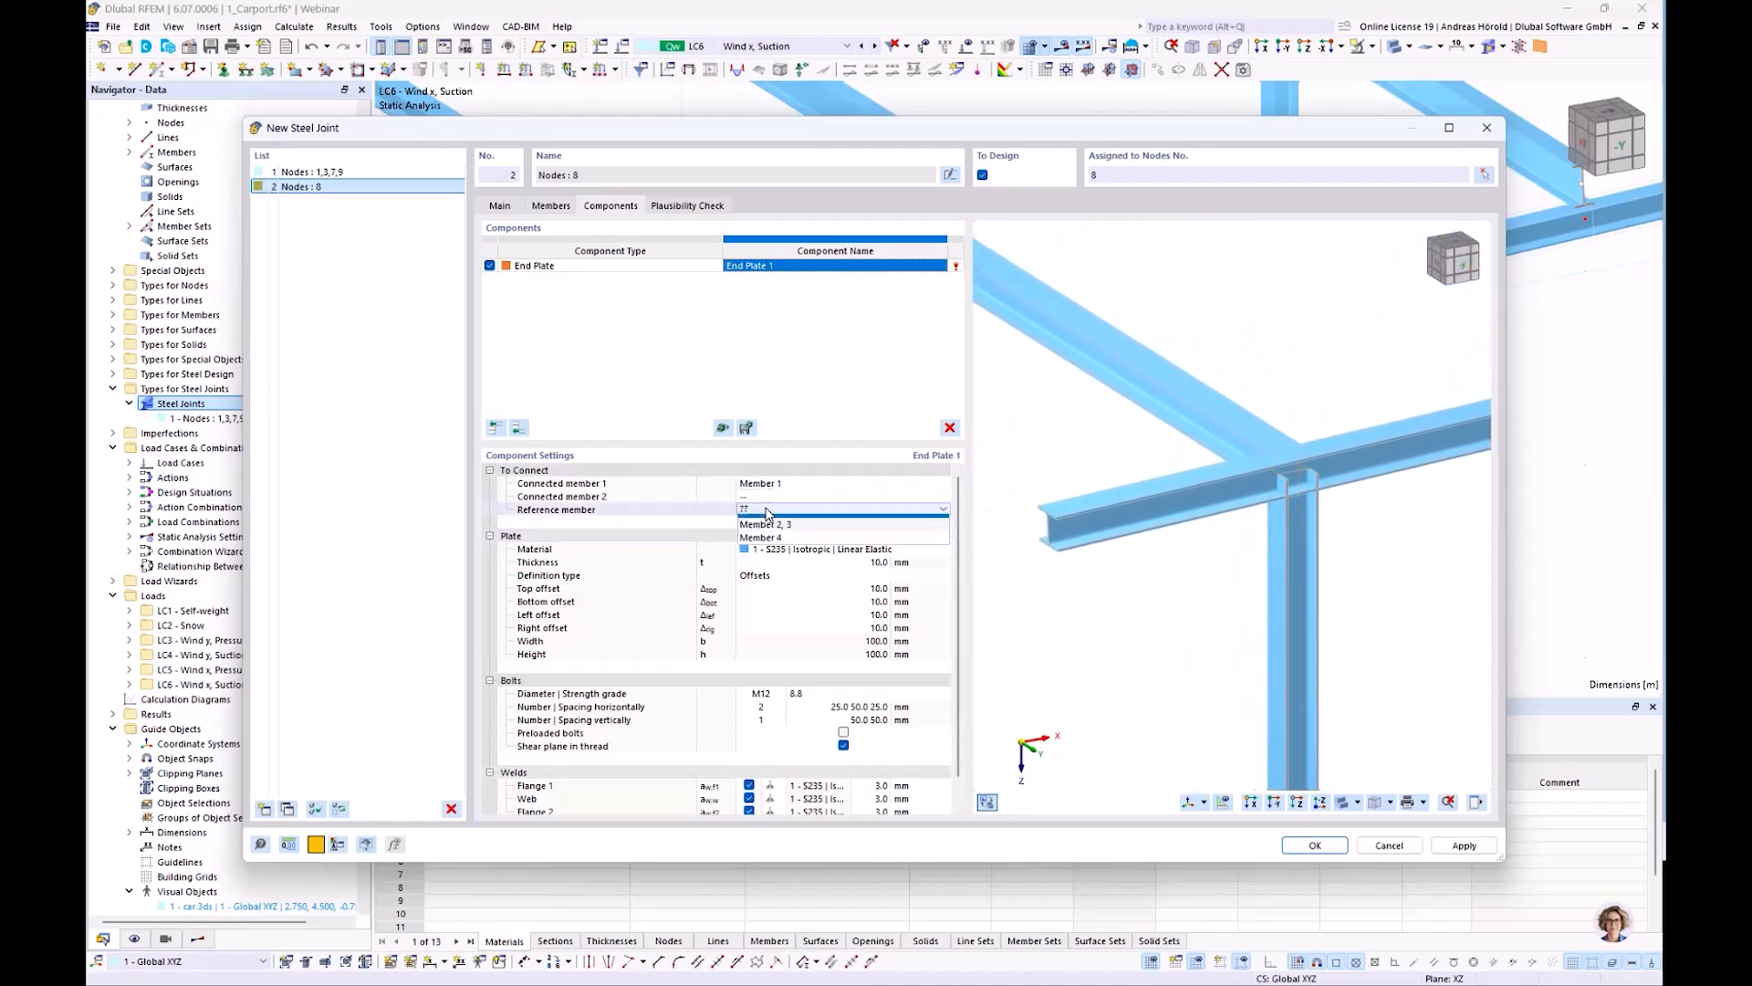
left_click(767, 511)
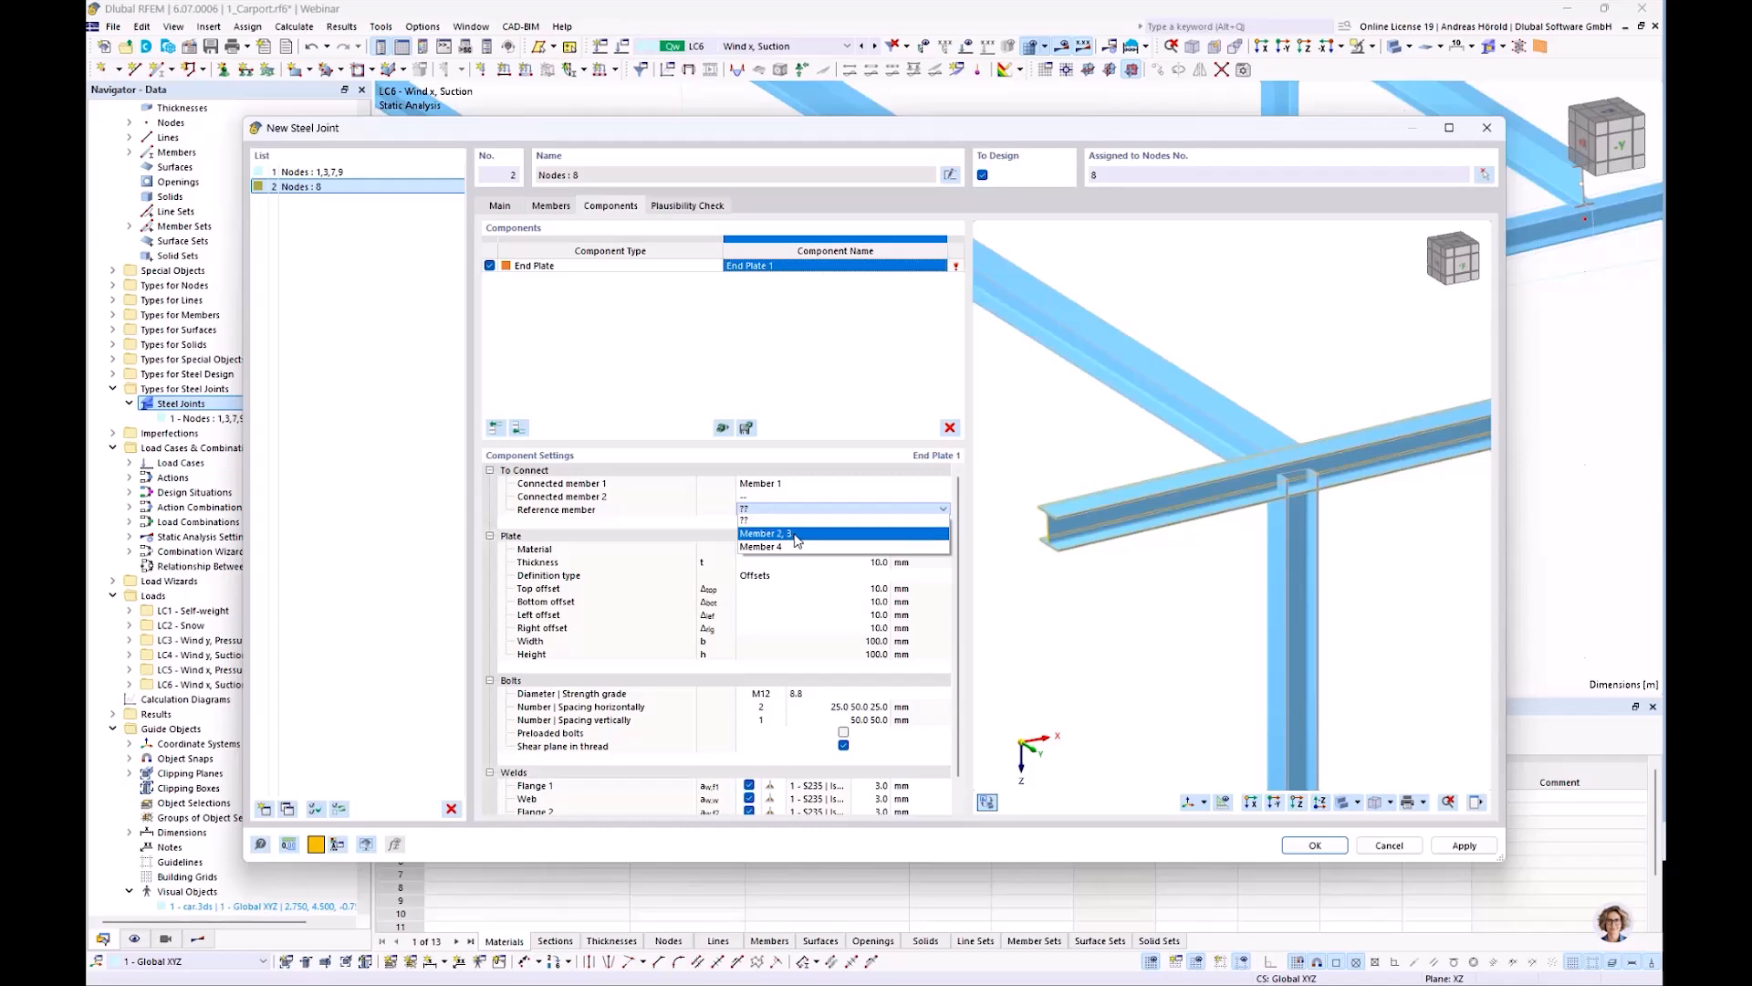
left_click(797, 534)
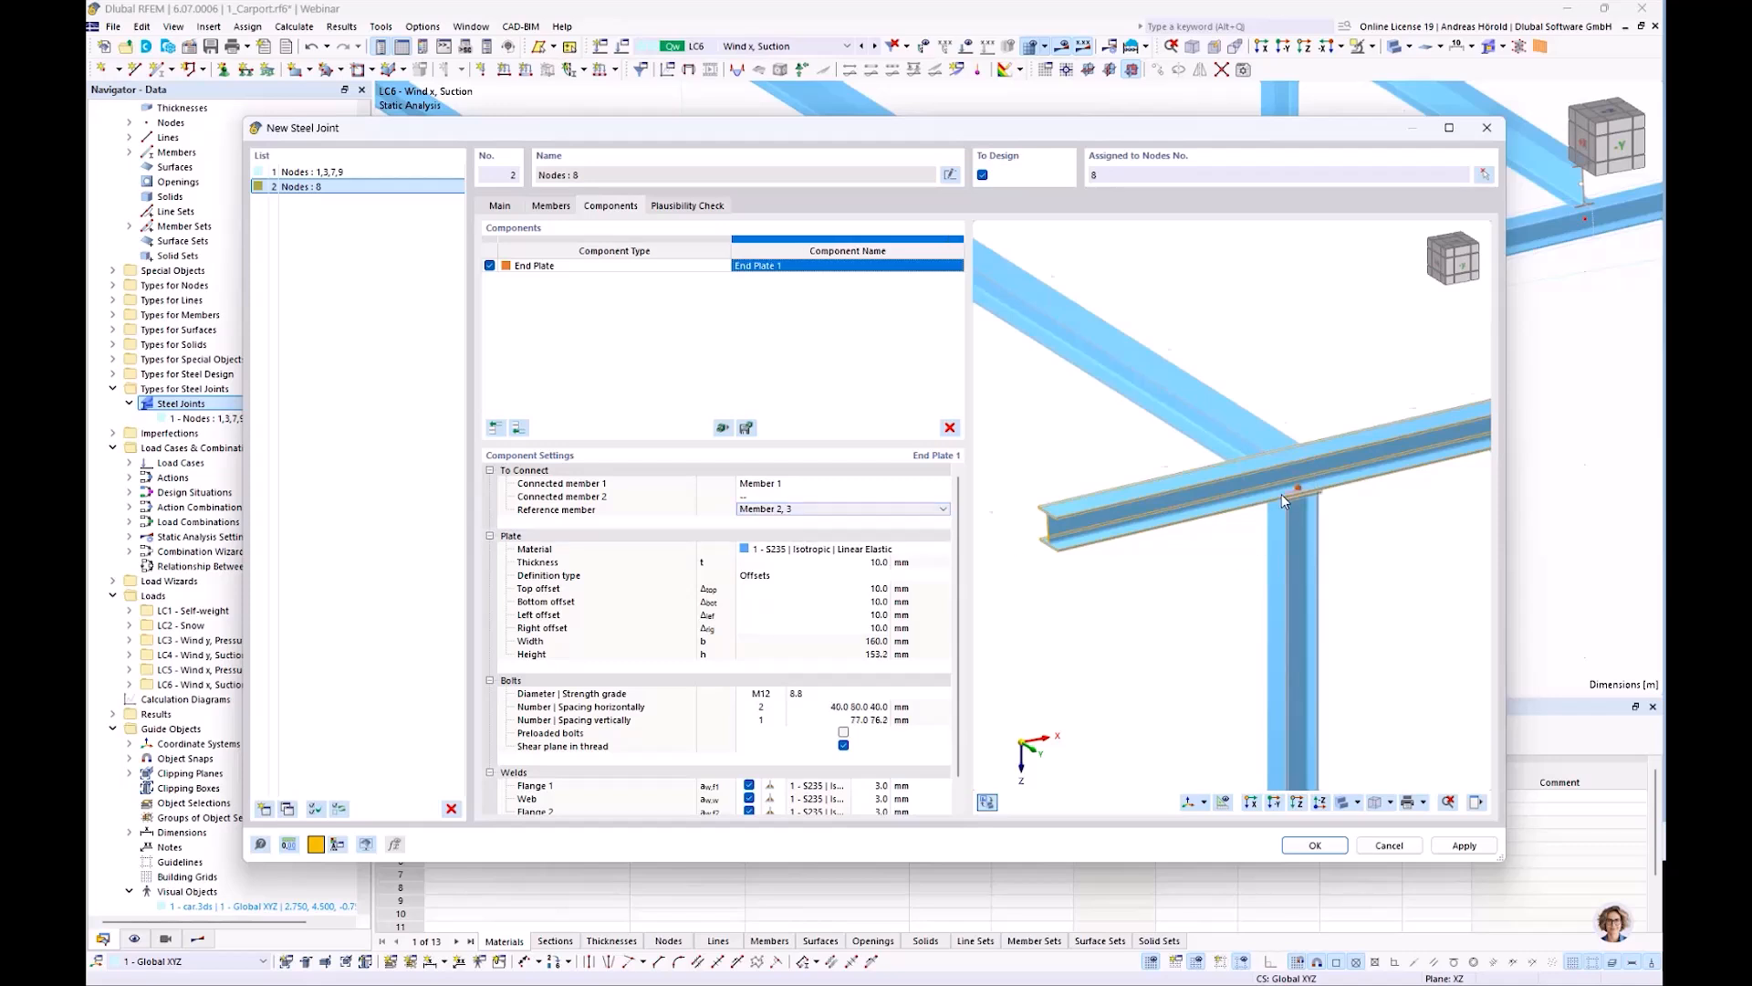
Set the thickness of the end plate at the column top to 15 mm
scroll(1282, 494, "up", 5)
scroll(1181, 599, "up", 1)
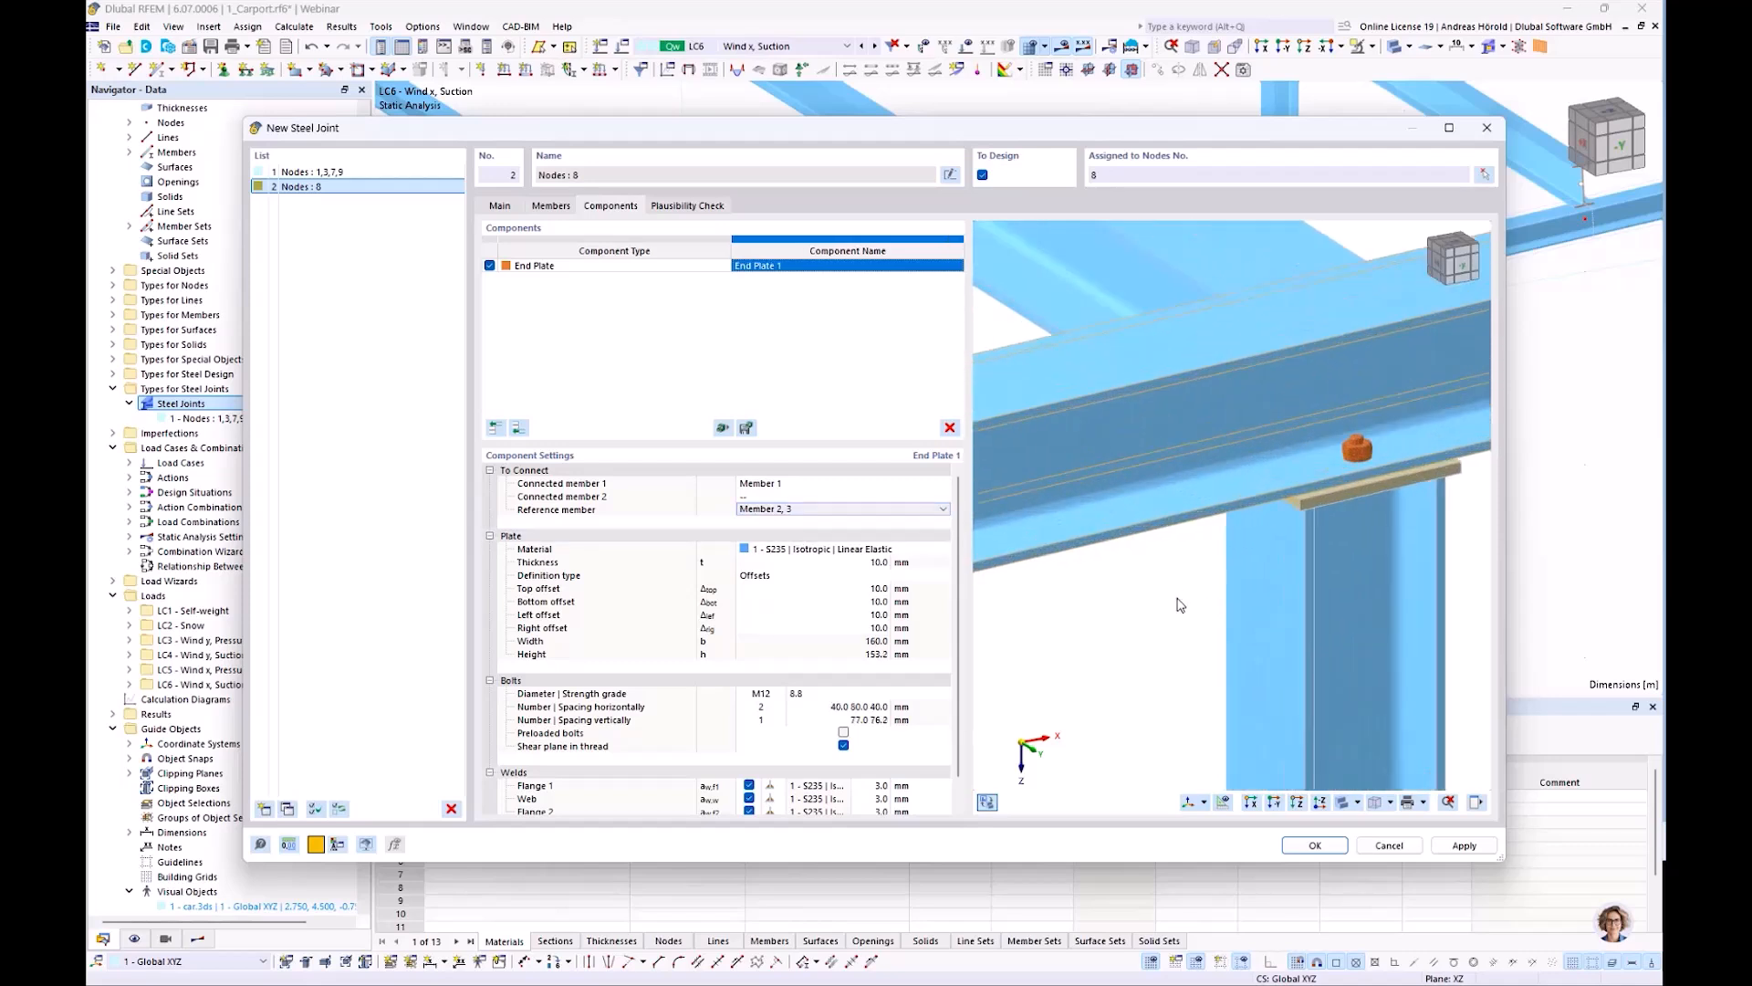
middle_click_drag(1138, 627, 1418, 603, "ctrl")
middle_click_drag(1169, 616, 1066, 617, "ctrl")
right_click(1066, 617)
right_click_drag(1385, 660, 1181, 662)
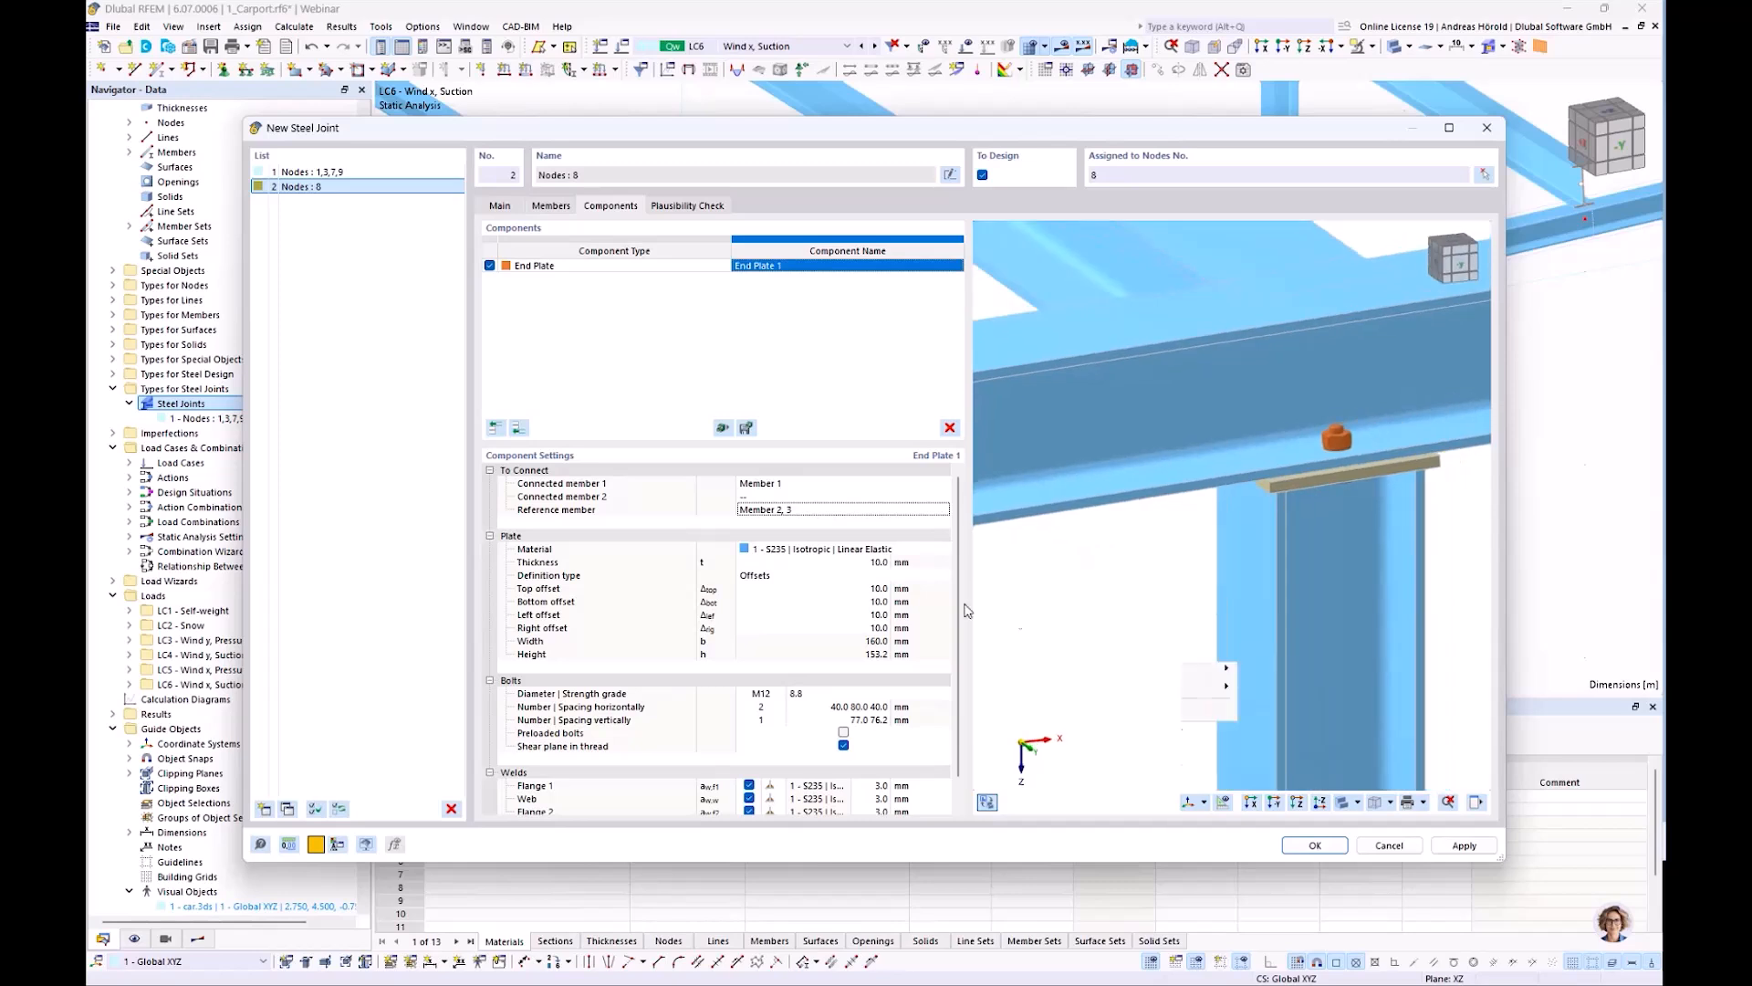
left_click(942, 589)
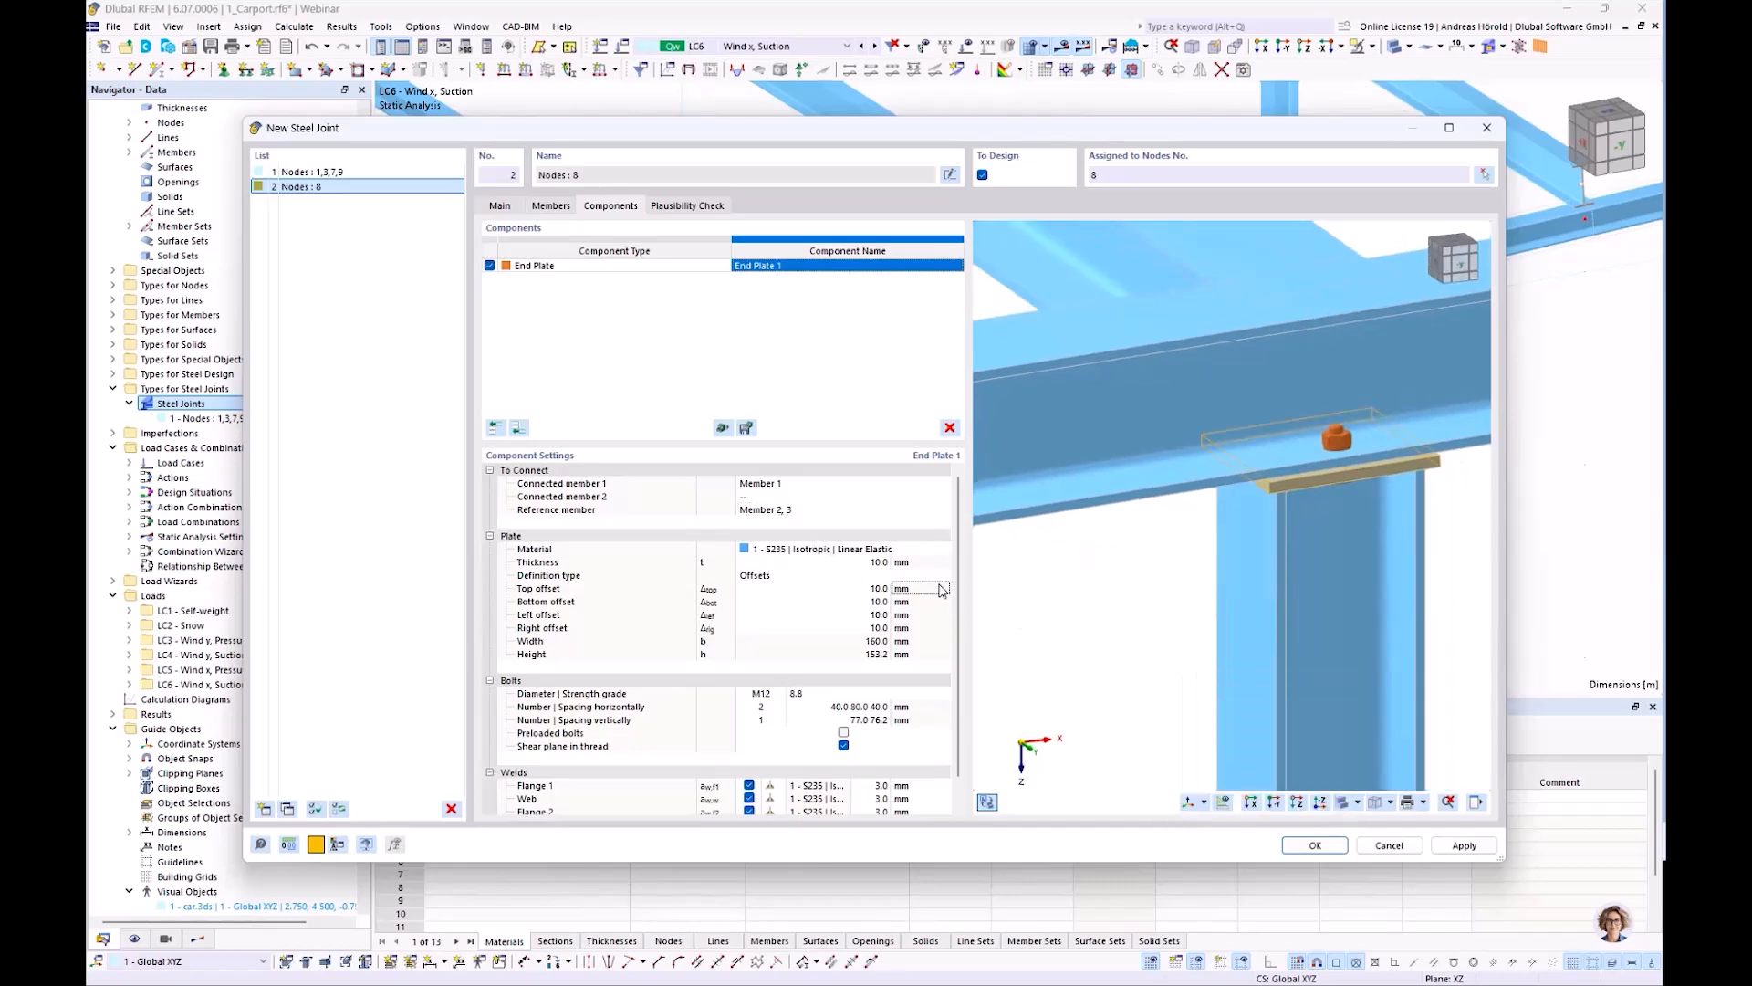
left_click(923, 563)
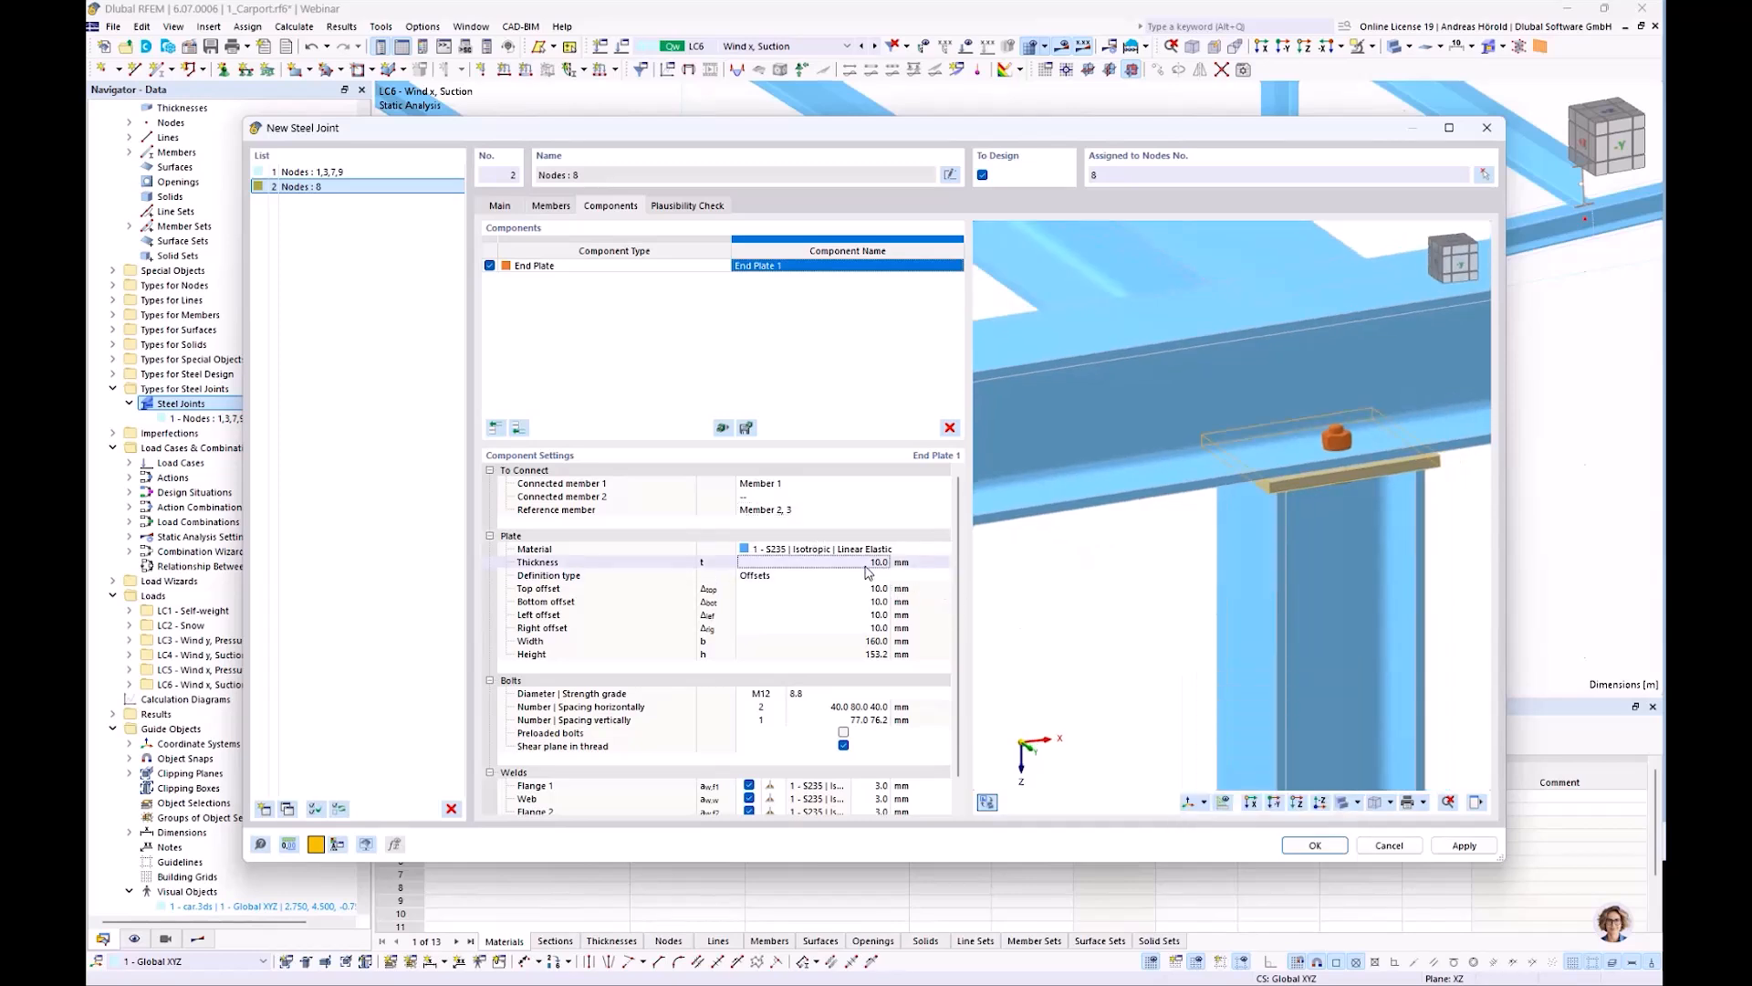
type("15")
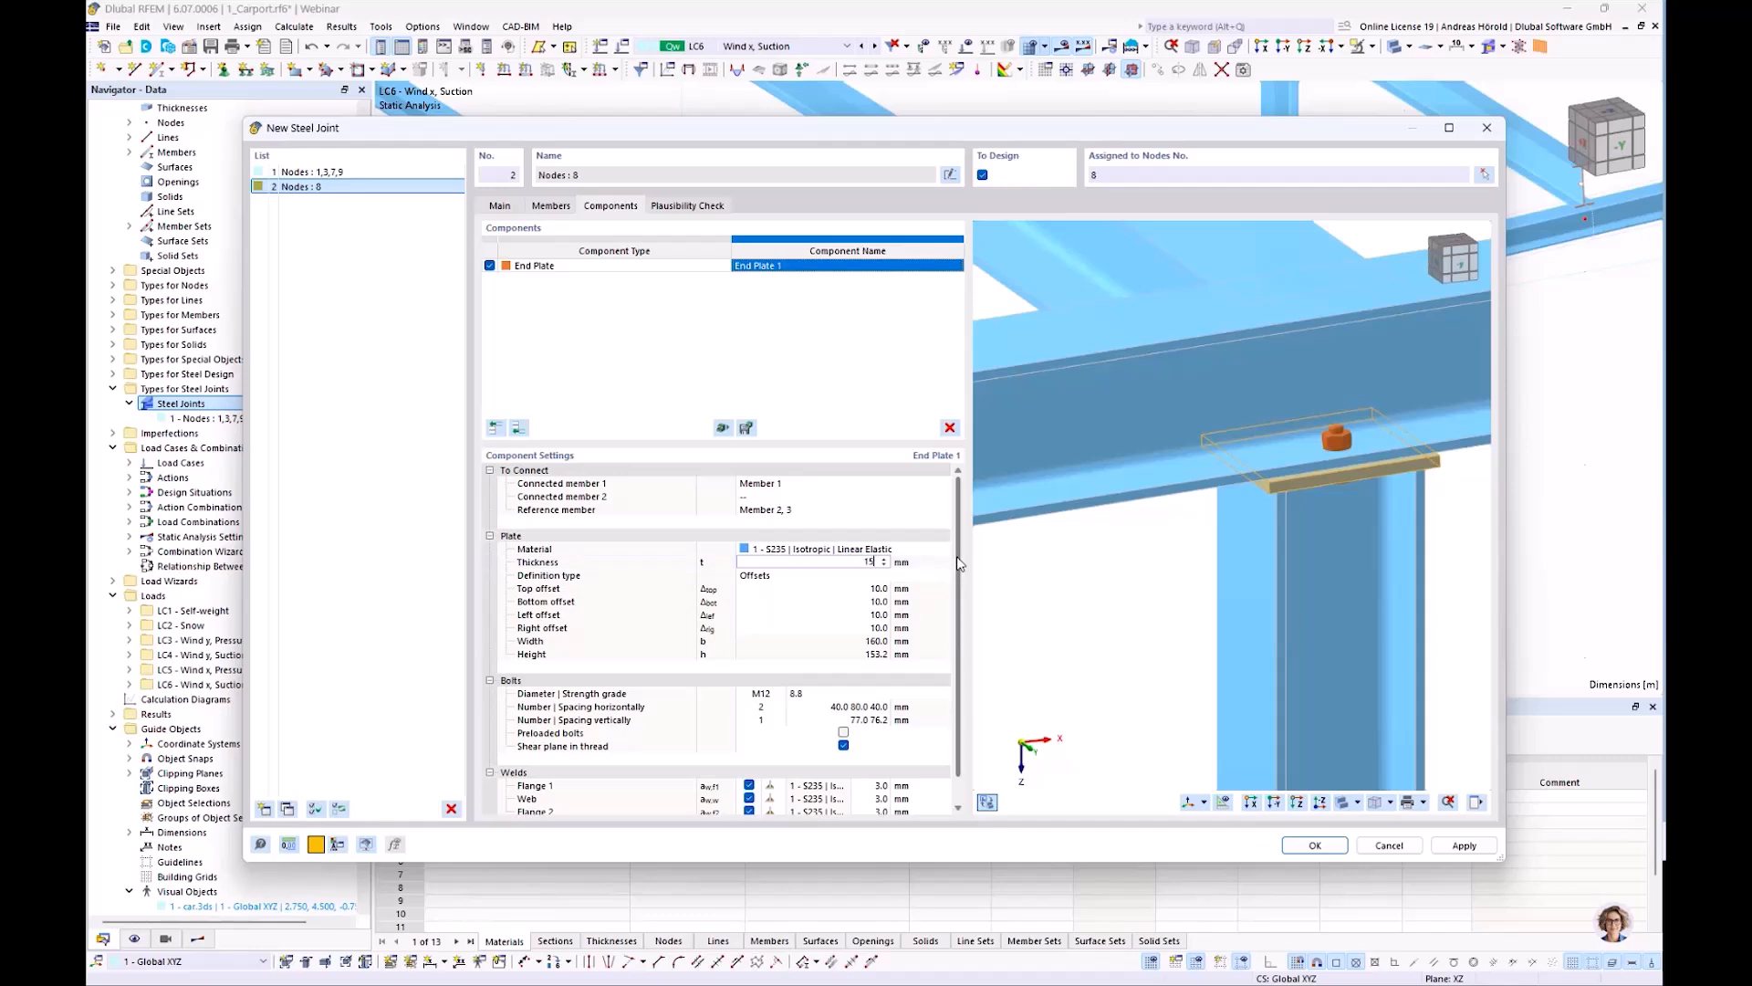
key("Tab")
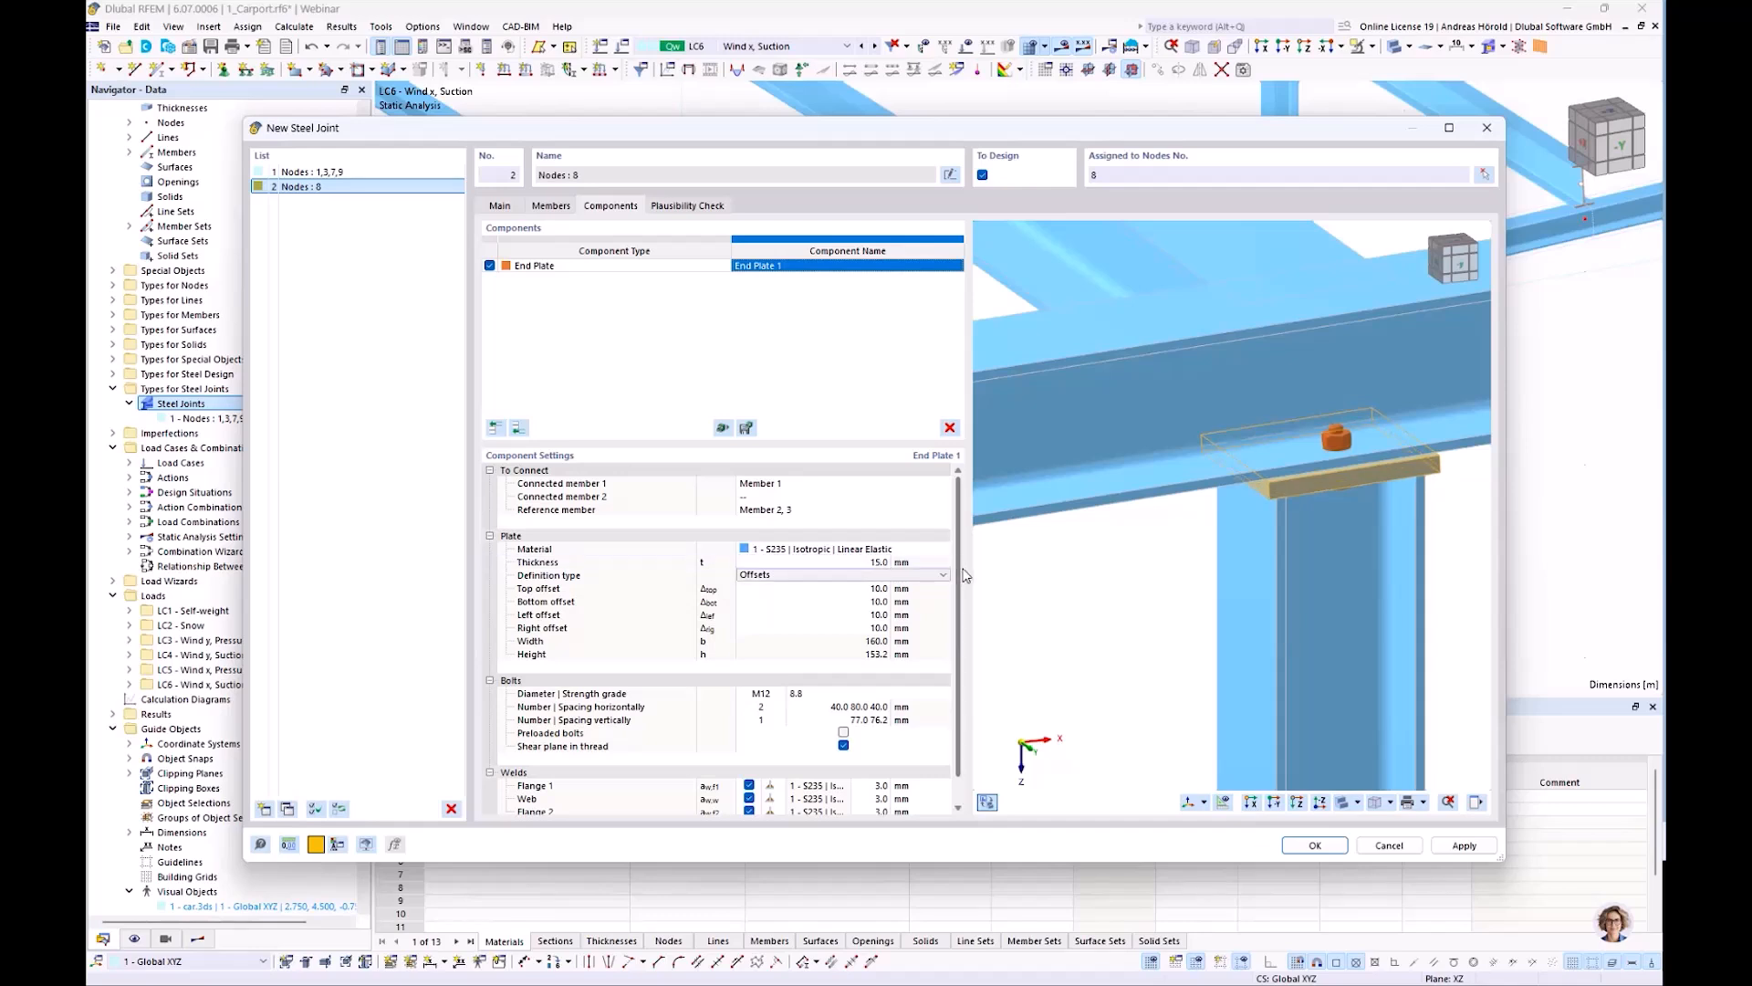
Set the end plate's top and bottom offsets to 60 mm each
middle_click_drag(1326, 514, 1304, 518)
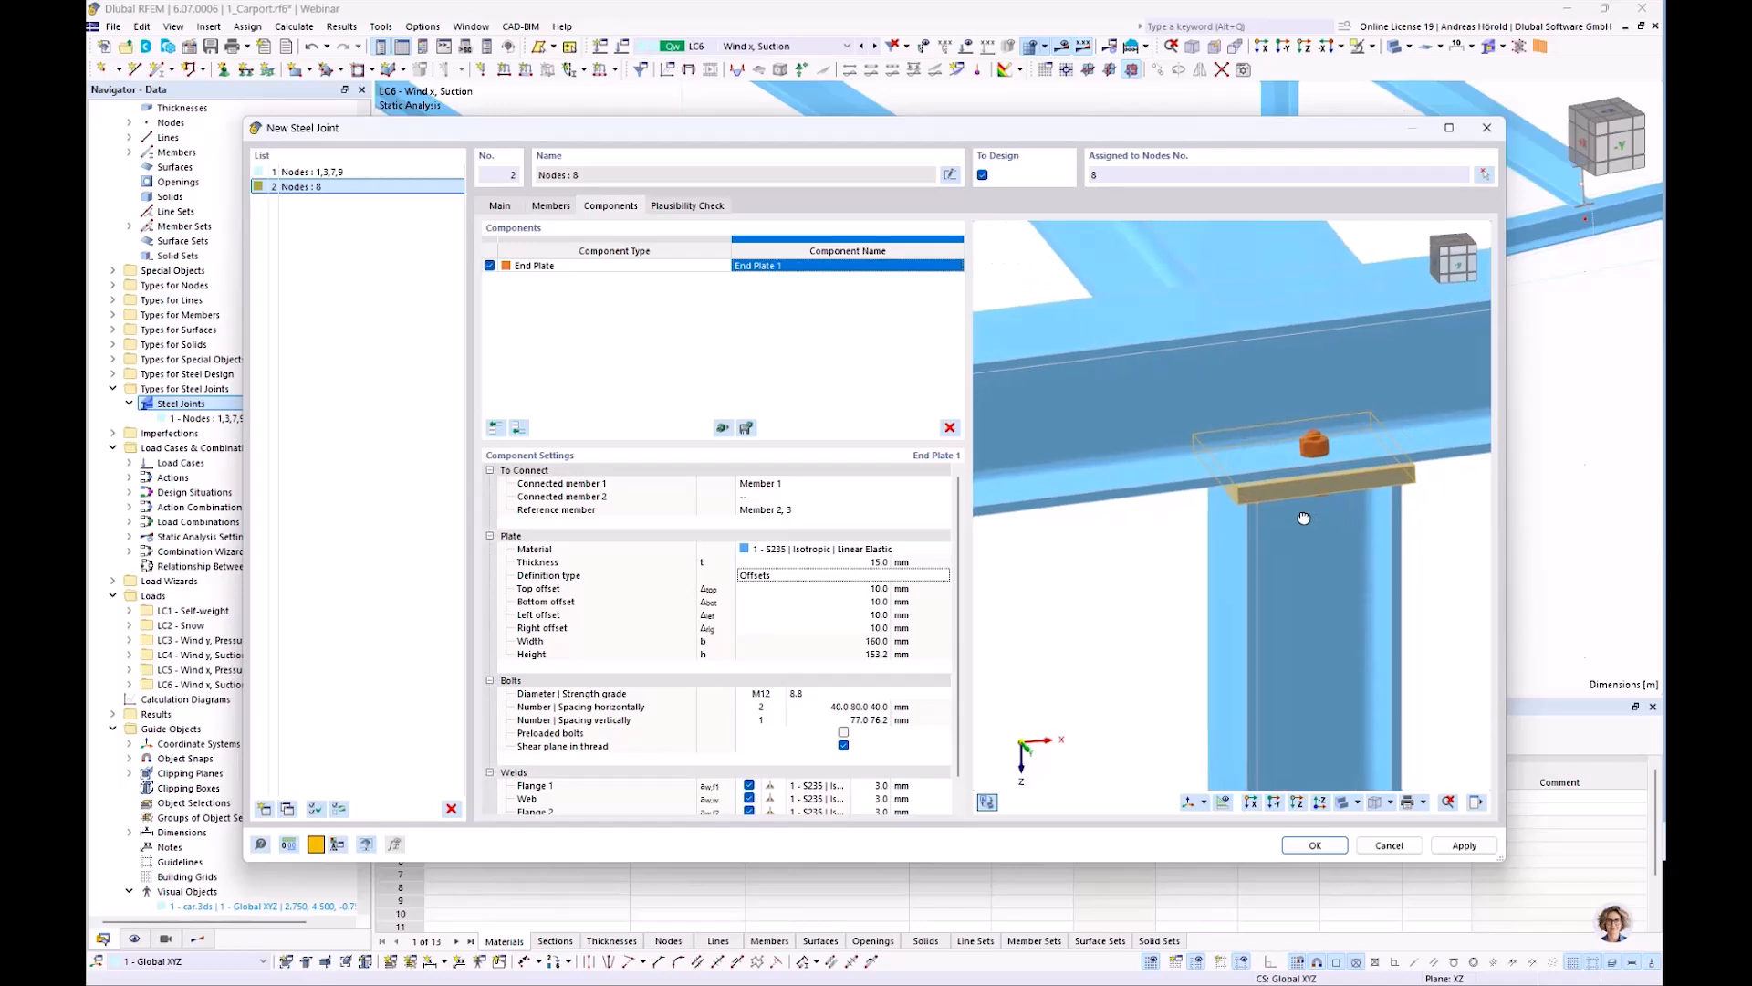
scroll(1193, 535, "up", 1)
scroll(1161, 536, "up", 1)
middle_click_drag(1146, 543, 1071, 557)
left_click(871, 590)
type("6")
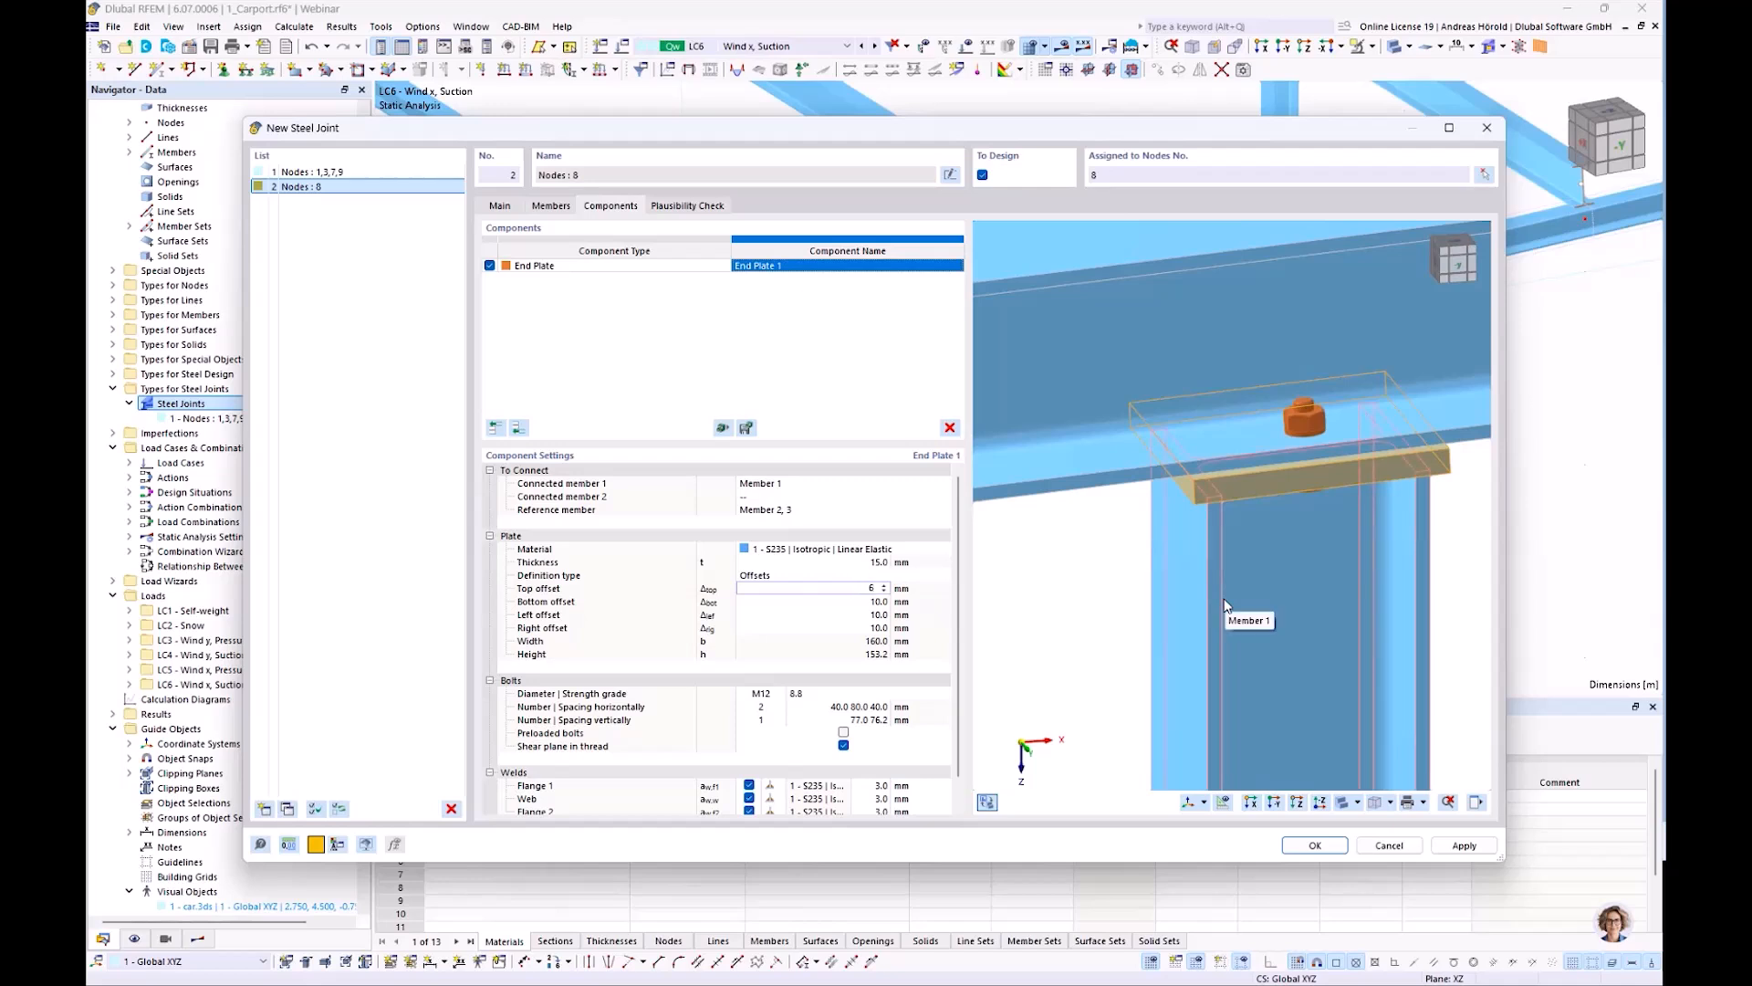
type("0")
key("Tab")
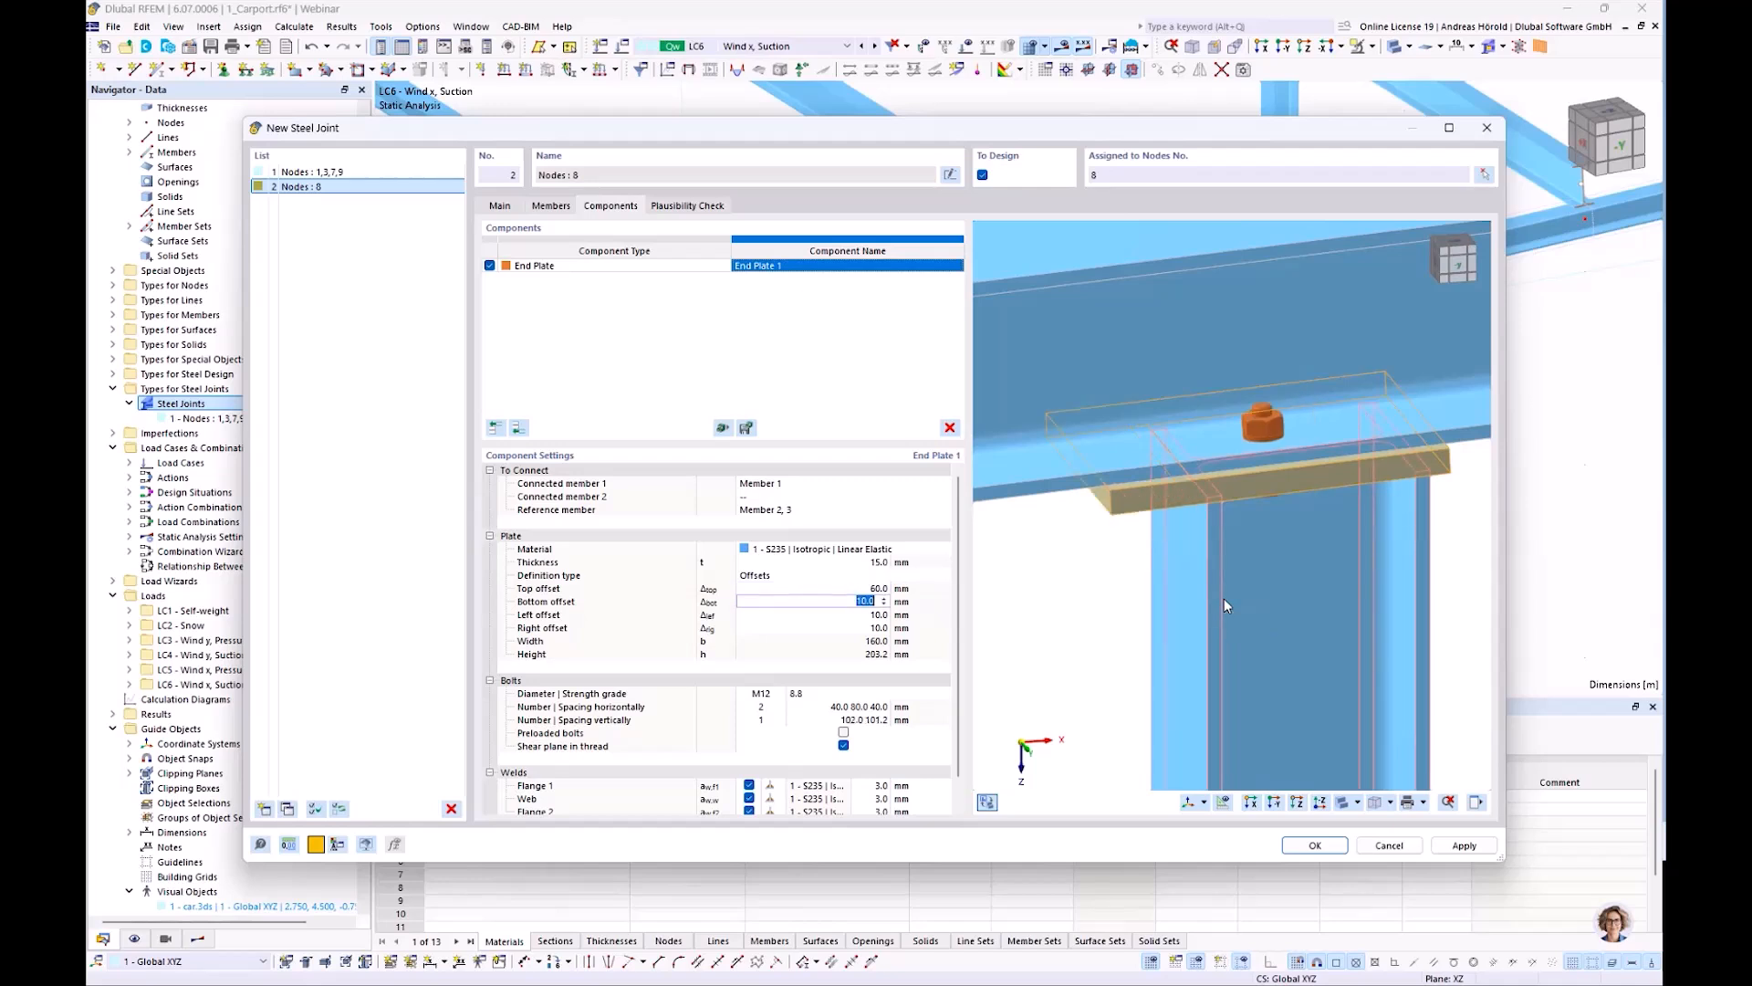
type("60")
key("Tab")
Set the end plate's left and right offsets to 0 mm
middle_click_drag(1131, 611, 1228, 516, "ctrl")
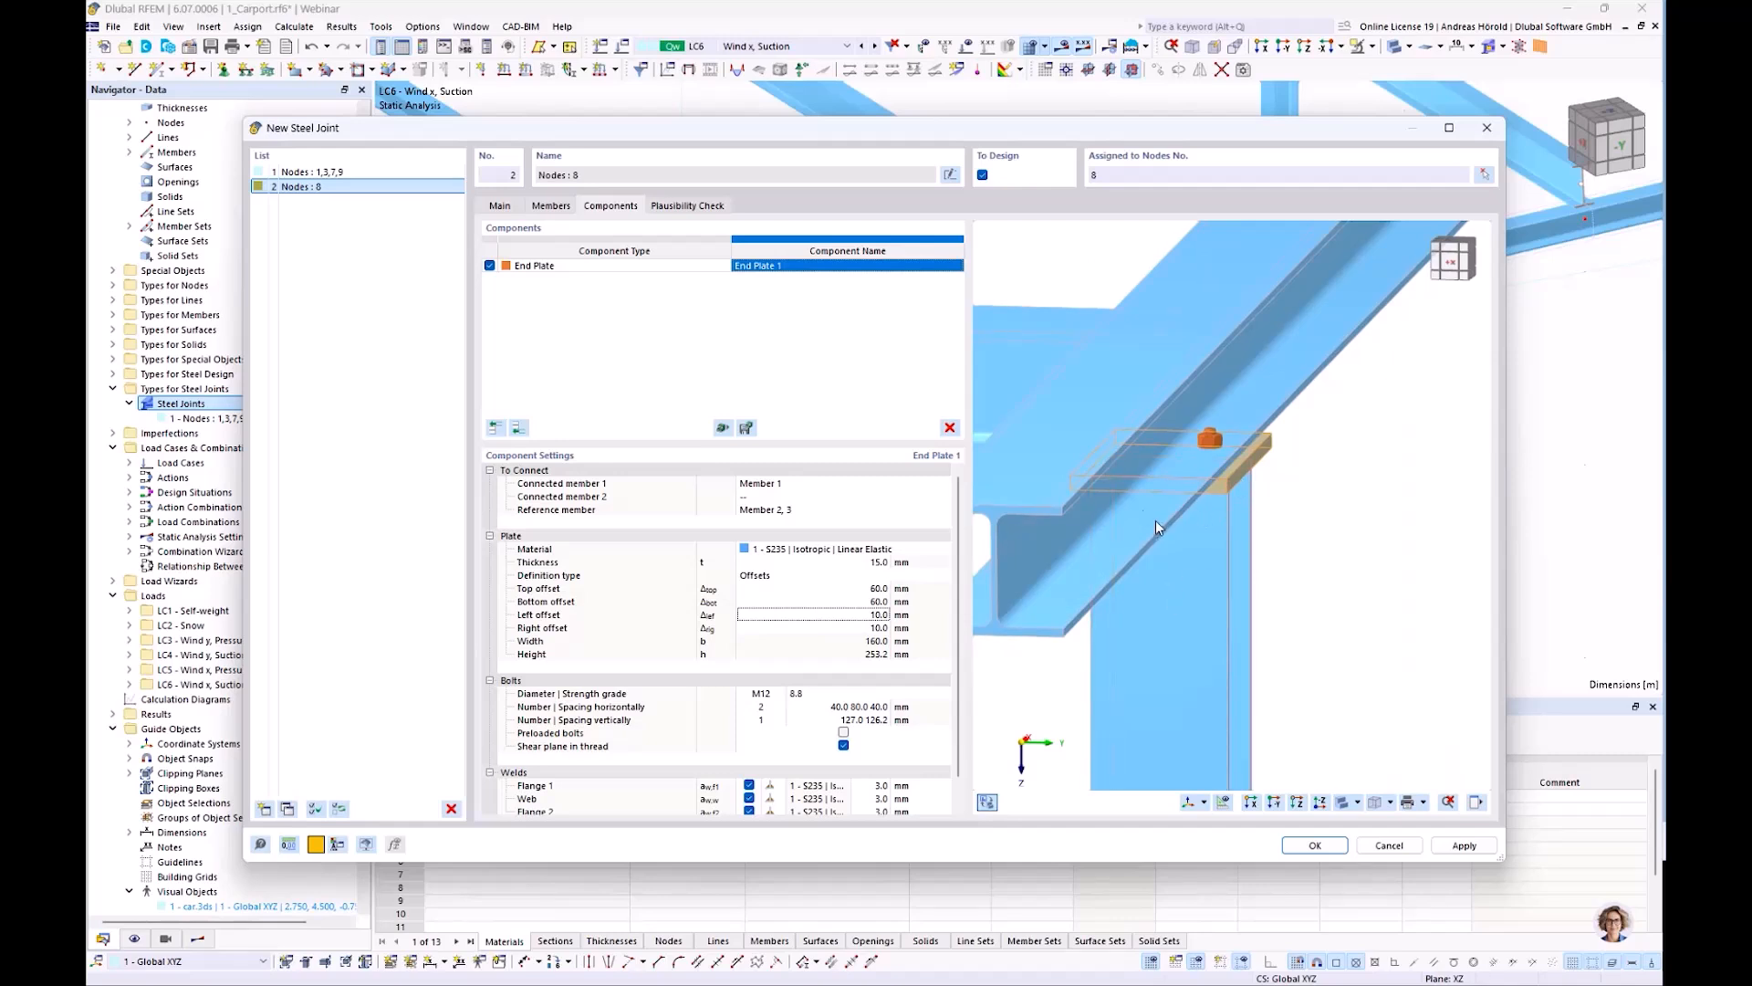
left_click(875, 618)
type("5")
key("Tab")
type("0")
key("Tab")
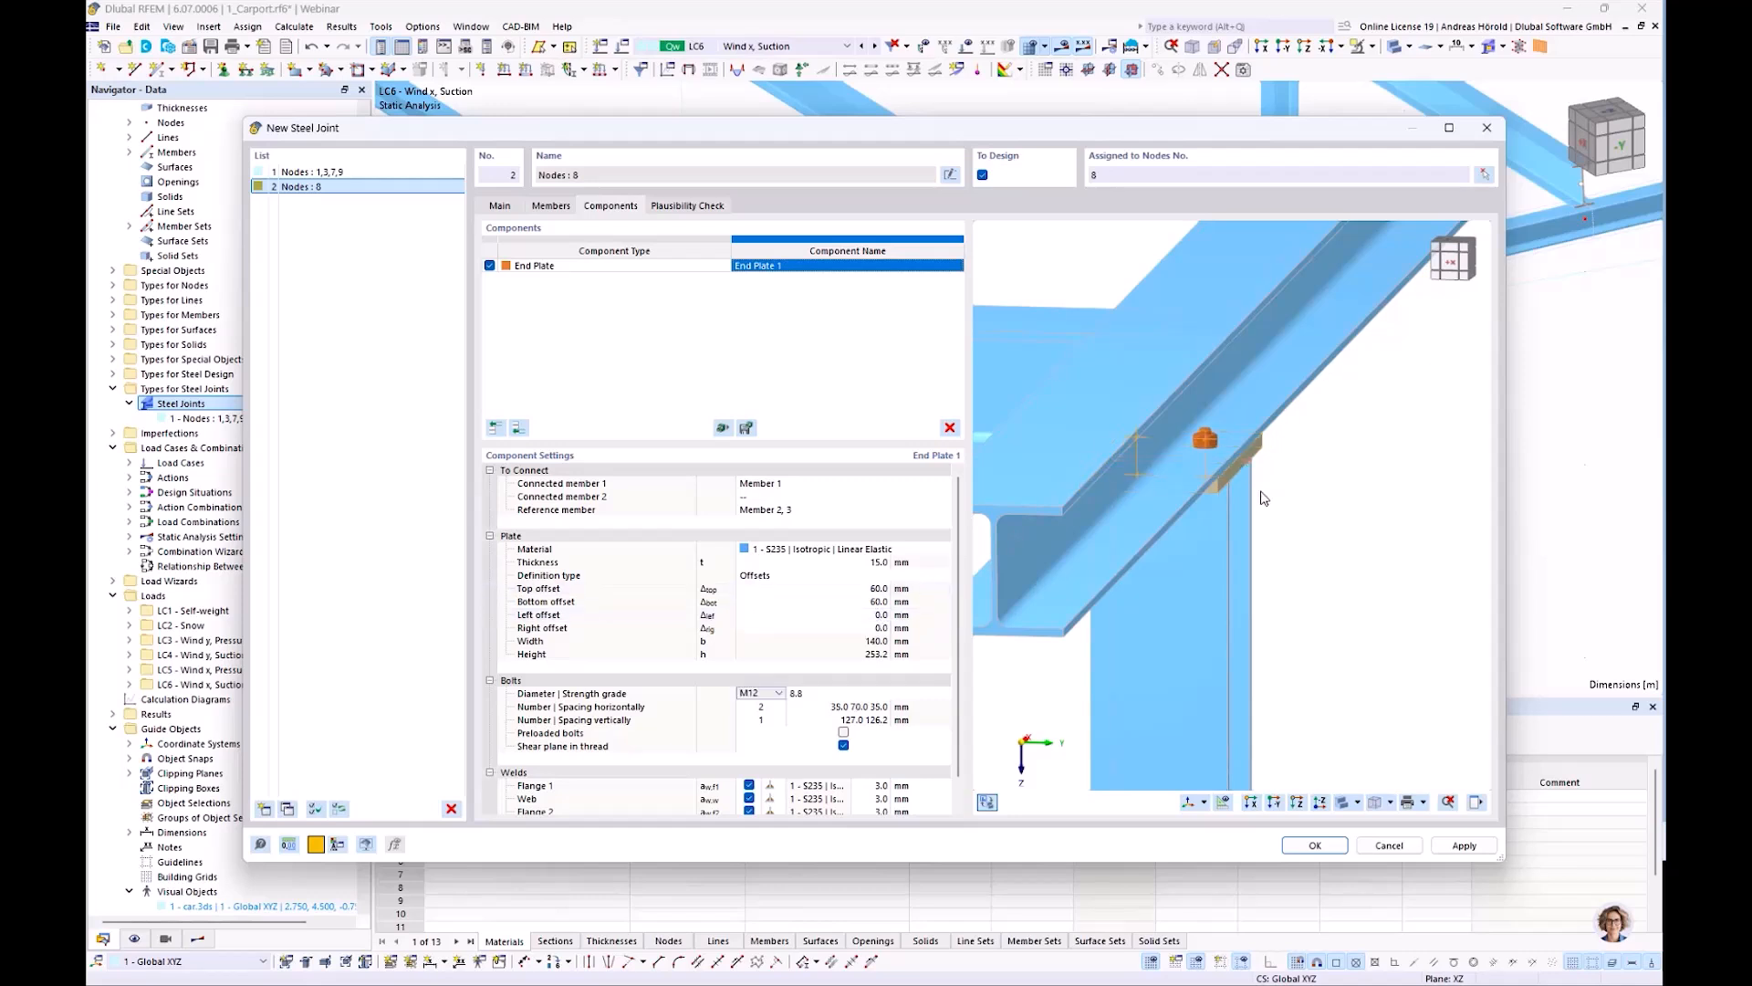
Set the strength grade of the column-top end plate's M12 bolts to 10.9
middle_click_drag(1290, 501, 1279, 435, "ctrl")
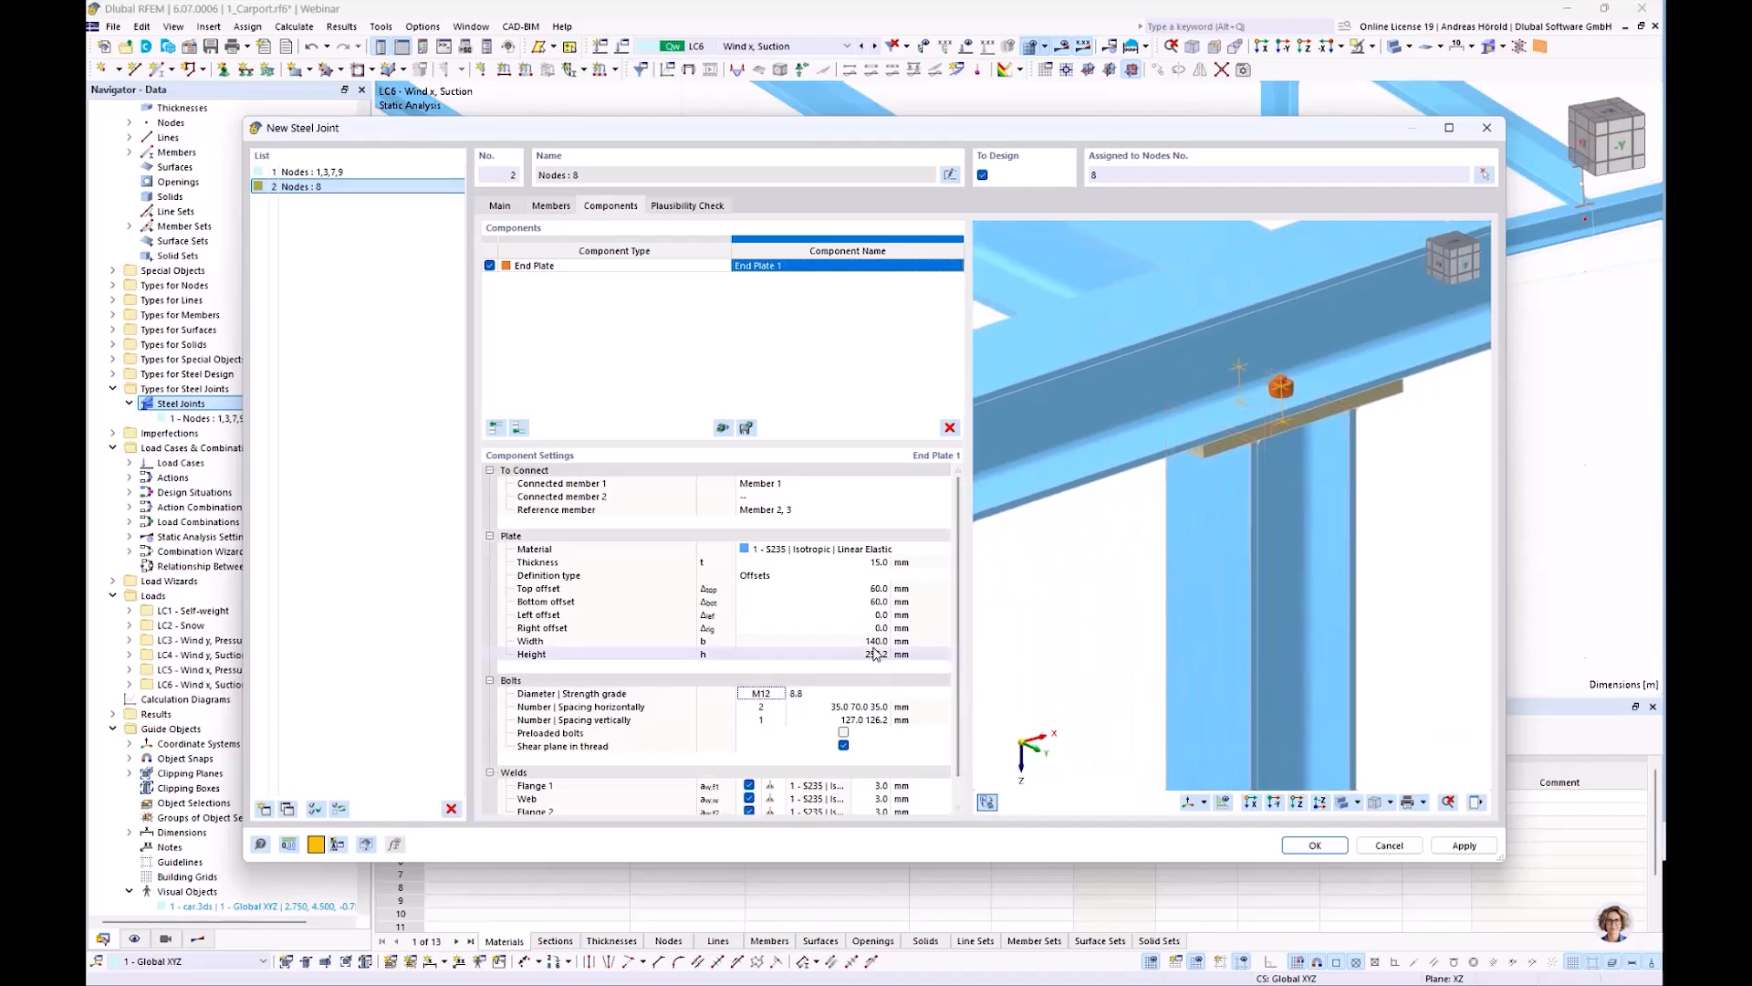
left_click(825, 696)
left_click(839, 696)
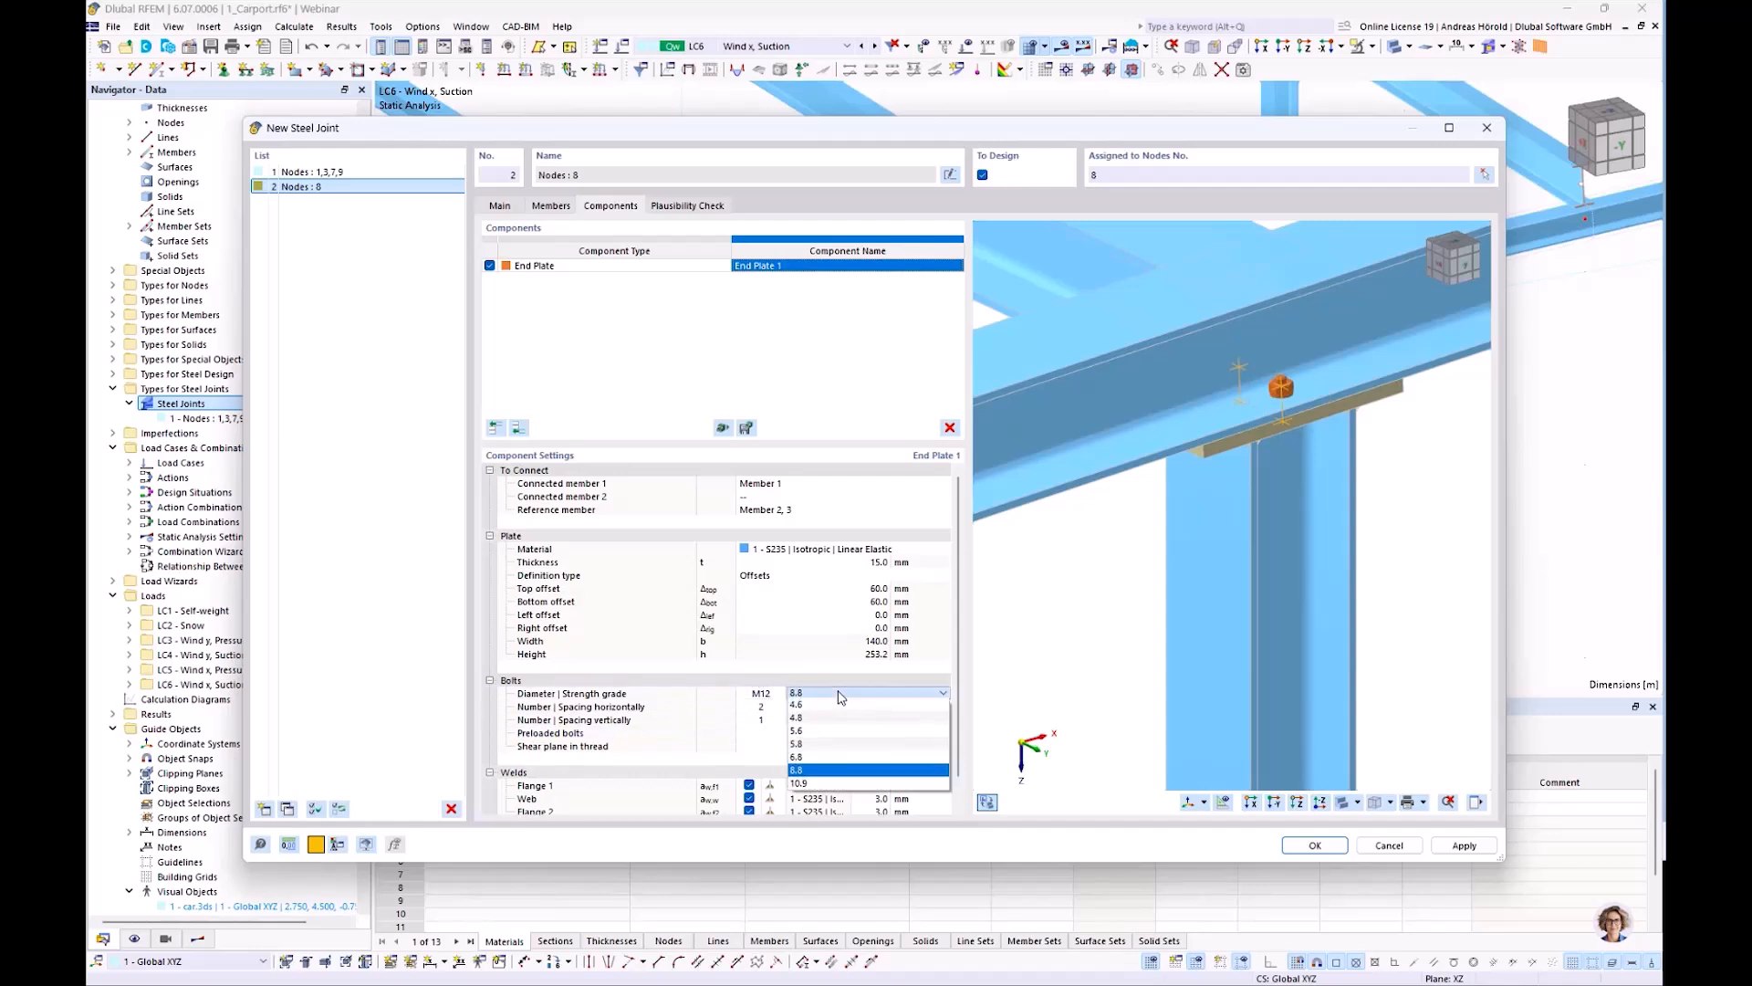
left_click(844, 784)
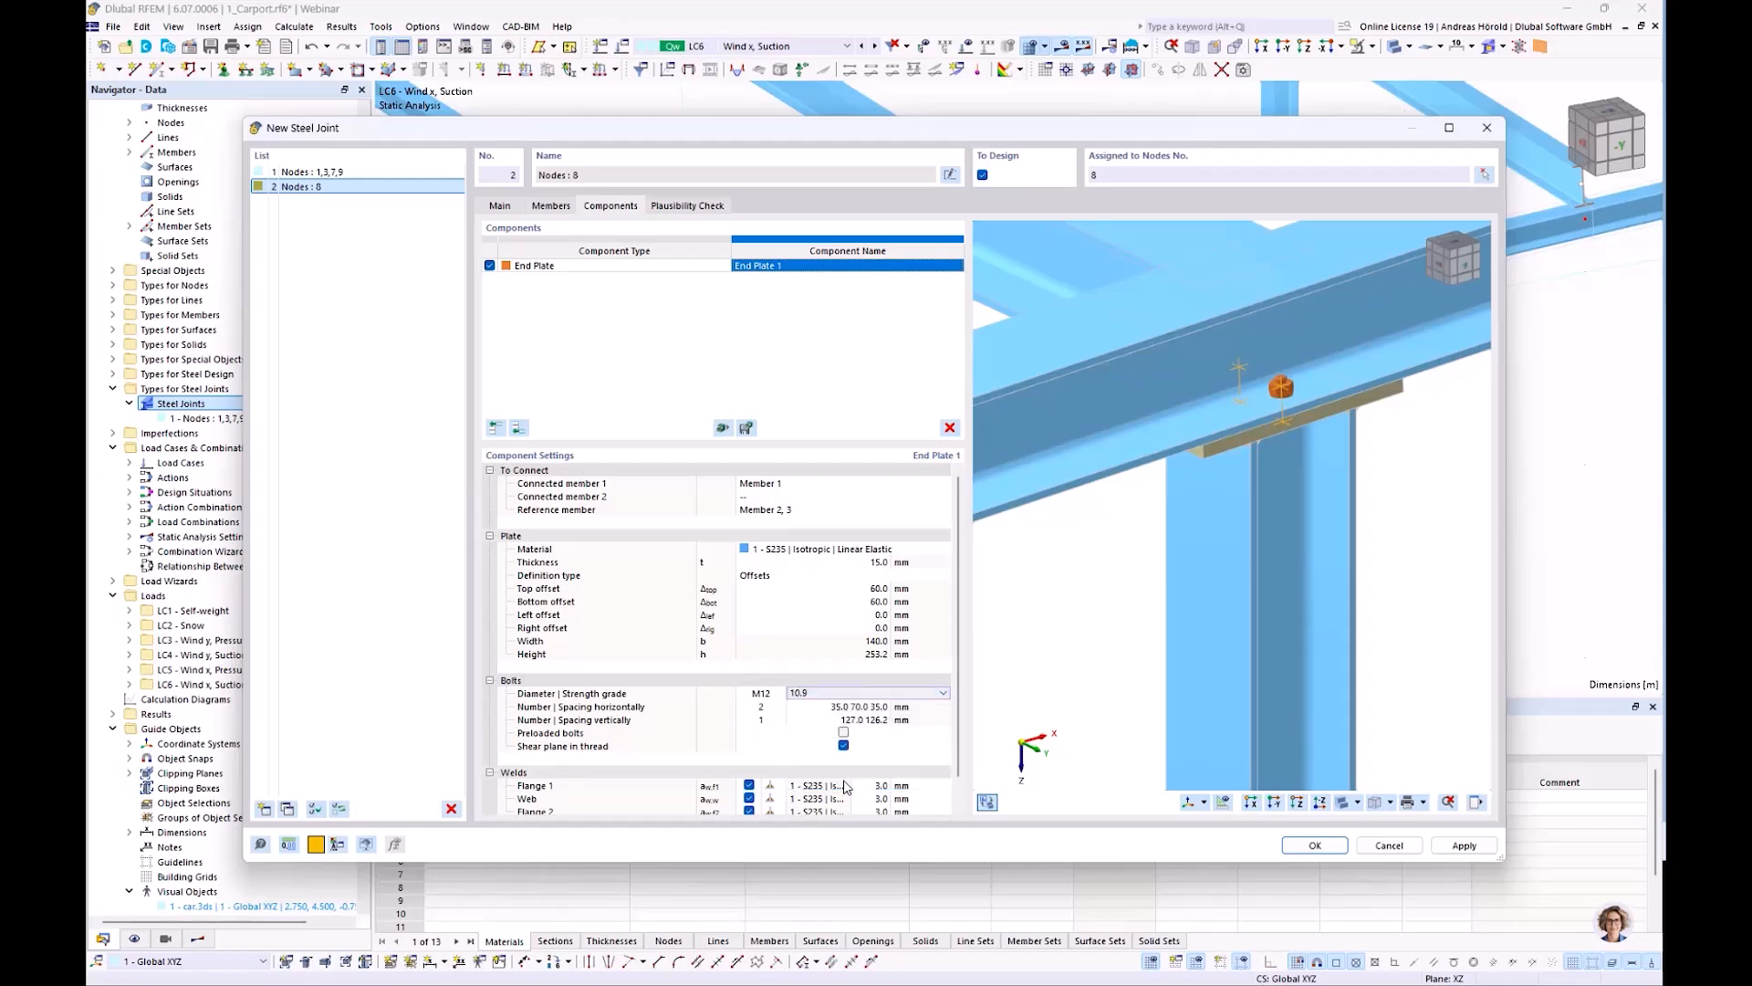
Arrange two bolts vertically in the end plate with spacings of 33.1, 187.0 and 33.1 mm
left_click(858, 707)
mouse_move(1114, 637)
middle_mouse_down("ctrl")
mouse_move(1210, 622)
mouse_move(1297, 570)
mouse_move(1083, 629)
middle_mouse_up("ctrl")
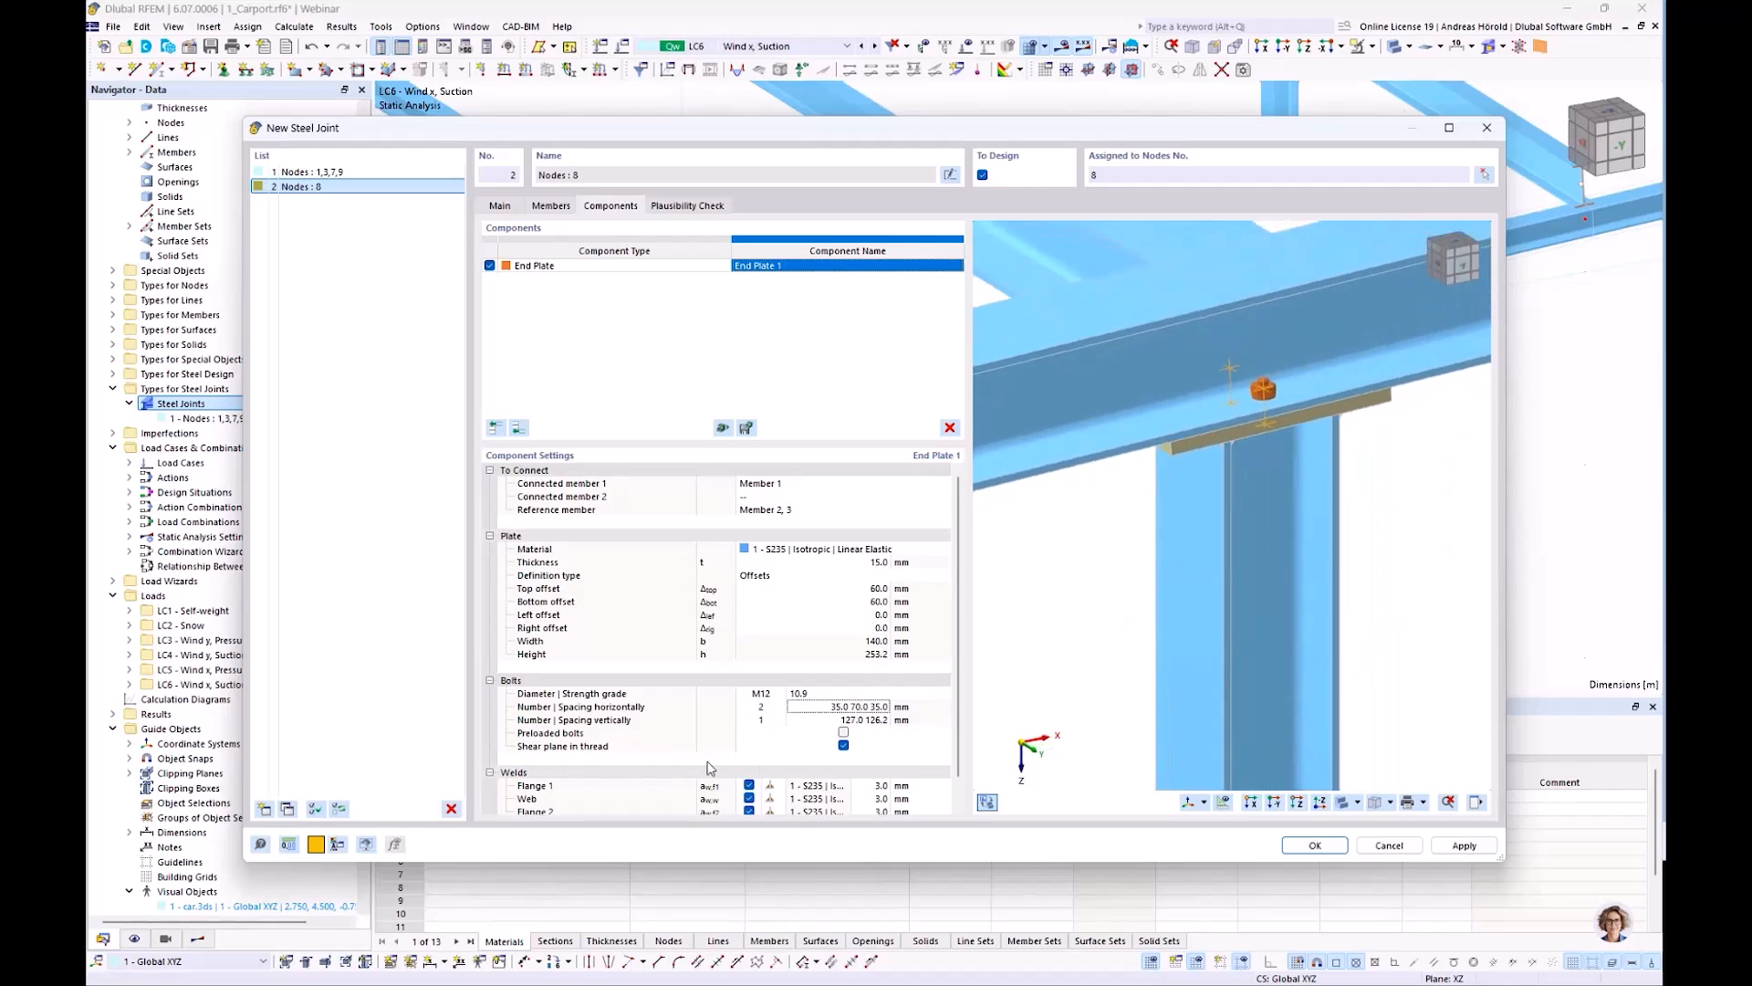
left_click(776, 720)
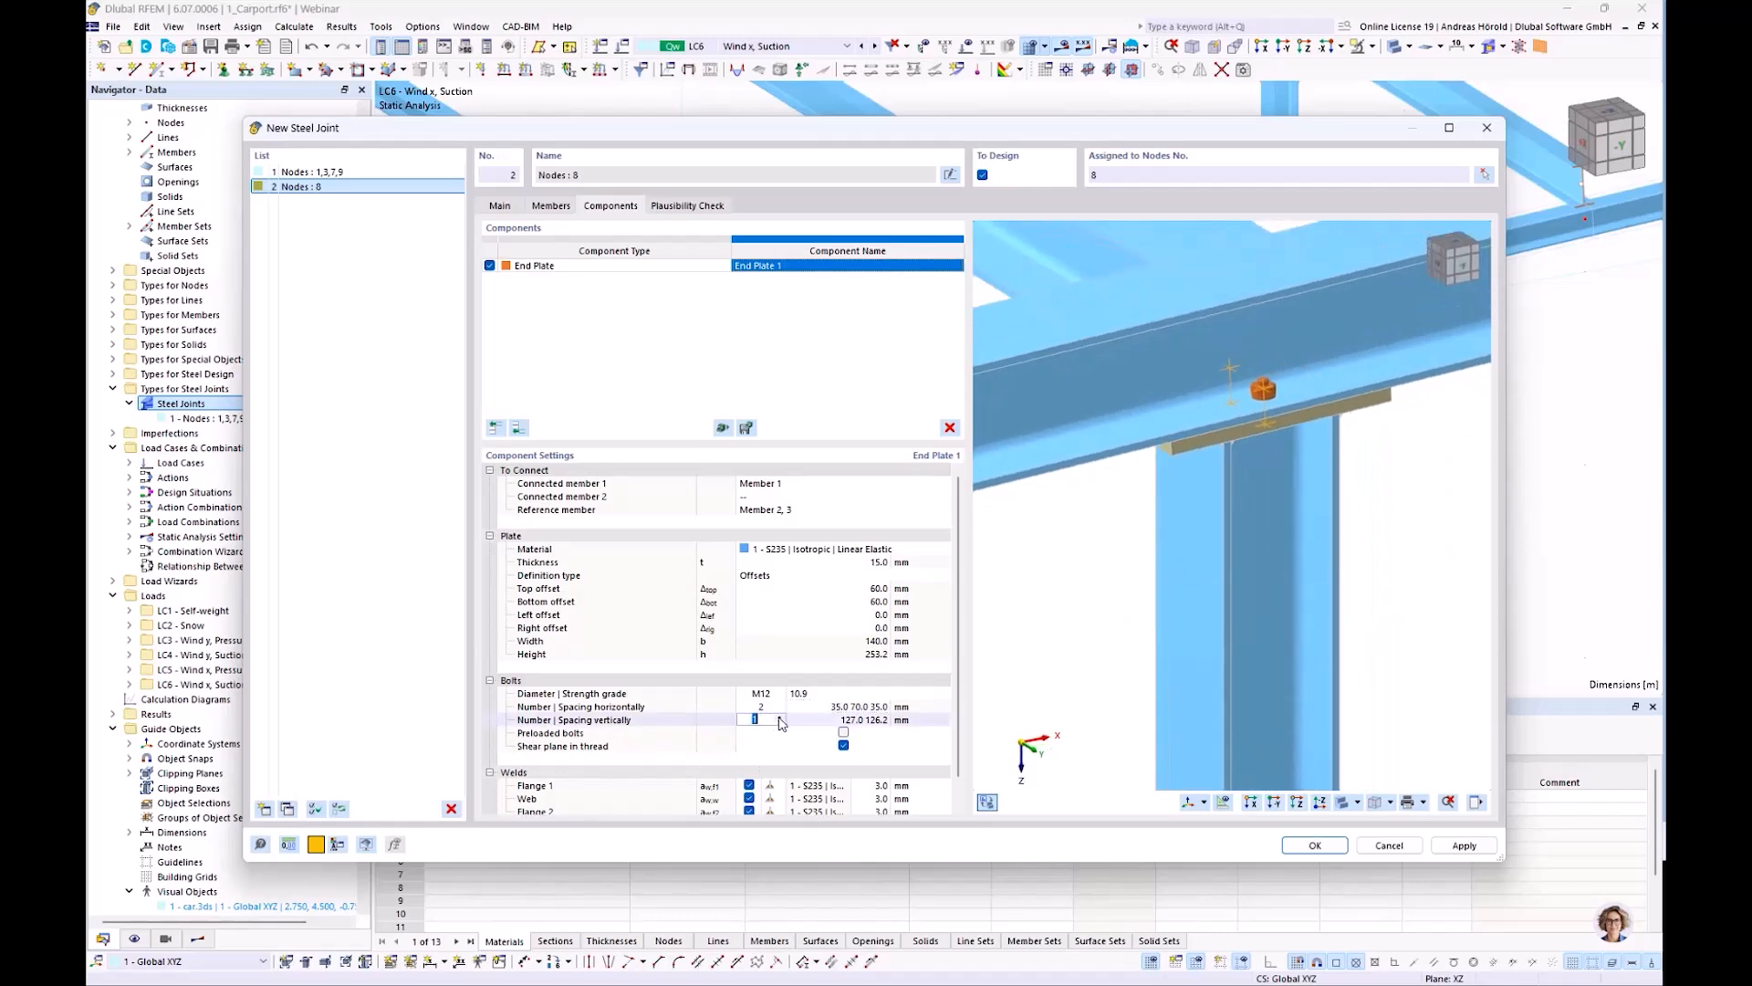
type("2")
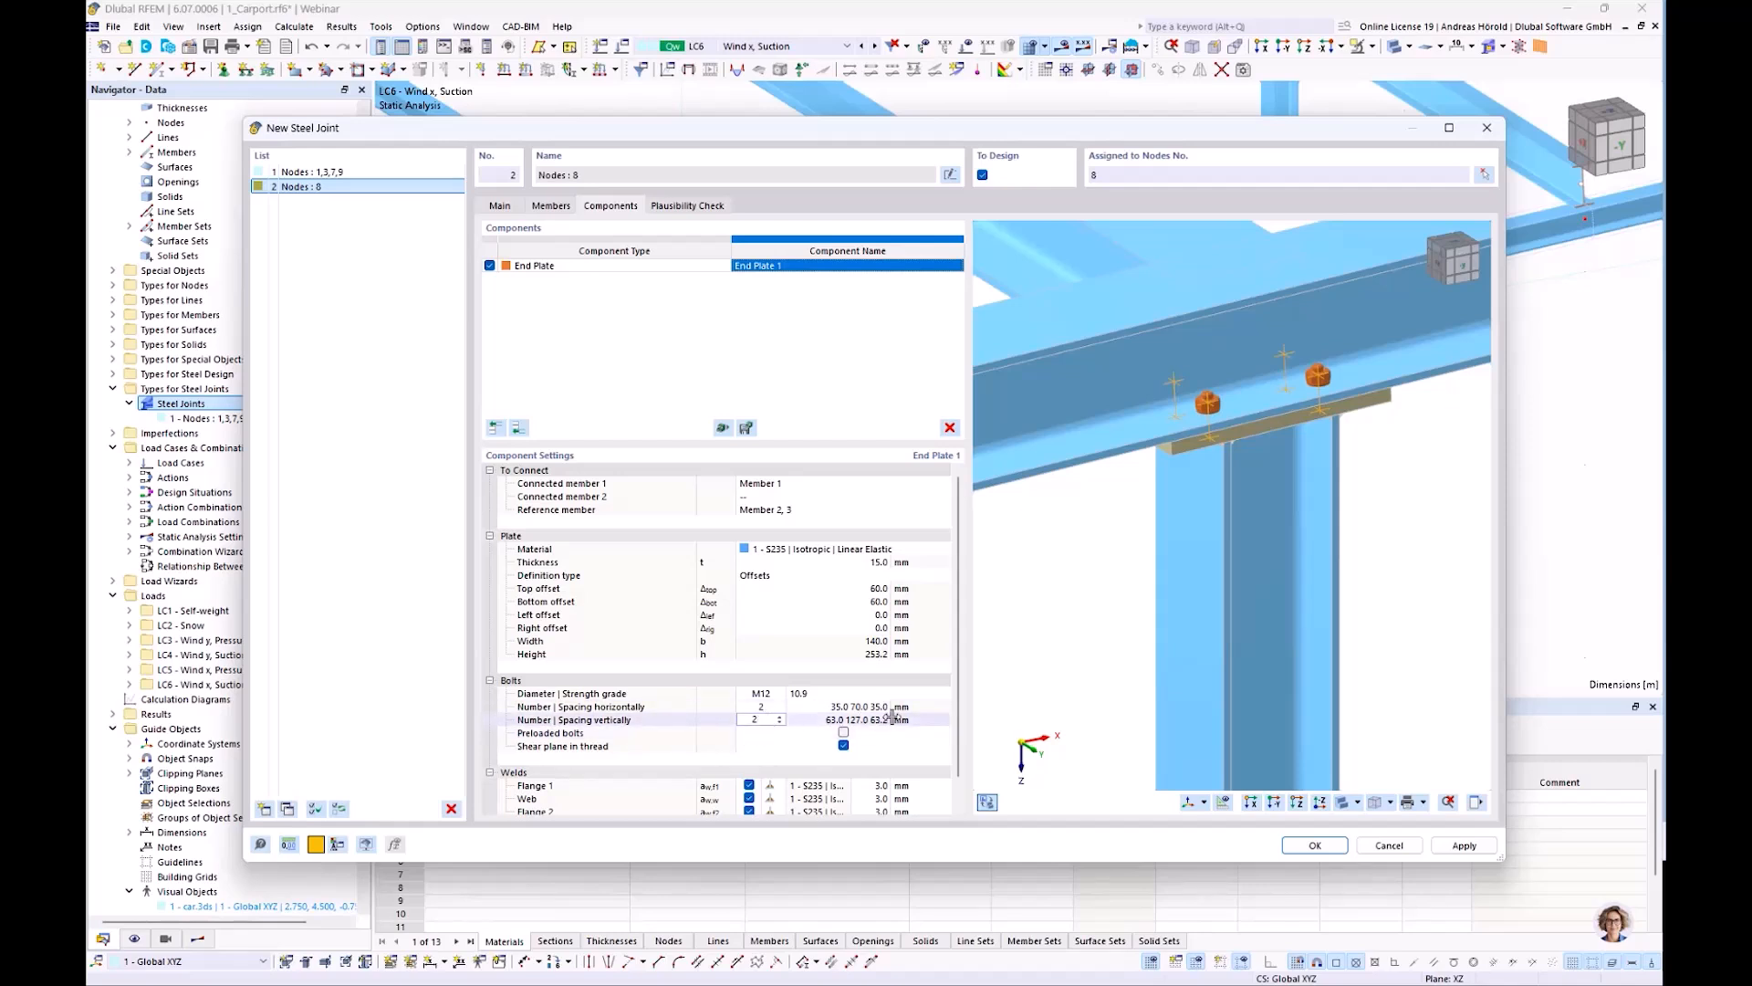
left_click(838, 721)
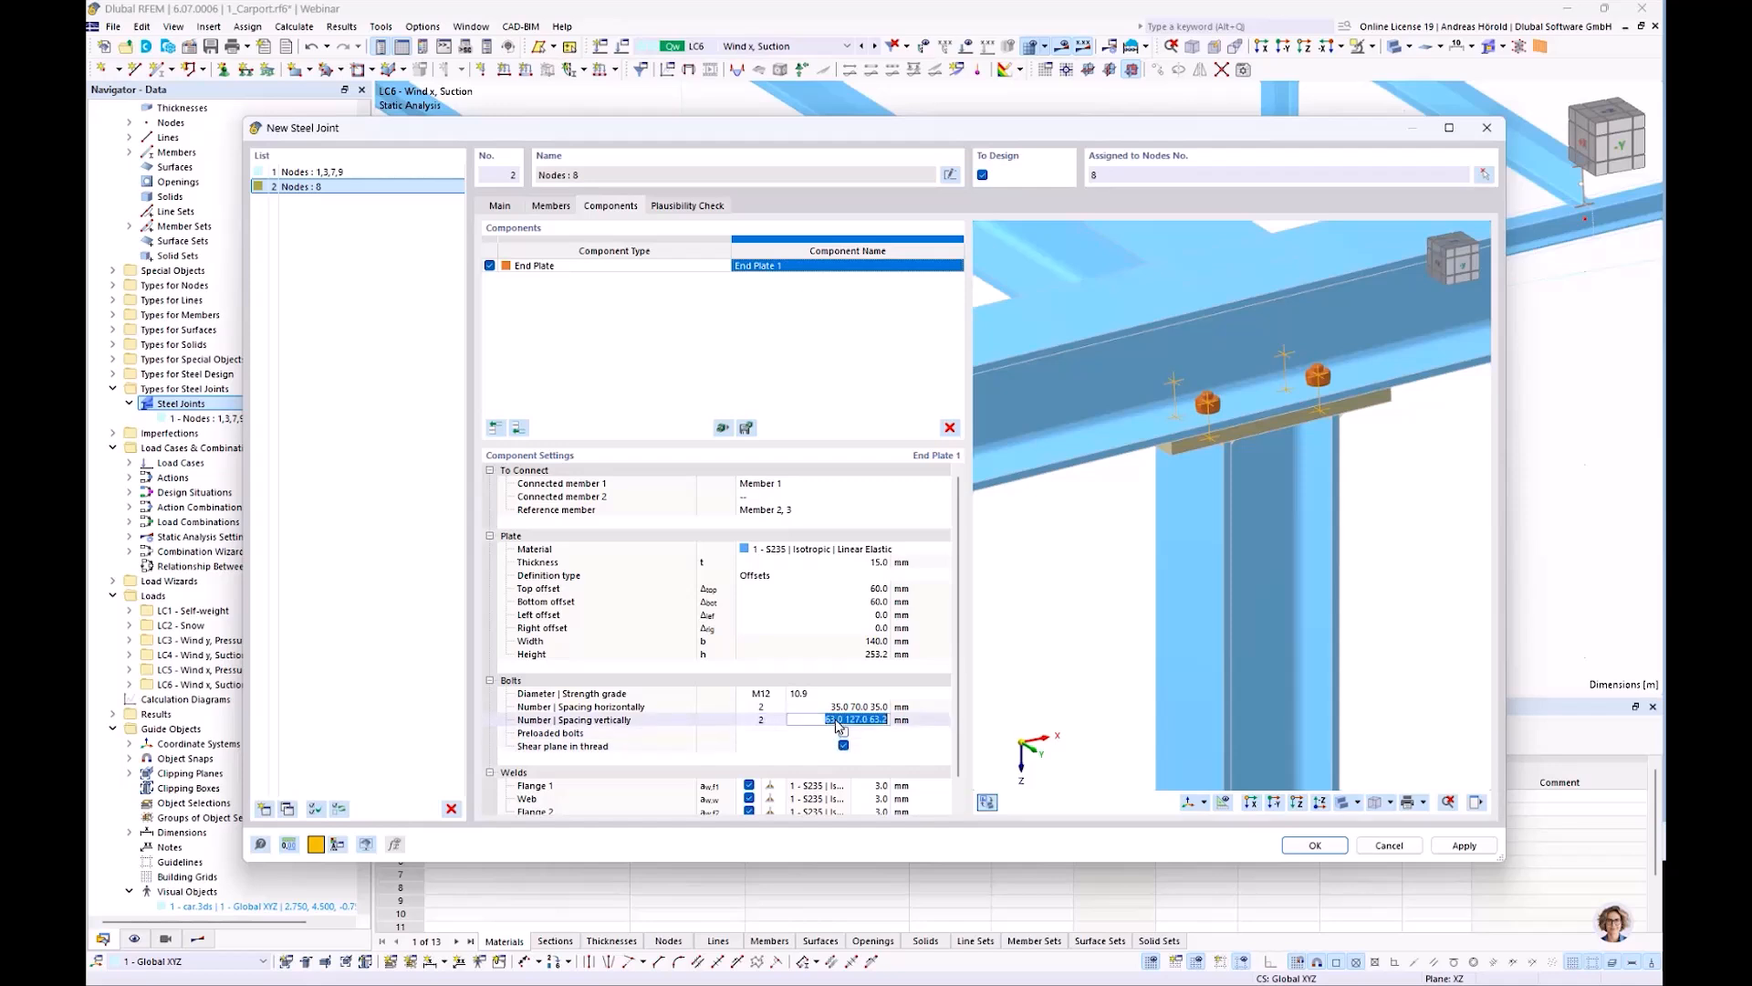
type("33.1")
key("Return")
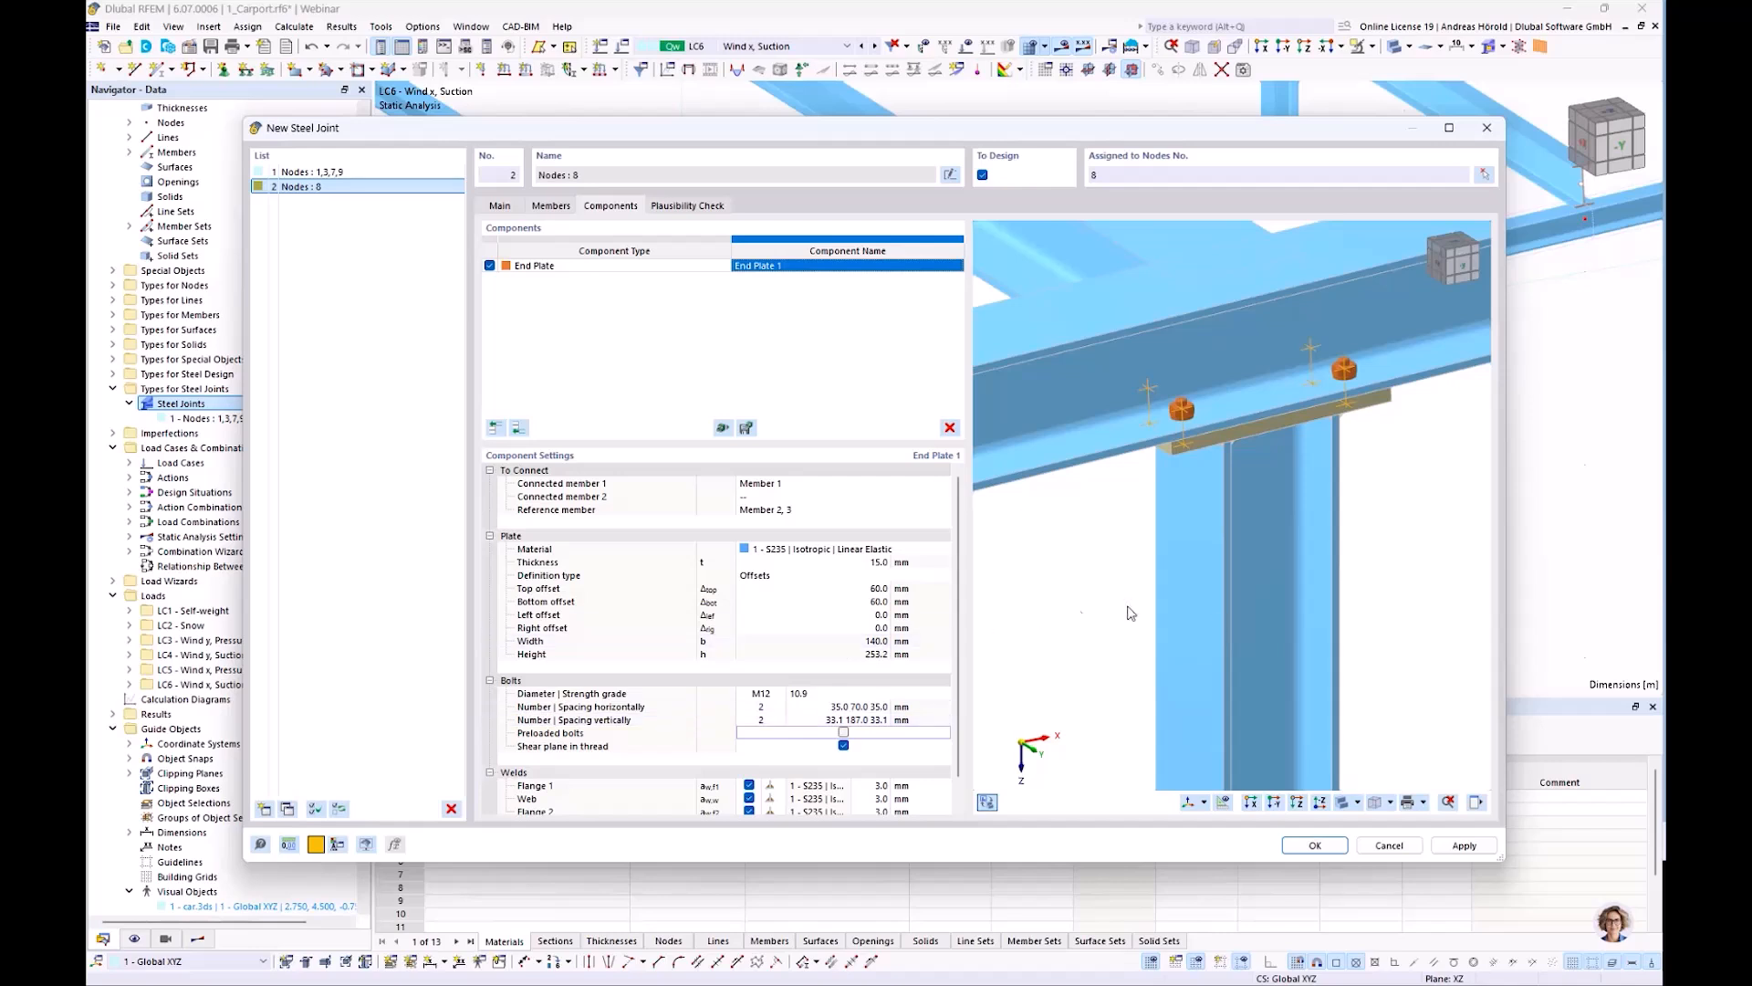
Make the end plate's bolts preloaded and disable the shear plane in thread option
middle_click_drag(1374, 607, 1338, 634)
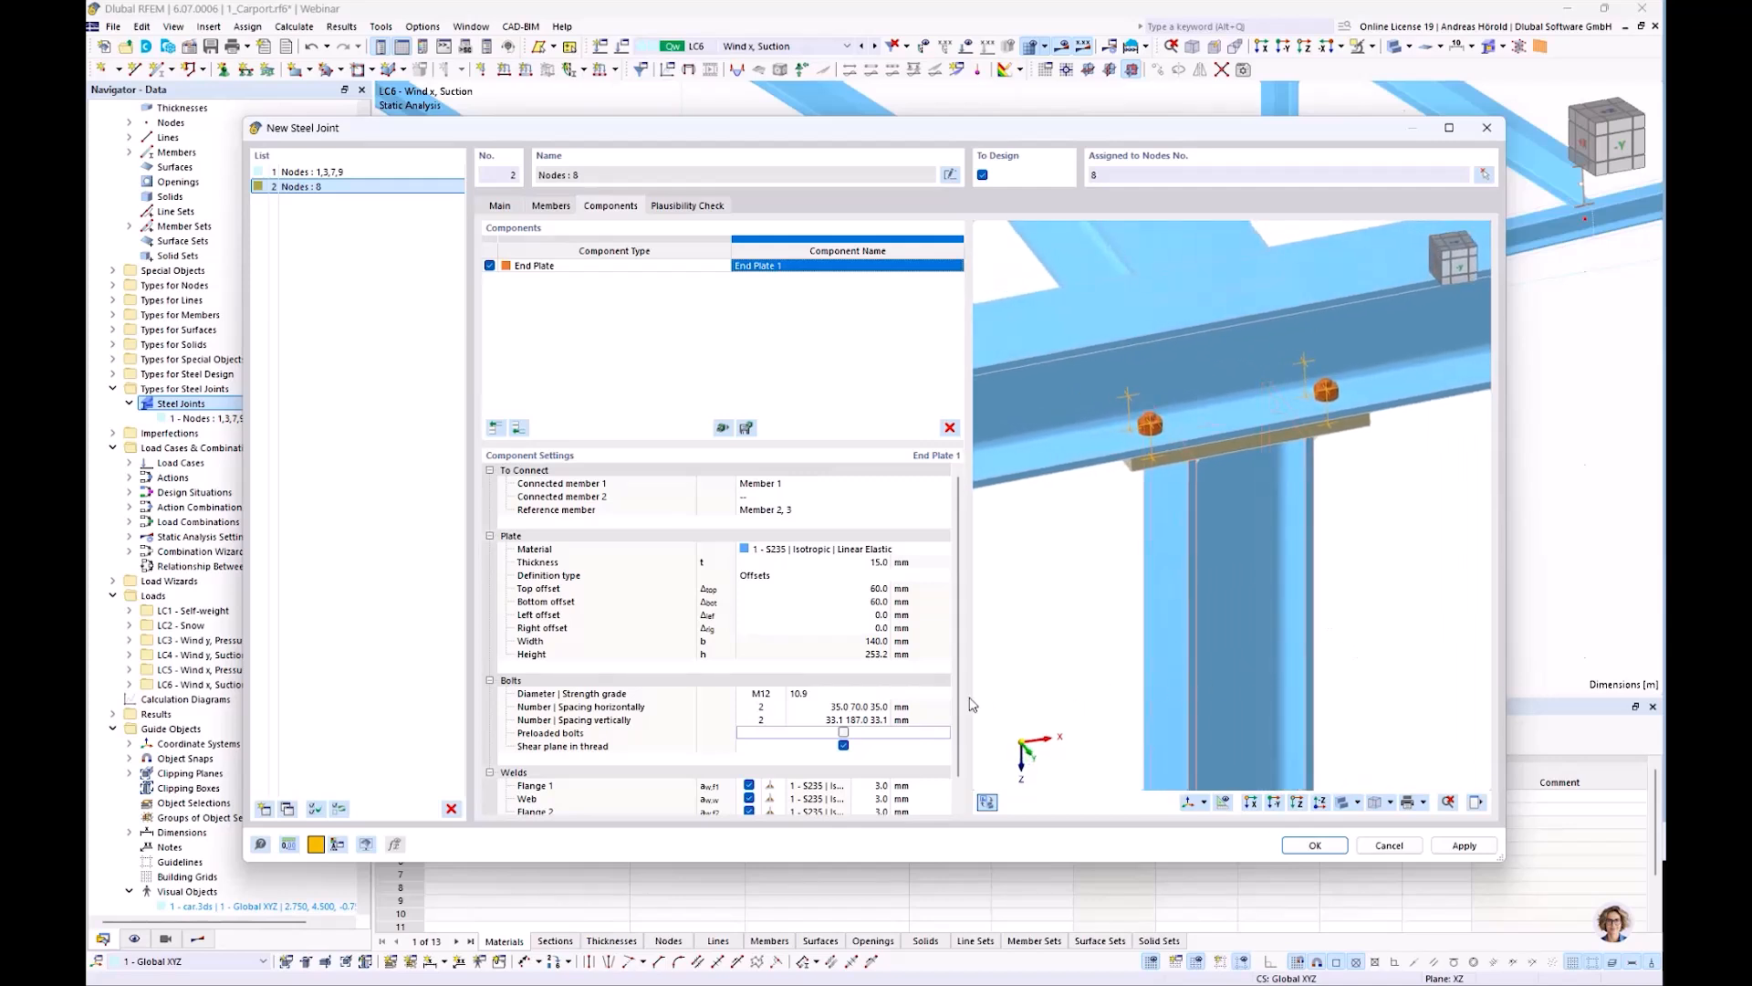
left_click(843, 733)
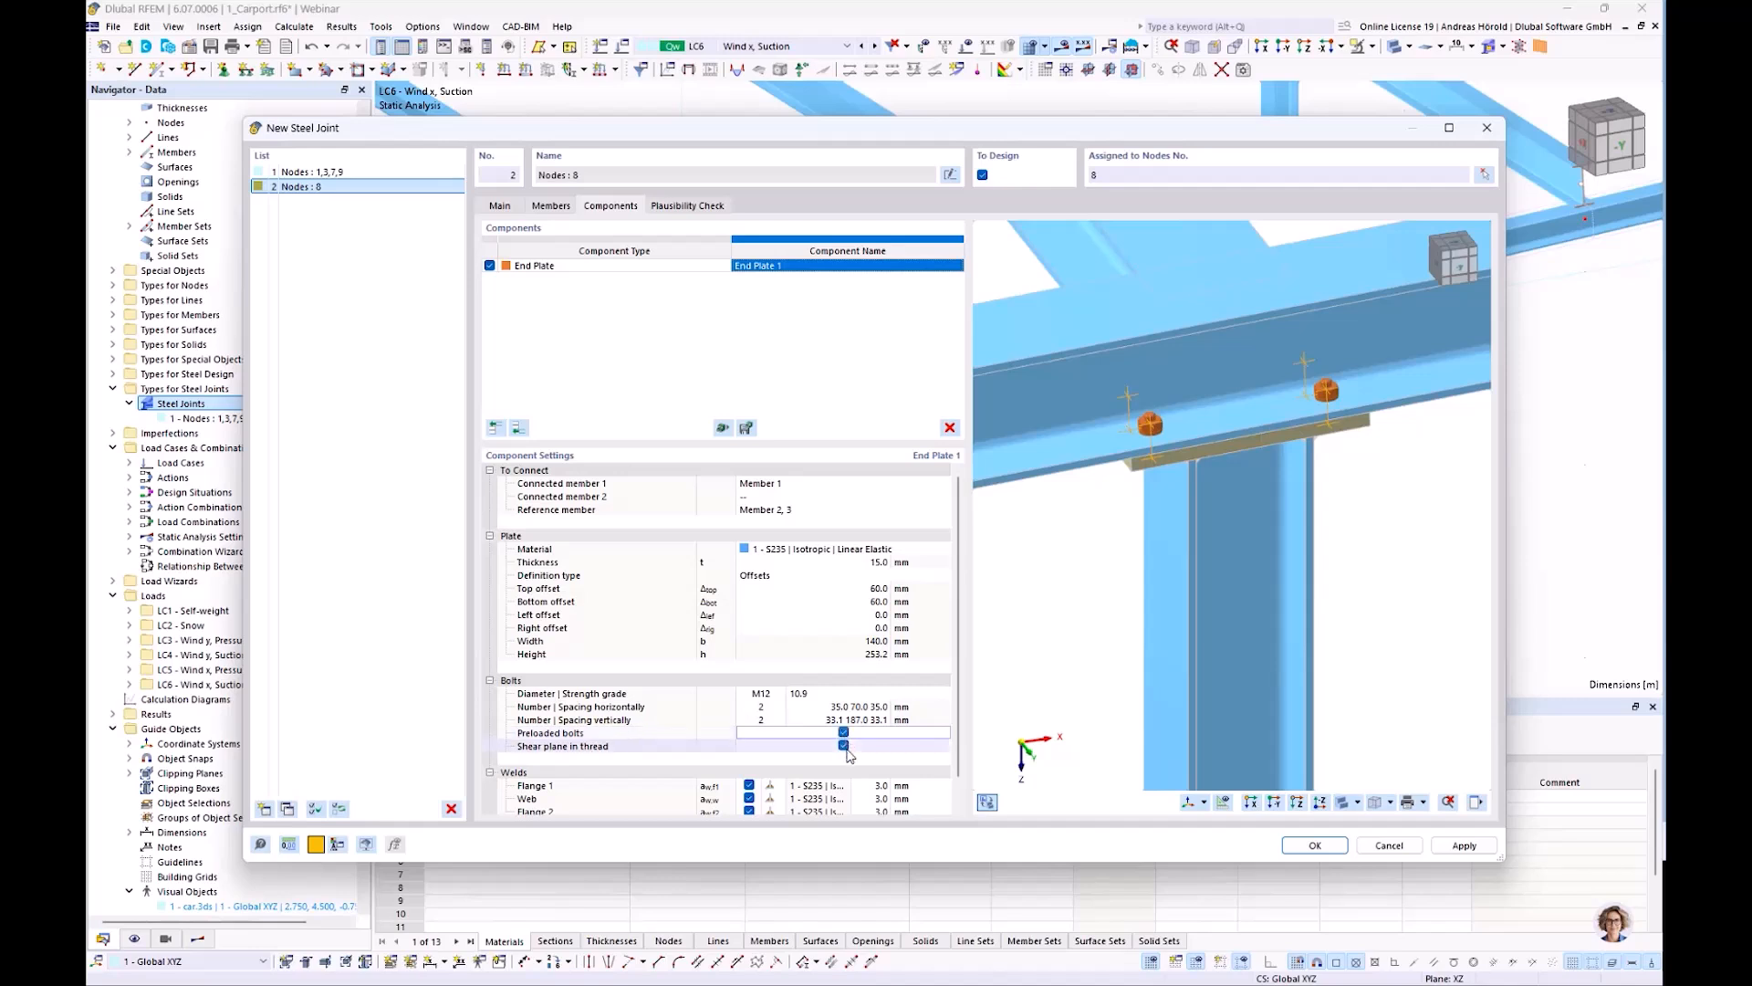
left_click(843, 746)
Set the weld thickness of Flange 1 and Flange 2 at the end plate to 4 mm
scroll(922, 671, "down", 1)
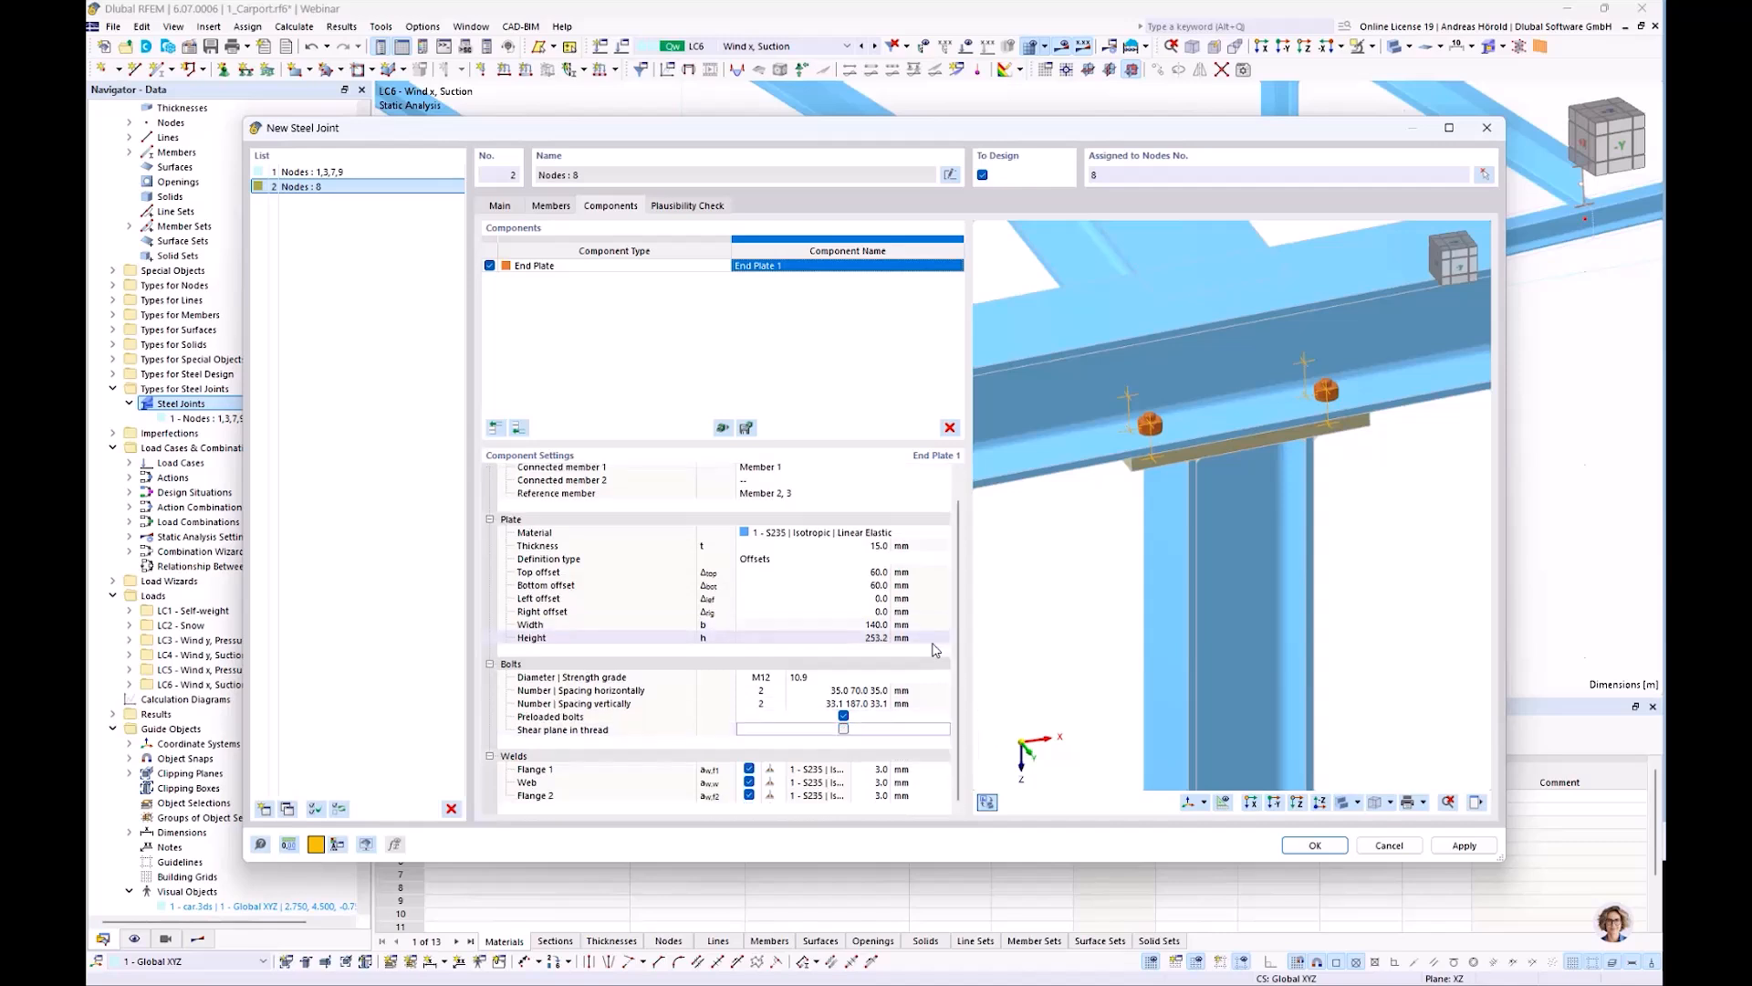
left_click(881, 771)
type("4")
left_click(877, 796)
type("4")
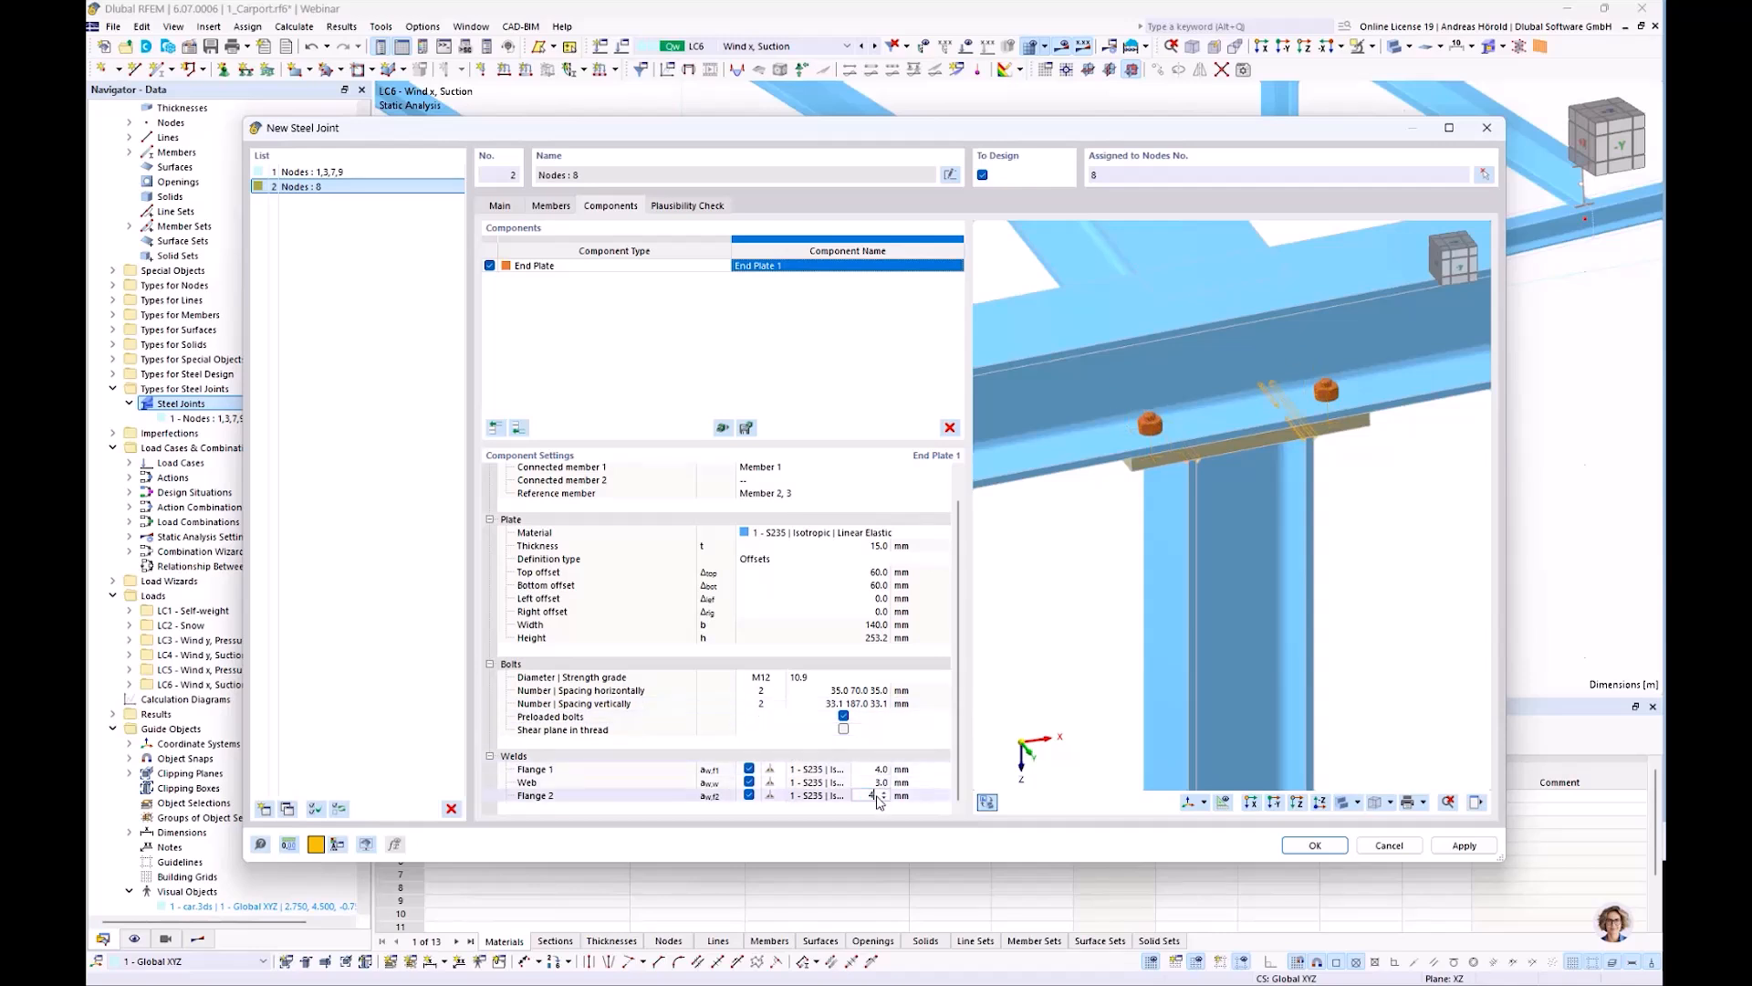
Examine the positions of the end plate's web and flange welds in the joint model
left_click(869, 783)
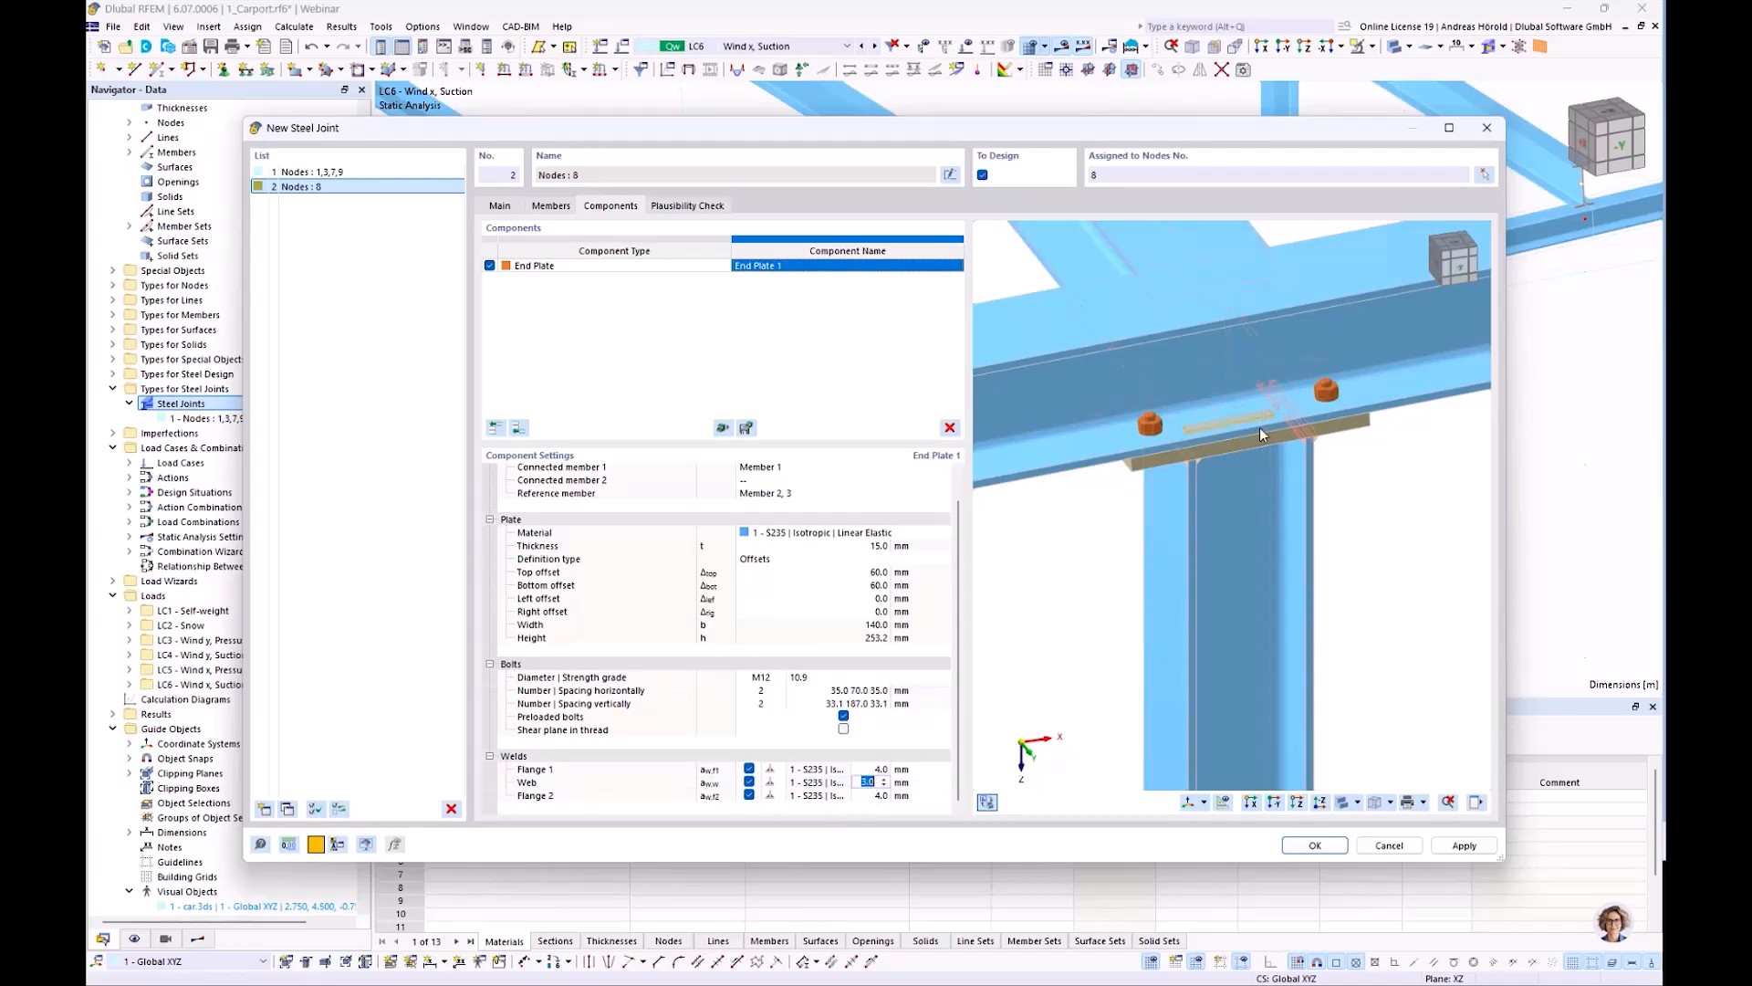
scroll(1262, 427, "up", 3)
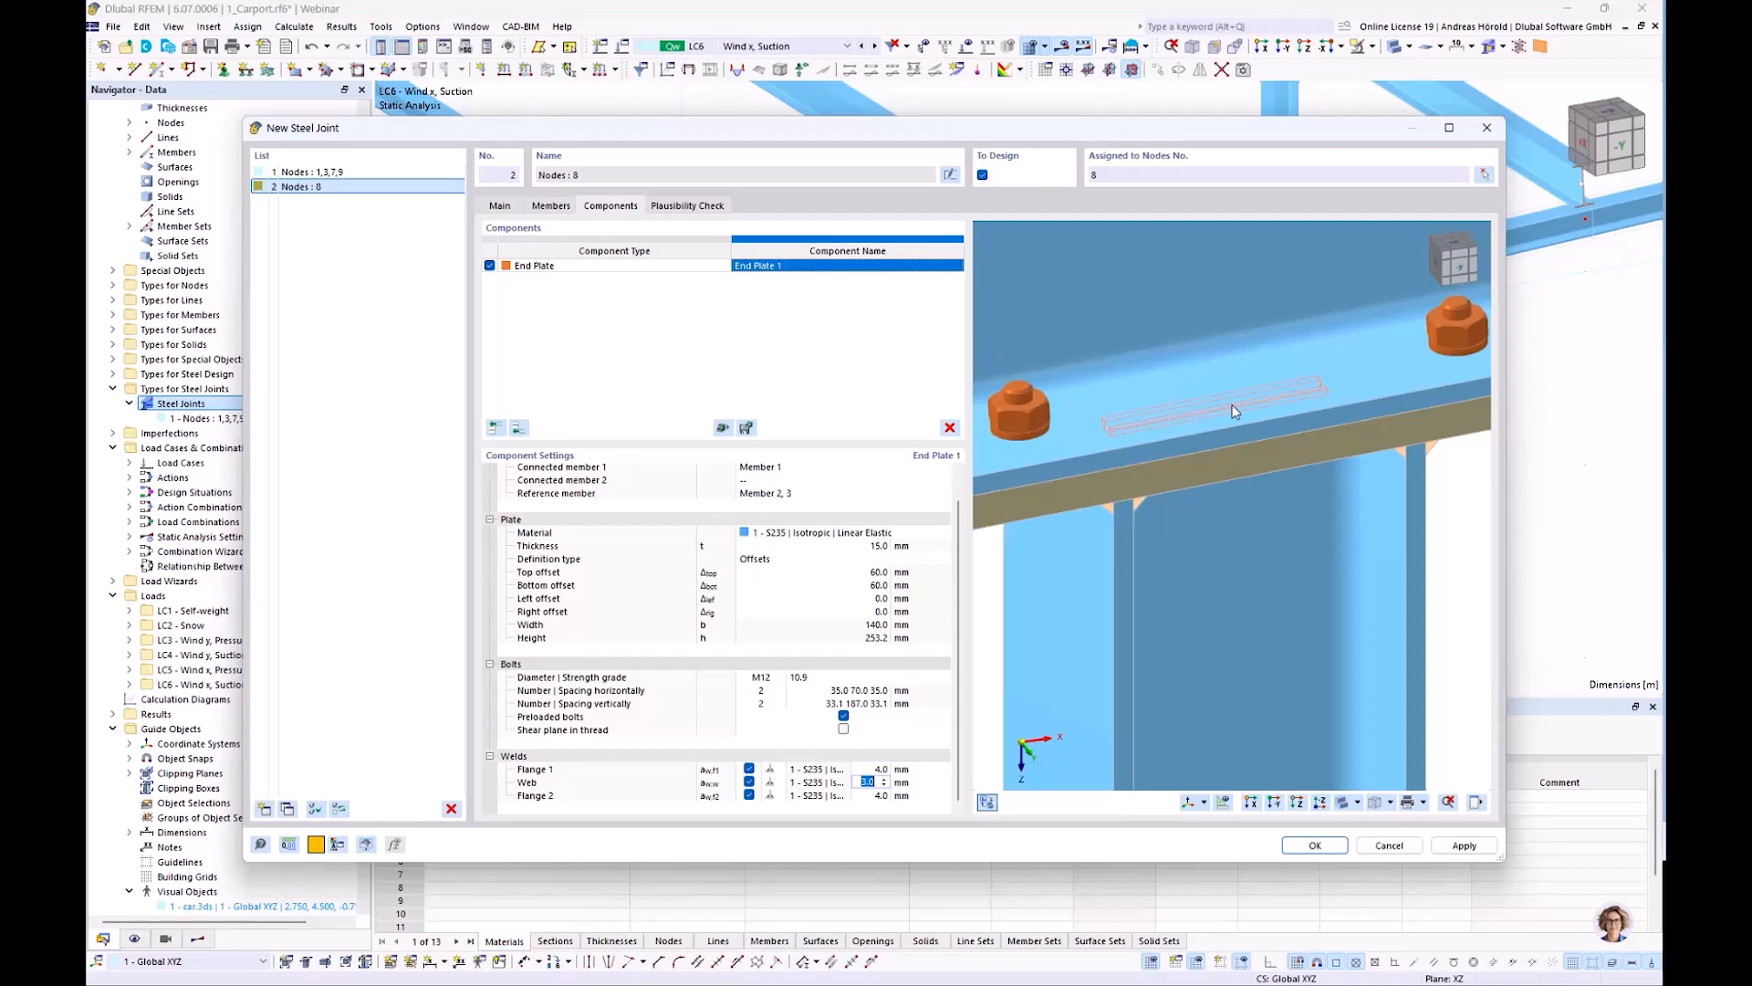
left_click(872, 770)
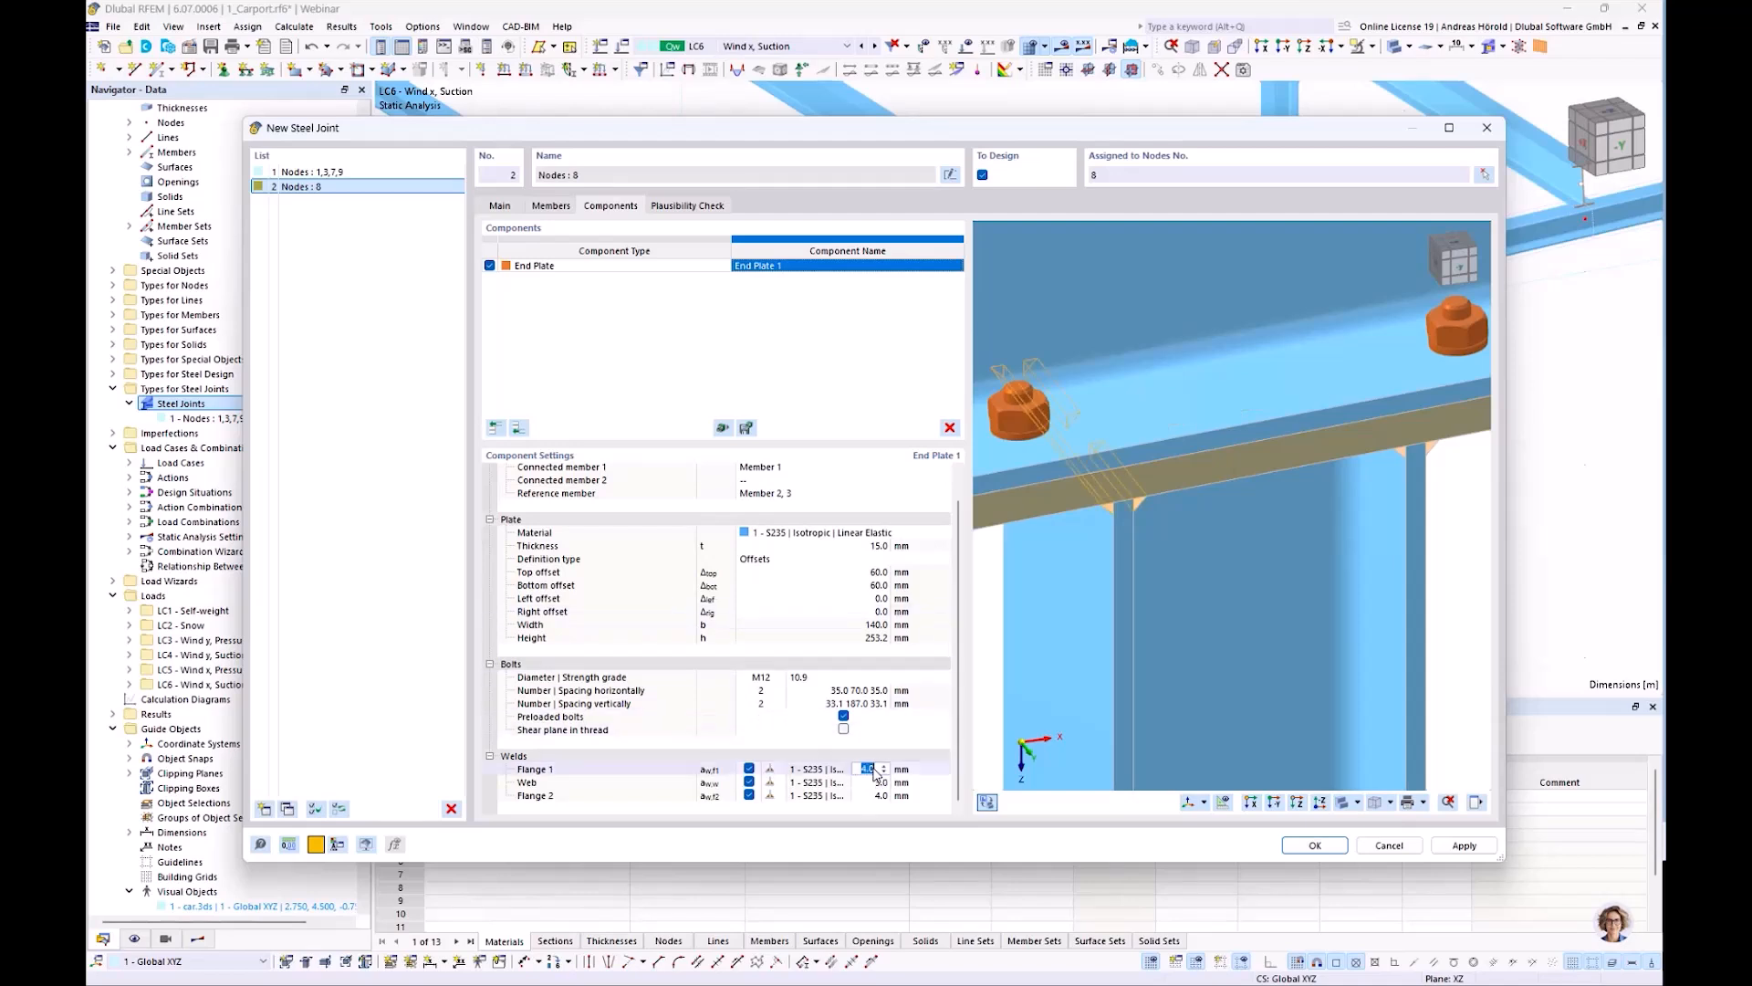
left_click(867, 795)
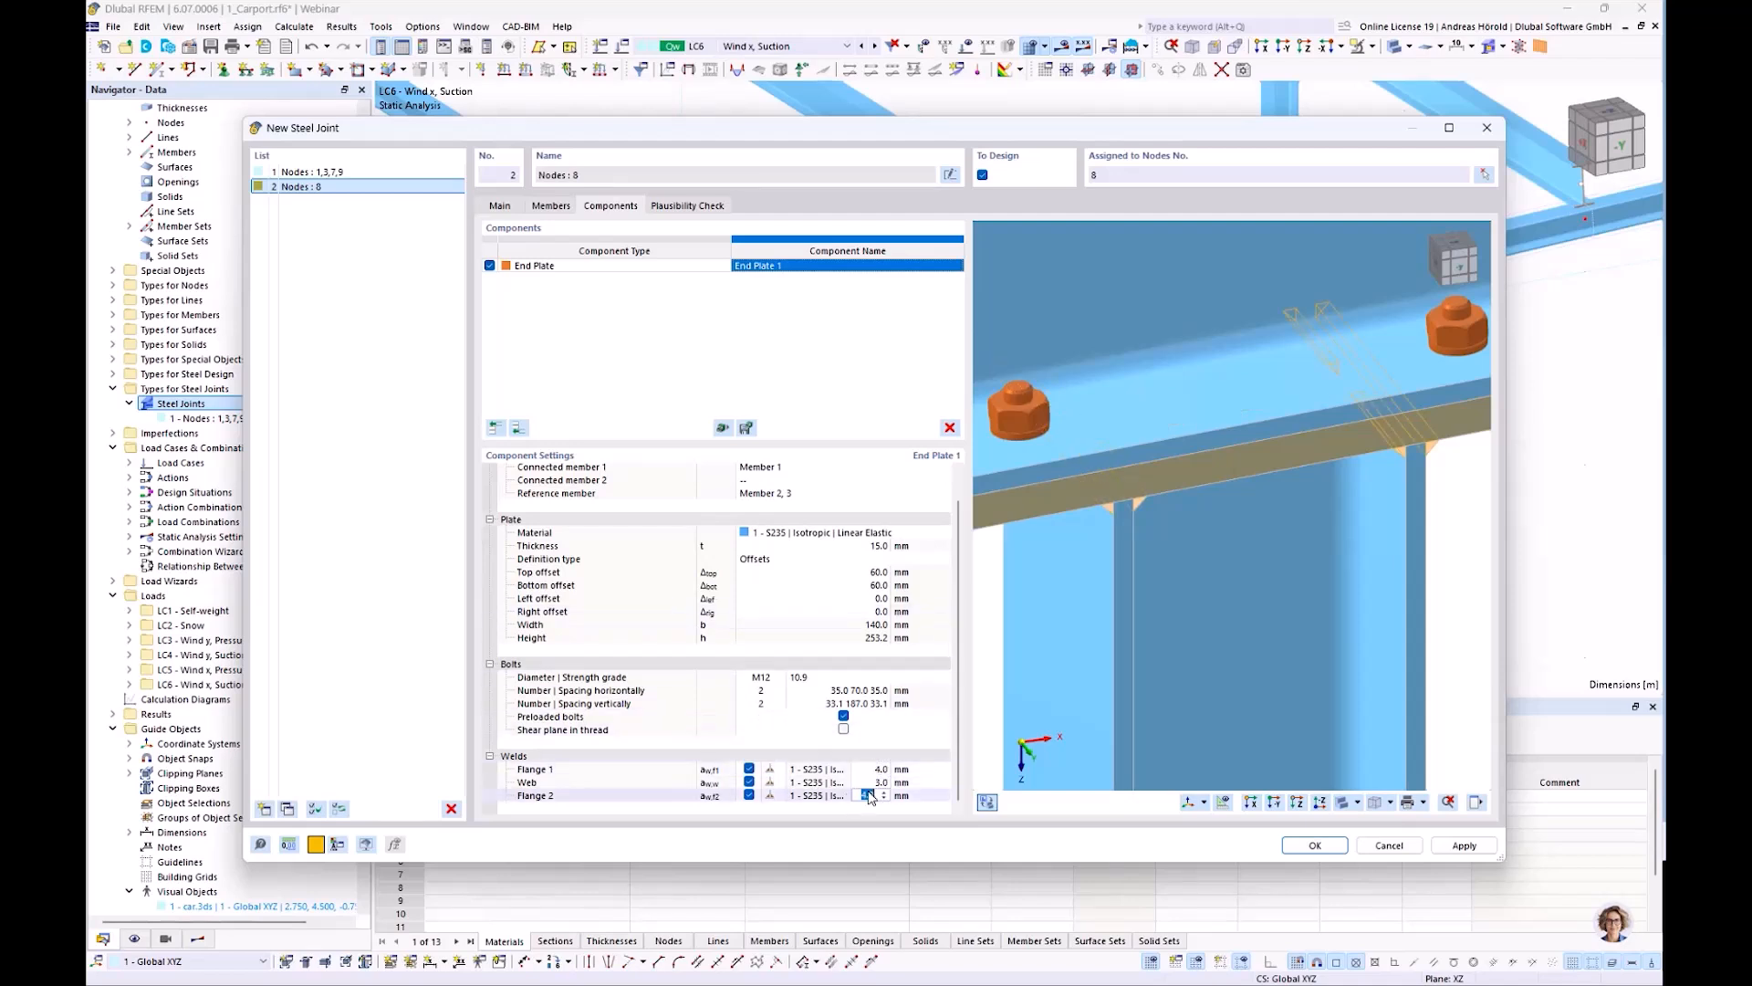
scroll(1066, 683, "down", 3)
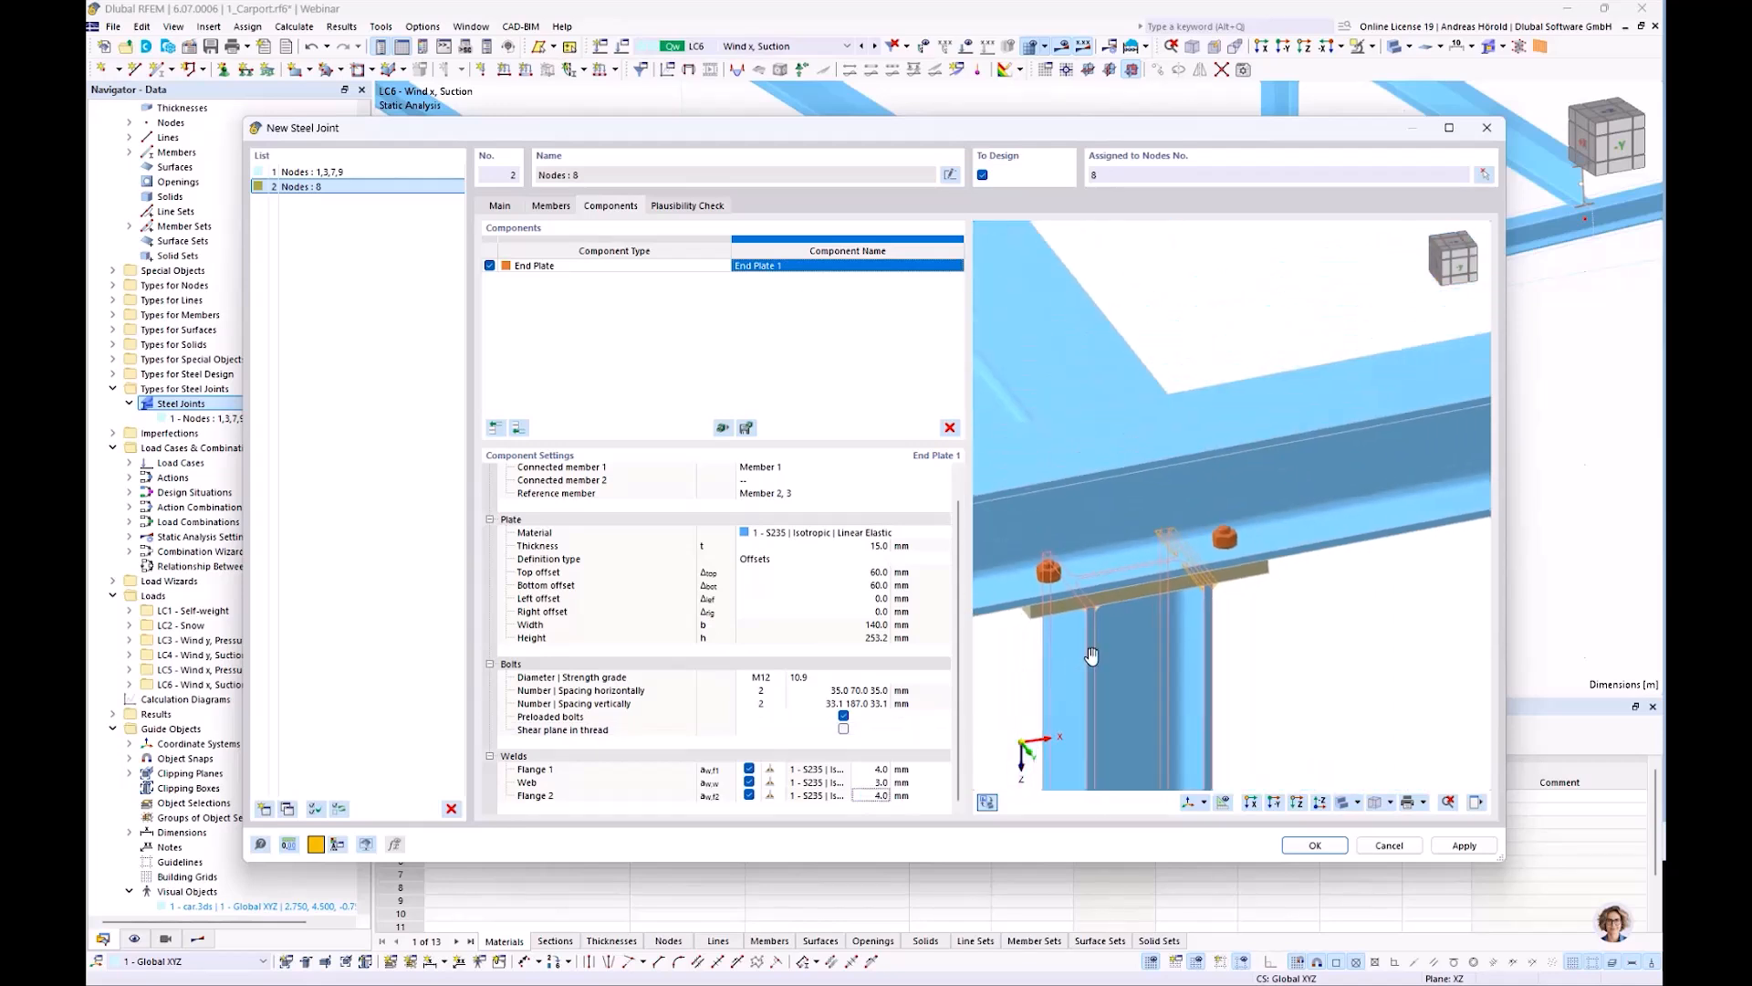
middle_click_drag(1066, 683, 1156, 574)
scroll(1157, 574, "down", 1)
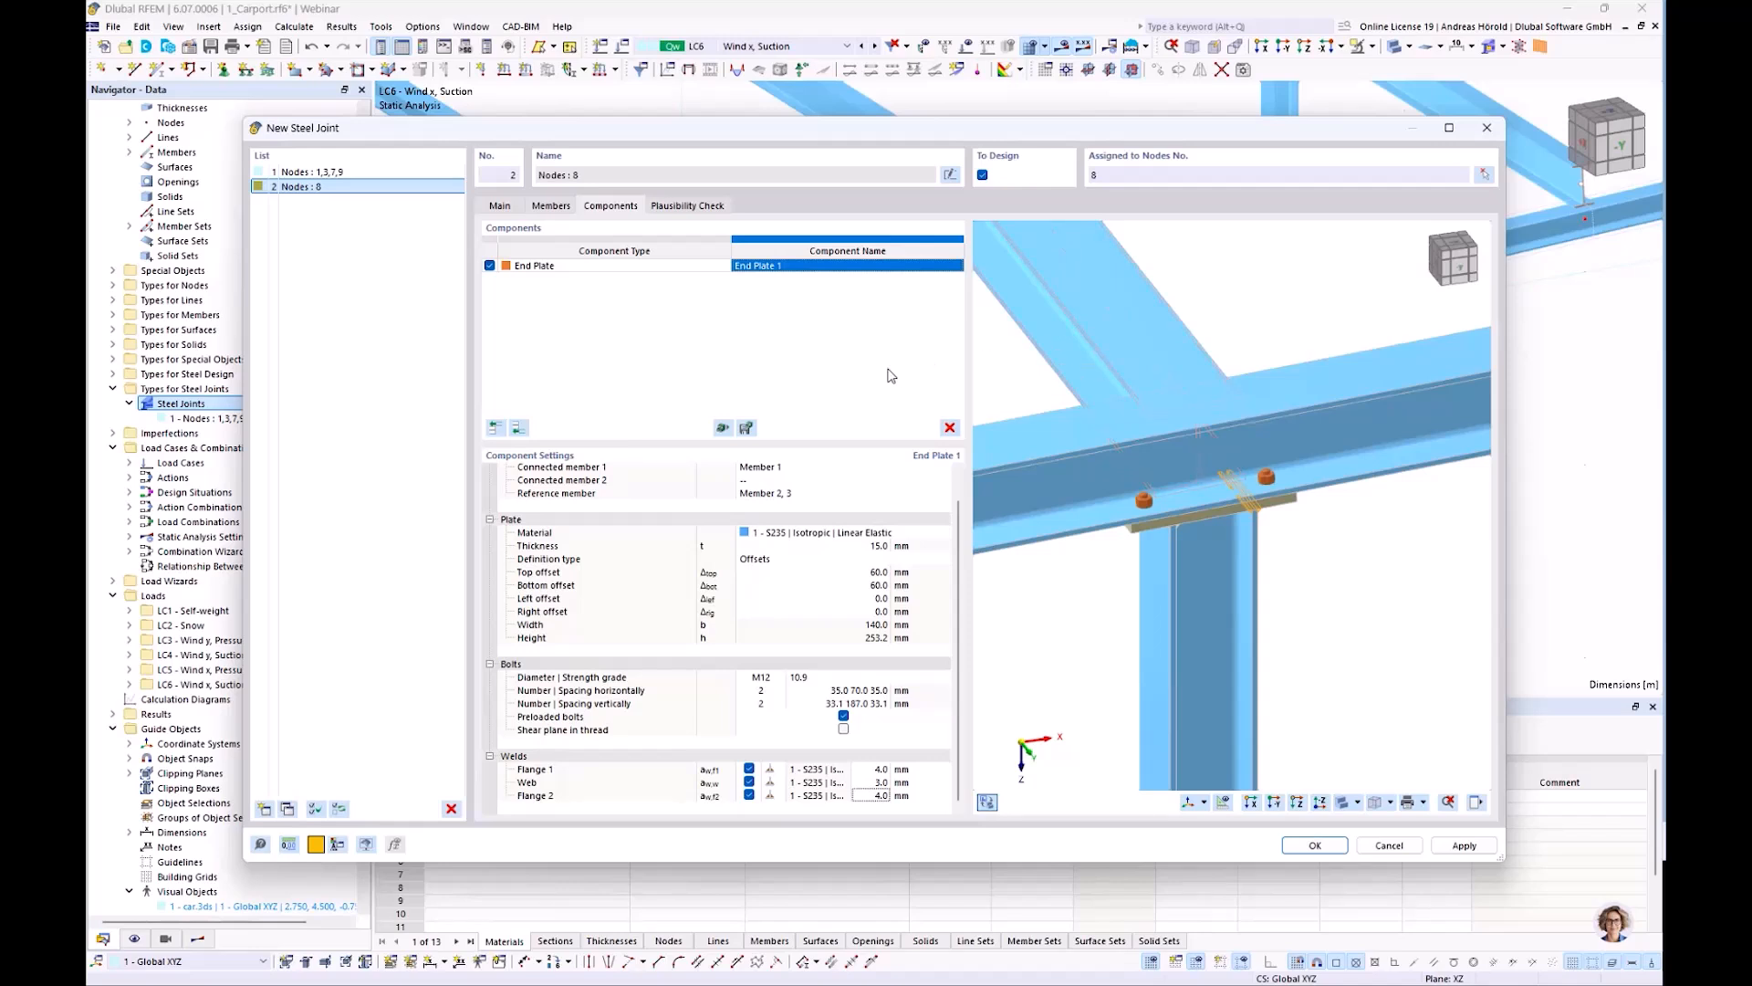
Open the joint template library and filter it to Dlubal-defined, bolted I-section joints with 3 members
left_click(722, 428)
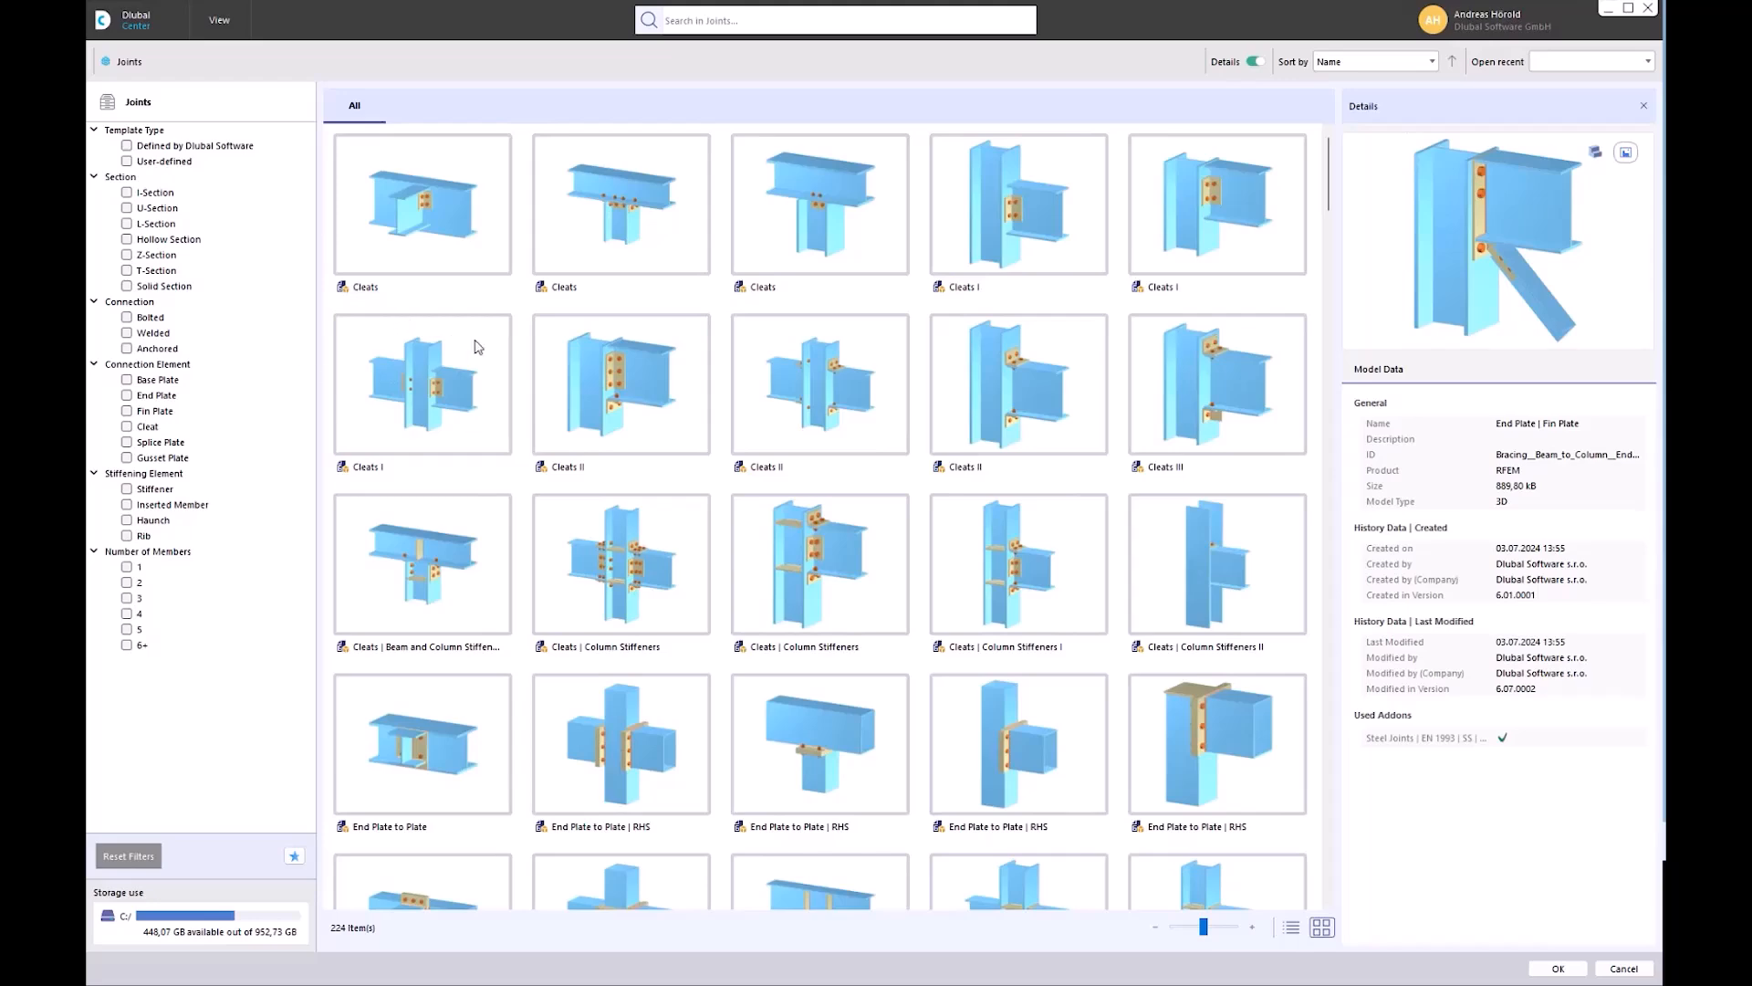
scroll(476, 347, "down", 10)
scroll(476, 346, "down", 20)
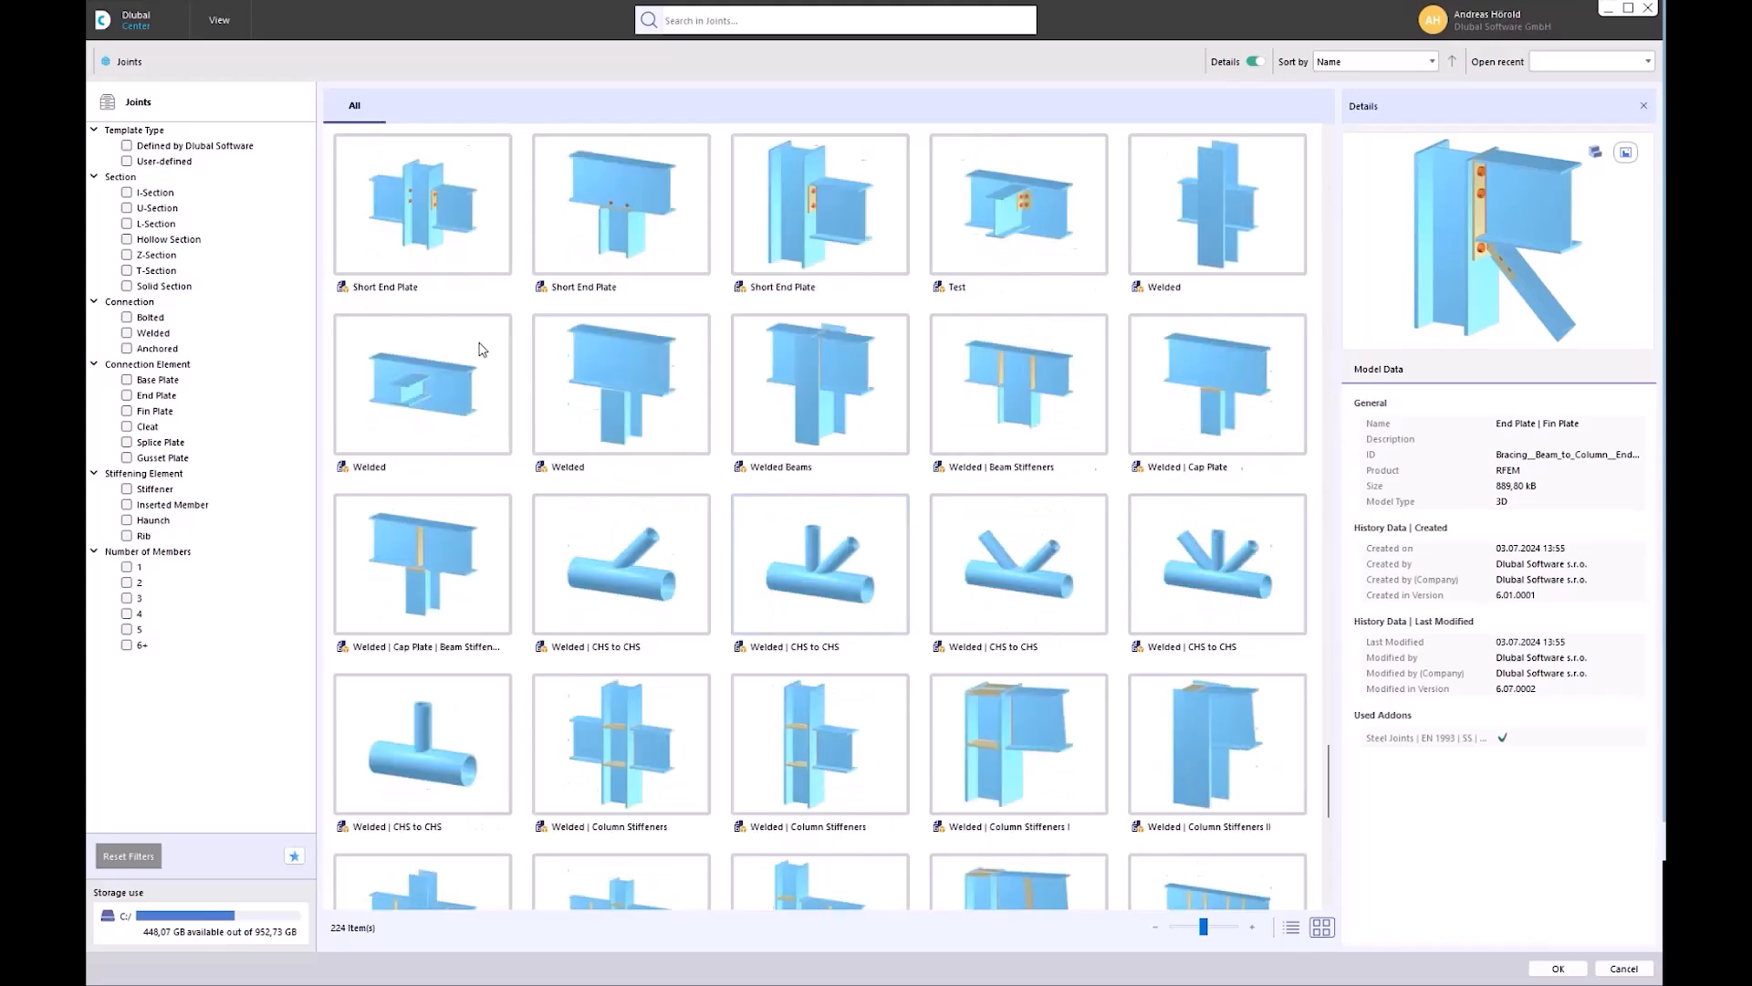
scroll(482, 348, "up", 15)
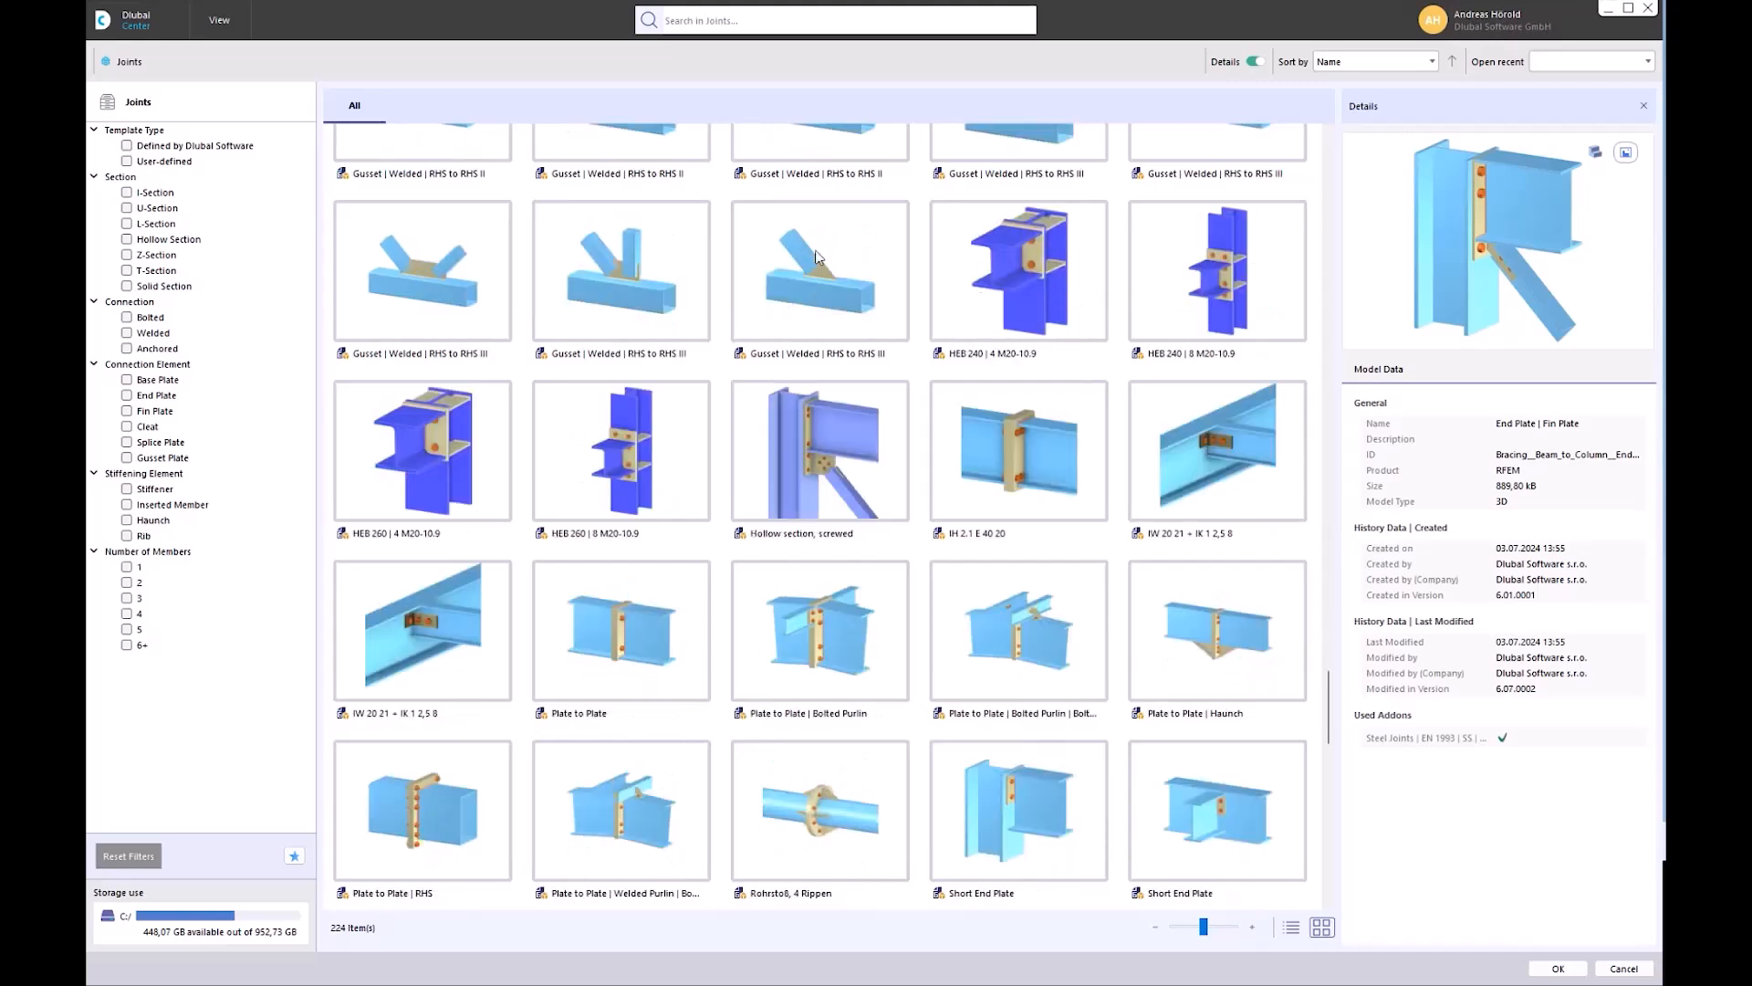
left_click(127, 145)
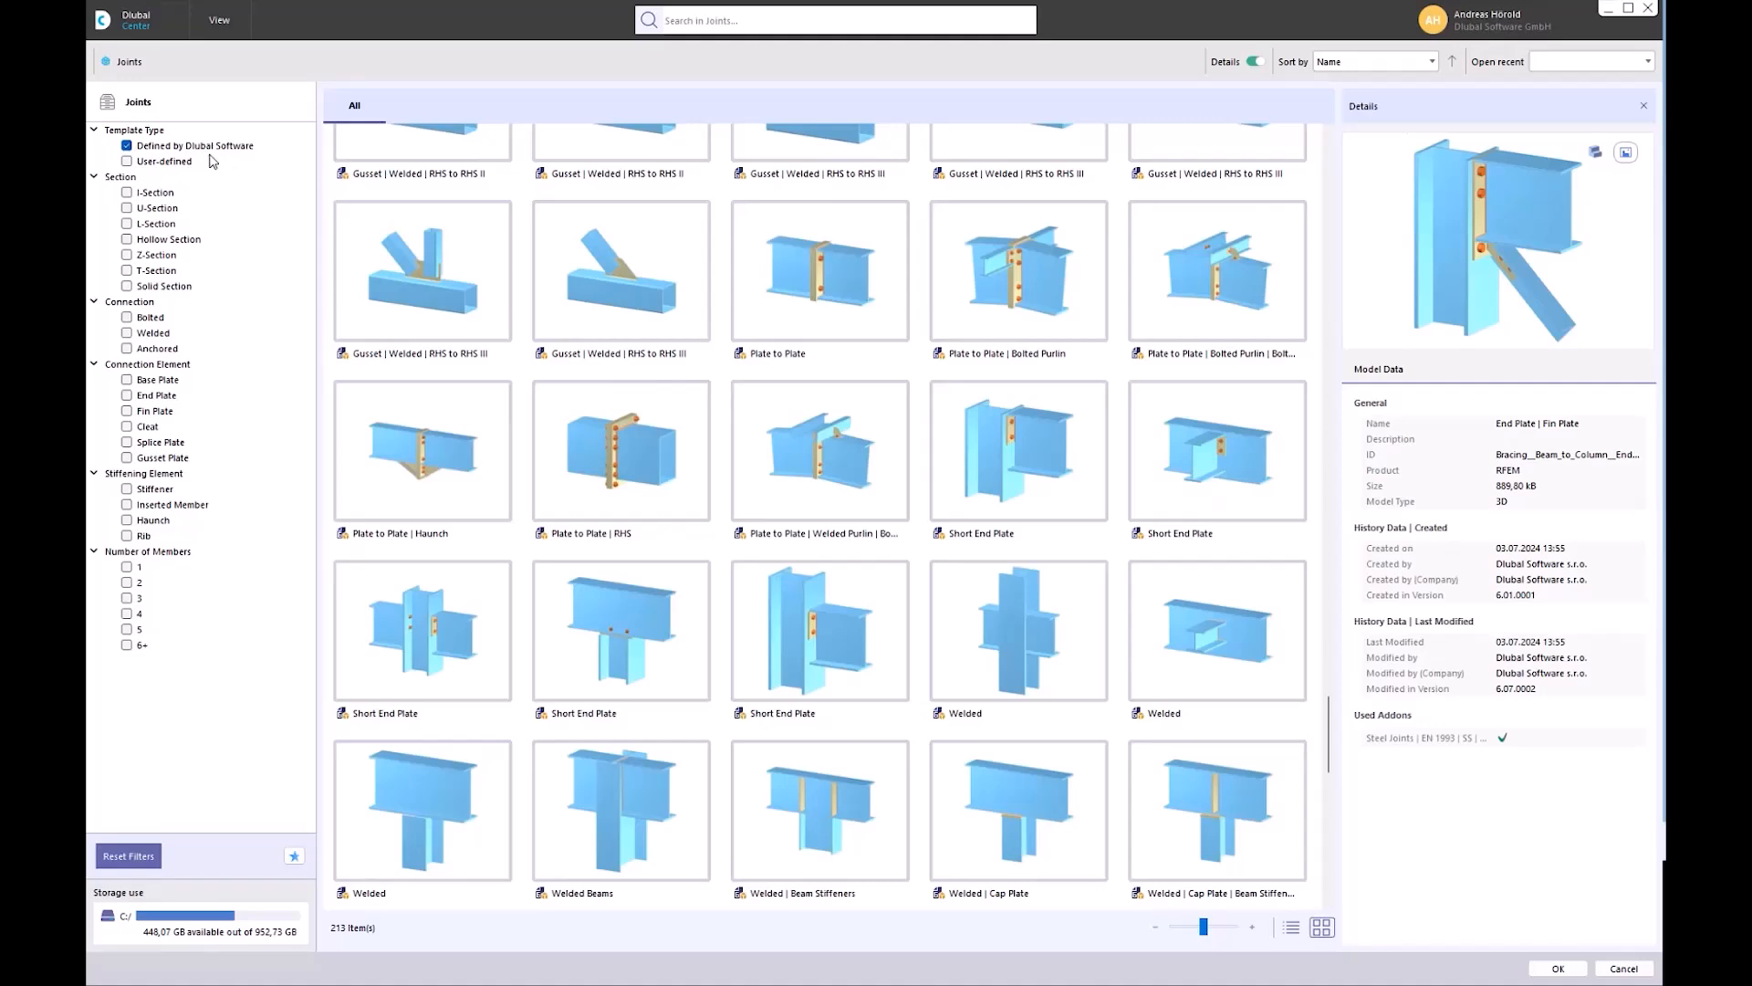
left_click(127, 192)
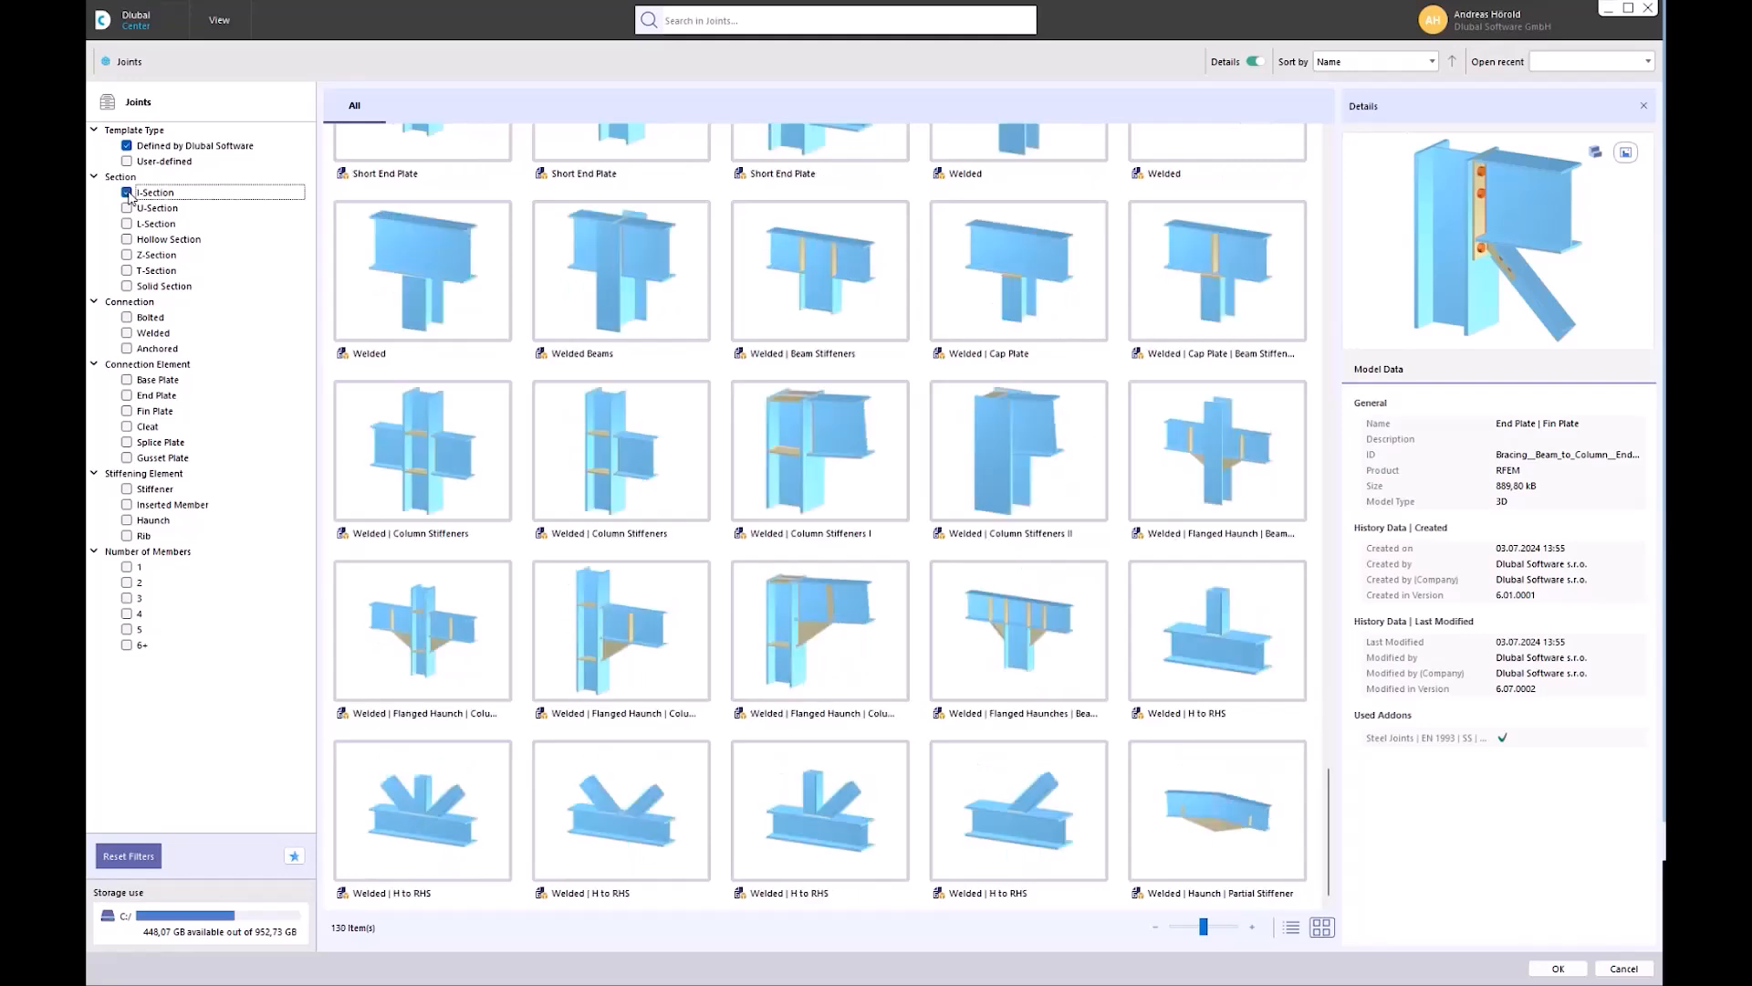
left_click(127, 317)
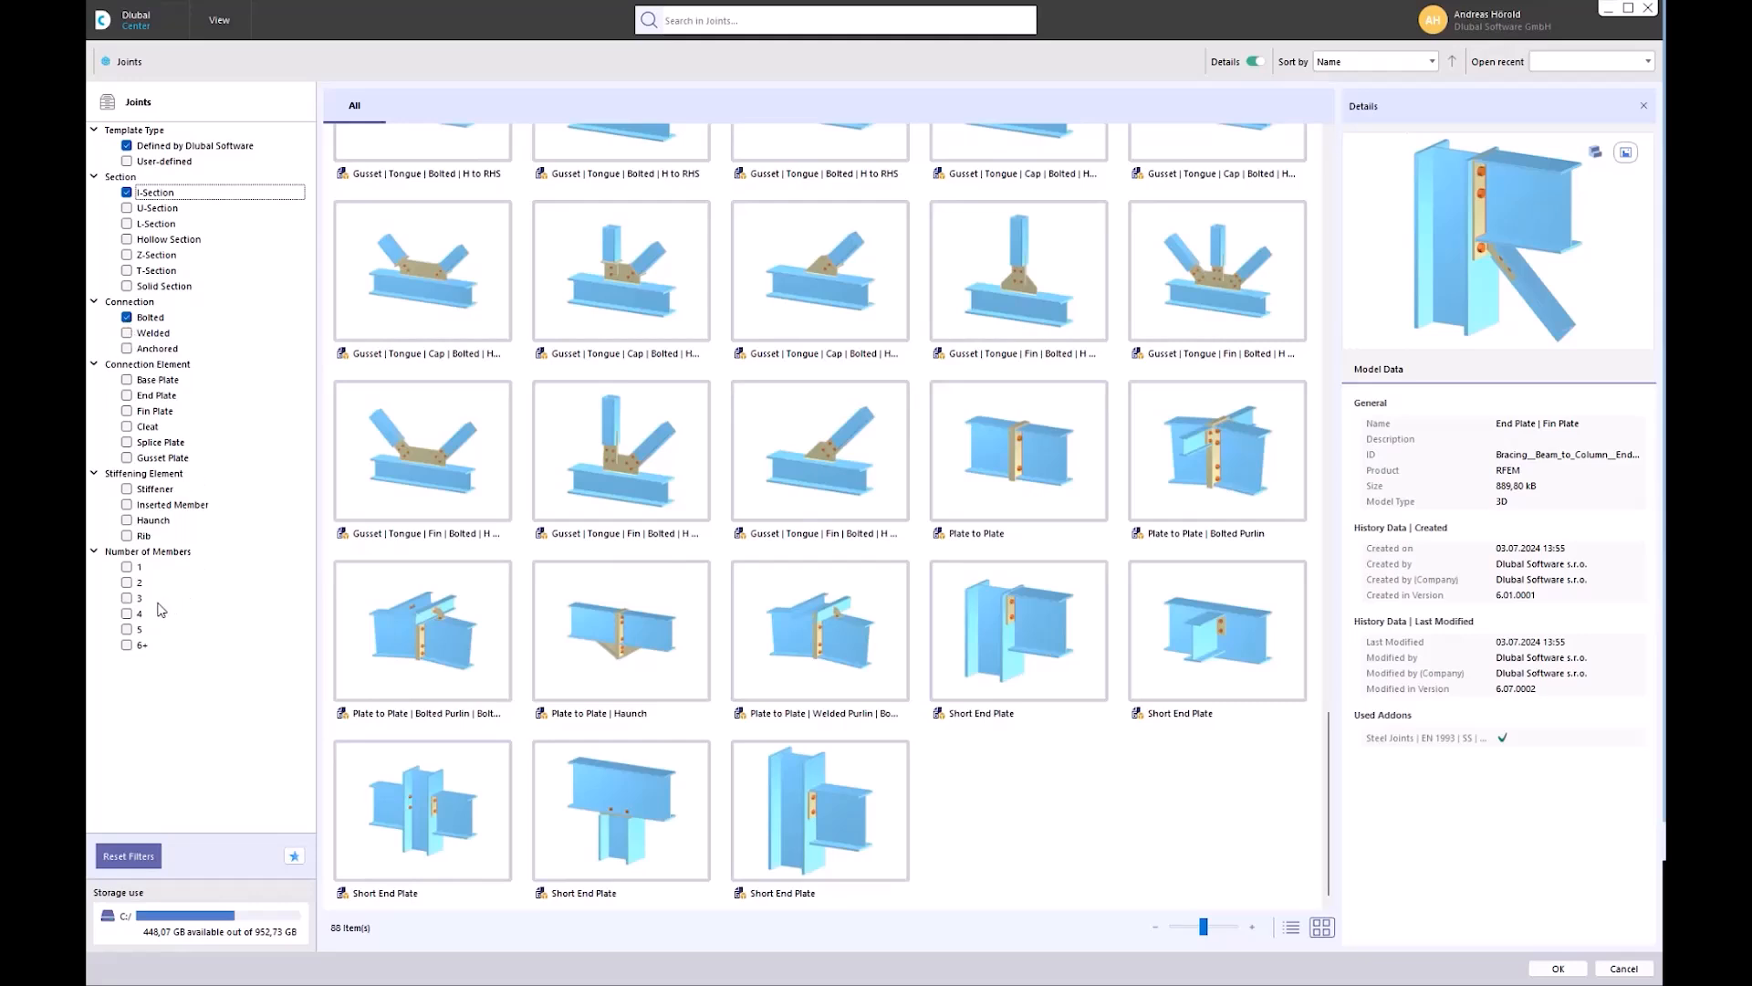
left_click(127, 599)
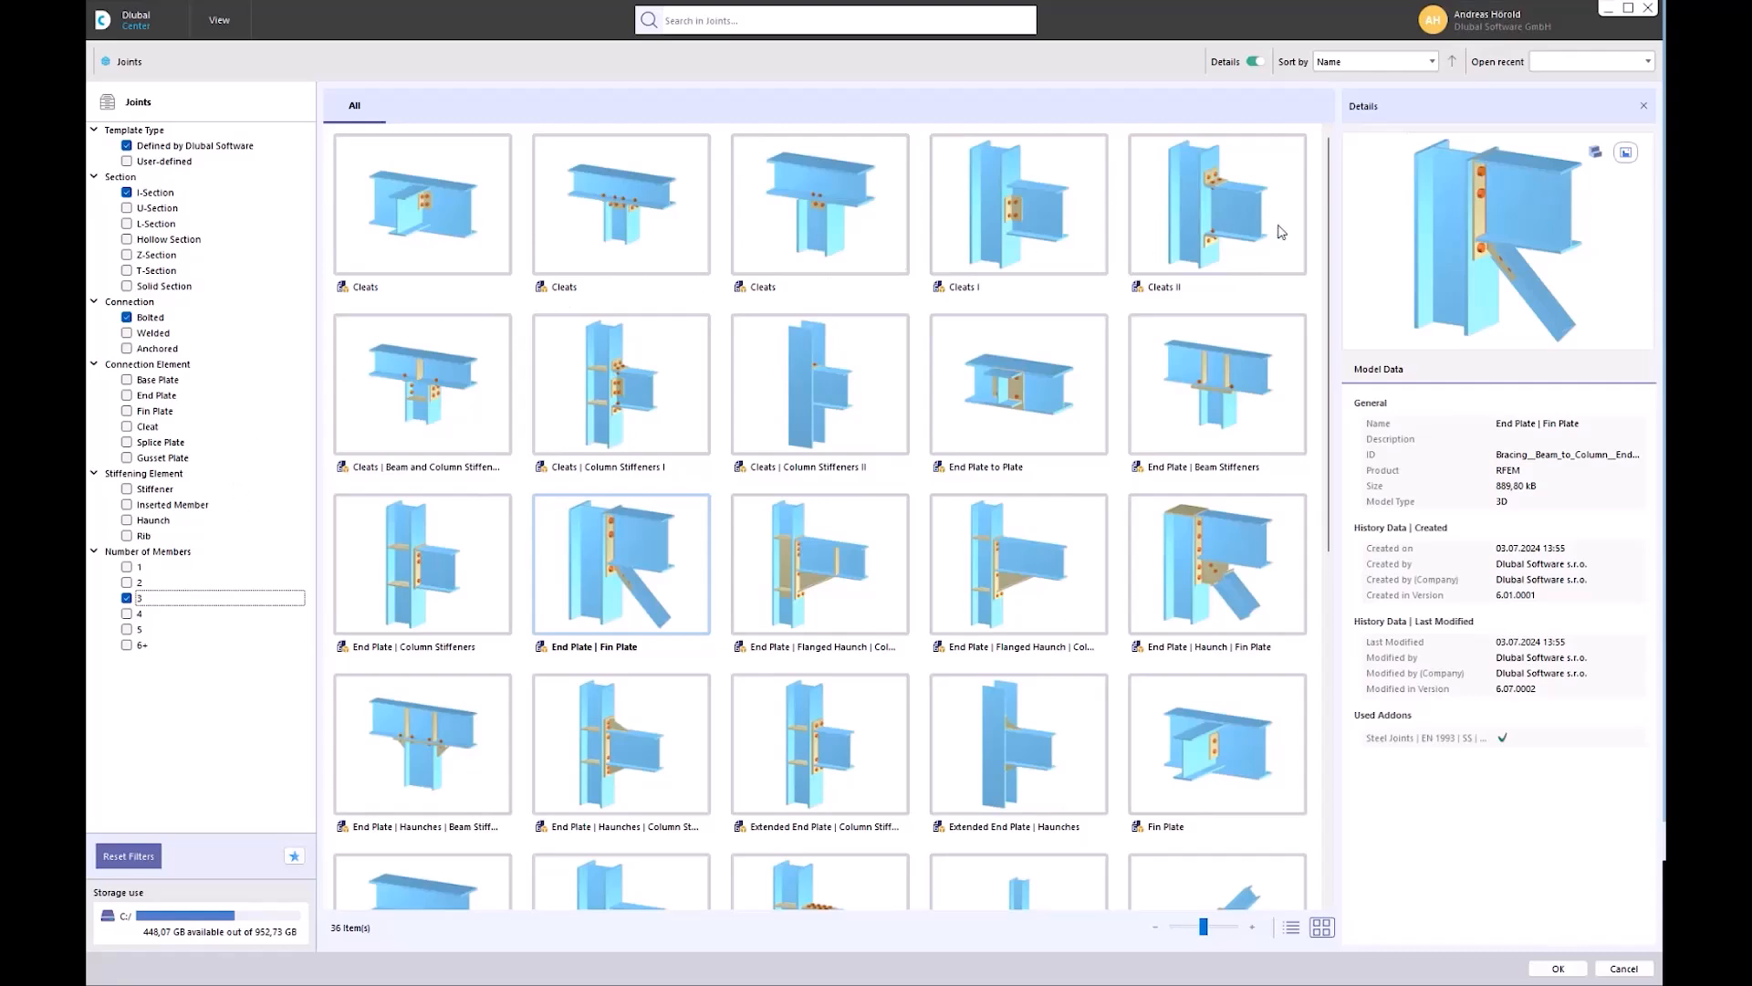
Apply the End Plate to Plate template with Member 4 as Beam 3 and Member 2, 3 as Beam 1, 2
left_click(1015, 395)
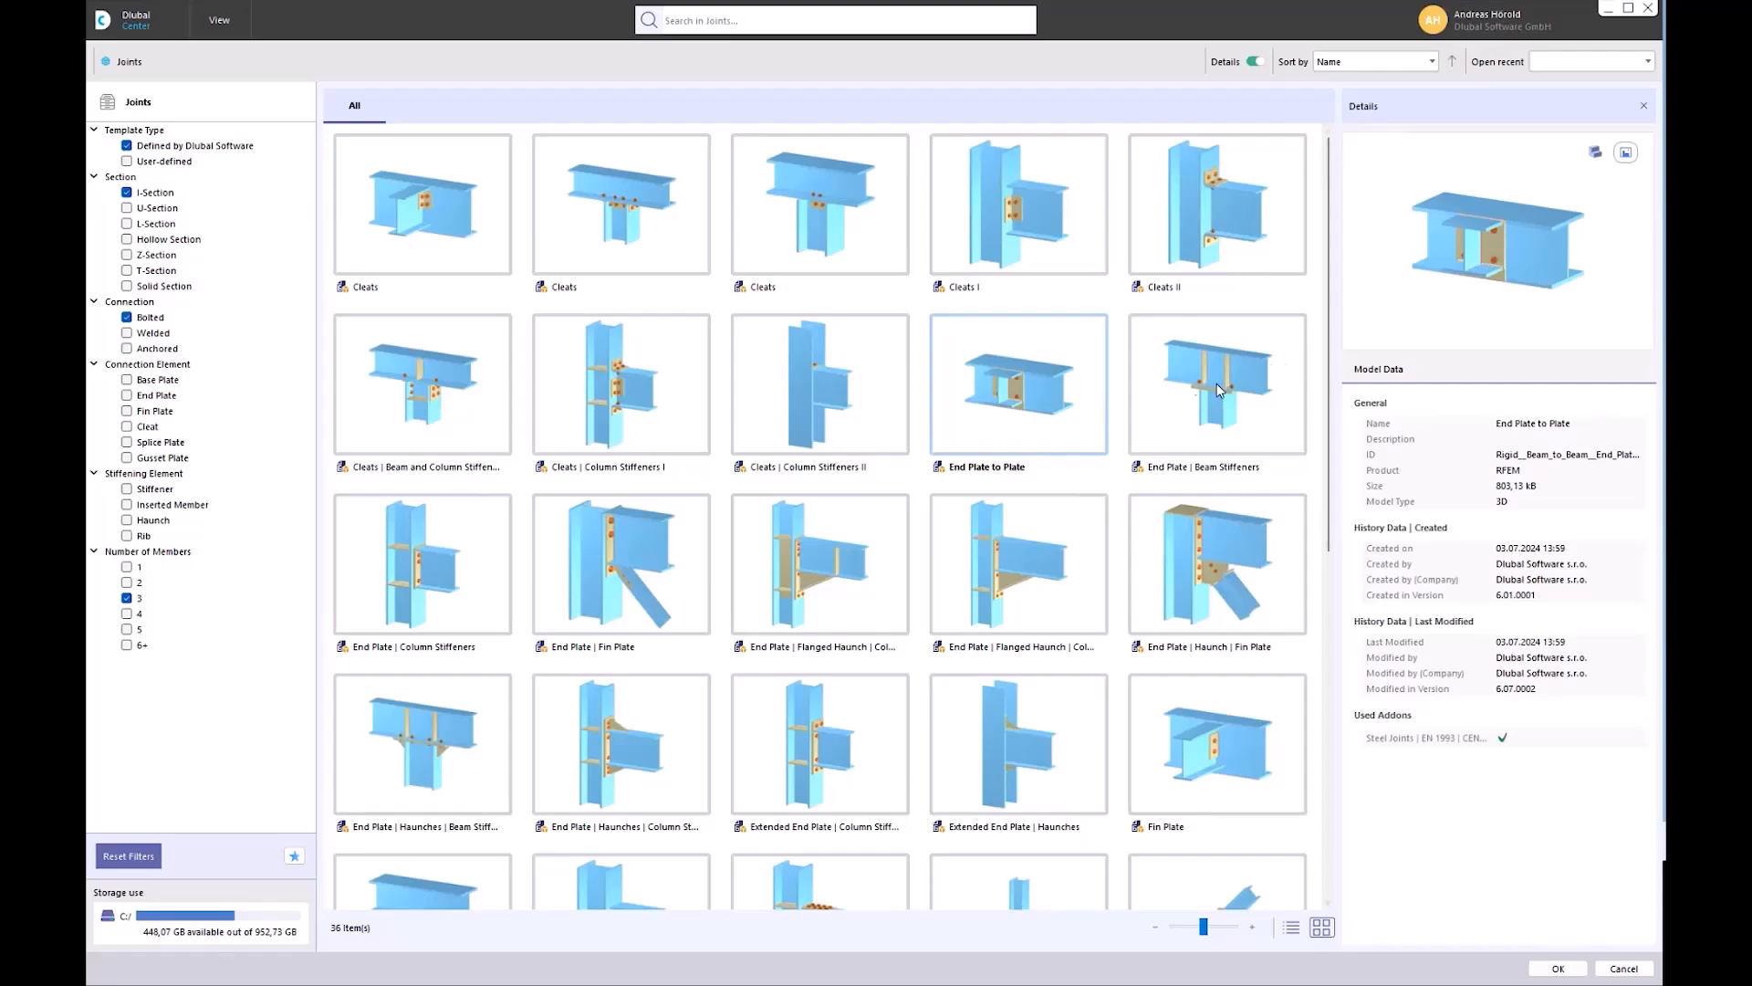
double_click(1019, 398)
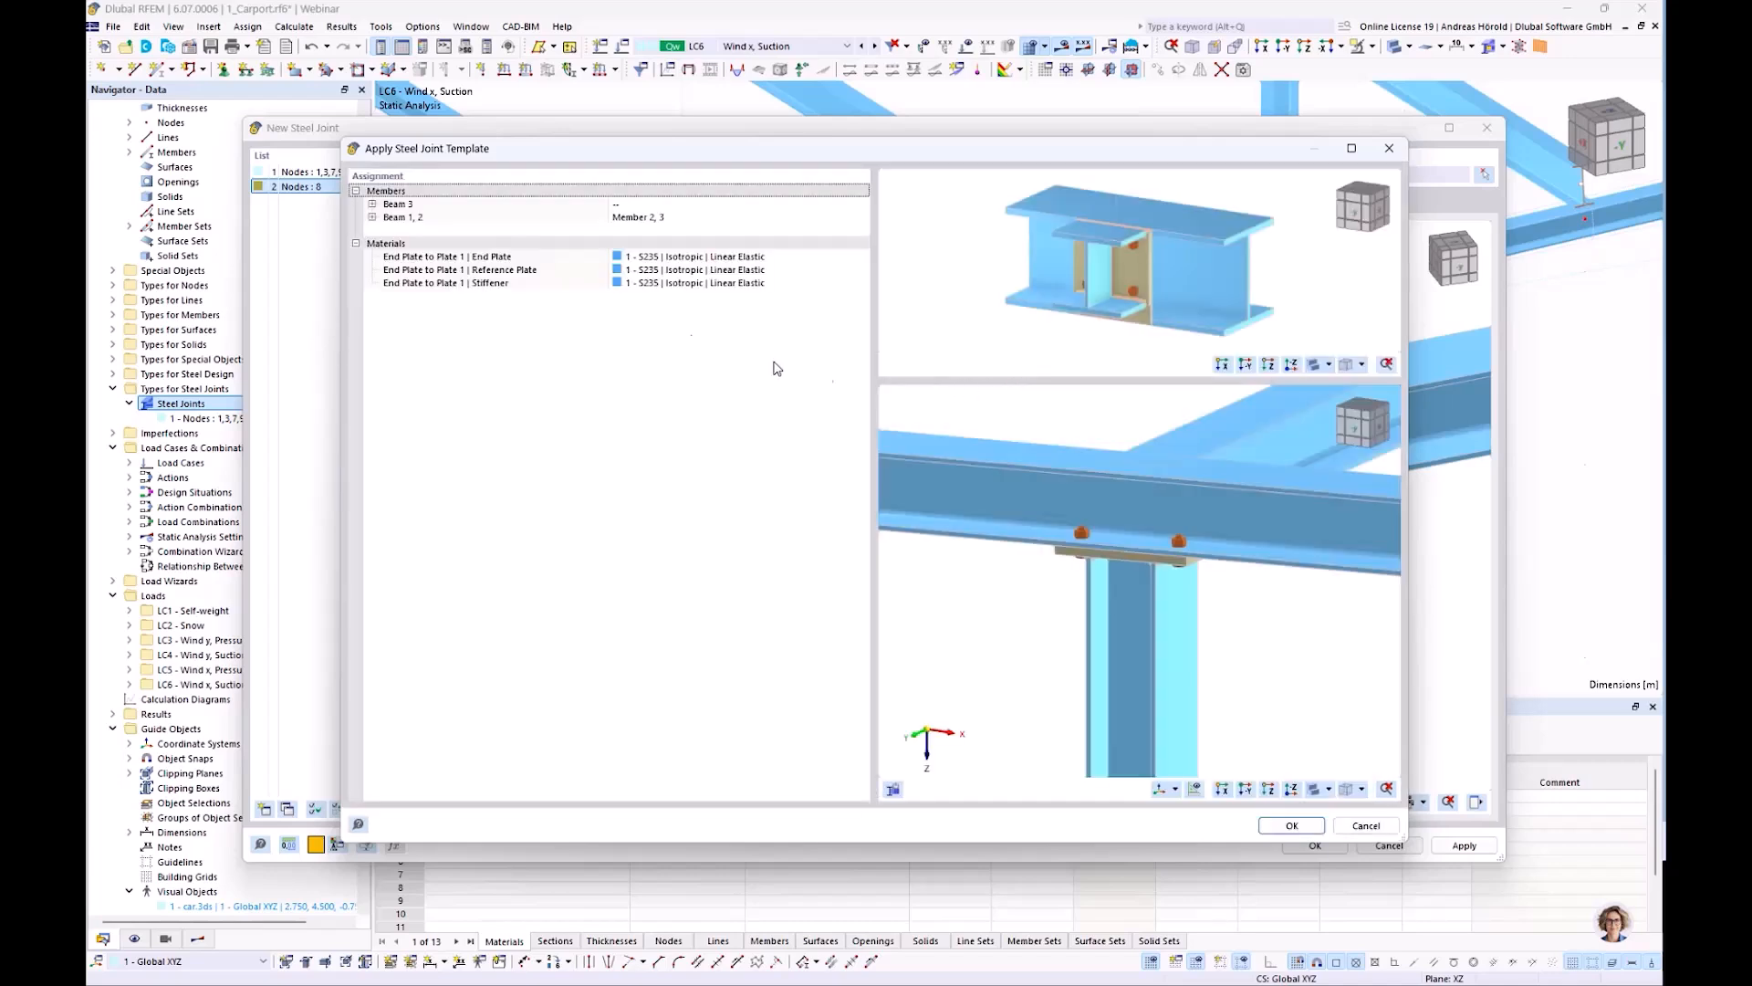
left_click(664, 206)
left_click(677, 210)
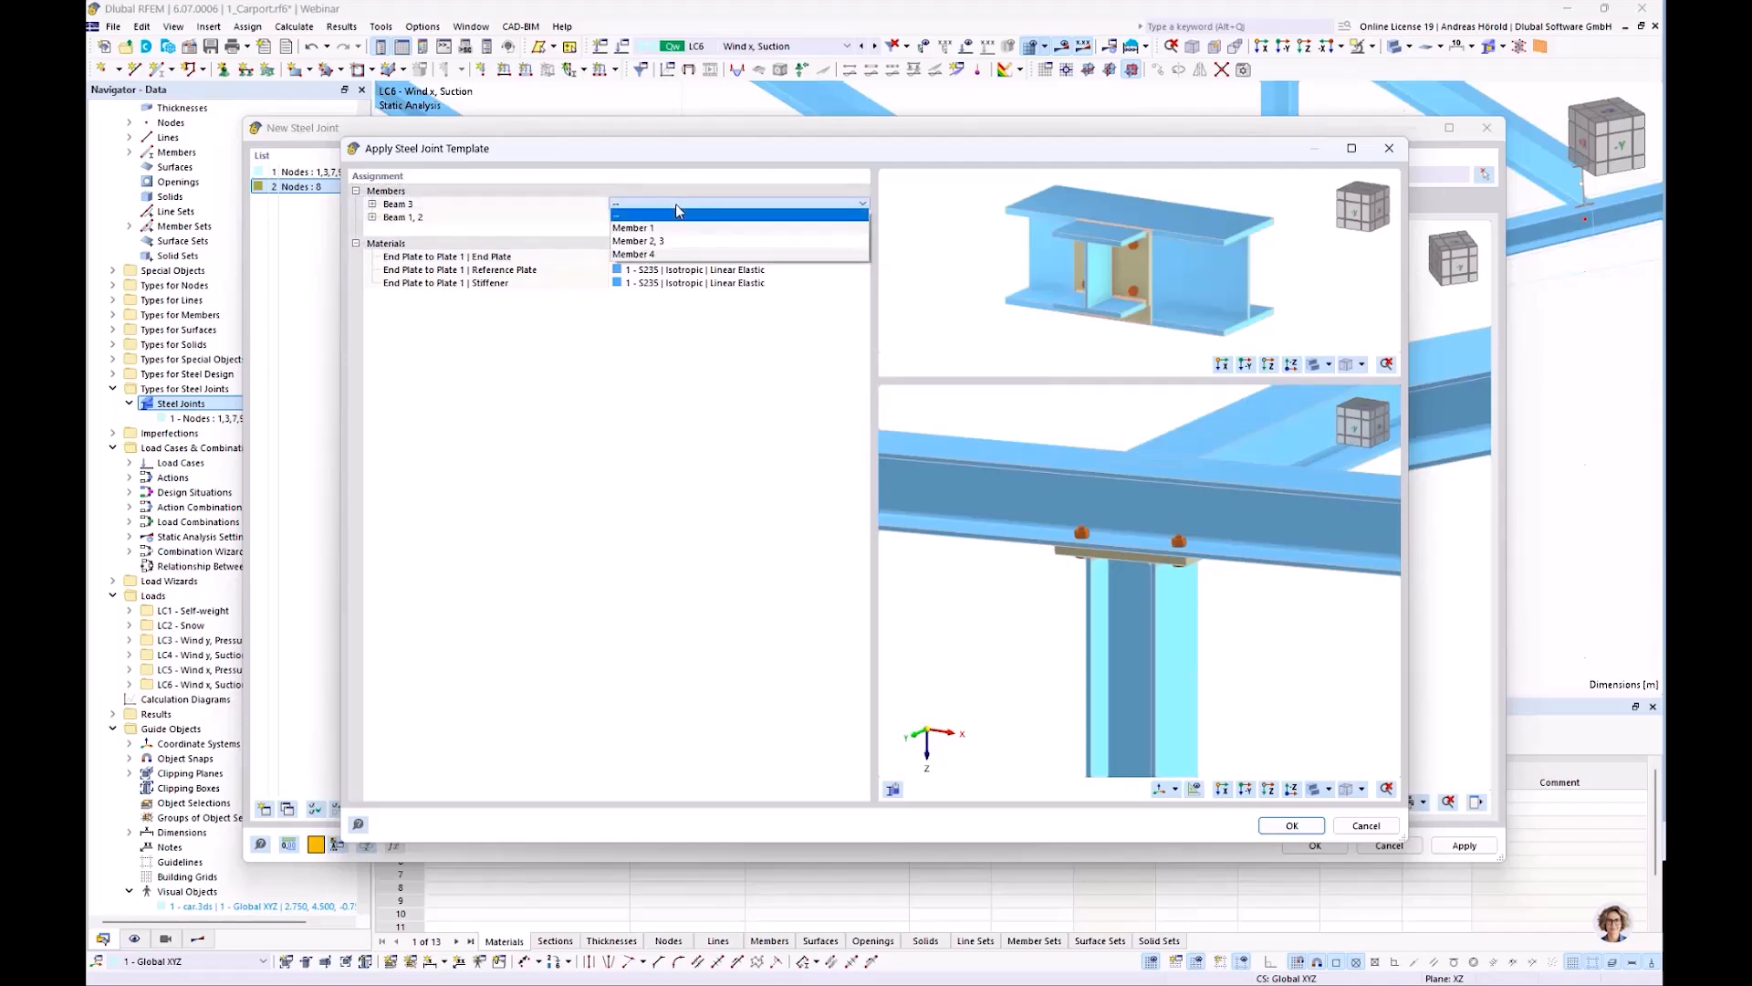
left_click(692, 256)
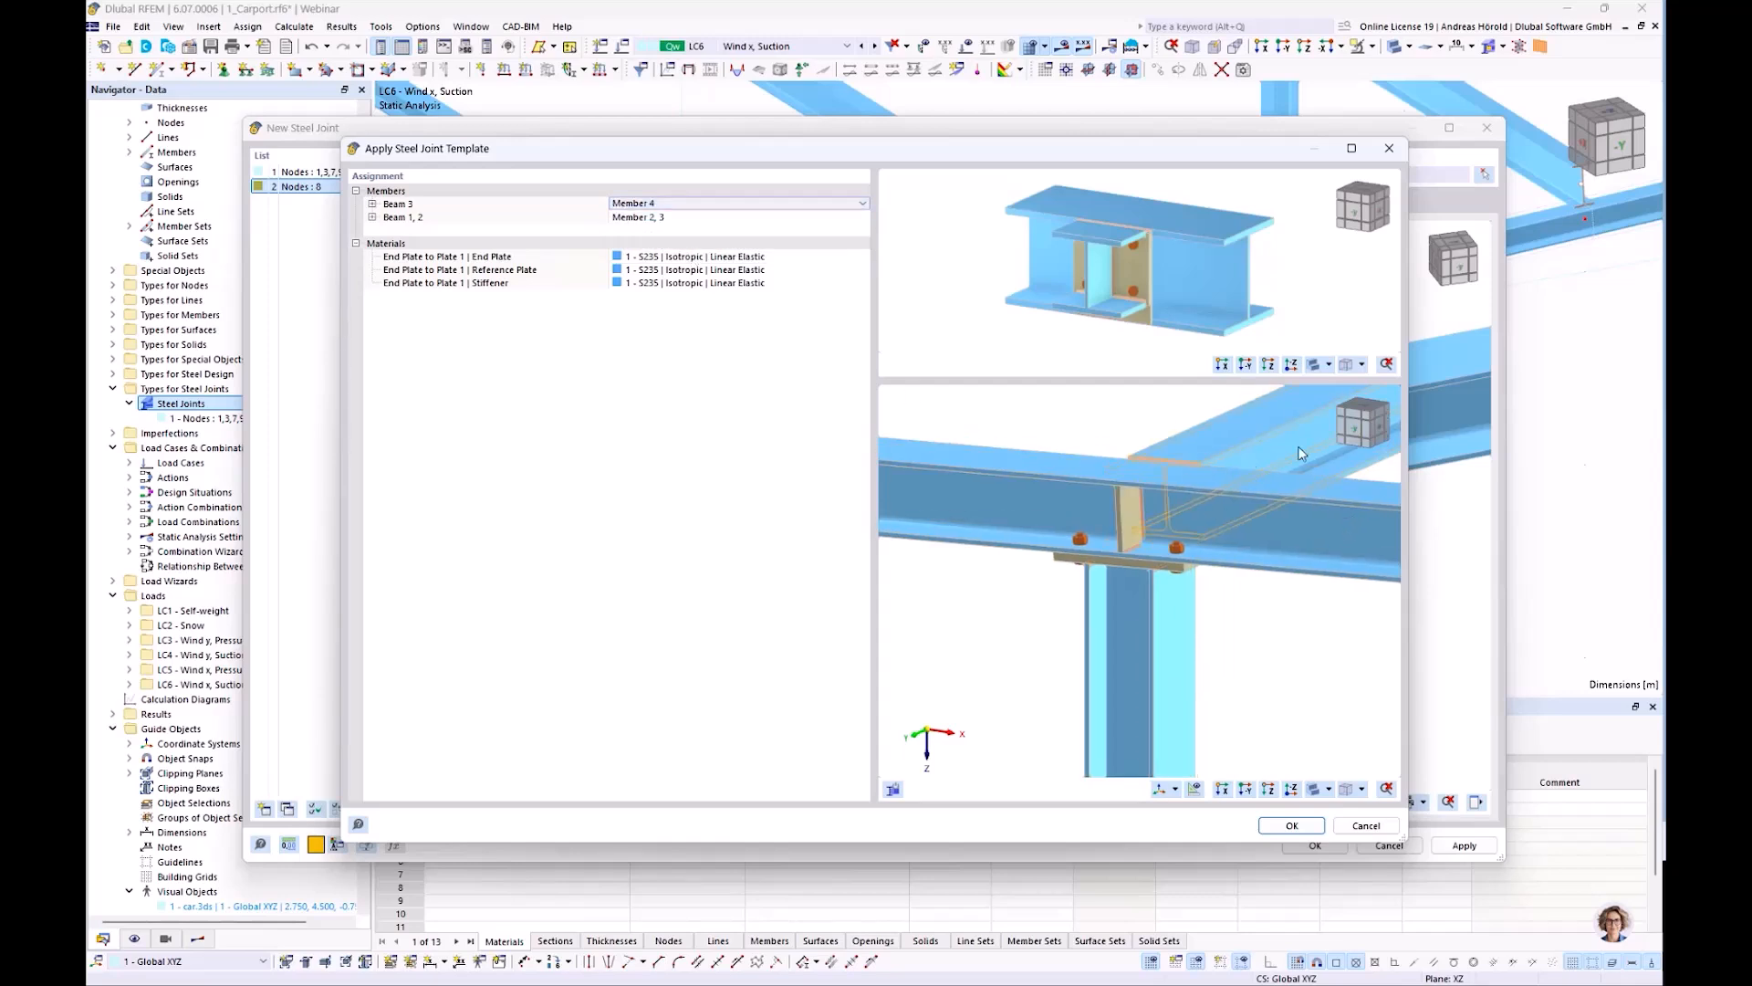
left_click(667, 217)
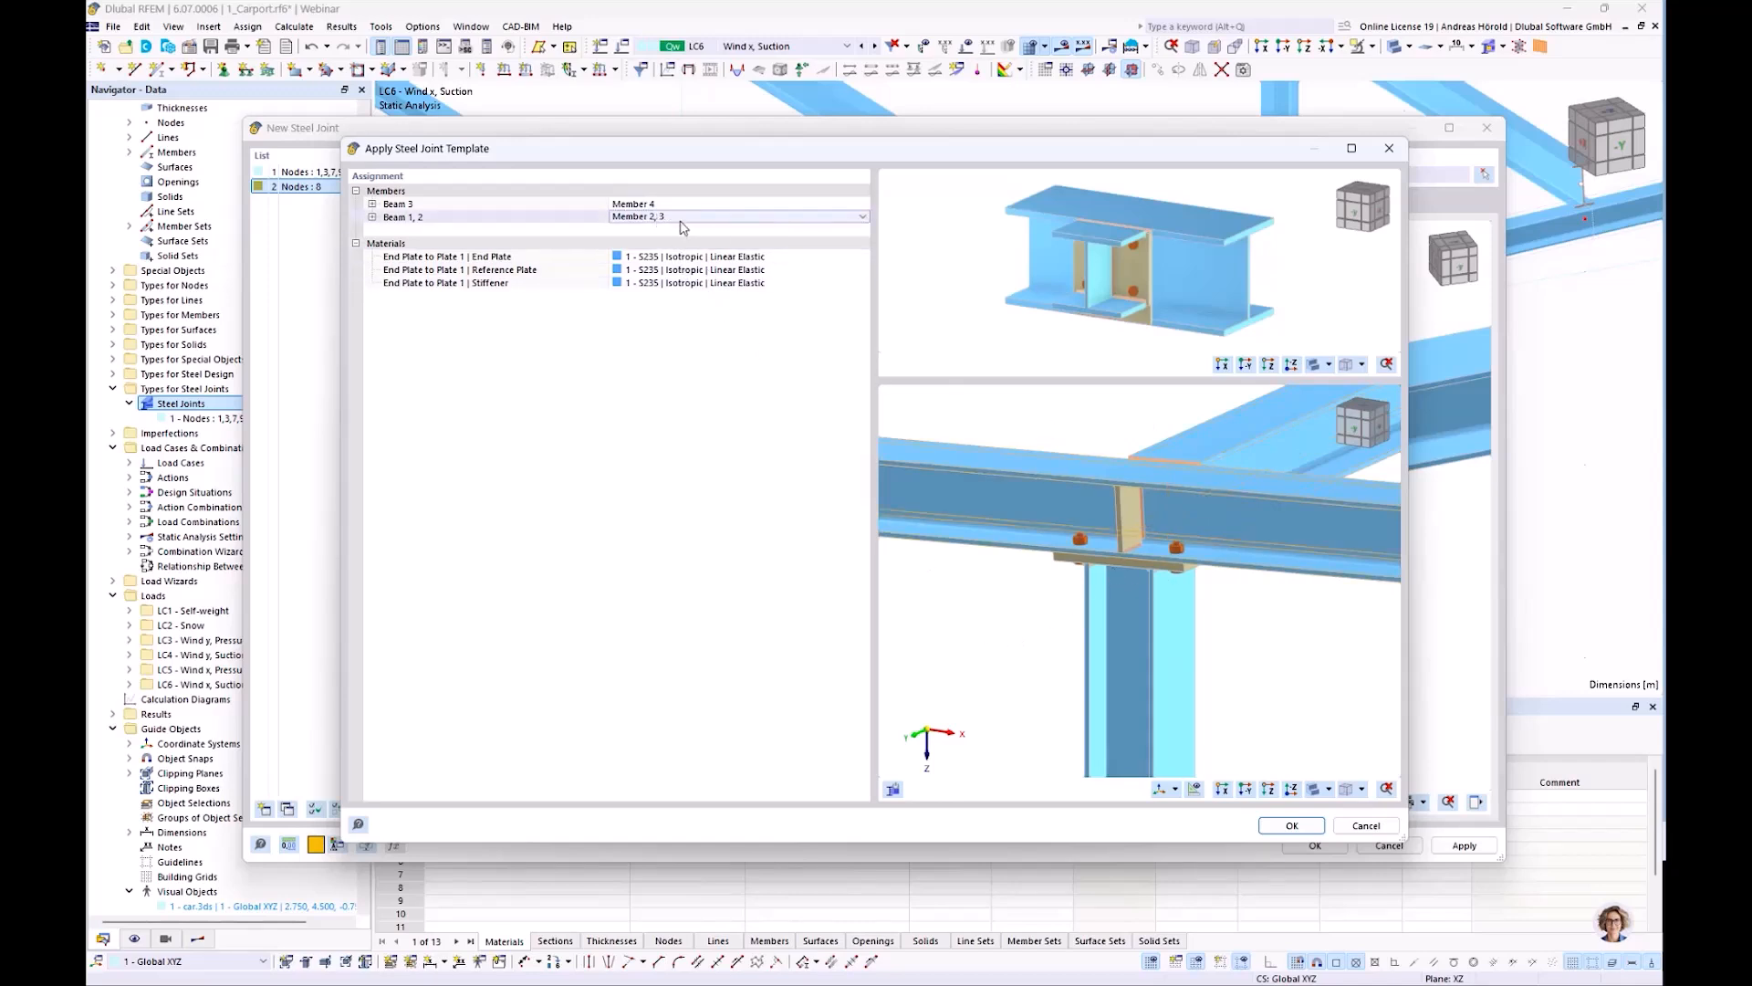
middle_click_drag(1033, 659, 1452, 671, "ctrl")
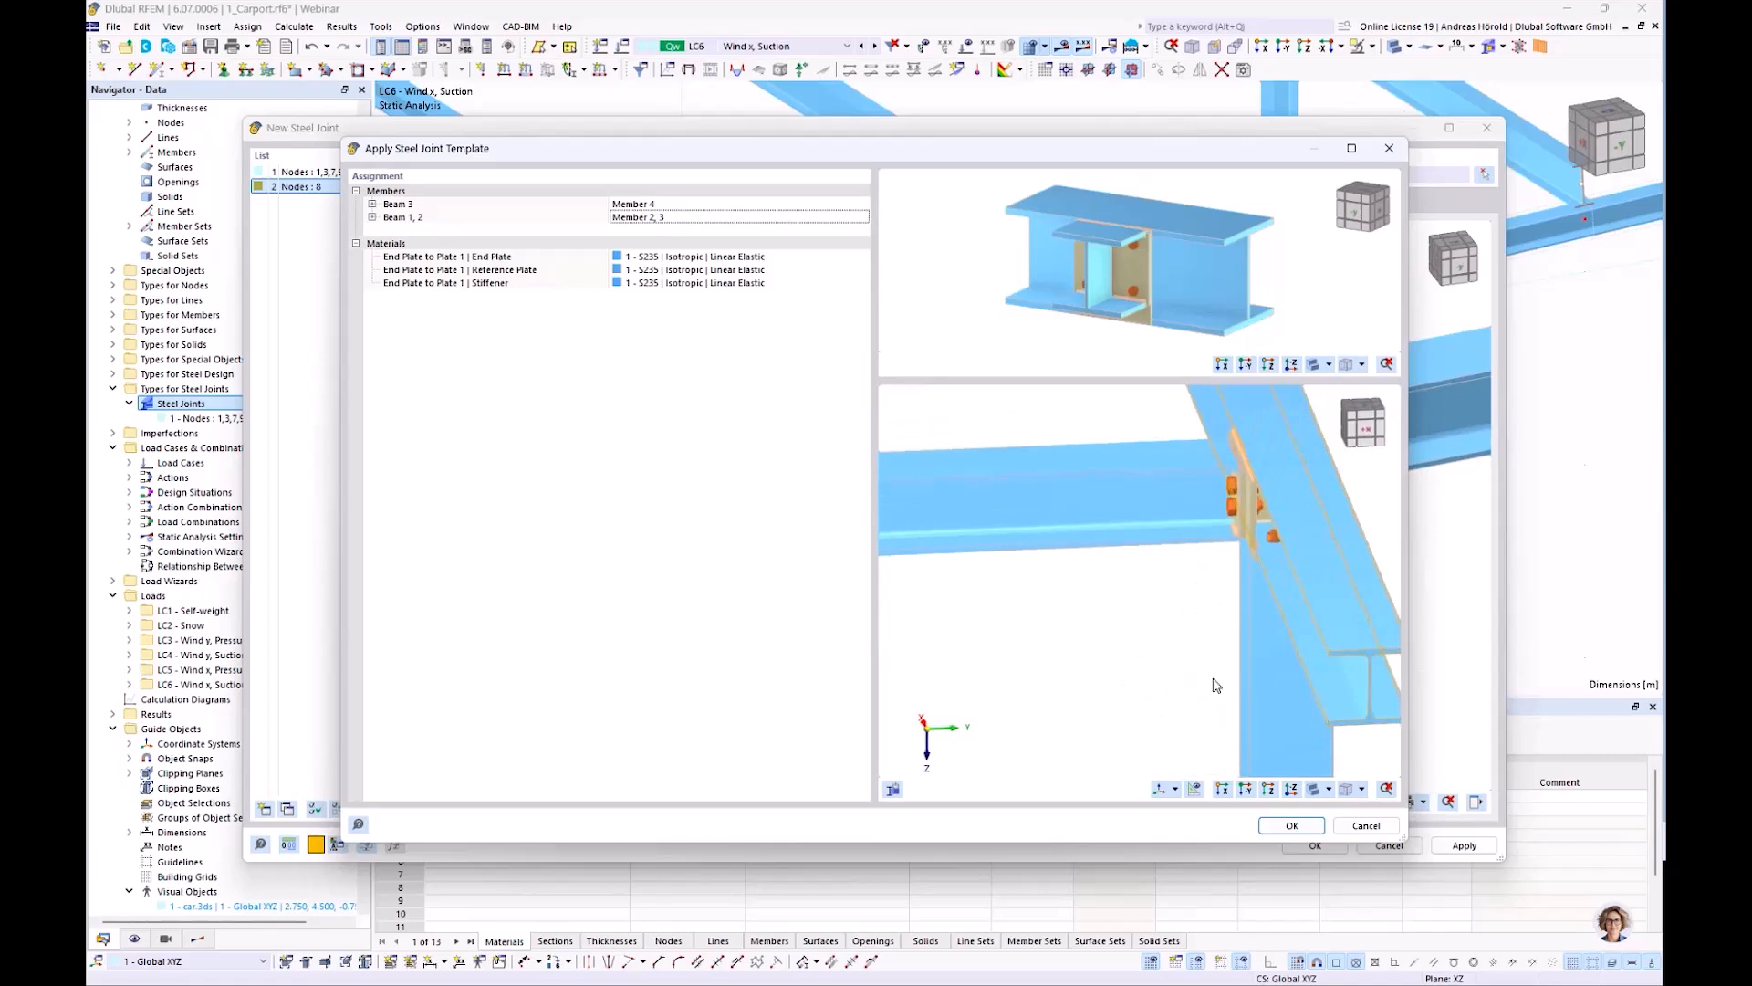
middle_click_drag(1018, 674, 1138, 634, "ctrl")
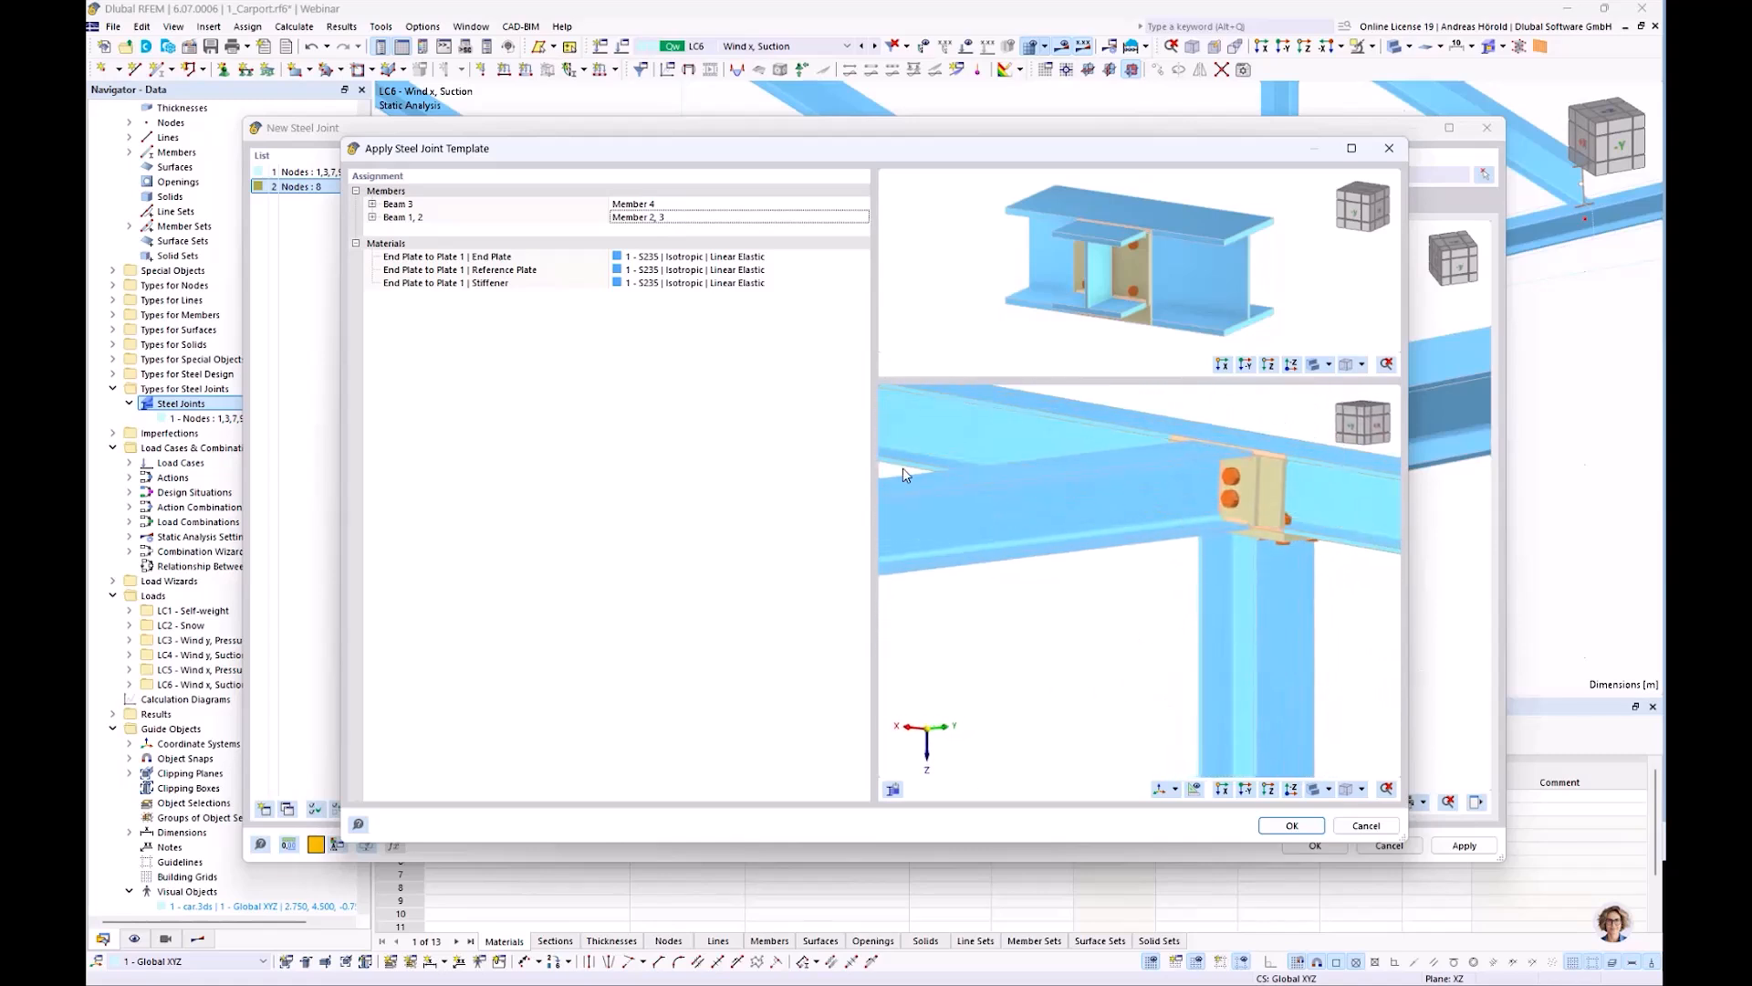
left_click(1291, 826)
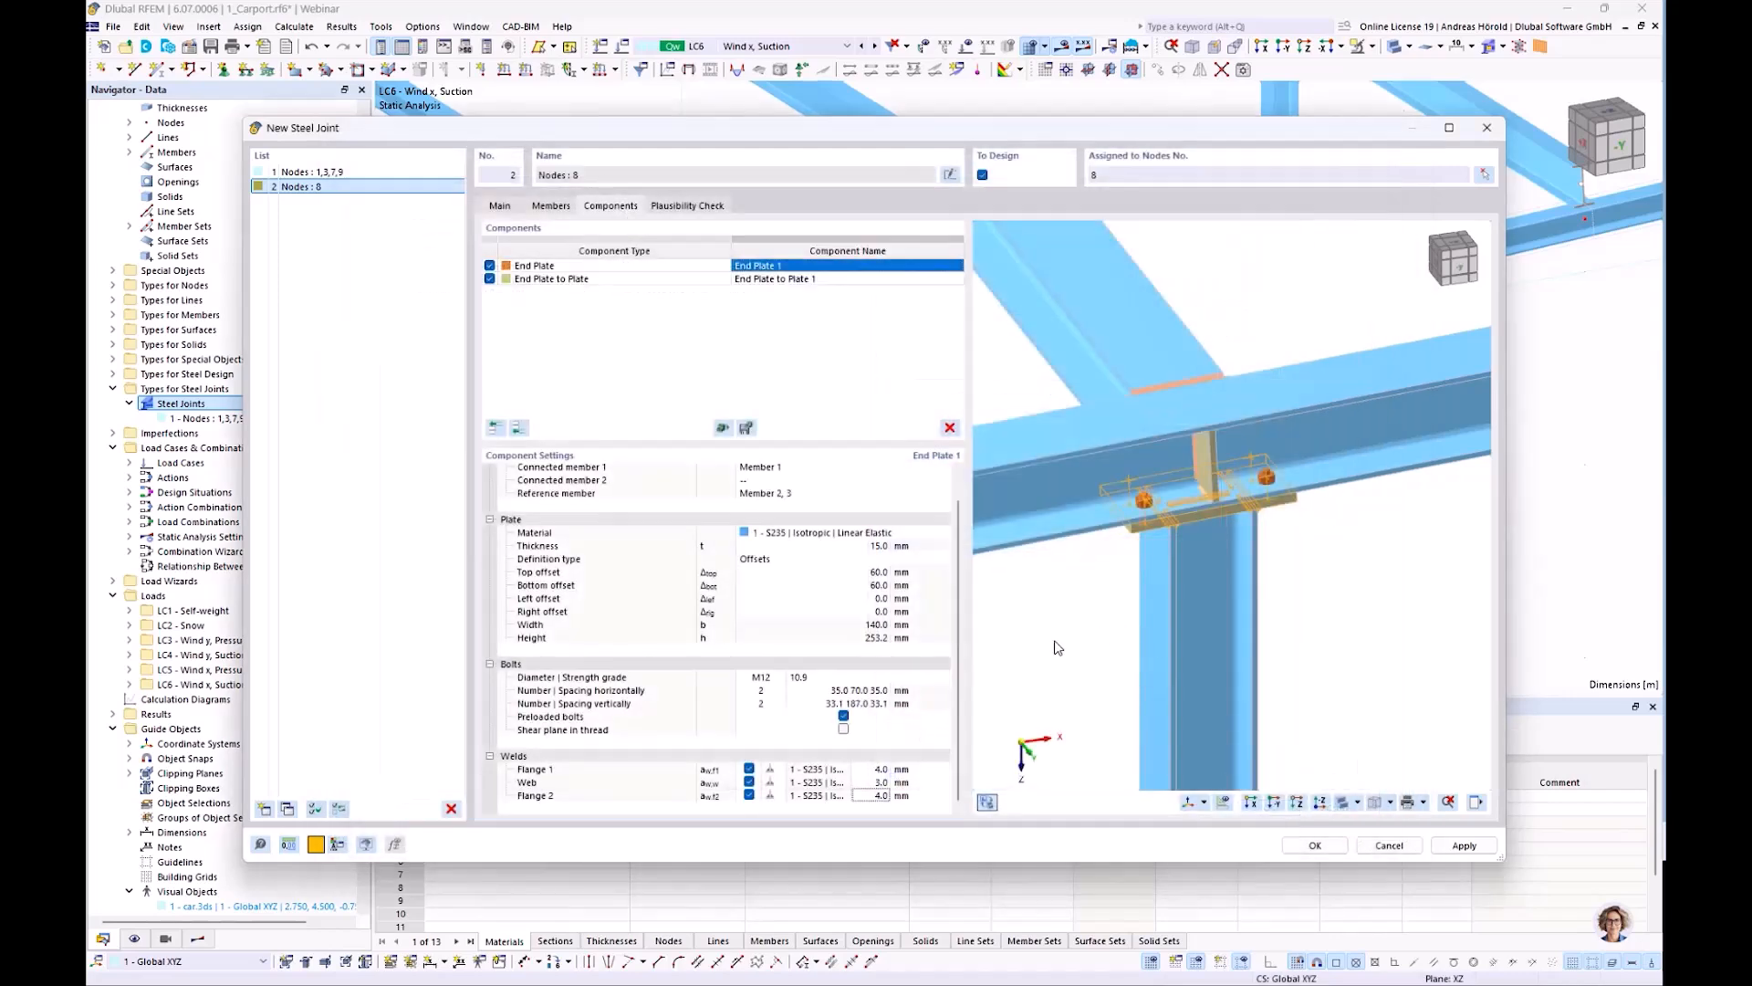
Inspect the inserted plate connection and its bolts above the column from the inner side of the corner
right_click_drag(1369, 633, 1412, 594)
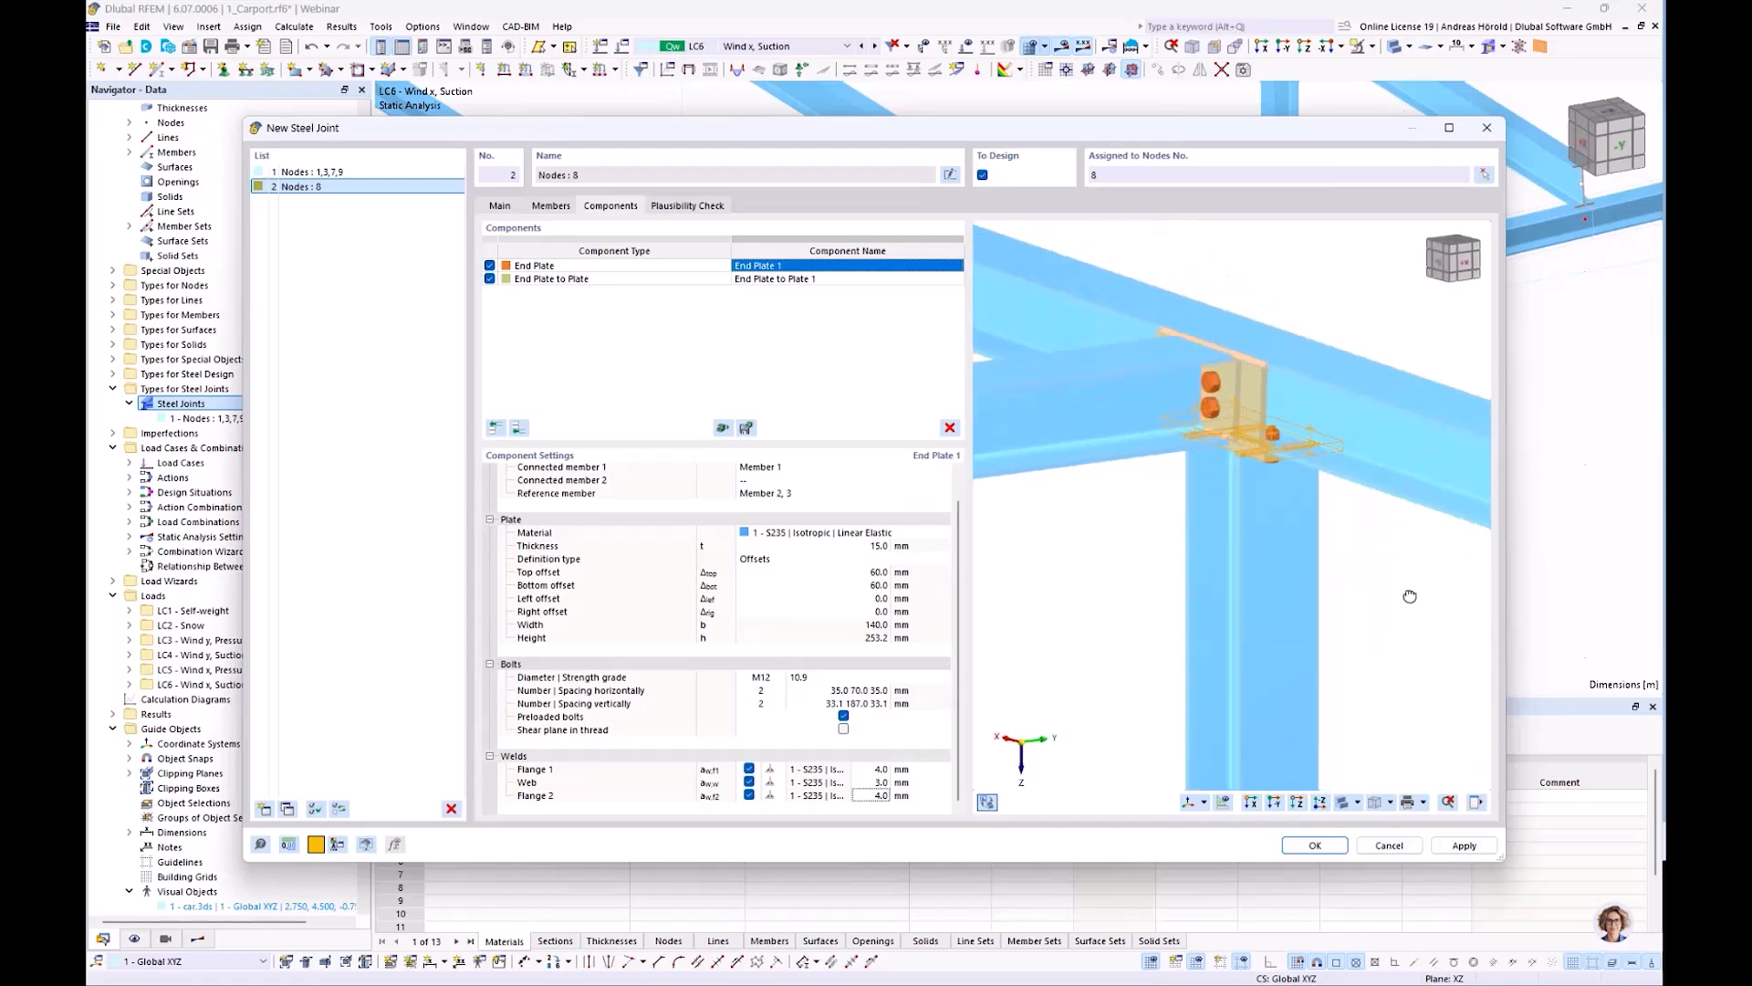
left_click(1025, 626)
right_click_drag(1025, 626, 1093, 611)
scroll(1317, 594, "up", 5)
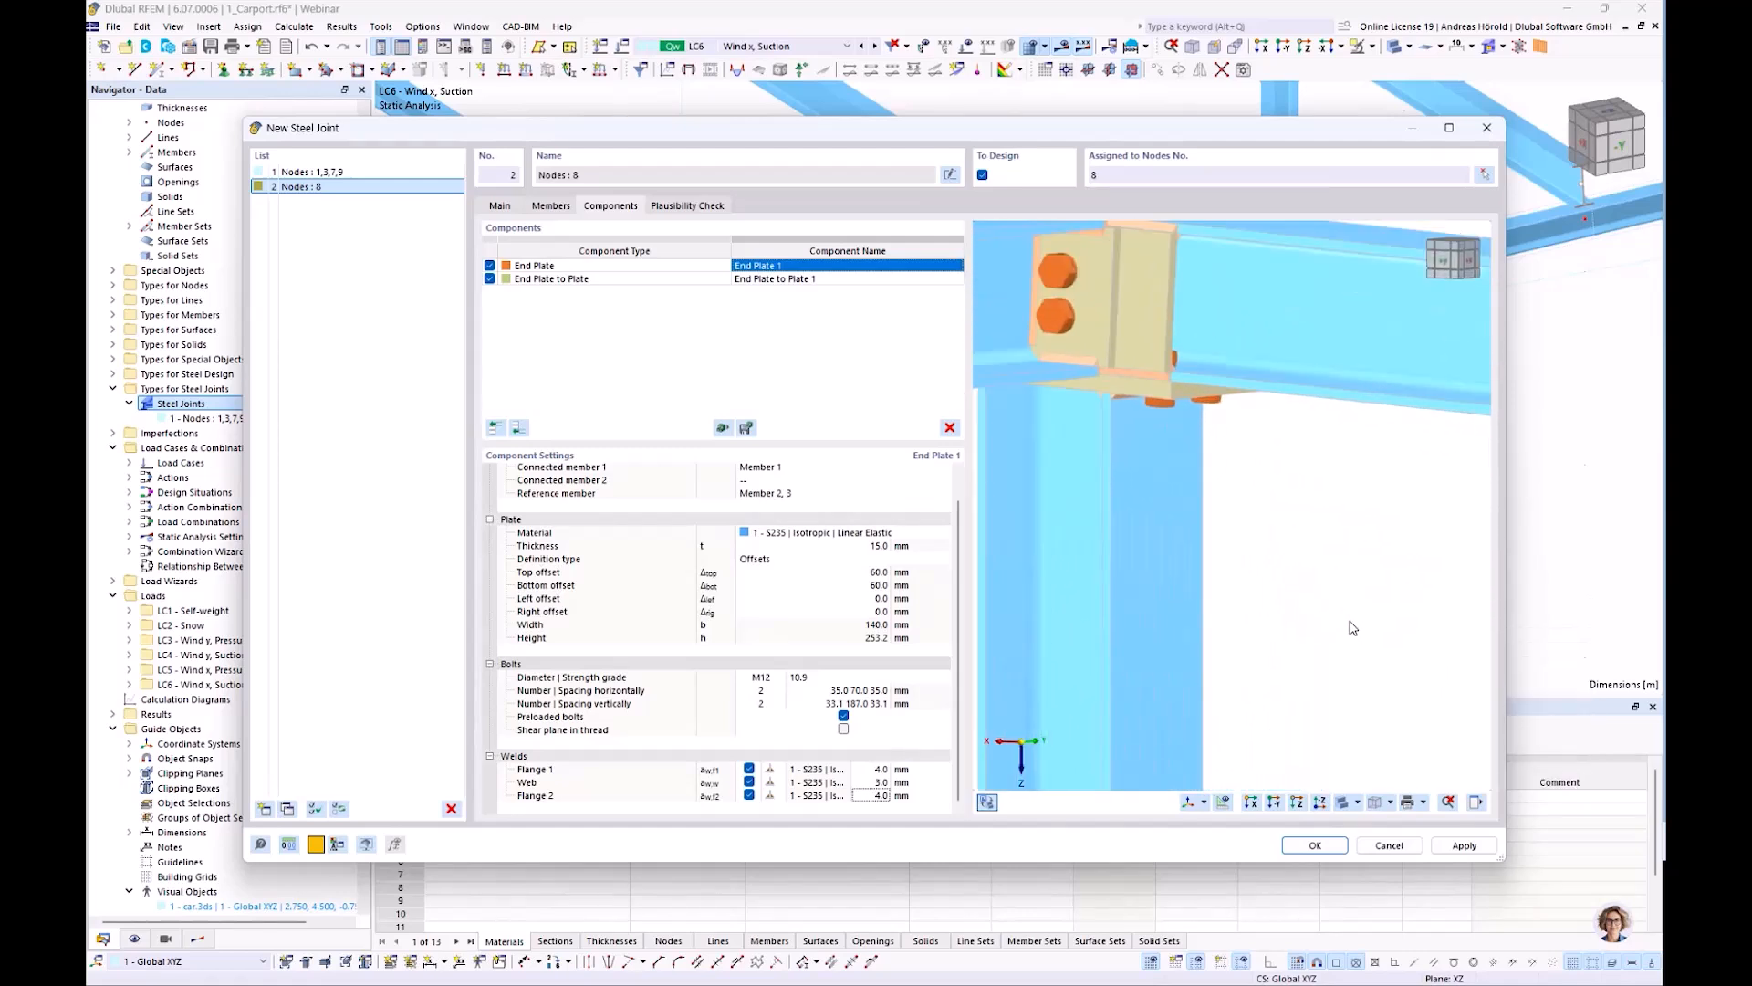
Set the end plate thickness of the End Plate to Plate component to 15 mm
scroll(1355, 627, "down", 1)
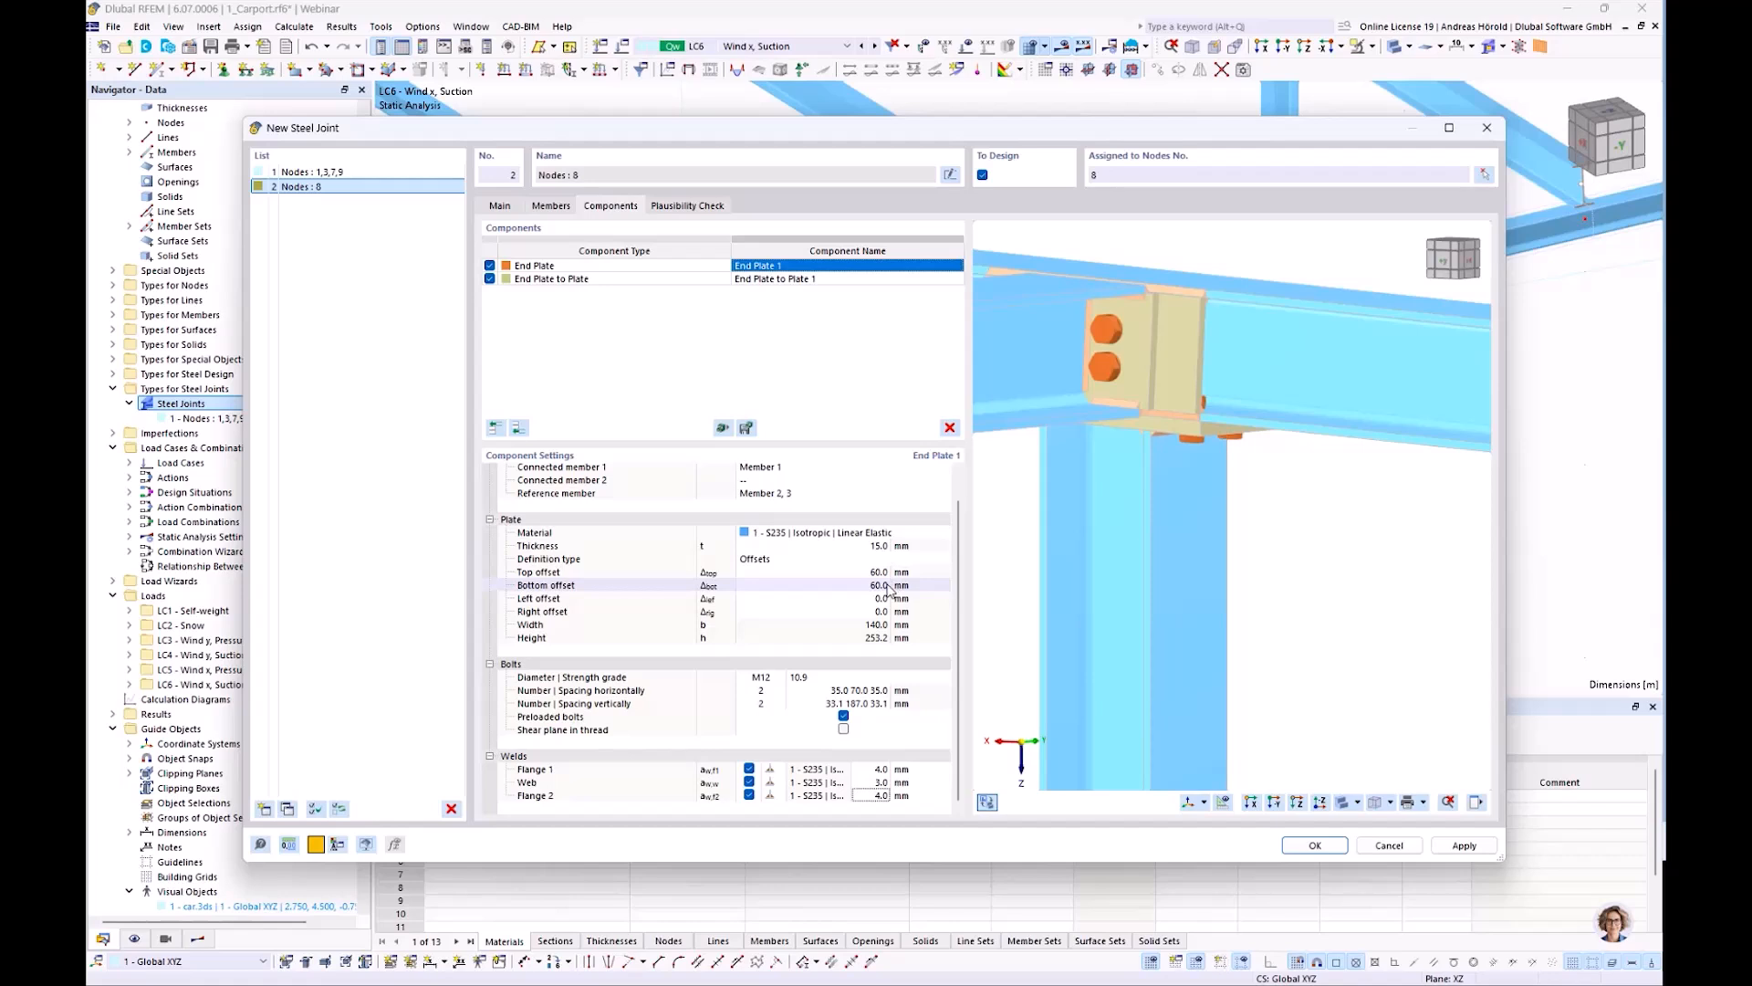
left_click(745, 282)
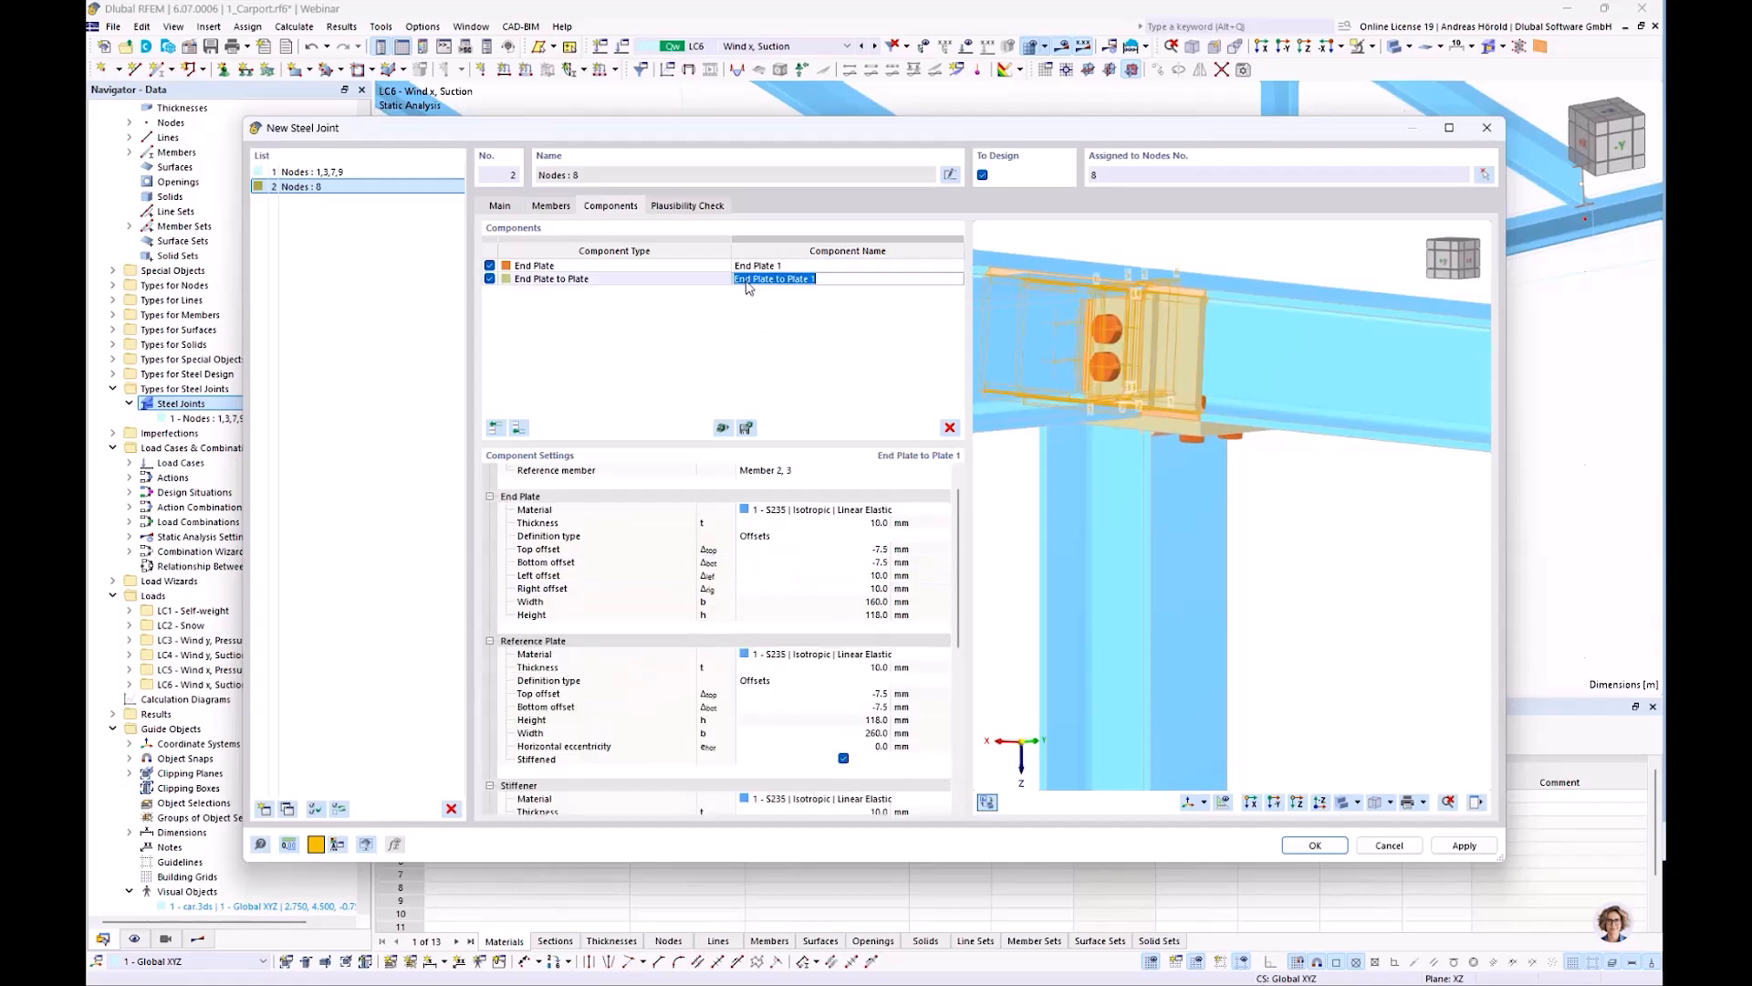
left_click(883, 524)
type("15")
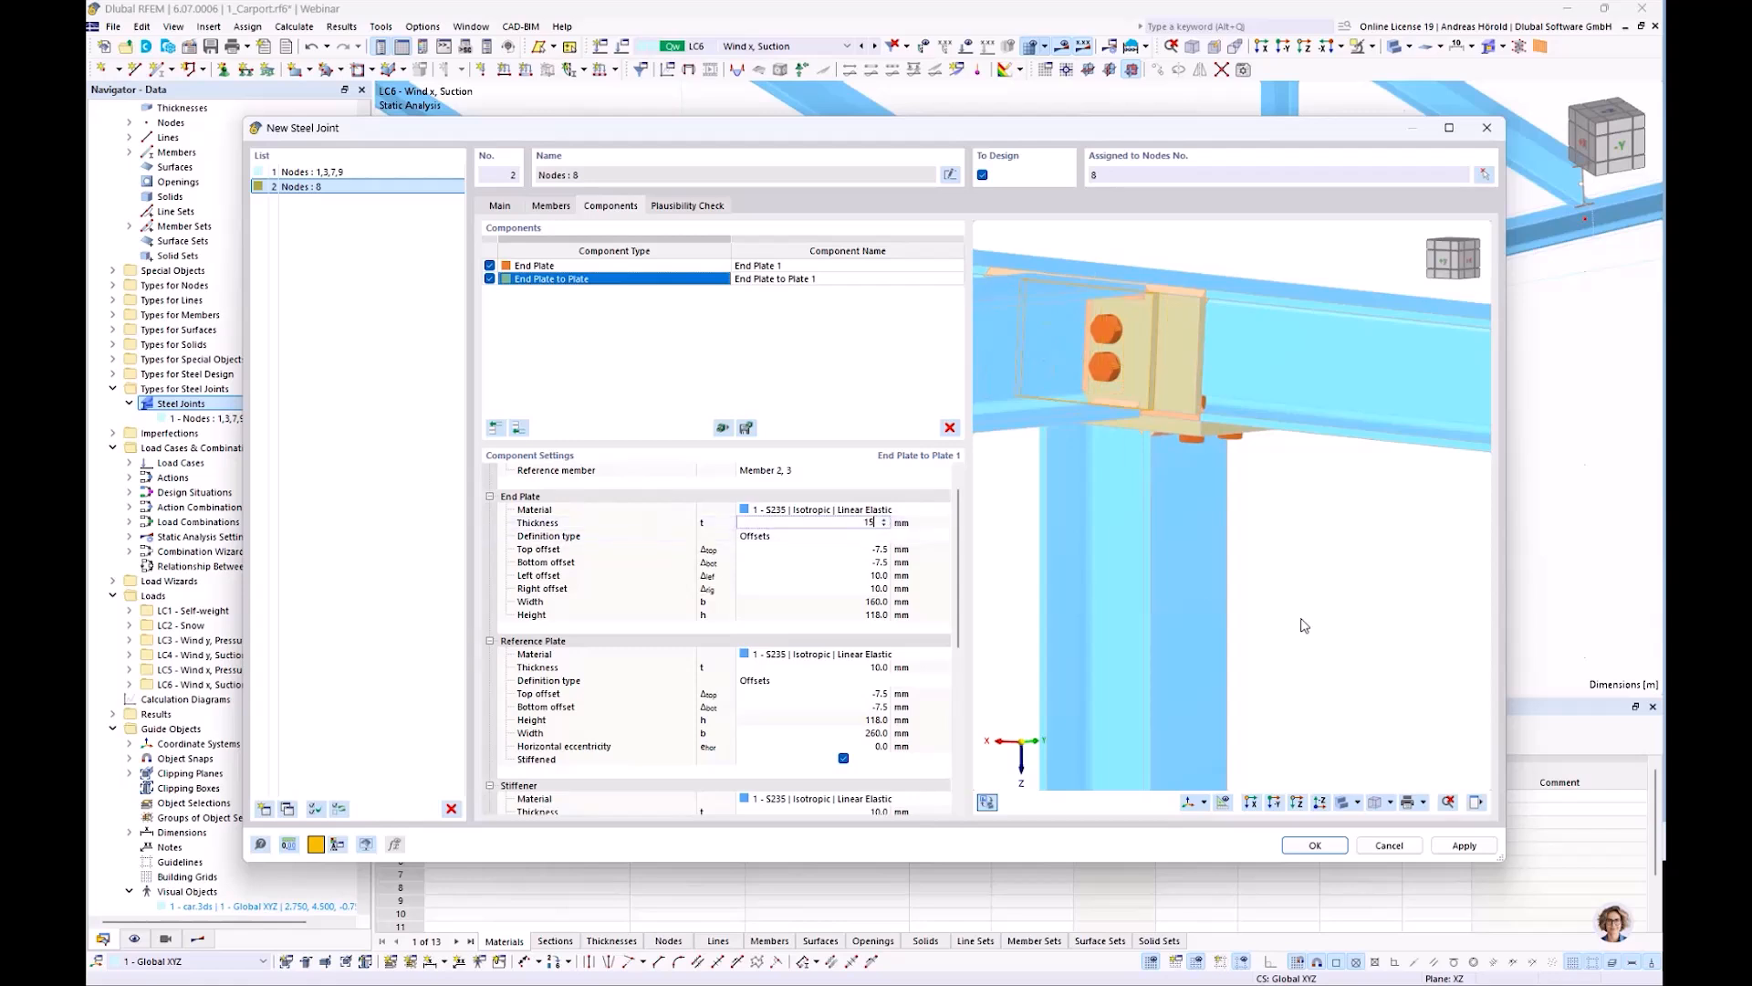
key("Tab")
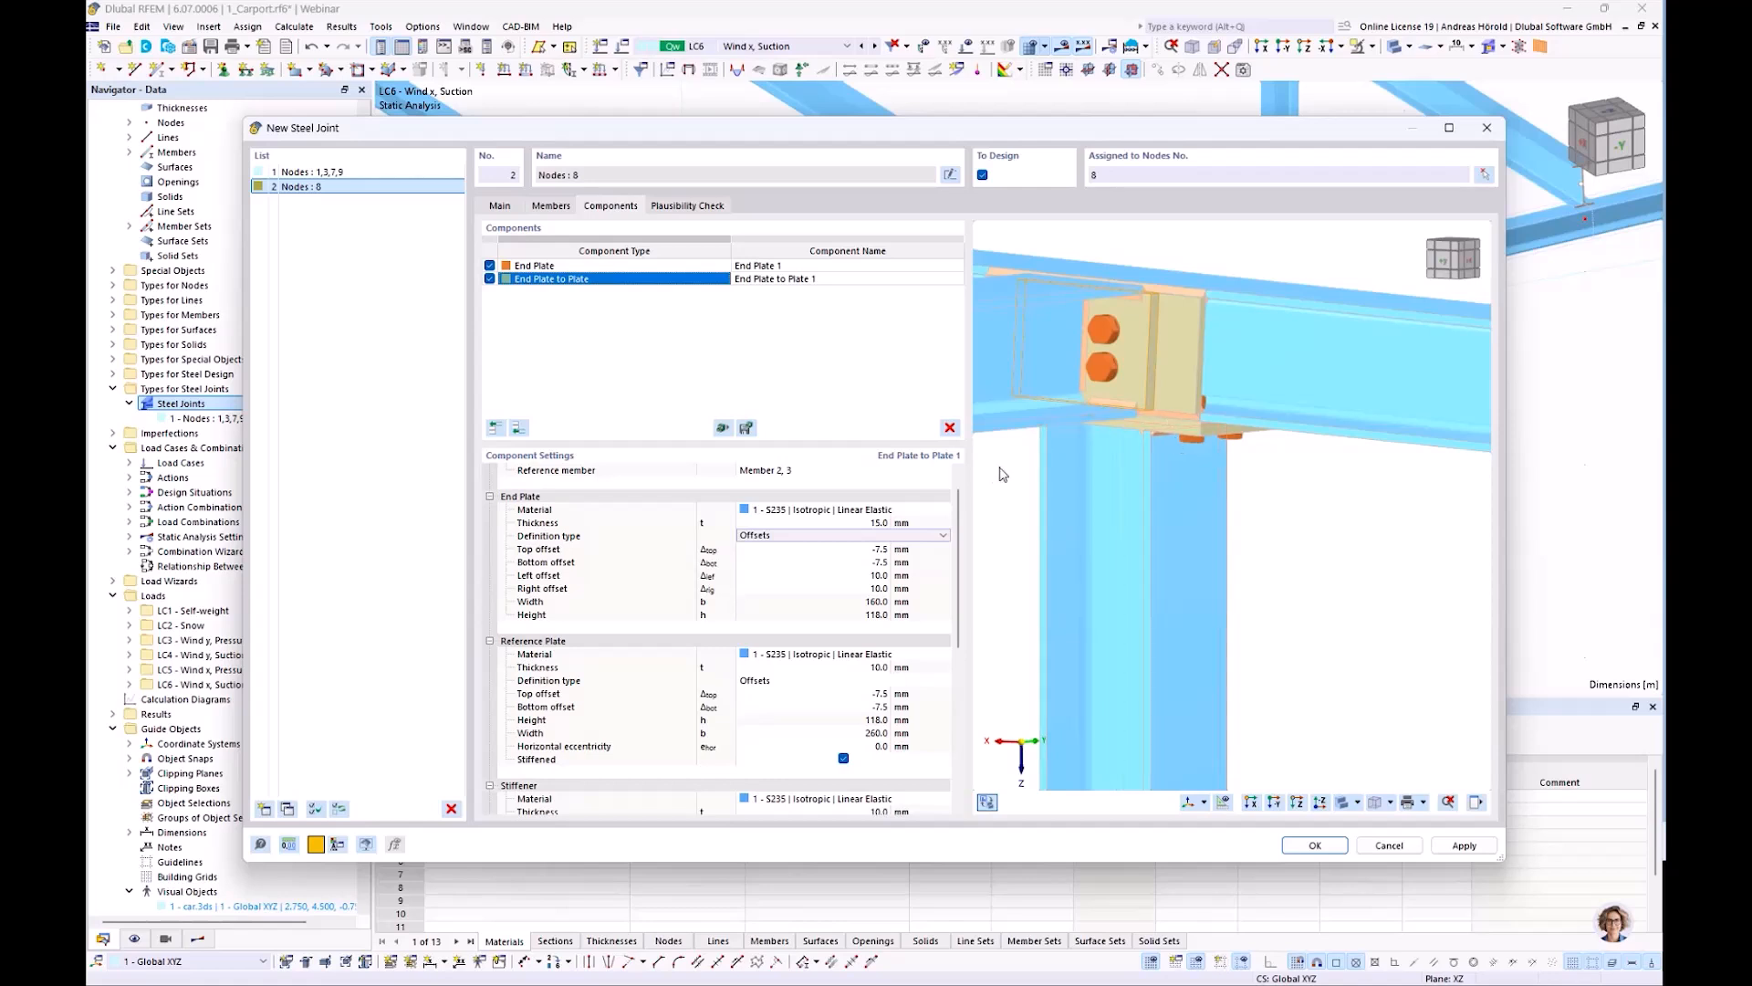
scroll(1147, 302, "up", 3)
scroll(1146, 302, "up", 2)
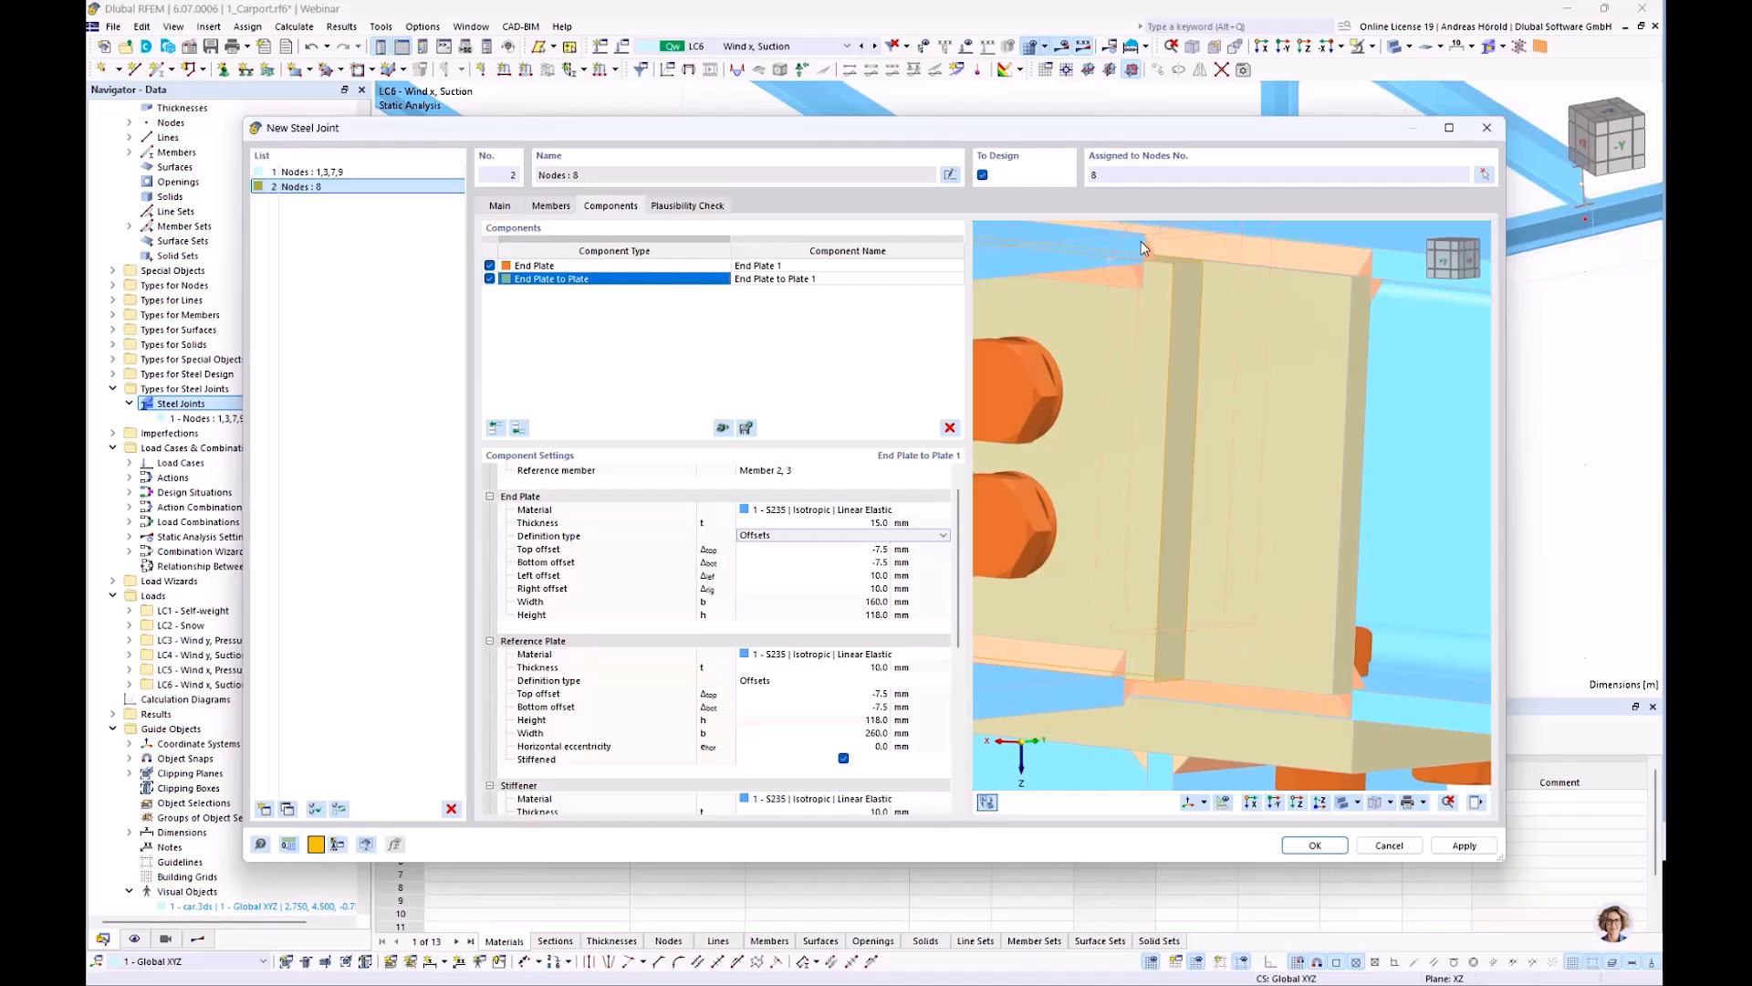
scroll(1142, 243, "down", 5)
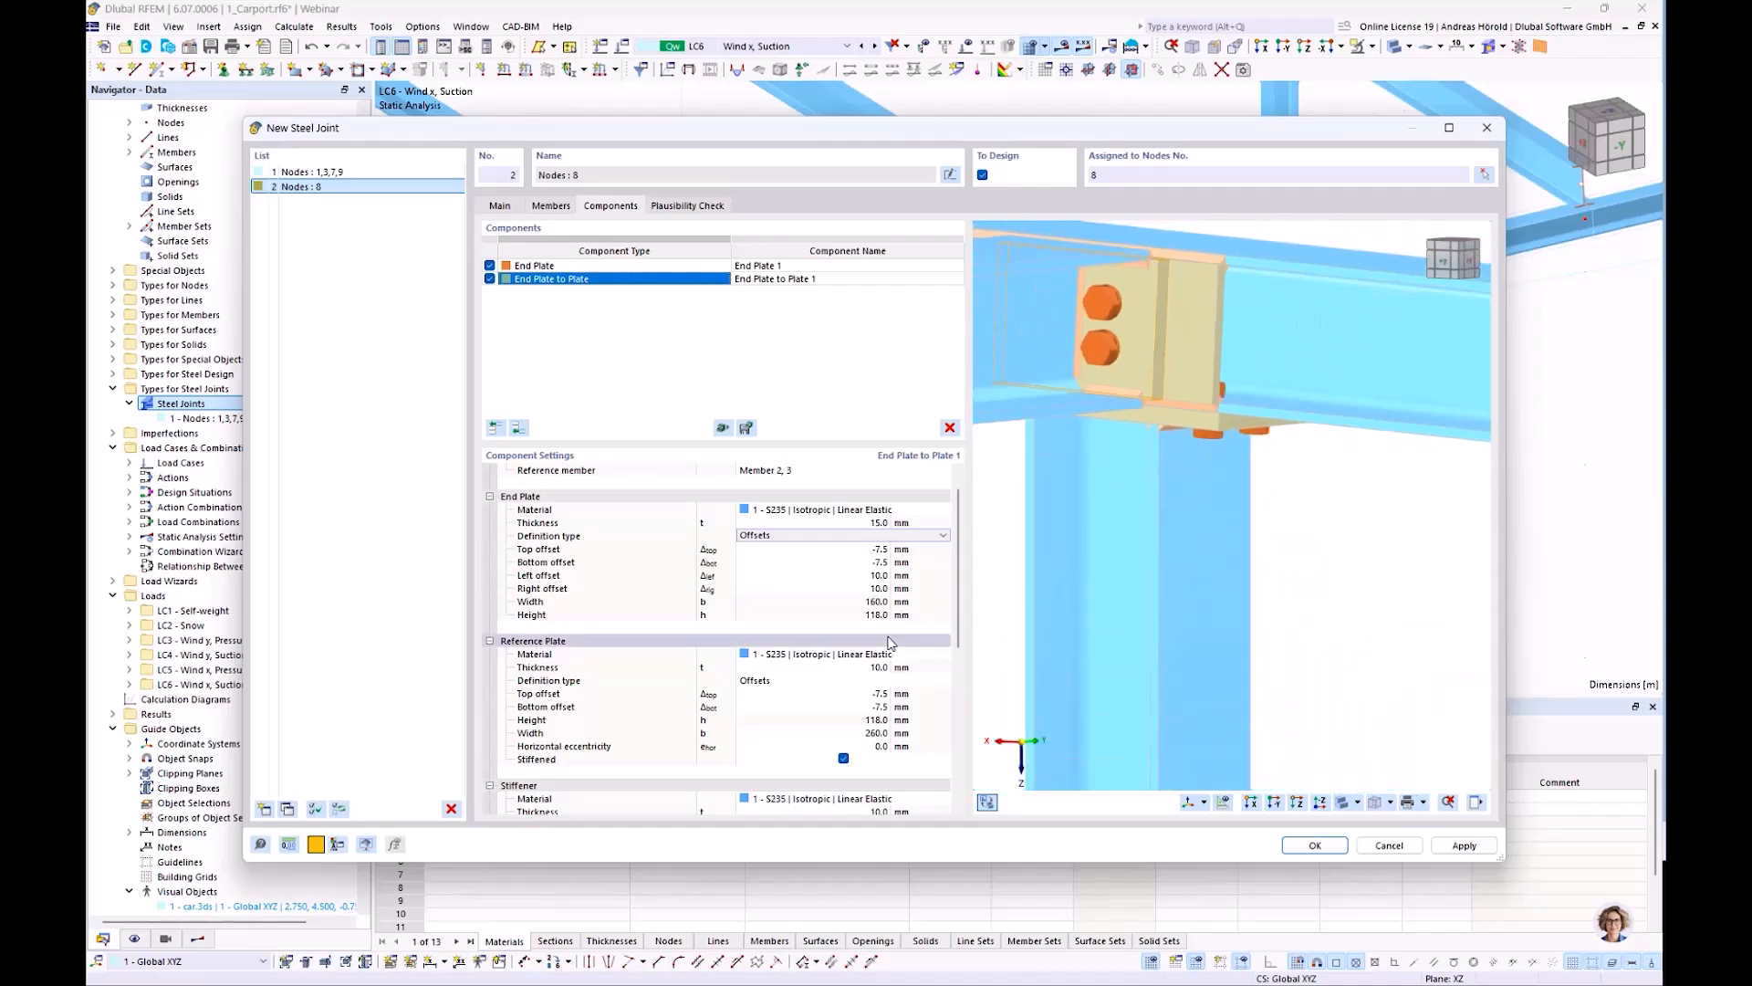
Set the reference plate thickness of the End Plate to Plate component to 15 mm
scroll(879, 608, "down", 2)
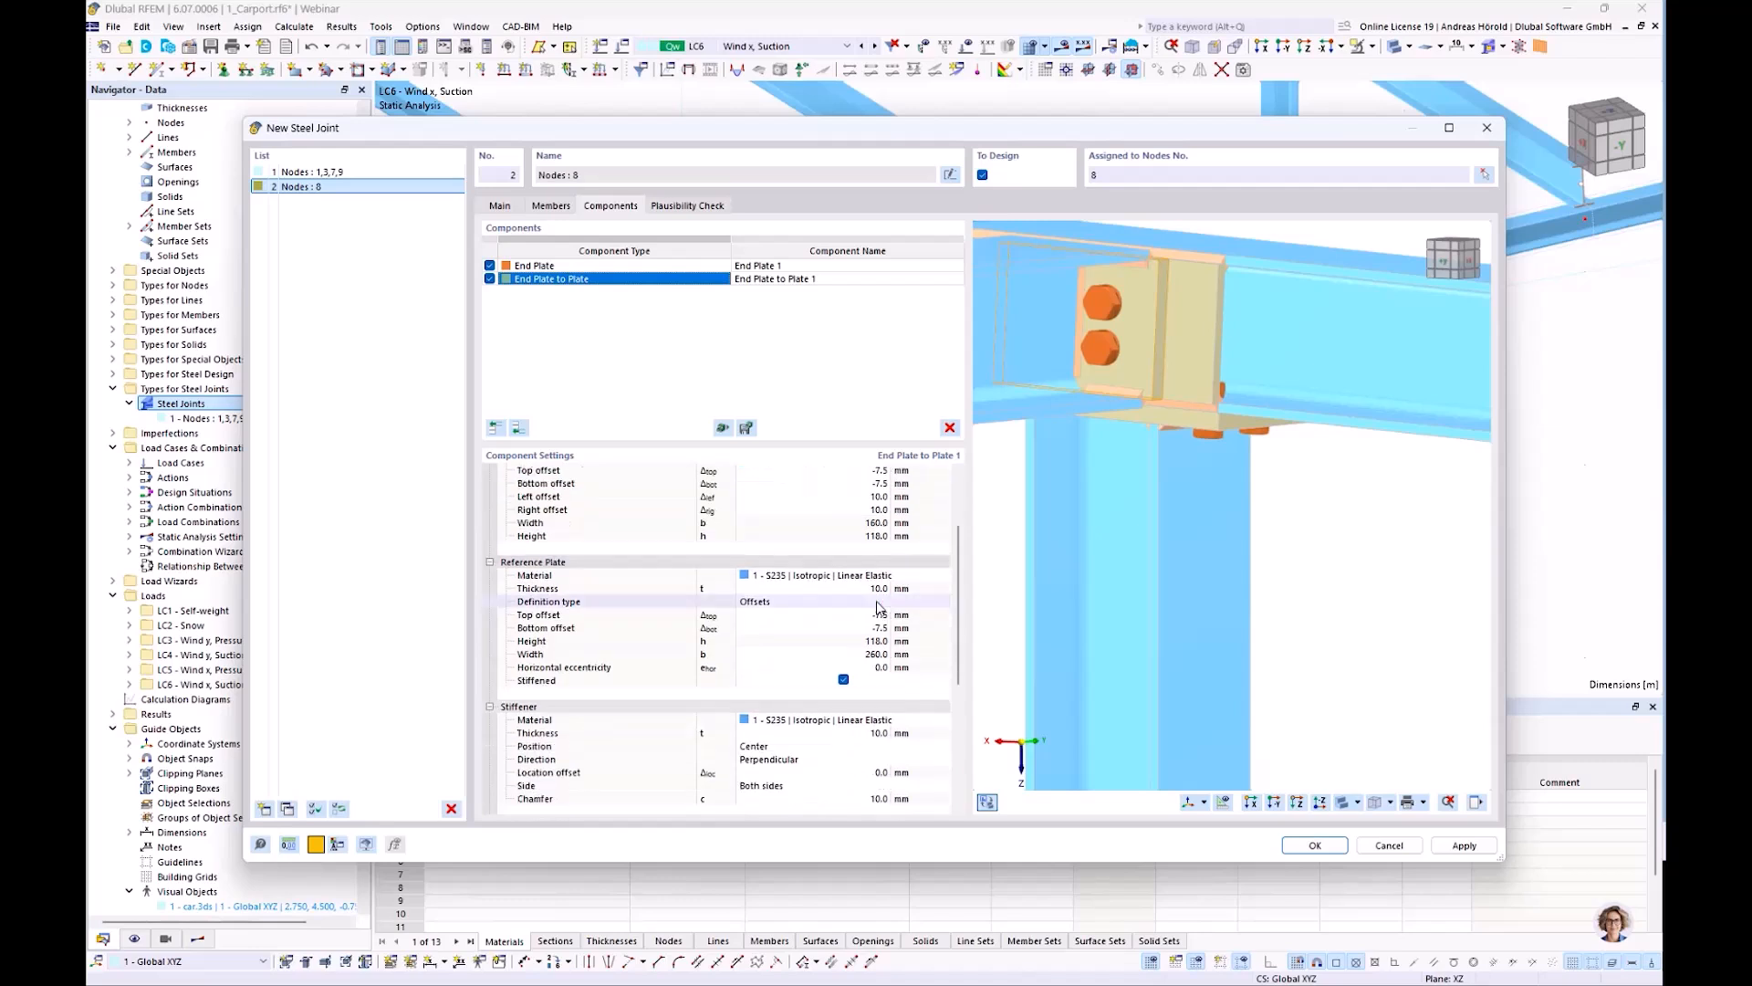
scroll(874, 507, "up", 2)
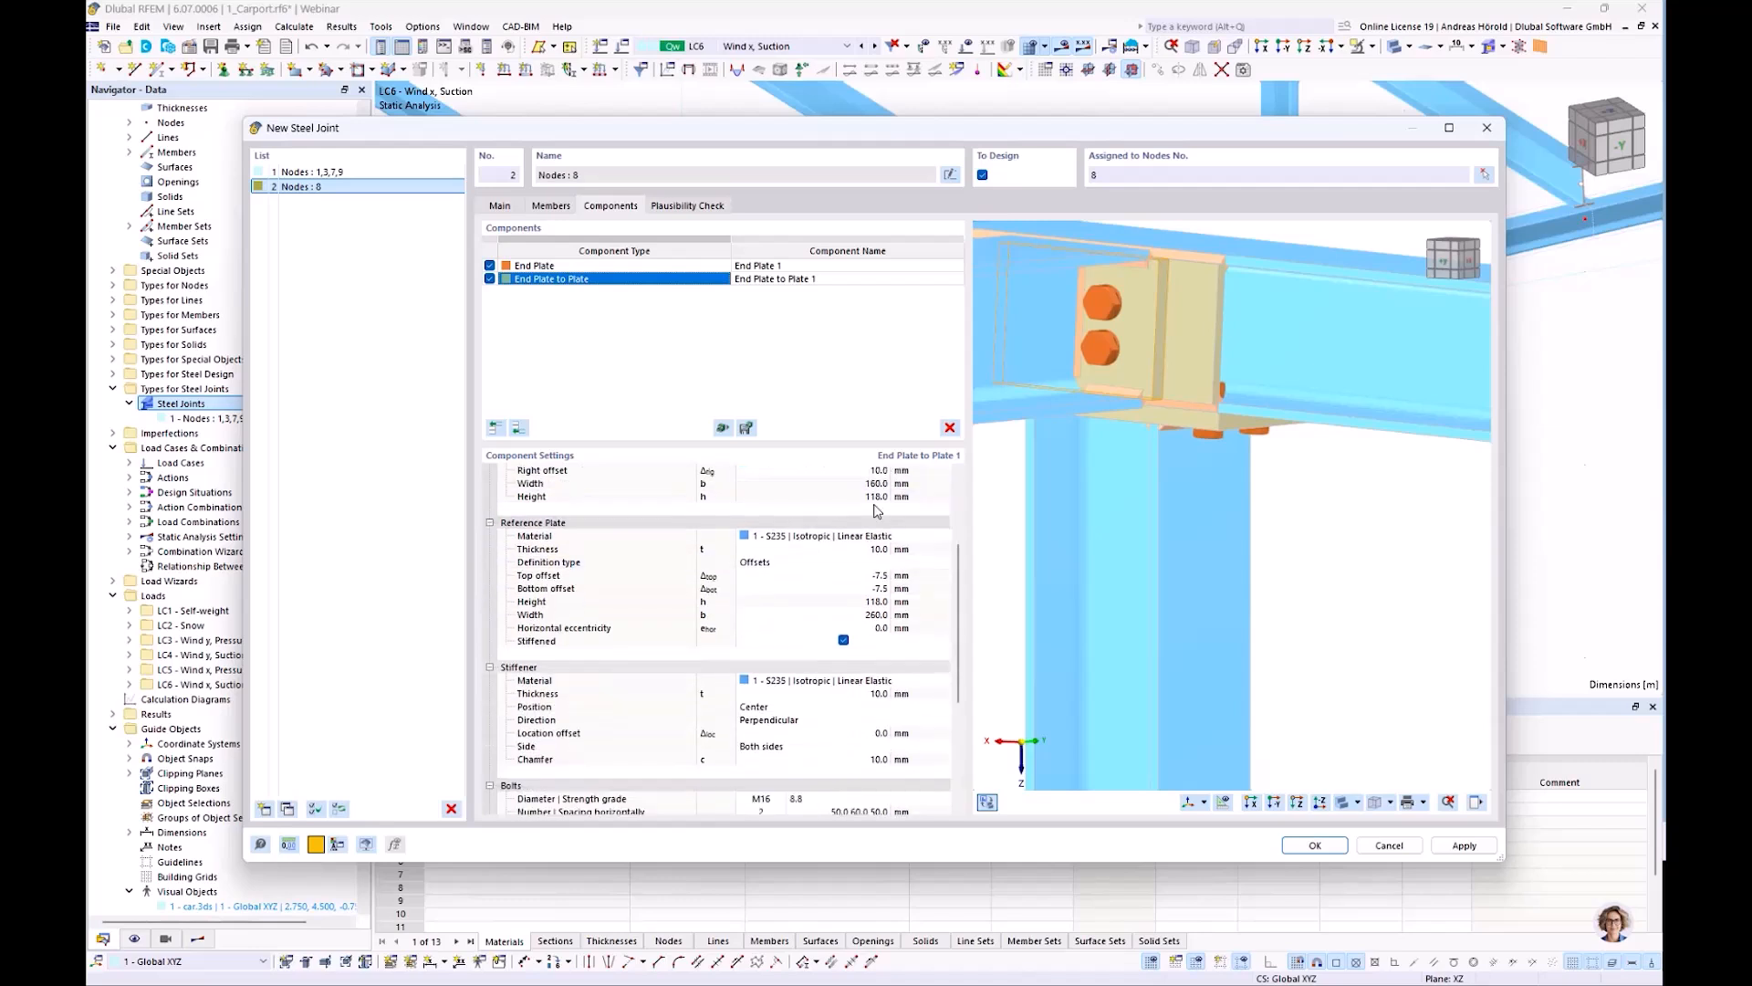
scroll(874, 511, "down", 2)
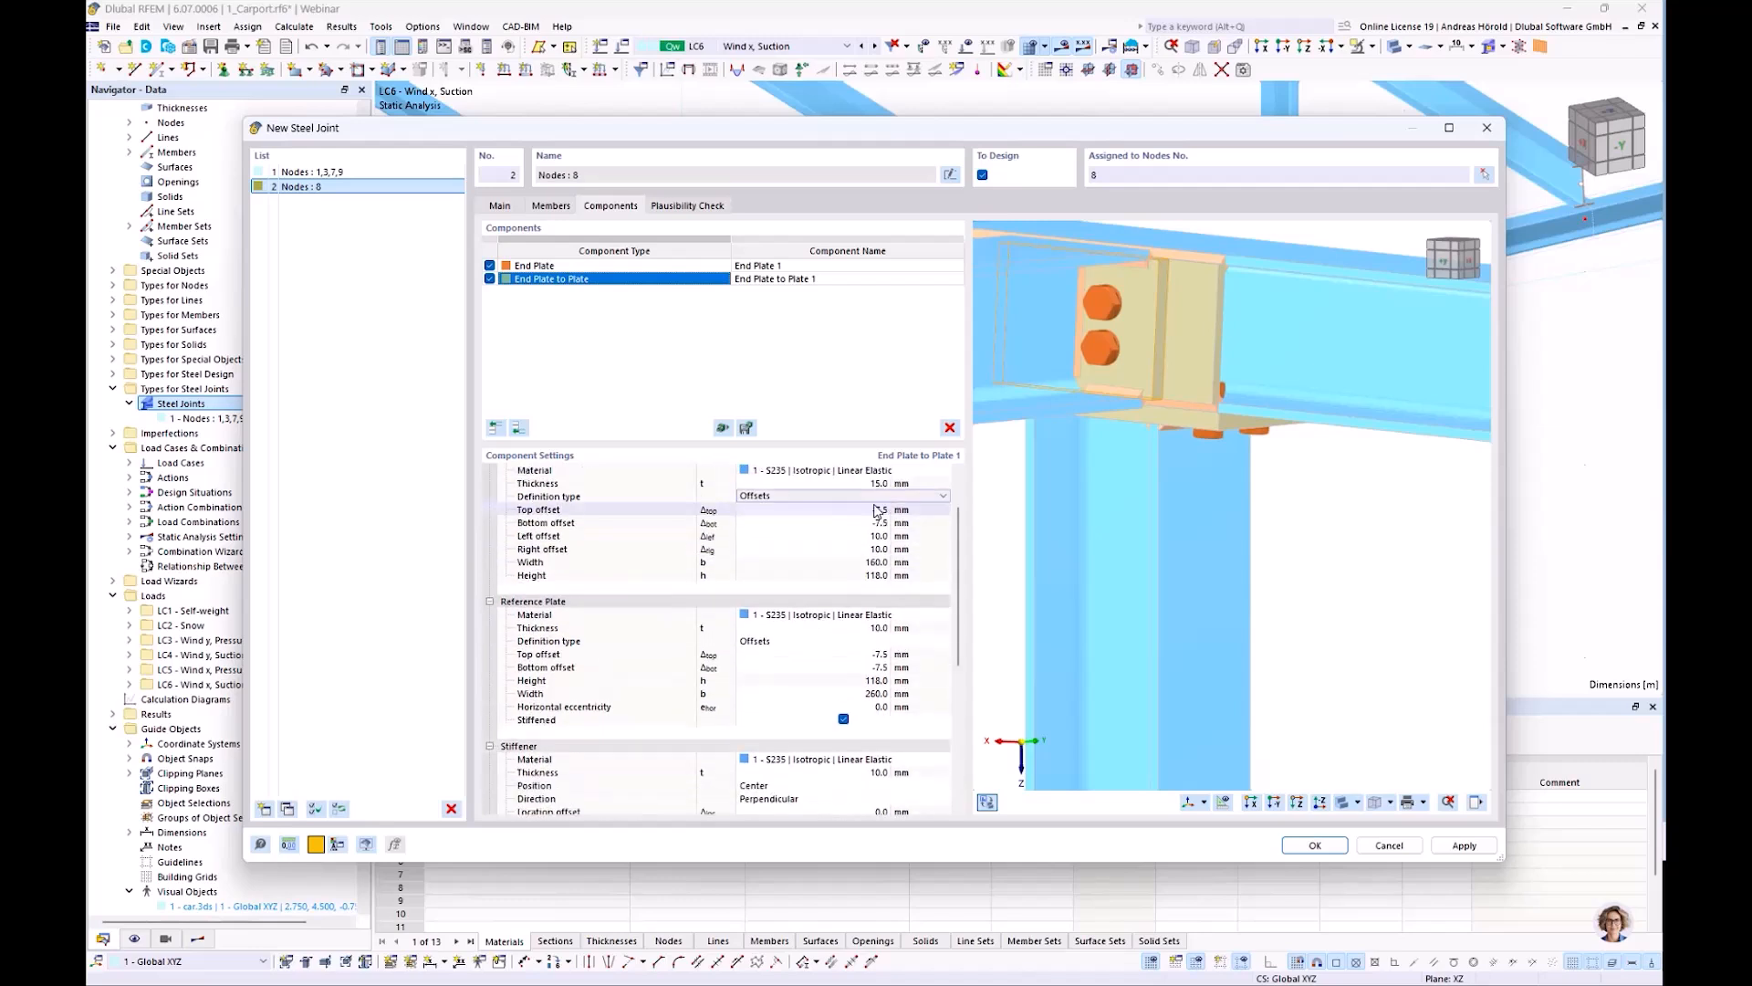
scroll(875, 509, "down", 1)
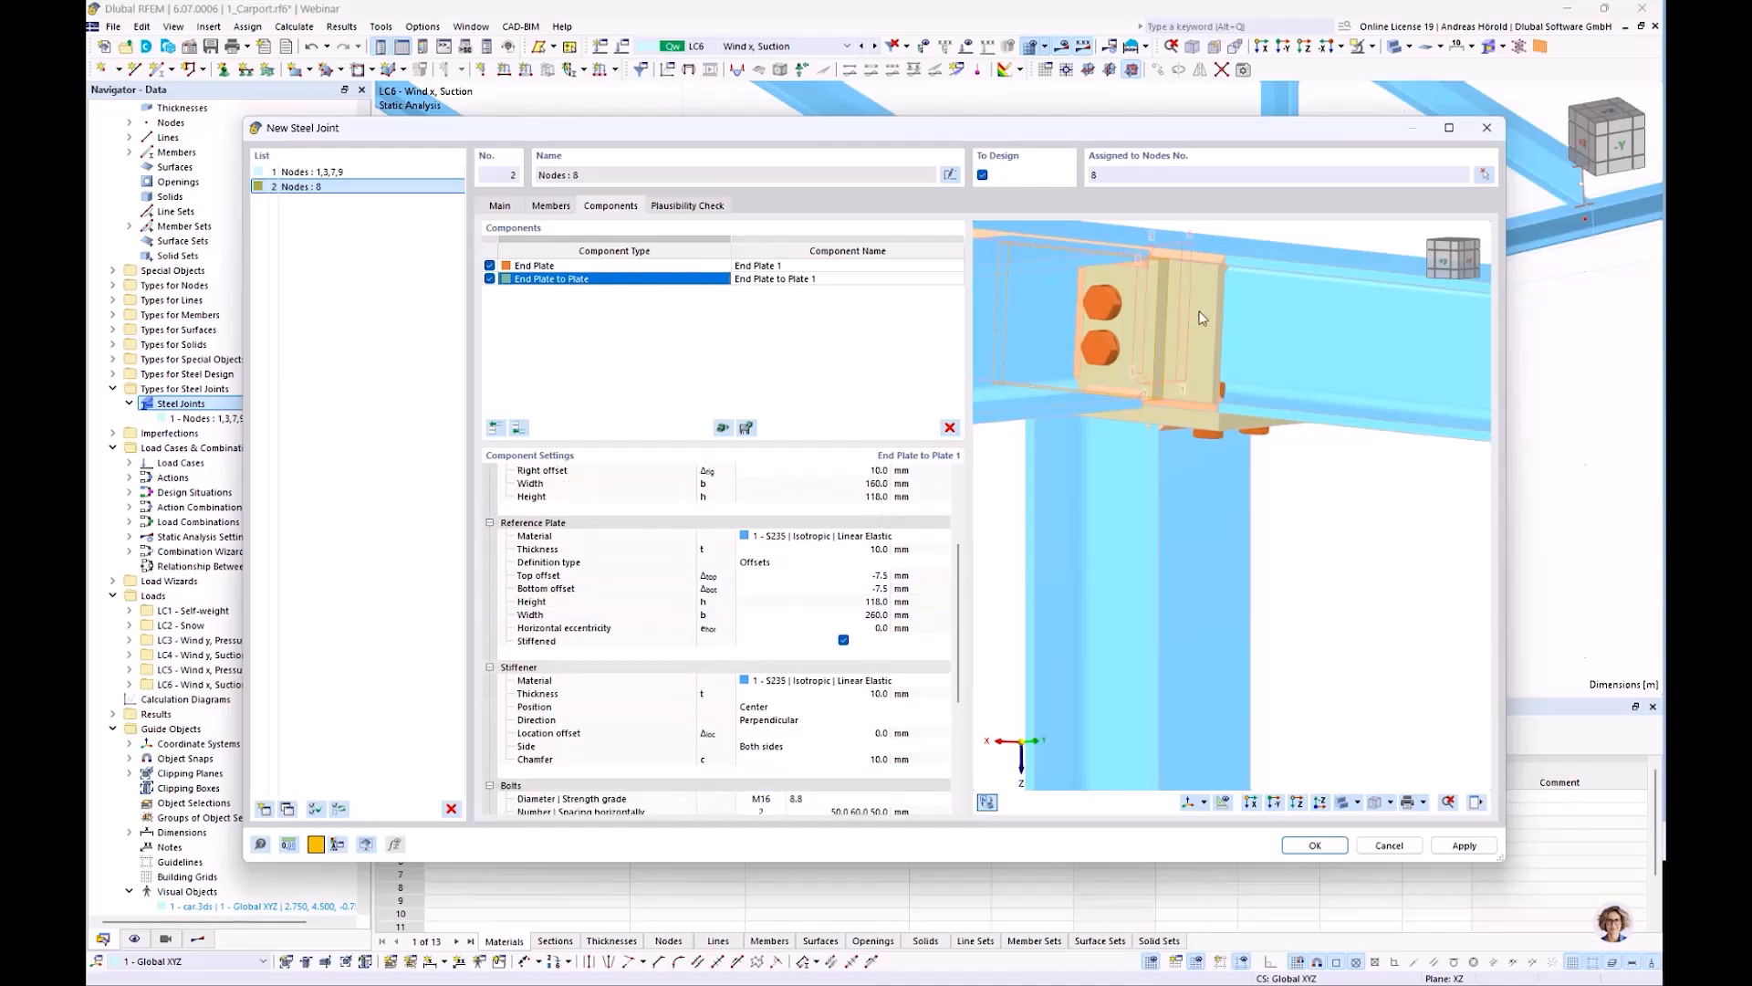
left_click(878, 550)
type("15")
key("Return")
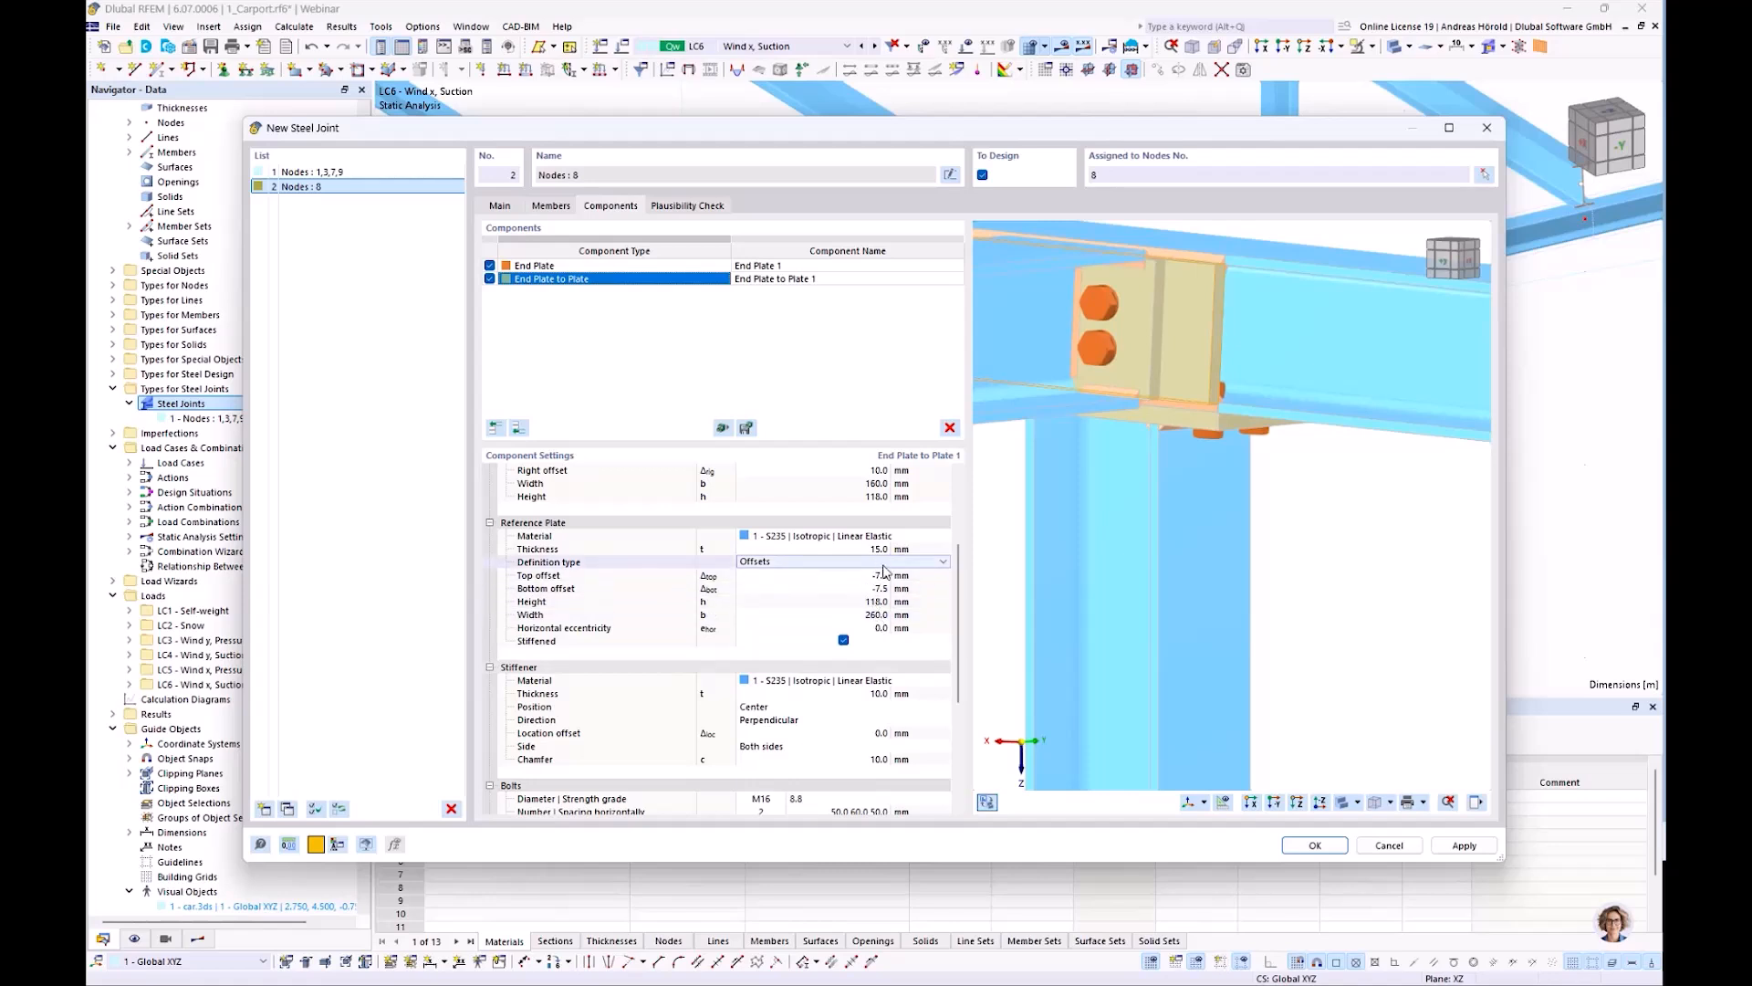
Set the reference plate width to 160 mm to match the width of the end plate
left_click(874, 616)
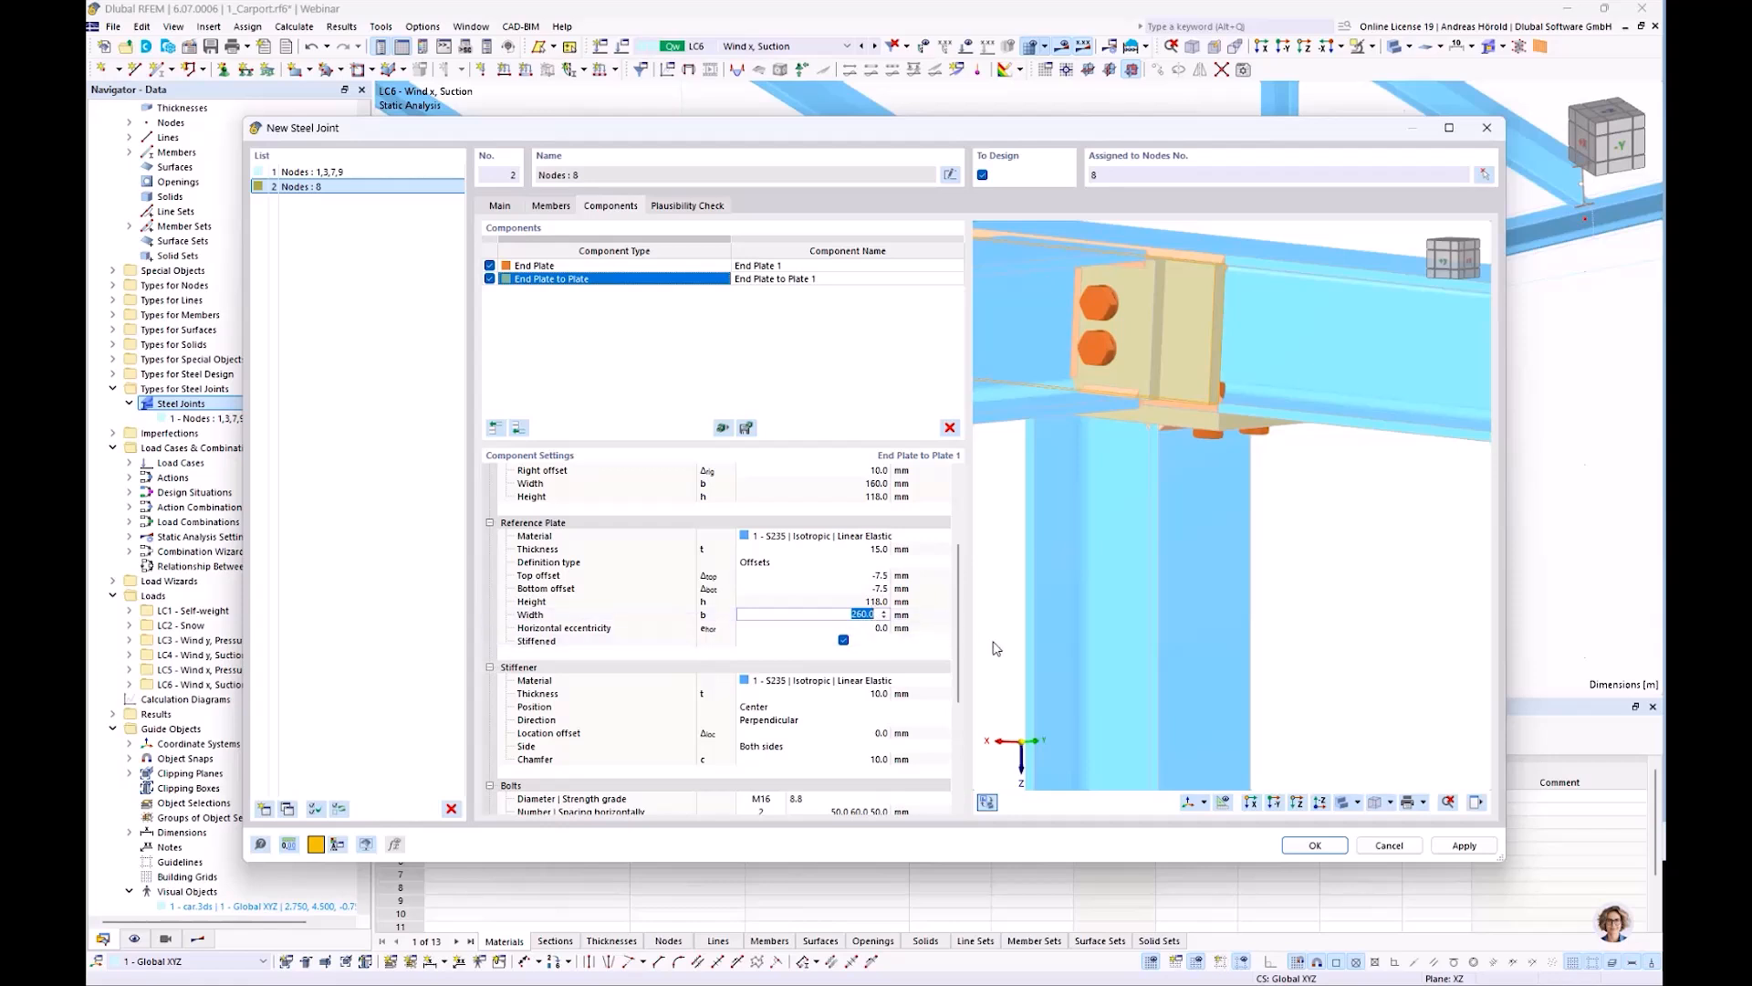
type("160")
key("Tab")
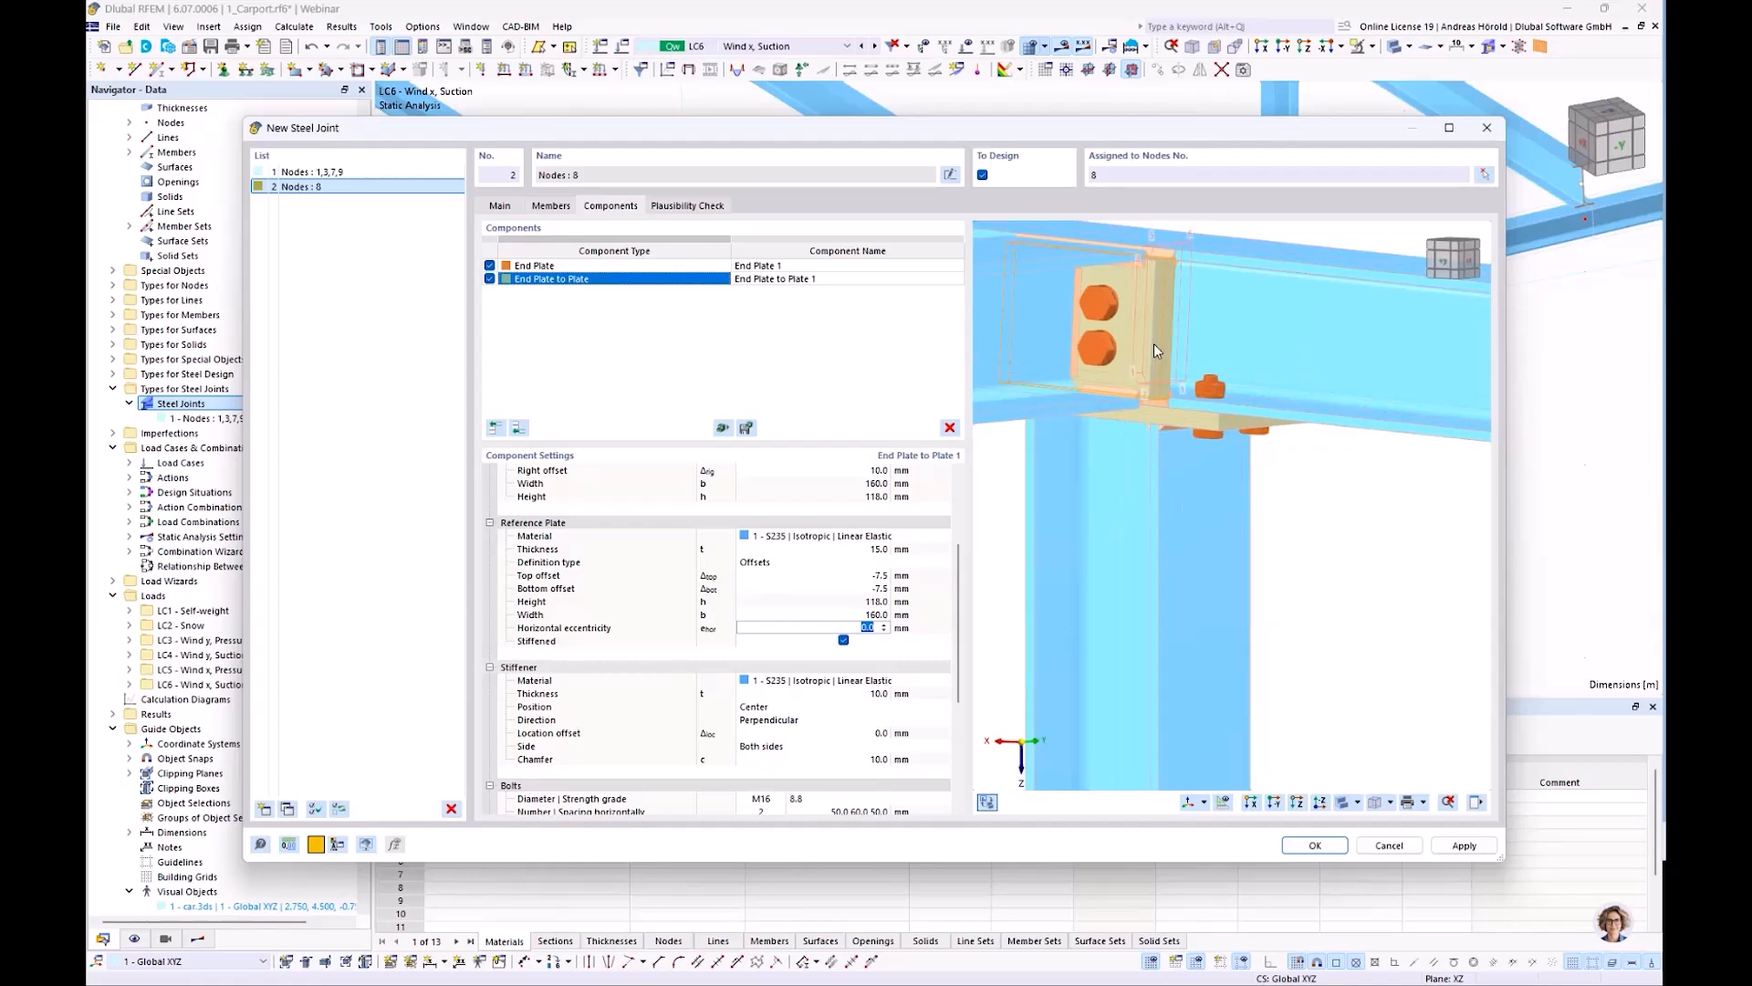
scroll(748, 593, "up", 2)
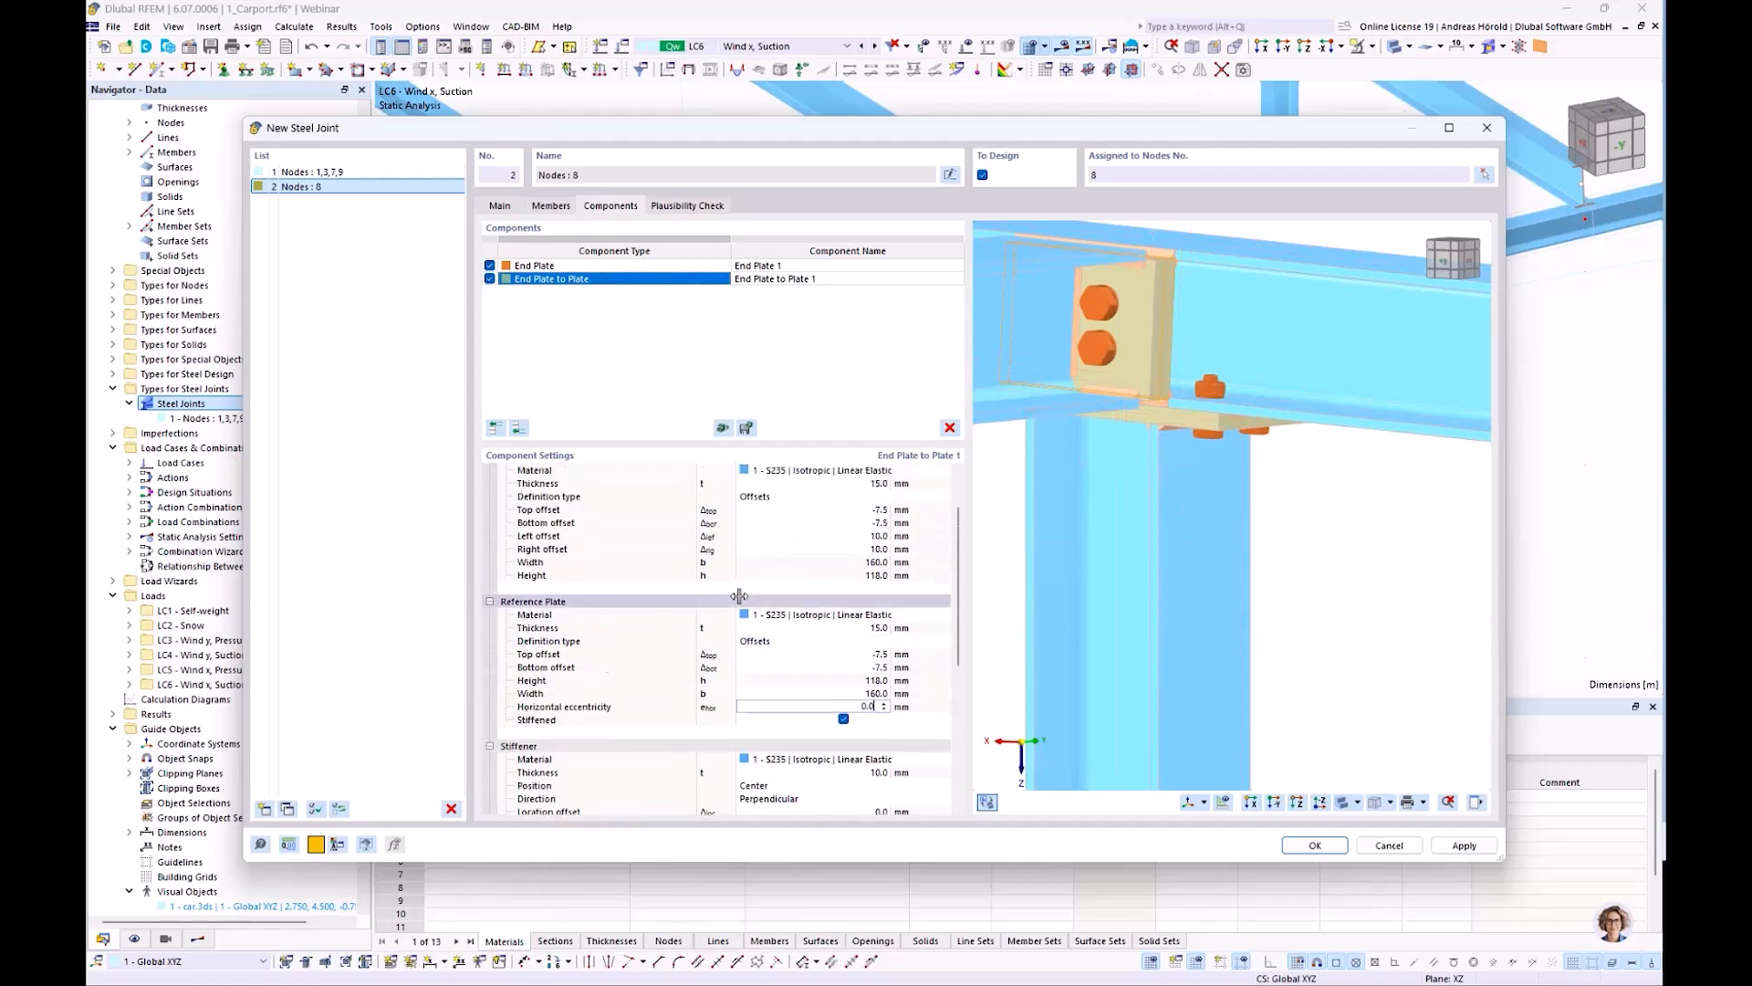
scroll(739, 595, "down", 2)
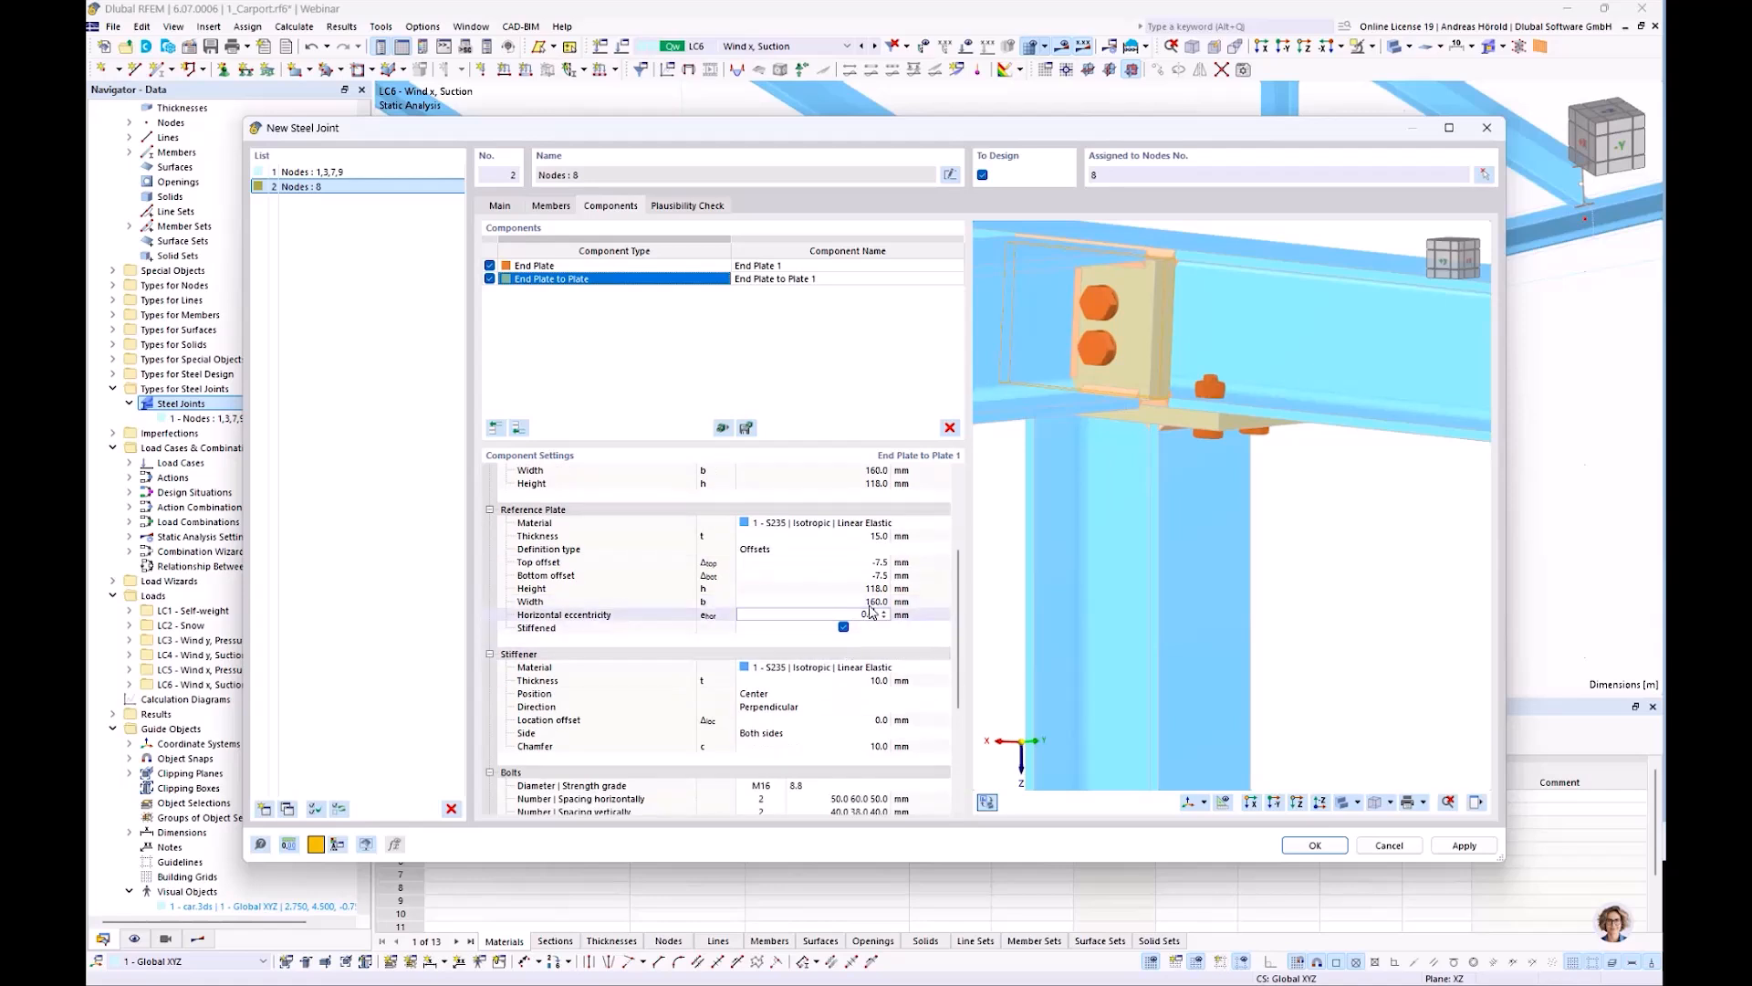
Examine the stiffener on the outer side of the beam and the plate connection on its inner side
middle_click_drag(1333, 624, 1049, 650, "ctrl")
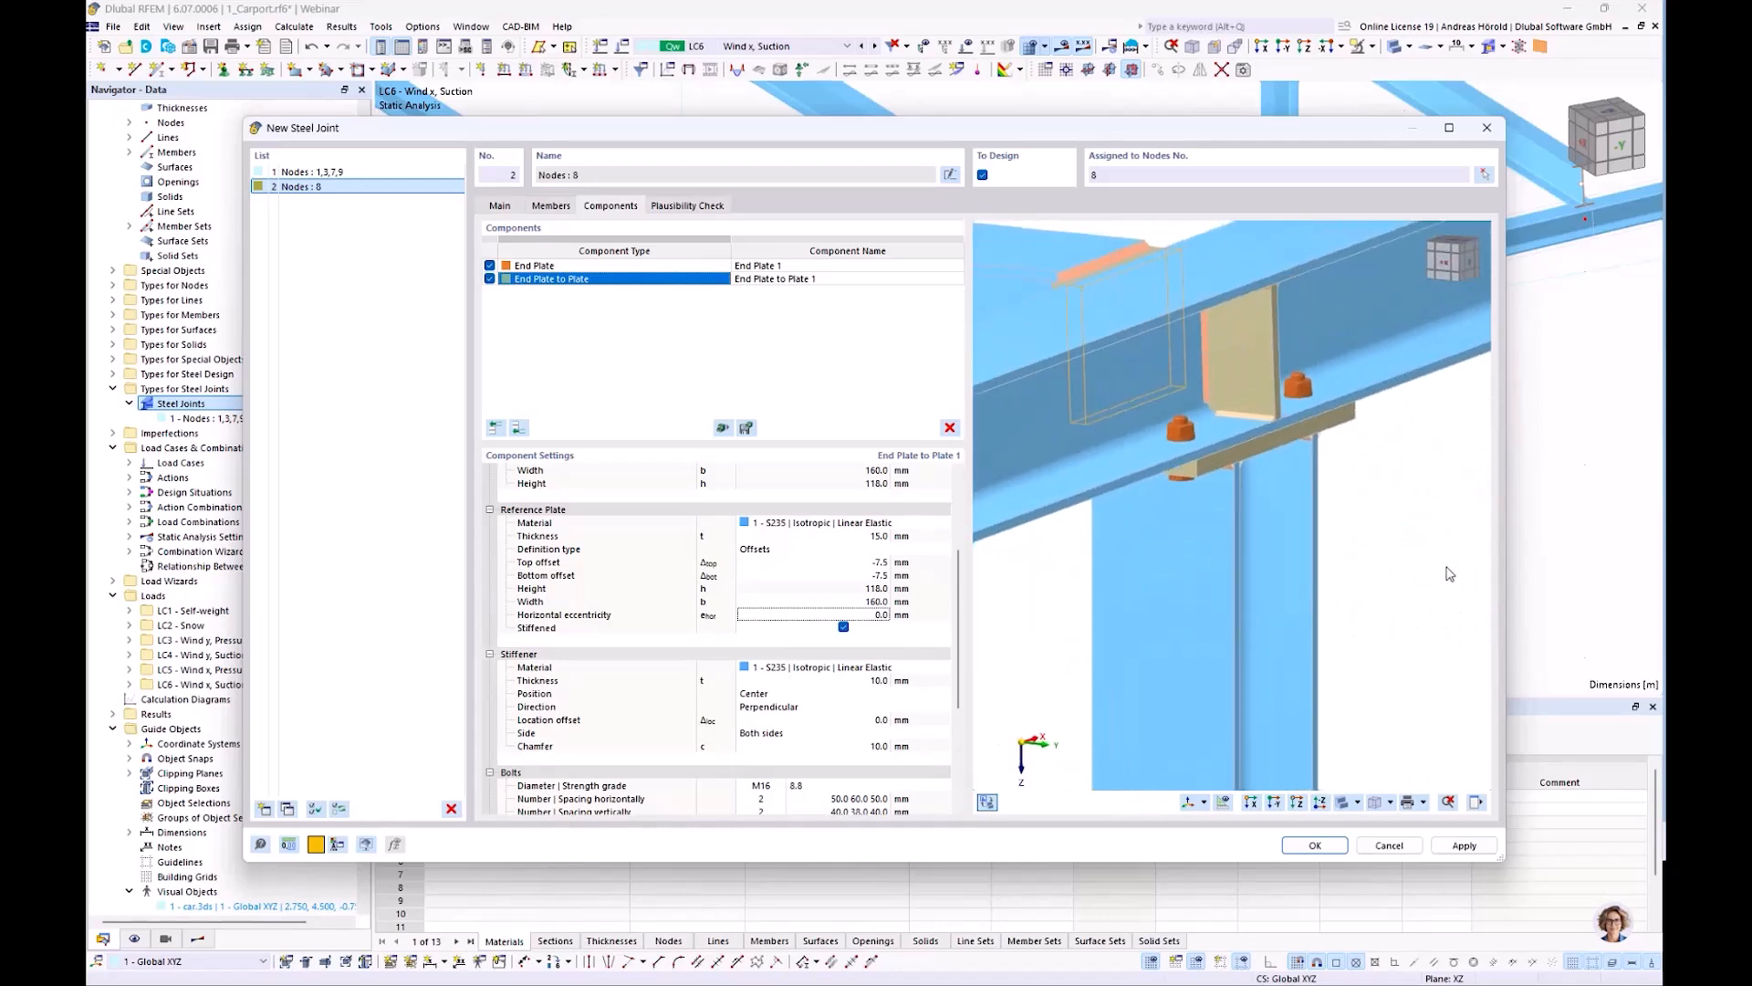
middle_click_drag(1393, 577, 1244, 595, "ctrl")
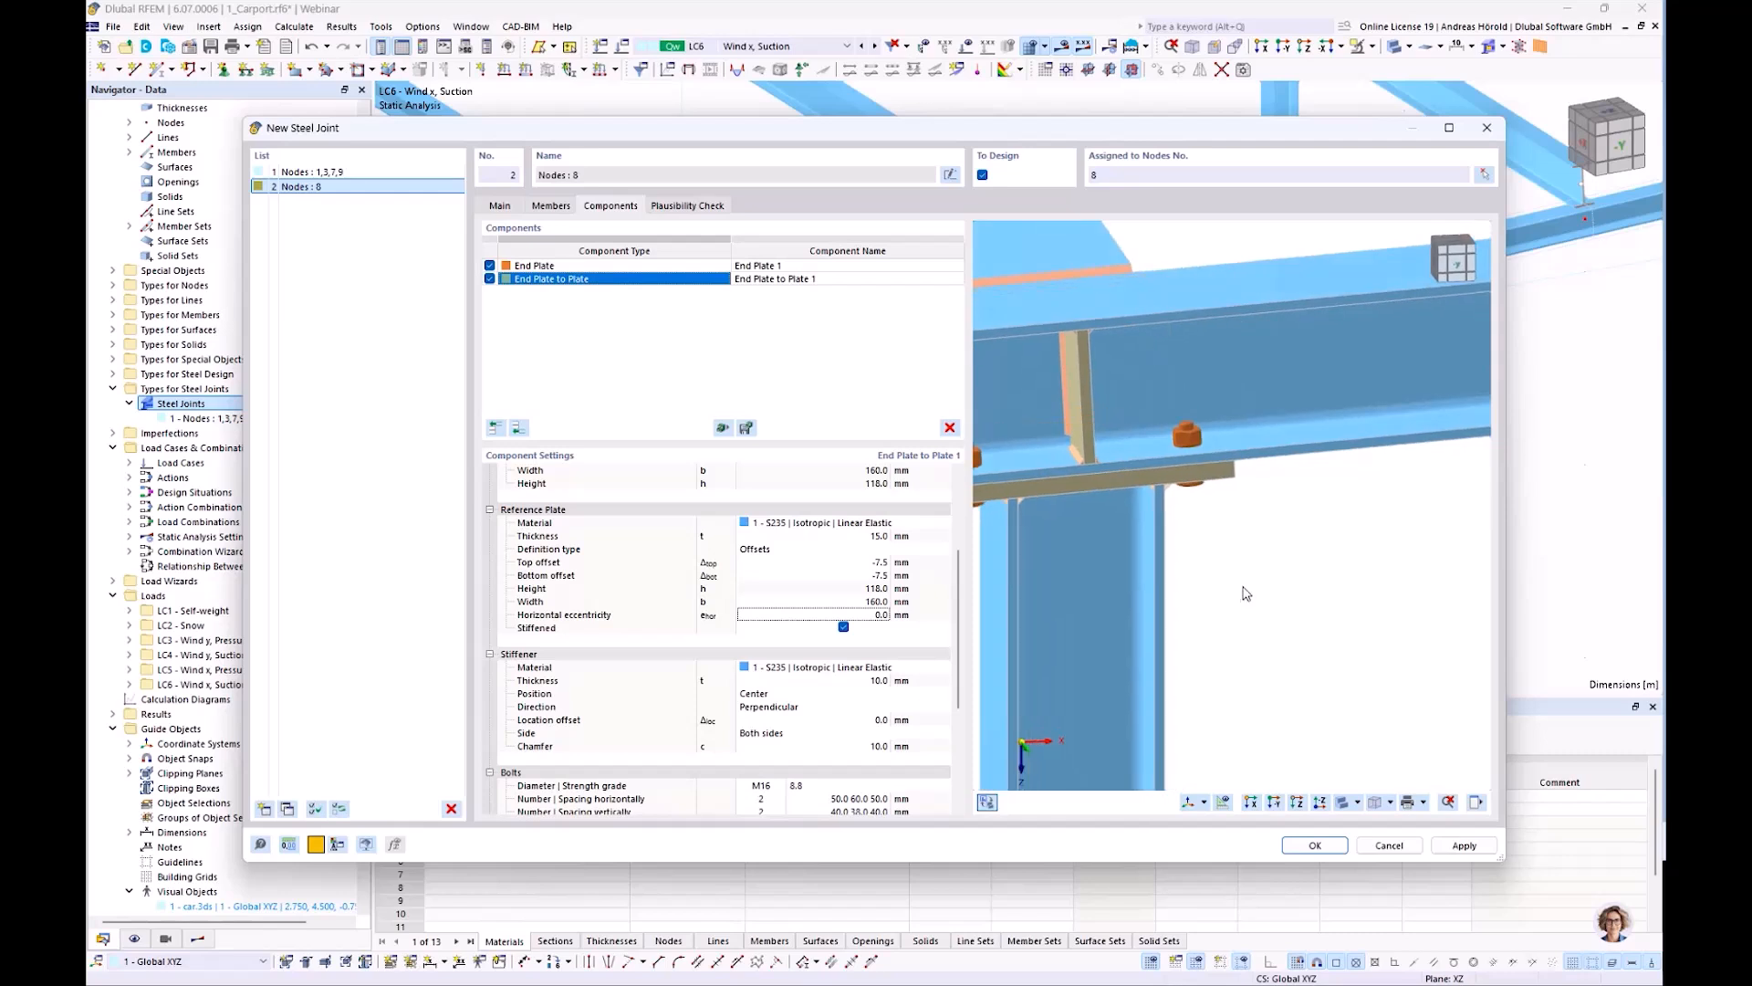
scroll(1244, 595, "down", 3)
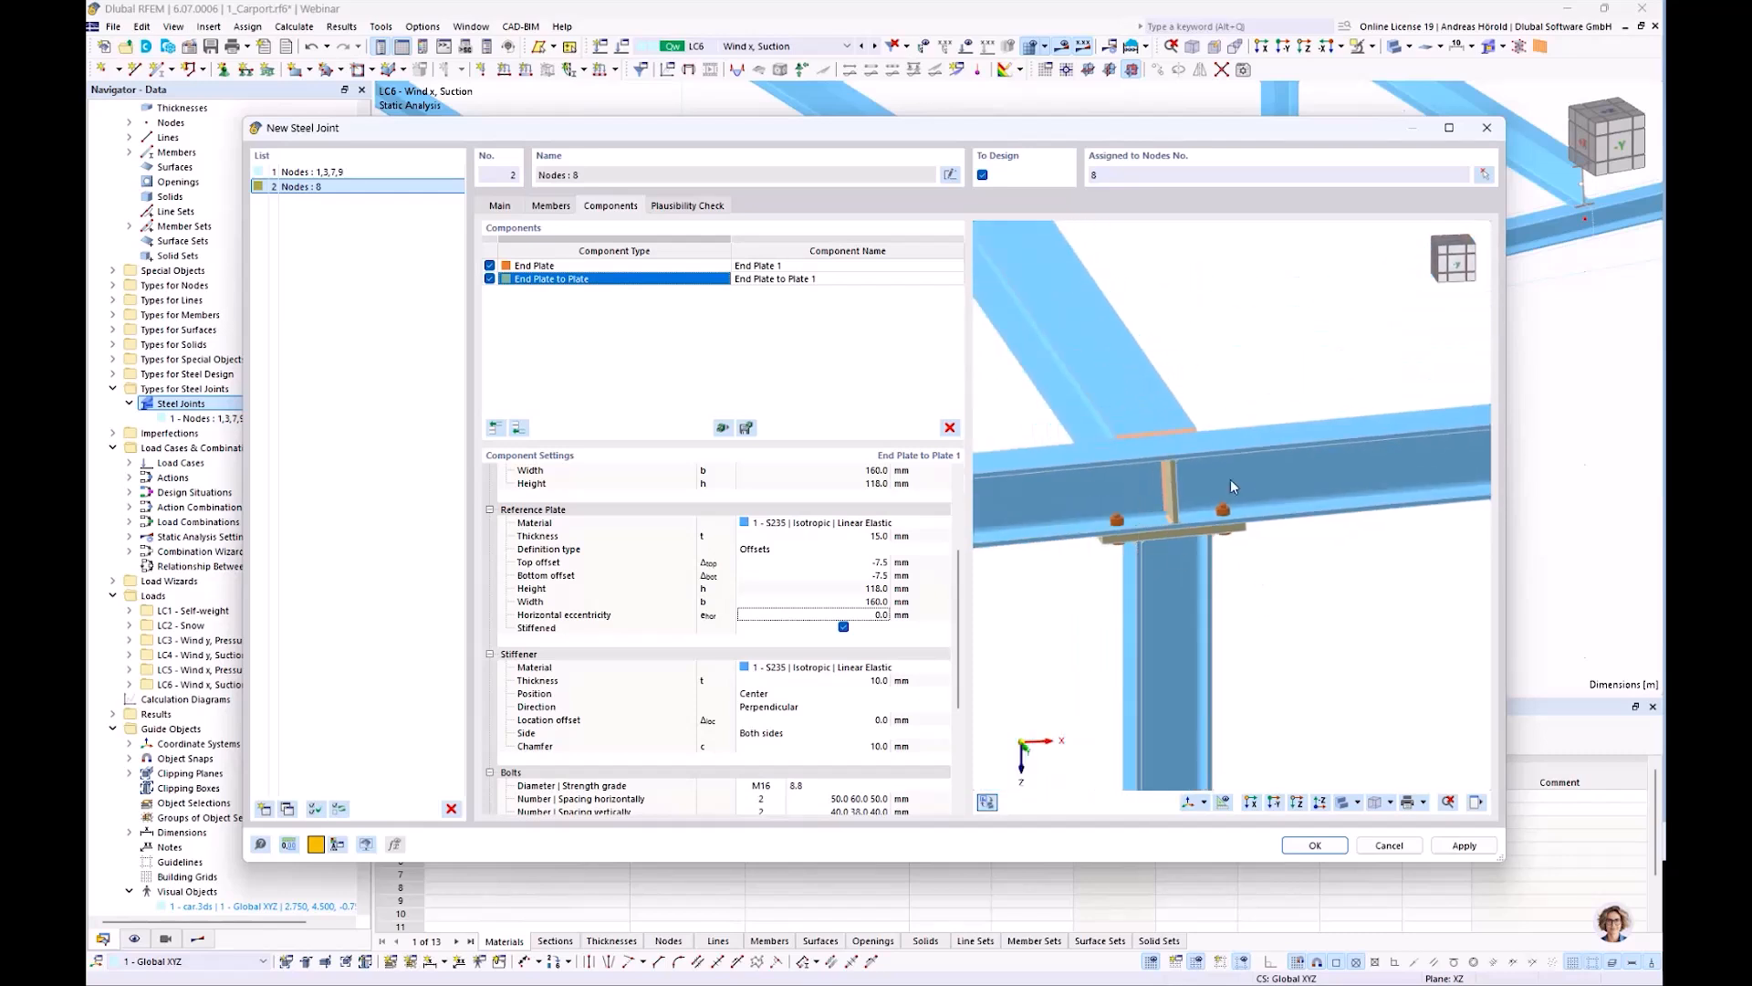
middle_click_drag(1086, 650, 1384, 634)
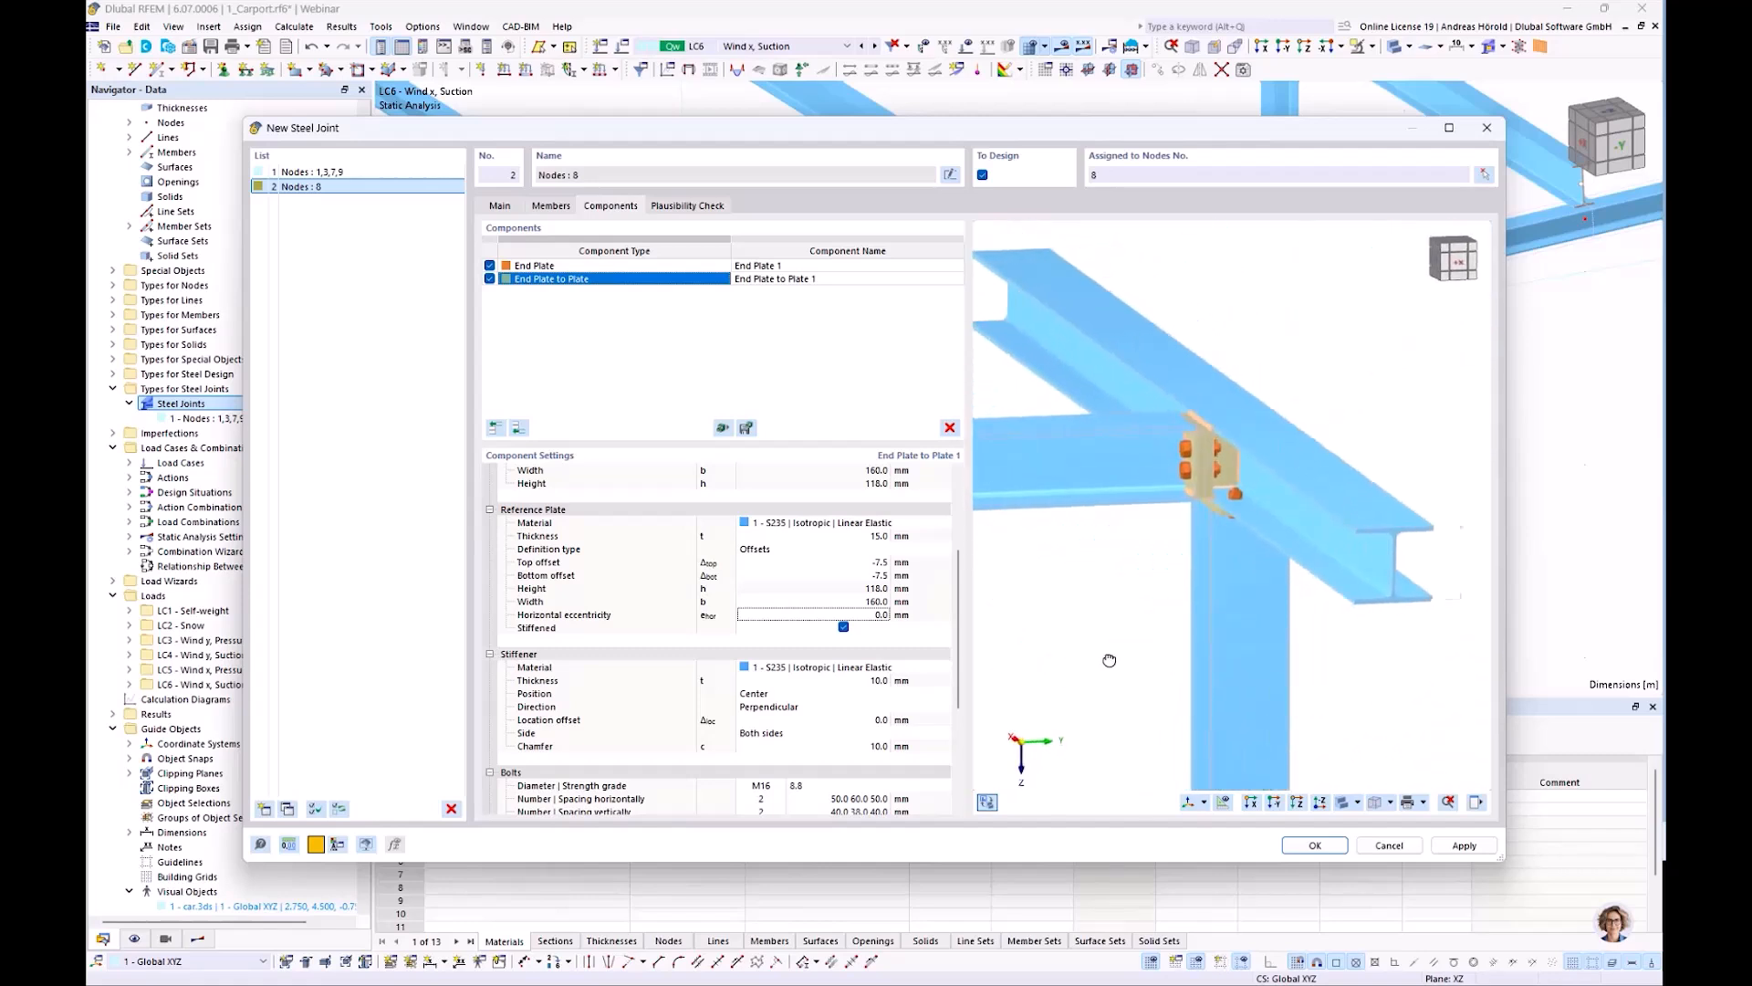
middle_click_drag(1093, 660, 1146, 659, "ctrl")
right_click(1145, 660)
left_click(1056, 552)
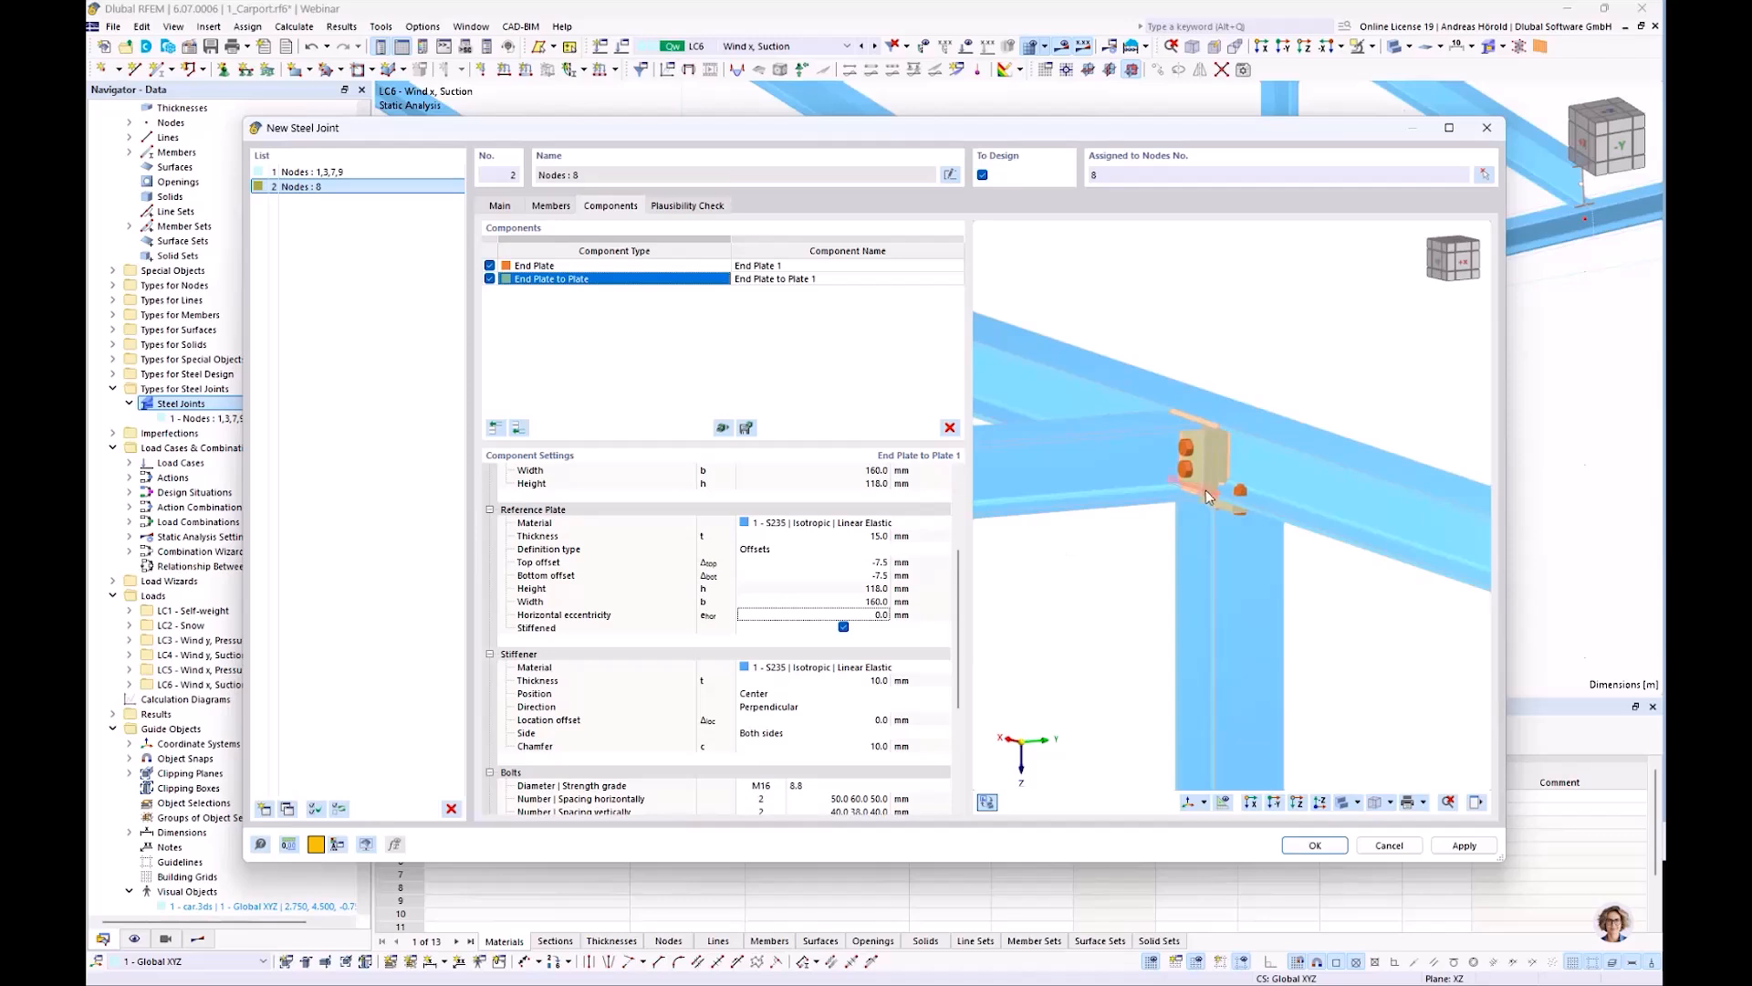
scroll(1223, 465, "up", 5)
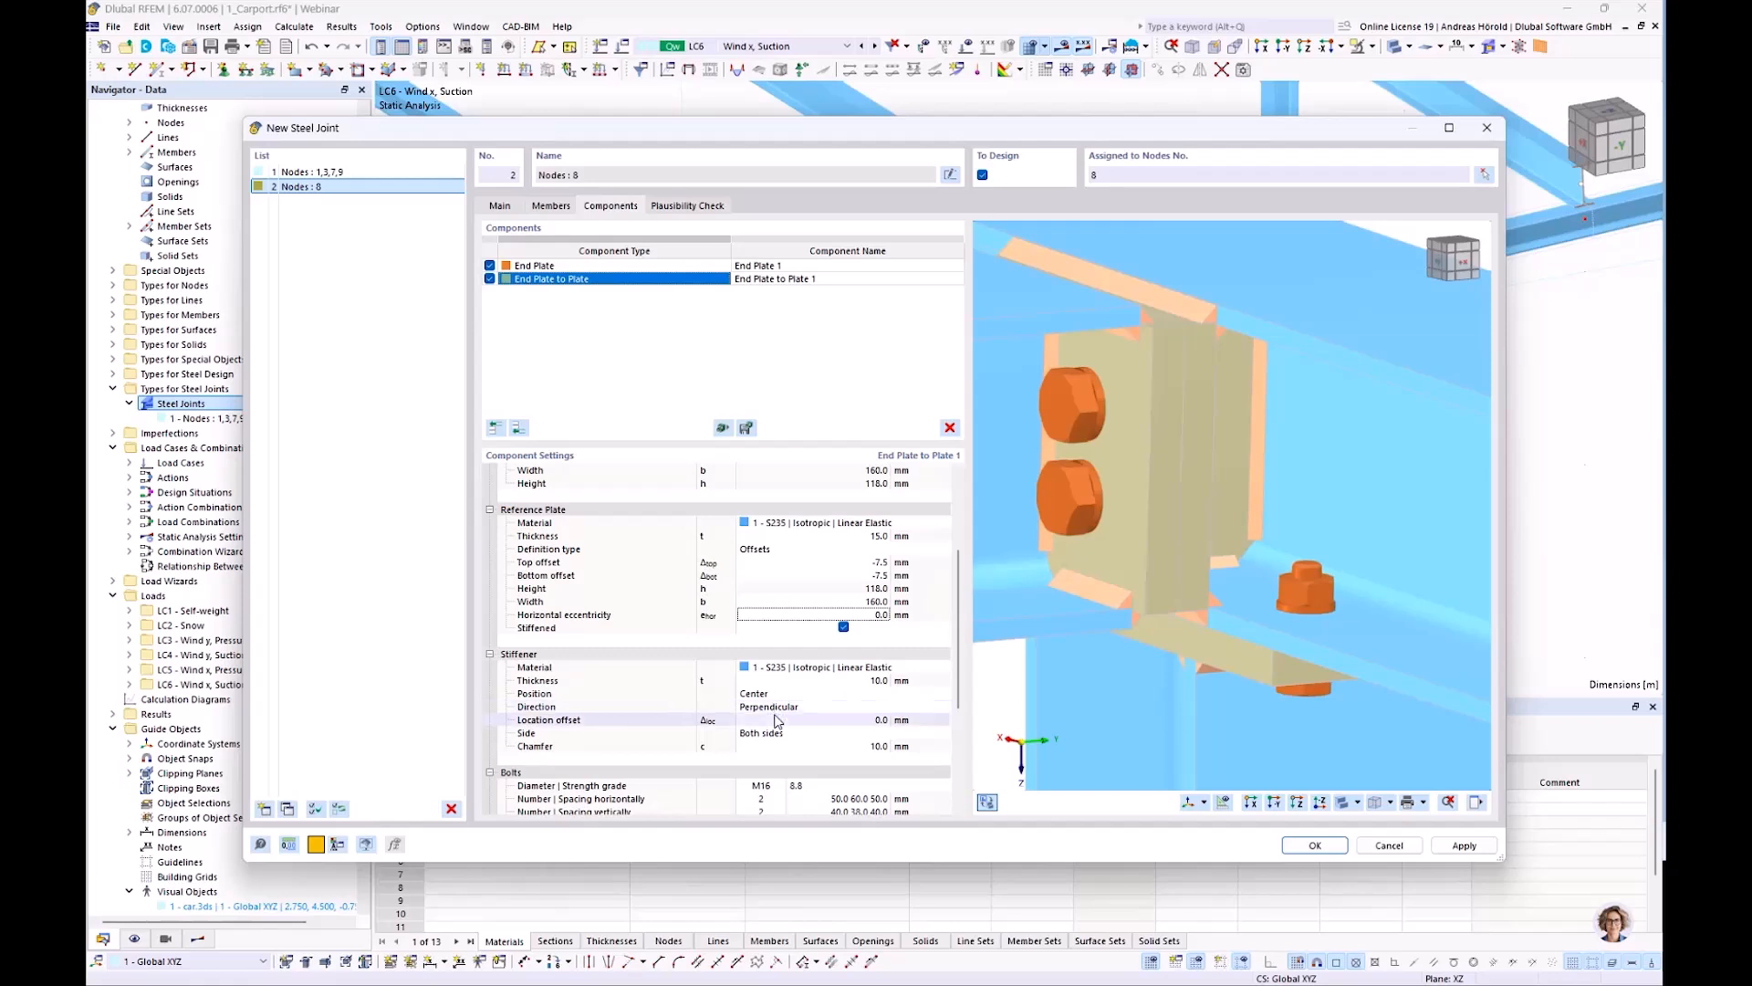
Restrict the stiffener of the End Plate to Plate component to one side and check the beam's outer face
left_click(773, 733)
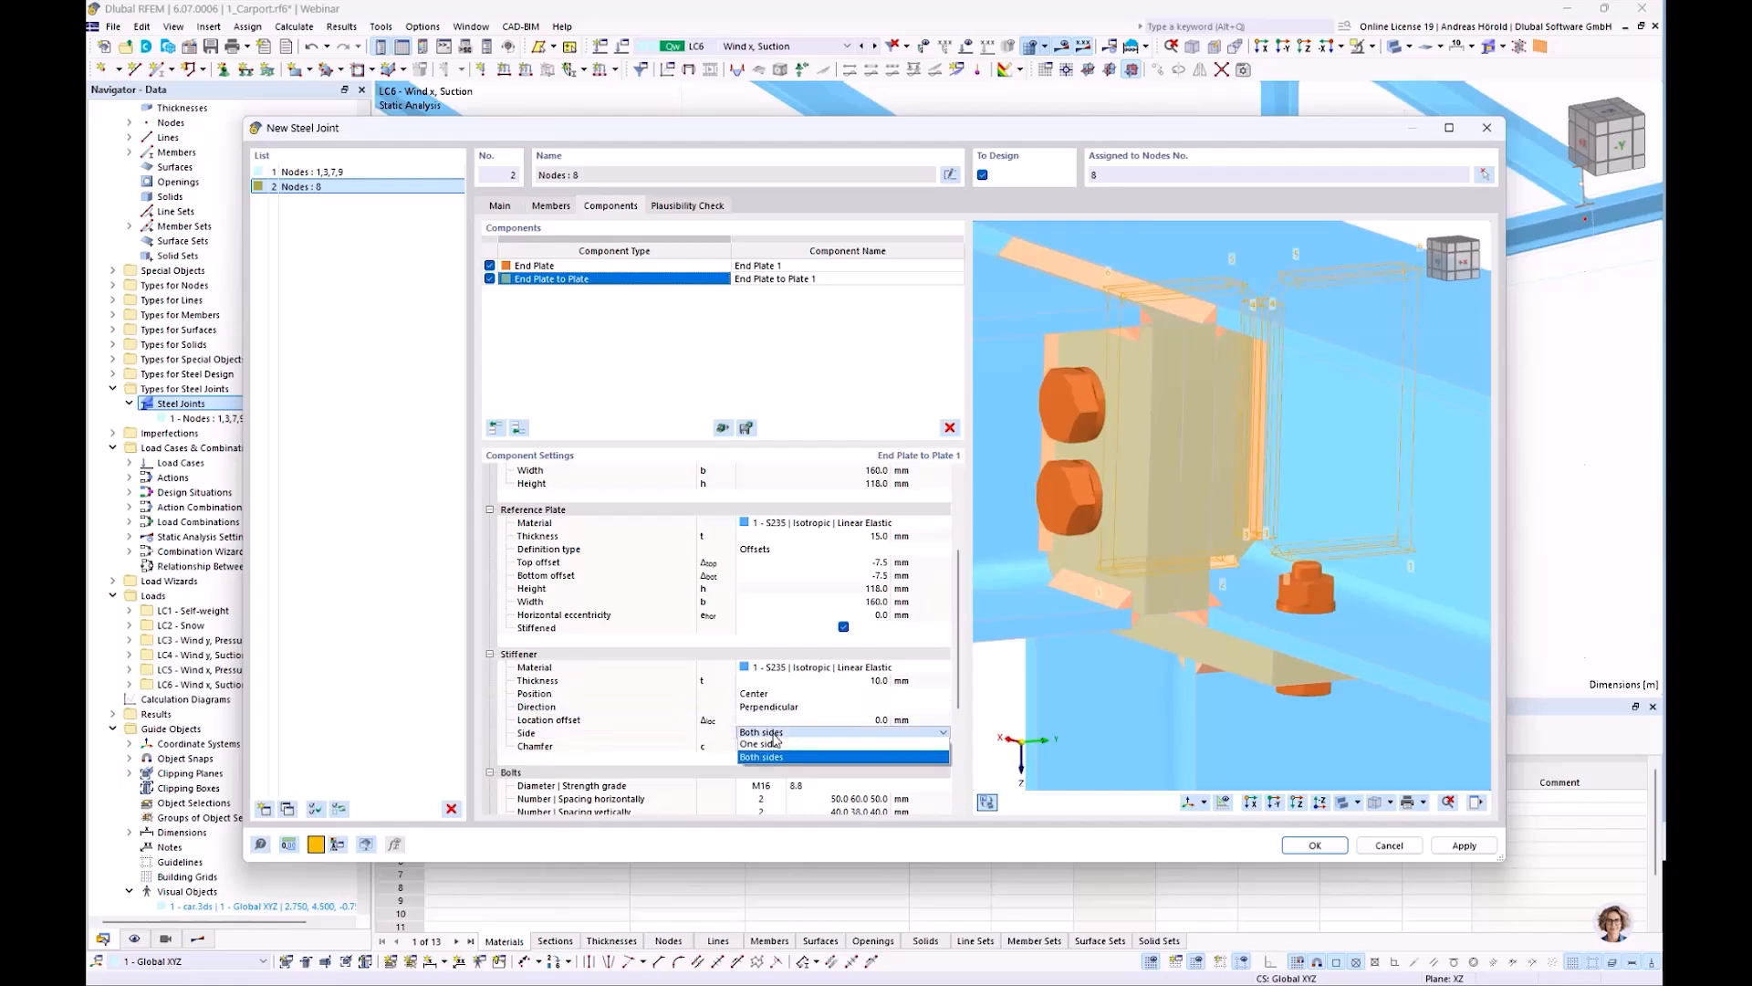
left_click(777, 746)
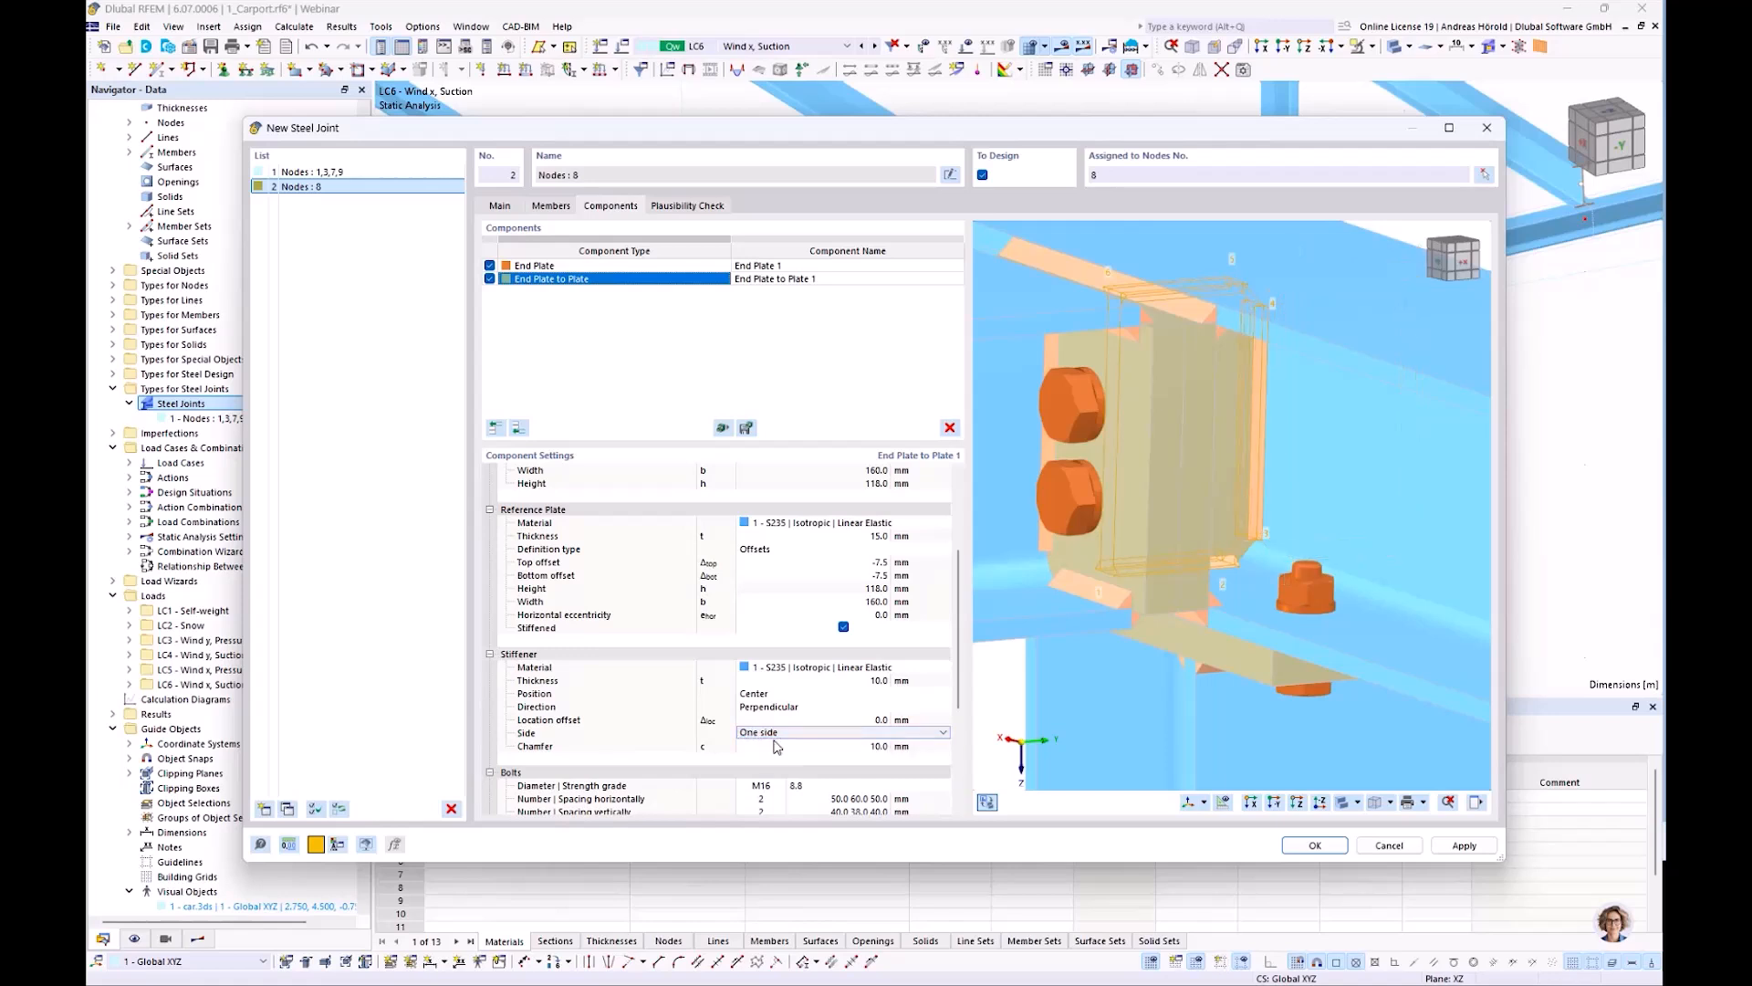
scroll(1478, 393, "down", 5)
middle_click_drag(1350, 545, 1122, 551, "ctrl")
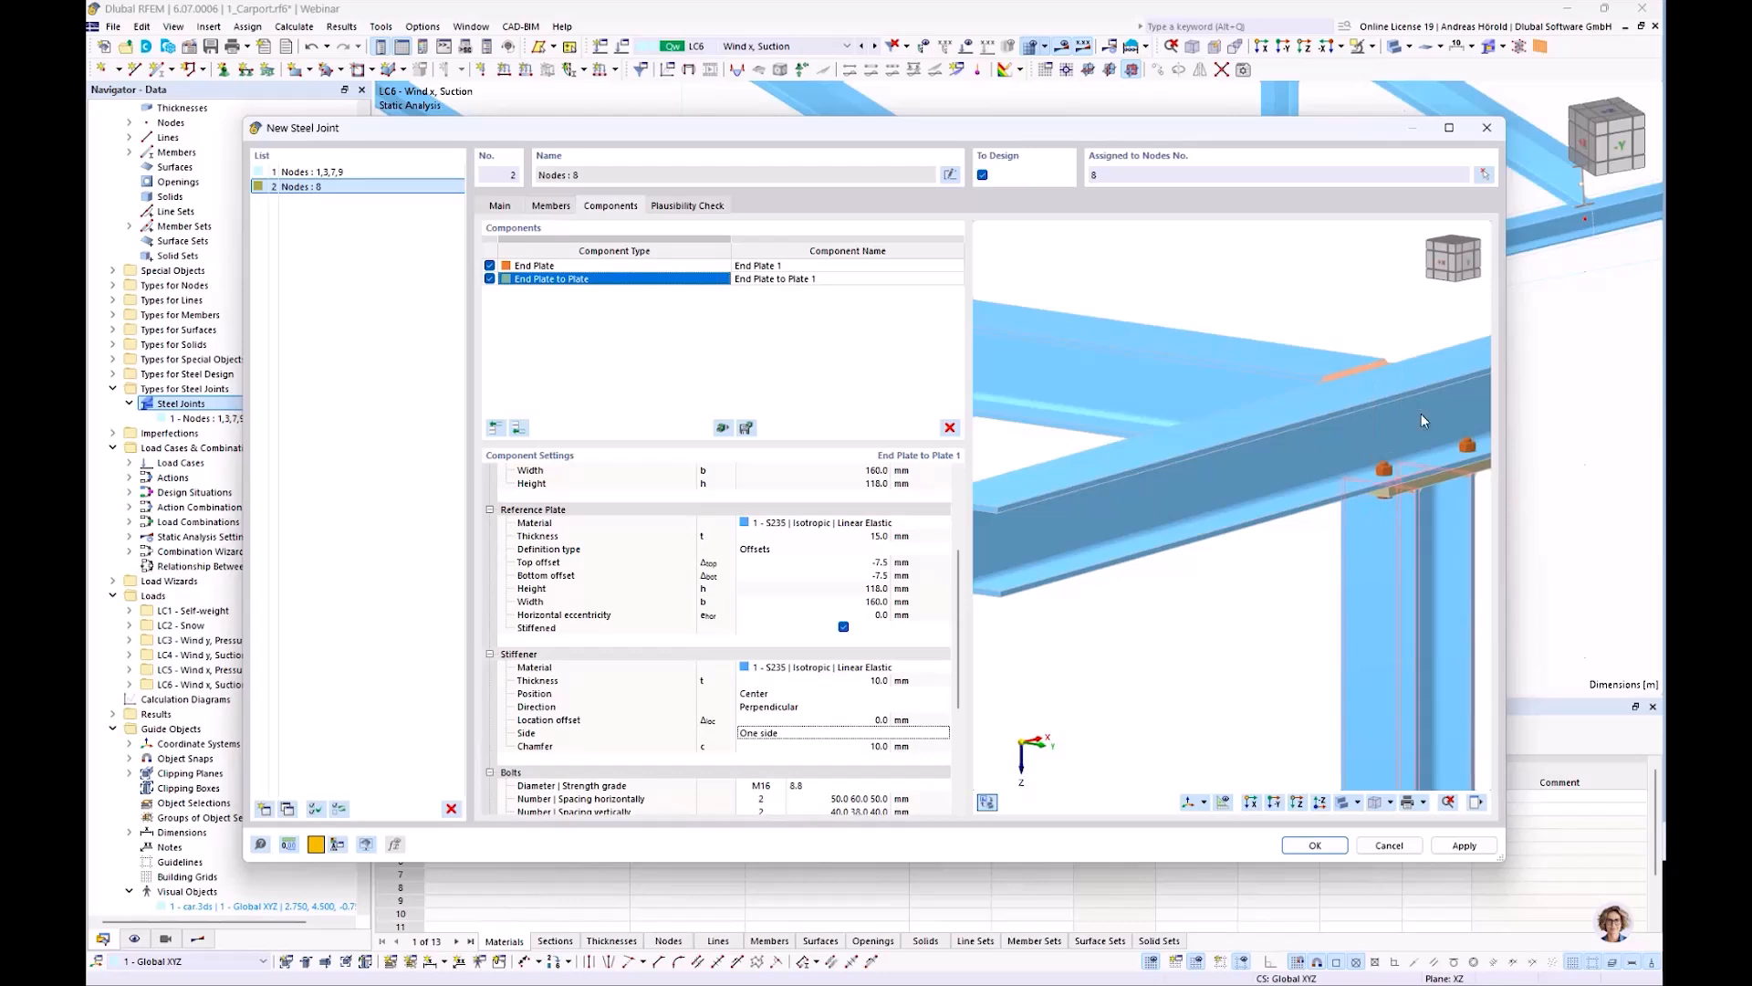
middle_click_drag(1215, 614, 1181, 599, "ctrl")
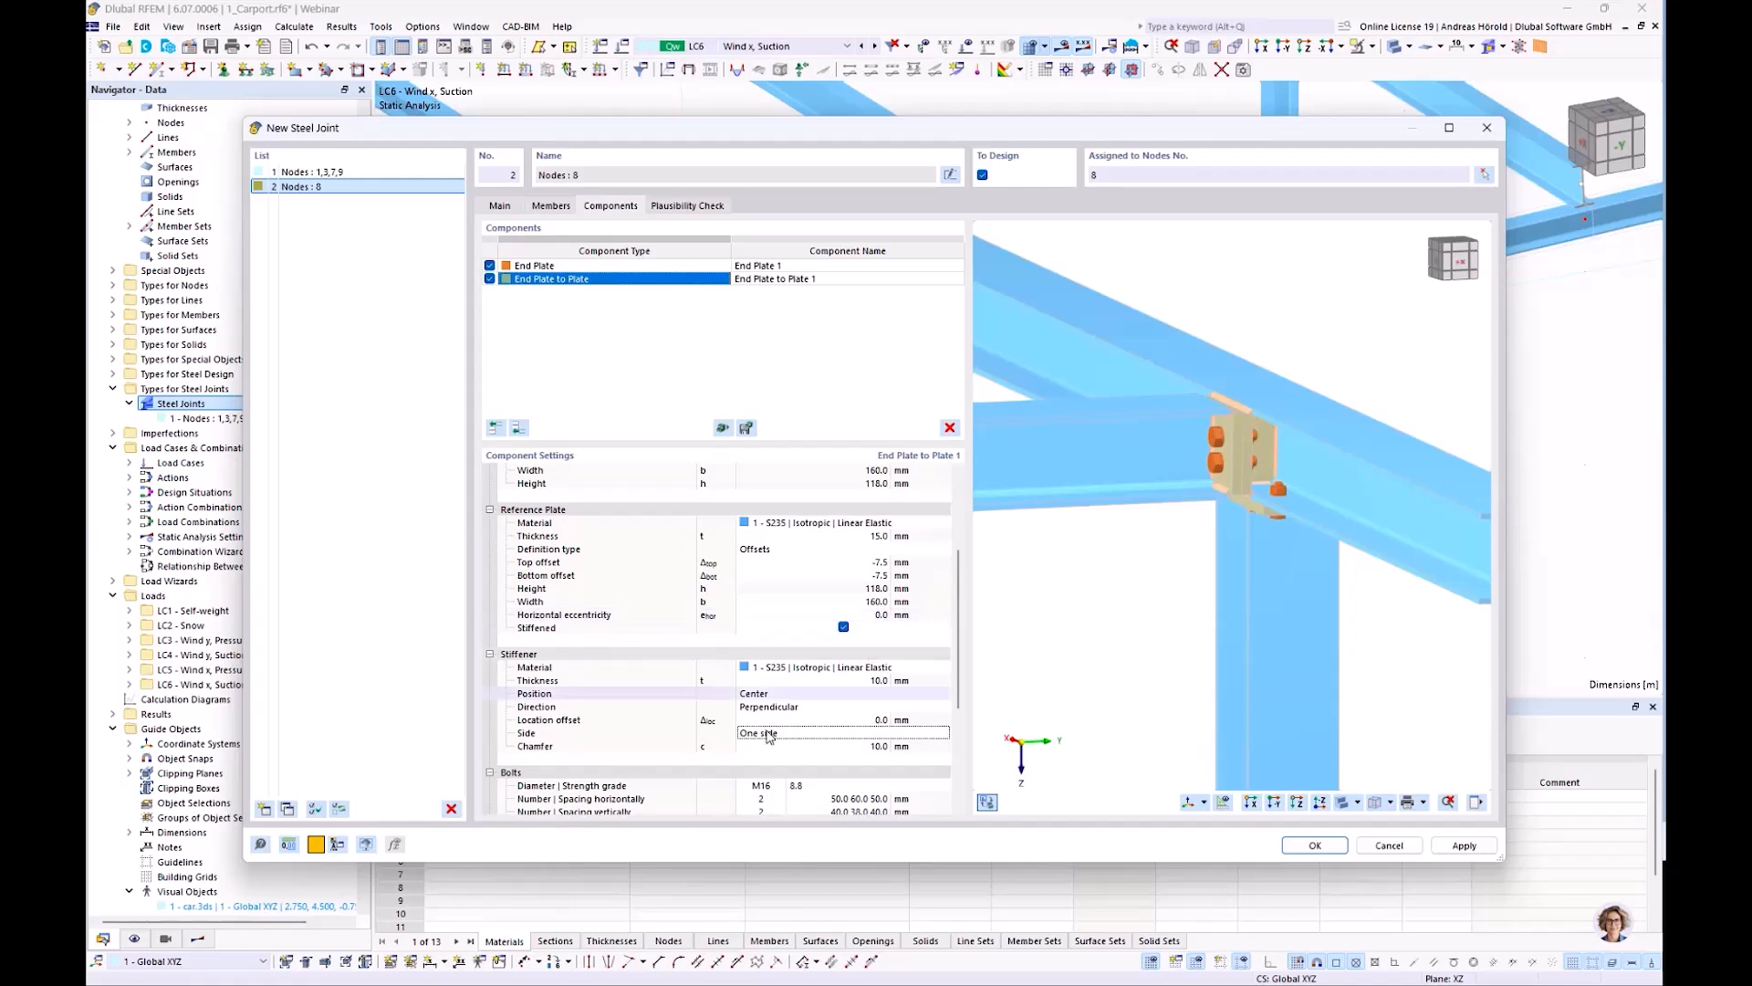
Set the bolts of the End Plate to Plate component to diameter M12 and strength grade 10.9
scroll(761, 672, "down", 5)
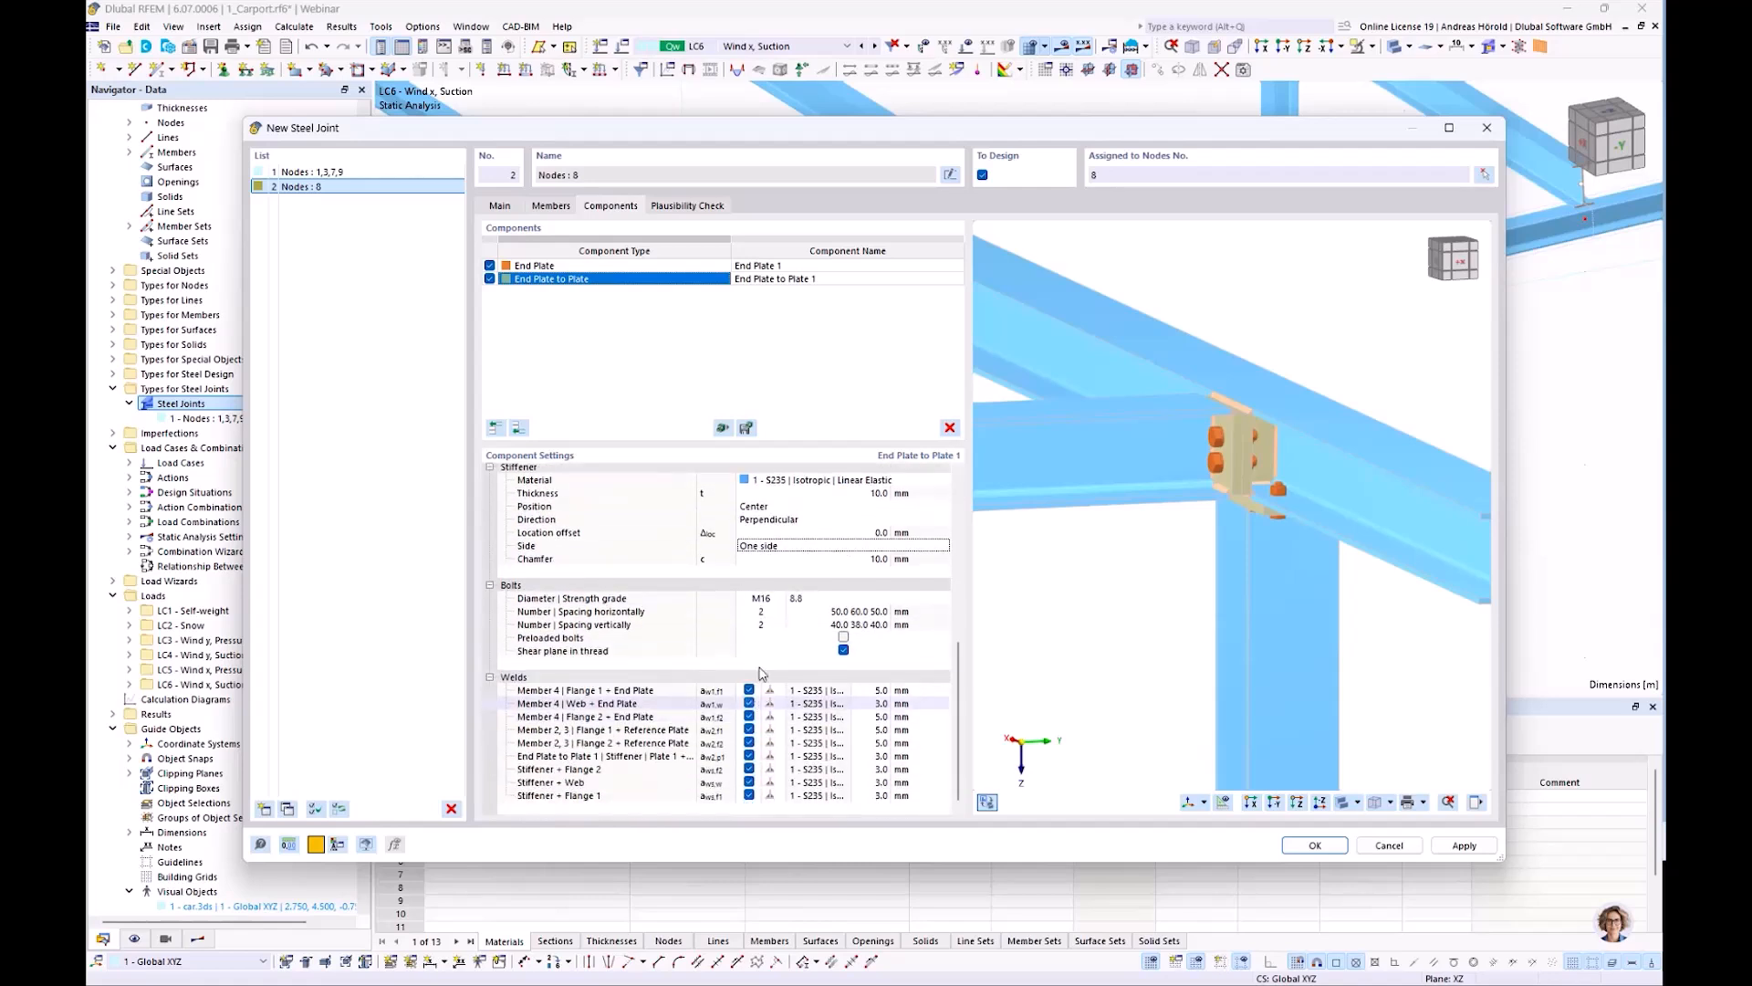
left_click(765, 598)
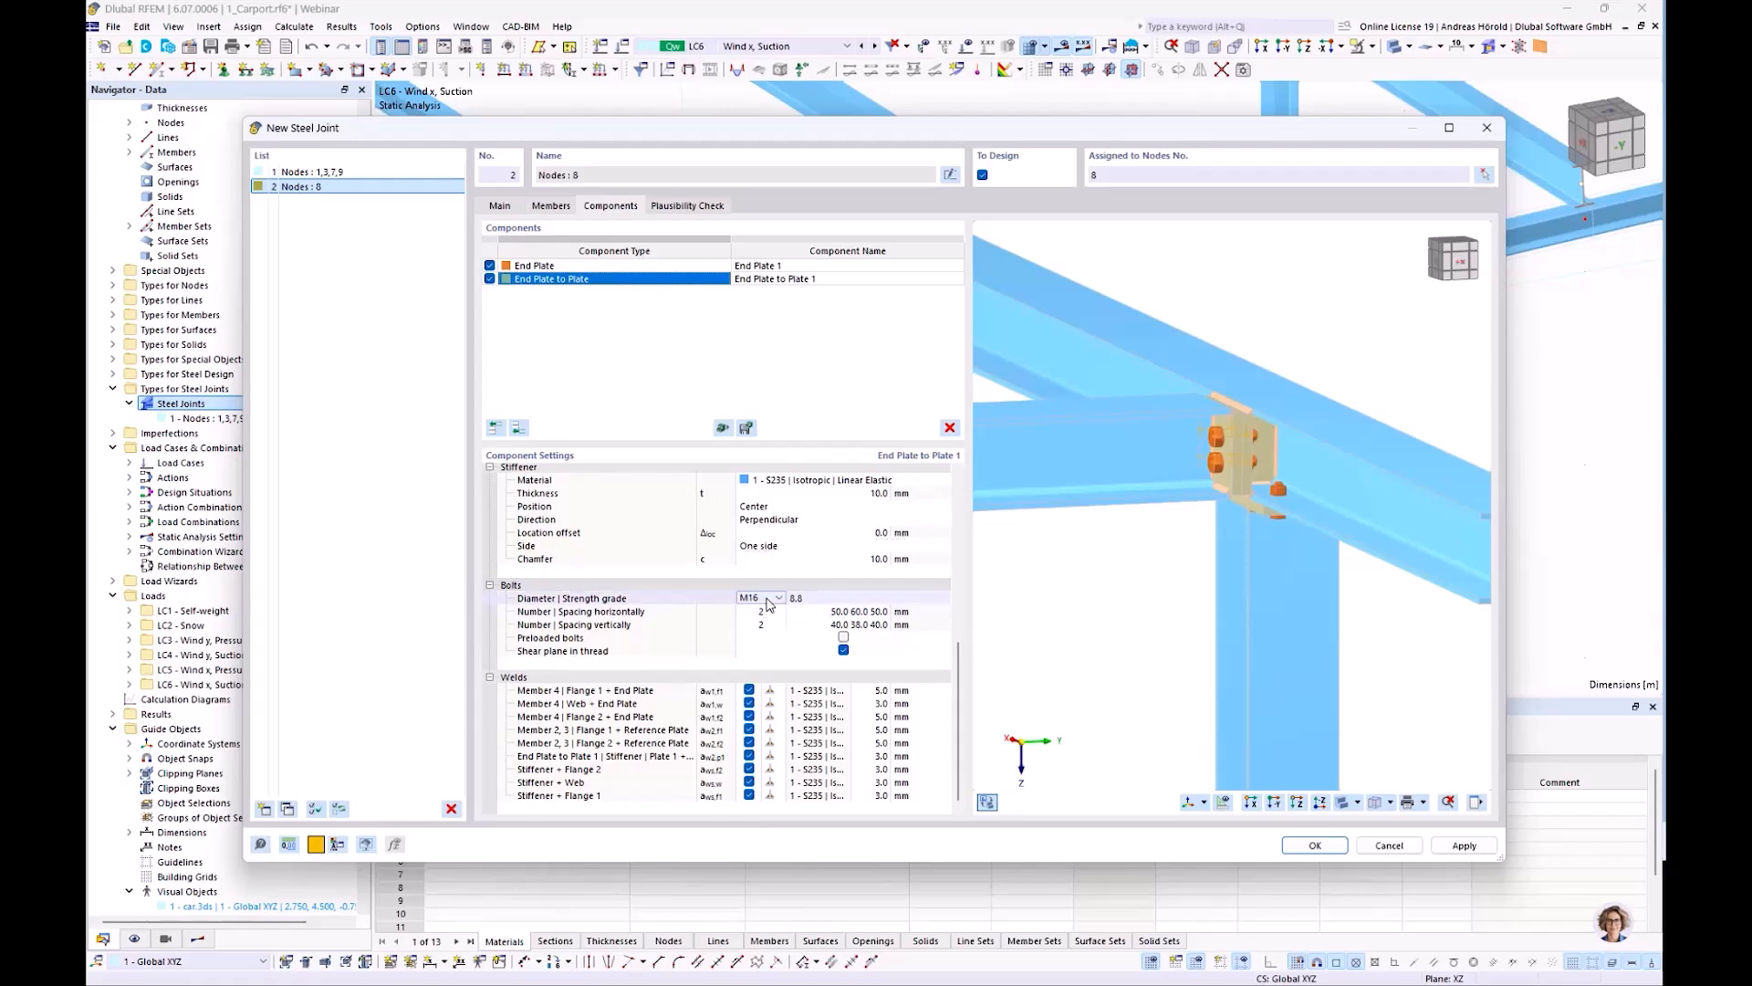
left_click(772, 600)
left_click(761, 610)
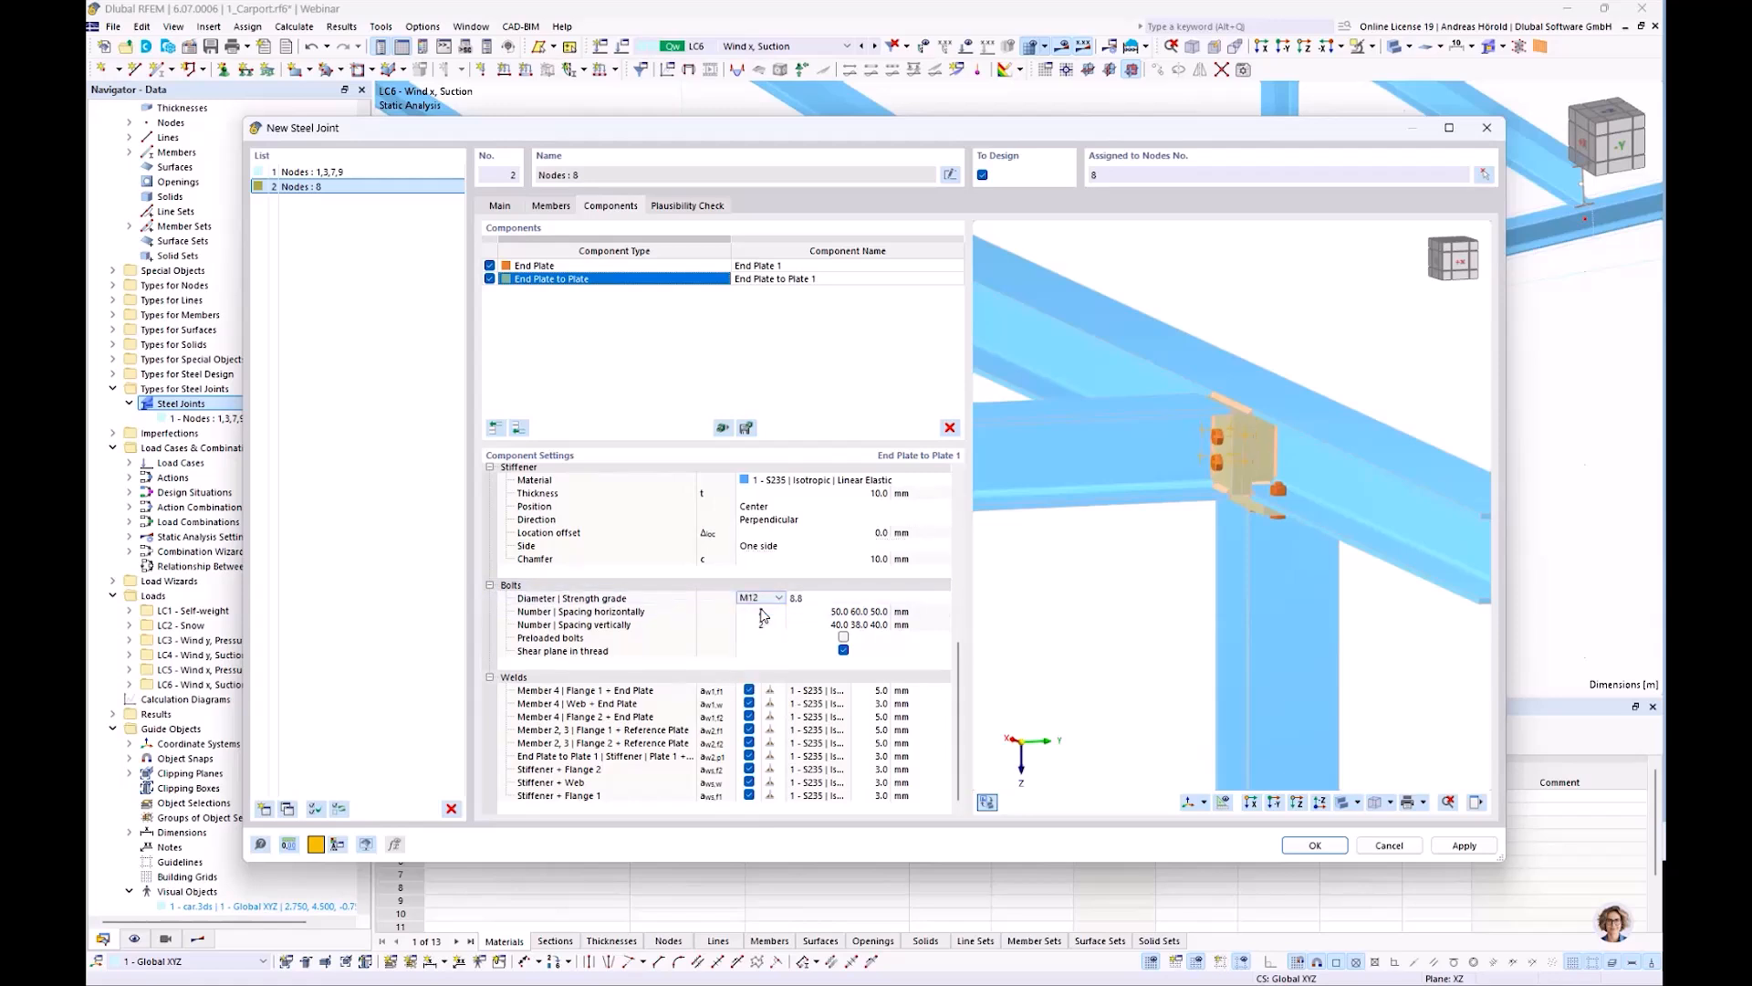
left_click(839, 599)
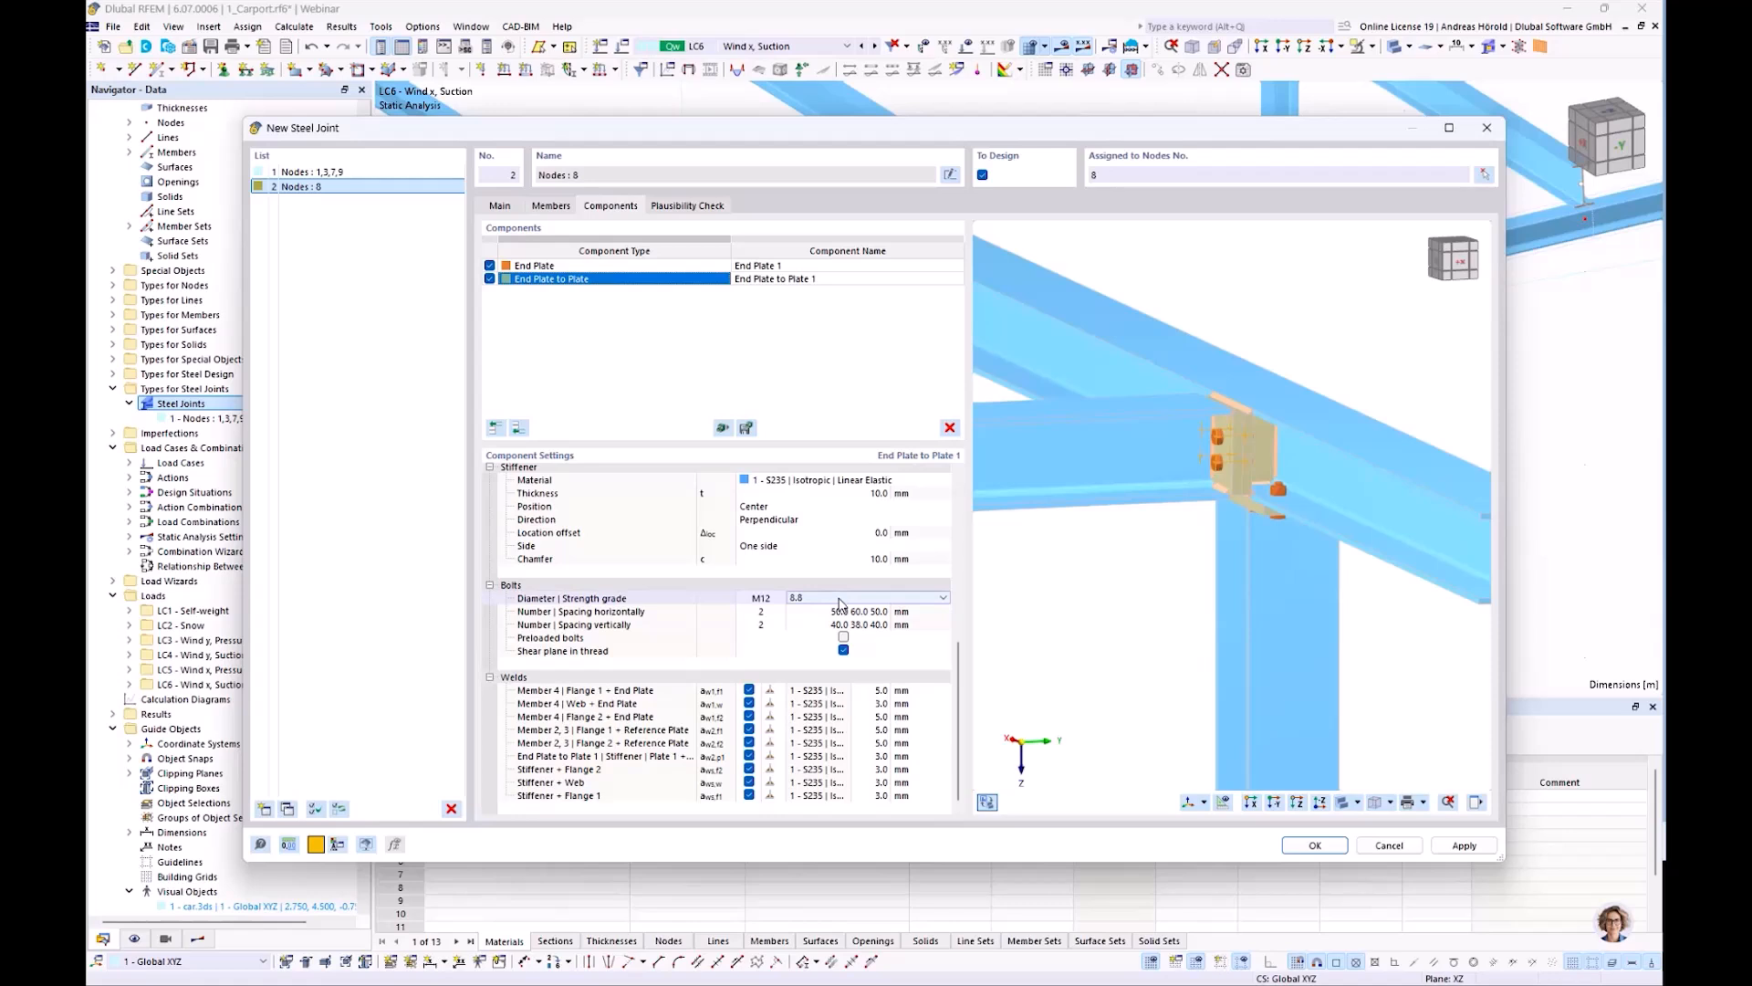
left_click(943, 598)
left_click(828, 688)
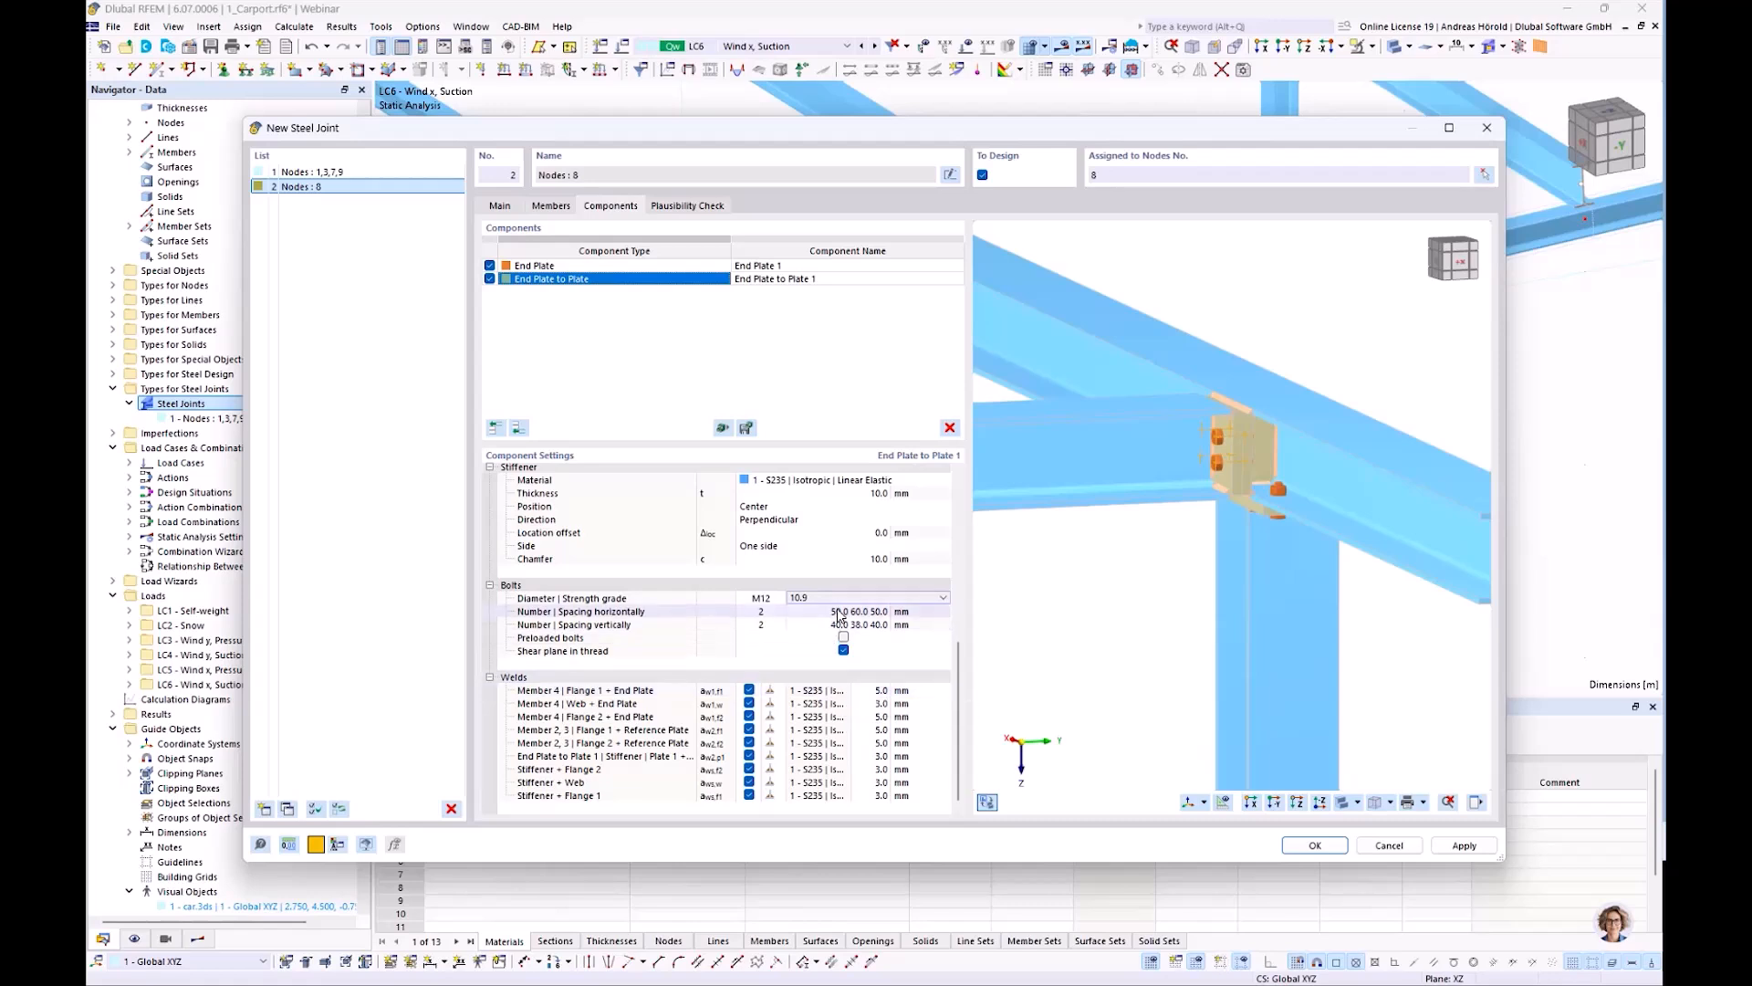
Set the horizontal edge distances of the End Plate to Plate bolts to 35 mm
scroll(1152, 589, "up", 5)
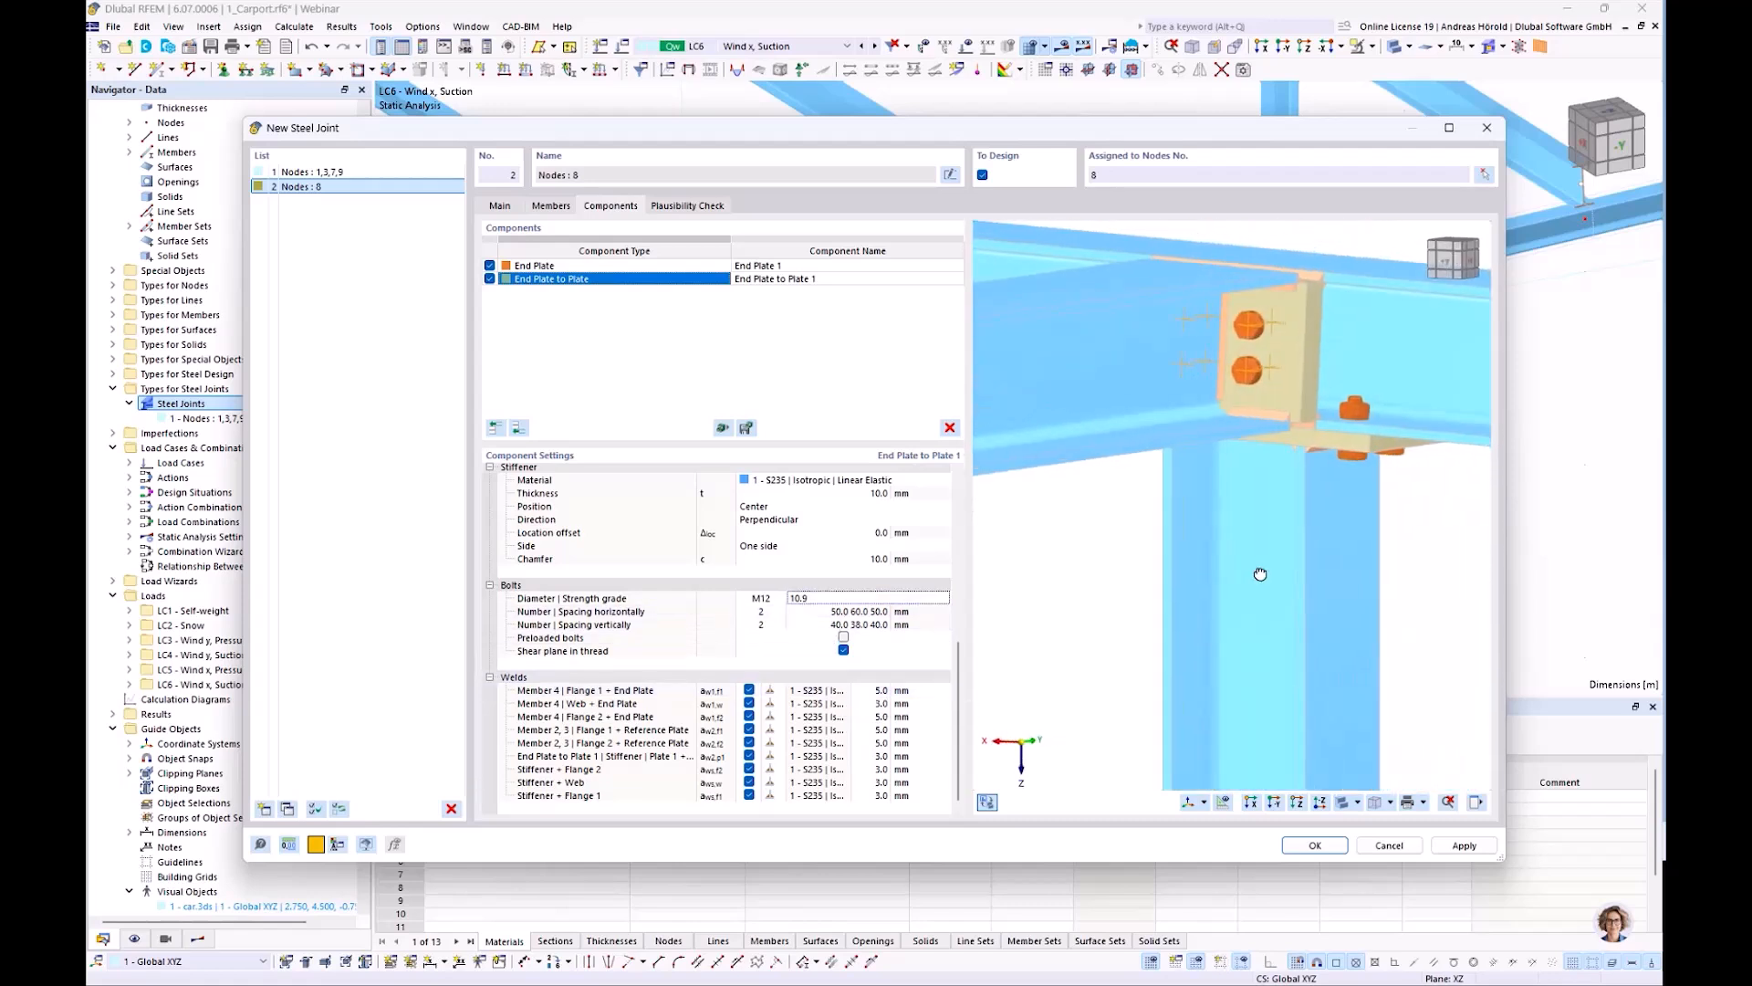
scroll(1186, 435, "up", 3)
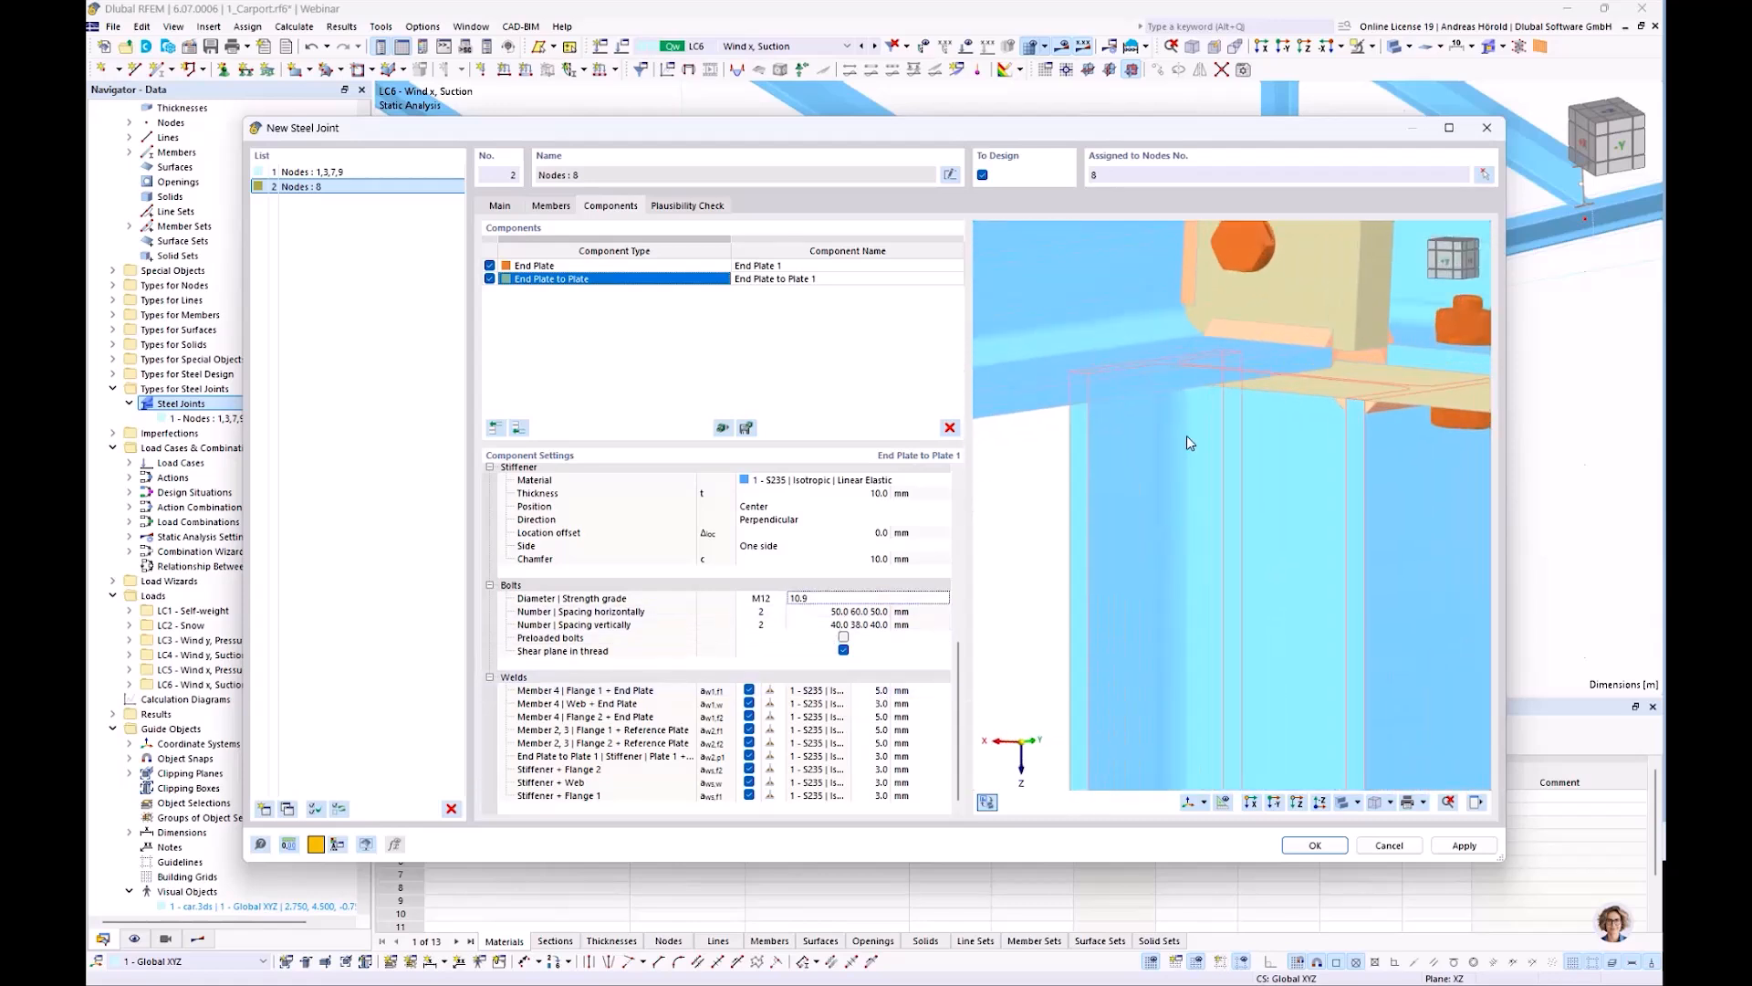
left_click(837, 612)
type("35")
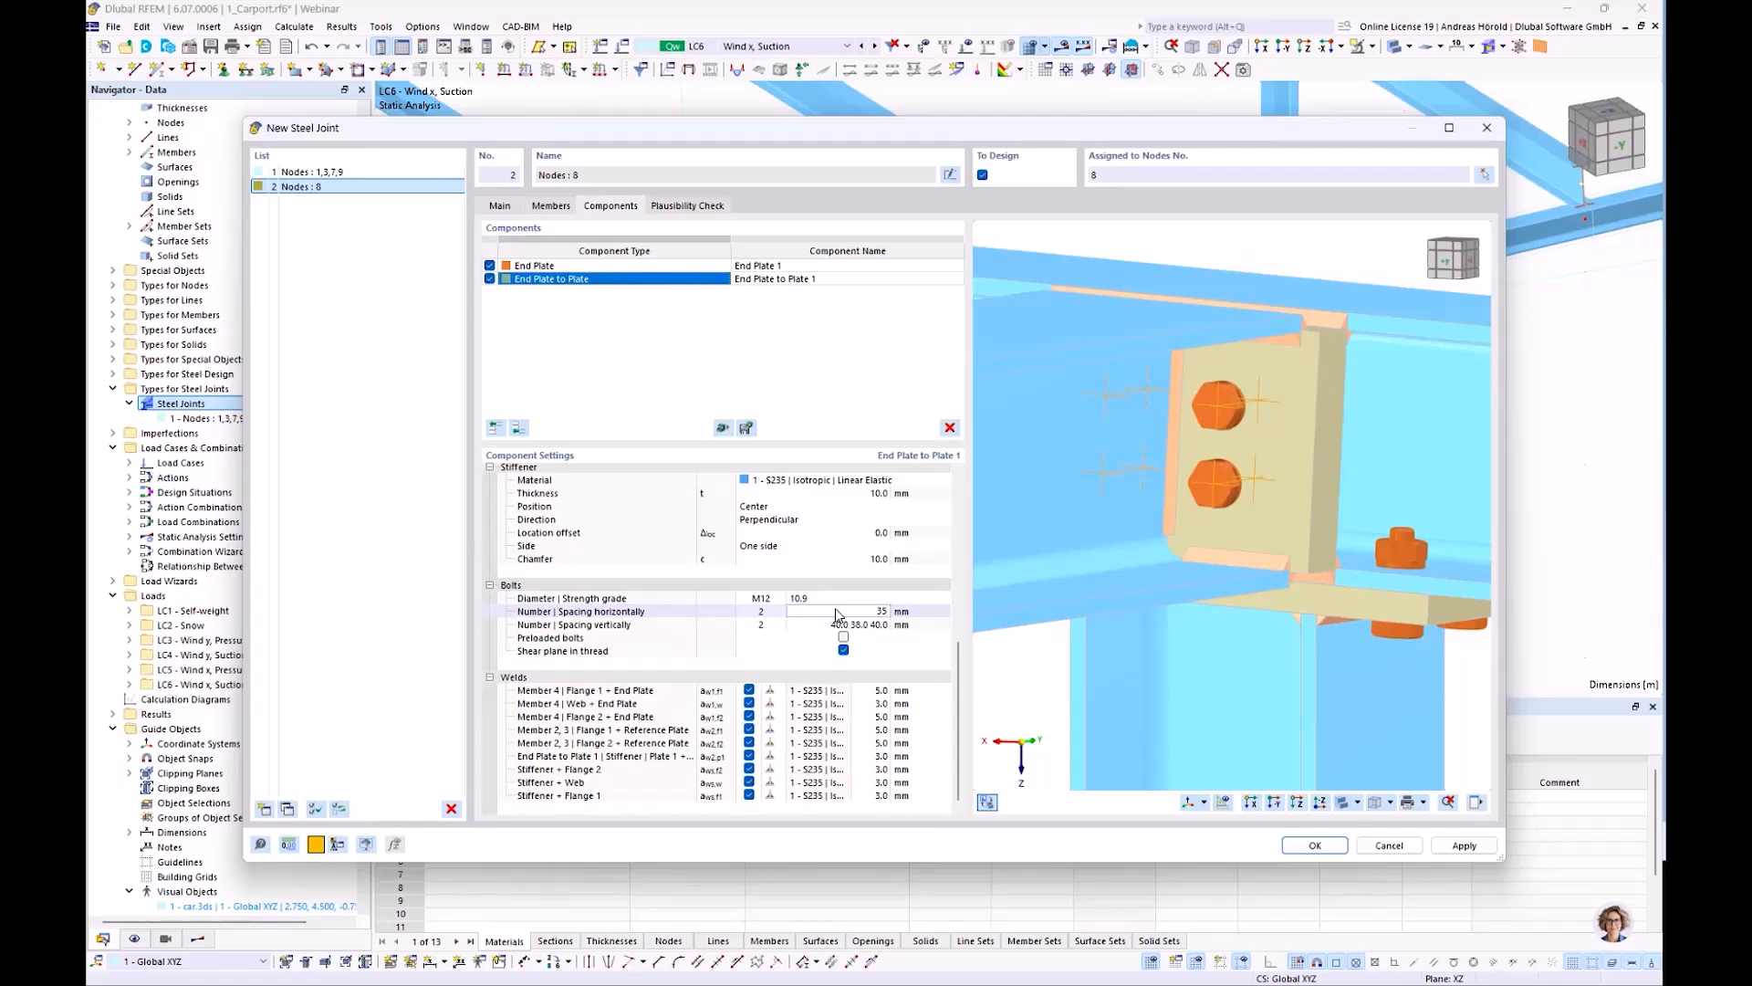
key("Tab")
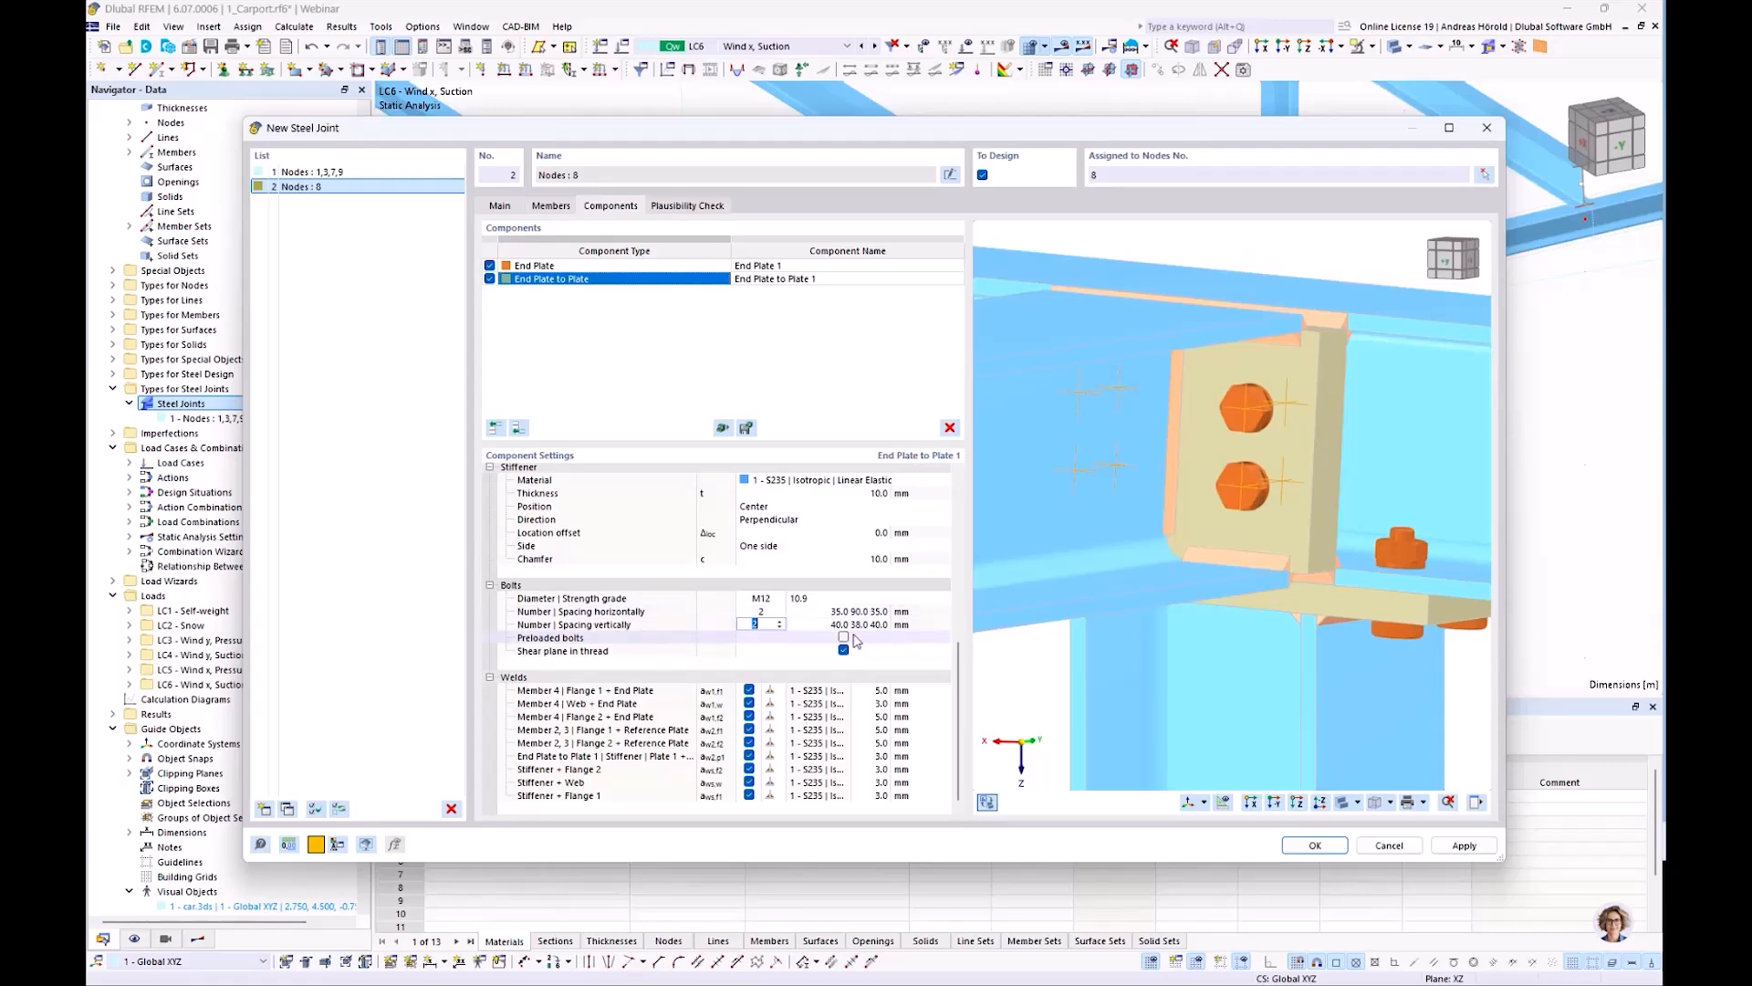
Set the vertical bolt edge distances to 35 mm and make the bolts preloaded without the shear plane in the thread
left_click(843, 626)
type("35")
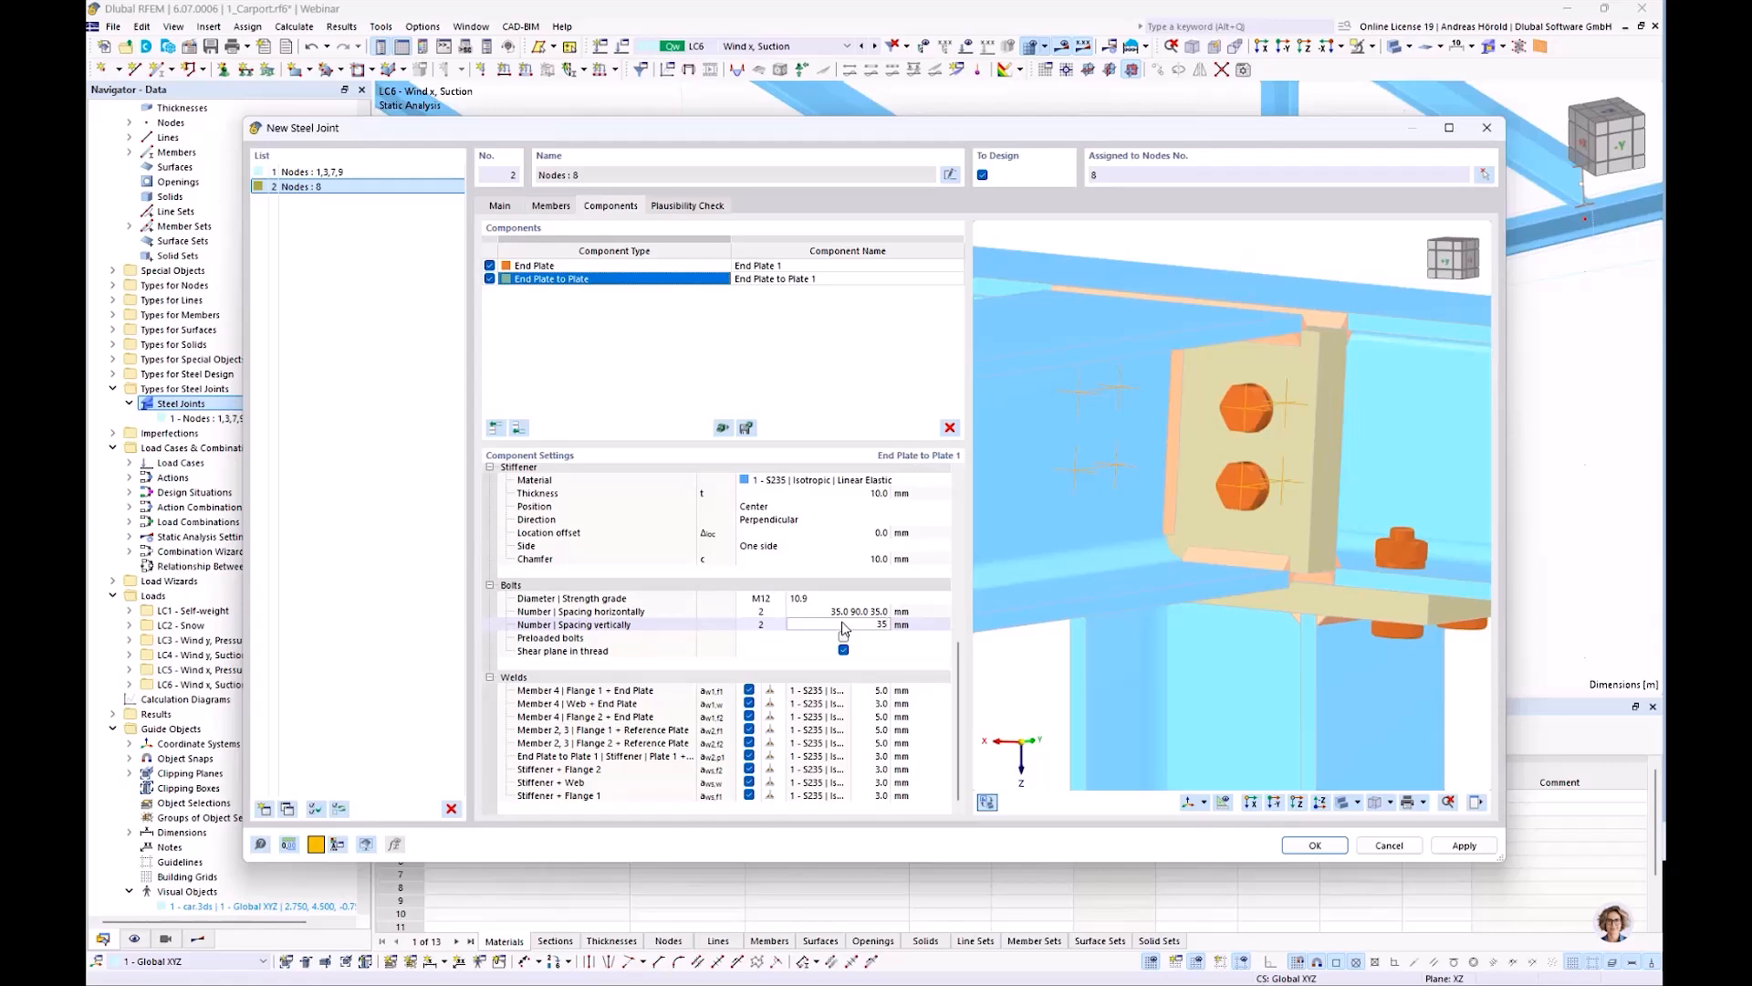
key("Return")
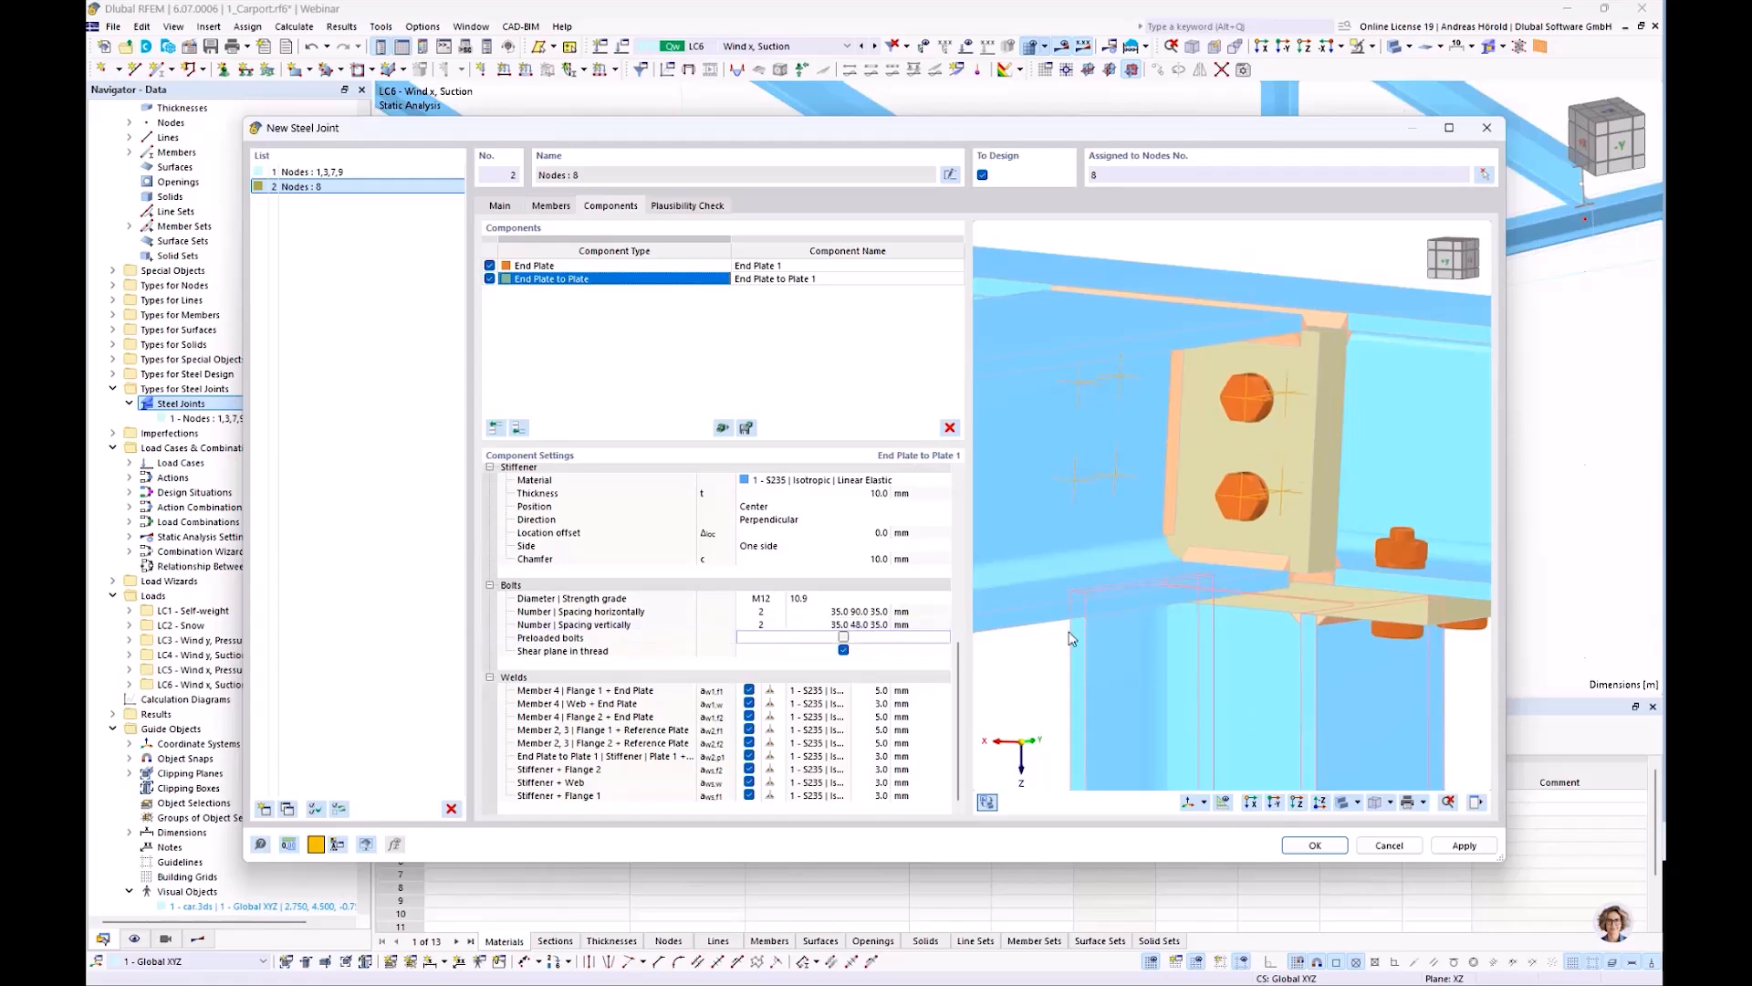
left_click(843, 650)
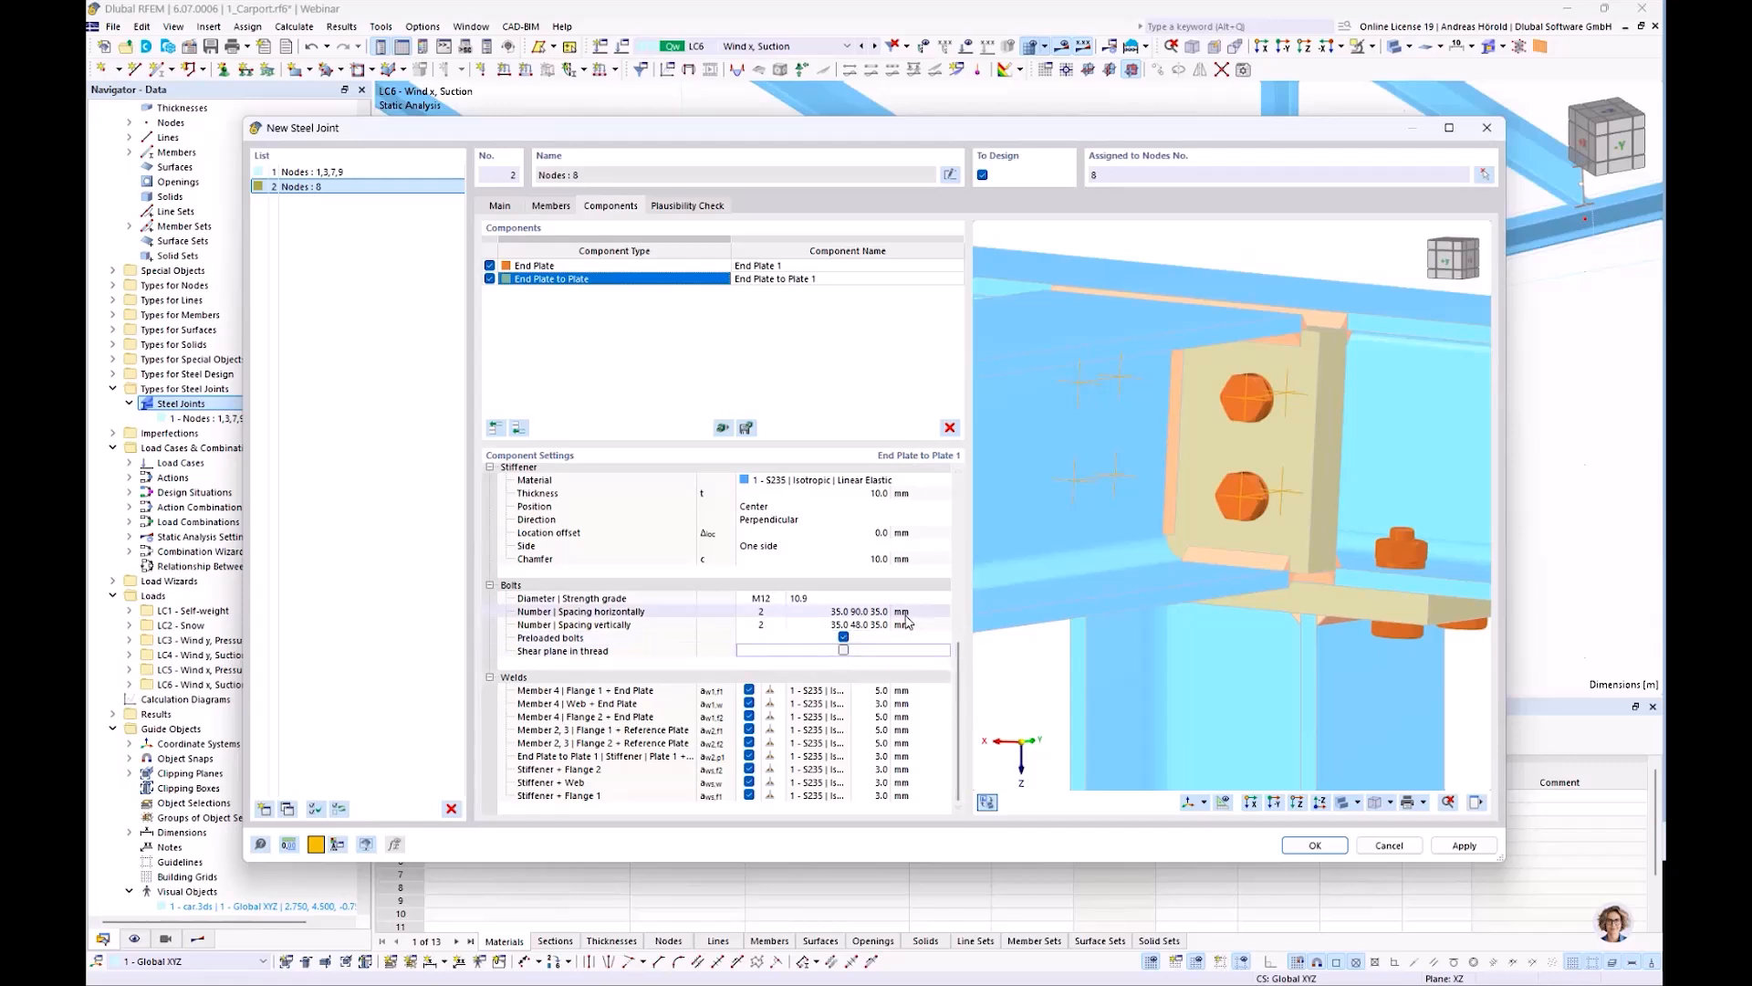
Review the End Plate to Plate welds and set the weld between the Member 4 web and the end plate to 3 mm
left_click(871, 691)
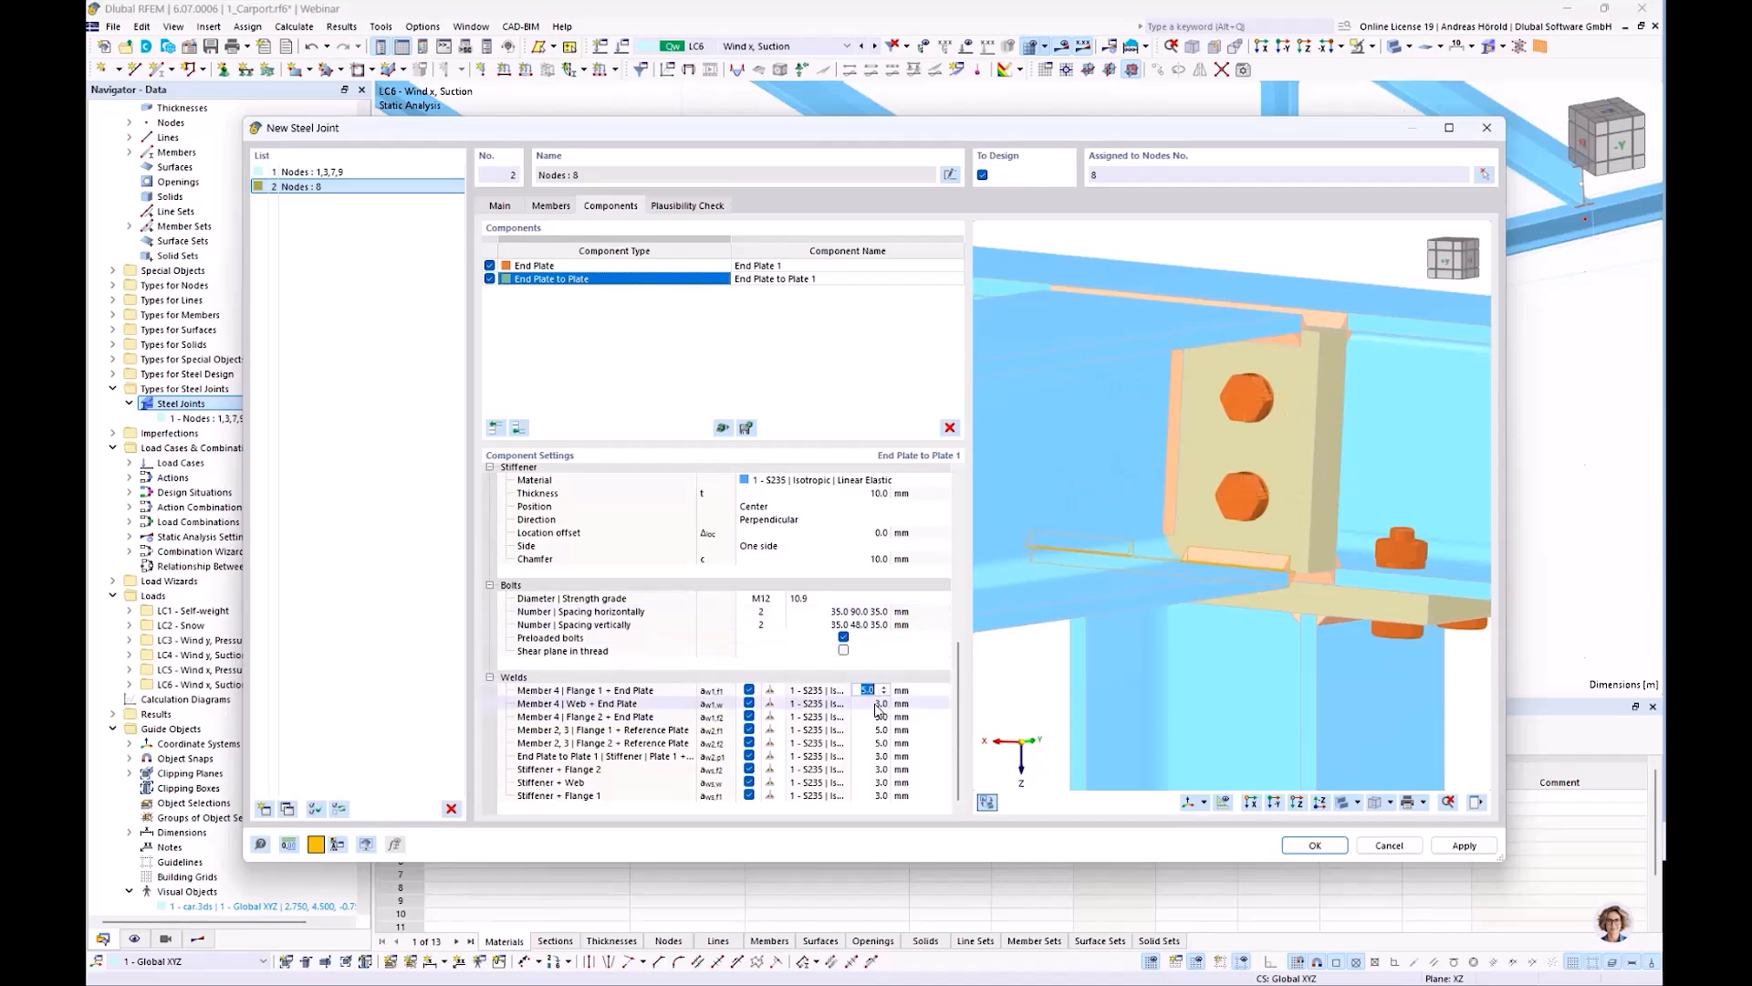
left_click(872, 704)
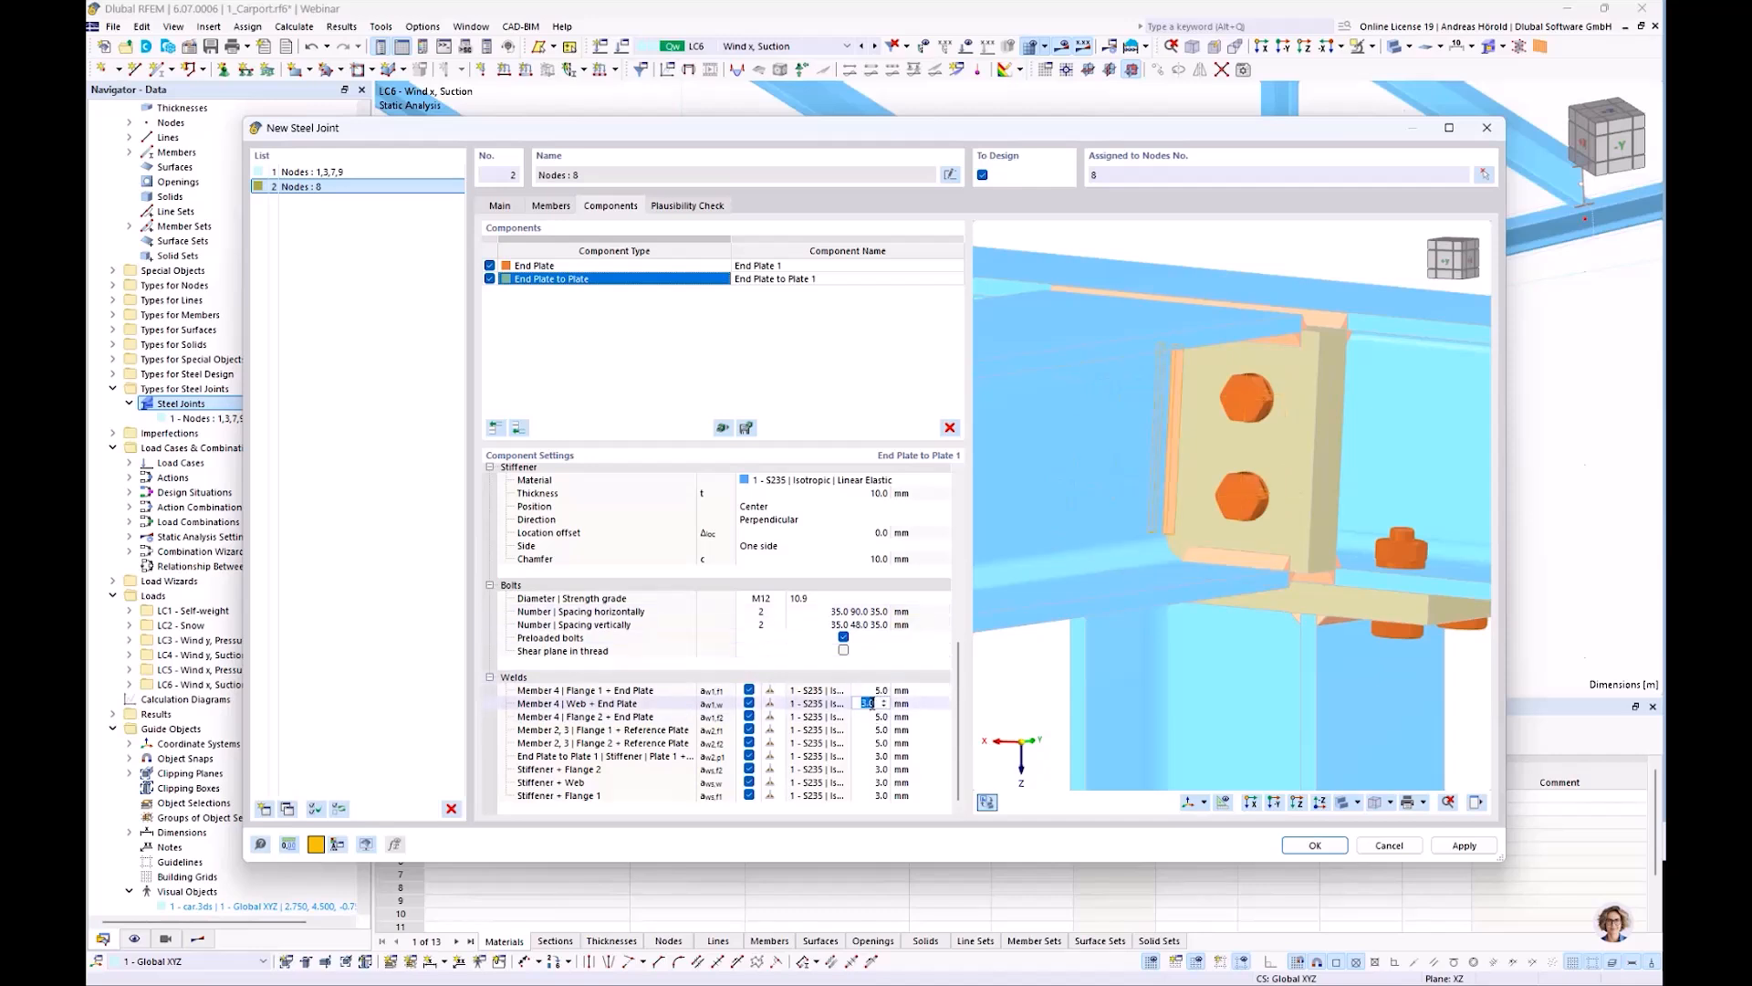
type("3")
left_click(869, 717)
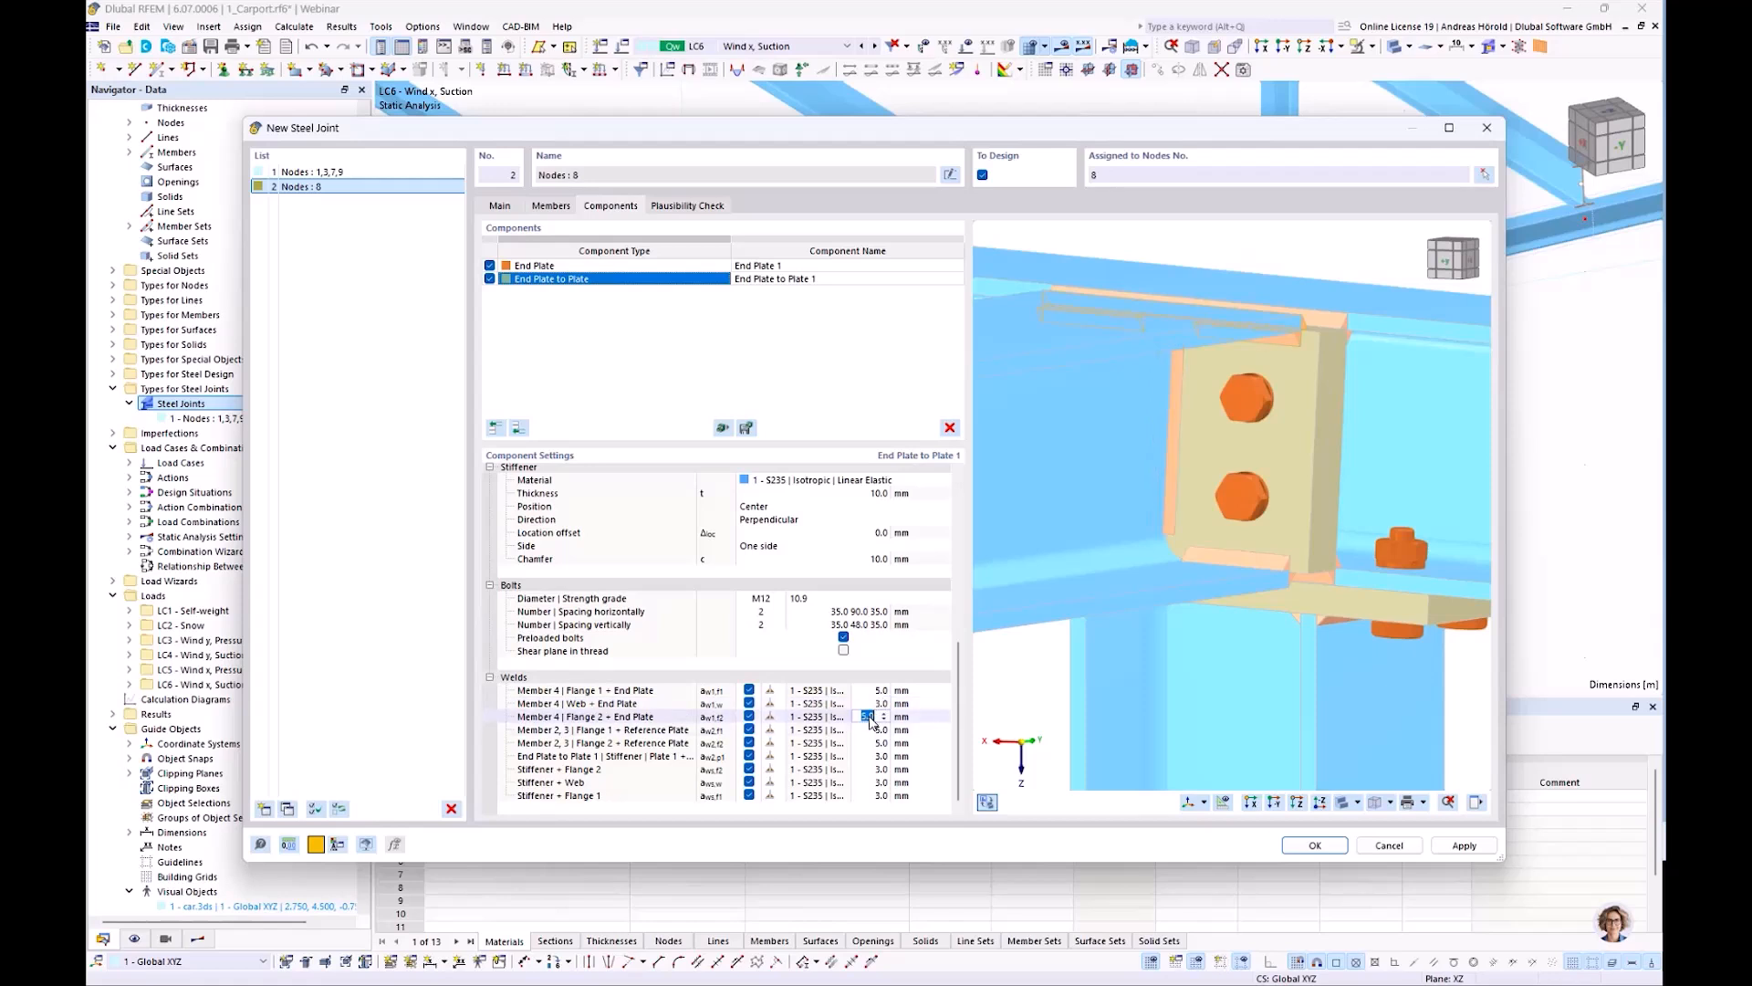
left_click(866, 756)
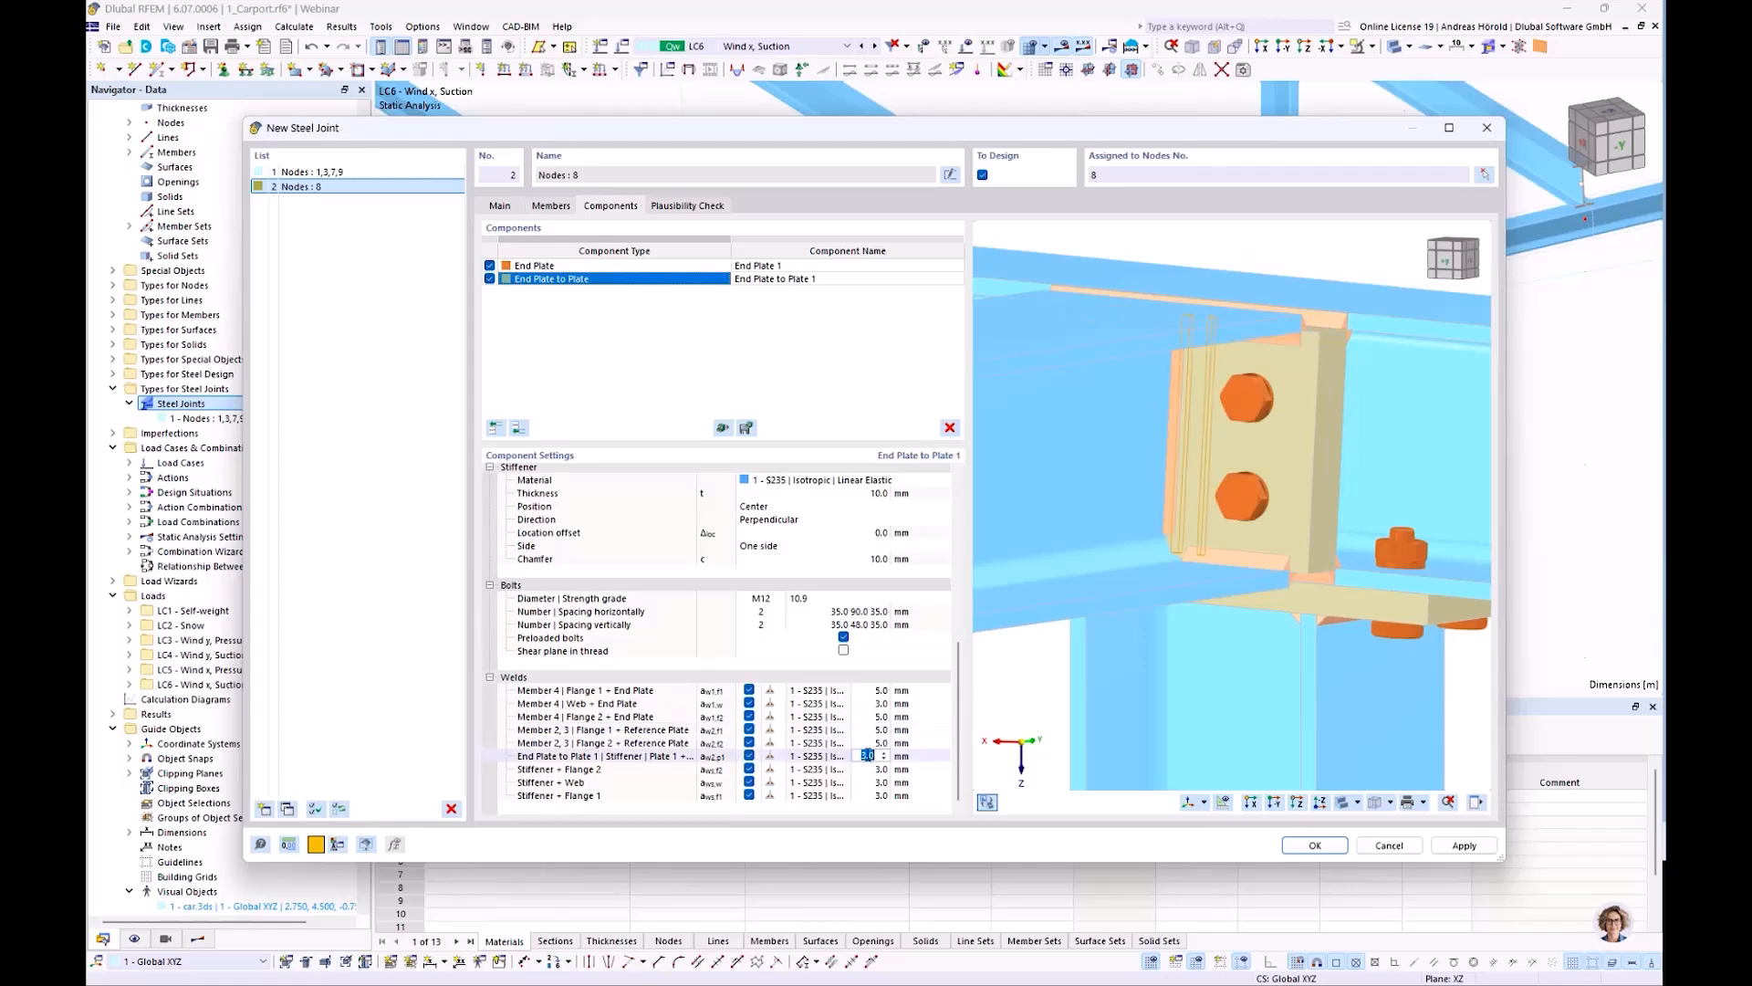
Check the beam's outer face above the column and add a Stiffener component to the node 8 joint
scroll(1230, 615, "down", 5)
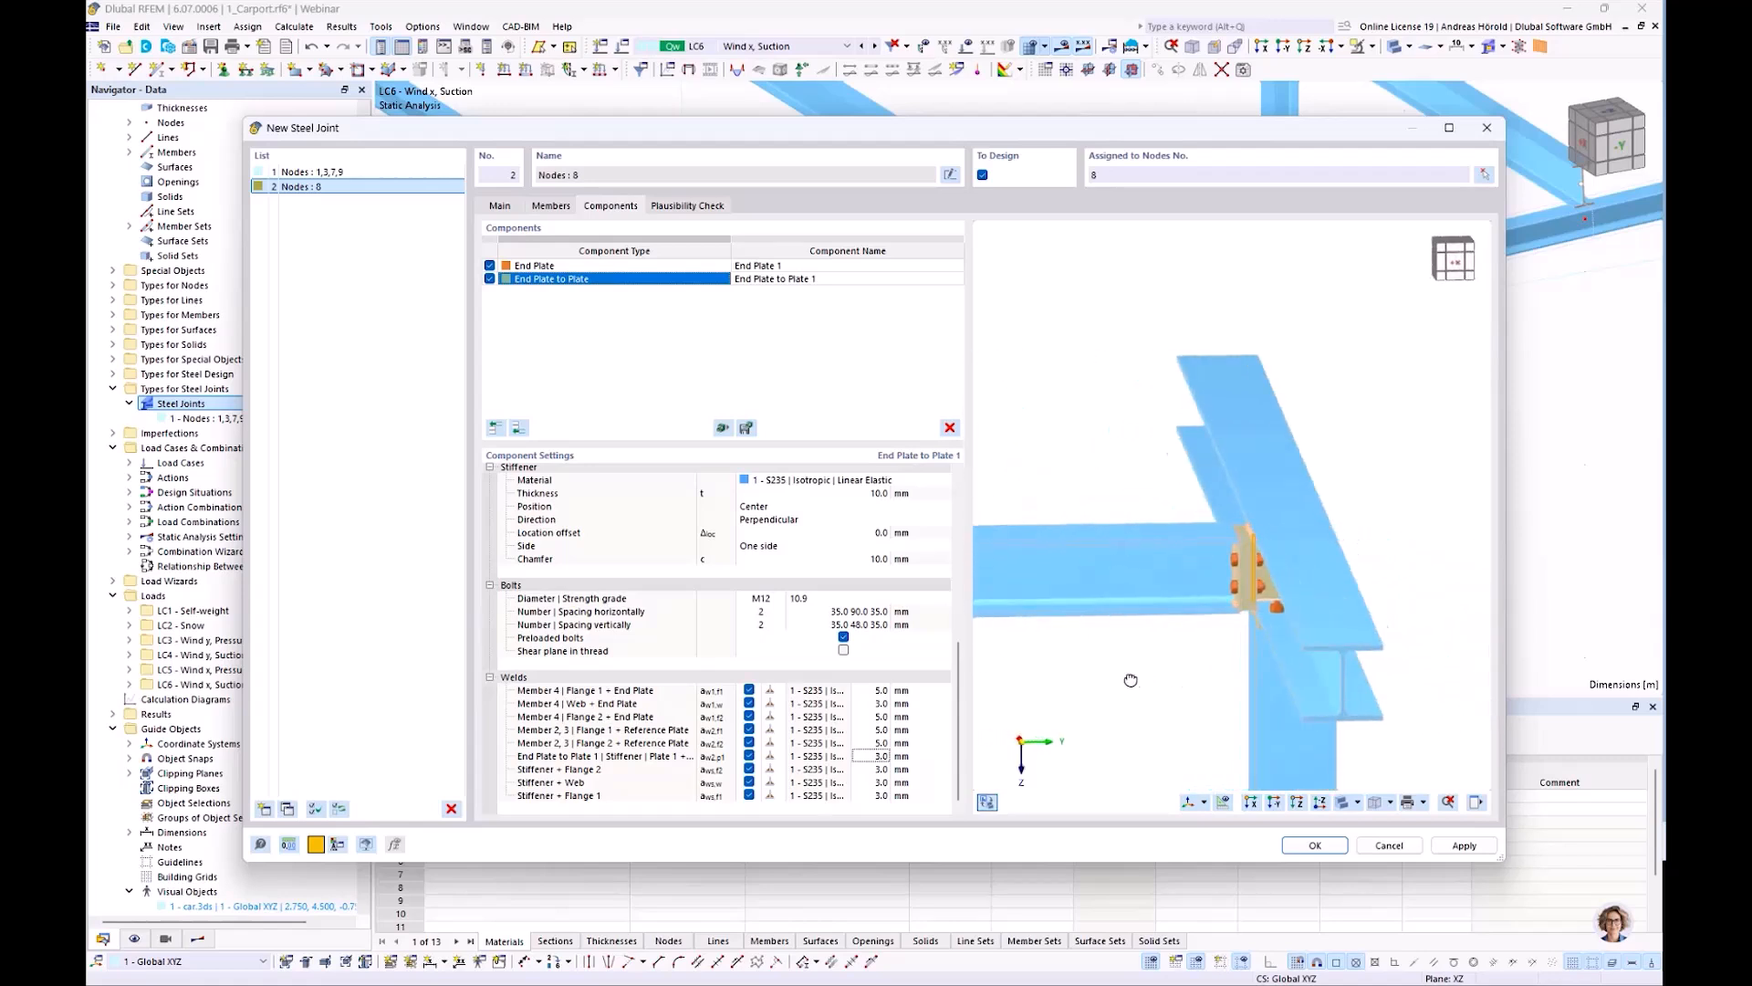
middle_click_drag(1137, 680, 1146, 688, "ctrl")
middle_click_drag(1385, 706, 1167, 686, "ctrl")
right_click(1167, 686)
key("Escape")
scroll(1201, 588, "up", 4)
scroll(1225, 588, "down", 2)
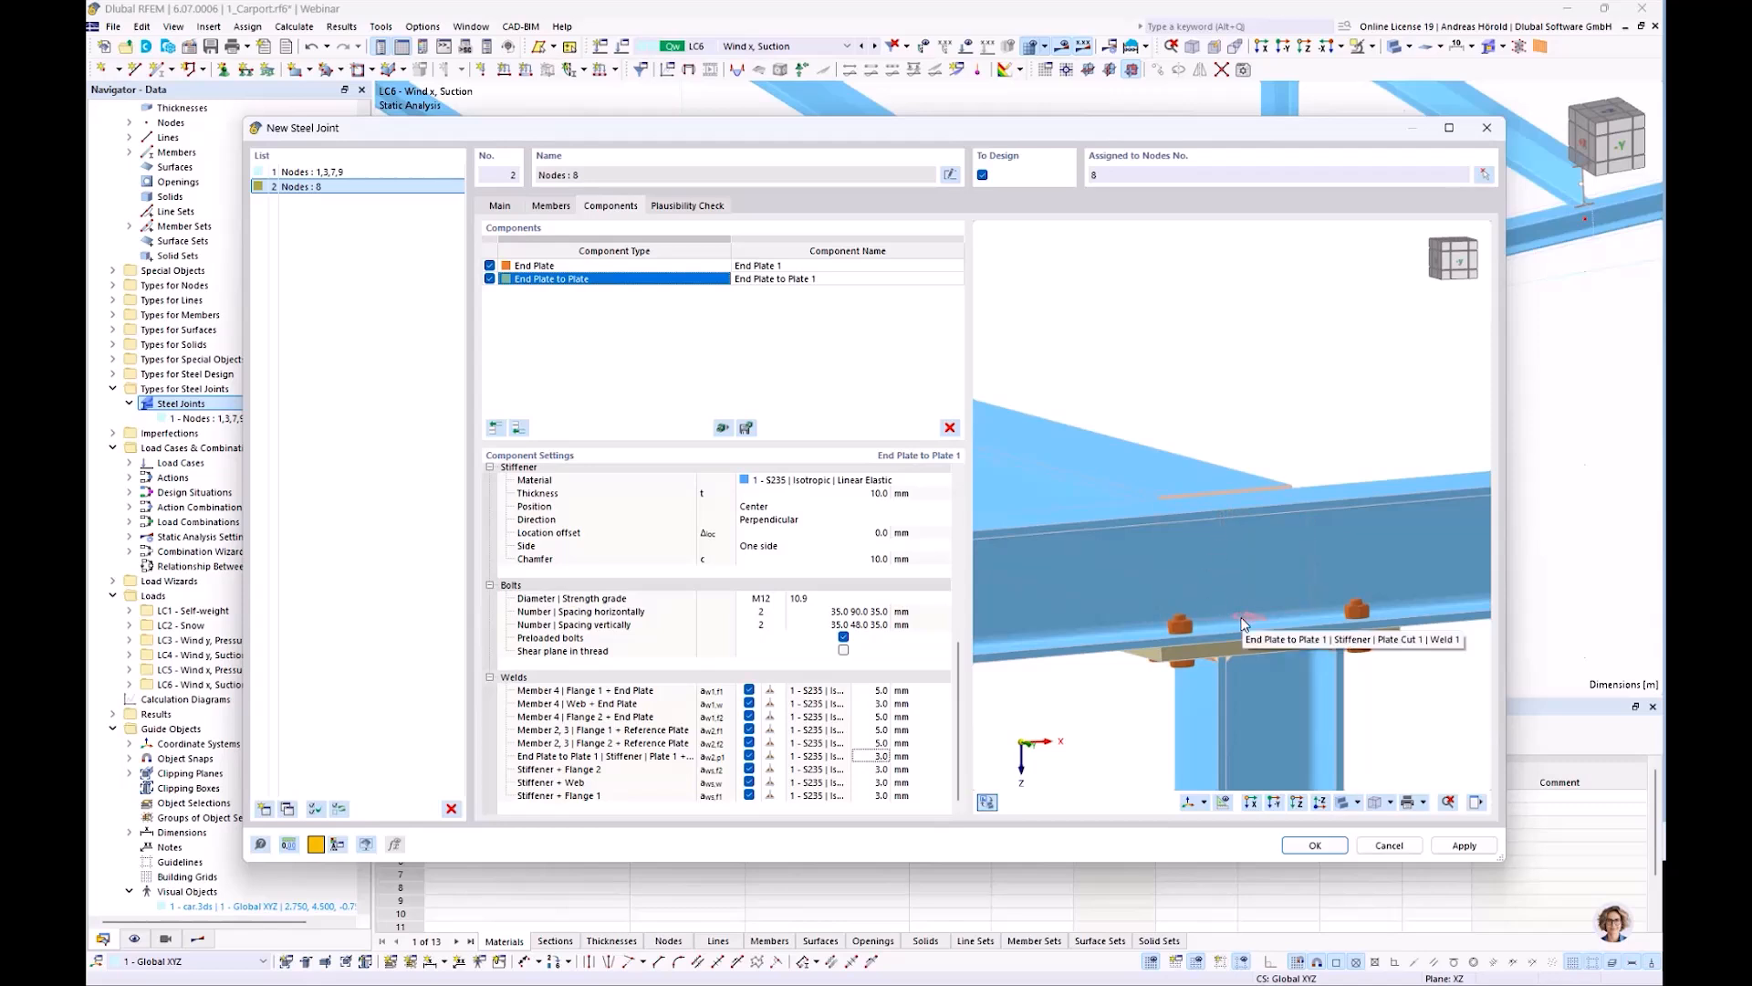
left_click(517, 428)
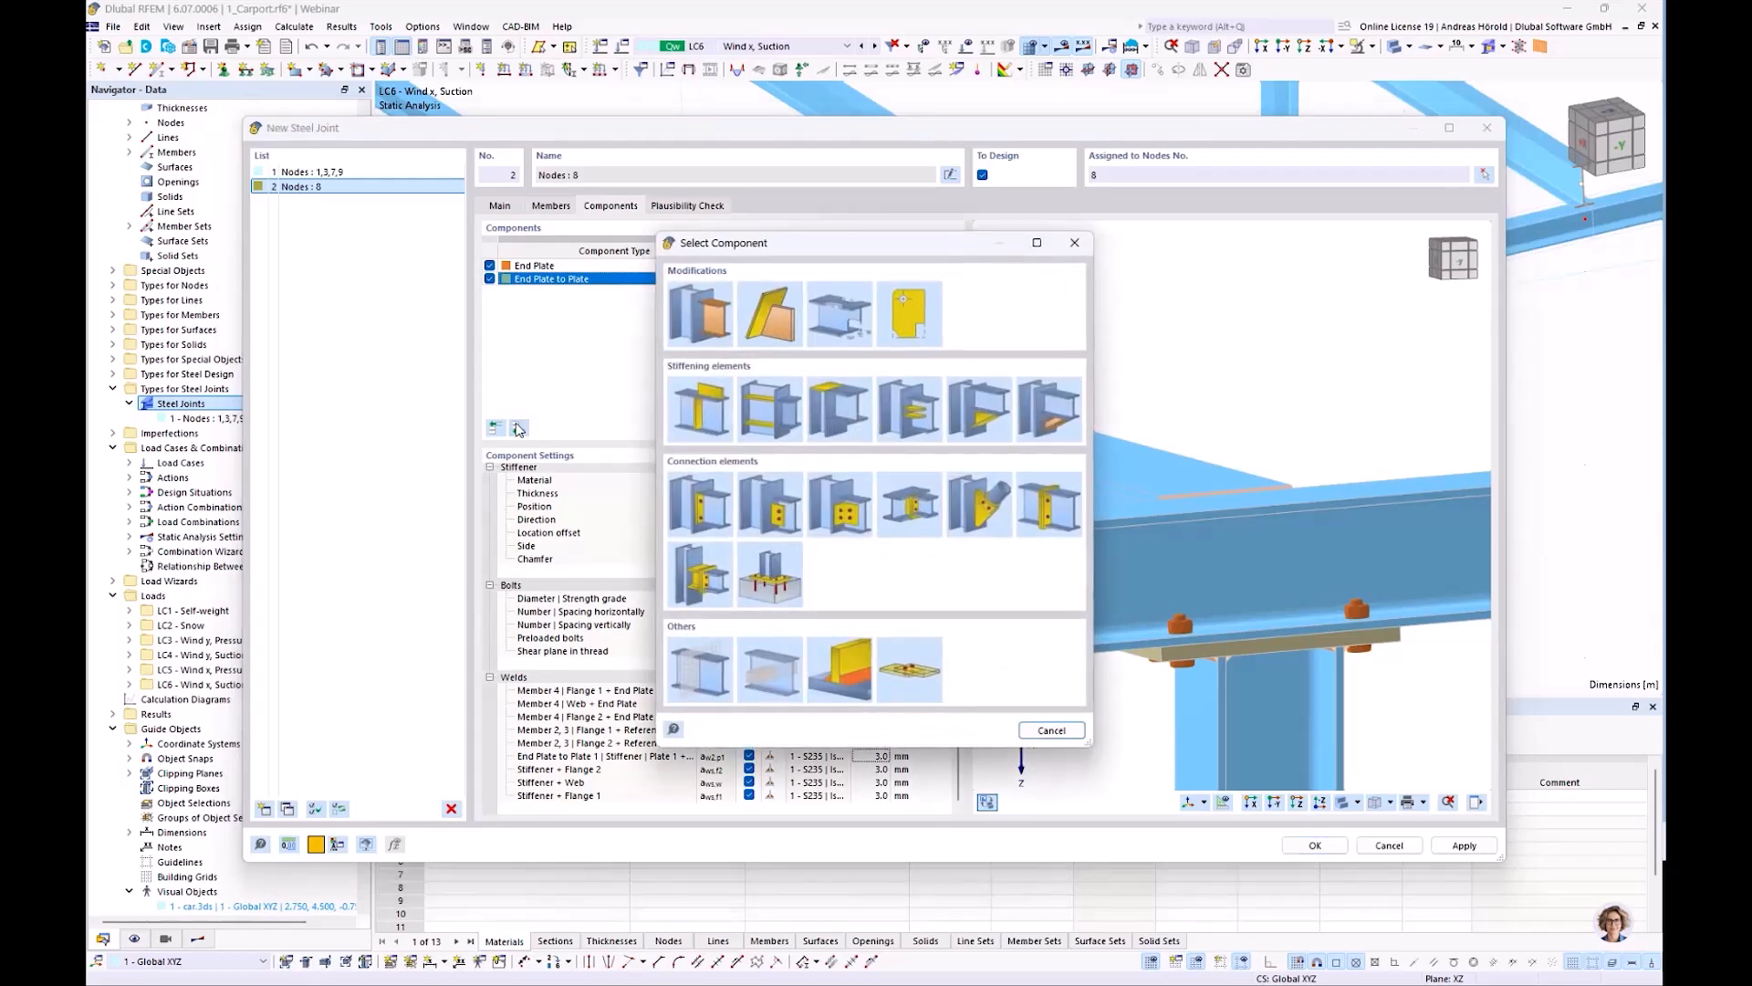
left_click(769, 409)
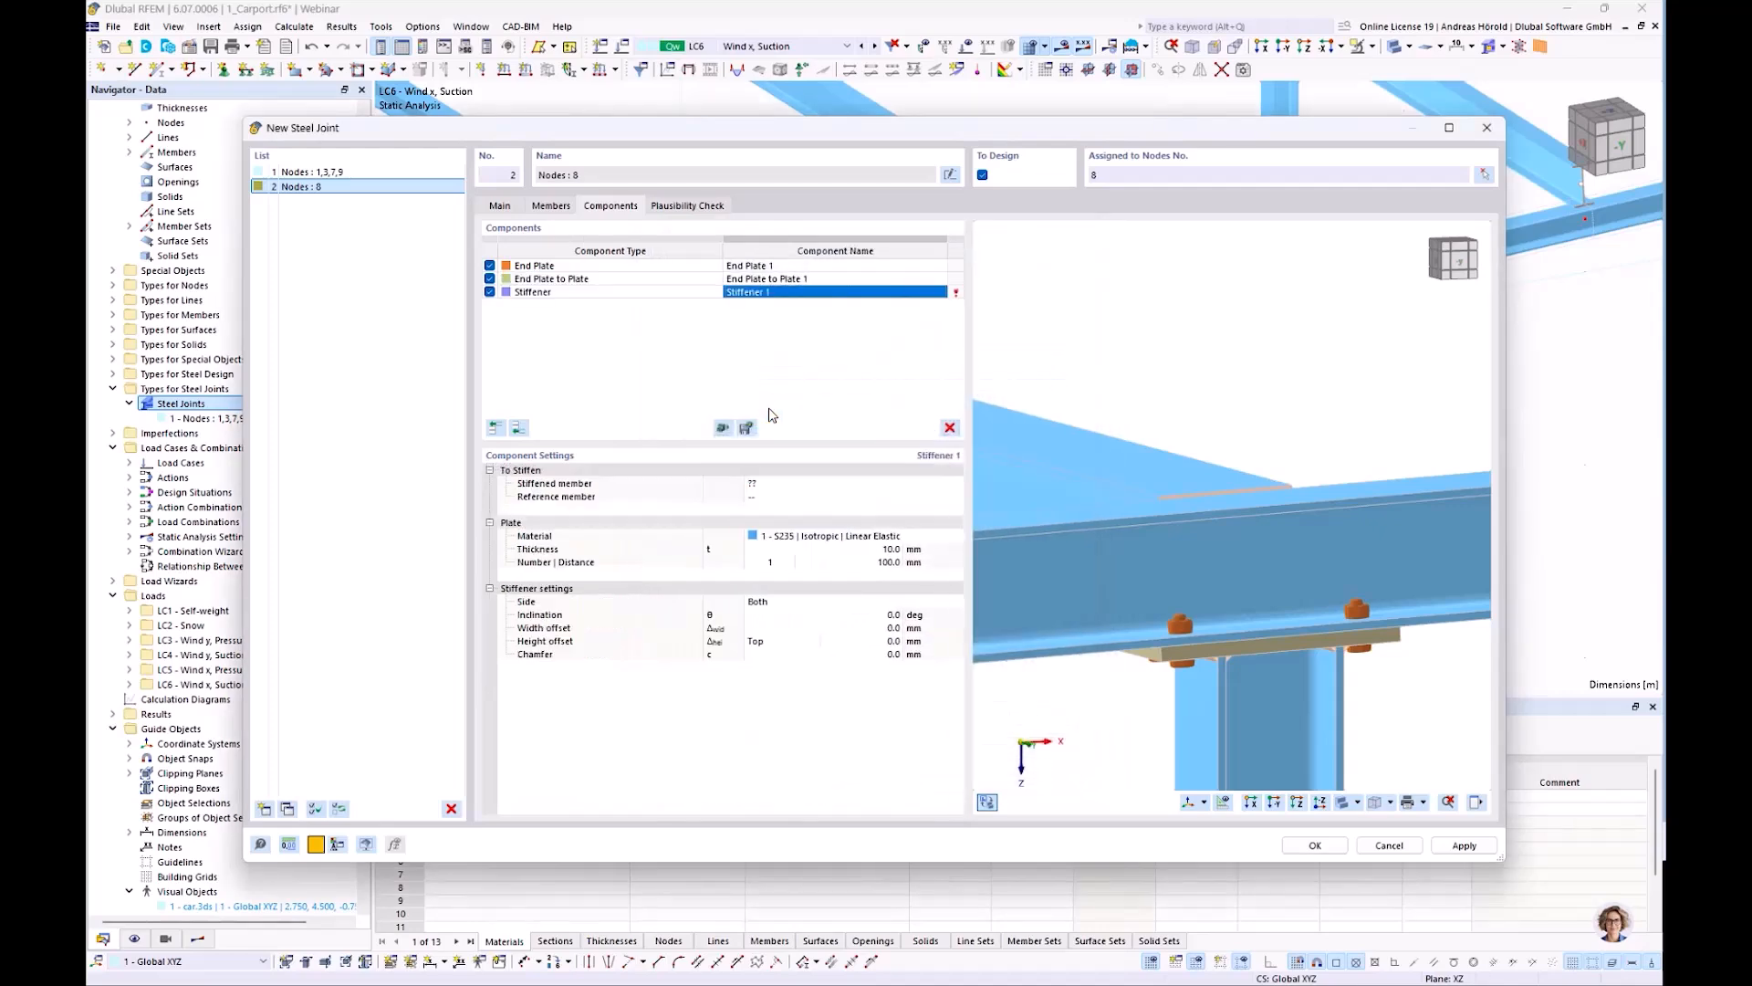
Assign the new stiffener to Member 2, 3 as the stiffened member, with Member 1 as the reference member
left_click(772, 490)
left_click(778, 488)
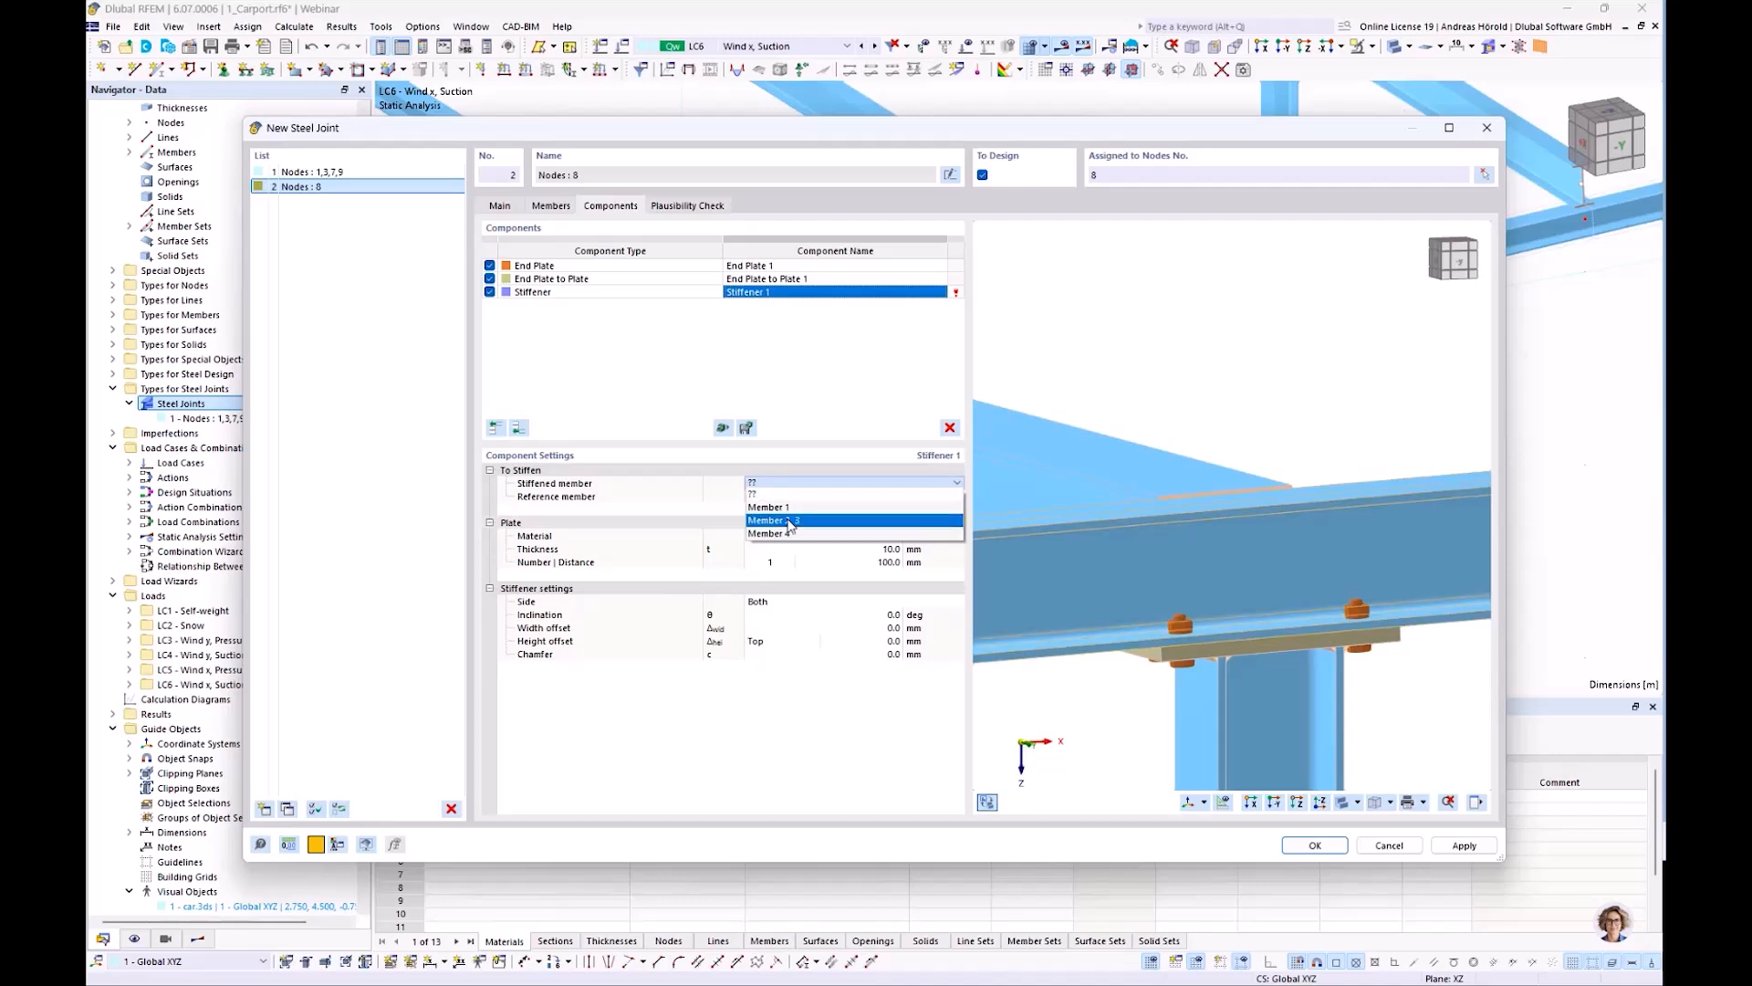
left_click(791, 521)
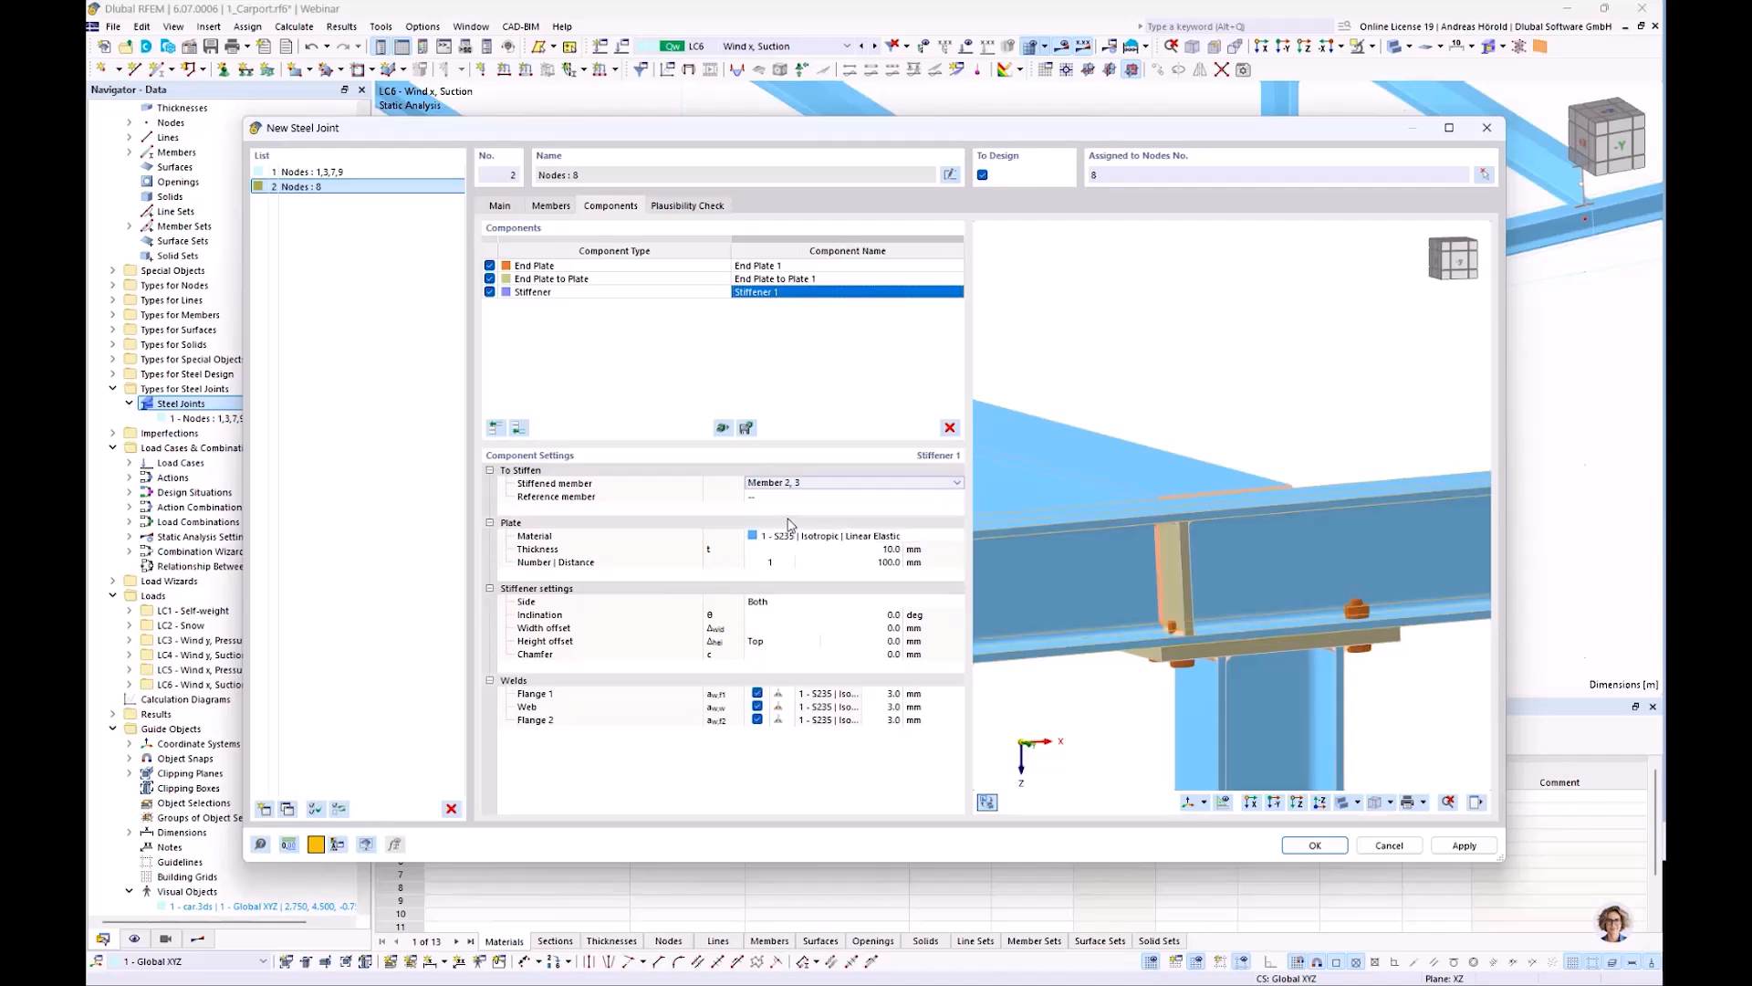
left_click(790, 498)
left_click(791, 497)
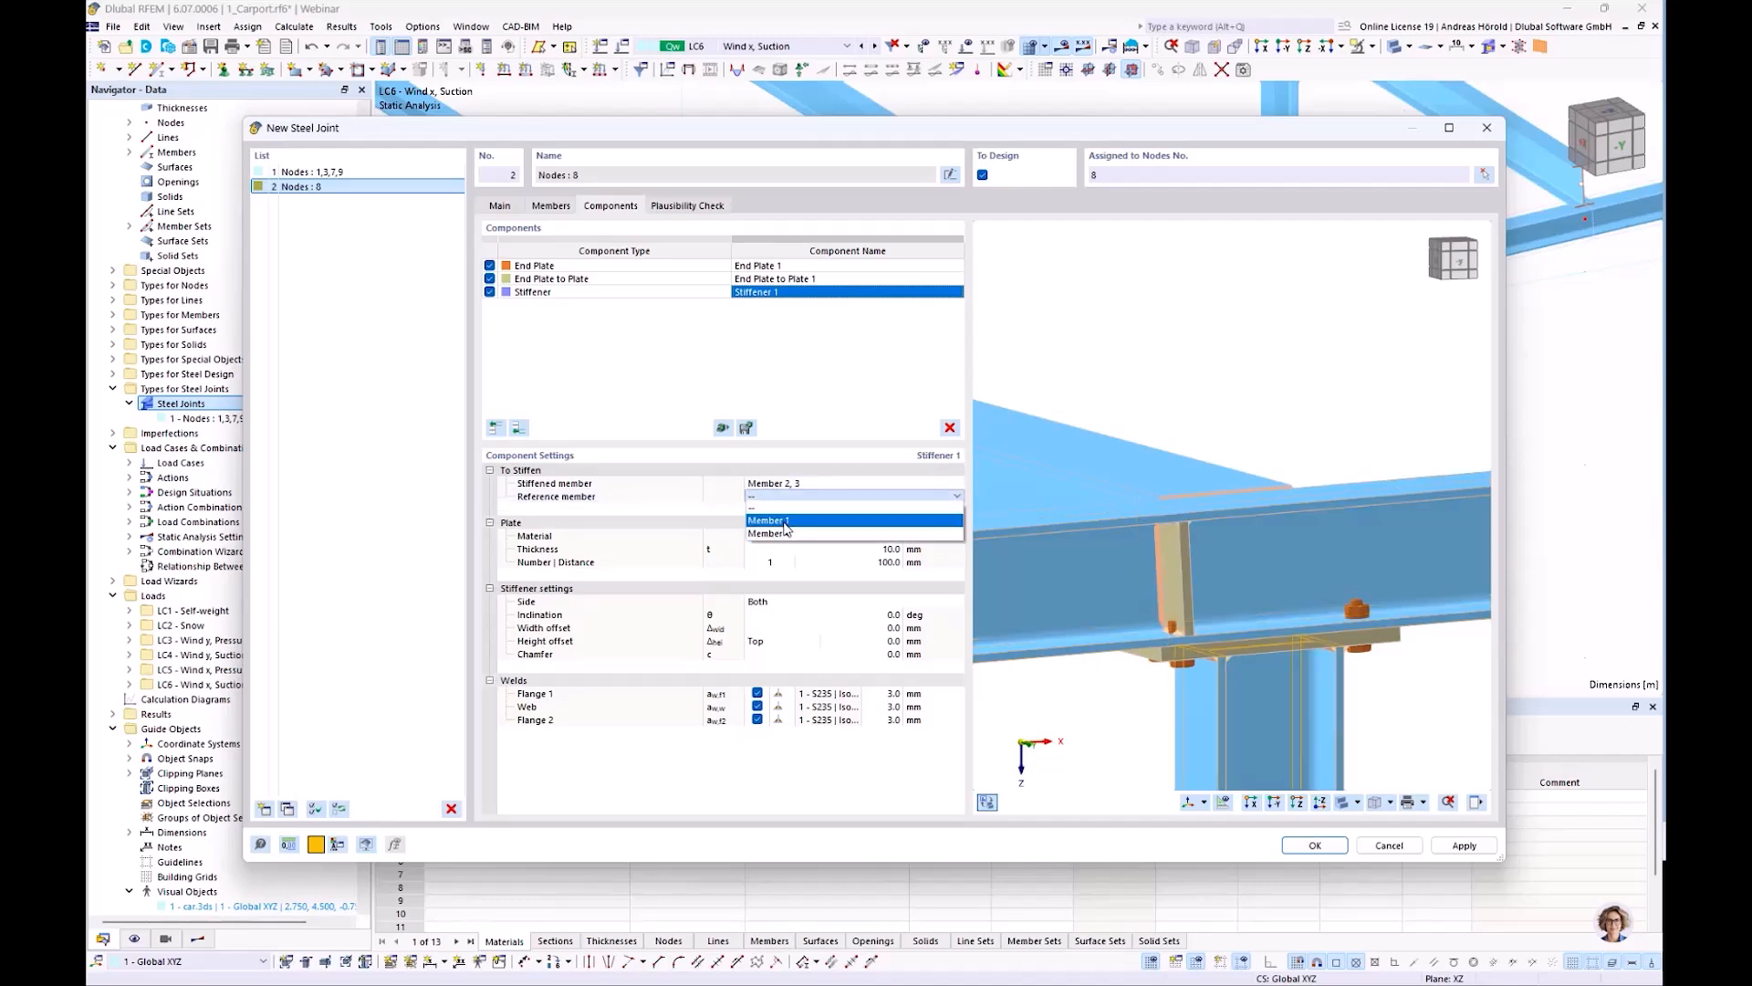
left_click(783, 521)
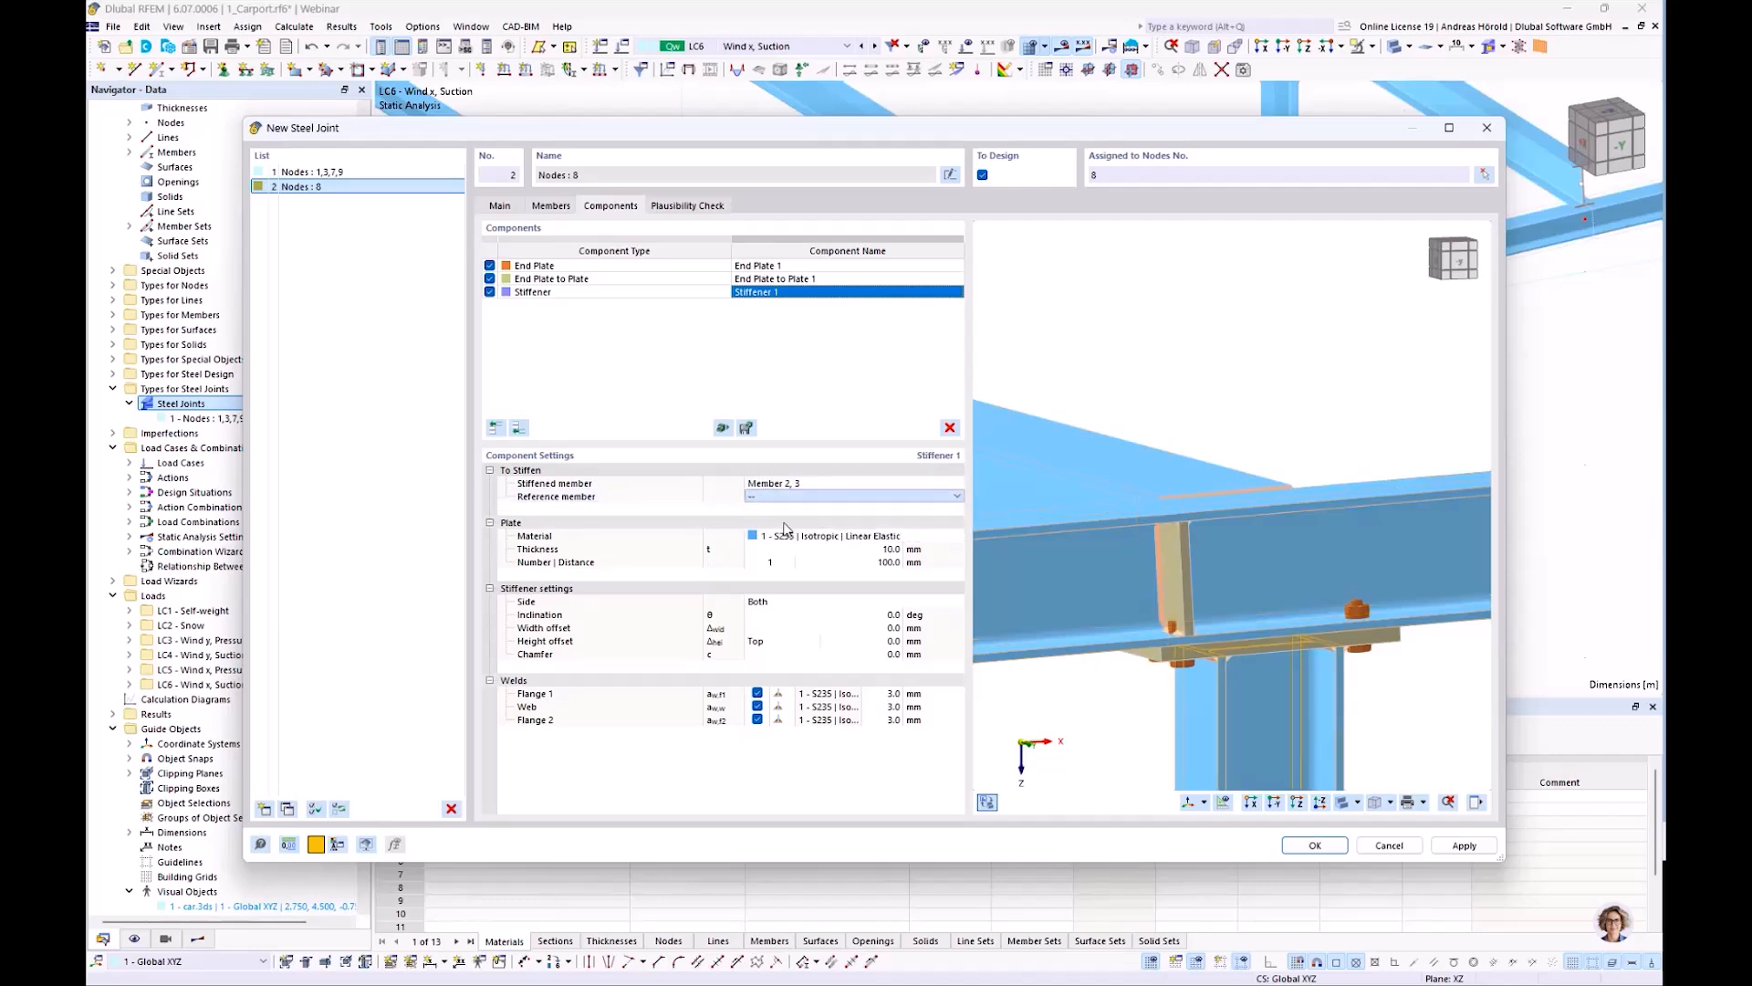
Examine the stiffeners above the column flanges and set their direction to Parallel
middle_click_drag(1123, 656, 1121, 538)
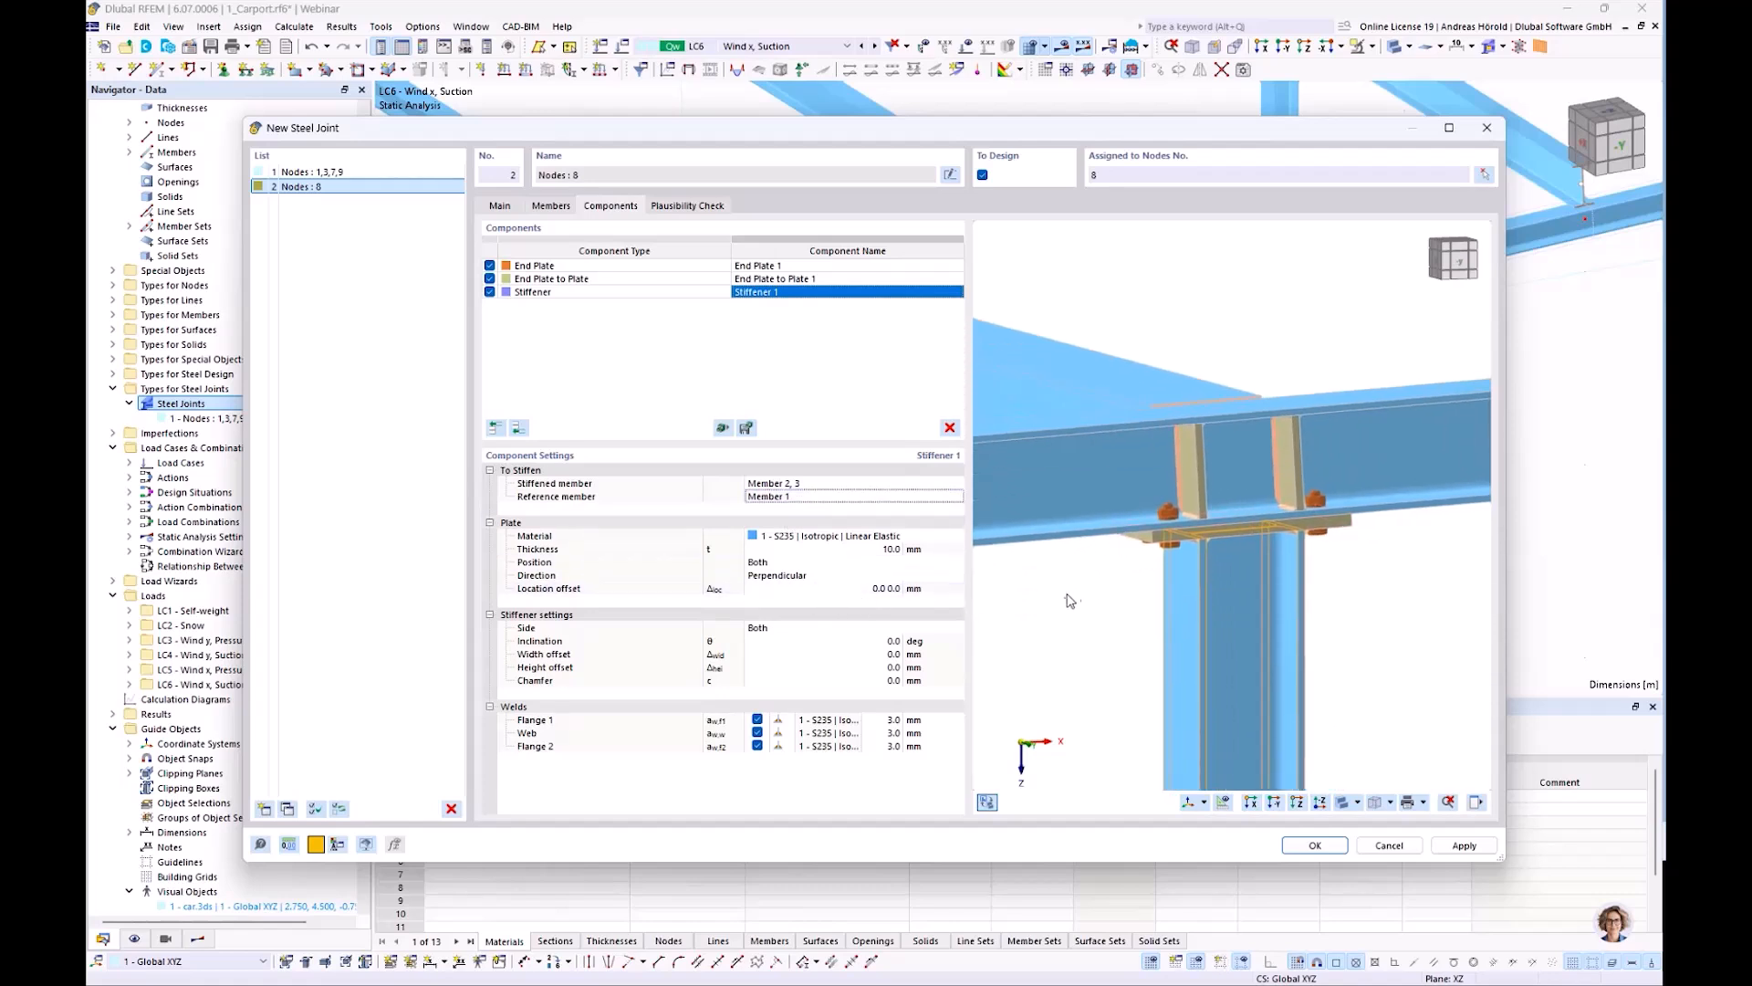
middle_click_drag(1062, 601, 1149, 642, "ctrl")
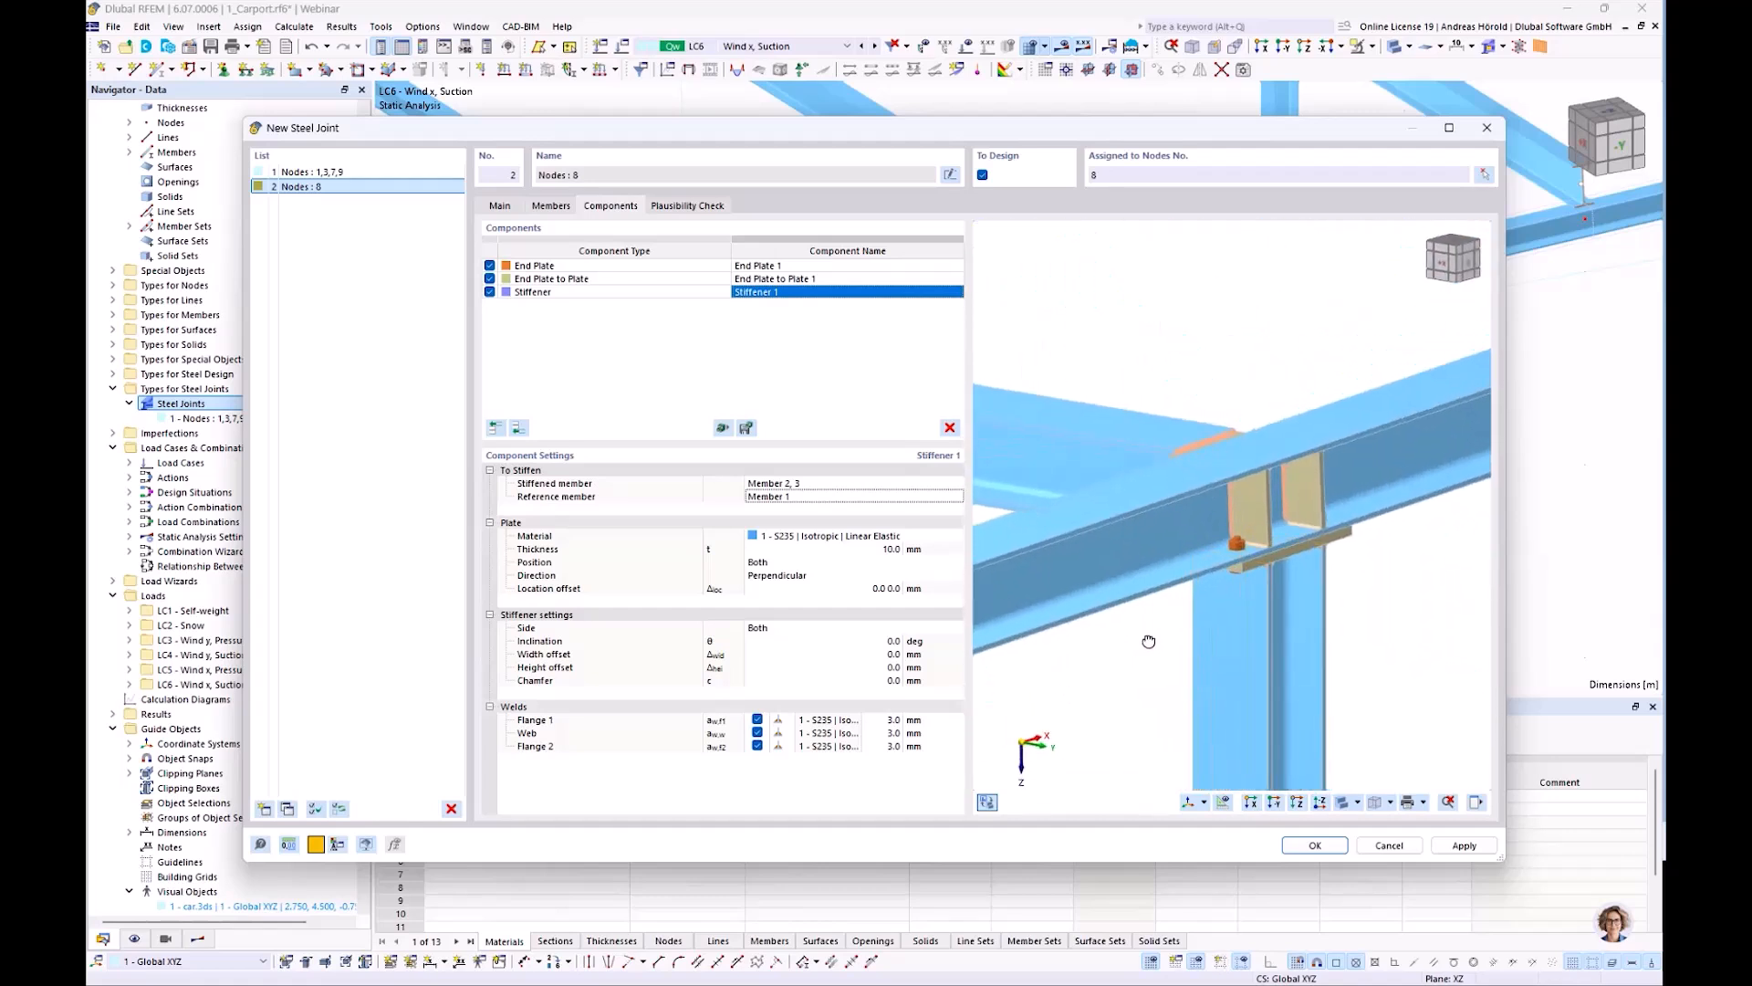
middle_click_drag(1416, 639, 1154, 633, "ctrl")
left_click(787, 574)
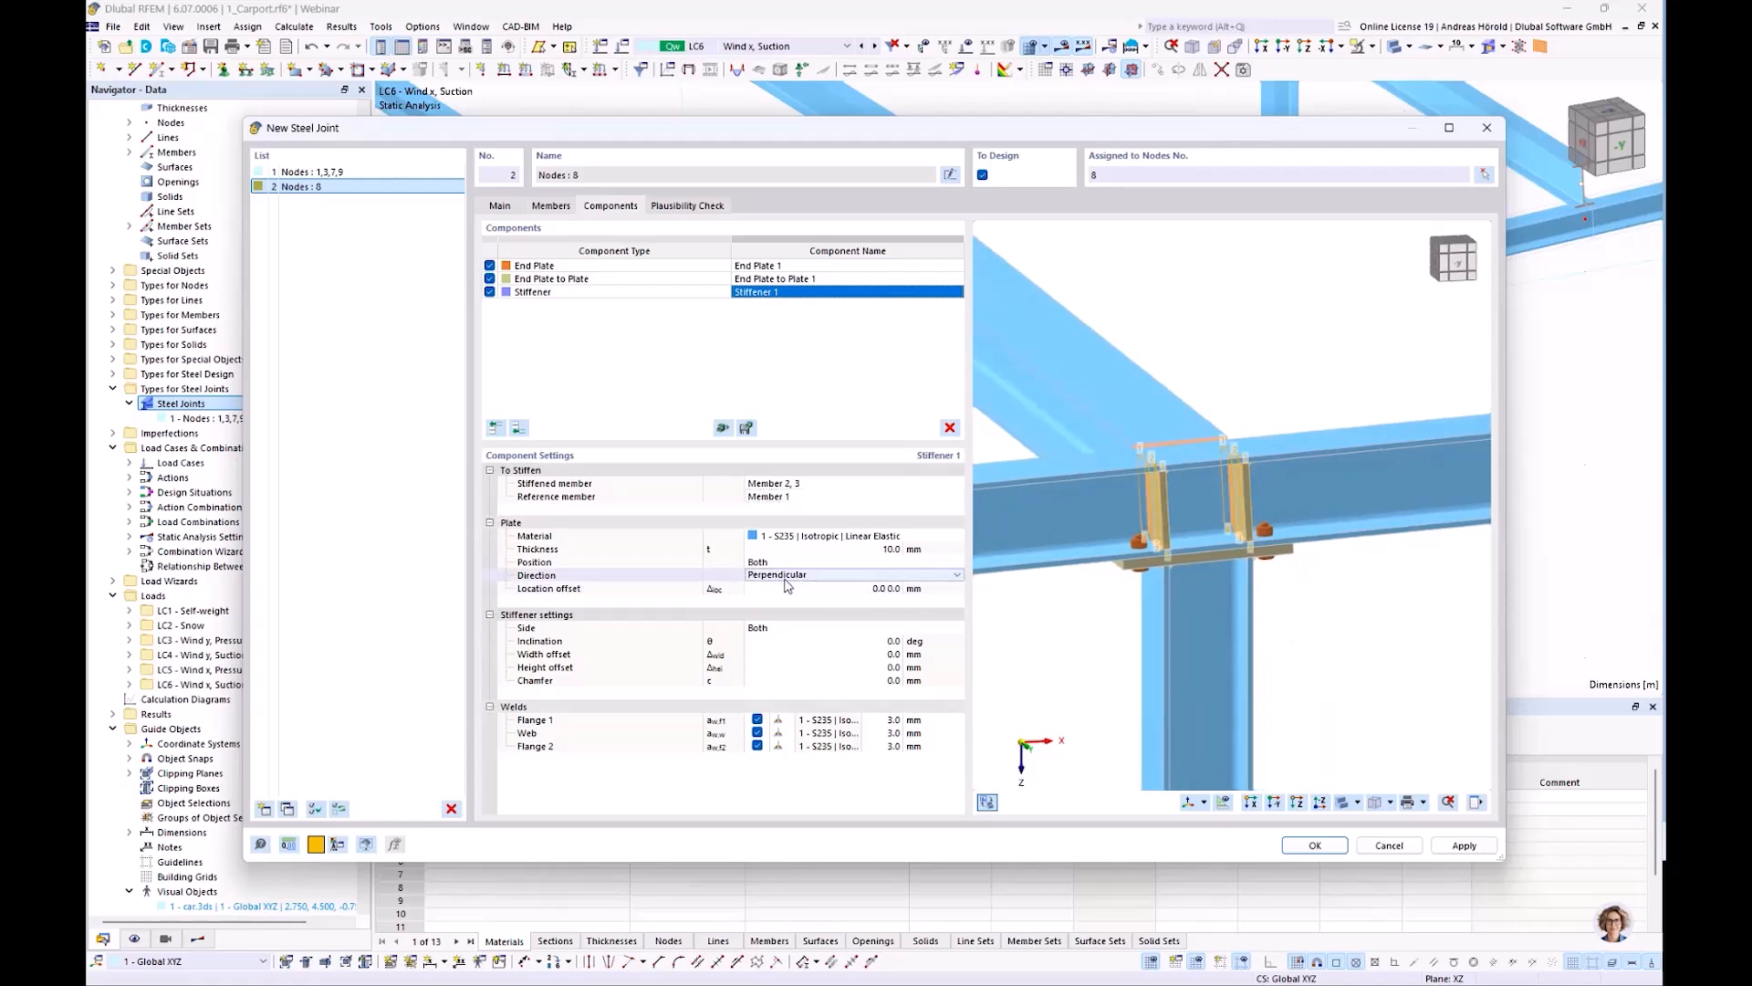
left_click(790, 575)
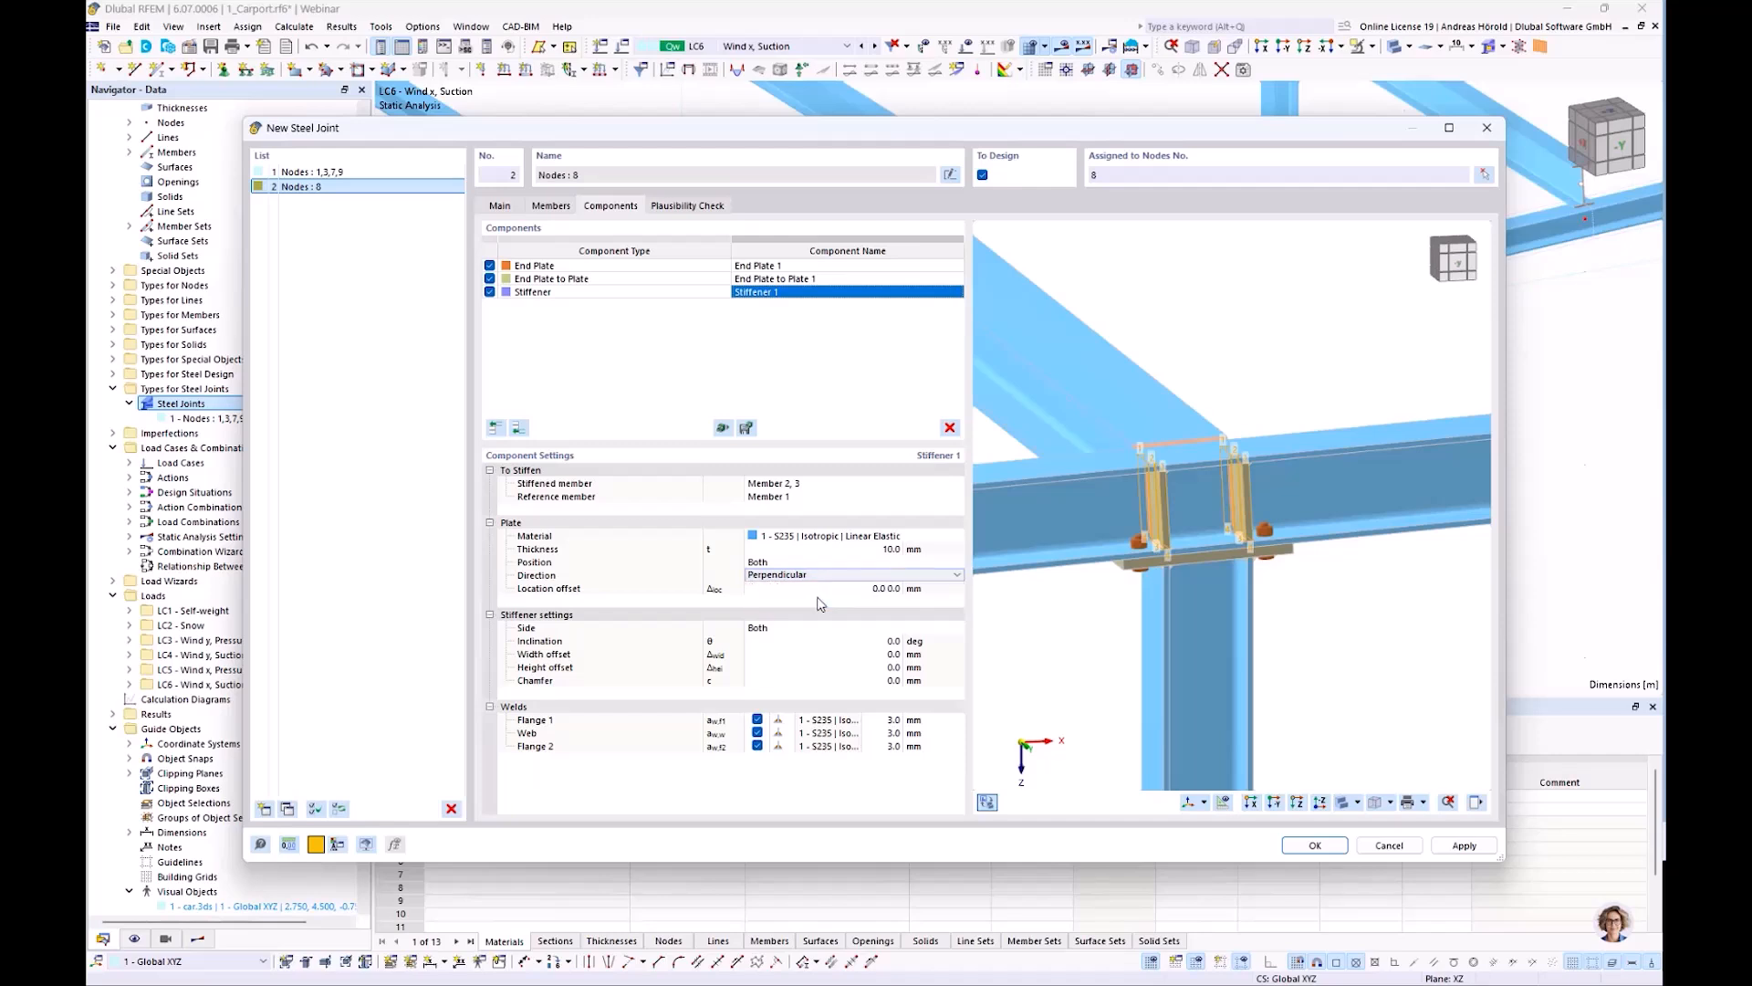
left_click(823, 588)
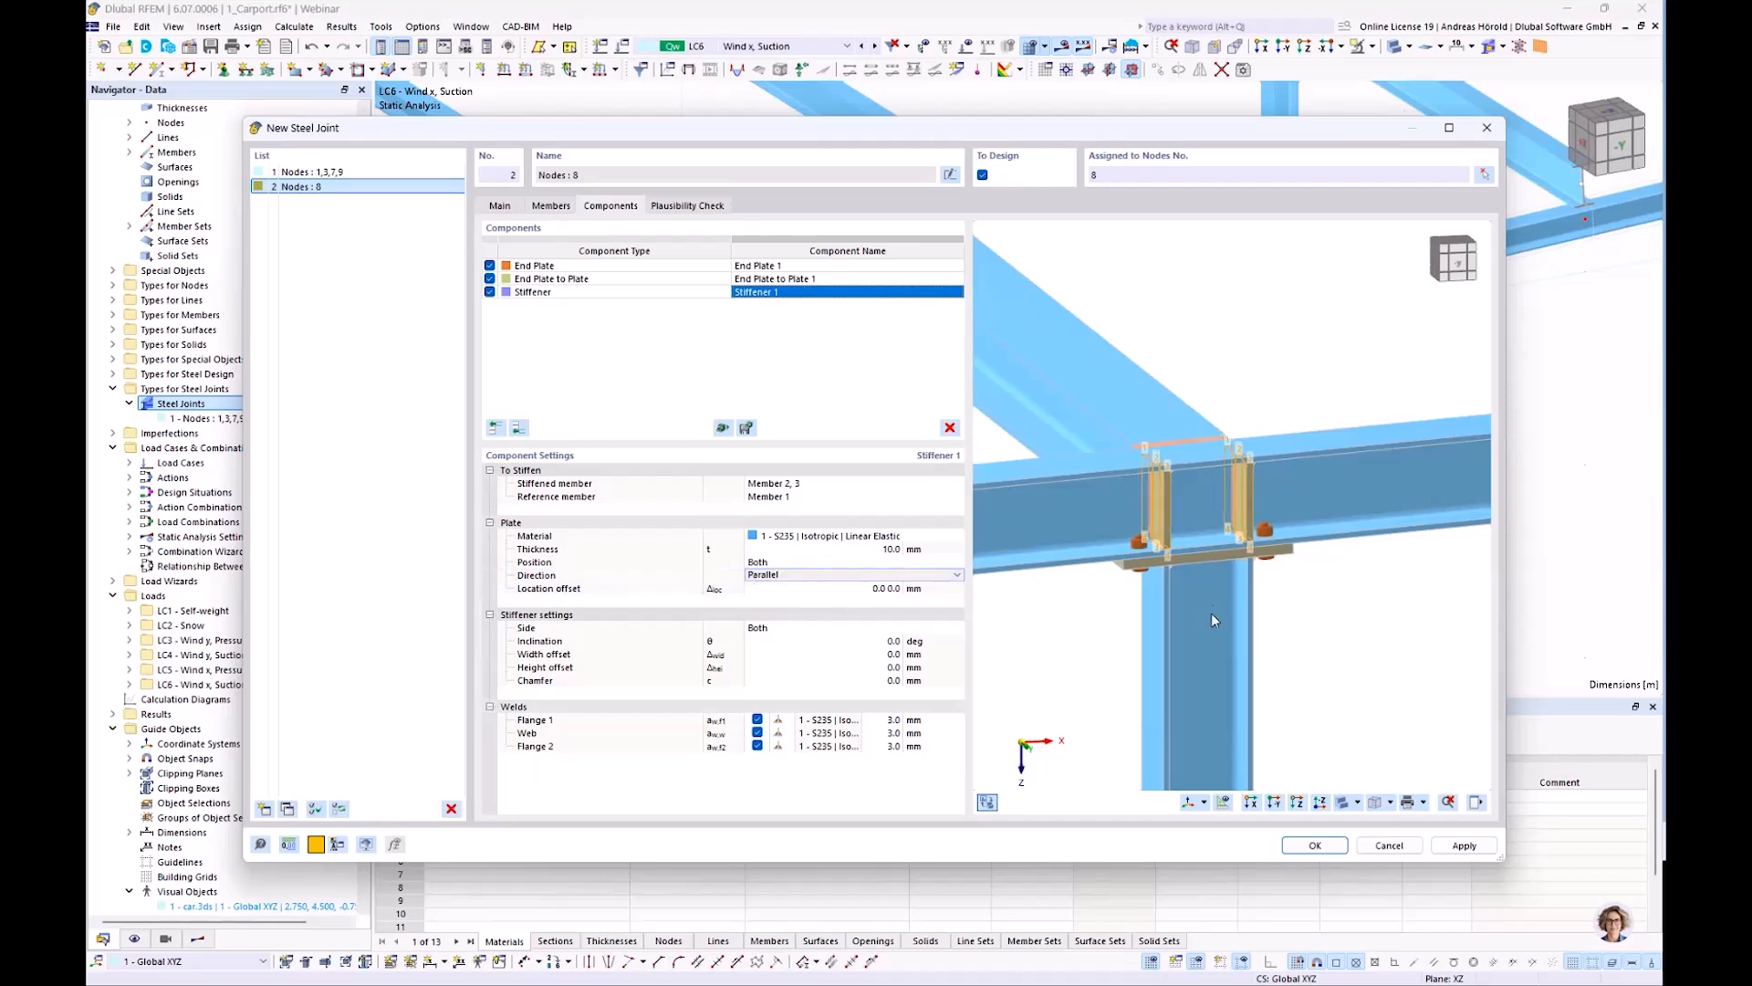
right_click(1240, 609)
left_click(1330, 623)
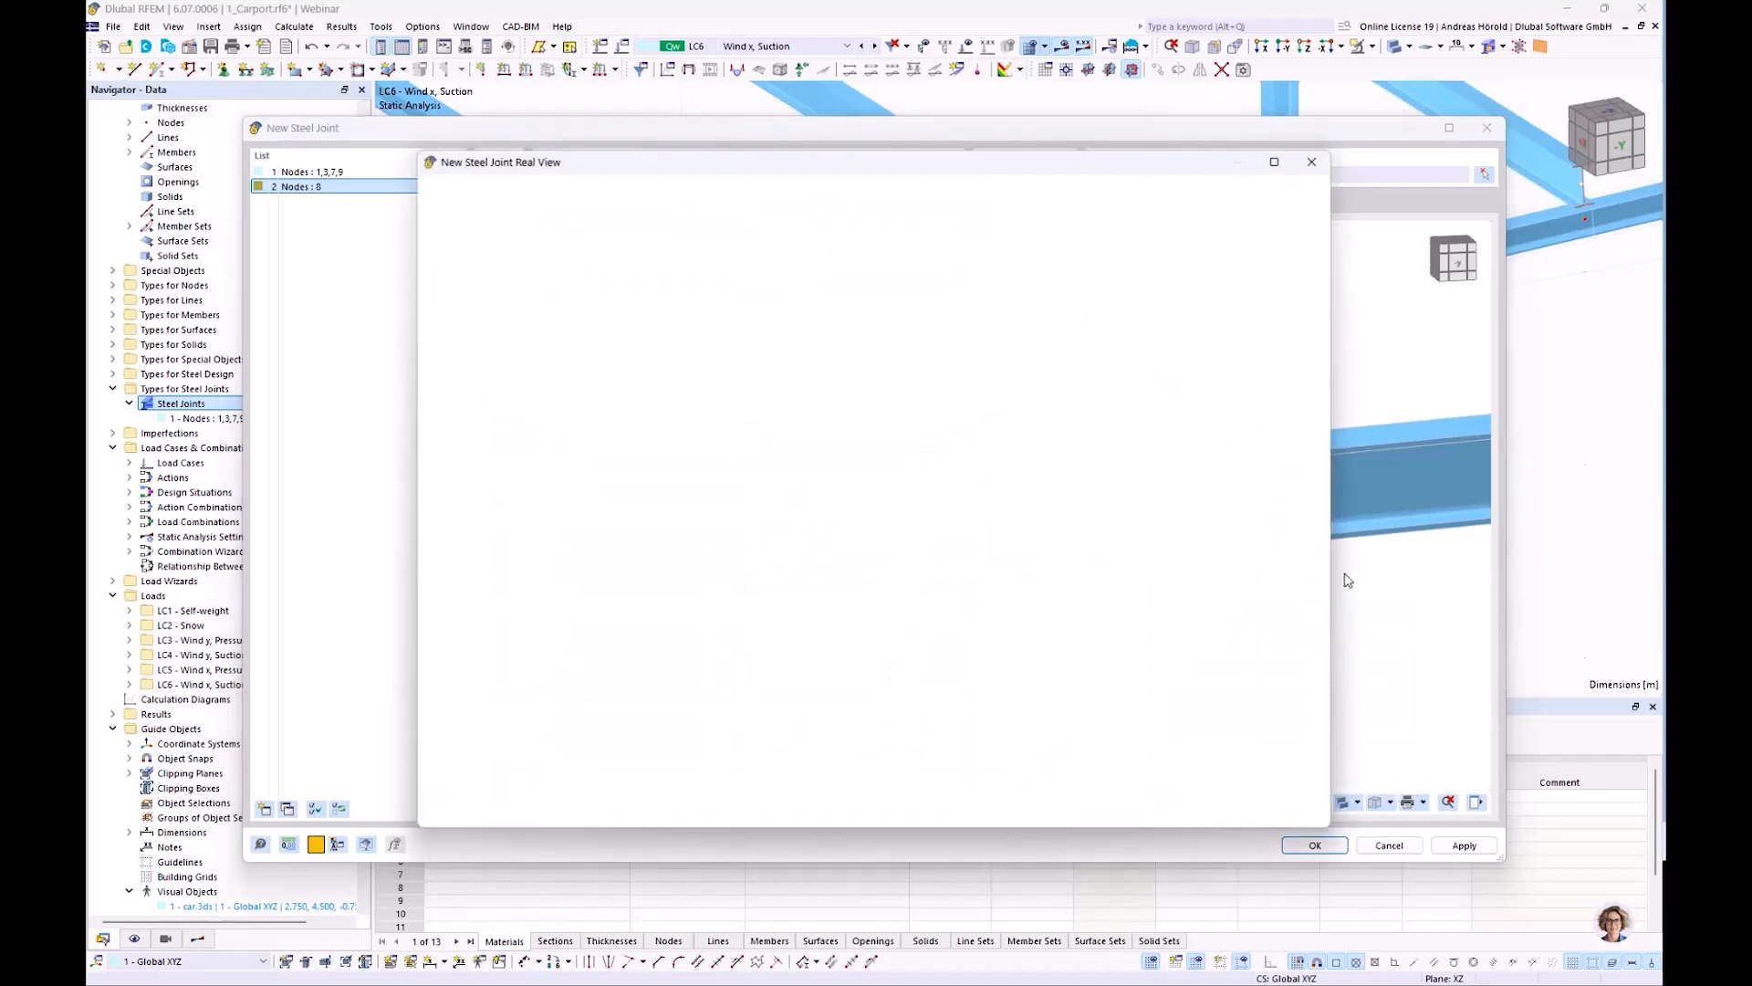
left_click(1316, 161)
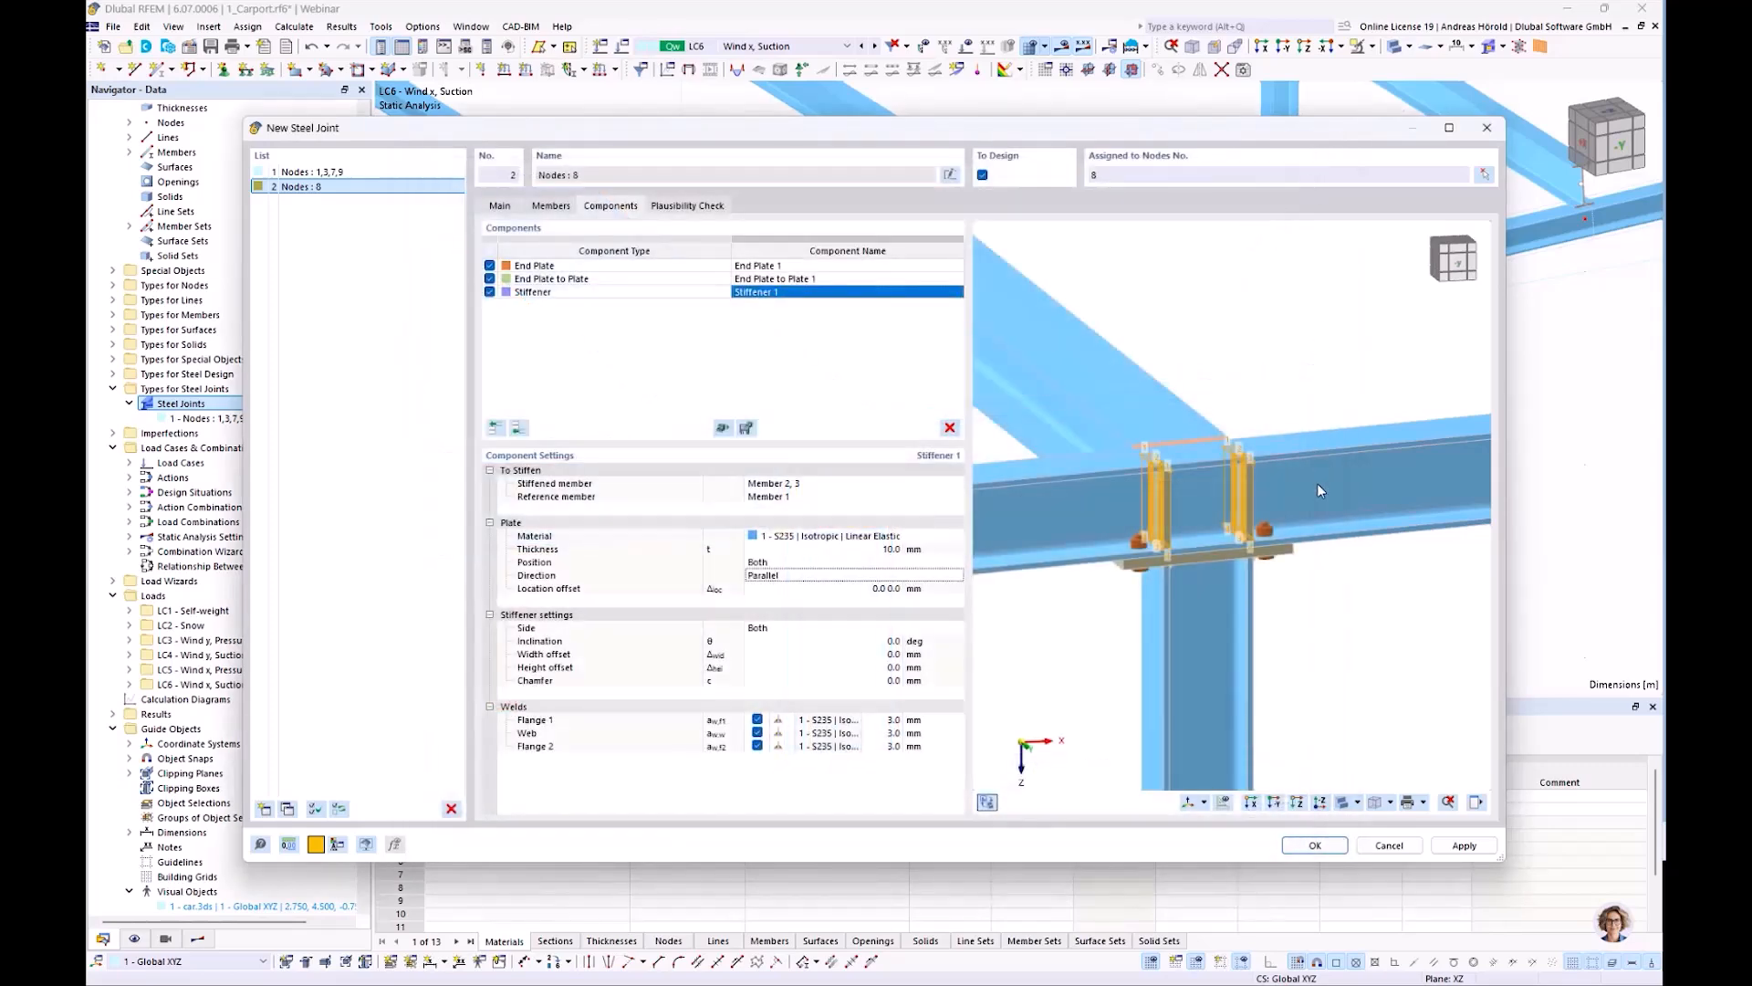
Check the stiffeners on both faces of the beam and restrict the Stiffener component's side to Right
middle_click_drag(1379, 639, 1341, 625, "ctrl")
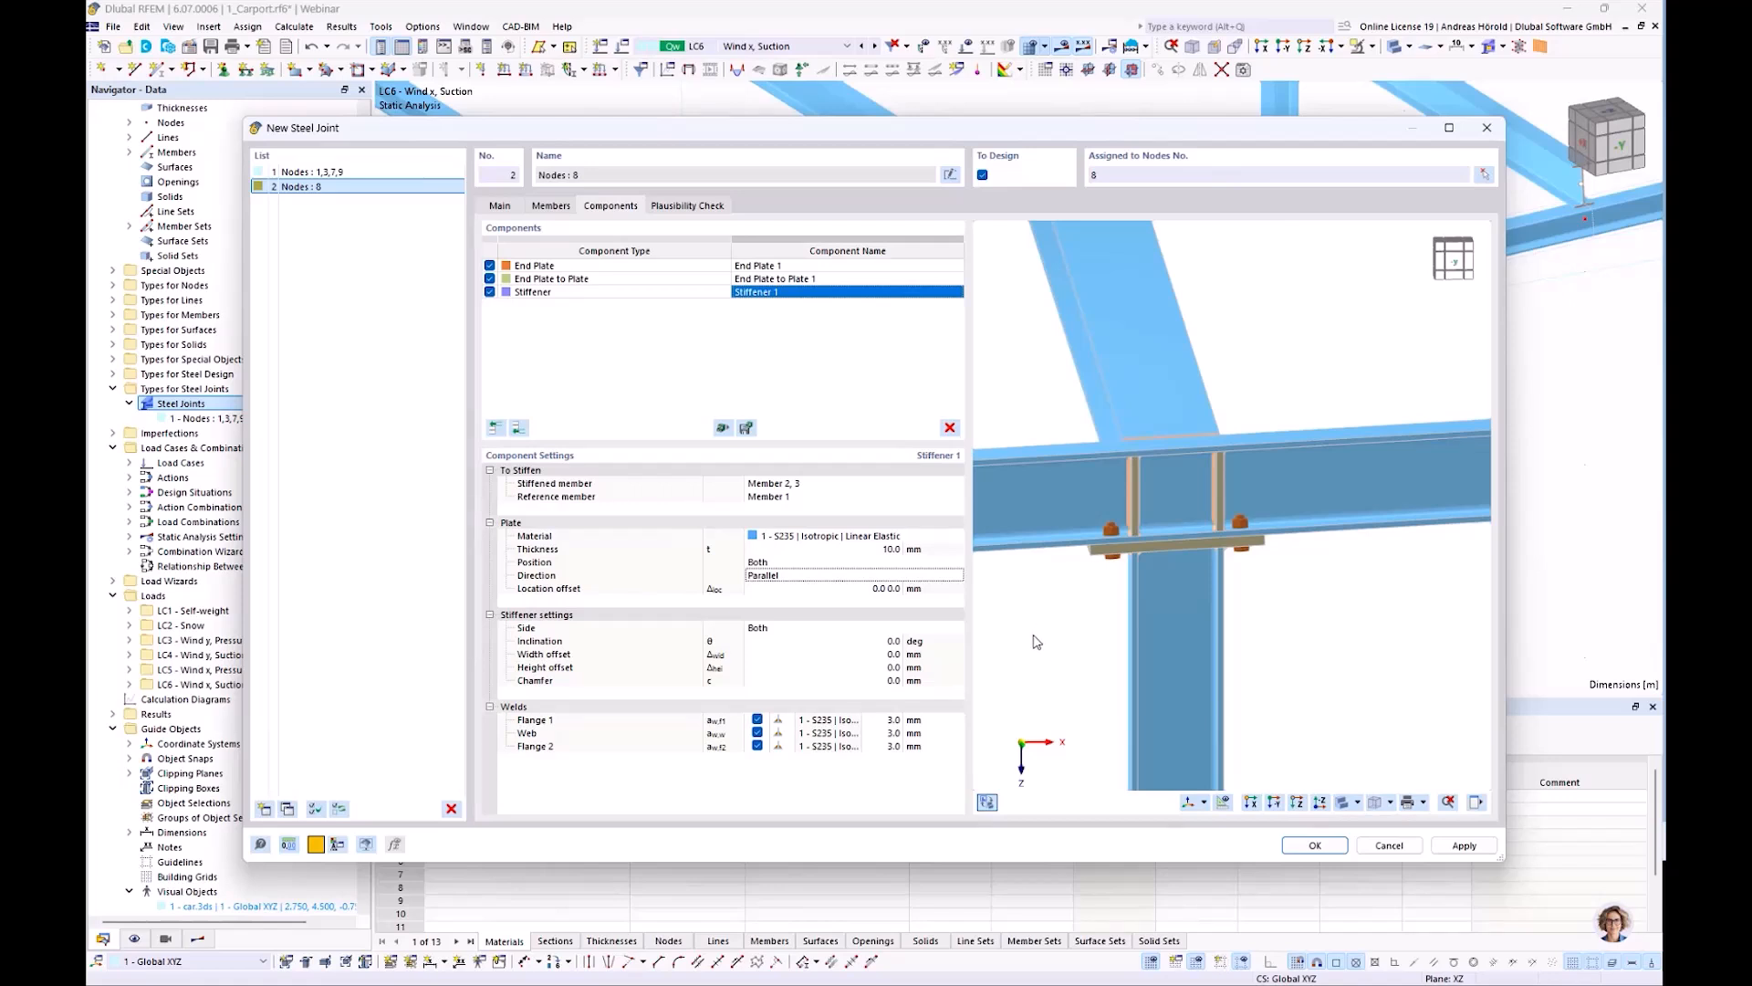
left_click(803, 628)
middle_click_drag(1048, 643, 1446, 649, "ctrl")
scroll(1277, 480, "up", 5)
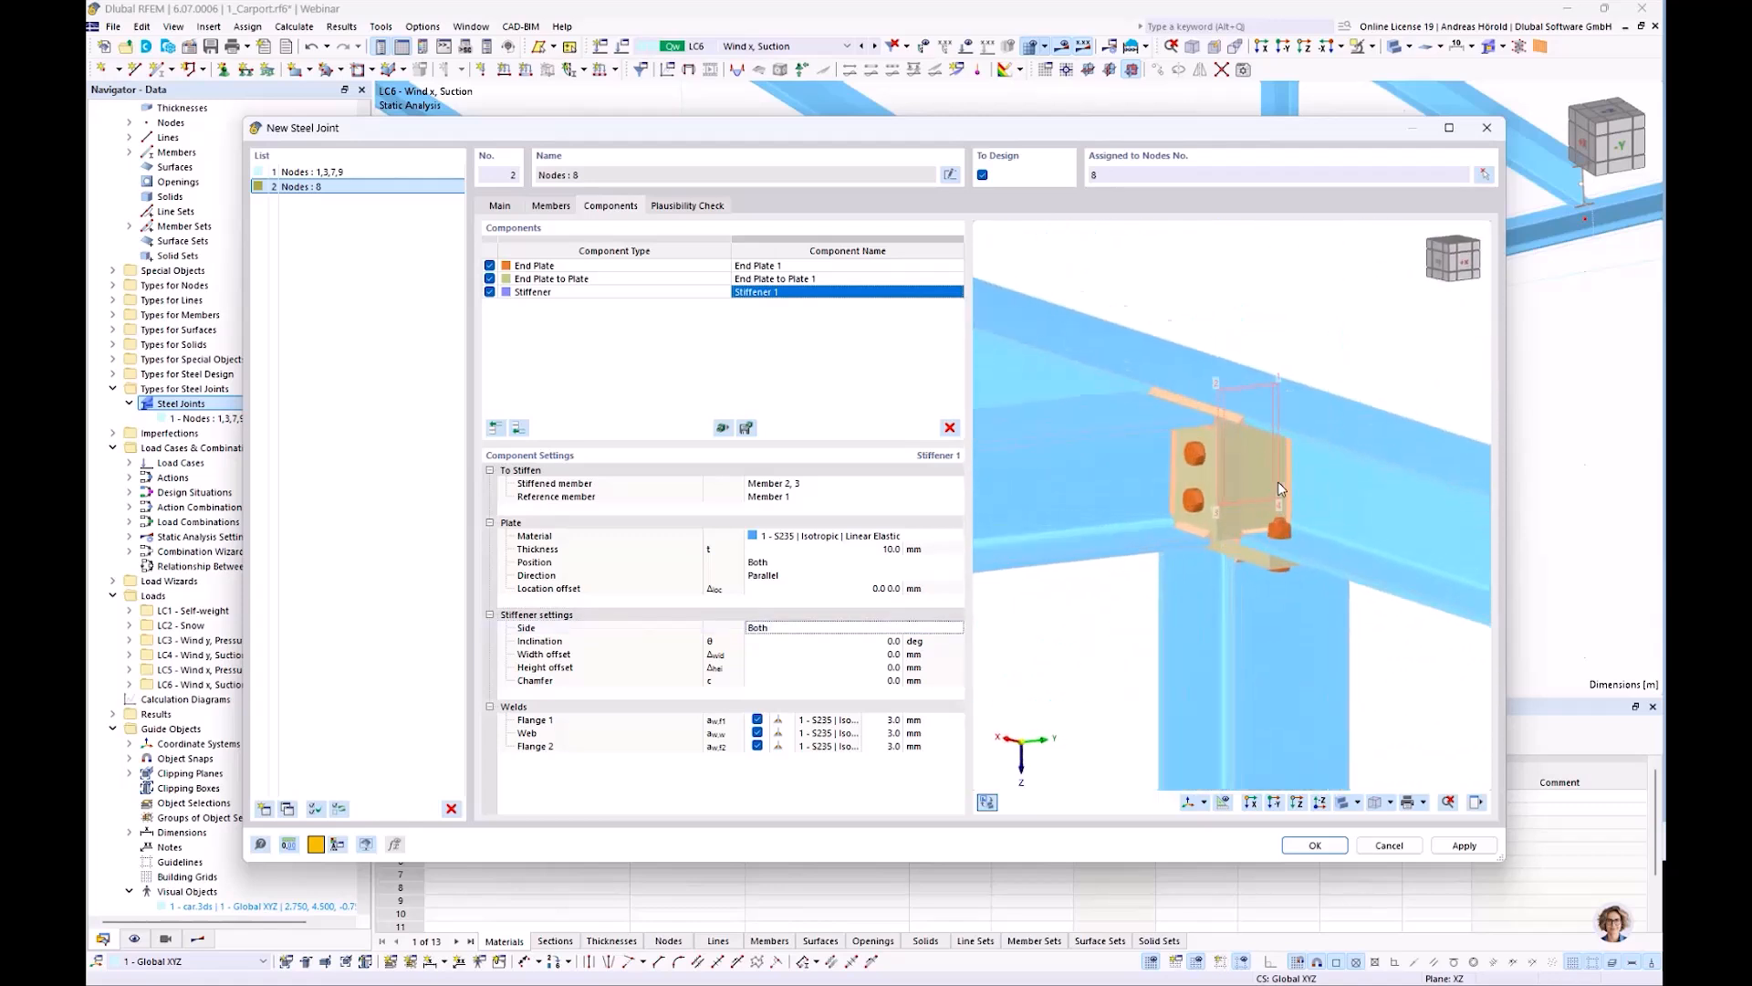
middle_click_drag(1073, 730, 1173, 739, "ctrl")
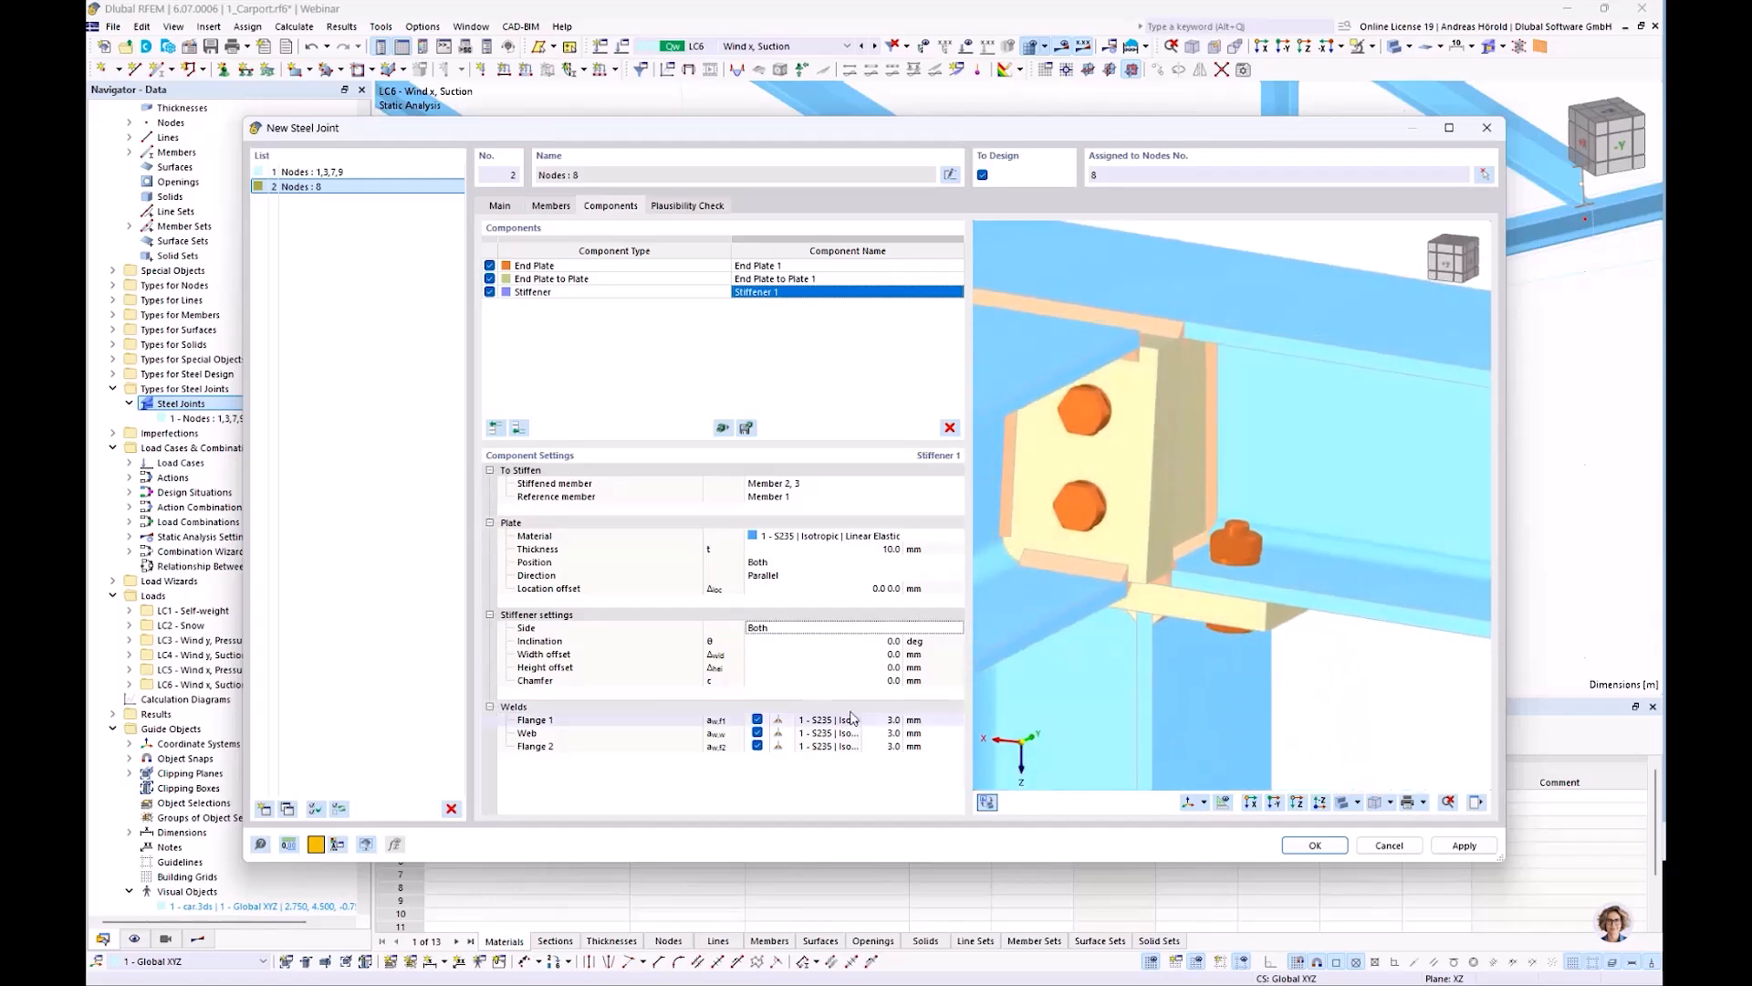
left_click(792, 628)
left_click(793, 630)
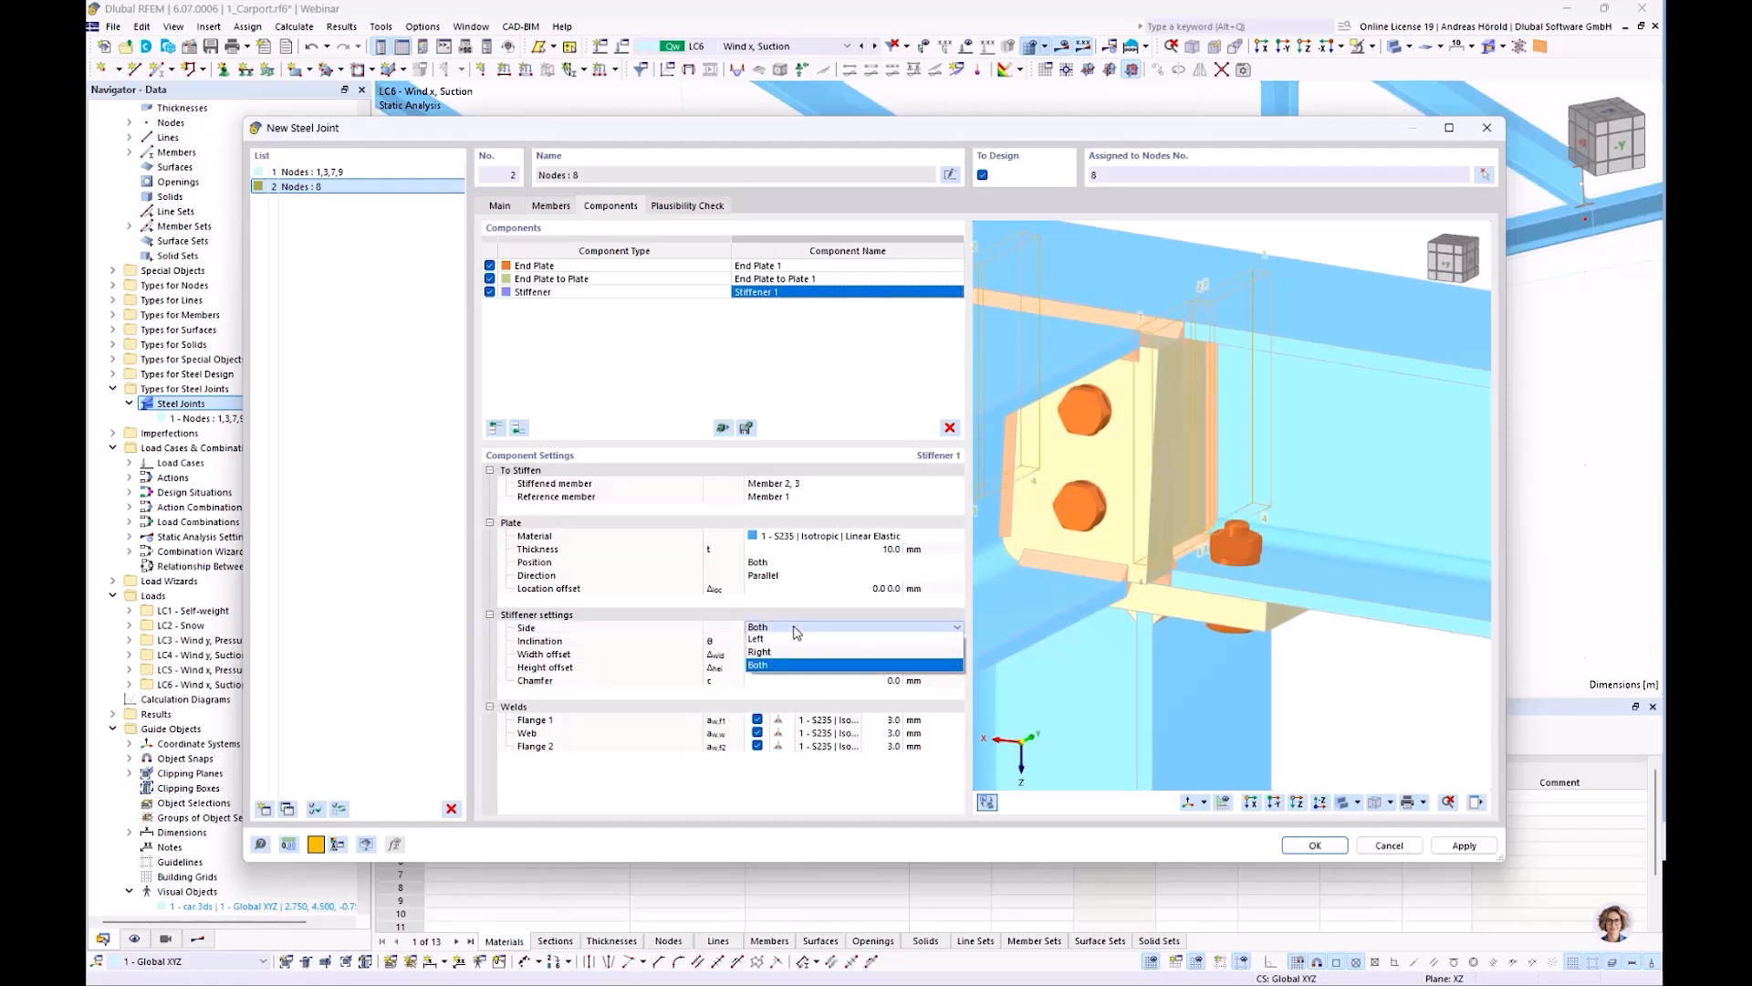
left_click(795, 652)
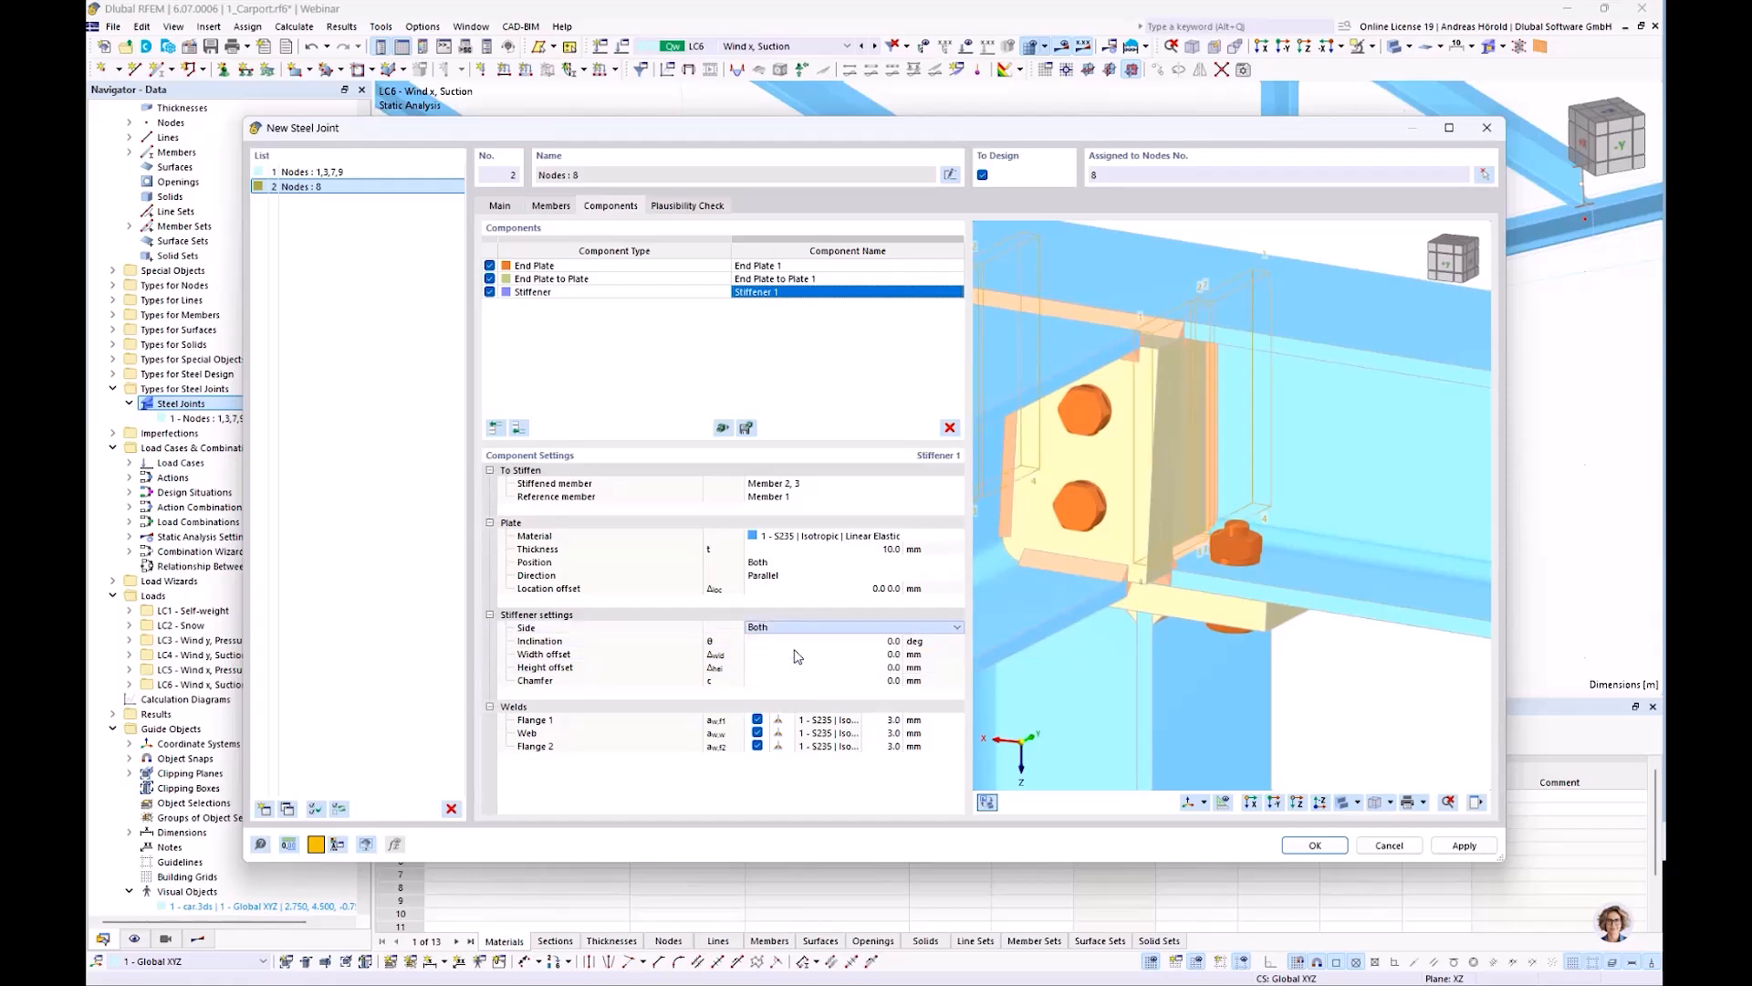
Inspect the stiffeners on the beam's outer face and check the joint's plausibility for errors
middle_click_drag(1362, 695, 1197, 693, "ctrl")
middle_click_drag(1339, 660, 1111, 661, "ctrl")
scroll(1300, 660, "down", 3)
middle_click_drag(1326, 700, 1141, 675, "ctrl")
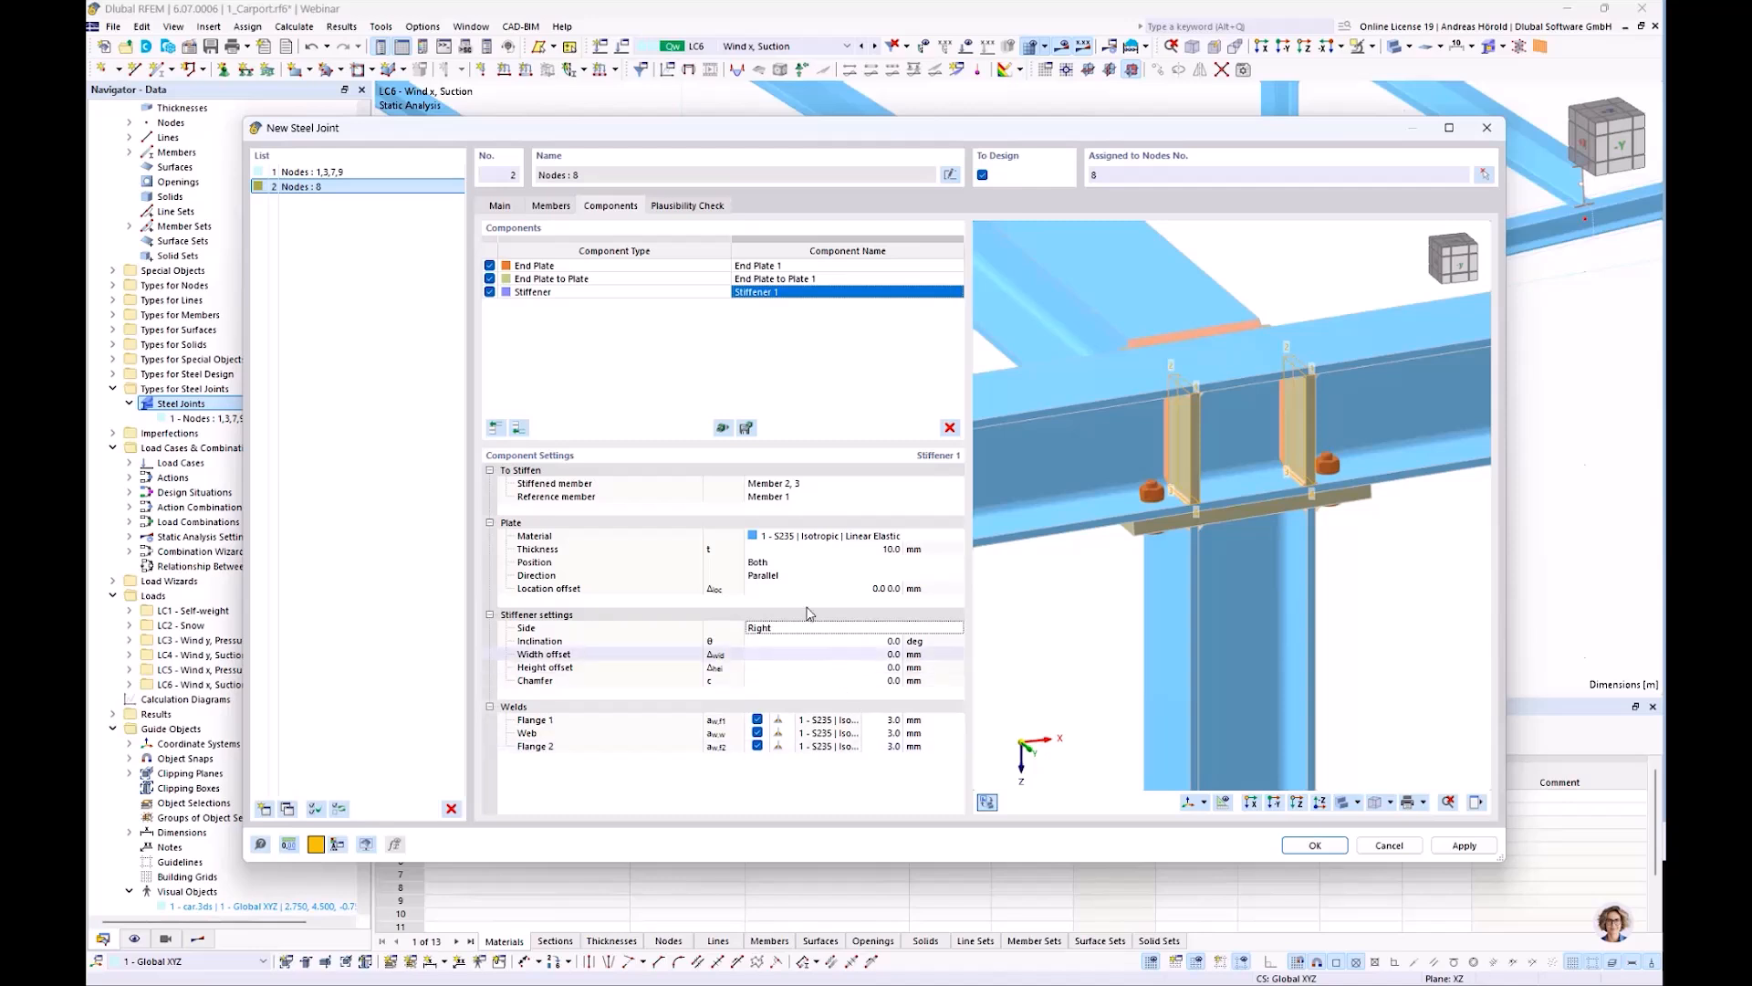
left_click(688, 208)
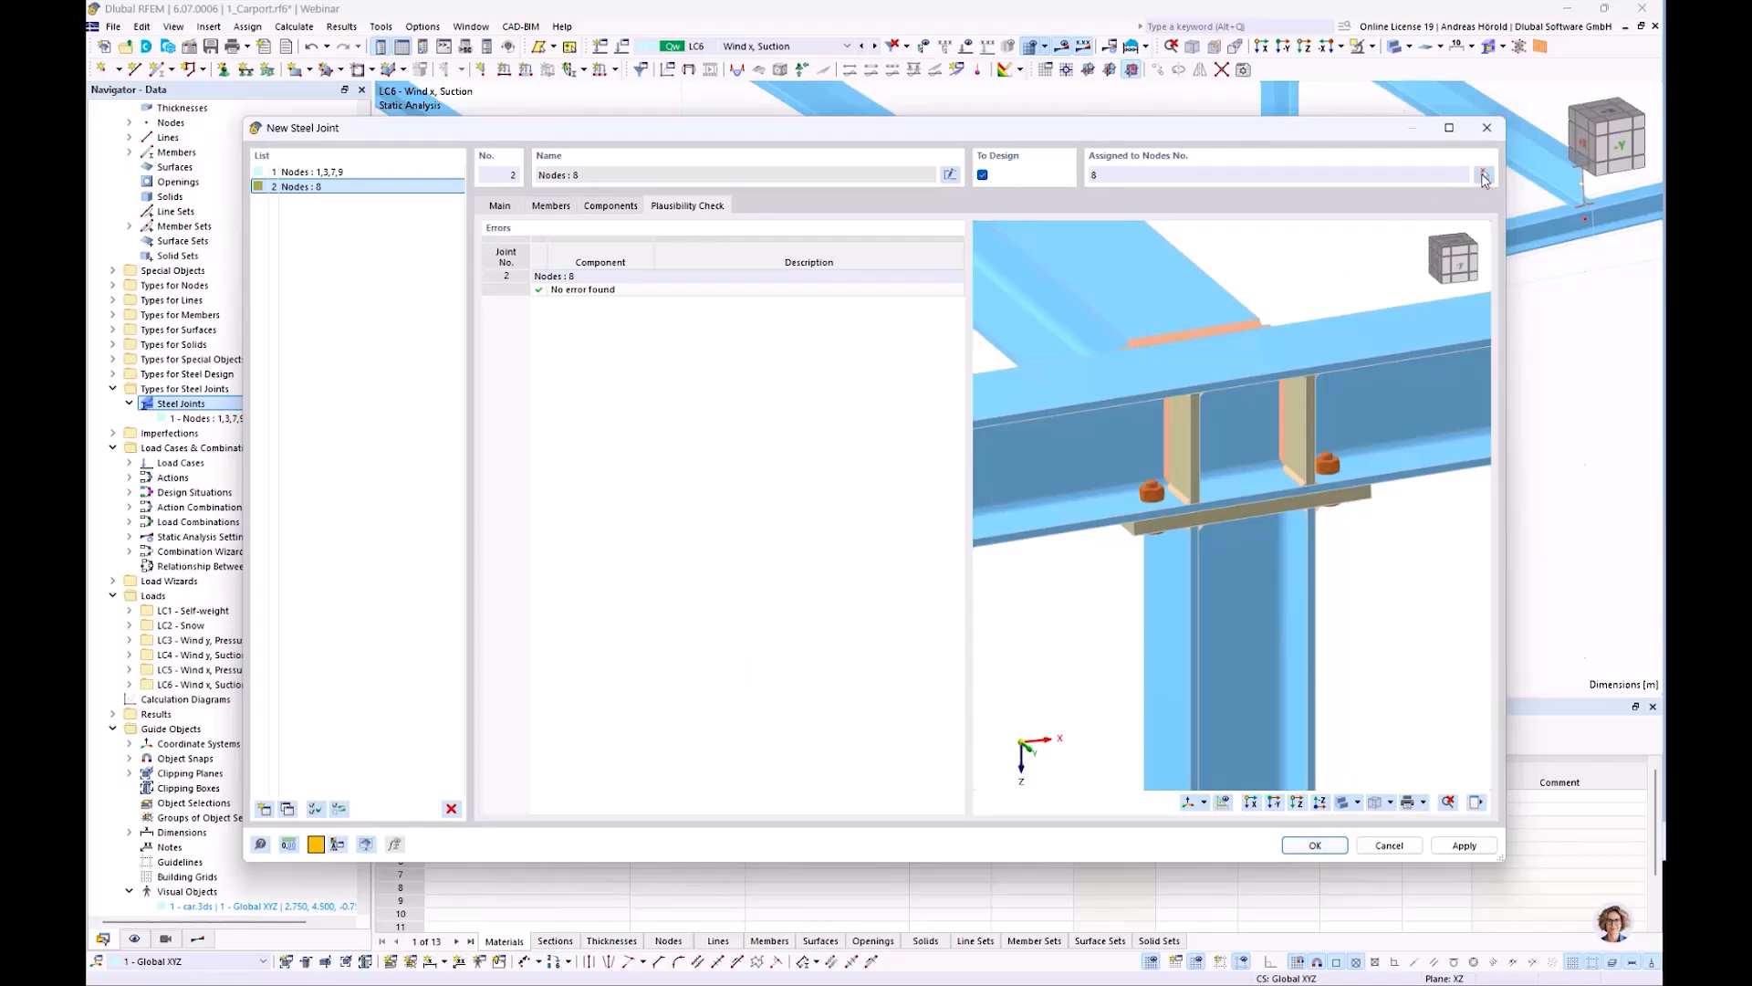
Assign the node 8 steel joint to corner nodes 2, 4 and 10 as well, and save the joint
left_click(1483, 176)
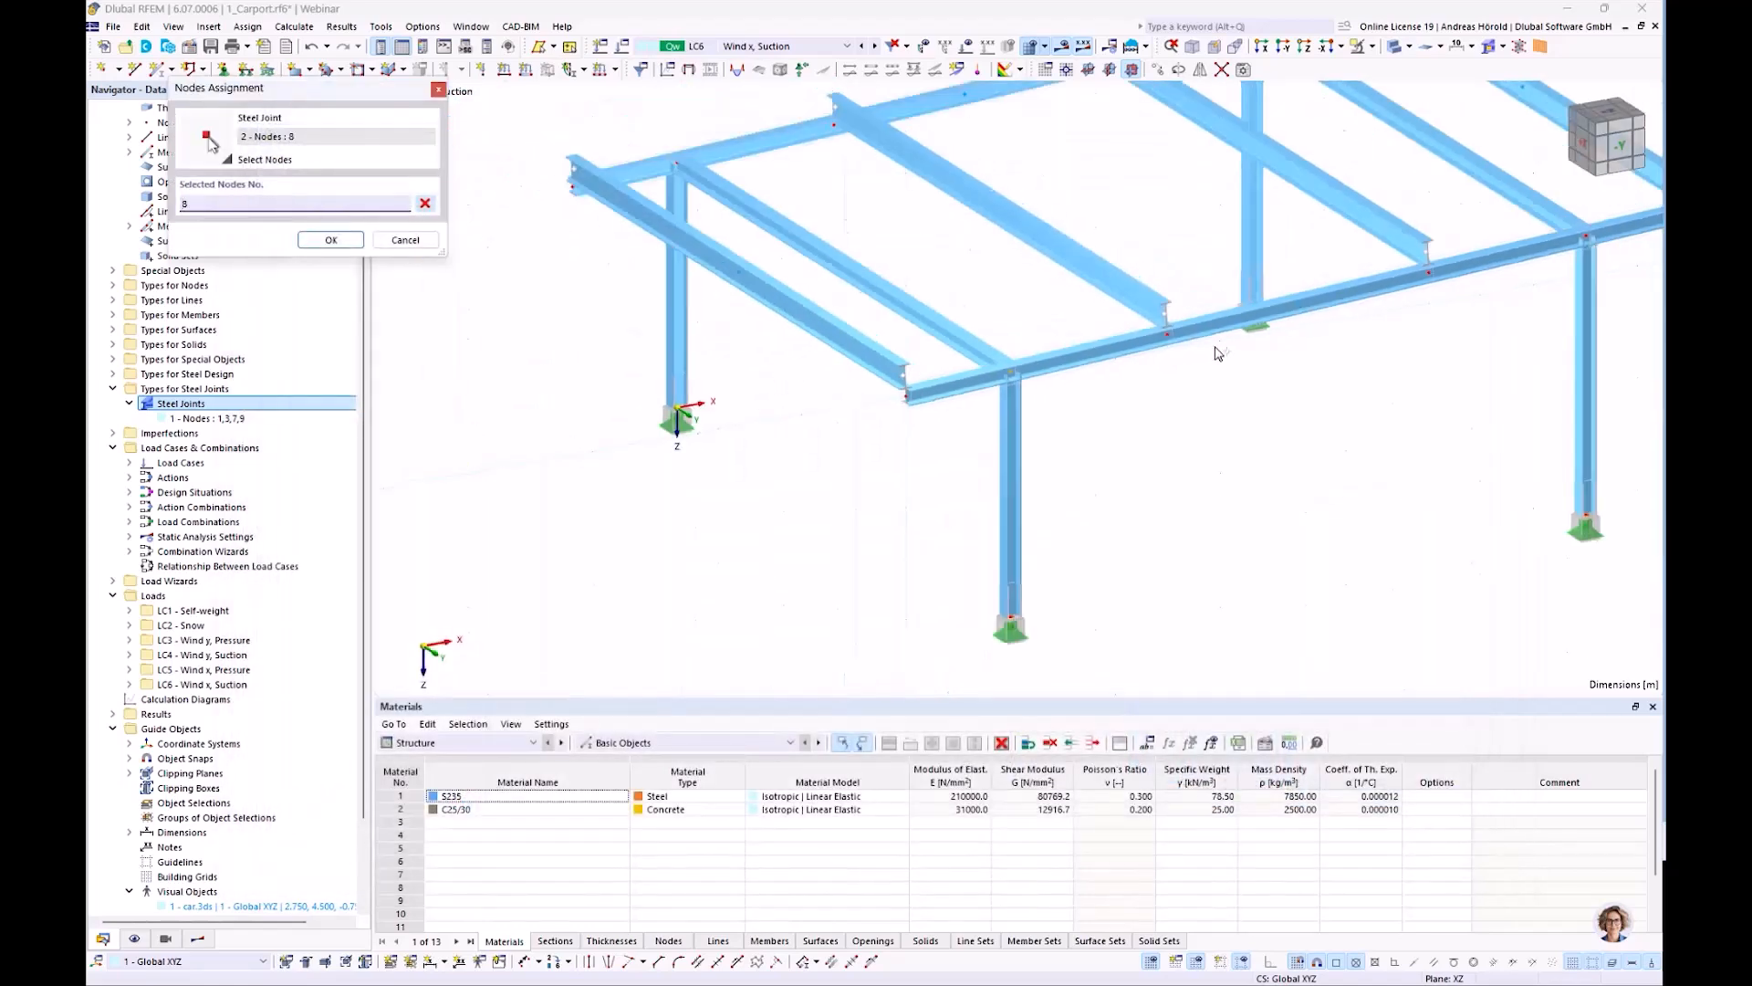
left_click(840, 223)
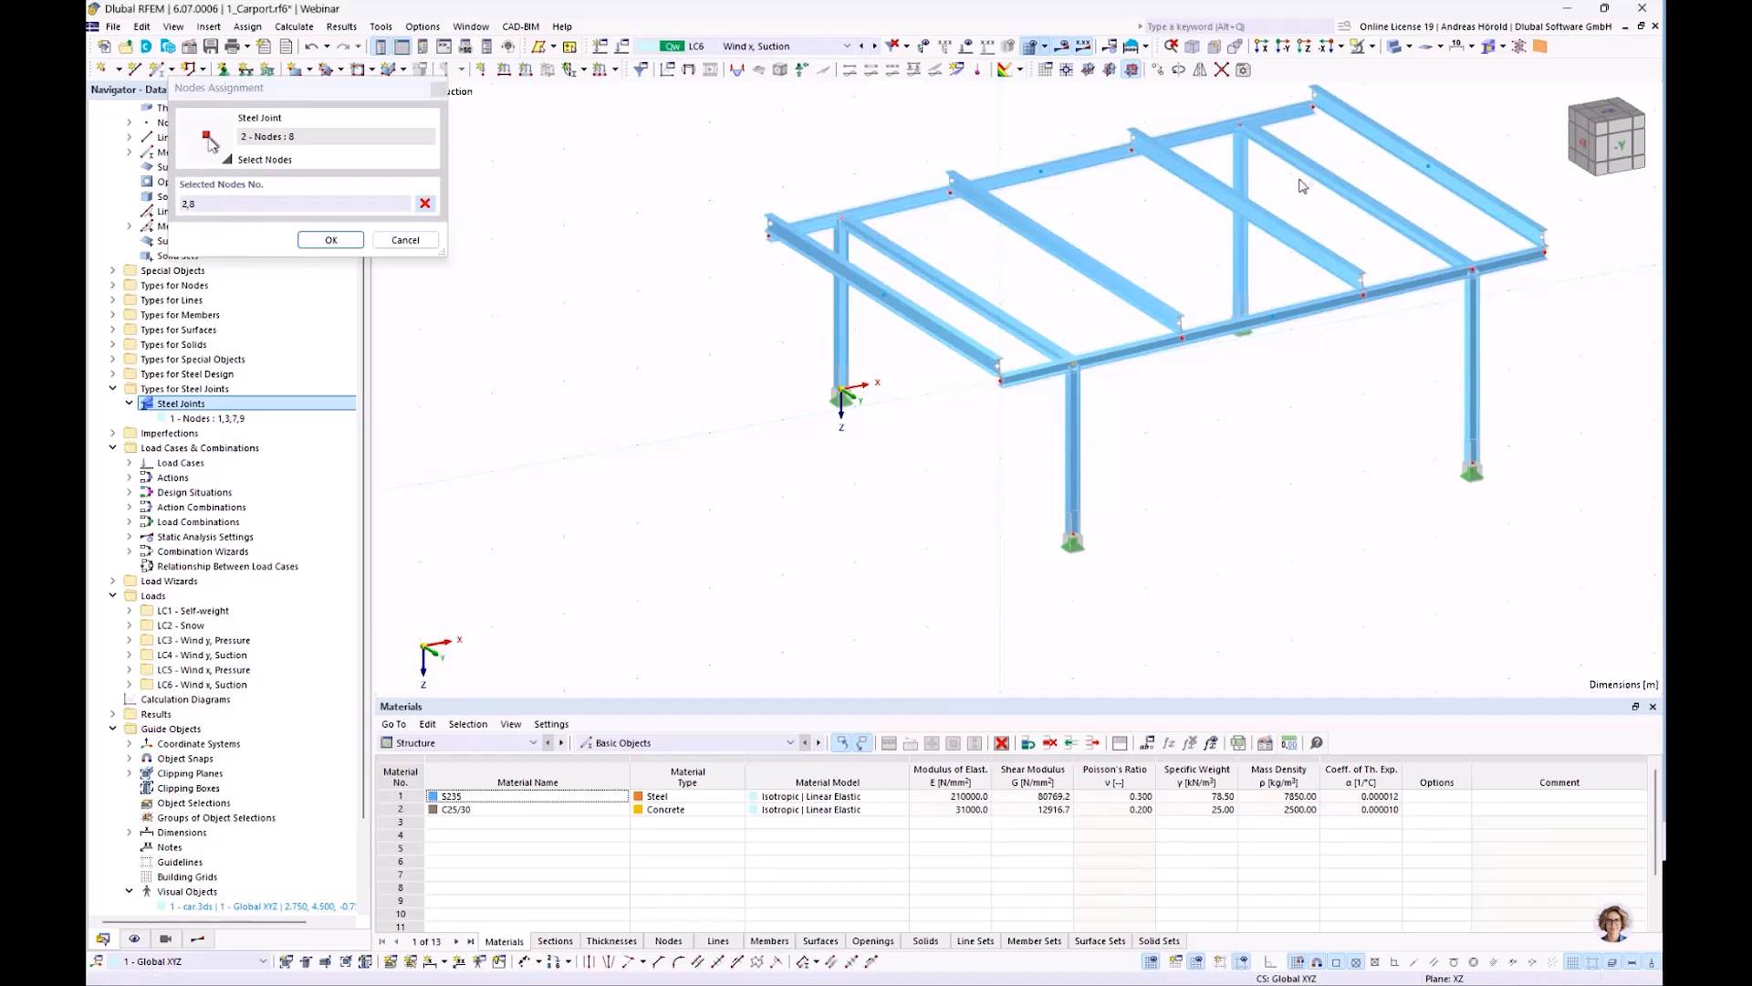
left_click(1241, 130)
left_click(331, 240)
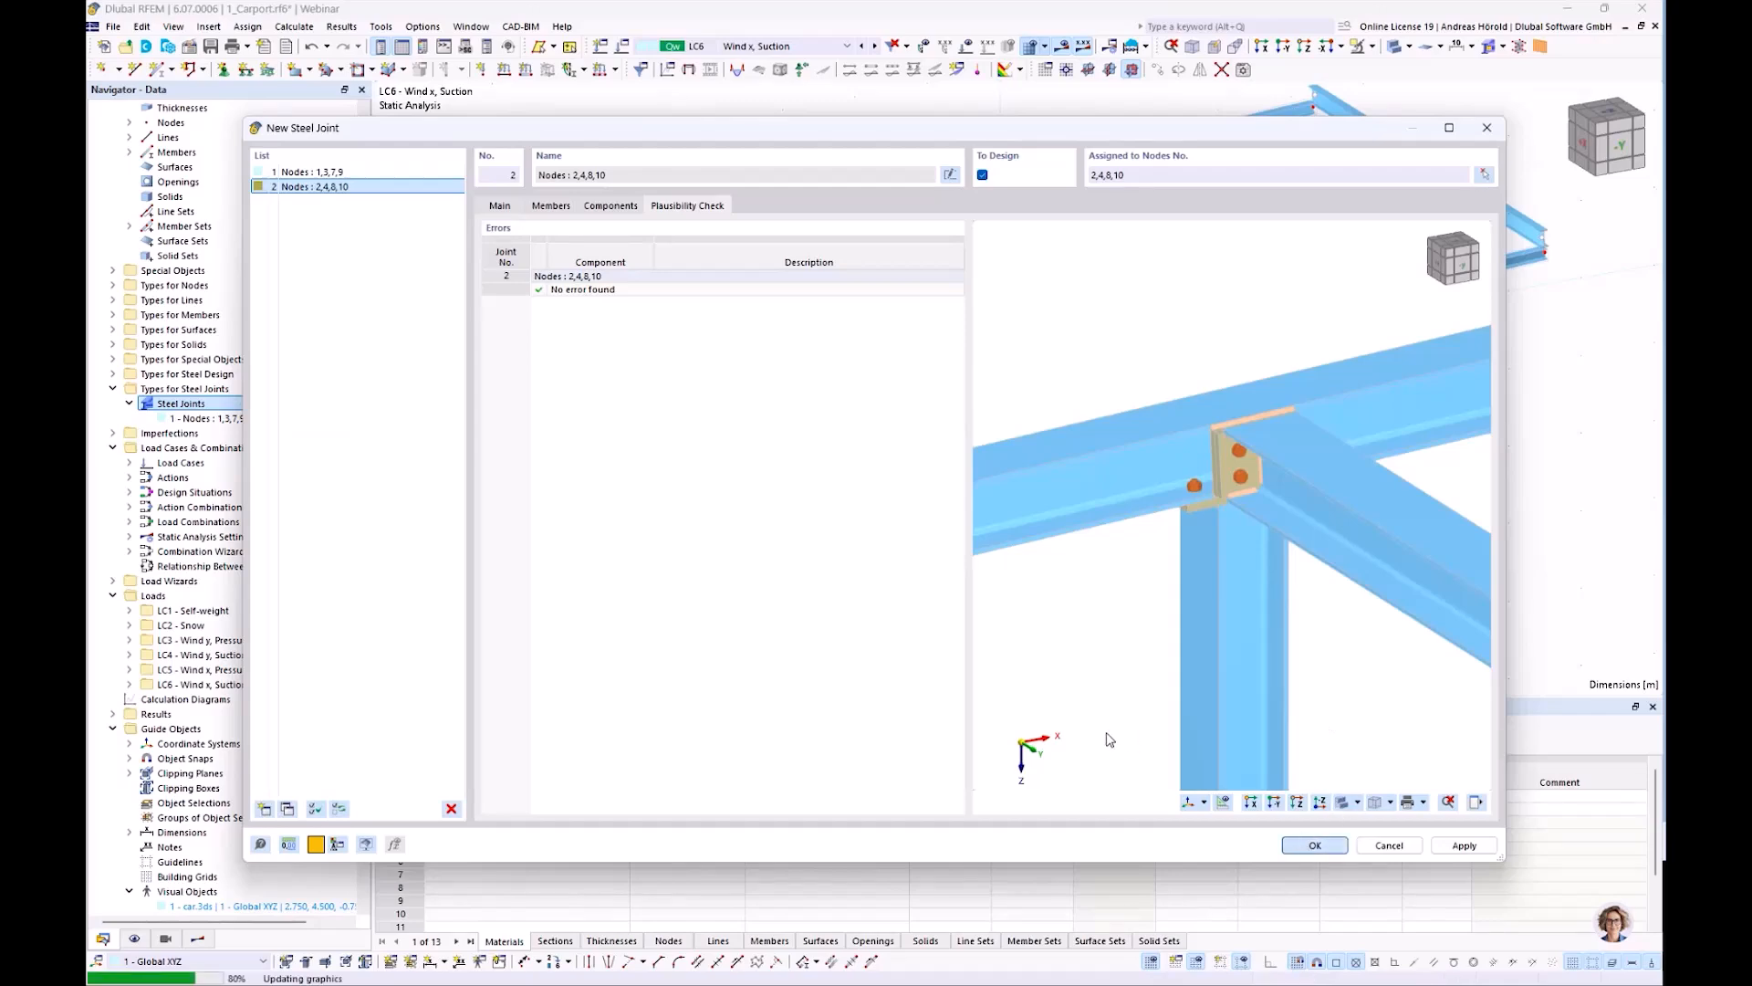
left_click(1312, 845)
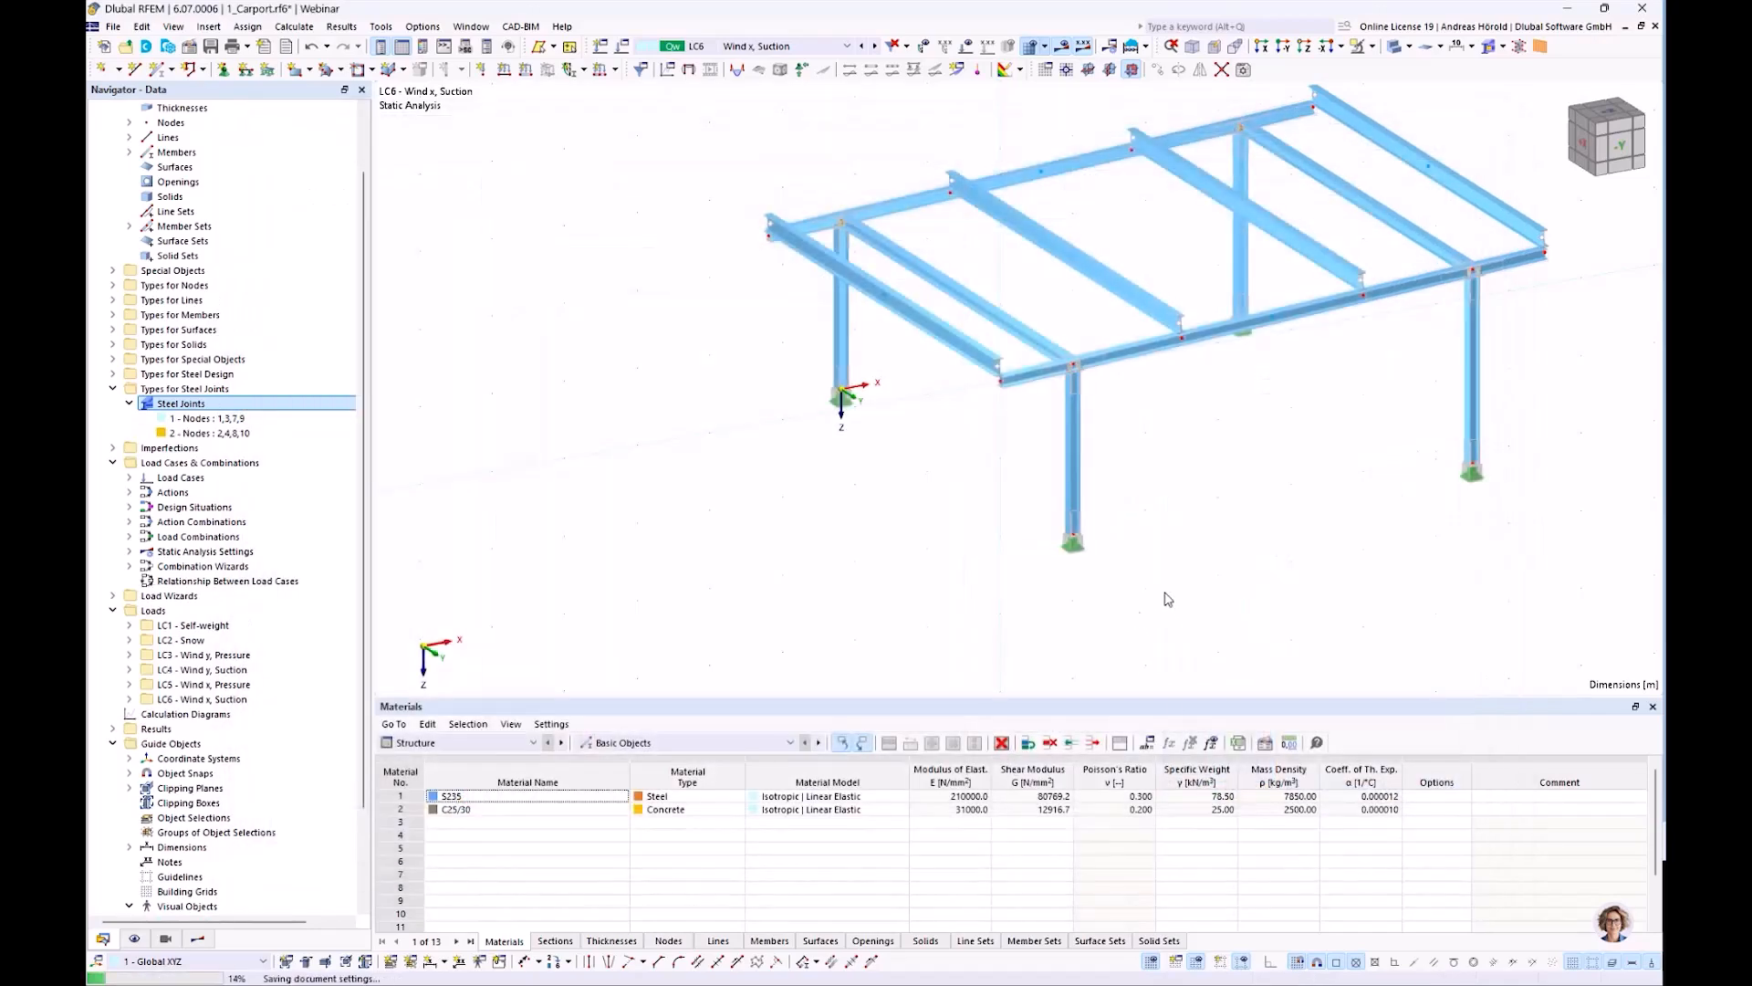
Examine the corner joints at the column tops in the carport model
scroll(1172, 564, "up", 3)
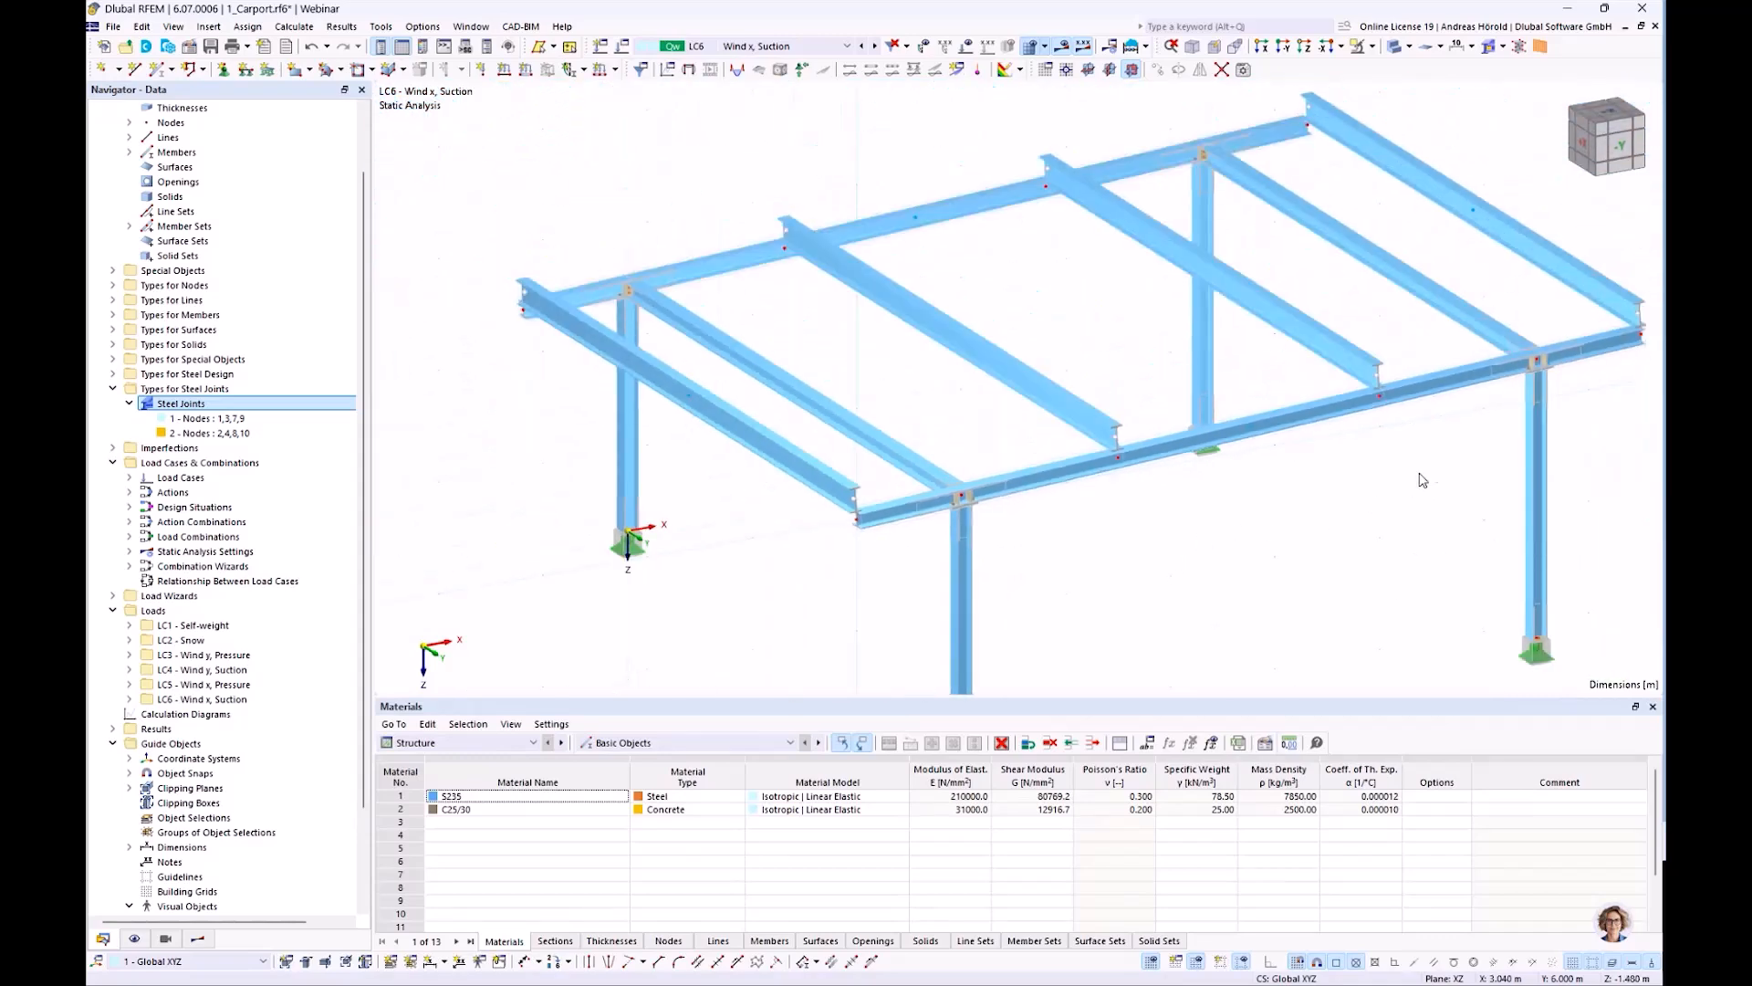
scroll(1497, 422, "up", 5)
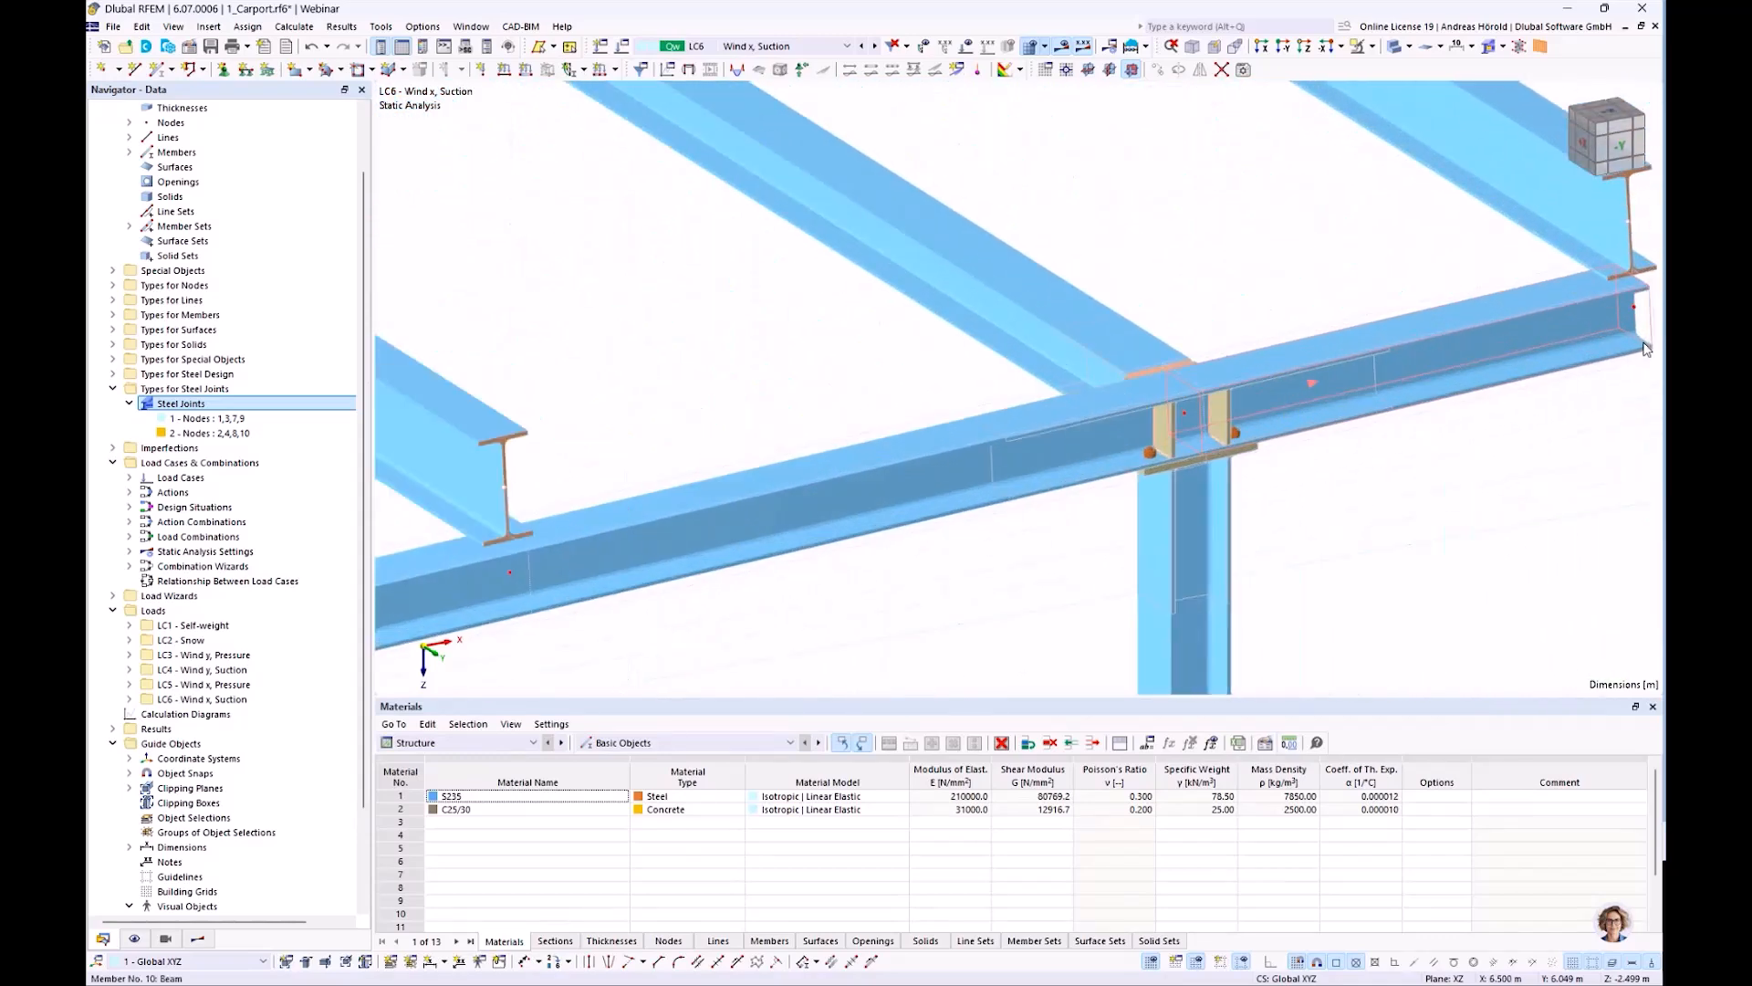
scroll(1645, 347, "down", 6)
scroll(1121, 345, "up", 4)
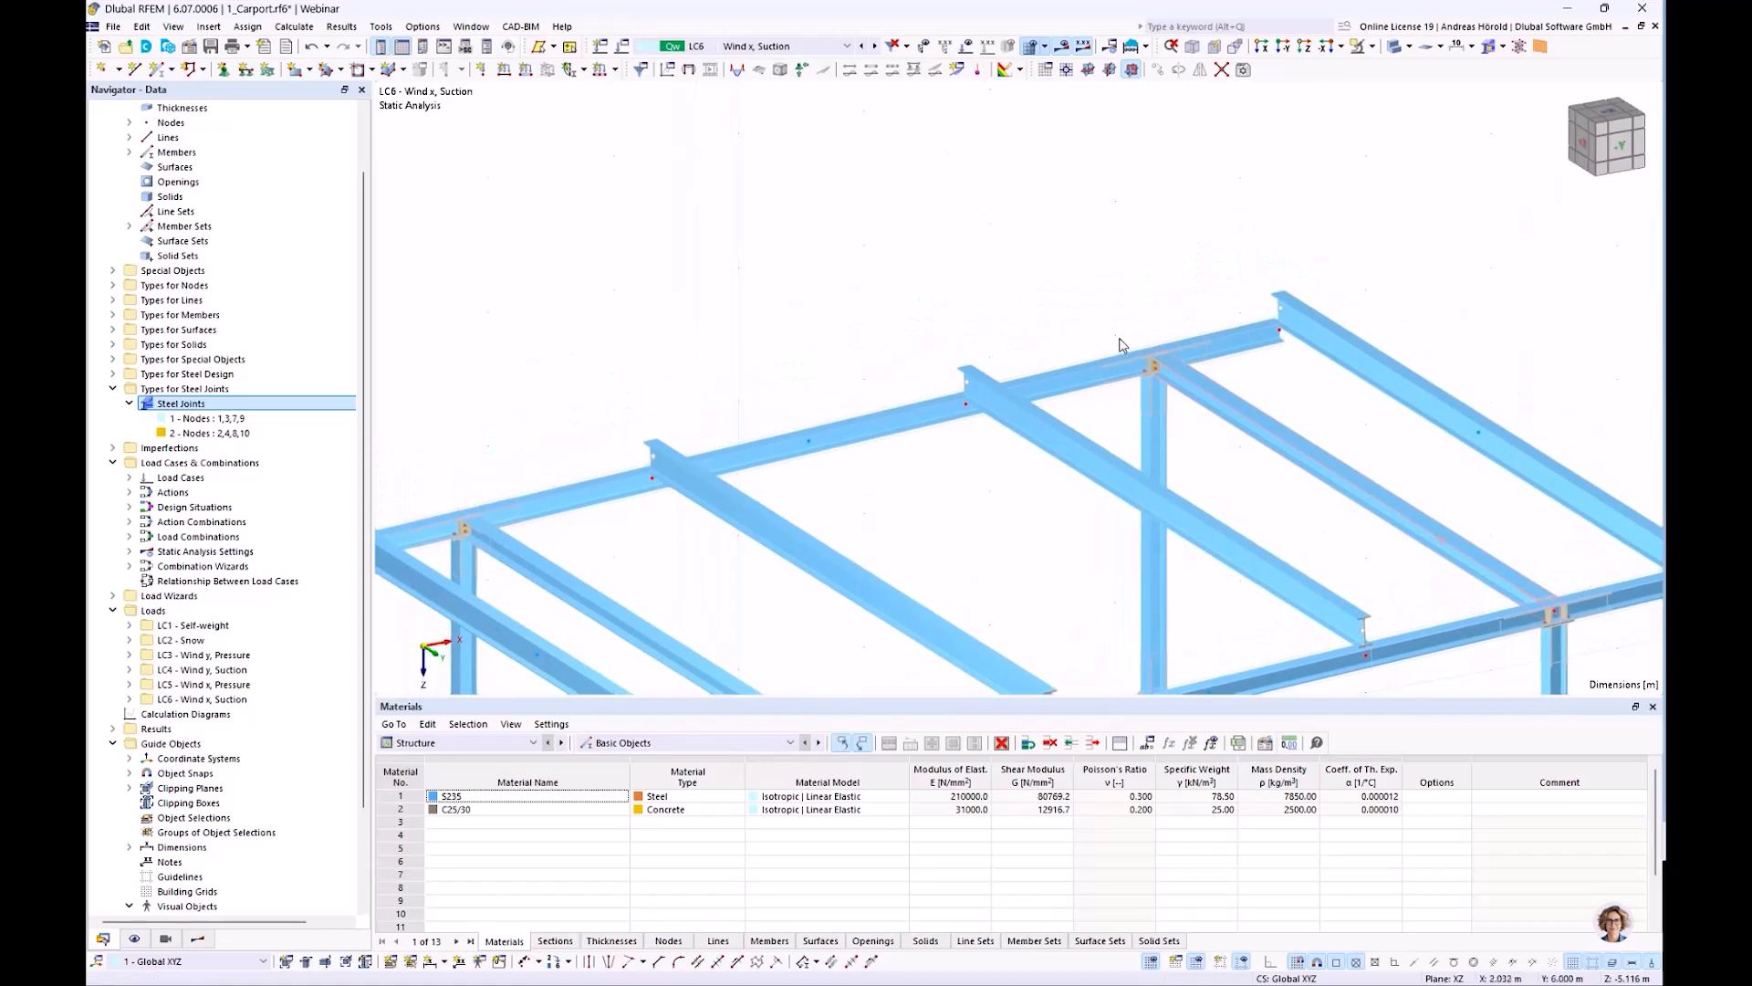
scroll(1146, 365, "up", 4)
scroll(1177, 397, "down", 6)
middle_click_drag(1117, 402, 1096, 257)
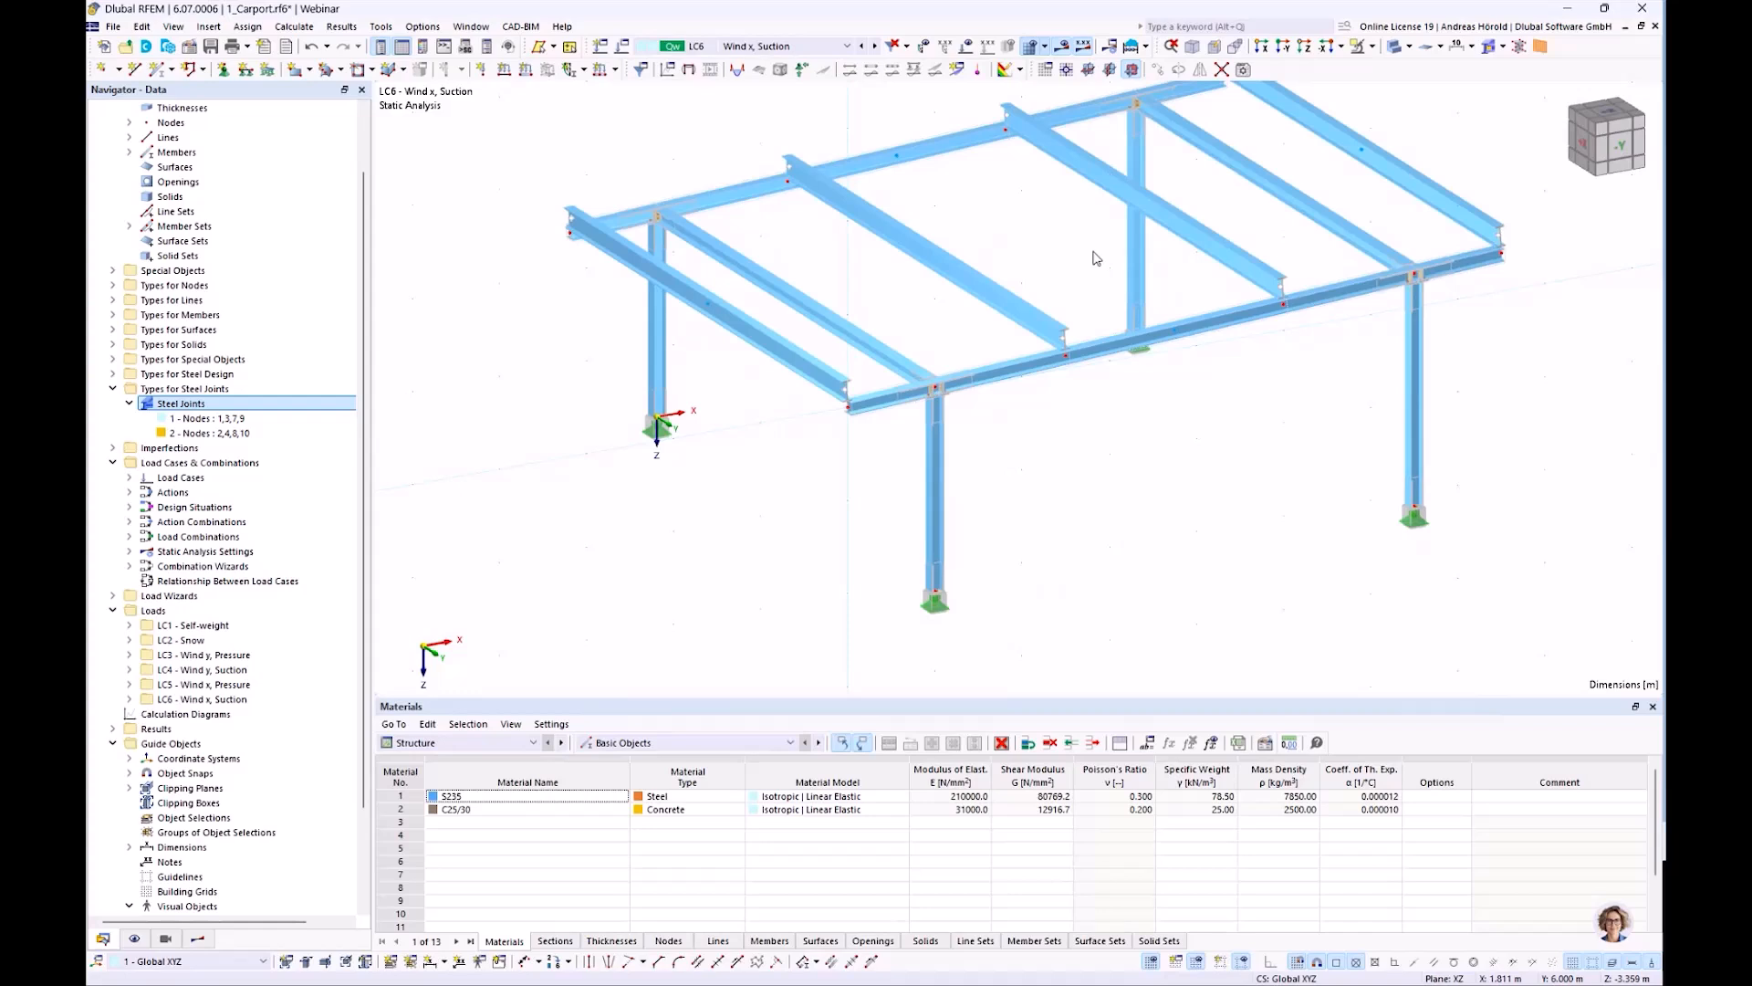
Create a new steel joint at node 14, where the intermediate beam meets the edge beam, and review its assigned members
middle_click_drag(1326, 560, 1059, 534, "ctrl")
scroll(1049, 550, "up", 2)
scroll(979, 496, "up", 2)
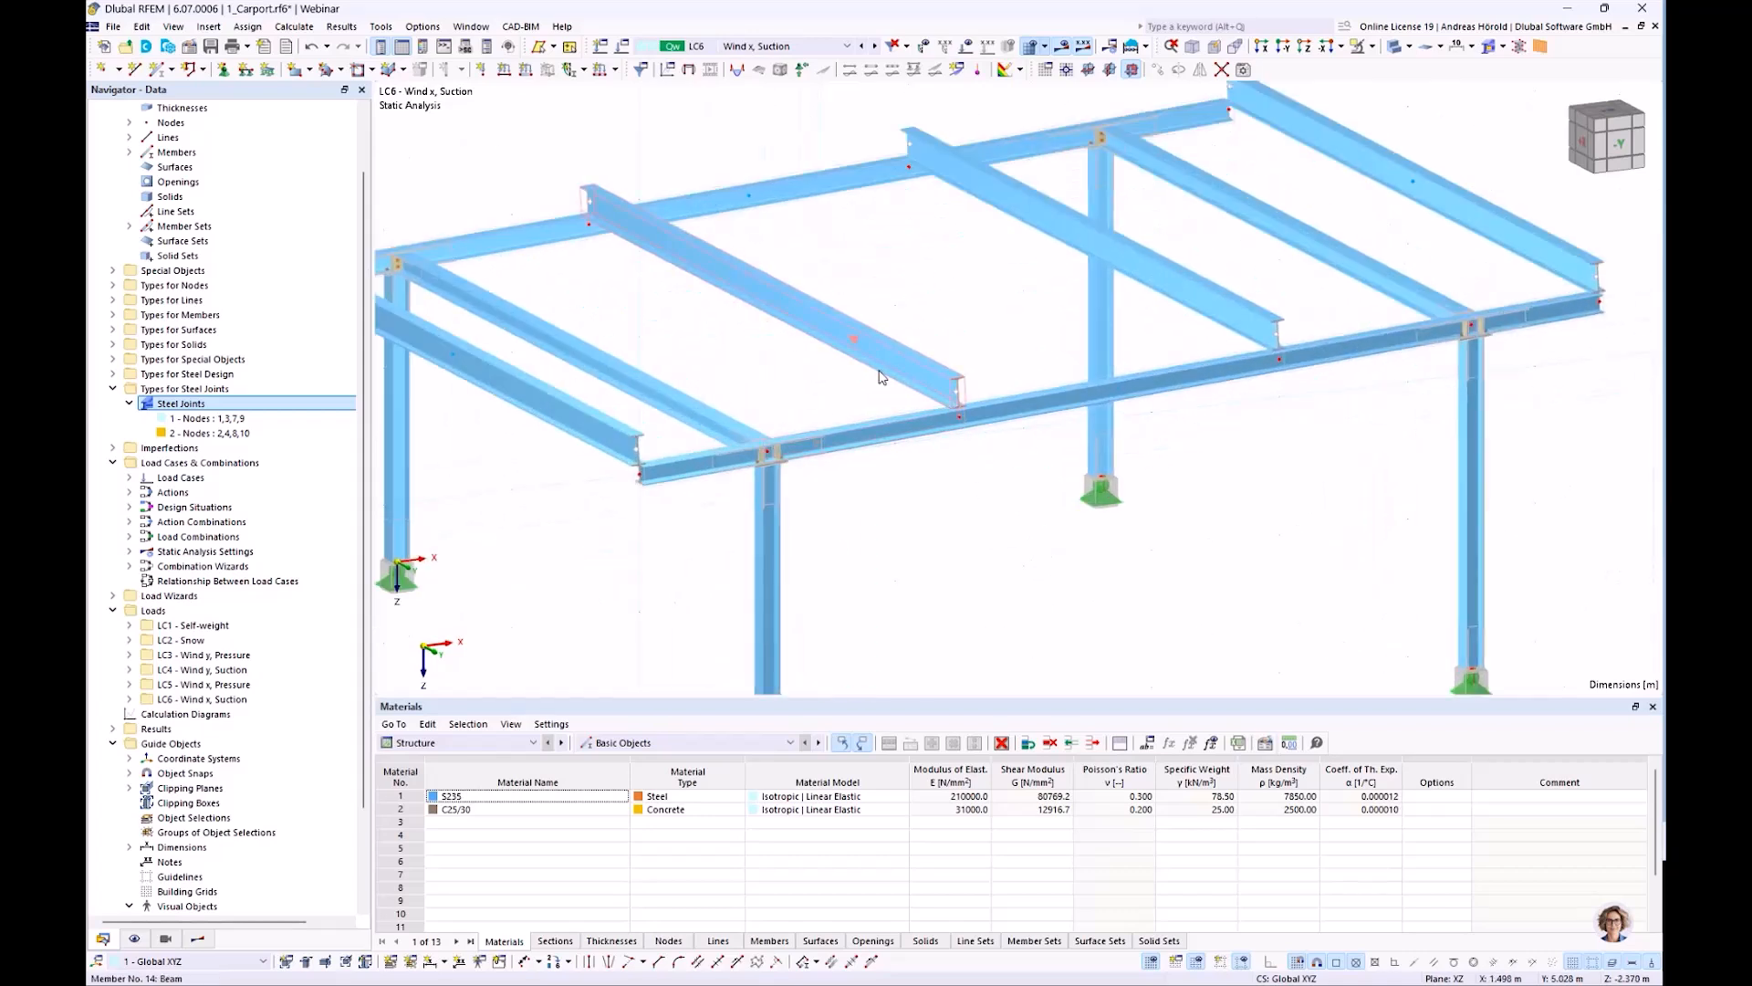
right_click(960, 424)
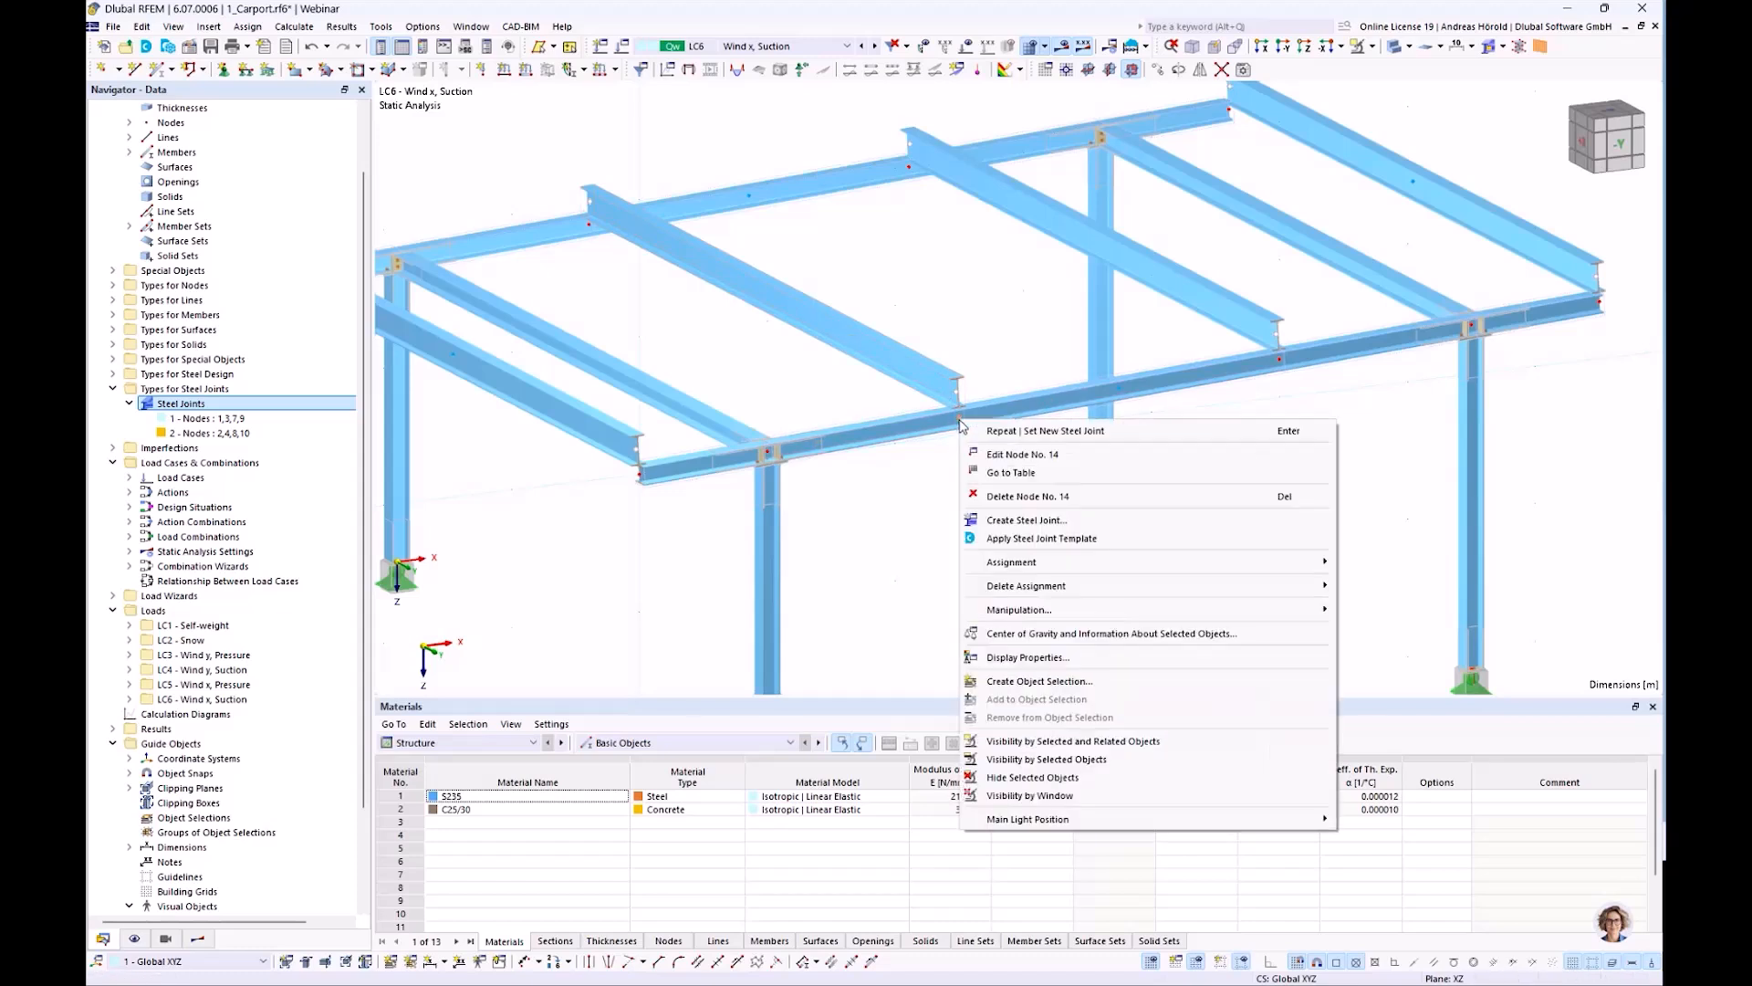
left_click(1076, 529)
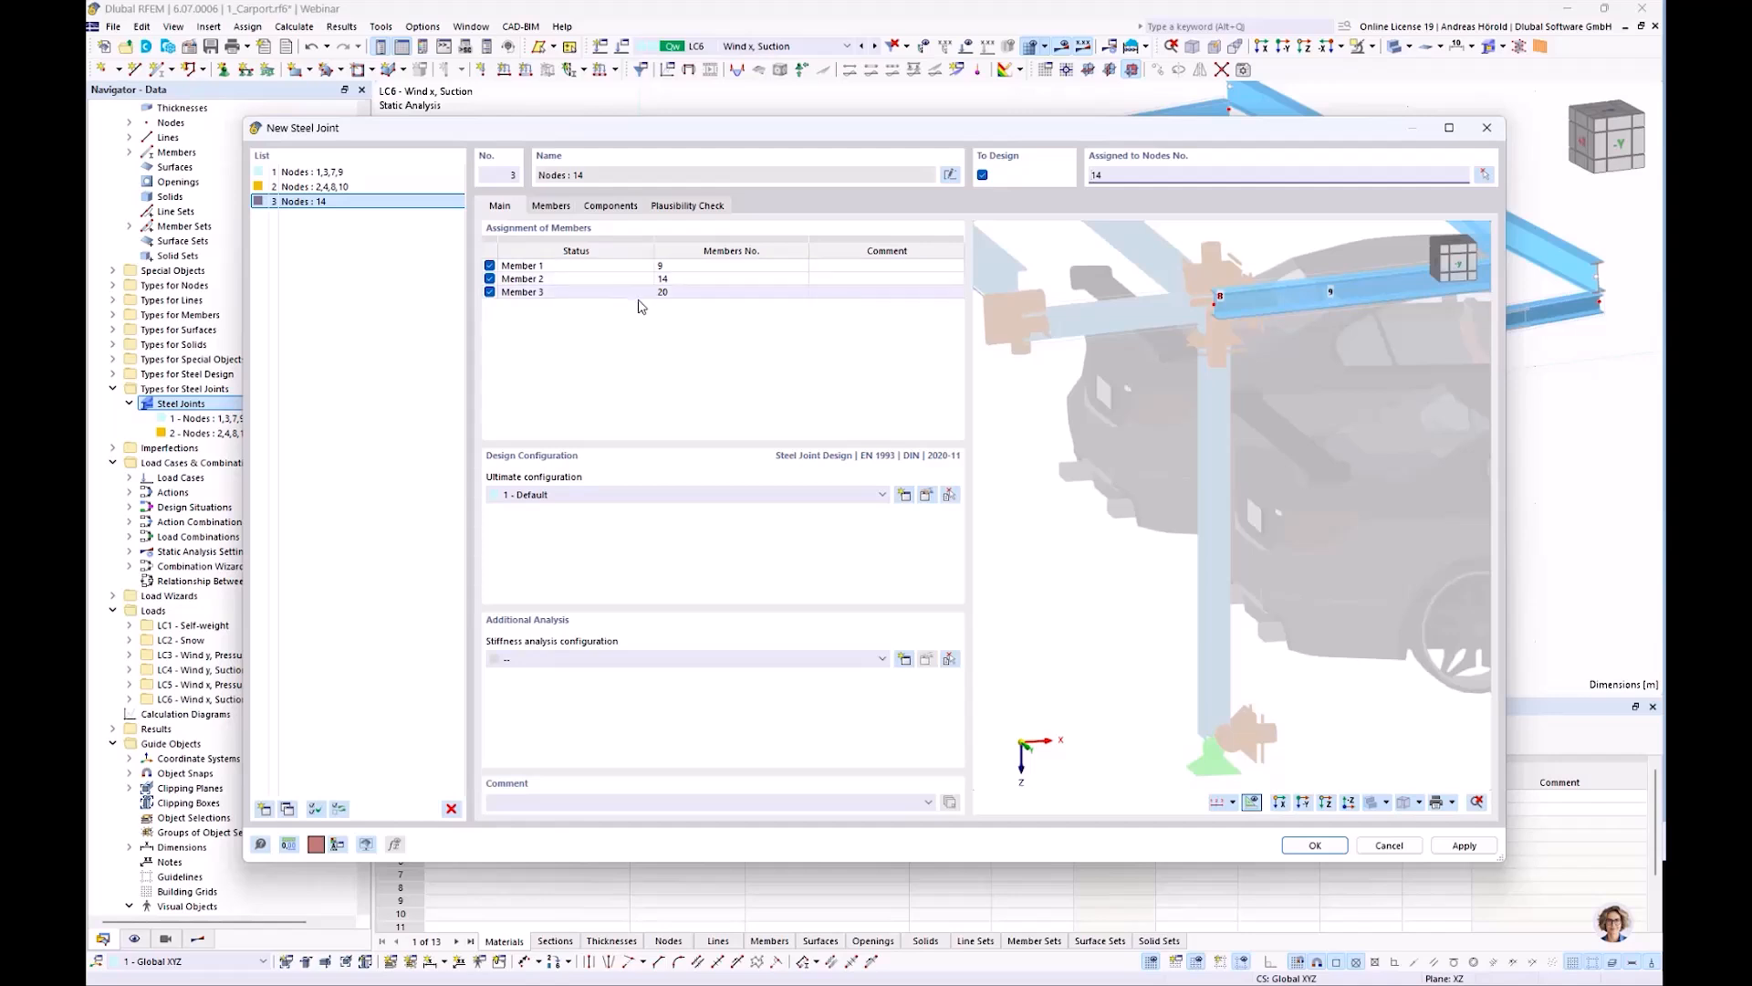
double_click(547, 279)
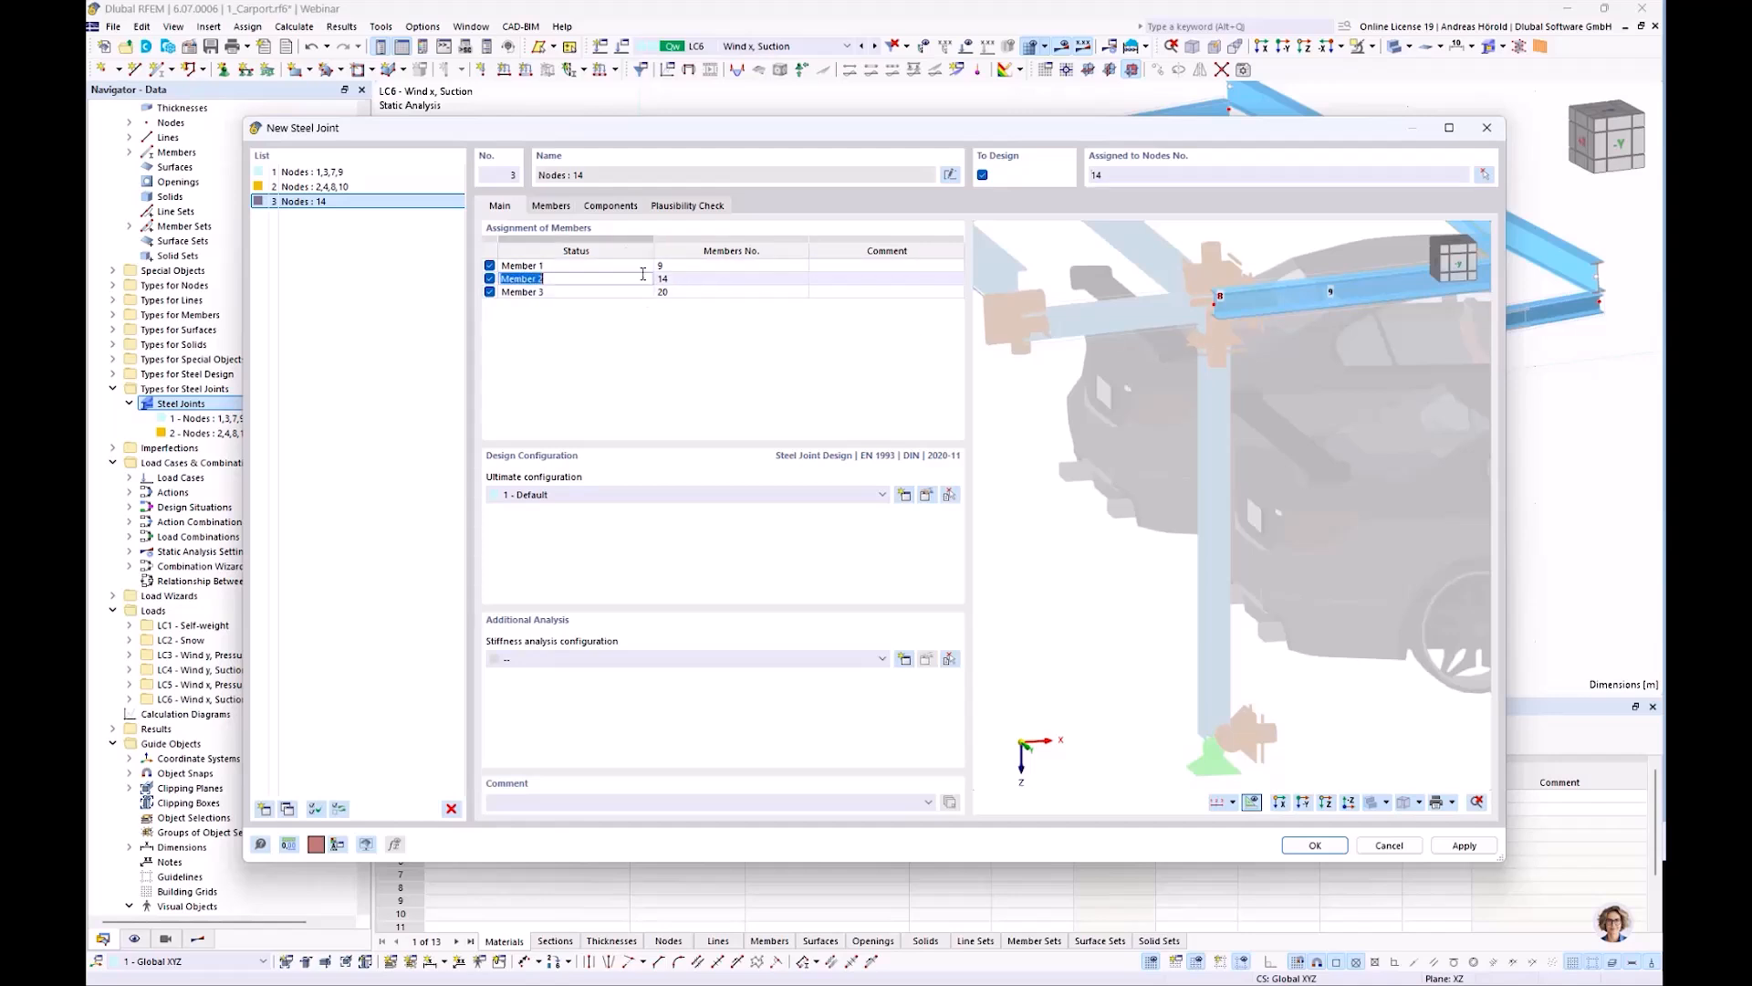
Set the type of Member 1 and Member 3 to Continuous in the node 14 joint
left_click(552, 206)
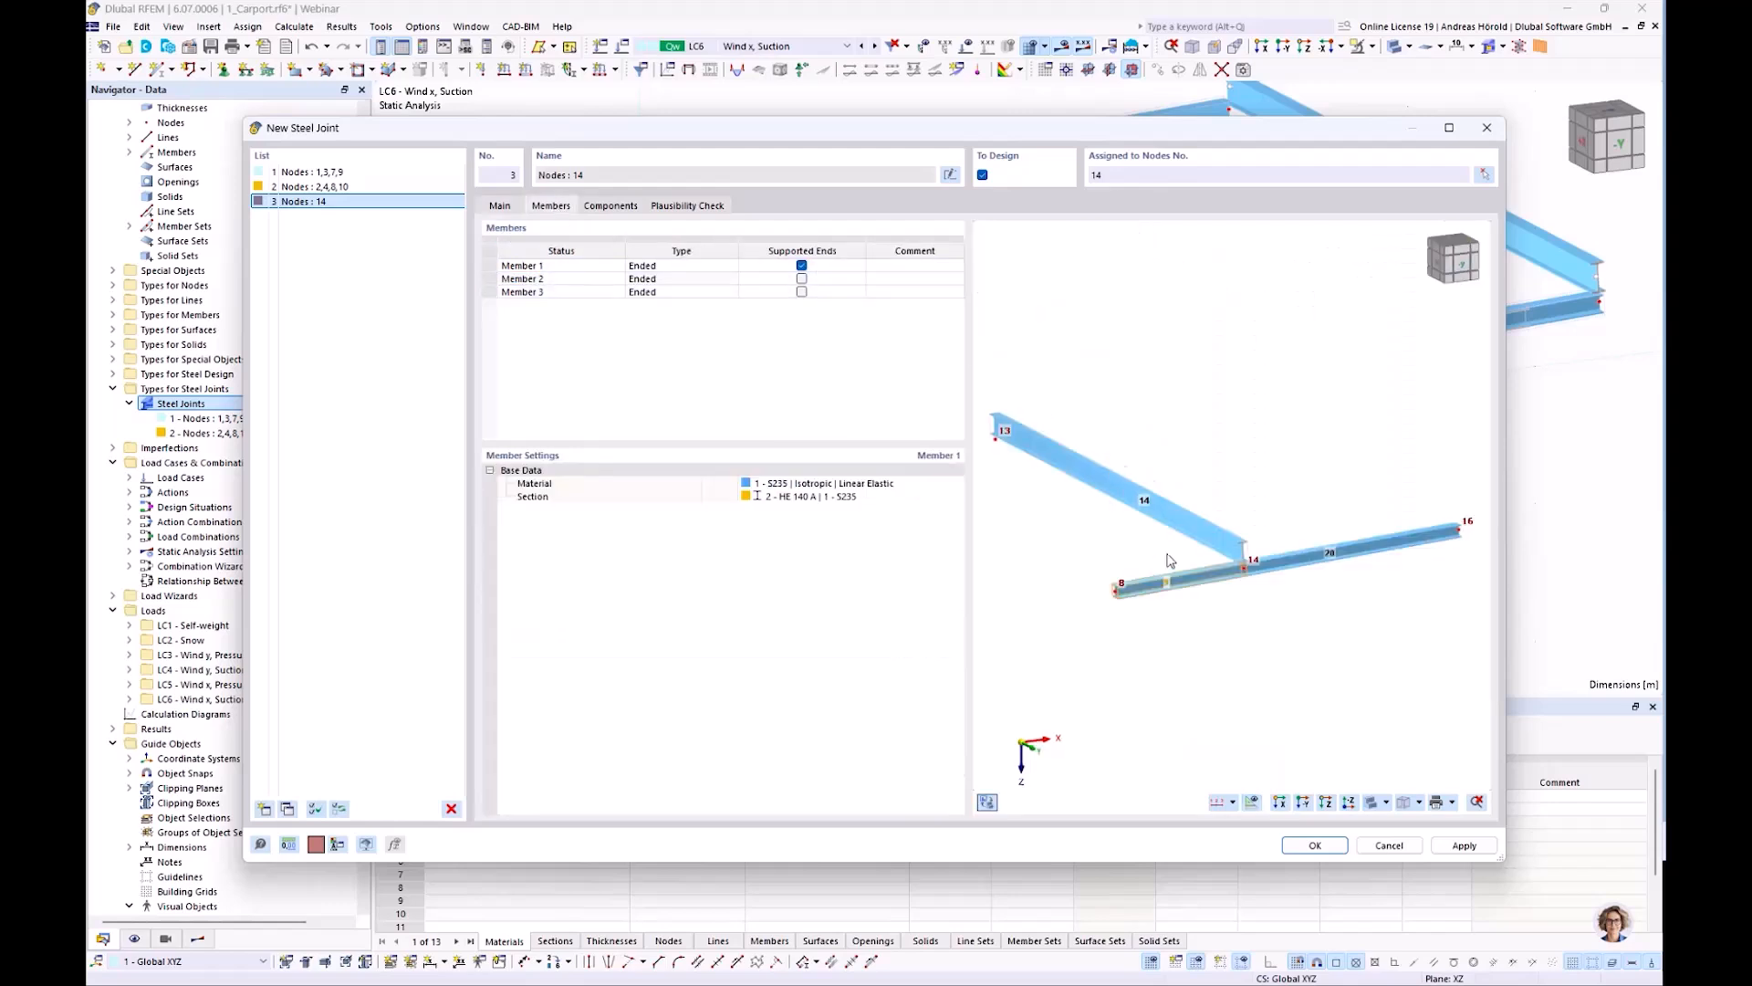
scroll(1156, 564, "up", 3)
left_click(692, 267)
left_click(699, 268)
left_click(697, 292)
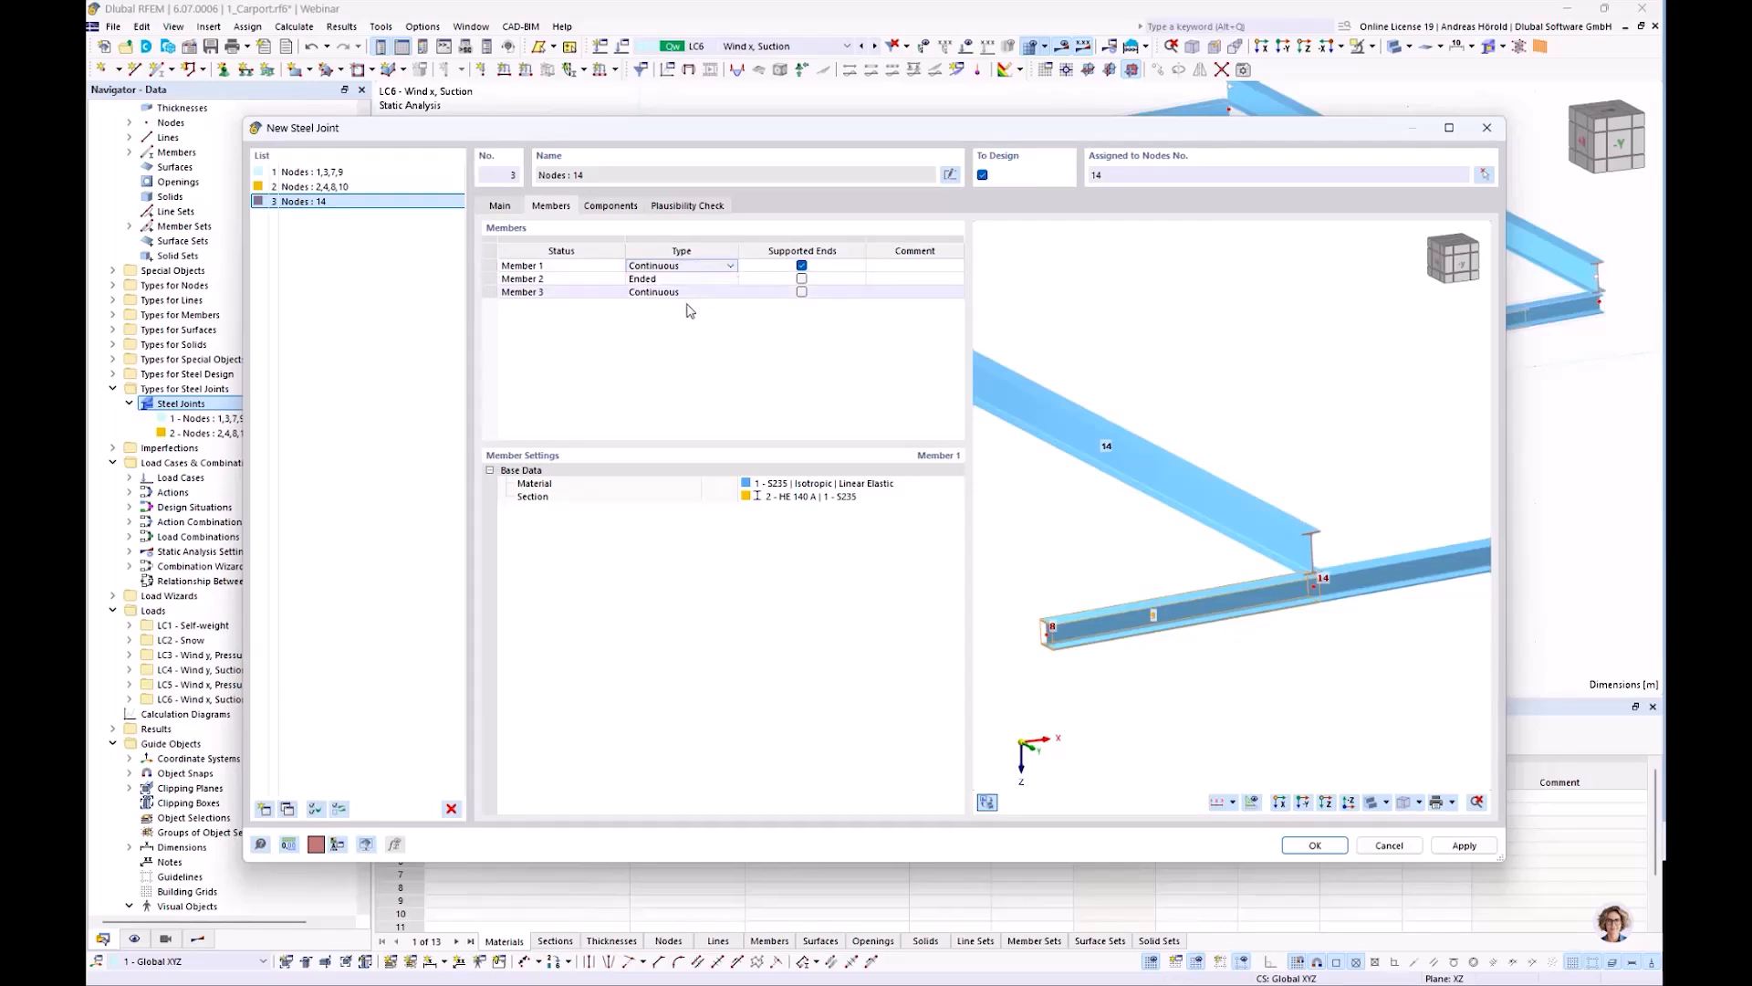
left_click(703, 293)
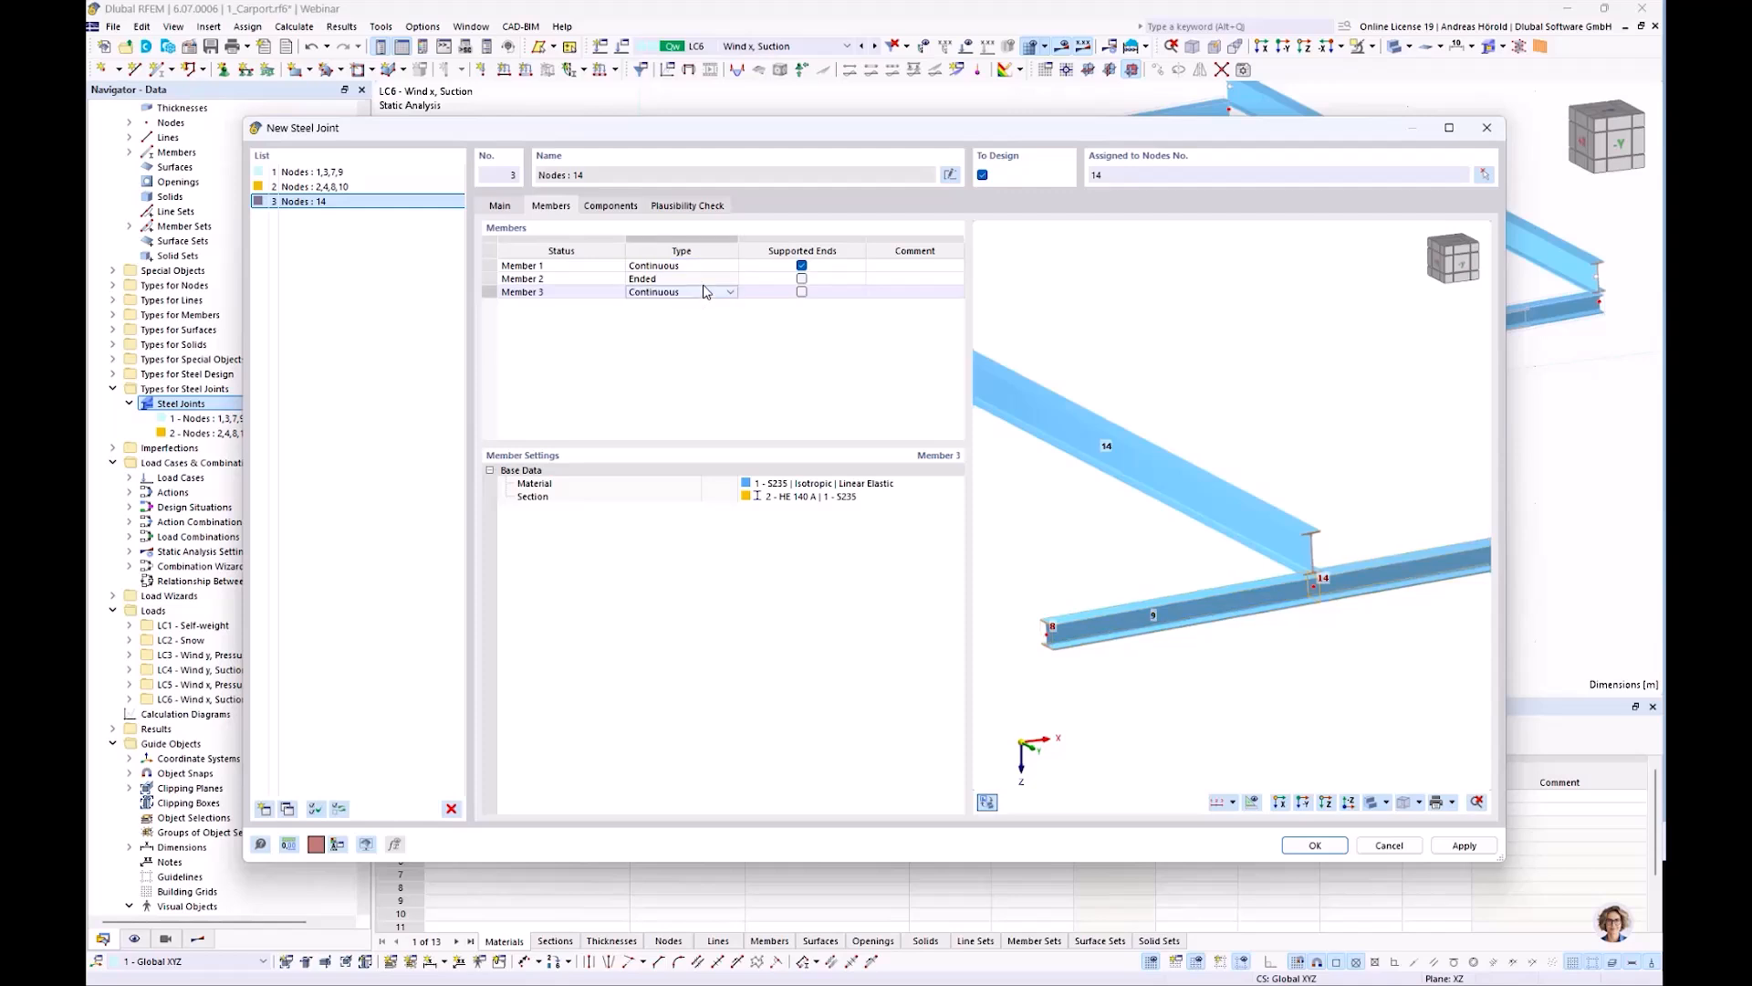
Add a Cap Plate component to the end of Member 2 in the node 14 joint
left_click(610, 206)
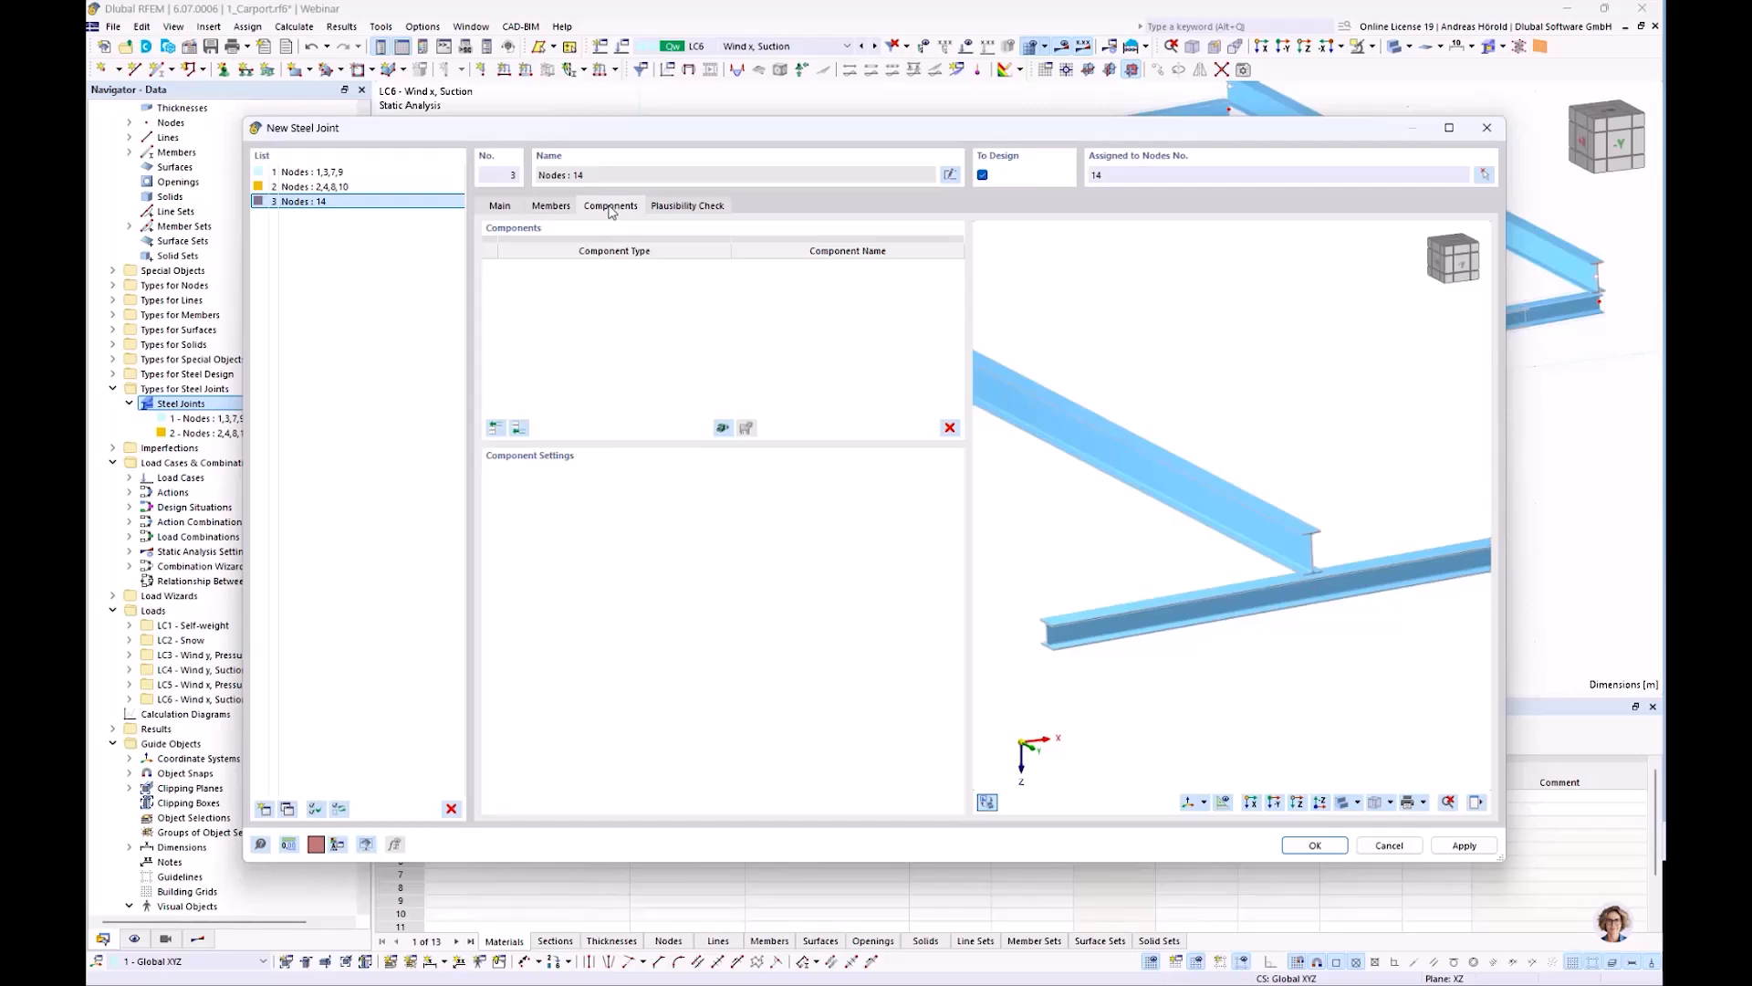
scroll(1328, 556, "up", 2)
scroll(1328, 556, "up", 1)
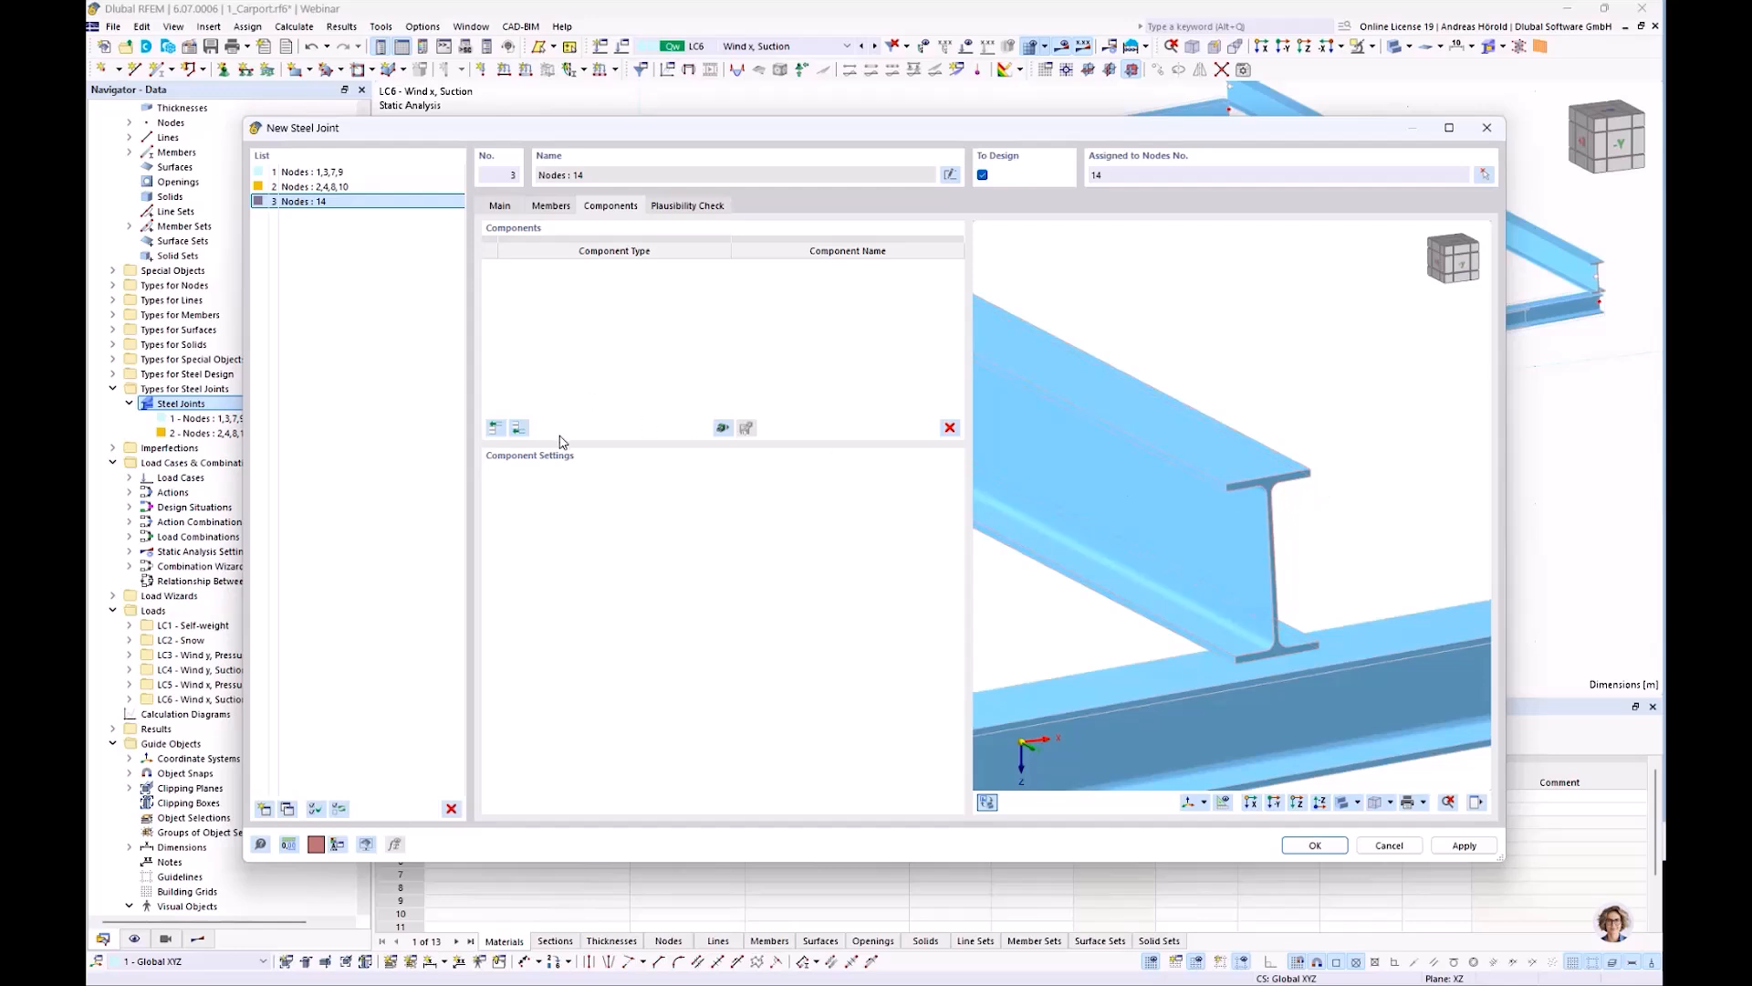
left_click(496, 429)
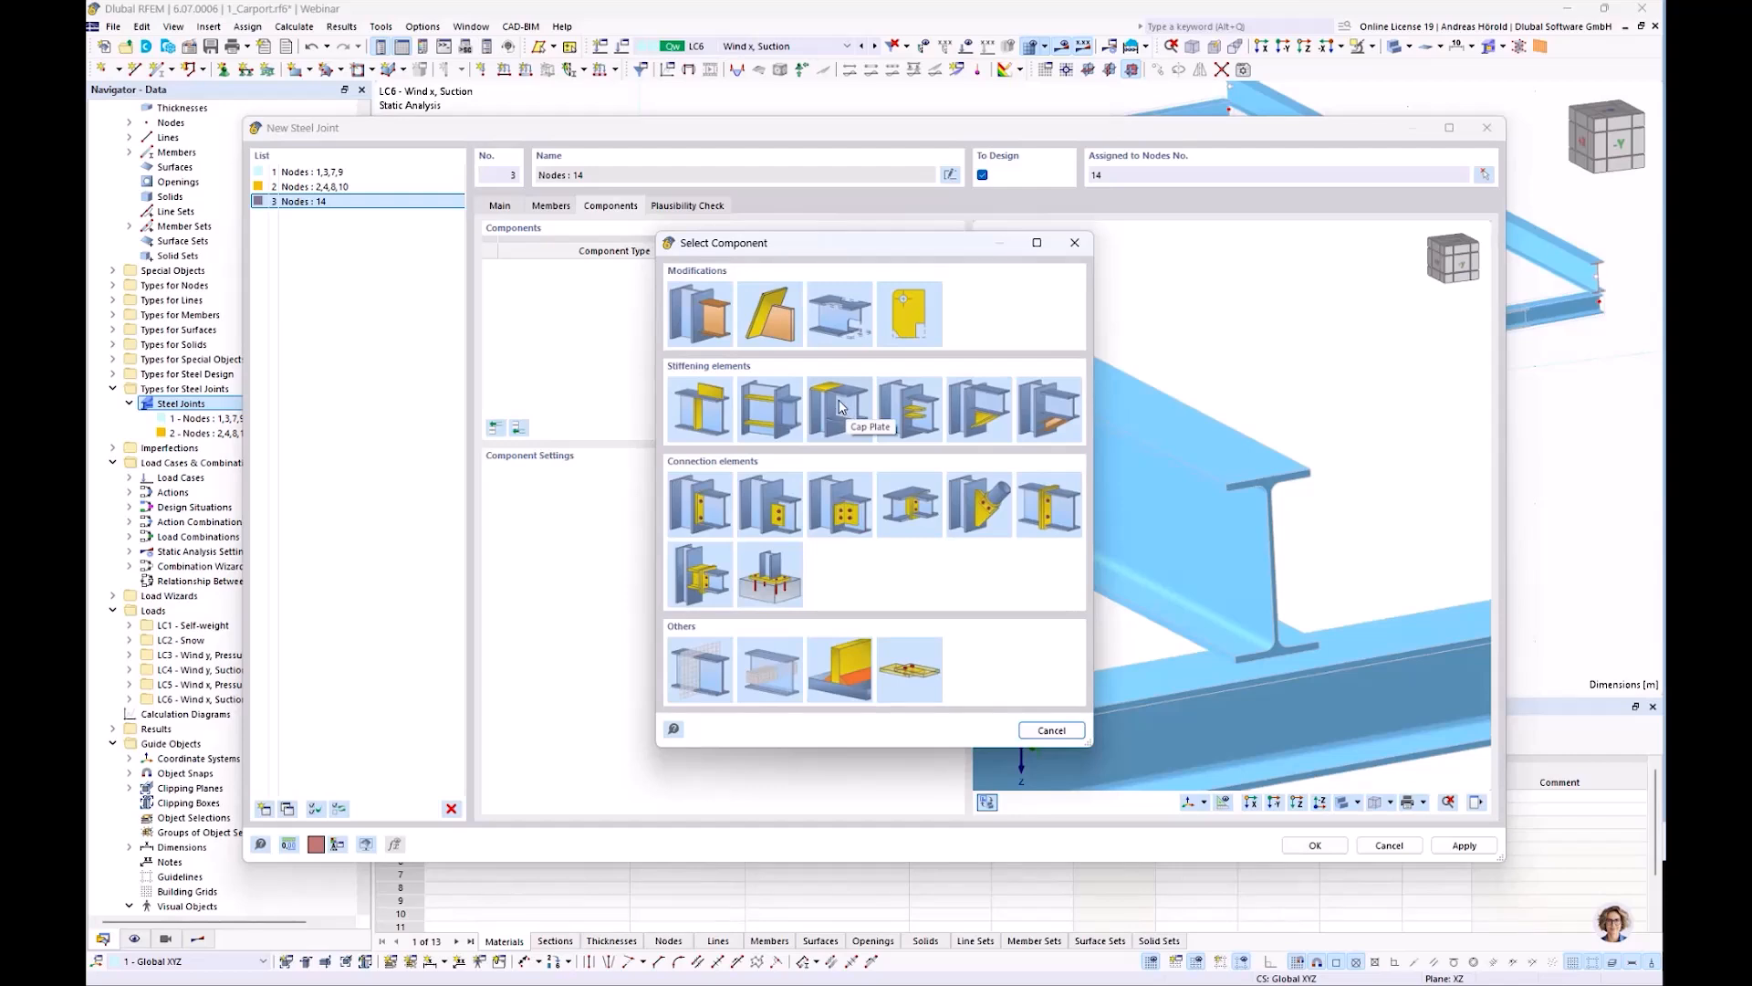
left_click(840, 407)
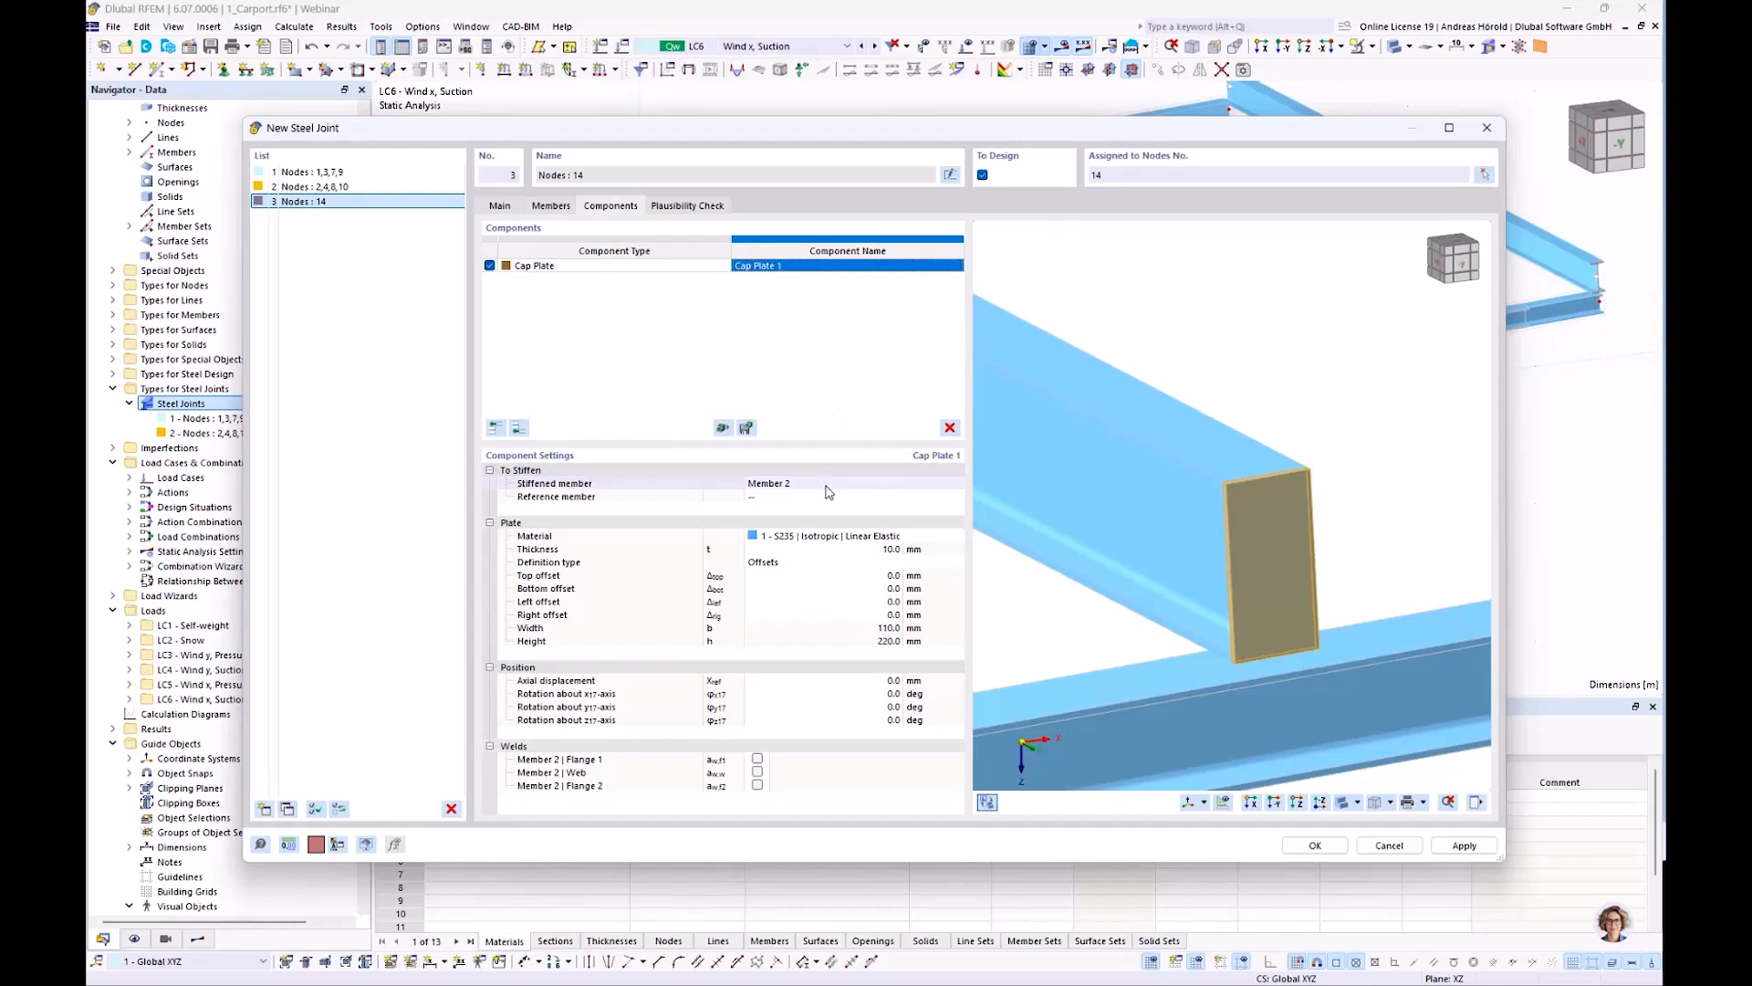
Set the cap plate's top offset to -5.0 mm
left_click(893, 575)
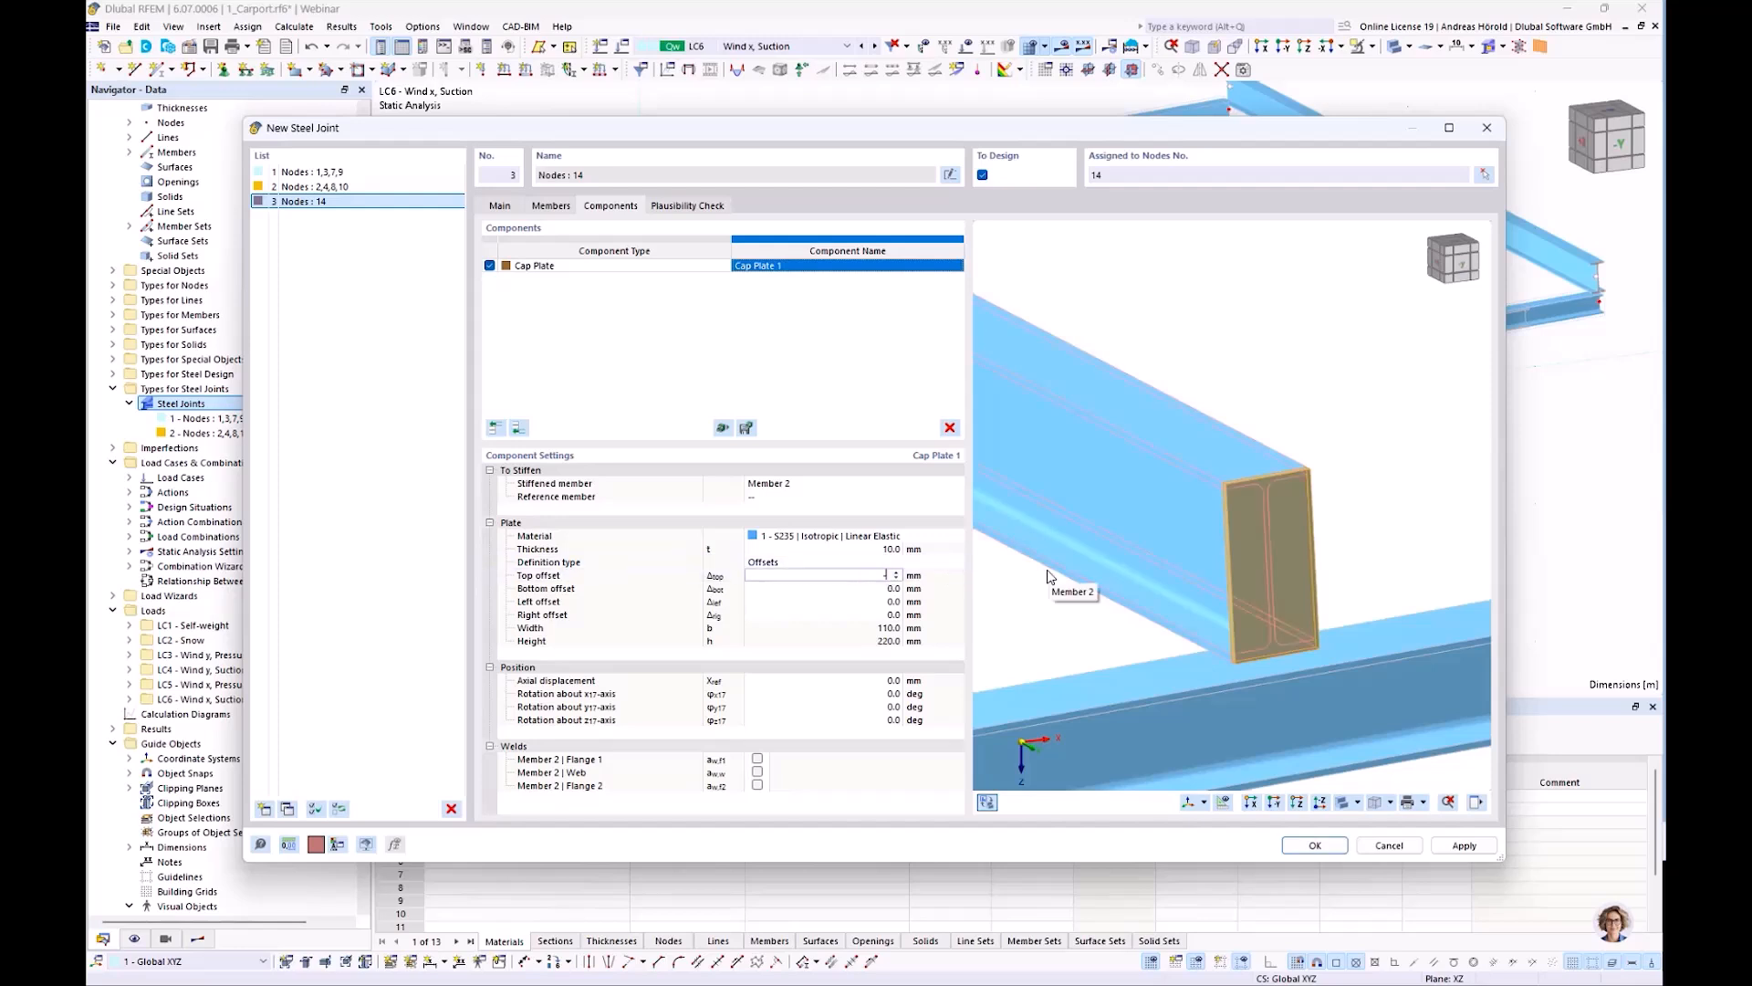
key("Tab")
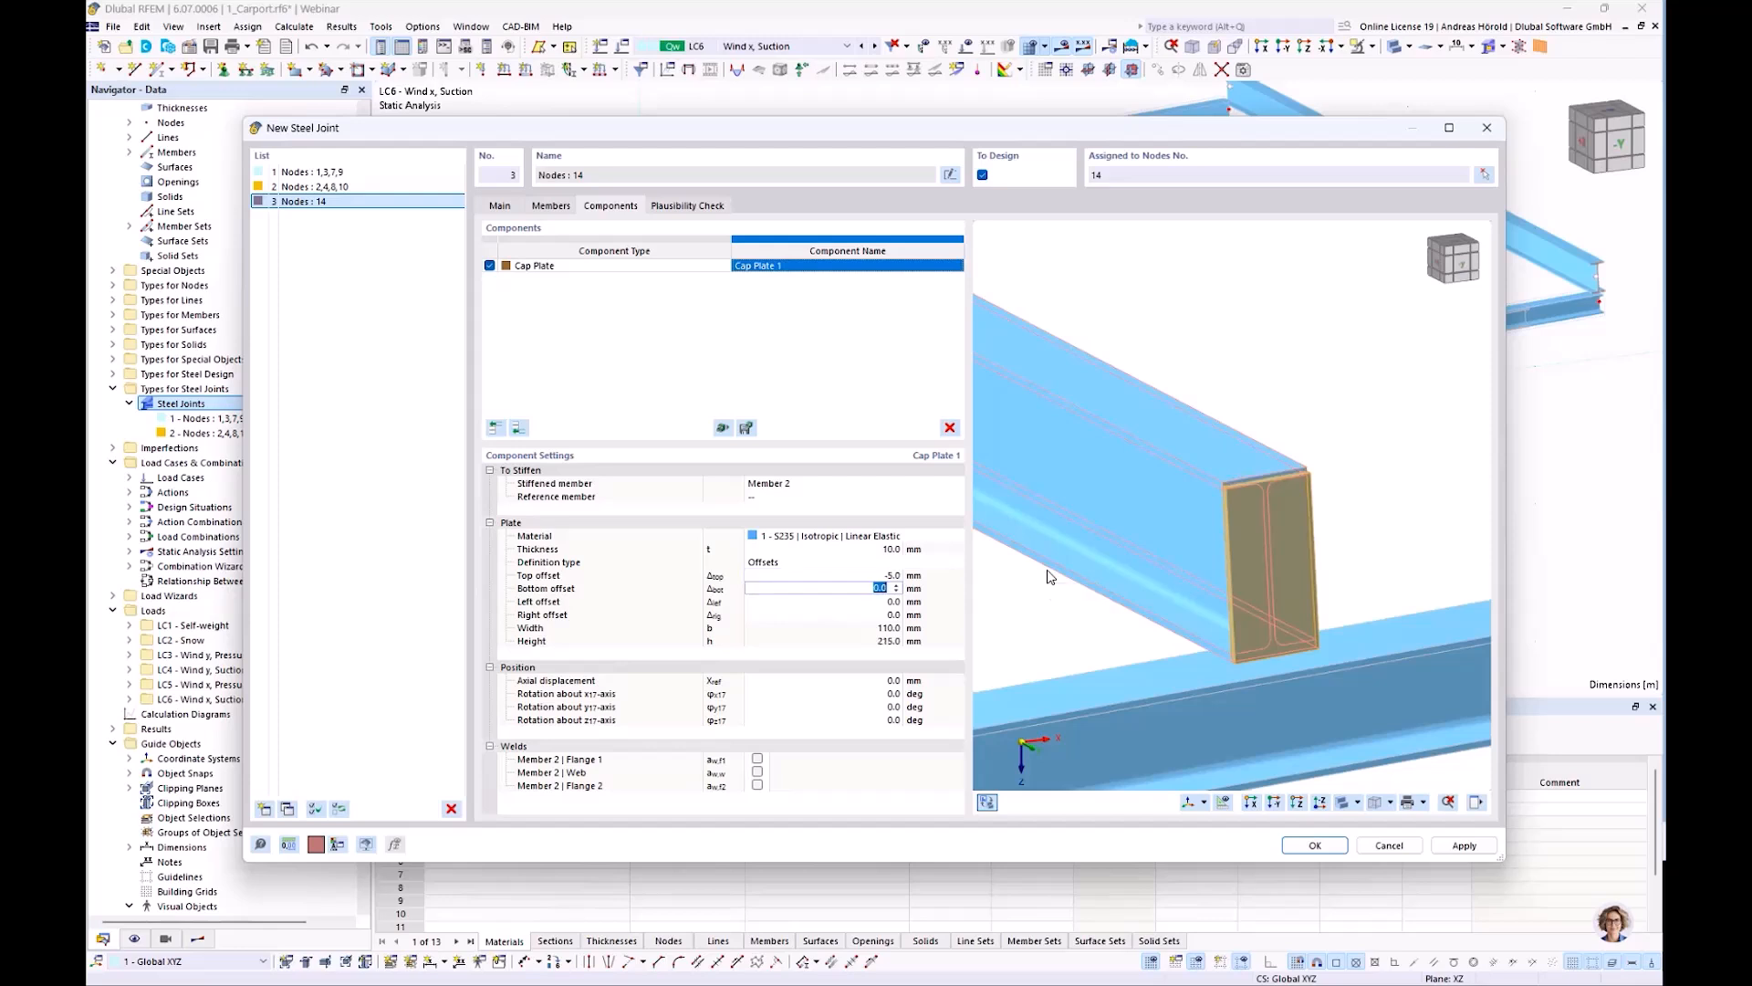
Set the cap plate's bottom offset to -5 mm and check the plate edge at the beam's top flange
key("Tab")
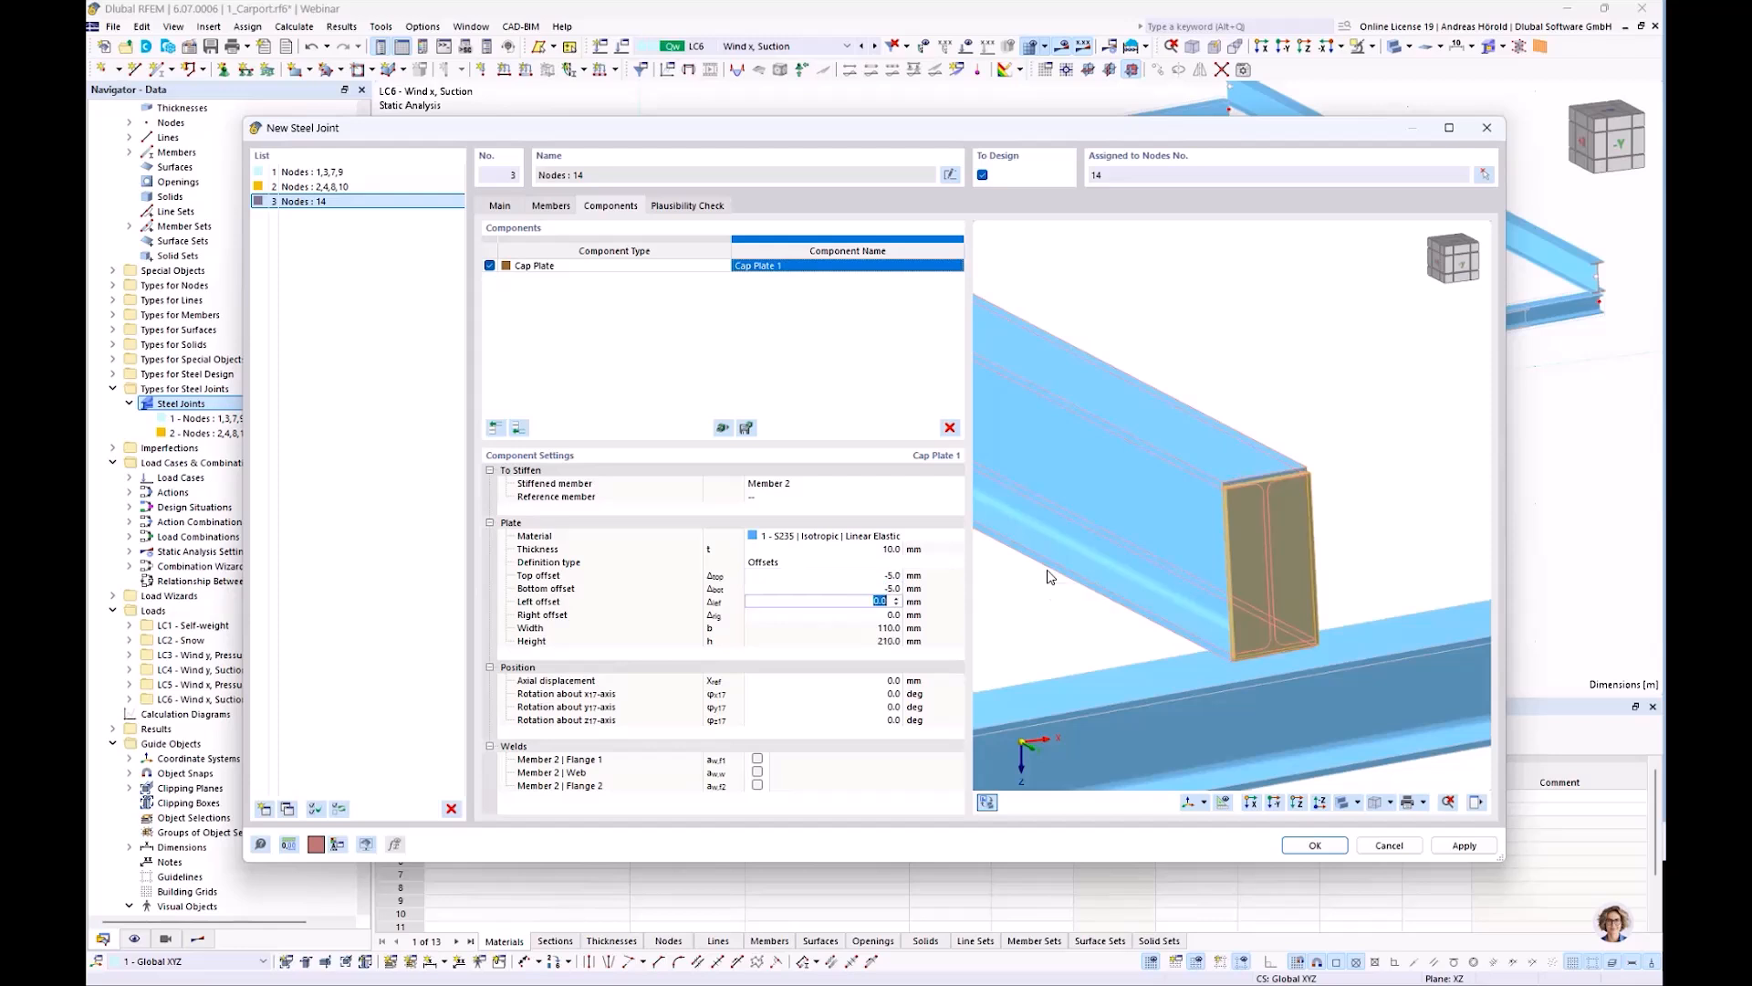
scroll(1273, 475, "up", 5)
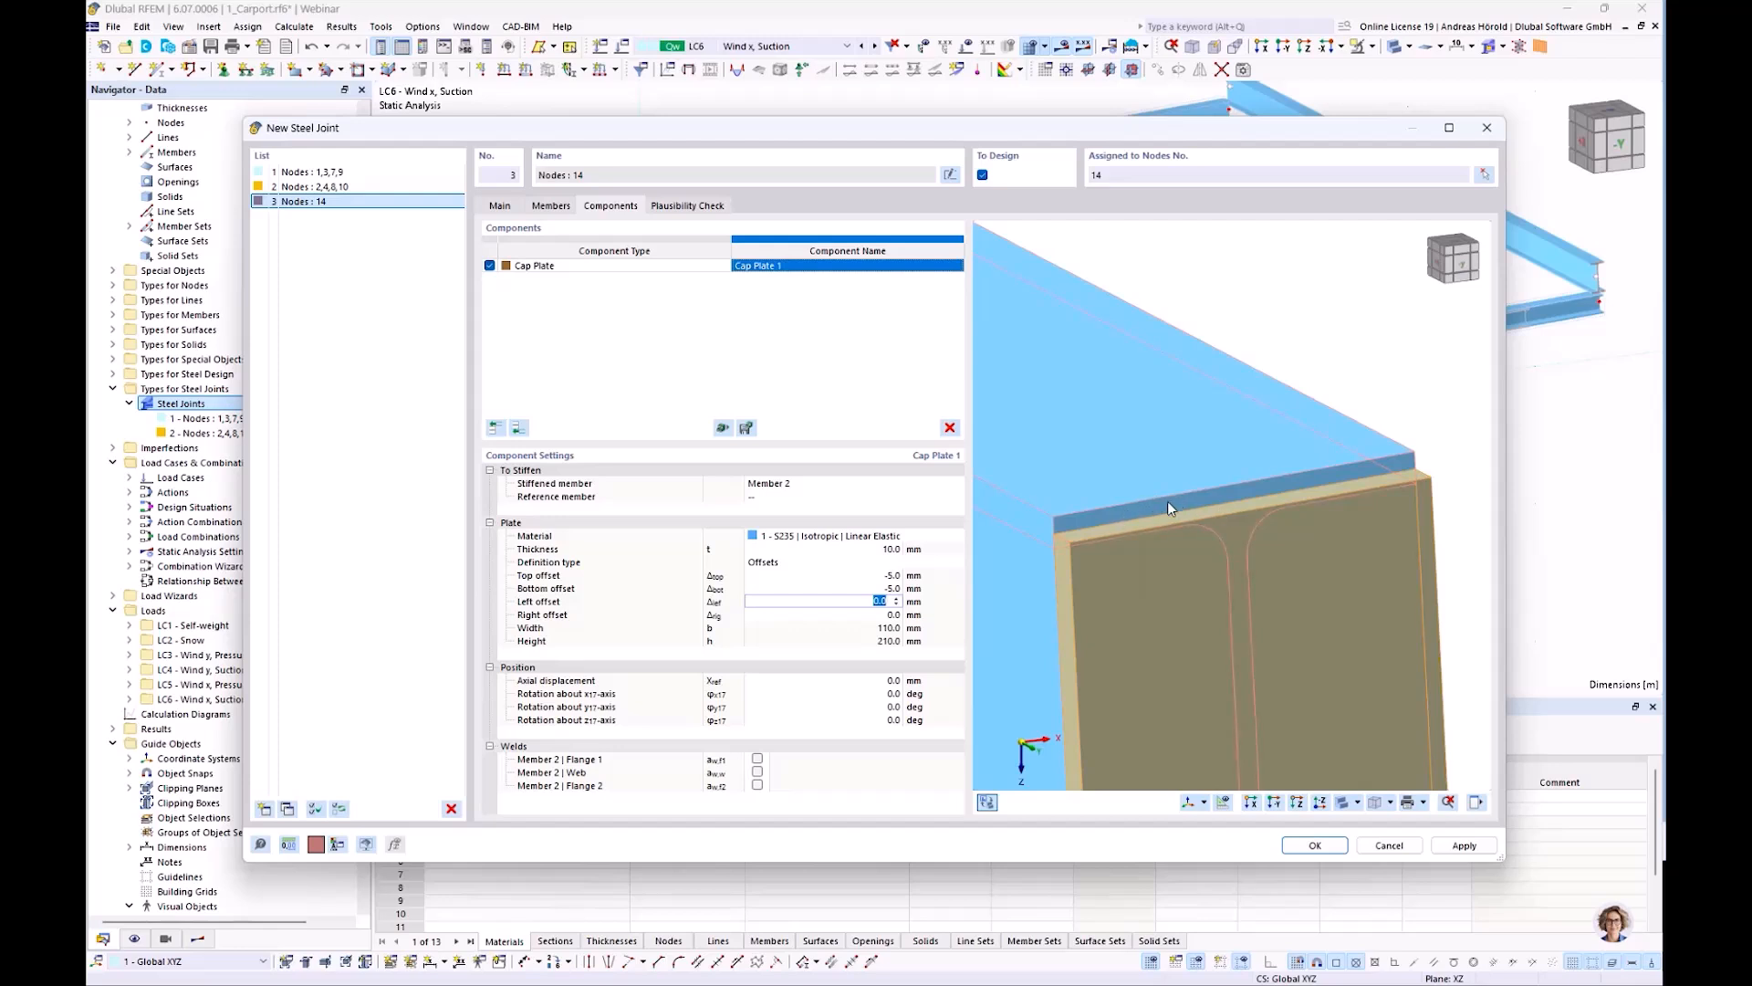
scroll(1142, 507, "down", 4)
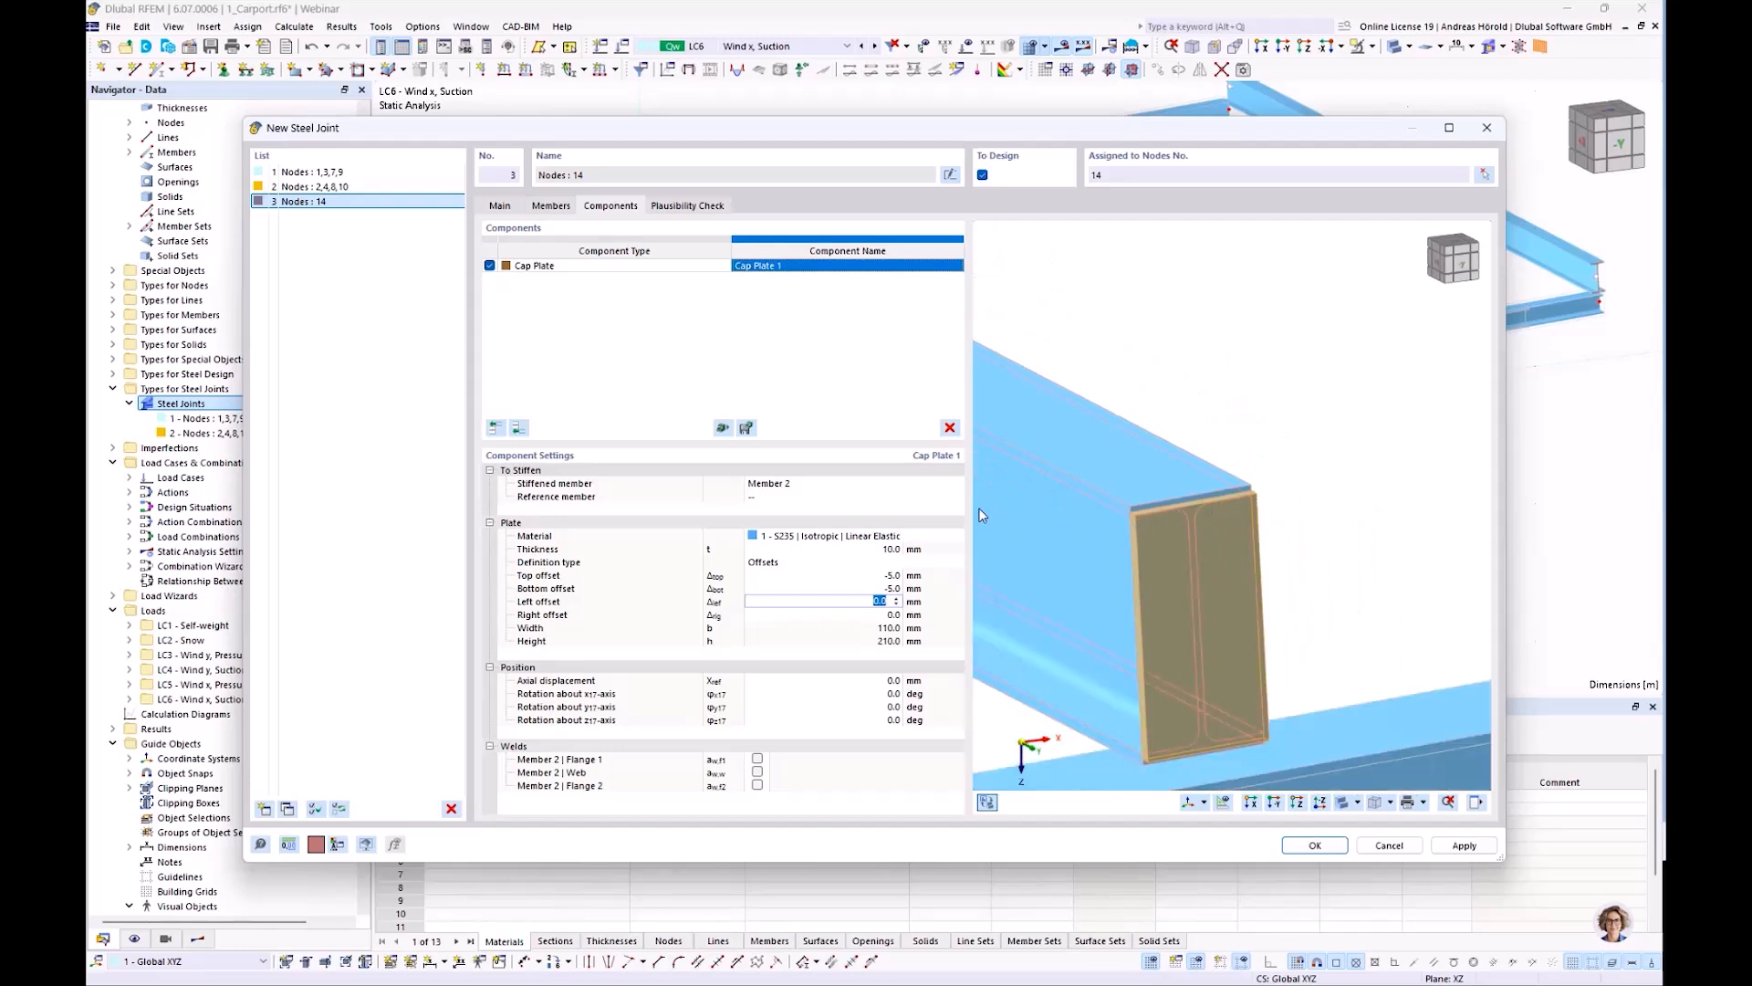
Set the cap plate's axial displacement to 70 mm and check its position at the beam end from the side
left_click(881, 628)
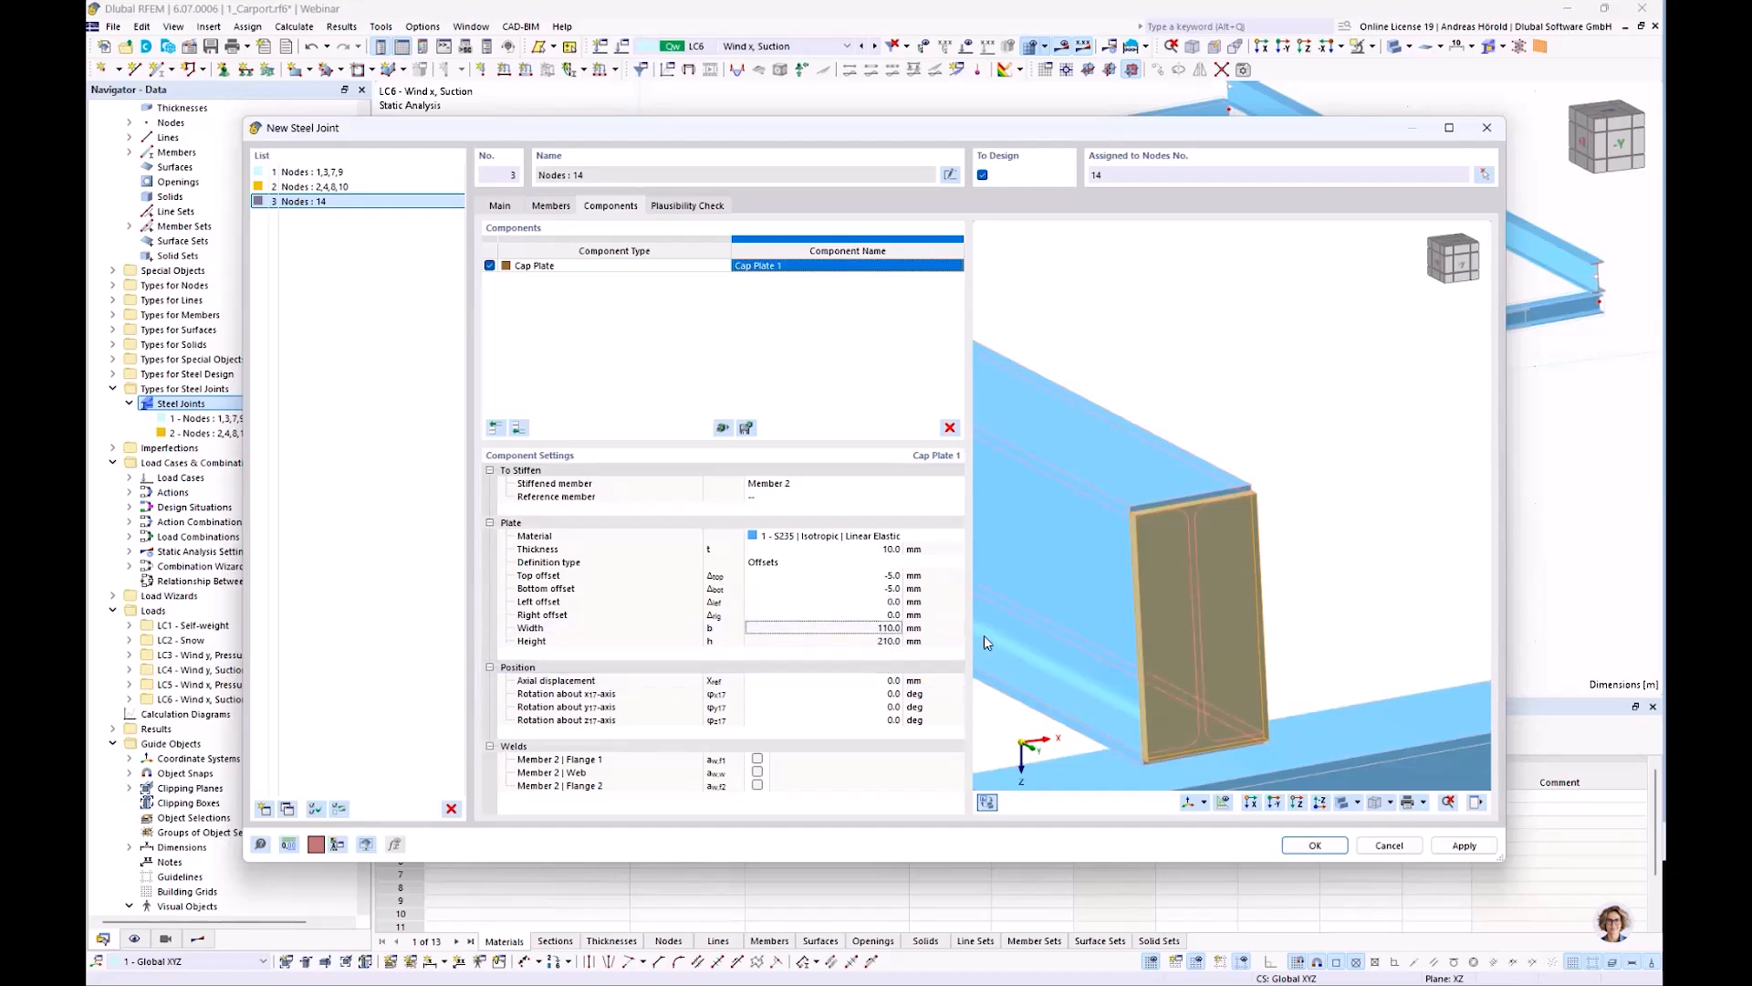
left_click(877, 680)
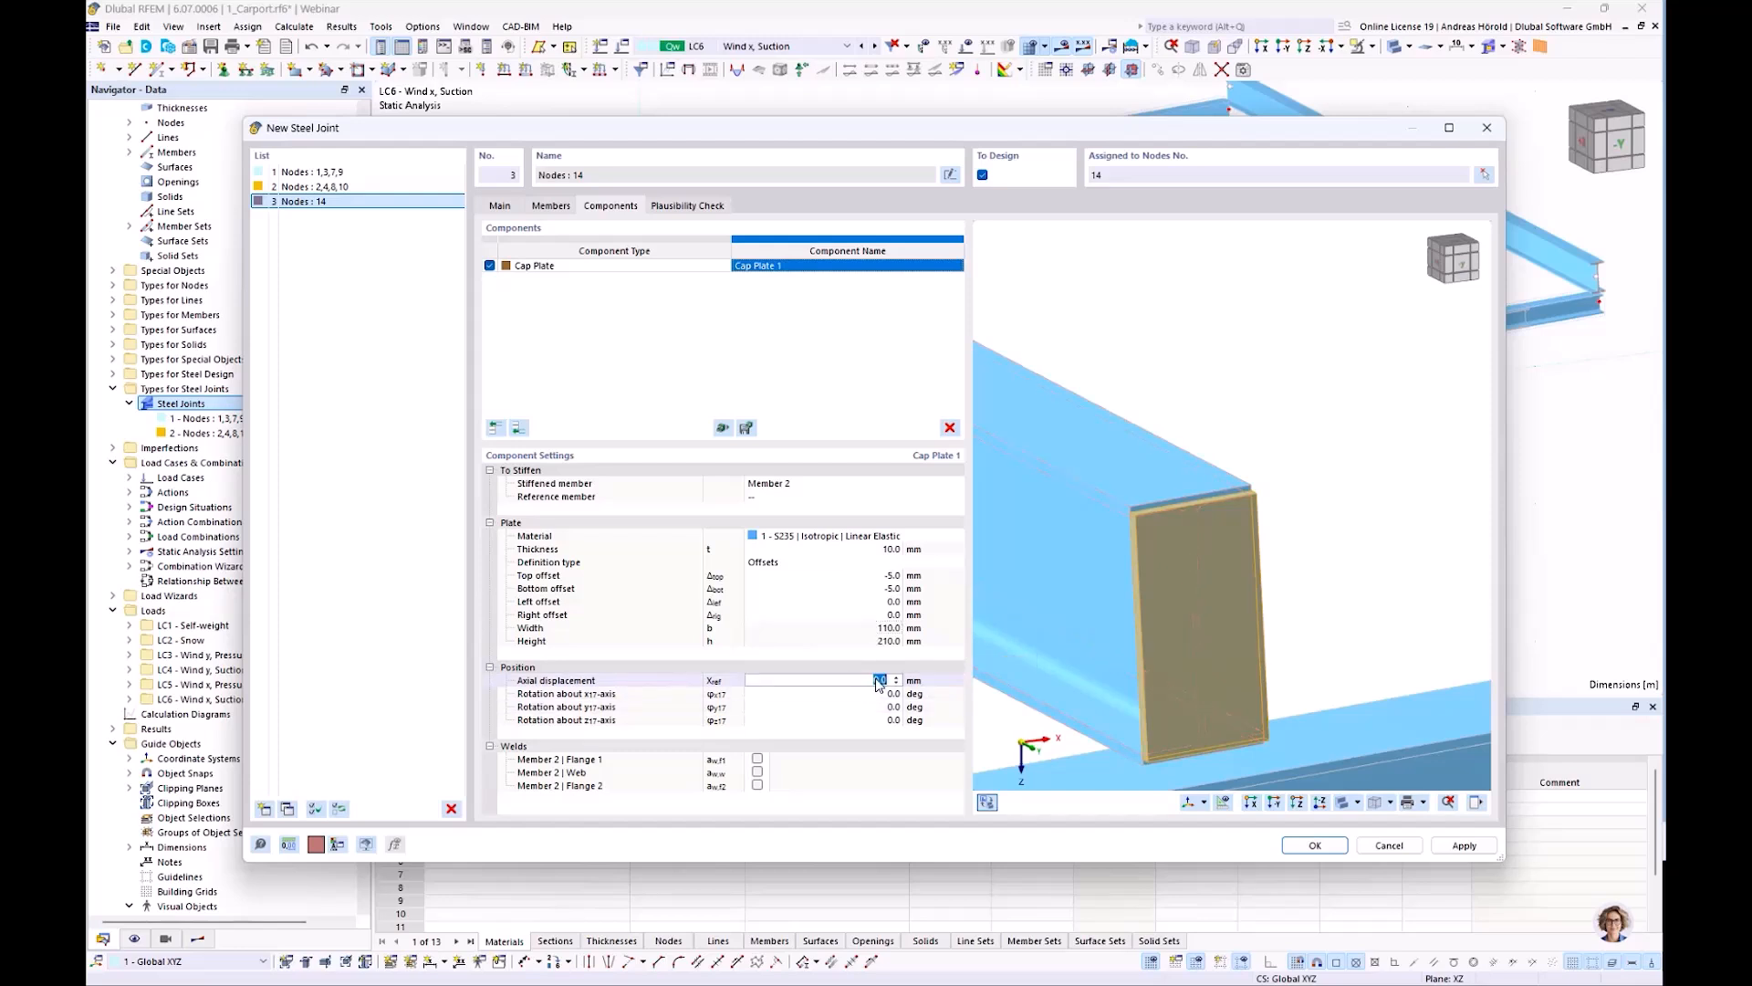
middle_click_drag(1175, 694, 1337, 609, "ctrl")
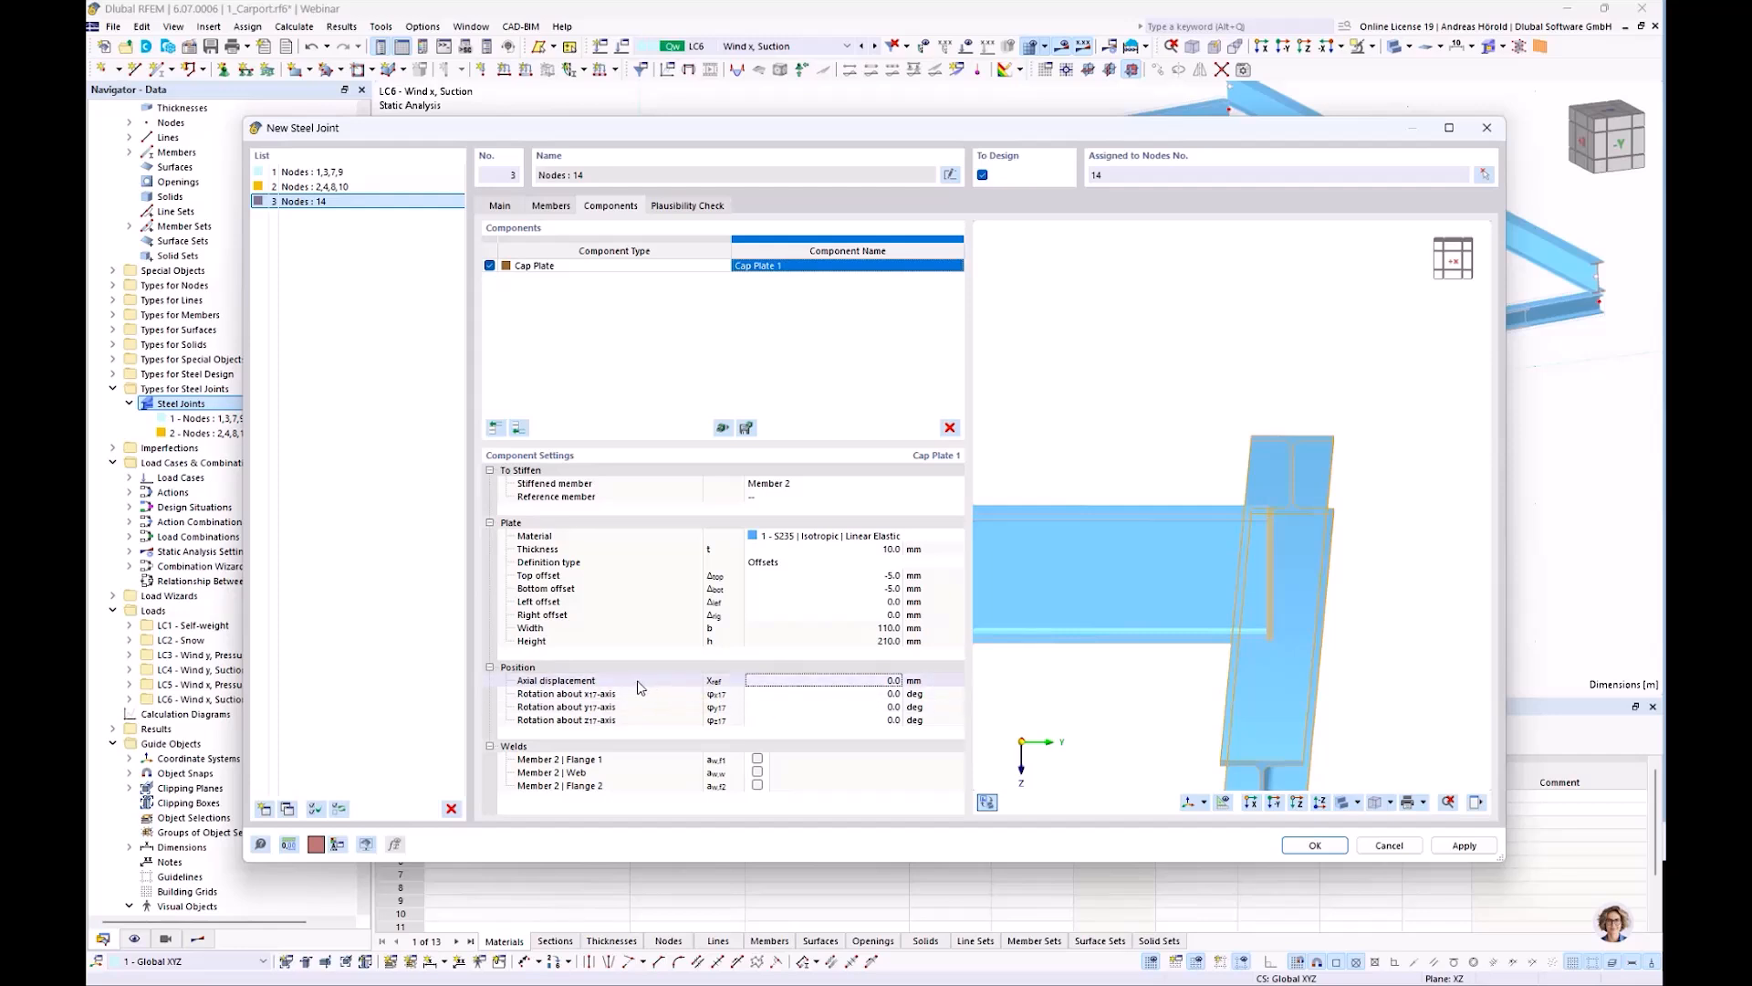
left_click(868, 683)
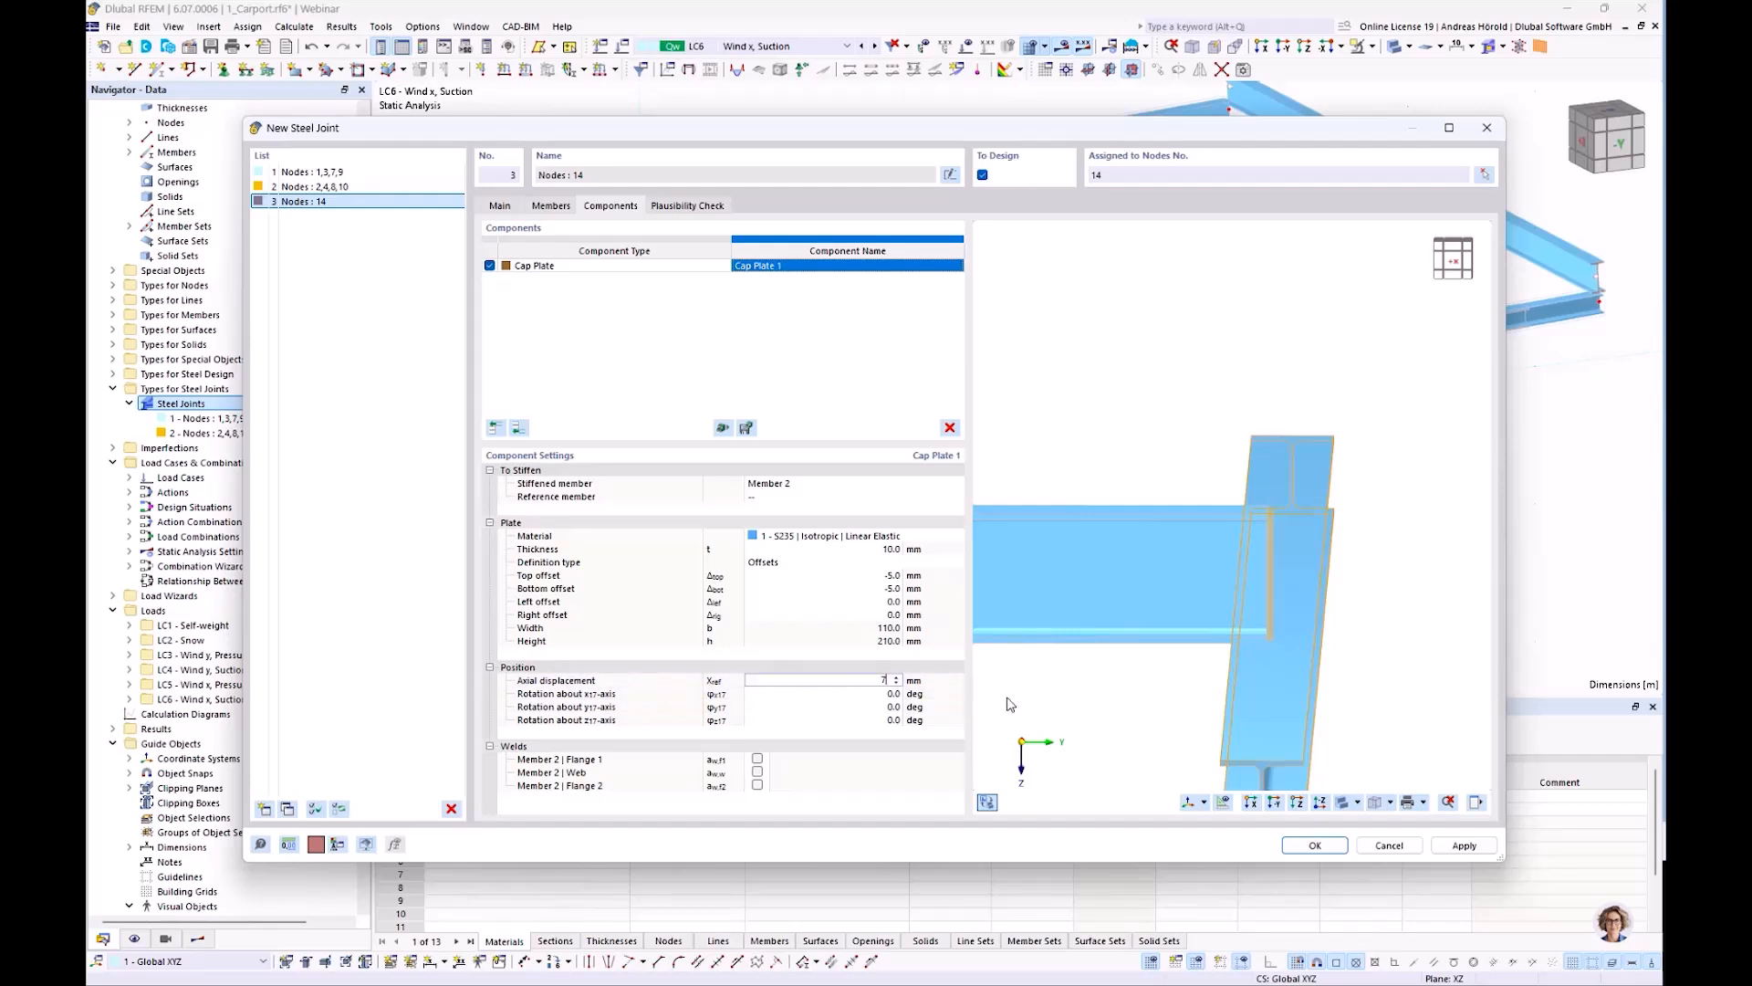
key("Tab")
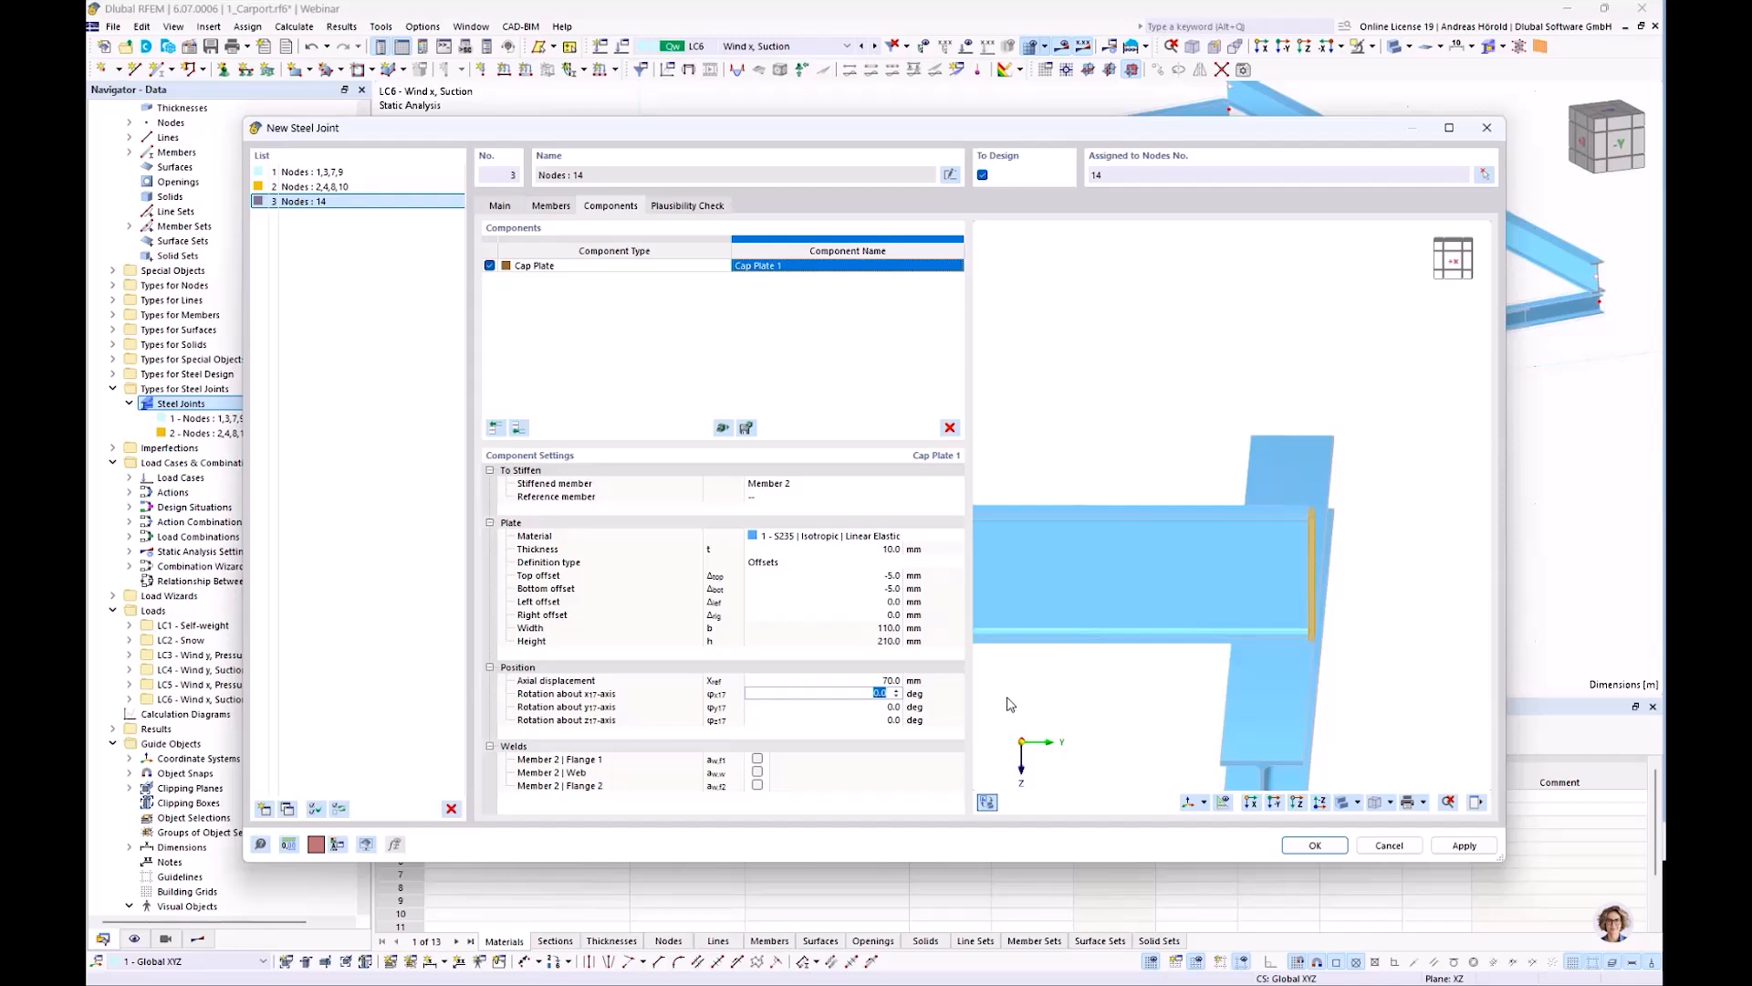
scroll(1396, 564, "up", 5)
scroll(1331, 585, "down", 4)
scroll(1325, 607, "down", 1)
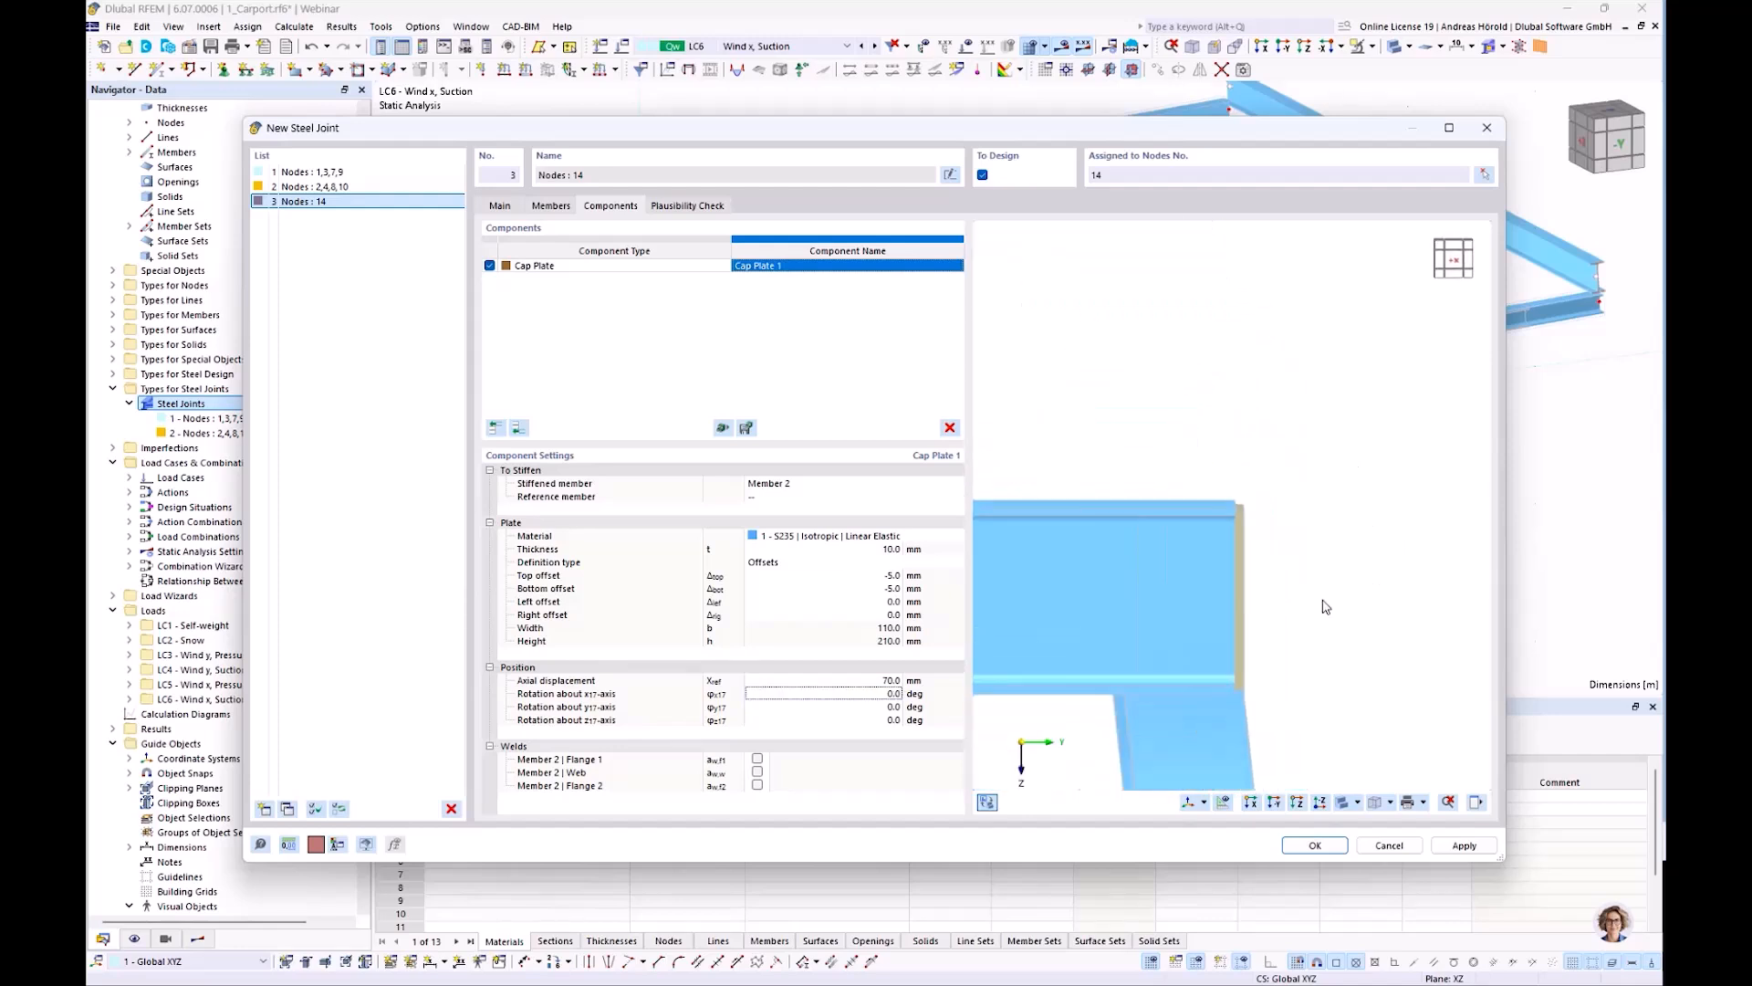
middle_click_drag(1325, 605, 1341, 534)
scroll(1351, 500, "down", 5)
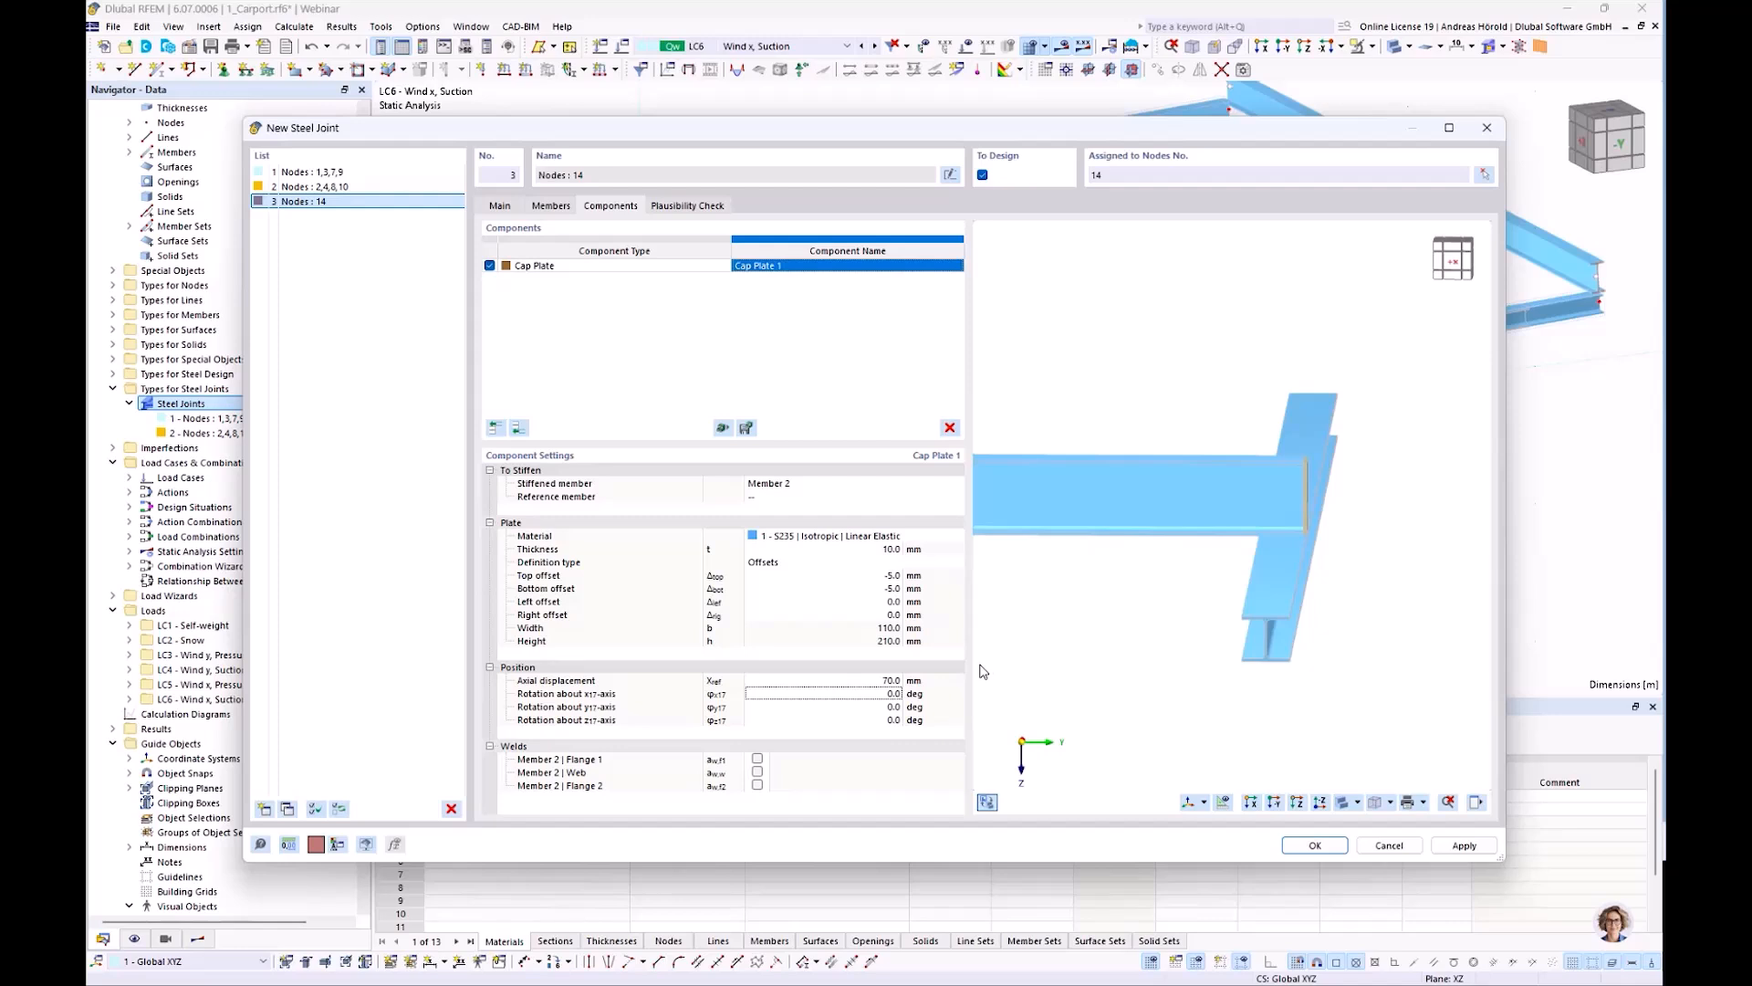
Activate the cap plate's welds to flange 1, the web and flange 2 of Member 2
left_click(757, 760)
left_click(757, 772)
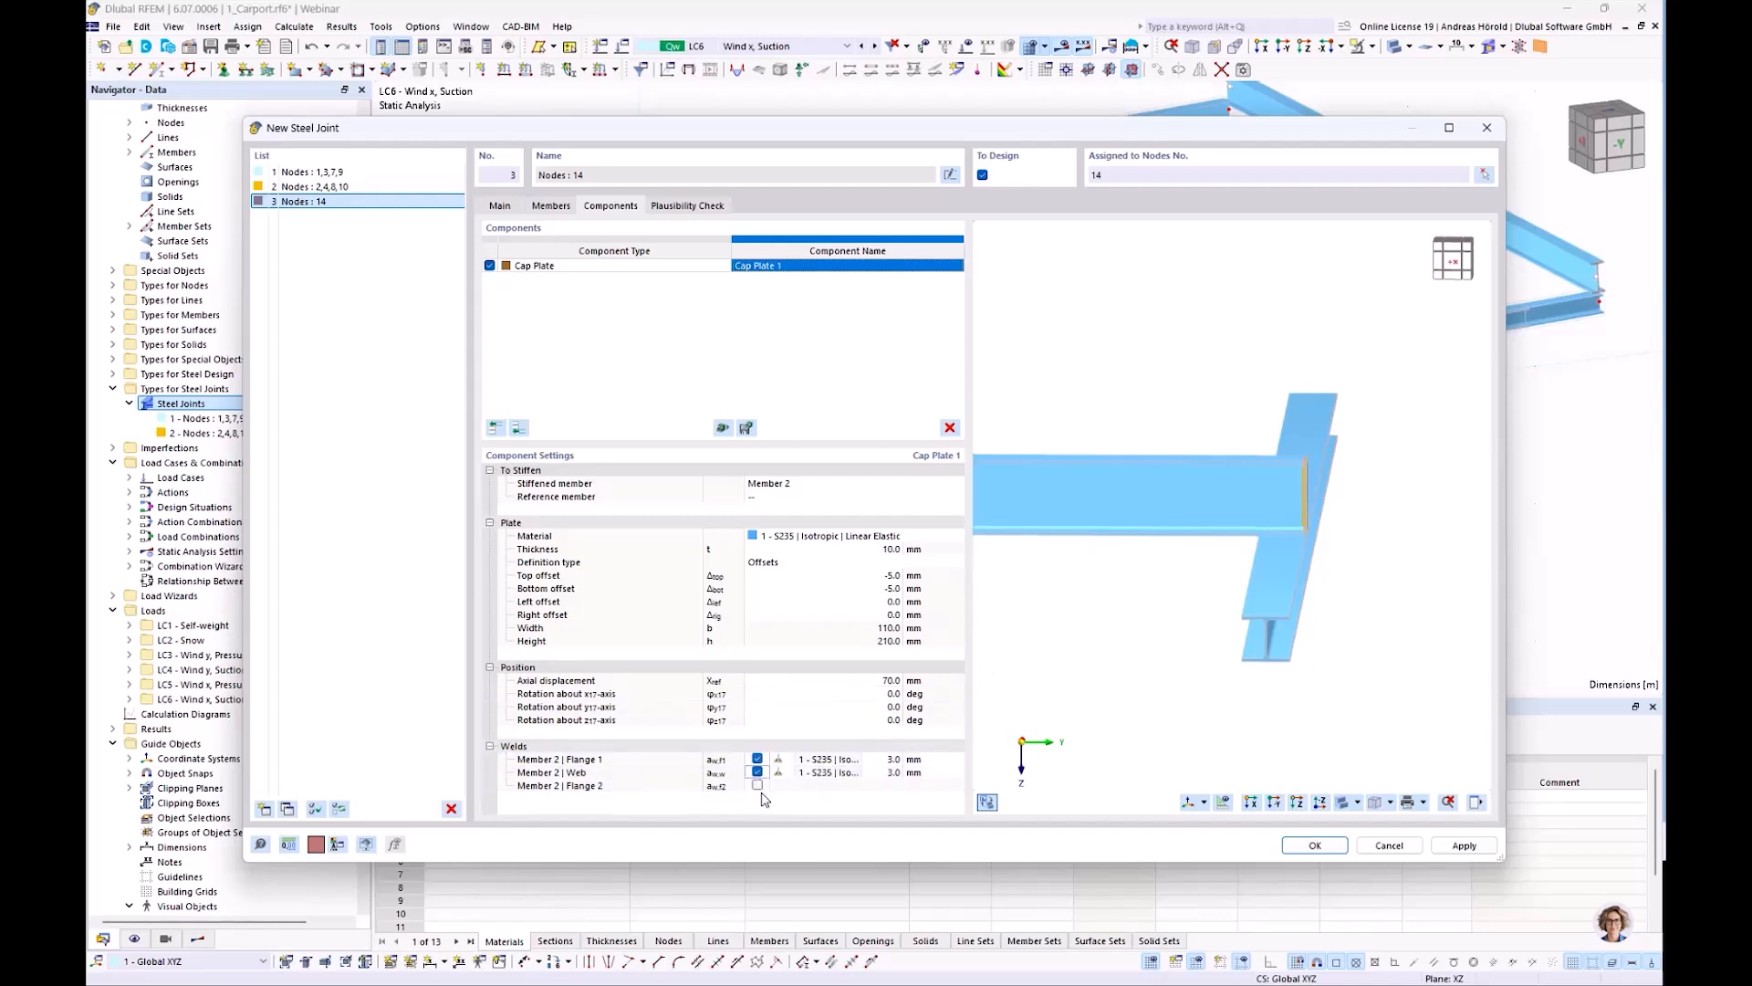
left_click(758, 786)
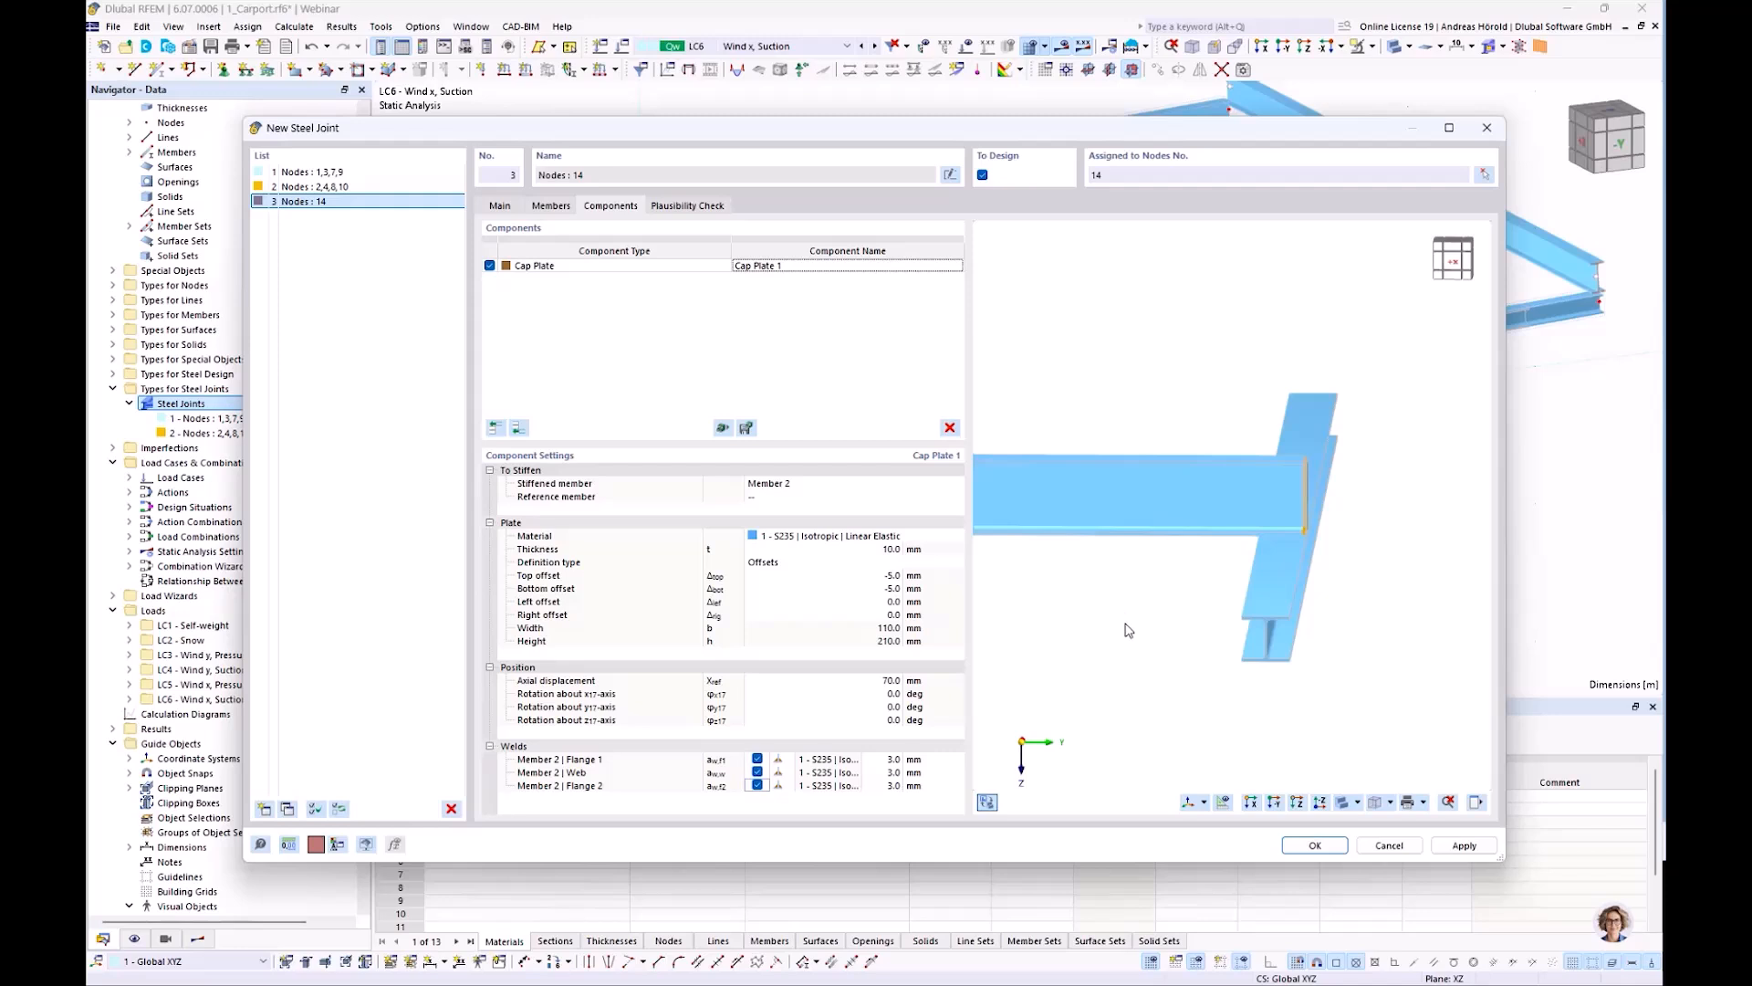
Add a Fasteners component to the steel joint at node 14
middle_click_drag(1128, 630, 1145, 623, "ctrl")
scroll(1151, 550, "up", 2)
middle_click_drag(1242, 578, 1109, 628)
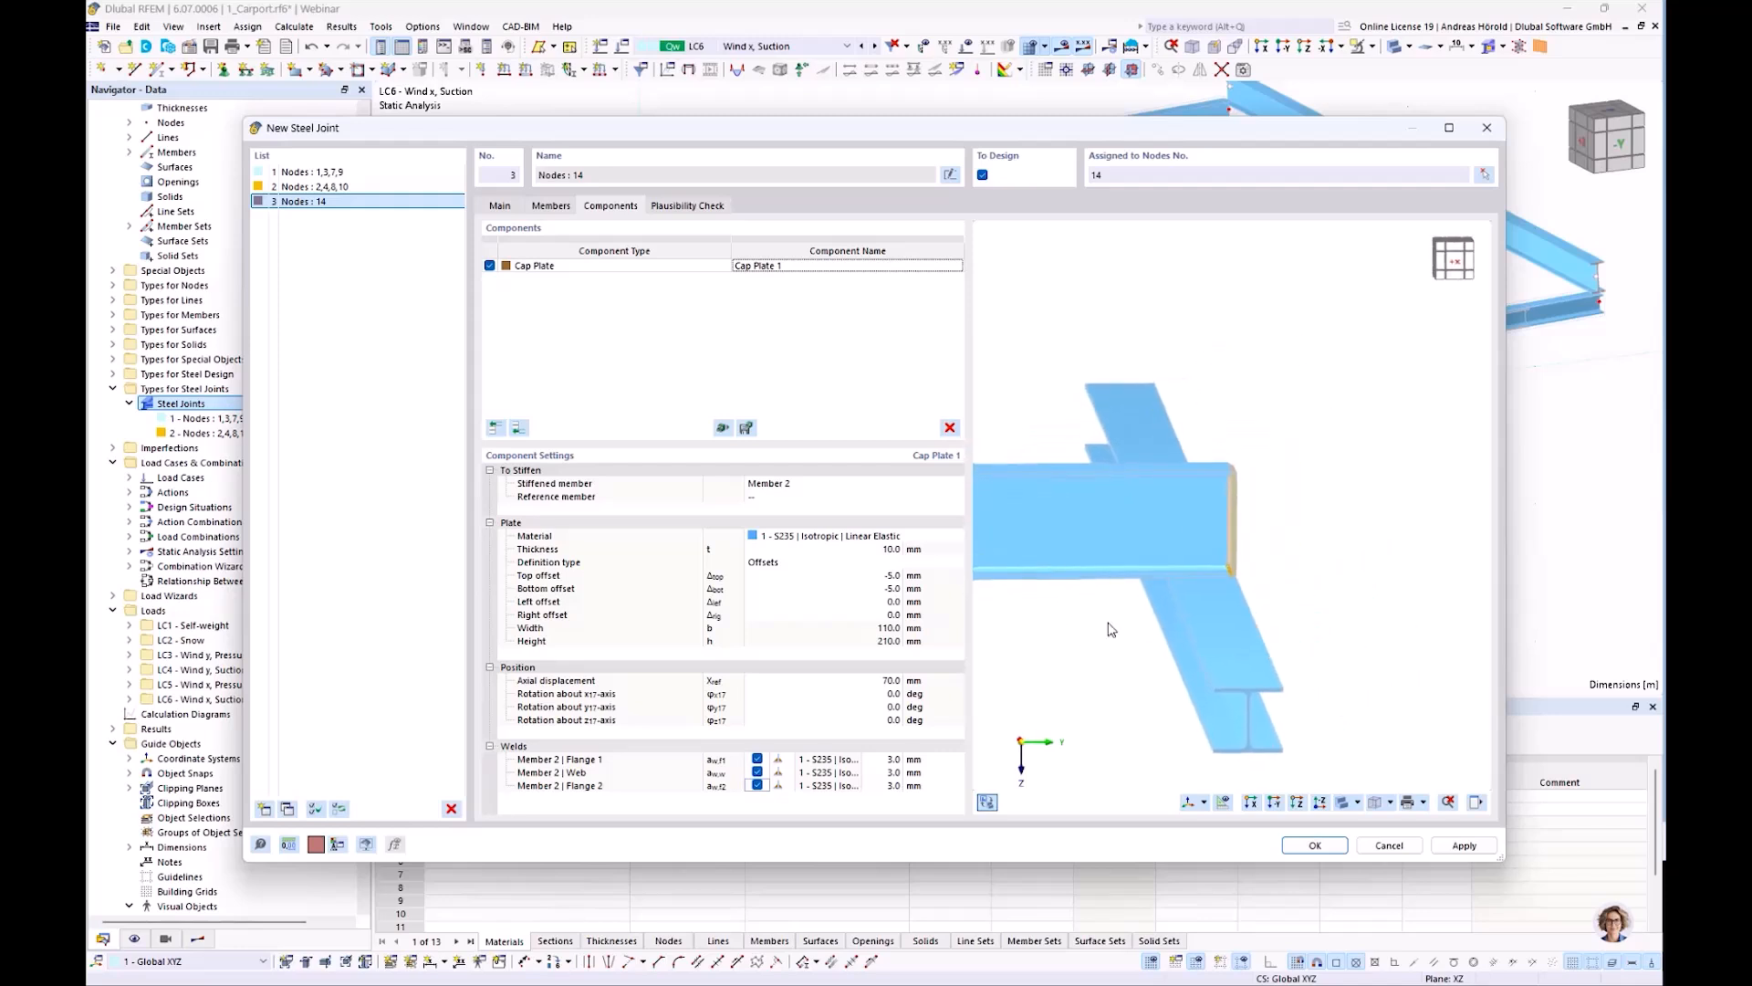
left_click(518, 429)
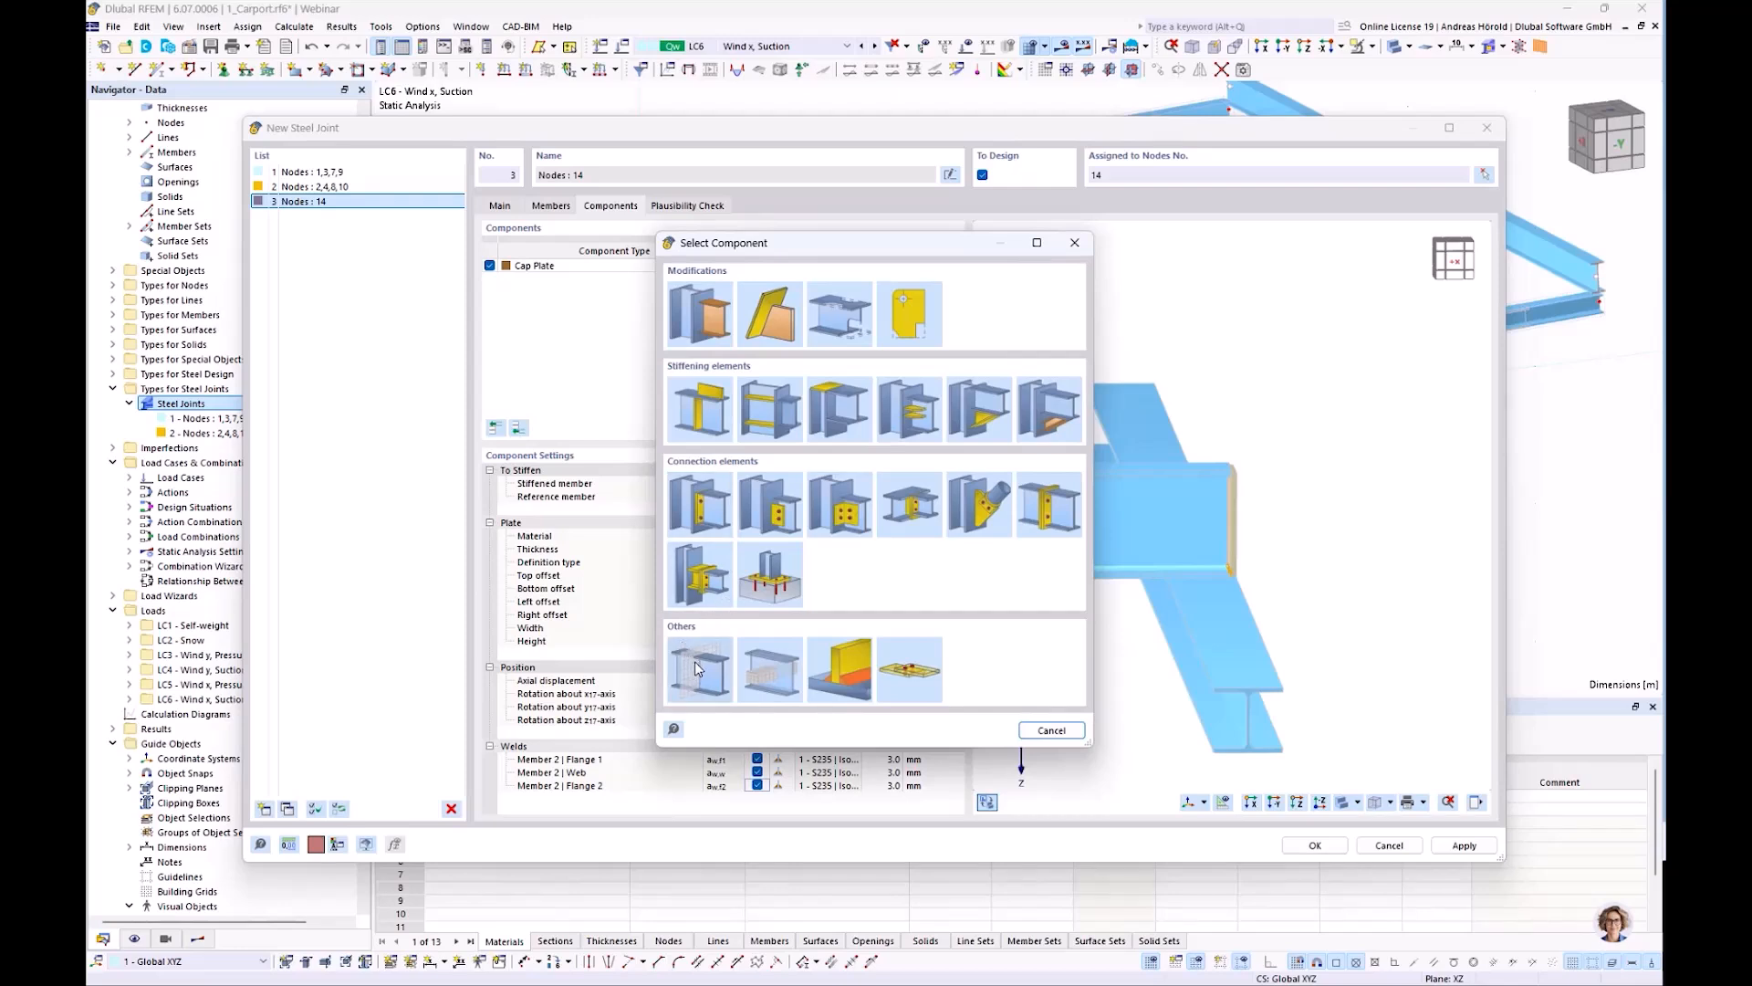
left_click(900, 675)
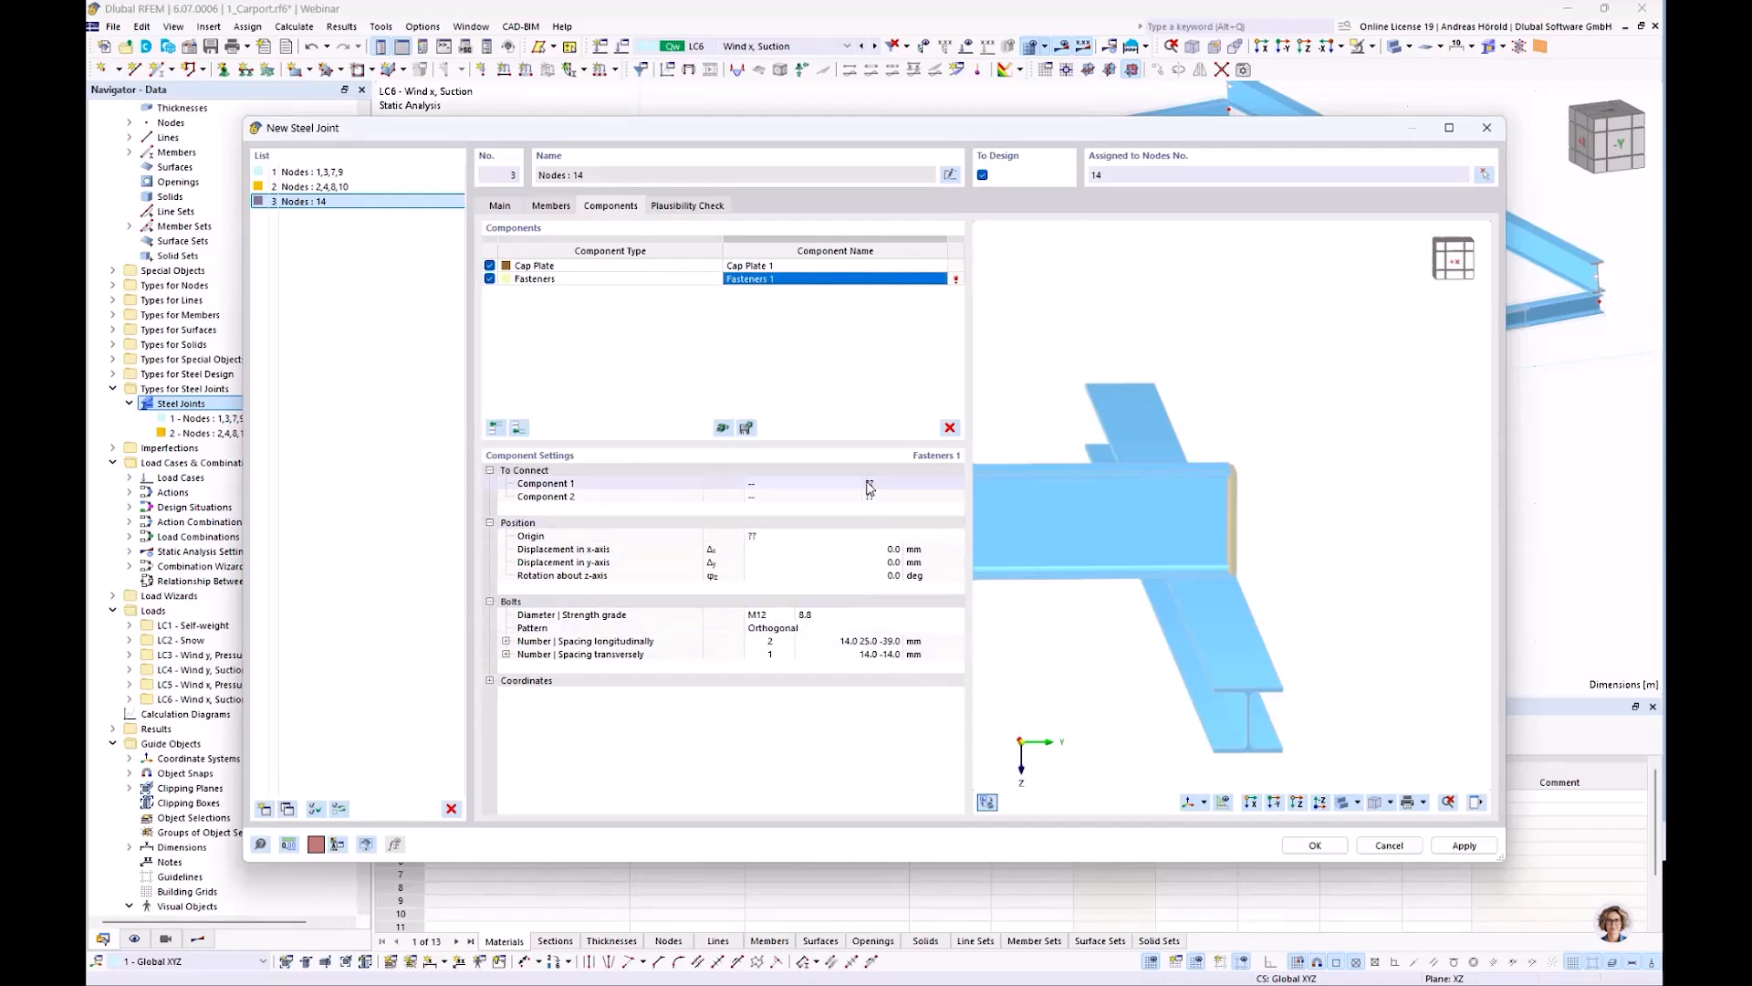
Define the fasteners' first connected component as a member plate on Member 2 | Flange 2
left_click(833, 487)
left_click(821, 487)
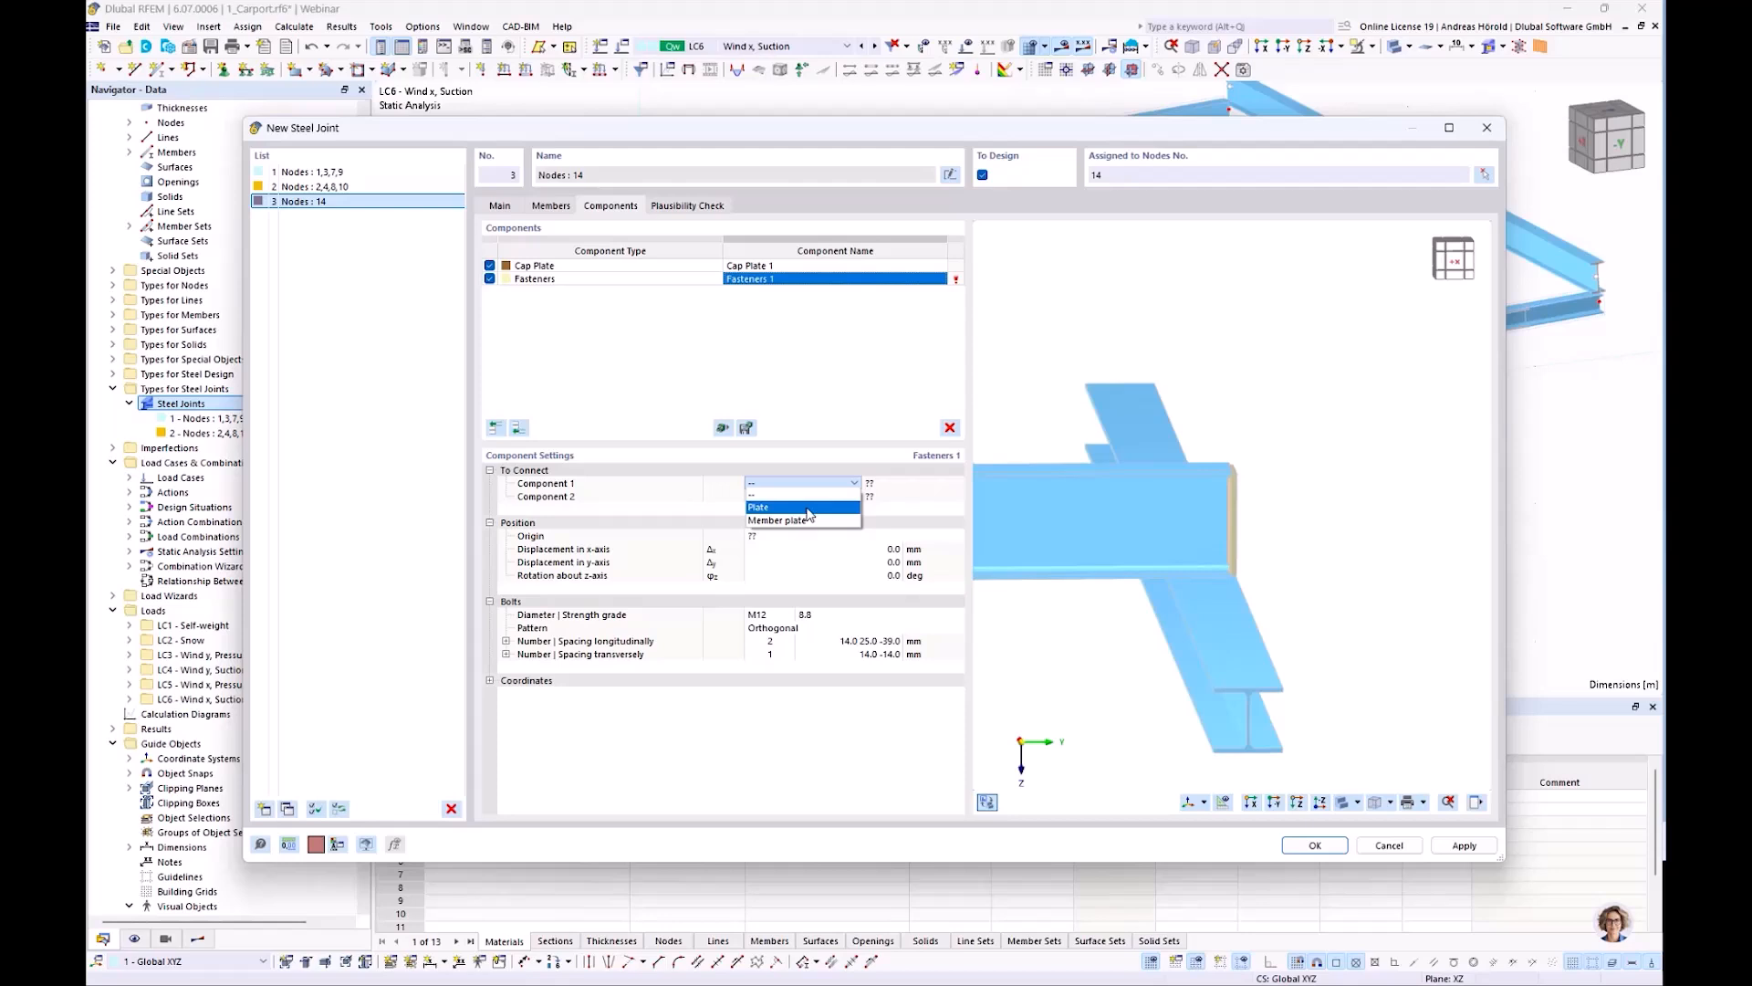
middle_click_drag(1342, 585, 1276, 577, "ctrl")
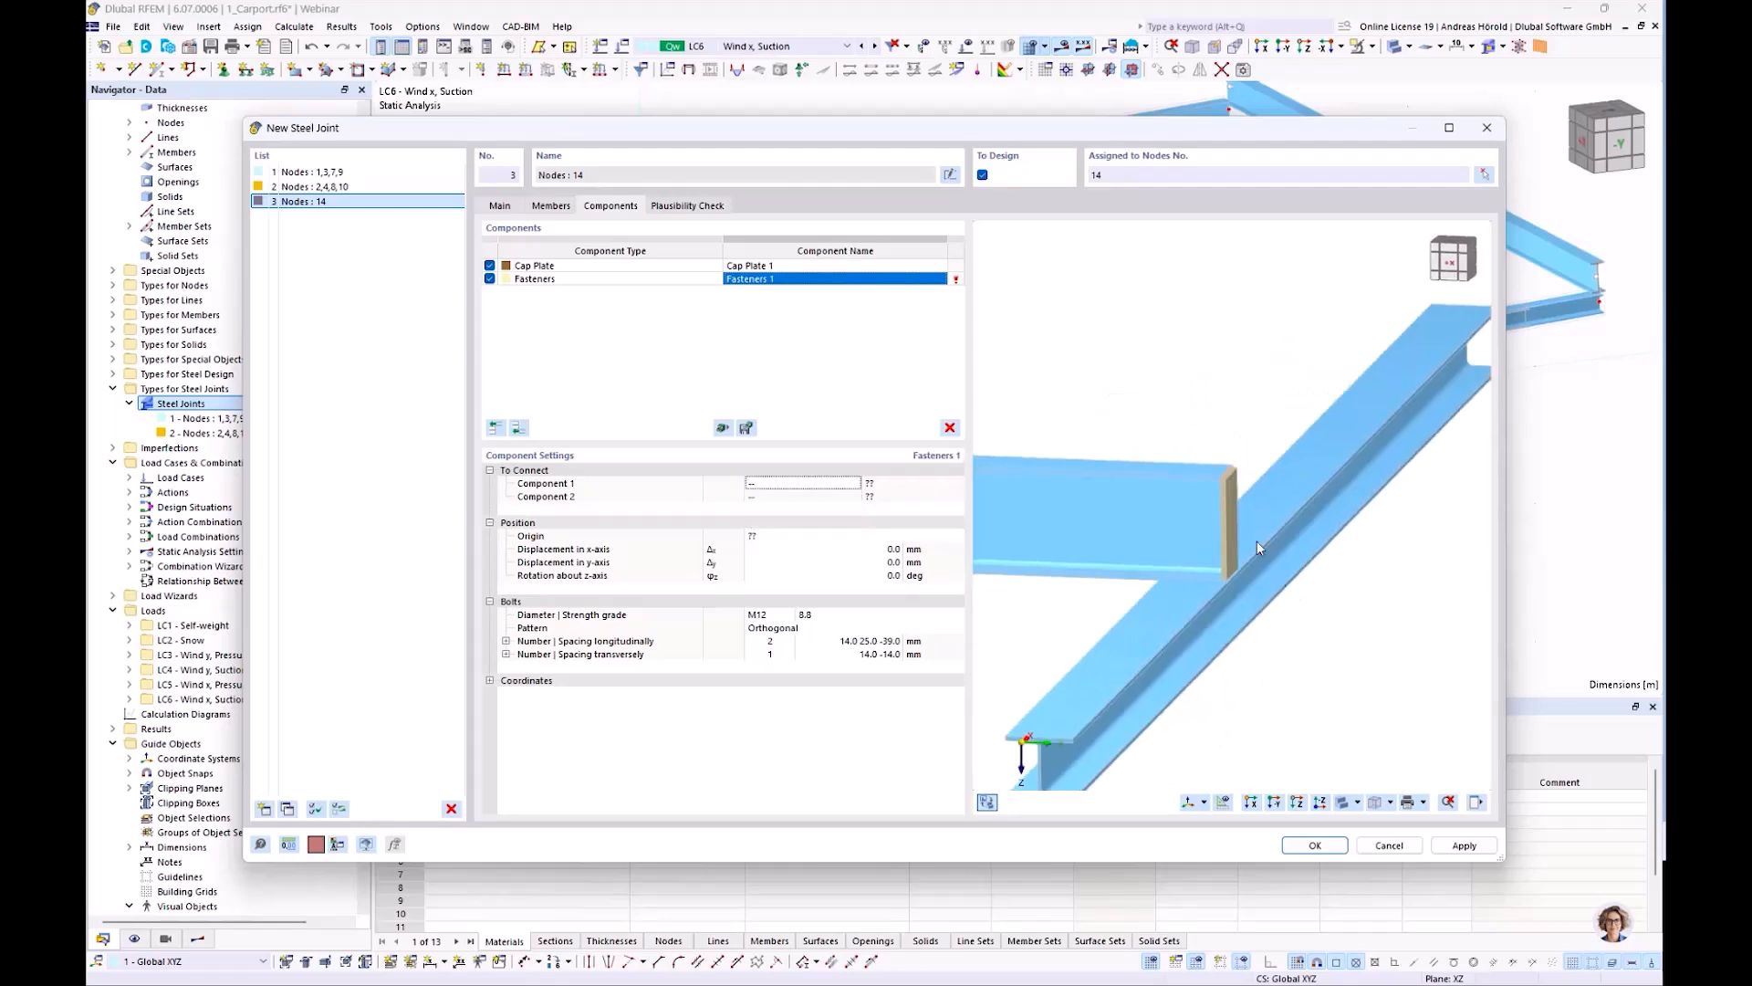
left_click(810, 485)
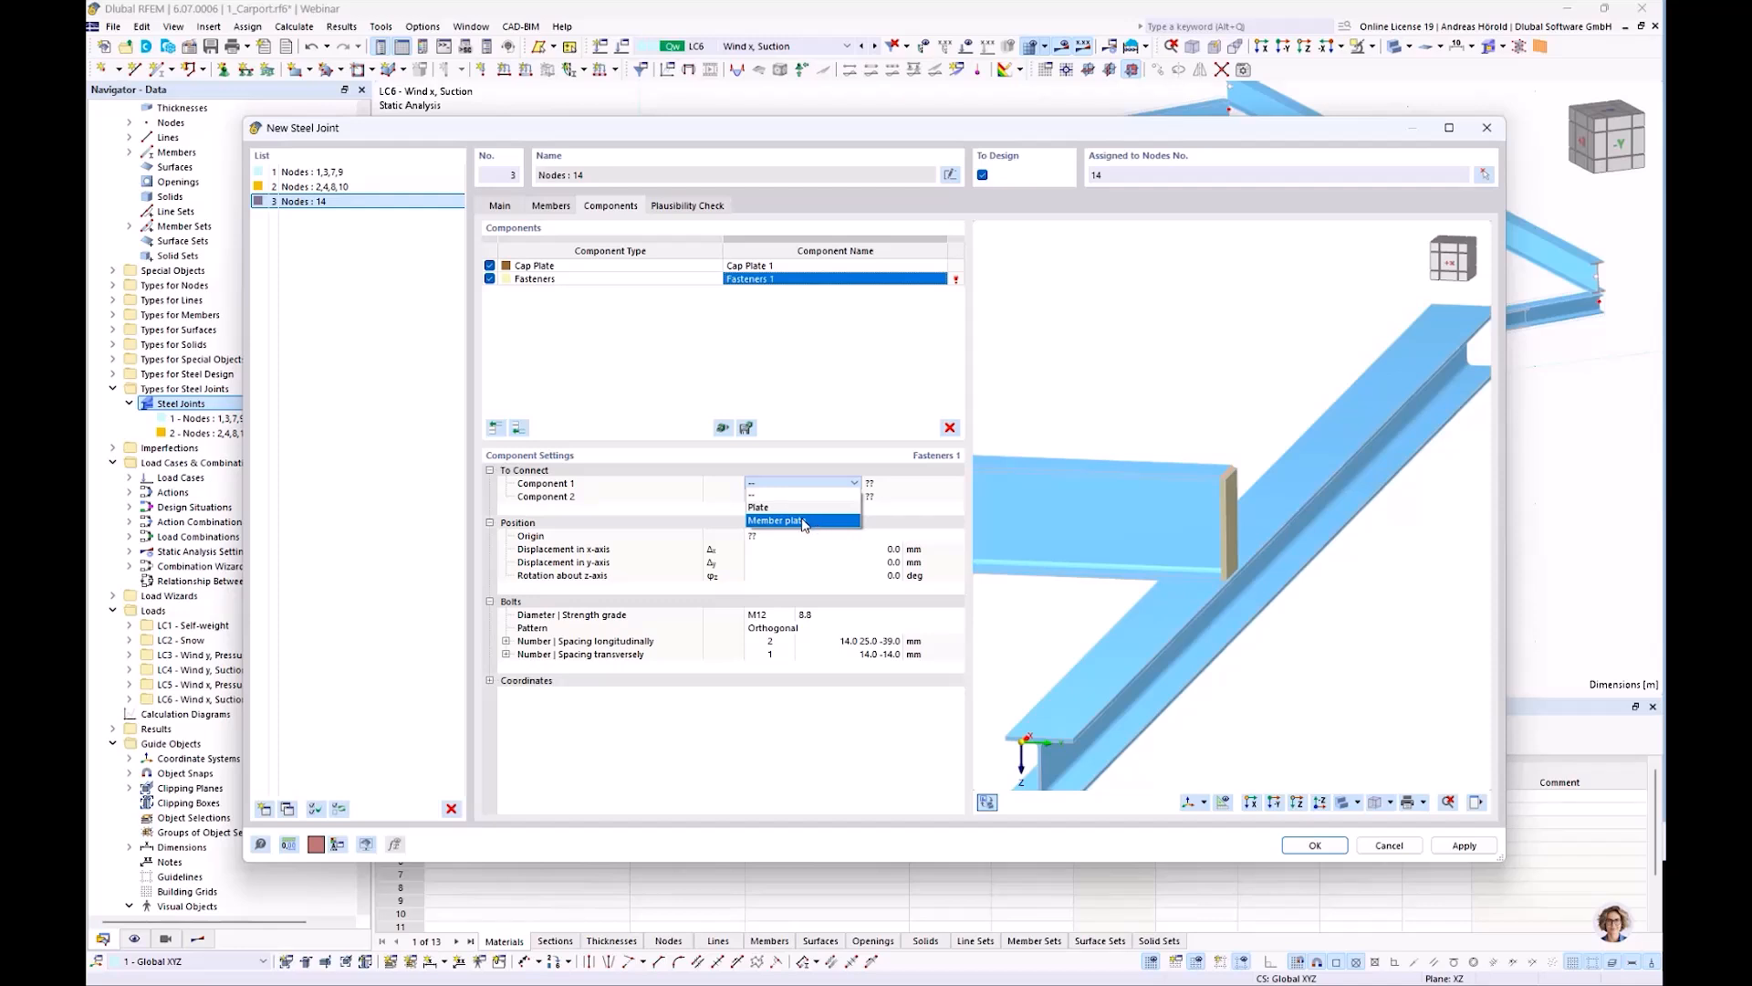
left_click(803, 521)
left_click(891, 485)
scroll(1186, 500, "up", 3)
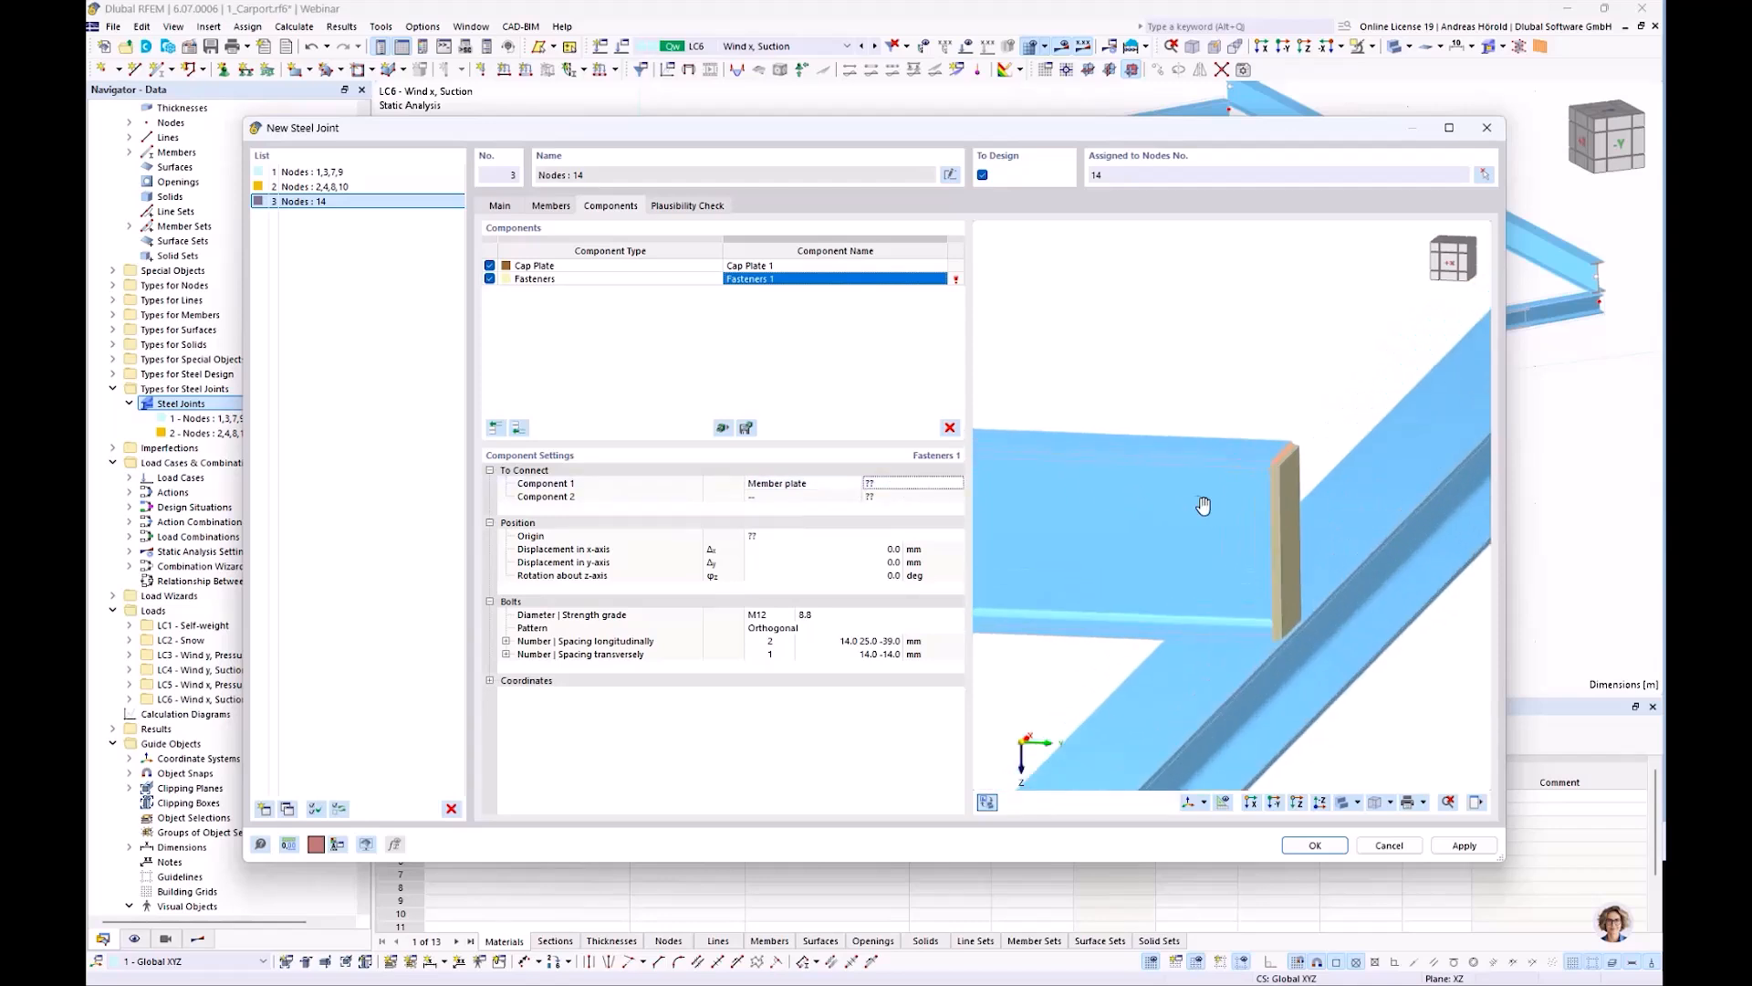
middle_click_drag(1209, 505, 1182, 464)
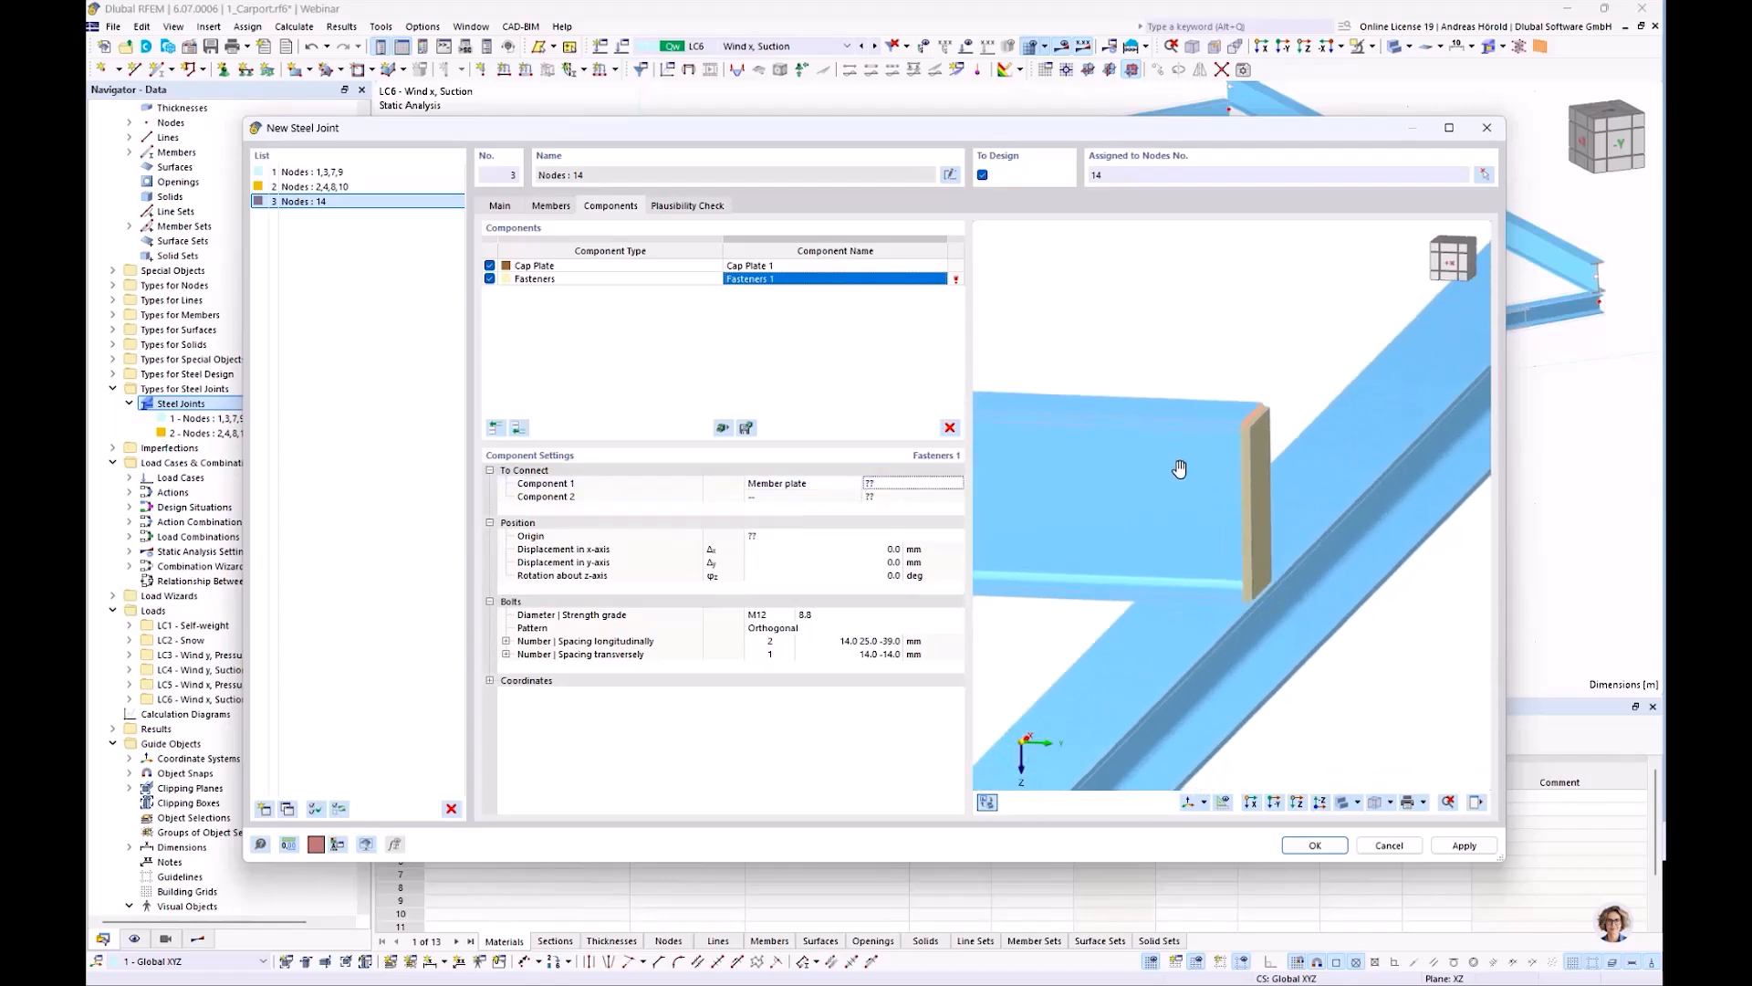
left_click(894, 486)
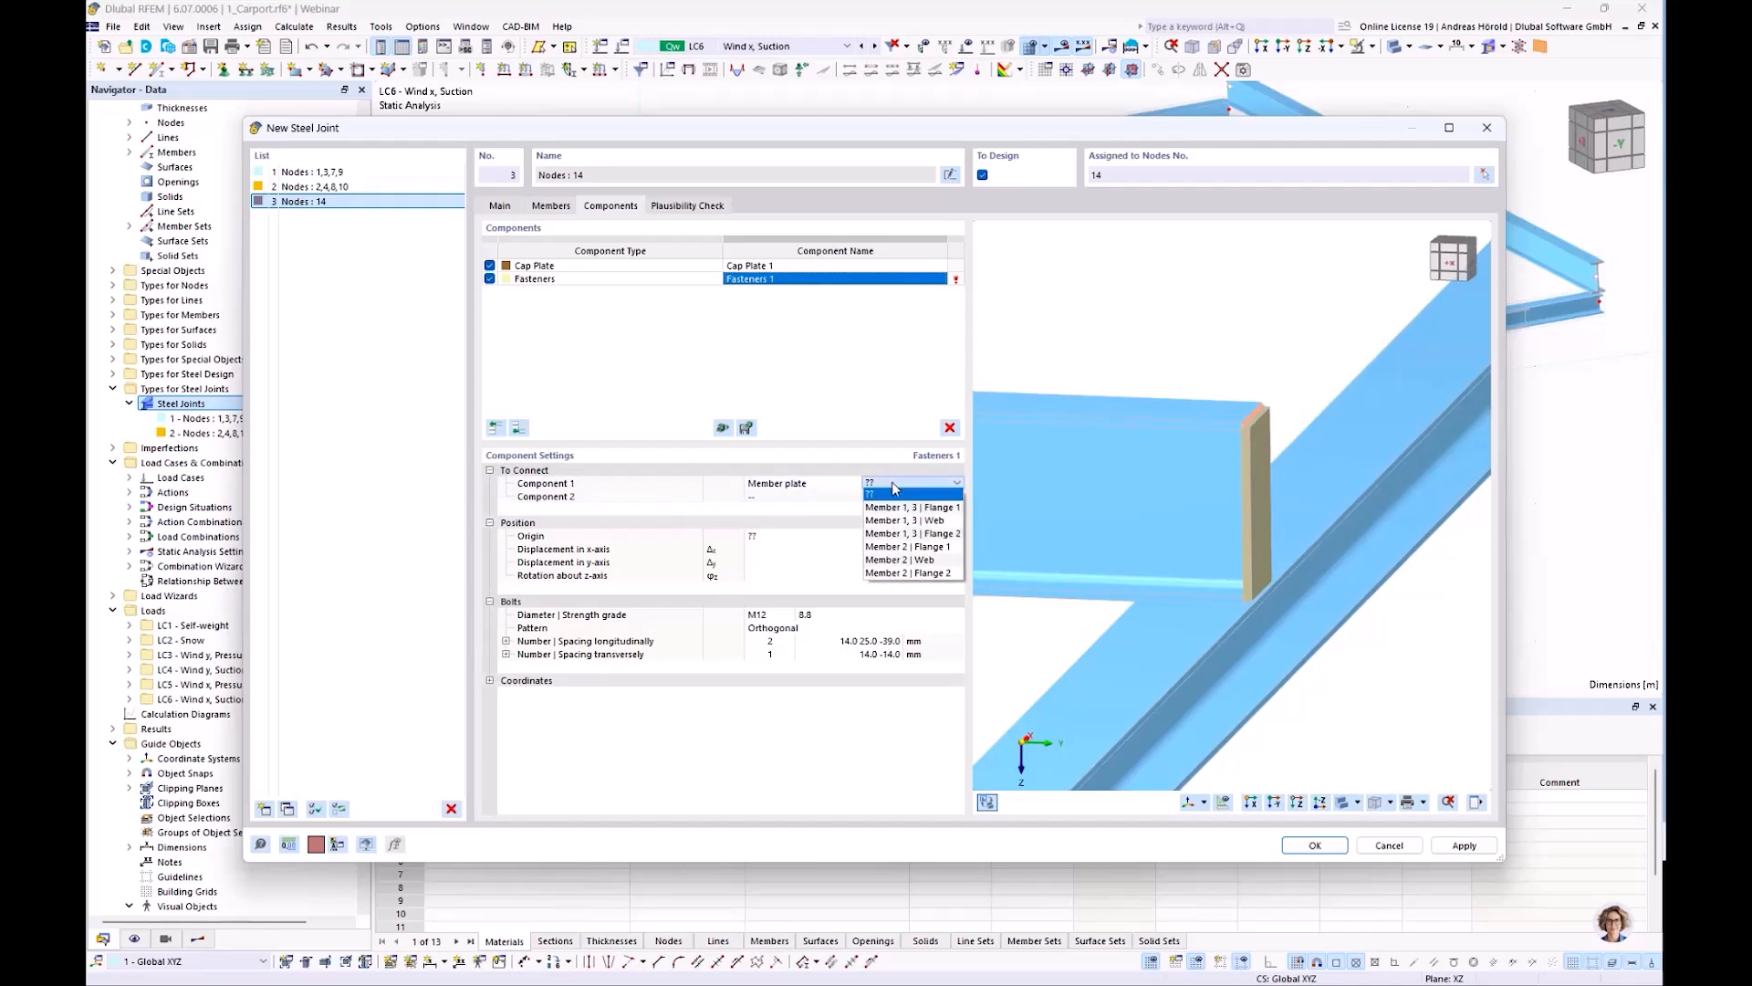
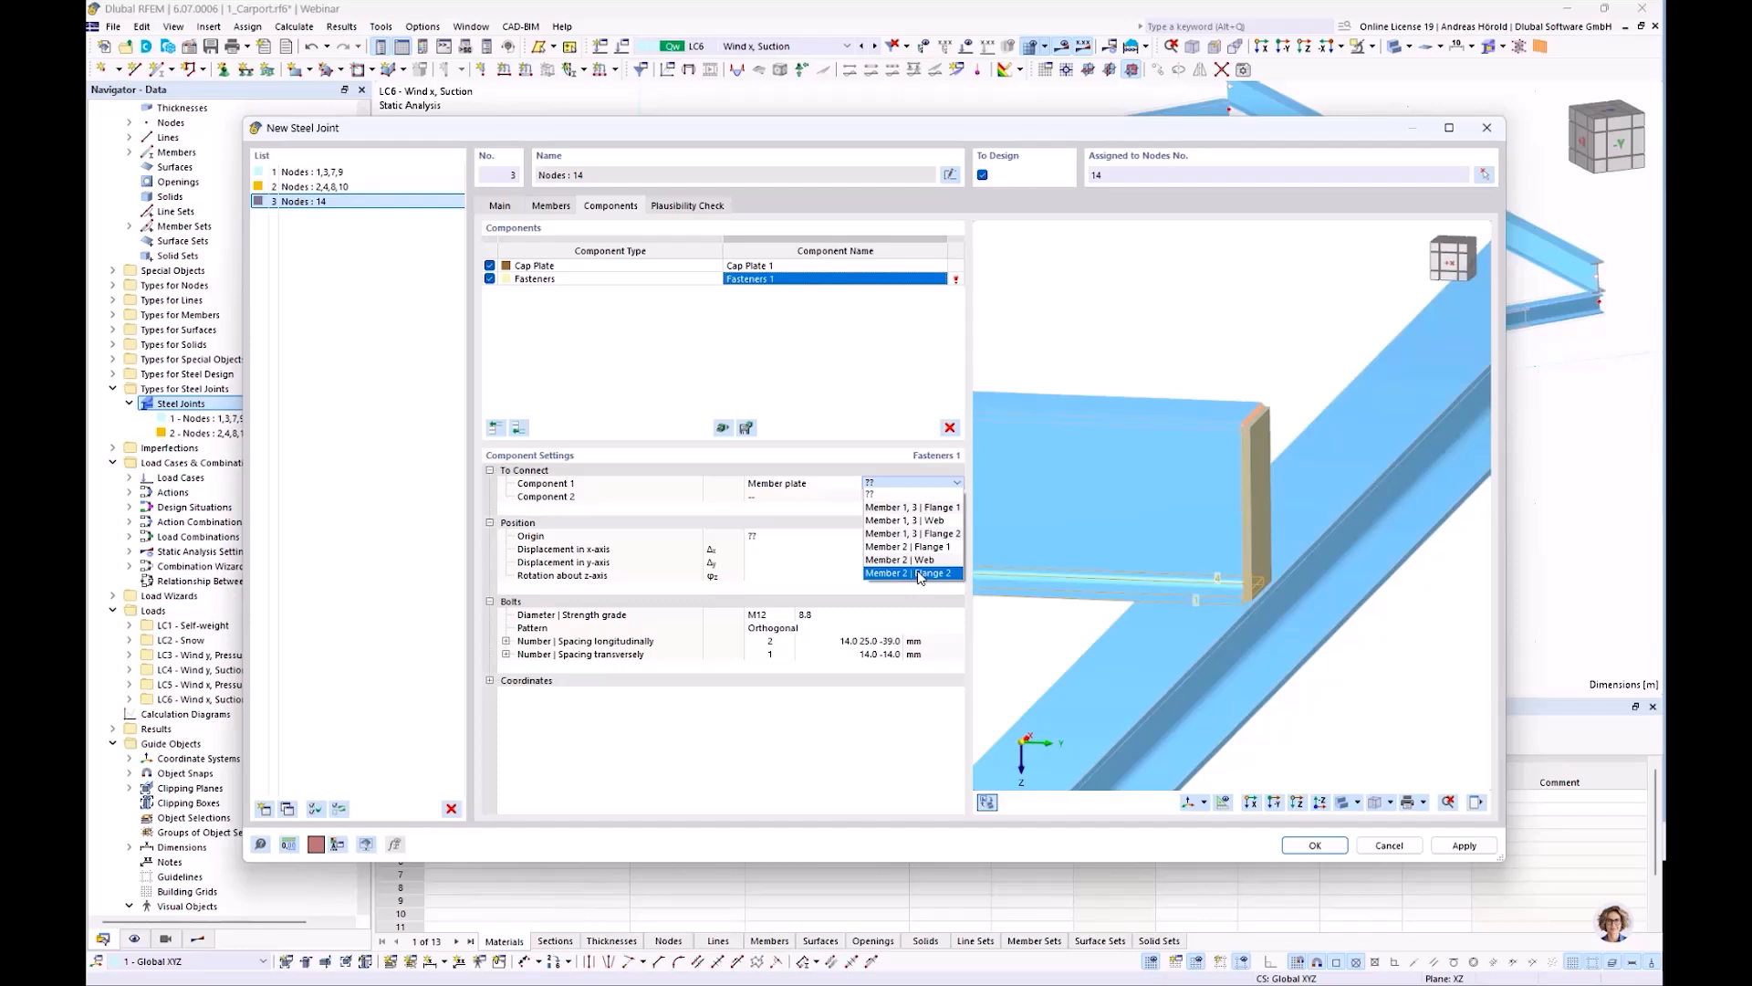
left_click(919, 577)
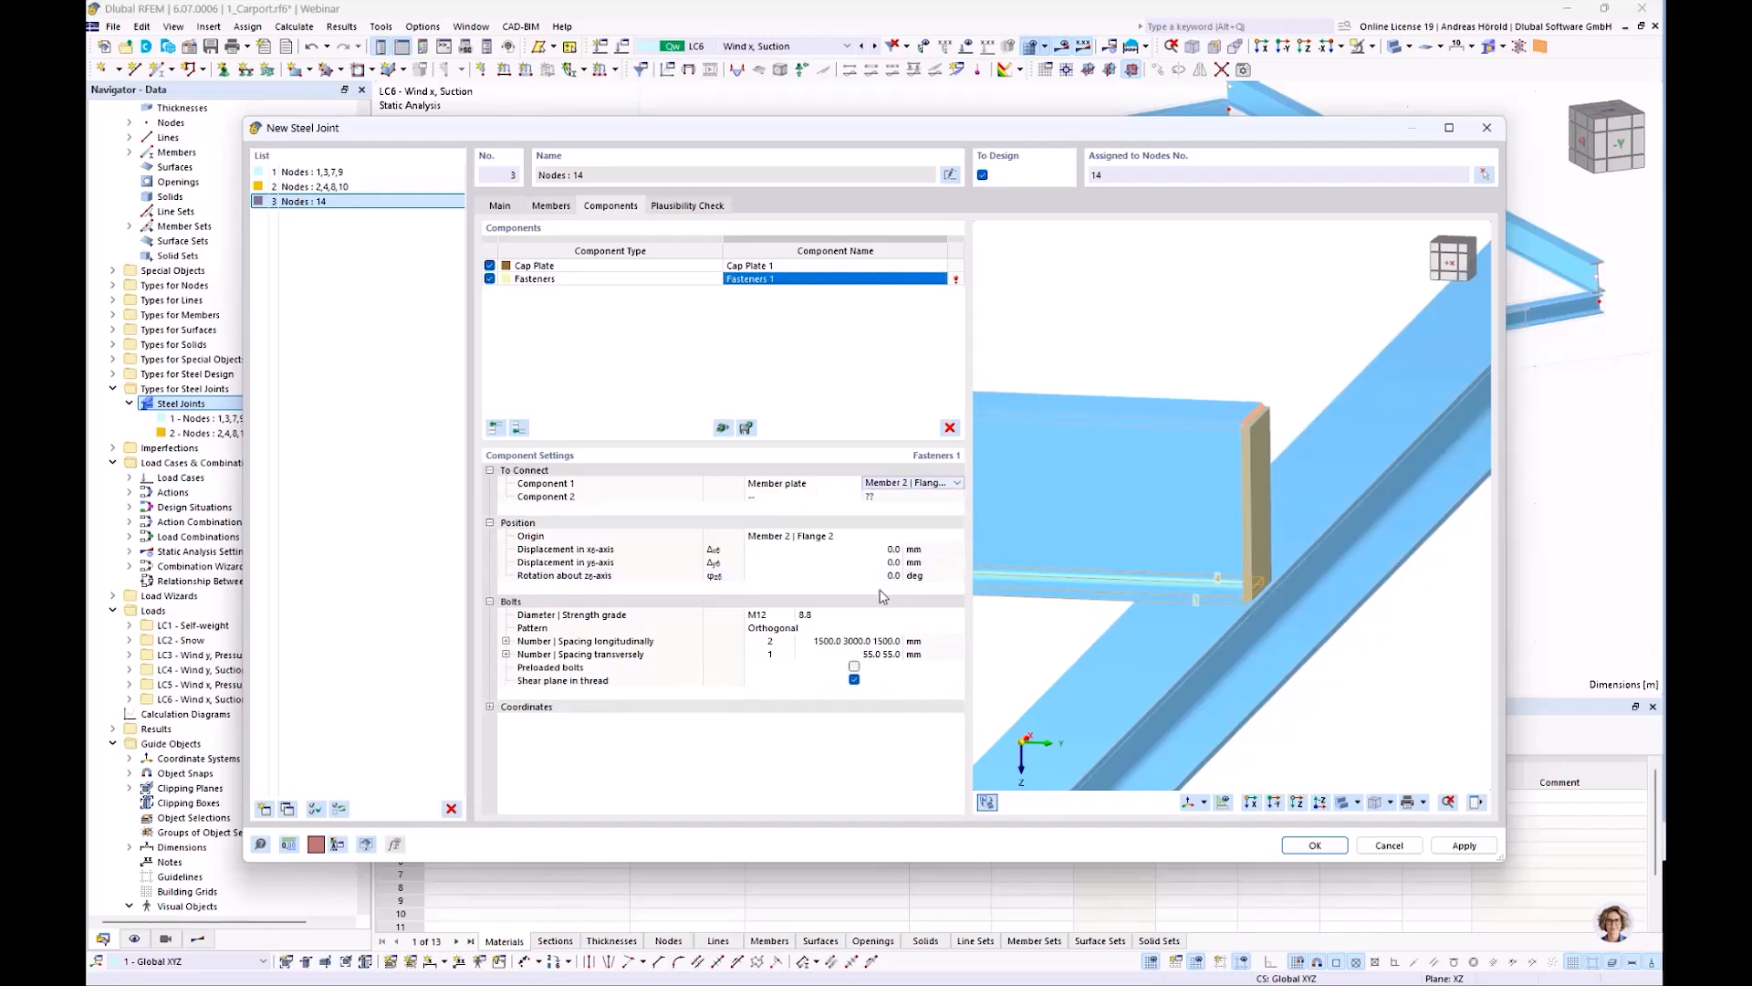
Define the fasteners' second connected component as a member plate on Member 1, 3 | Flange 1
left_click(803, 498)
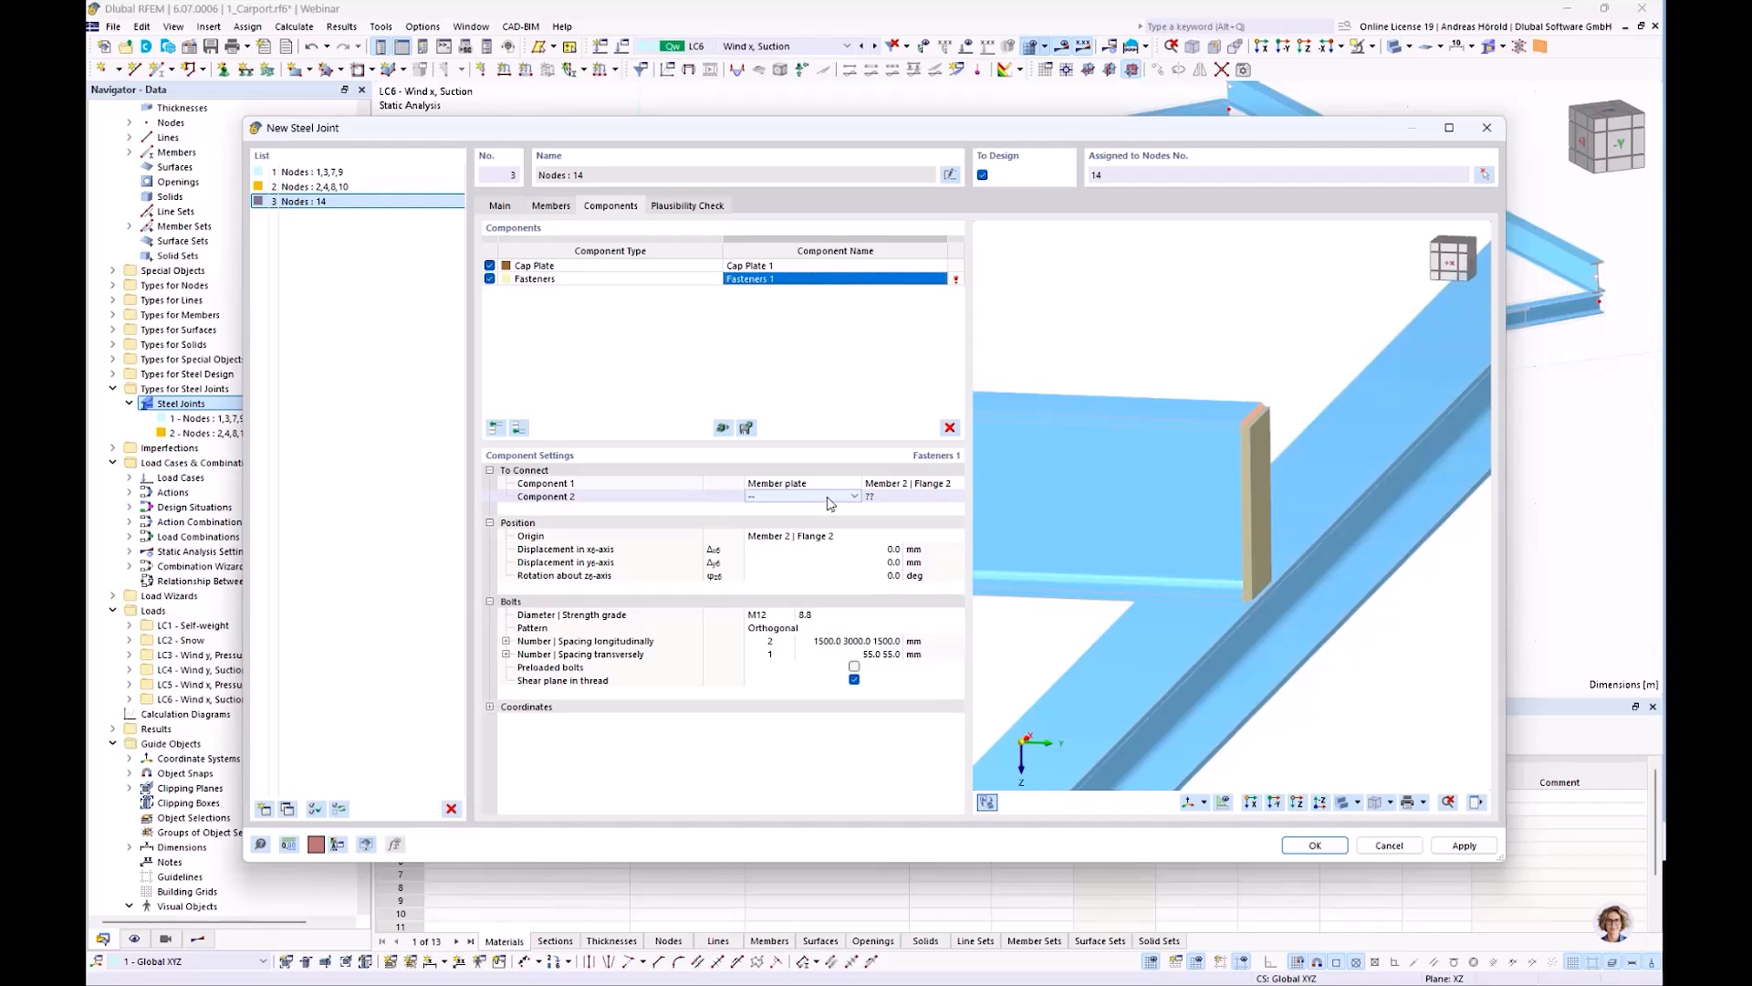
left_click(829, 500)
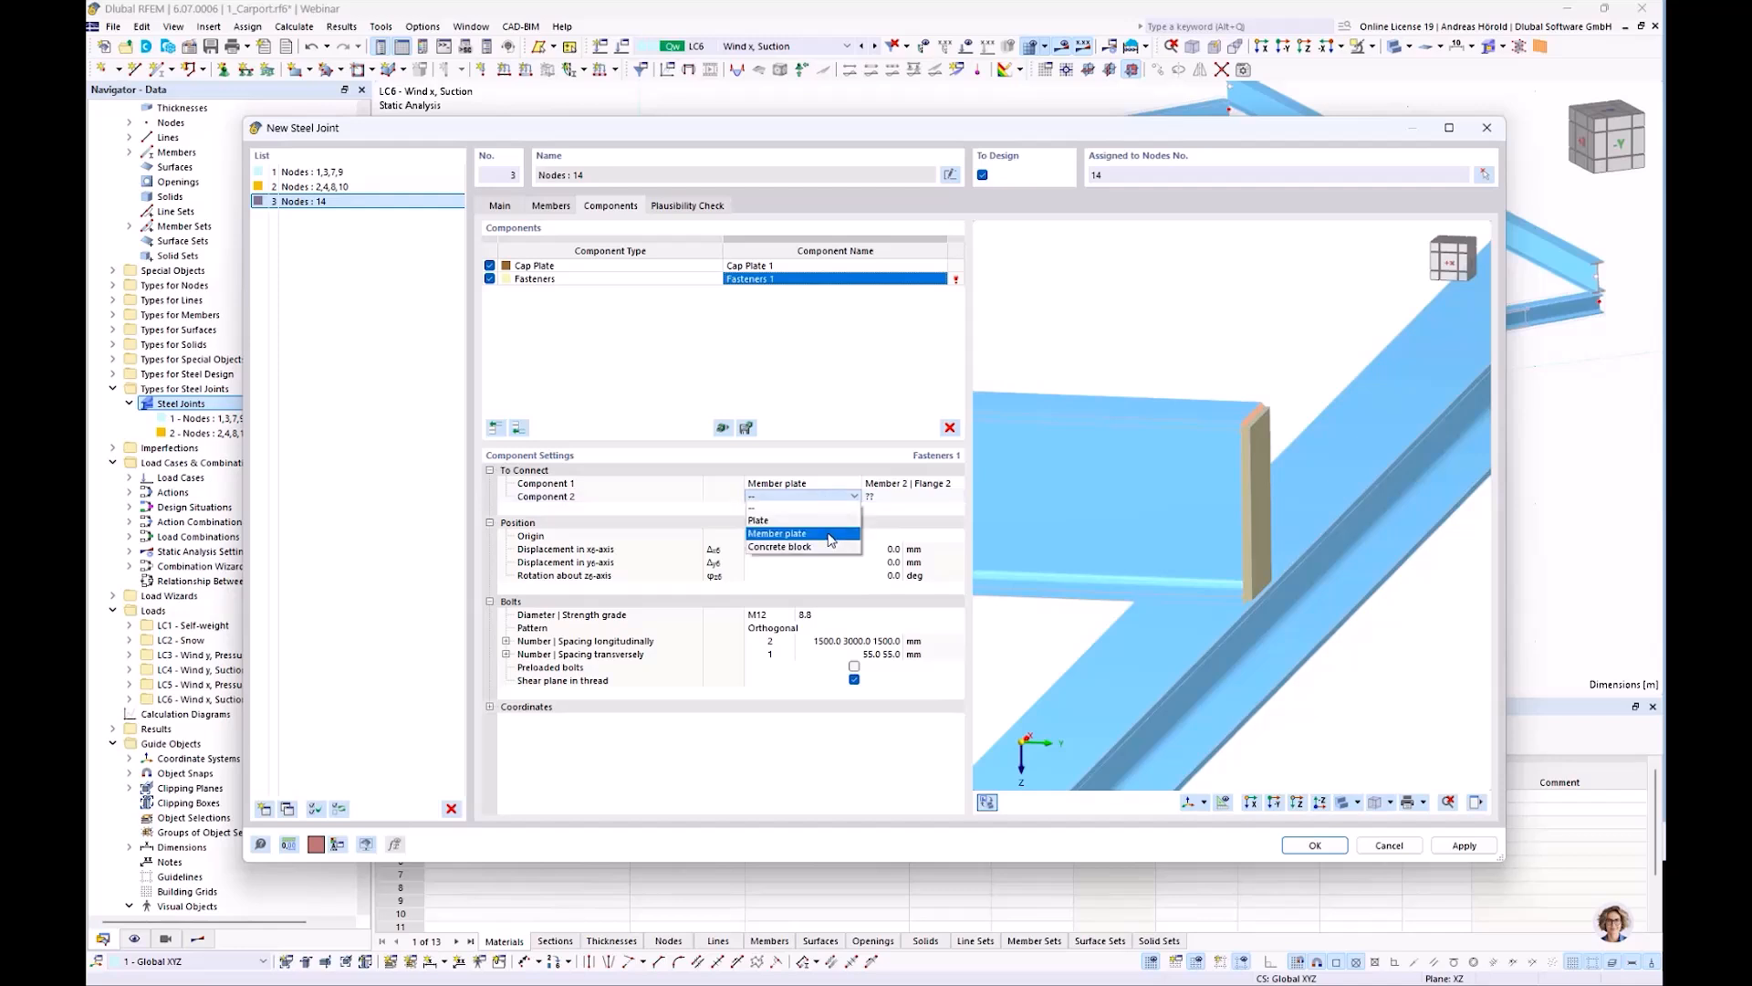
left_click(830, 534)
left_click(893, 497)
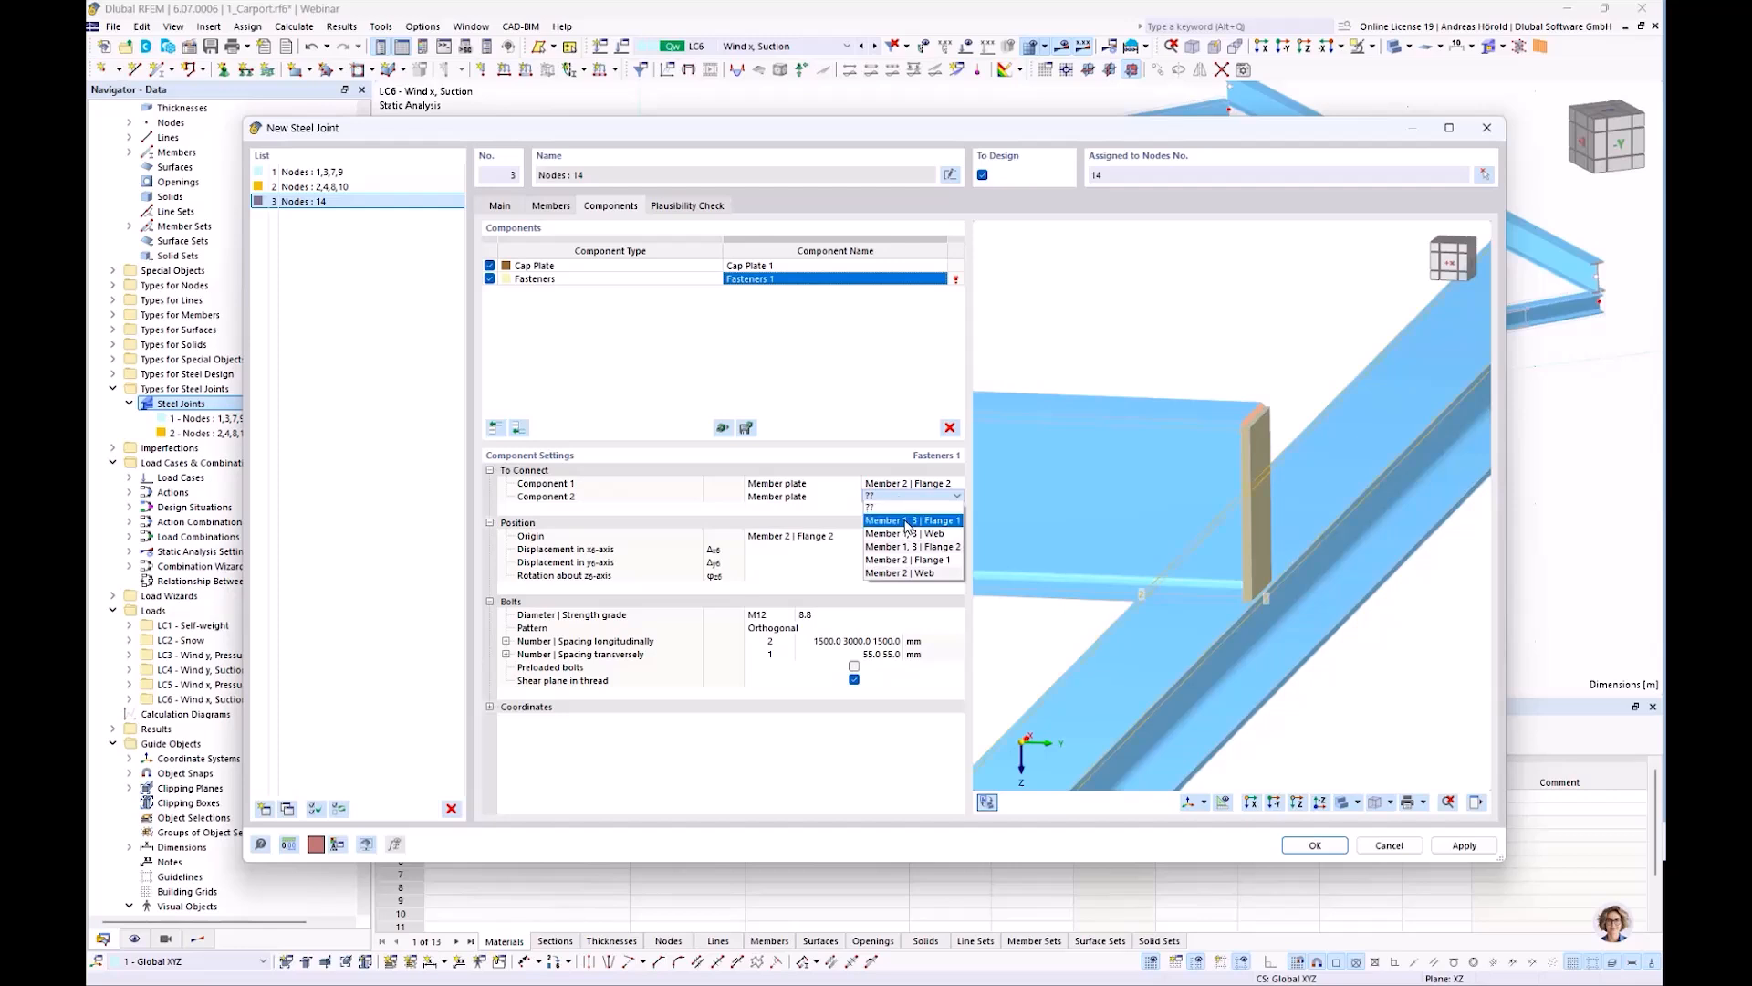
left_click(906, 521)
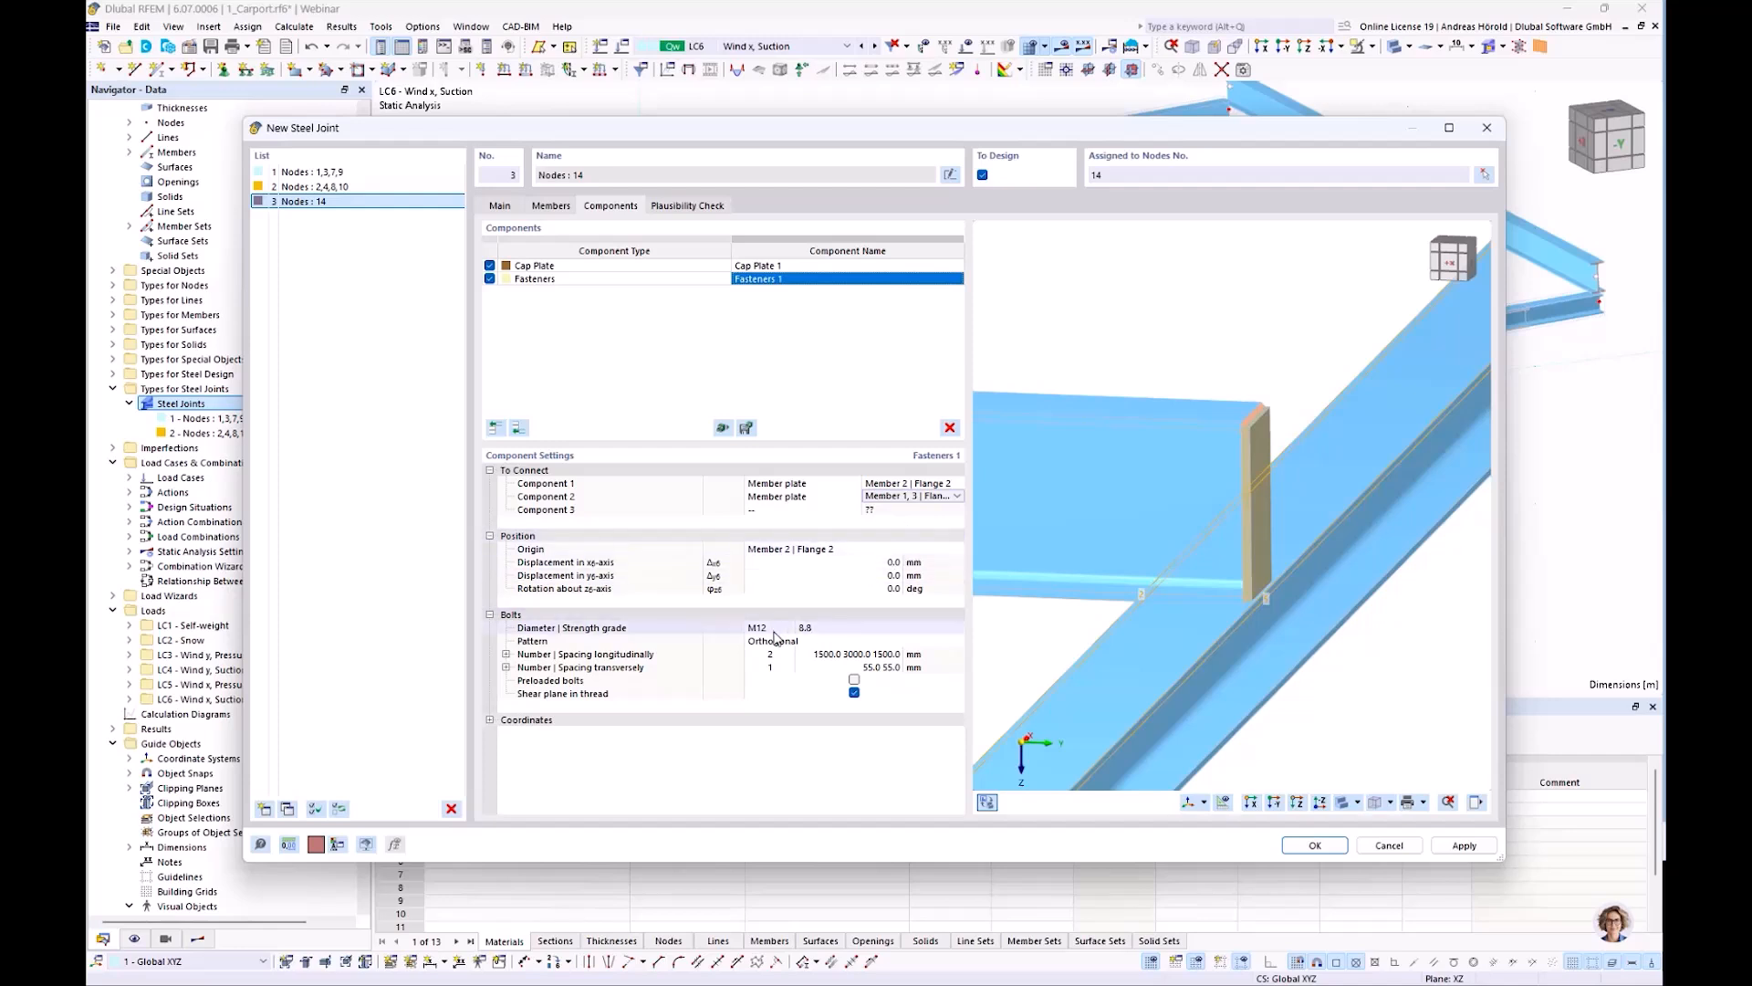
Set the strength grade of the M12 bolts to 4.6
left_click(807, 630)
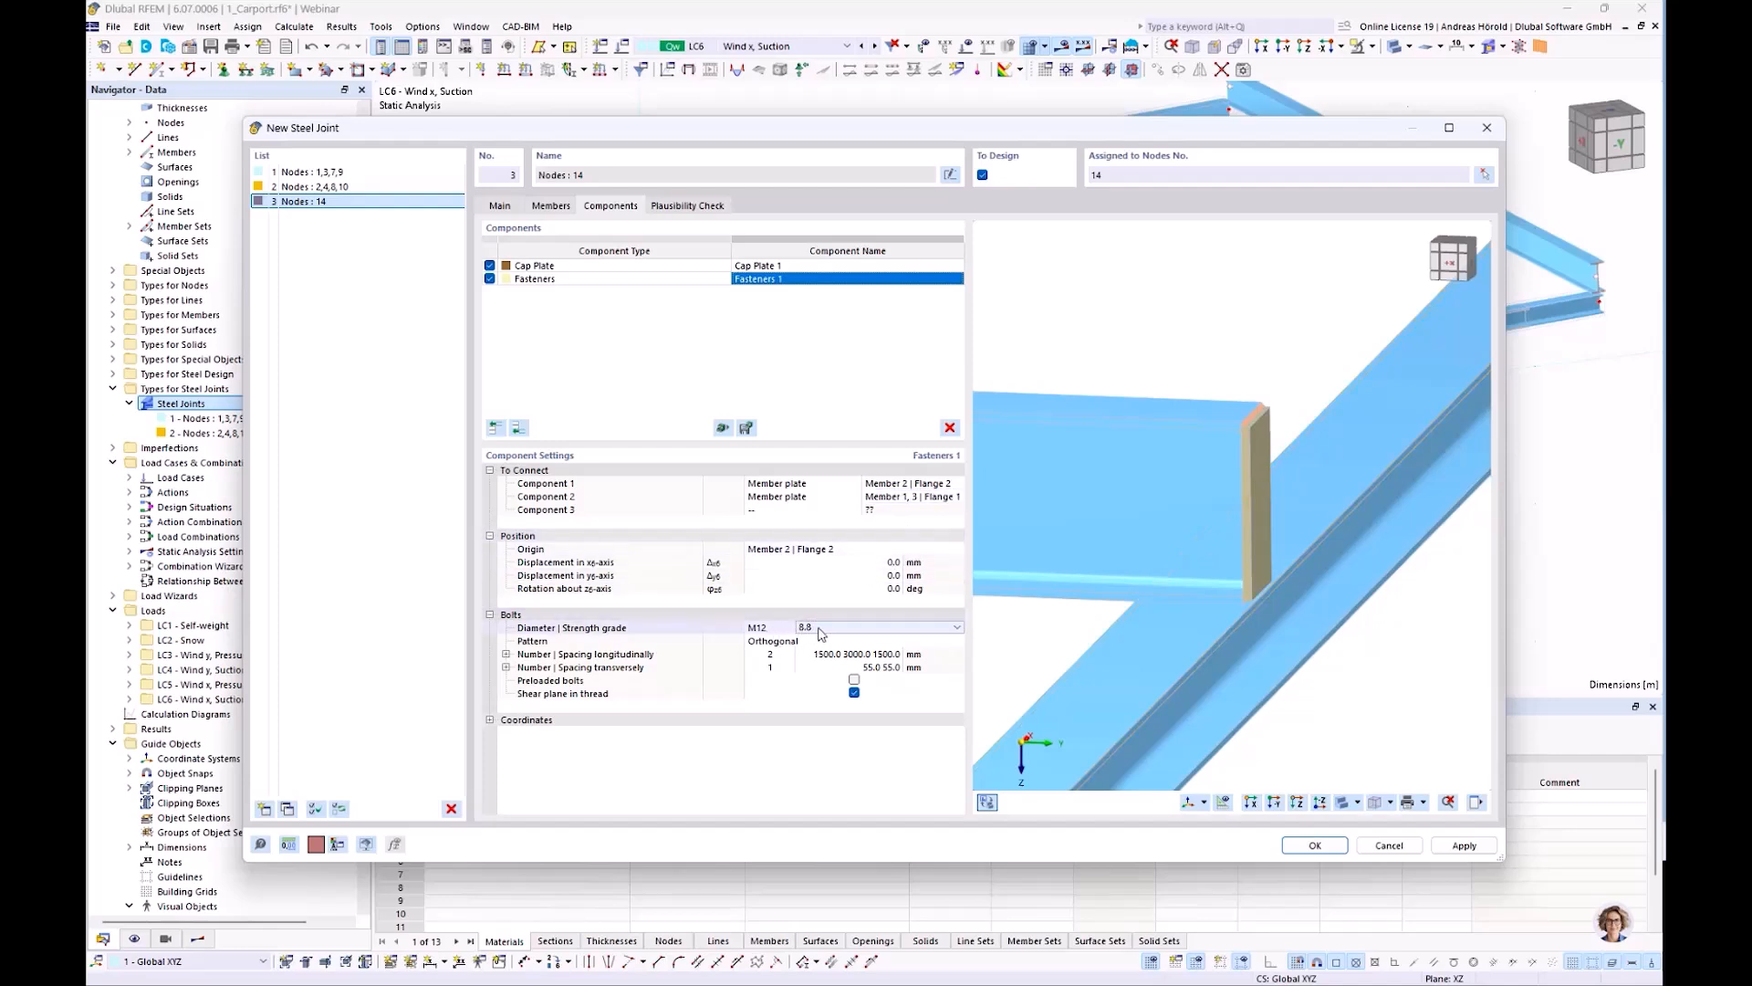
left_click(822, 630)
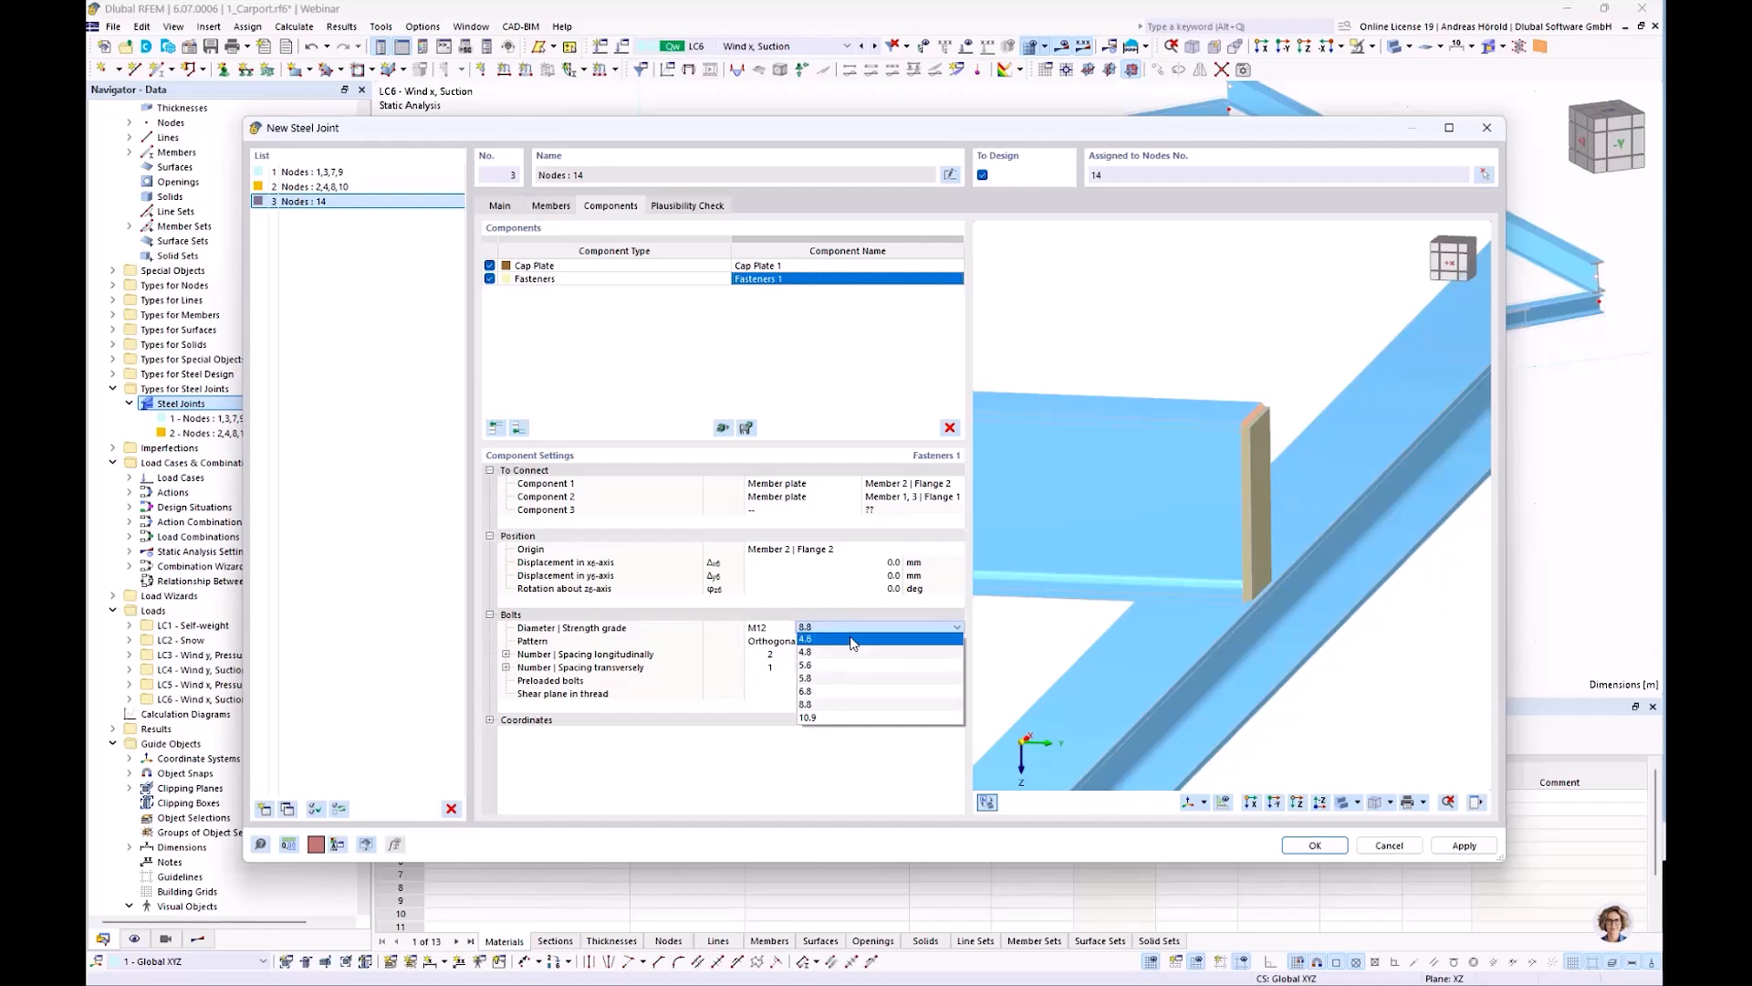
left_click(851, 640)
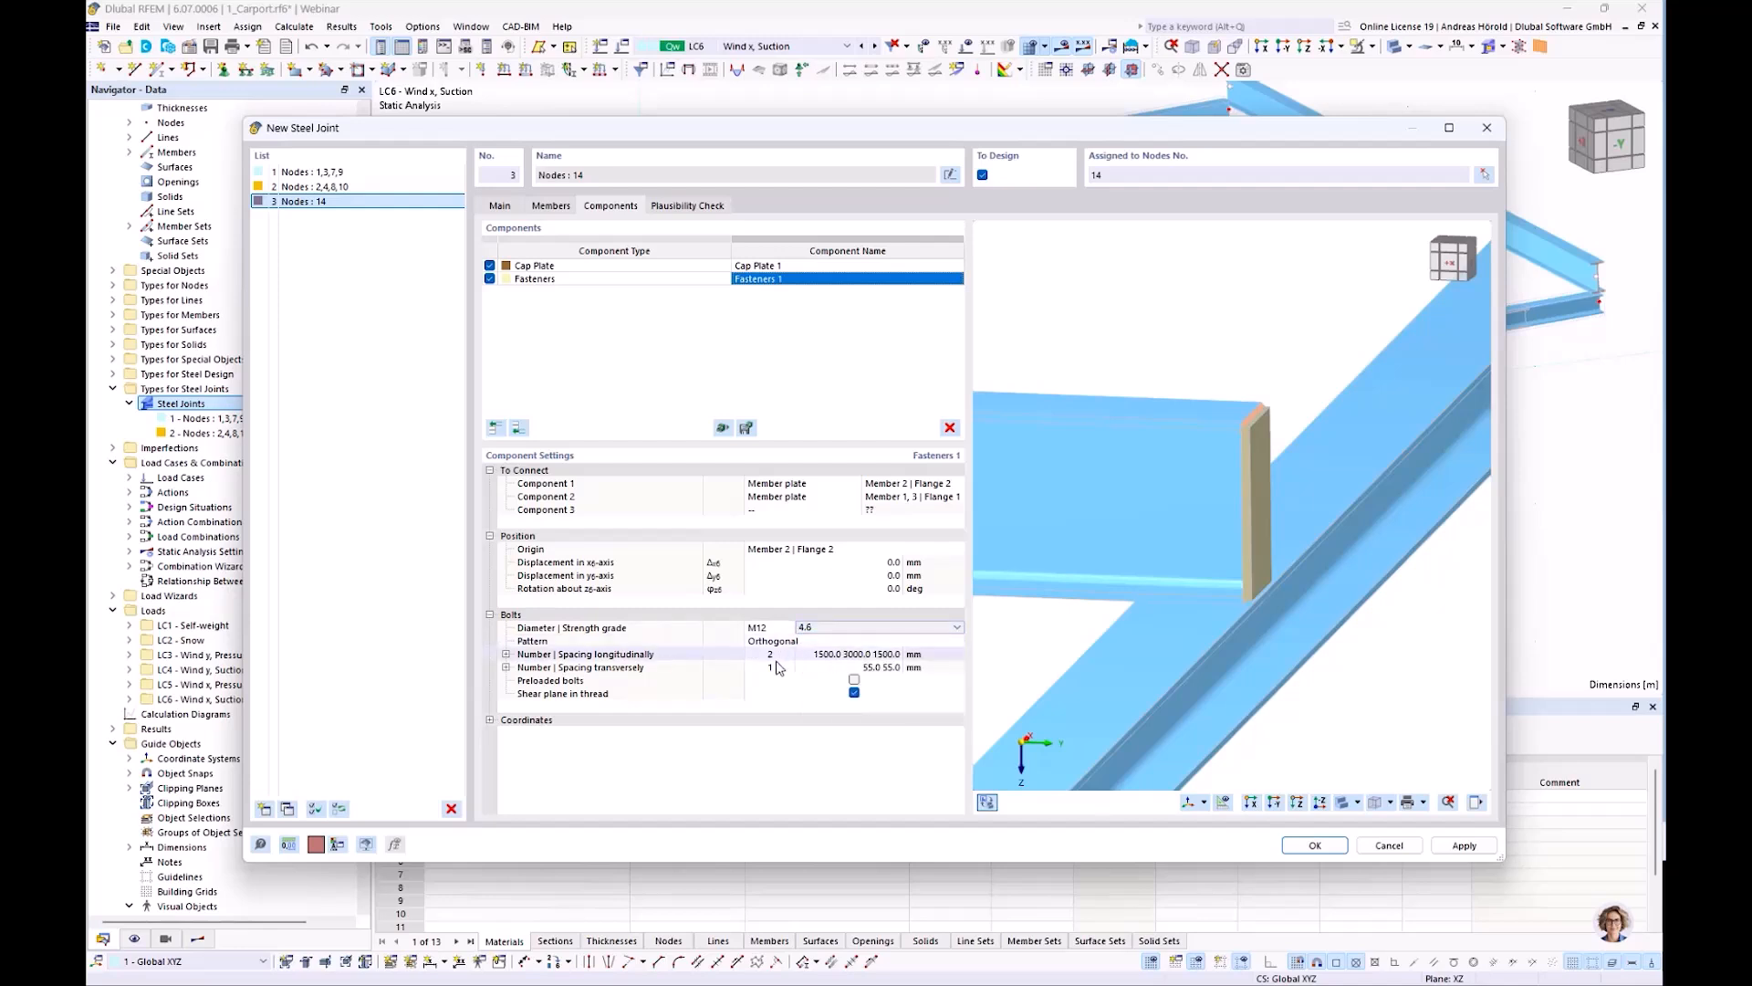
Arrange the bolts as 1 longitudinally and 2 transversely, with a longitudinal spacing of 35 mm
left_click(788, 671)
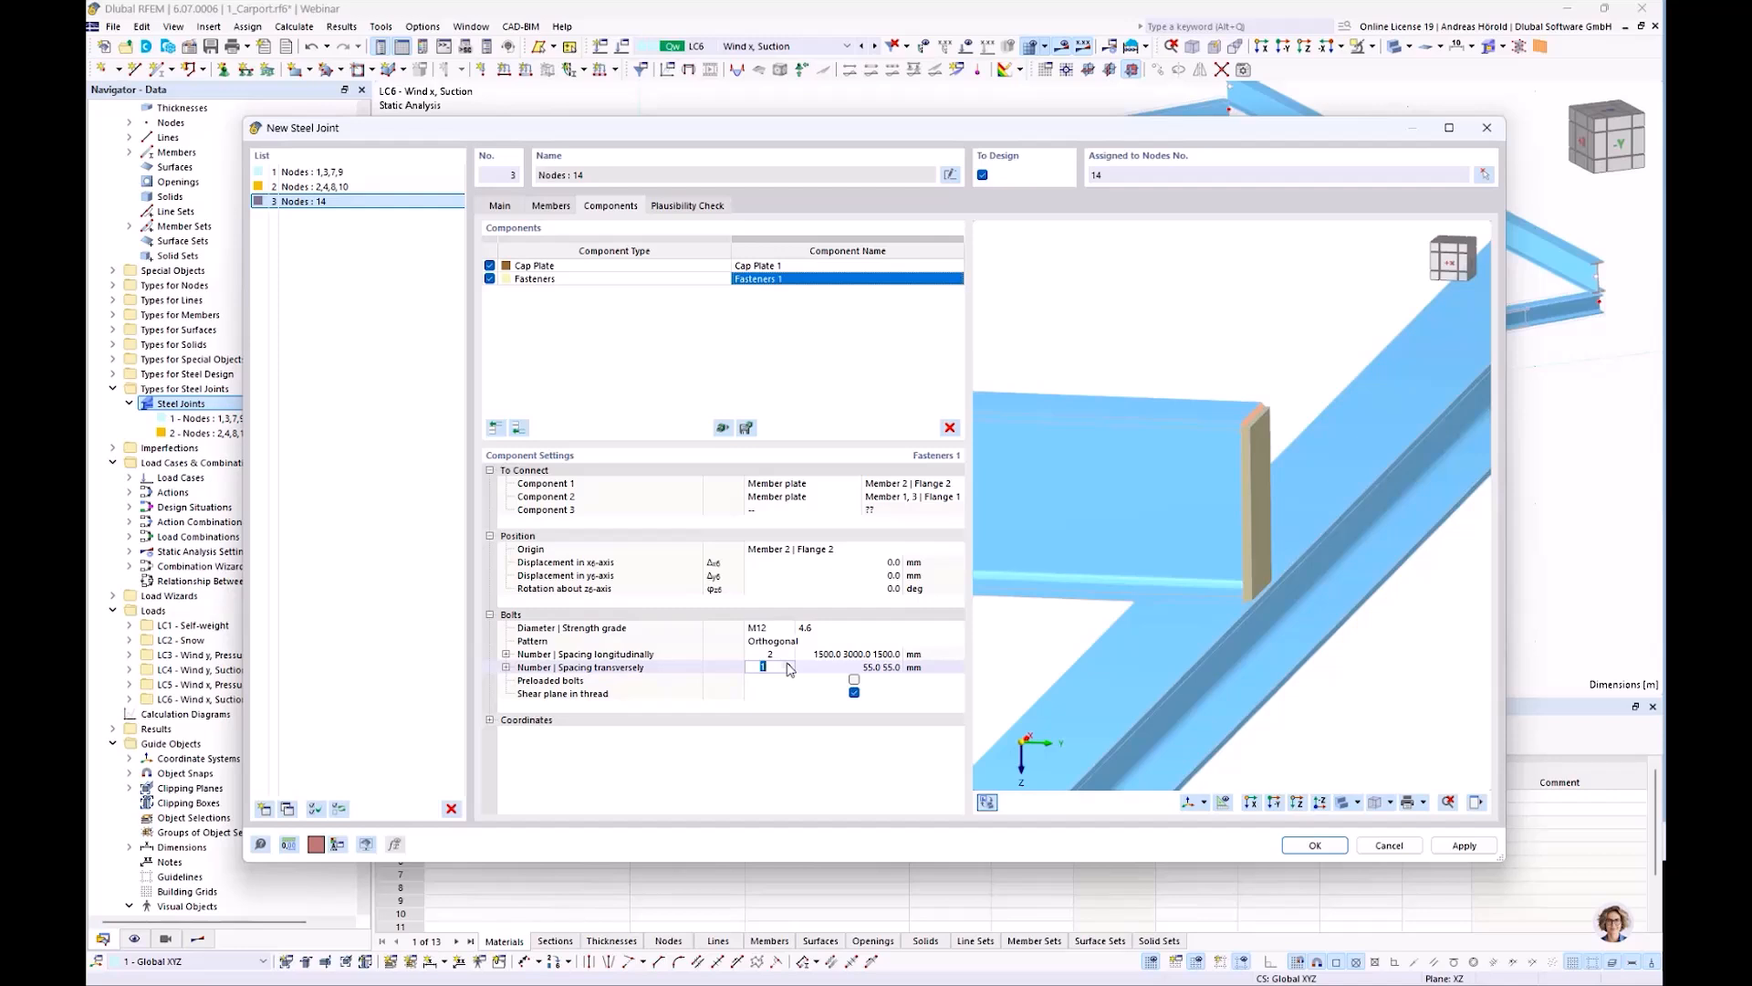
left_click(786, 656)
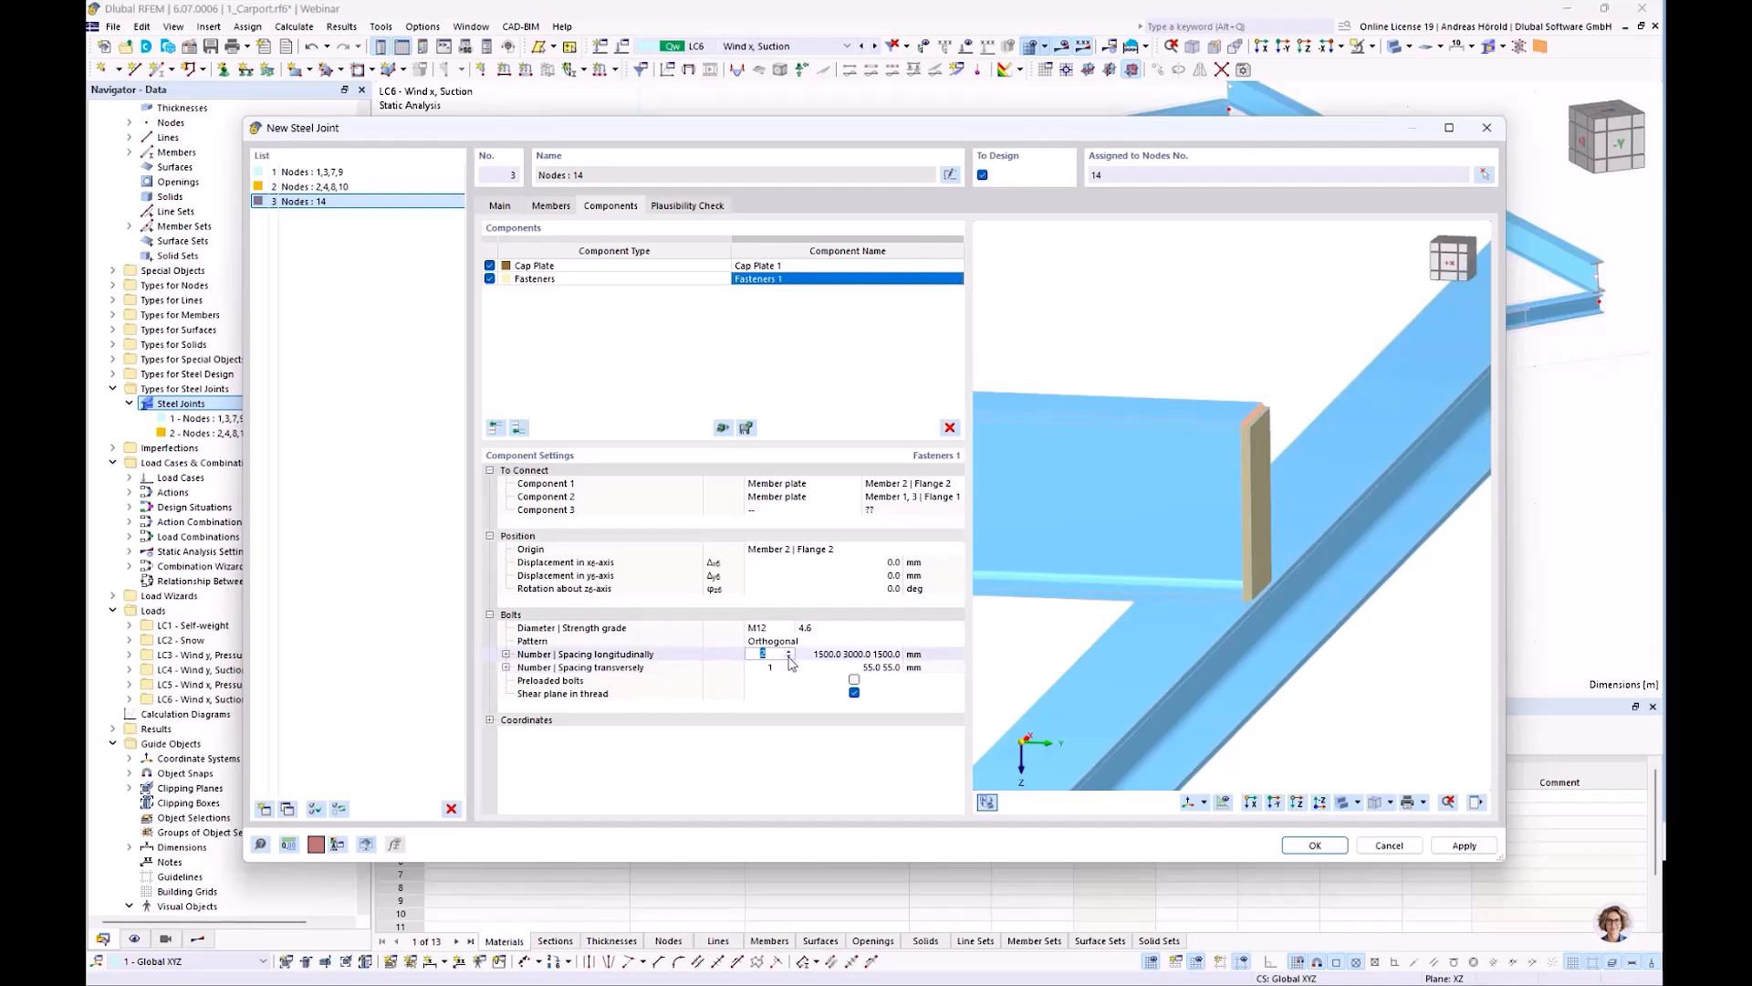
left_click(789, 657)
left_click(790, 667)
left_click(790, 664)
left_click(860, 654)
type("35")
key("Tab")
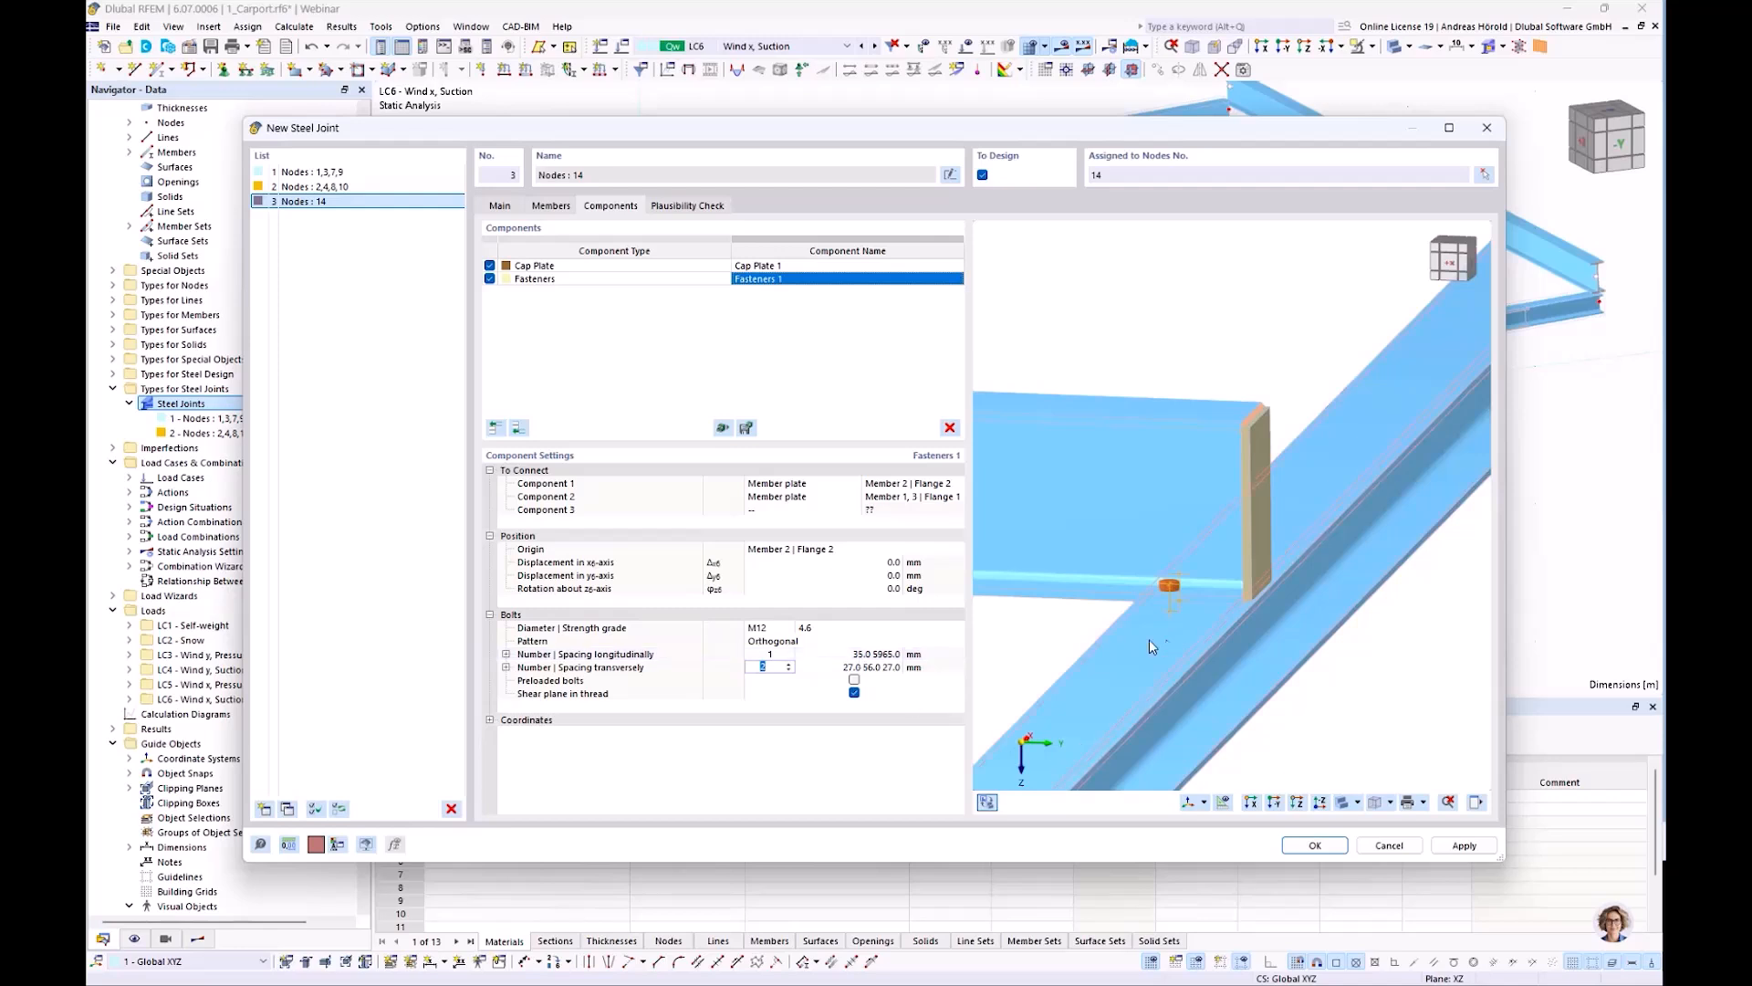
Set the bolts' transverse edge distance to 25 mm and deactivate the shear plane in thread
middle_click_drag(997, 644, 1262, 679, "ctrl")
scroll(1177, 582, "up", 5)
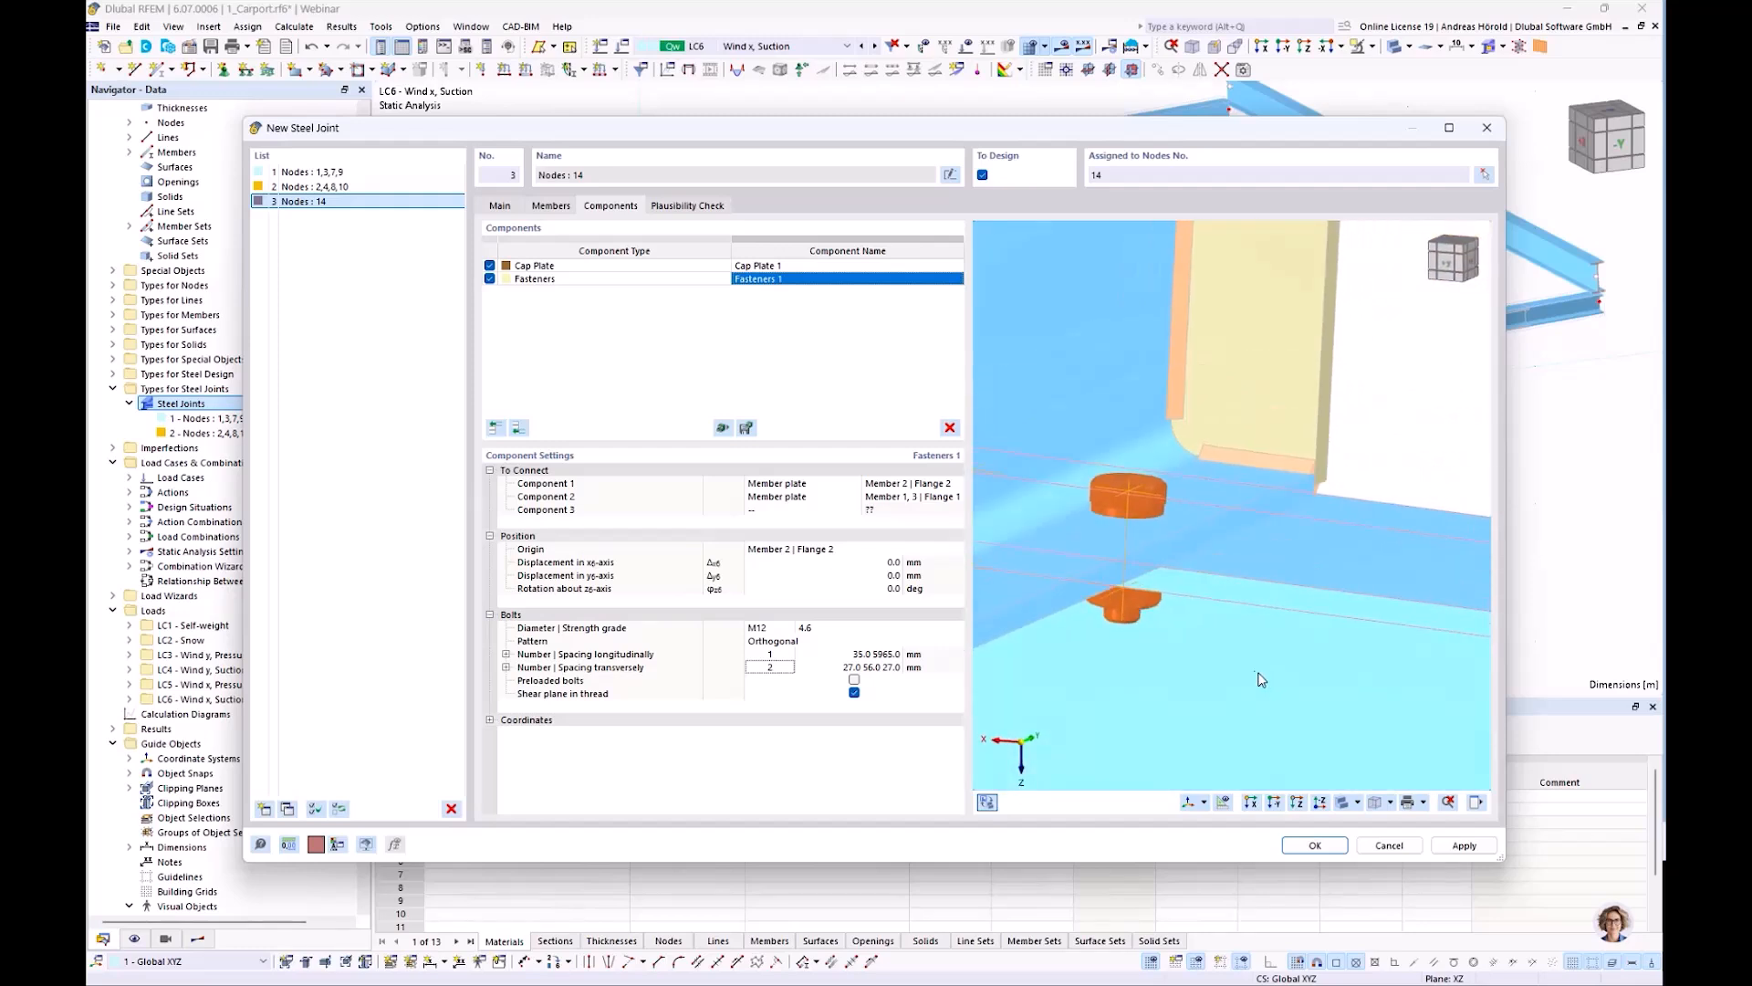
left_click(869, 668)
type("25")
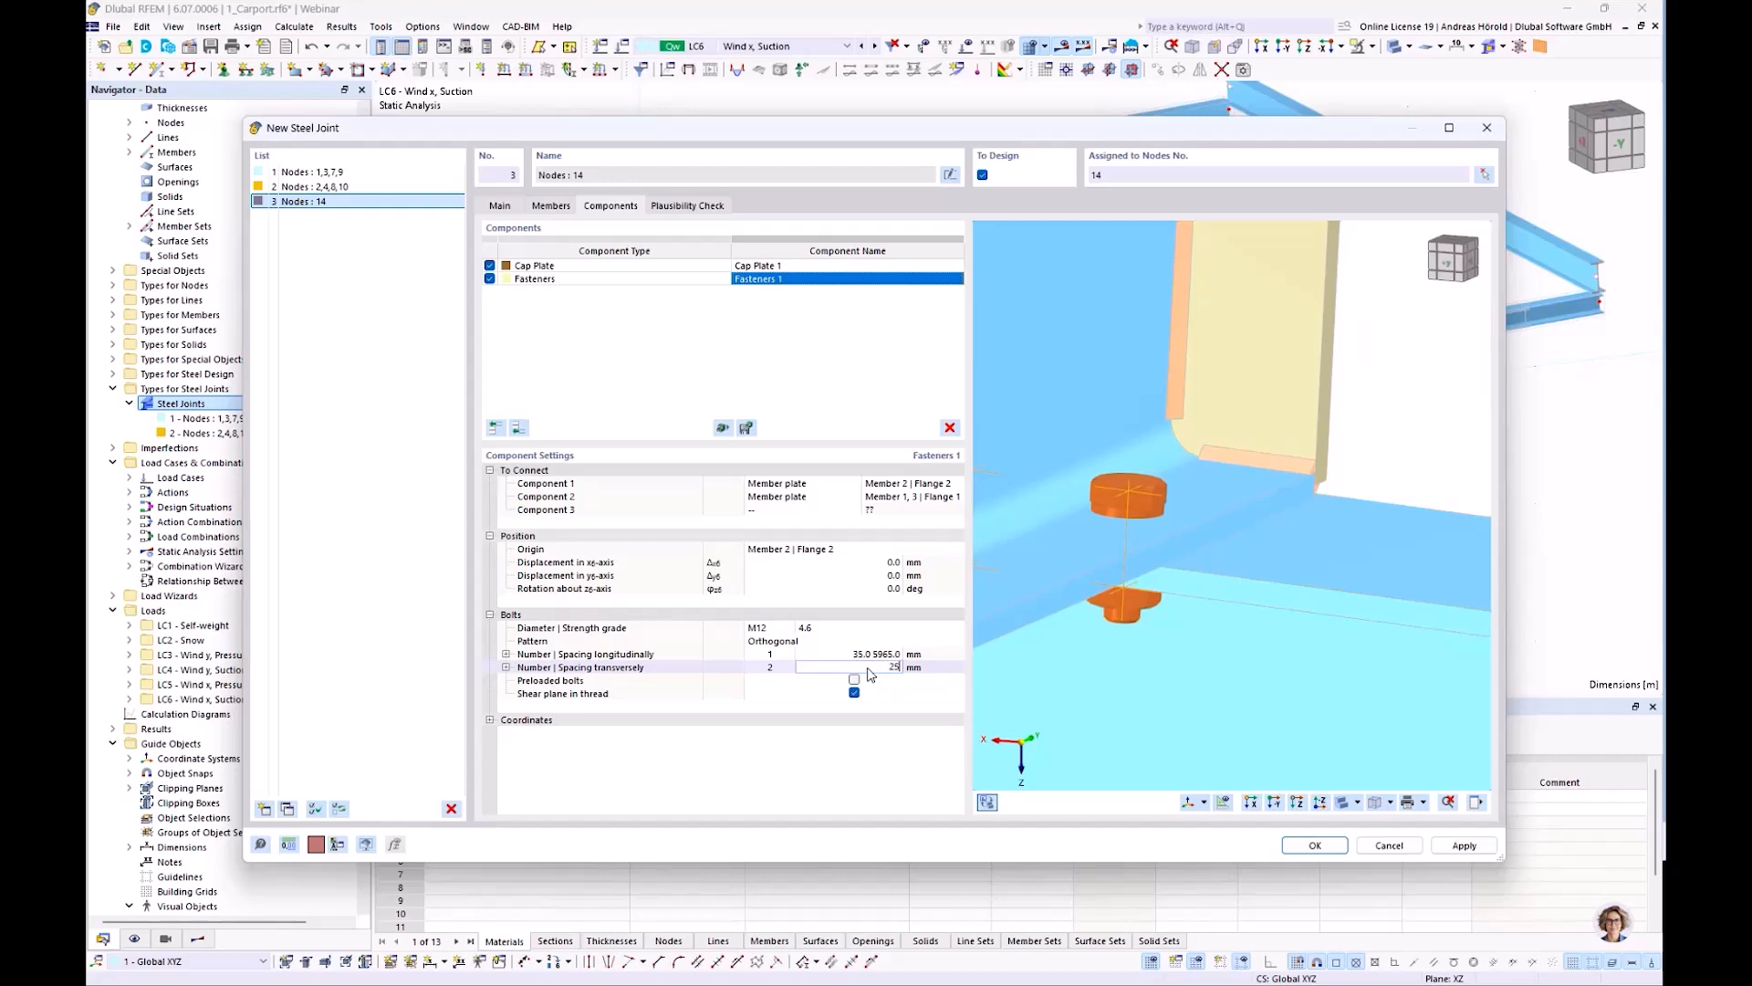
key("Return")
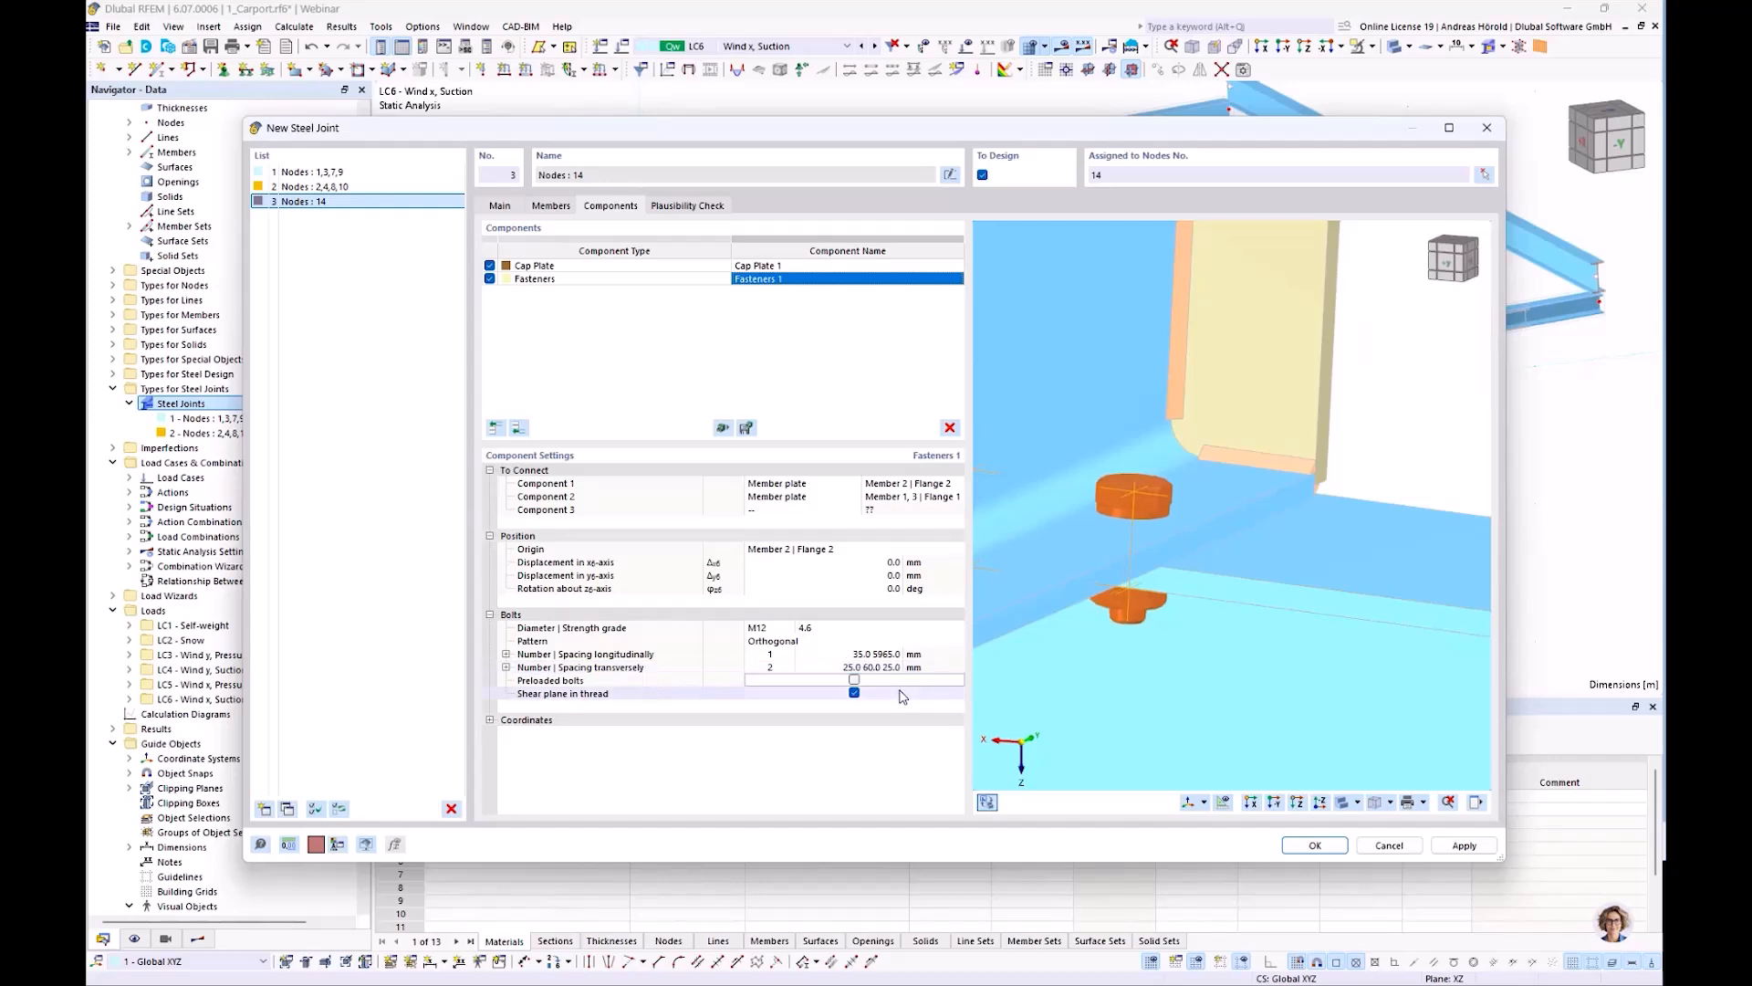
left_click(854, 694)
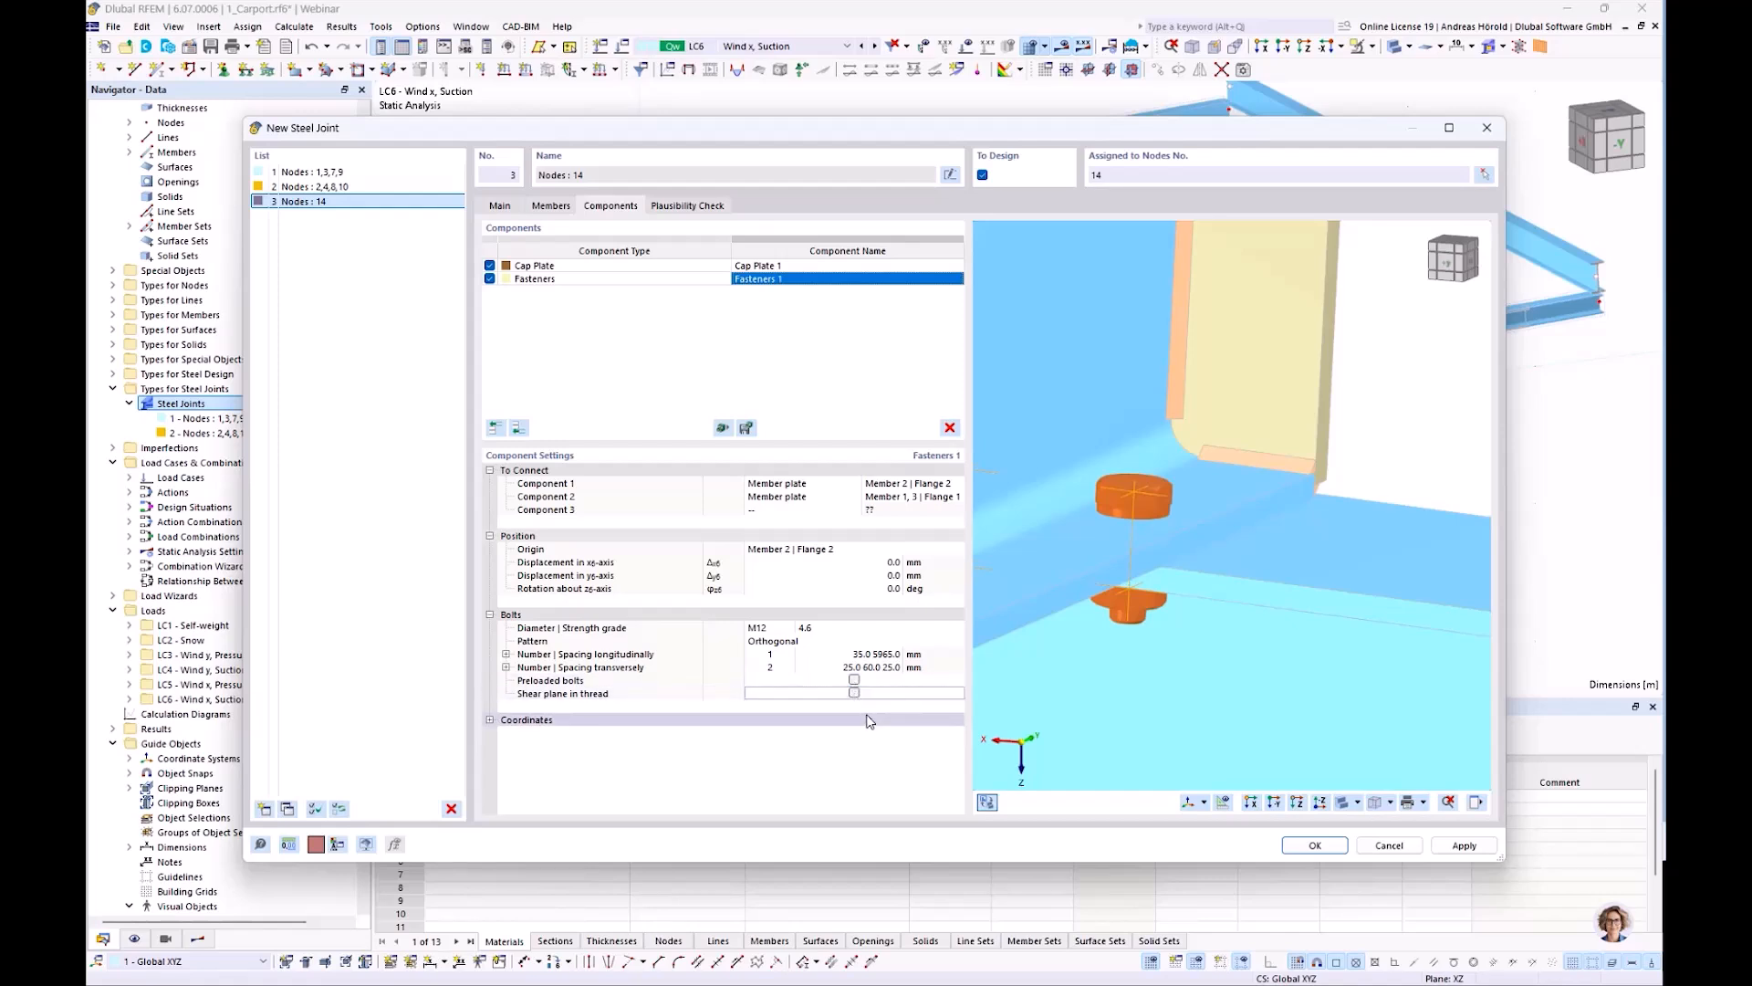
Review the bolted connection from the cap plate side and inspect the joint's plausibility check
scroll(1285, 584, "down", 4)
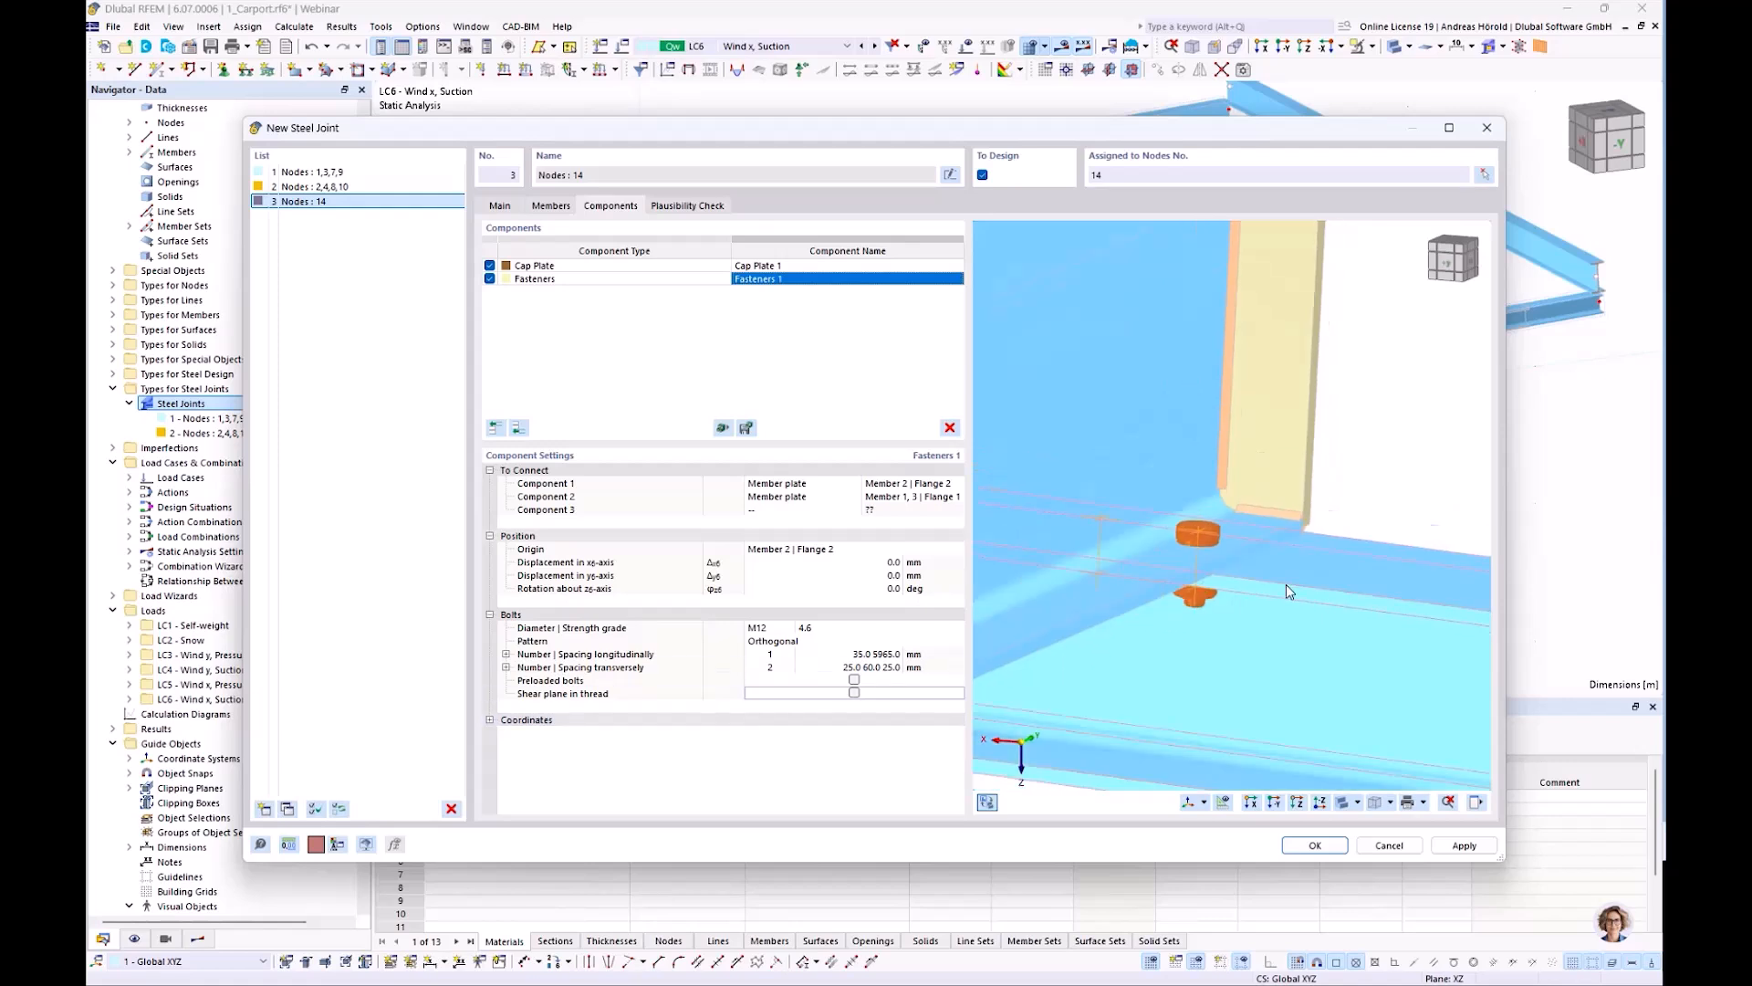
middle_click_drag(1306, 606, 1041, 659, "ctrl")
scroll(996, 637, "down", 3)
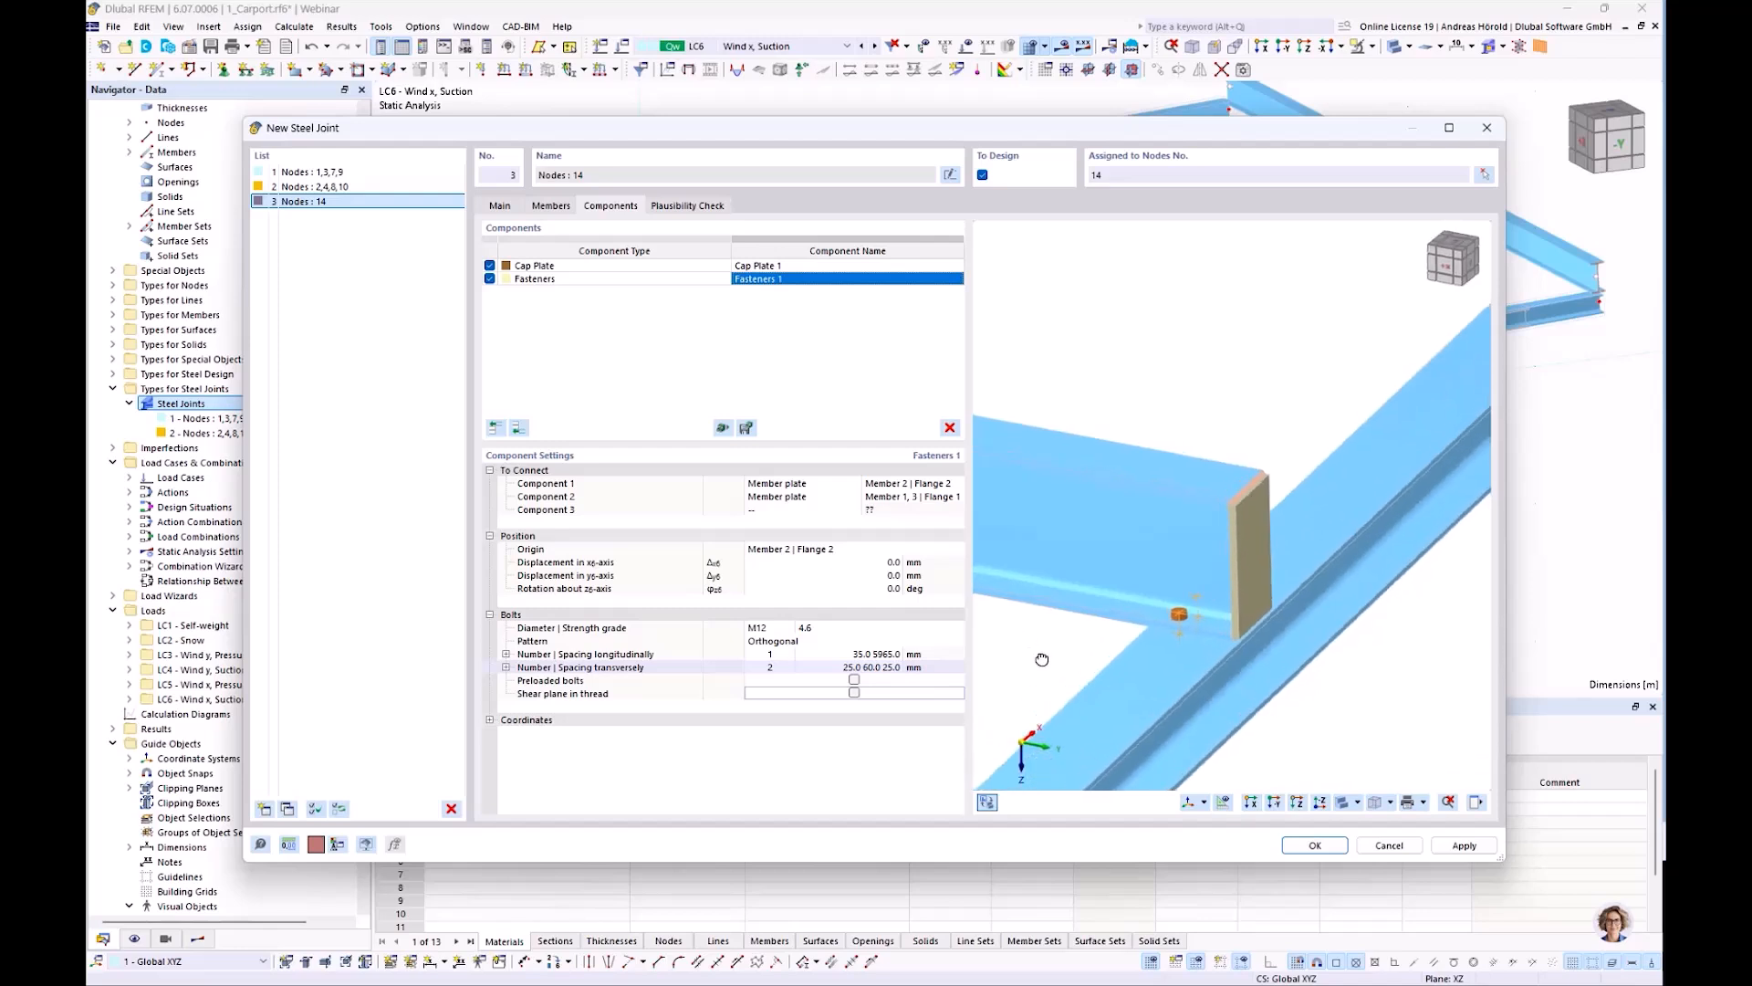
left_click(689, 211)
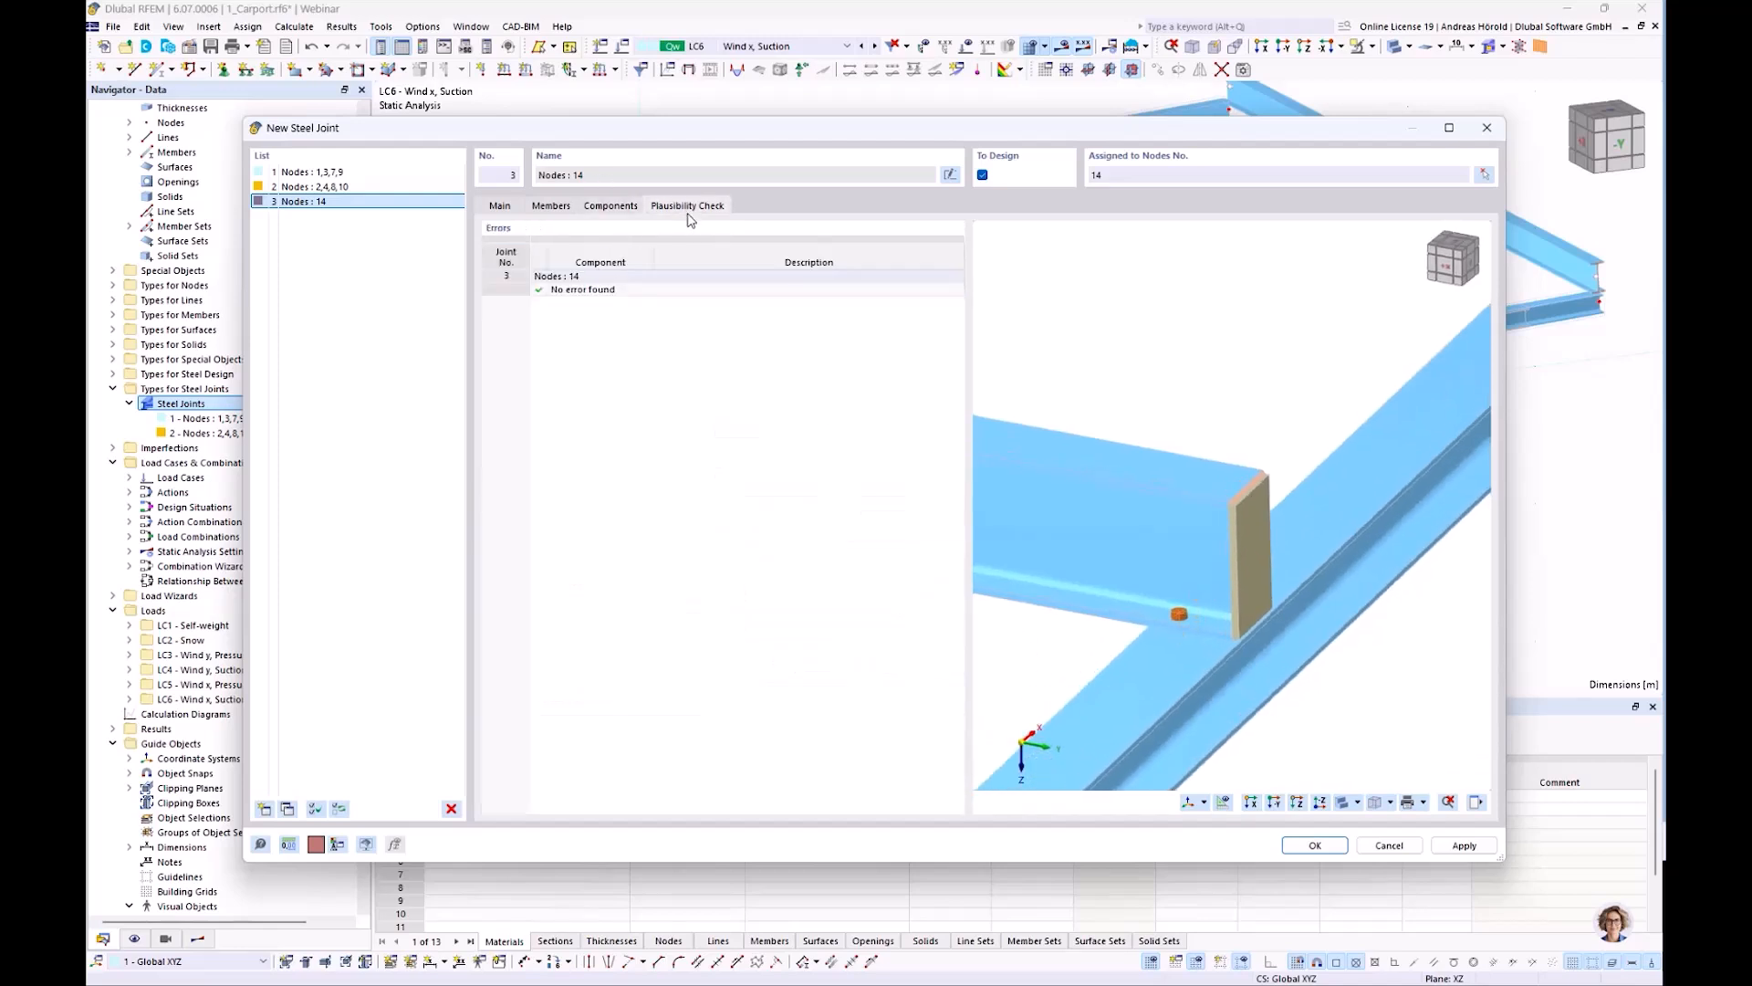
Assign the steel joint to nodes 13-16 and save it
left_click(1486, 179)
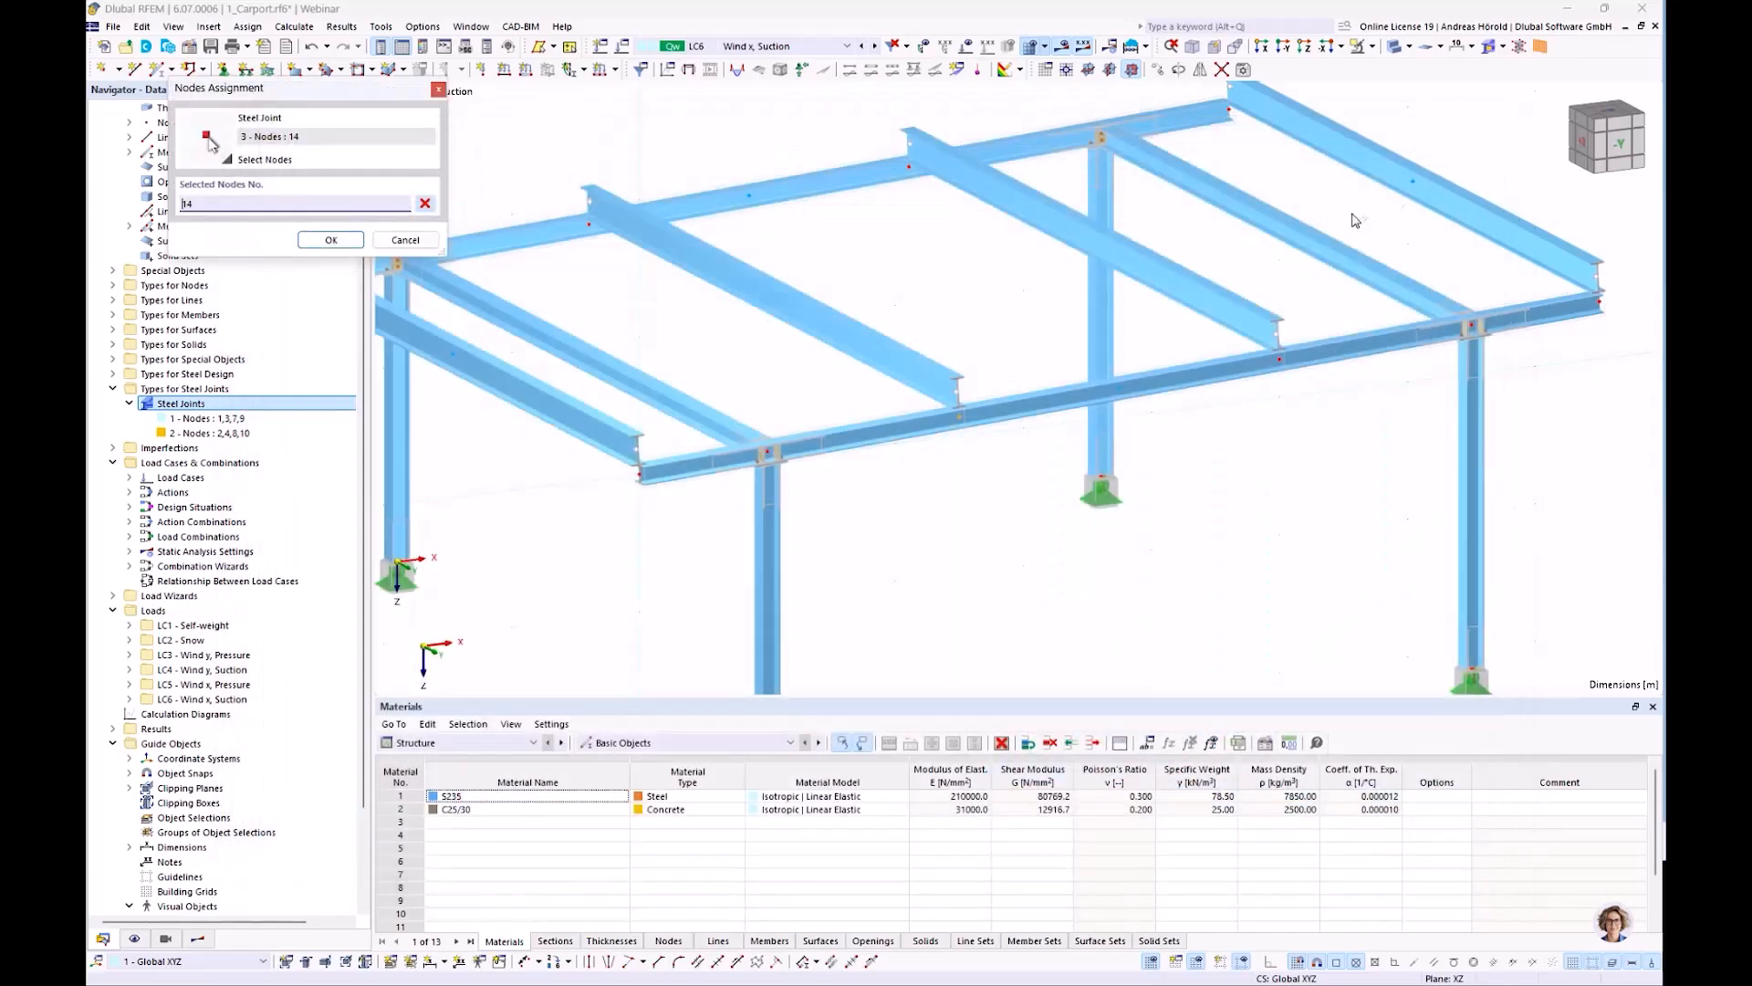
left_click(1280, 354)
left_click(908, 165)
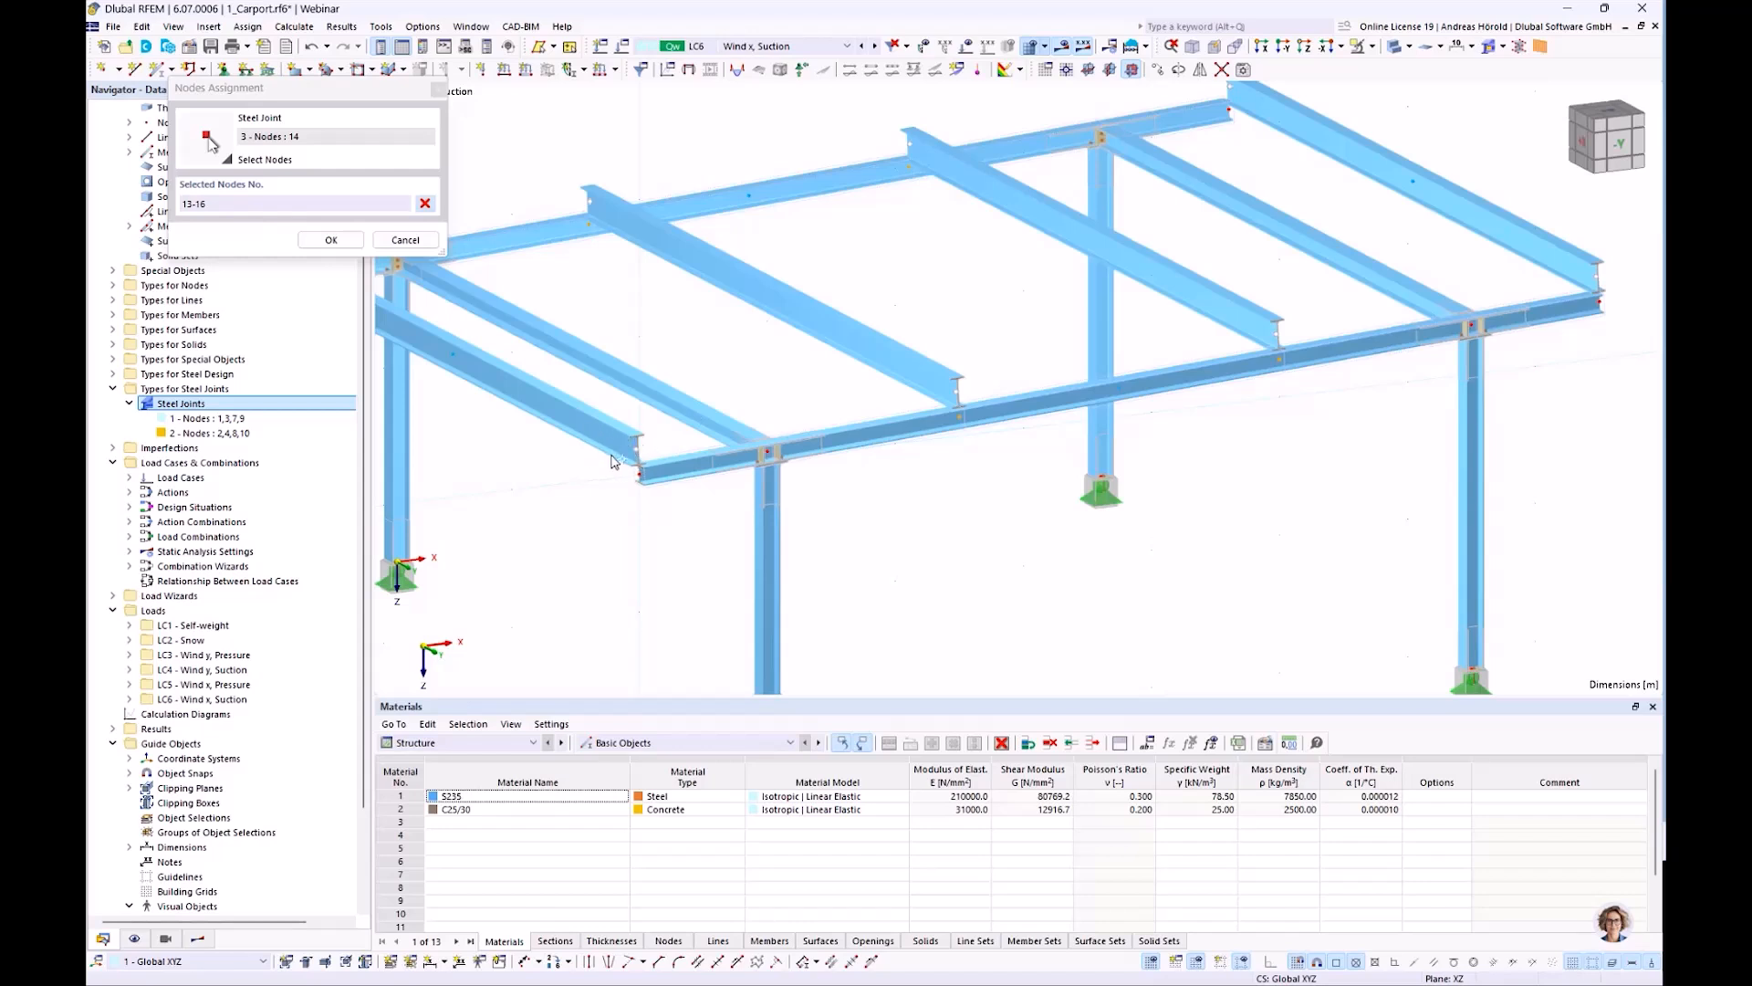
scroll(643, 476, "up", 2)
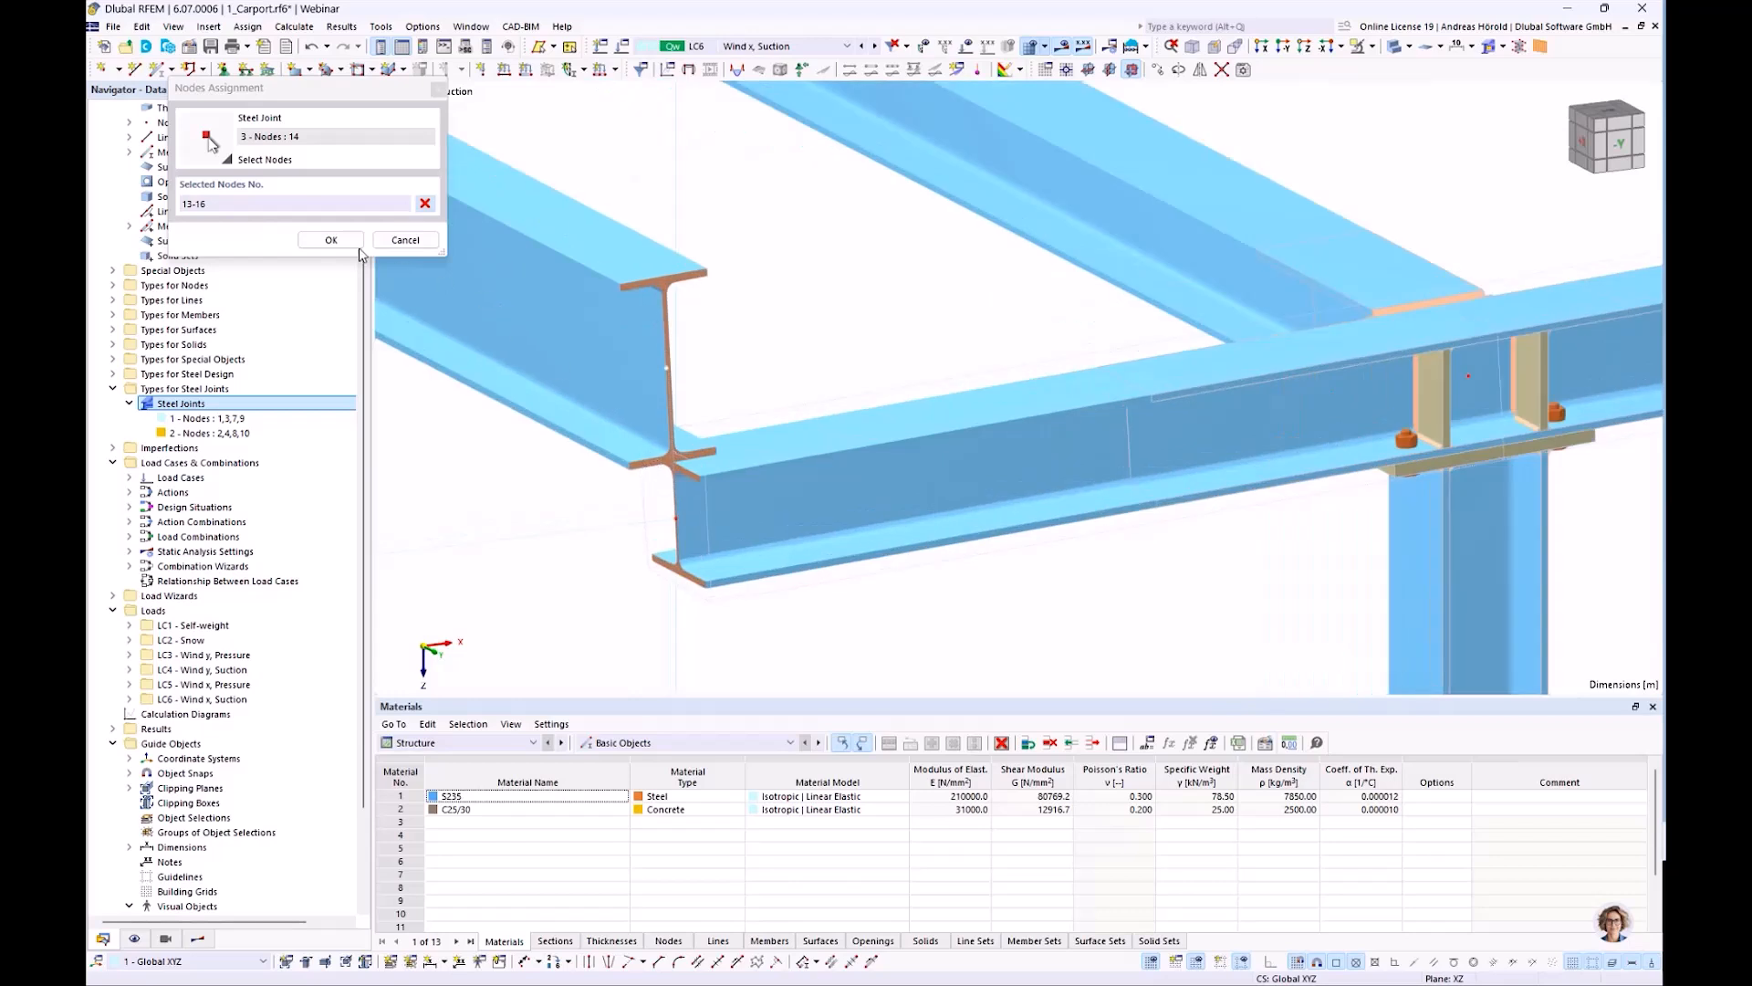
left_click(329, 240)
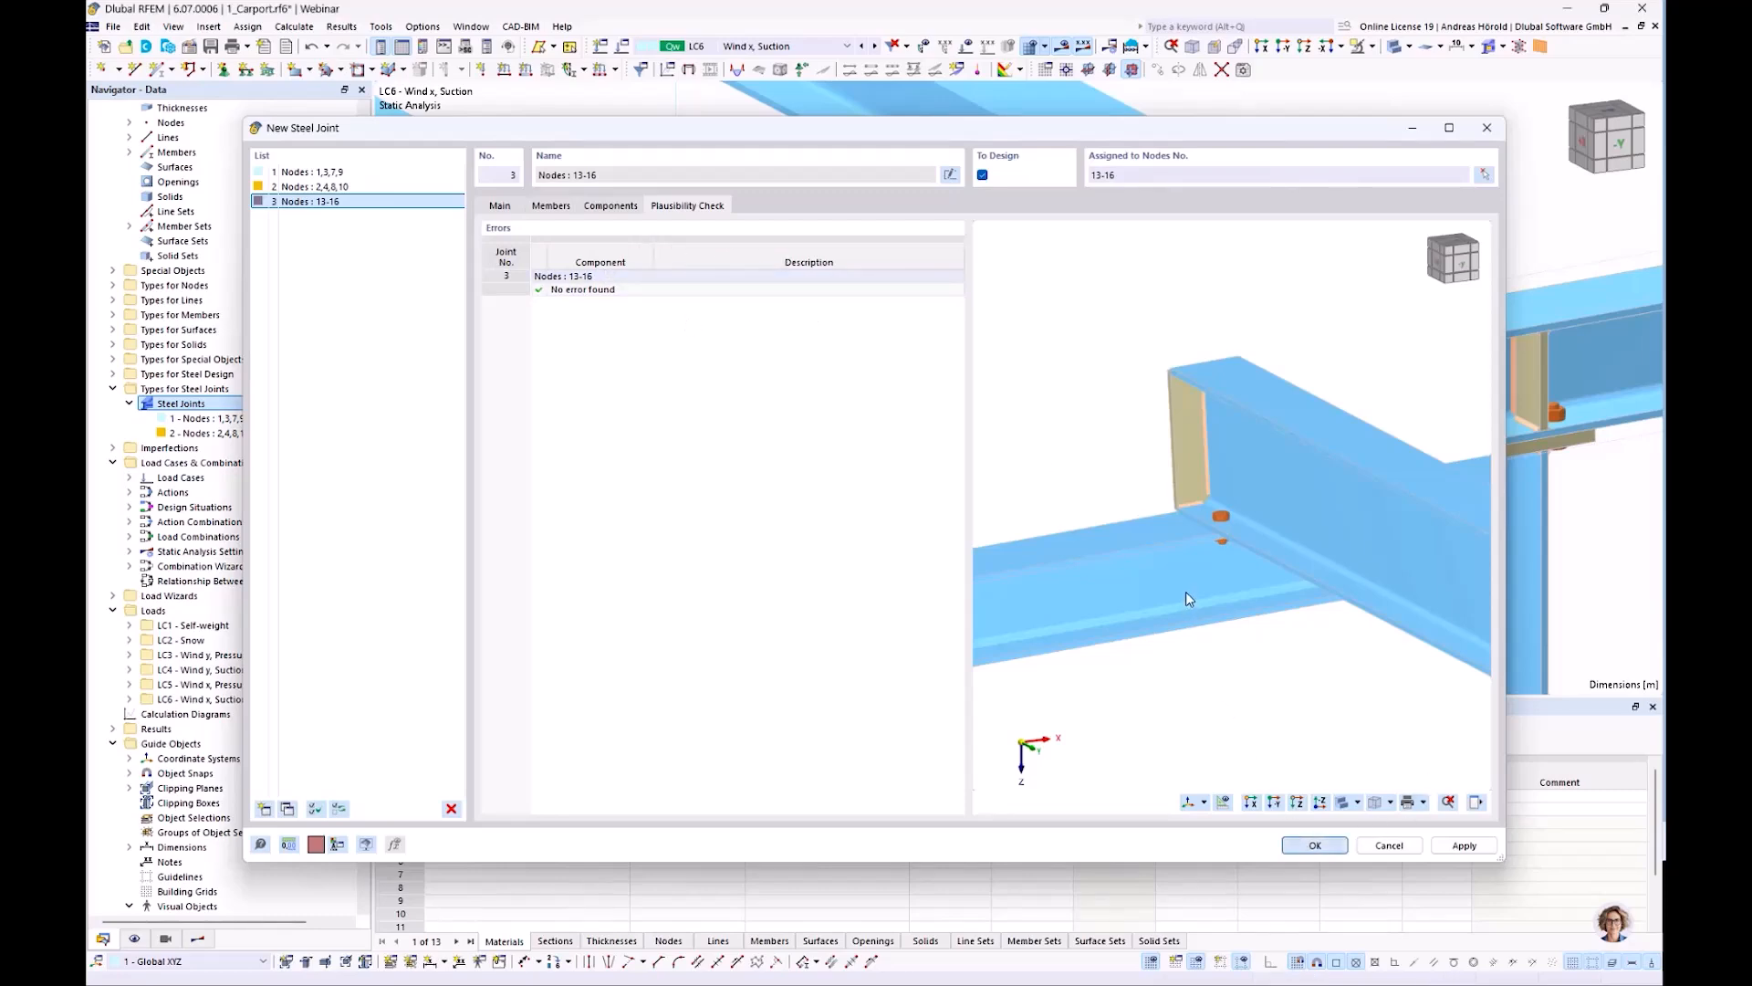
left_click(1311, 845)
Examine the cap plates and bolts at the intermediate roof beams across the whole carport model
scroll(1303, 554, "down", 3)
middle_click_drag(1526, 484, 1251, 483)
scroll(1251, 483, "down", 2)
scroll(1478, 452, "up", 3)
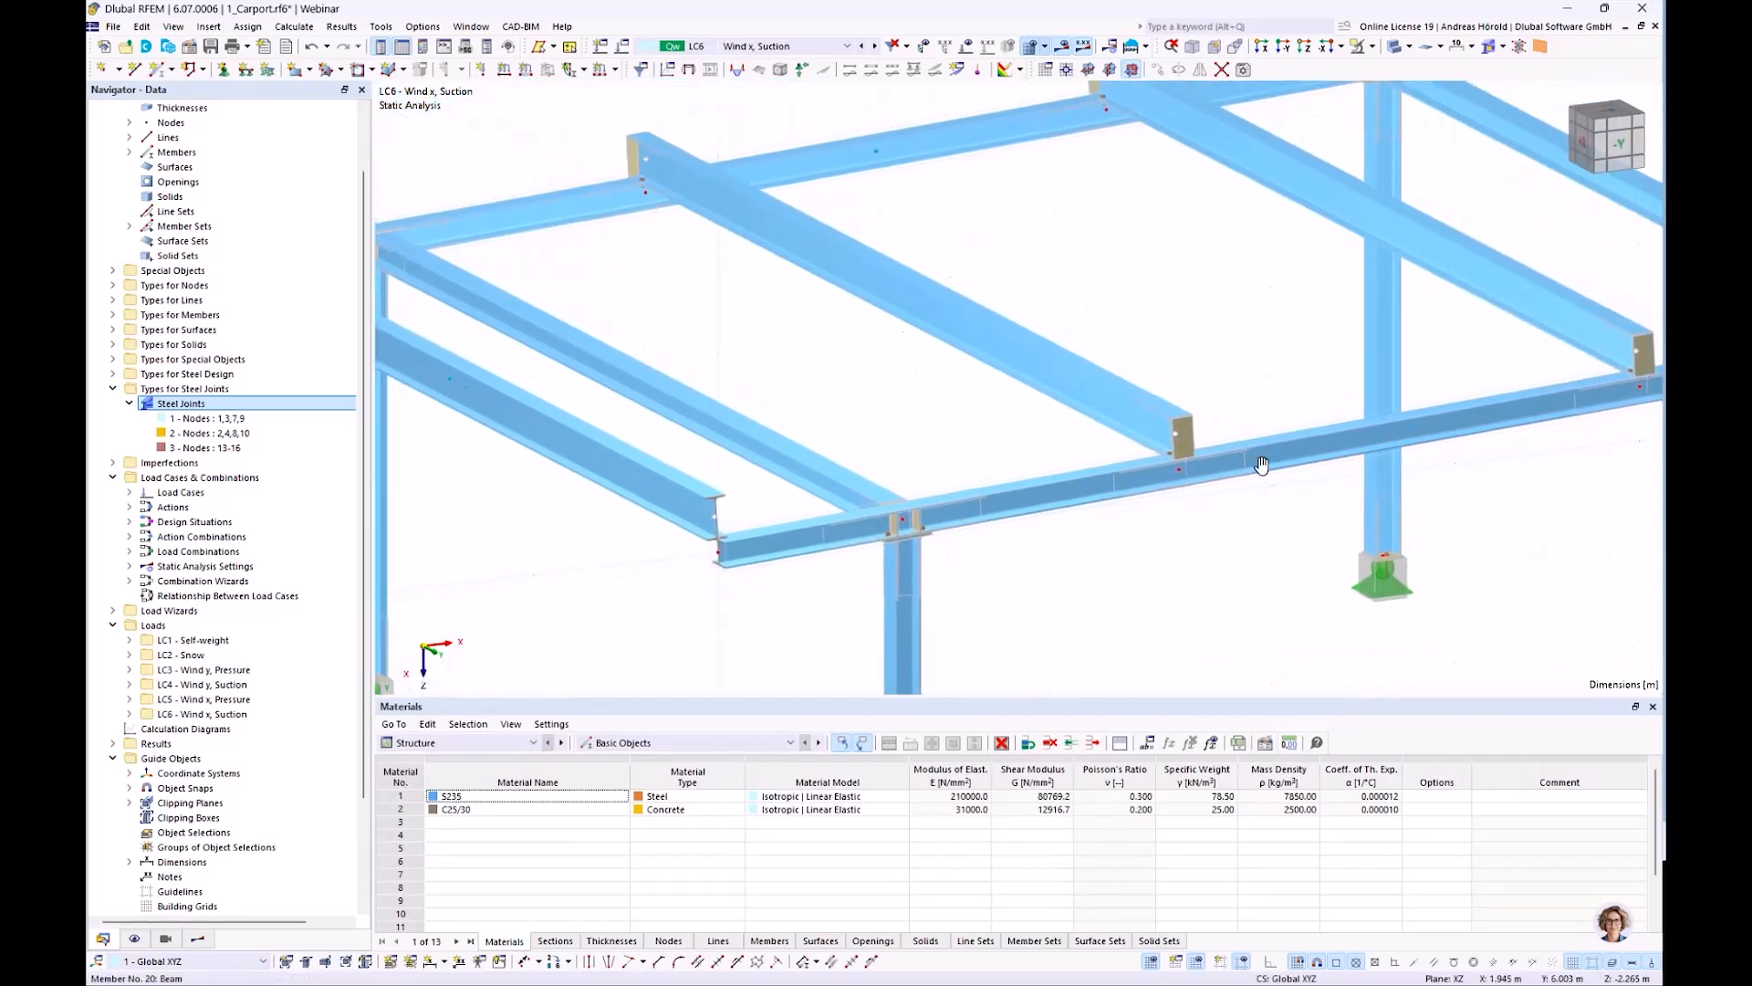
scroll(1572, 453, "up", 2)
scroll(1574, 453, "up", 2)
middle_click_drag(1571, 448, 1249, 527)
scroll(1250, 527, "down", 4)
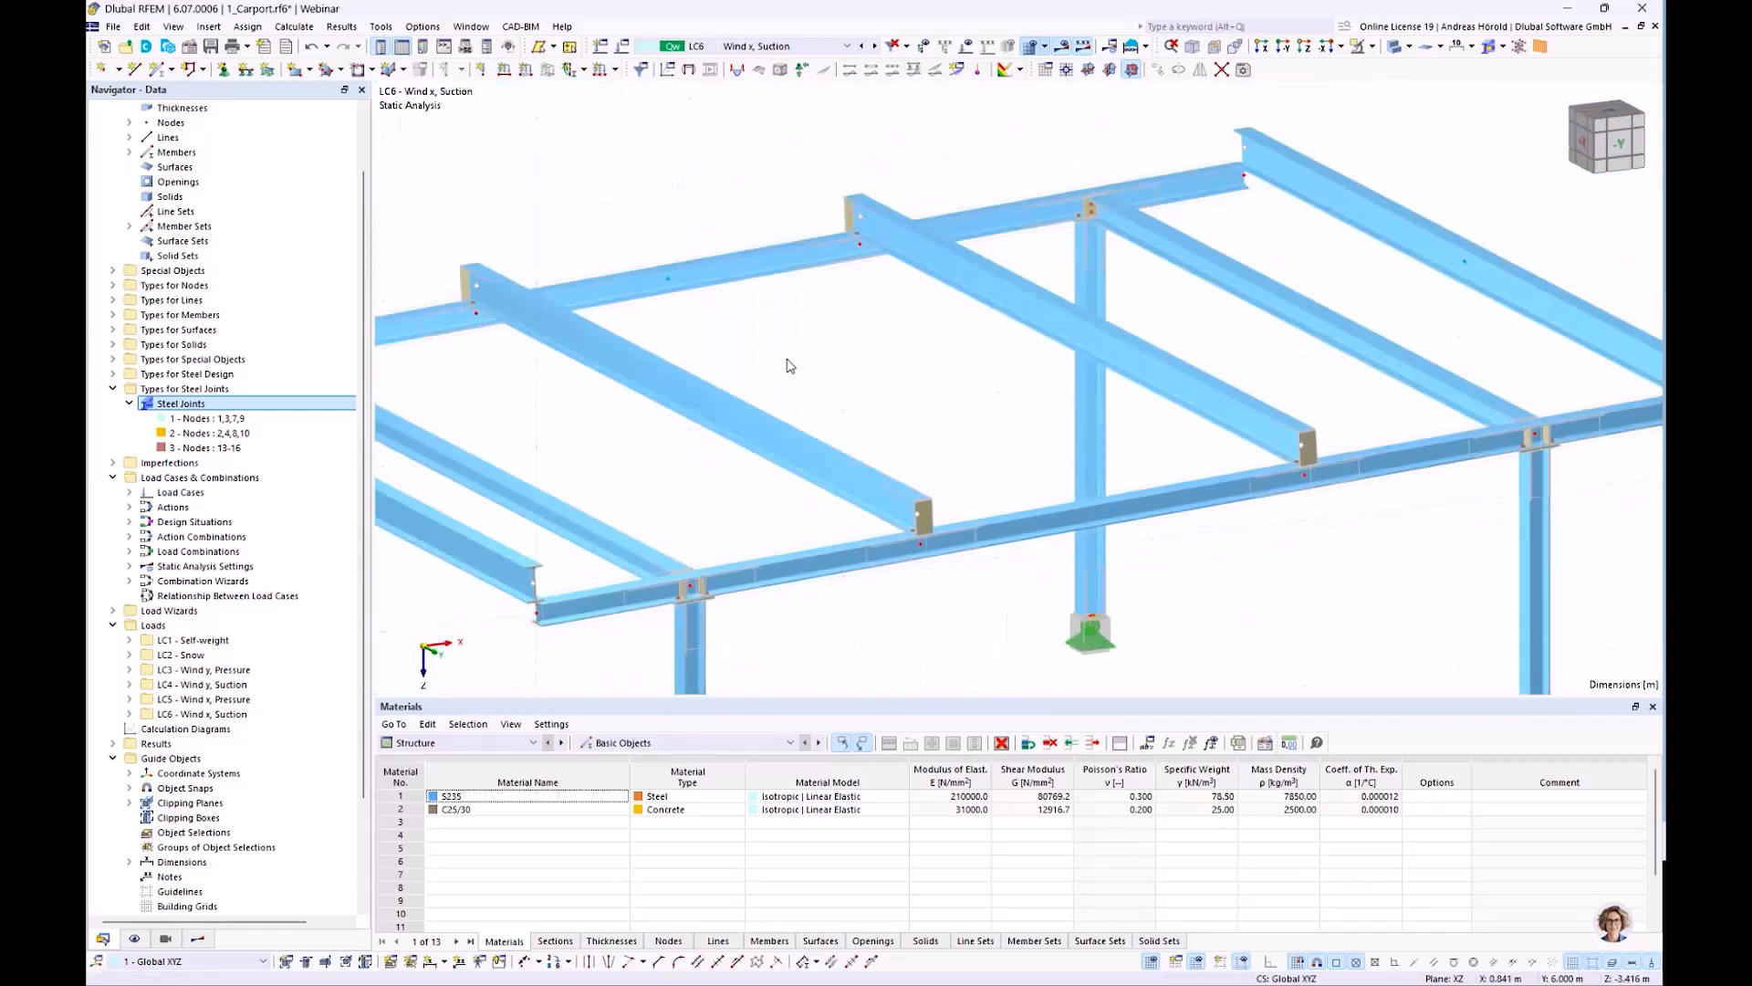
scroll(997, 442, "up", 4)
scroll(1007, 380, "down", 4)
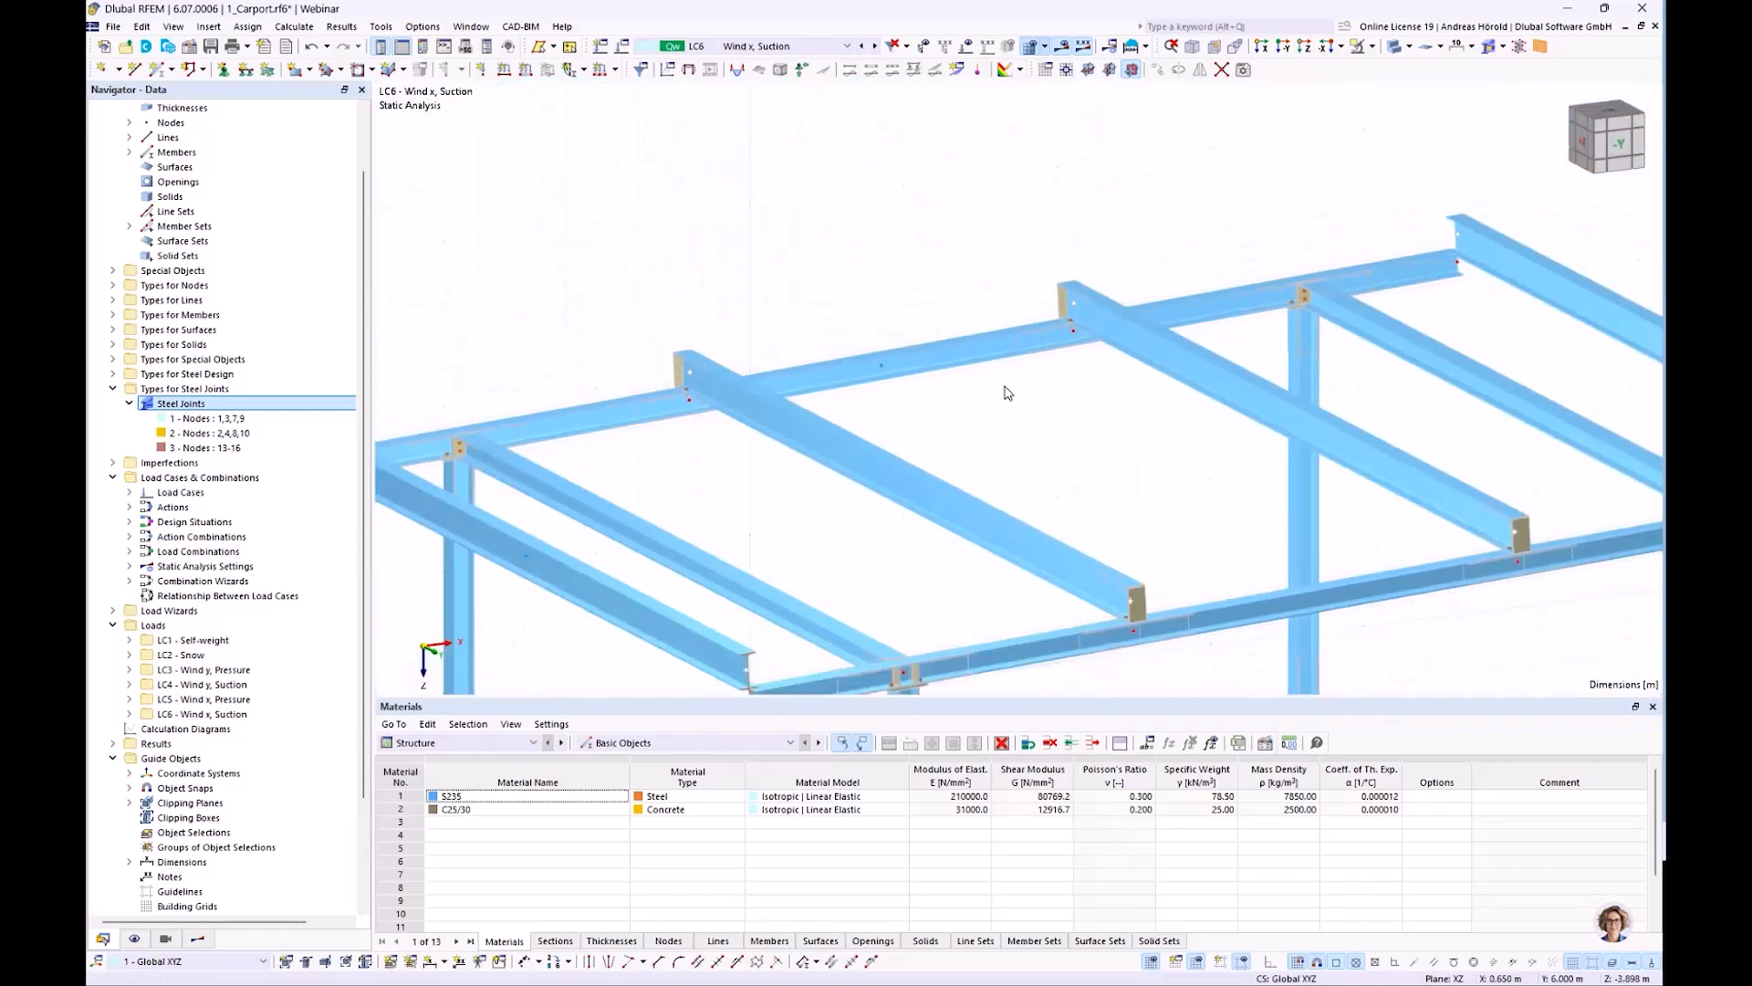
scroll(1008, 390, "down", 2)
middle_click_drag(1013, 395, 1011, 345)
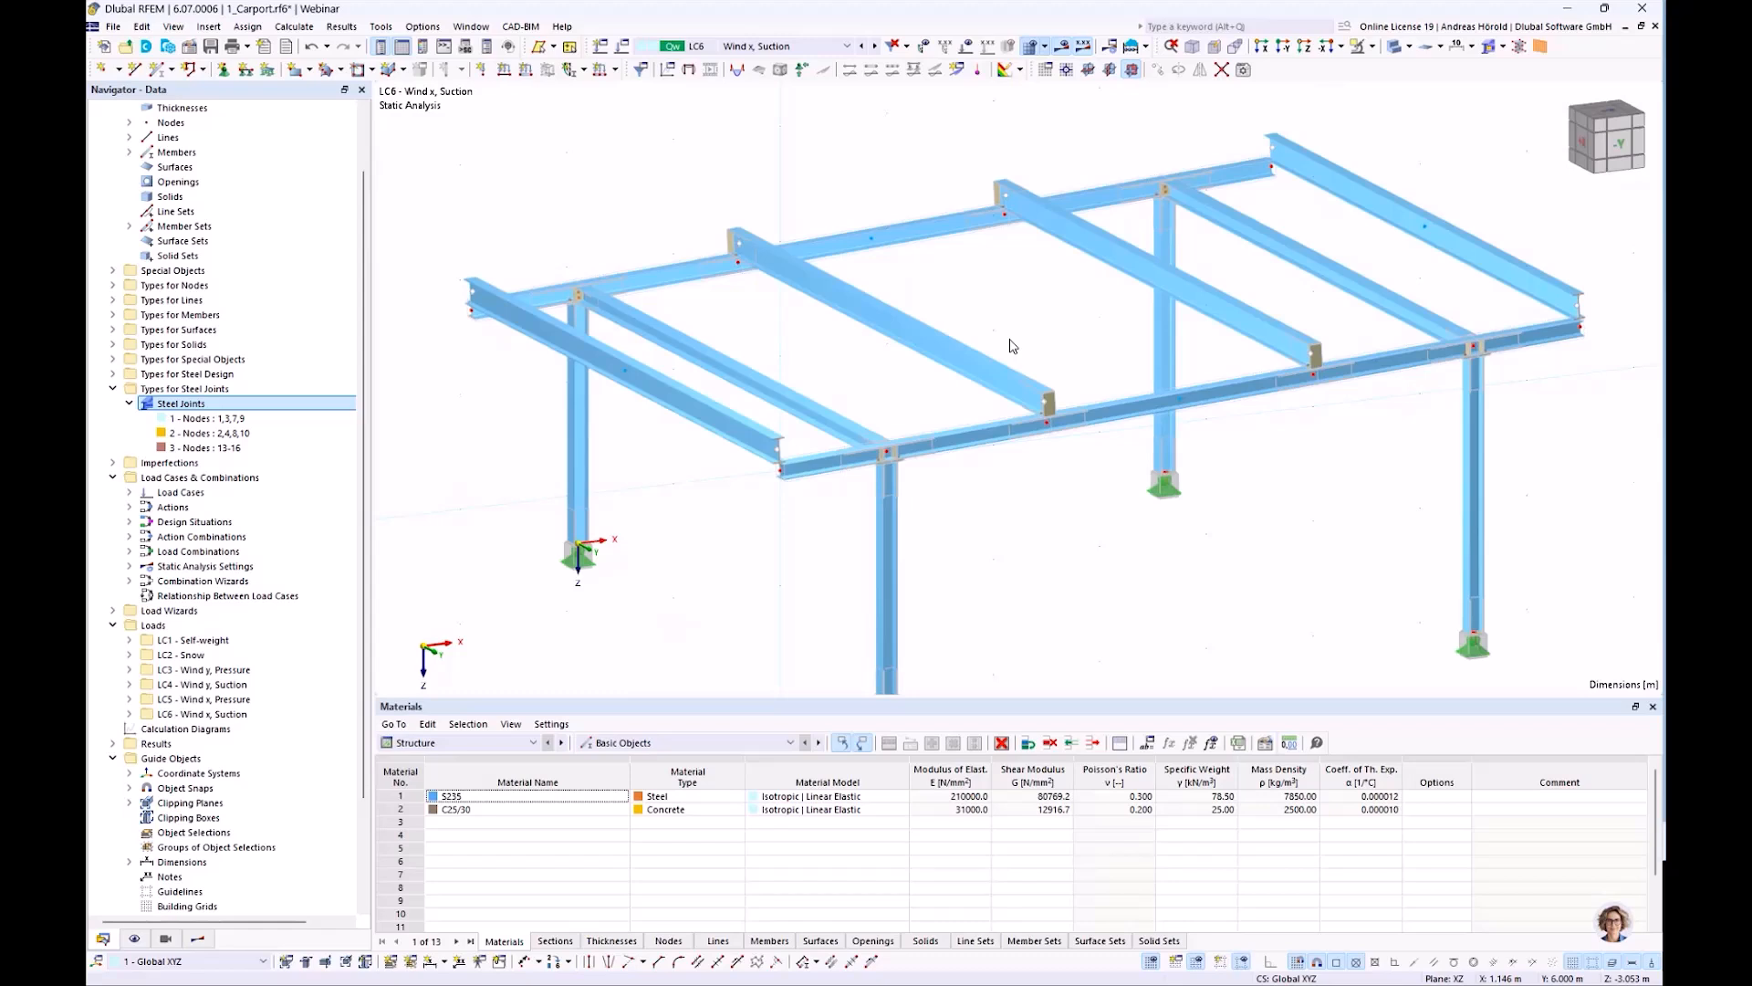
Duplicate the steel joint assigned to nodes 13-16 and display the copy's members
double_click(1059, 426)
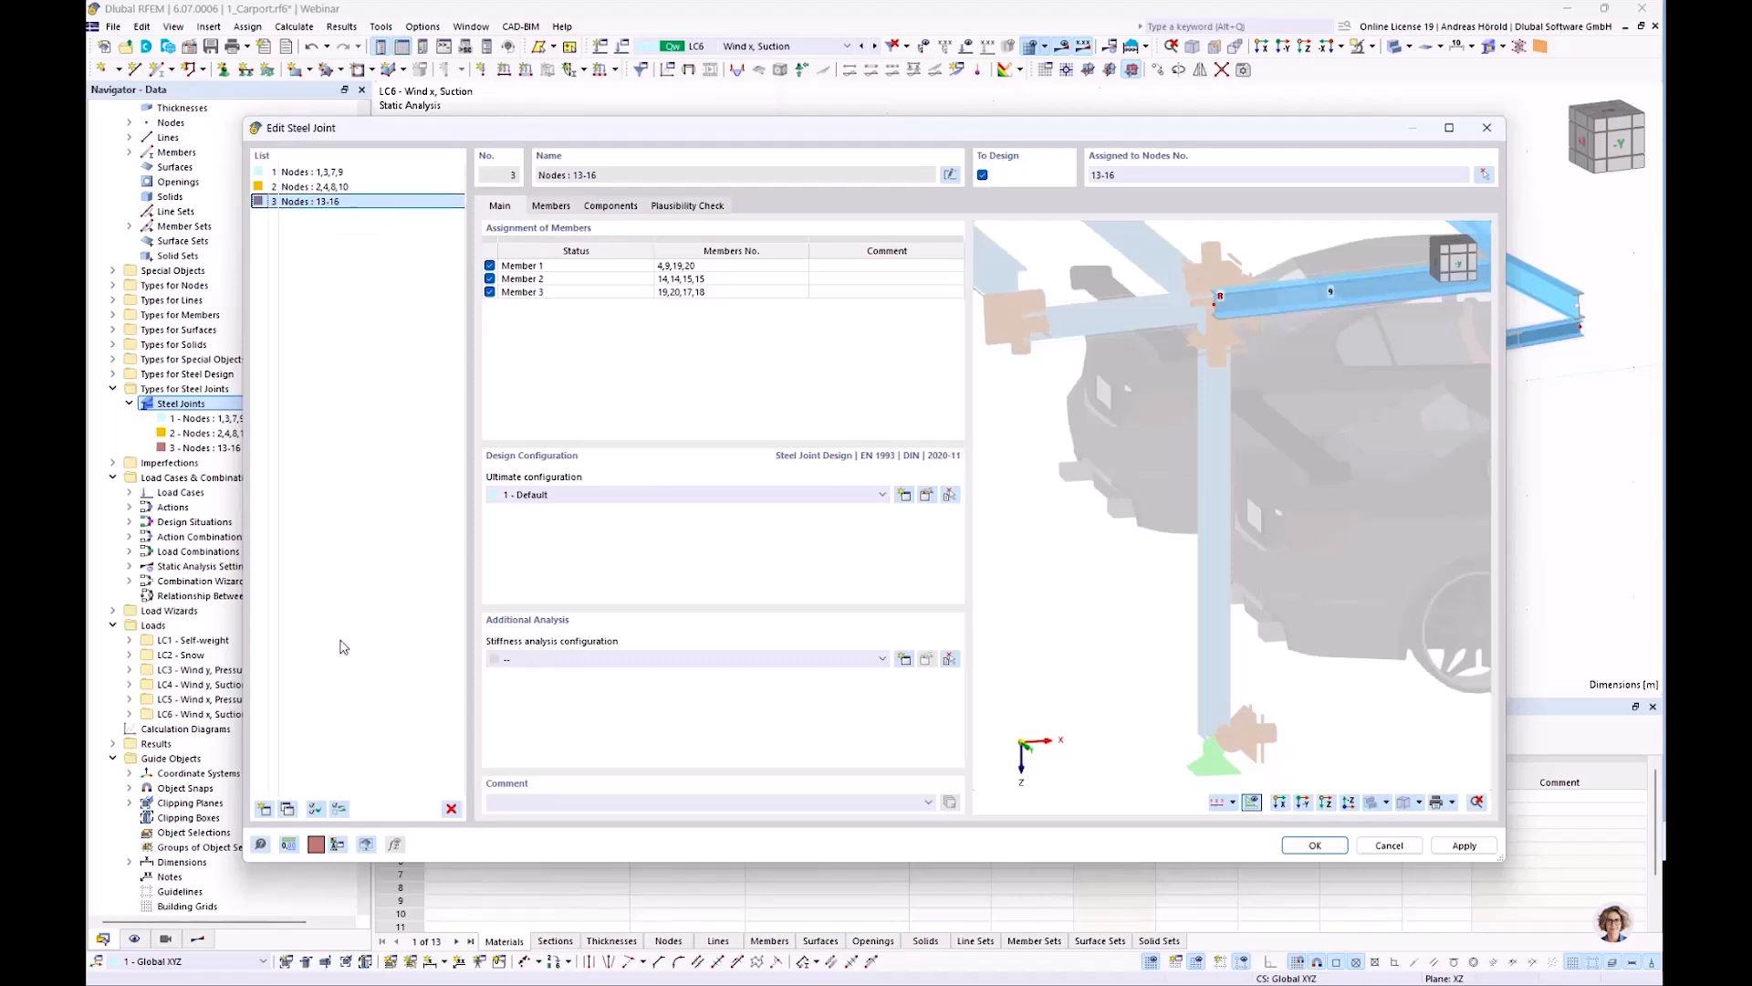
left_click(291, 809)
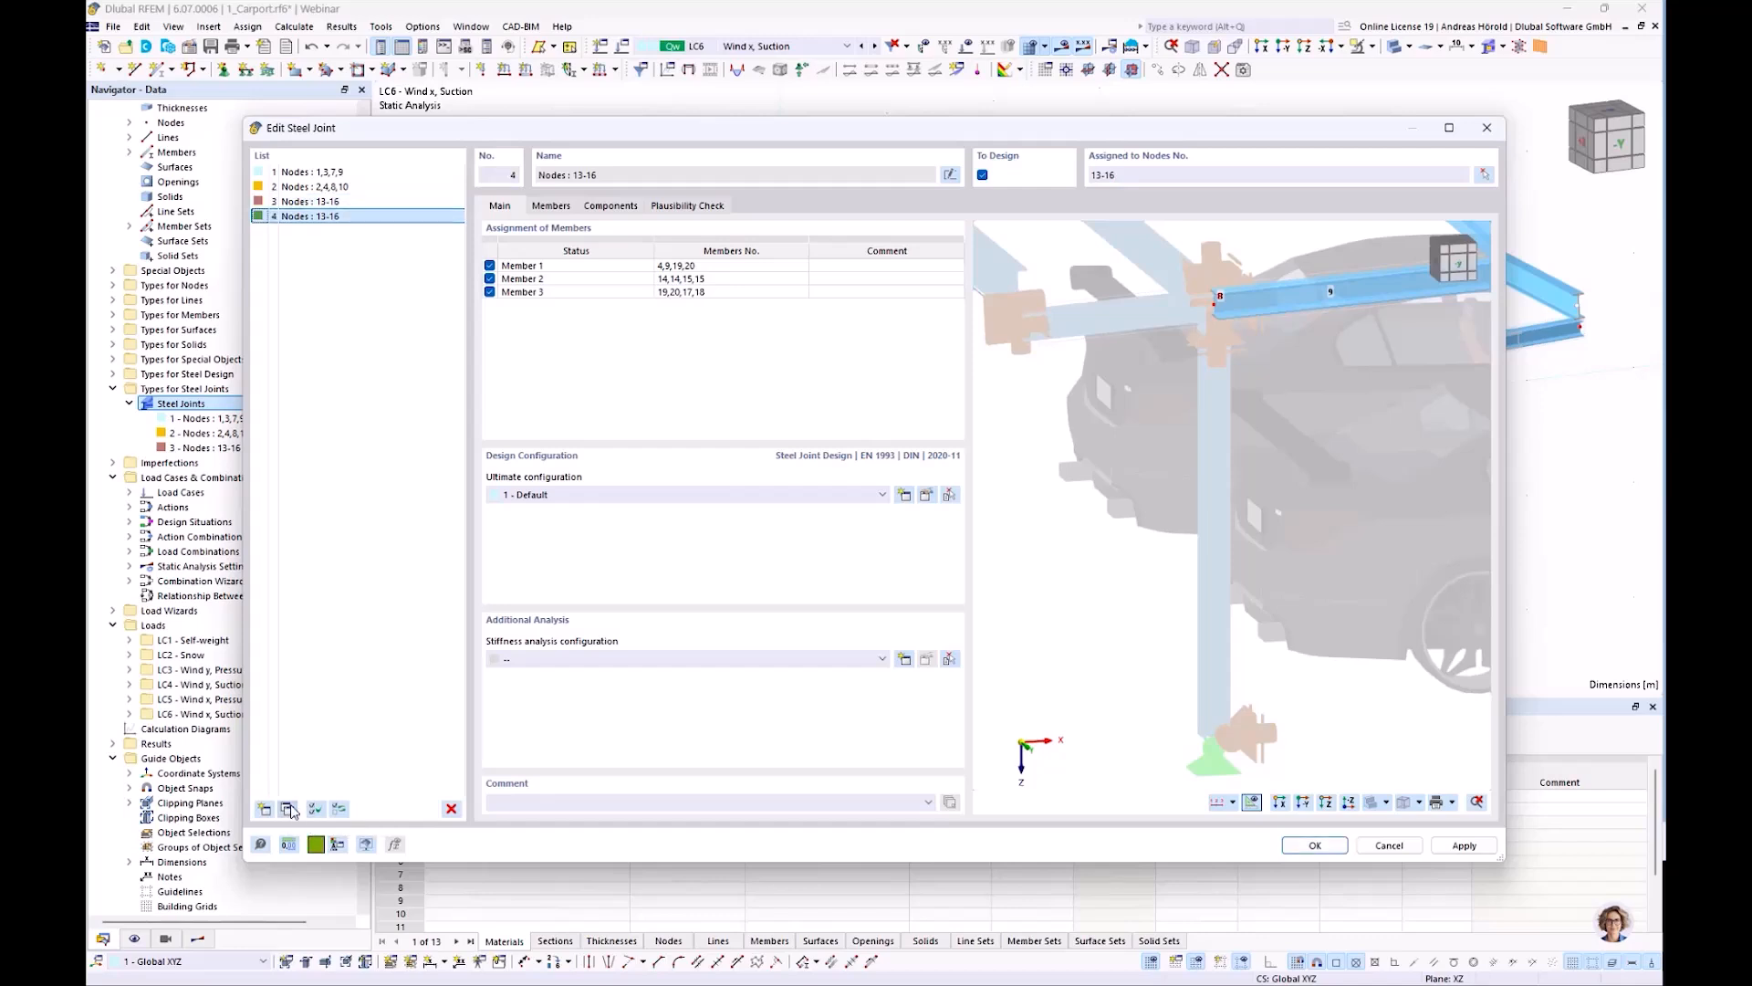
left_click(553, 206)
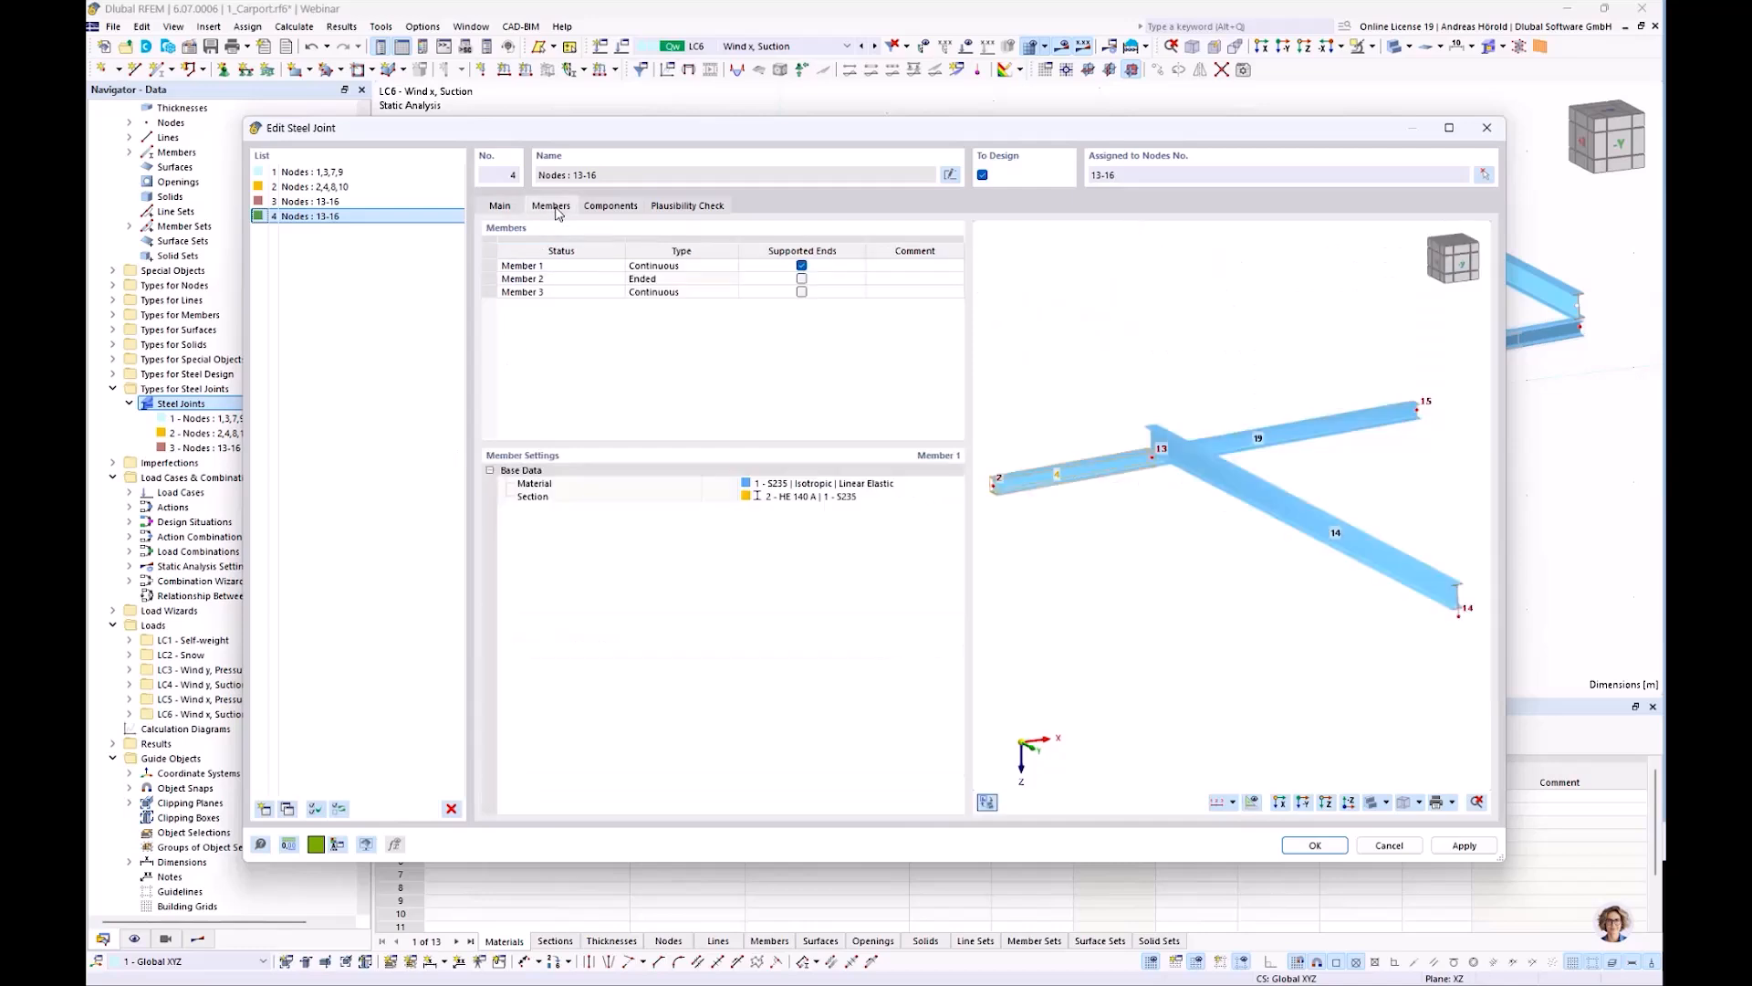
Replace the copied joint's node assignment with the corner nodes 5, 6, 11 and 12
left_click(1484, 175)
left_click(424, 203)
left_click(473, 312)
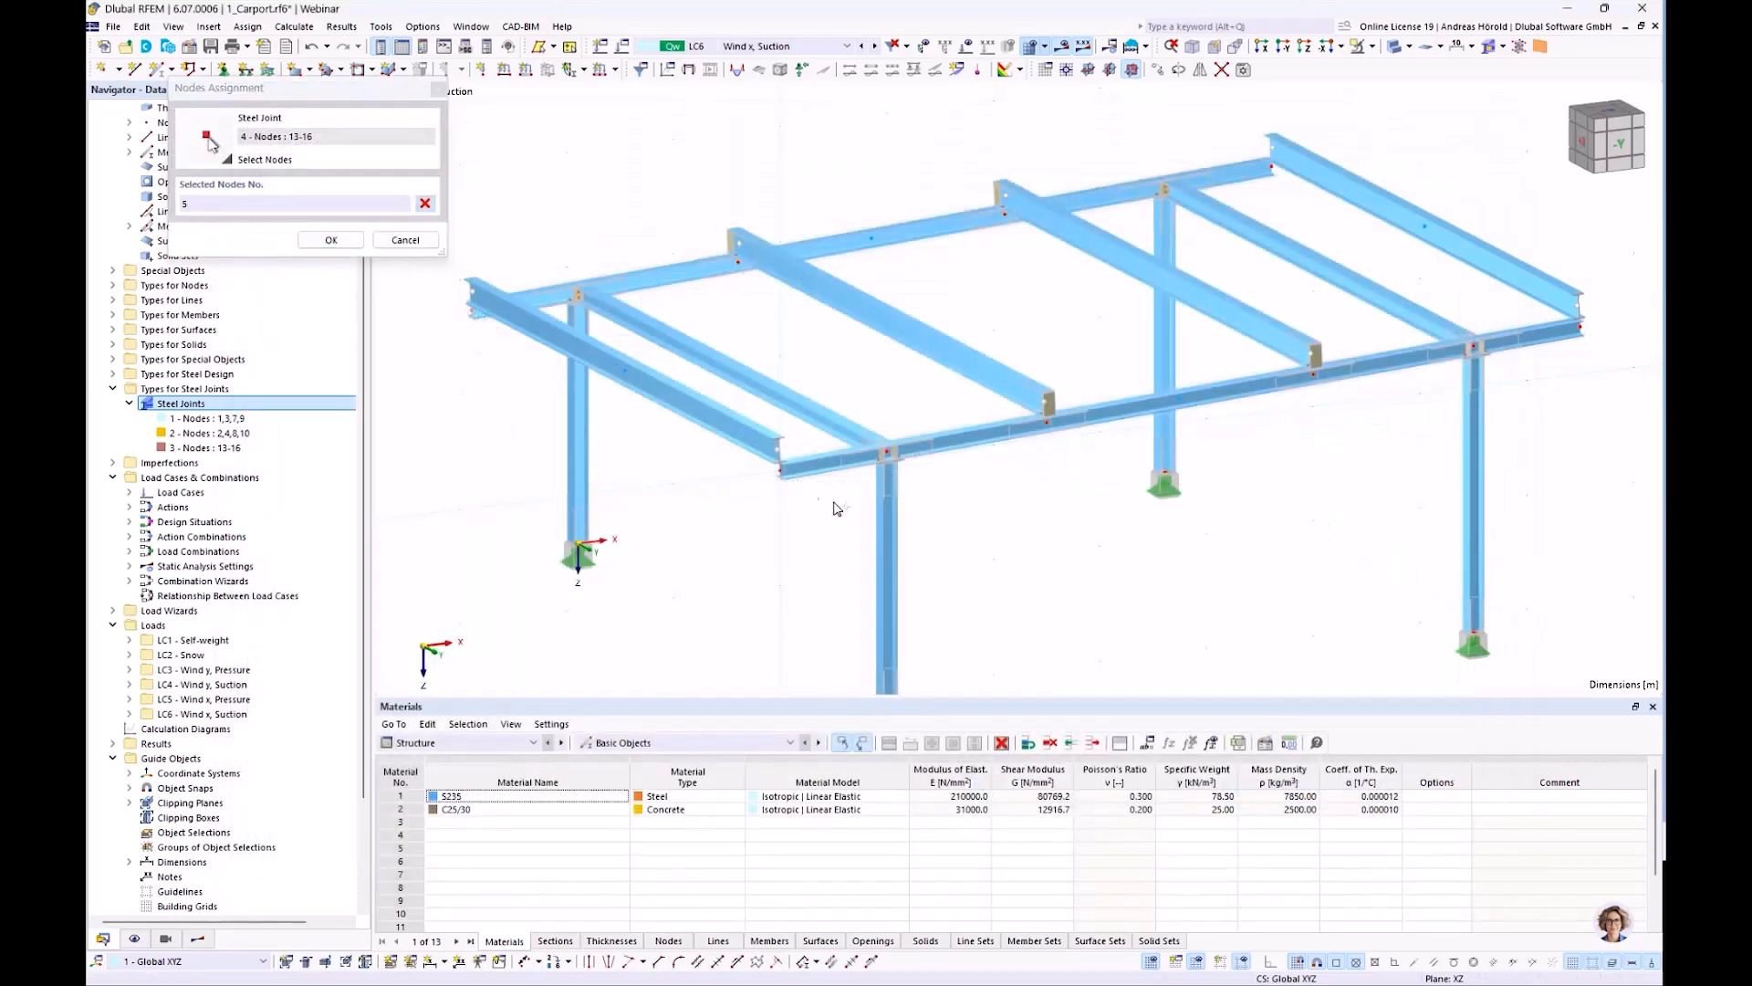
left_click(780, 470)
left_click(1272, 167)
left_click(330, 240)
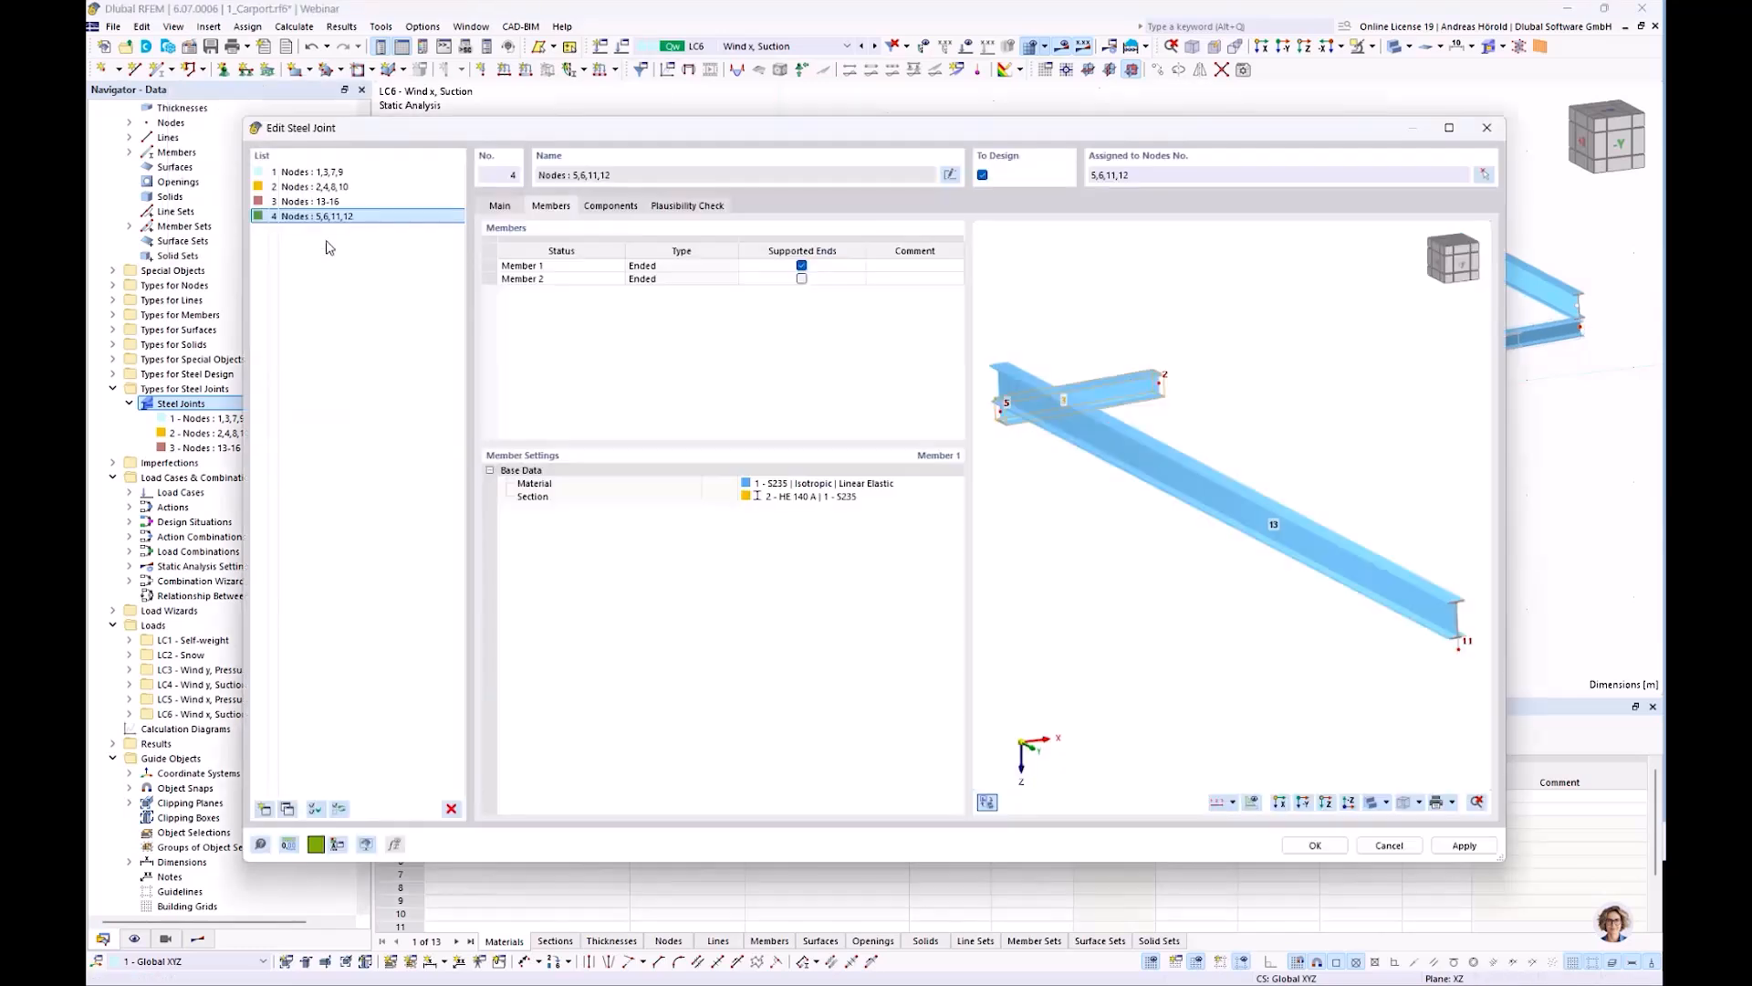
Examine the corner joint's components, its plausibility check and the bolt position relative to the end of the supporting beam
left_click(607, 206)
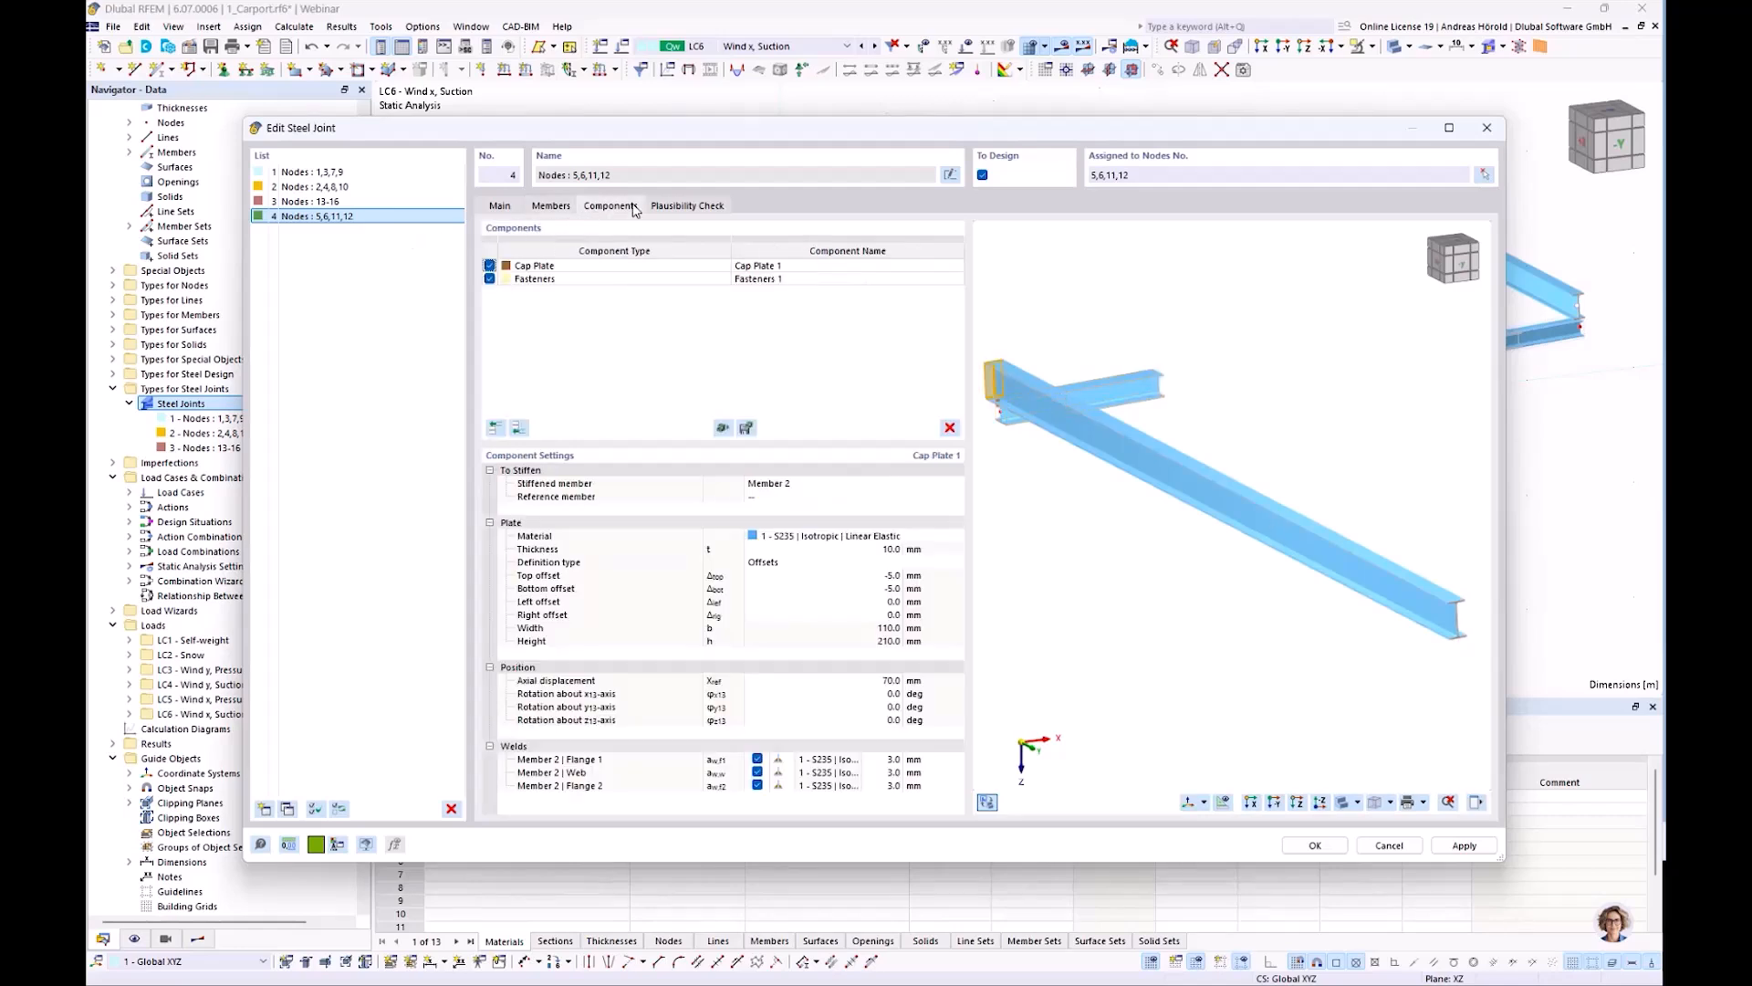
left_click(695, 206)
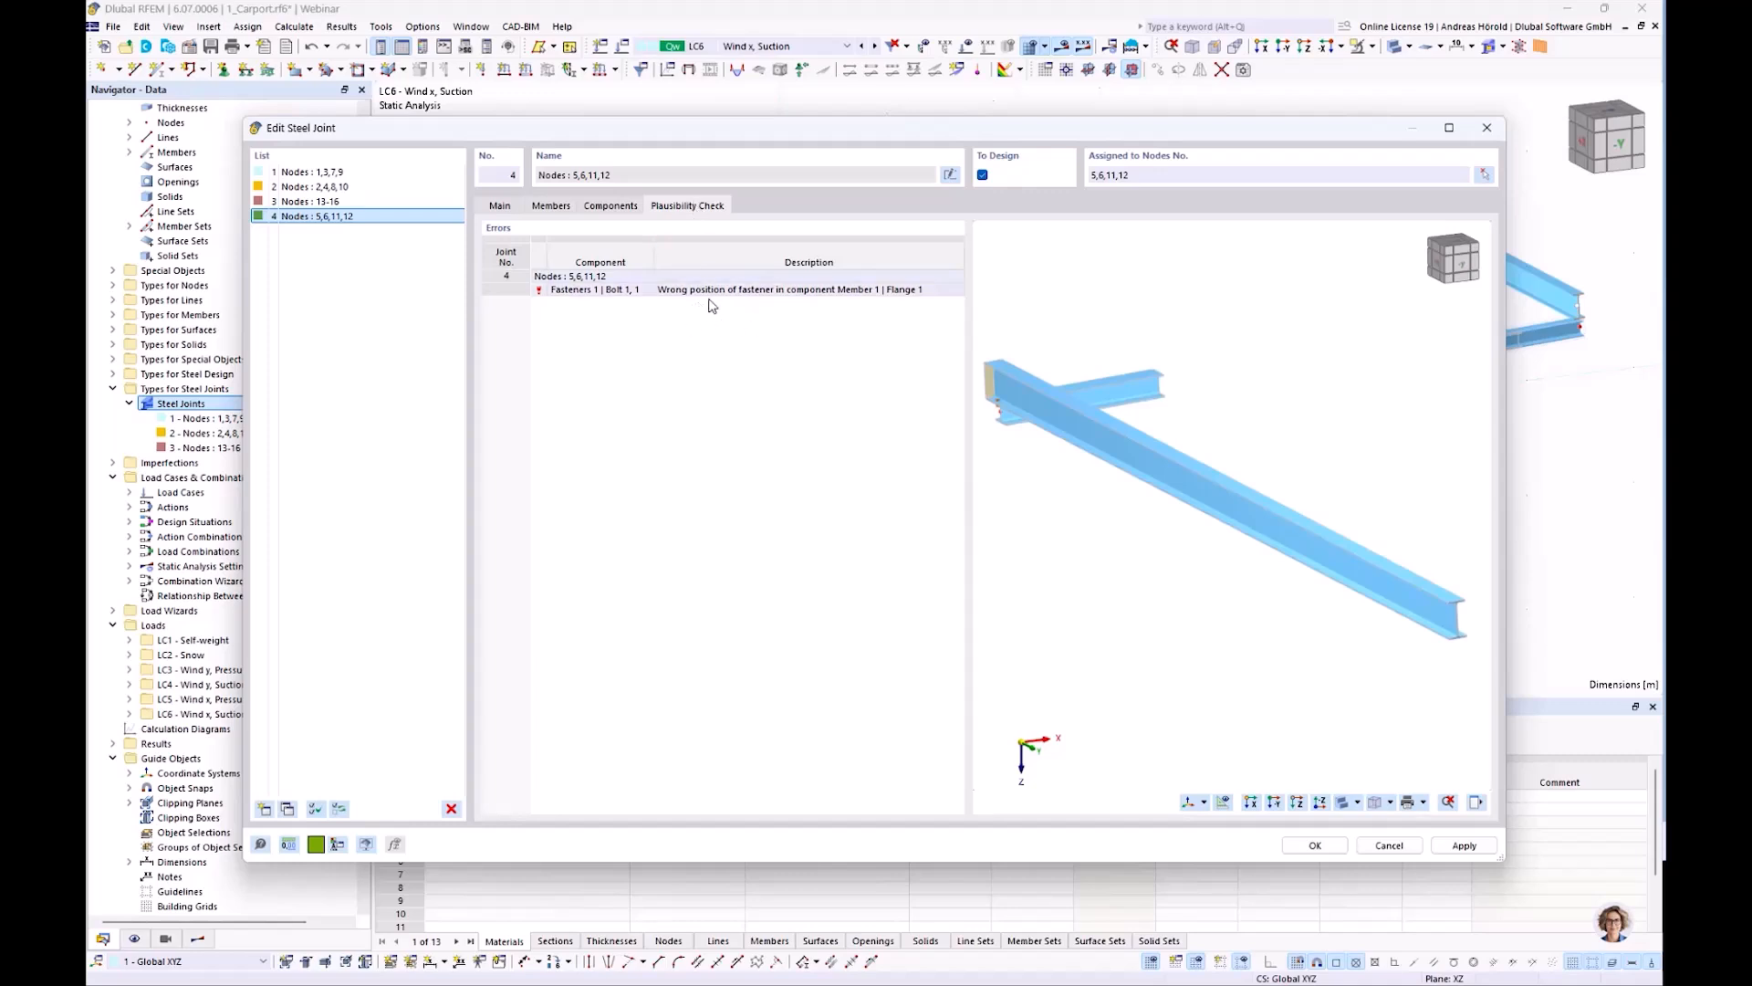
middle_click_drag(1009, 477, 1241, 480, "ctrl")
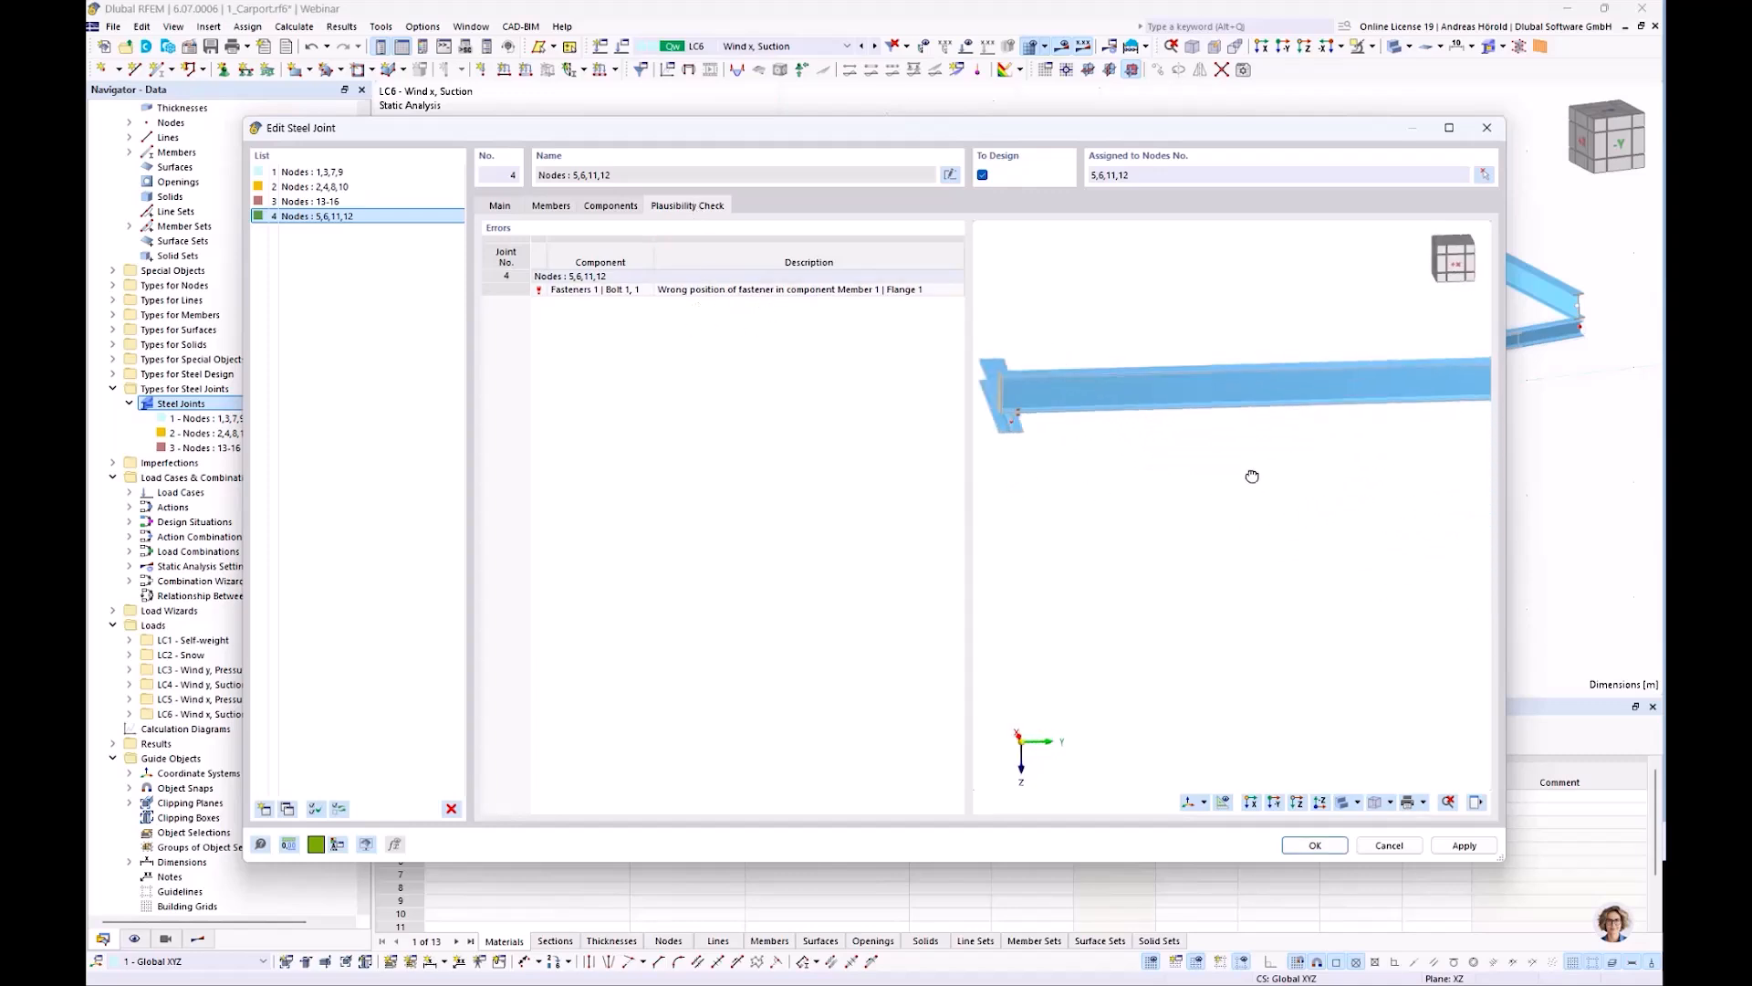
scroll(1028, 430, "up", 3)
middle_click_drag(1029, 429, 1302, 457, "ctrl")
scroll(1191, 439, "up", 5)
scroll(1191, 439, "down", 4)
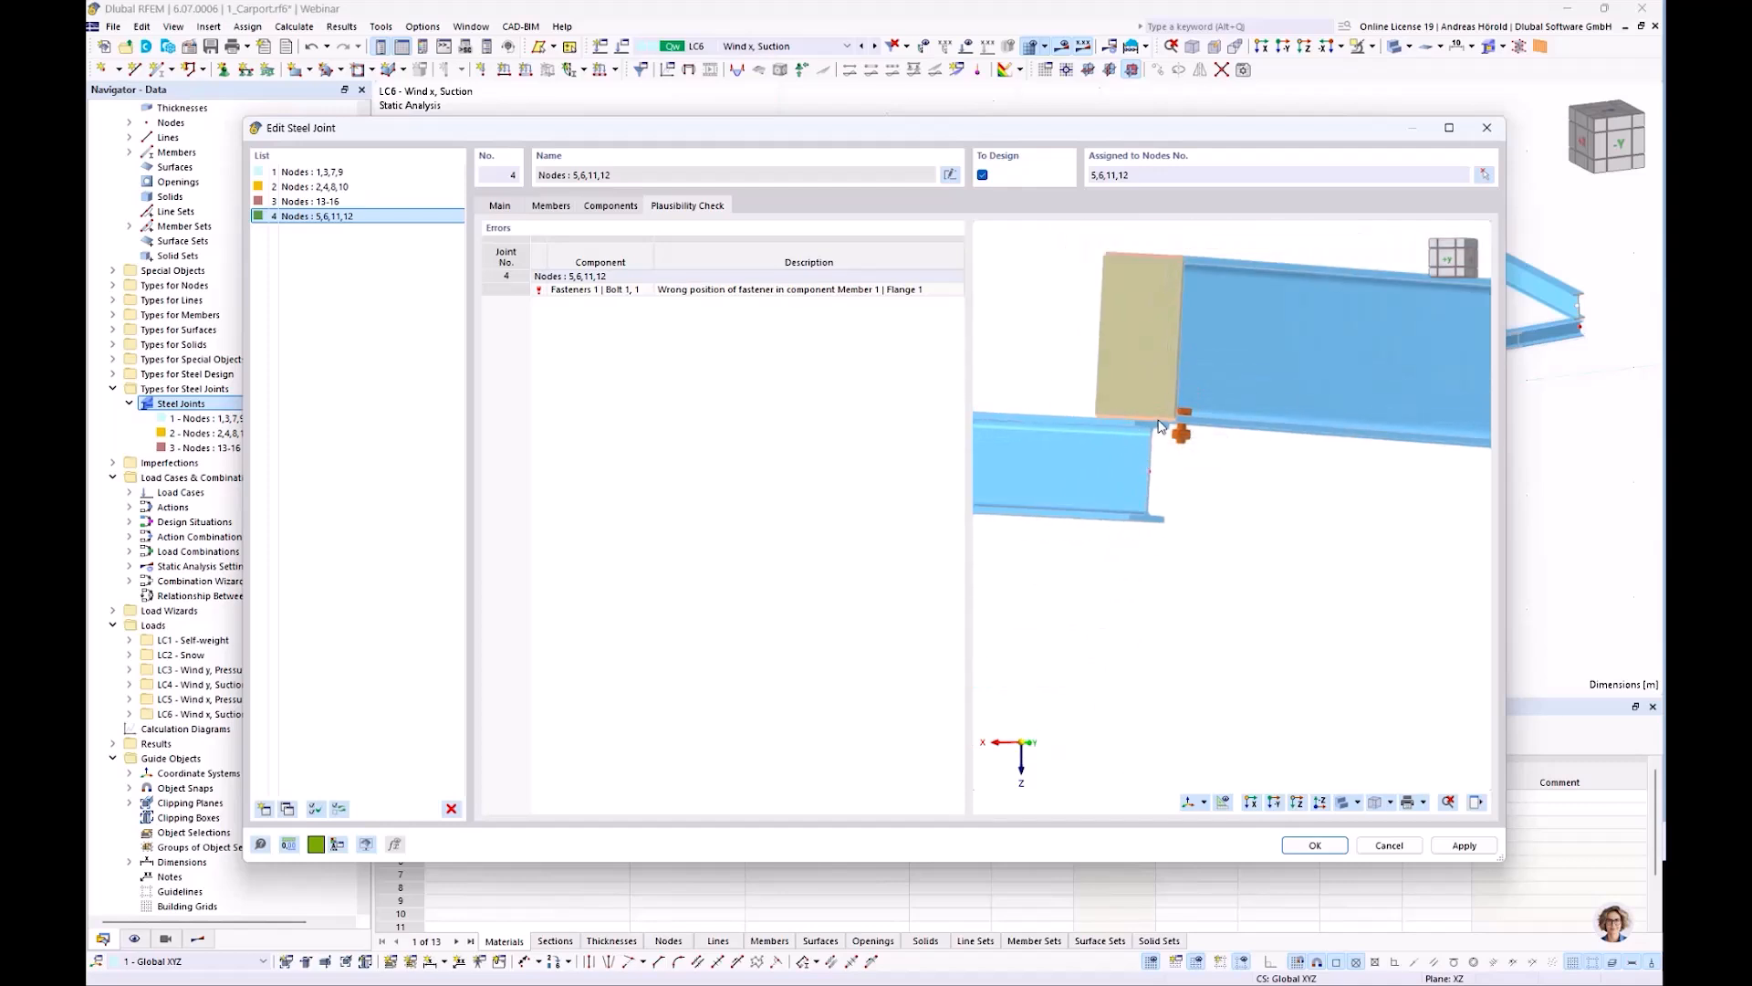
scroll(1183, 445, "down", 6)
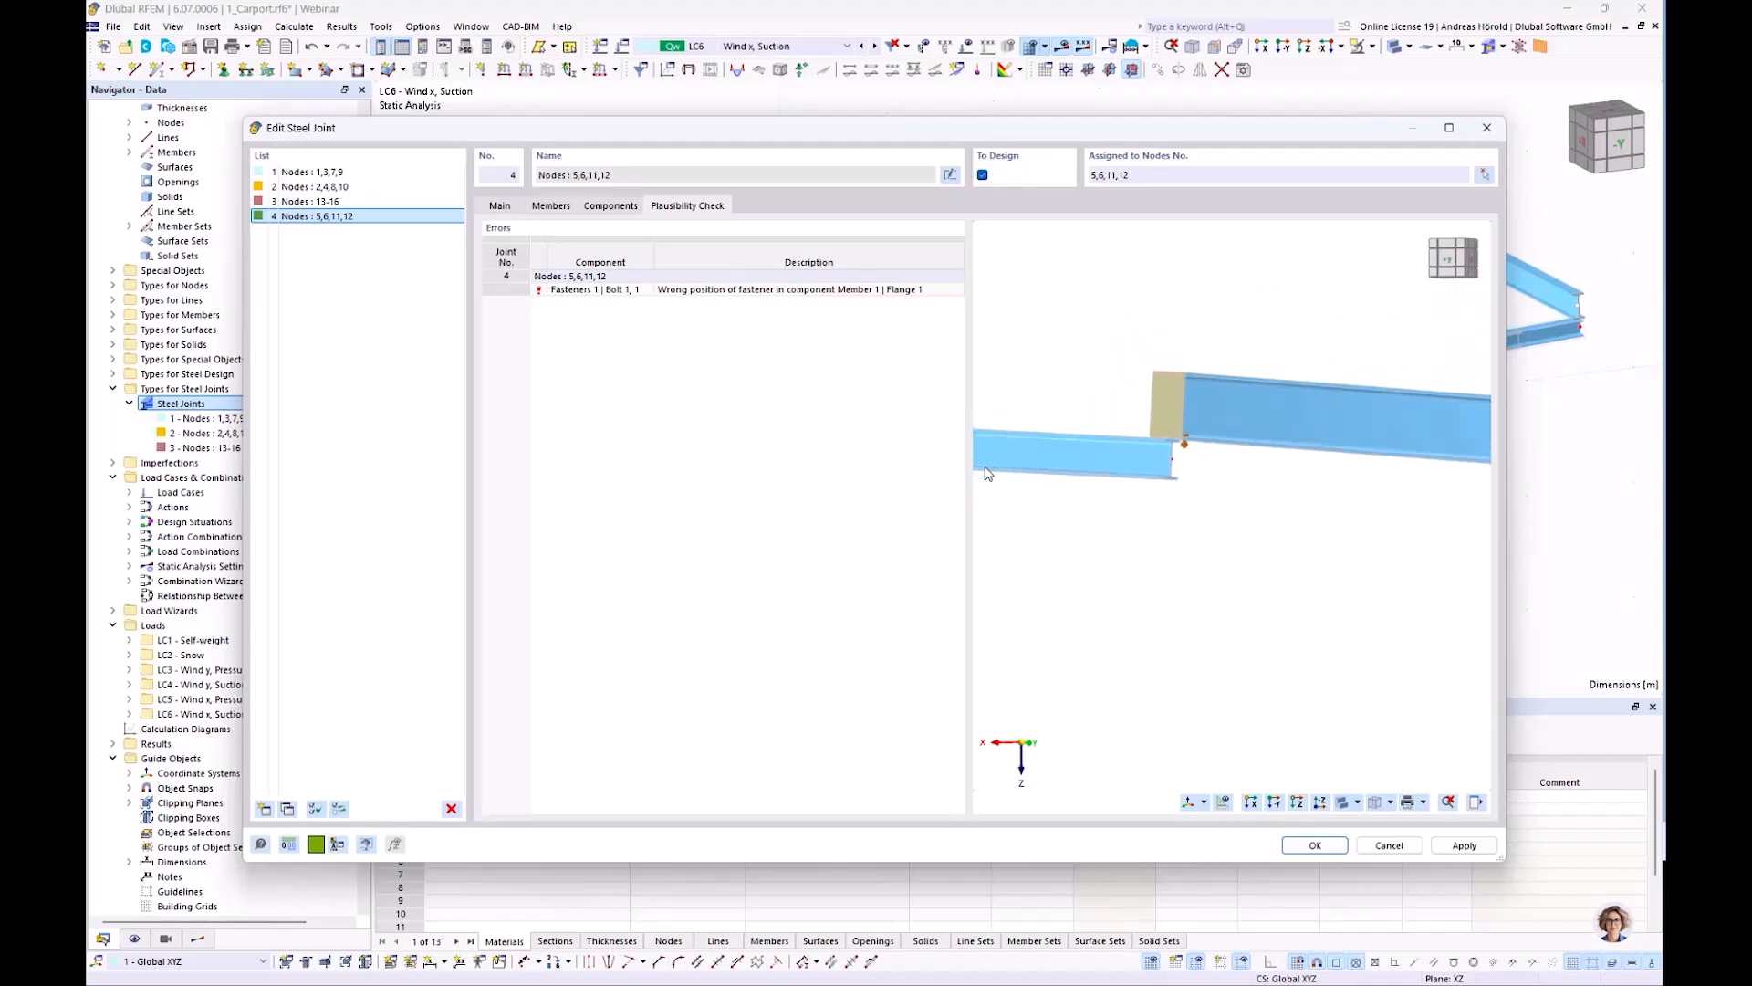
middle_click_drag(1123, 475, 1214, 530)
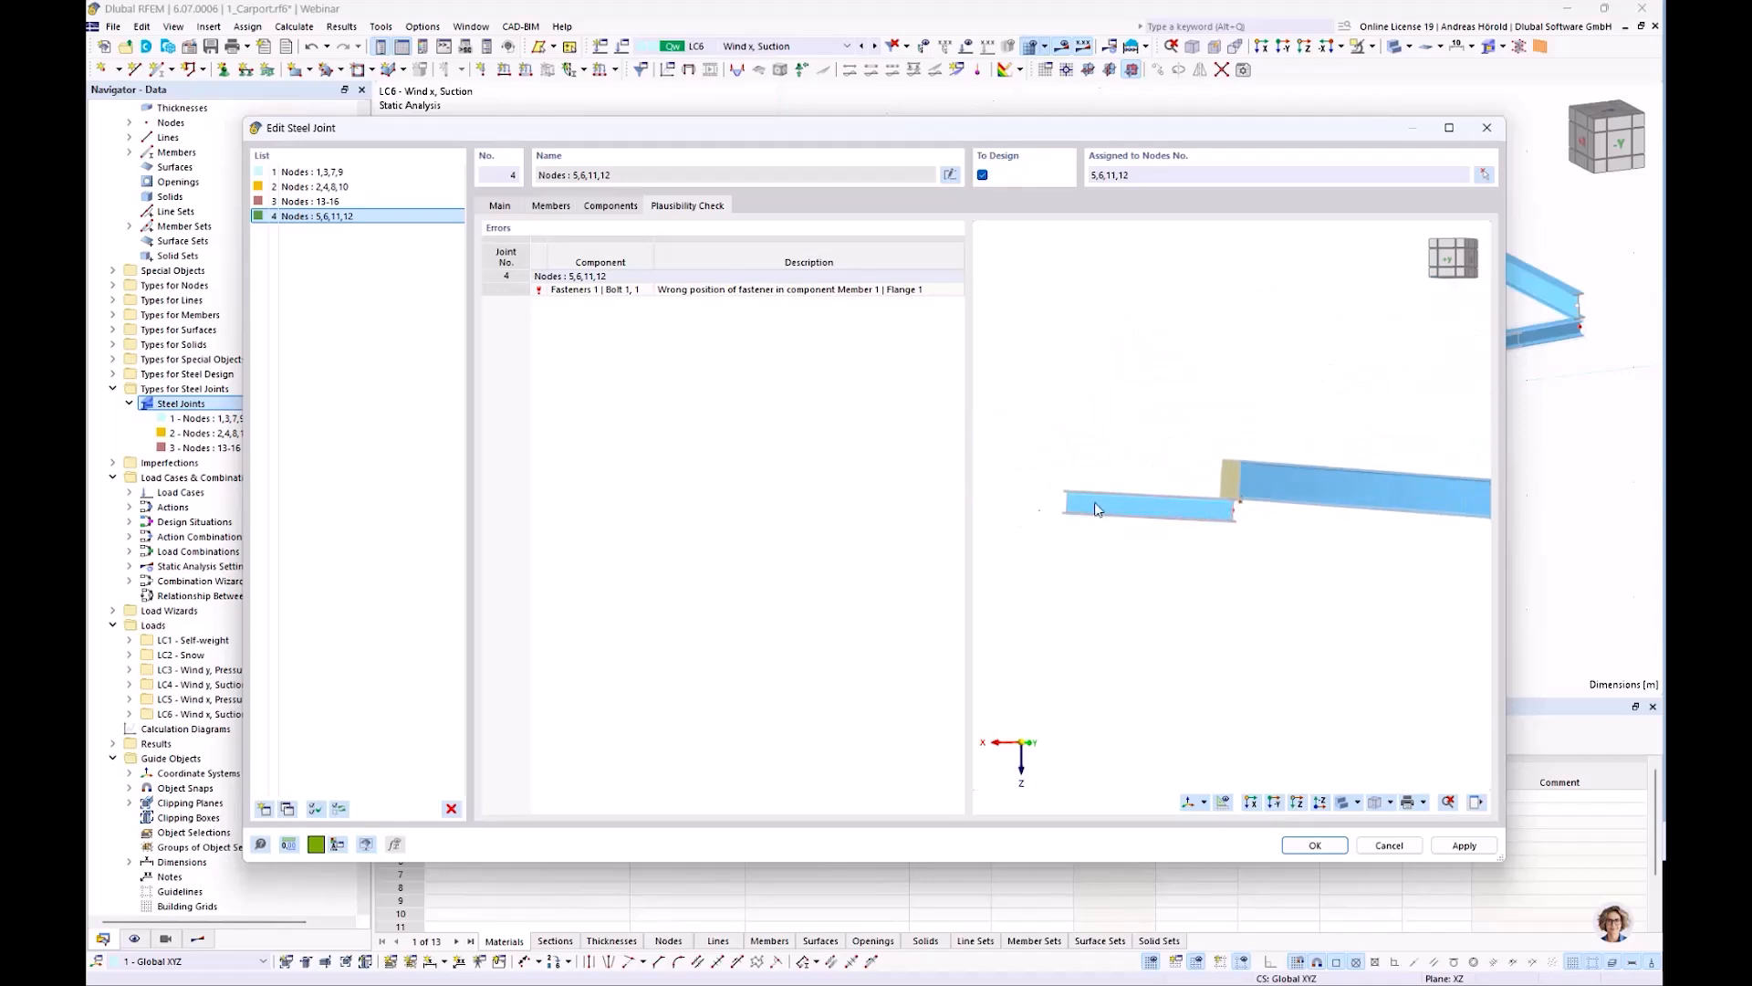
scroll(1152, 508, "up", 2)
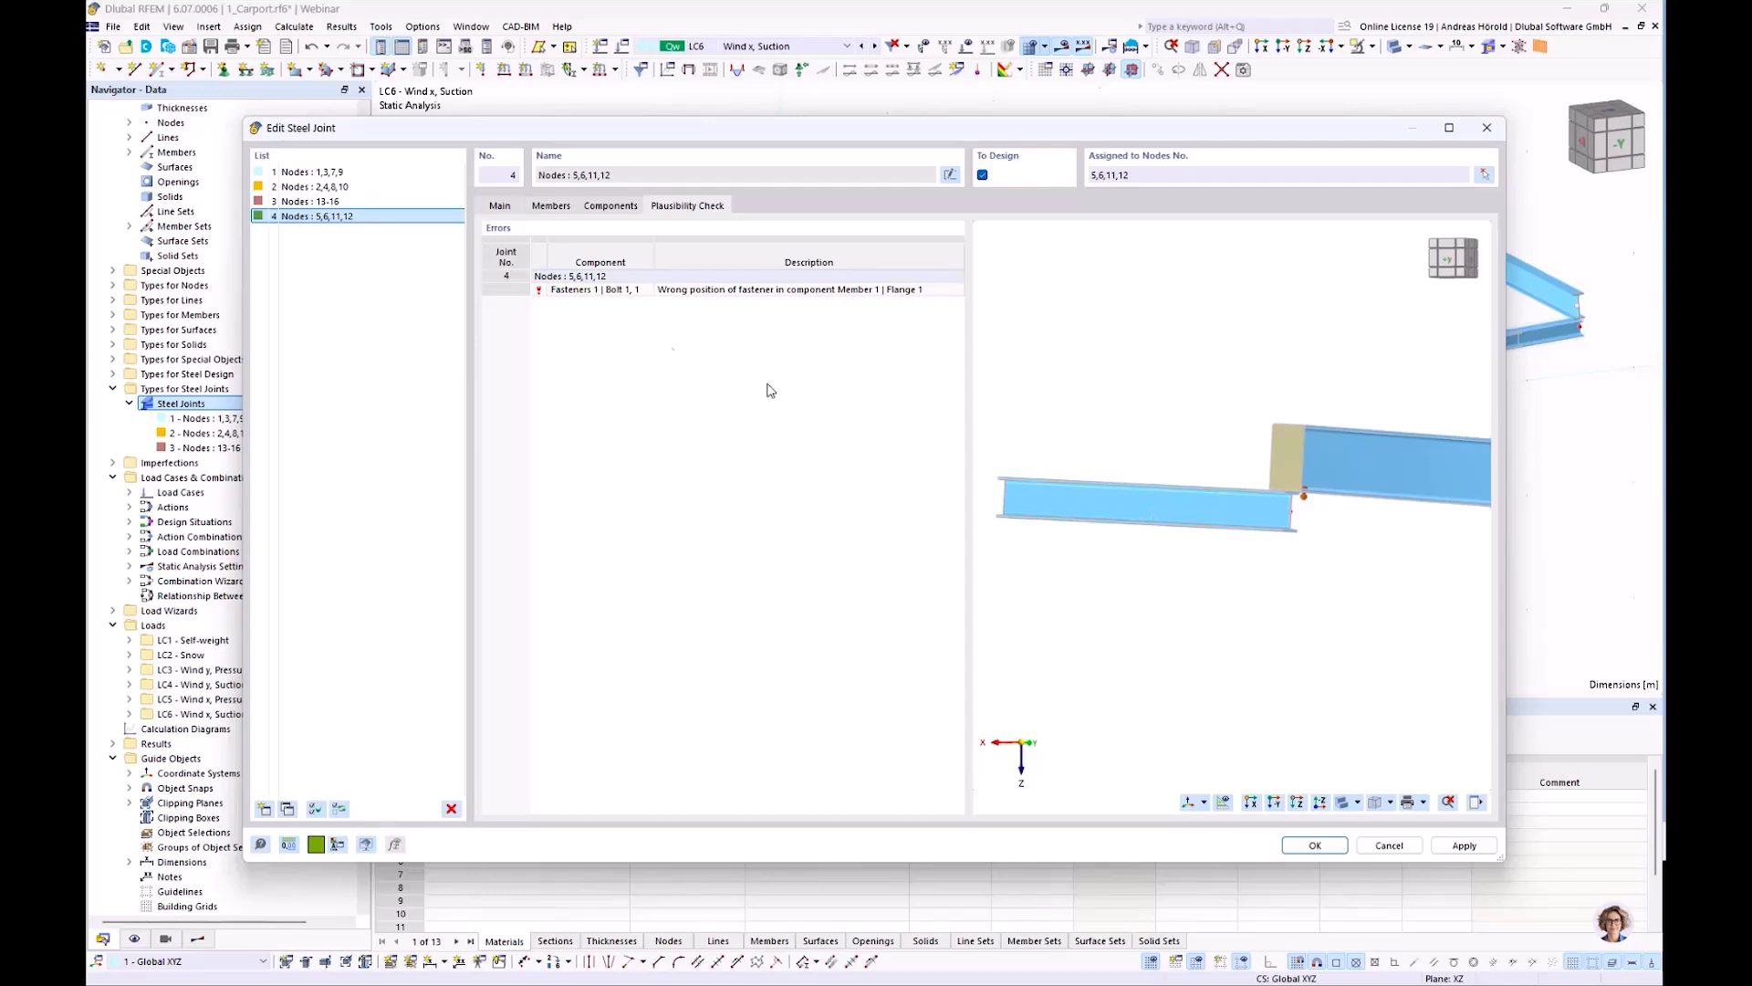
Add a Member Cut component after the existing components of the corner joint
left_click(608, 207)
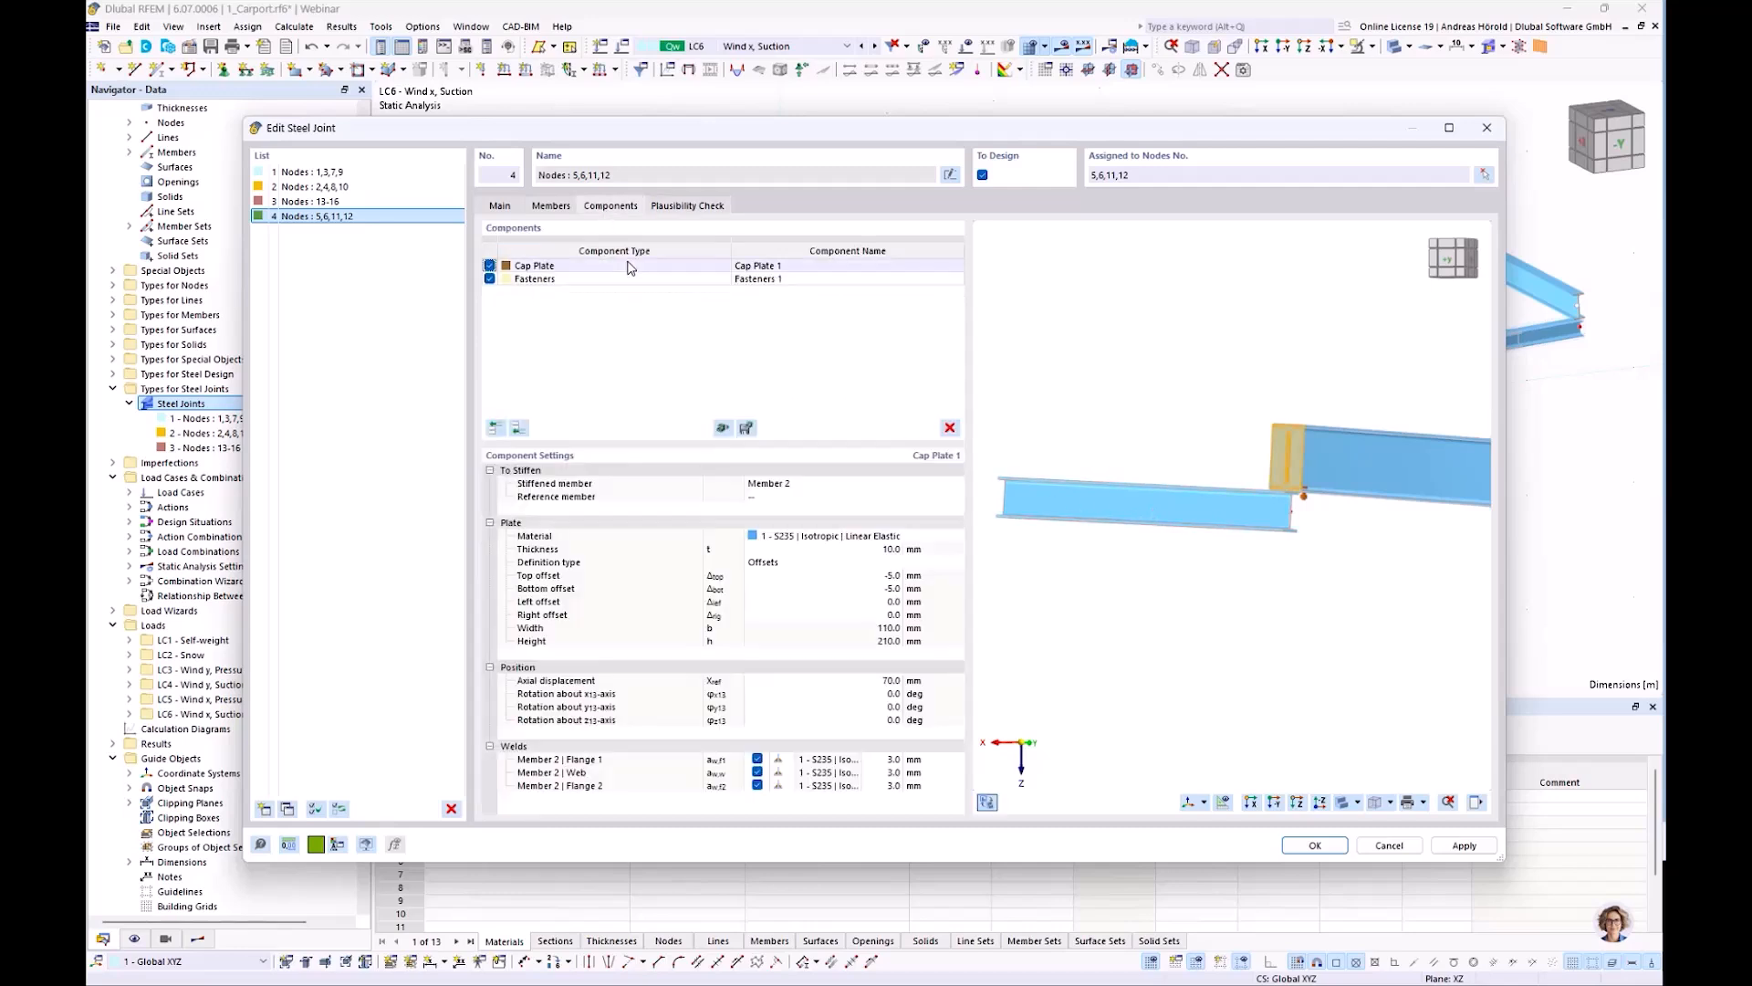
left_click(518, 429)
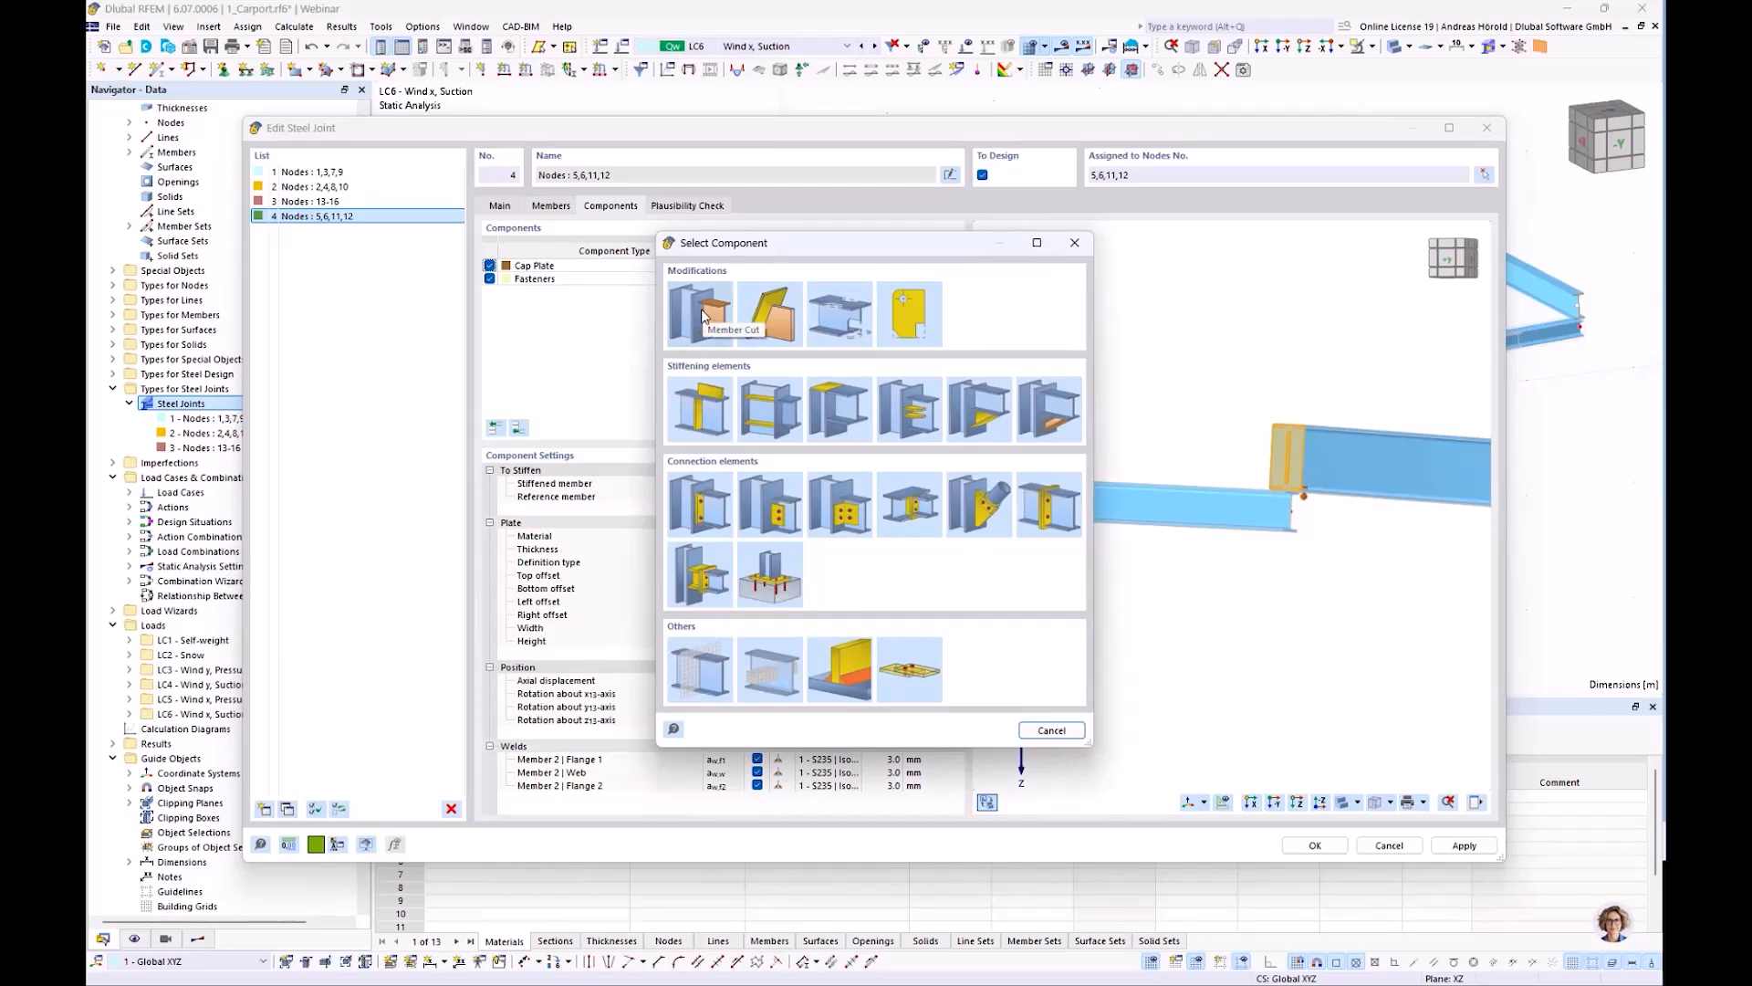
left_click(701, 309)
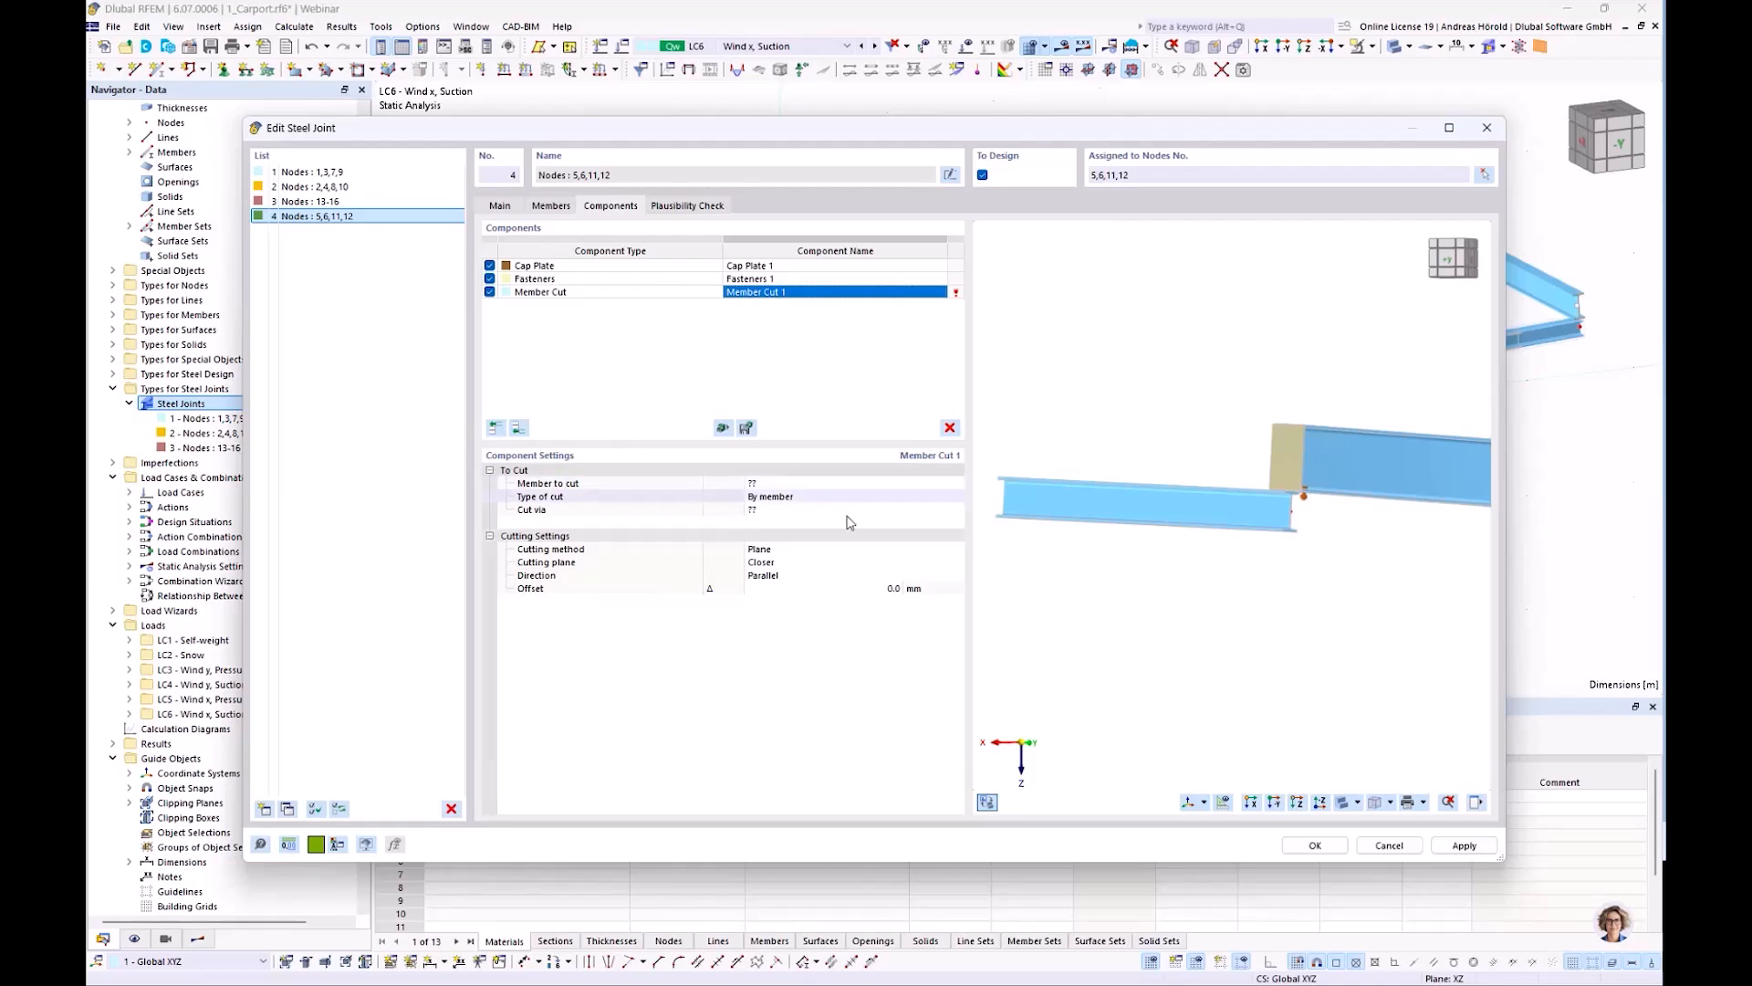
Set Member 1 as the member to cut, keeping the cut type by member
scroll(1332, 487, "up", 3)
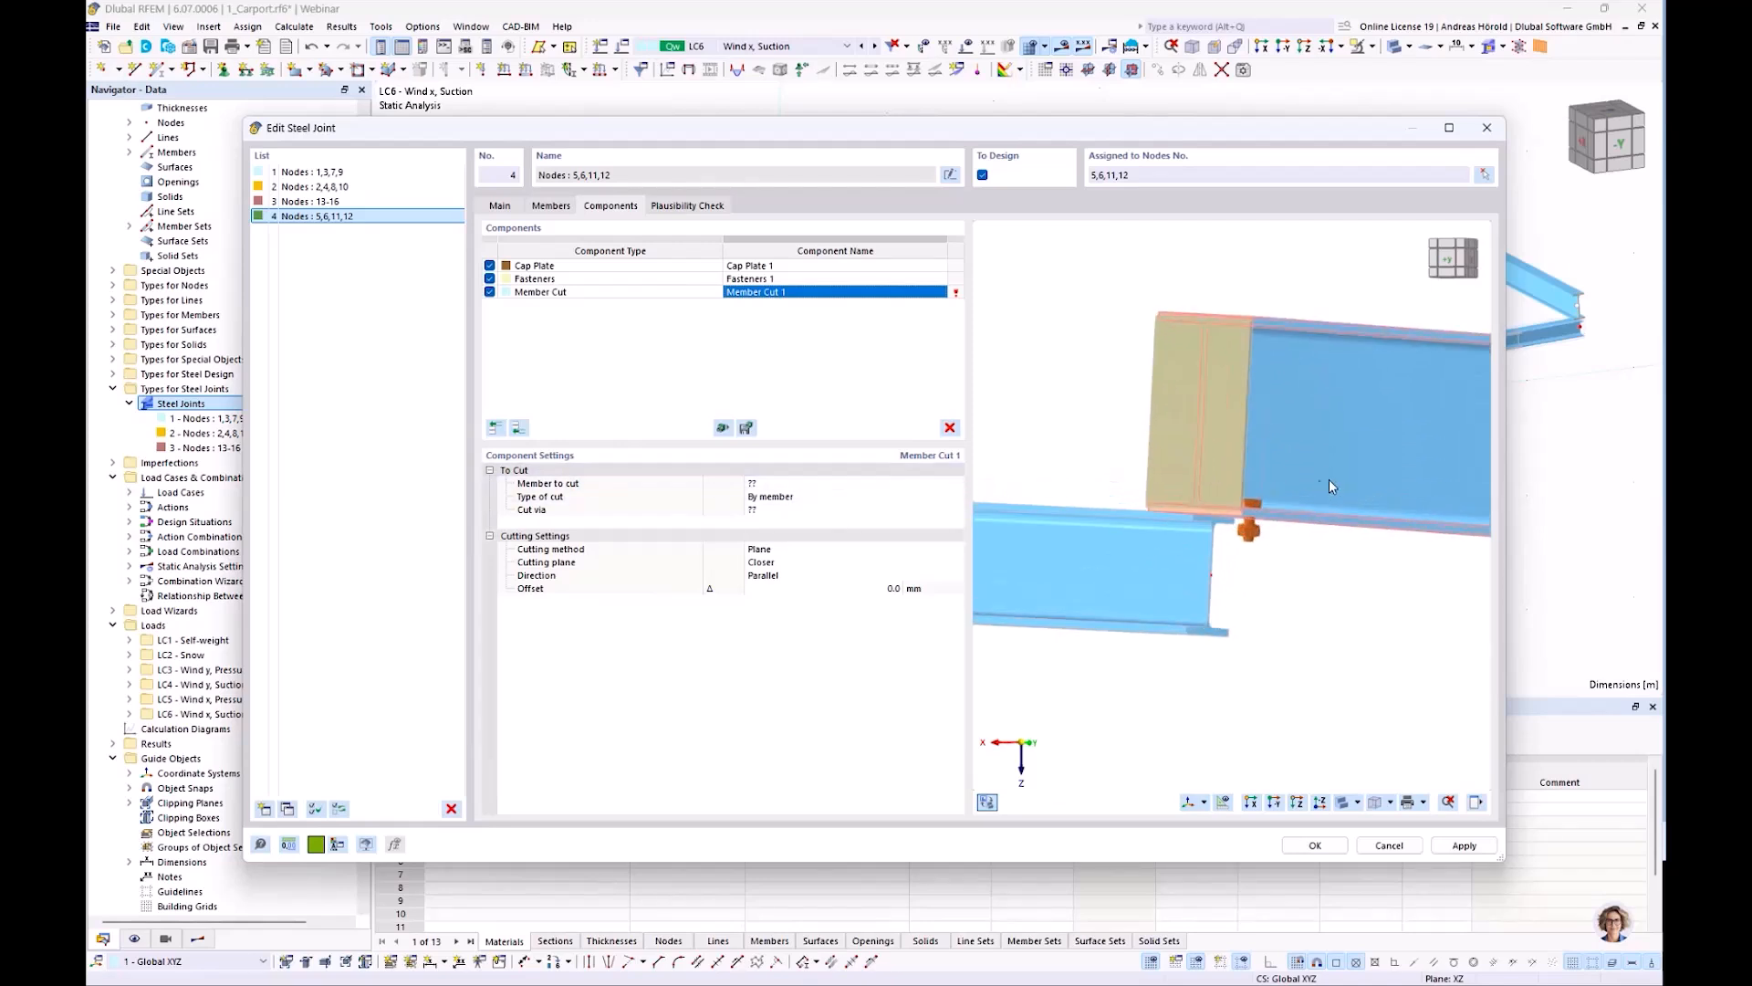
middle_click_drag(1173, 560, 1238, 603, "ctrl")
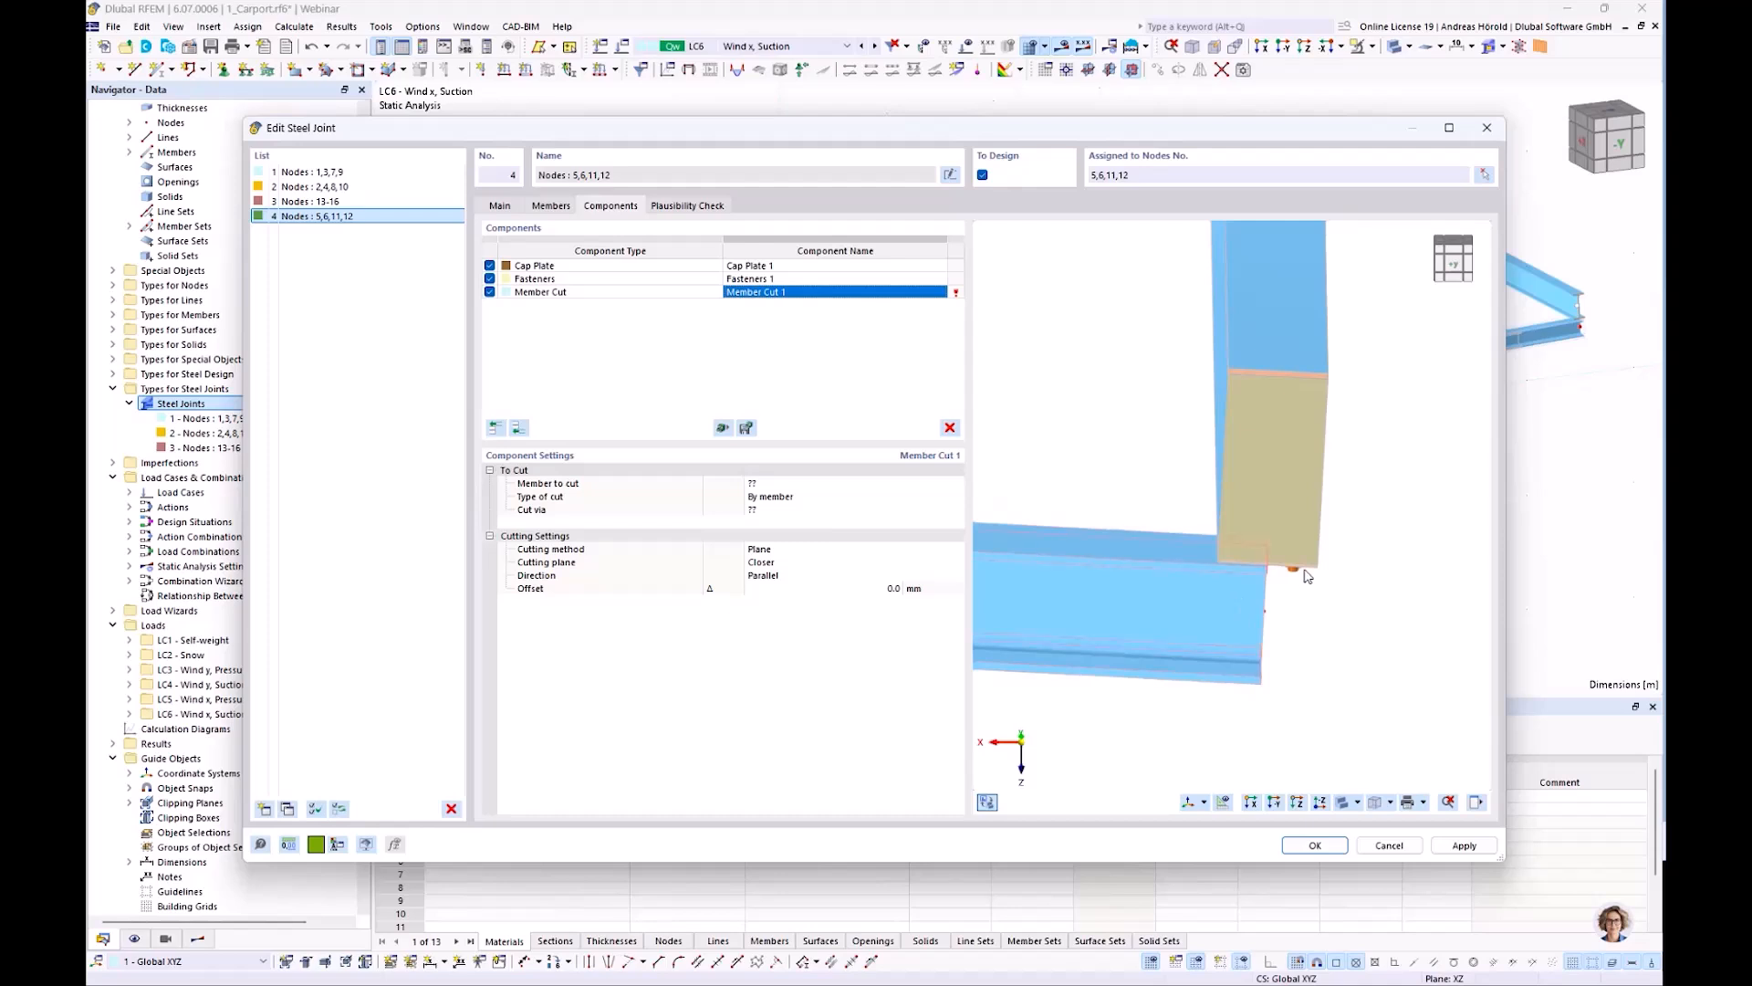
scroll(1271, 584, "up", 2)
scroll(1271, 584, "up", 1)
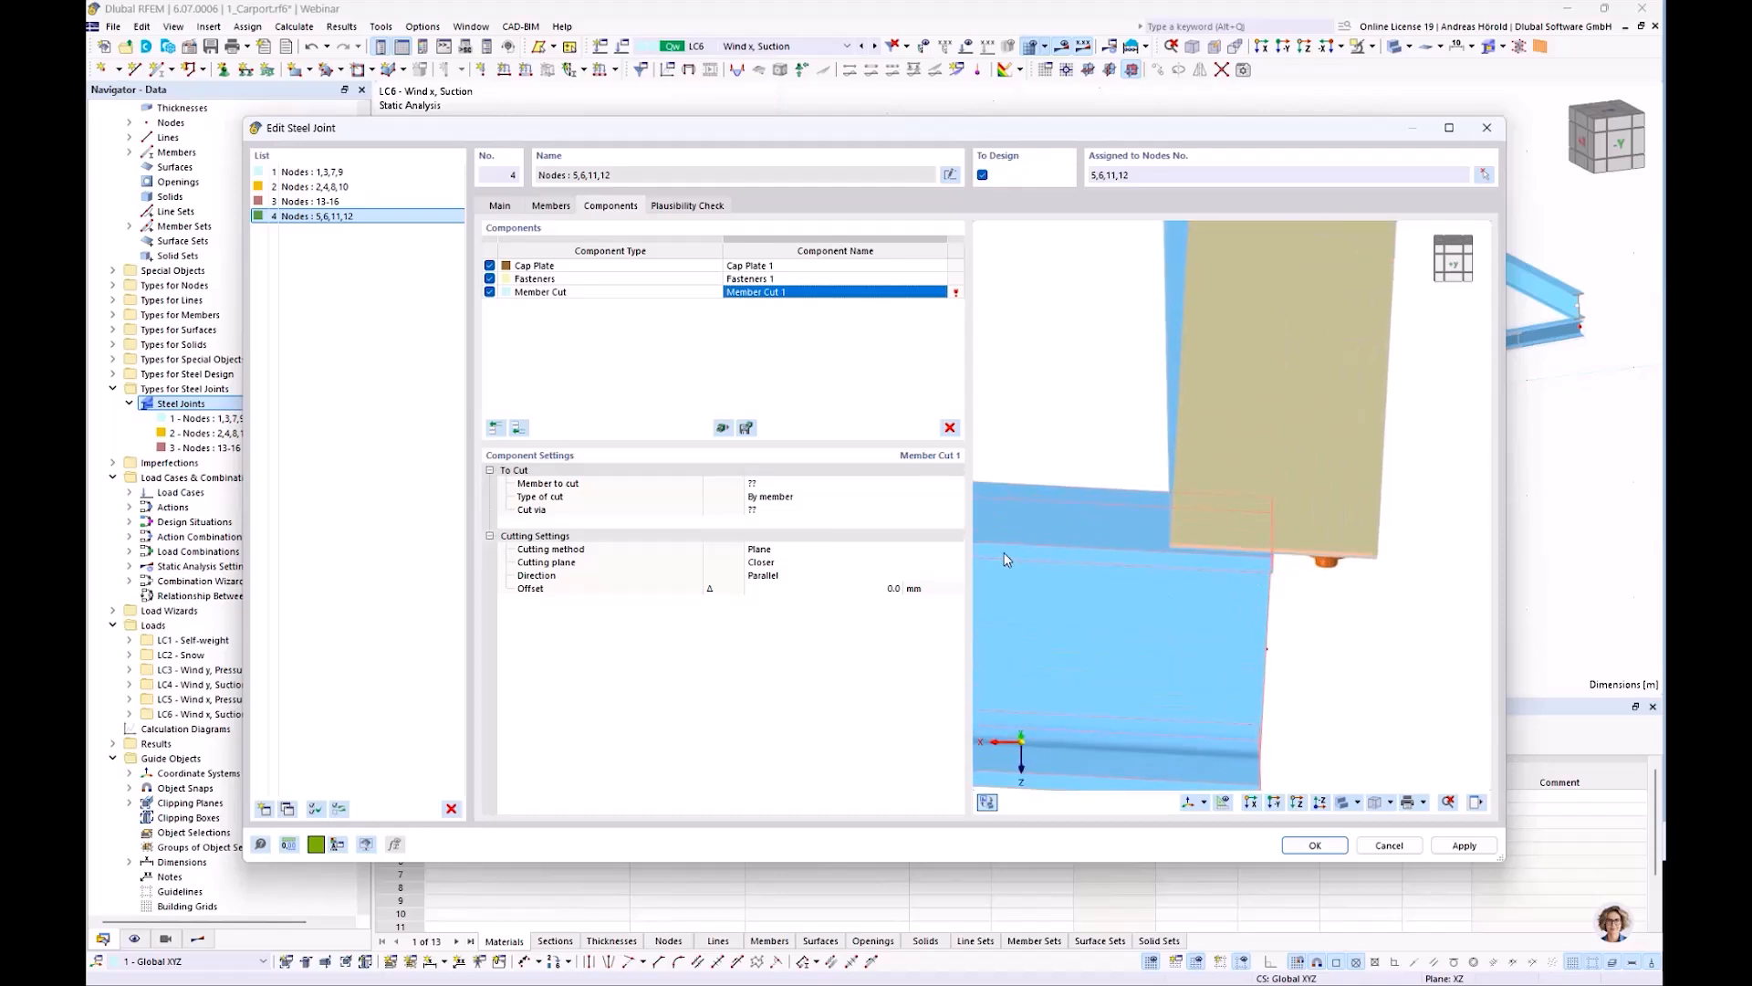
left_click(800, 484)
left_click(800, 485)
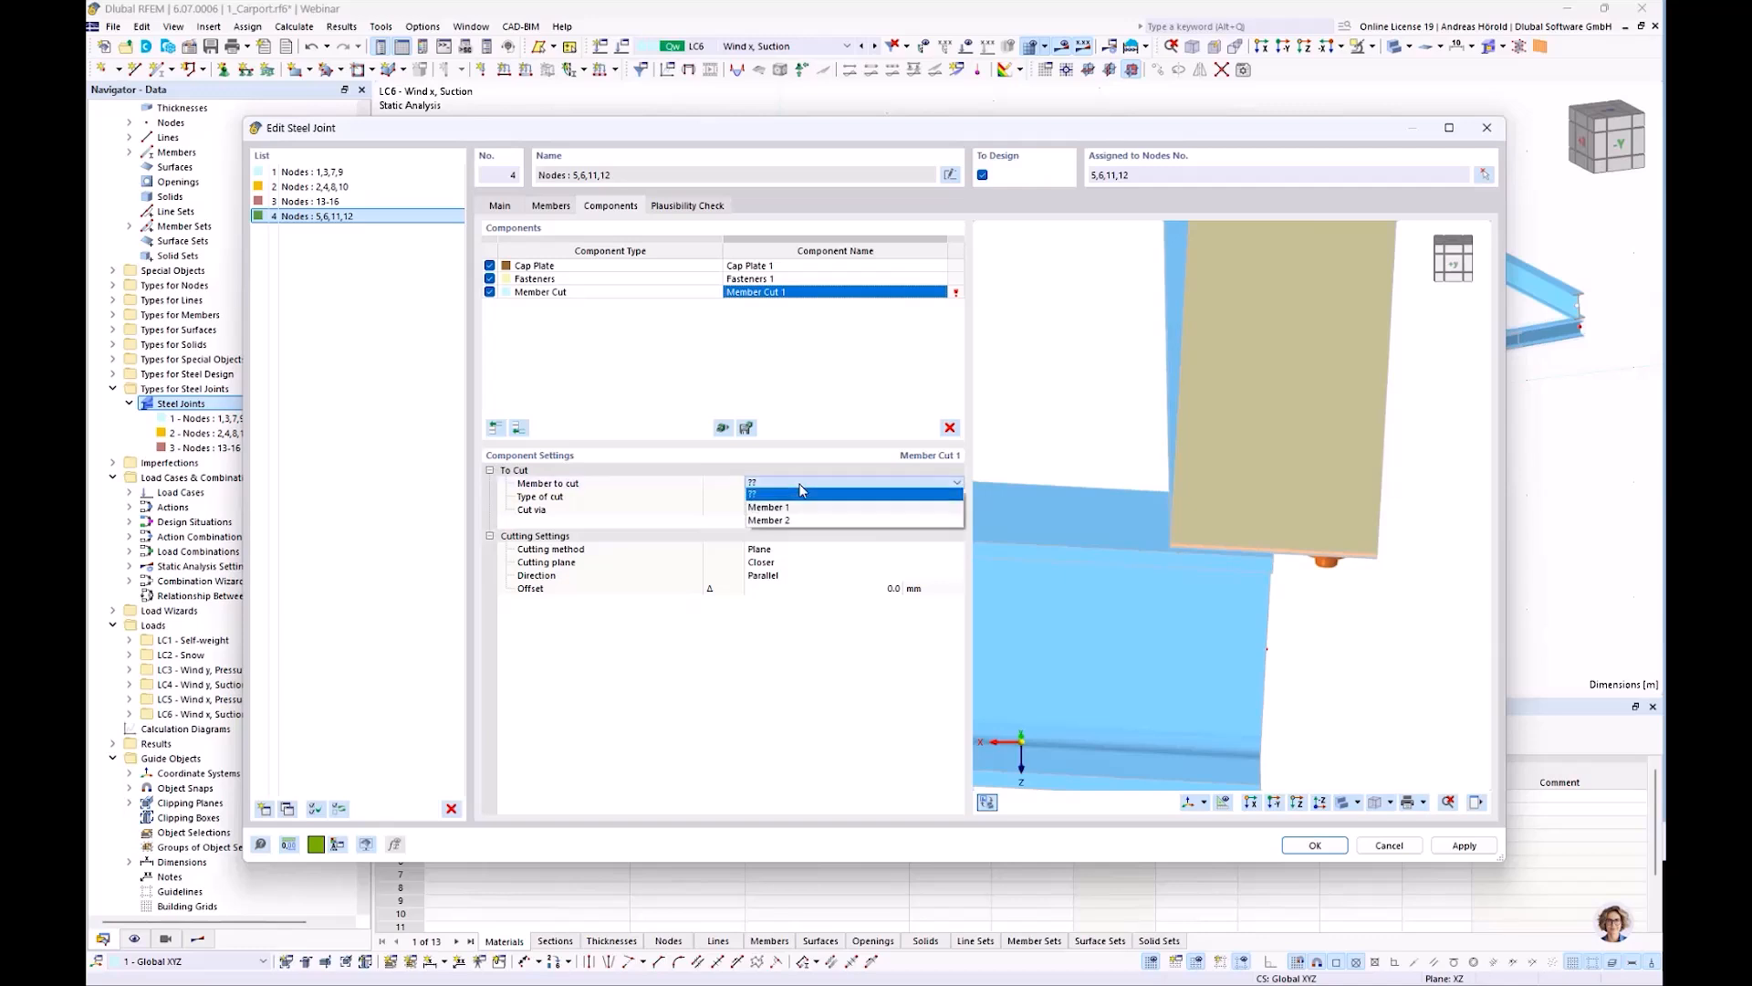
left_click(803, 503)
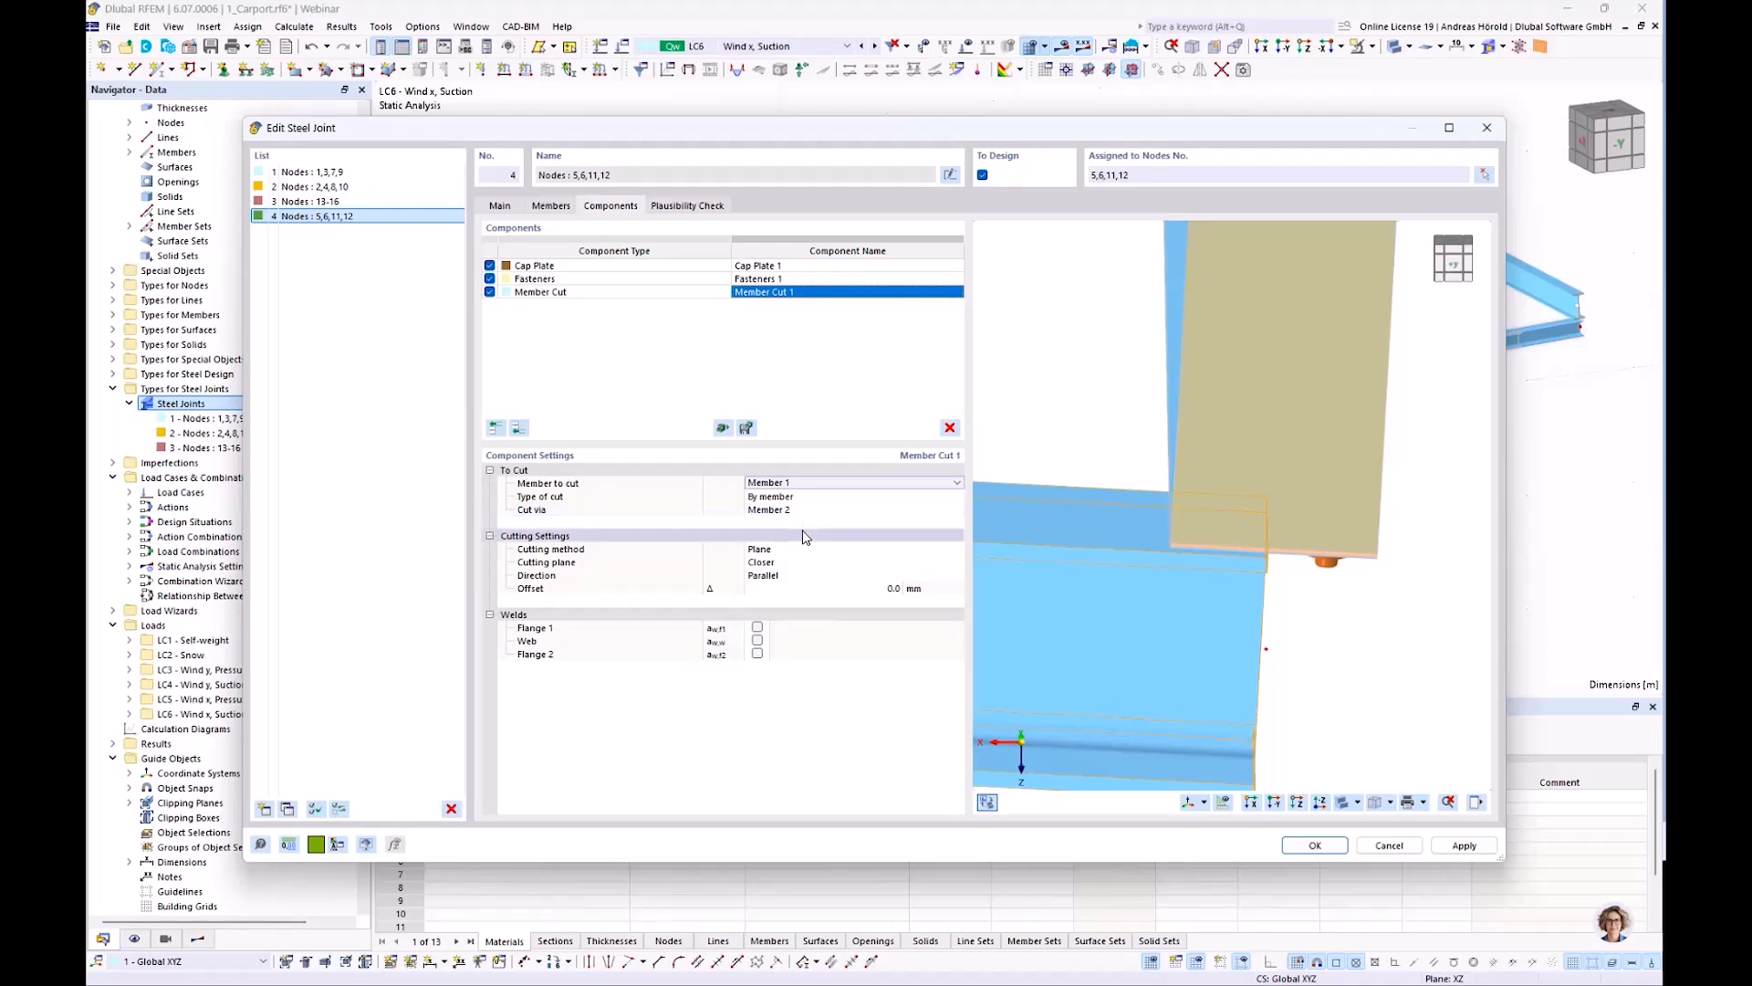
Set the member cut's cutting plane to Farther and accept the corner joint after reviewing its plausibility check
left_click(812, 518)
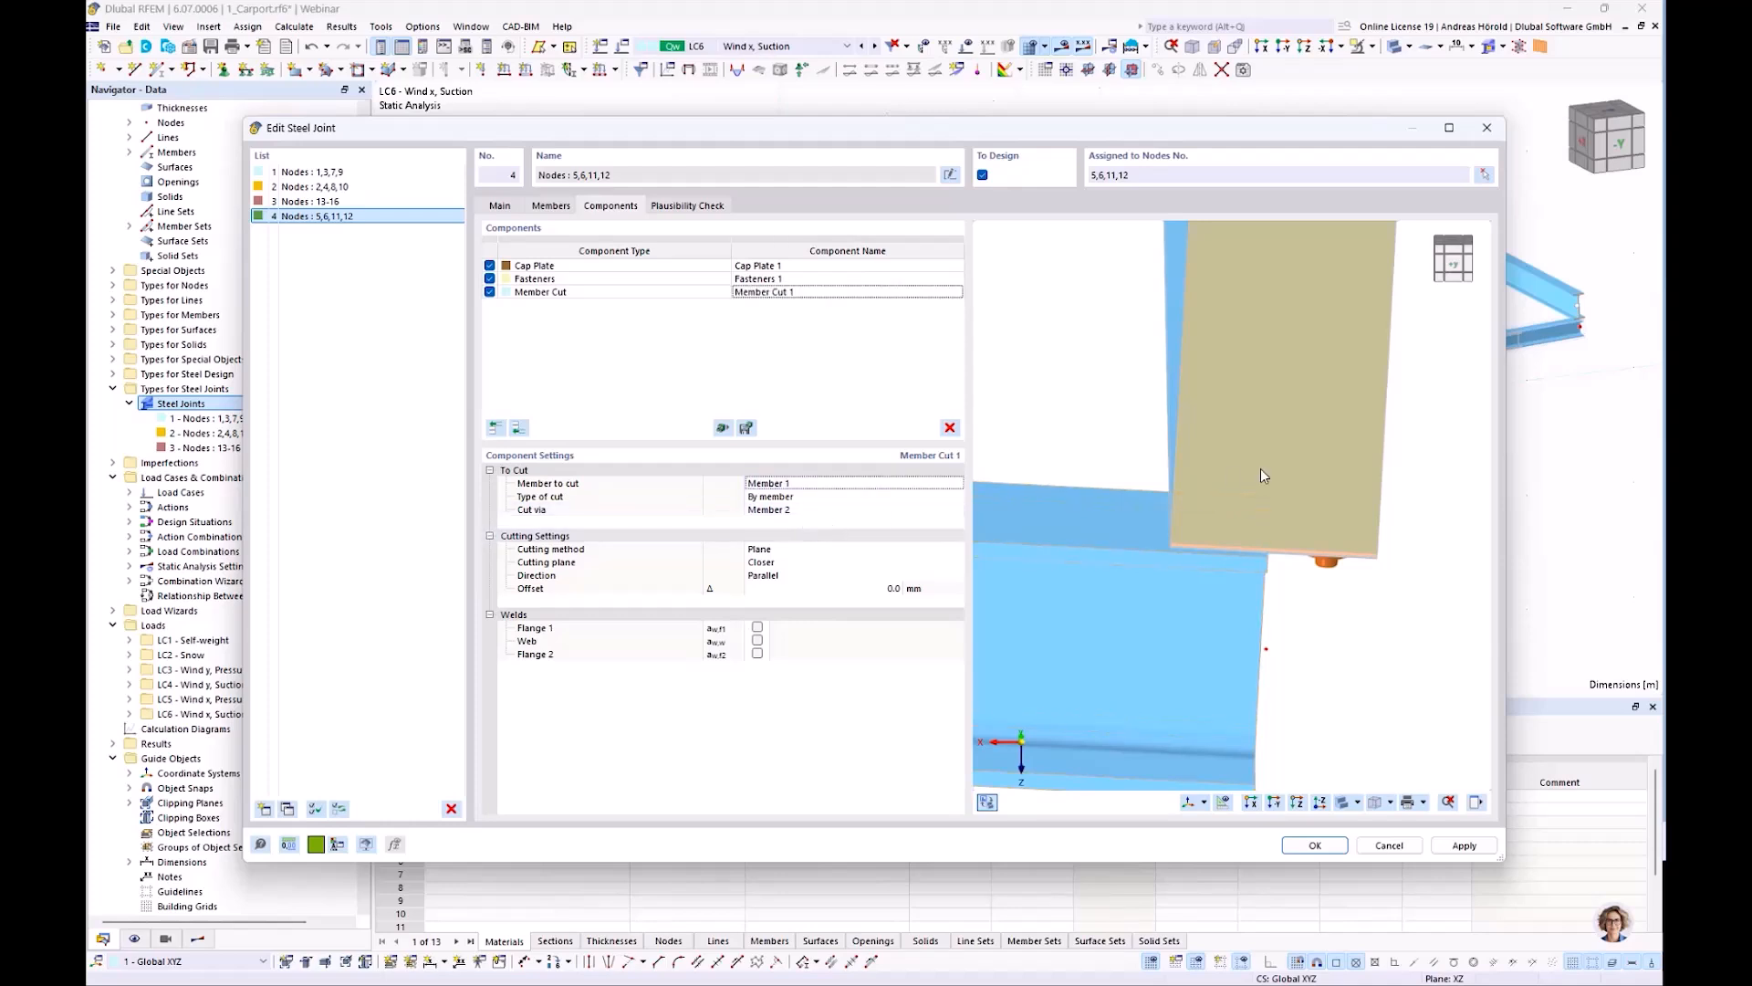
middle_click_drag(1210, 501, 1246, 526, "ctrl")
middle_click_drag(1190, 576, 1307, 675, "ctrl")
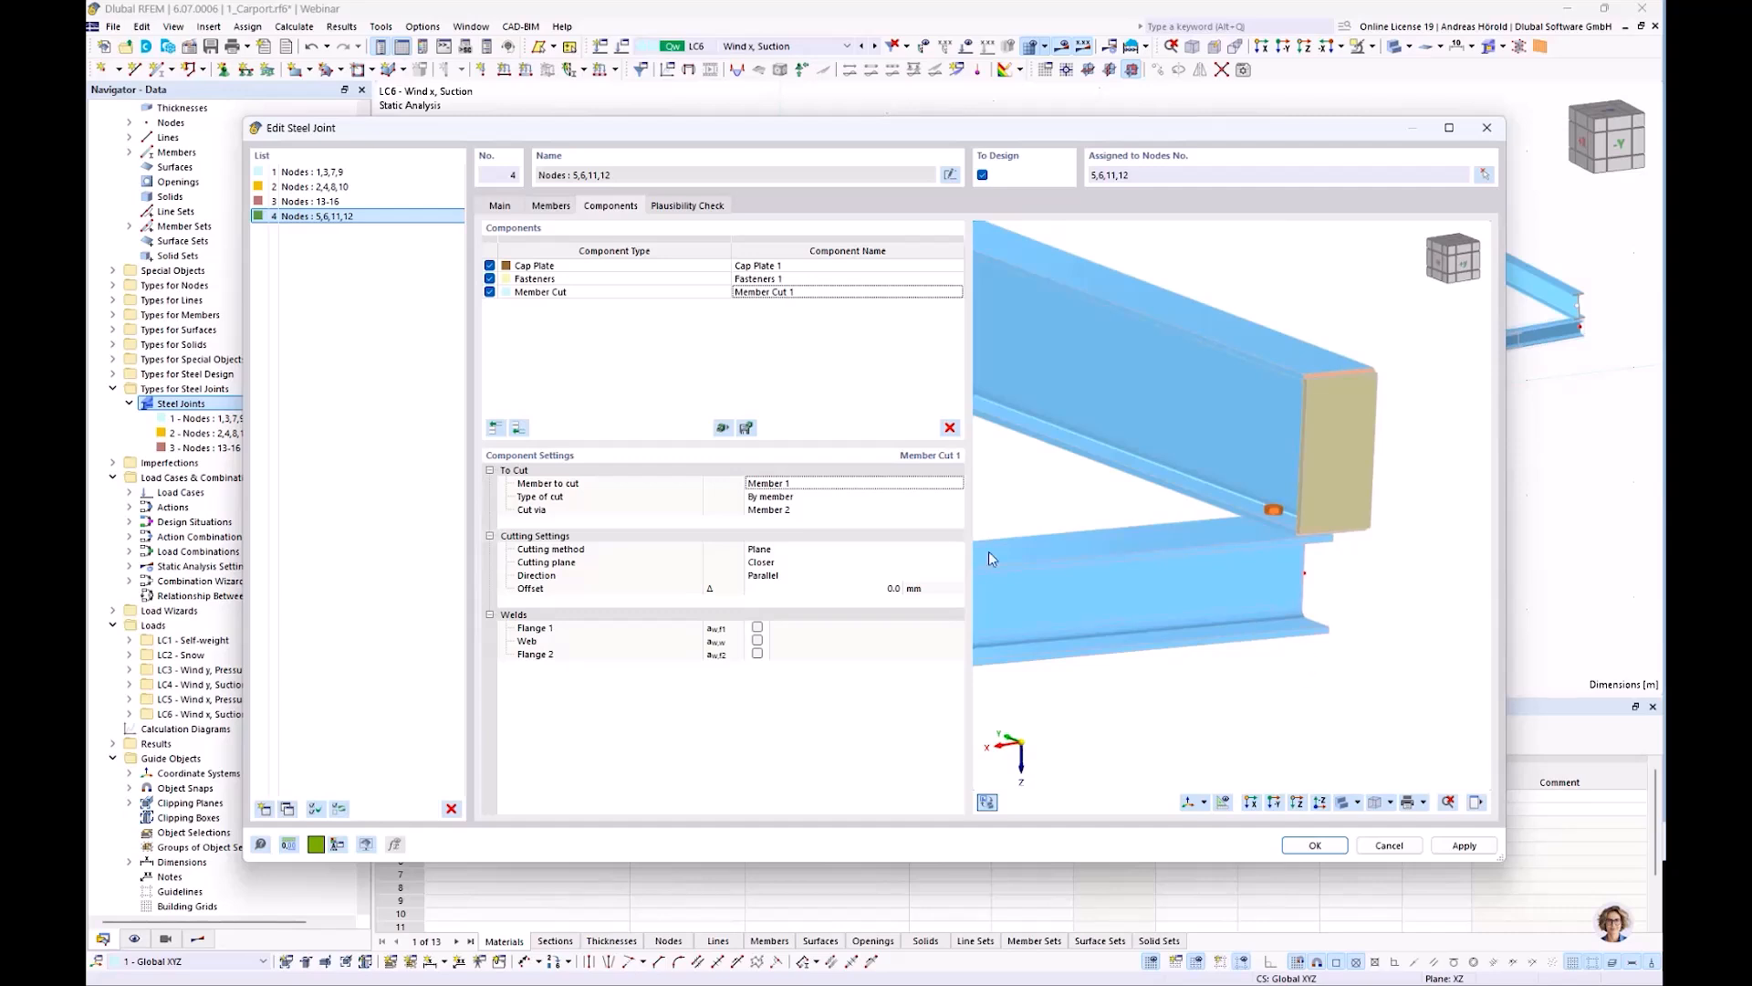
left_click(787, 563)
left_click(787, 563)
left_click(793, 587)
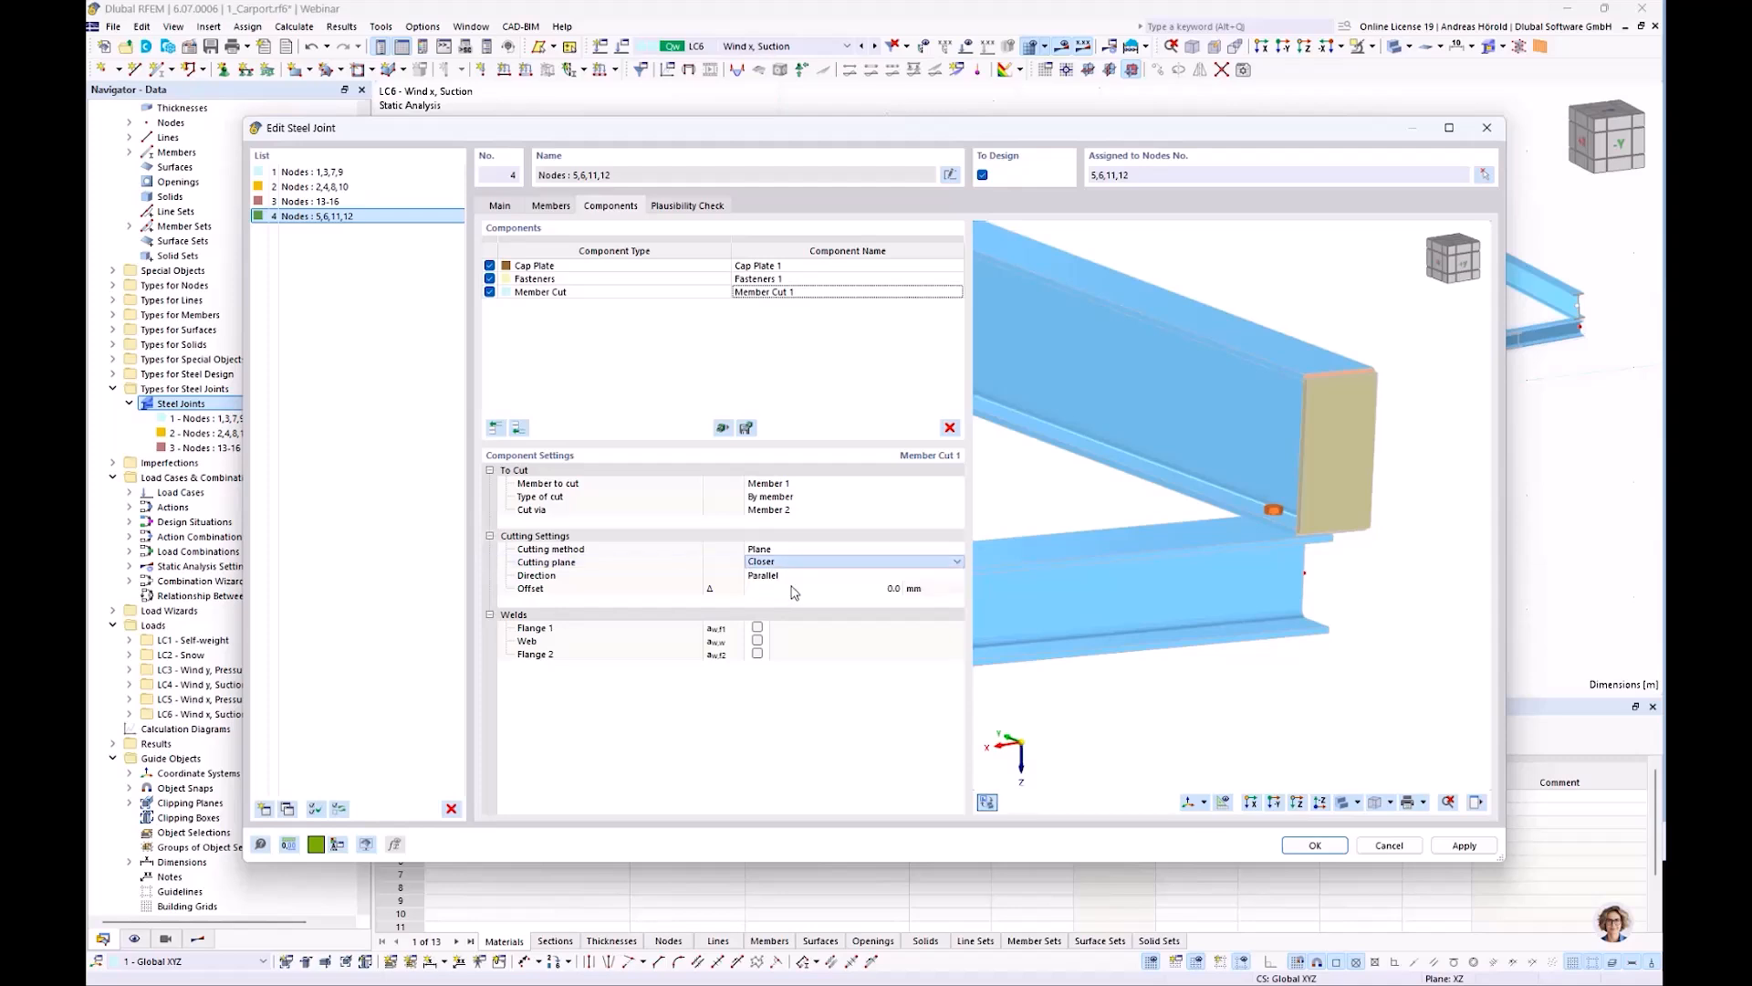
middle_click_drag(1354, 674, 1271, 657)
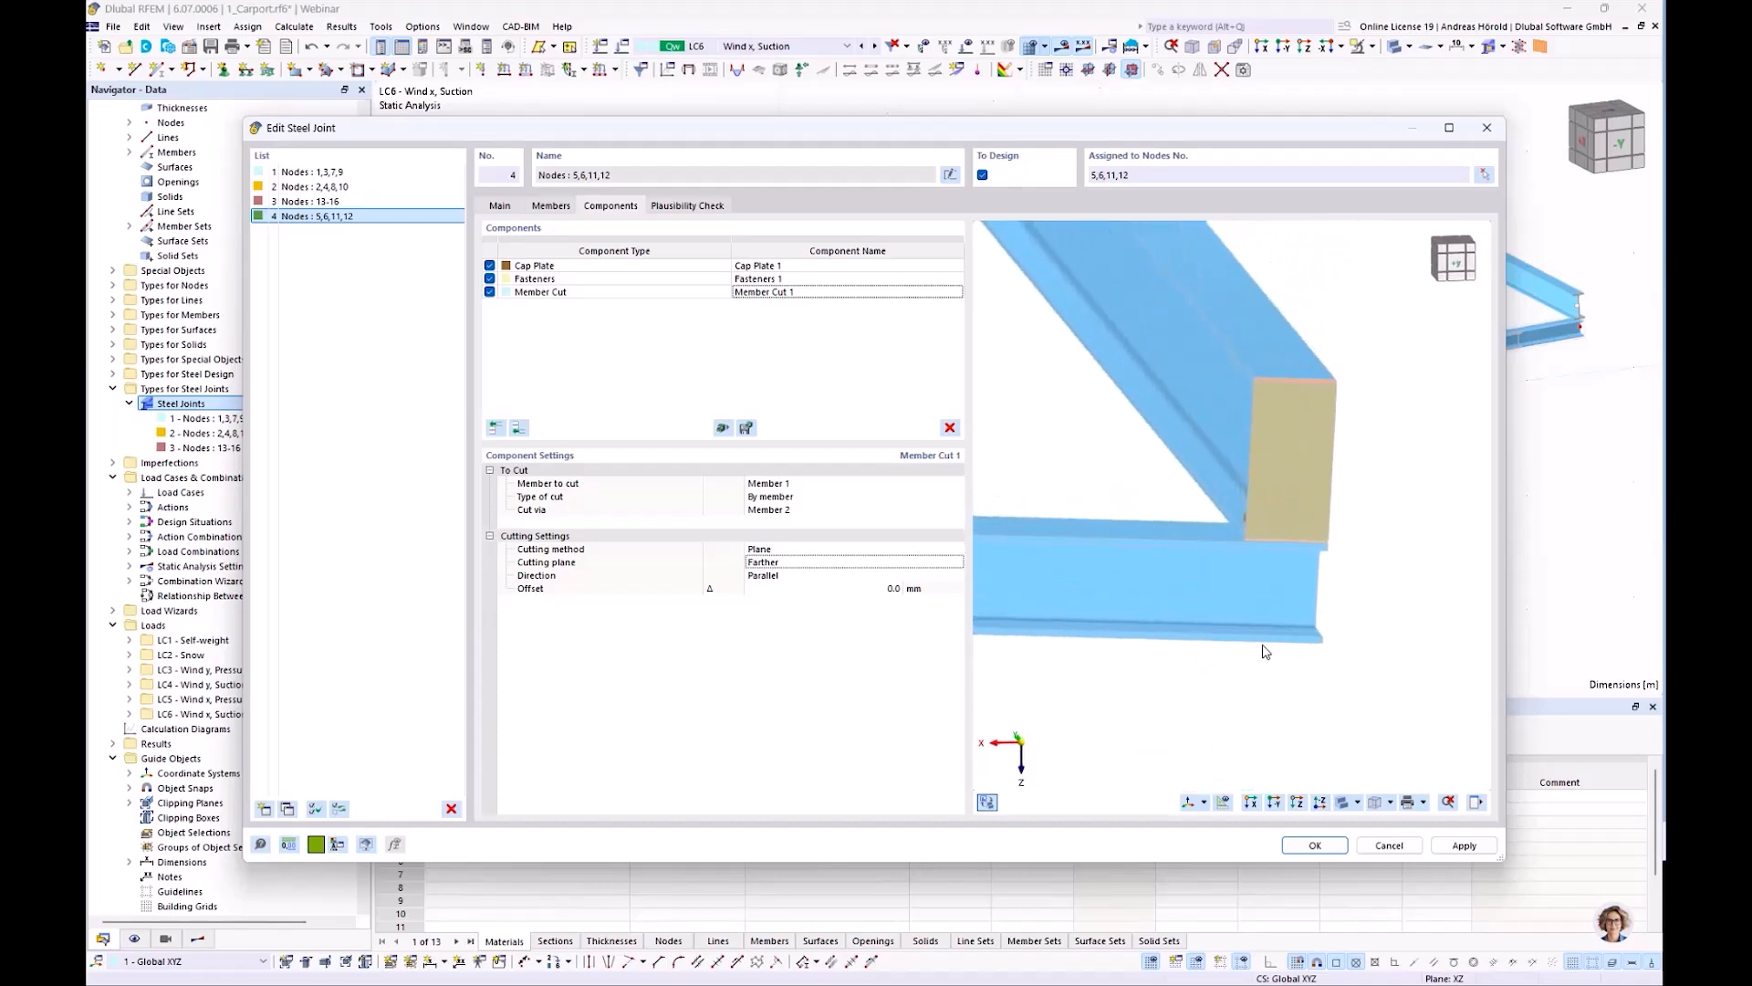
left_click(688, 206)
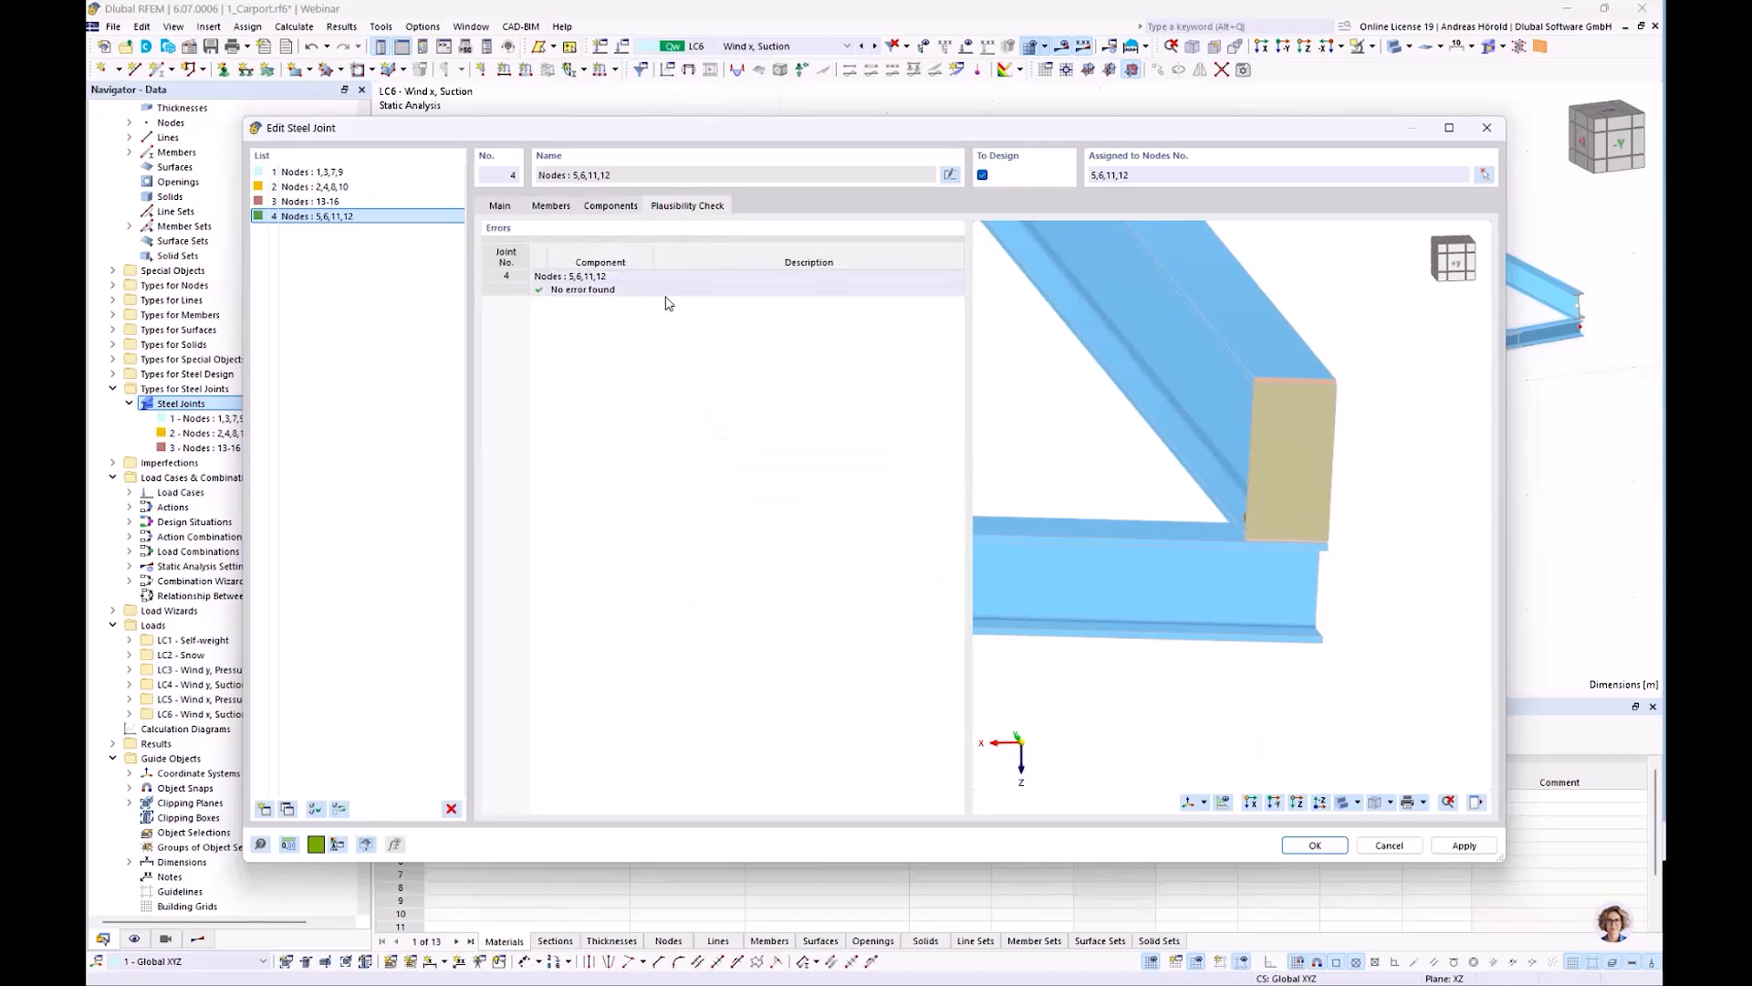
left_click(1302, 847)
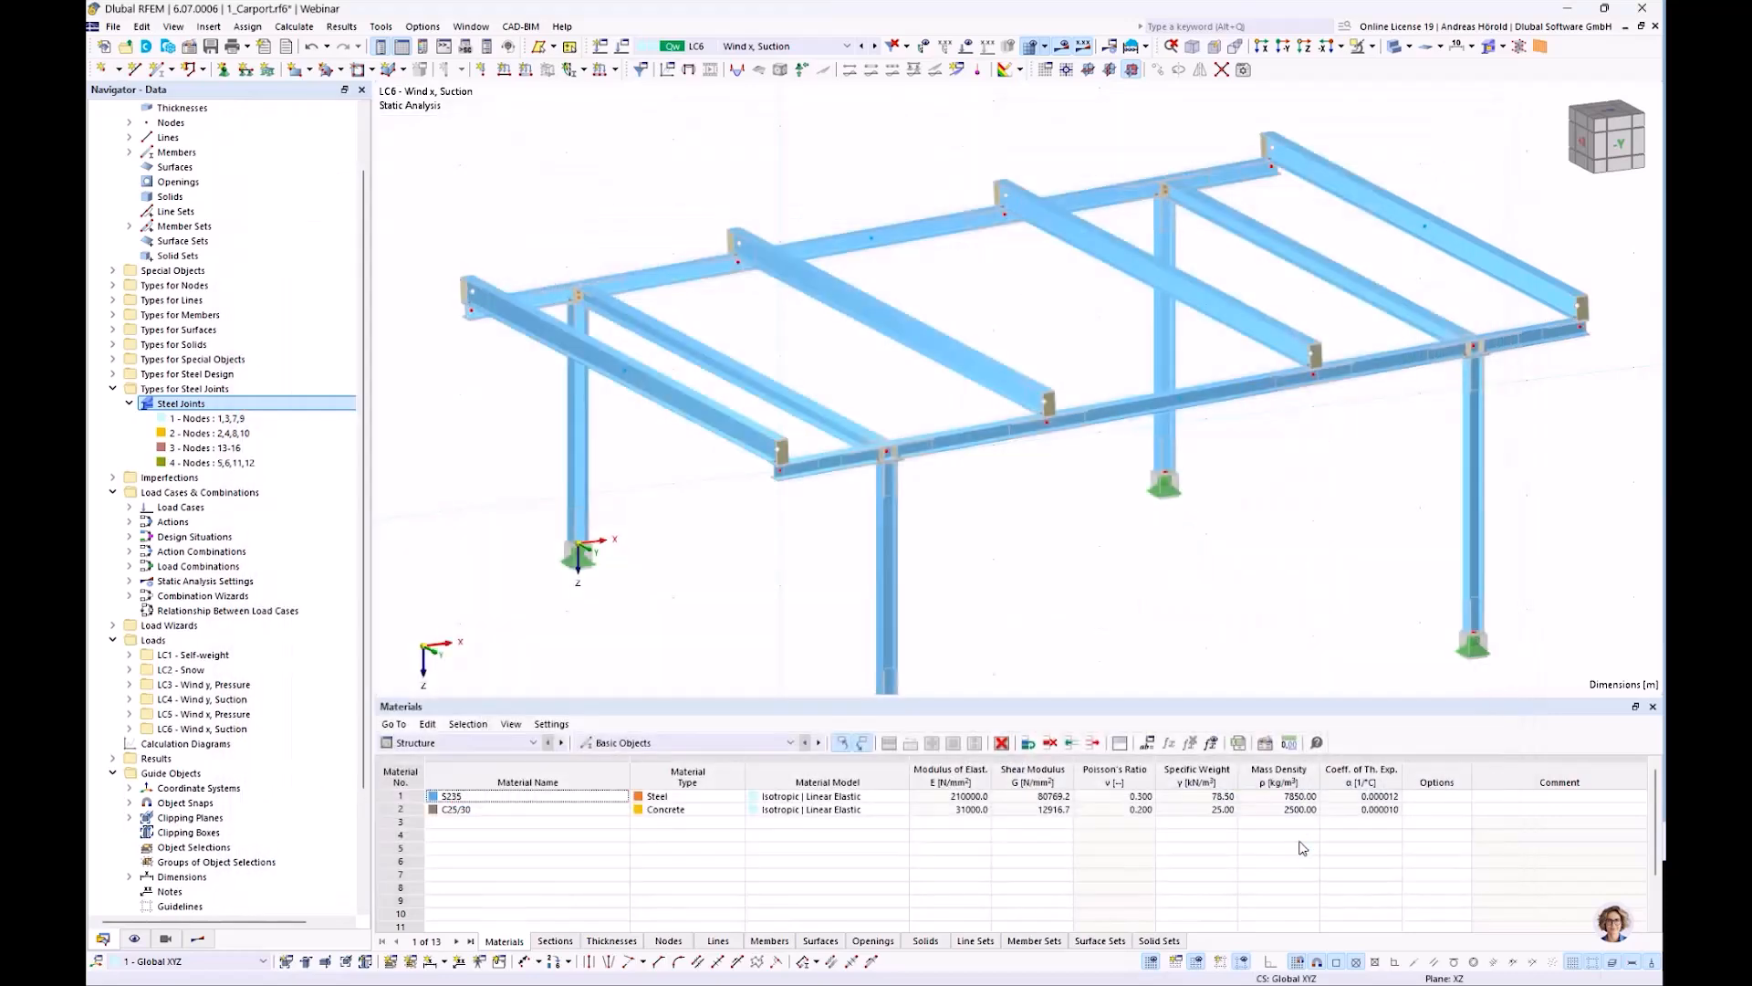
Examine which design situations, DS1 to DS3, are activated for Steel Joints in the load cases and combinations, leaving them unmodified
scroll(1023, 549, "down", 3)
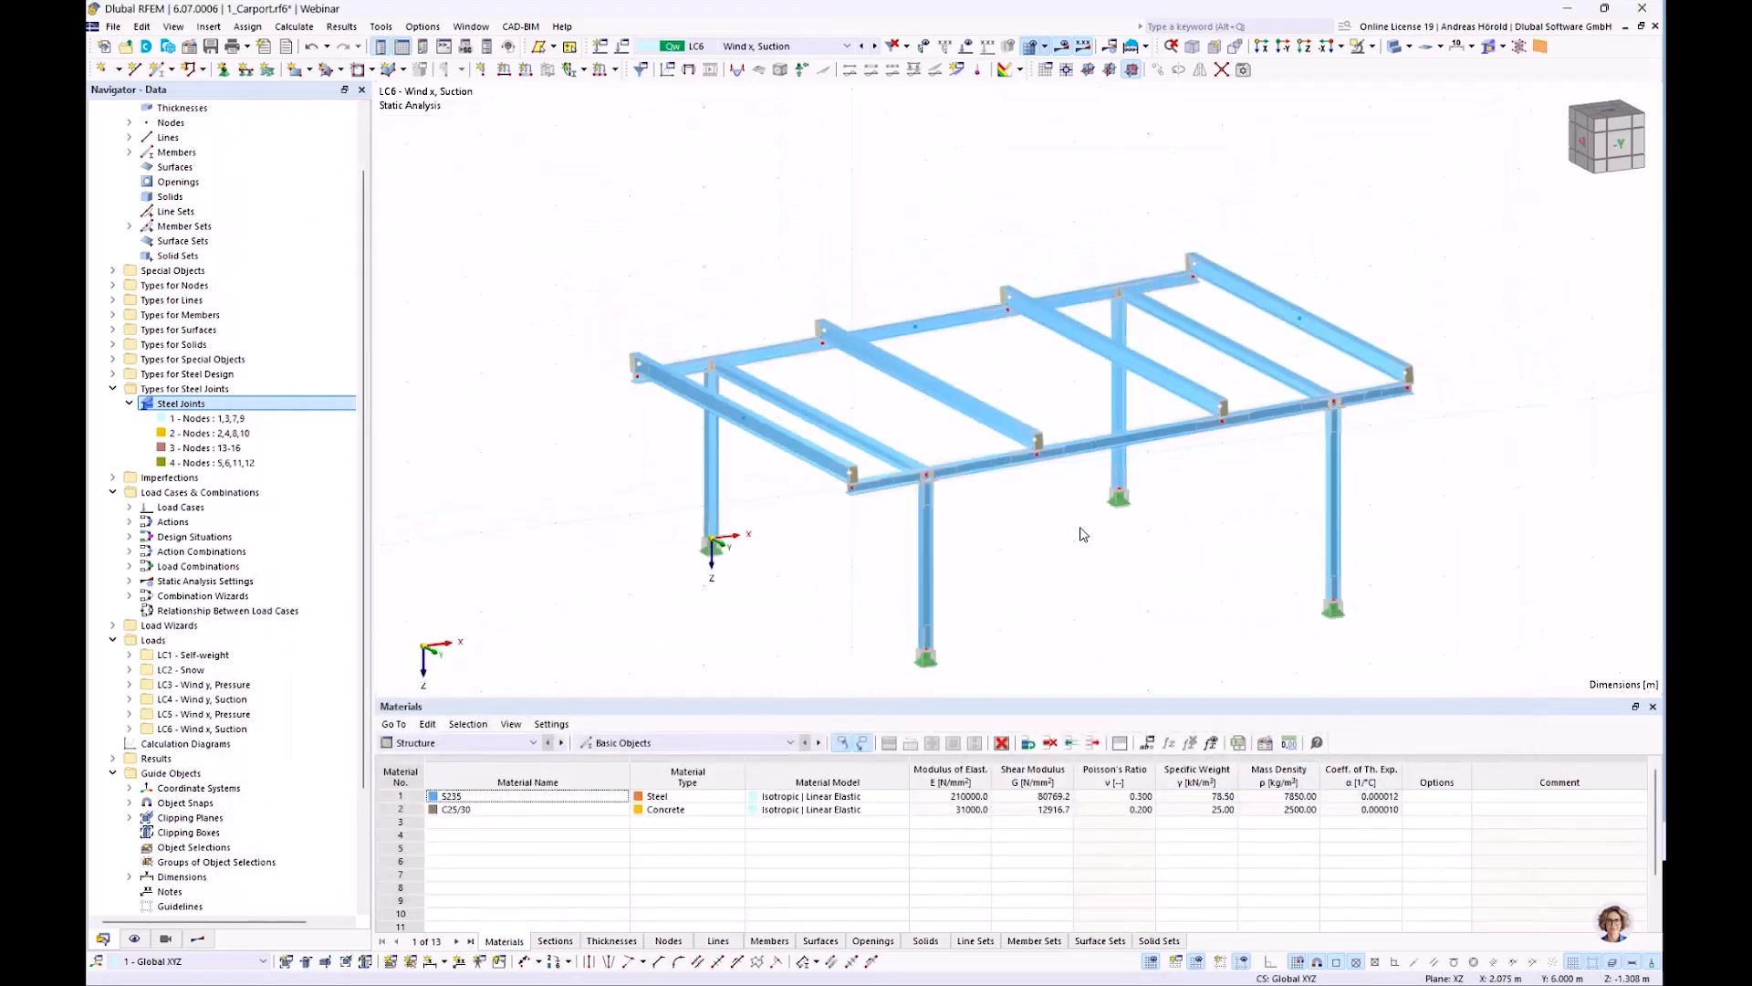
scroll(1083, 534, "up", 5)
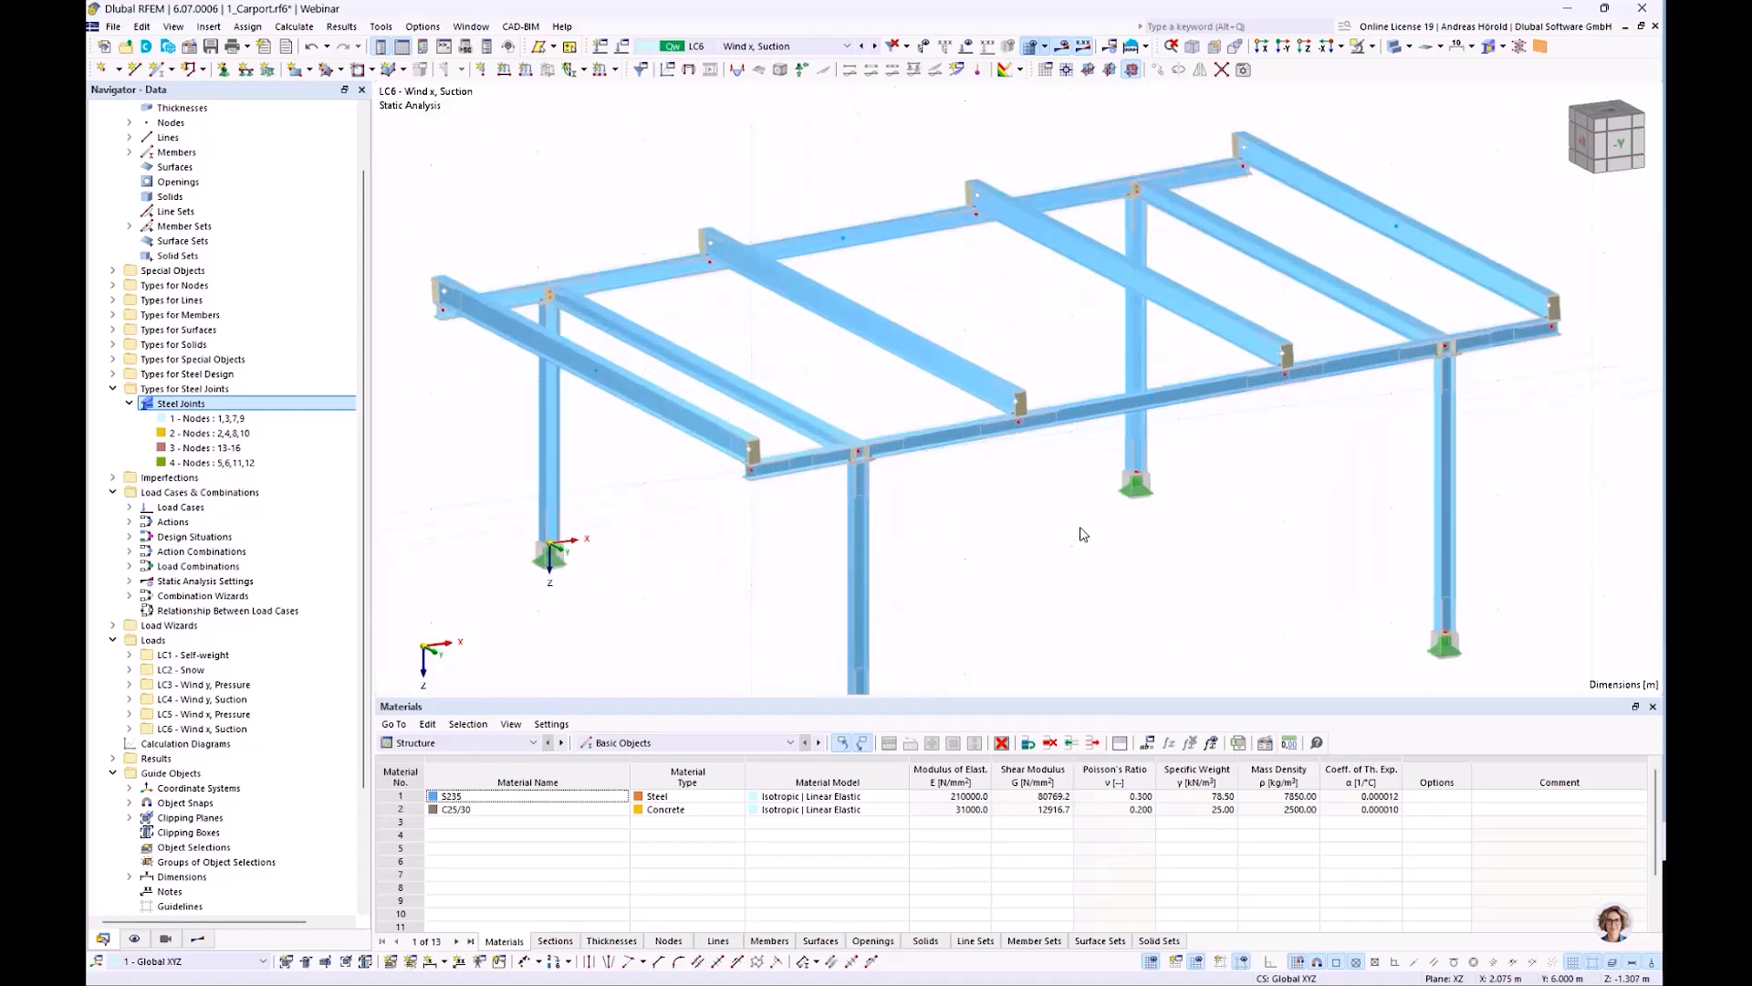
middle_click_drag(1048, 547, 1069, 558)
scroll(1068, 558, "down", 4)
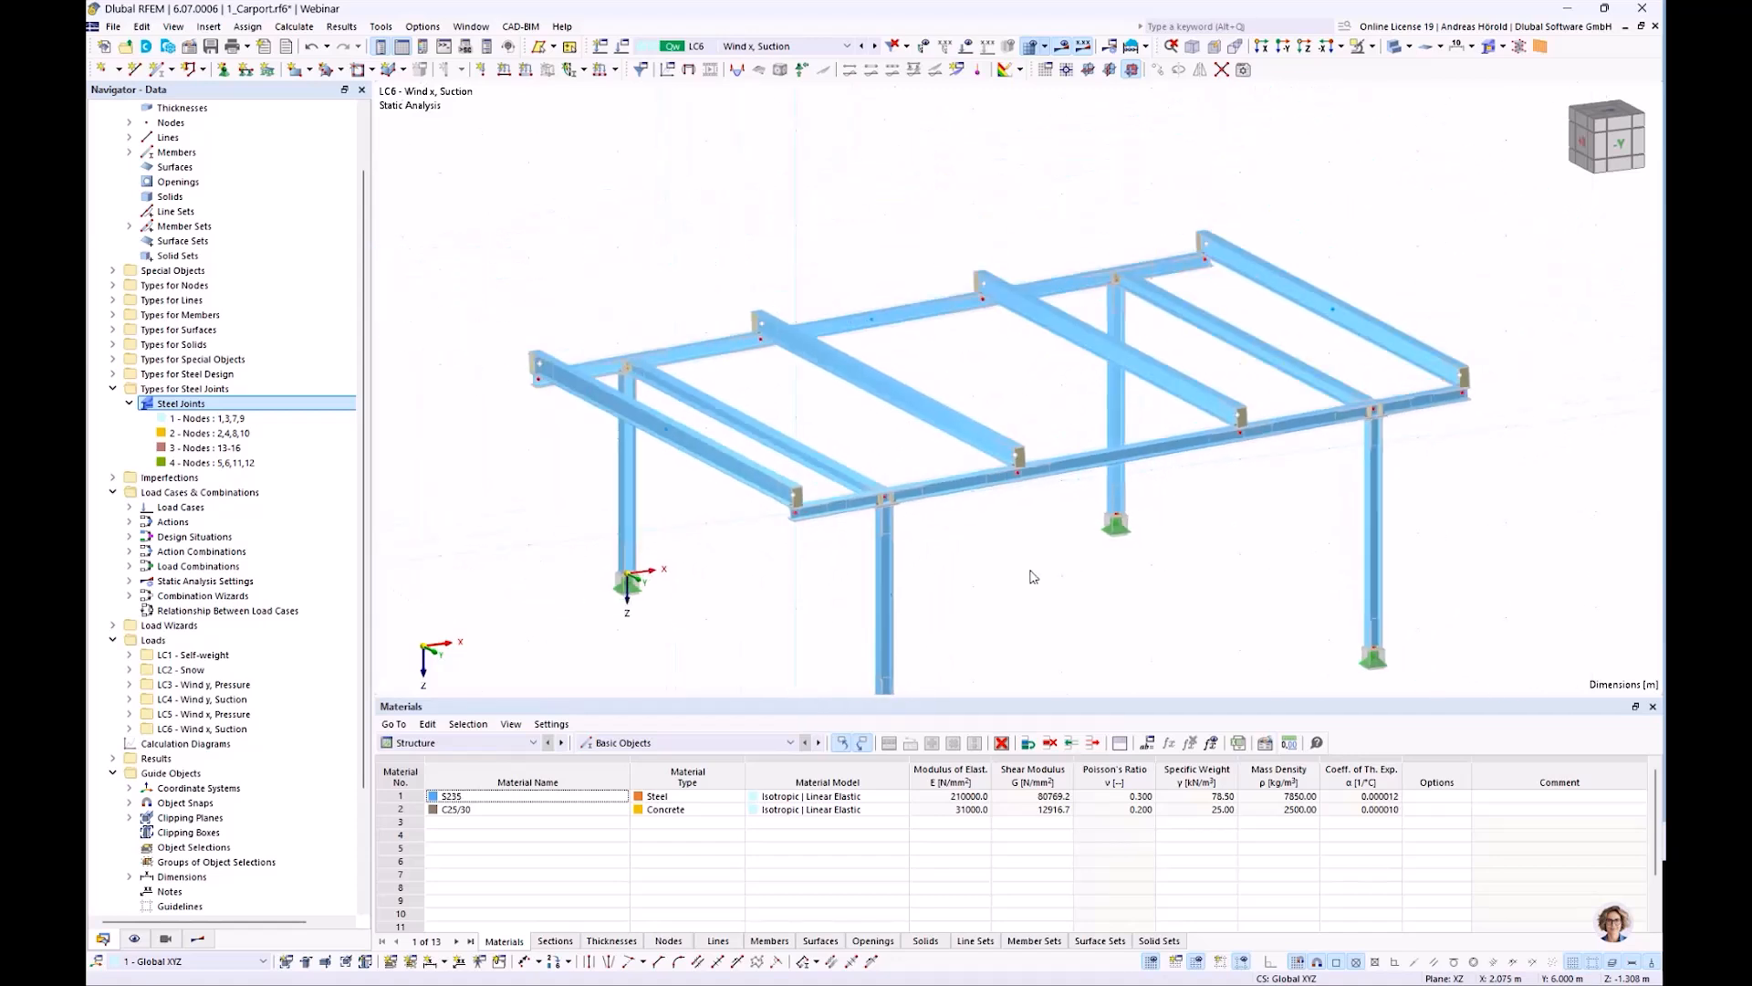
right_click(197, 495)
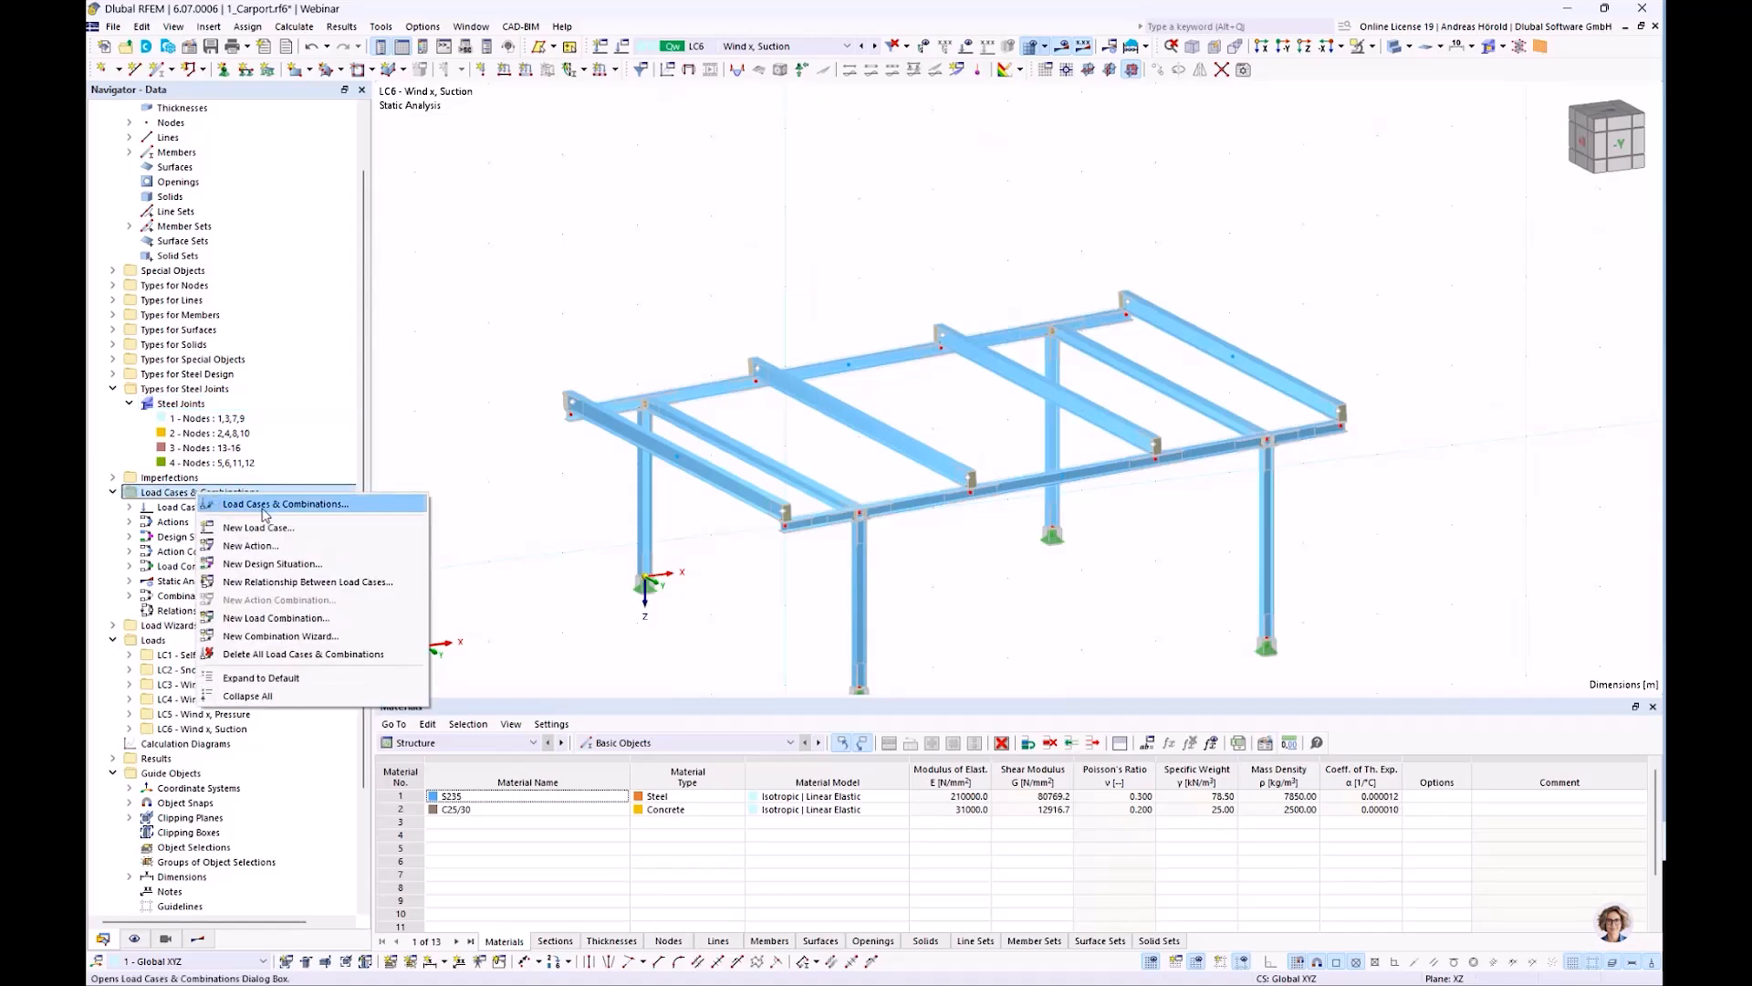
left_click(278, 507)
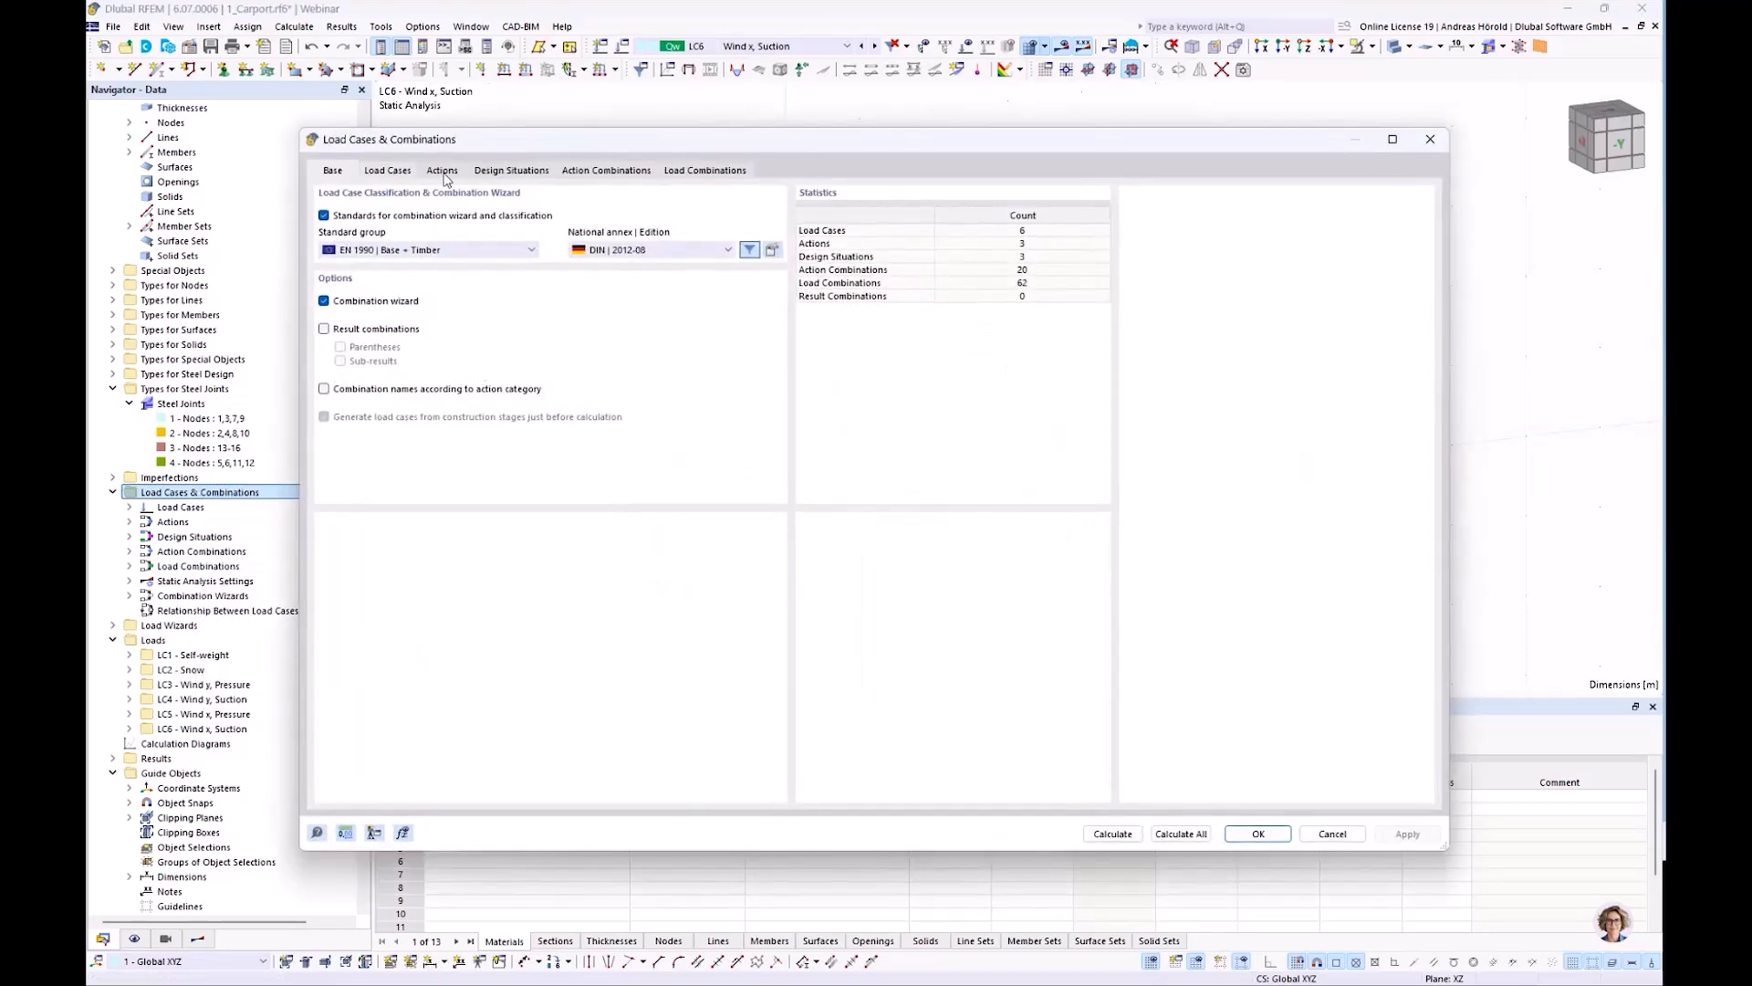
left_click(510, 173)
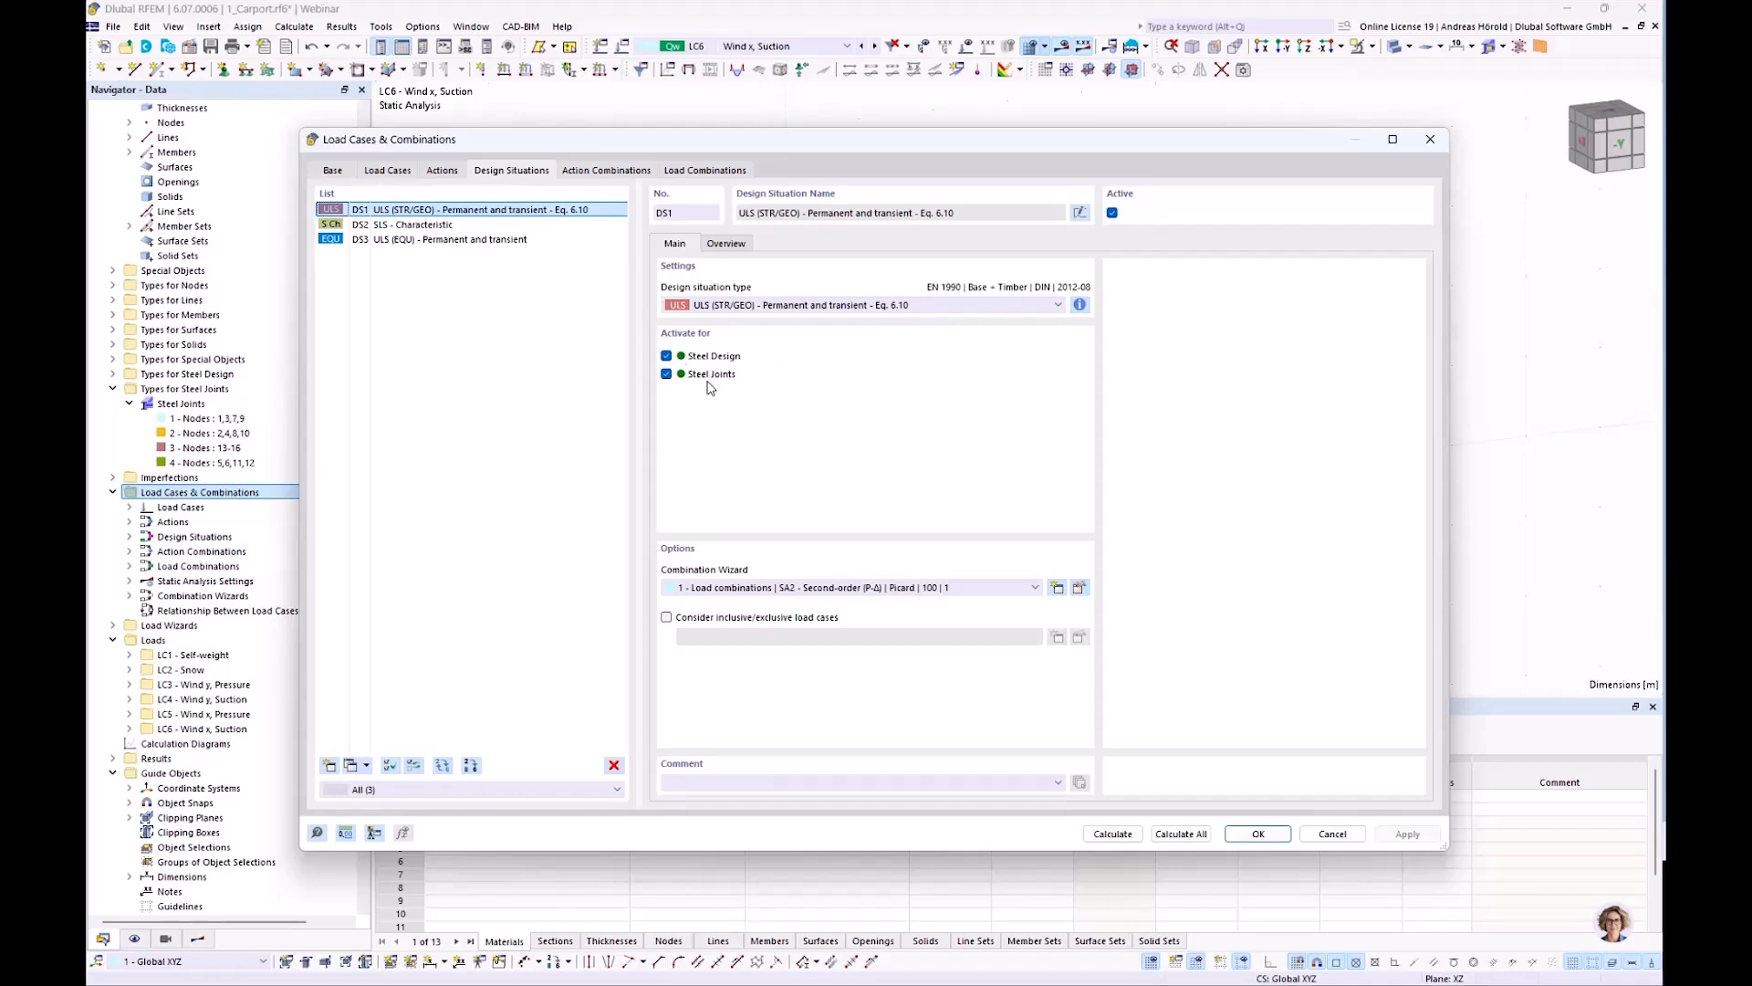
left_click(448, 226)
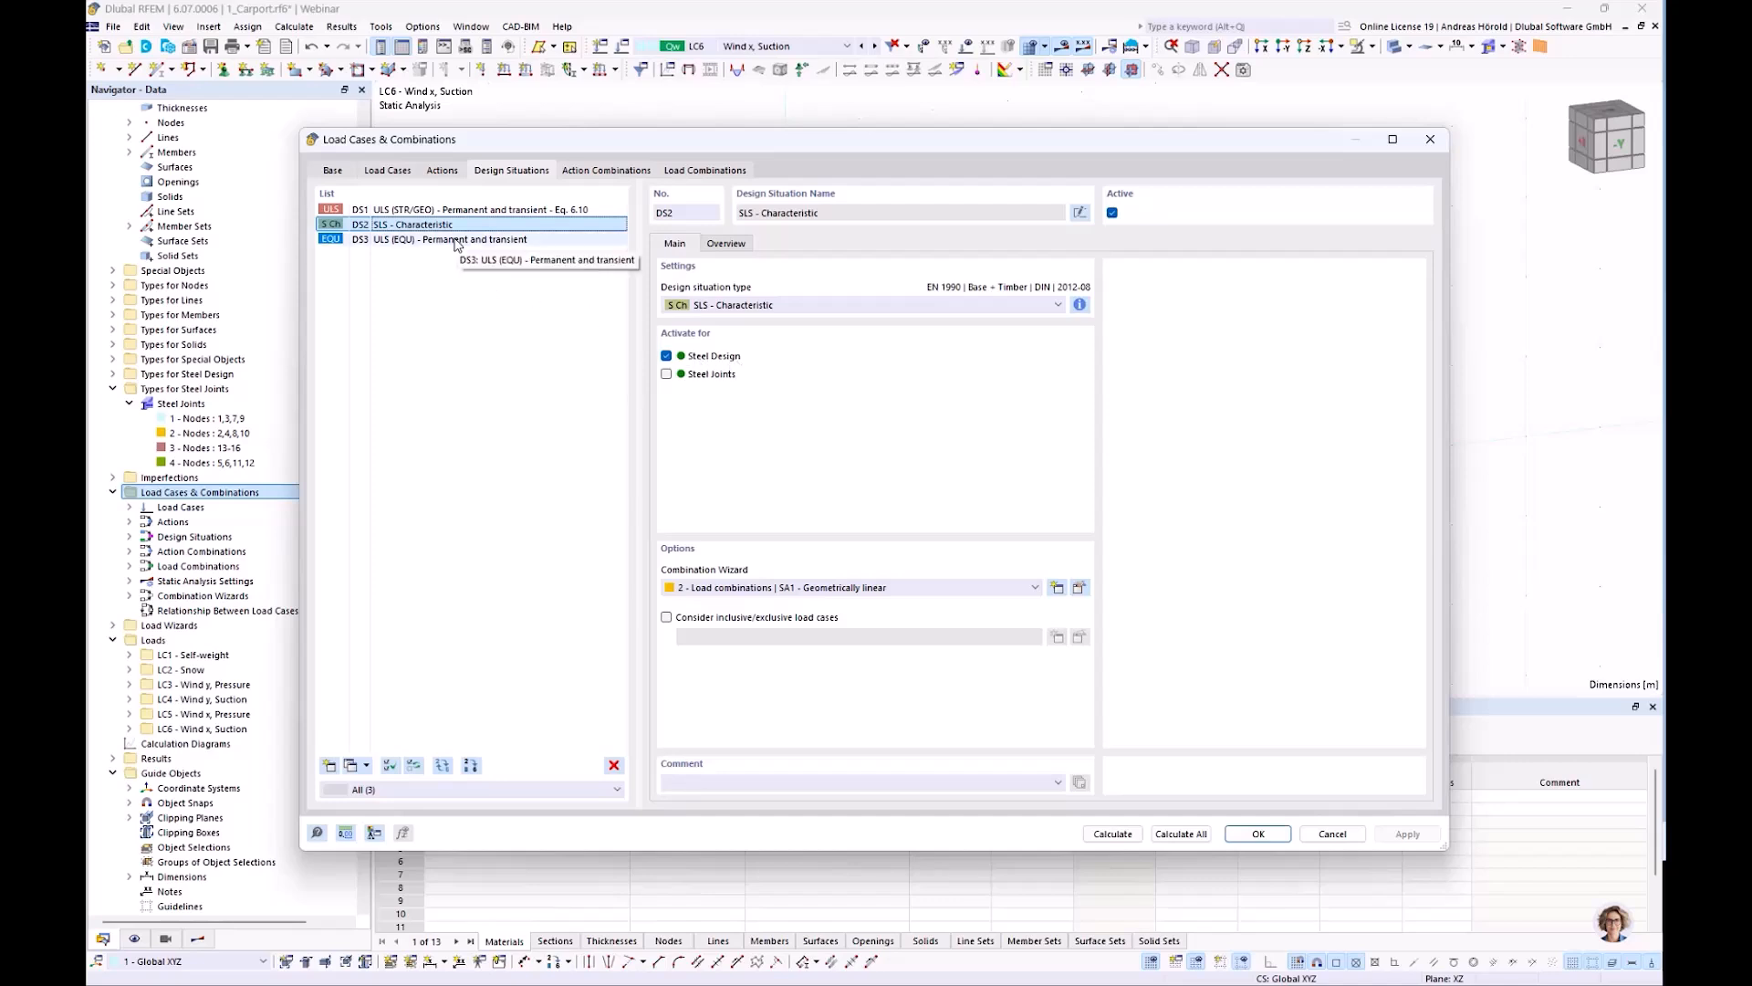
left_click(456, 241)
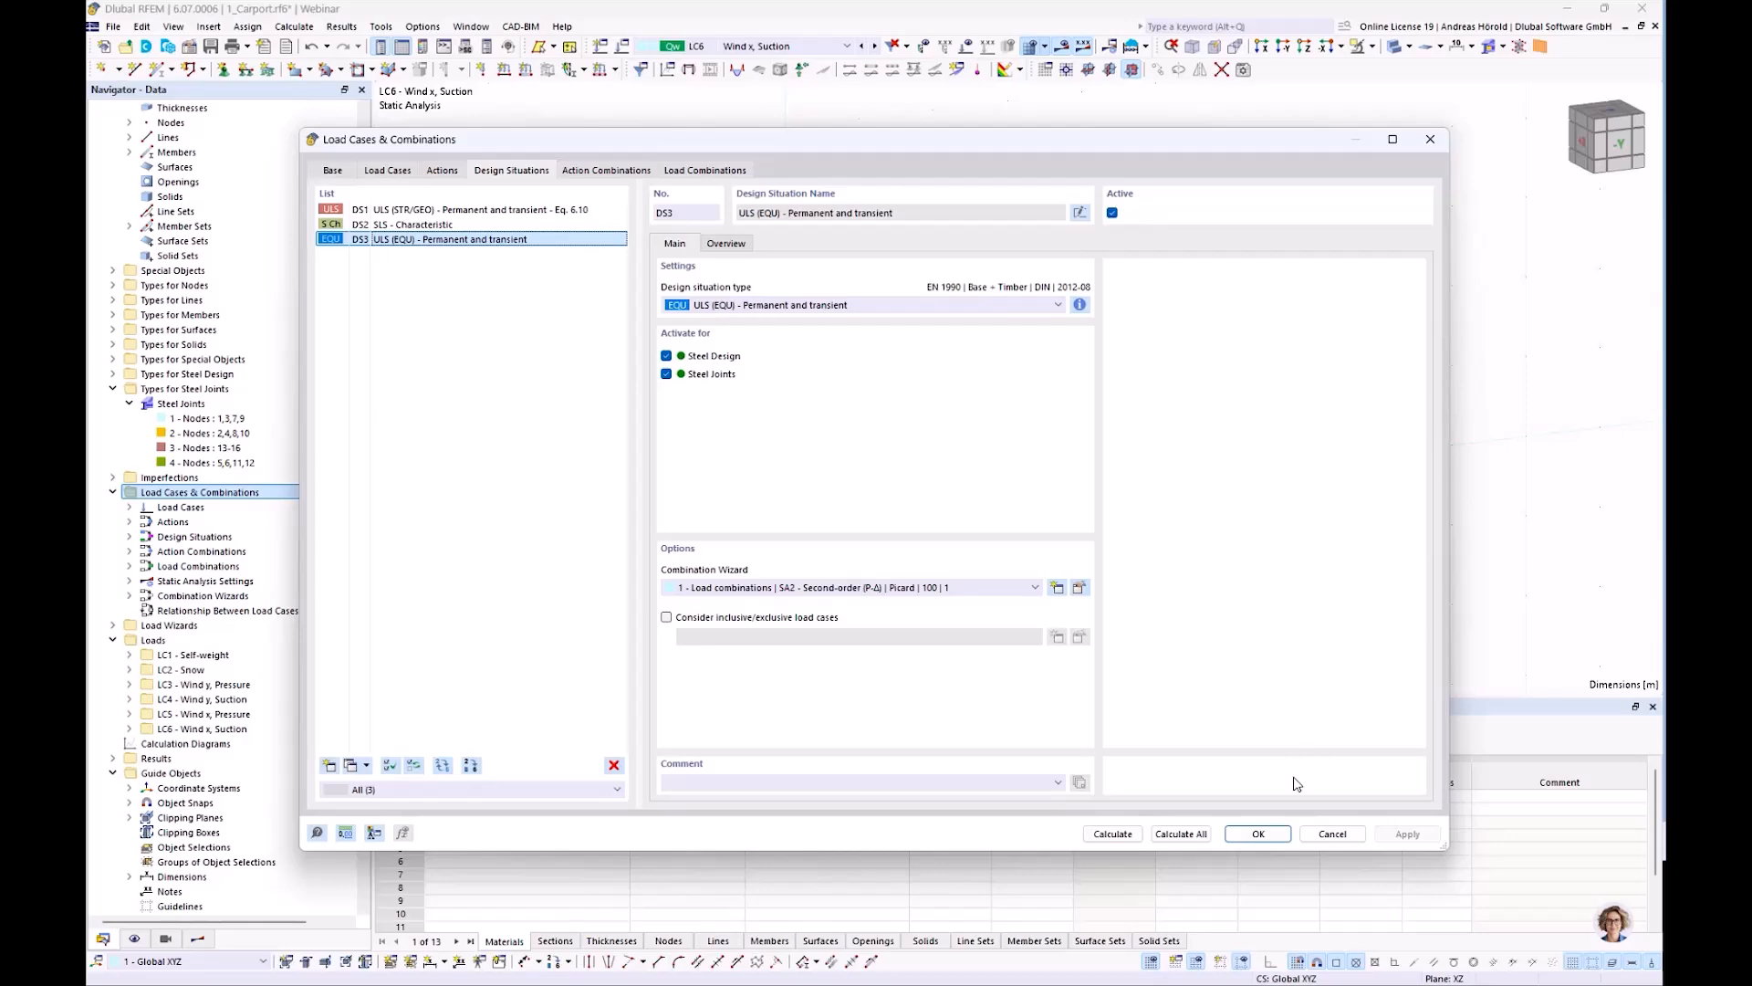
left_click(1333, 833)
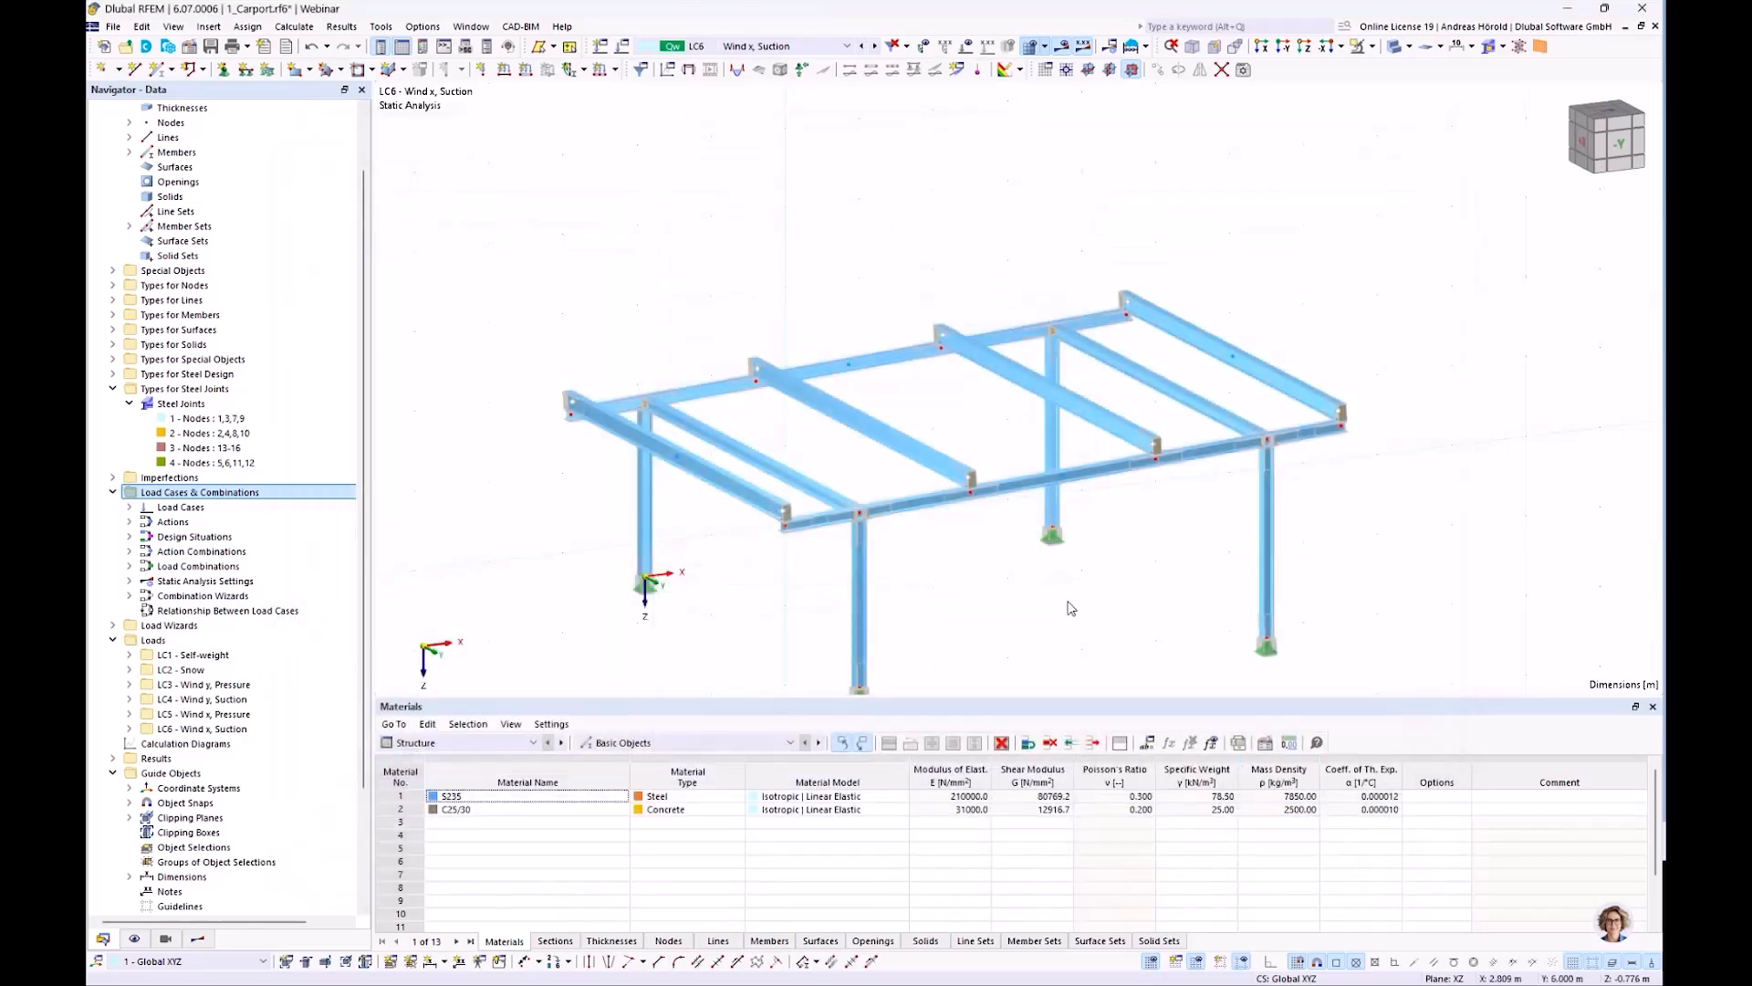
Switch to the prepared model 2_Carport_Joints_ready.rf6 and bring the whole carport into view
scroll(1070, 602, "up", 5)
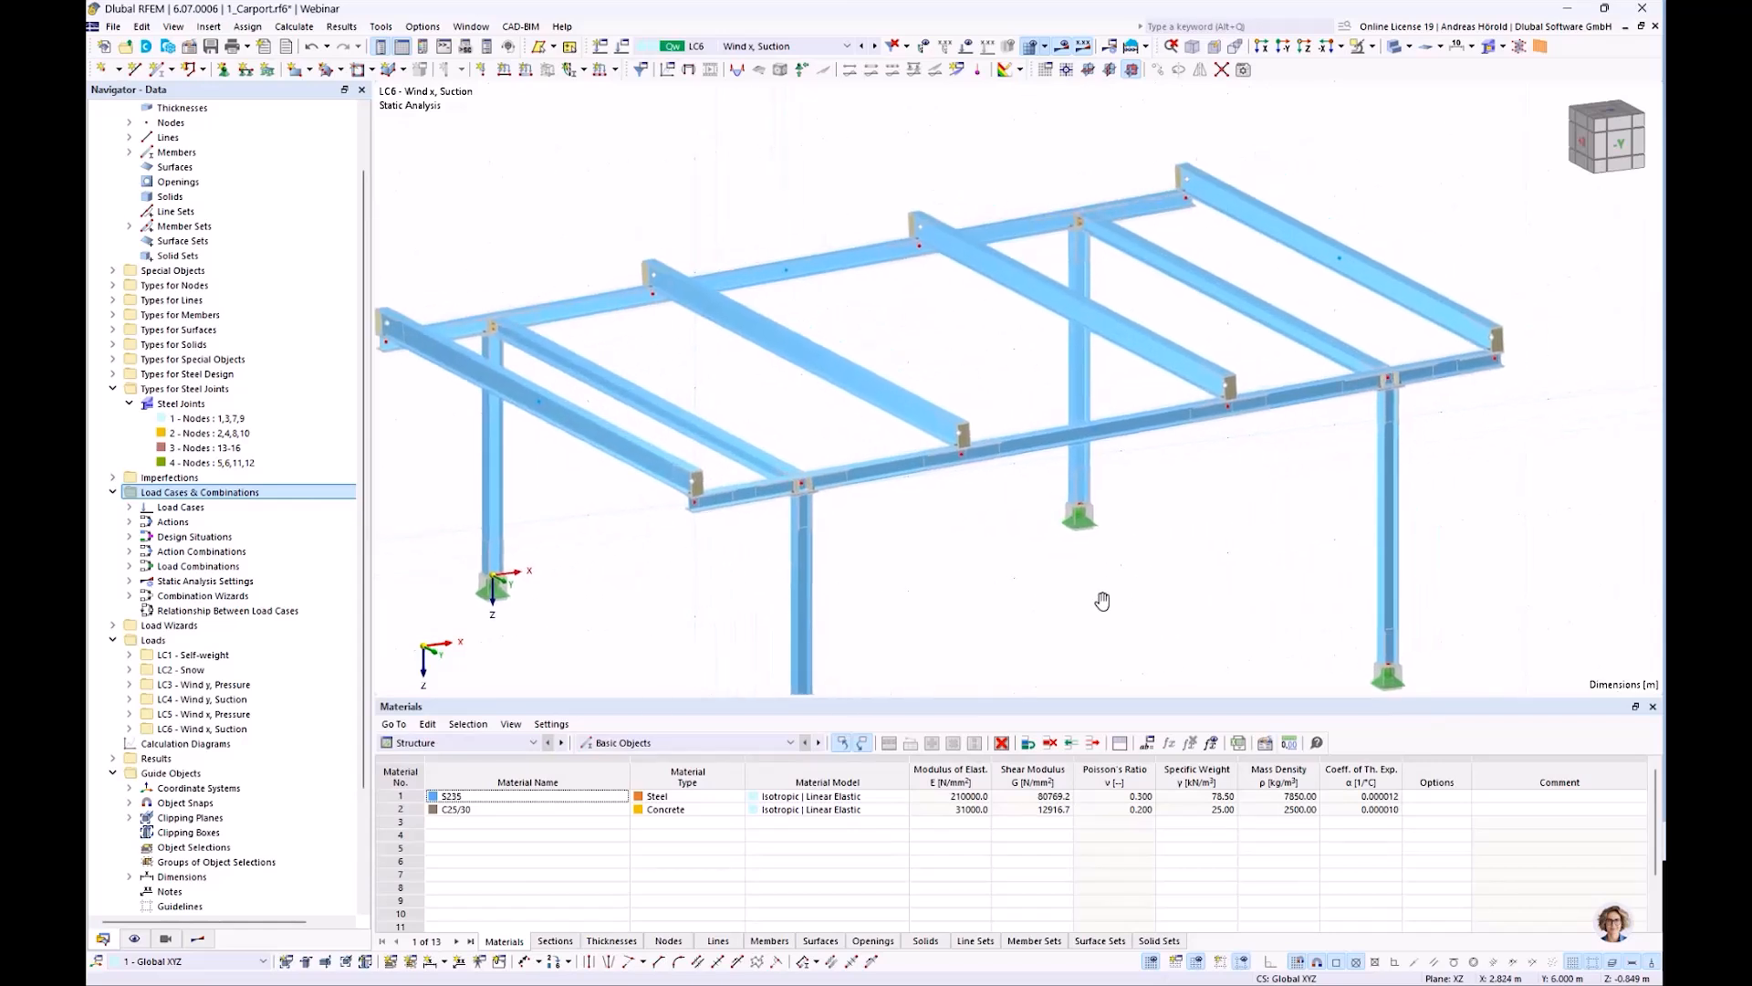
scroll(1175, 614, "down", 2)
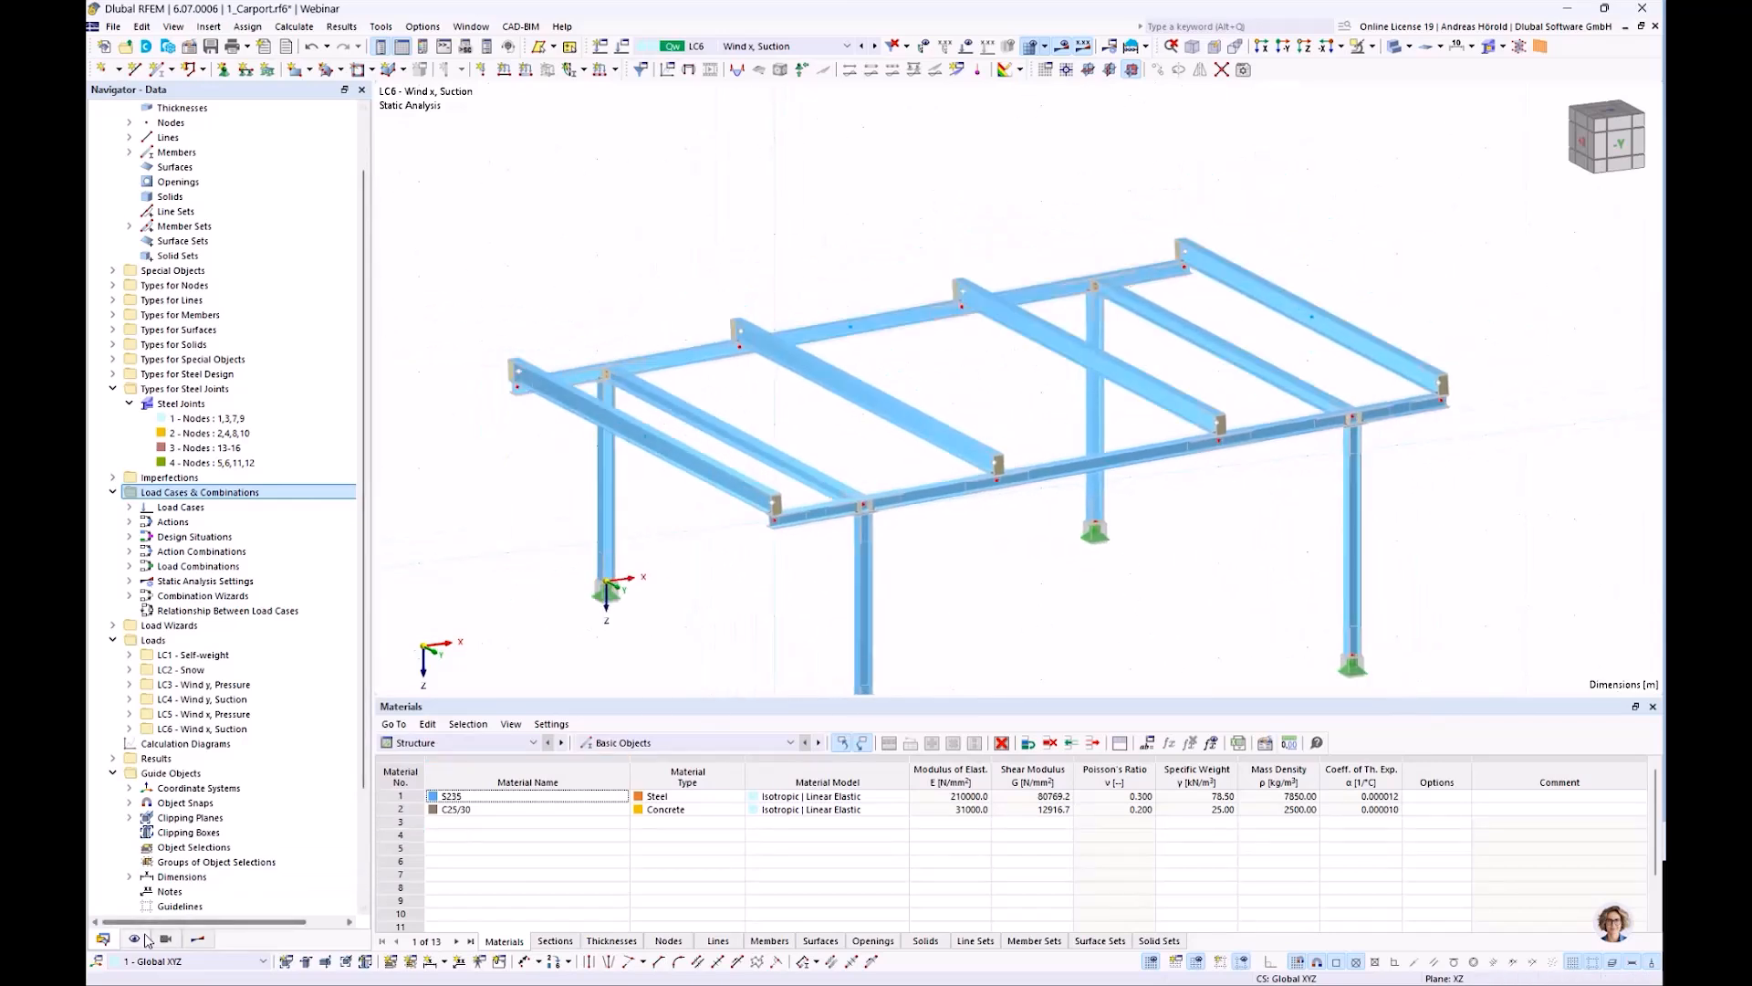
scroll(183, 675, "up", 2)
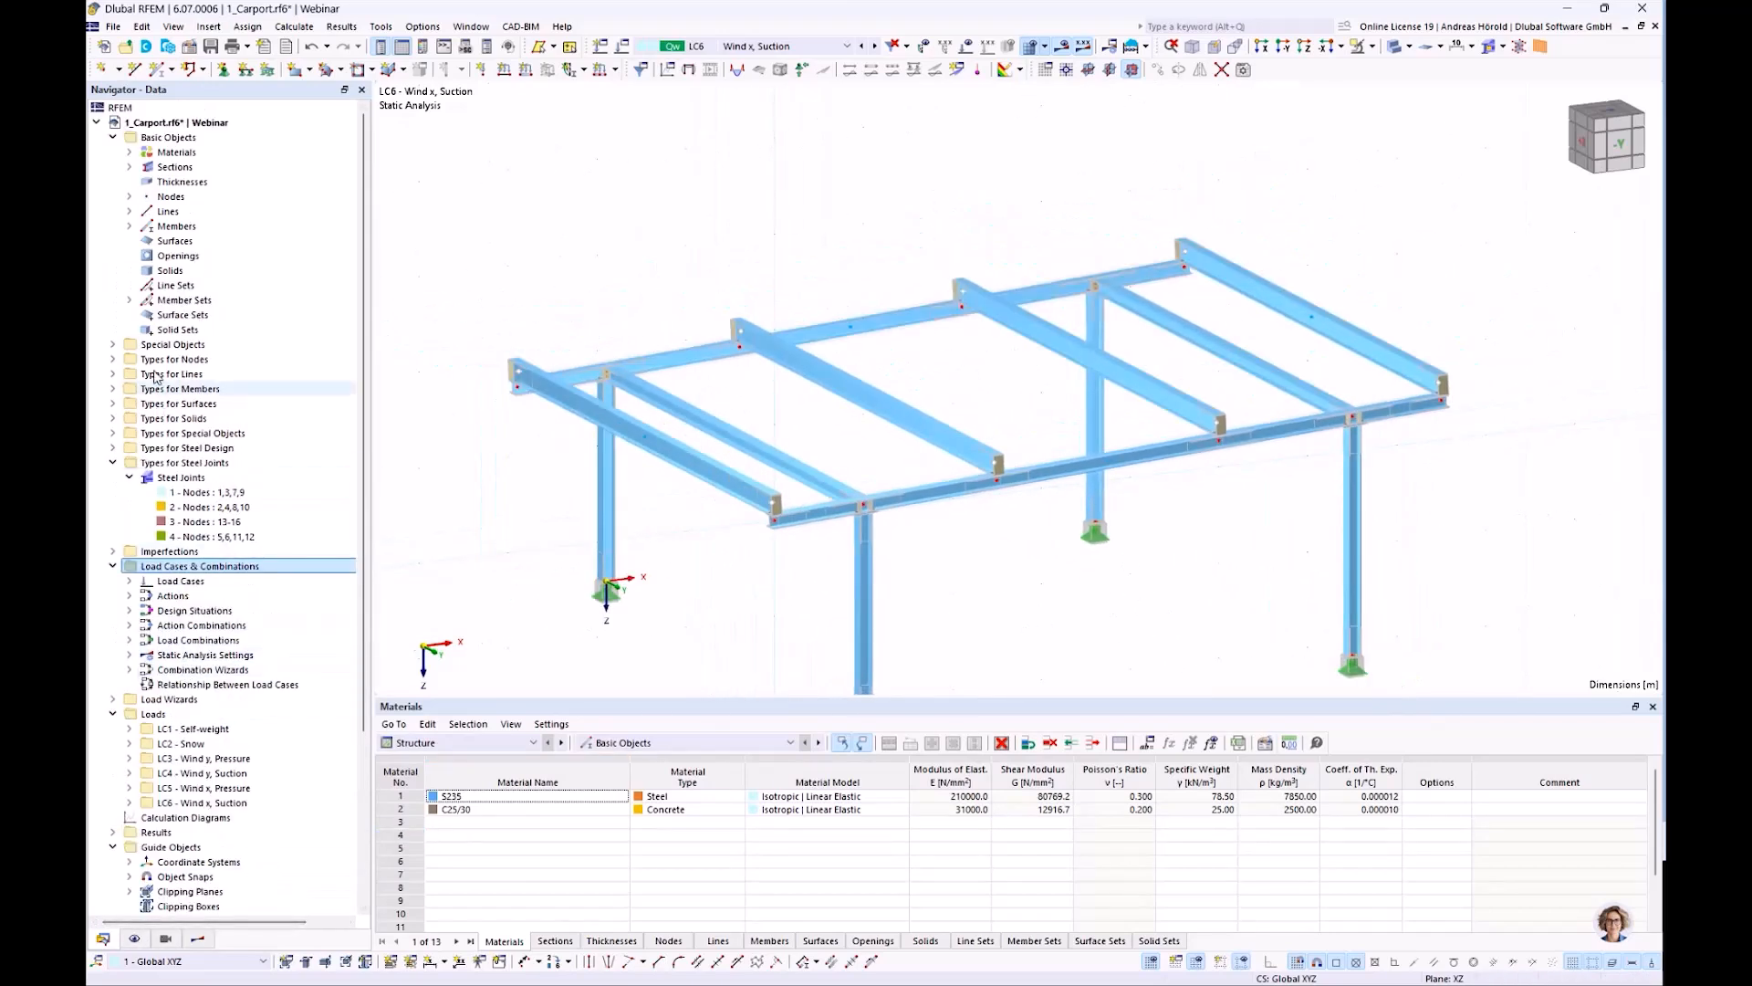
left_click(96, 122)
double_click(194, 138)
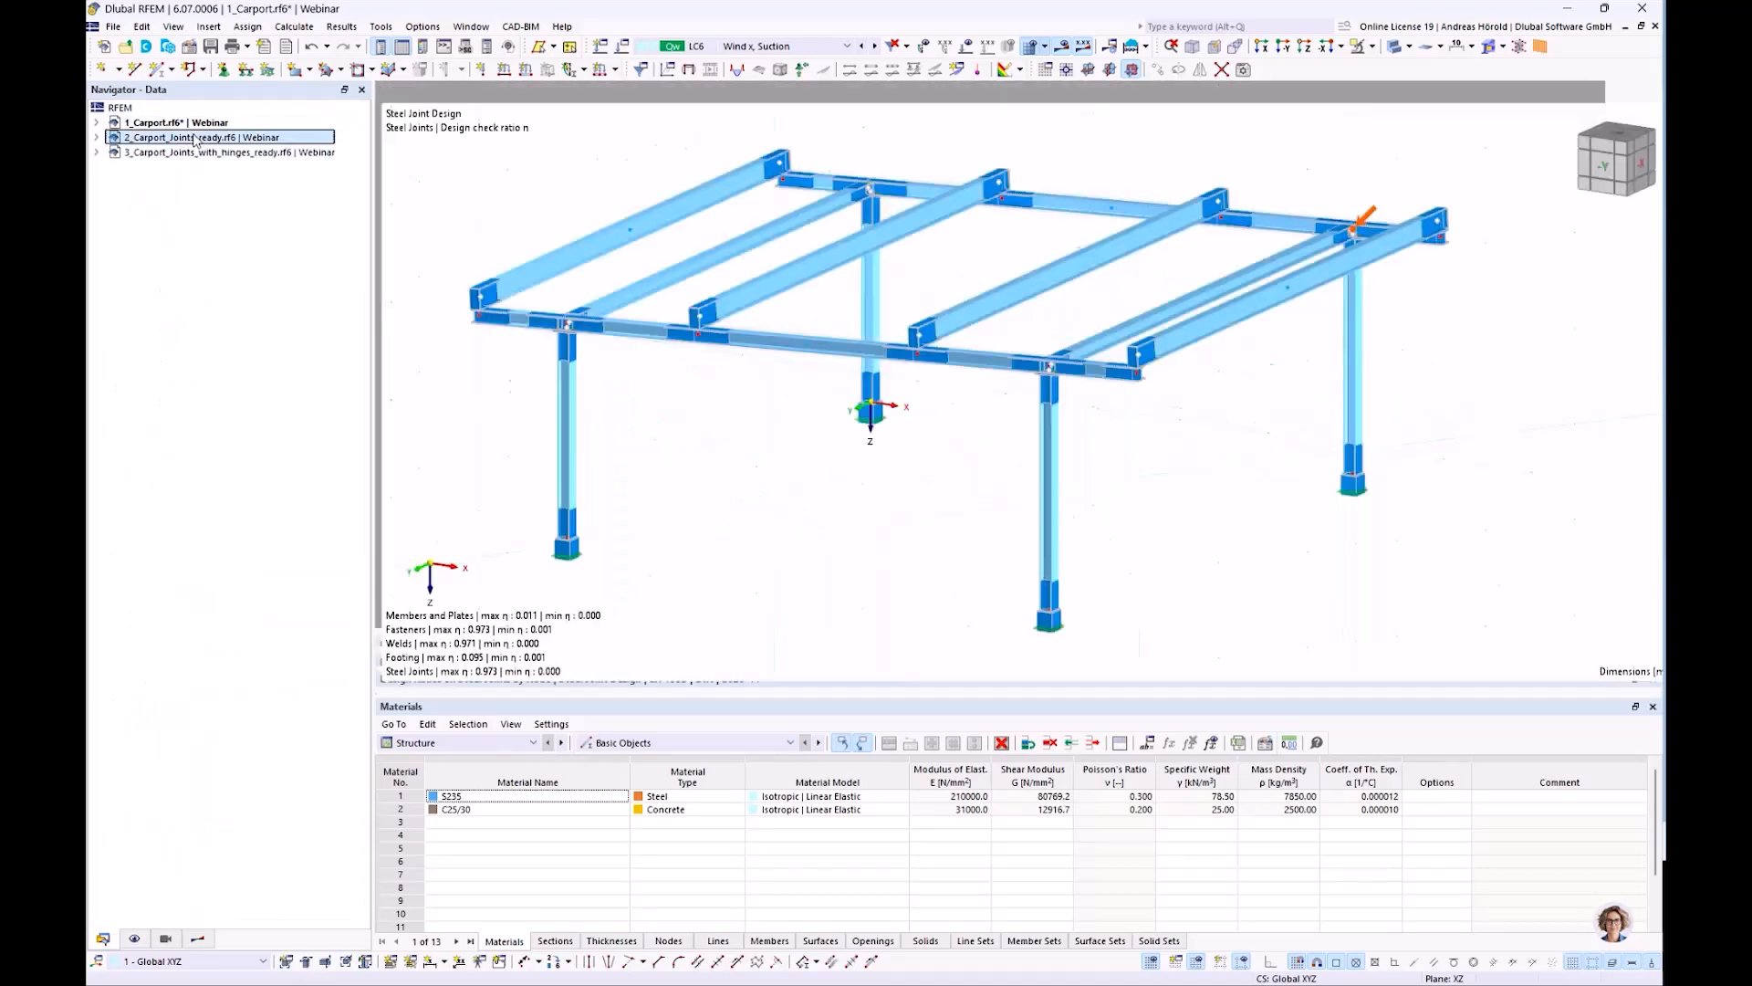
scroll(715, 428, "down", 3)
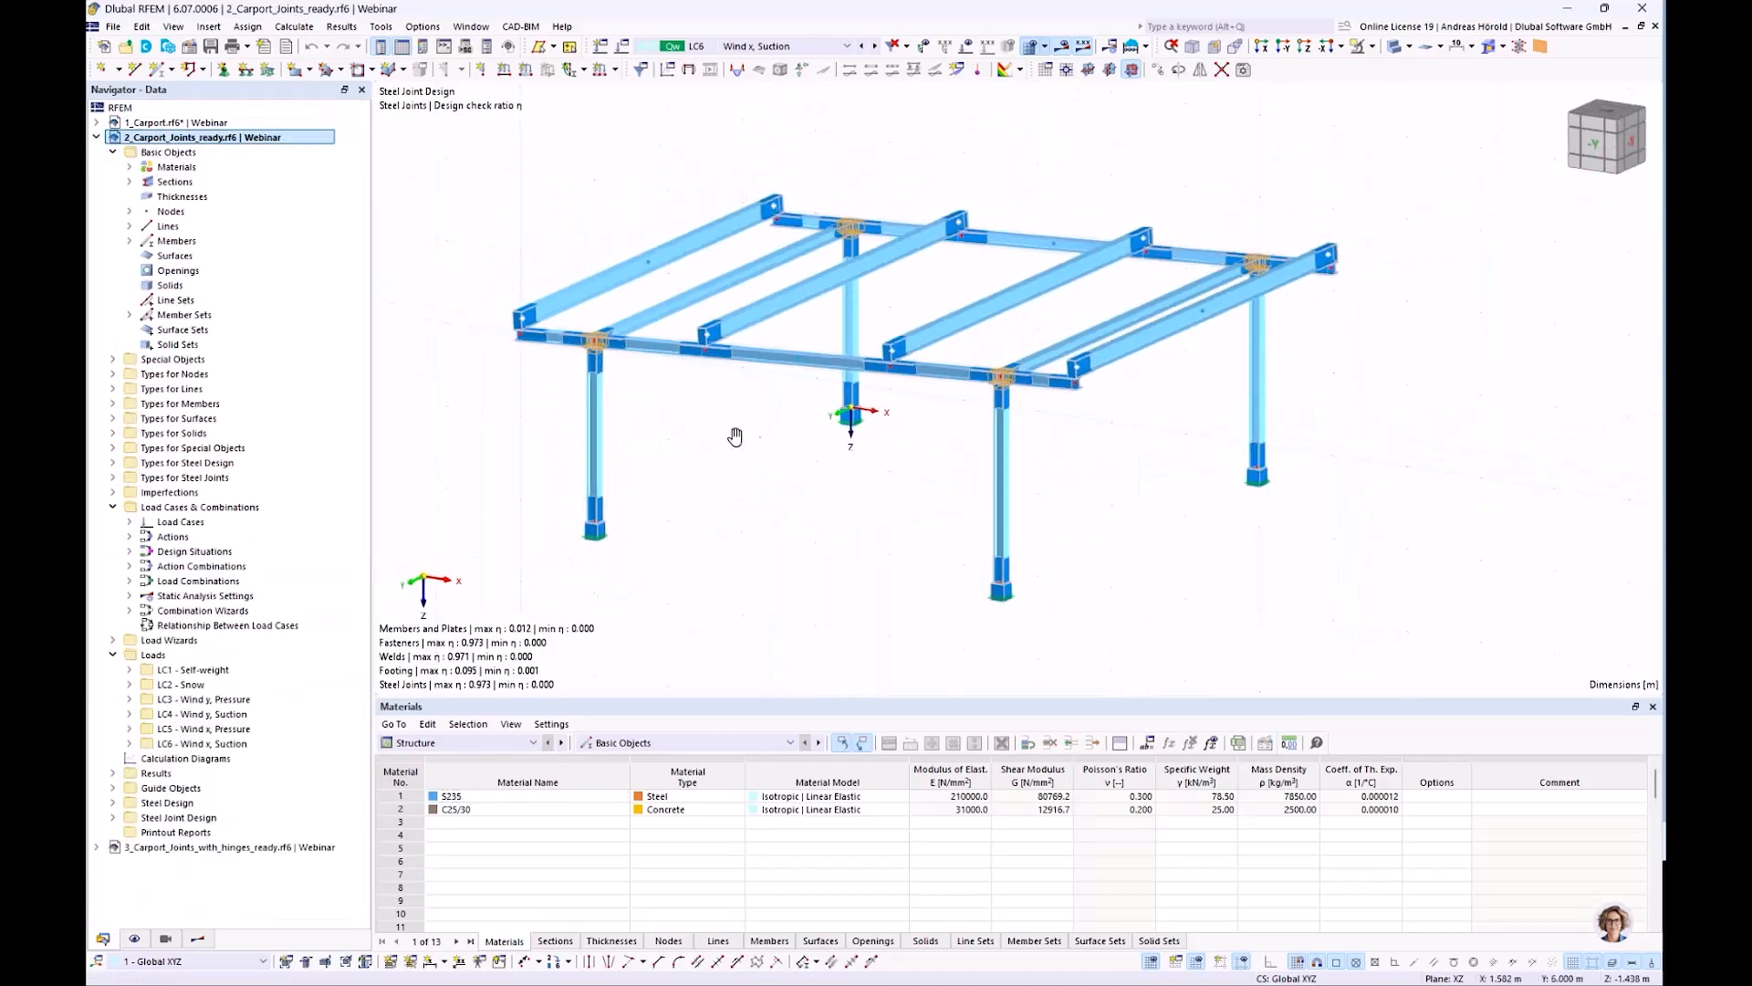
Show the Steel Joint Design ratios by joint and enlarge the results table to list all four joints
left_click(469, 746)
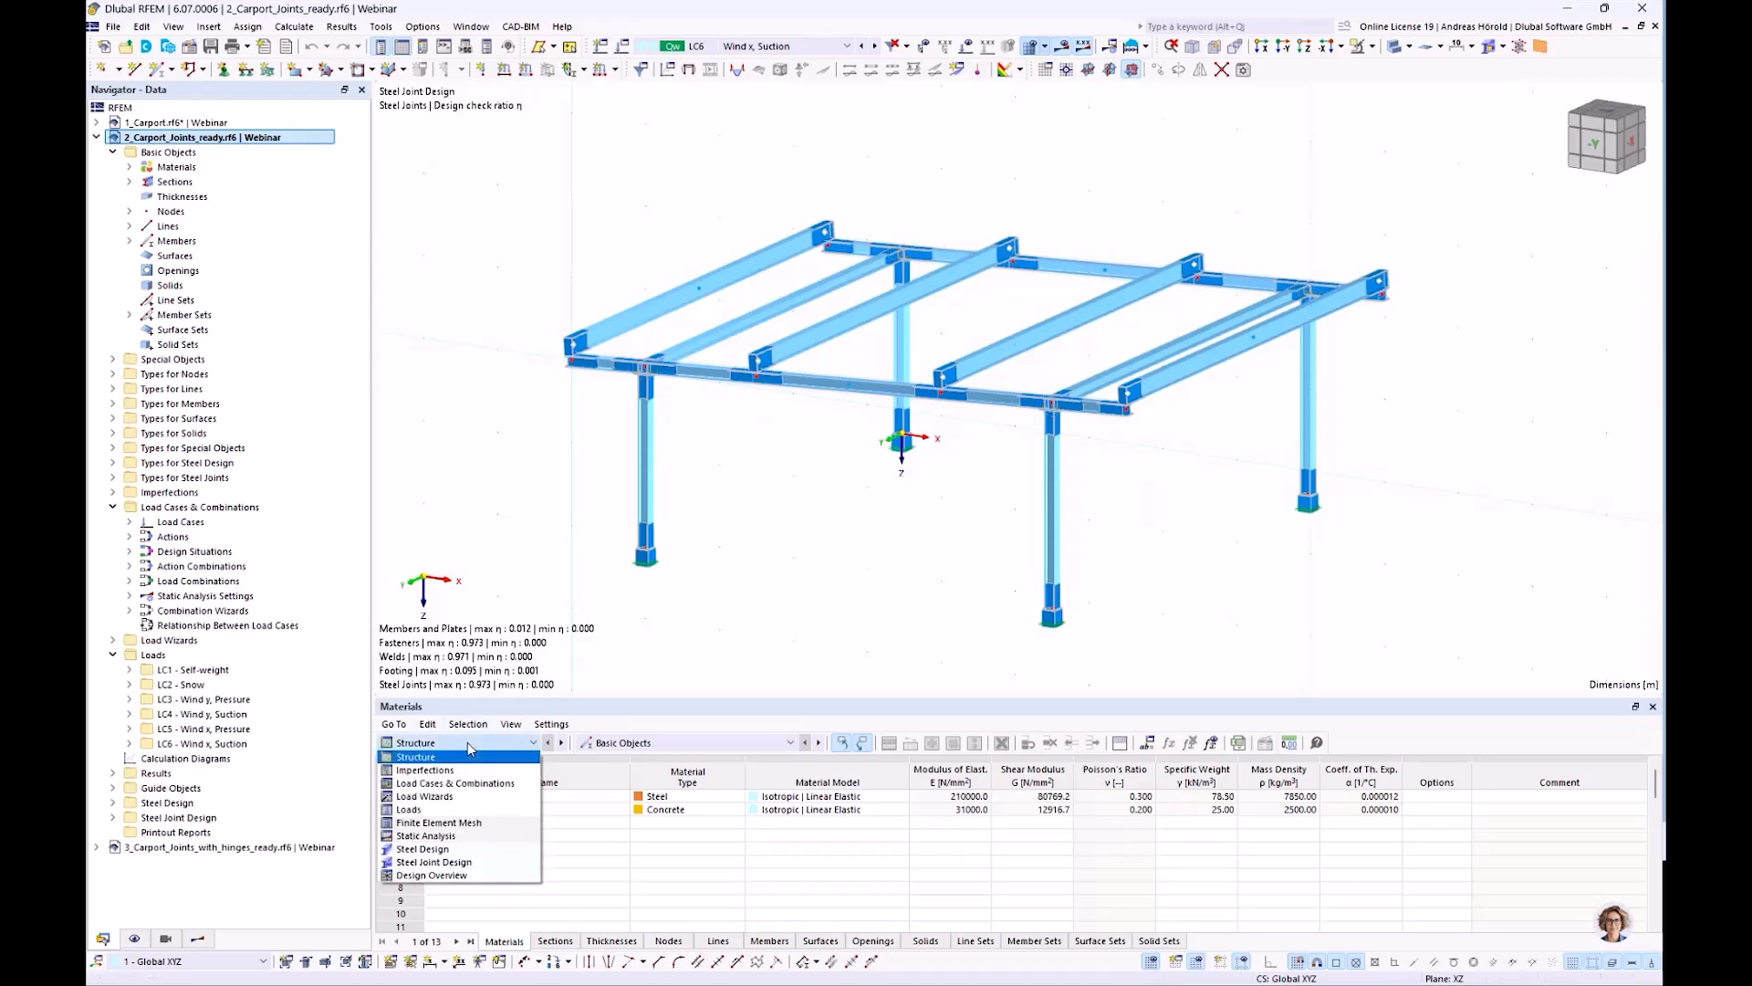
left_click(471, 864)
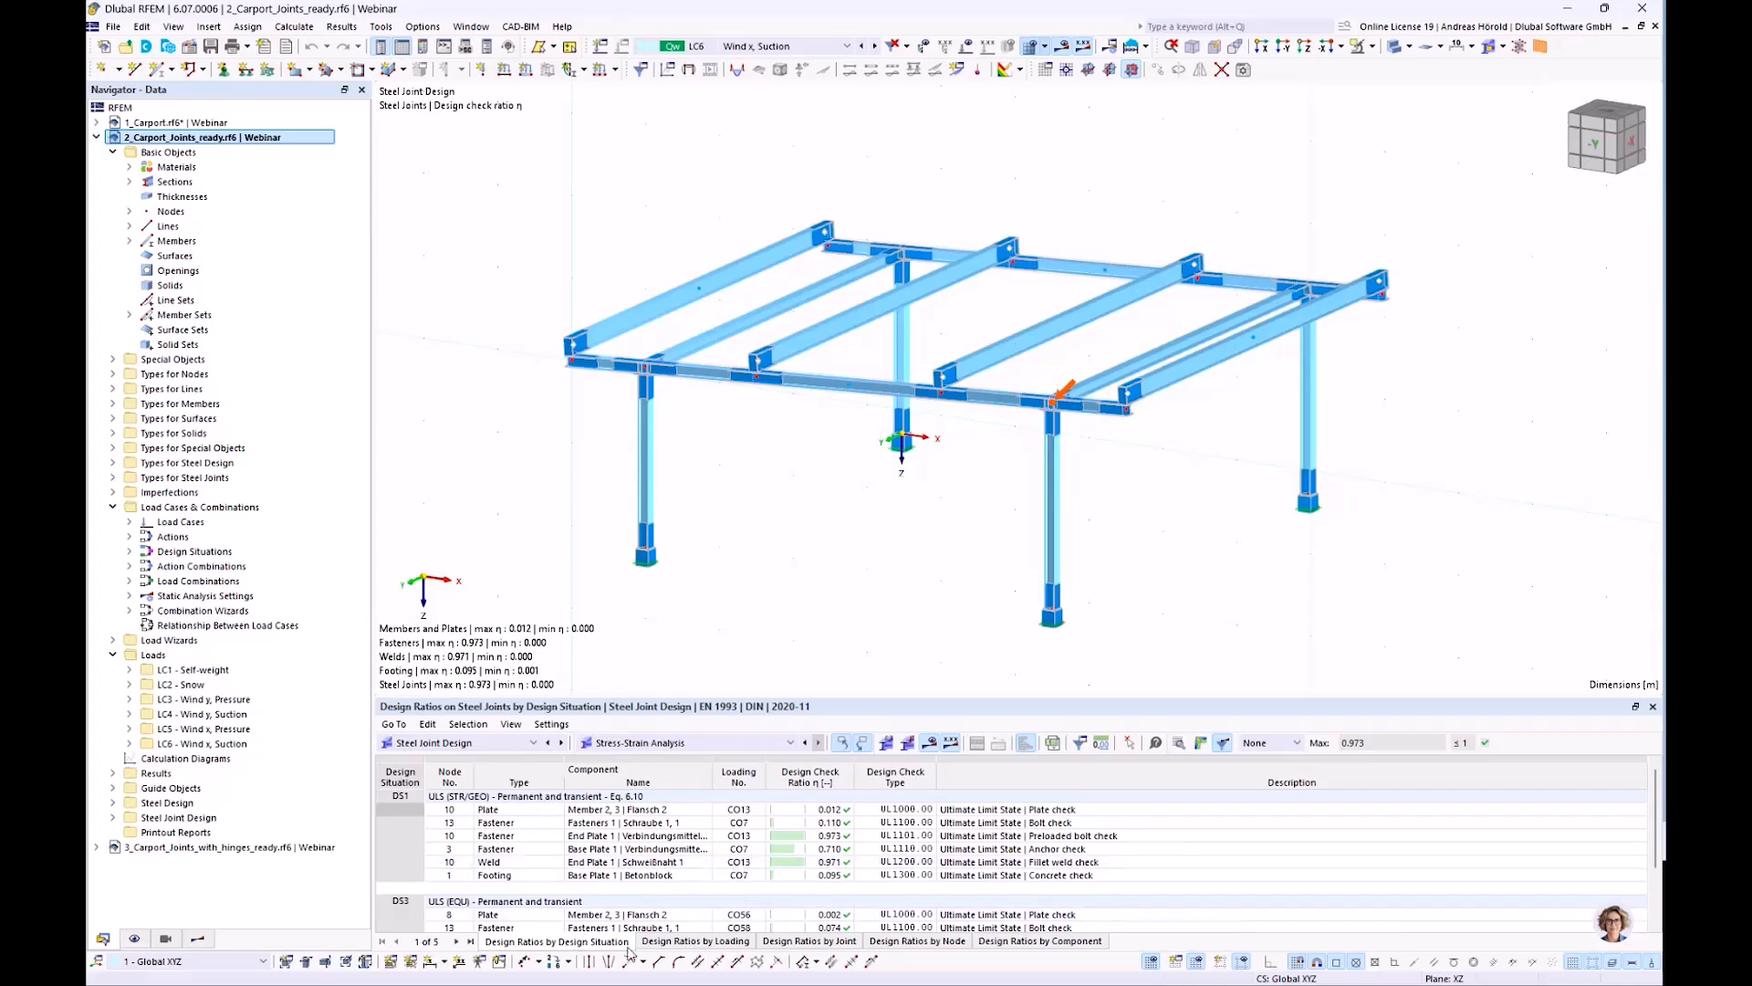
left_click(808, 941)
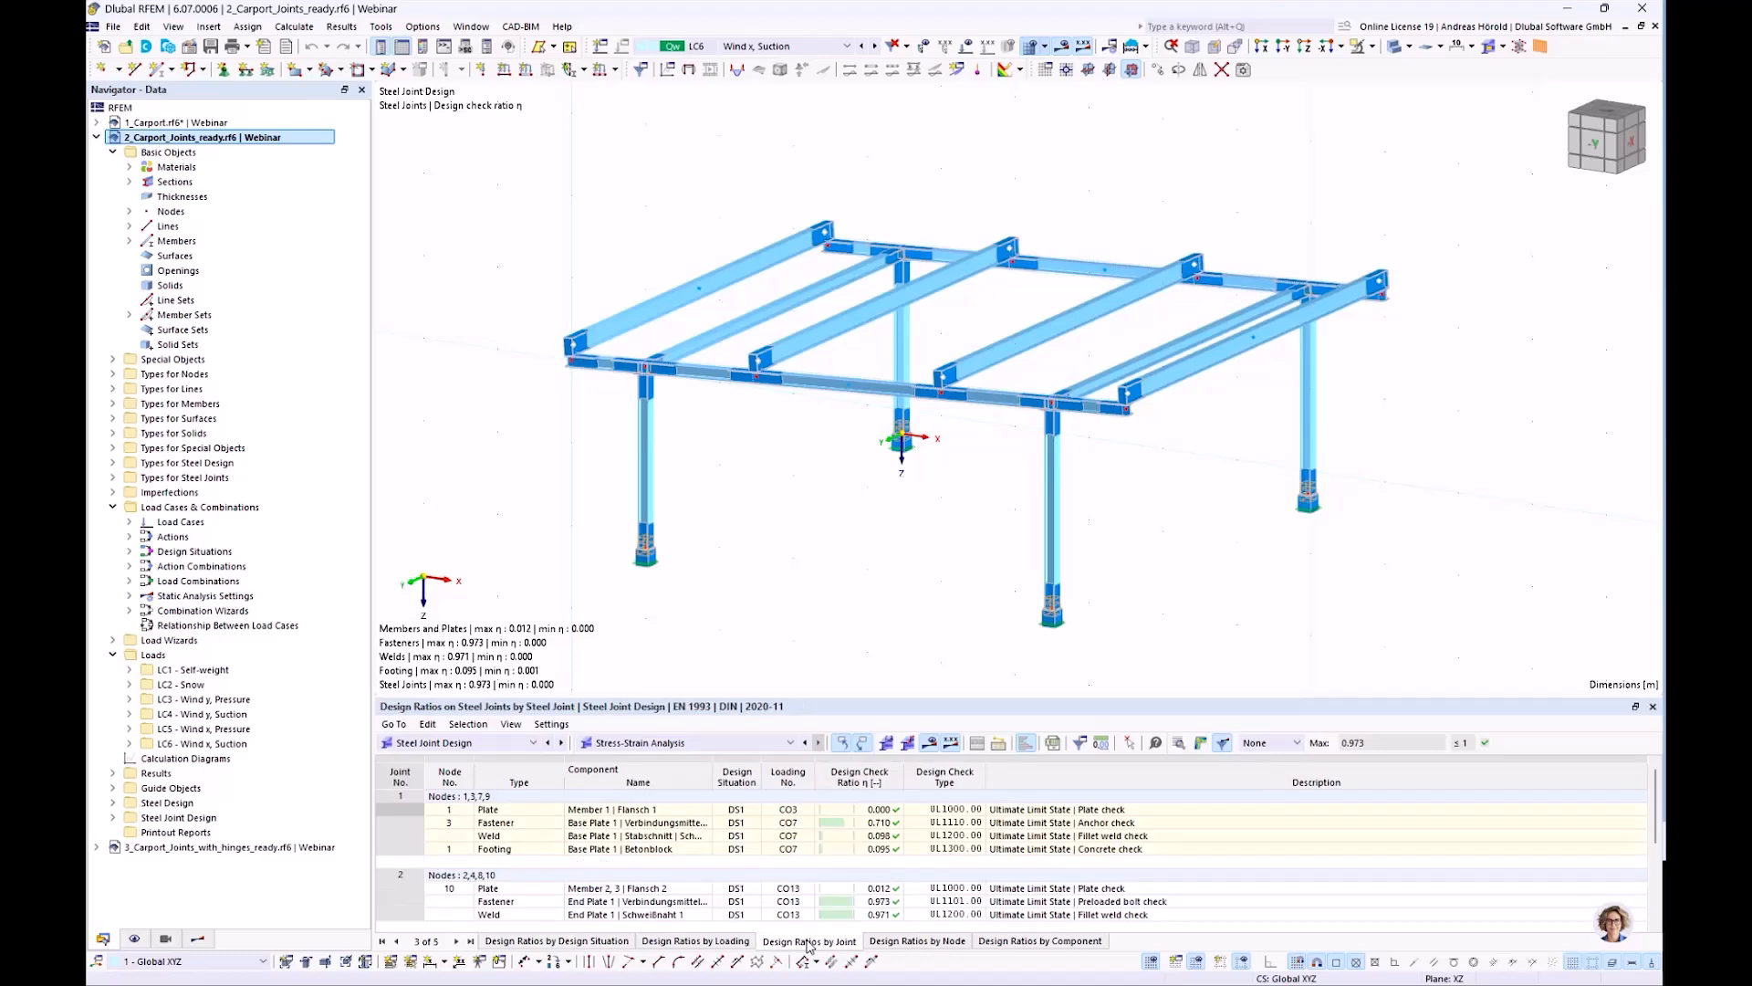
left_click_drag(906, 696, 904, 546)
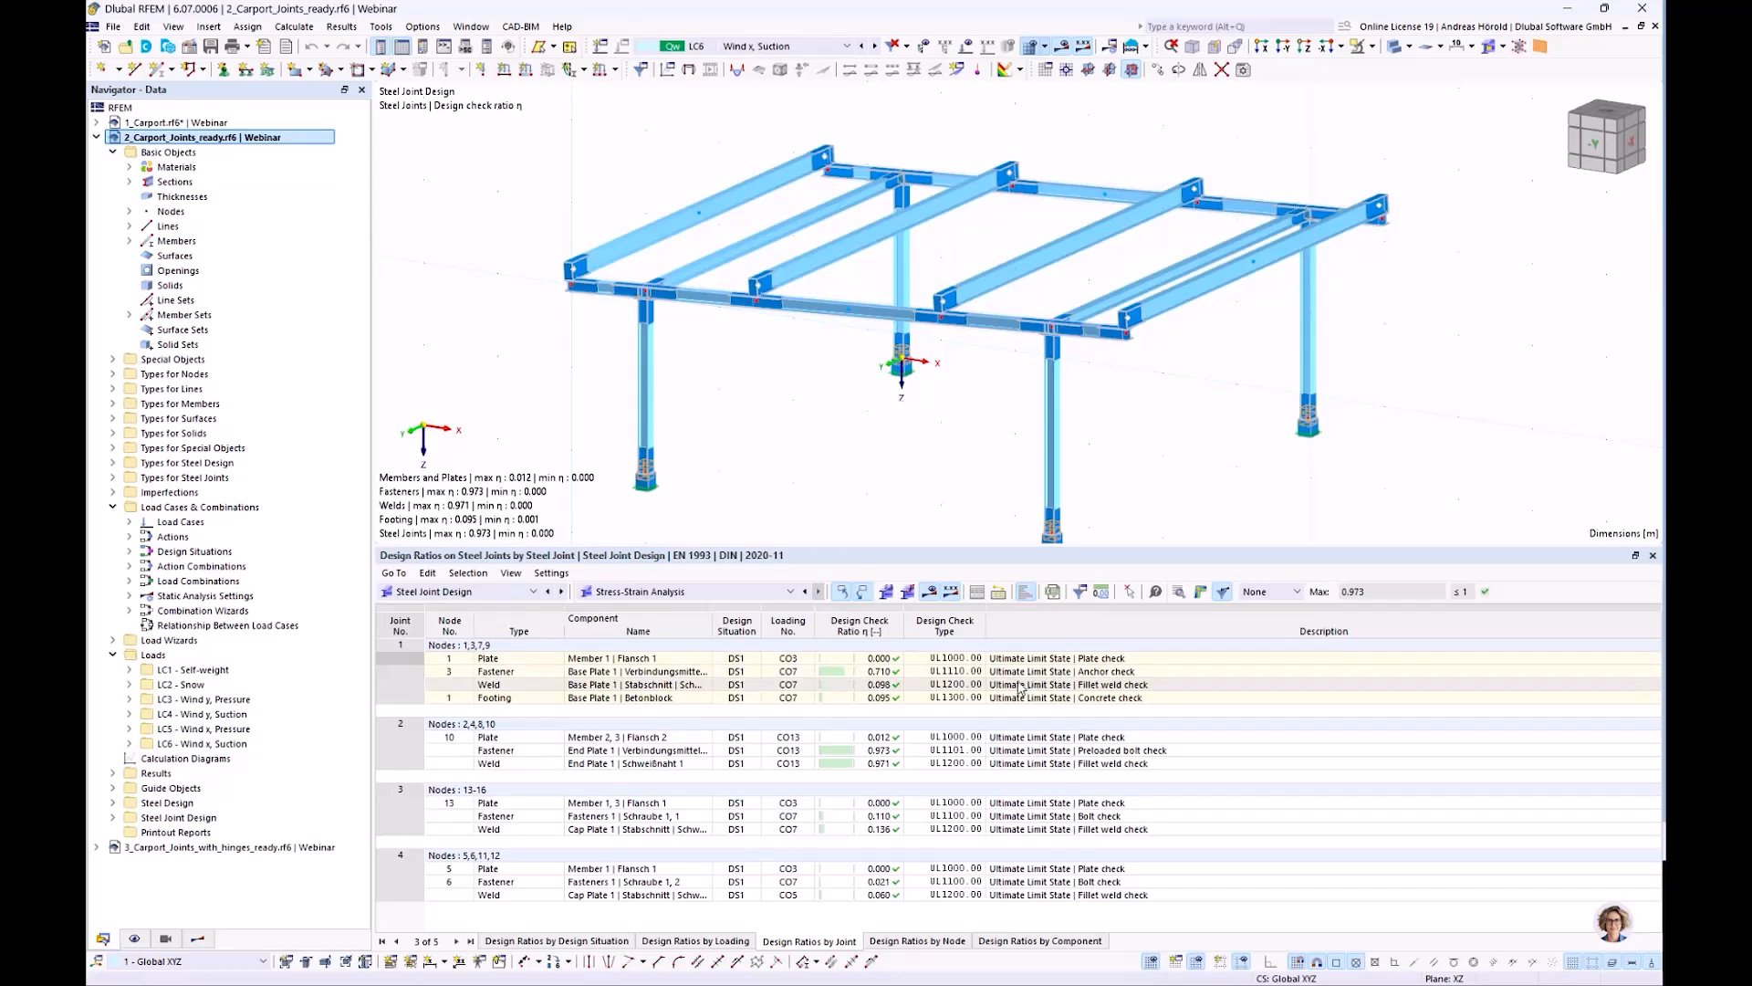
Review the anchor and concrete checks of joint 1 and the plate and preloaded bolt checks of joint 2
left_click(1100, 673)
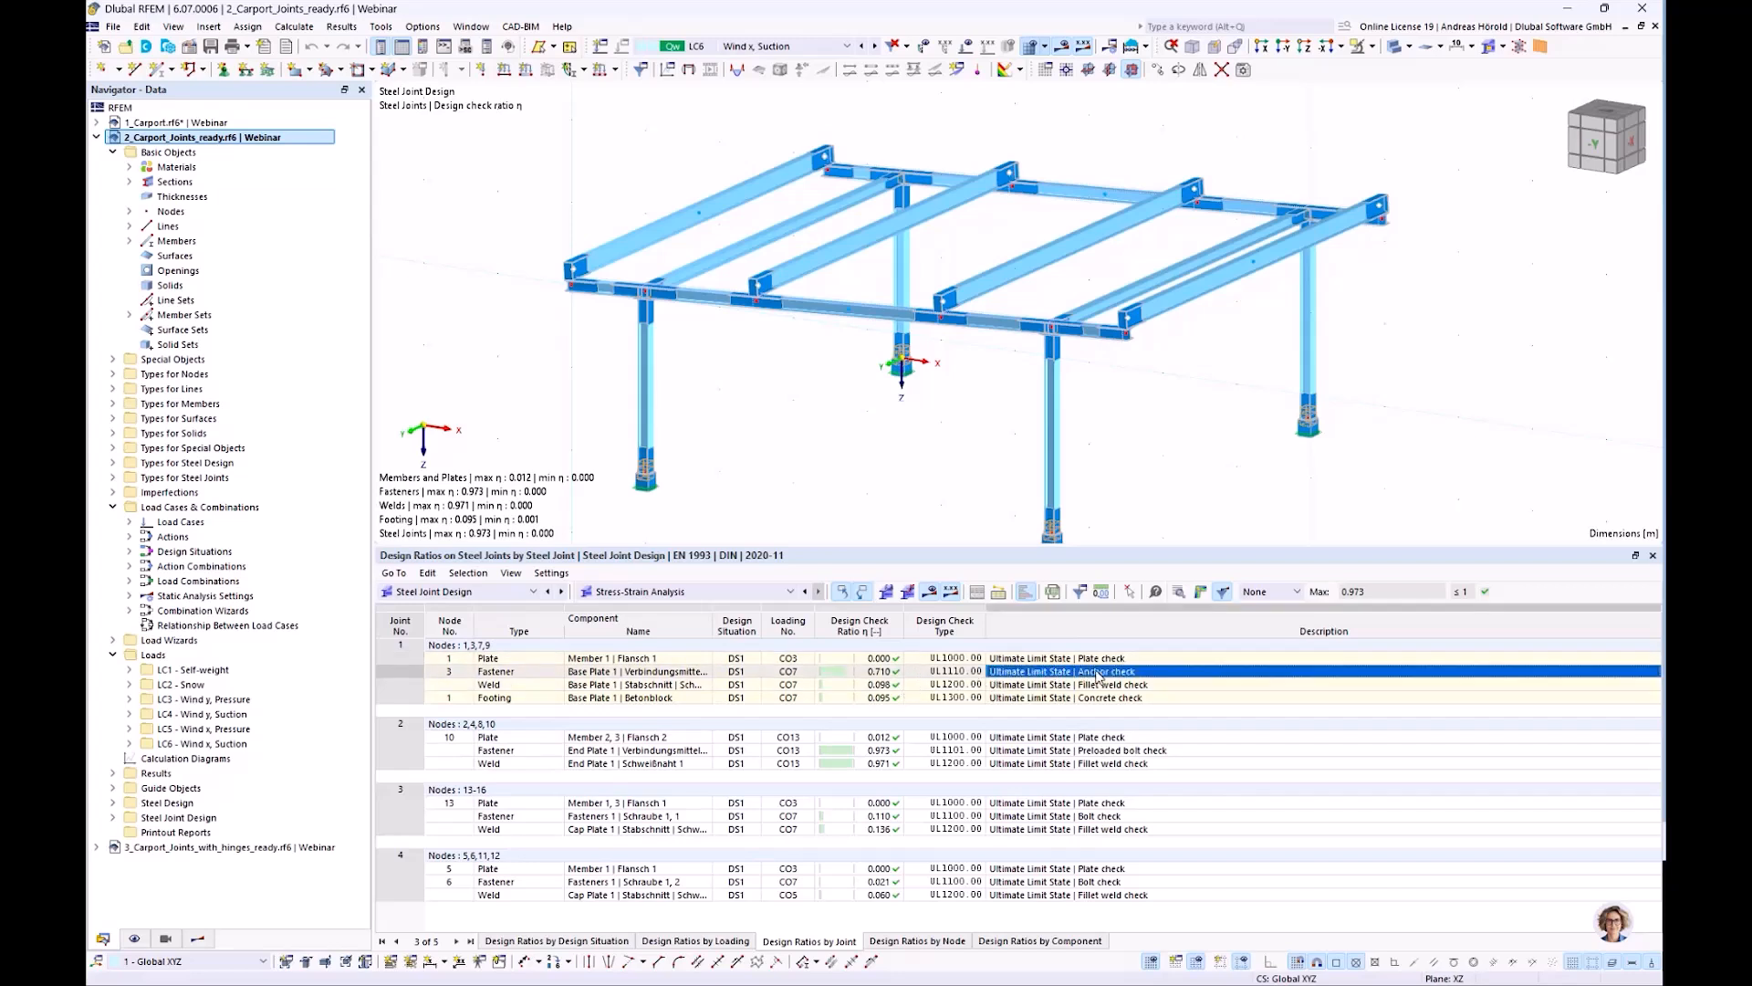
left_click(1024, 699)
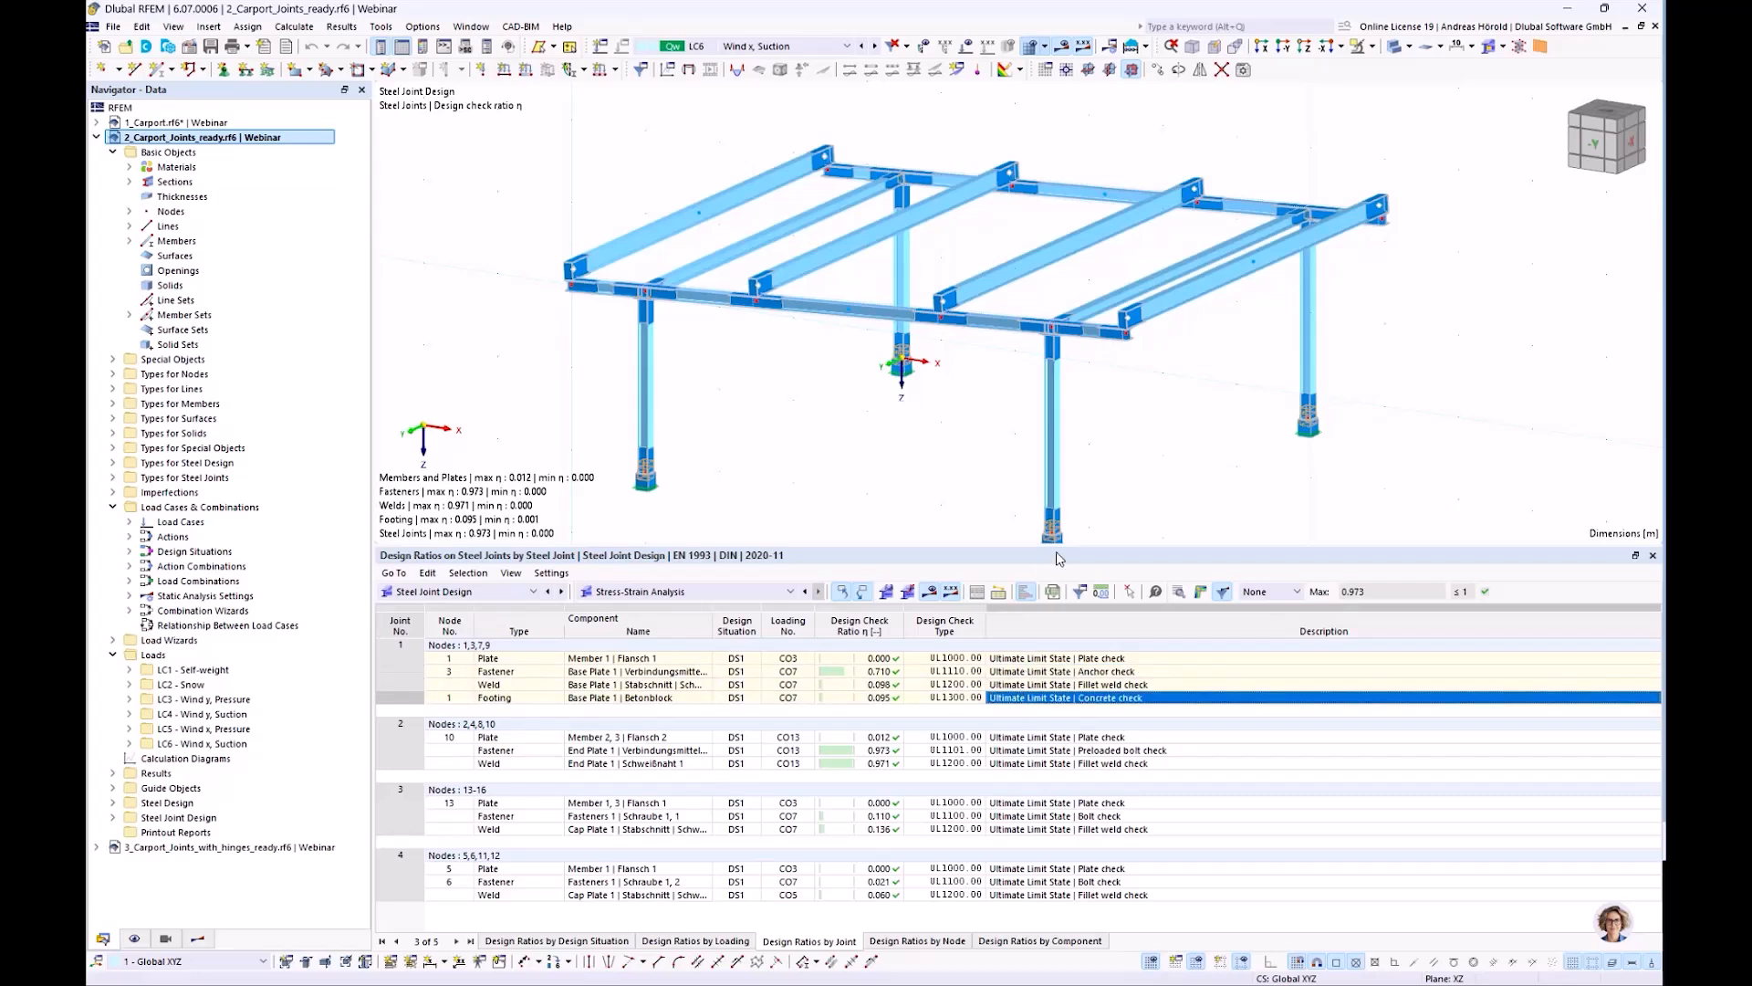
left_click(1016, 737)
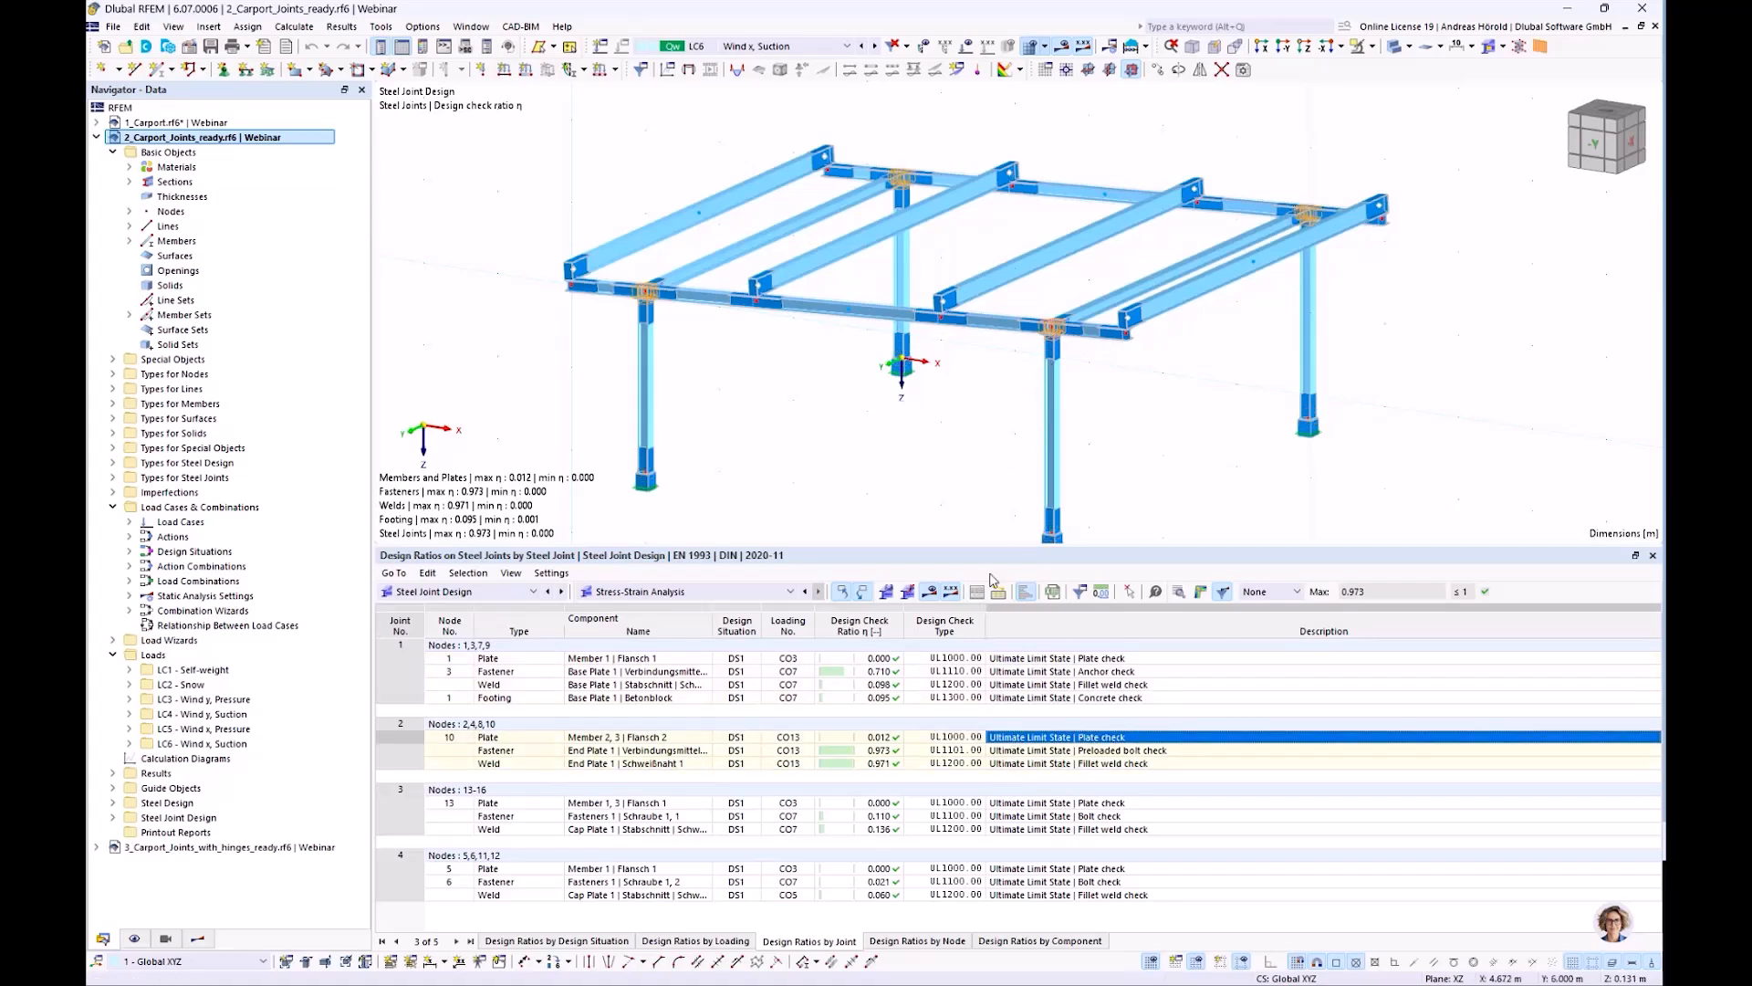
left_click(1026, 752)
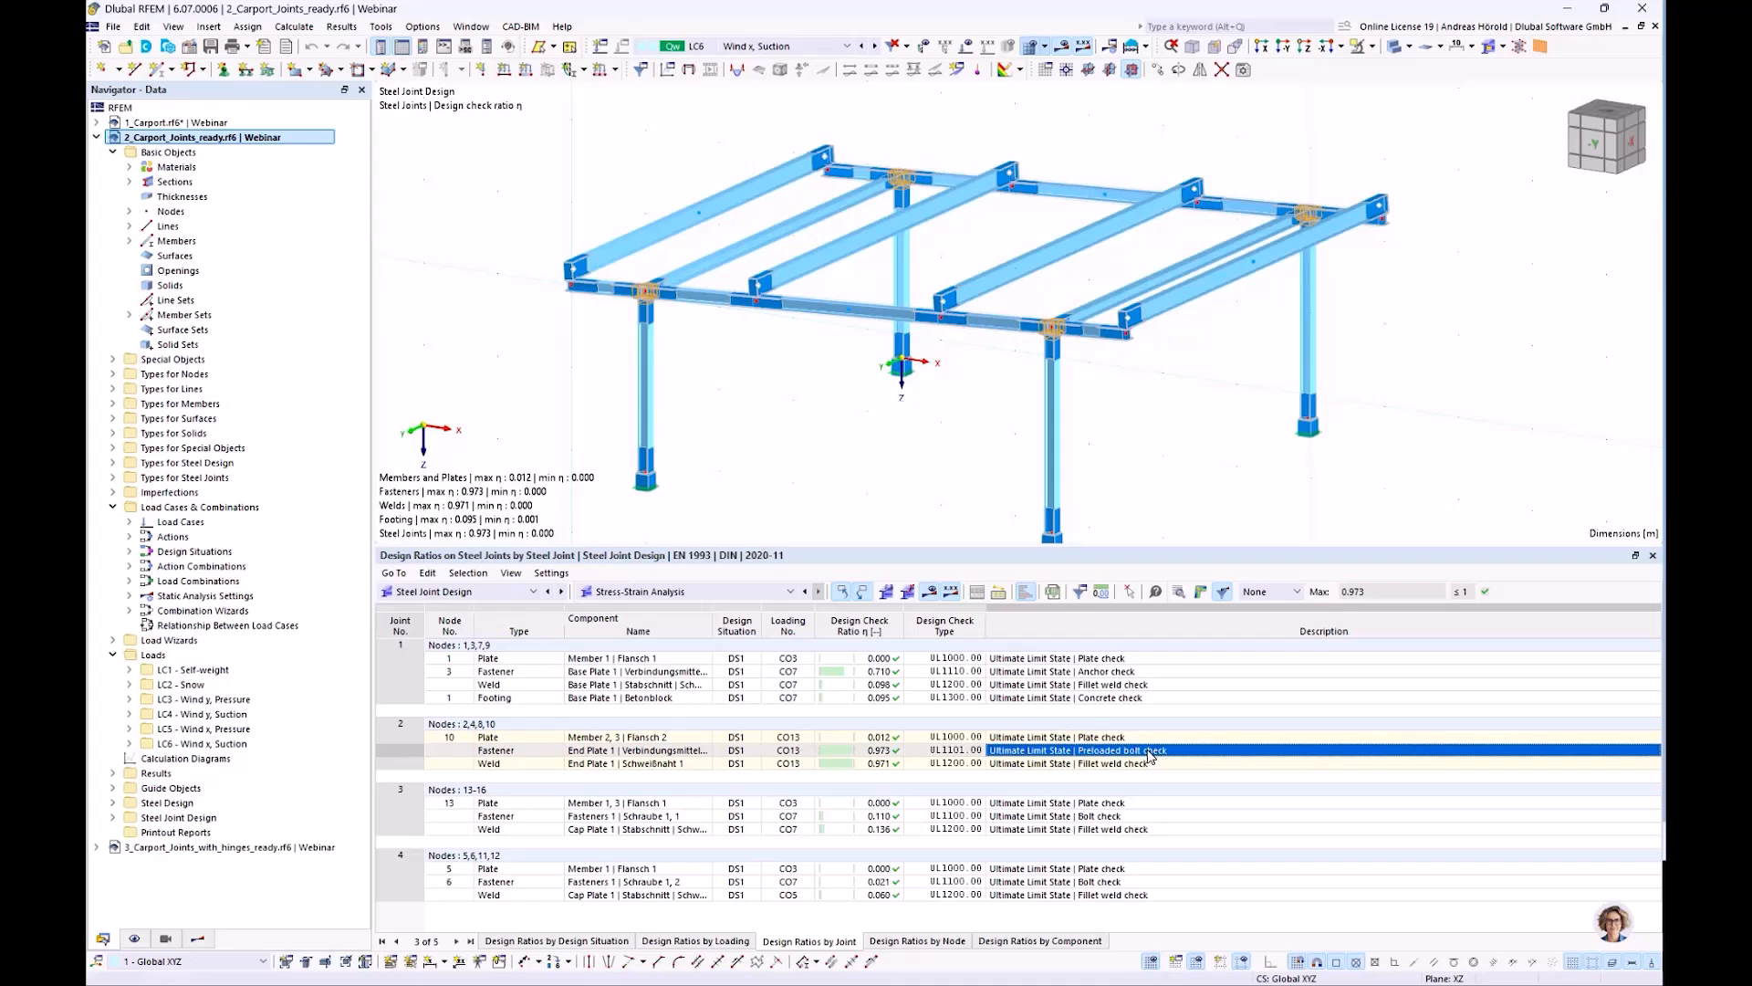
Inspect the design check details of joint 2's fillet weld and the available print options, and close the details
left_click(1021, 765)
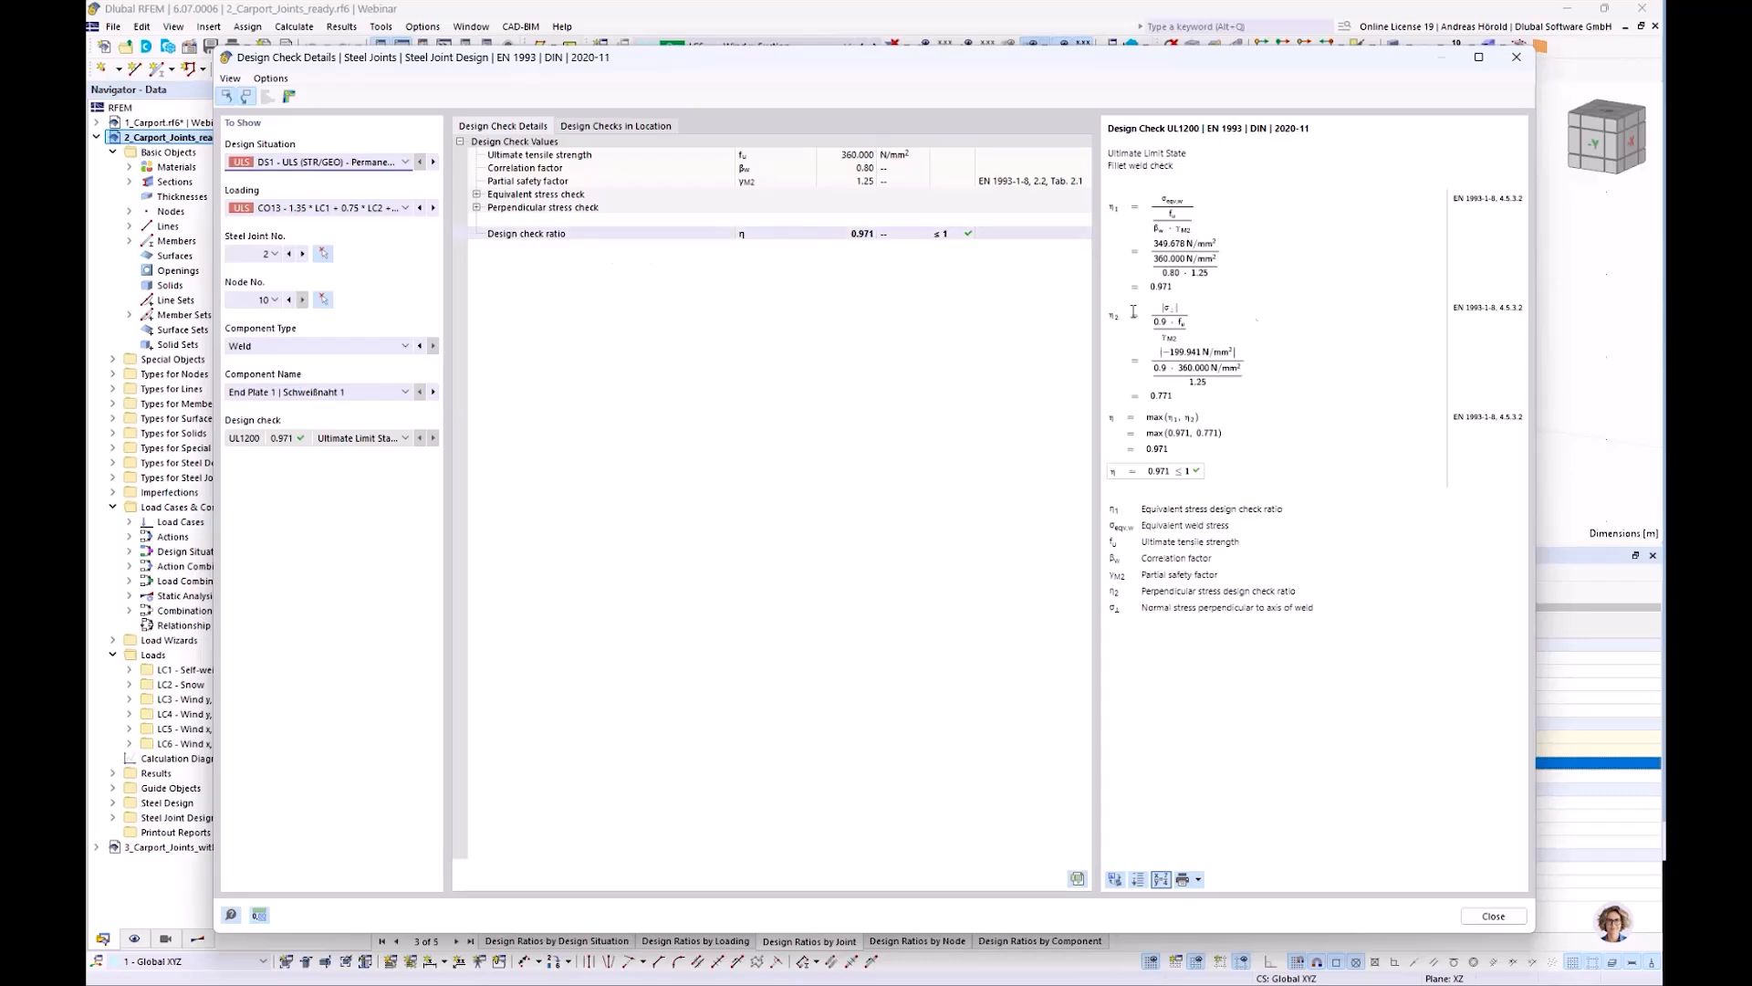
left_click(1200, 880)
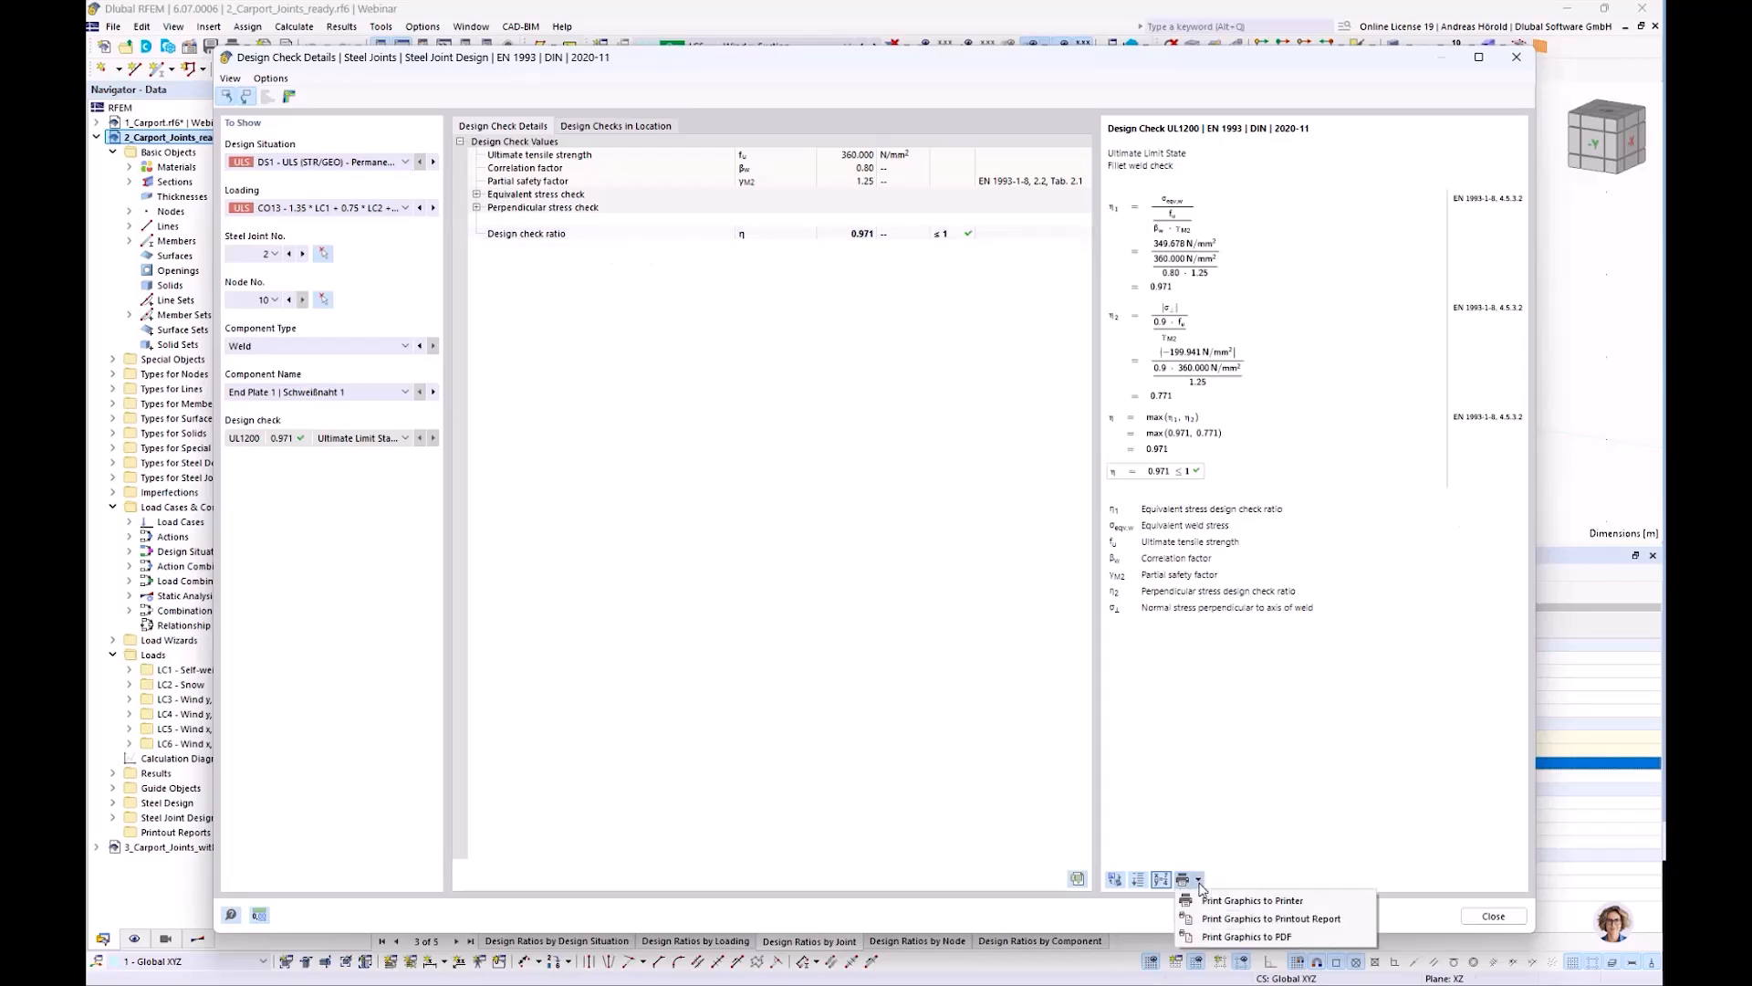
left_click(1232, 757)
left_click(1513, 58)
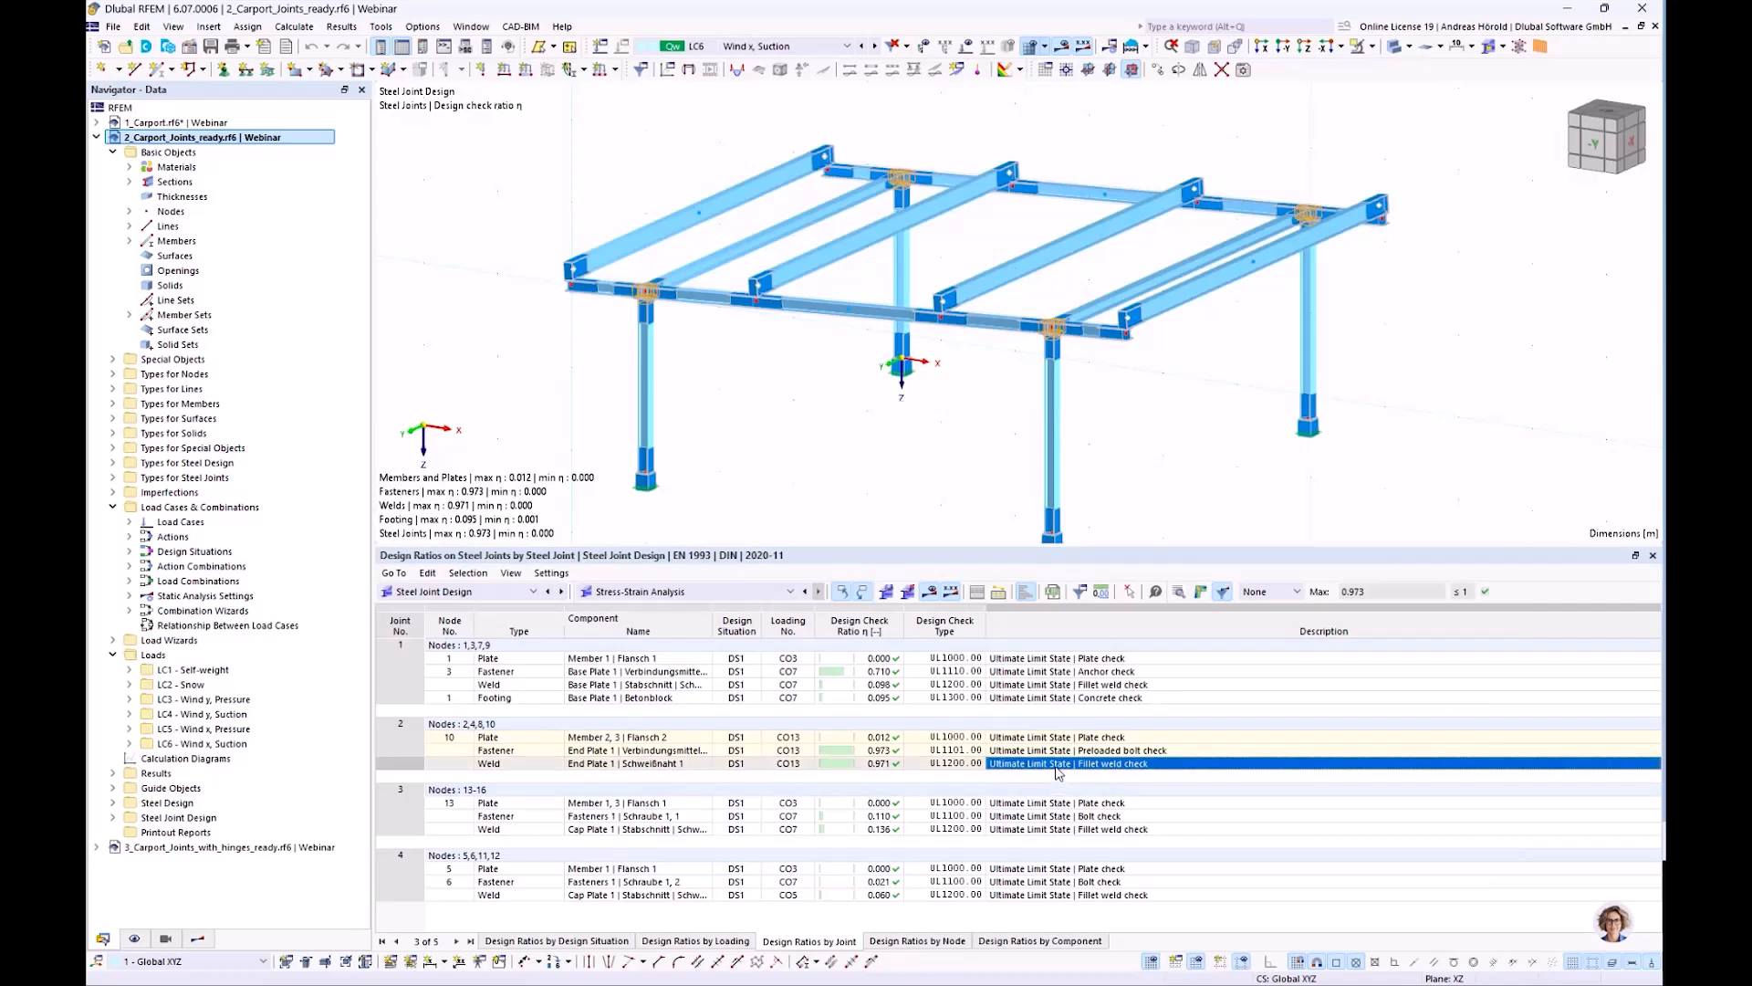
Open the design check details of joint 2's preloaded bolts and examine the bearing, tension, punching shear and slip resistance formulas
left_click(1061, 752)
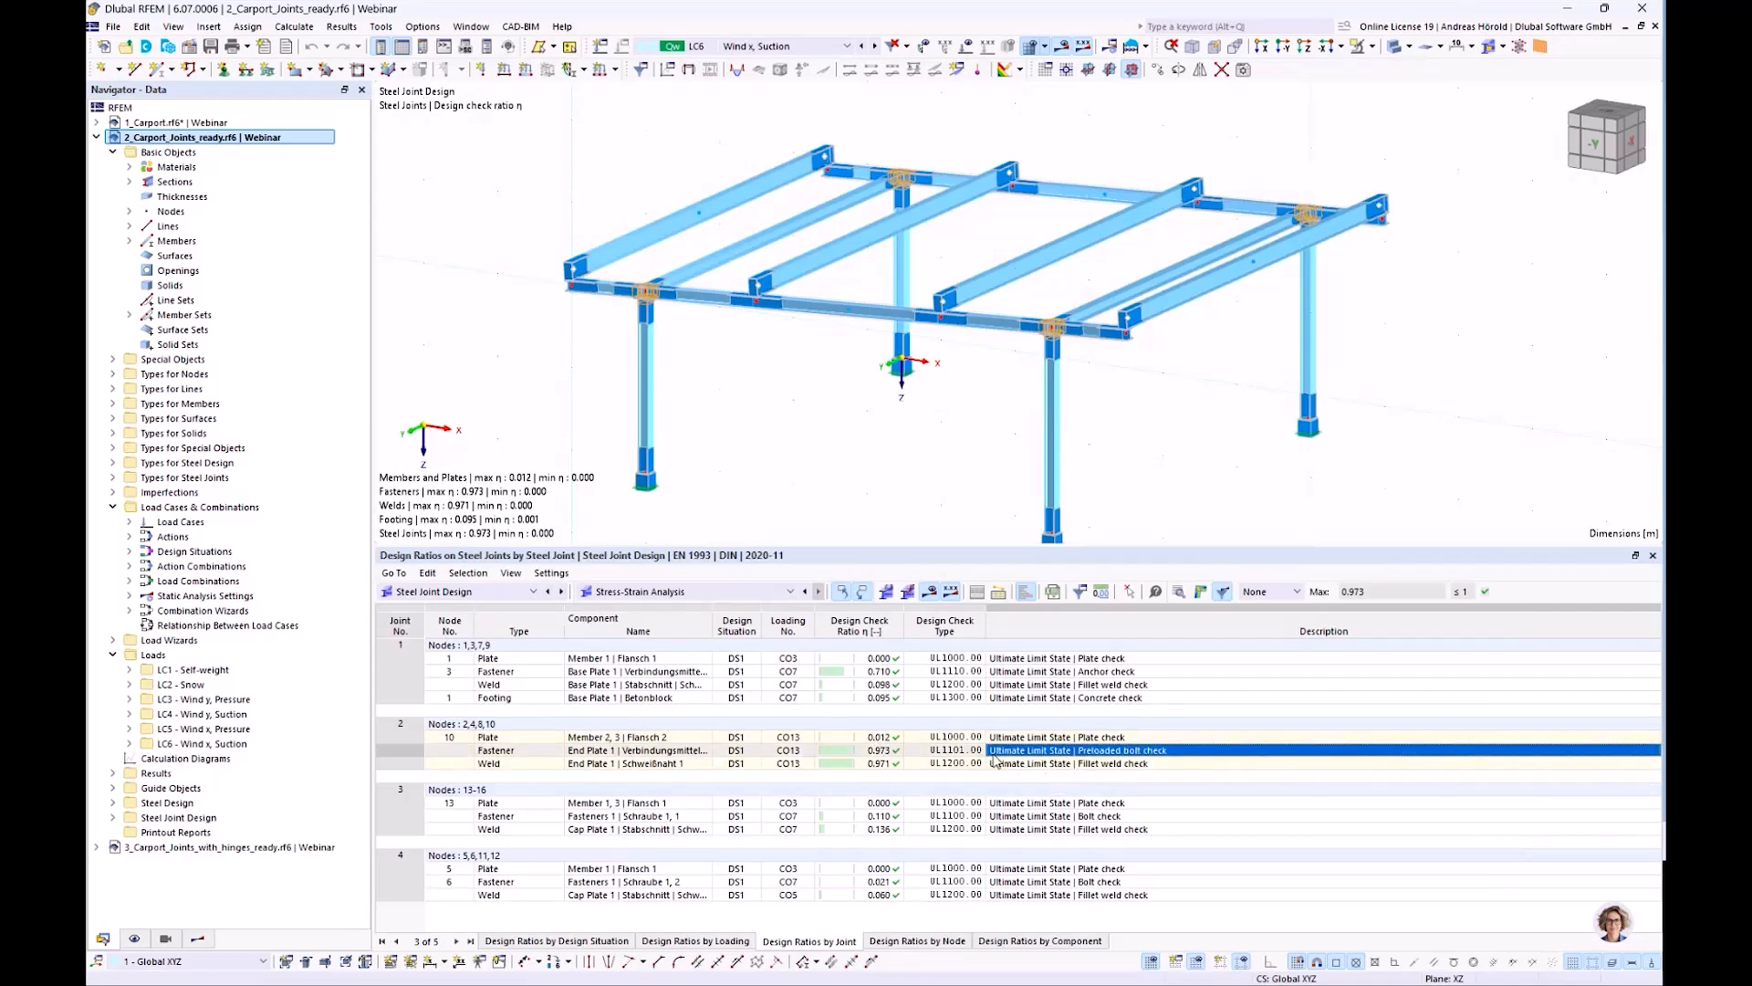
left_click(1179, 593)
left_click(1179, 591)
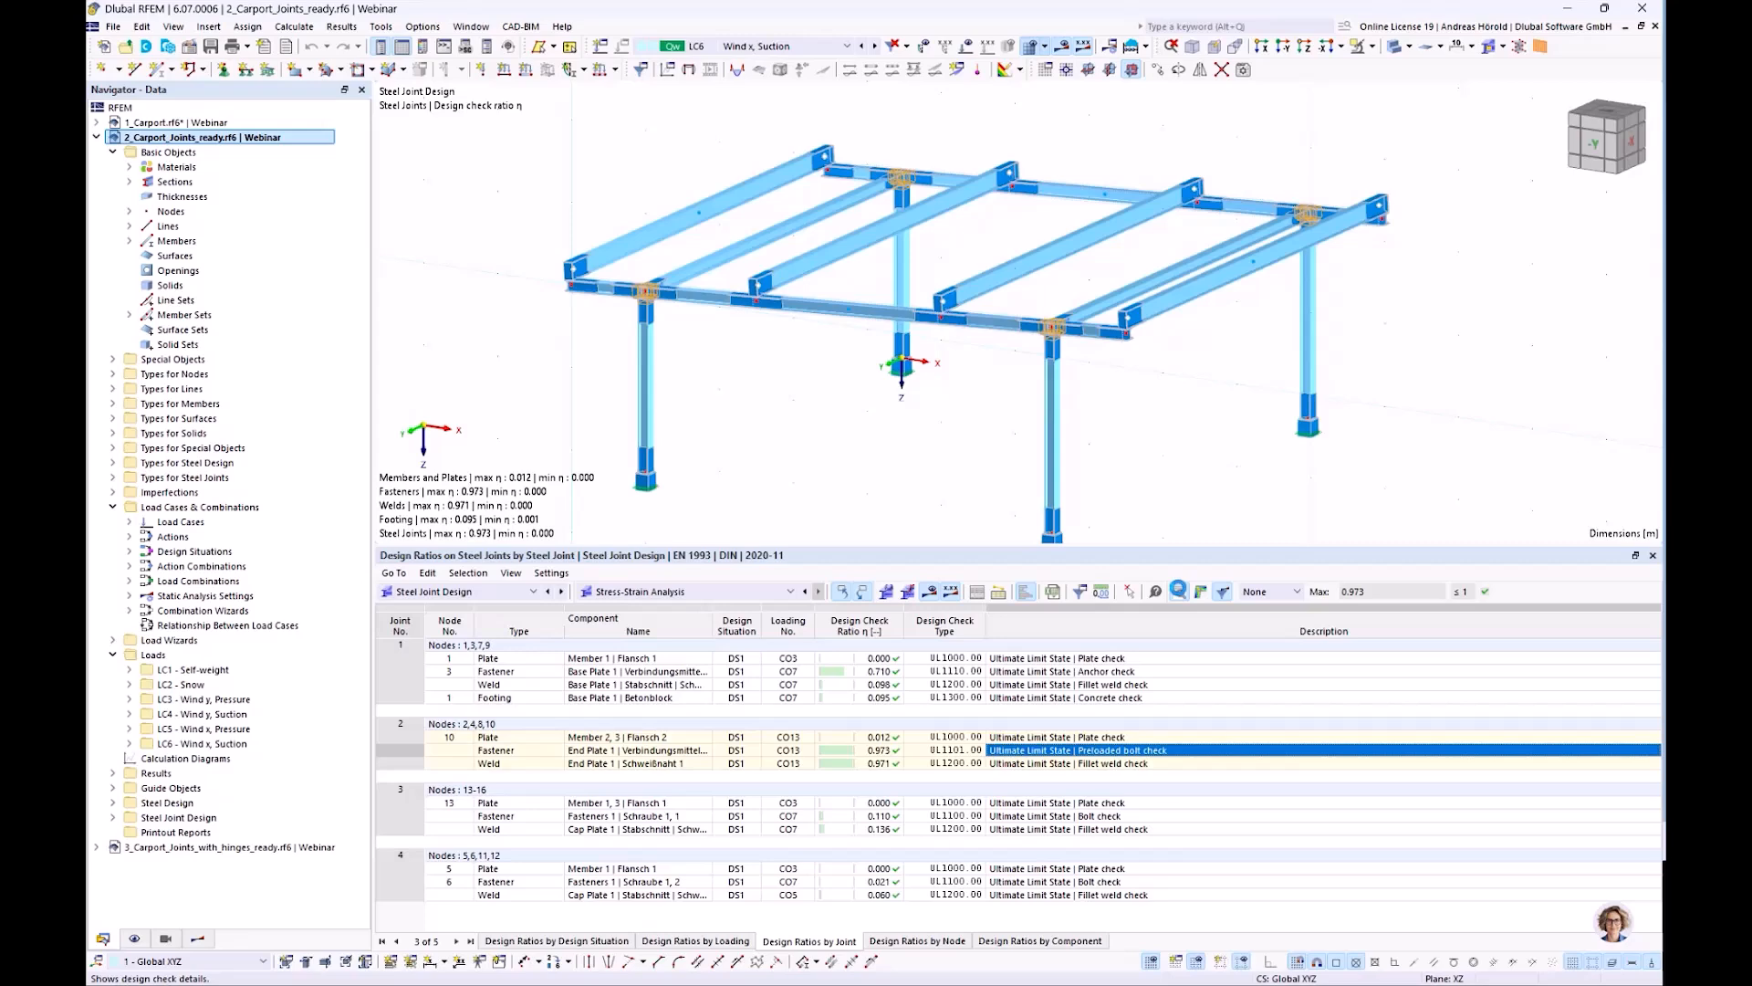
left_click(1178, 591)
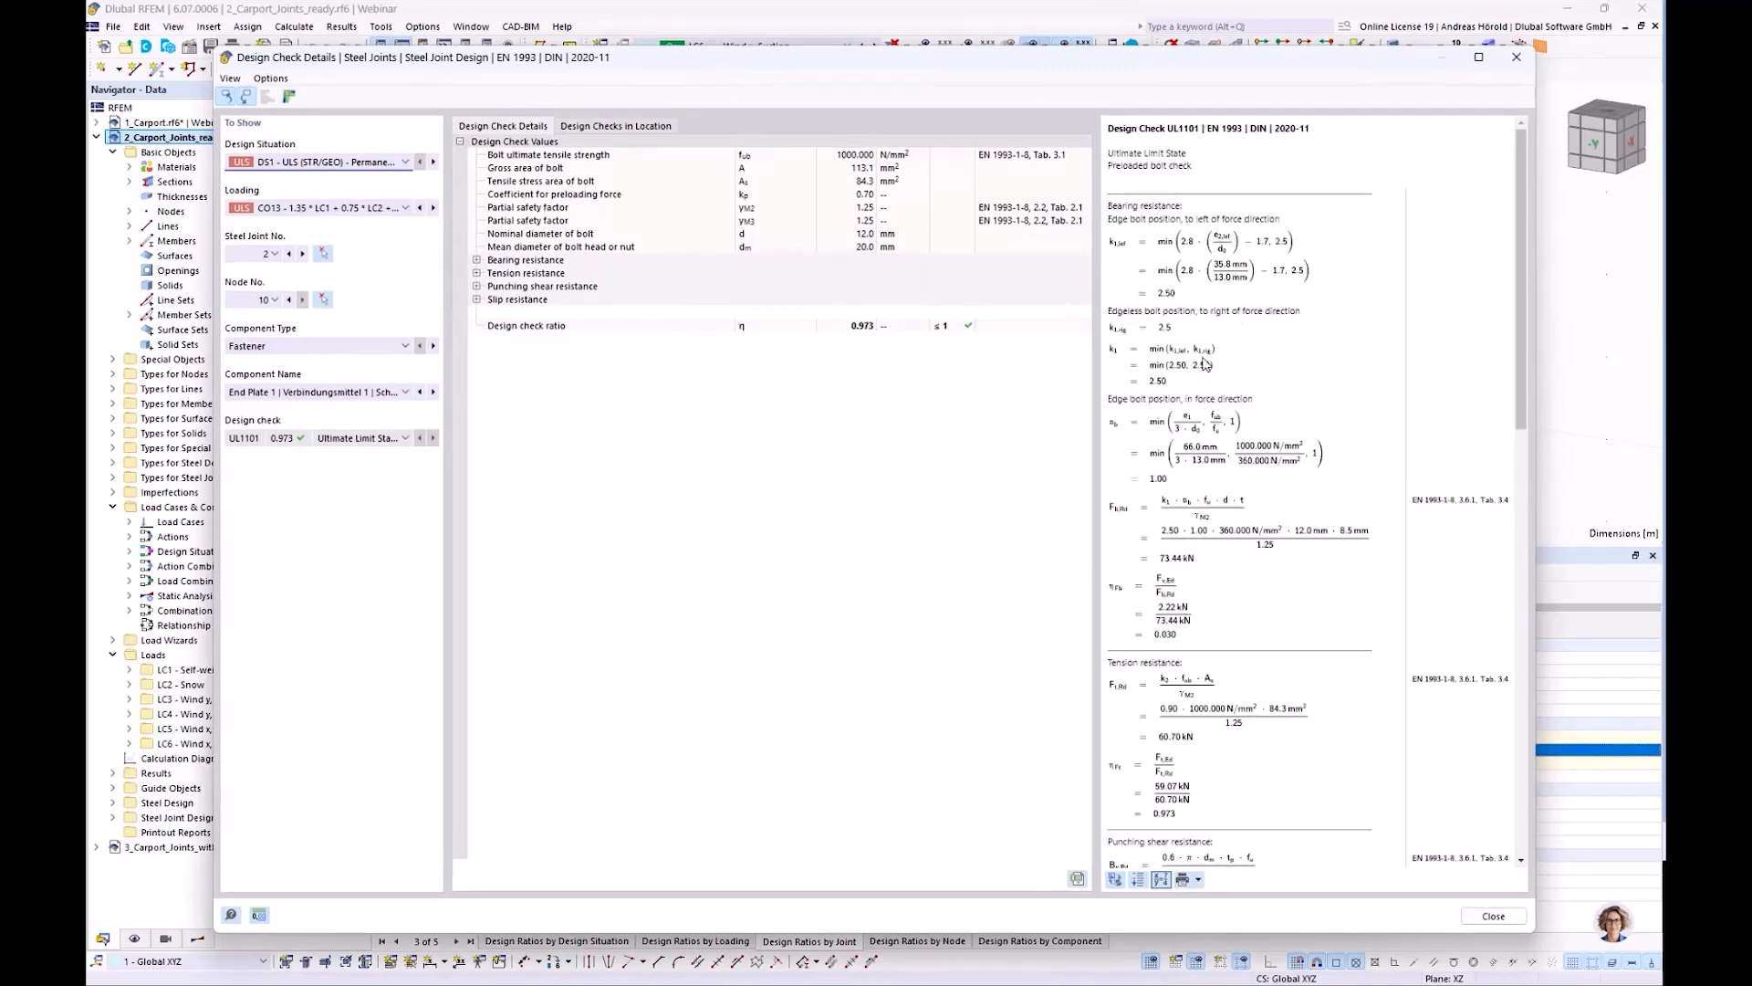
scroll(1203, 363, "down", 5)
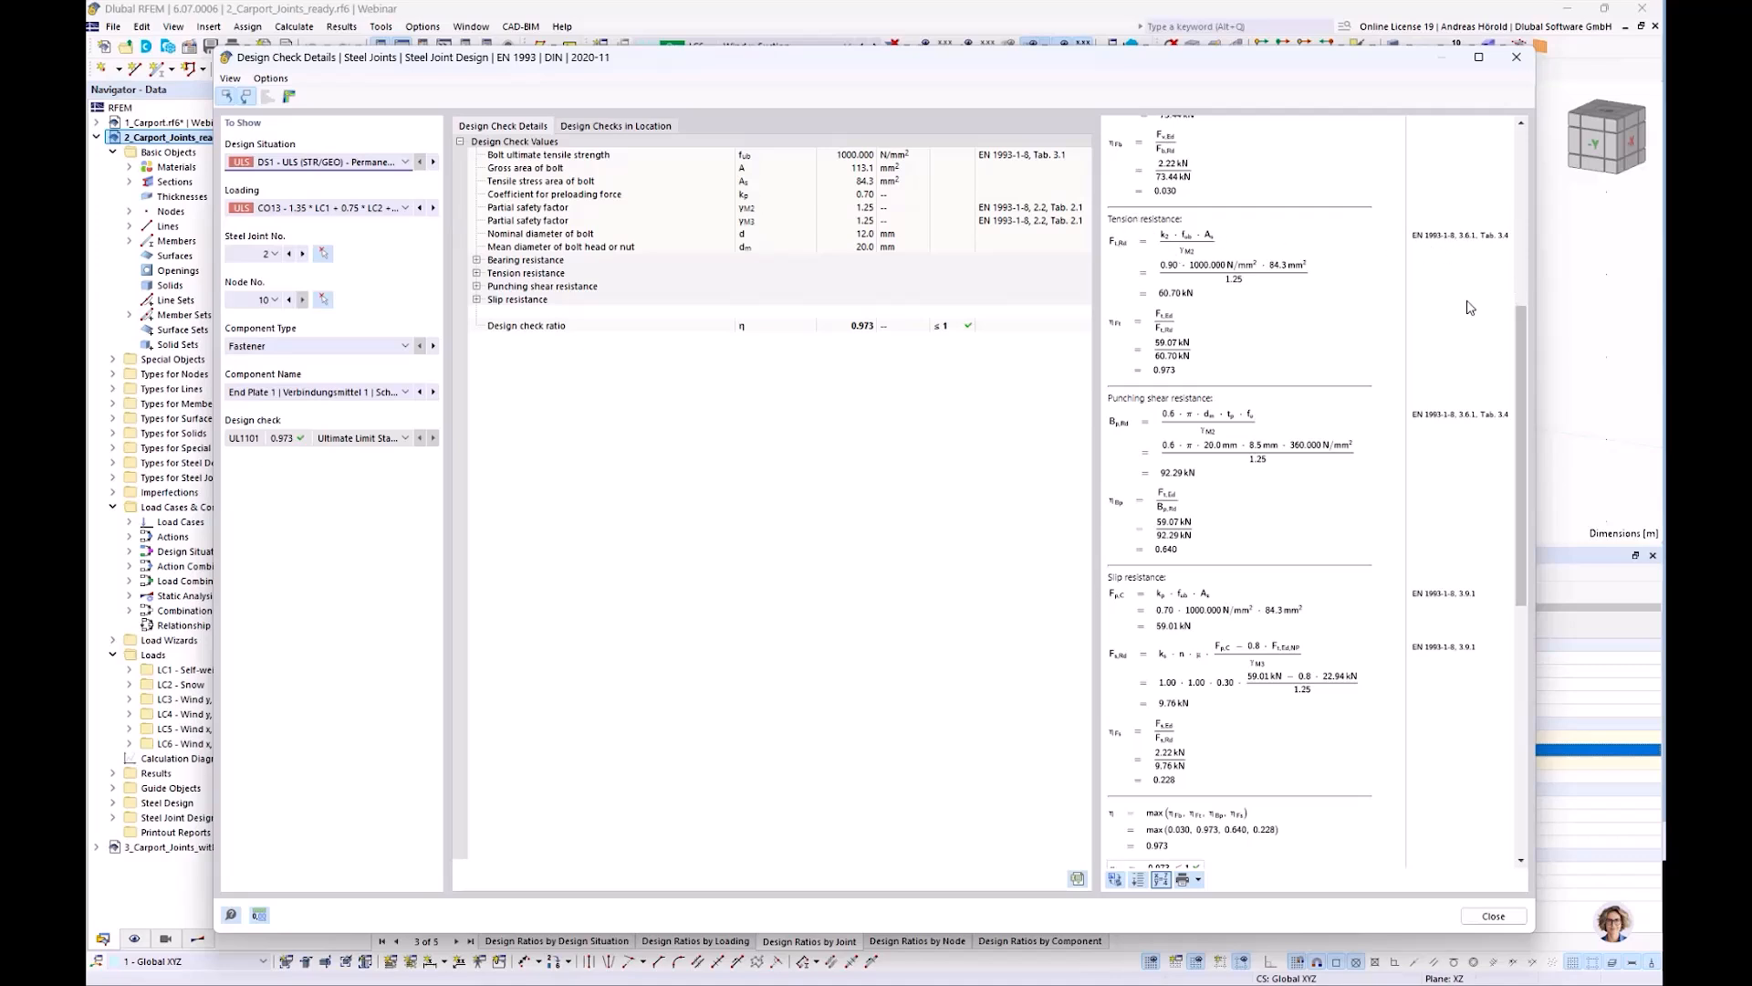
Read joint 2's preloaded bolt formulas through to the governing design ratio and symbol legend, and close the check details
scroll(1443, 319, "down", 1)
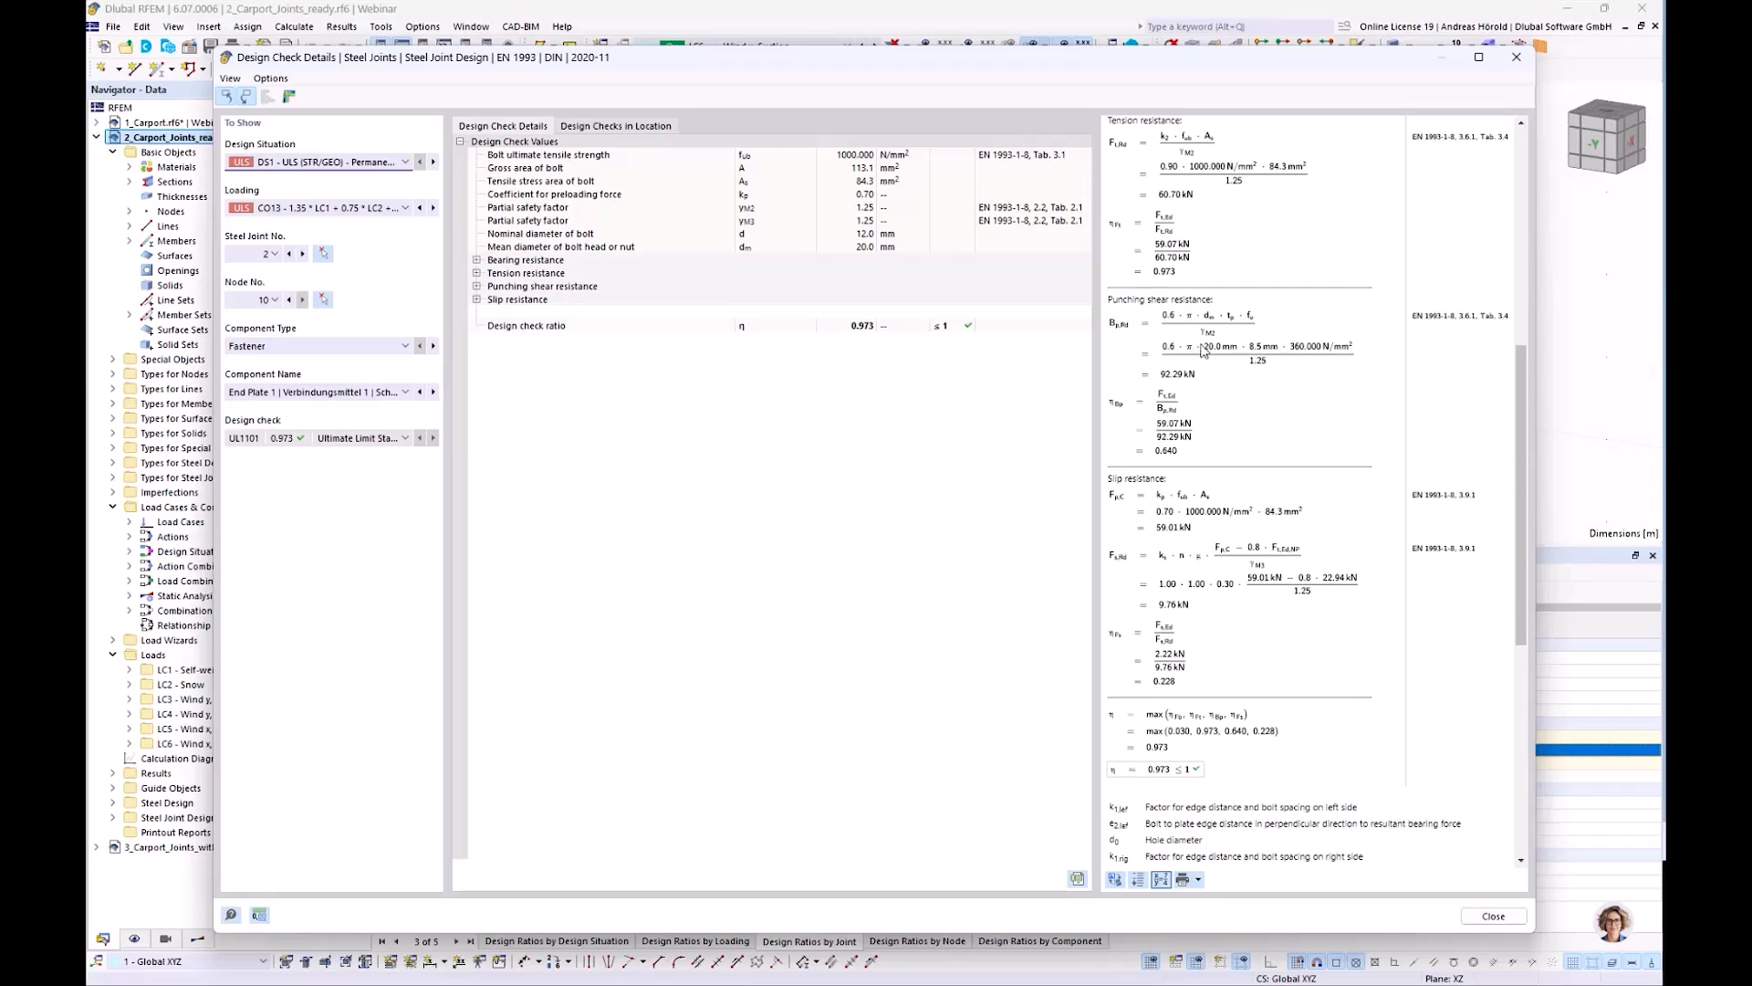
scroll(1201, 393, "down", 4)
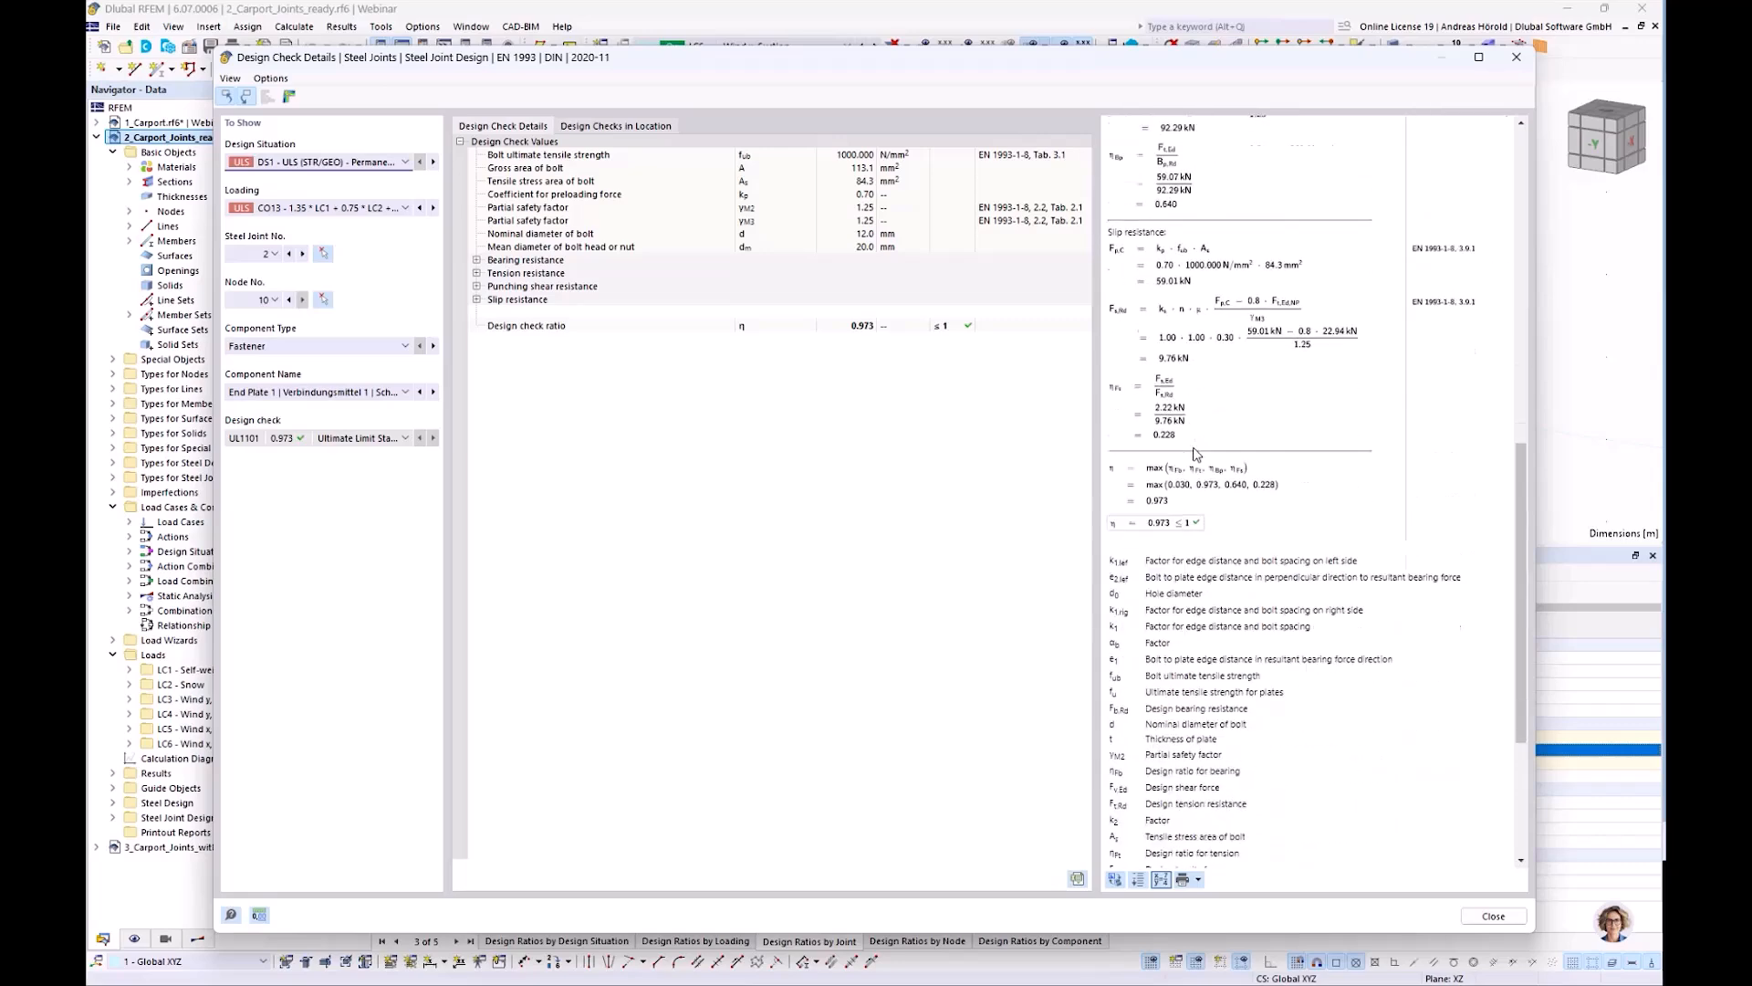
scroll(1193, 448, "up", 8)
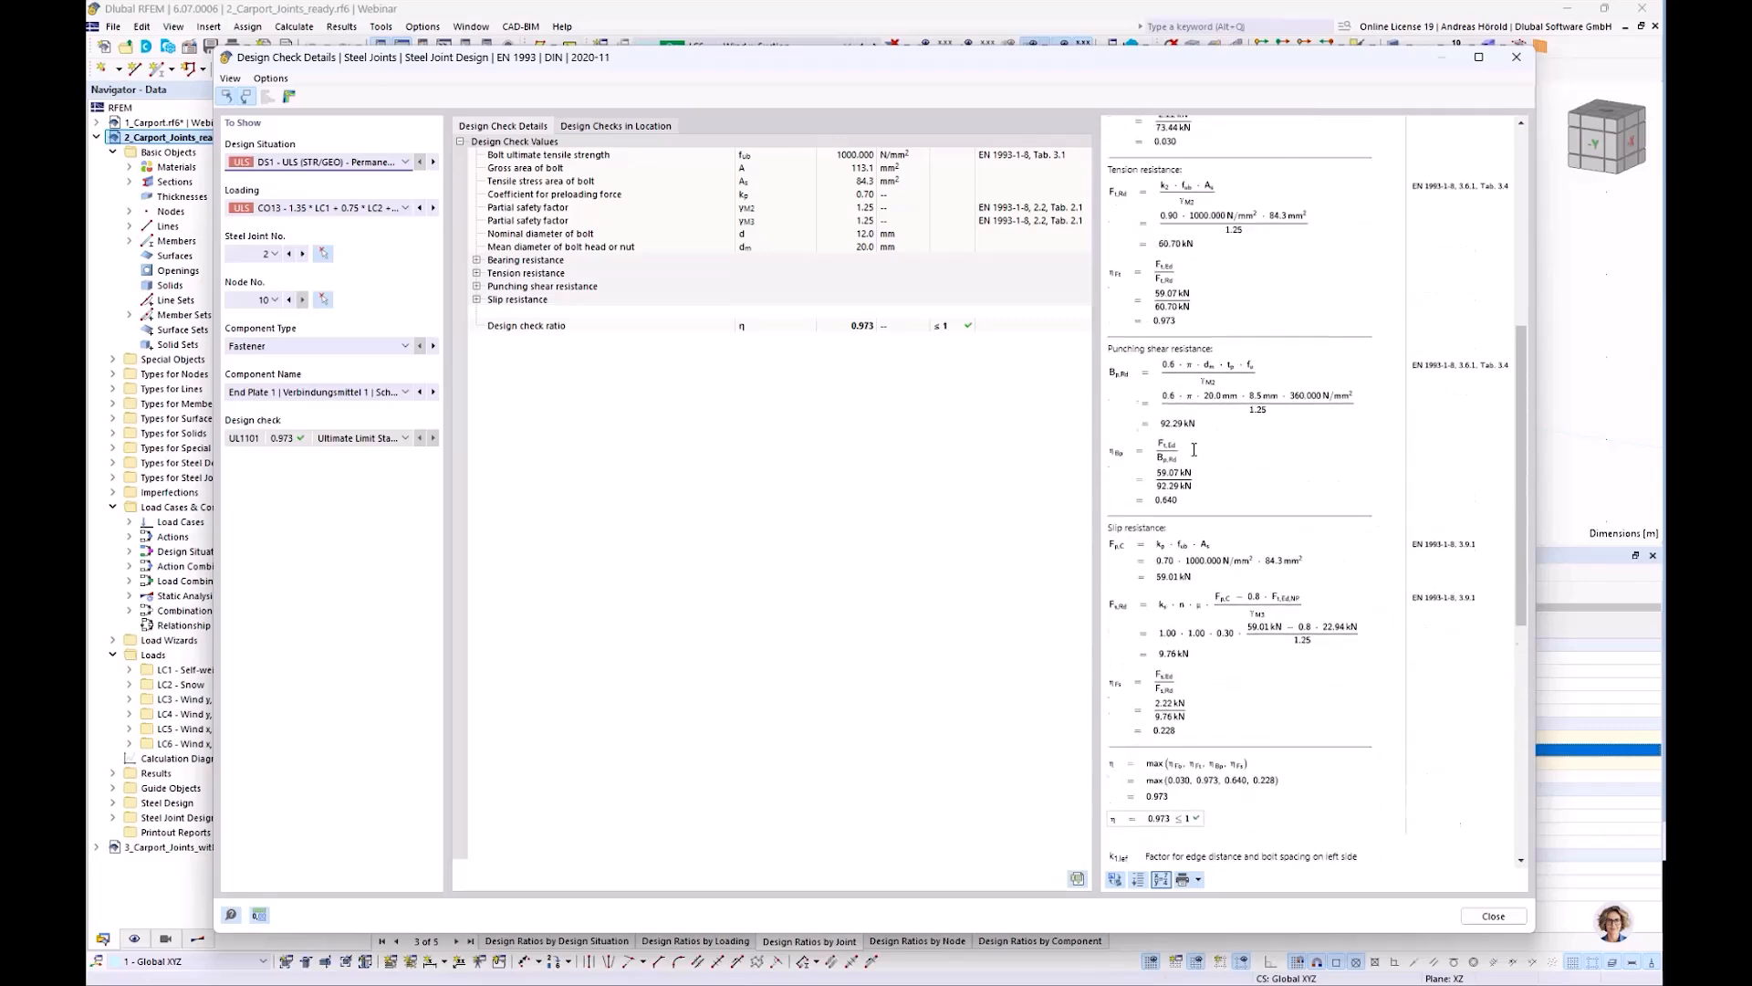
left_click(1517, 57)
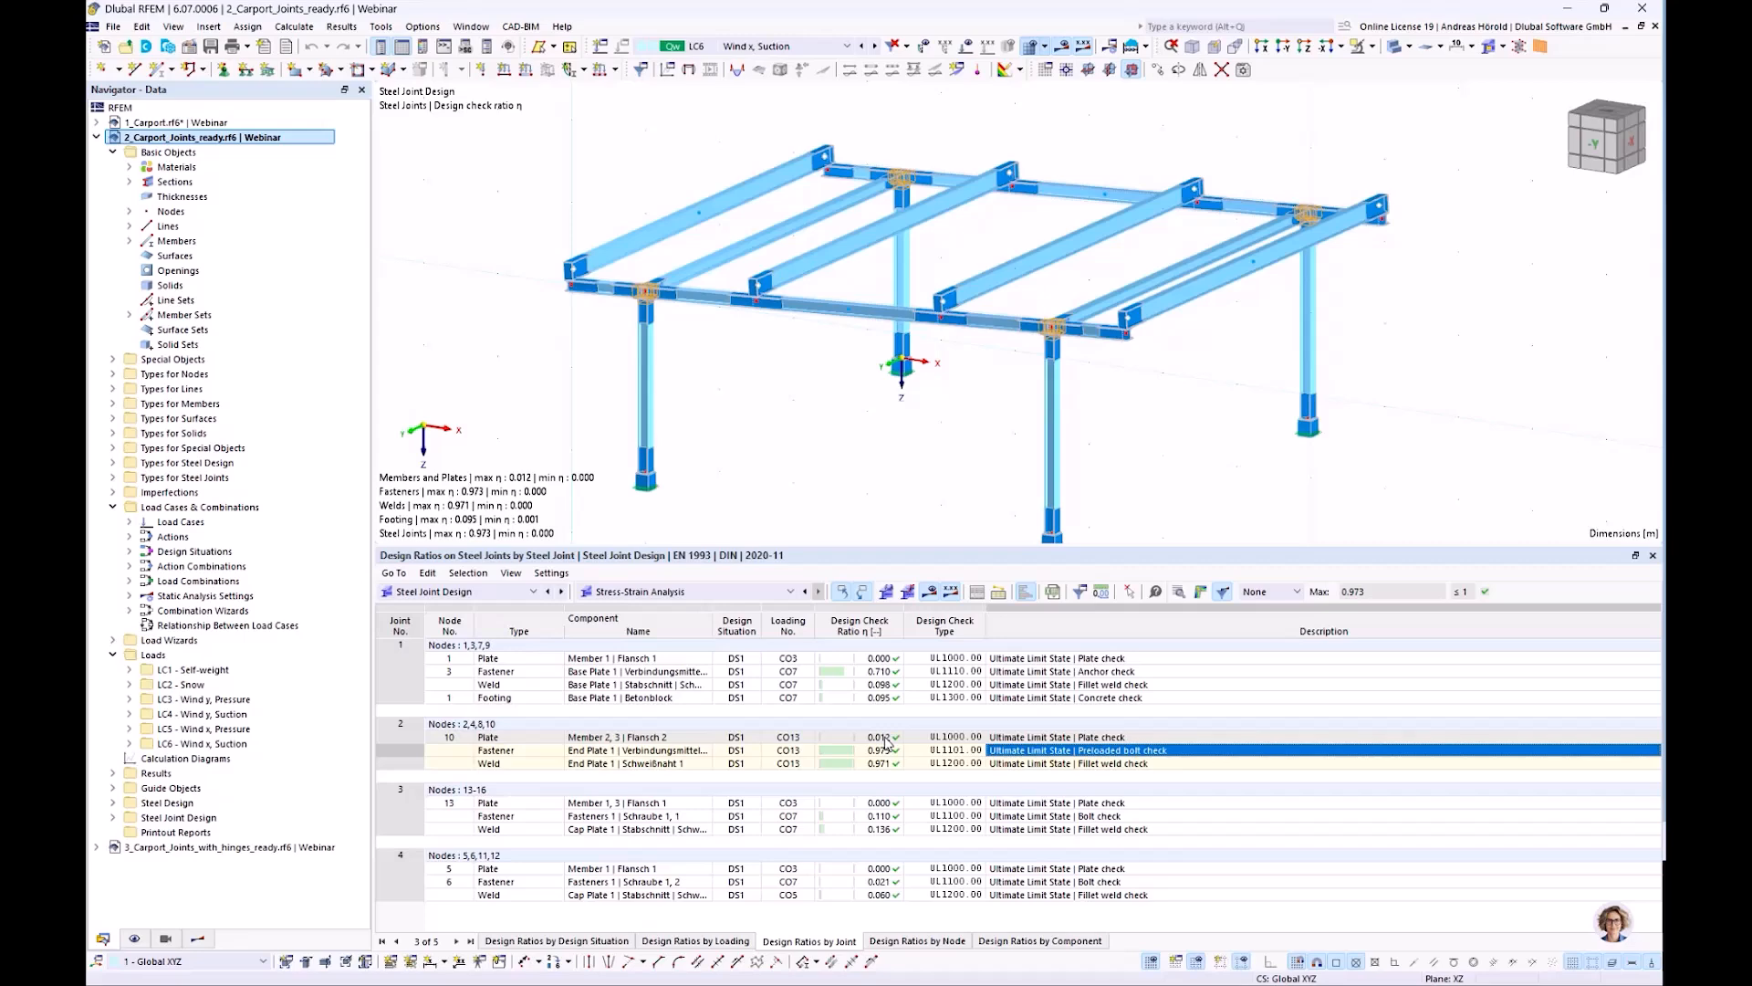
Open the plate check details of joint 2's Member 2, 3 | Flansch 2 and display the graphical results in the steel joint
left_click(1033, 738)
double_click(1032, 739)
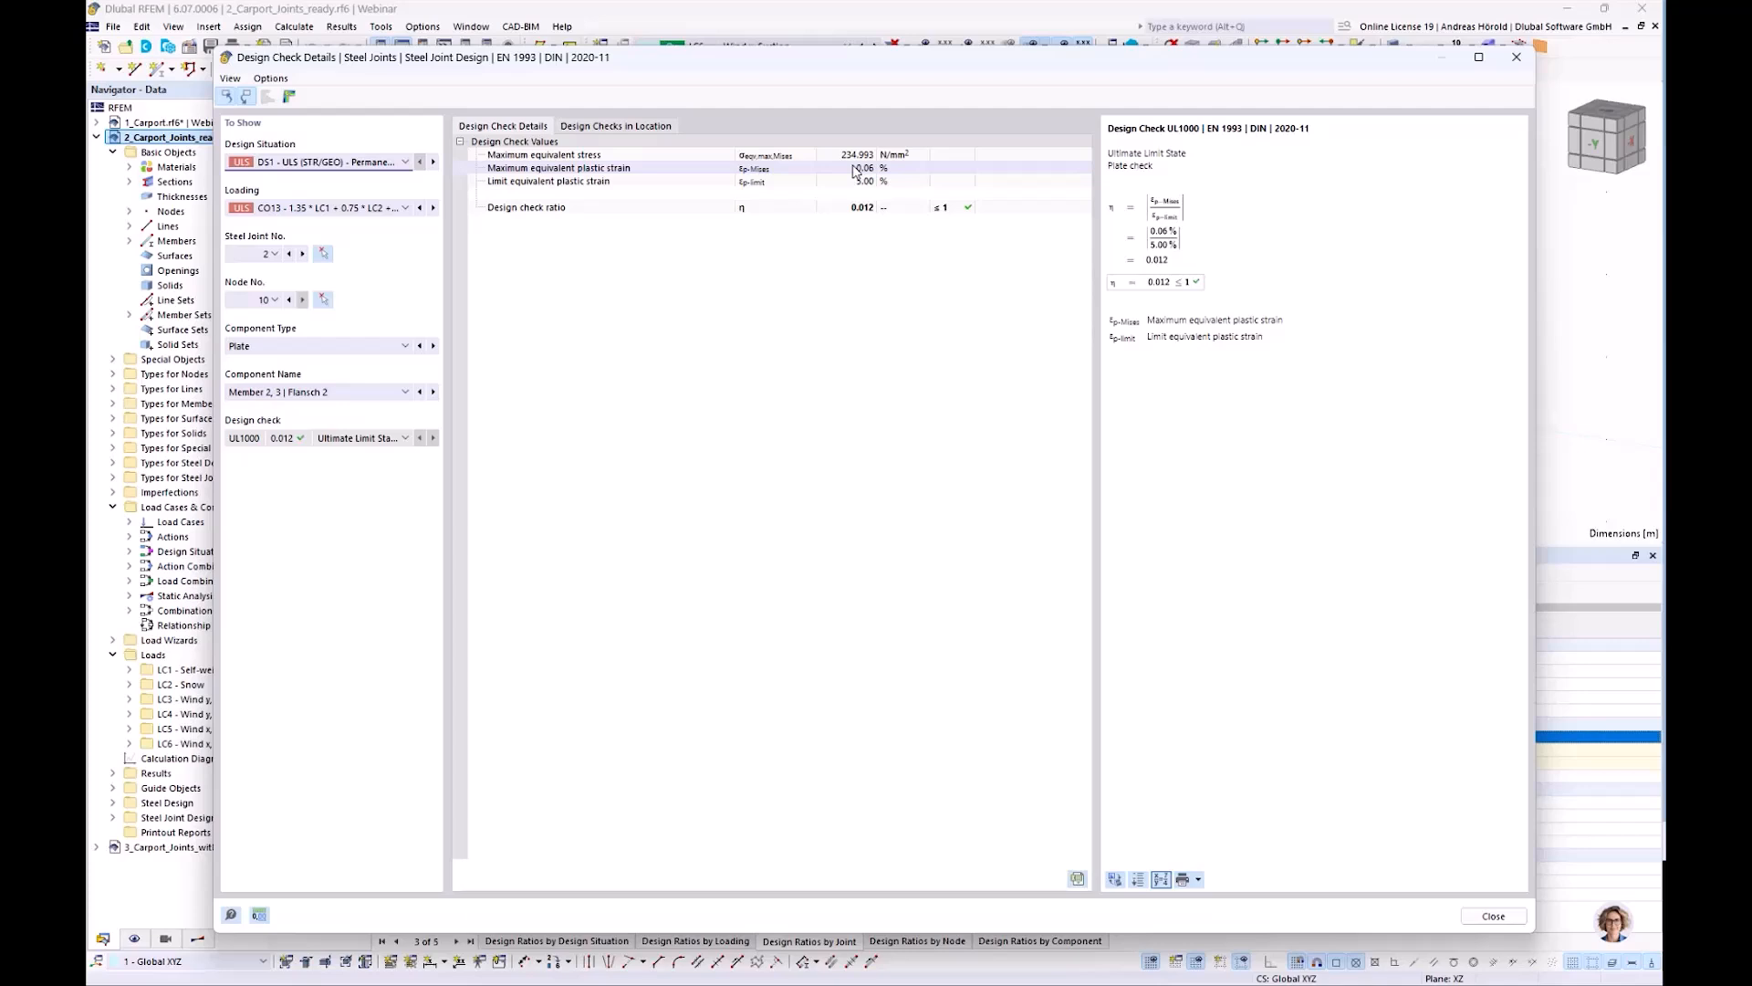
left_click(287, 96)
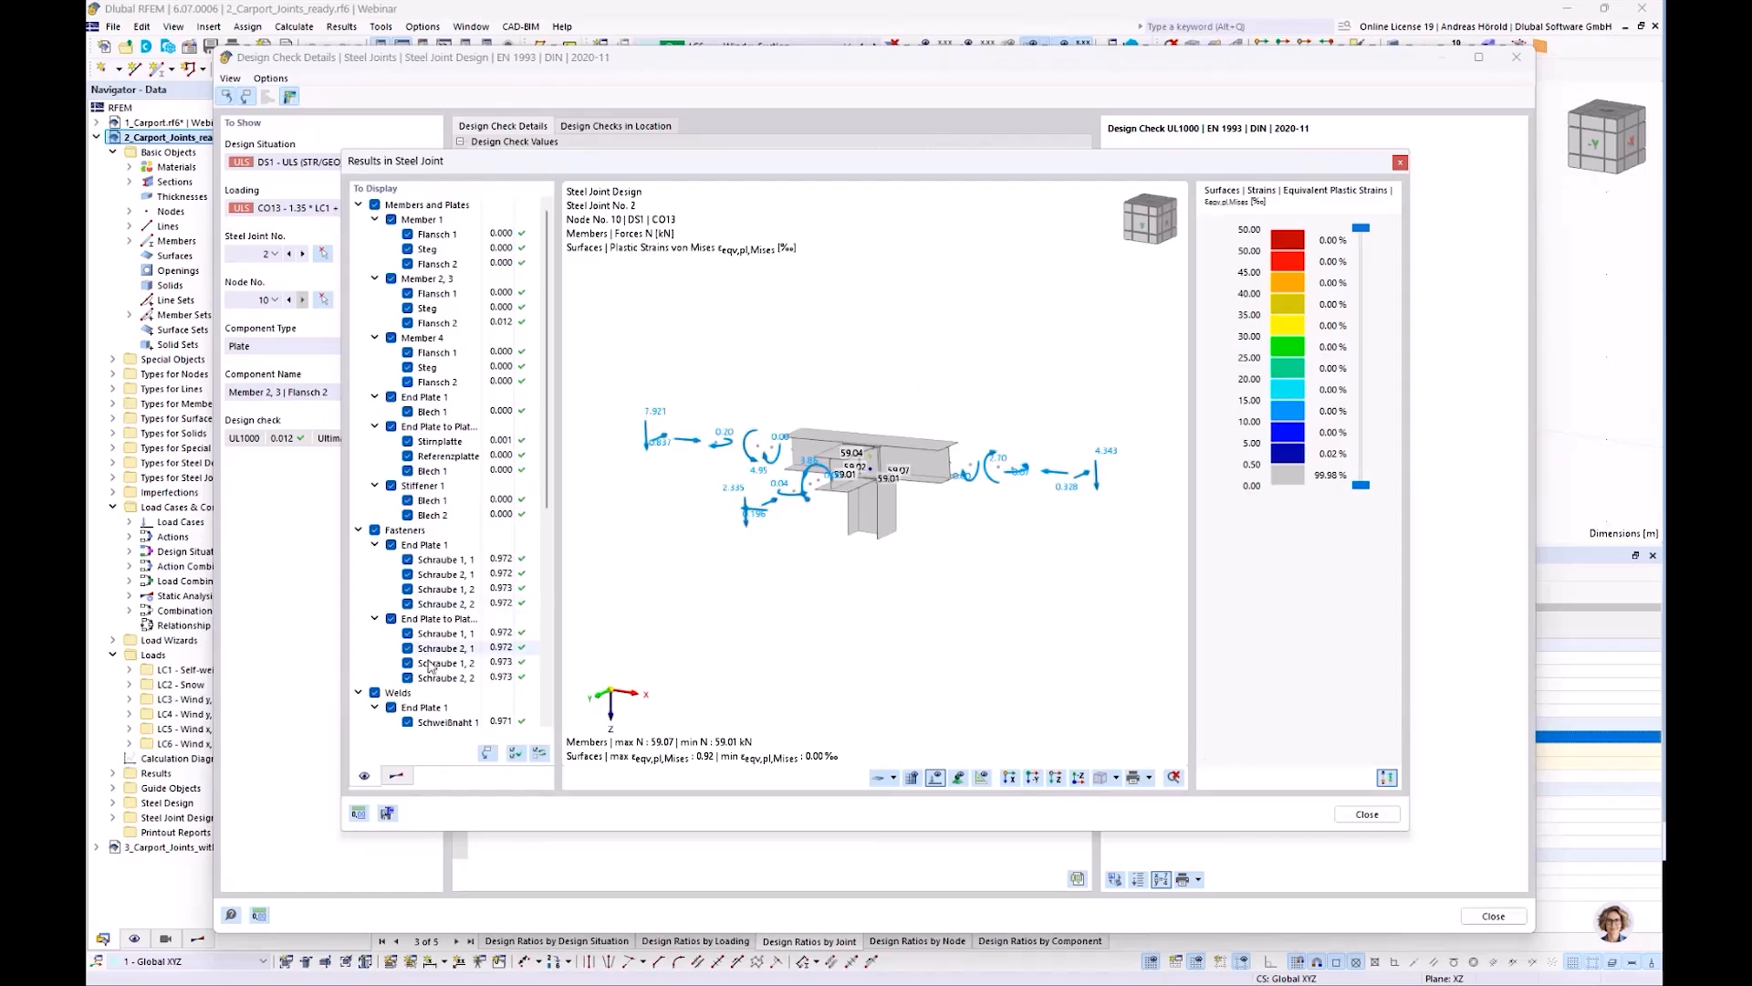
Isolate Flansch 2 of Member 2, 3 in the joint results and examine the plastic strains around its bolt holes
left_click(487, 754)
middle_click_drag(736, 566, 893, 584, "ctrl")
scroll(668, 544, "up", 5)
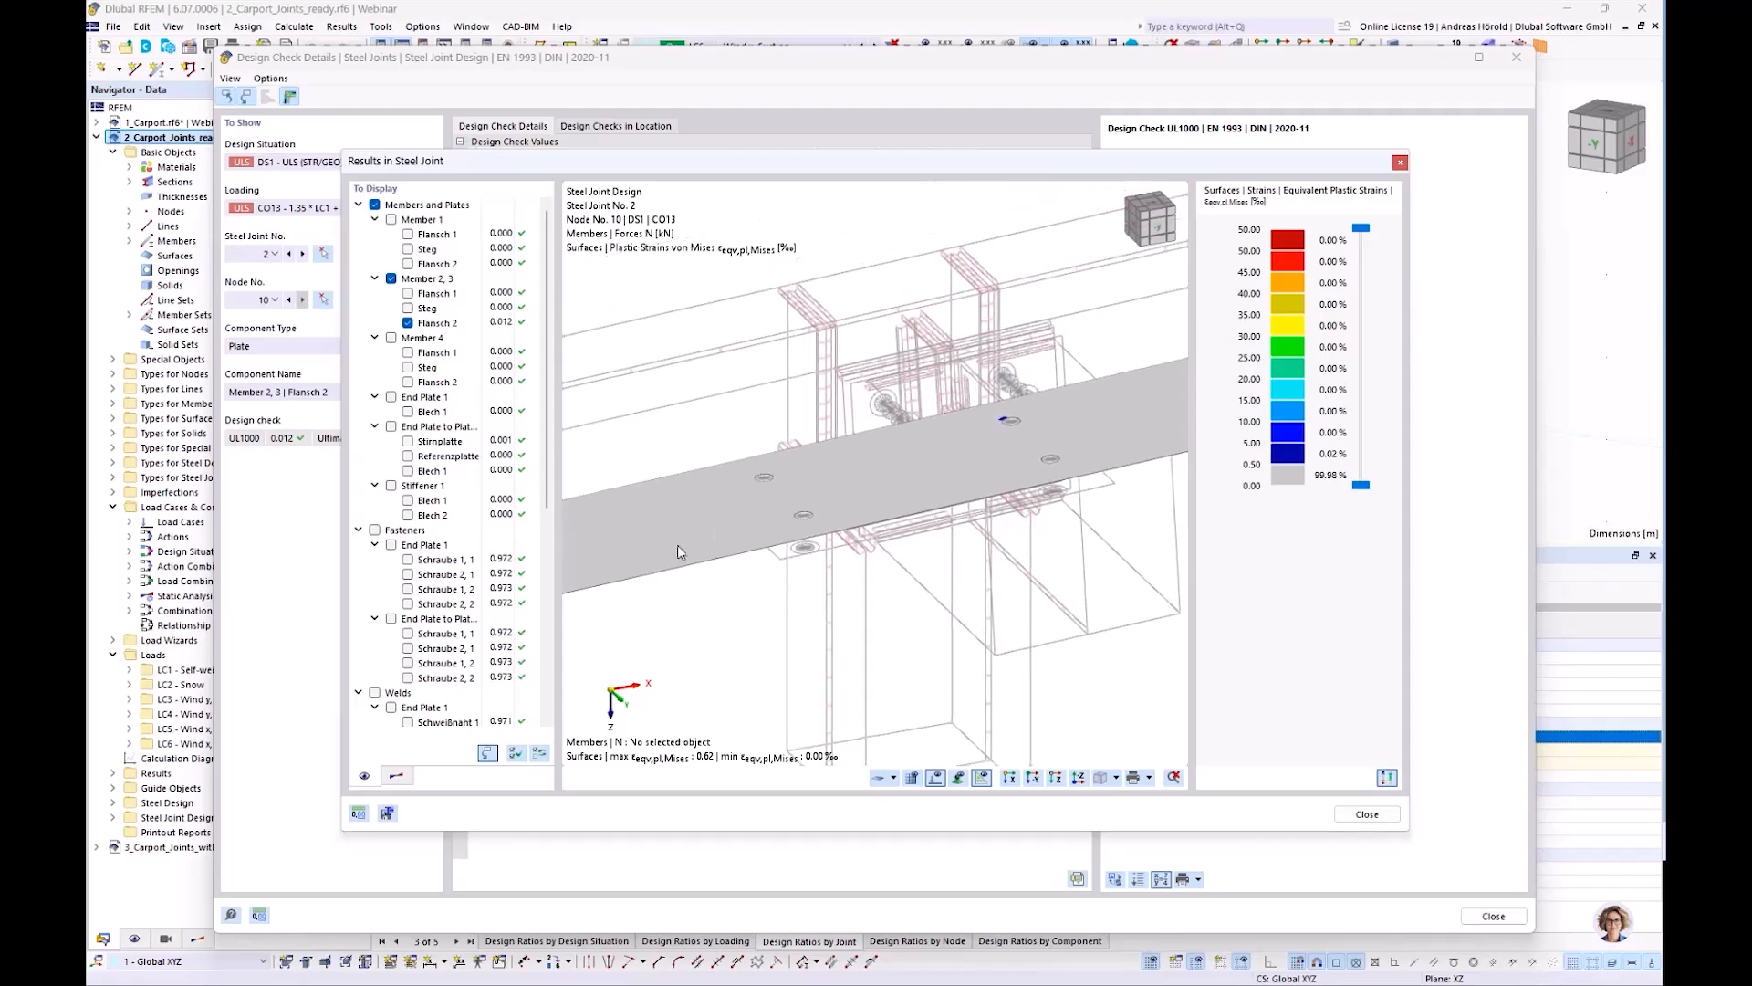
scroll(678, 538, "down", 5)
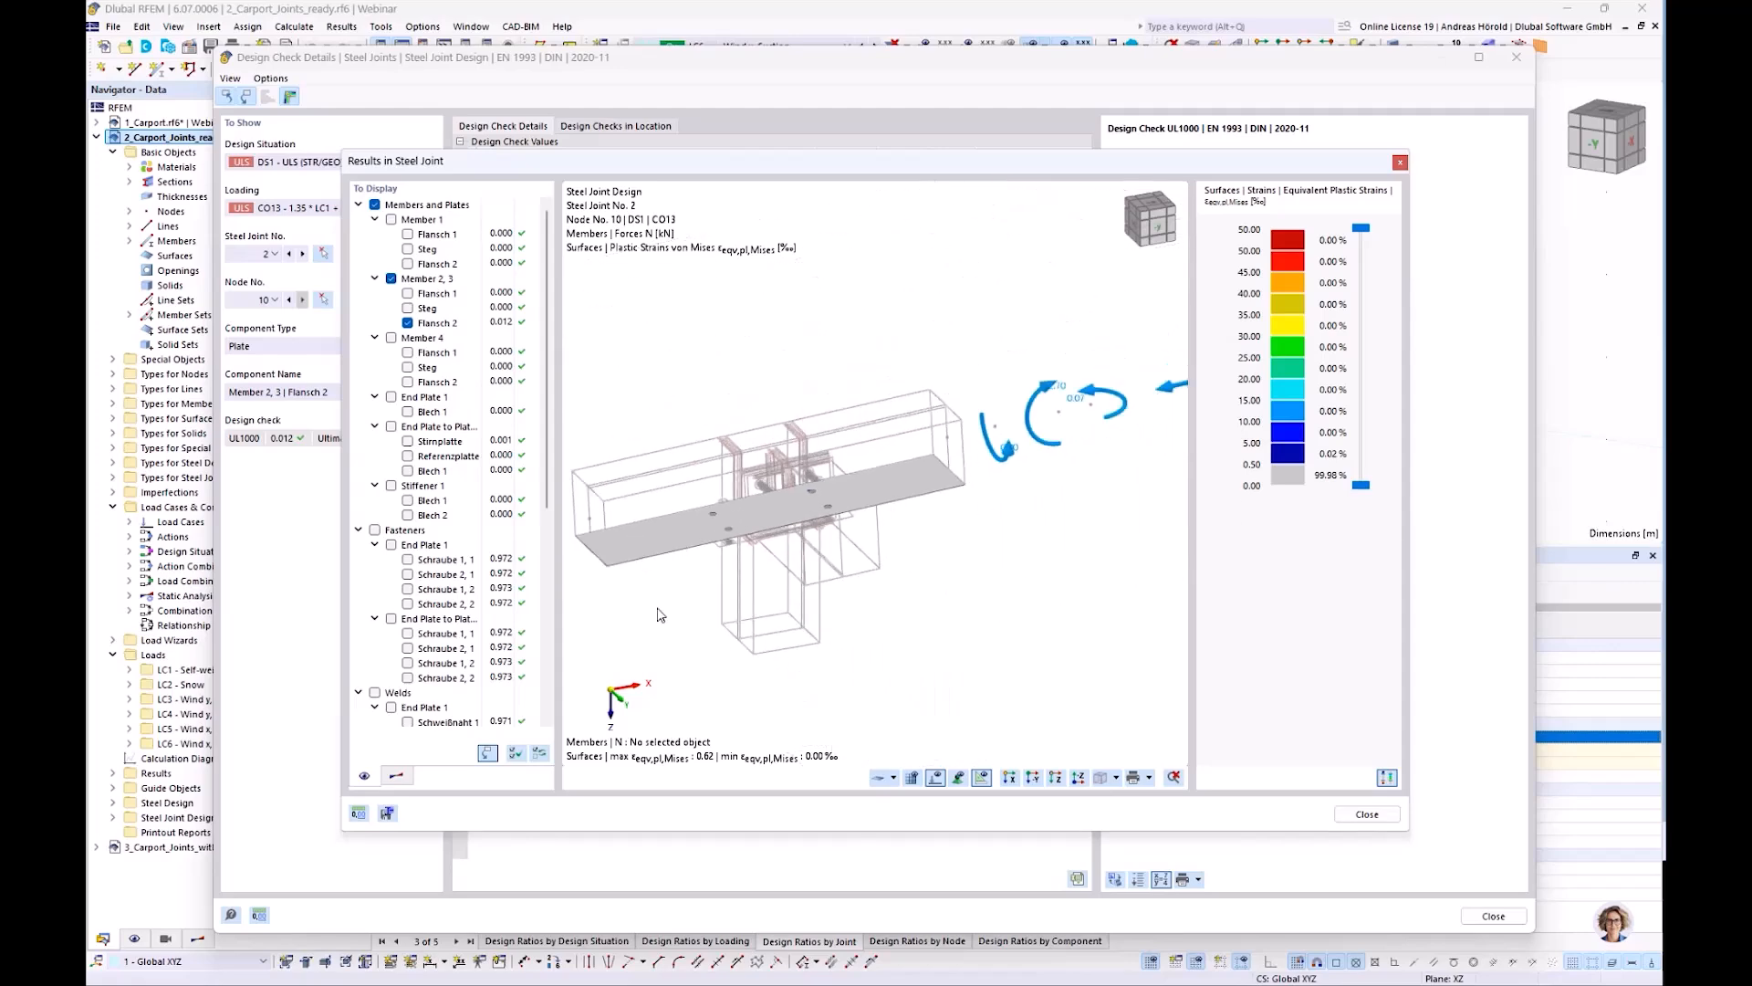
scroll(767, 483, "up", 8)
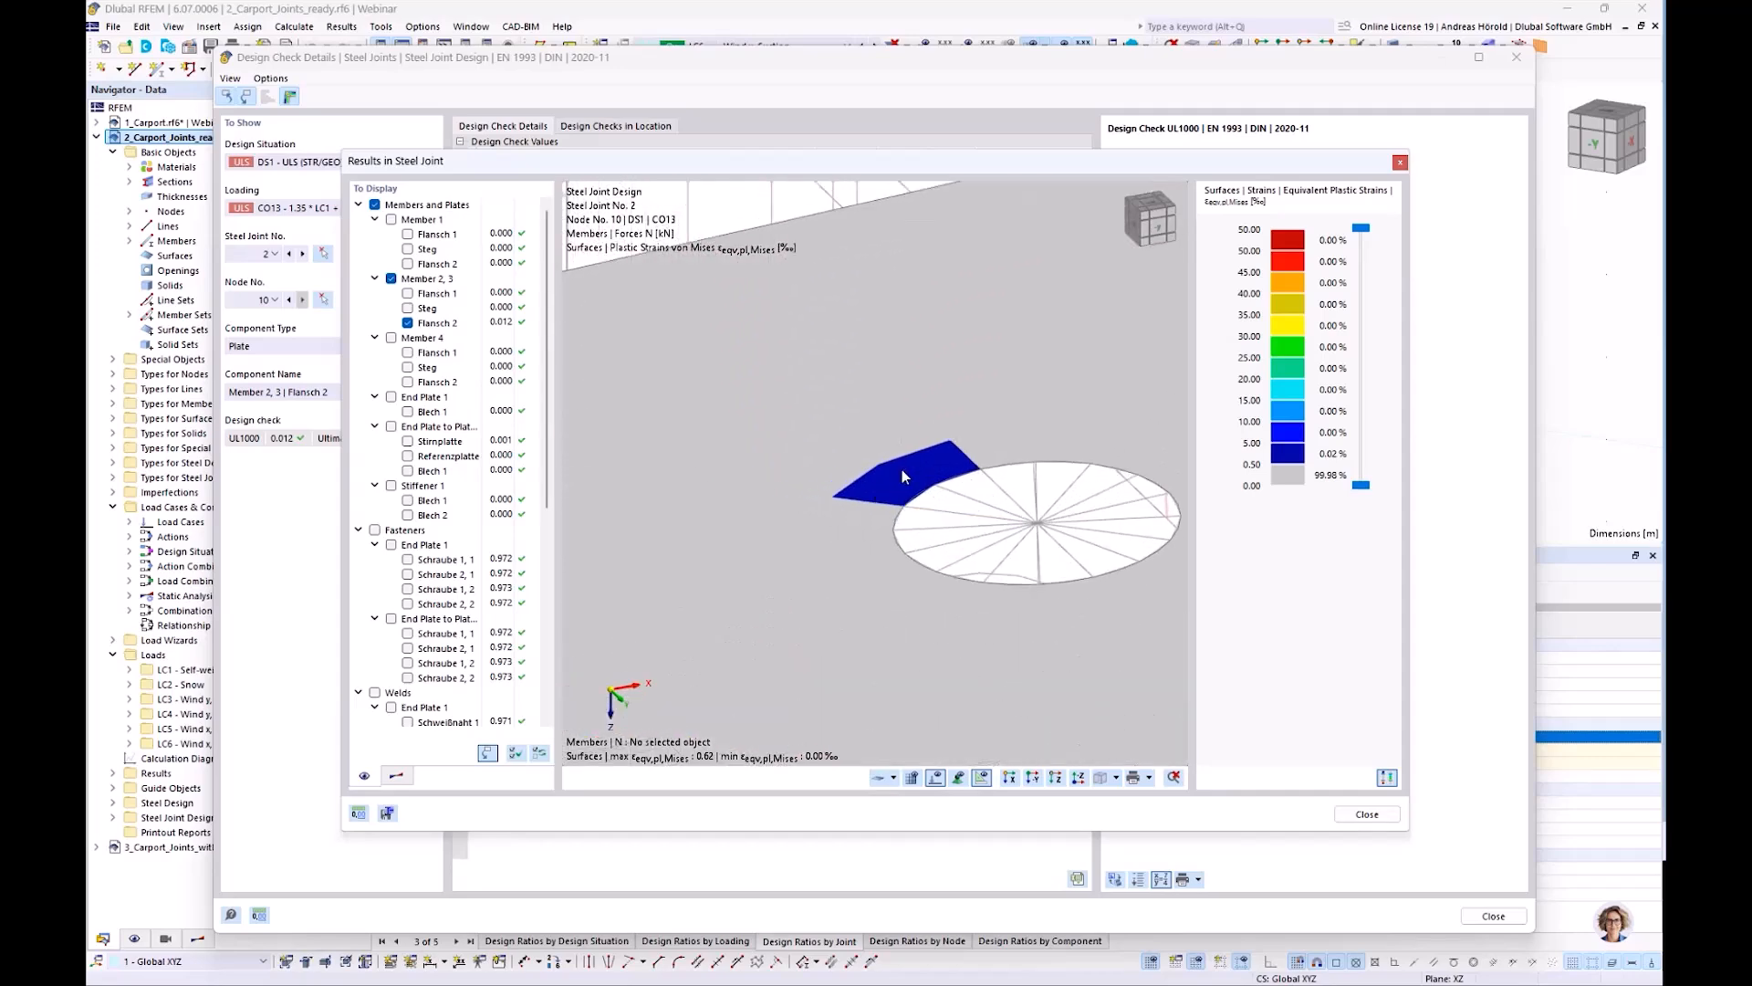
scroll(901, 469, "down", 3)
scroll(903, 473, "down", 2)
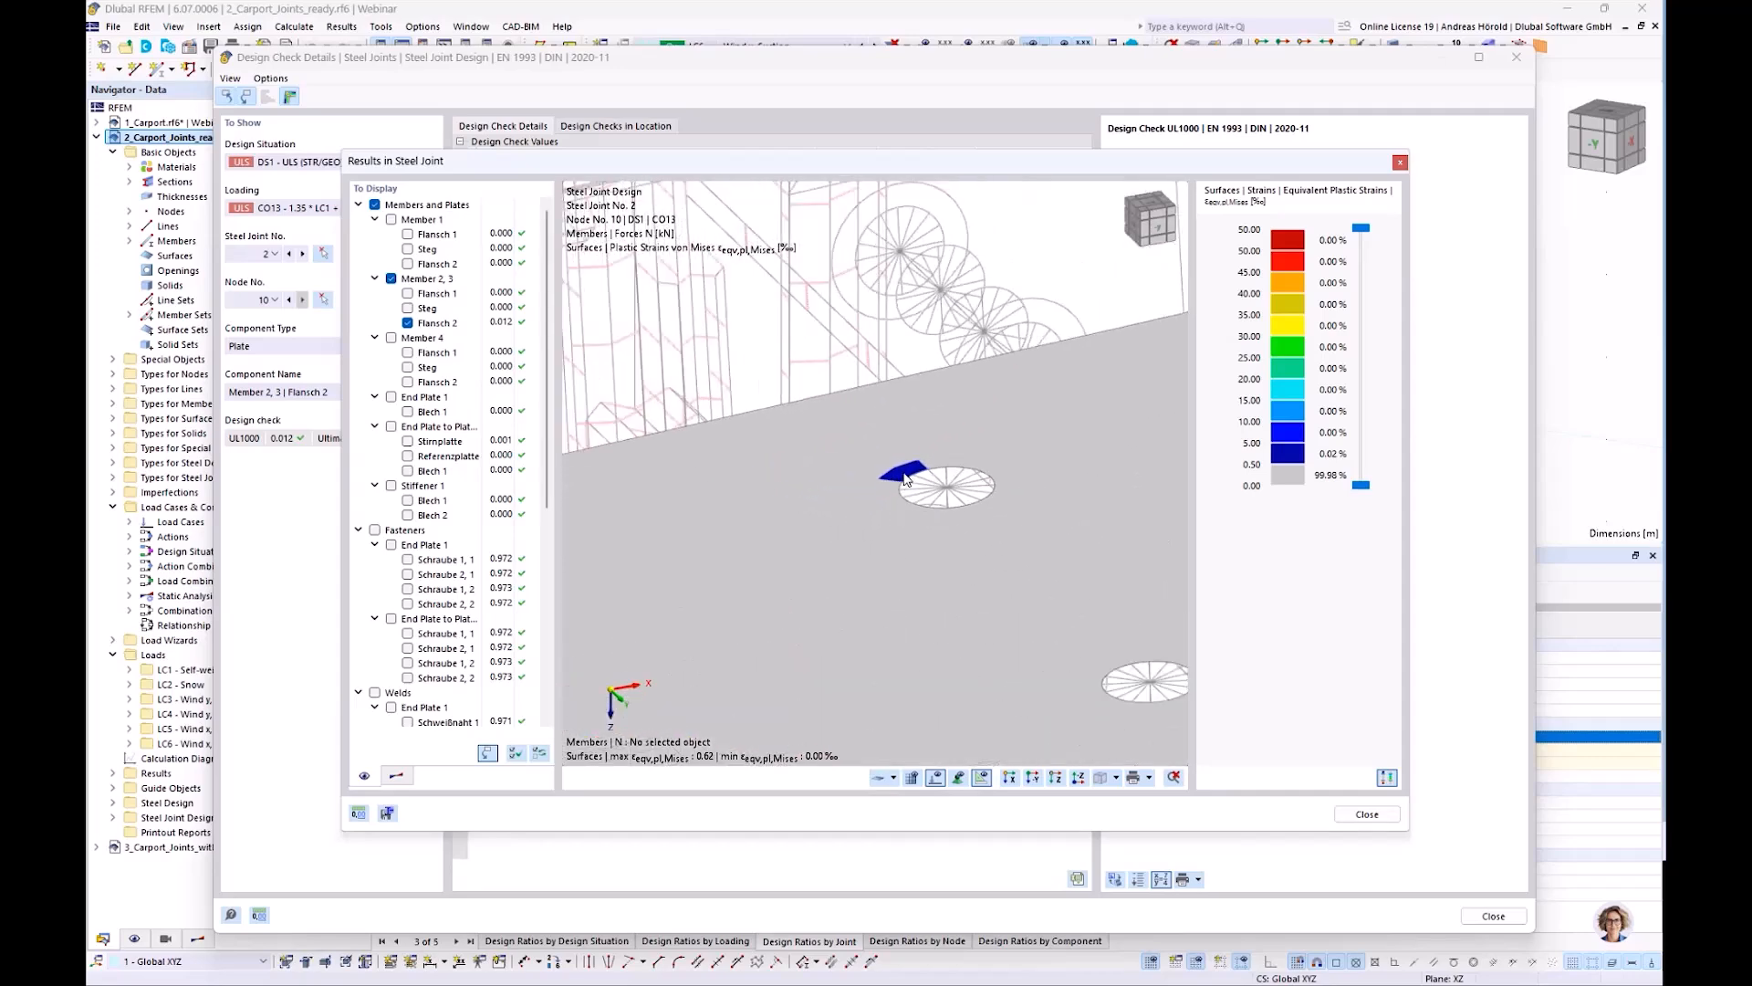
scroll(906, 478, "down", 4)
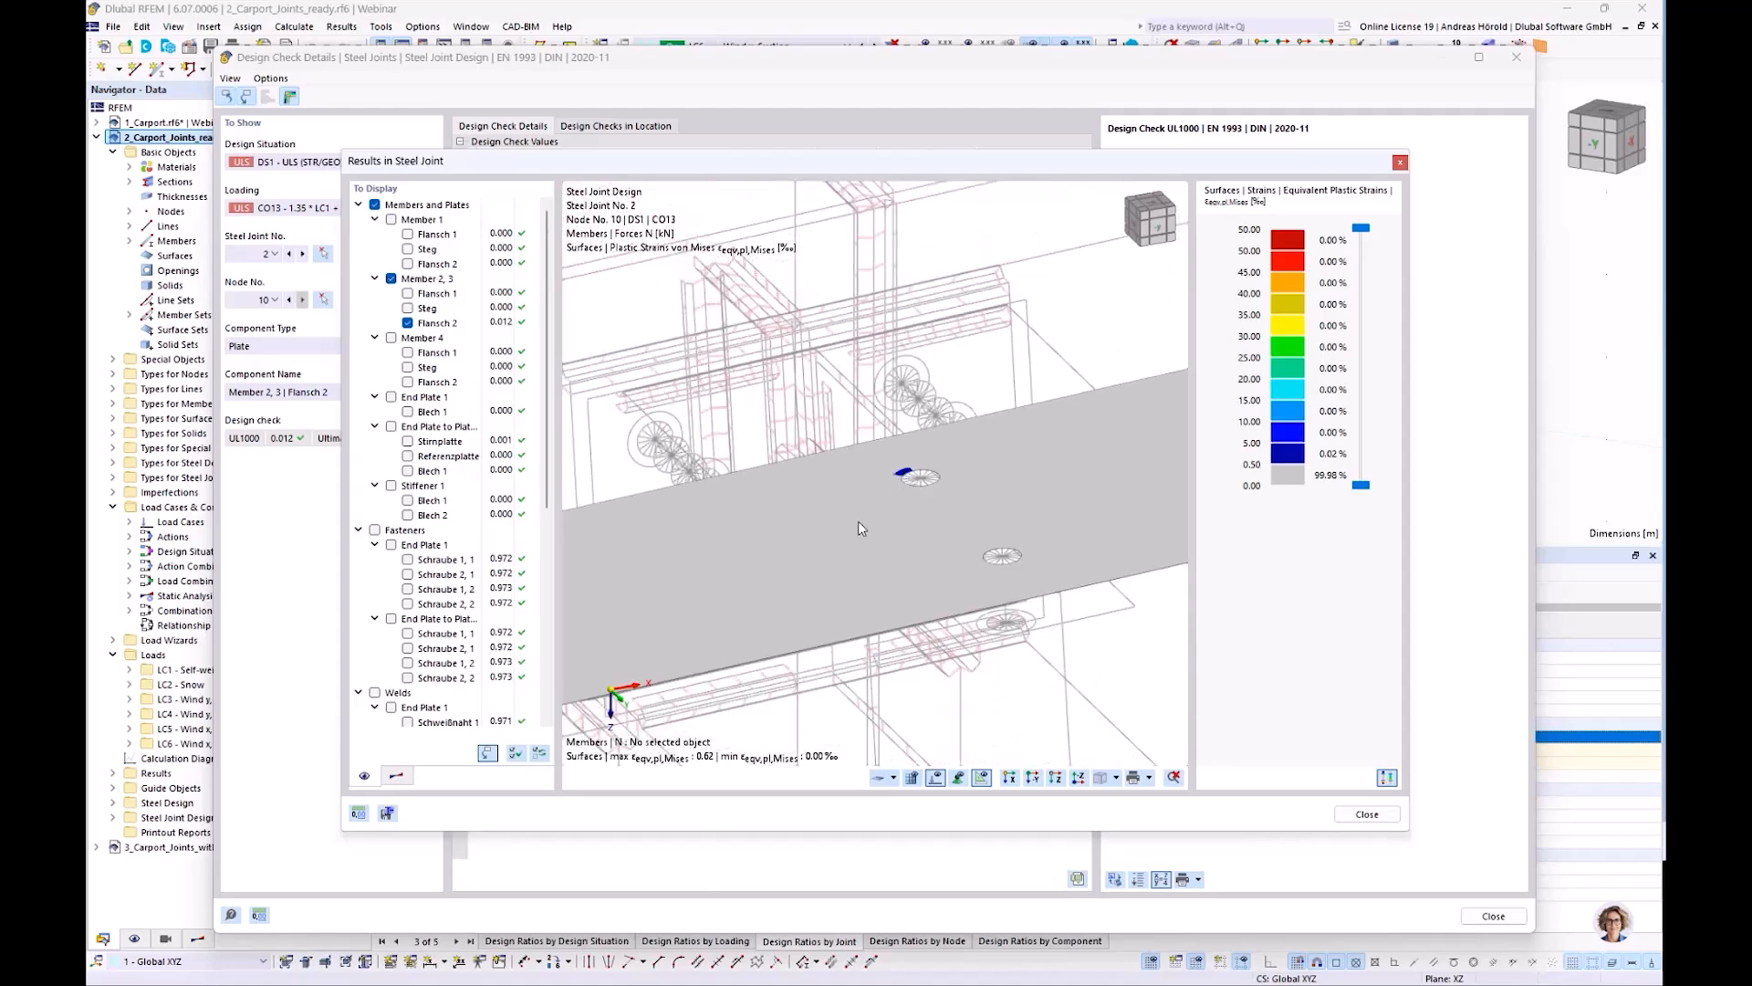
middle_click_drag(860, 520, 915, 479)
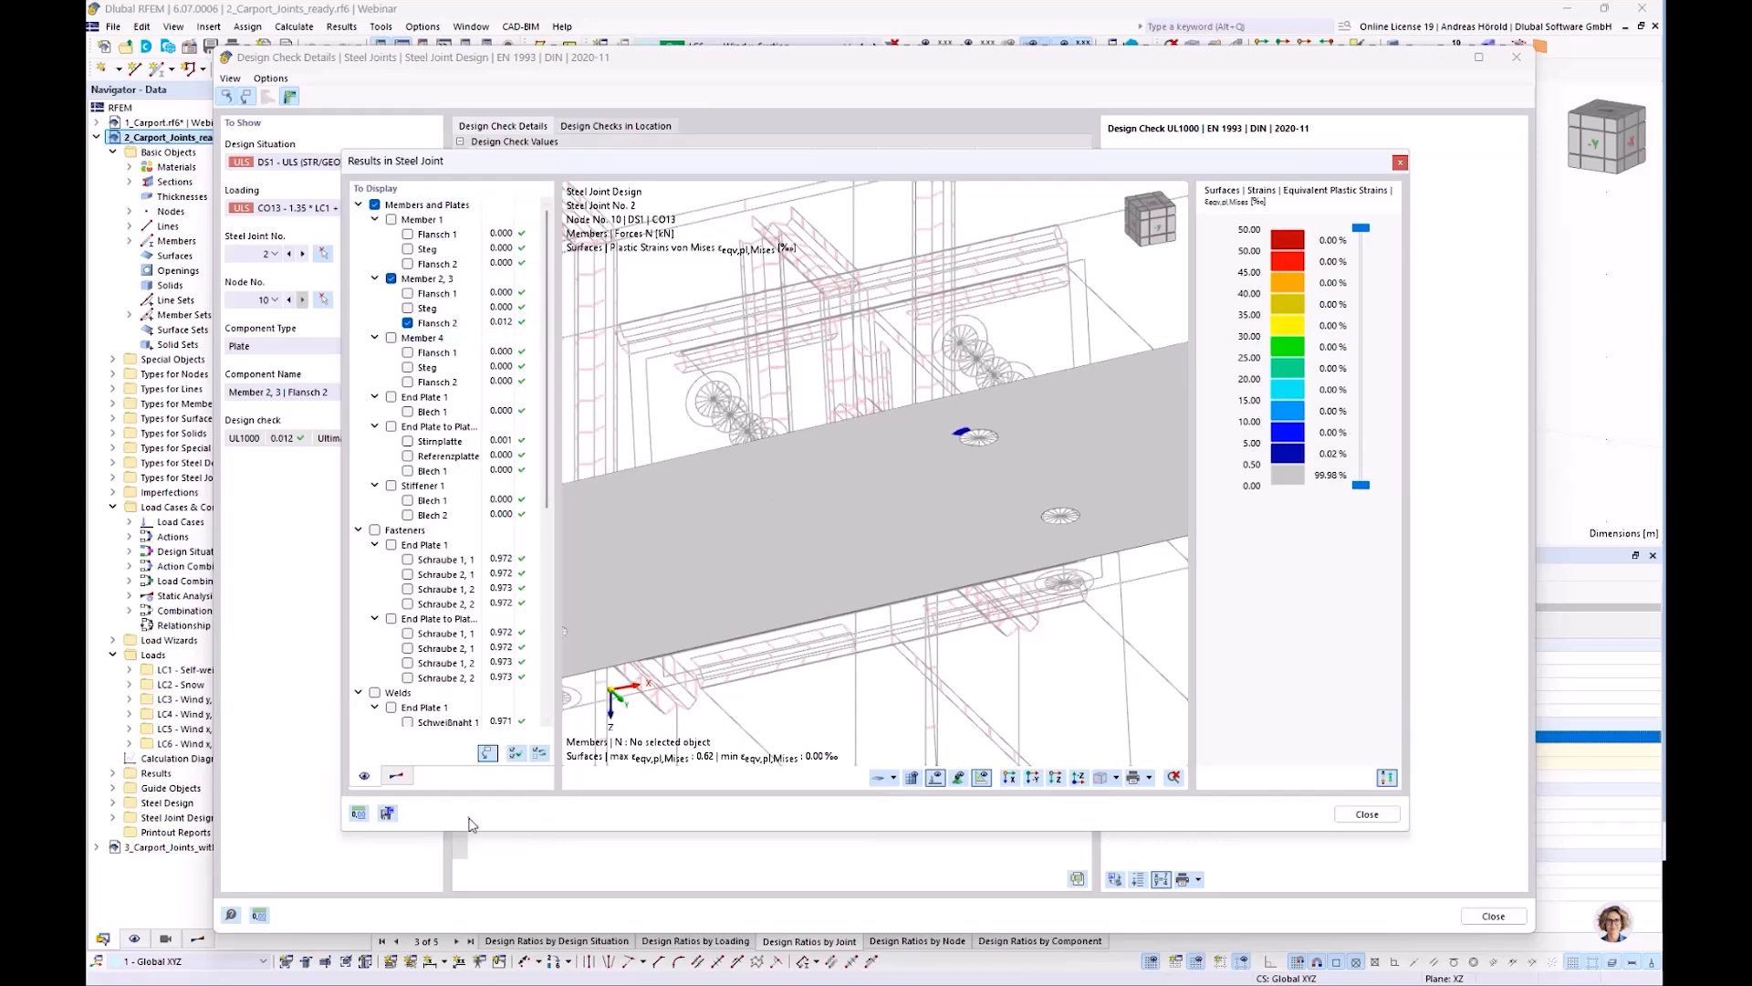
Switch the surface results to Equivalent stress and examine the stress distribution around the flange's bolt holes
left_click(398, 778)
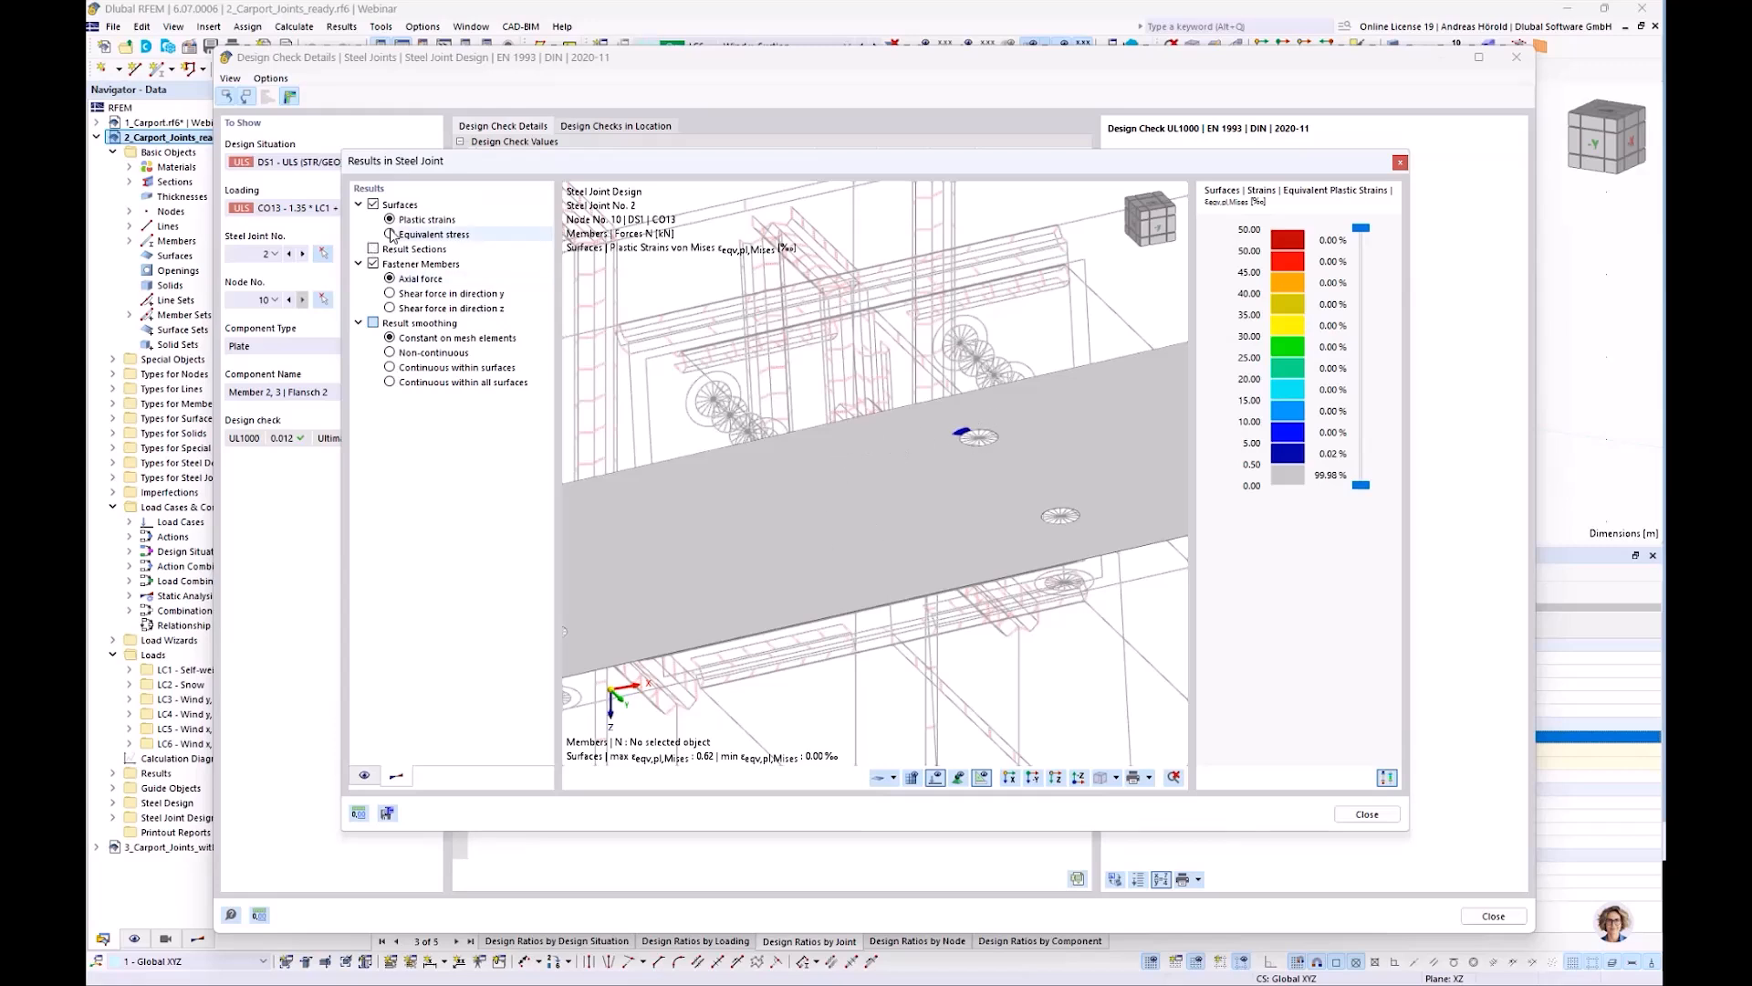
left_click(390, 235)
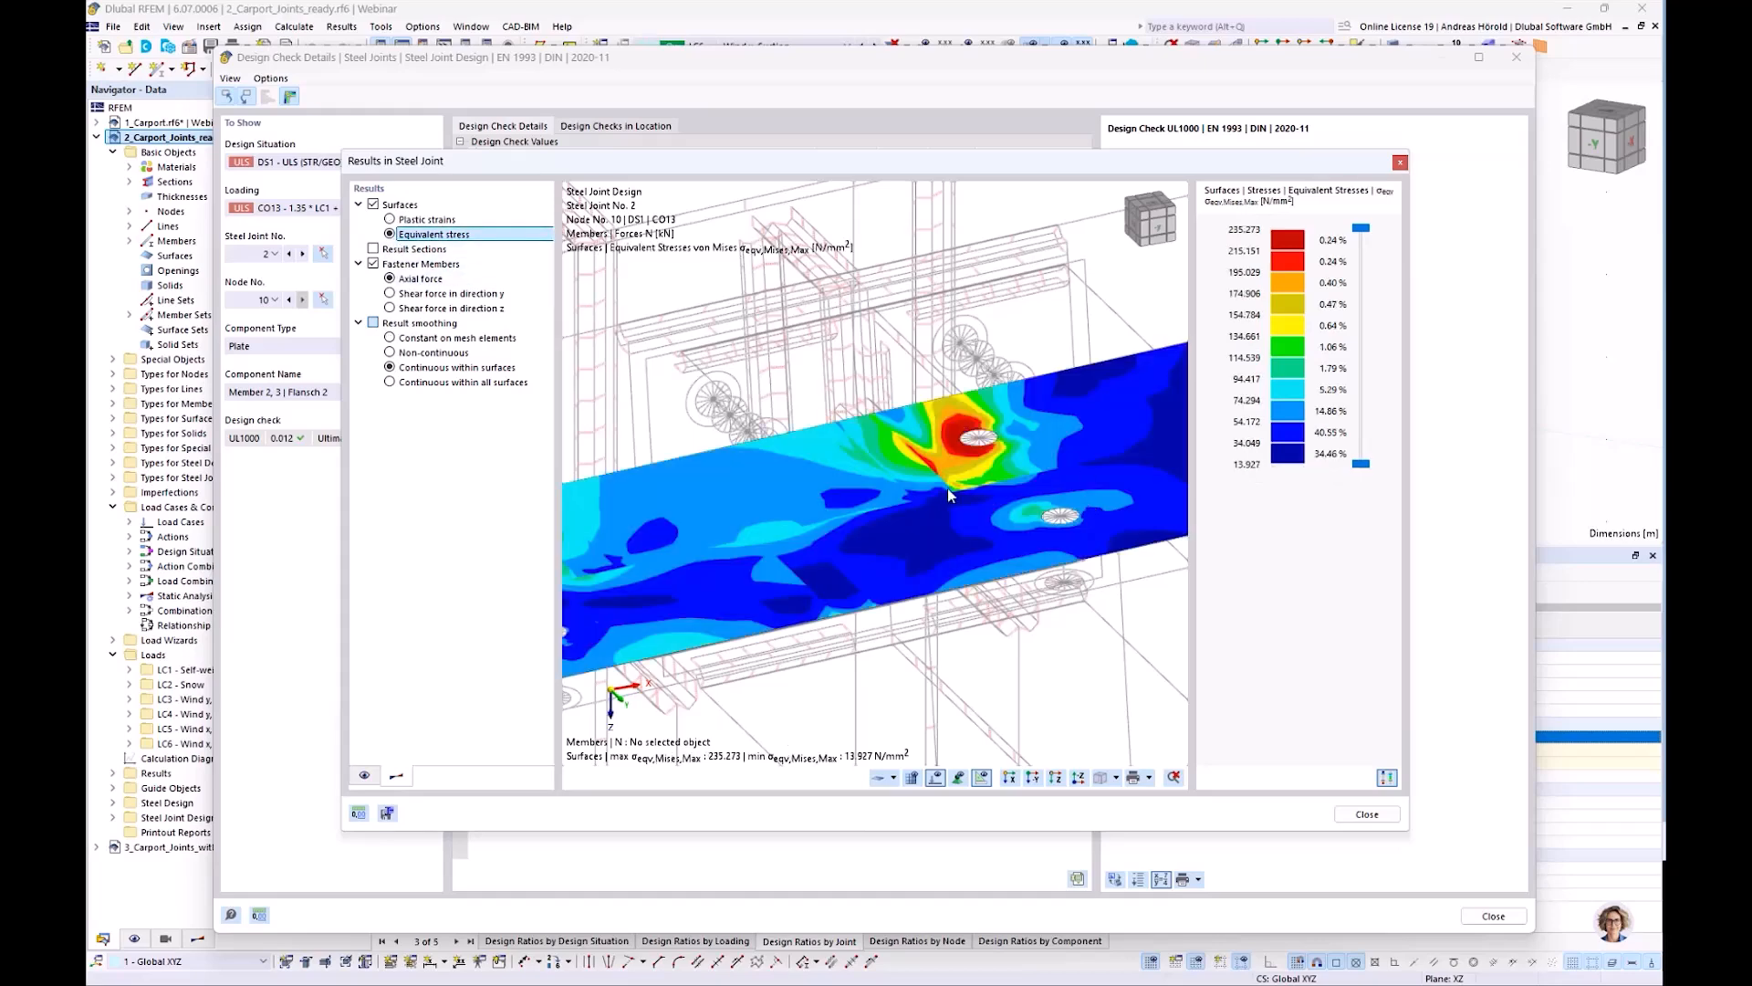
scroll(949, 489, "down", 3)
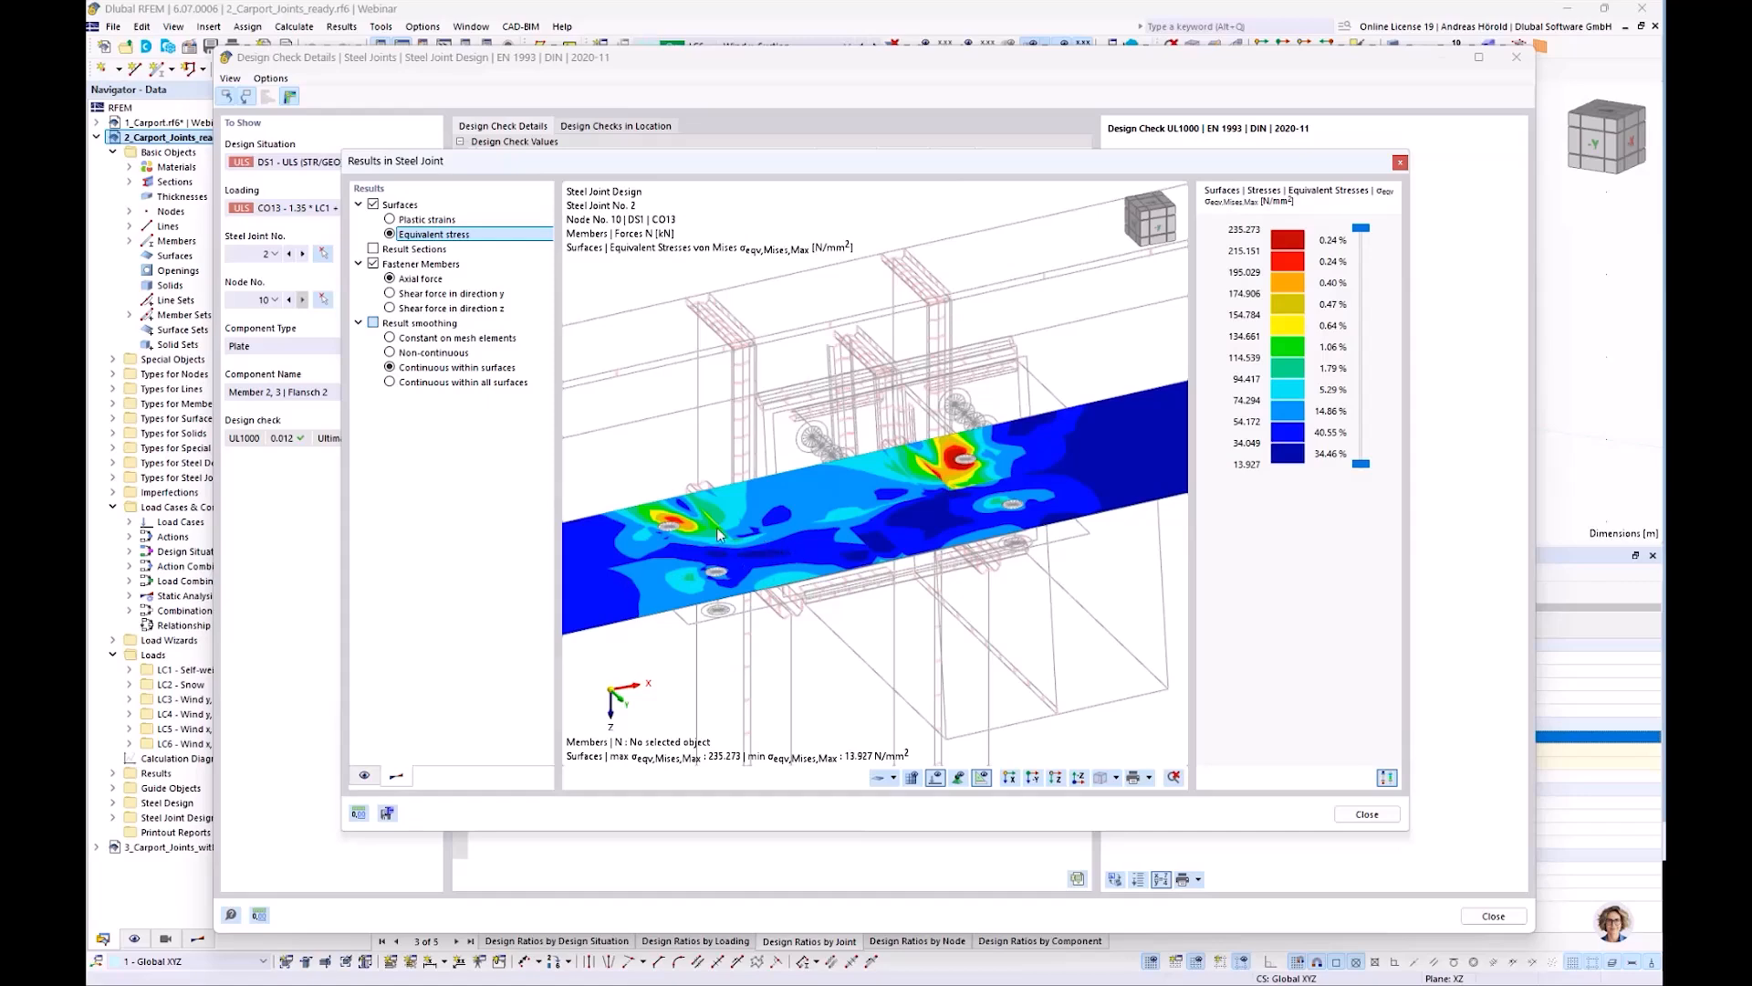
scroll(679, 523, "up", 4)
scroll(1153, 468, "up", 1)
middle_click_drag(1153, 467, 950, 580)
scroll(950, 581, "up", 4)
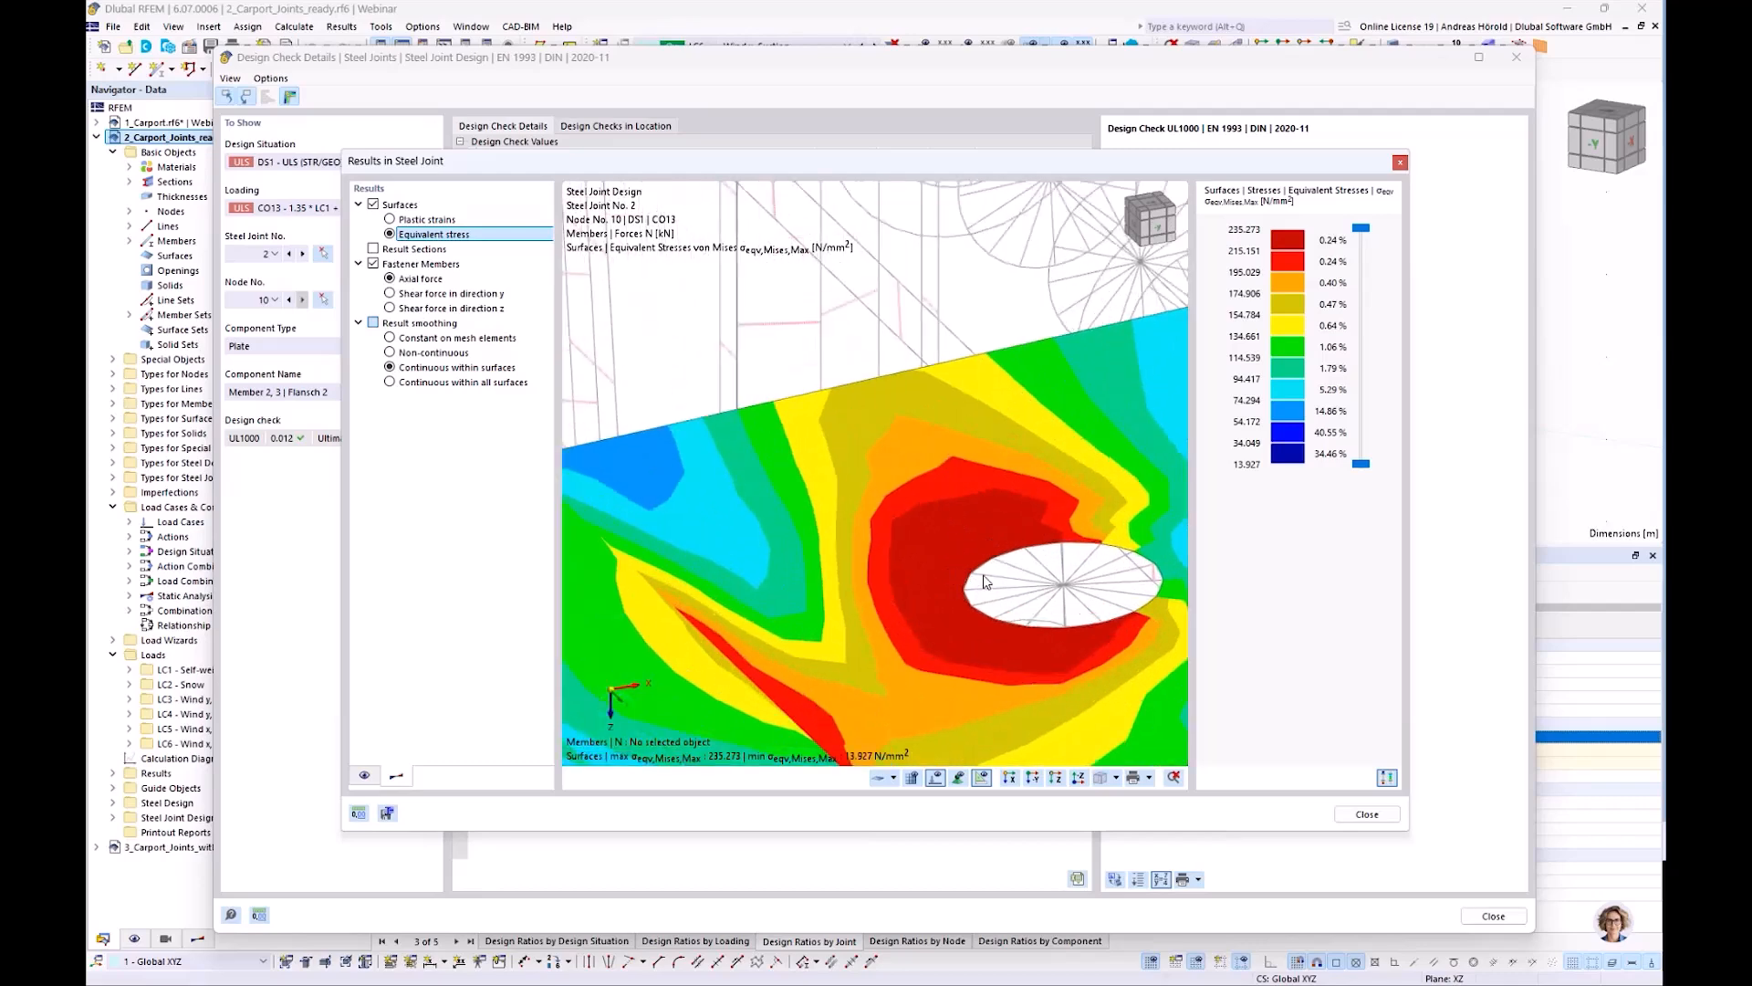
scroll(965, 581, "down", 5)
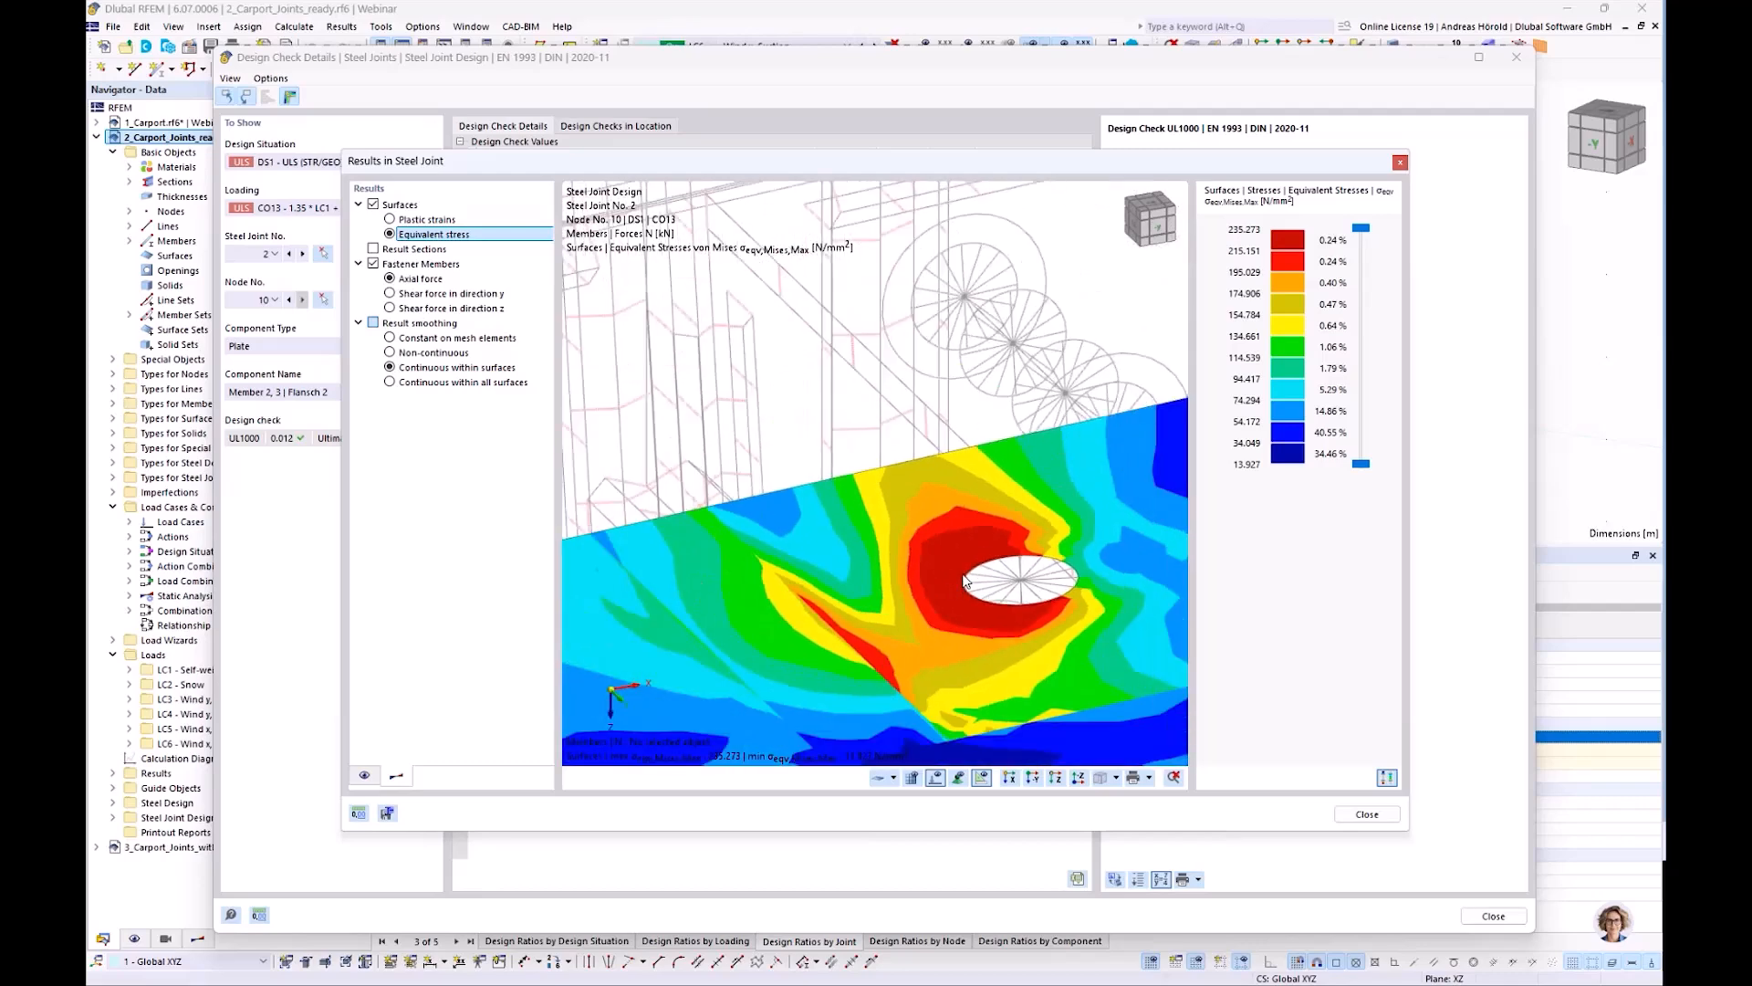
scroll(958, 581, "down", 4)
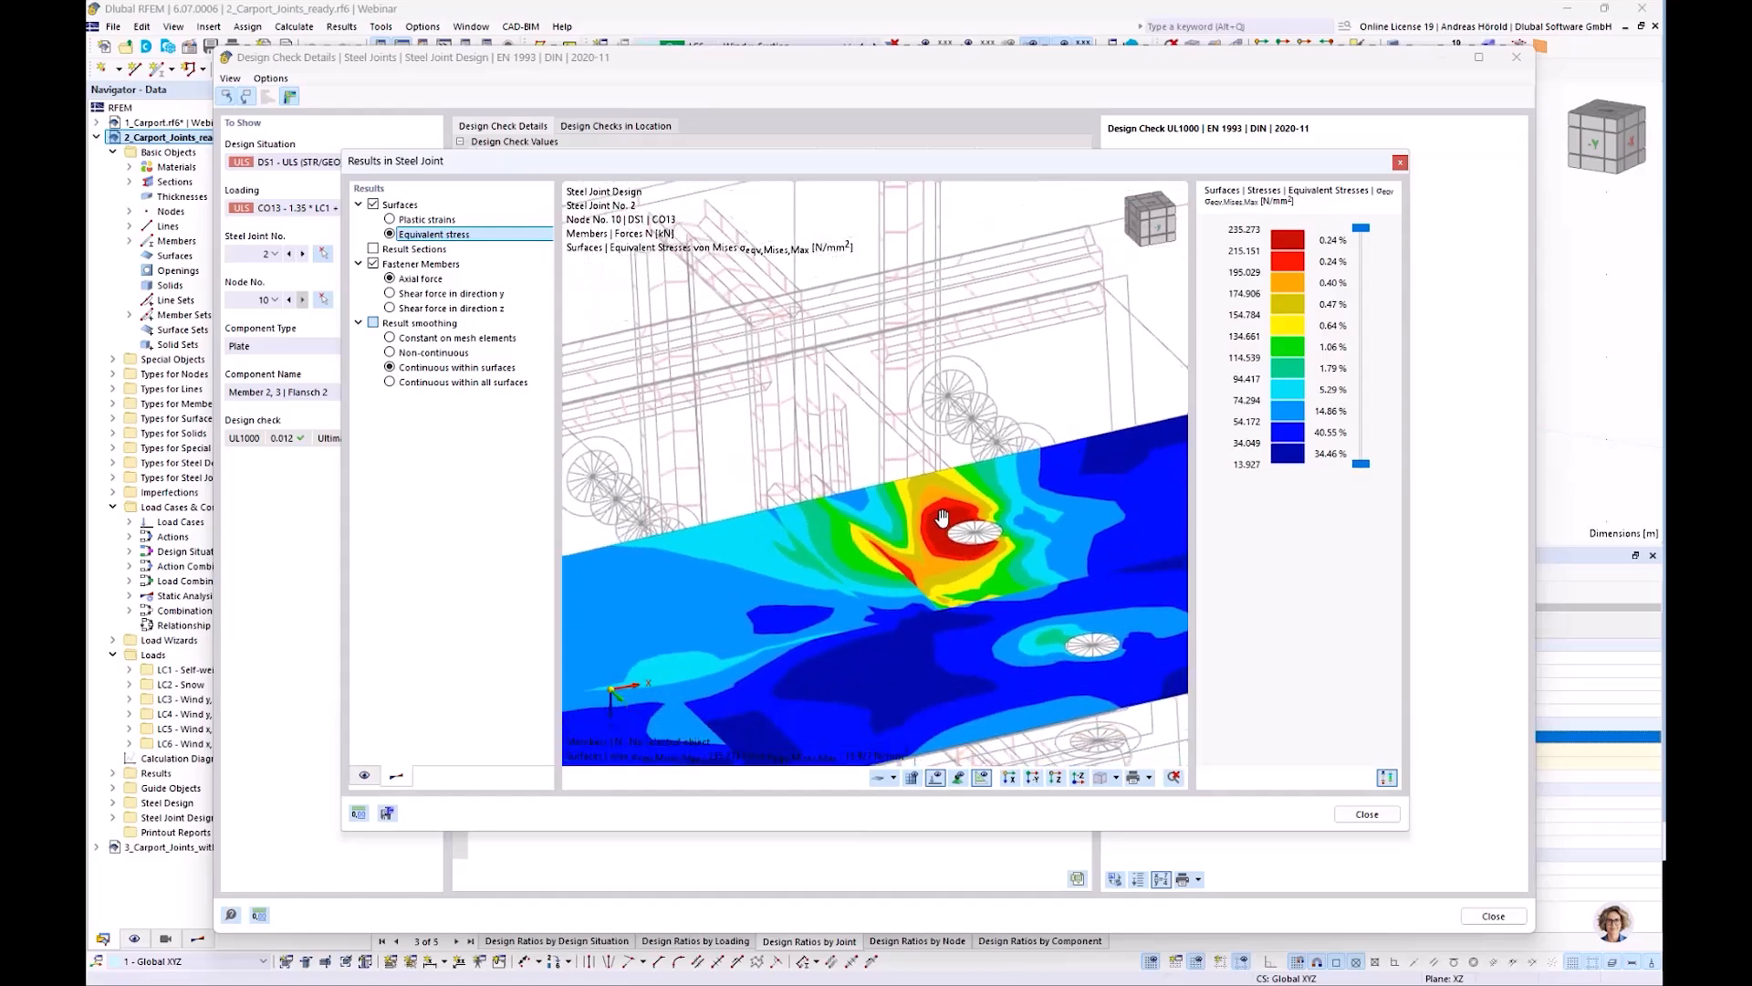
scroll(942, 518, "down", 2)
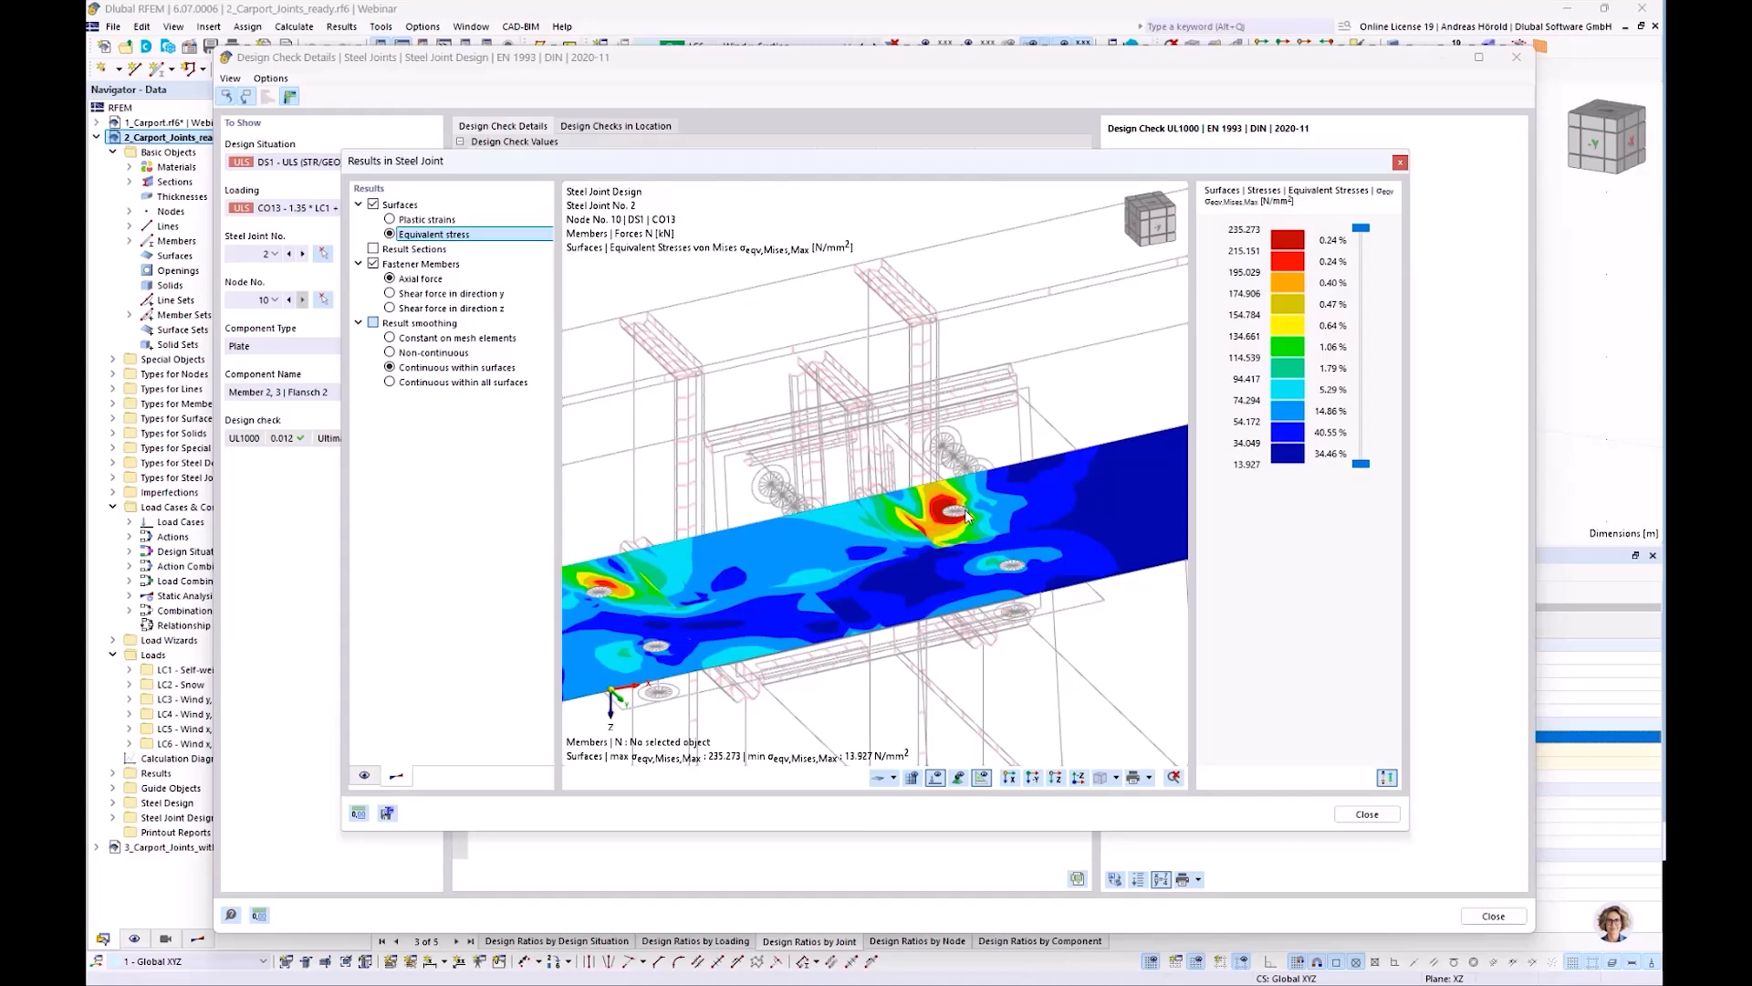
middle_click_drag(834, 573, 886, 565)
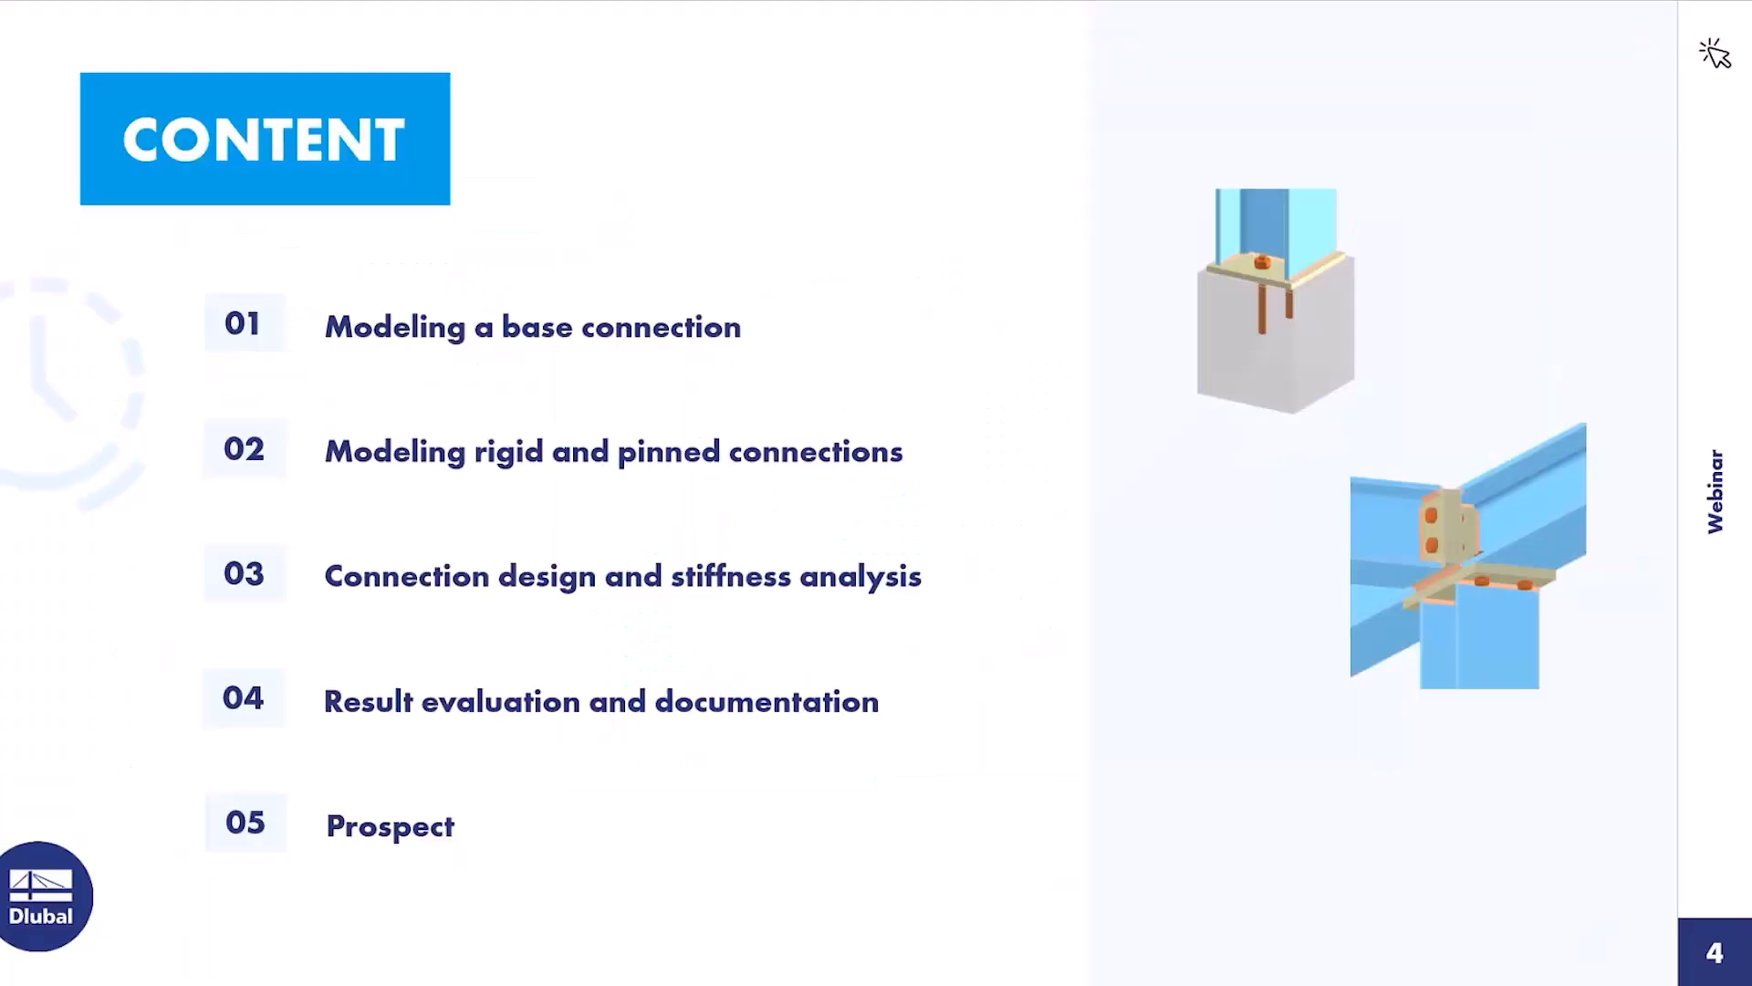
left_click(1520, 719)
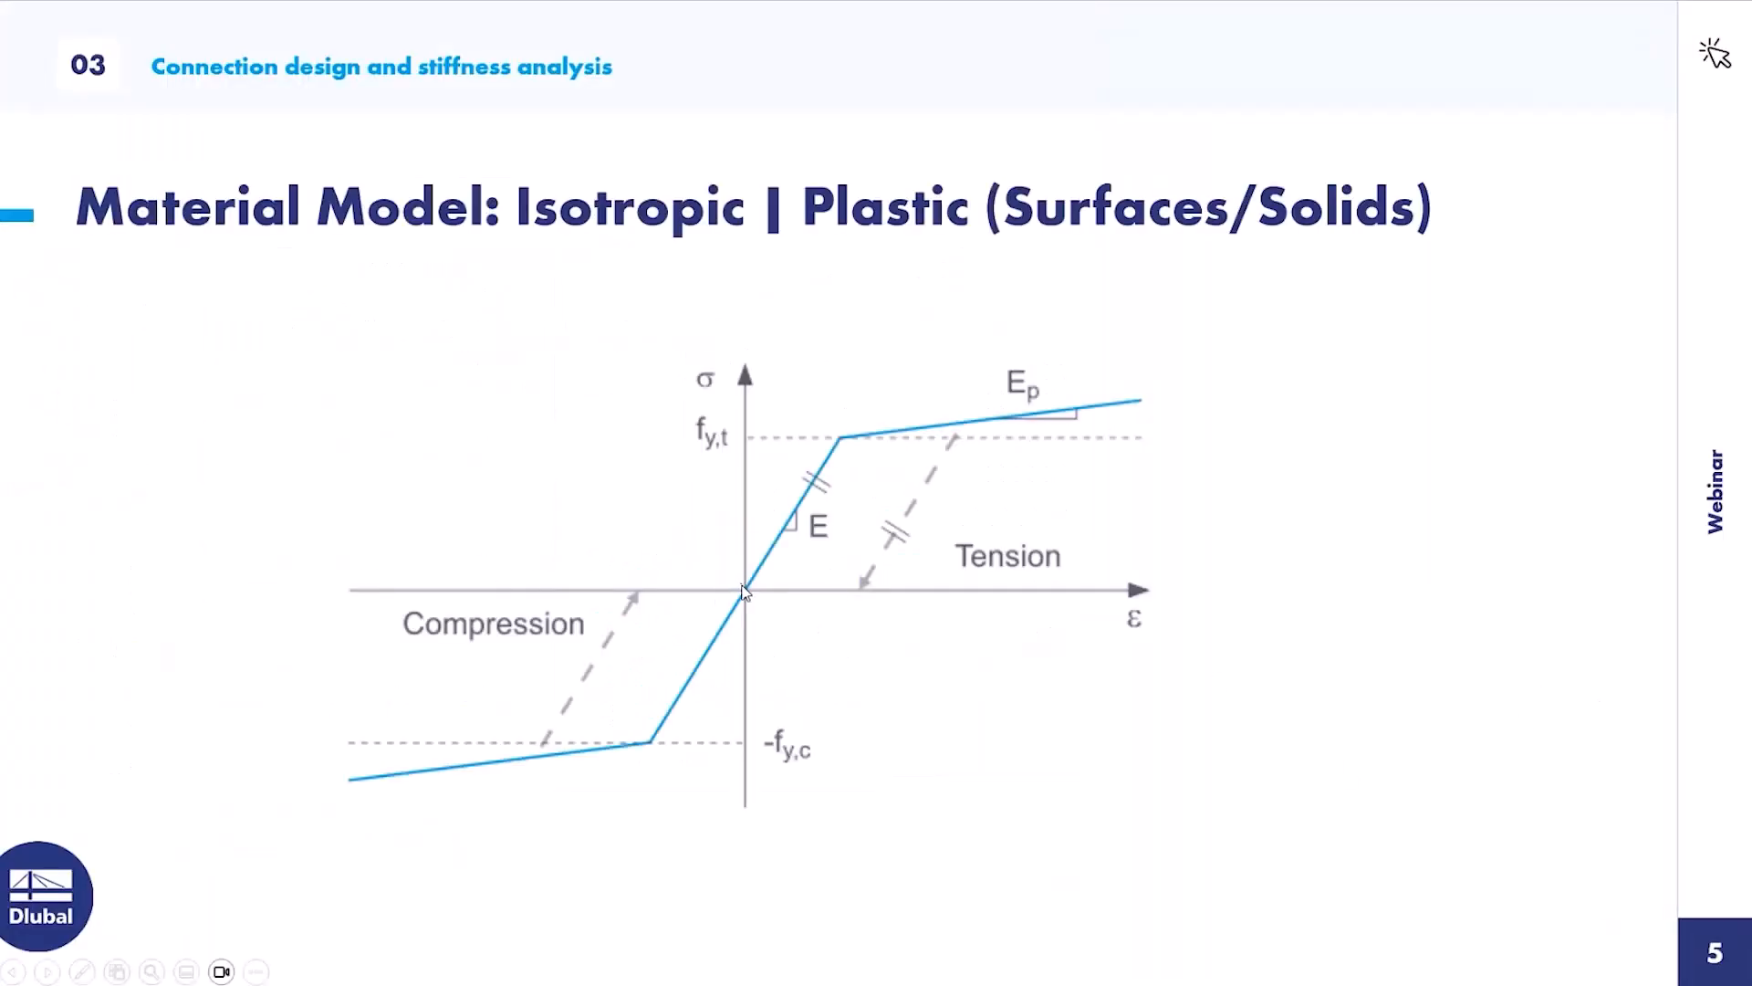
left_click(840, 456)
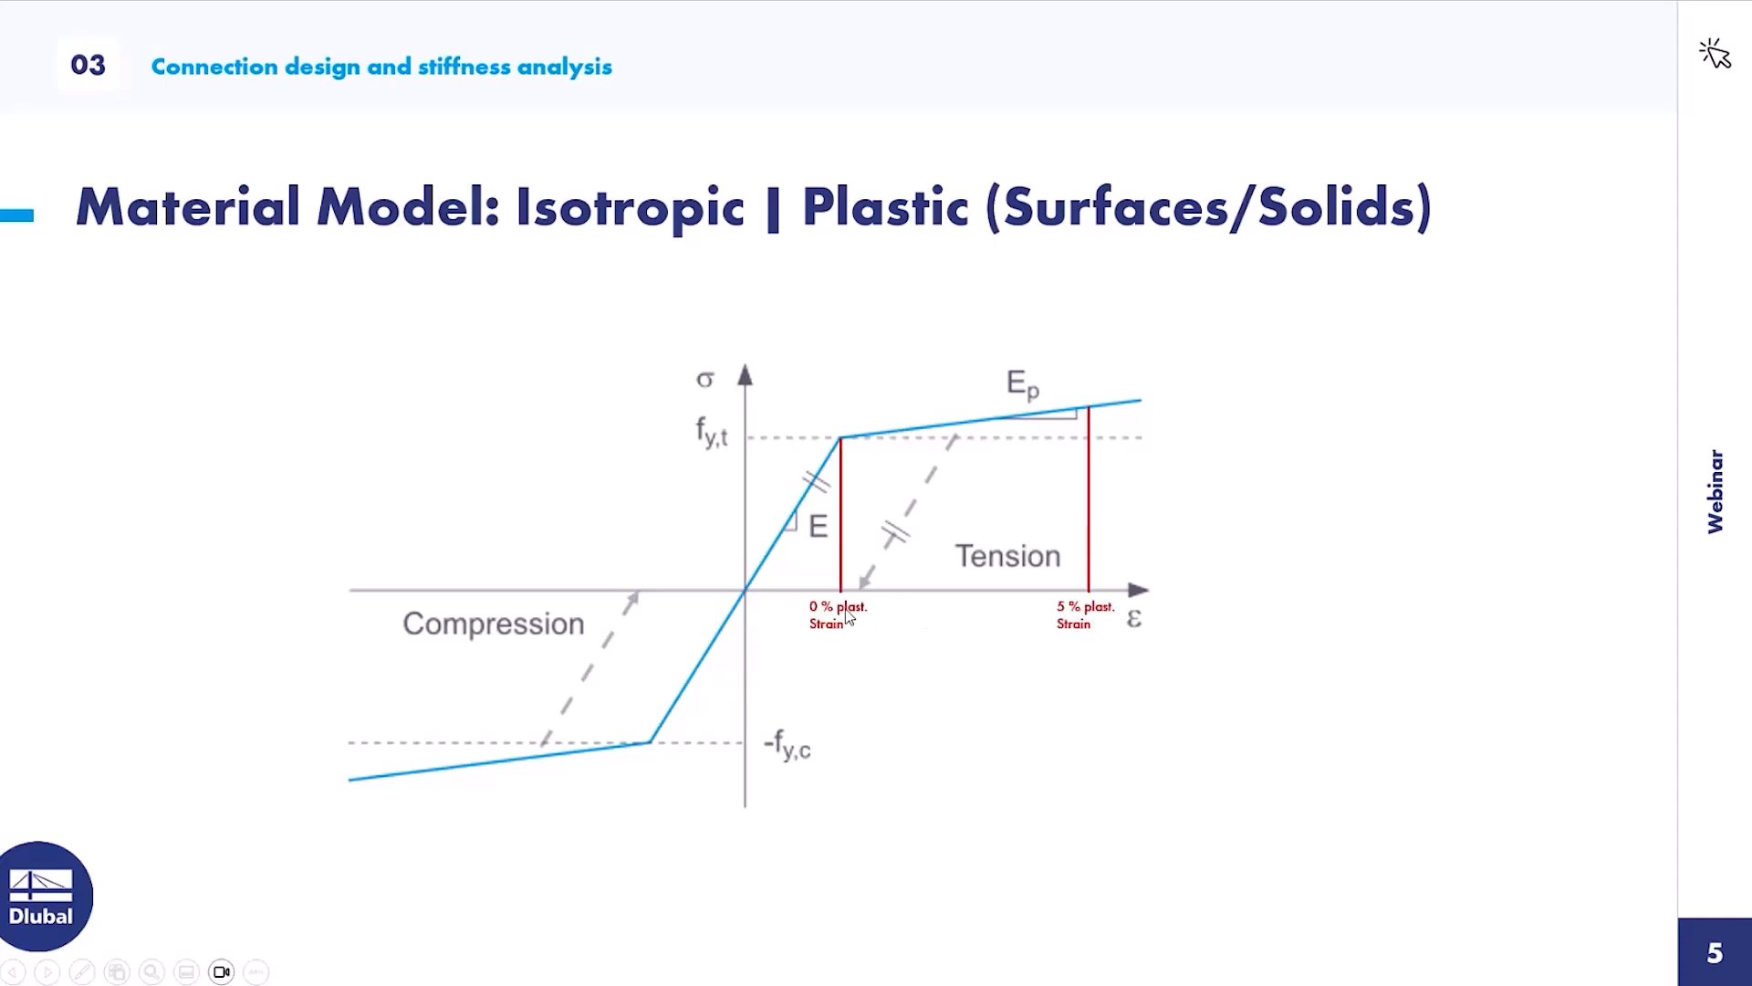
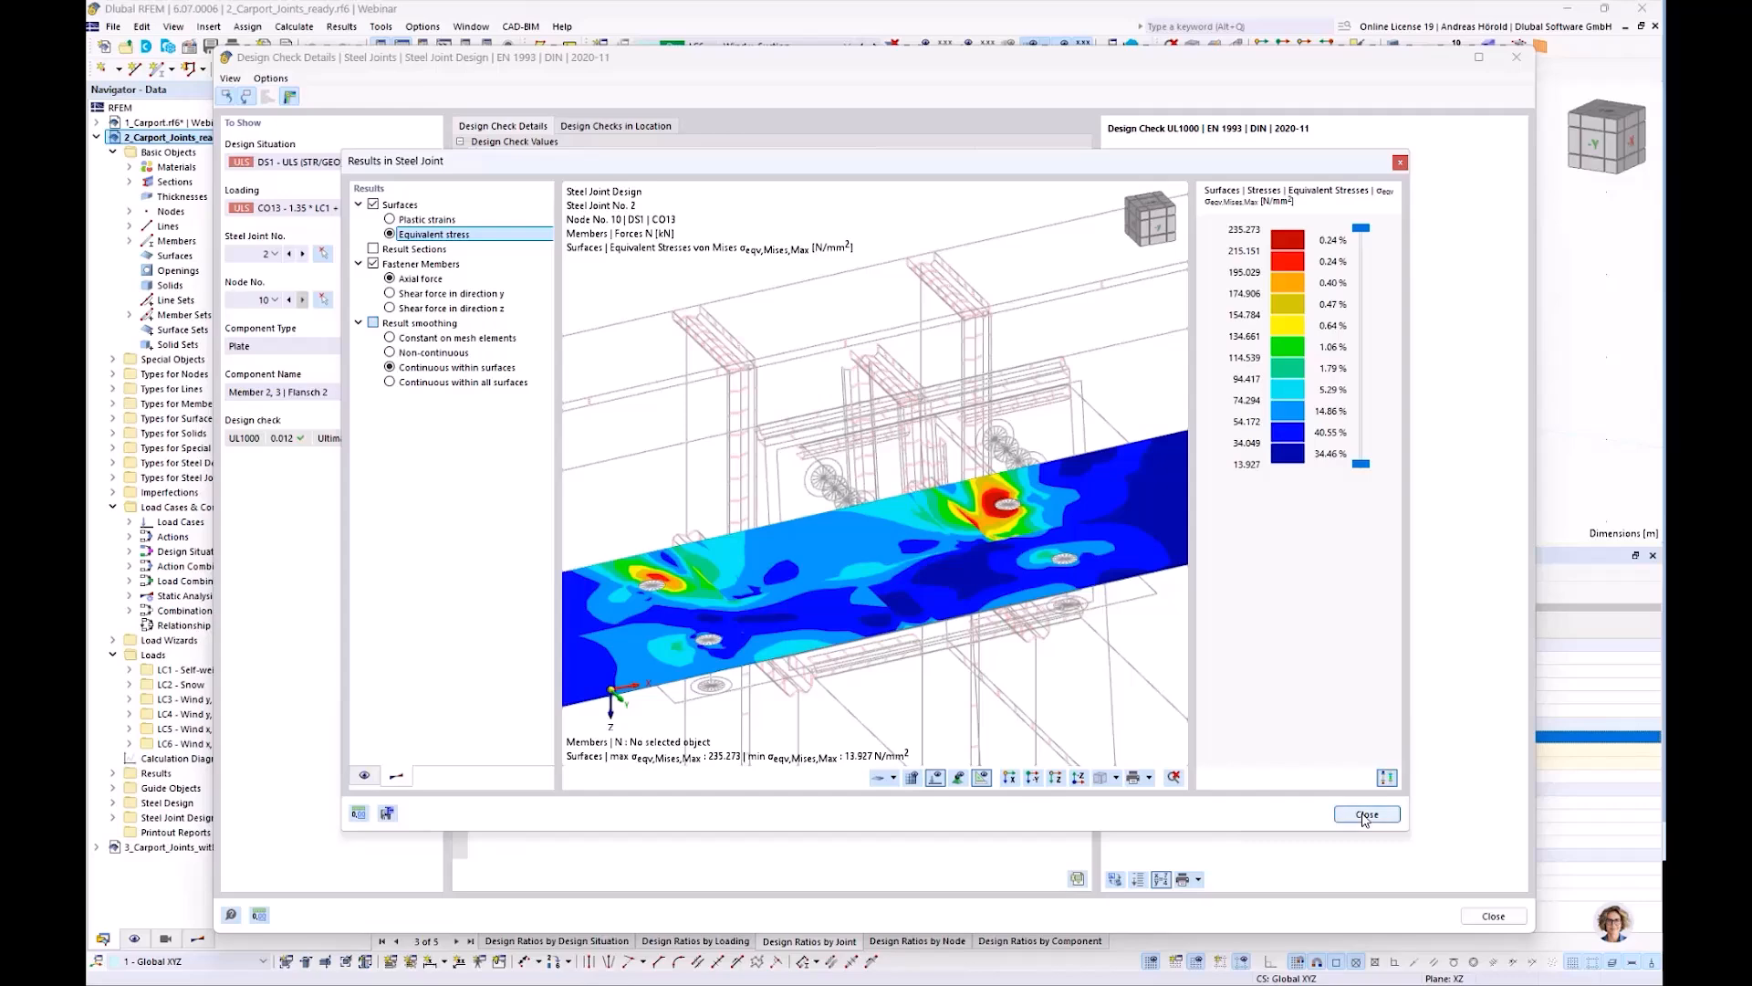
Close the joint results and plate check details, and show the Stiffness Analysis results of the Steel Joint Design
left_click(1366, 815)
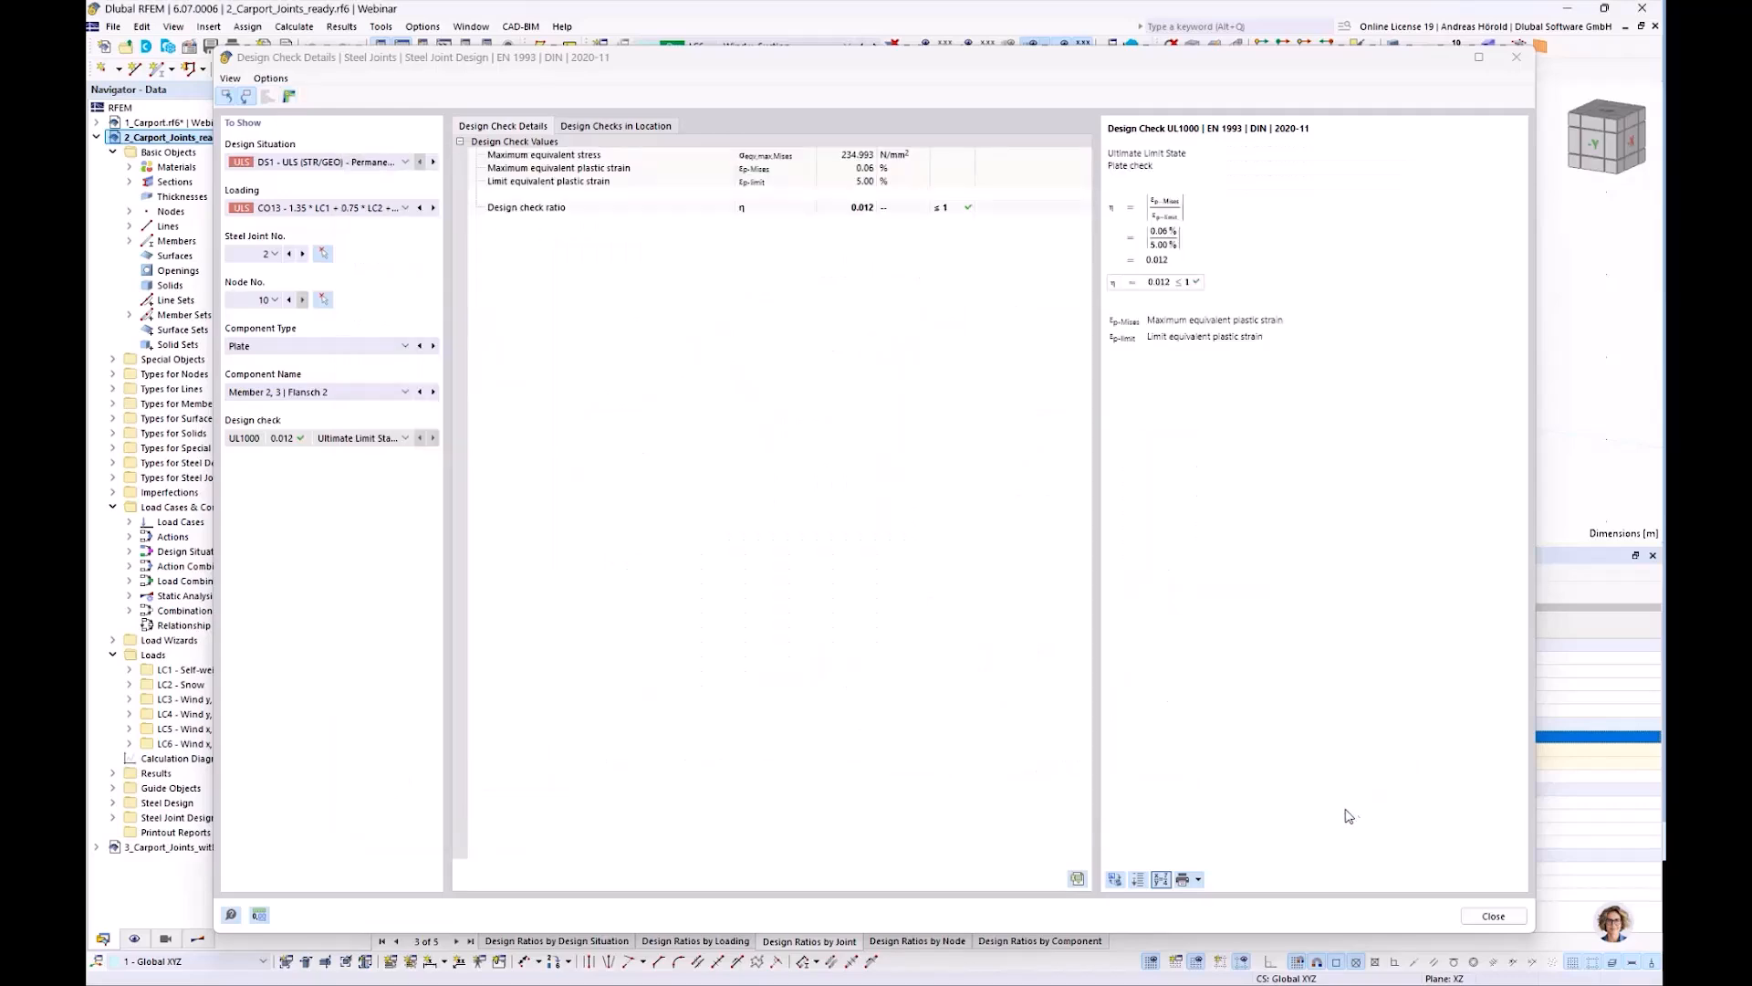
left_click(1482, 918)
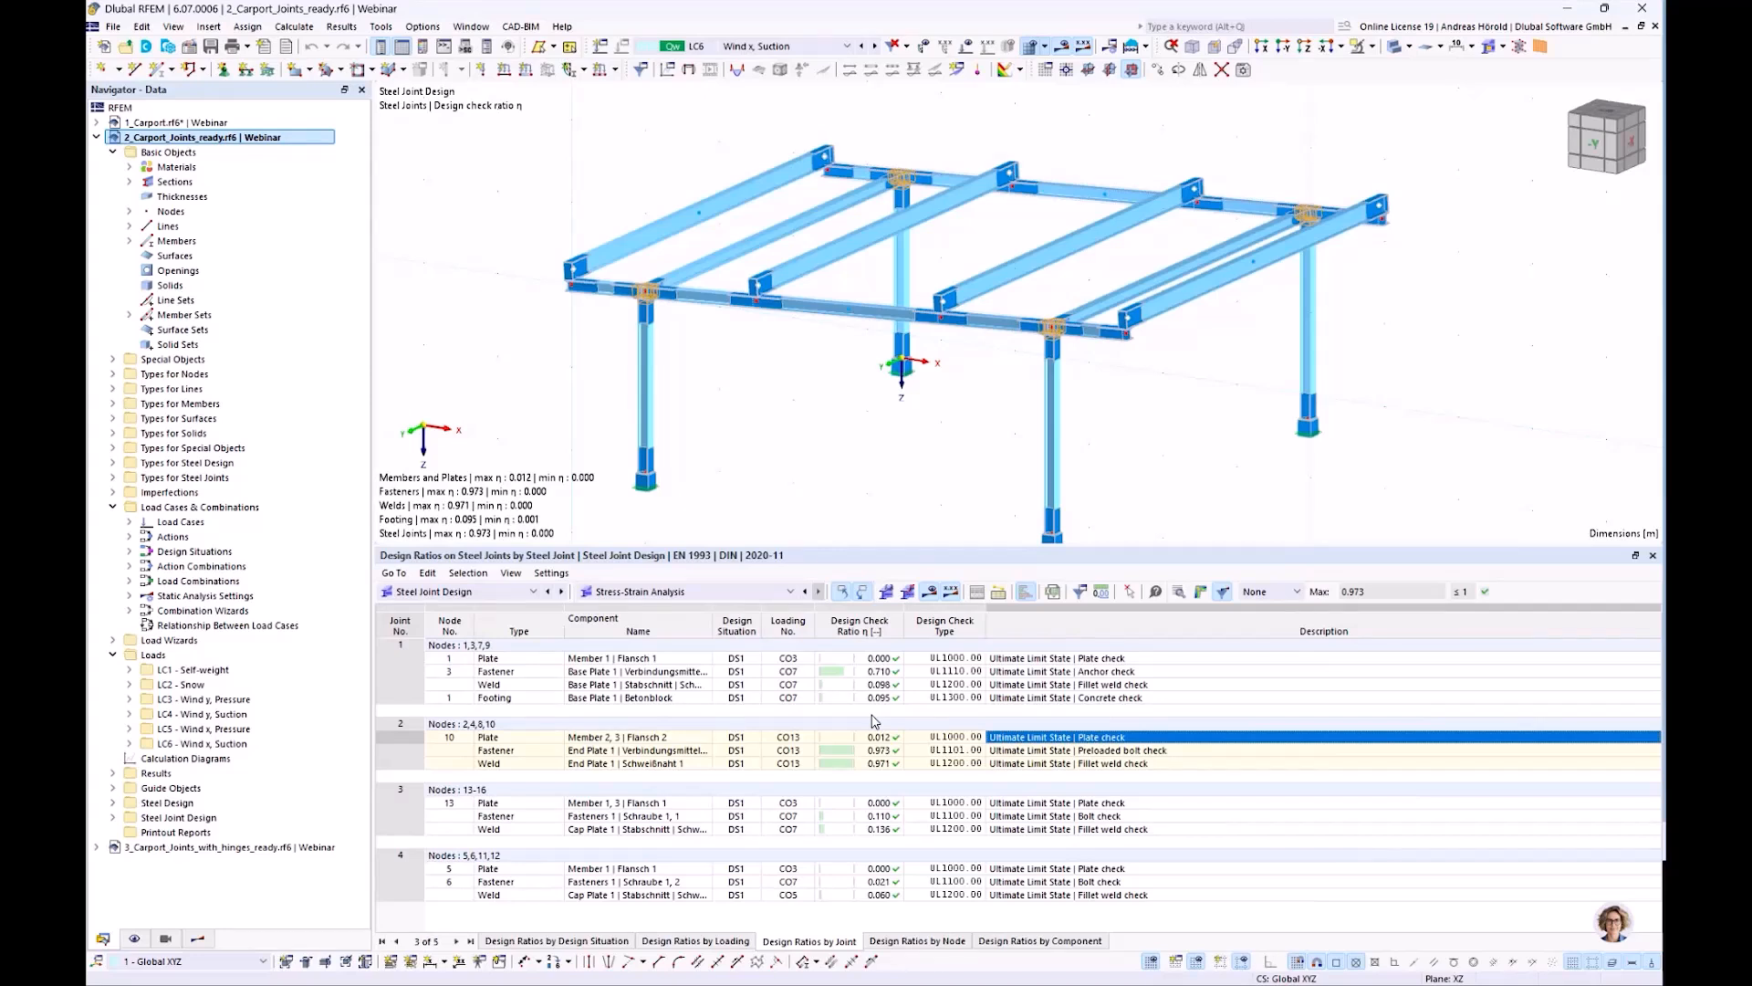
left_click(723, 595)
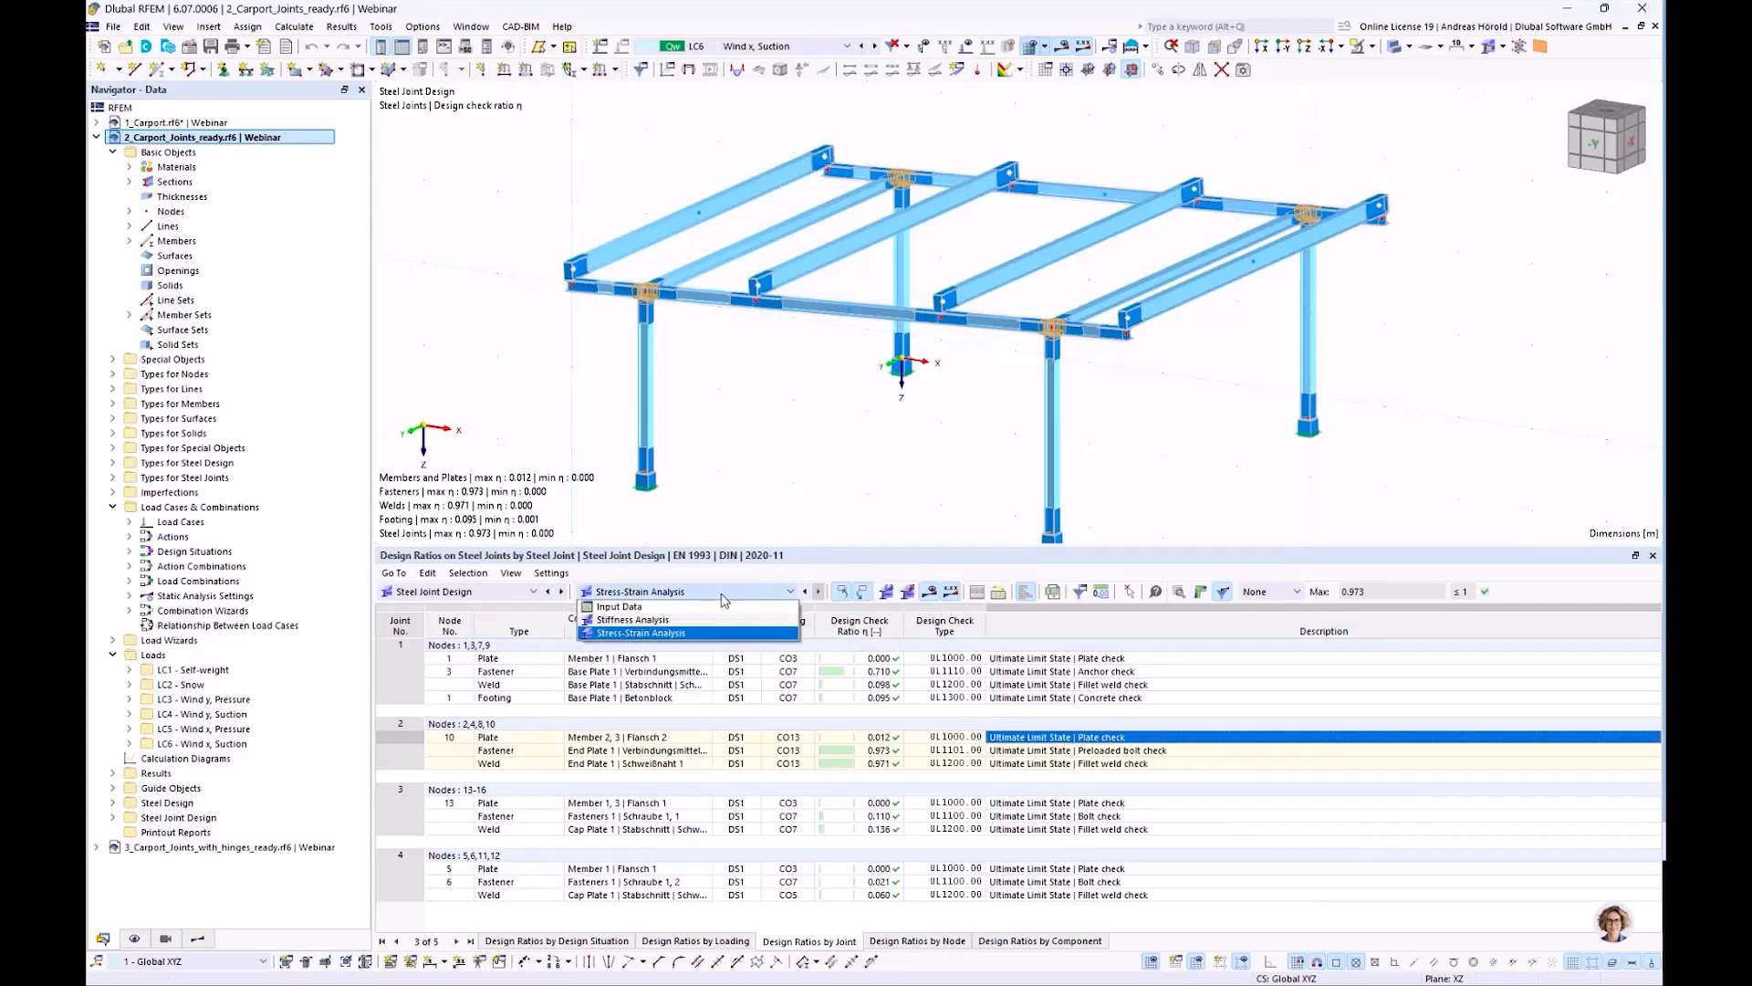
left_click(709, 621)
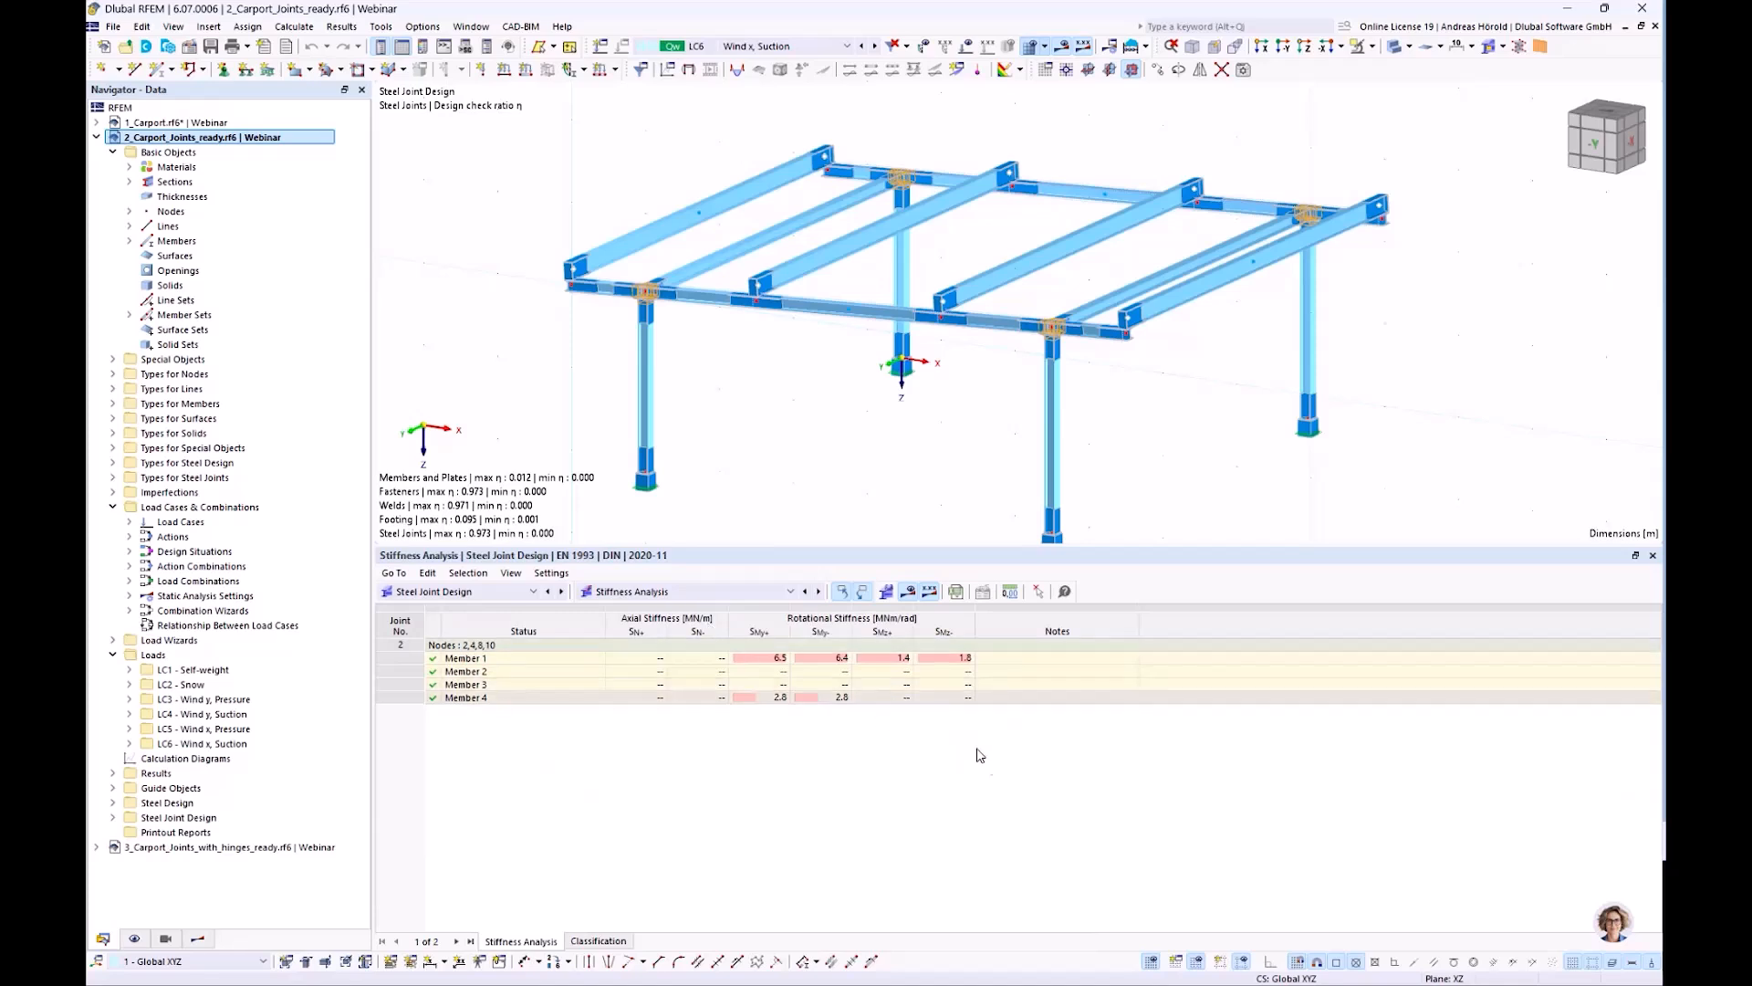
Examine the rotational stiffnesses of Member 1 and Member 4 in joint 2
left_click(839, 658)
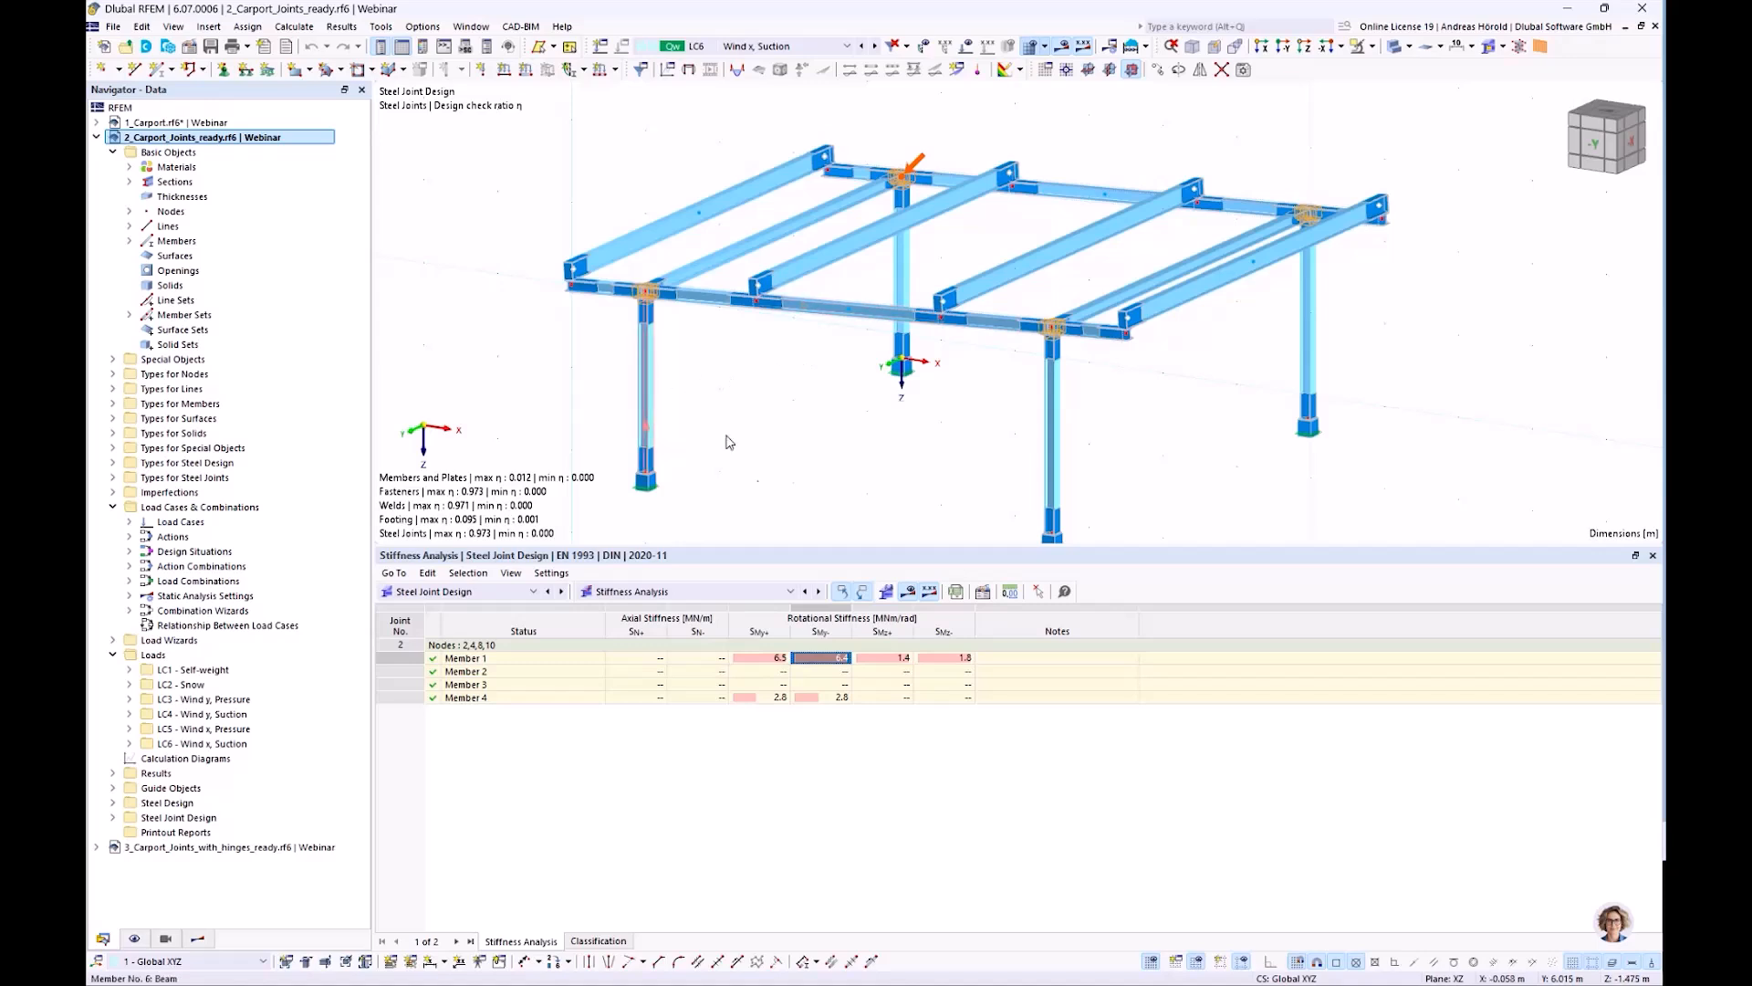
left_click(901, 659)
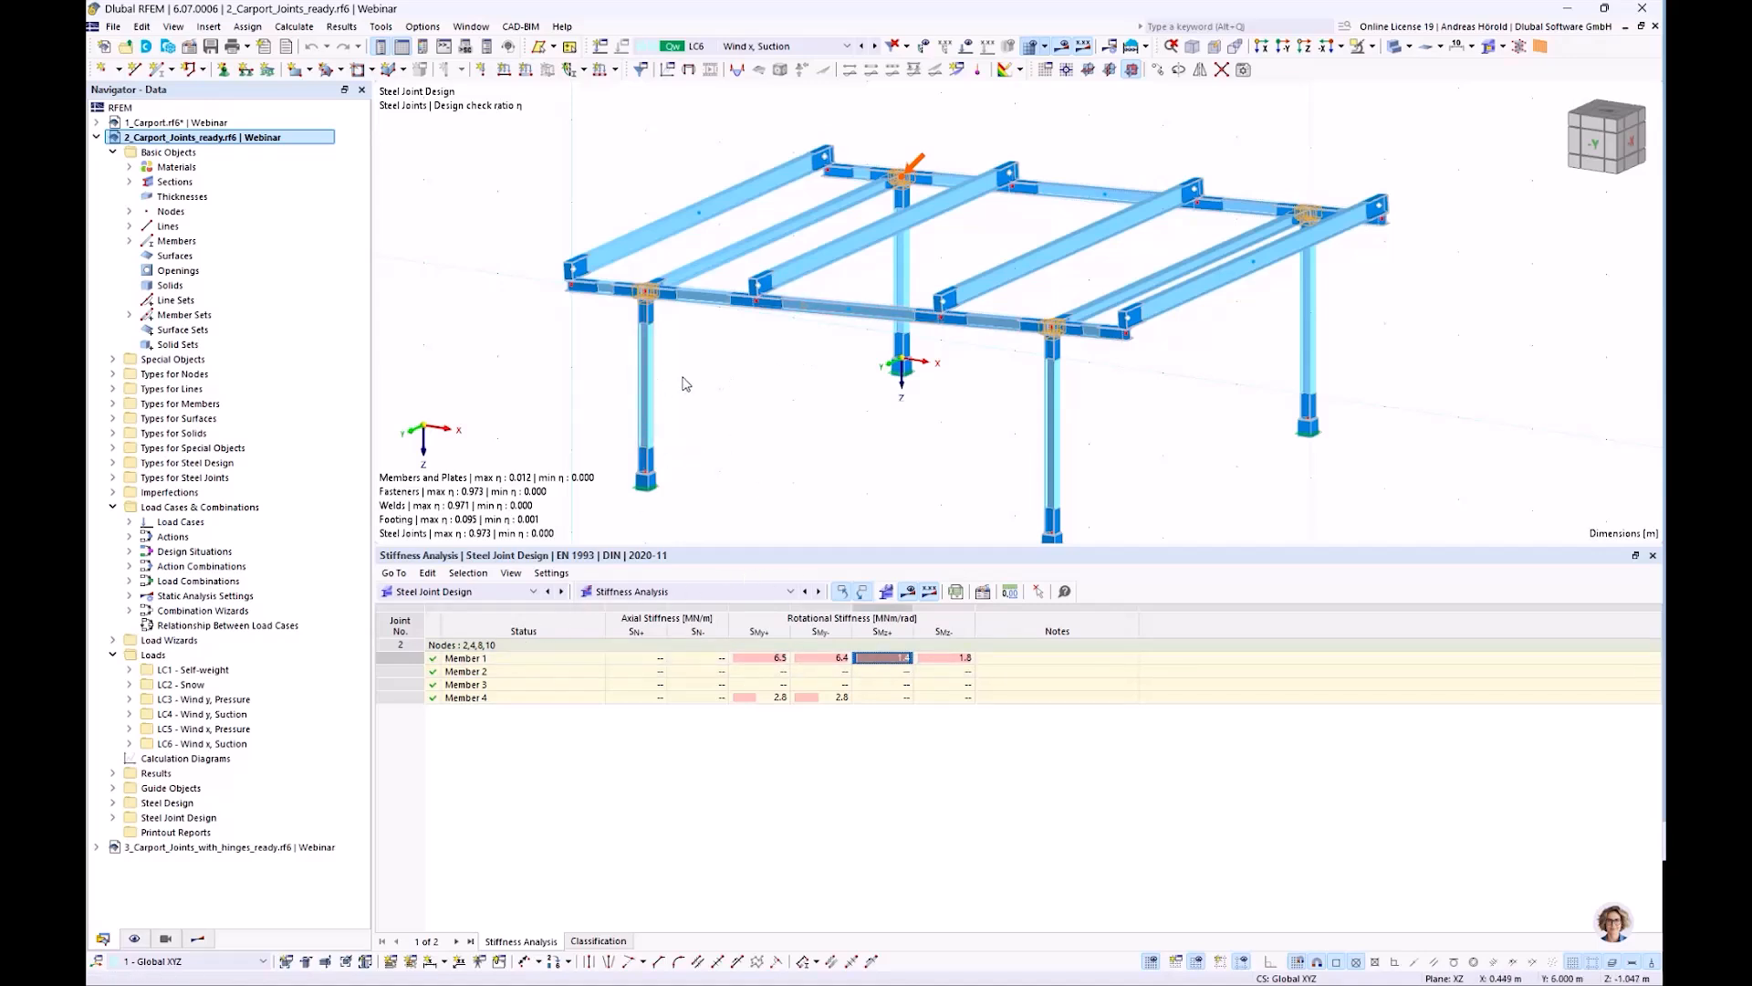
left_click(830, 699)
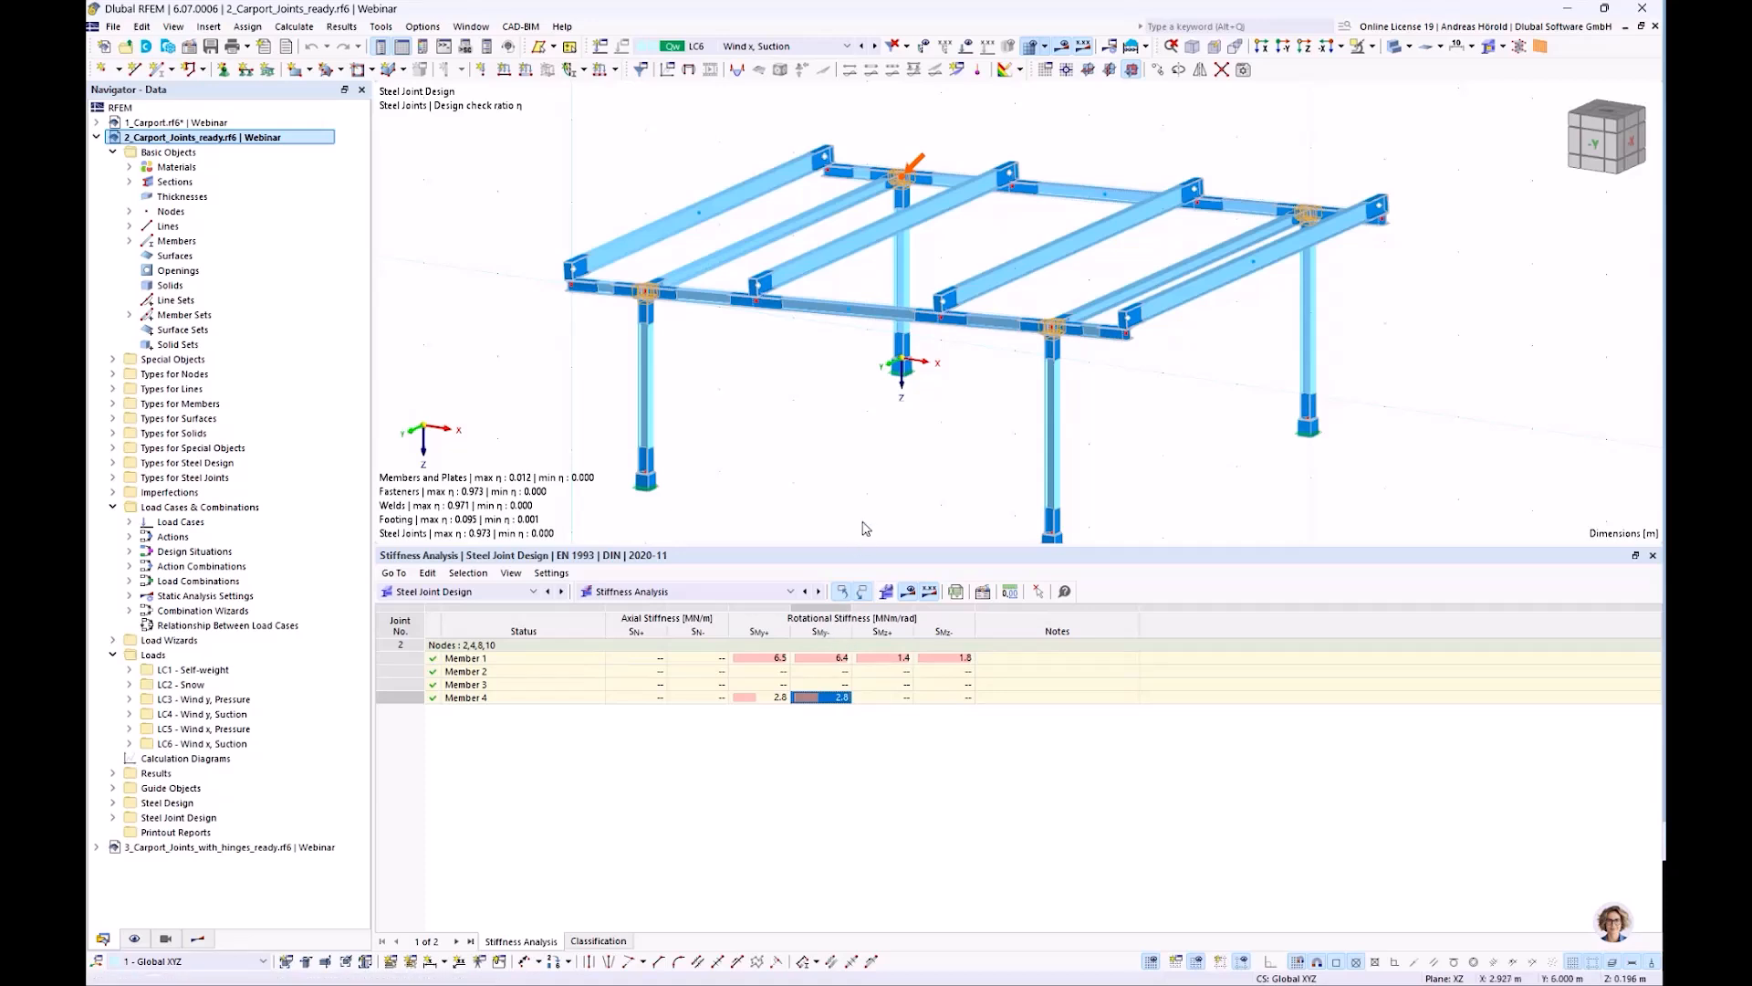
Enlarge the model view above the stiffness table and select the carport's four columns with a crossing window
left_click_drag(929, 547, 931, 743)
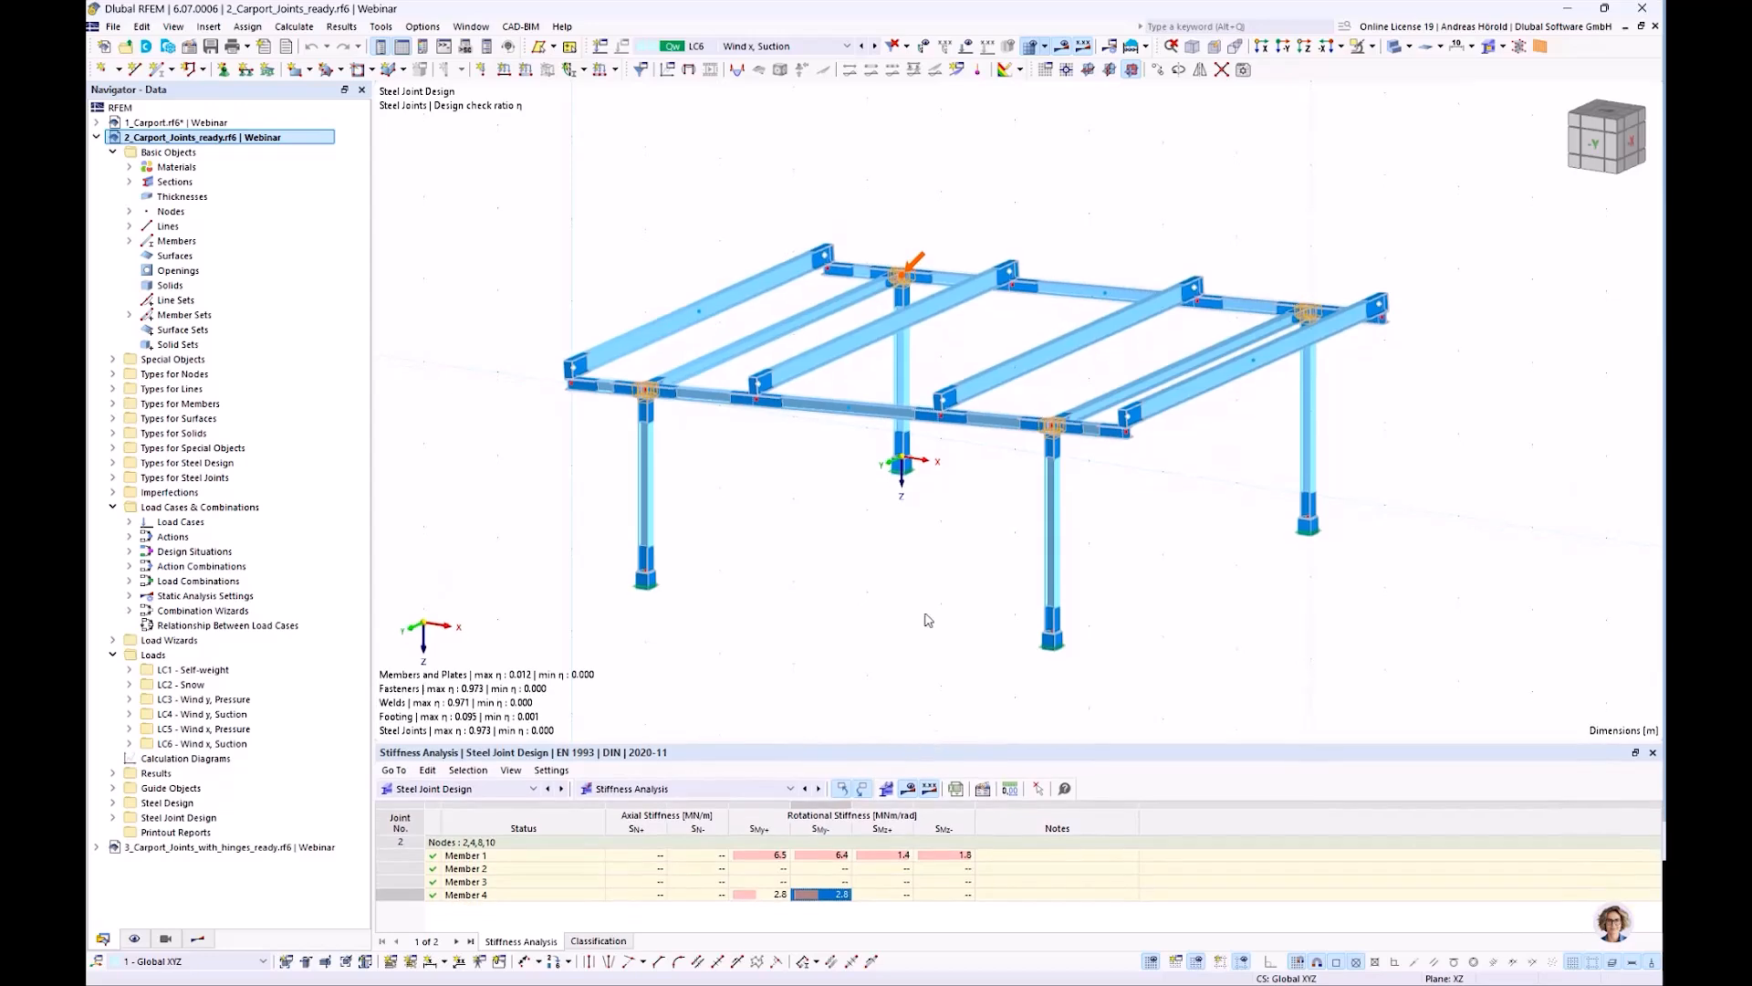
scroll(922, 560, "up", 4)
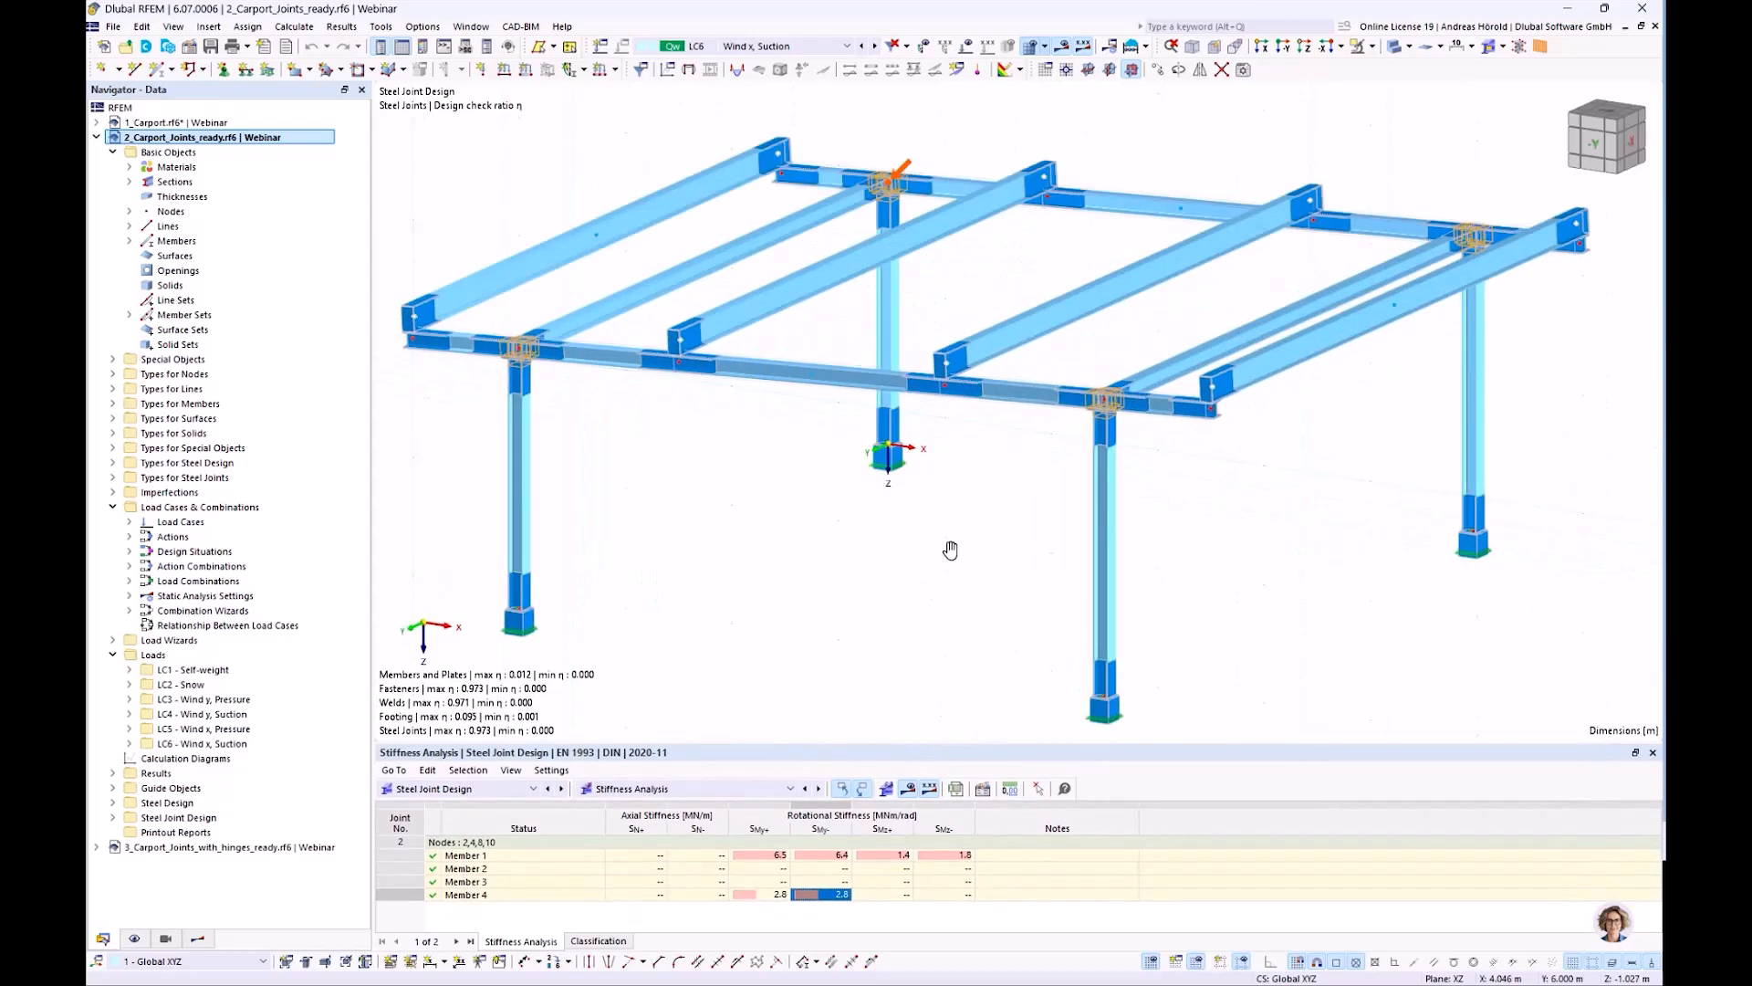
middle_click_drag(972, 541, 990, 519, "ctrl")
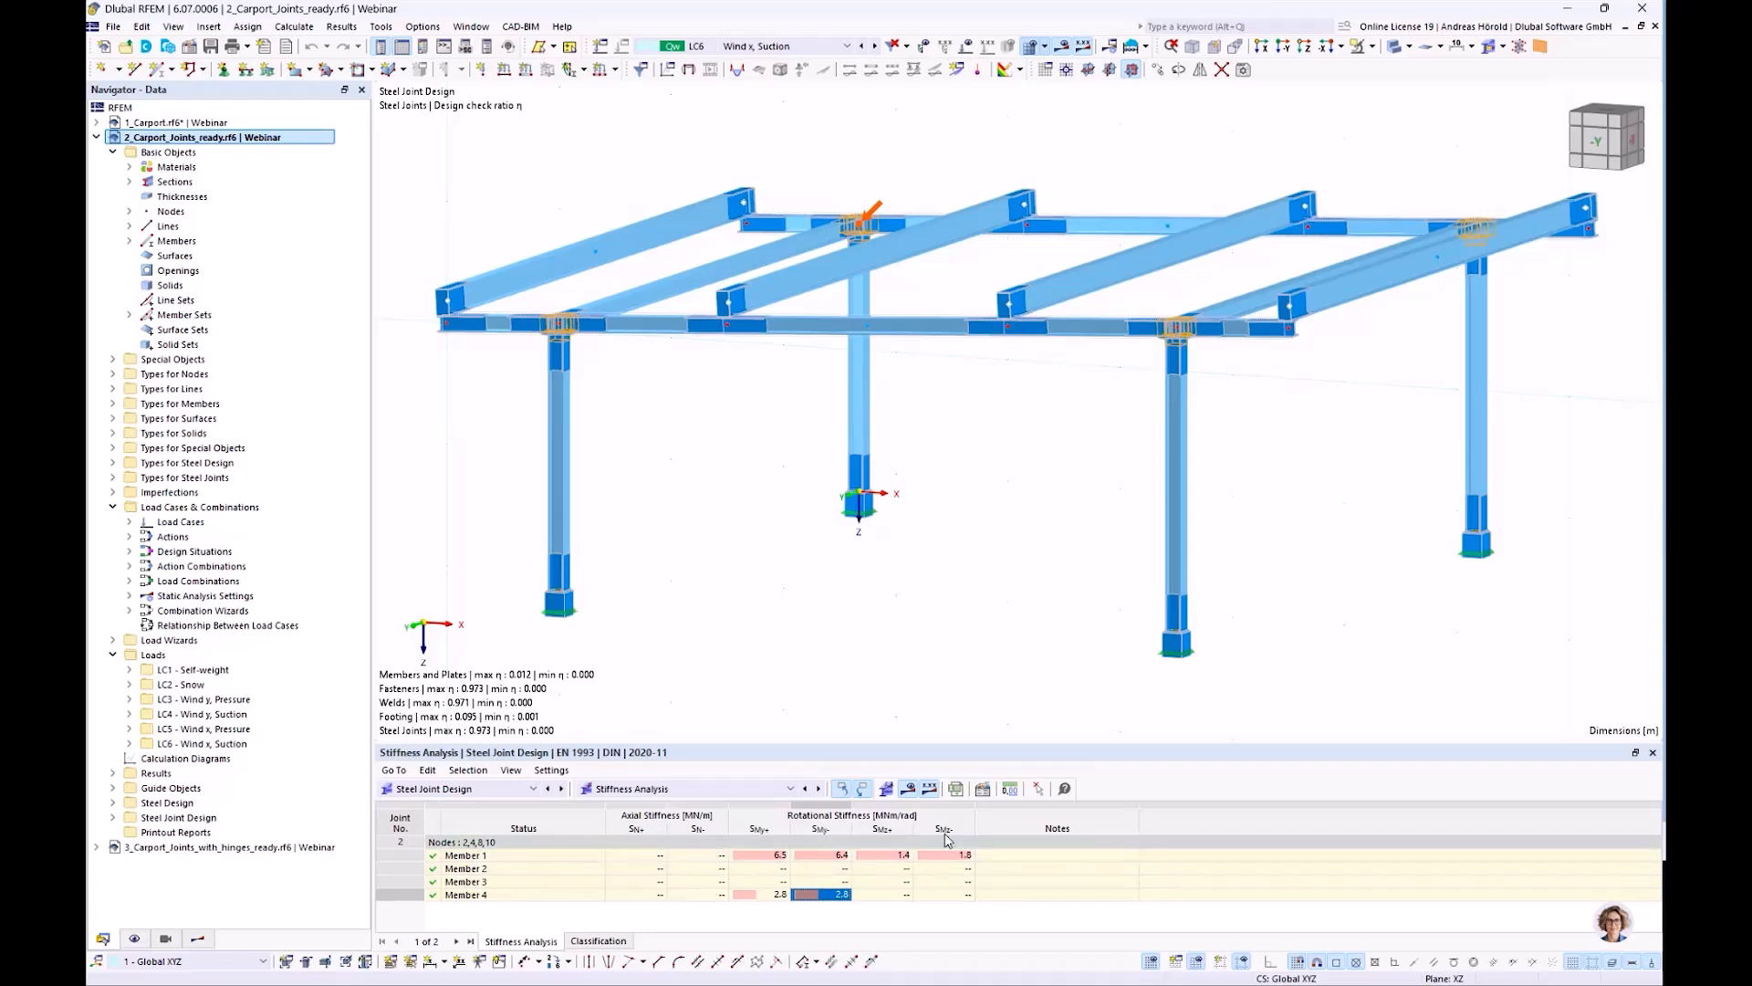
left_click(896, 856)
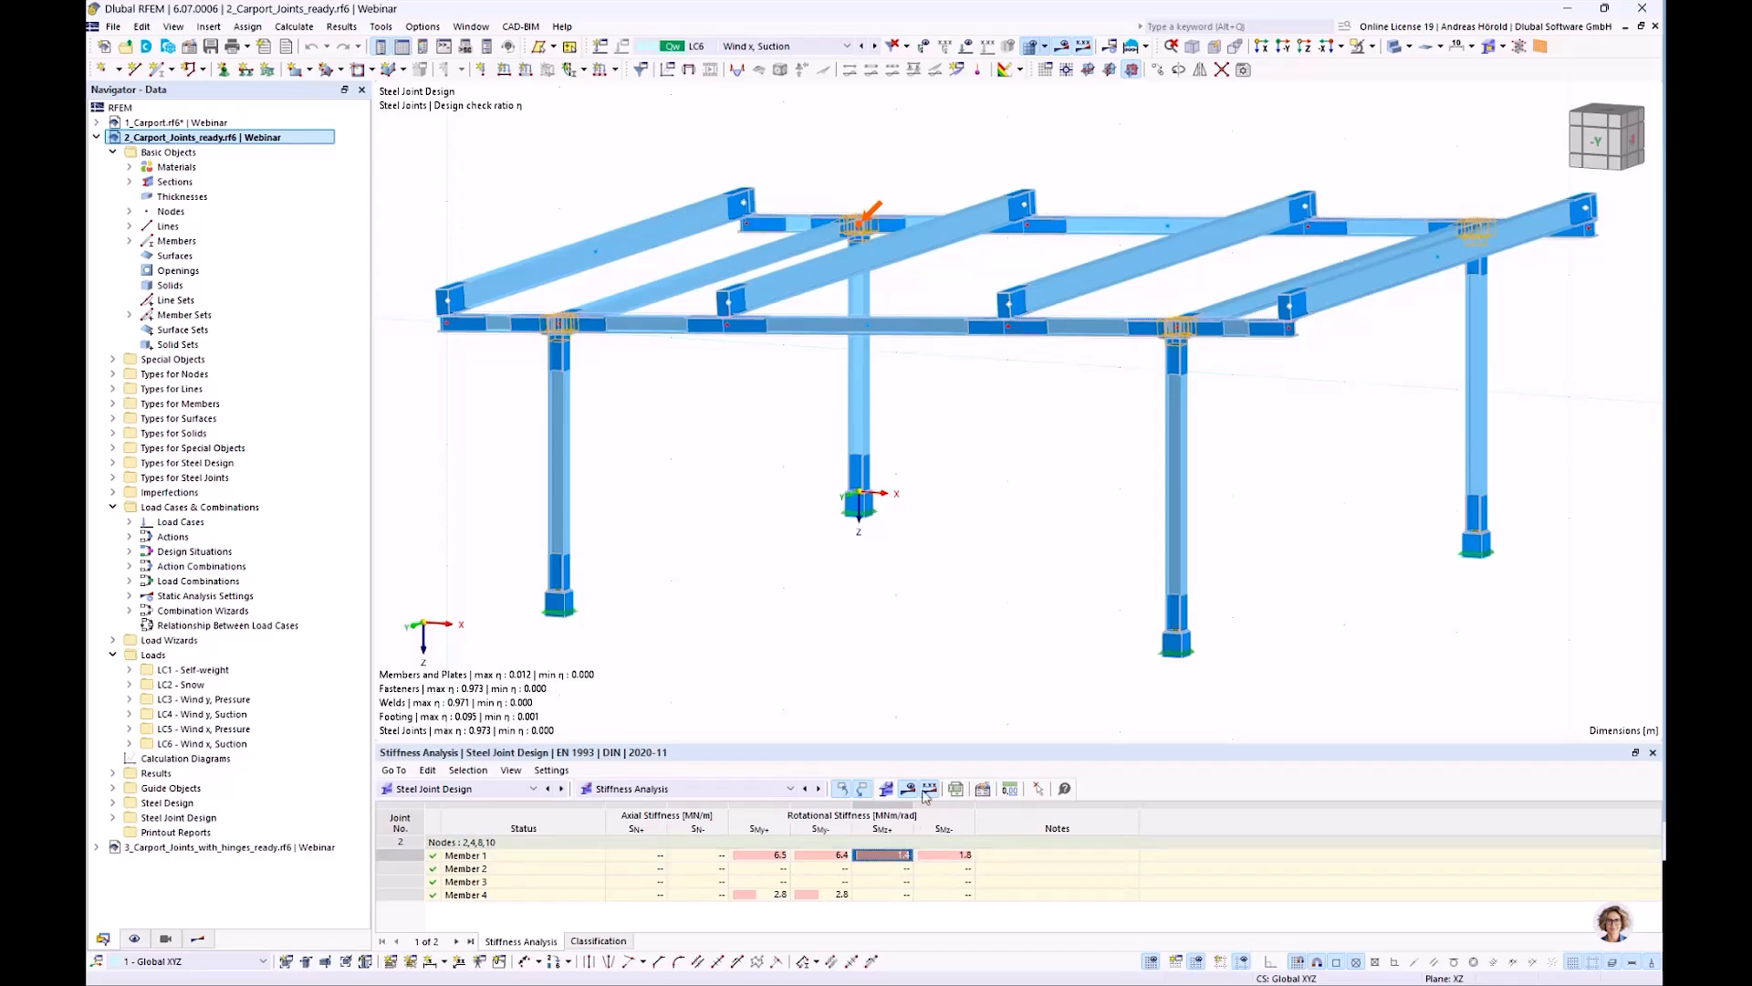
left_click_drag(1551, 402, 465, 488)
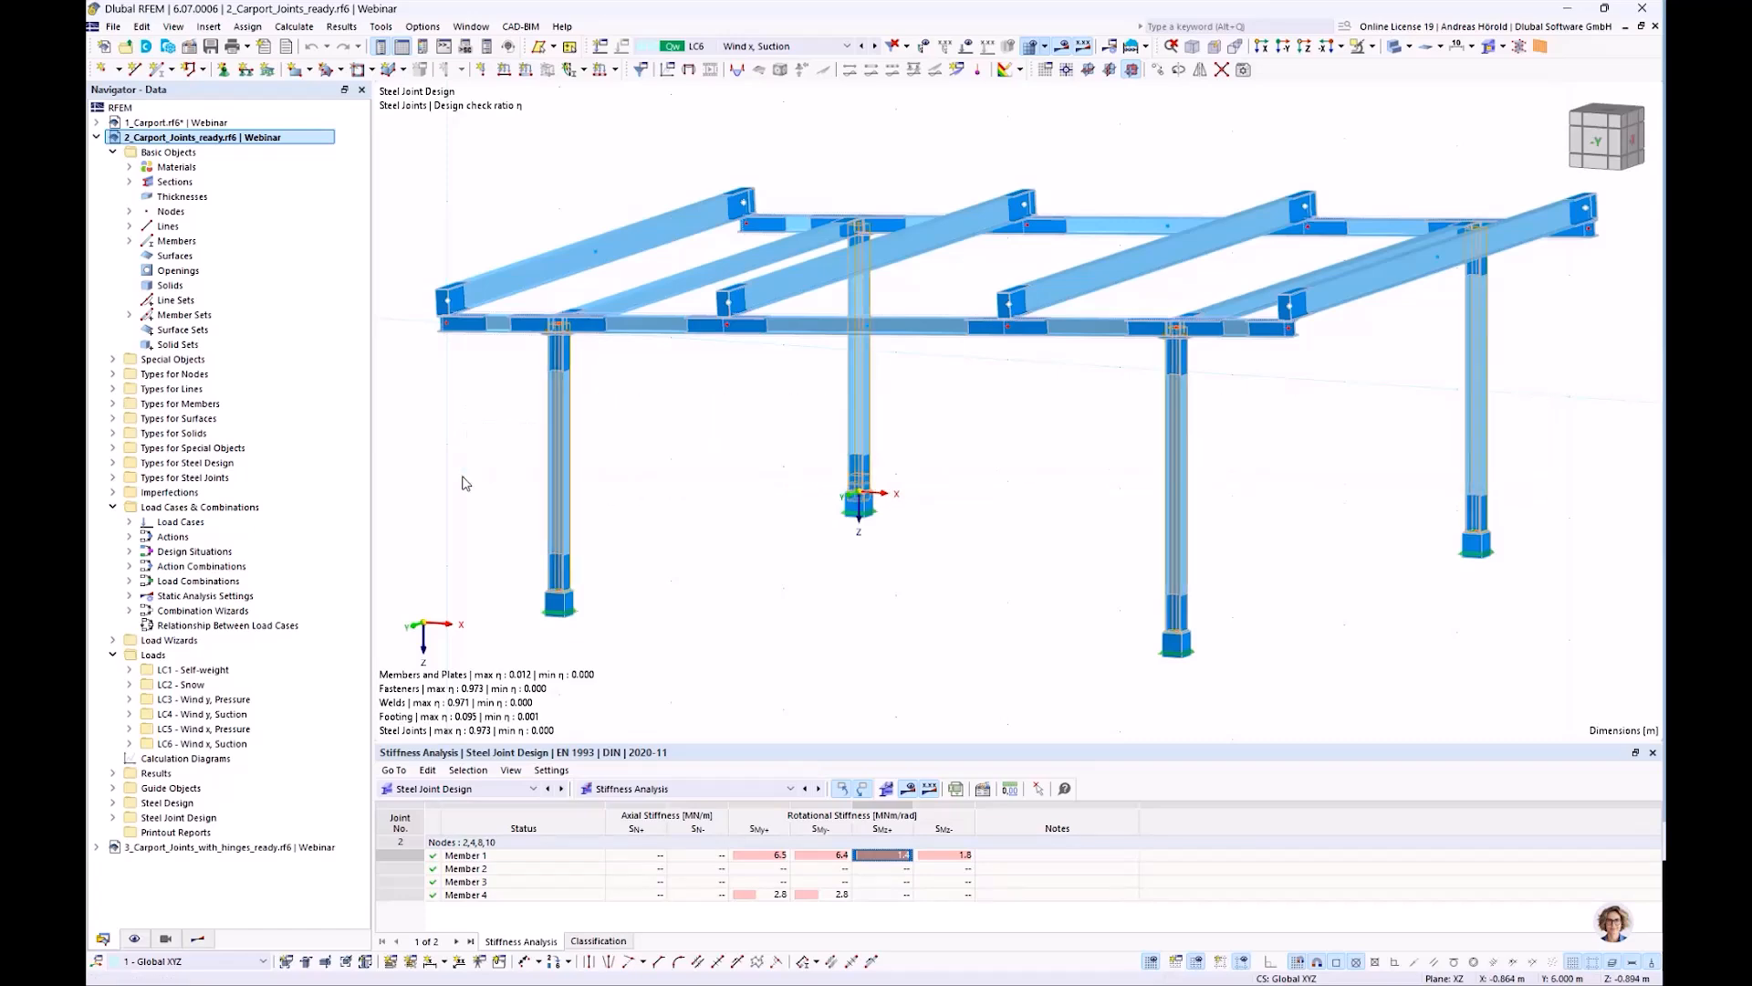
Edit the four selected columns, activate their Hinges option, and show the hinge assignments for the member ends
double_click(560, 450)
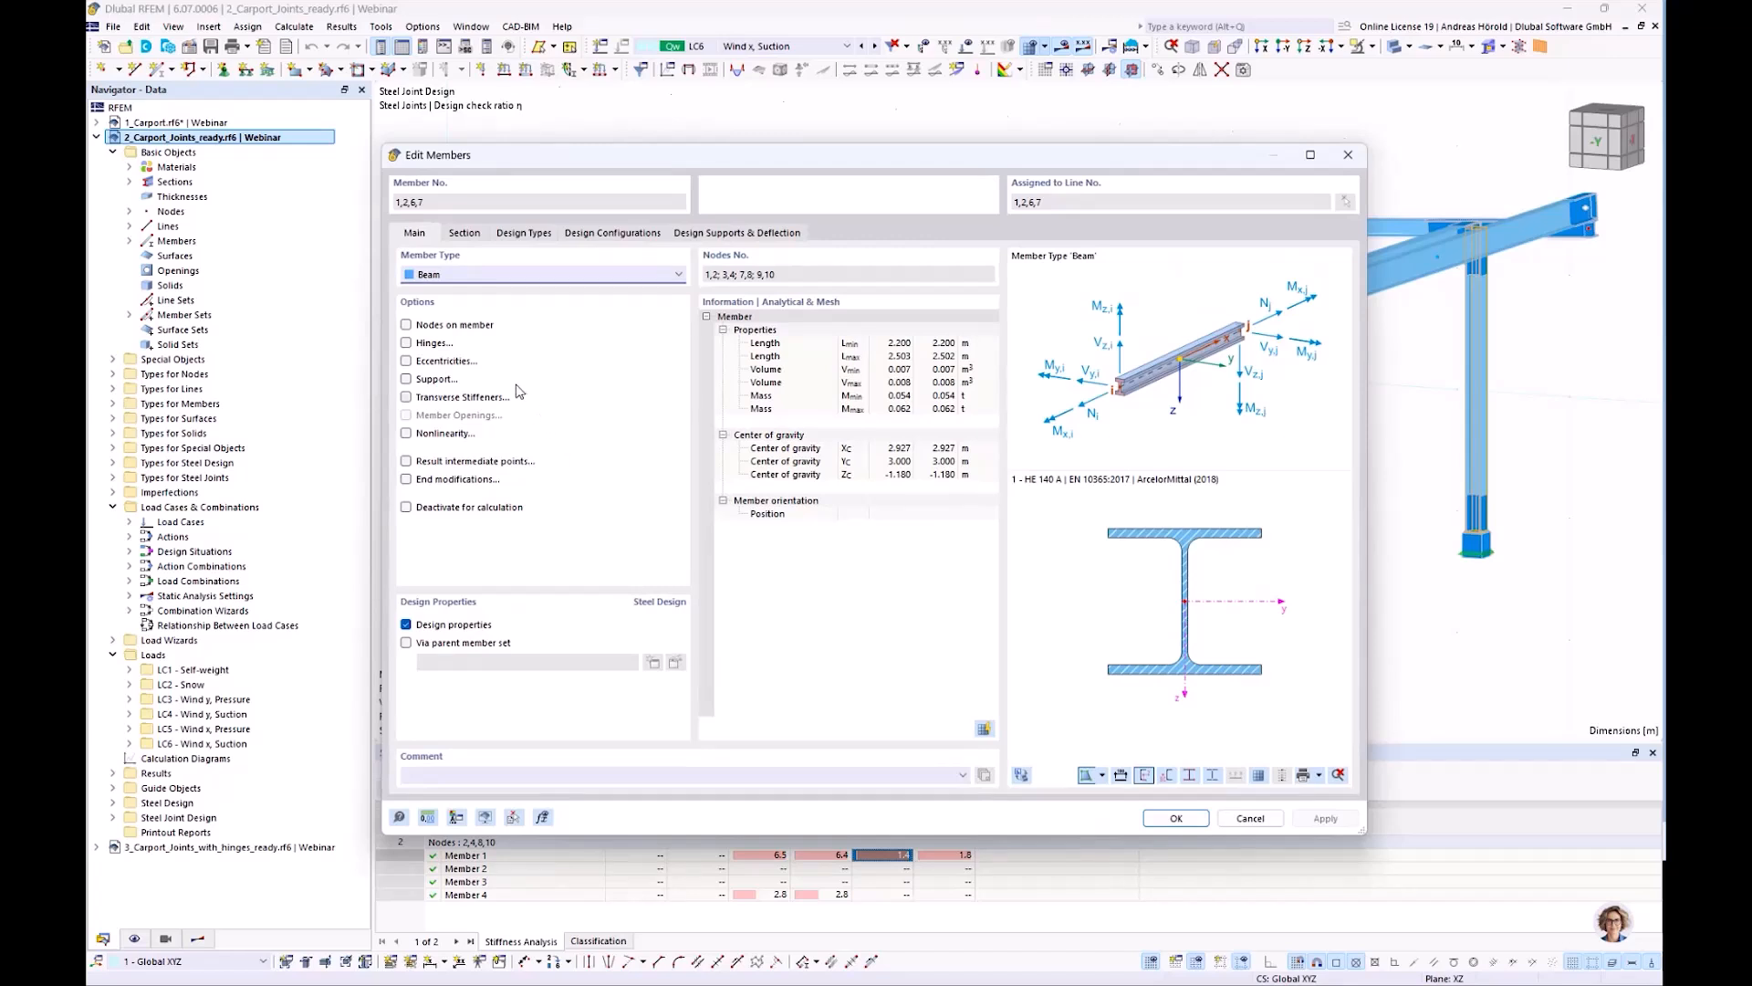
left_click(406, 343)
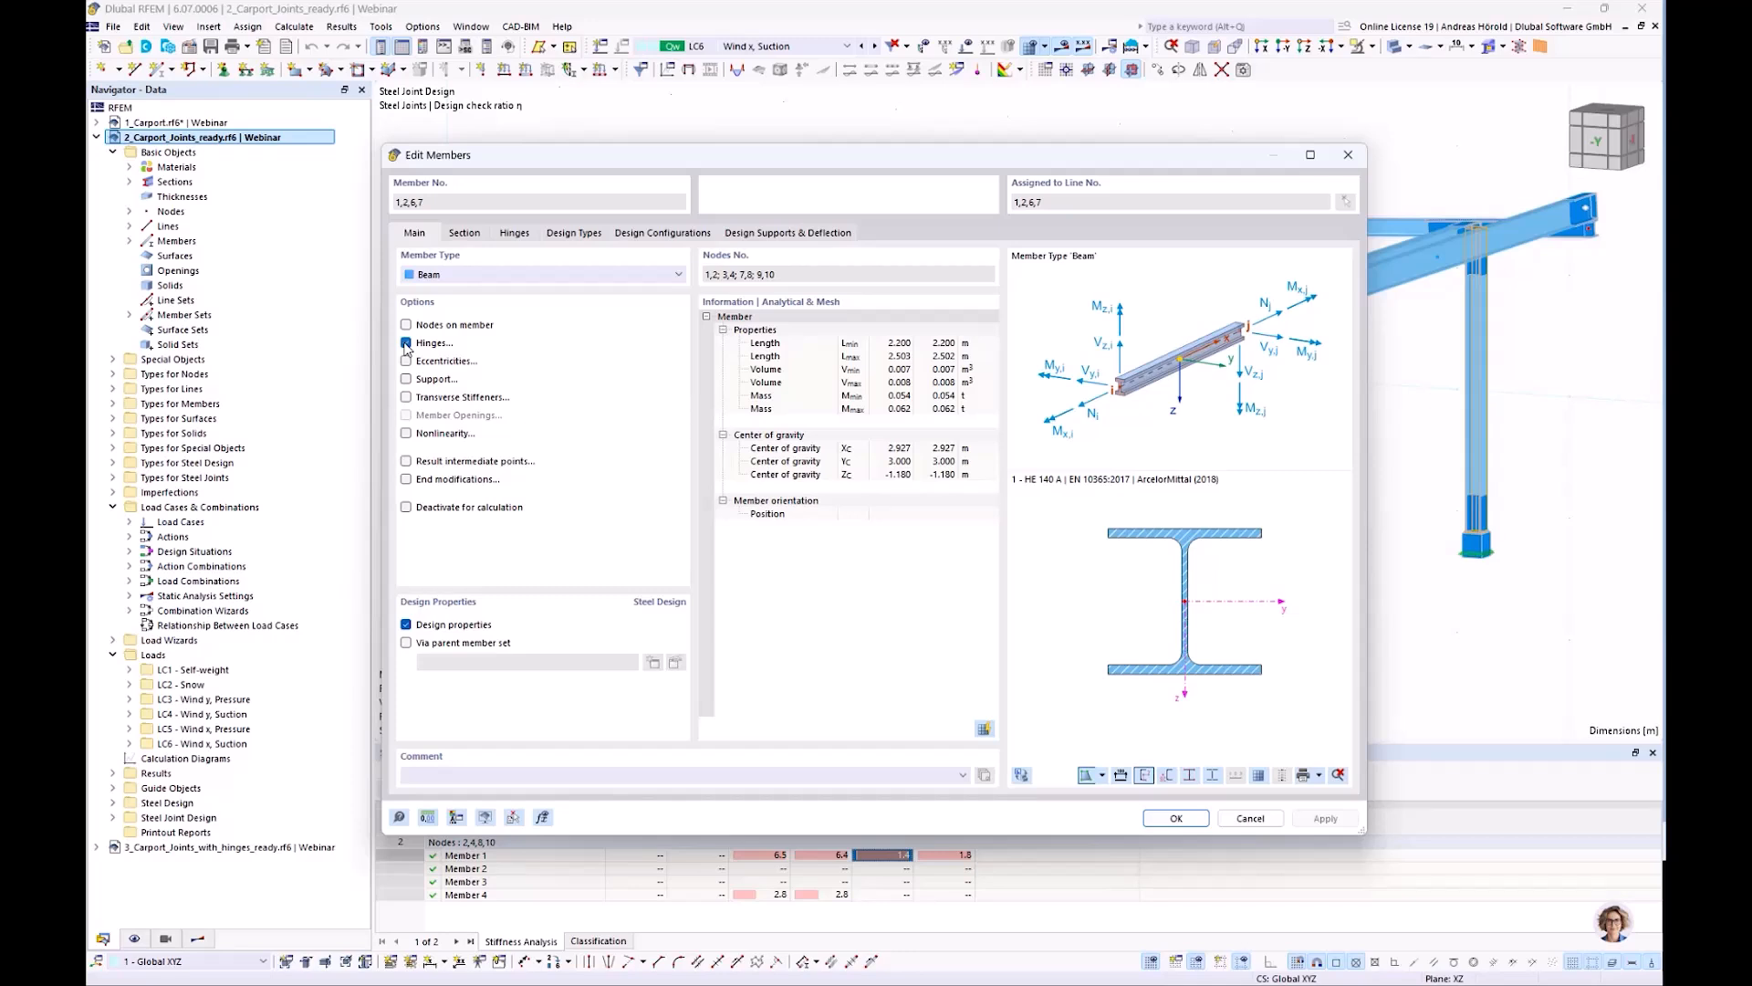
left_click(514, 235)
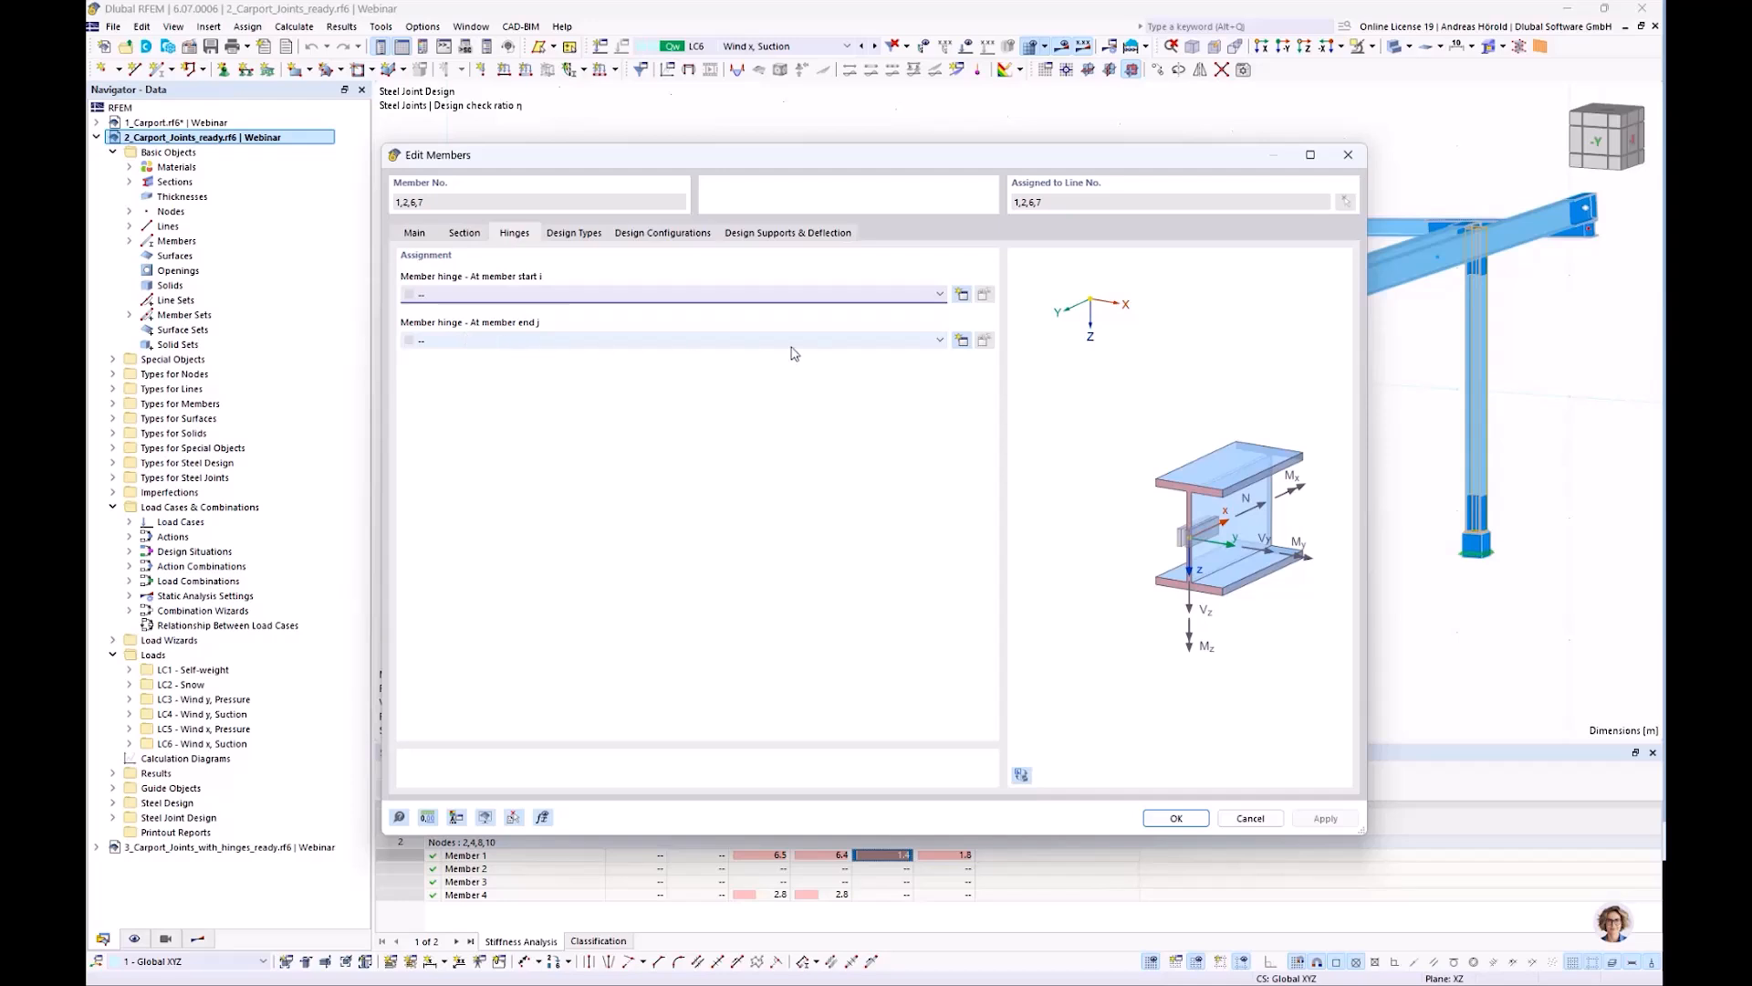
left_click(963, 341)
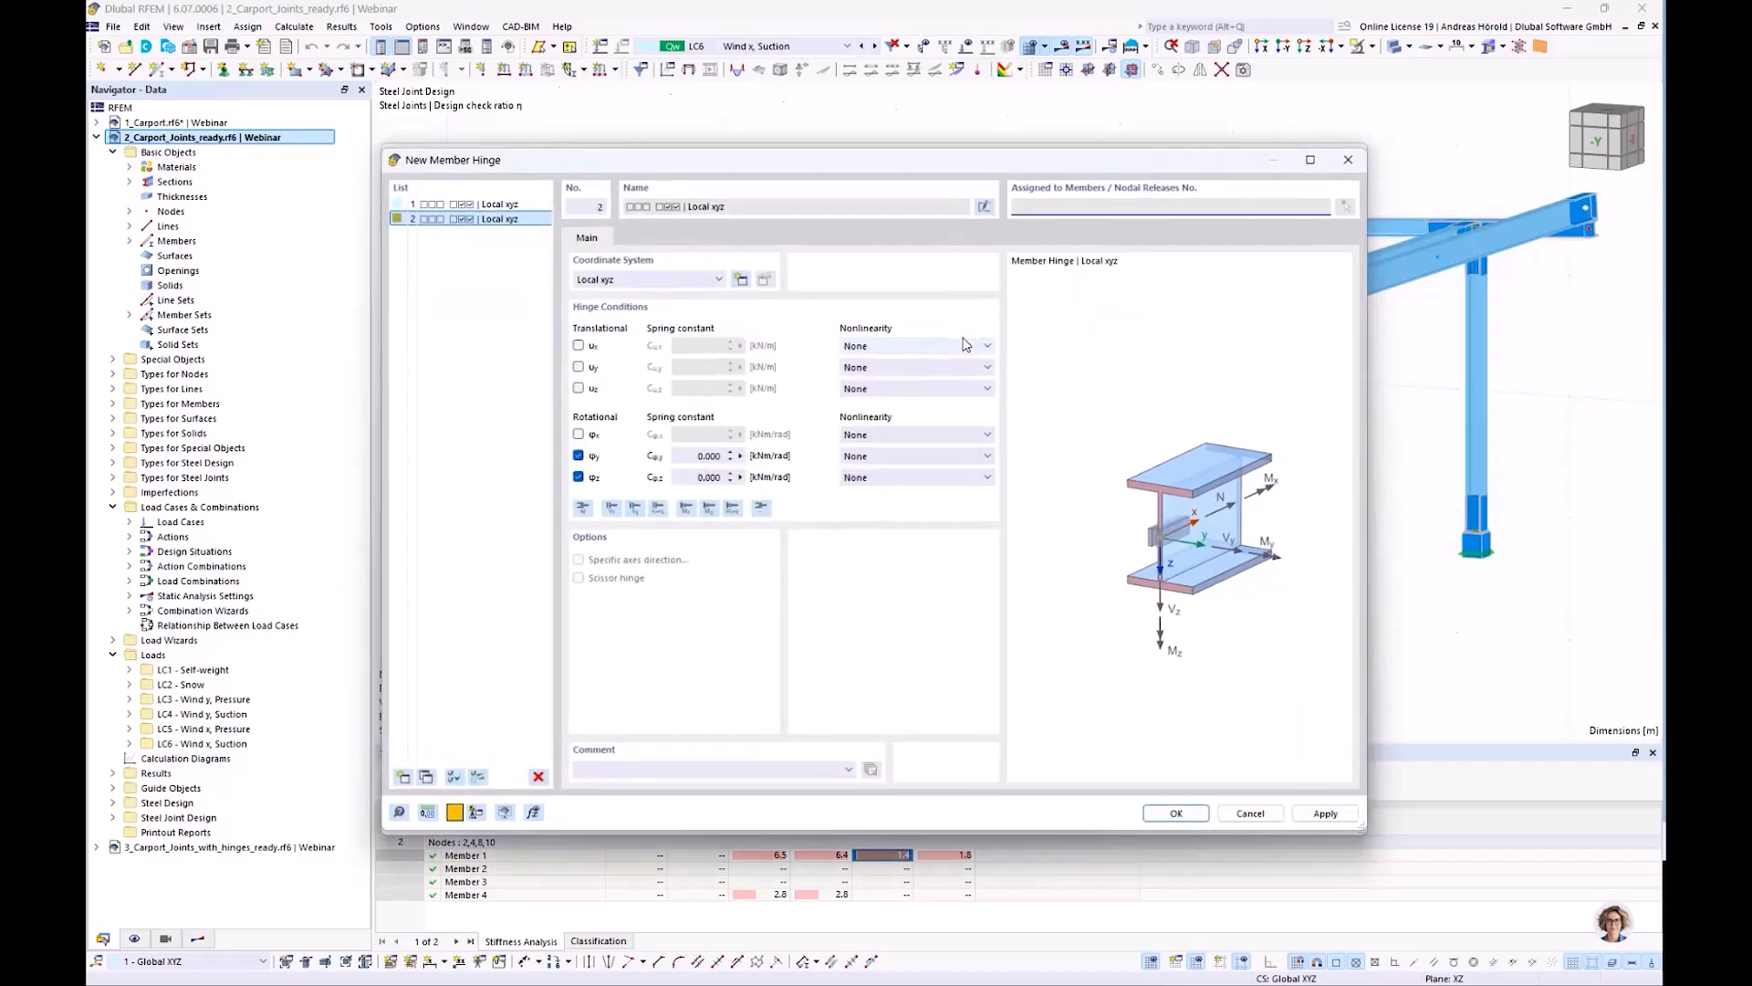
left_click(686, 456)
left_click_drag(995, 153, 998, 101)
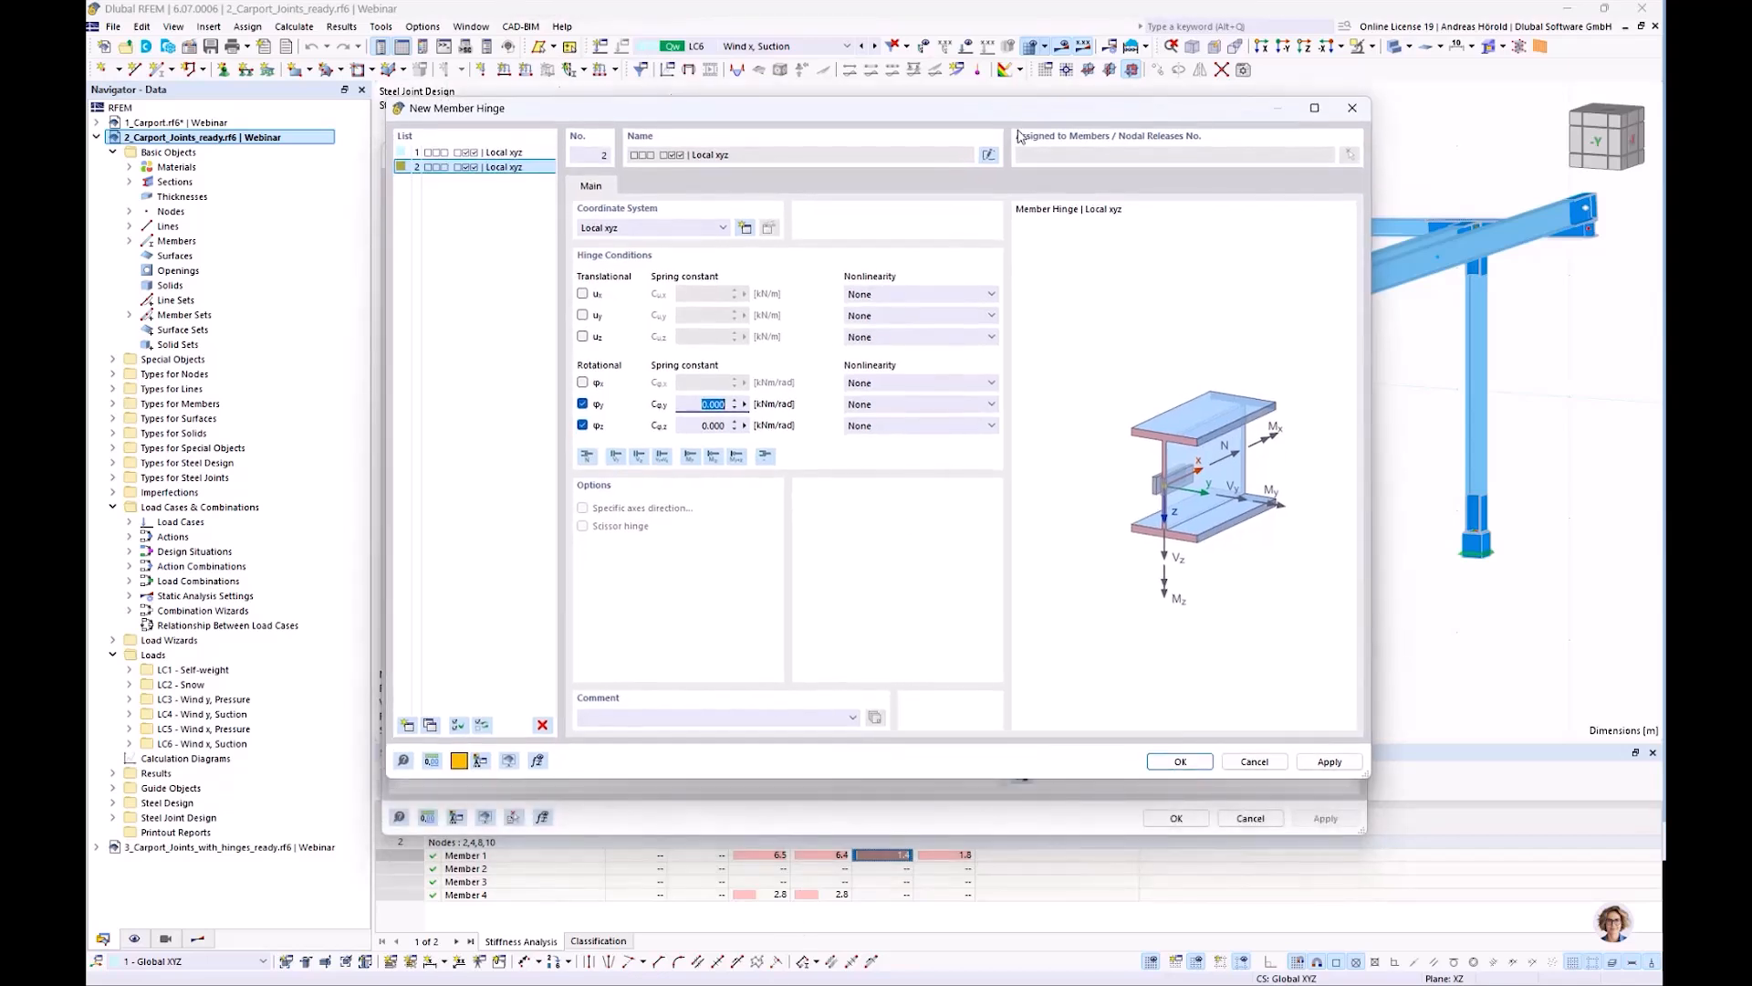
left_click(1353, 108)
Create a member hinge at end j of the four columns with rotational springs of 6400 kNm/rad about y and 1400 kNm/rad about z
left_click_drag(872, 157, 871, 84)
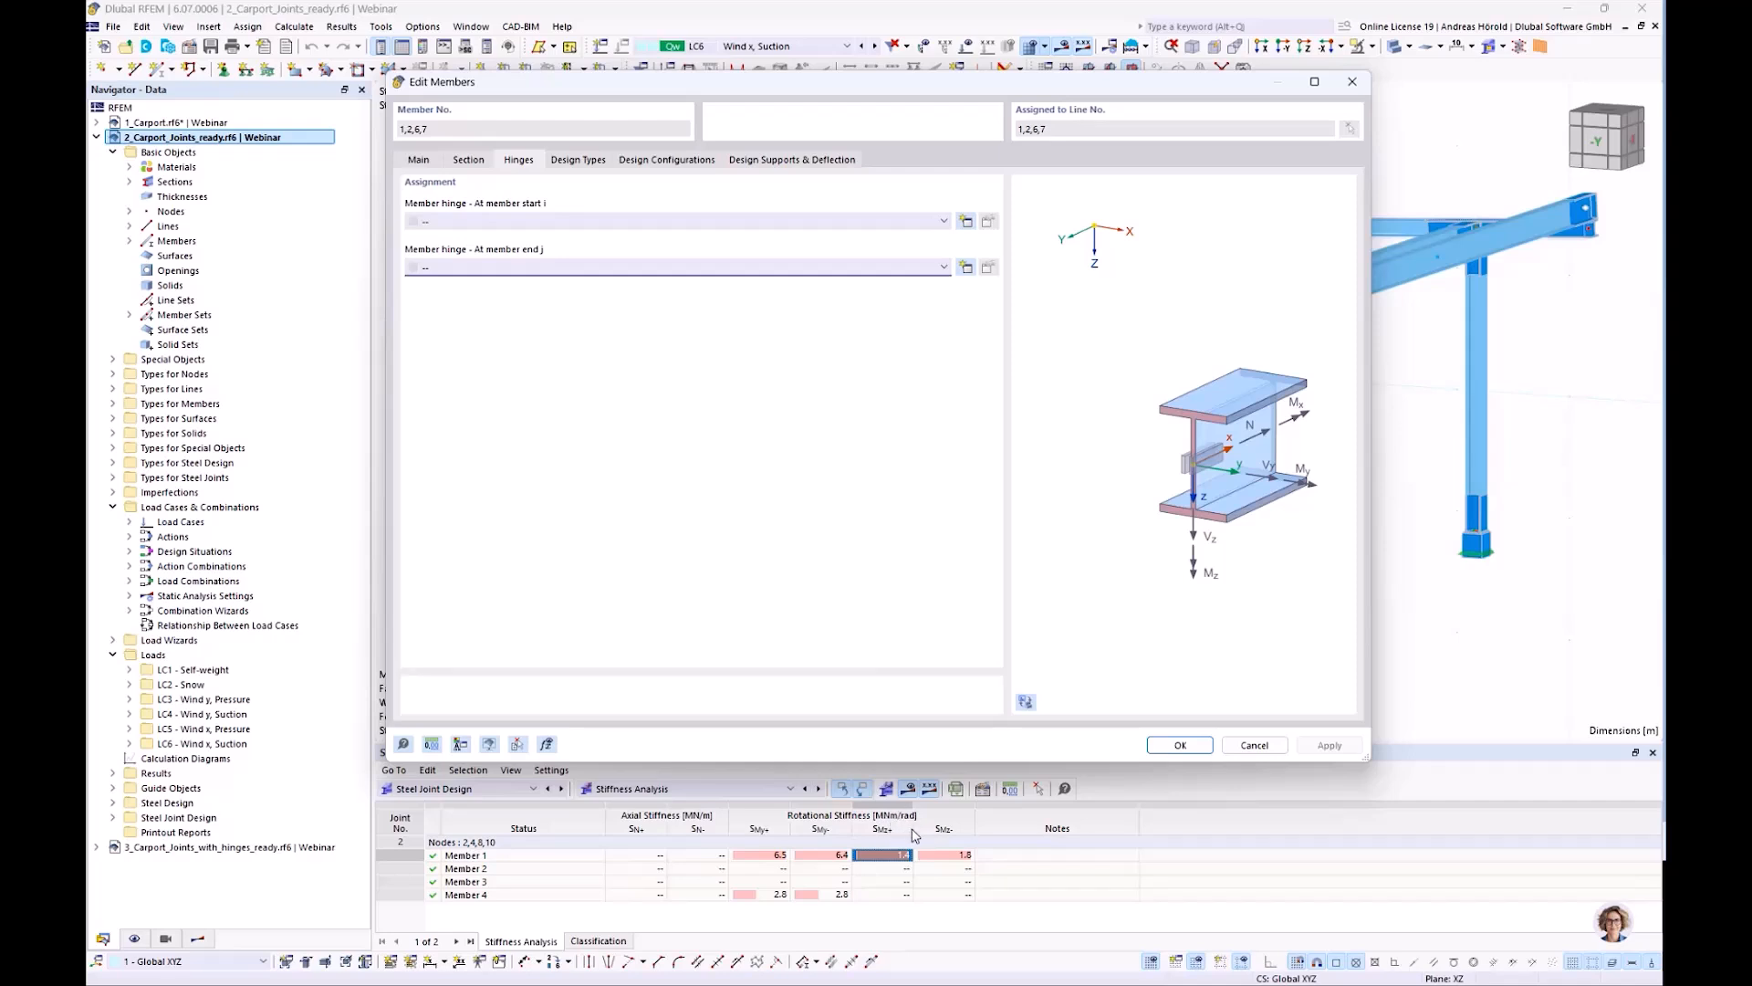
left_click(965, 268)
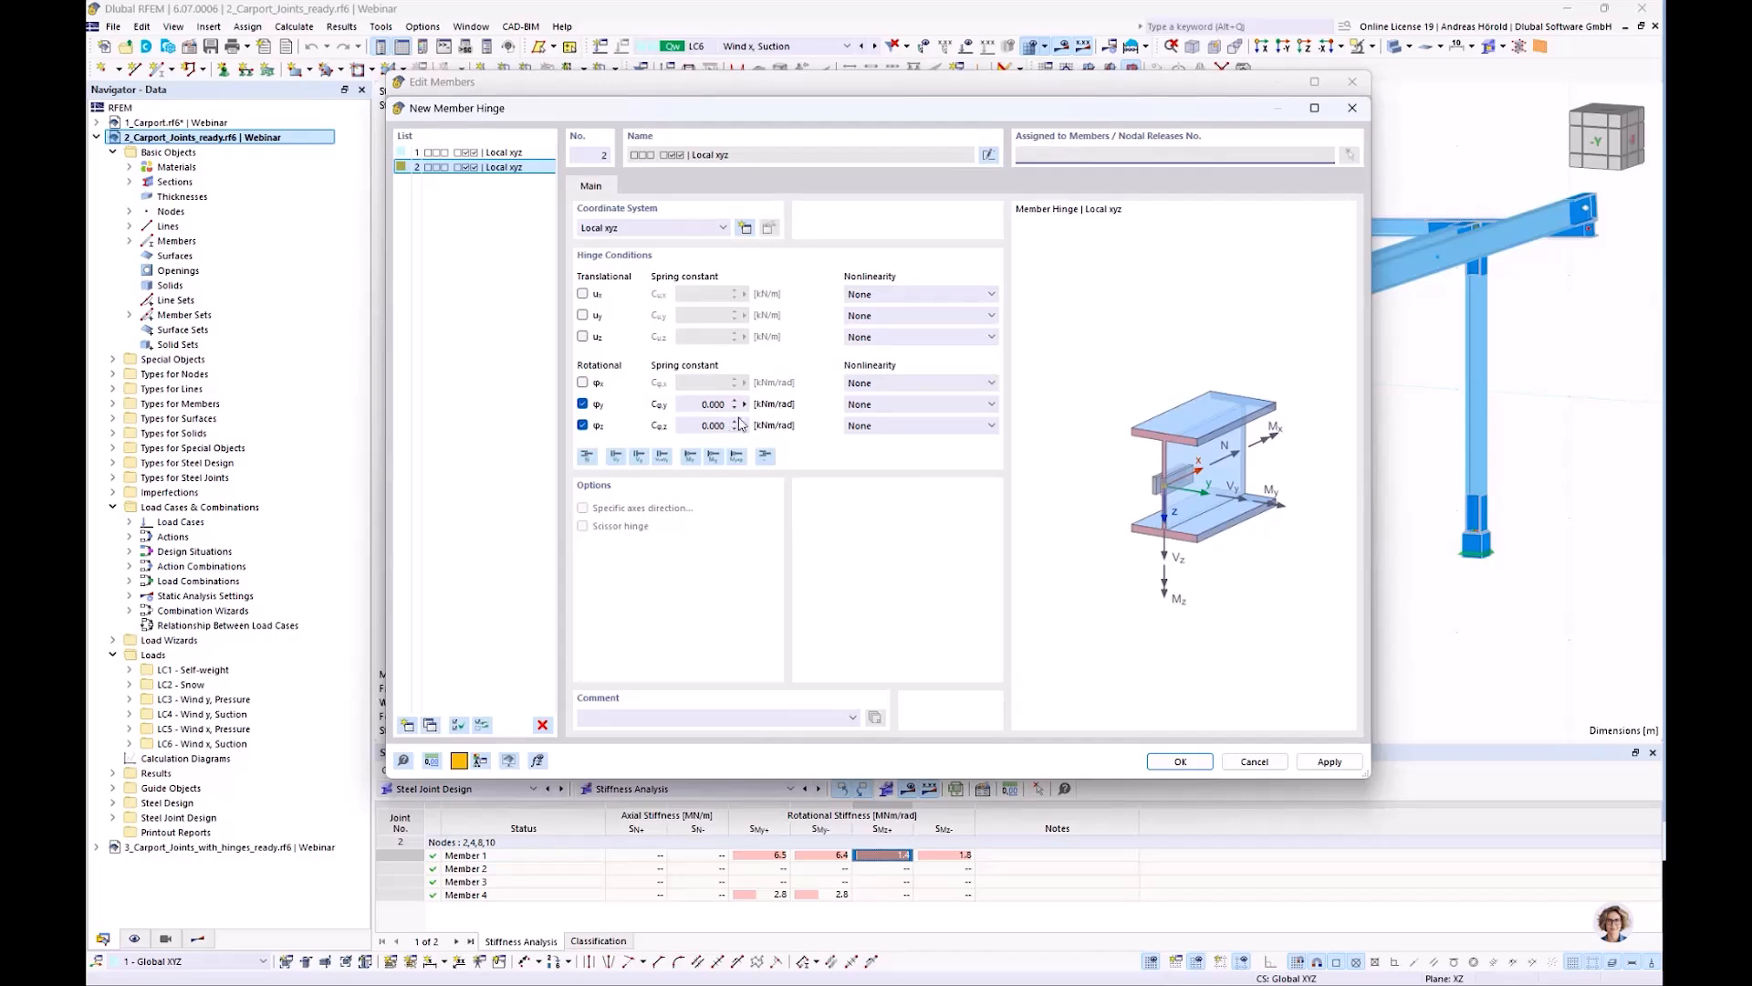
left_click_drag(697, 404, 795, 410)
type("6400")
left_click_drag(693, 429, 761, 431)
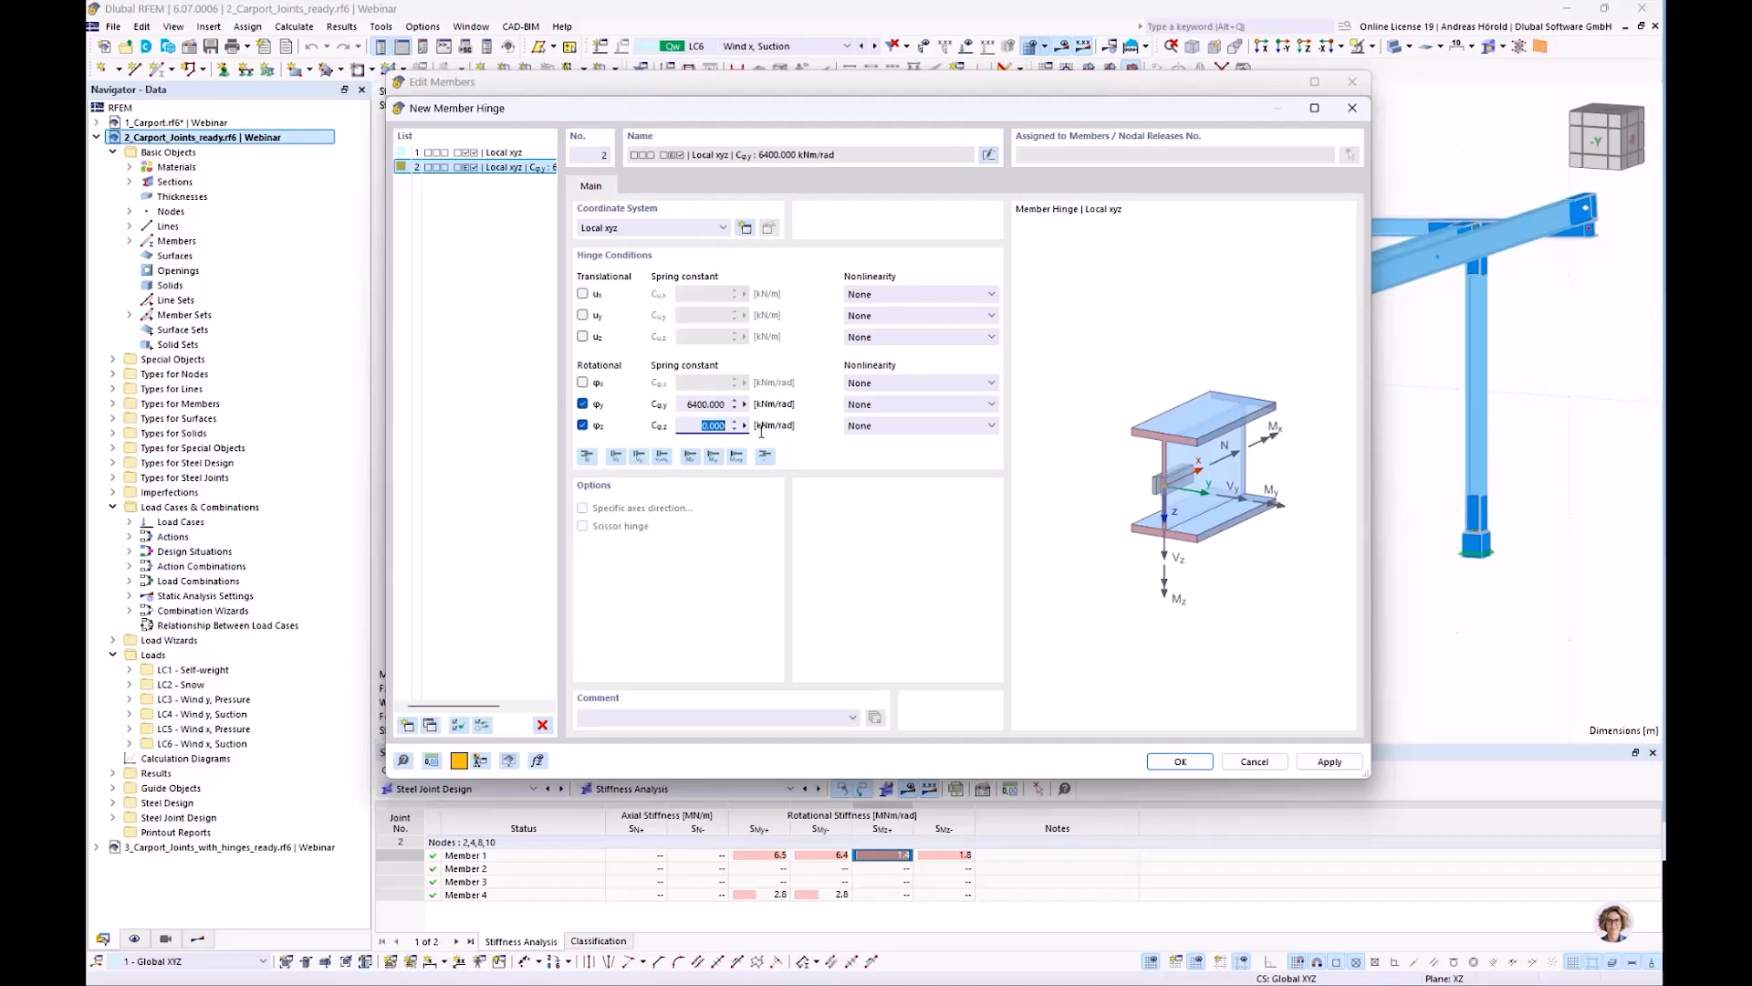
type("14")
left_click(1174, 761)
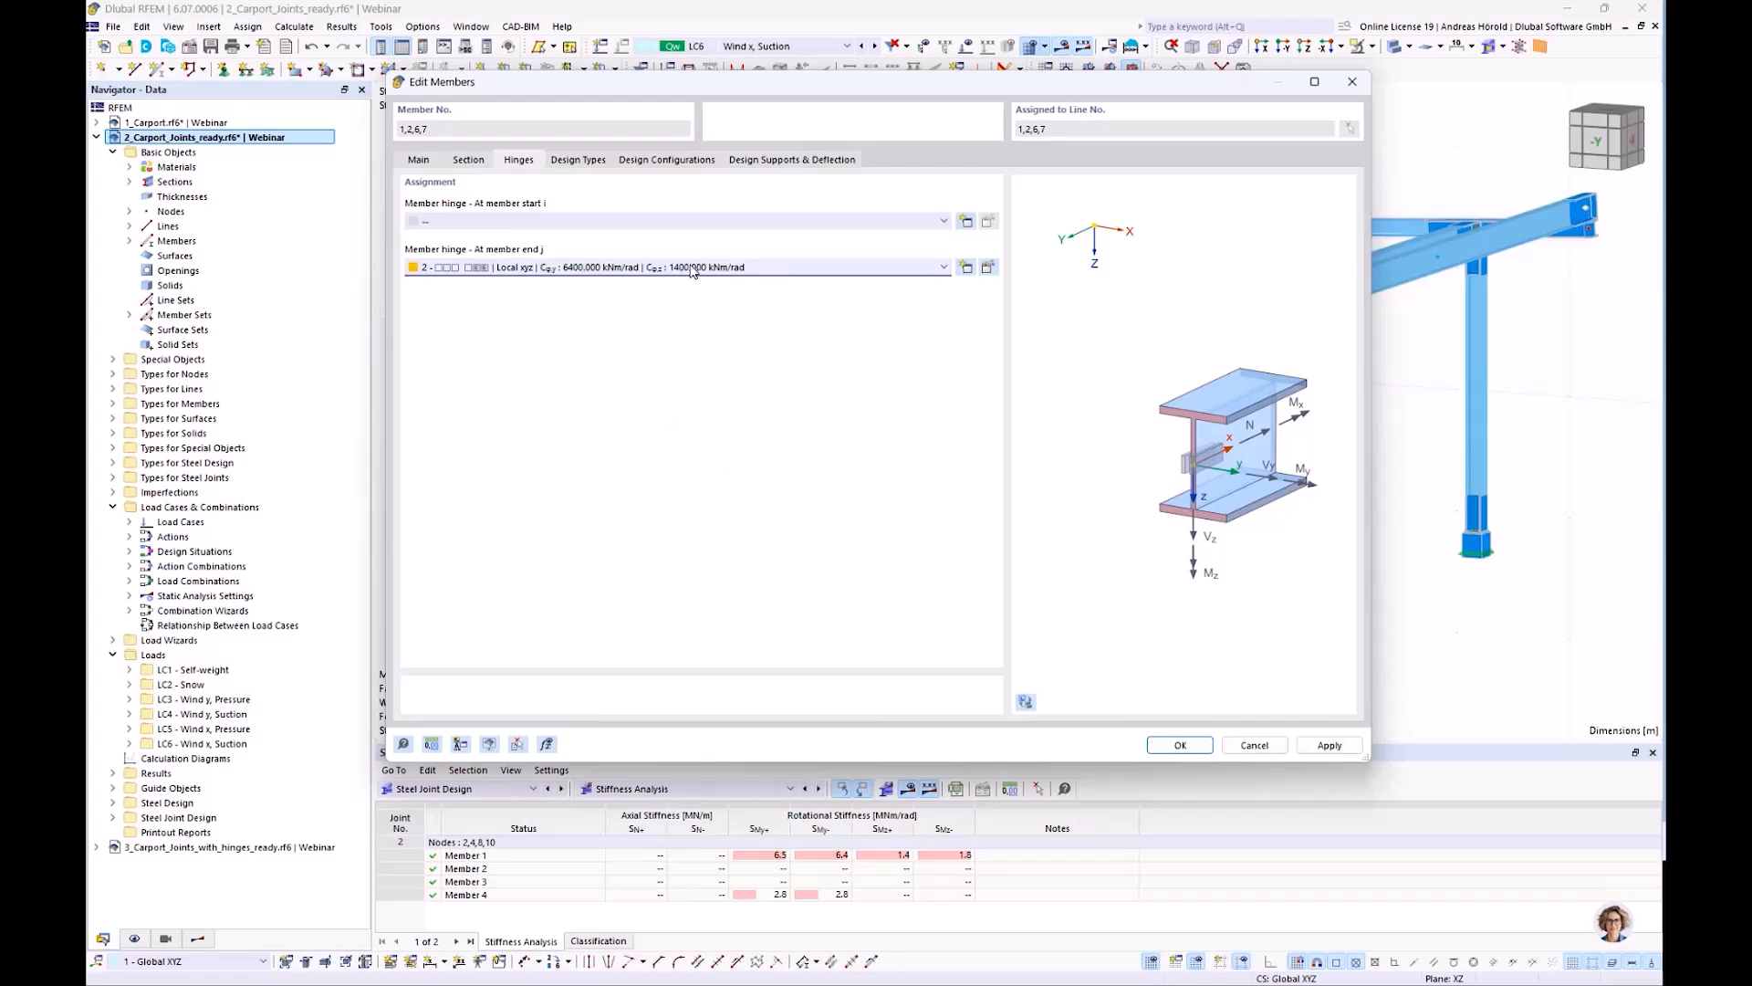
left_click(1171, 742)
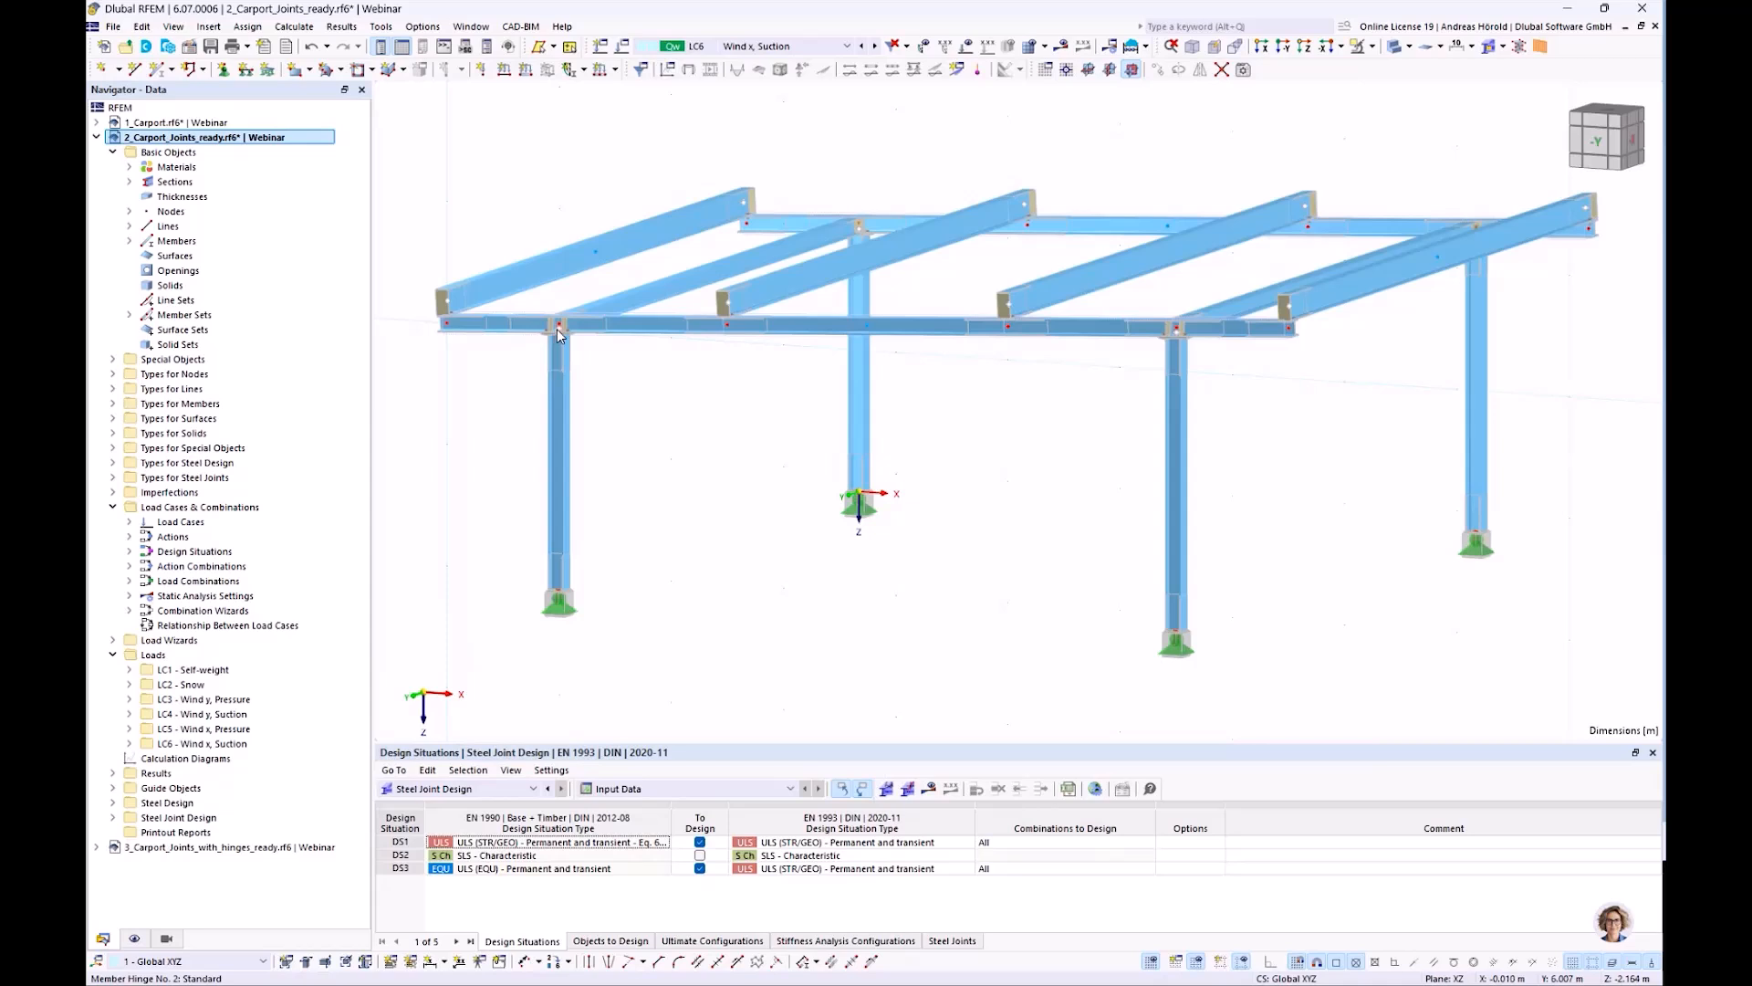
Edit beams 11 and 12 spanning between the column heads, activate their Hinges option, and show the hinge assignments
scroll(562, 334, "up", 5)
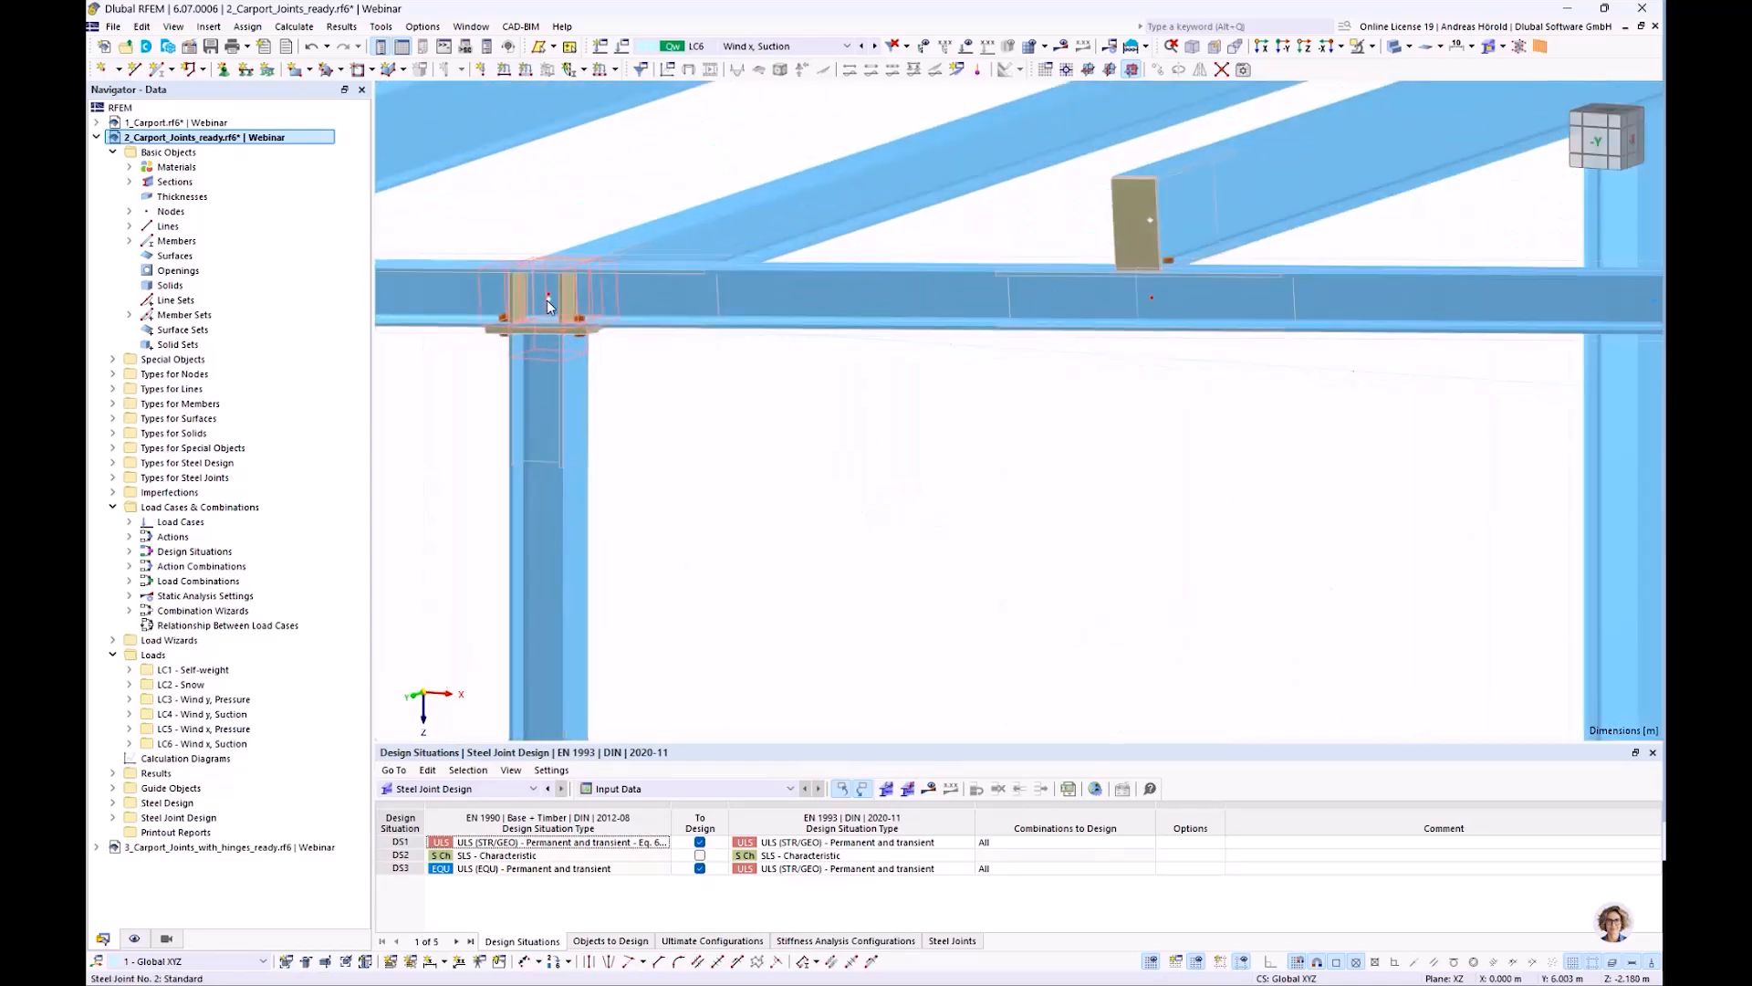
scroll(648, 415, "down", 5)
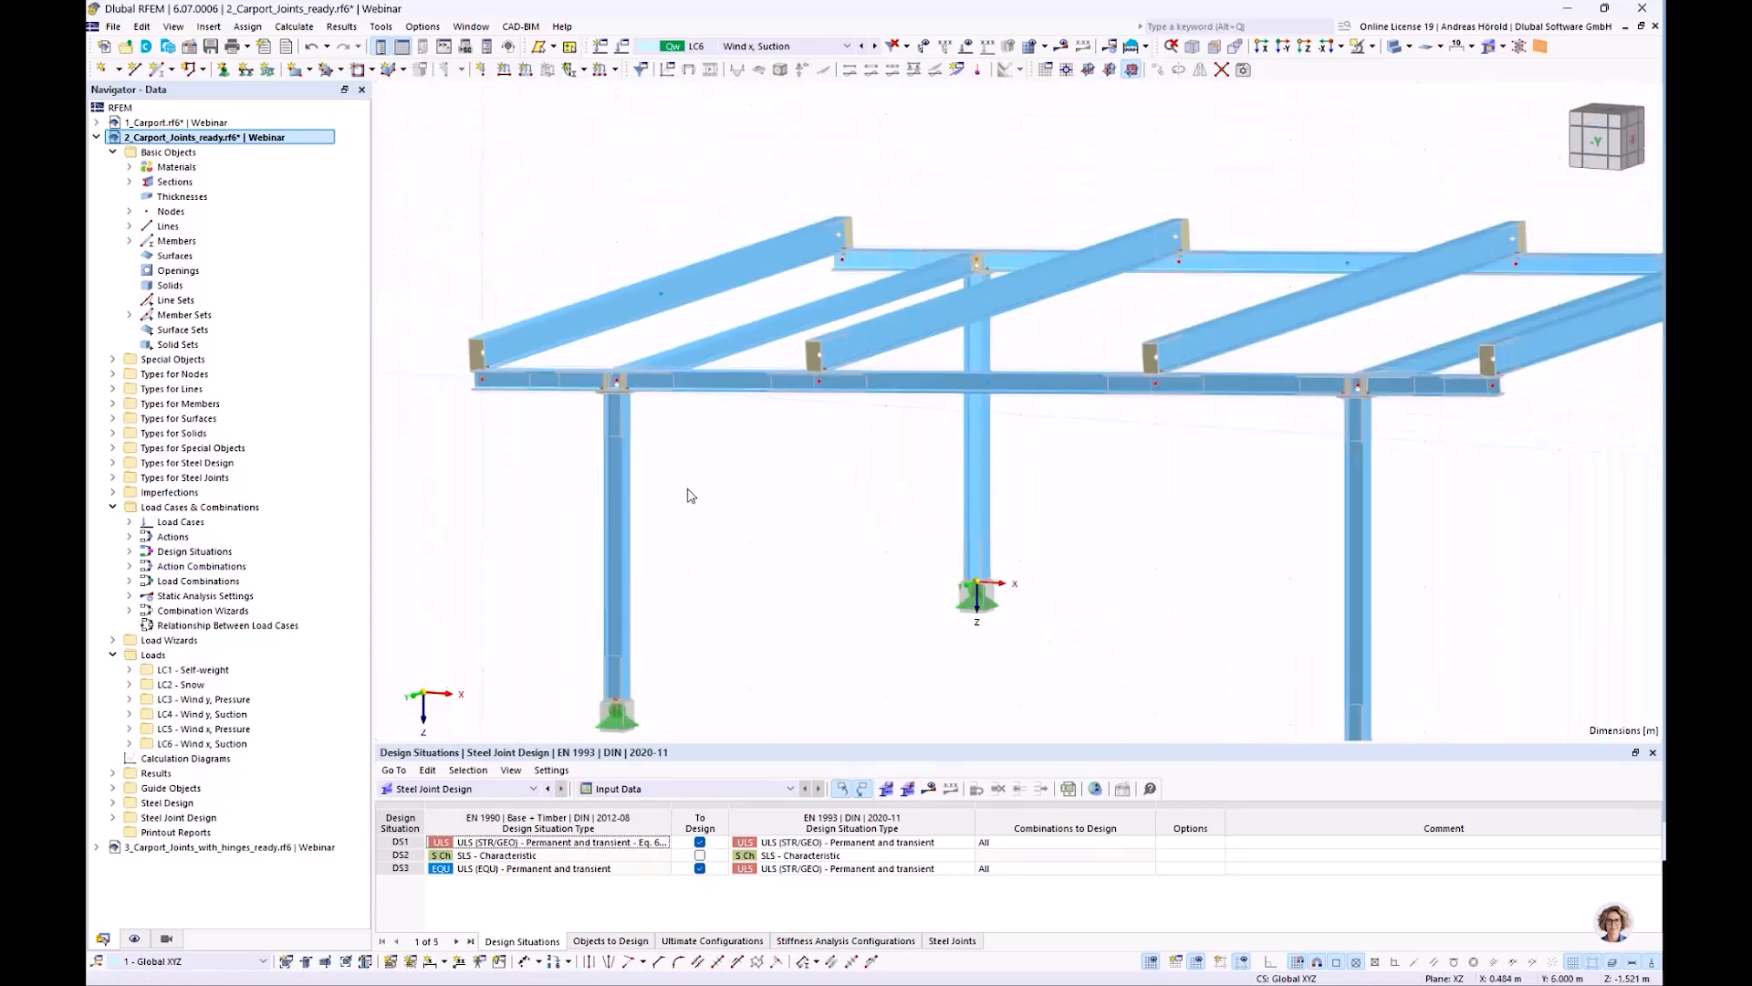
middle_click_drag(729, 509, 774, 548, "ctrl")
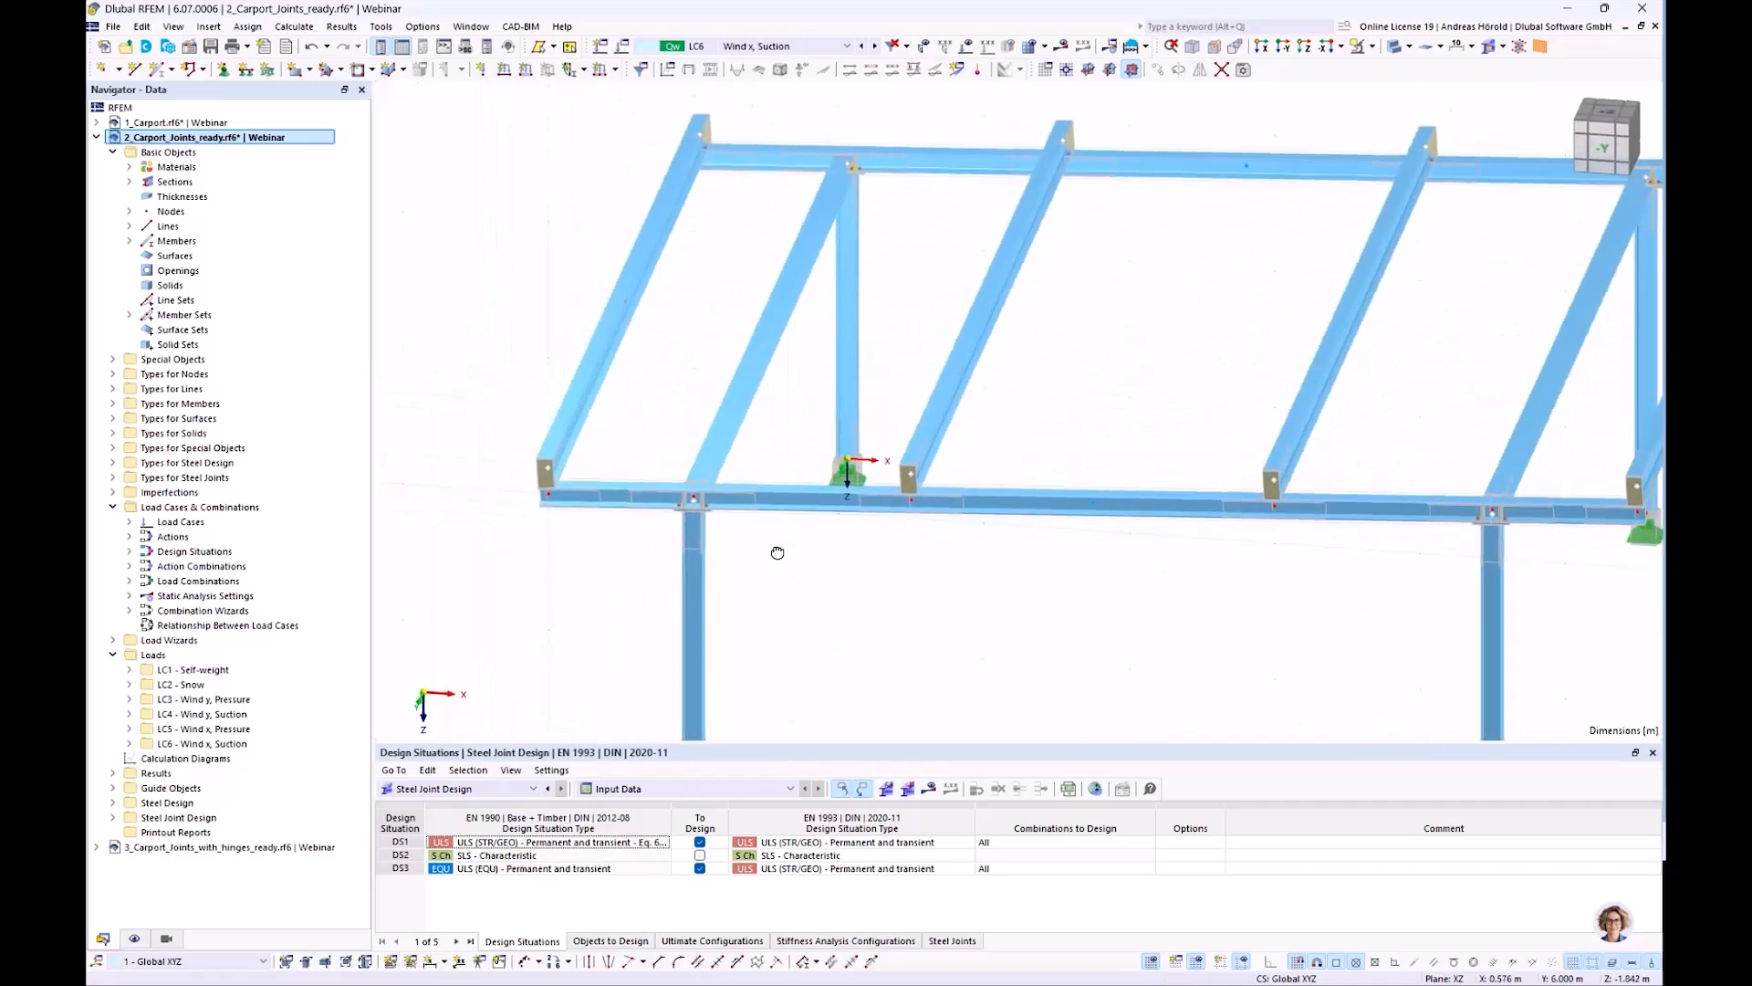
scroll(782, 552, "down", 1)
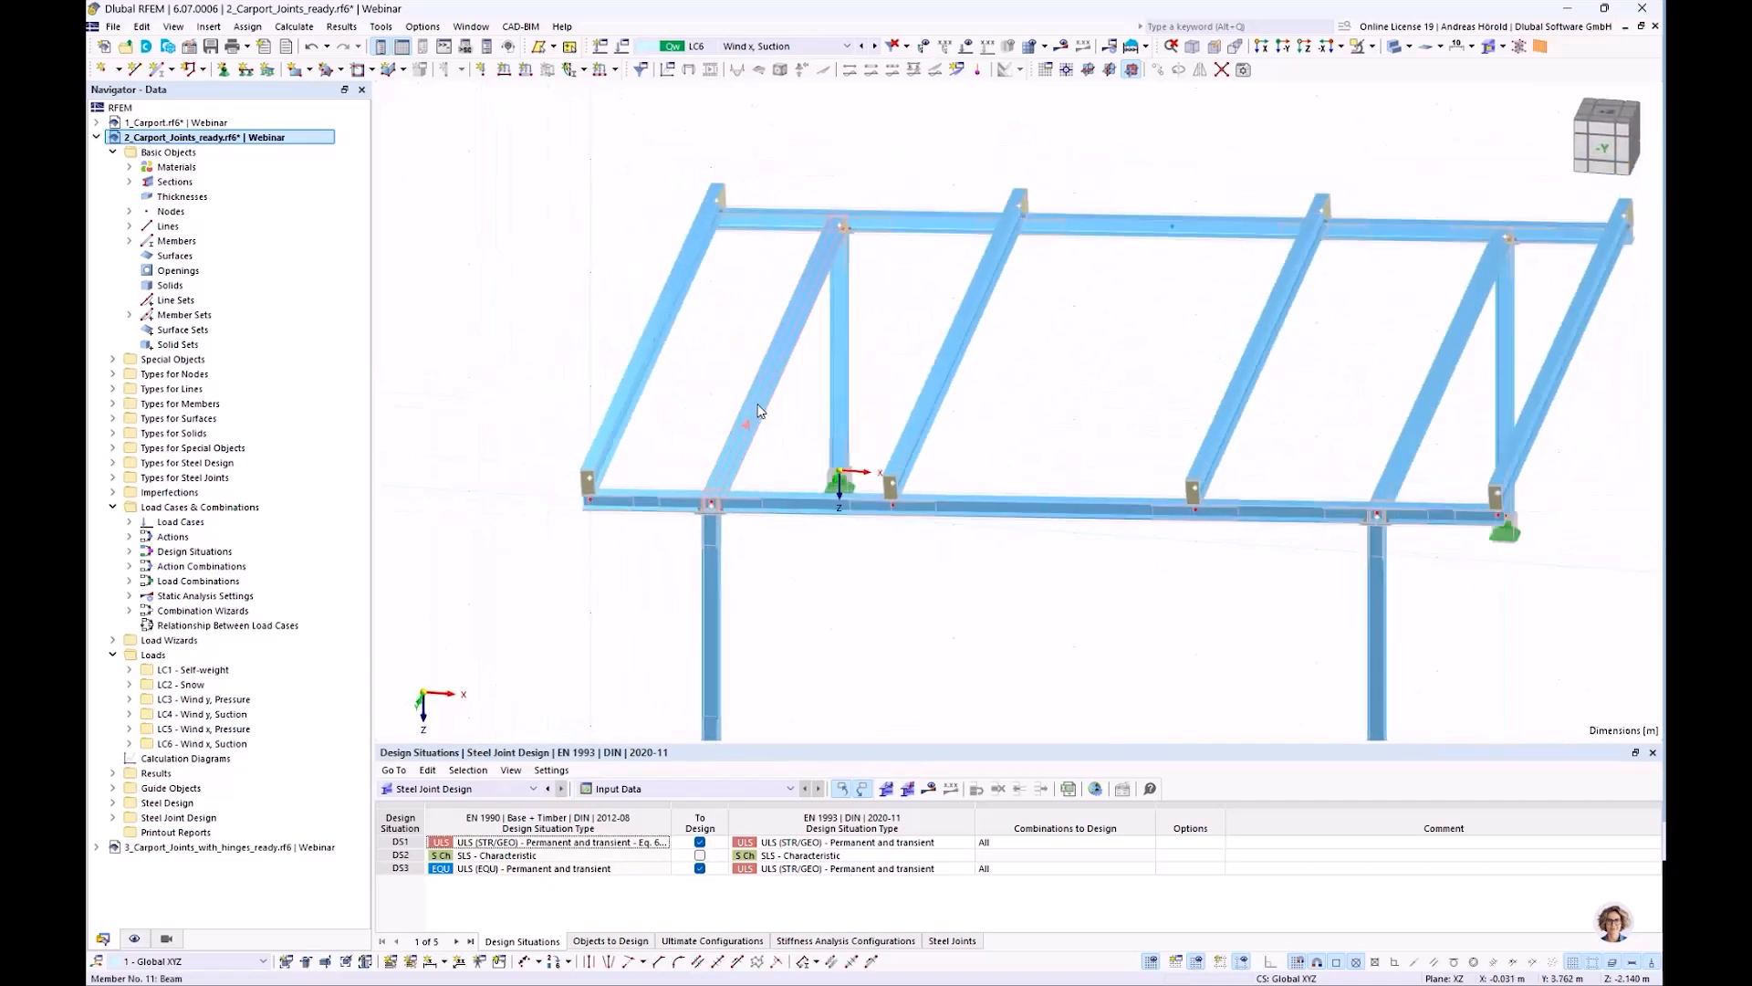
double_click(1414, 432)
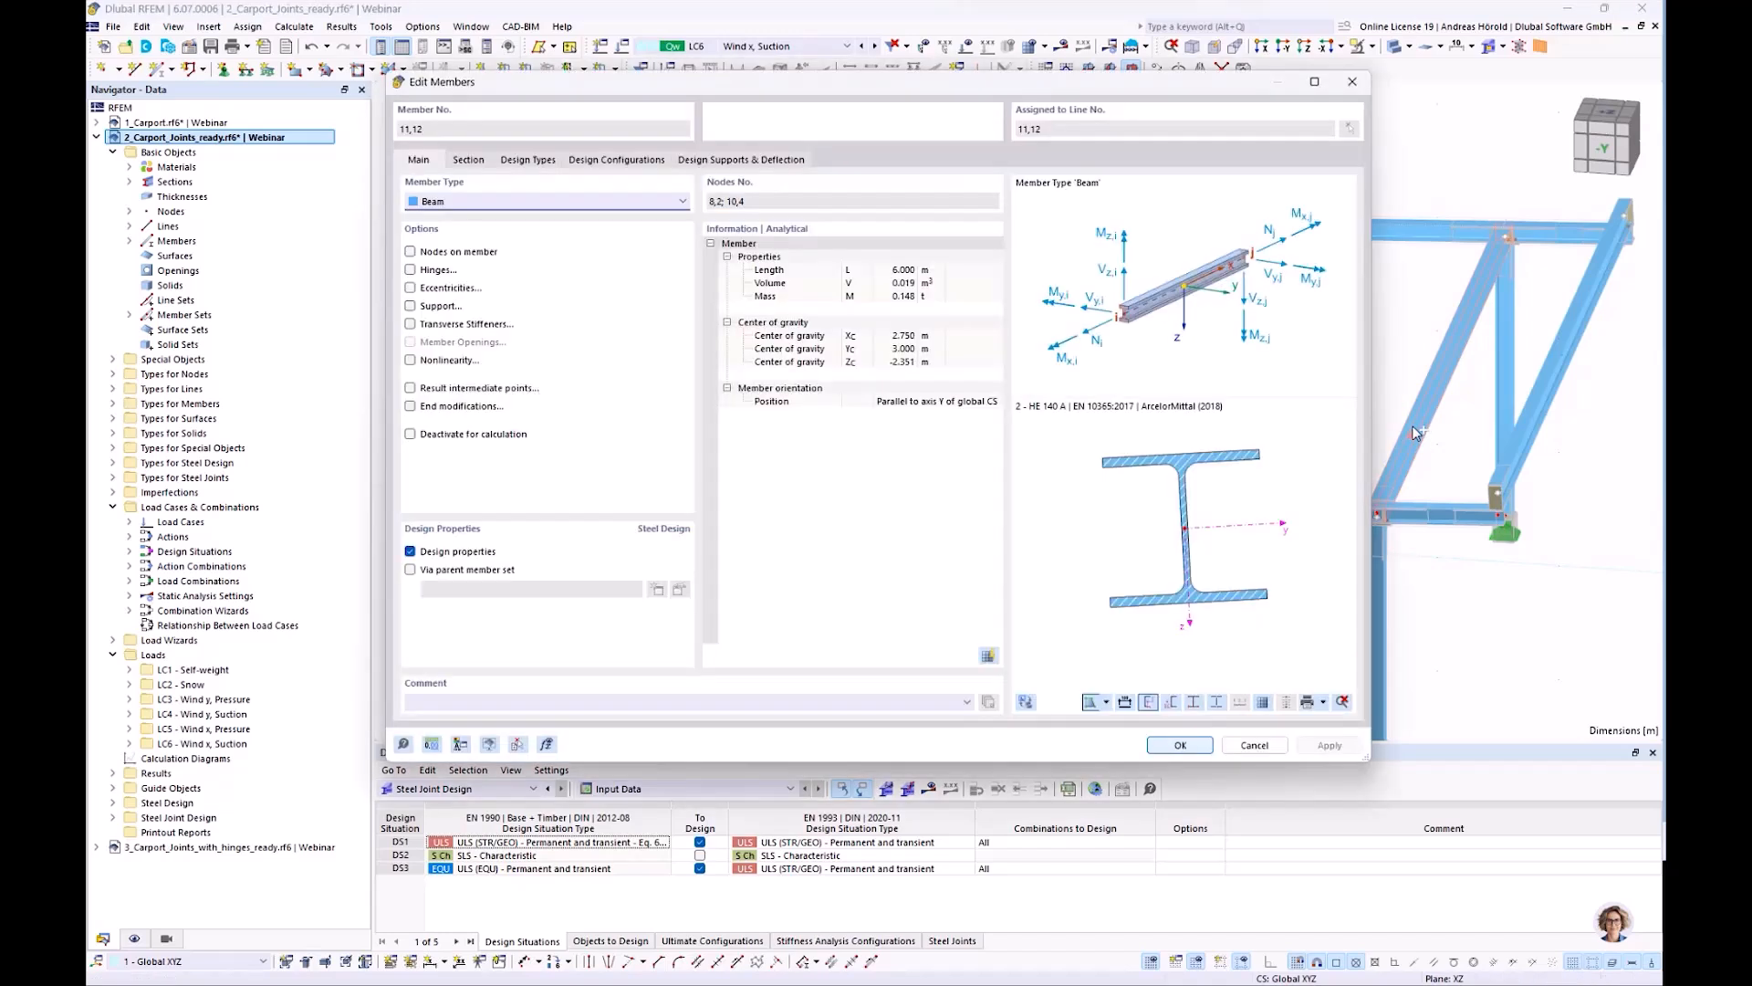
left_click(411, 271)
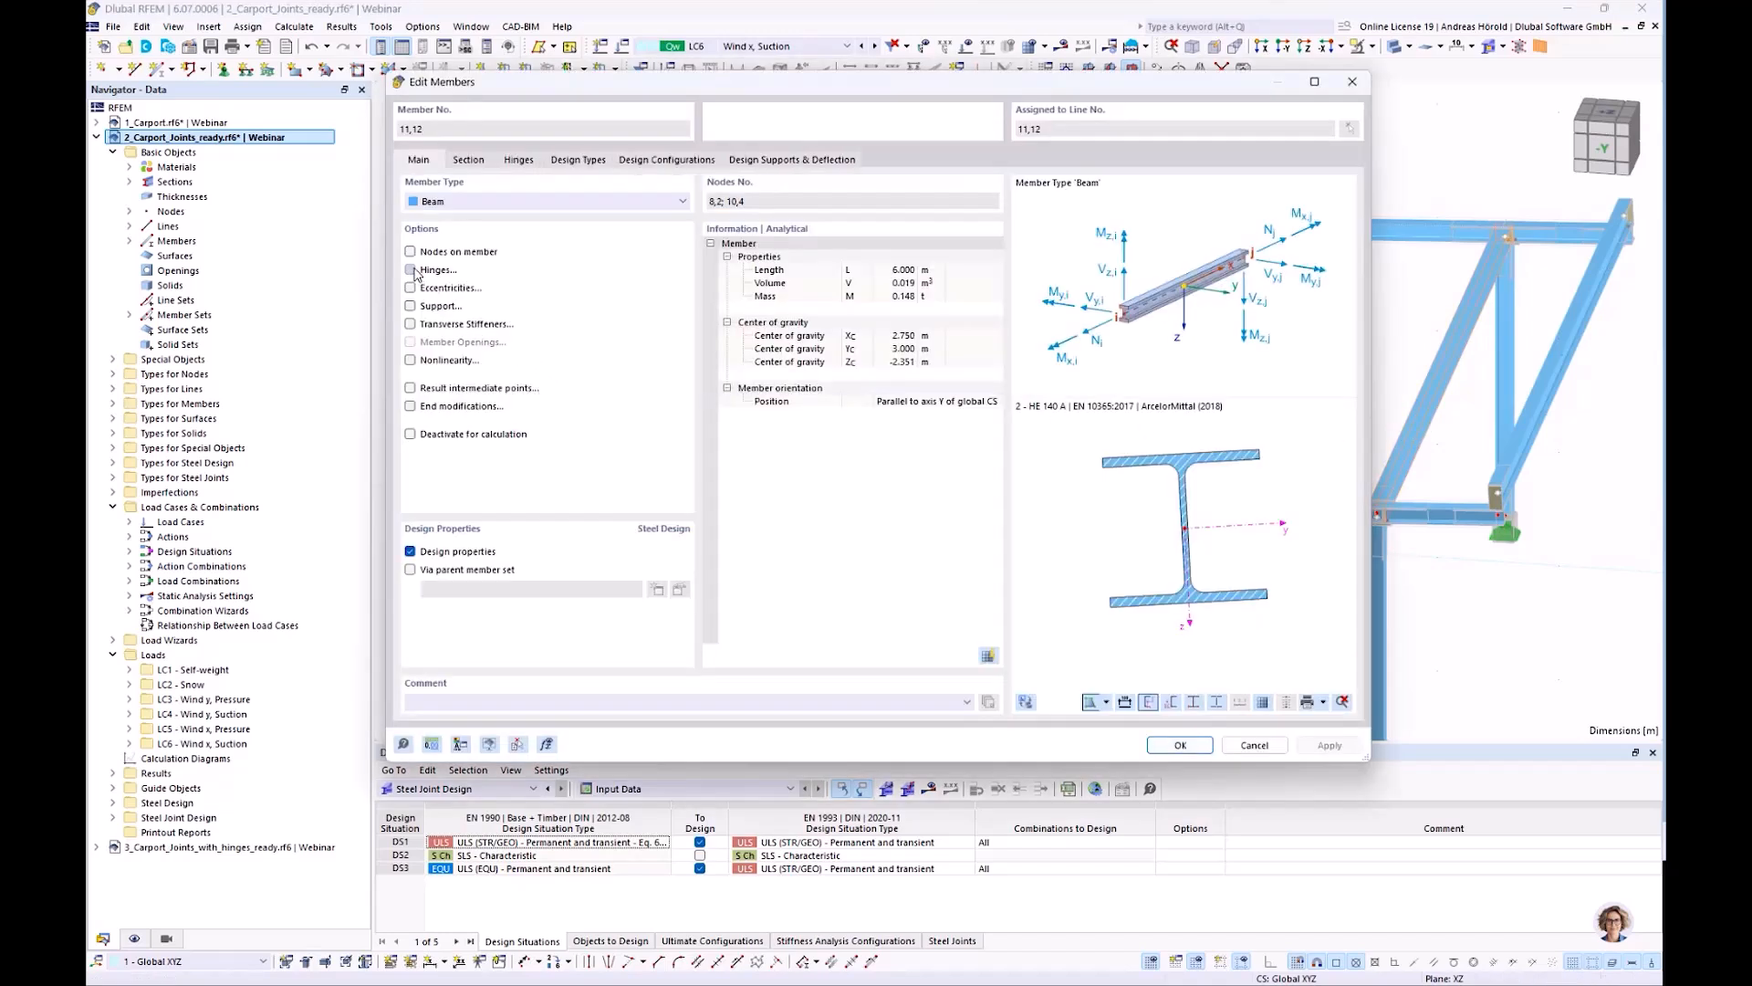
left_click(519, 161)
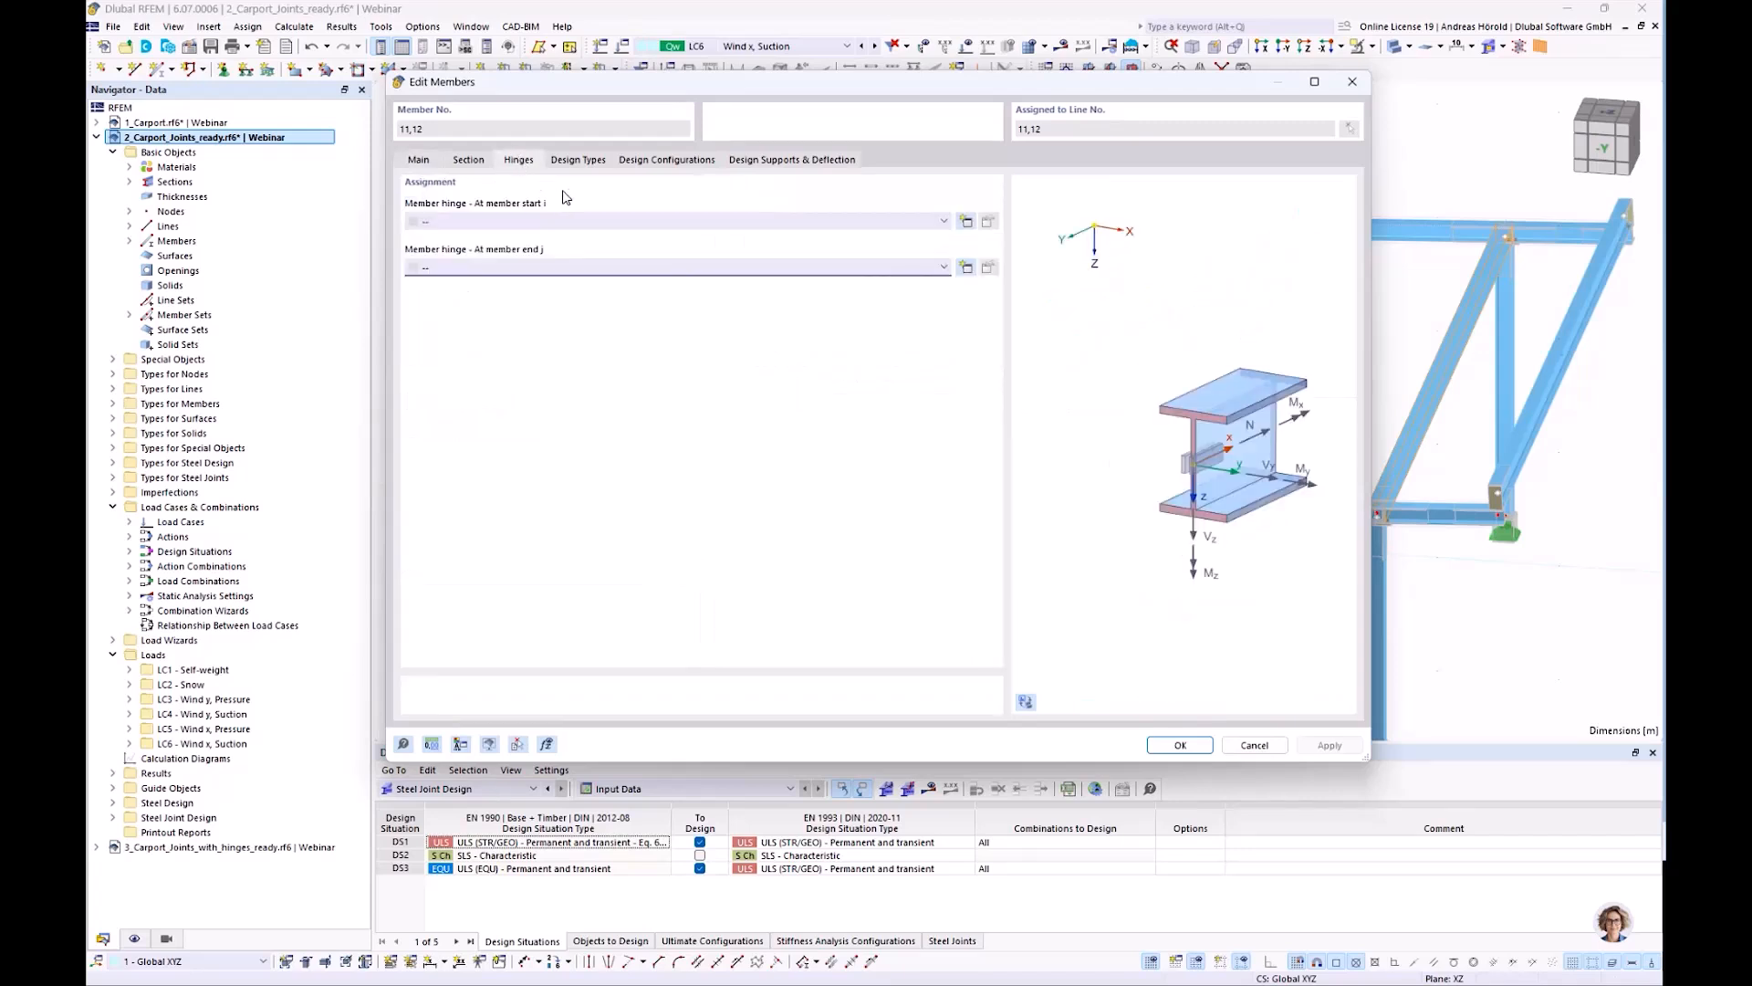
Create a member hinge at the beams' start i with φz fixed and a rotational spring of 2800 kNm/rad about y
left_click(965, 222)
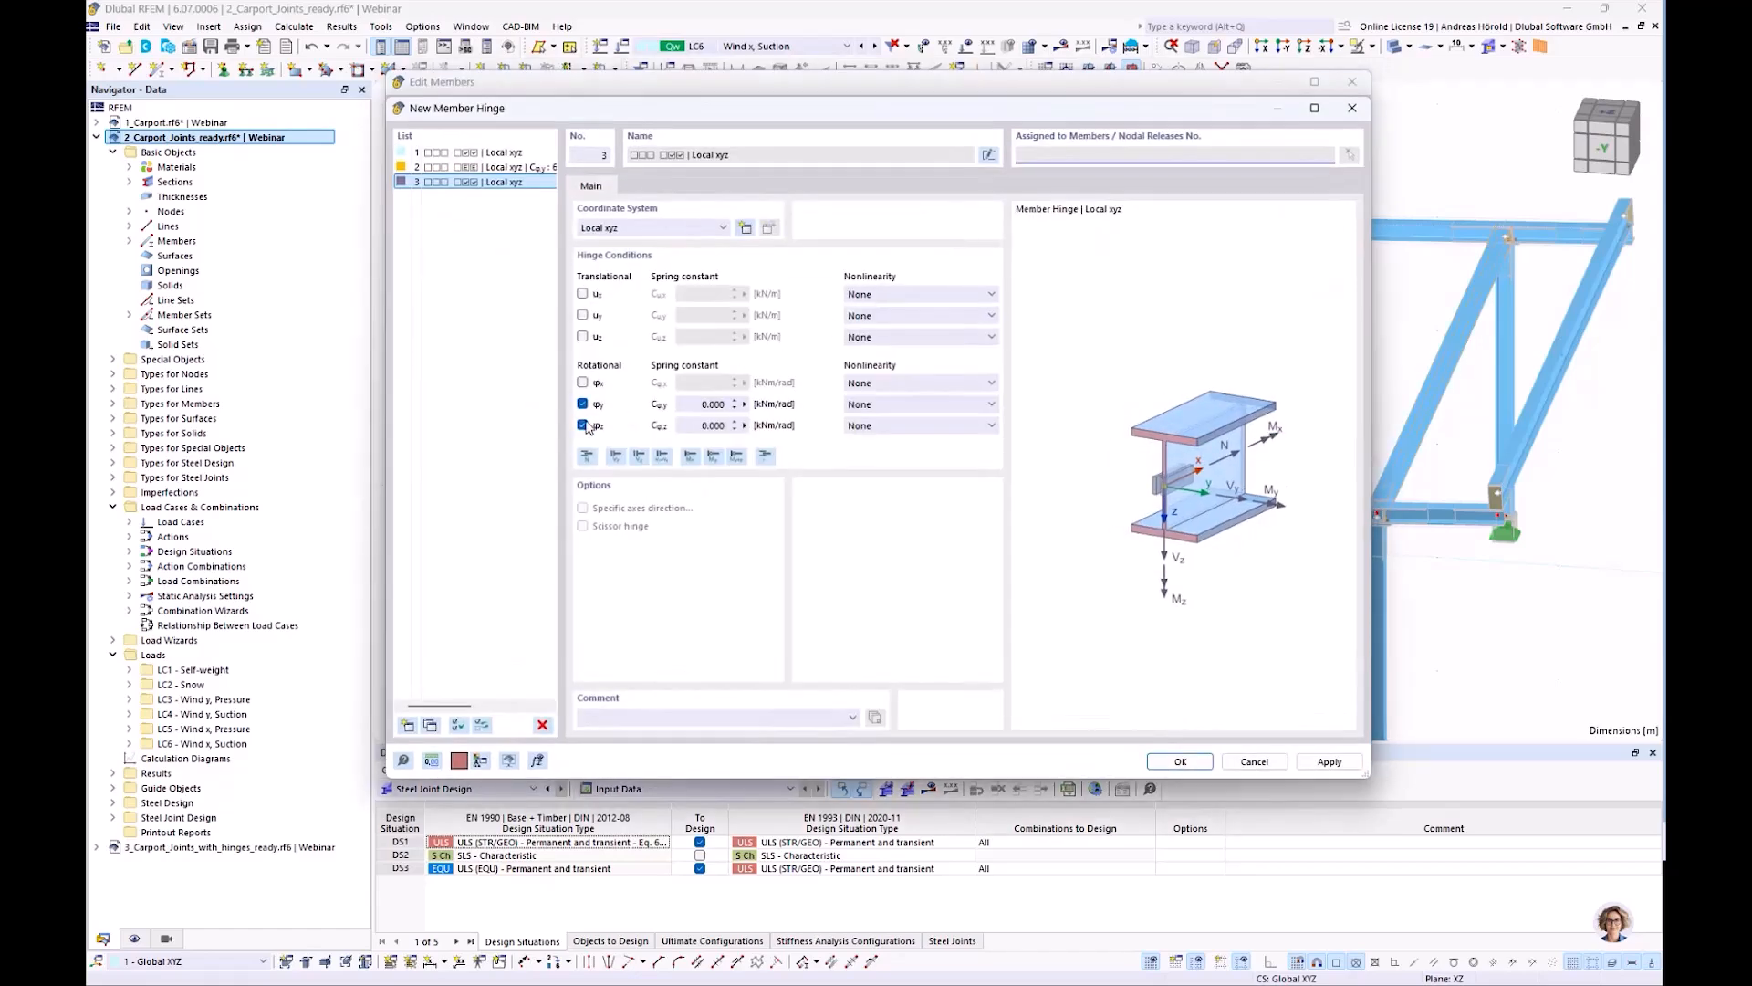
left_click(584, 425)
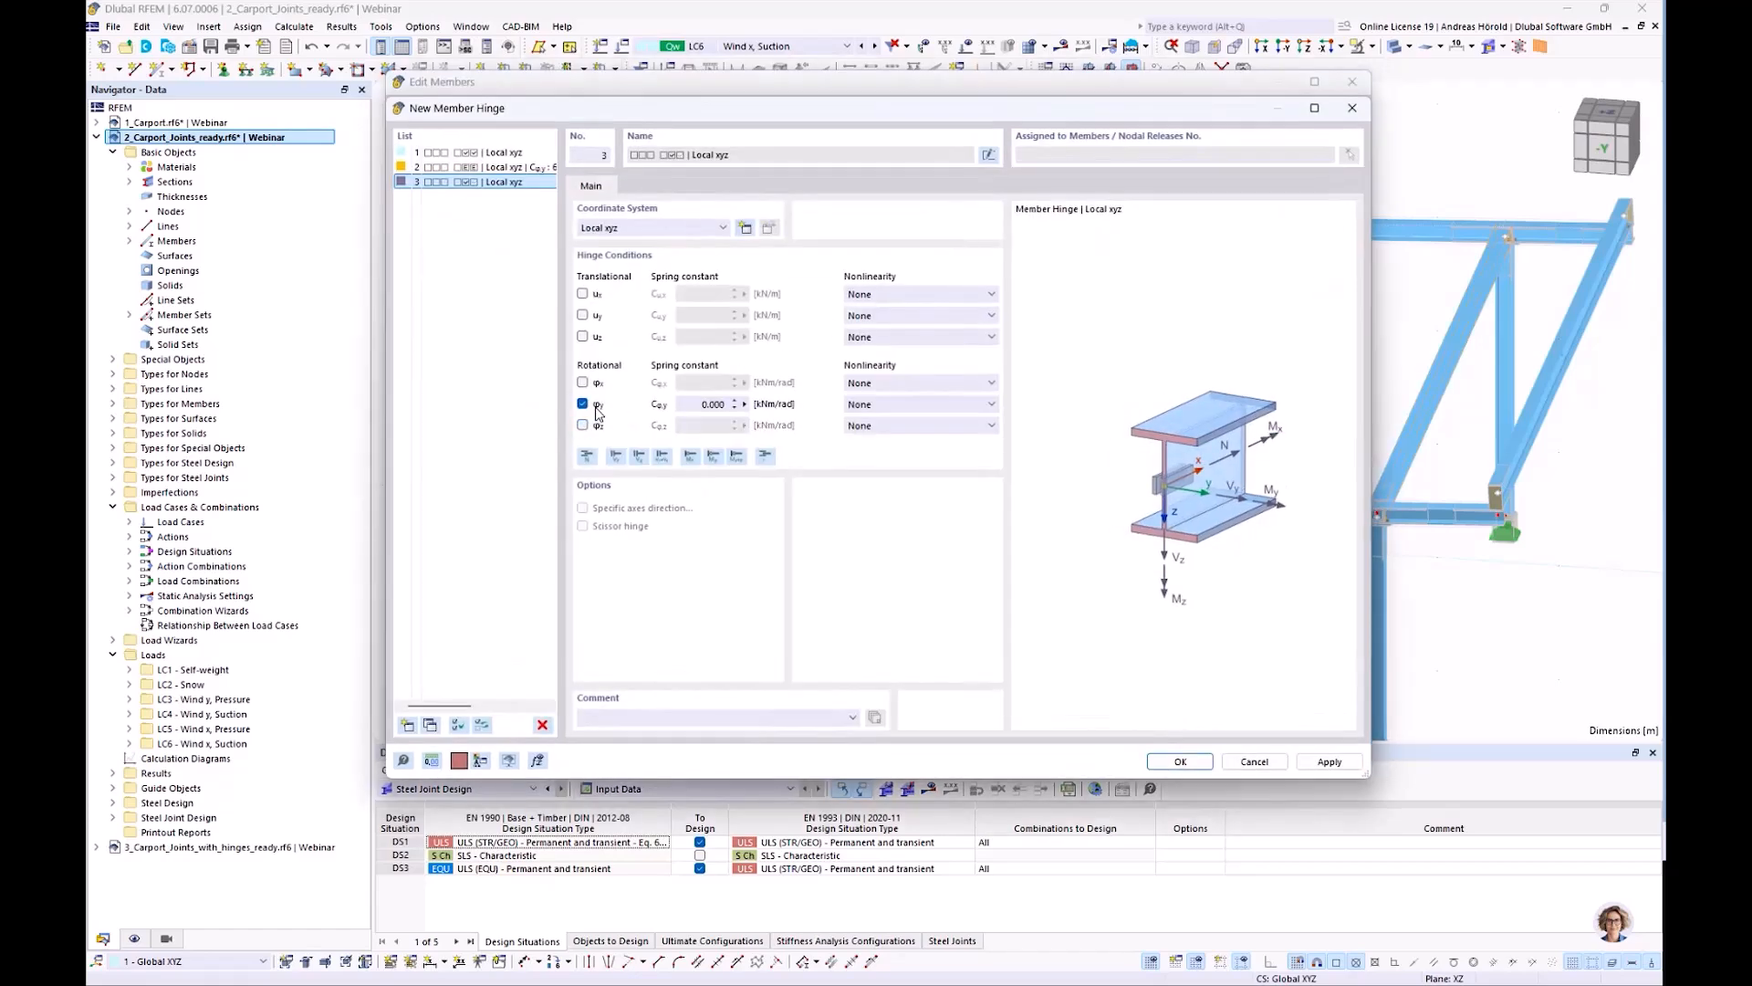
double_click(700, 403)
type("2800")
left_click(1180, 761)
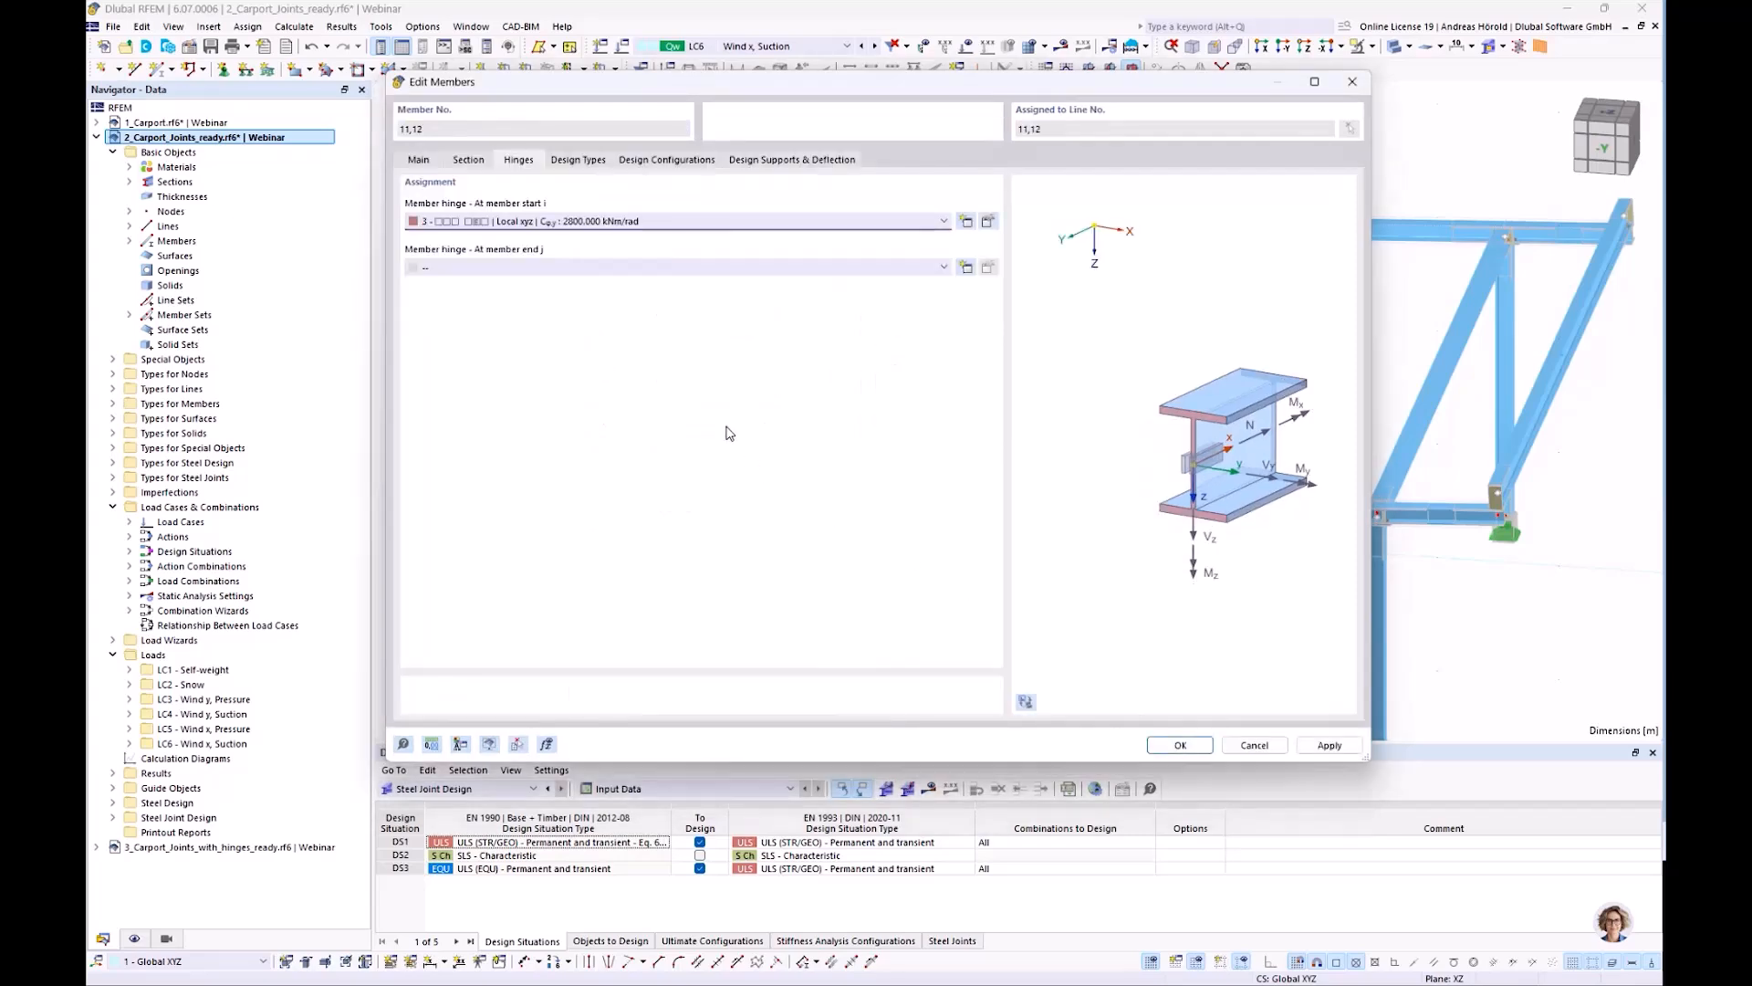
Assign the existing 2800 kNm/rad hinge to end j of the two beams and apply the member changes
left_click(783, 269)
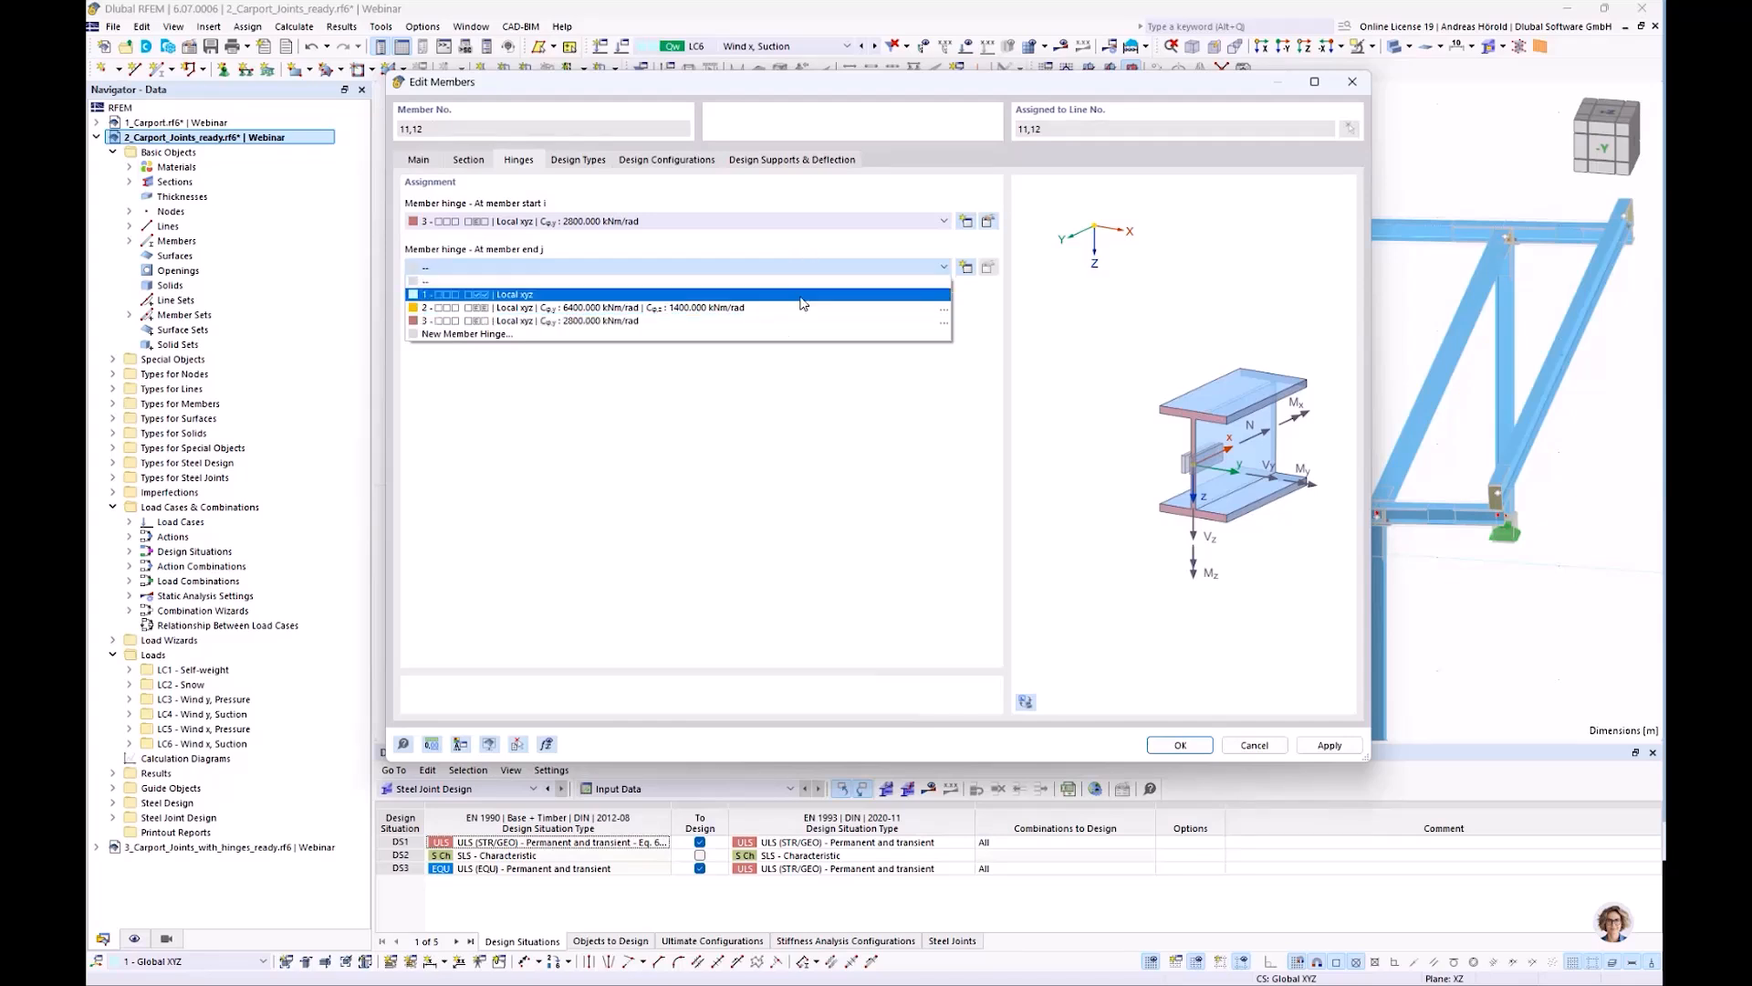
left_click(803, 321)
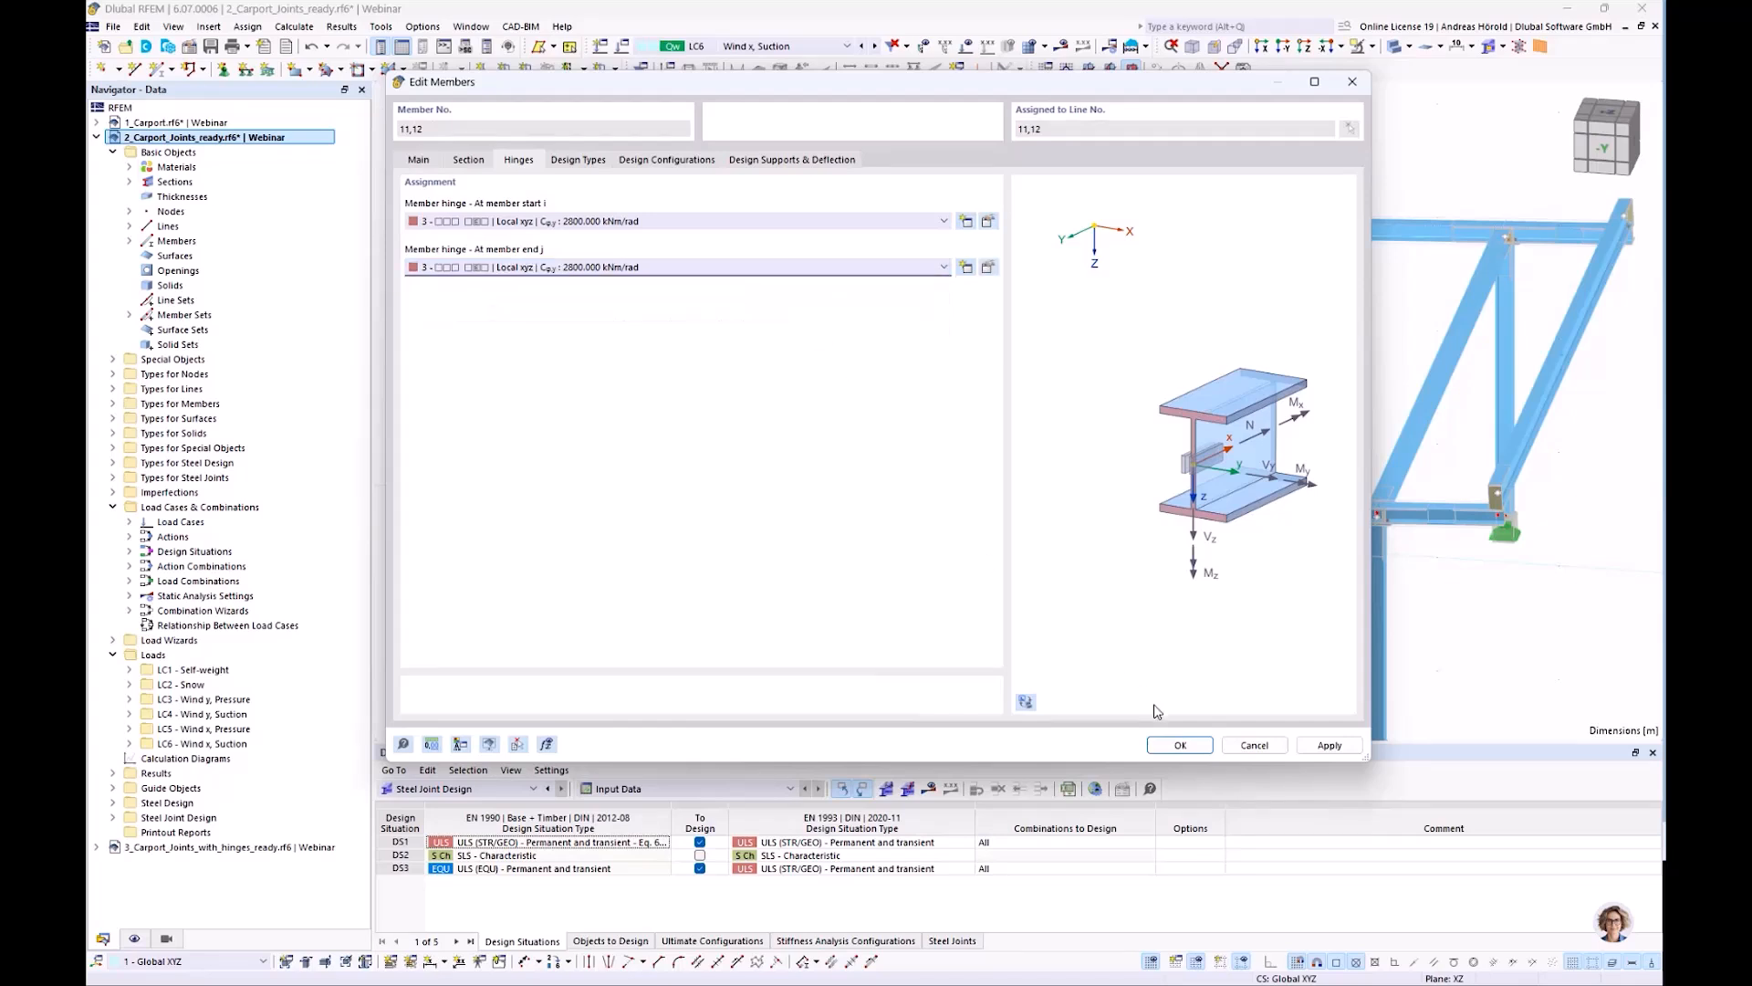
left_click(1183, 745)
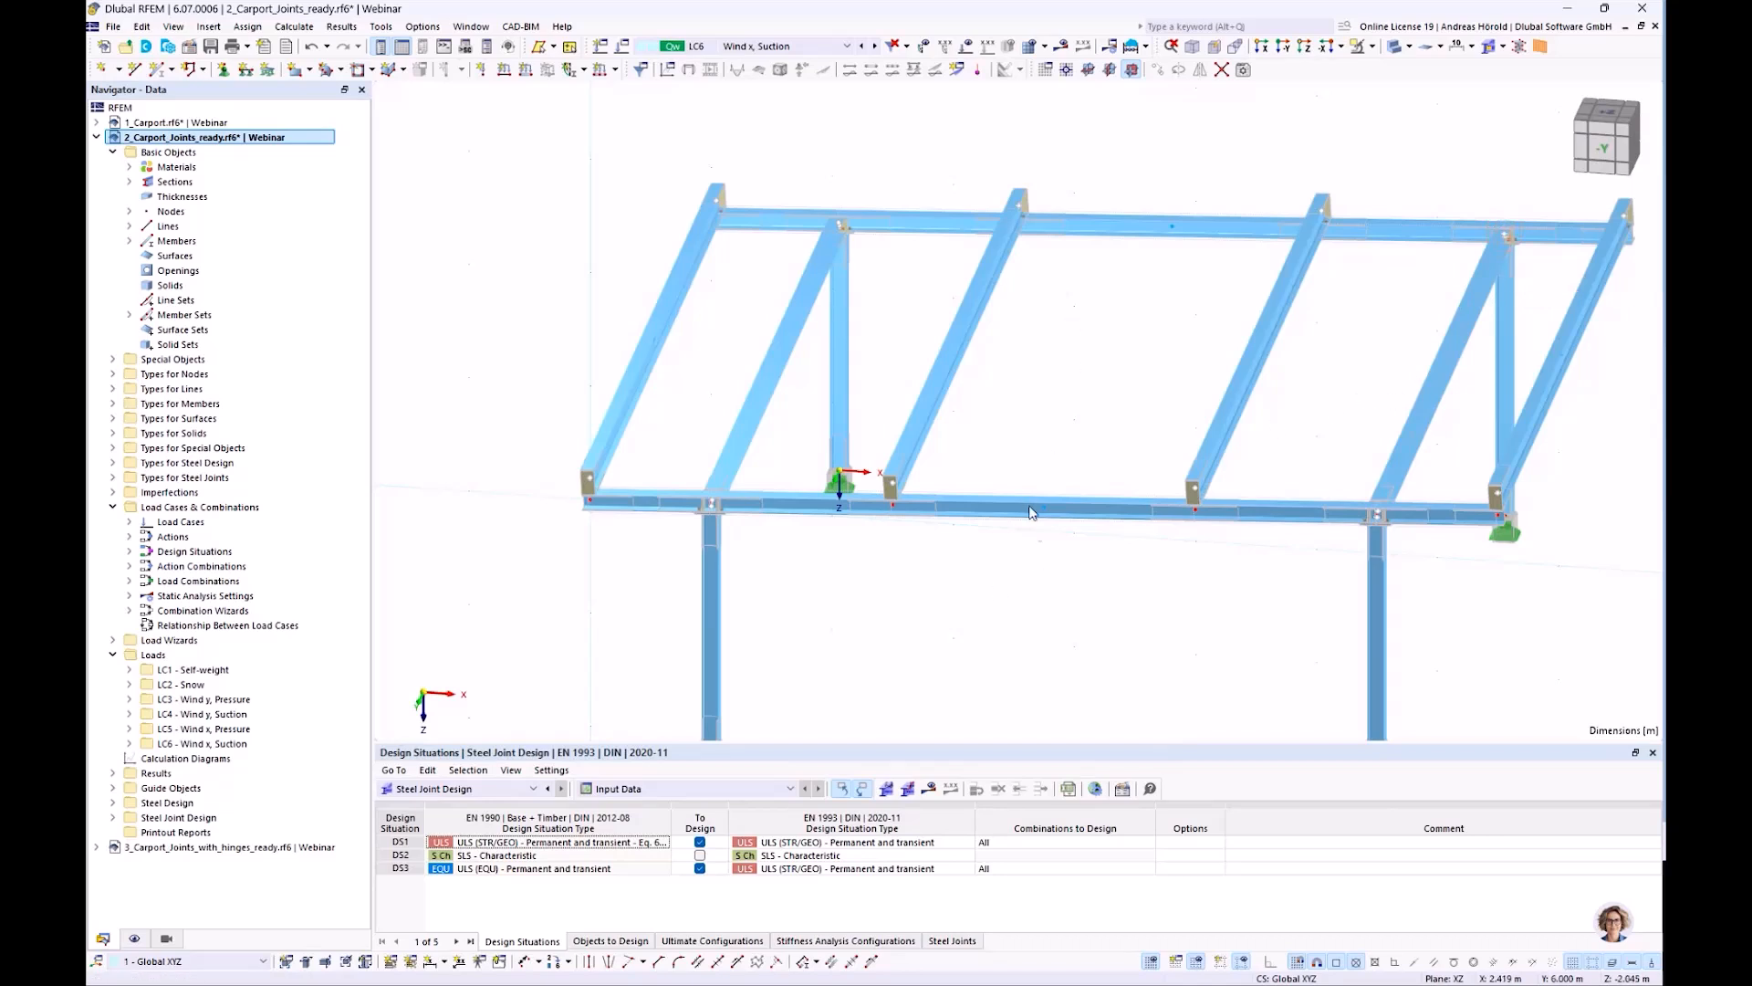
scroll(1079, 477, "down", 3)
middle_click_drag(1079, 477, 931, 447)
scroll(931, 450, "up", 1)
scroll(931, 450, "down", 1)
middle_click_drag(931, 450, 1046, 472)
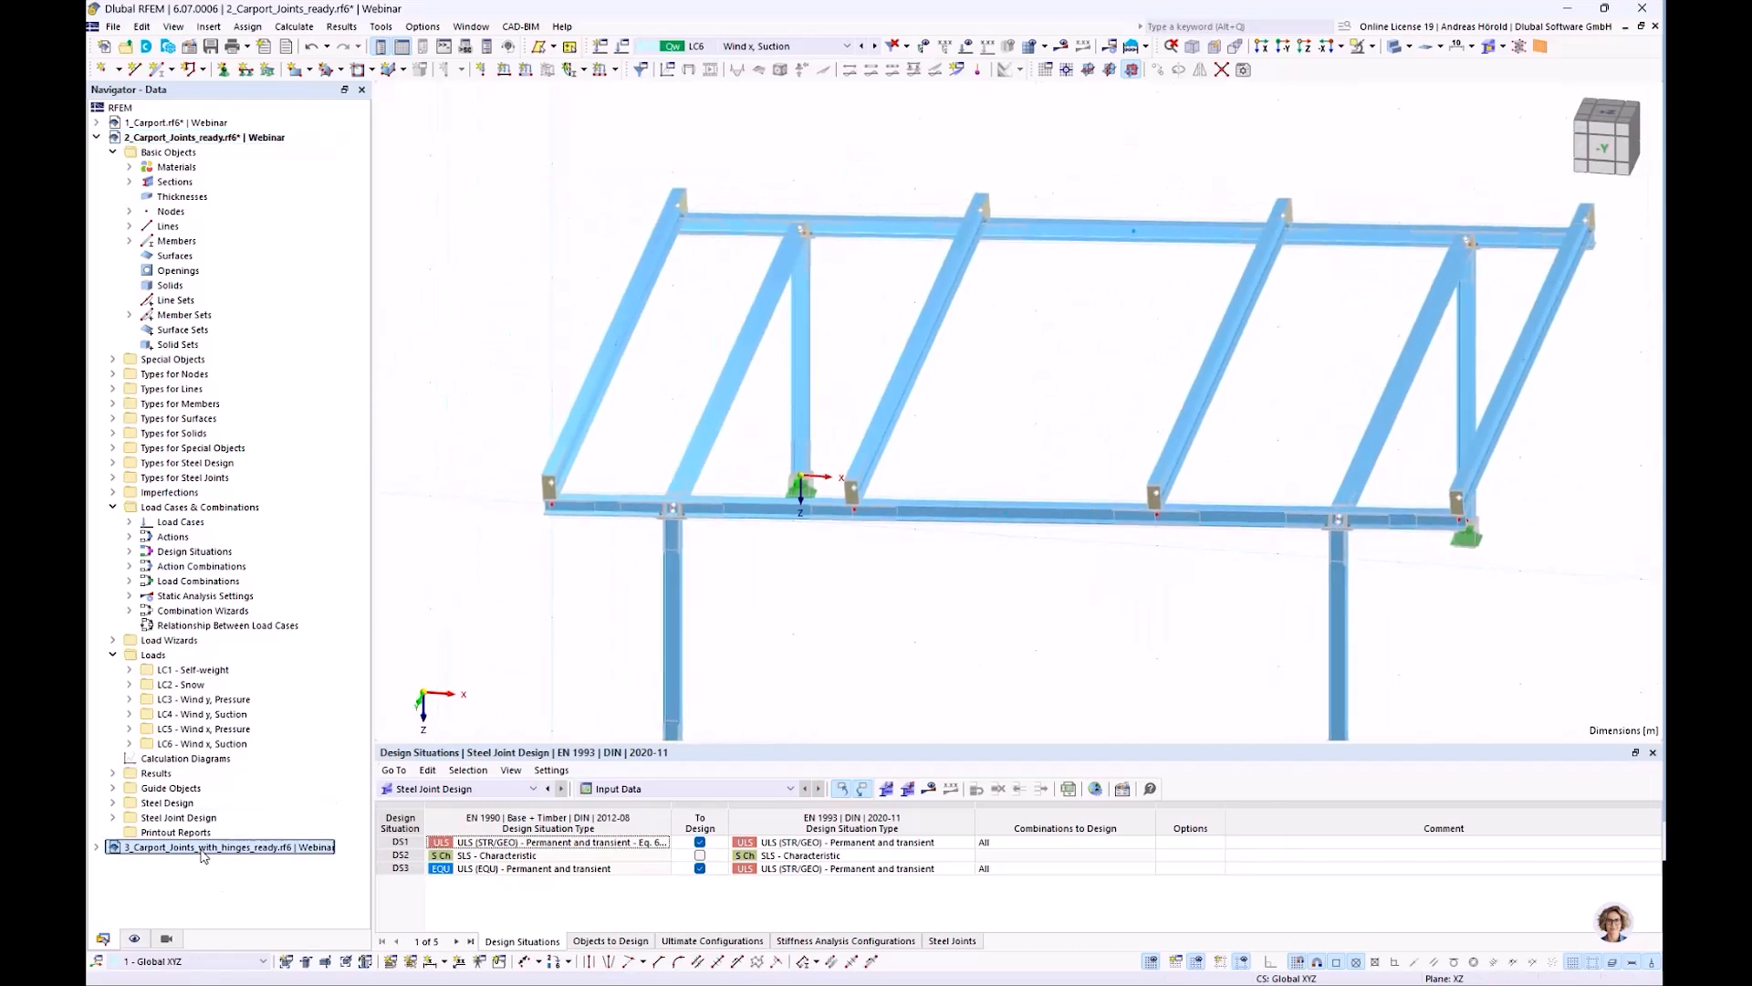
Switch to the model 3_Carport_Joints_with_hinges_ready and show the Stress-Strain Analysis results of the Steel Joint Design
left_click(202, 850)
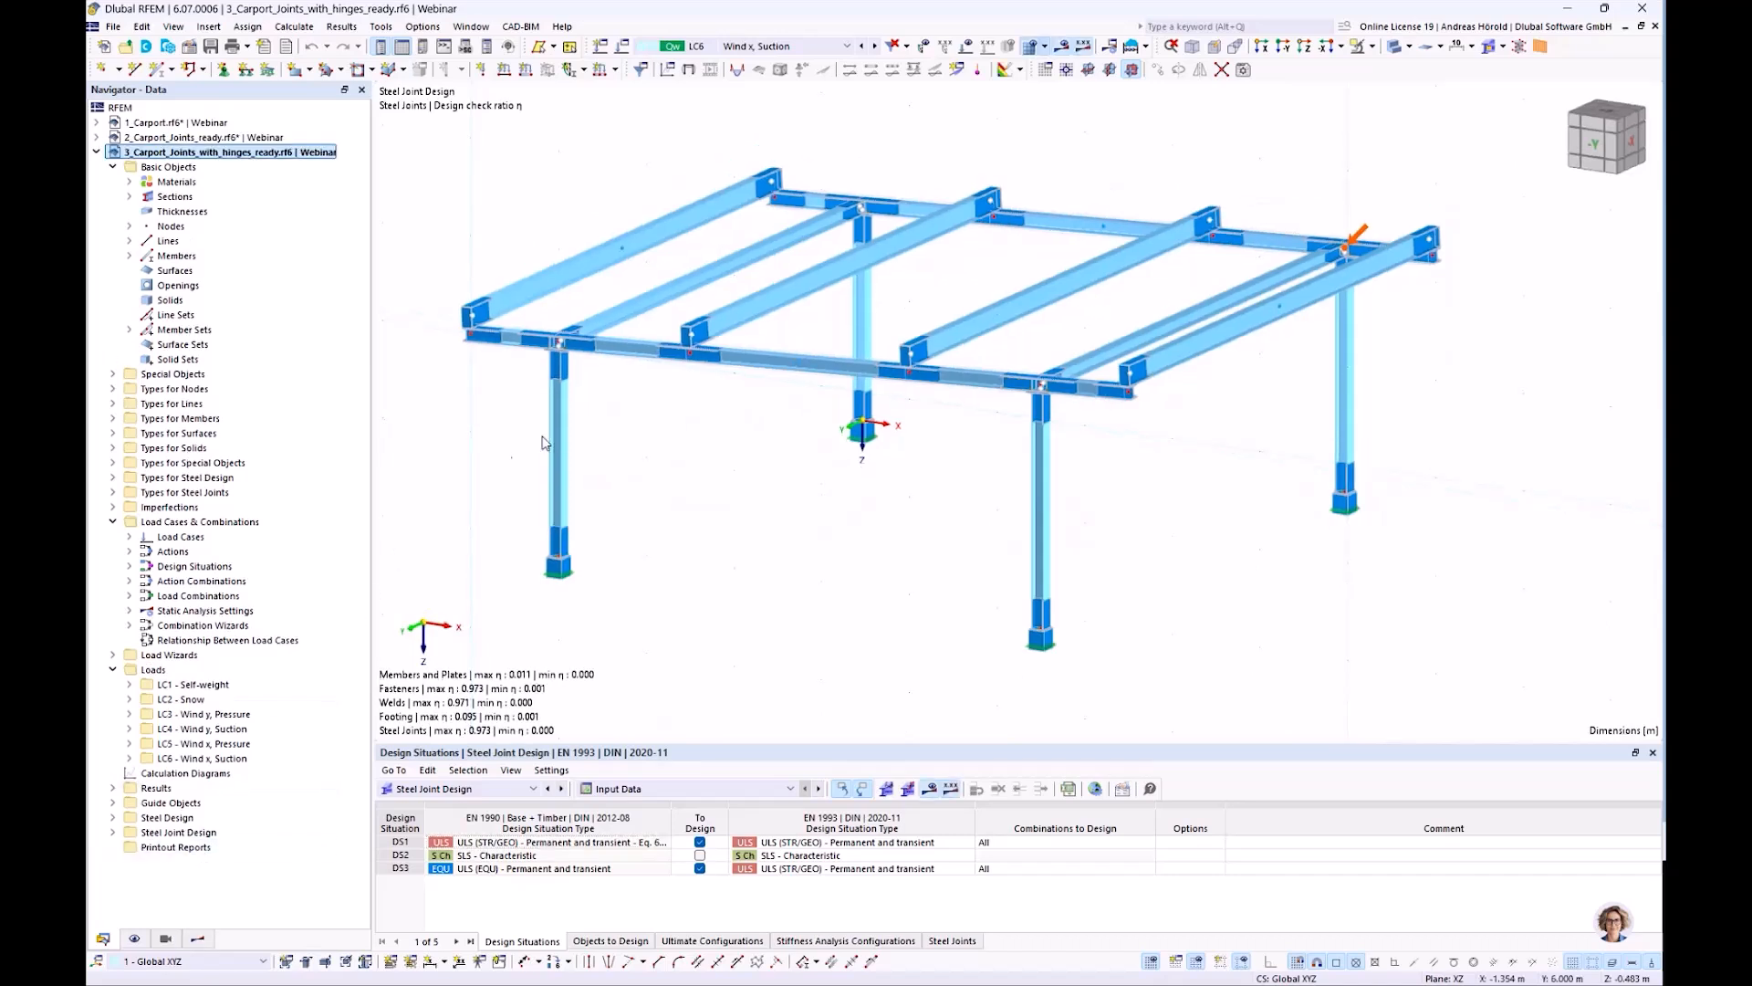
middle_click_drag(749, 515, 876, 527)
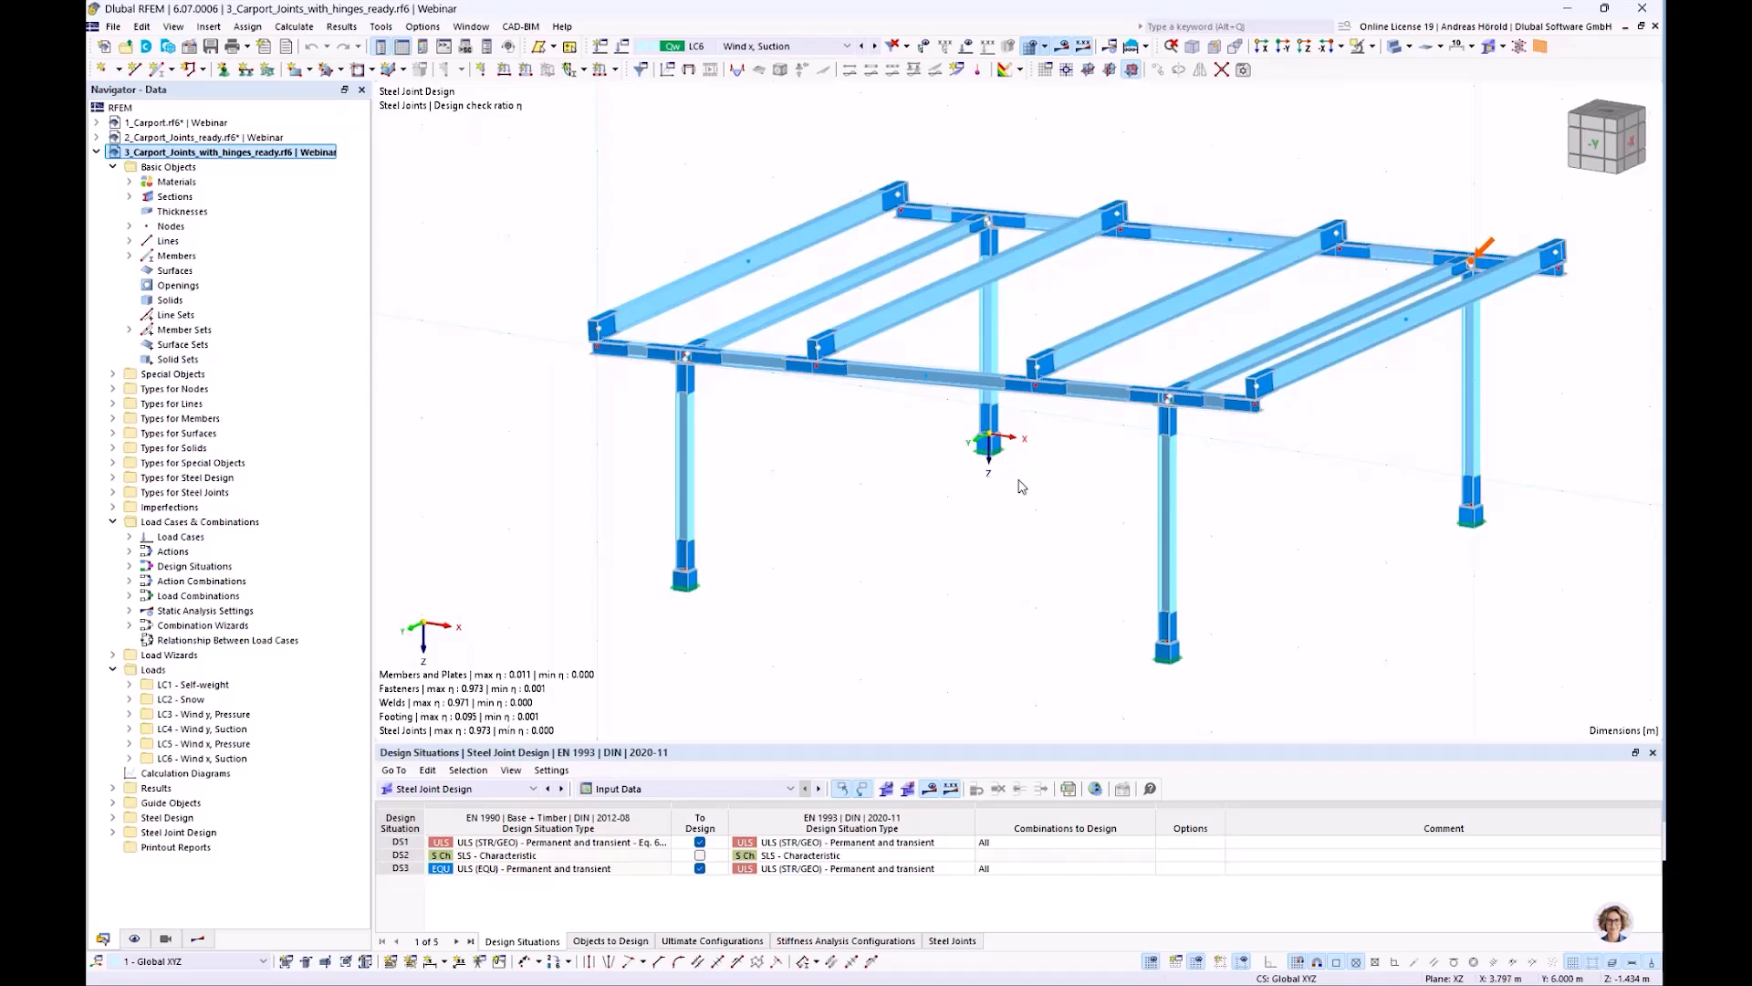
scroll(1017, 488, "up", 3)
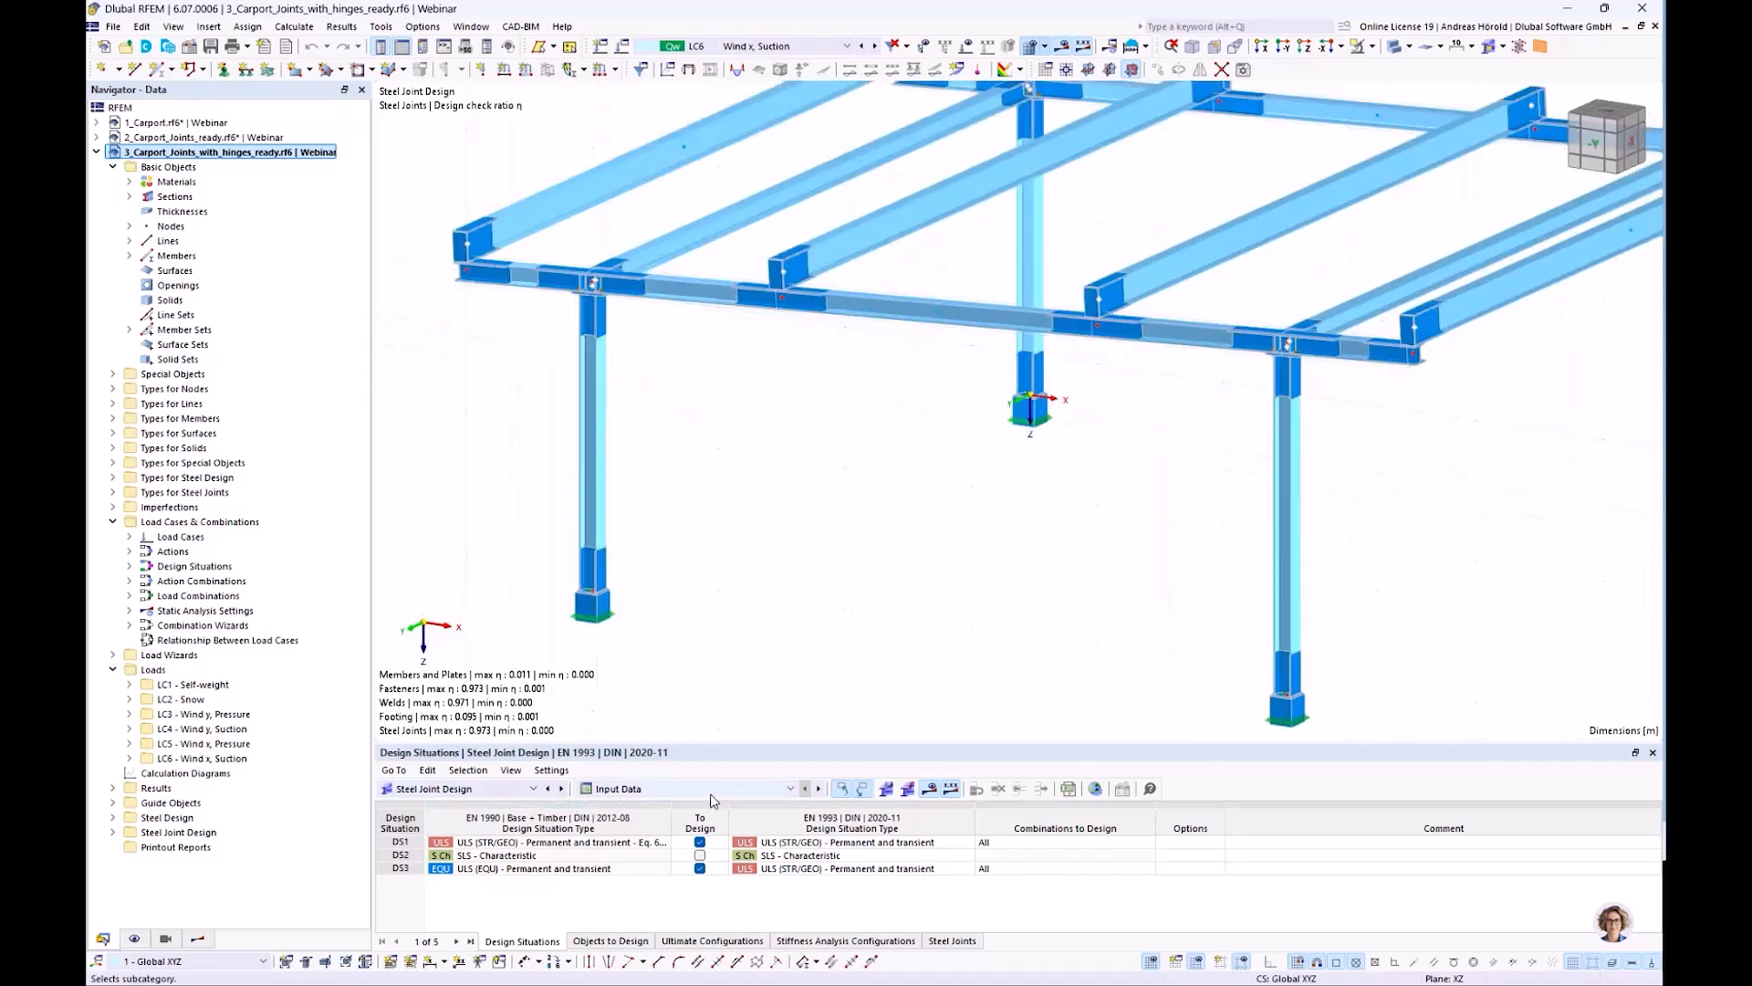
left_click(686, 791)
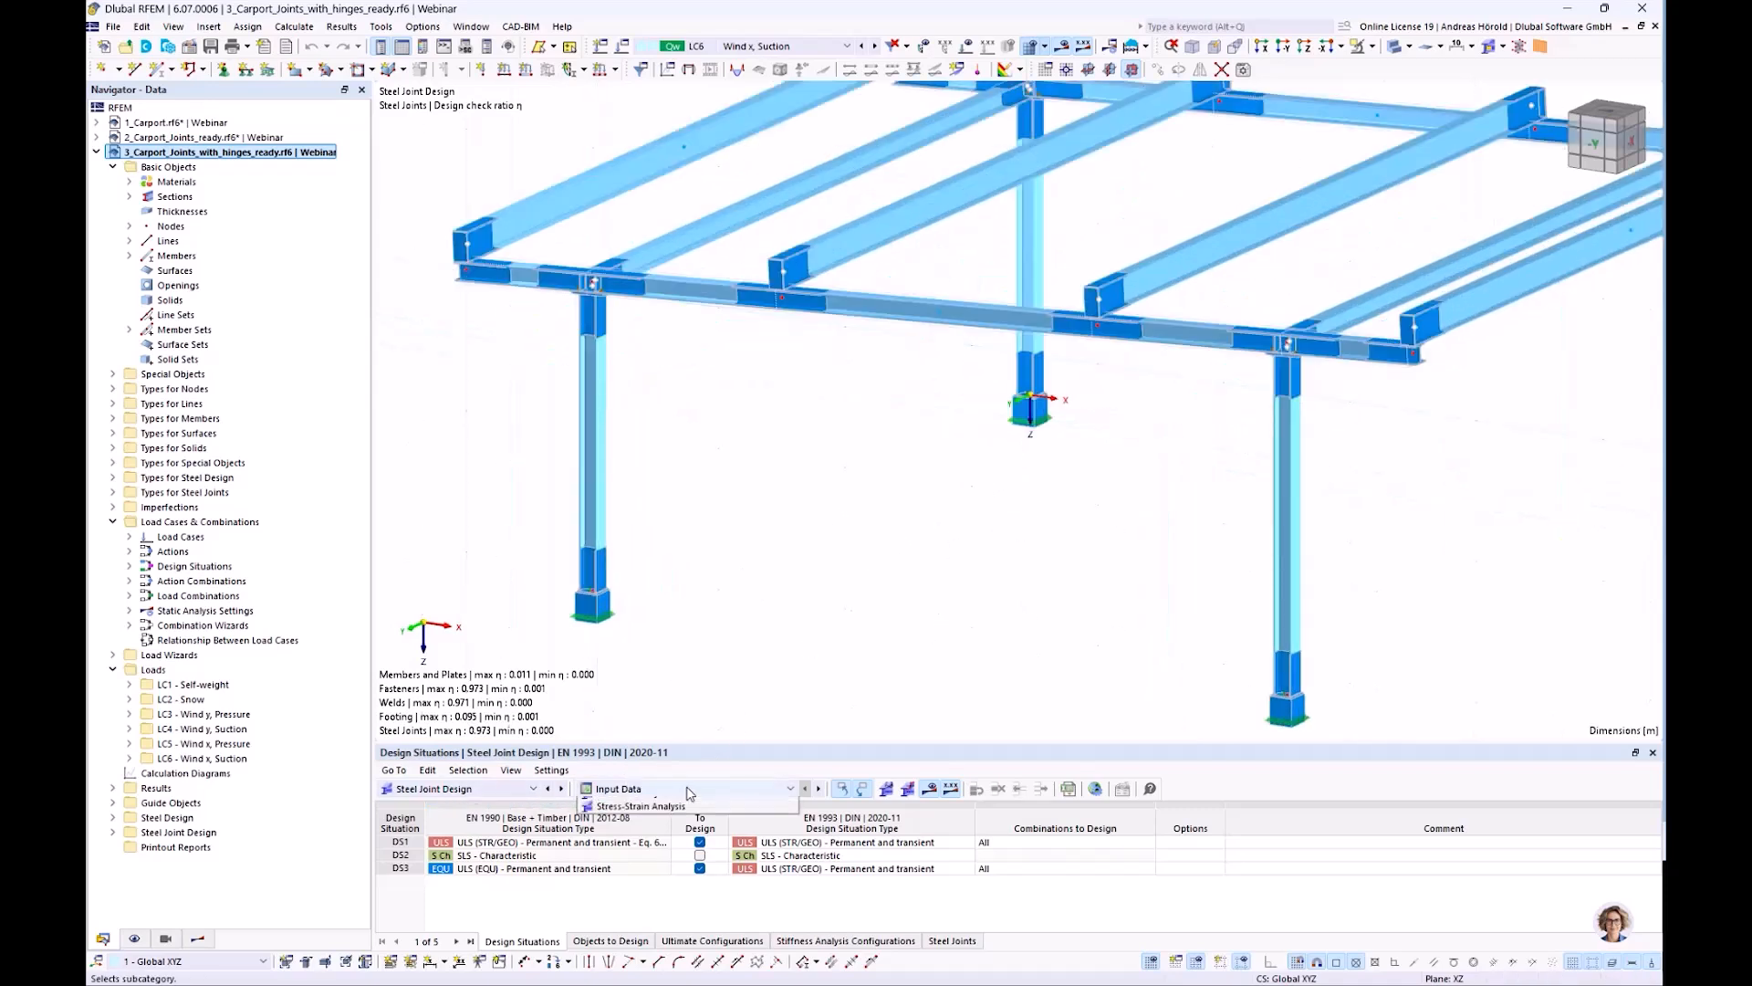
left_click(686, 830)
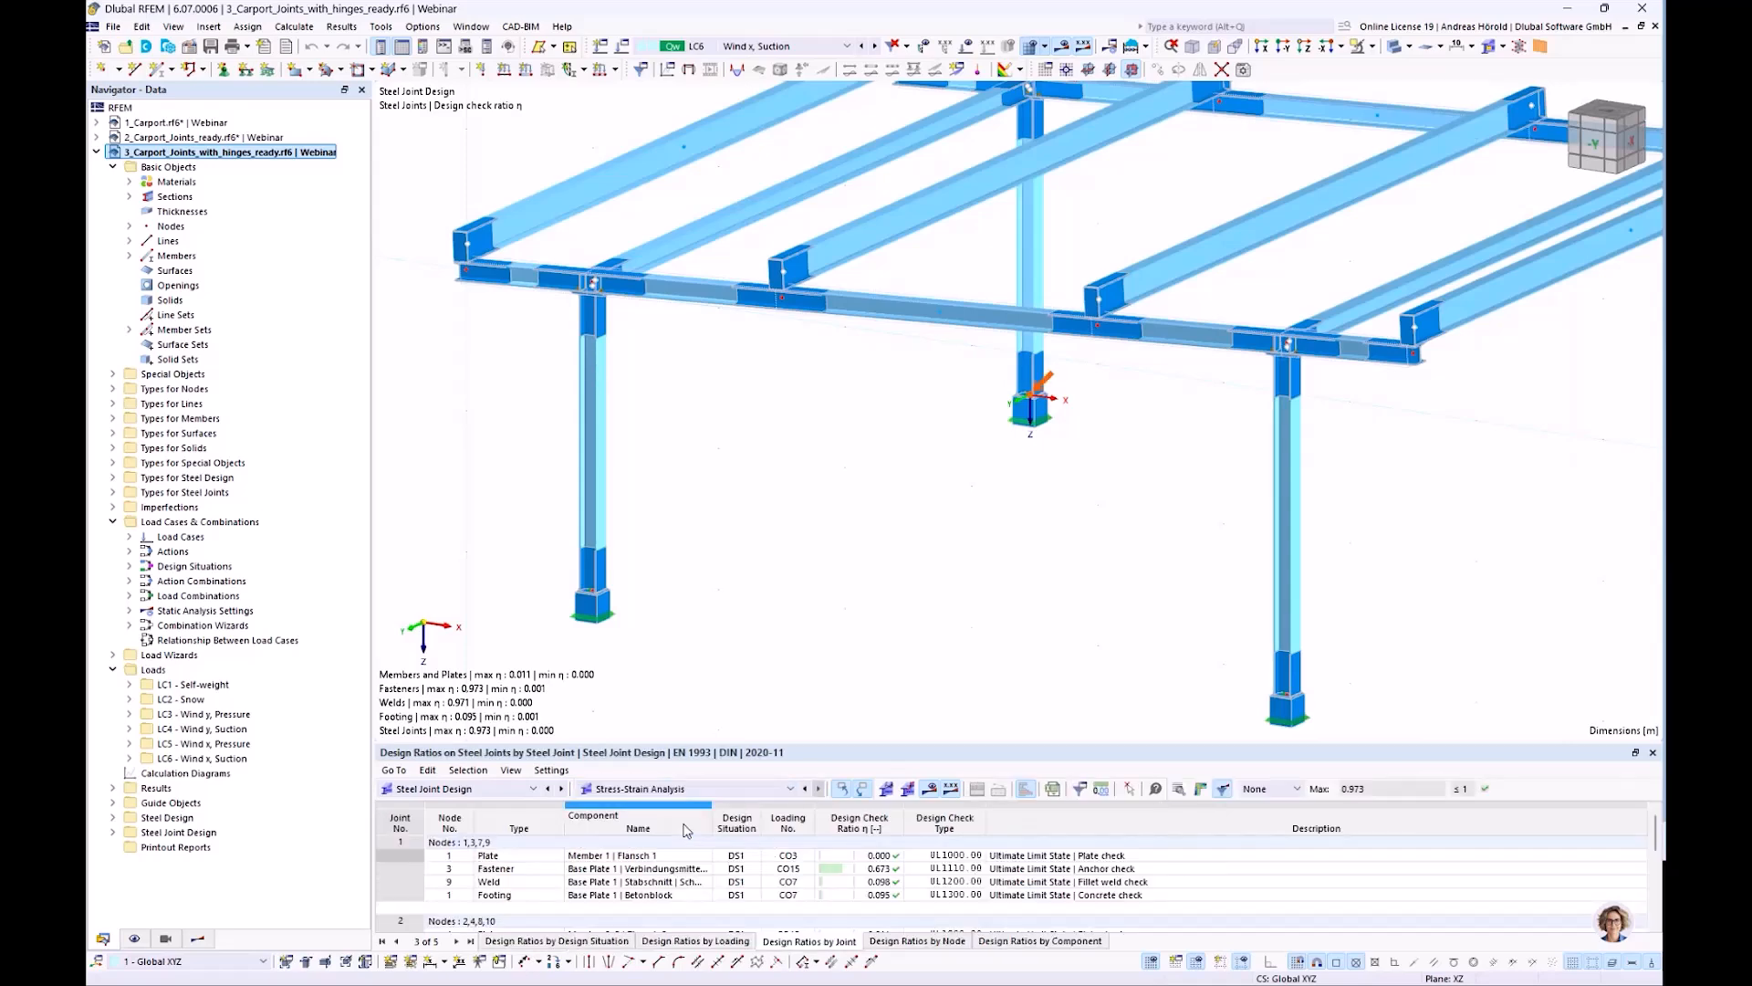
Enlarge the results table and review the plate, fastener, weld and footing design ratios of the steel joints
left_click_drag(933, 744, 947, 618)
scroll(861, 812, "down", 1)
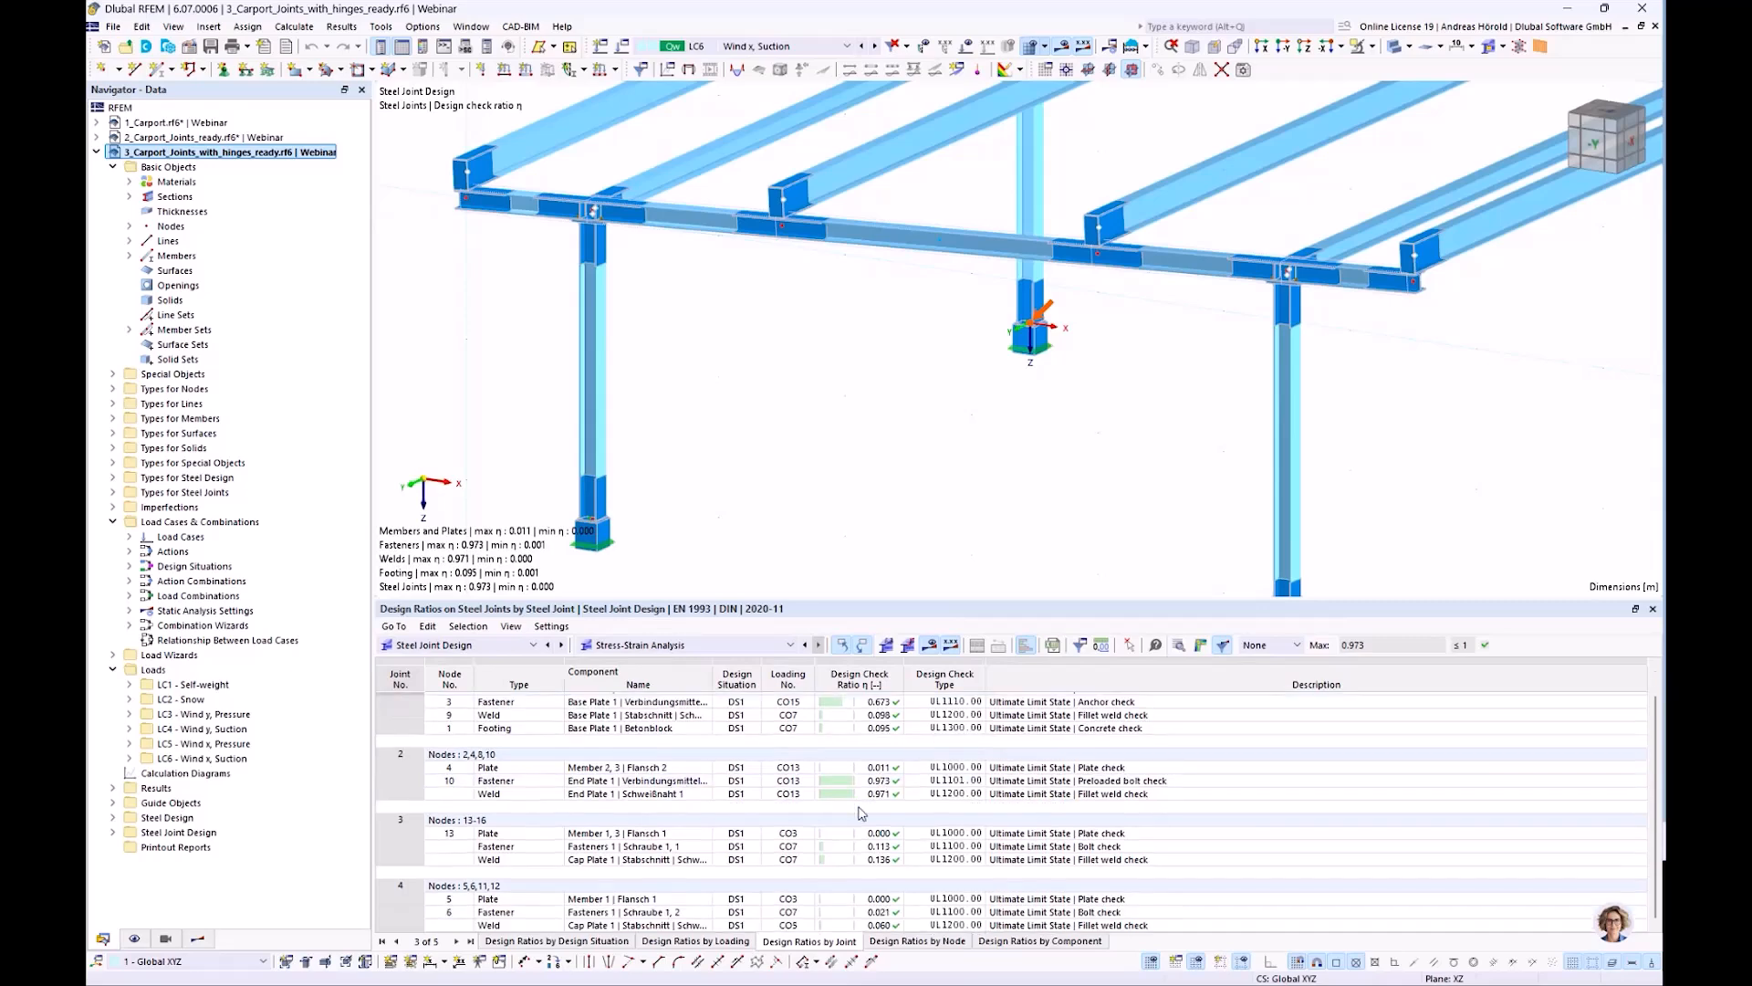
scroll(861, 812, "up", 1)
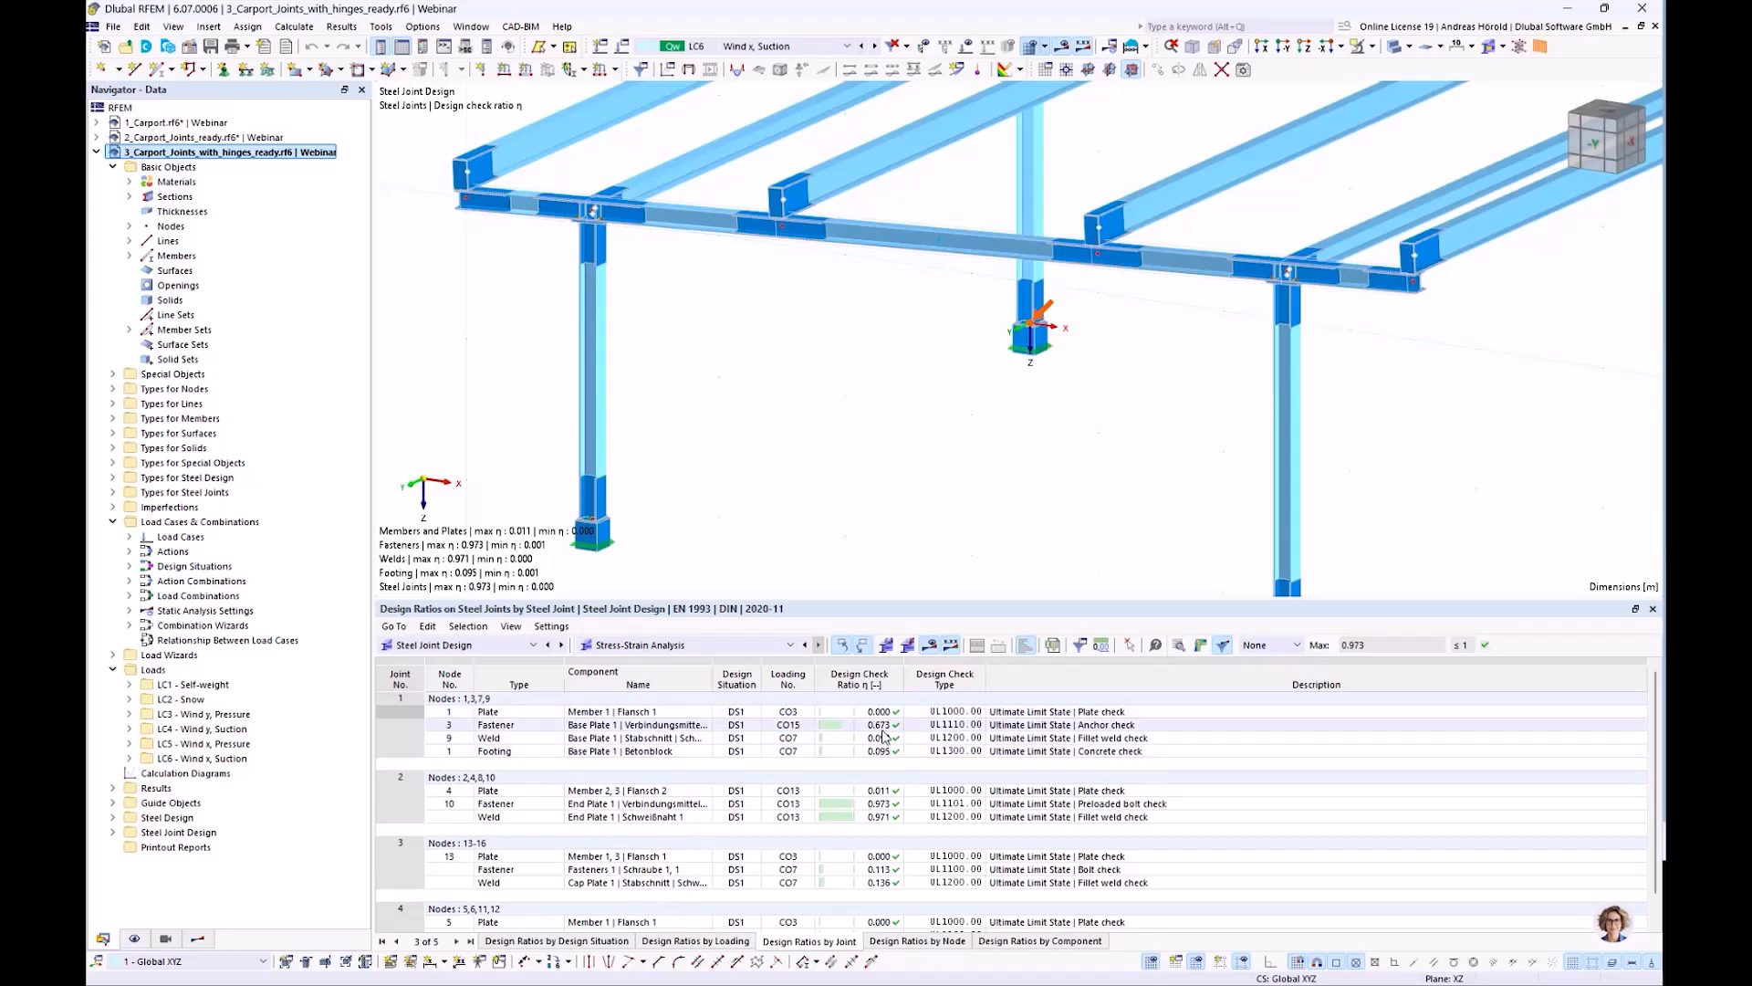
scroll(873, 803, "down", 1)
scroll(873, 806, "up", 1)
Show the Steel Design ratios by member and examine the y-direction deflection check of member 2
left_click(481, 645)
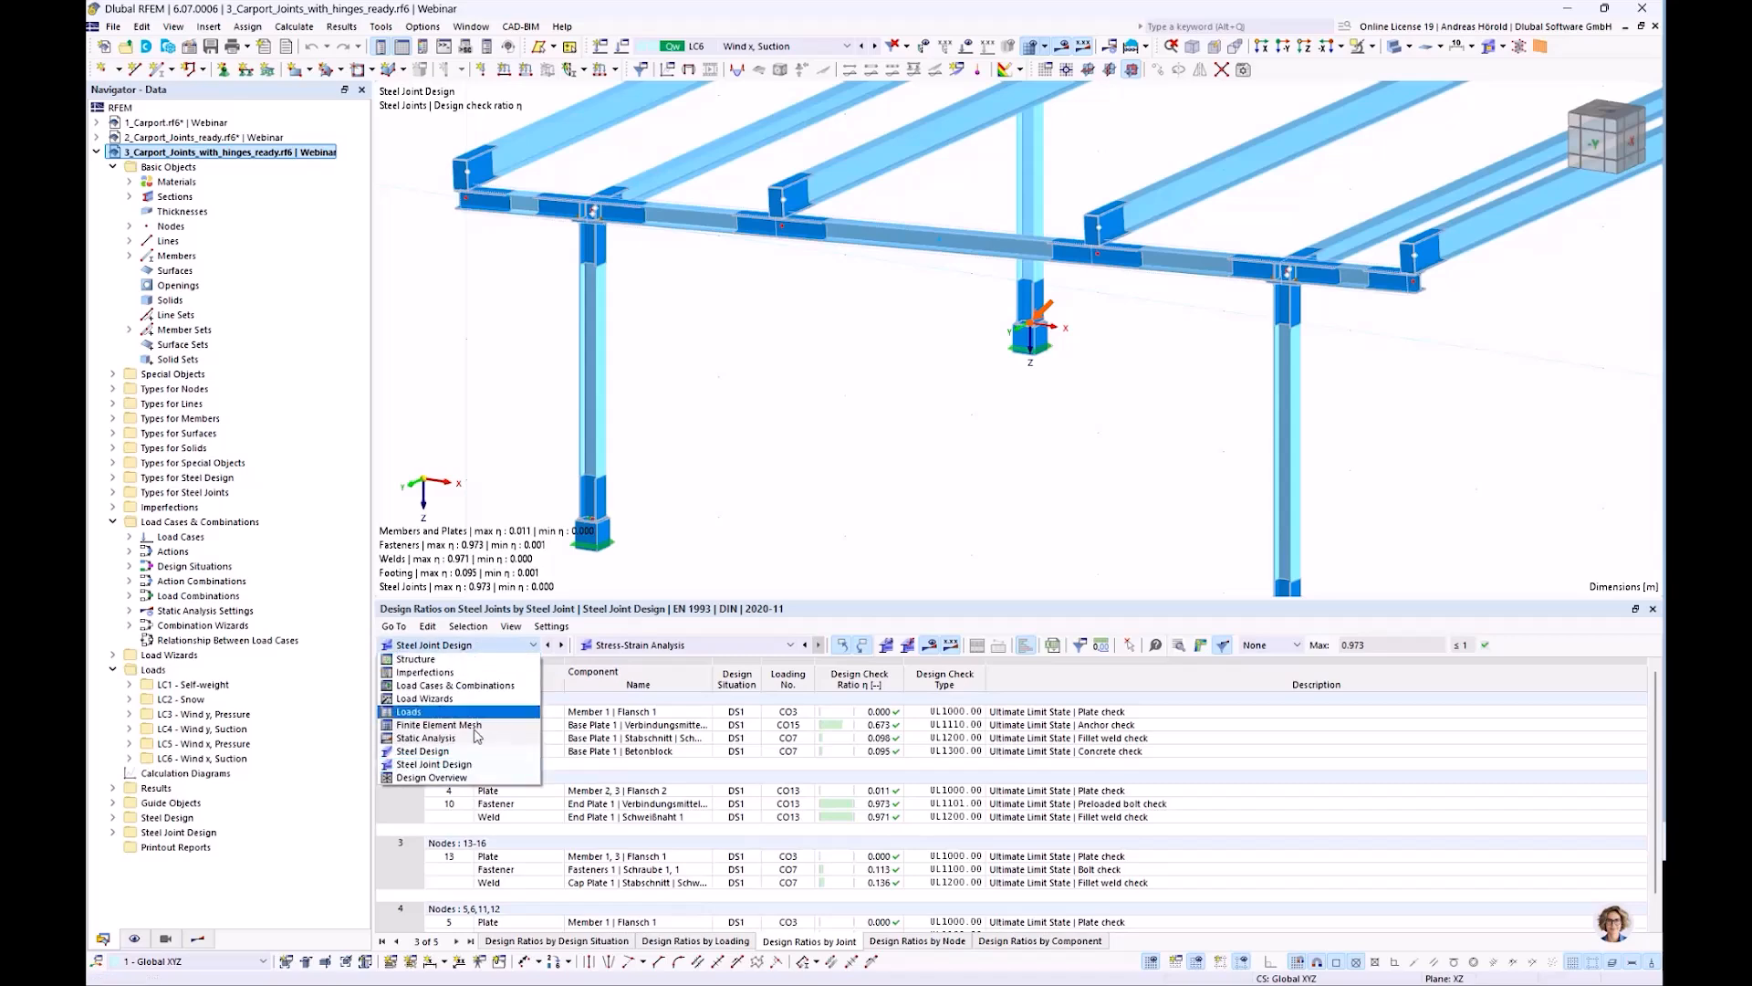
left_click(422, 751)
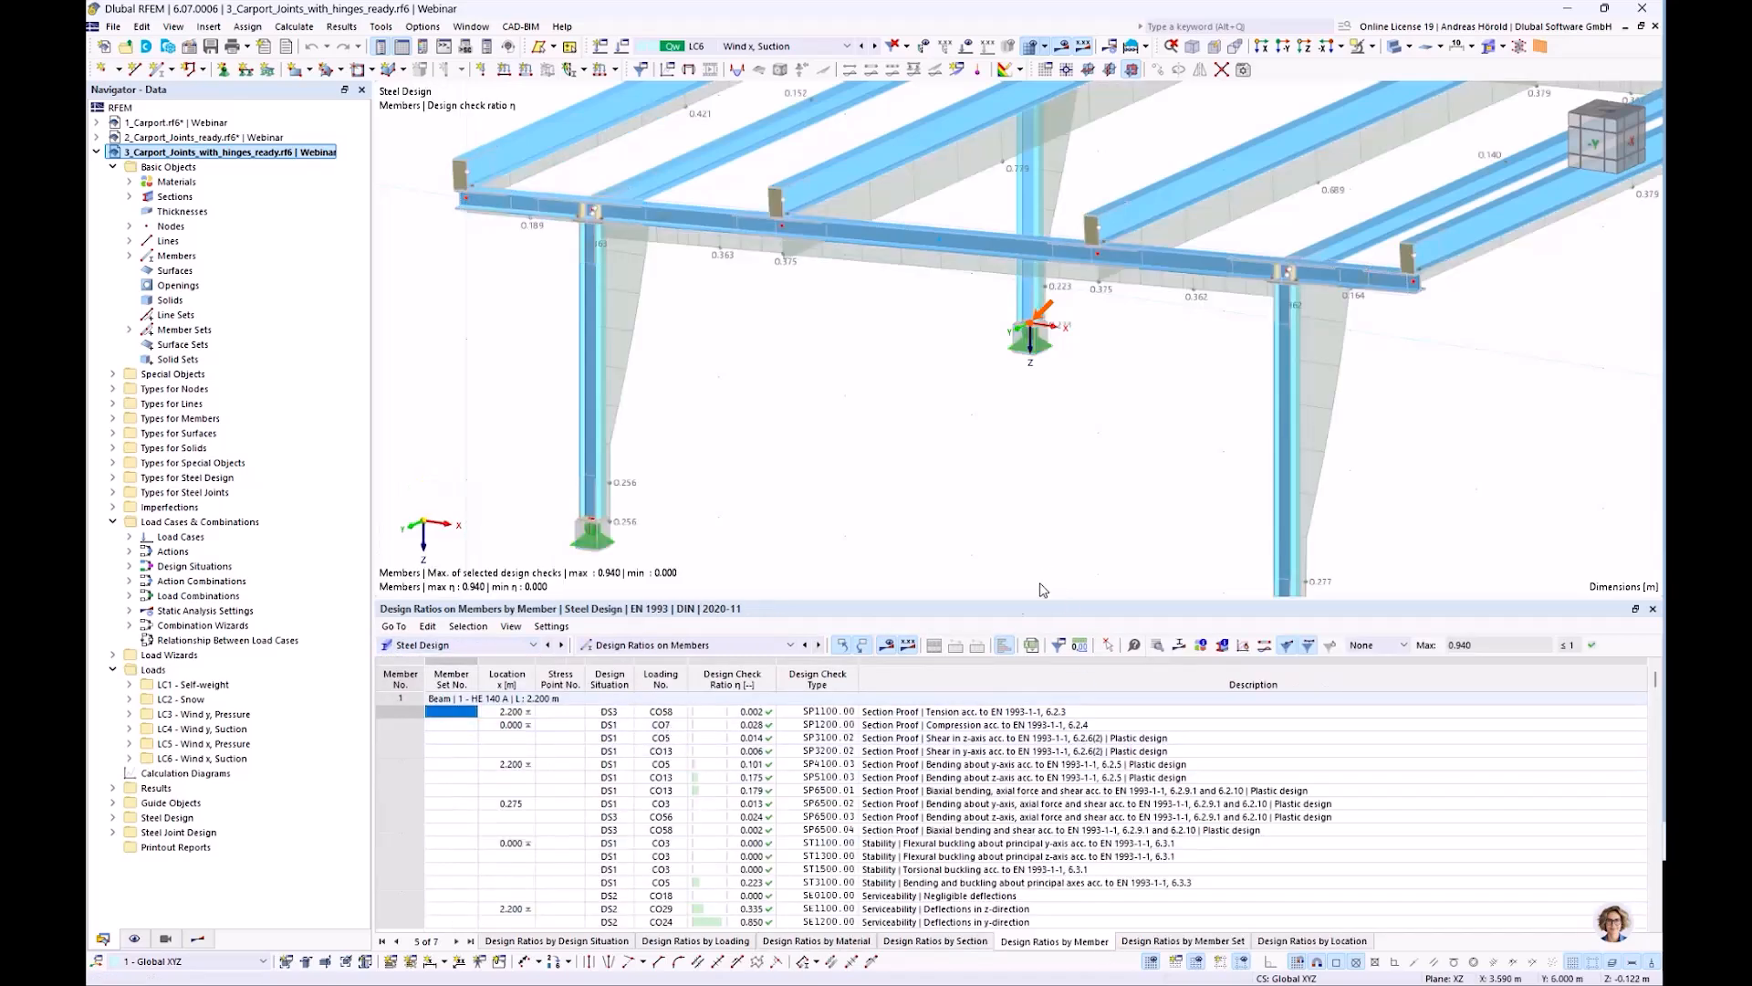
scroll(929, 778, "down", 5)
scroll(929, 778, "down", 4)
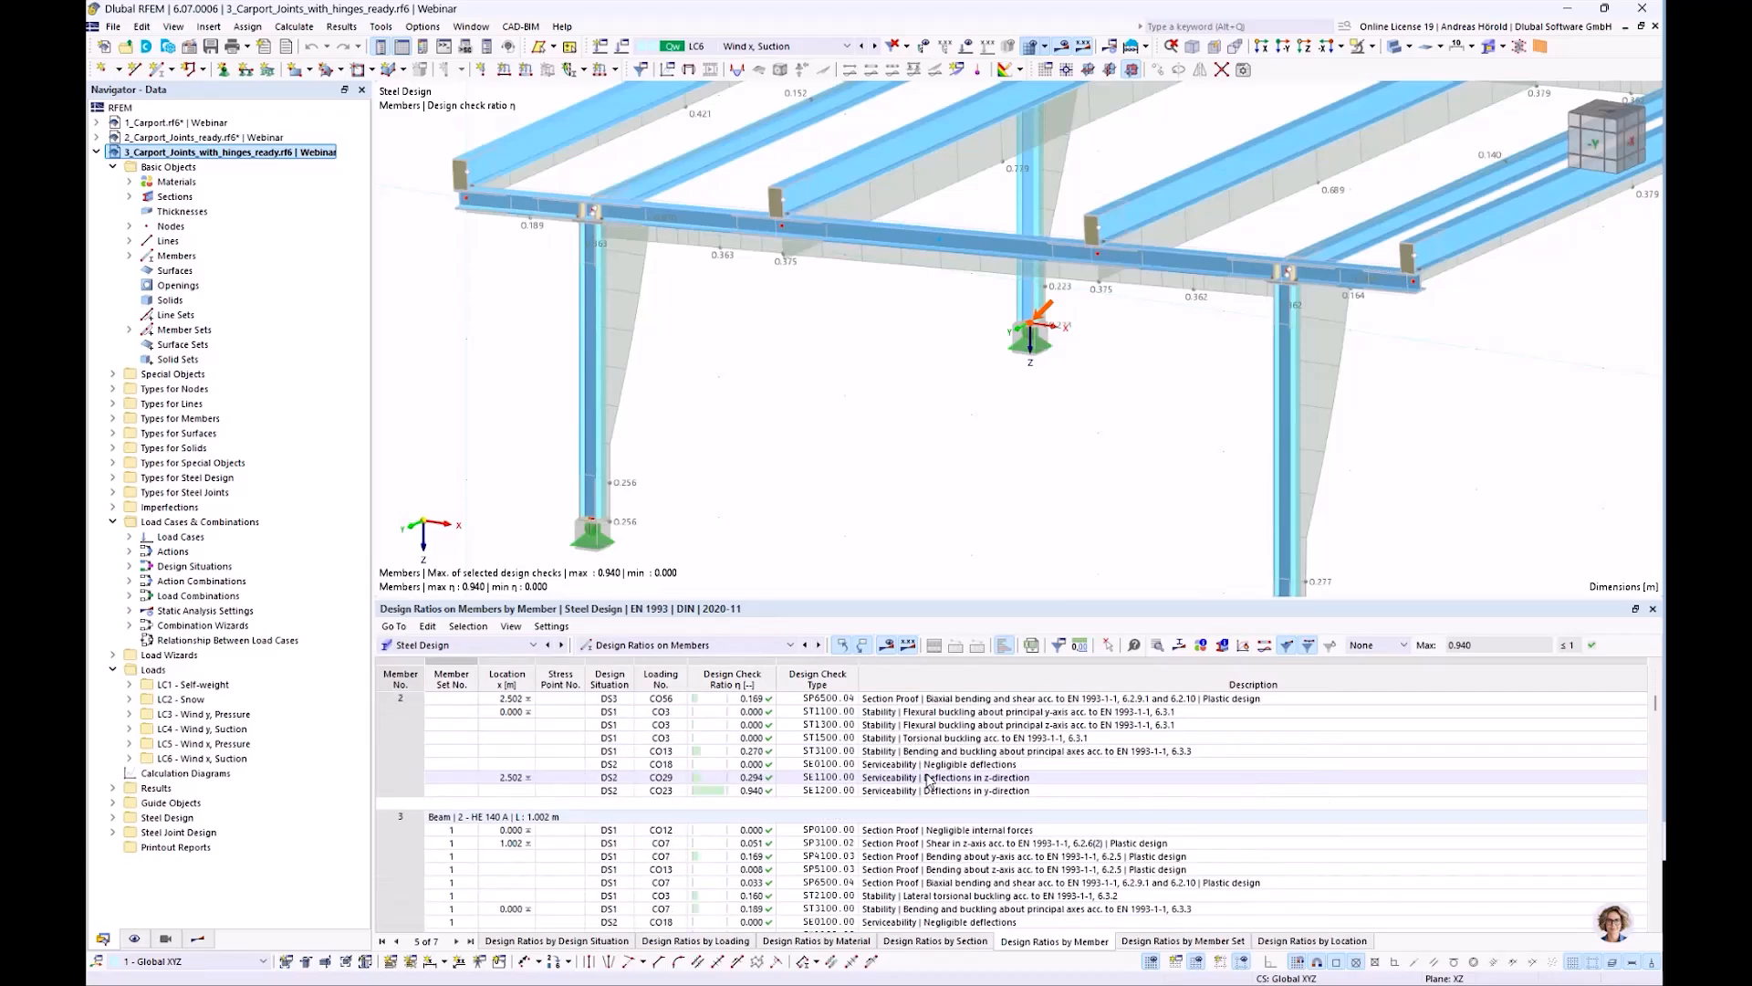
left_click(748, 790)
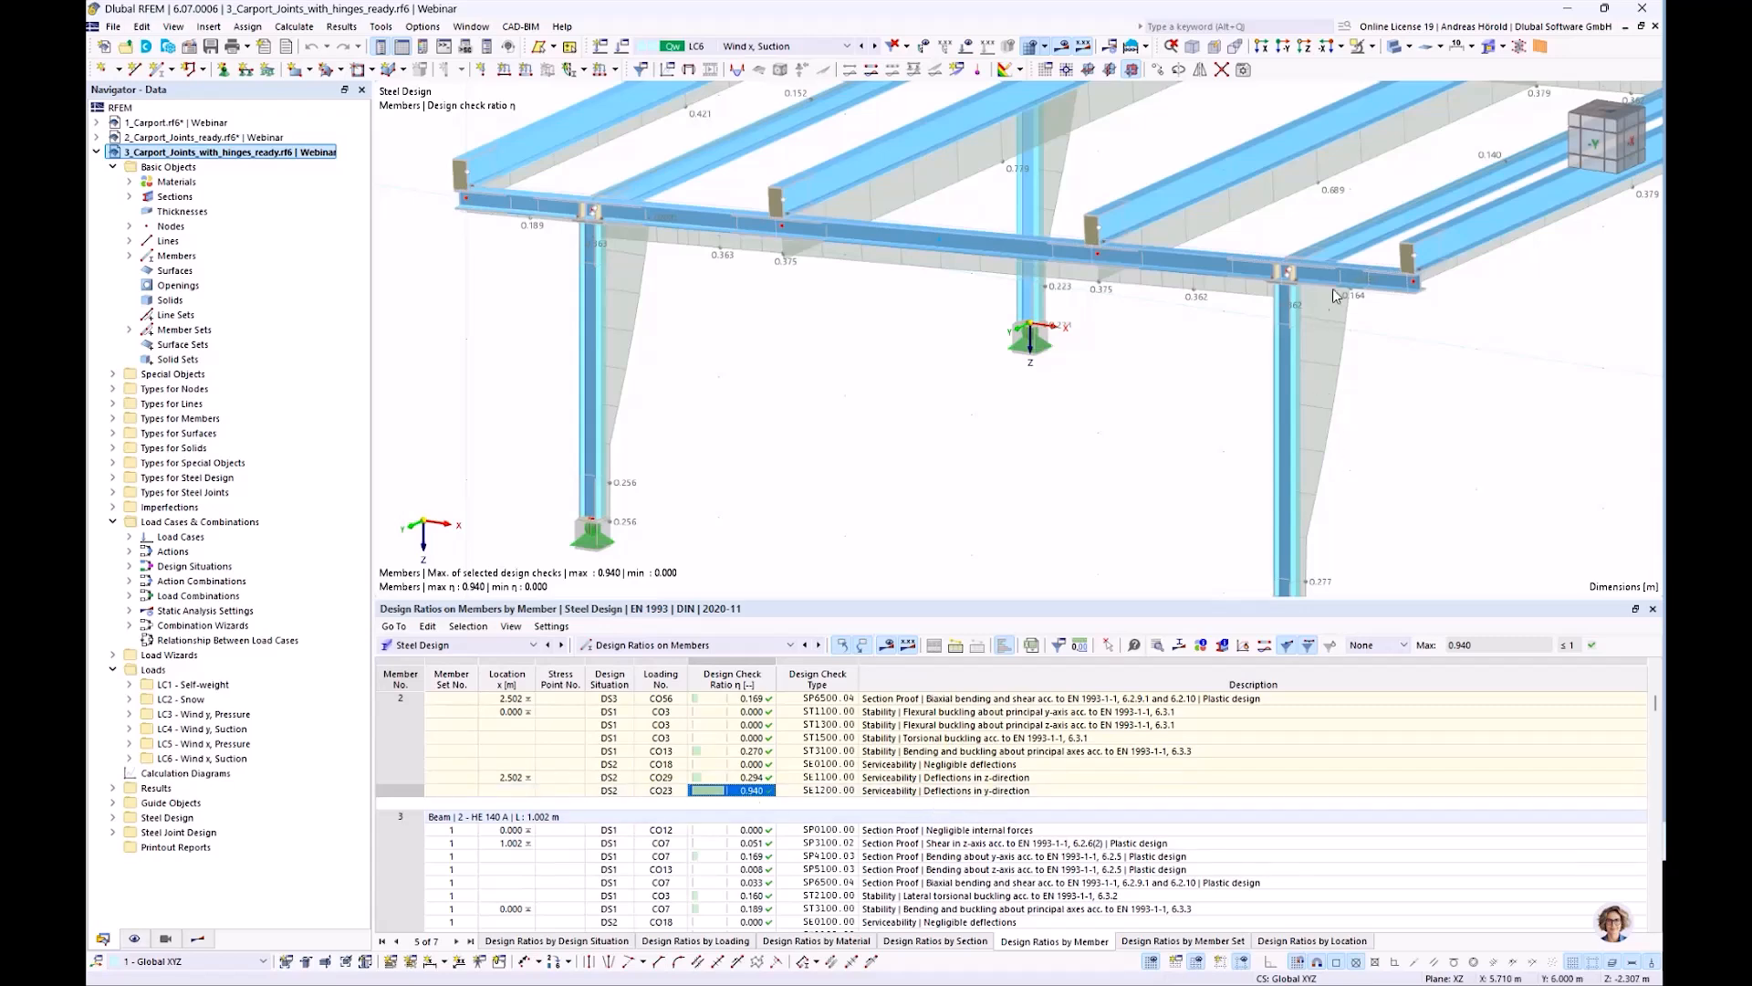
Examine the steel member design check ratios across the carport model, from the beam connections to the whole frame
scroll(1323, 301, "down", 5)
scroll(1346, 297, "up", 5)
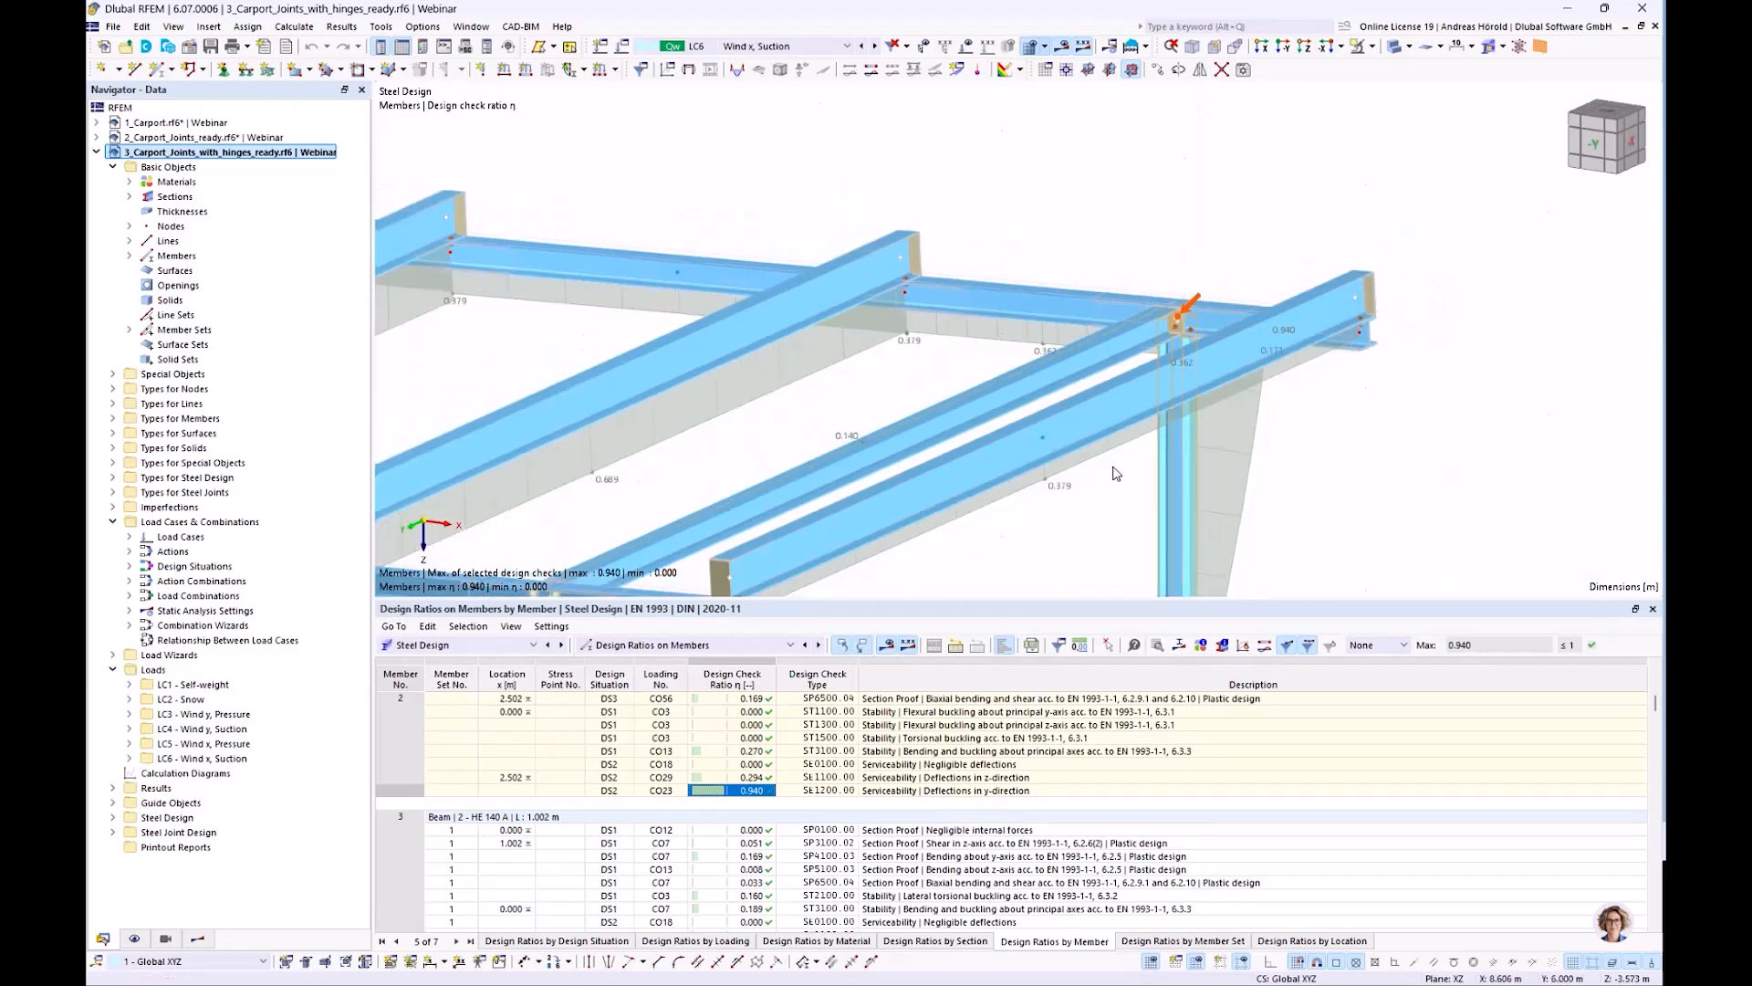
scroll(1086, 485, "down", 2)
middle_click_drag(1090, 488, 1254, 374)
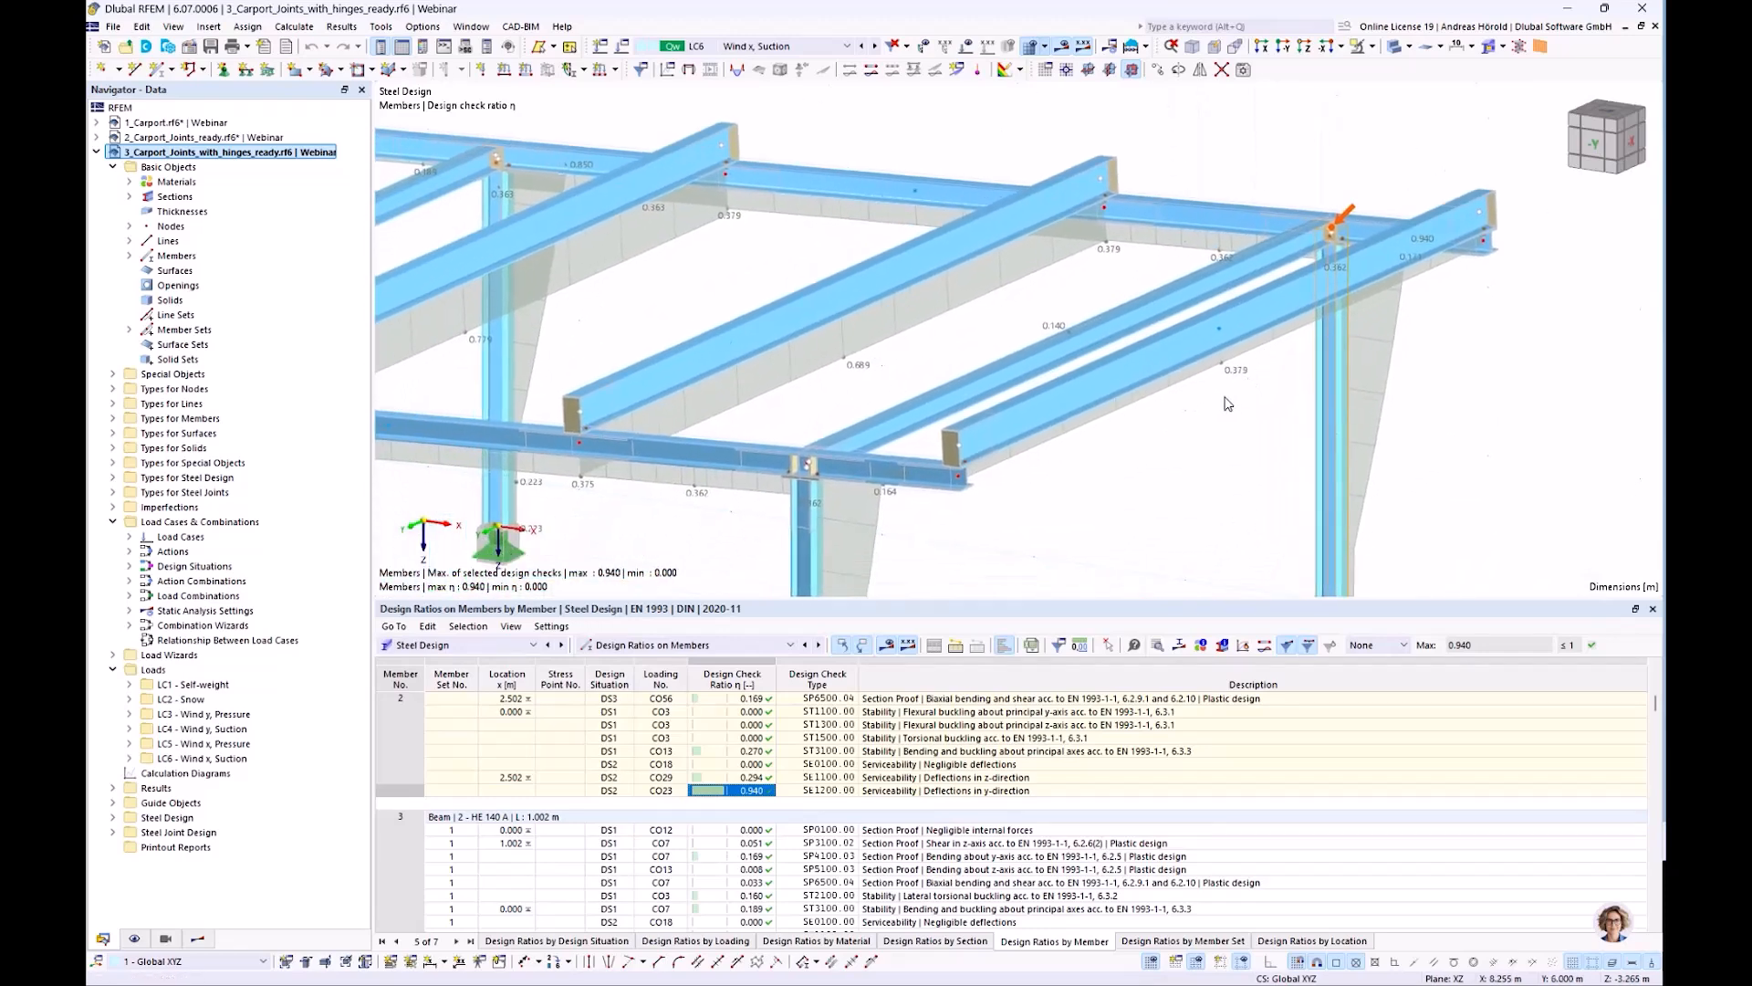
scroll(1229, 404, "down", 1)
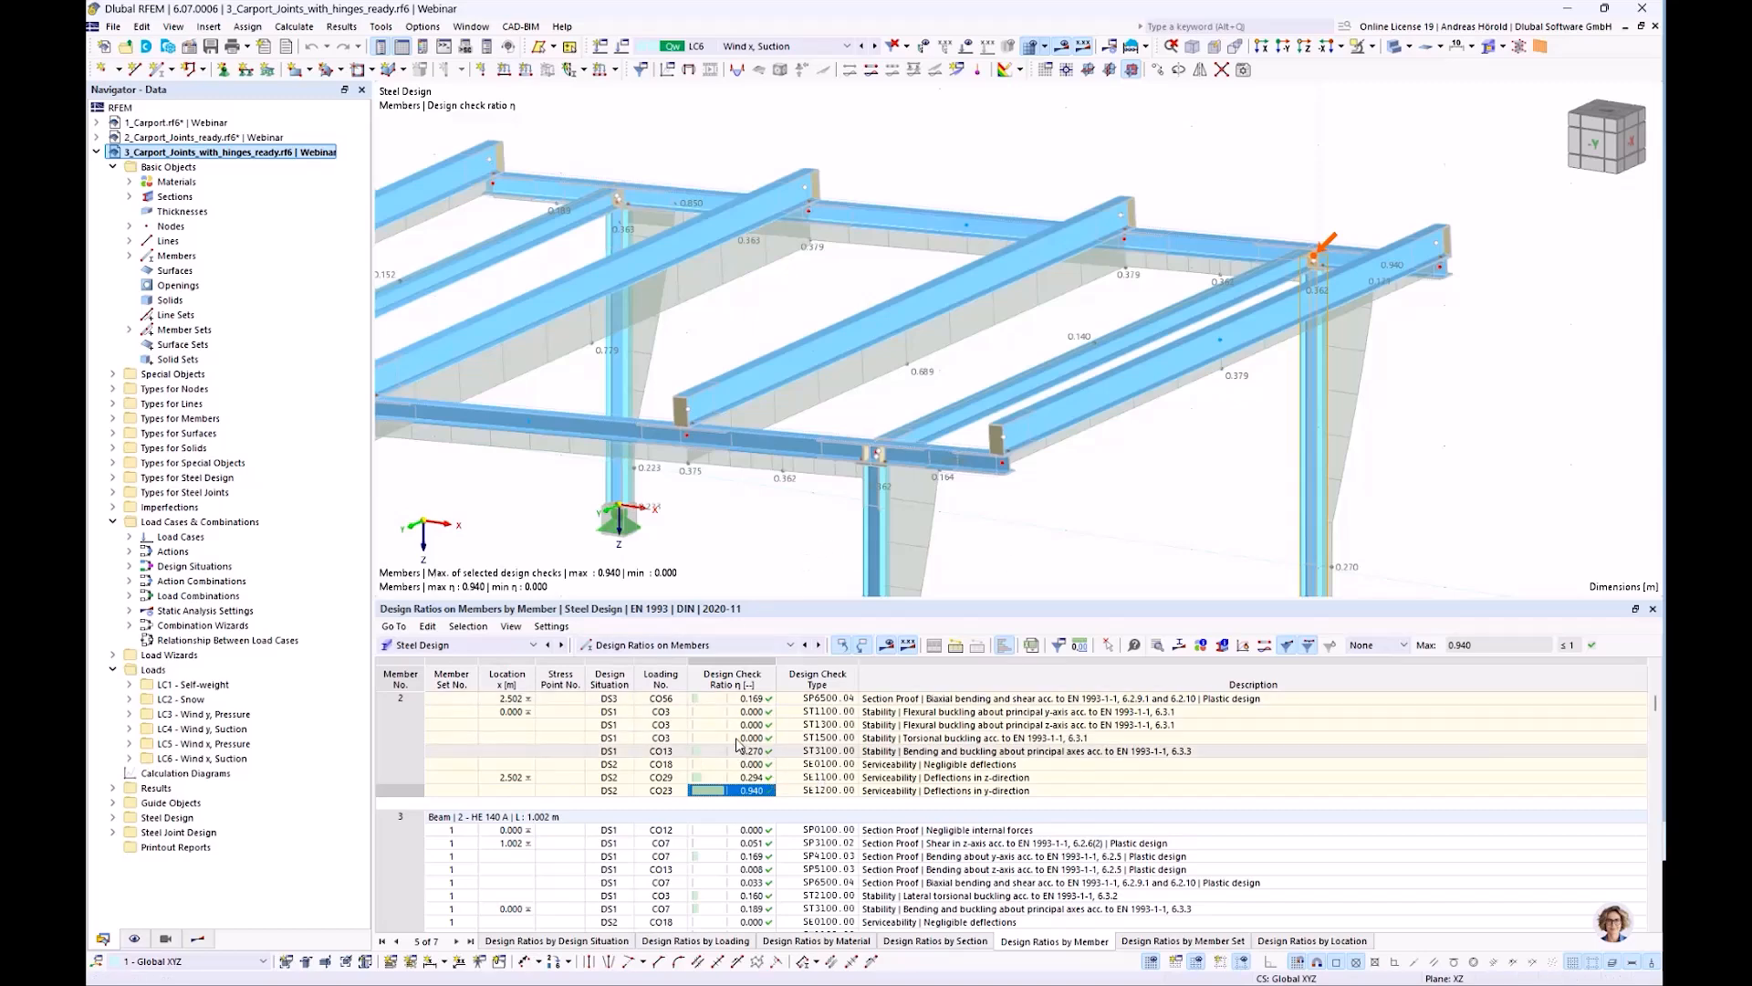
scroll(697, 530, "down", 2)
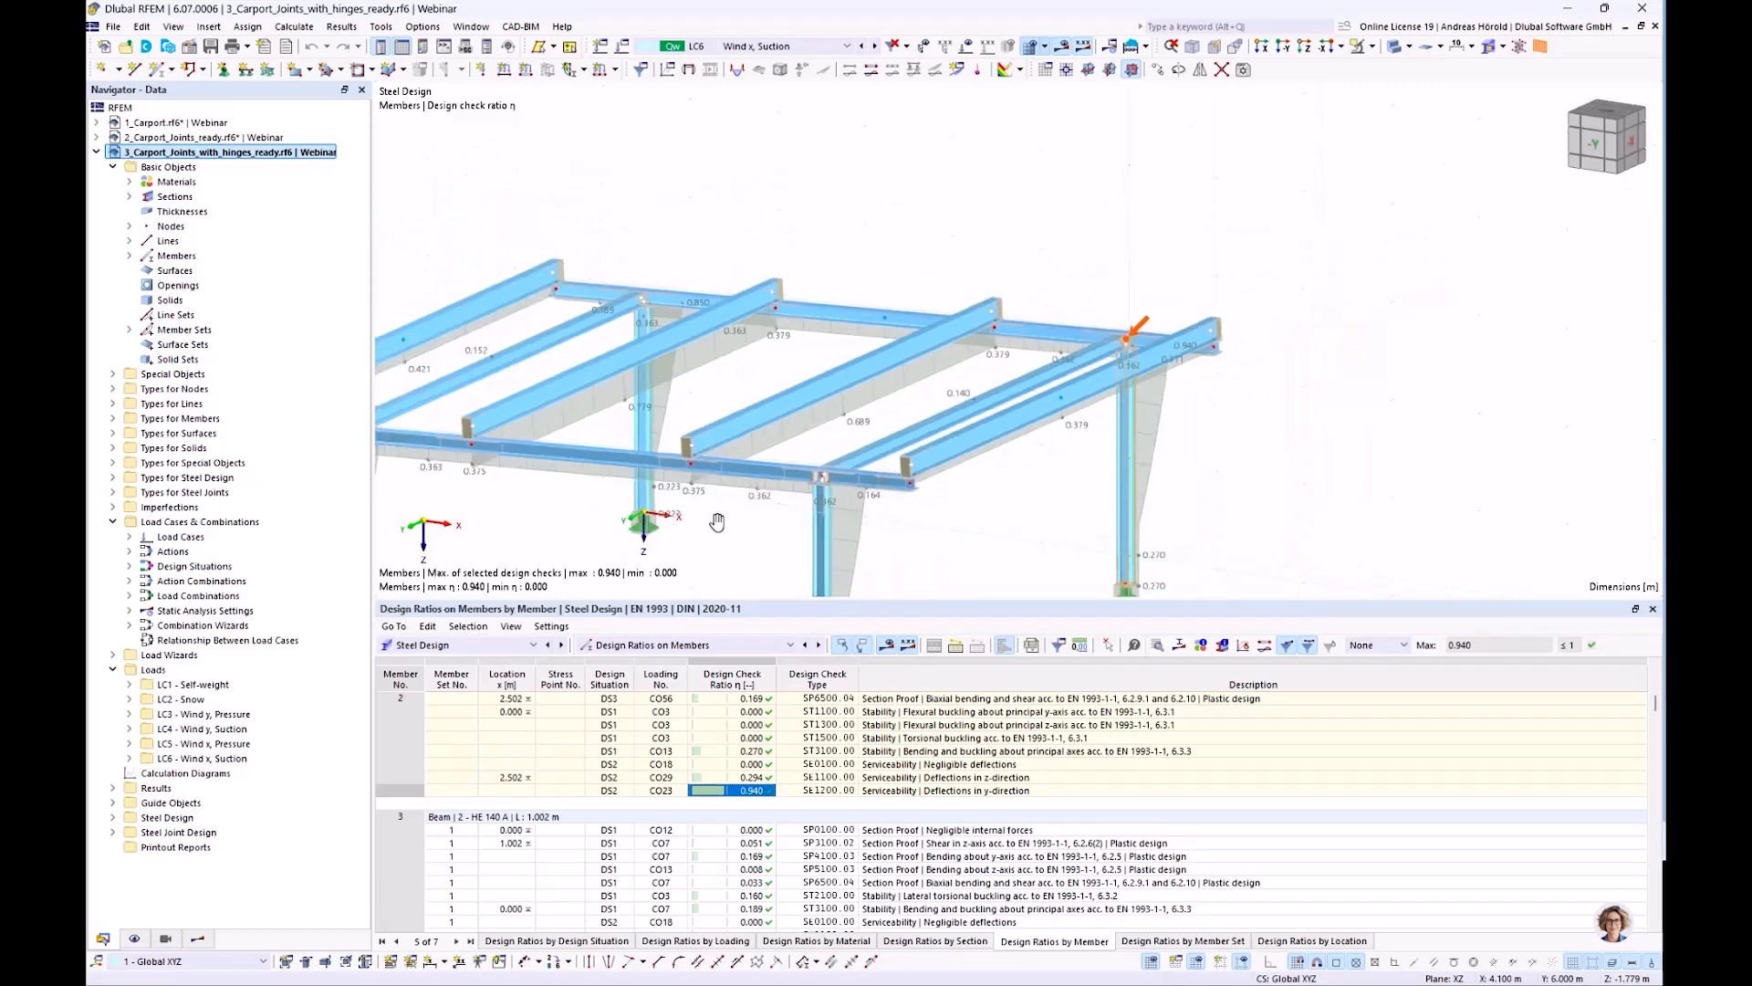
middle_click_drag(699, 530, 957, 459)
scroll(957, 466, "down", 1)
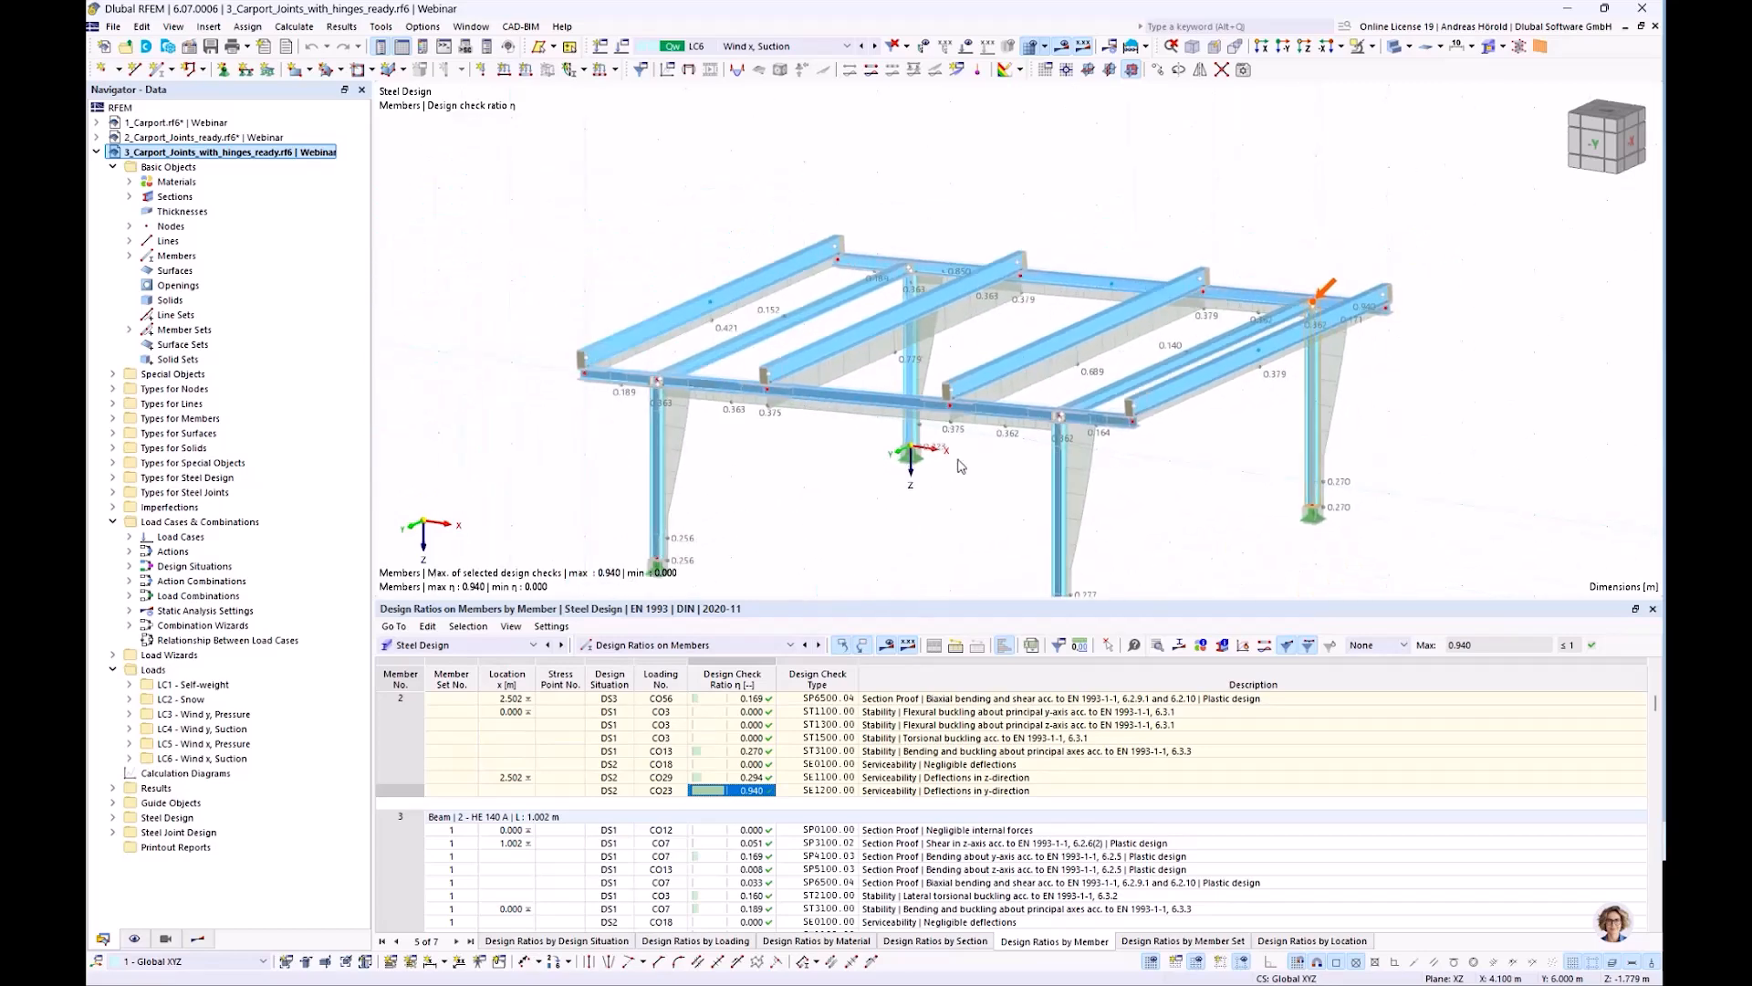
scroll(957, 466, "up", 1)
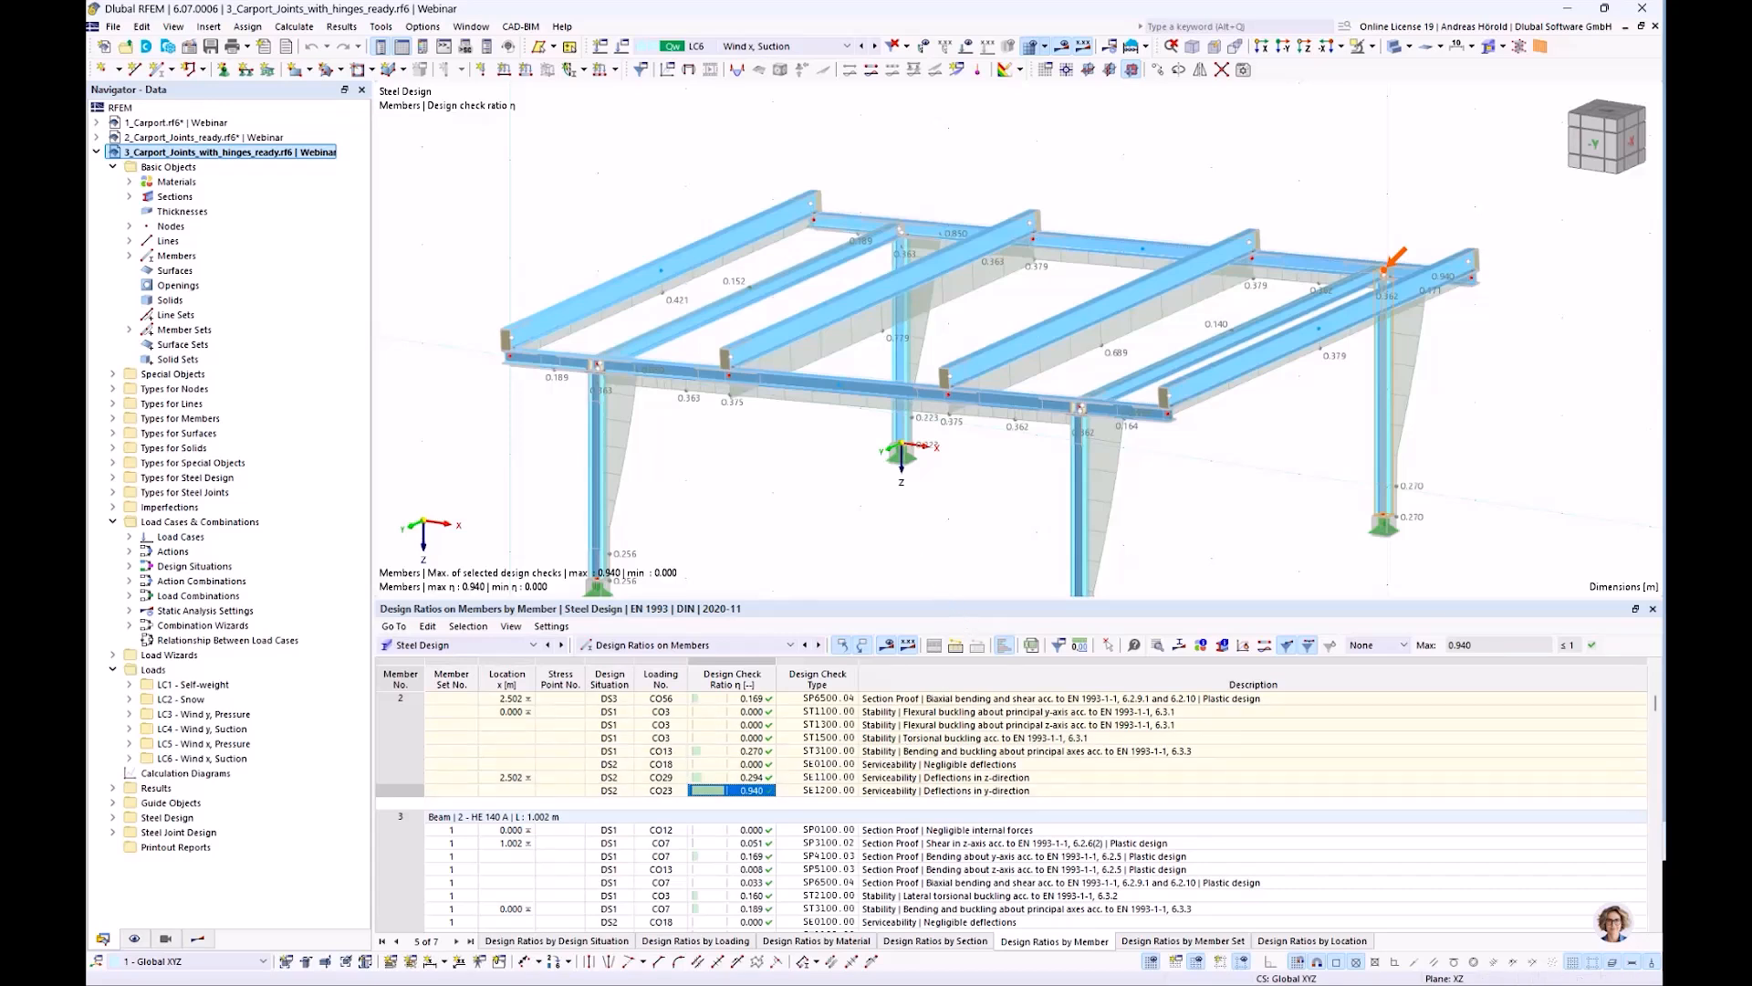
key("alt+Tab")
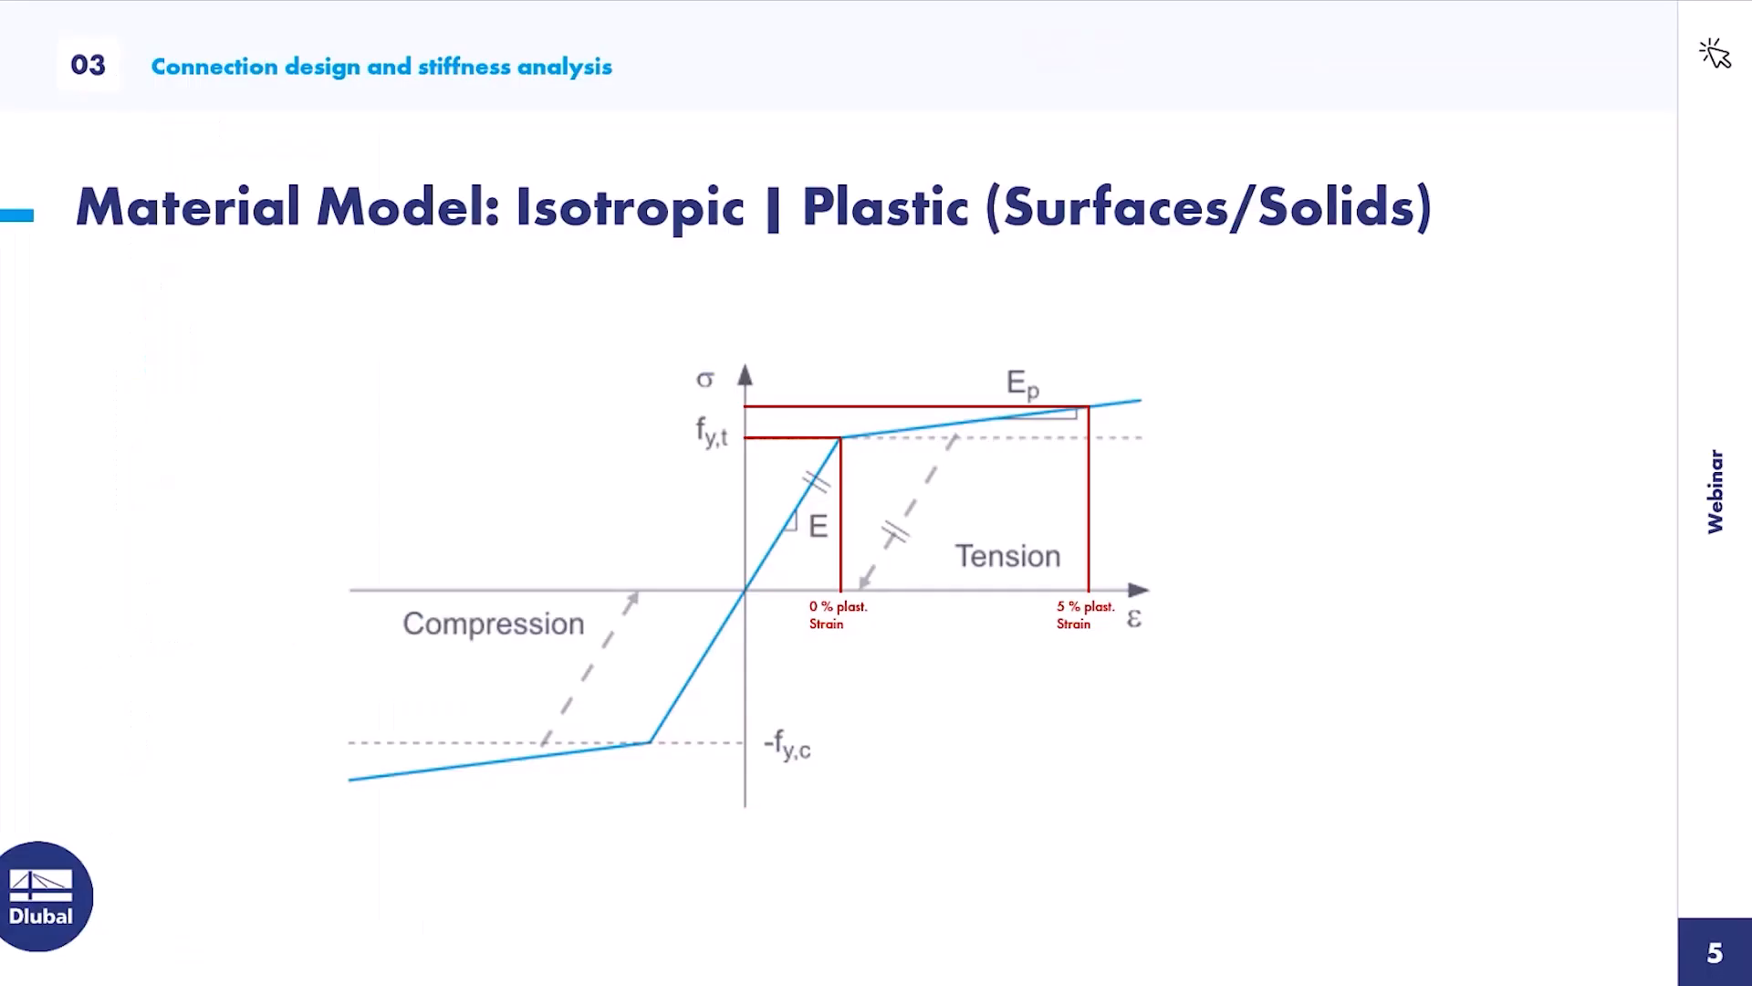
left_click(1375, 565)
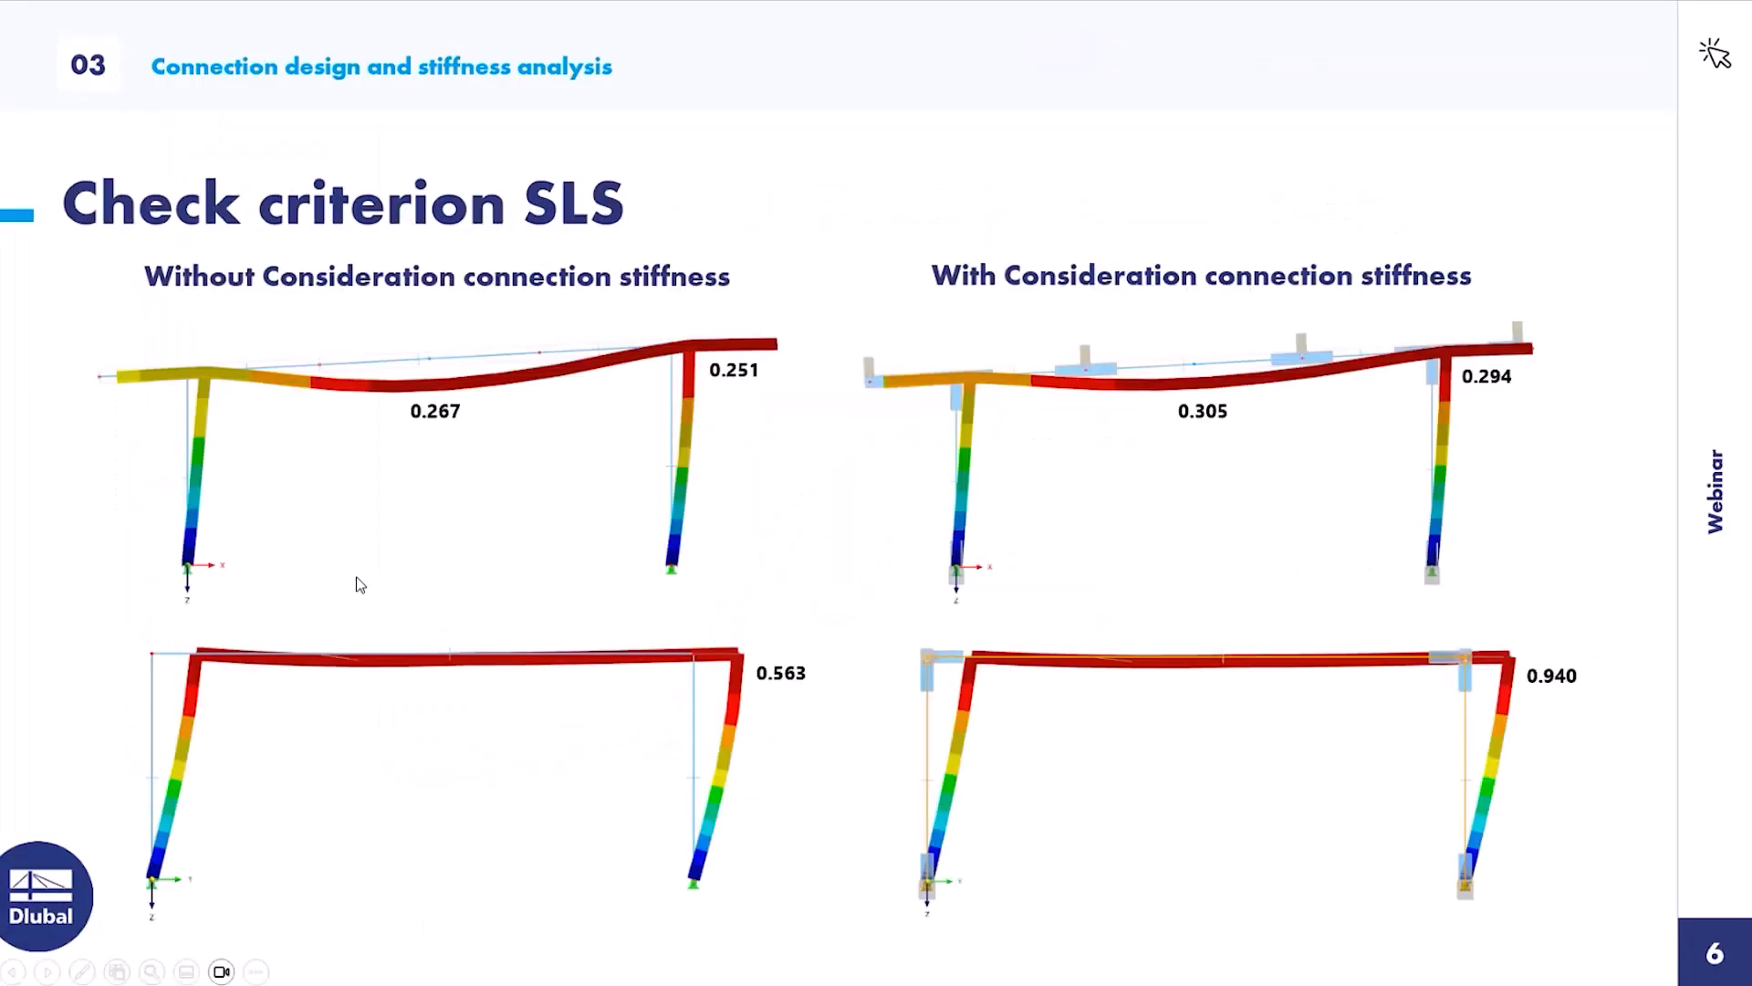
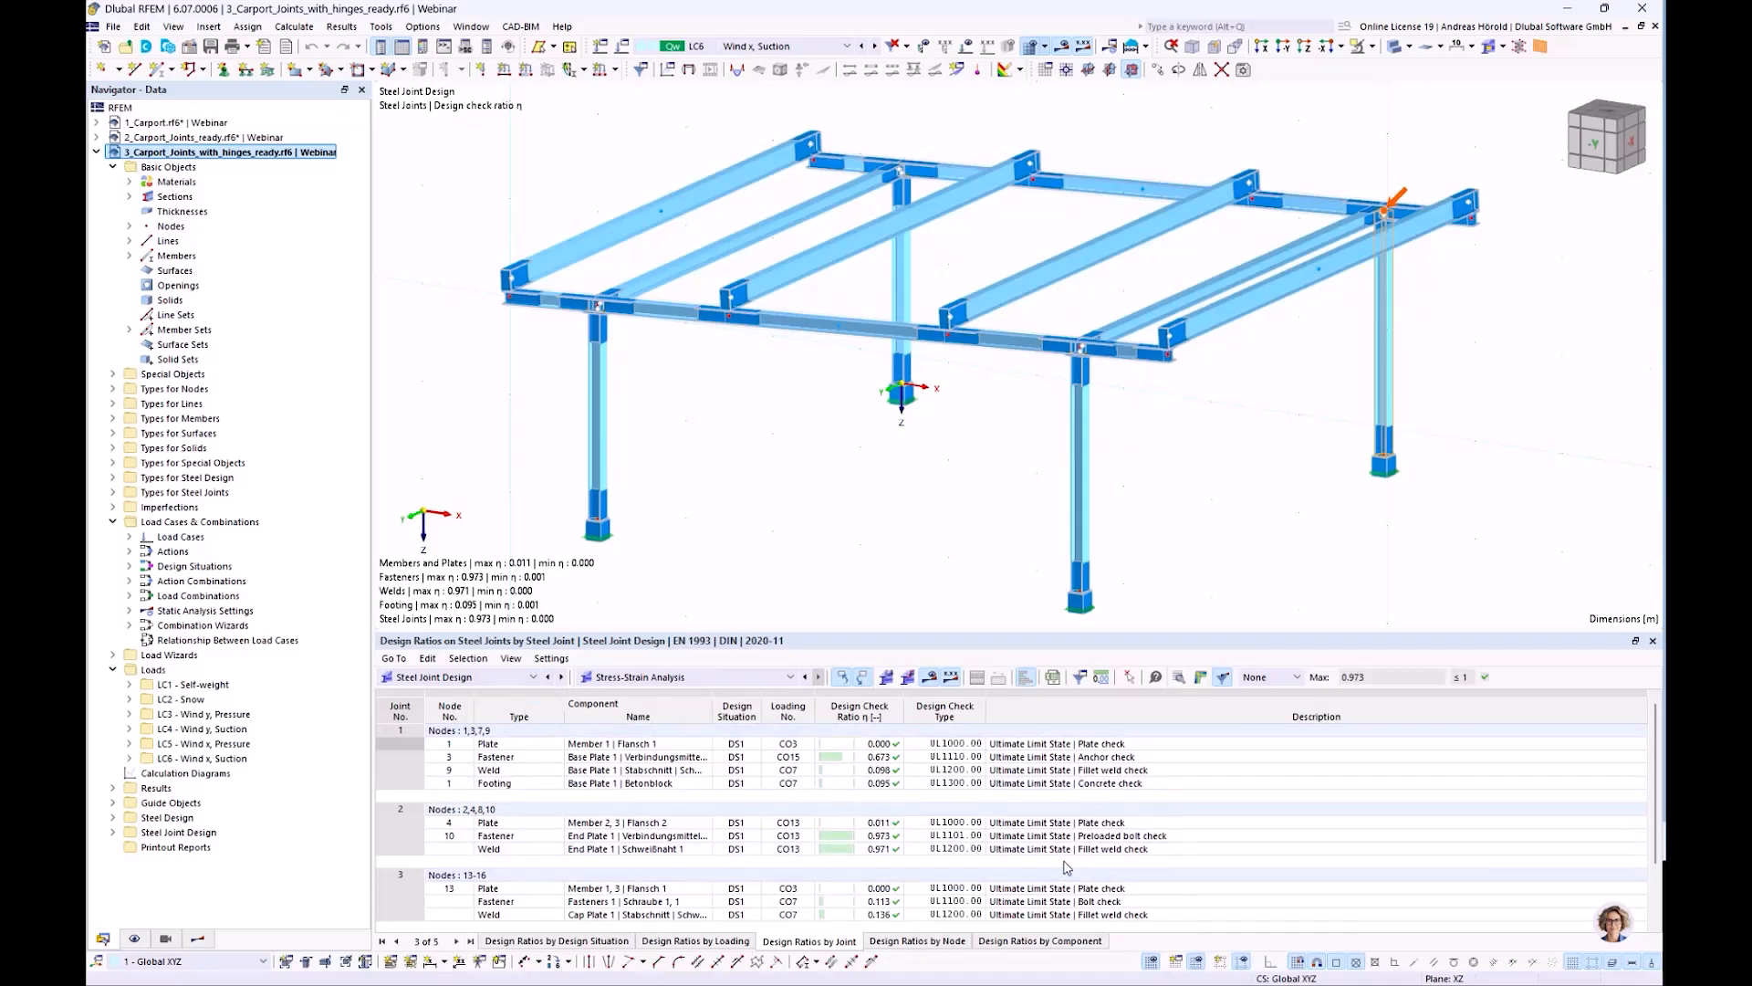
Open the design check details of joint 2's preloaded bolt check and review the bearing, tension, punching shear and slip resistance formulas
left_click(1096, 840)
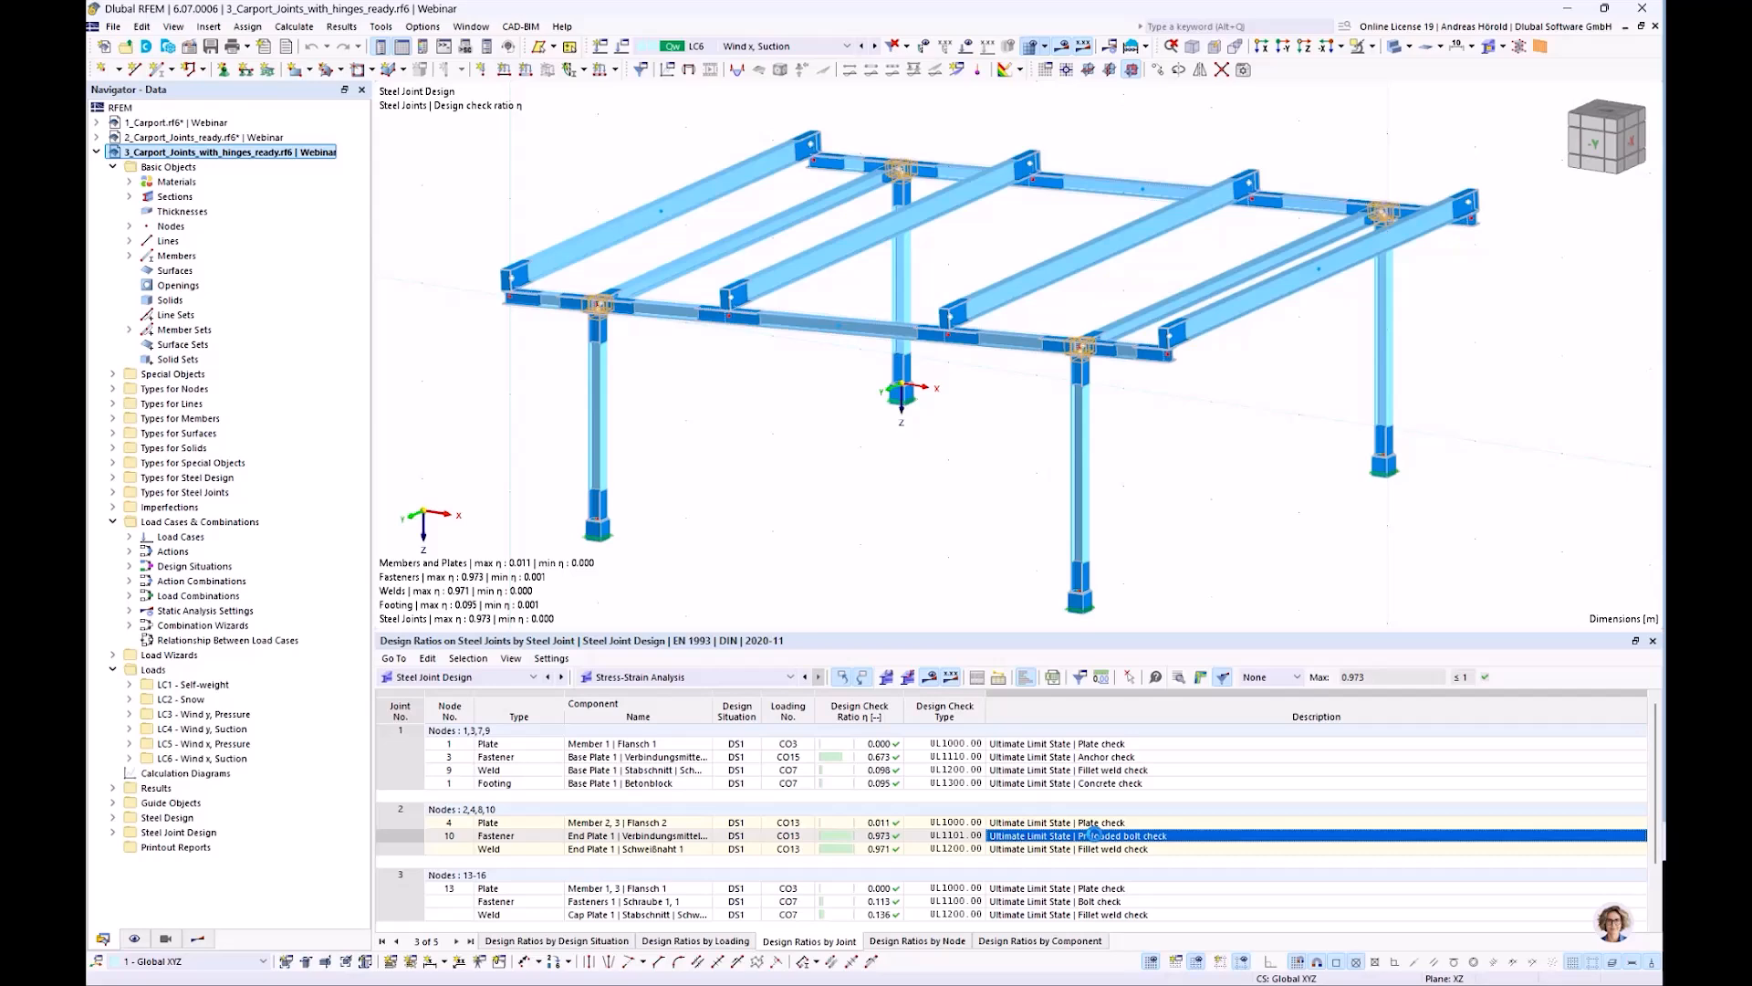
double_click(1095, 833)
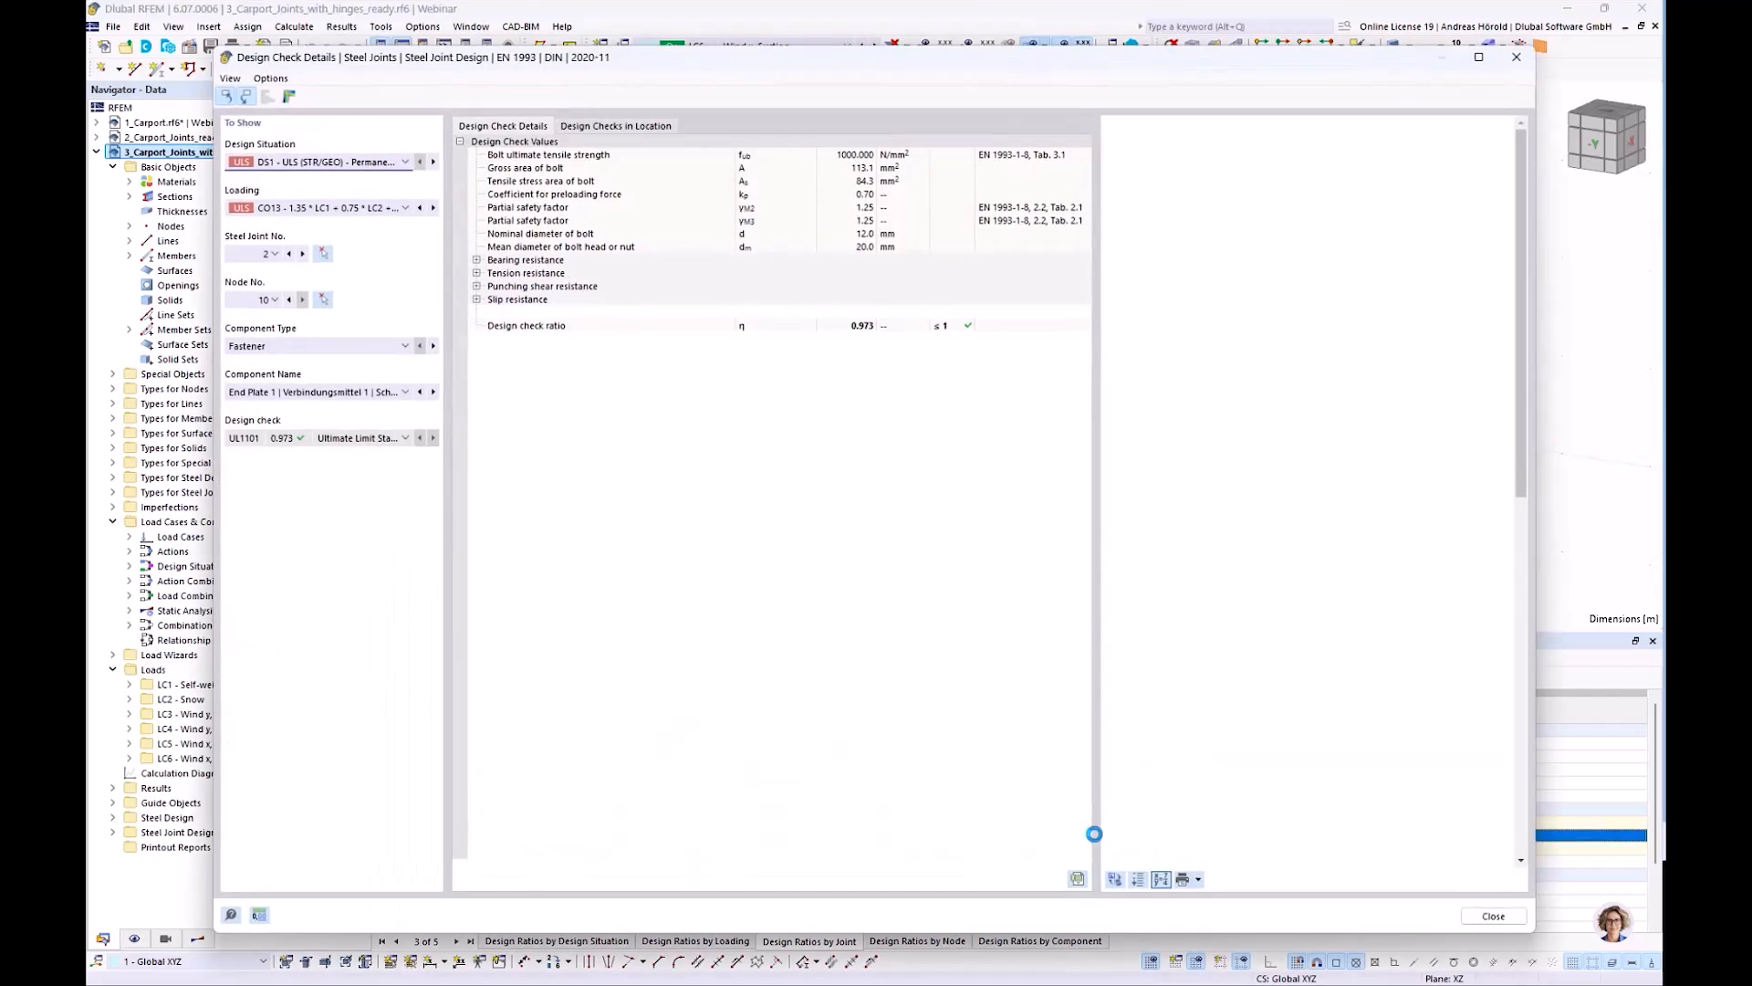
scroll(1278, 470, "down", 10)
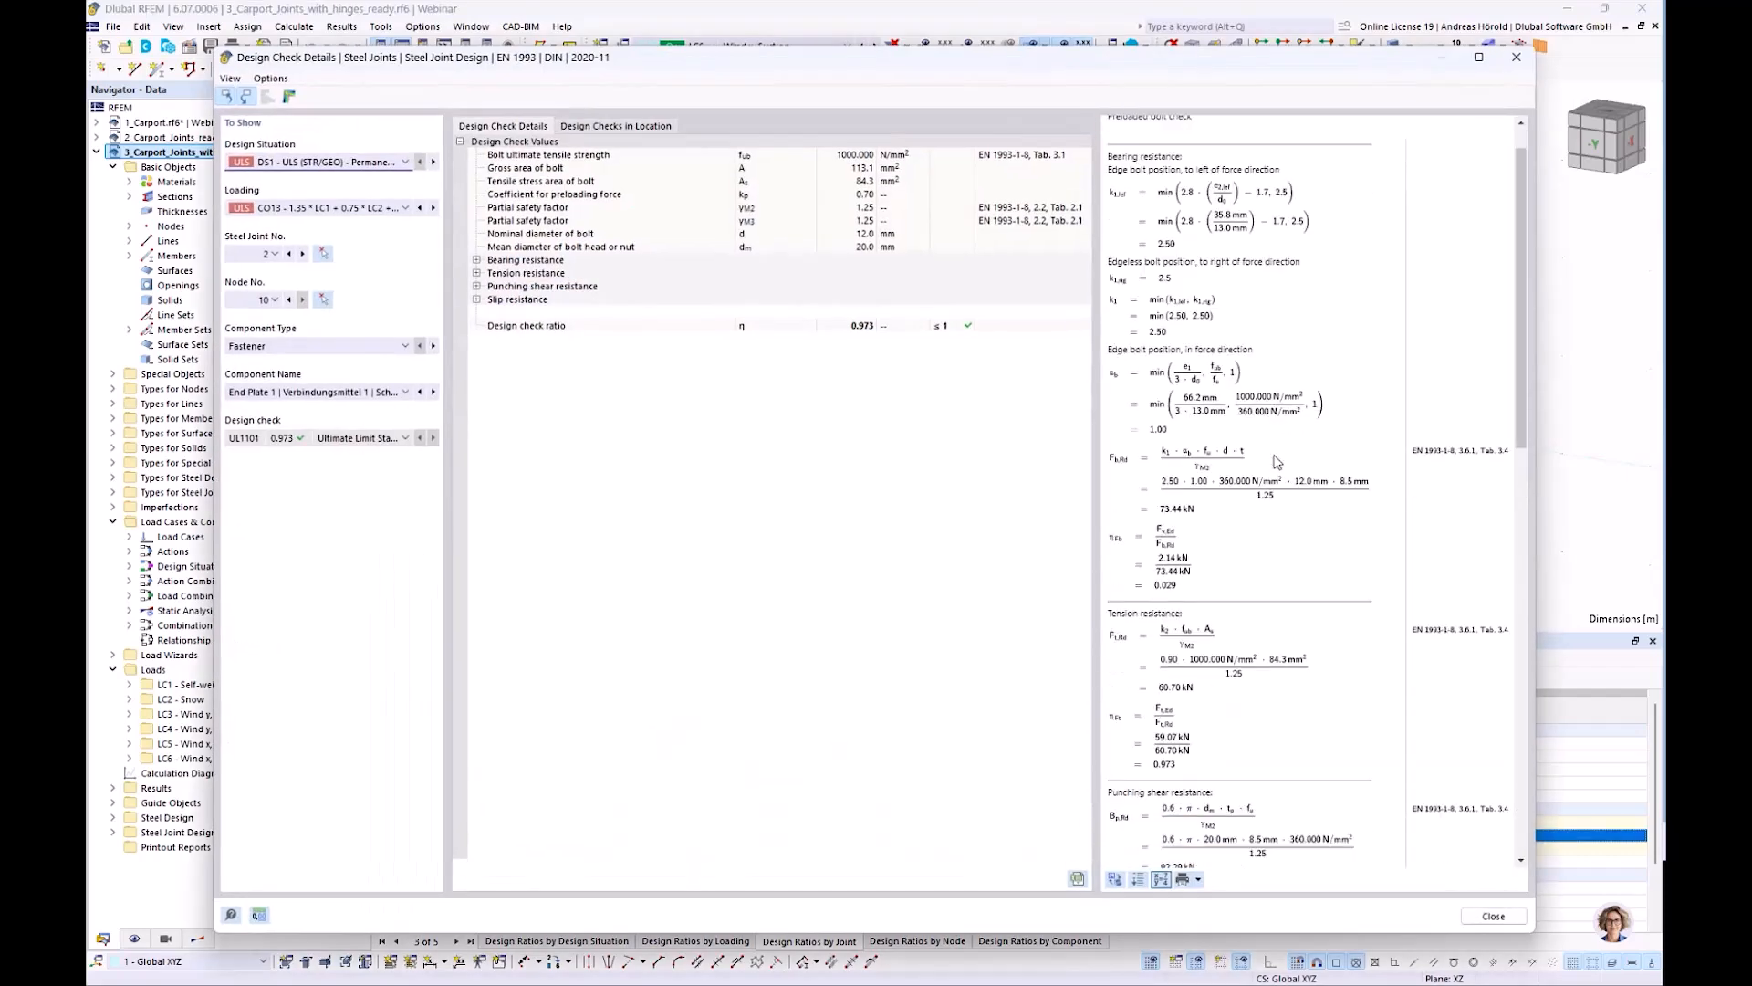
scroll(1278, 471, "down", 5)
scroll(1263, 532, "up", 8)
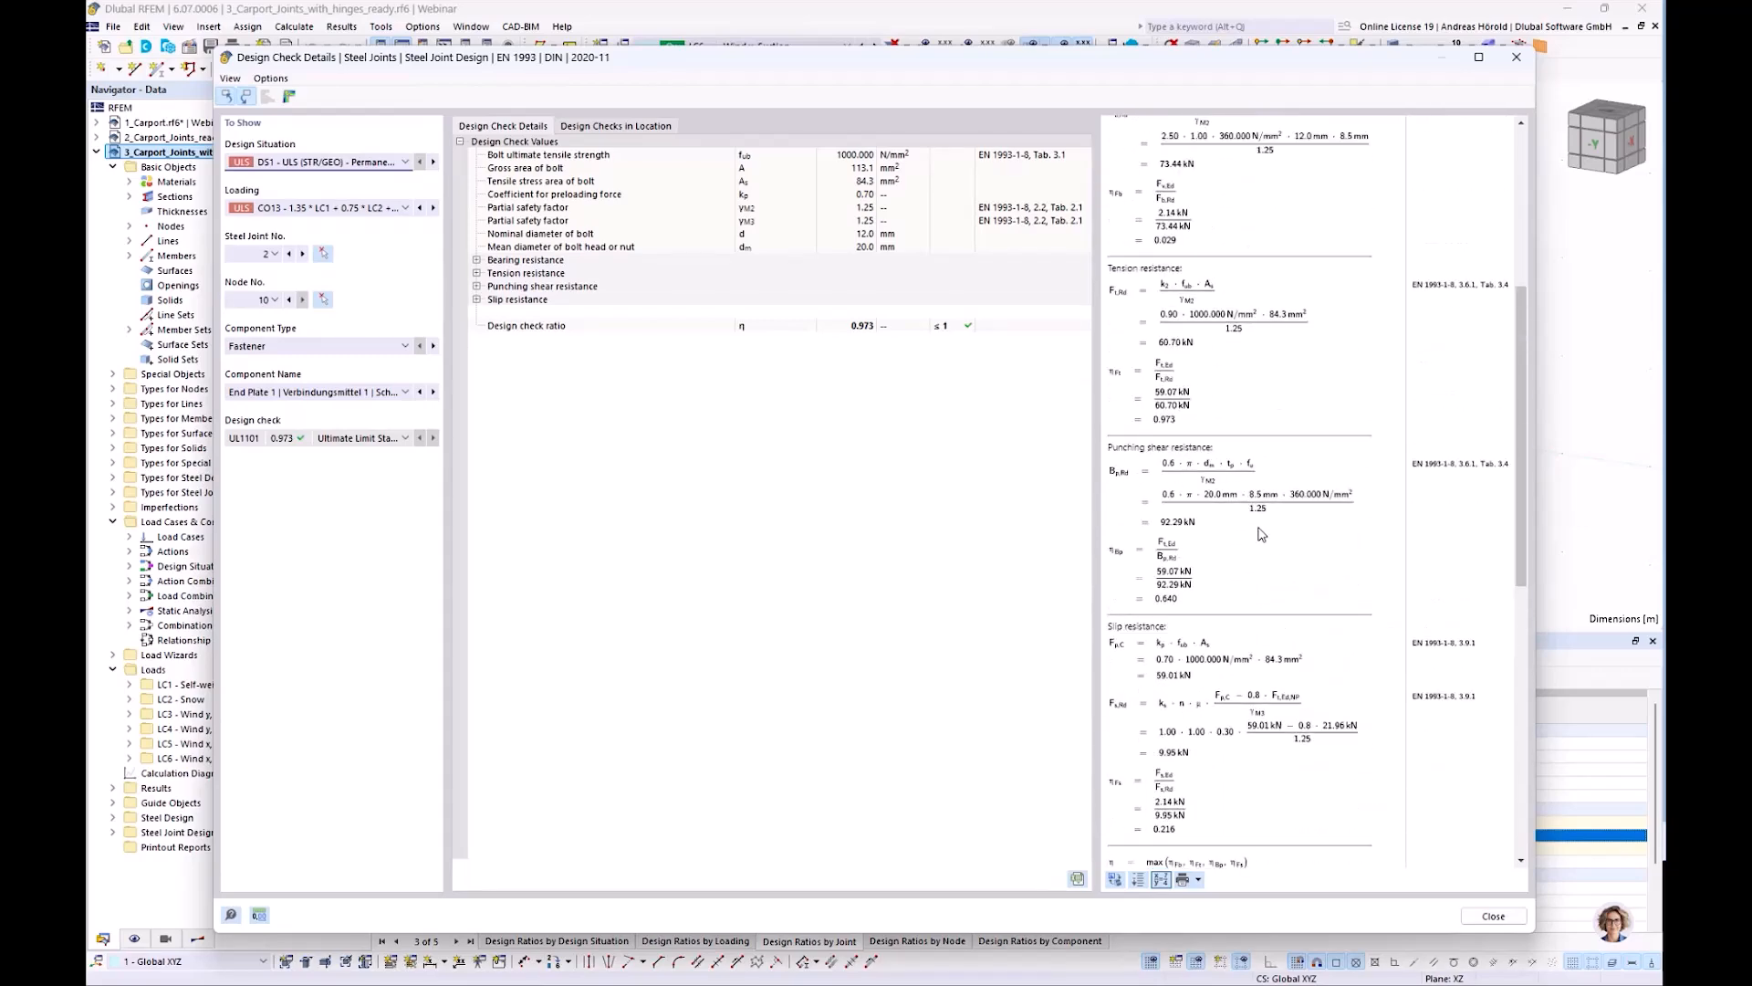
Send the preloaded bolt check formulas to a printout report, look through the included report items, and save and show the report
left_click(1199, 879)
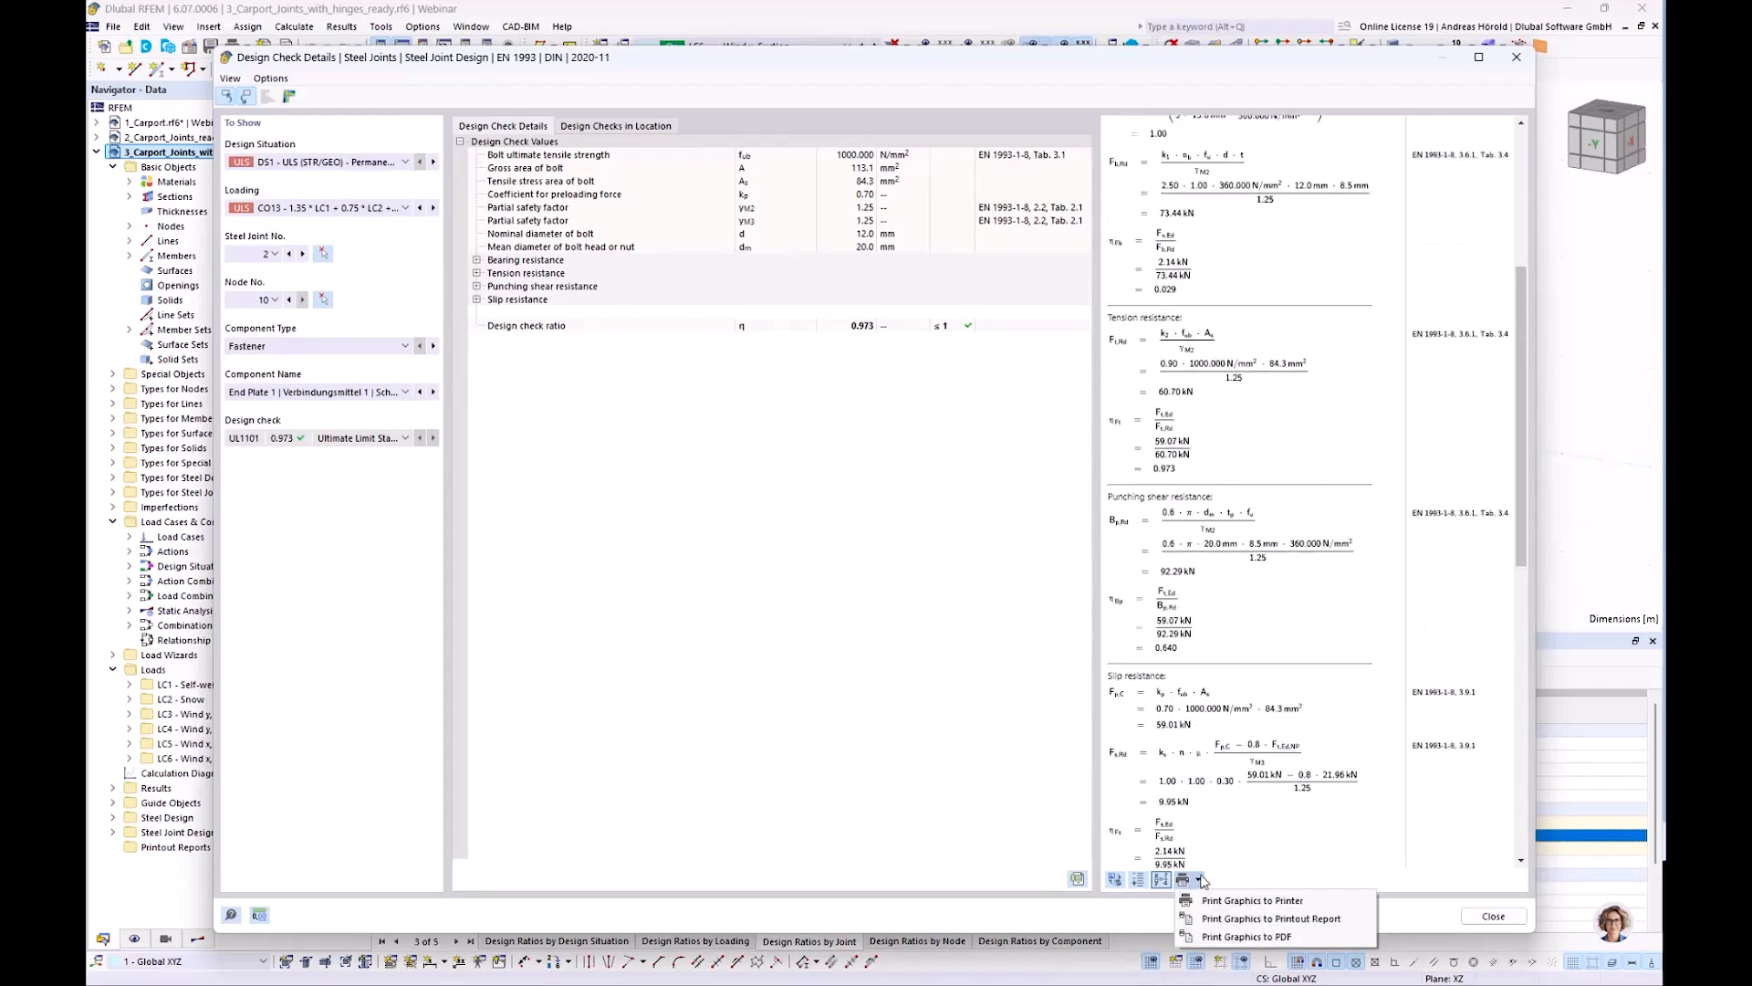
left_click(1290, 919)
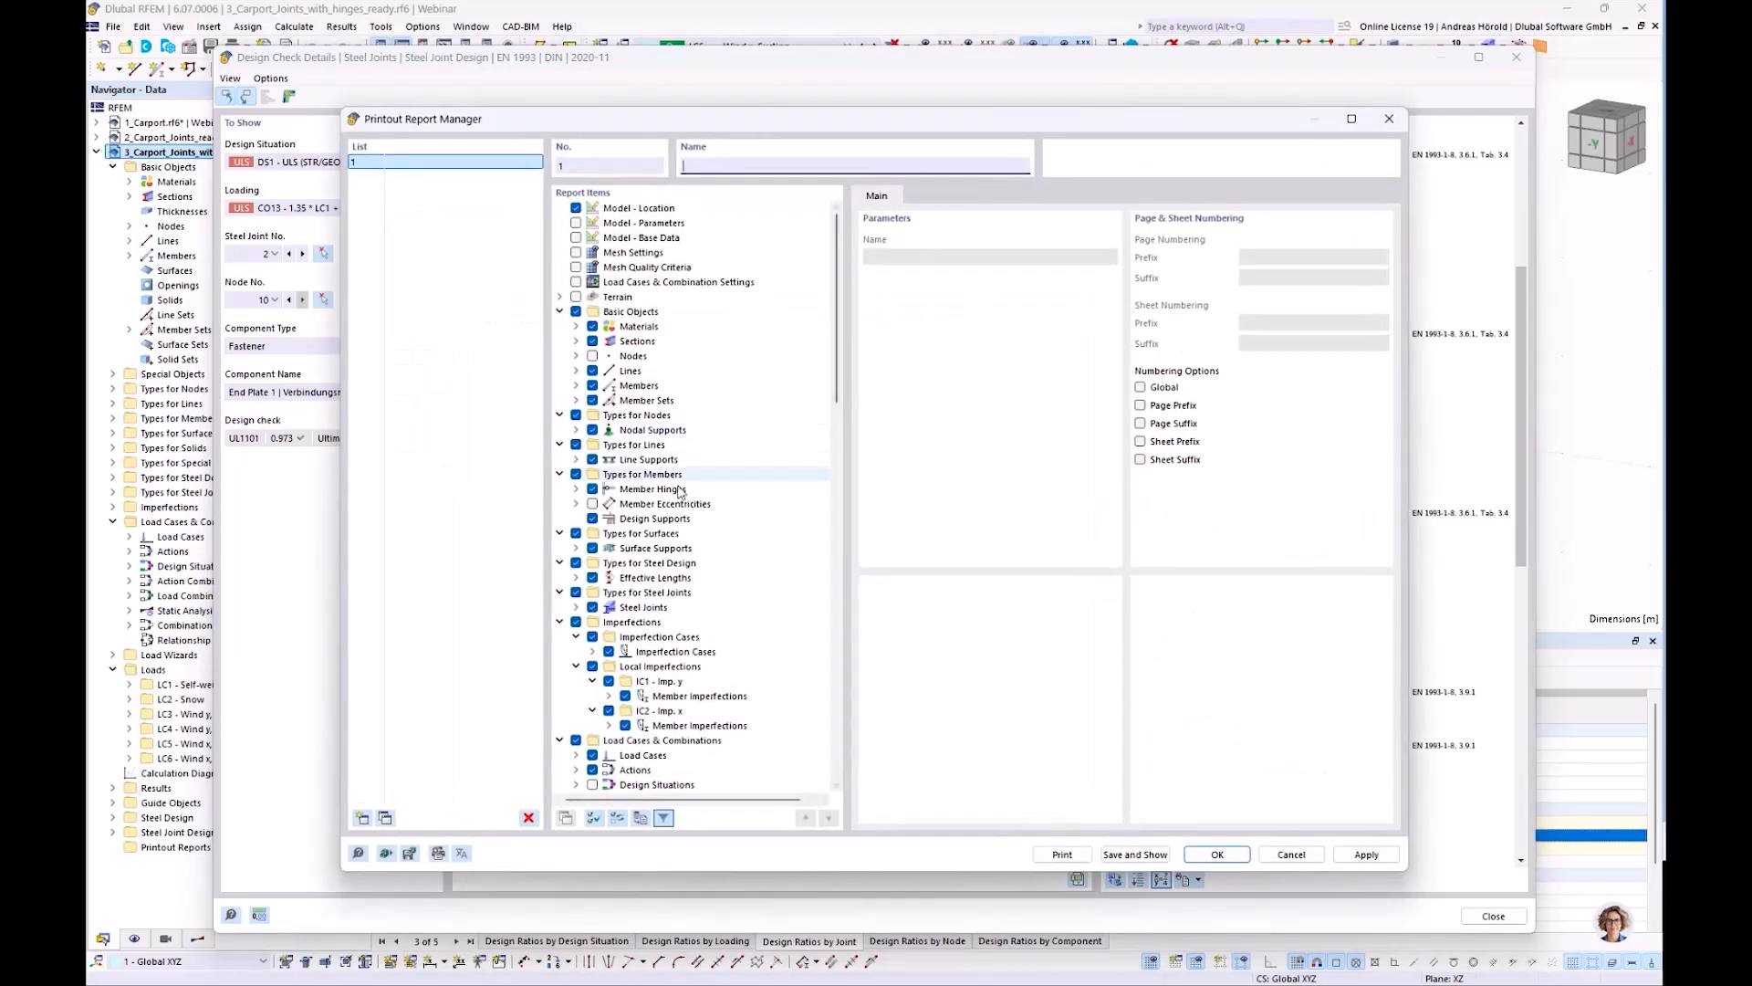
scroll(687, 481, "down", 9)
scroll(687, 481, "down", 8)
scroll(687, 481, "down", 2)
left_click(576, 489)
scroll(716, 547, "down", 5)
scroll(720, 552, "down", 2)
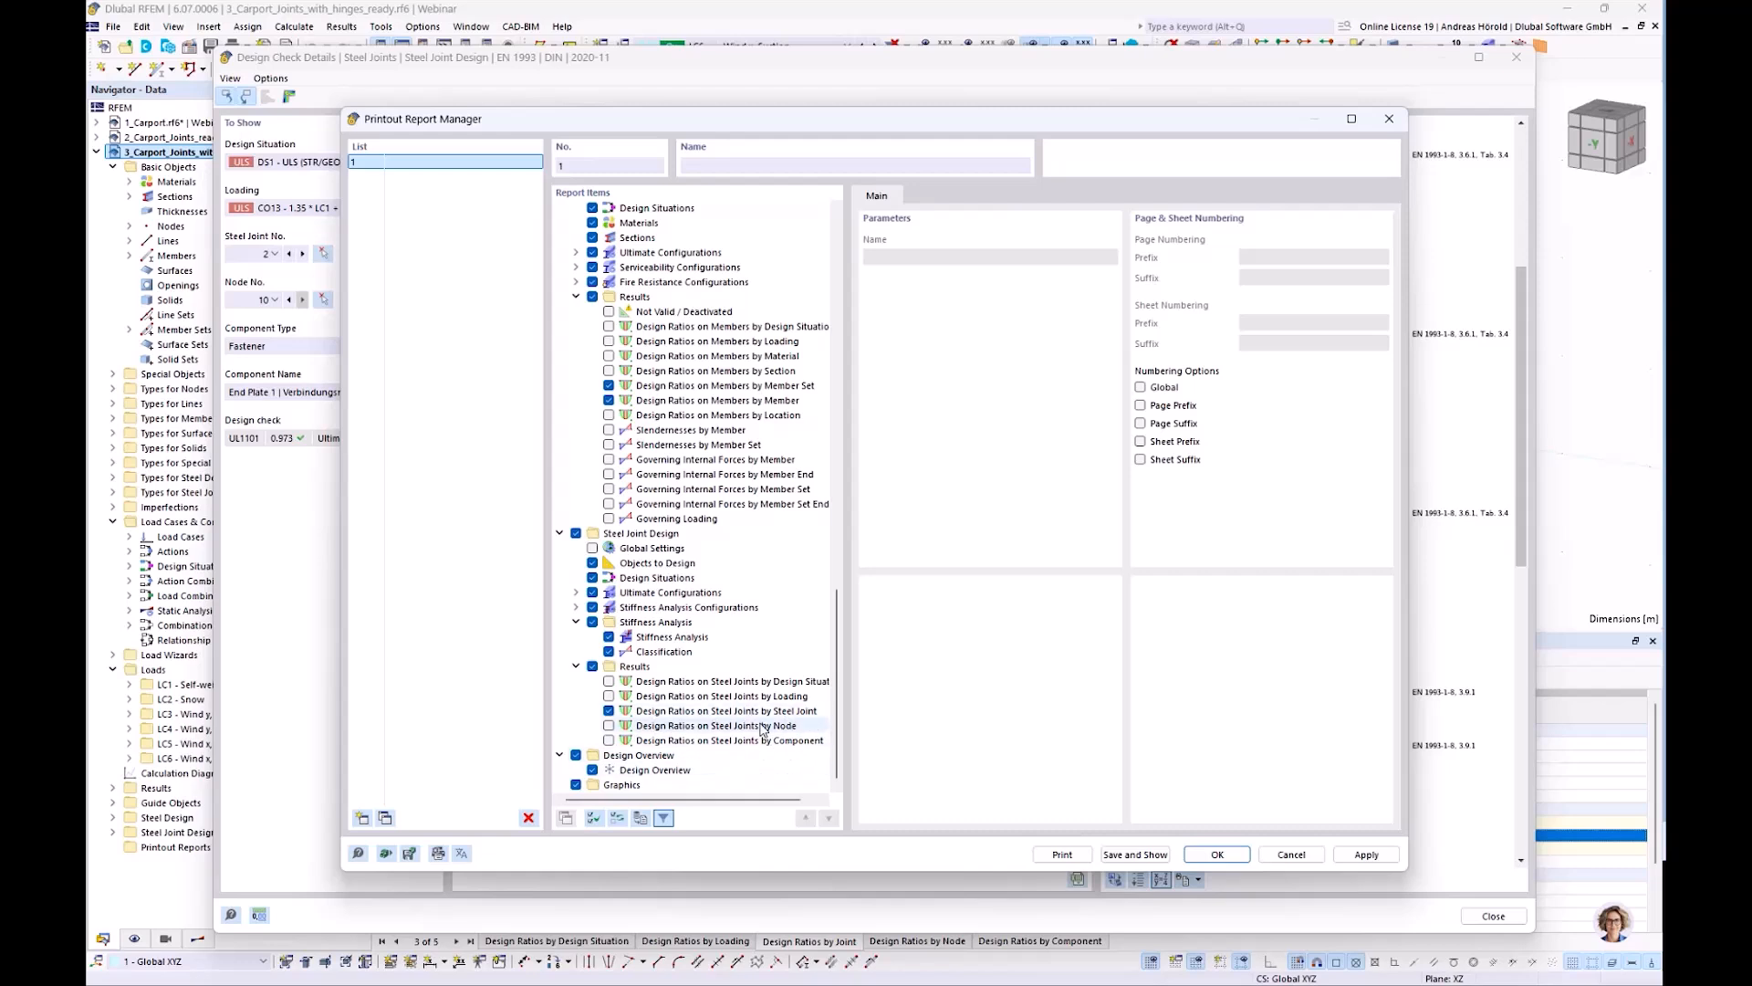
left_click(1132, 854)
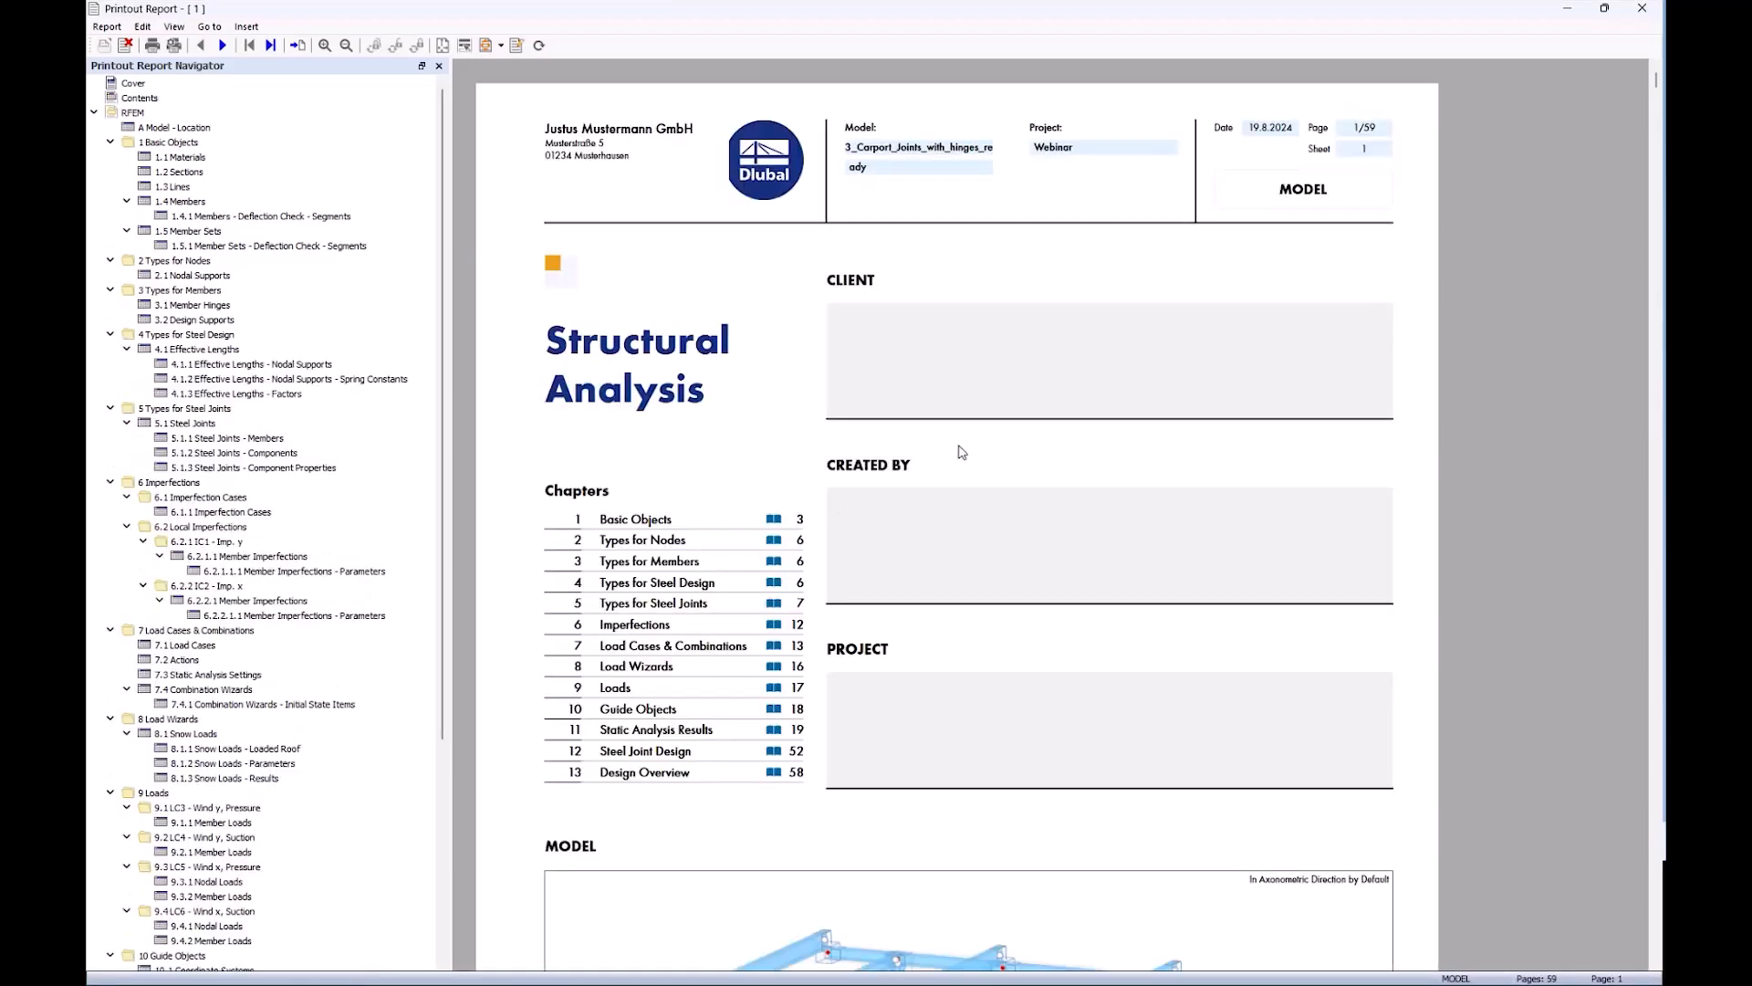
Edit the report's cover page to include the client's name, trying the preview image option off and on
scroll(960, 456, "down", 4)
scroll(965, 495, "down", 2)
scroll(964, 494, "up", 4)
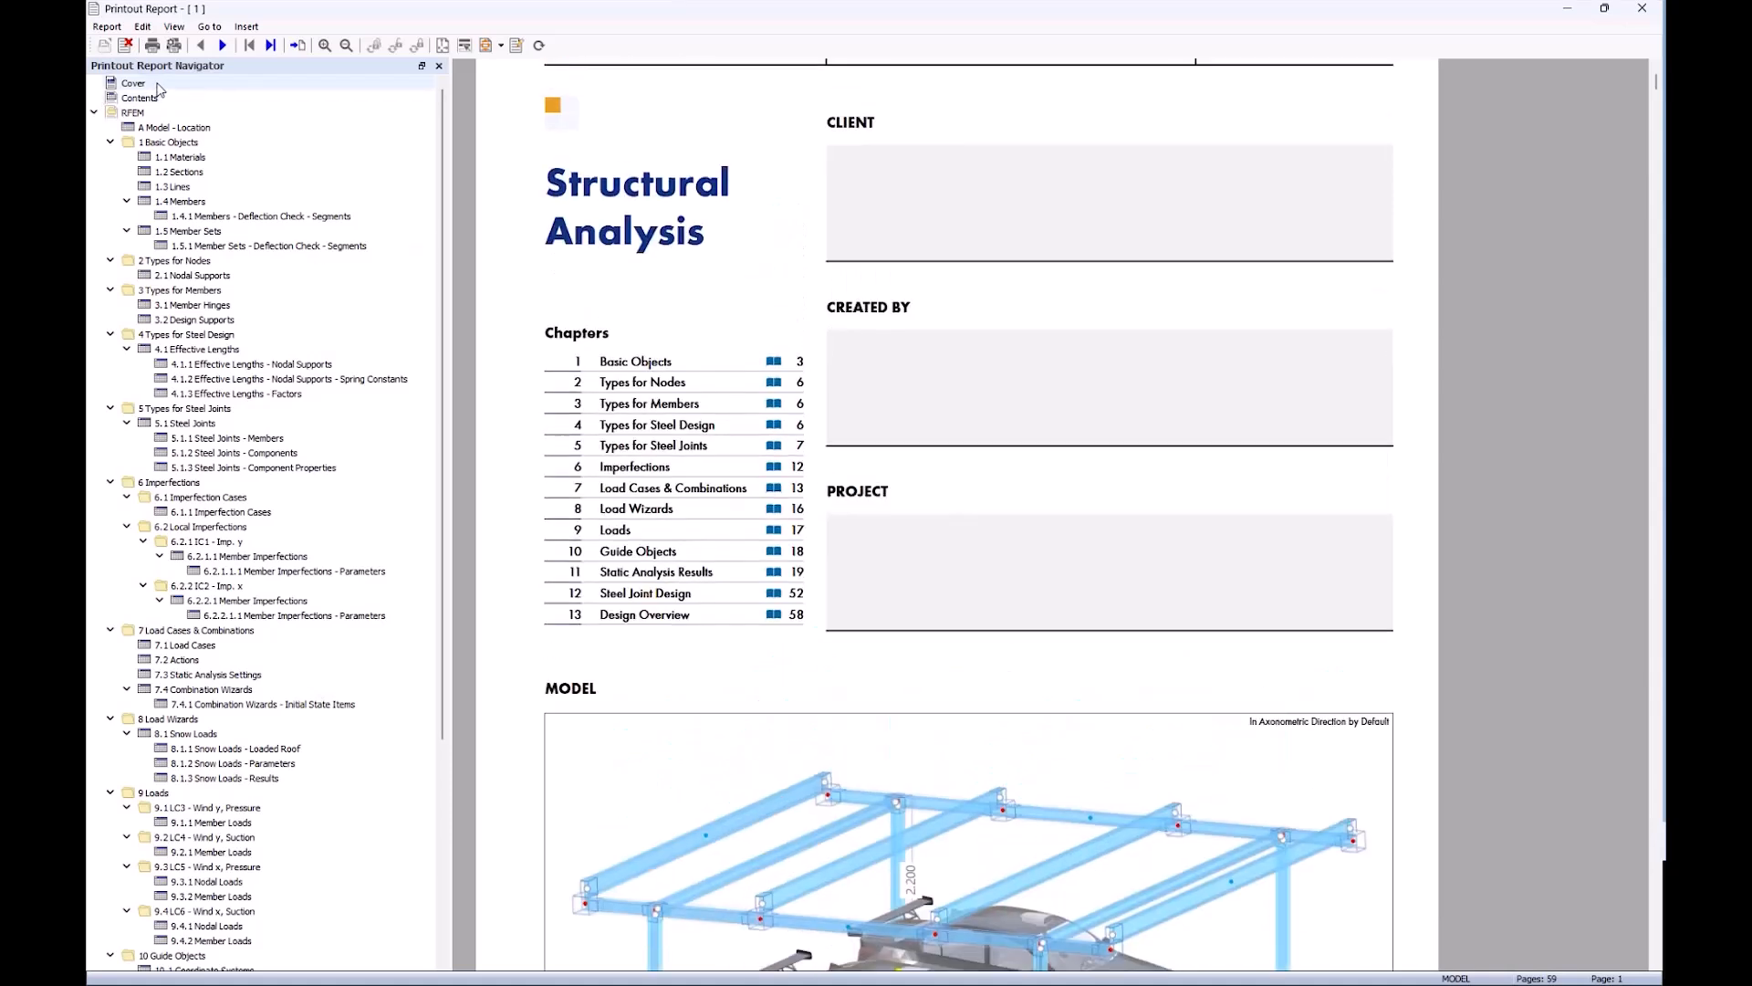
right_click(159, 88)
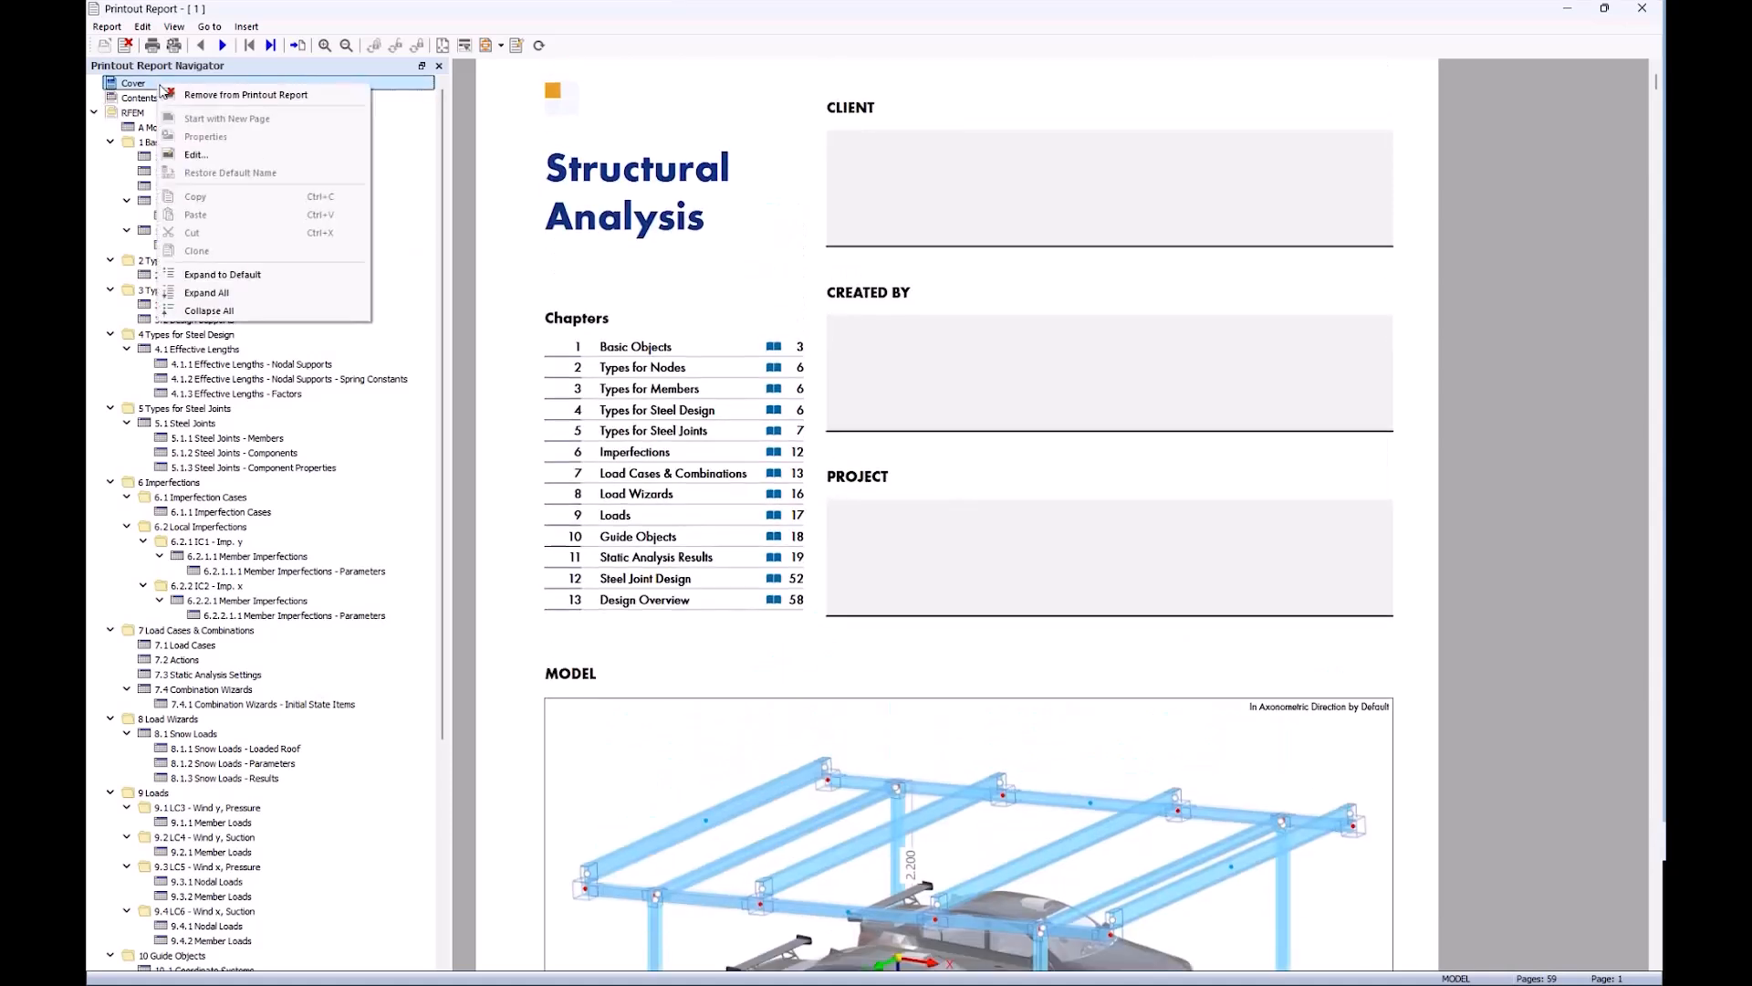
left_click(253, 154)
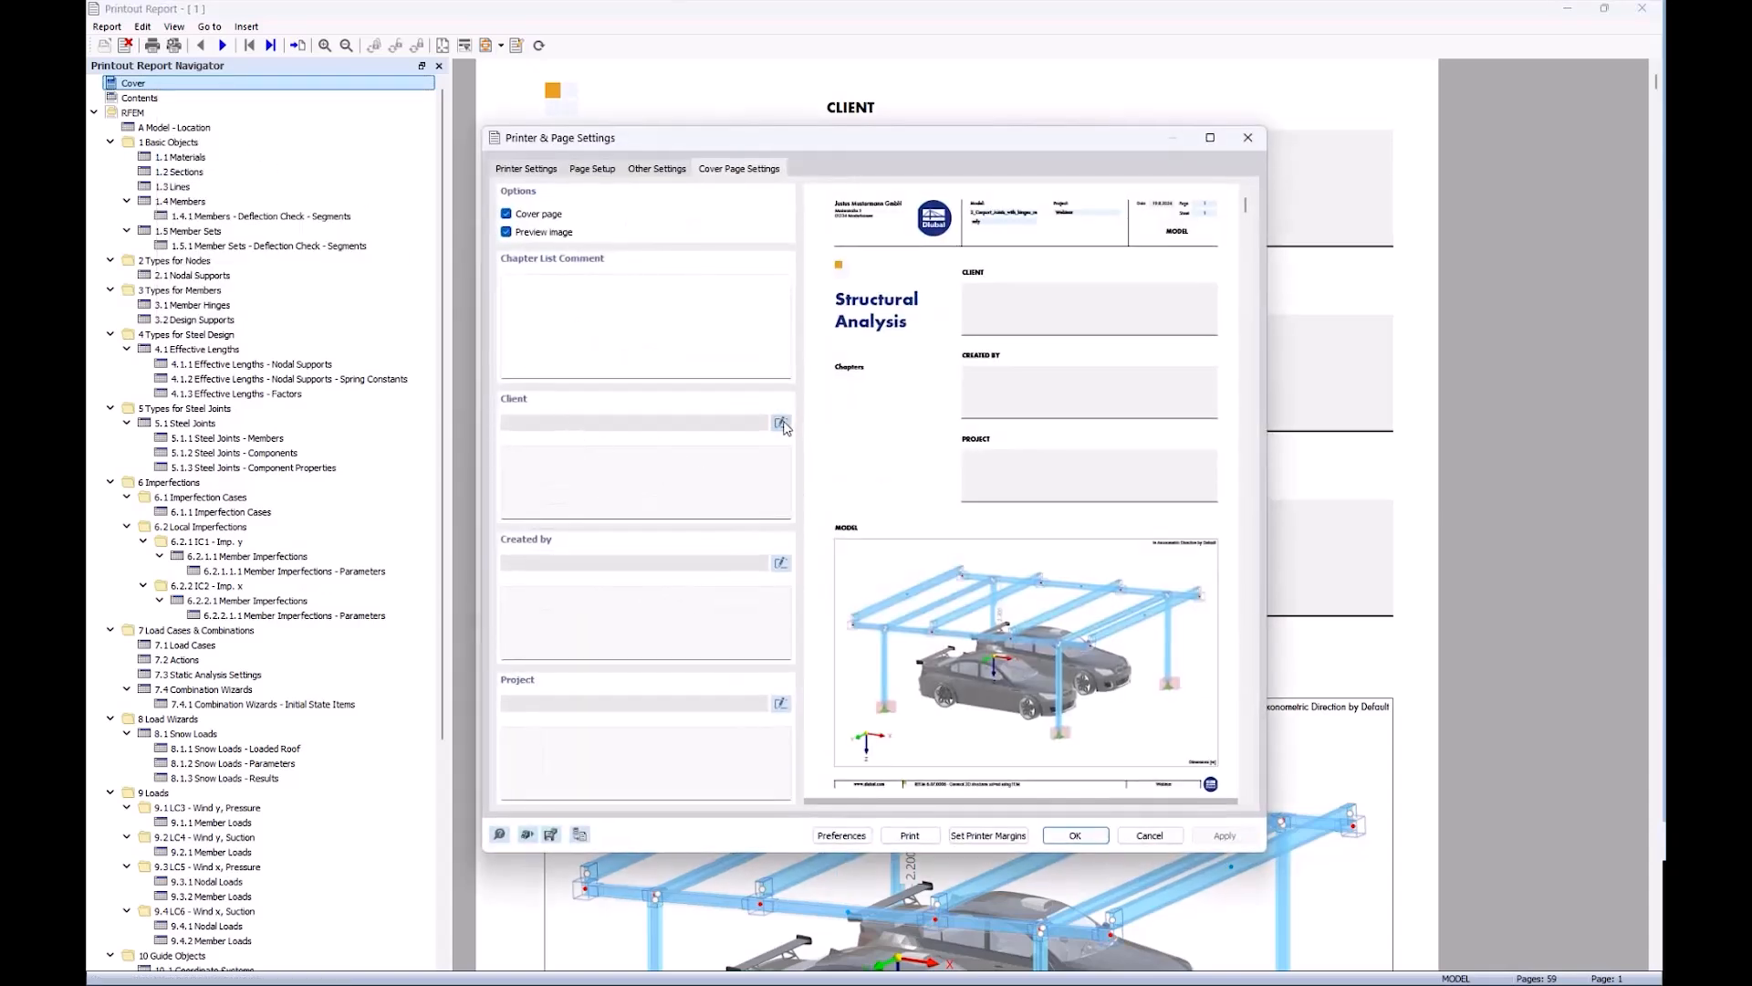
left_click(781, 424)
left_click(632, 475)
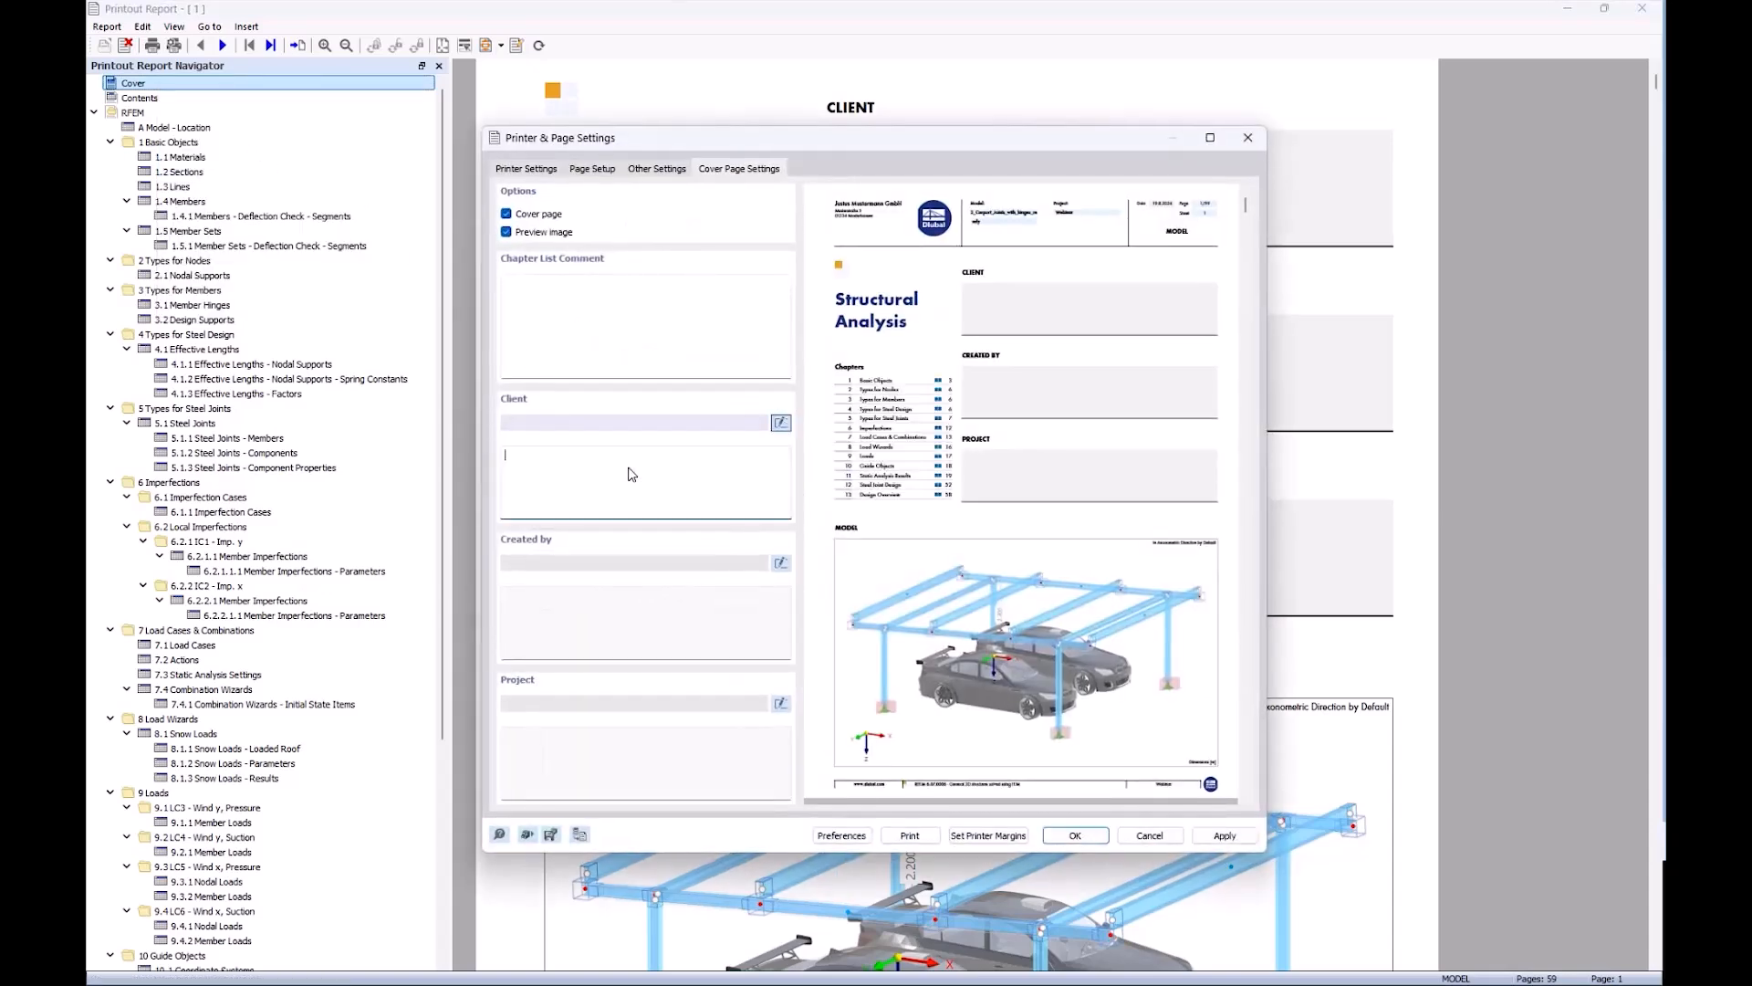
type("John Doe")
left_click(506, 233)
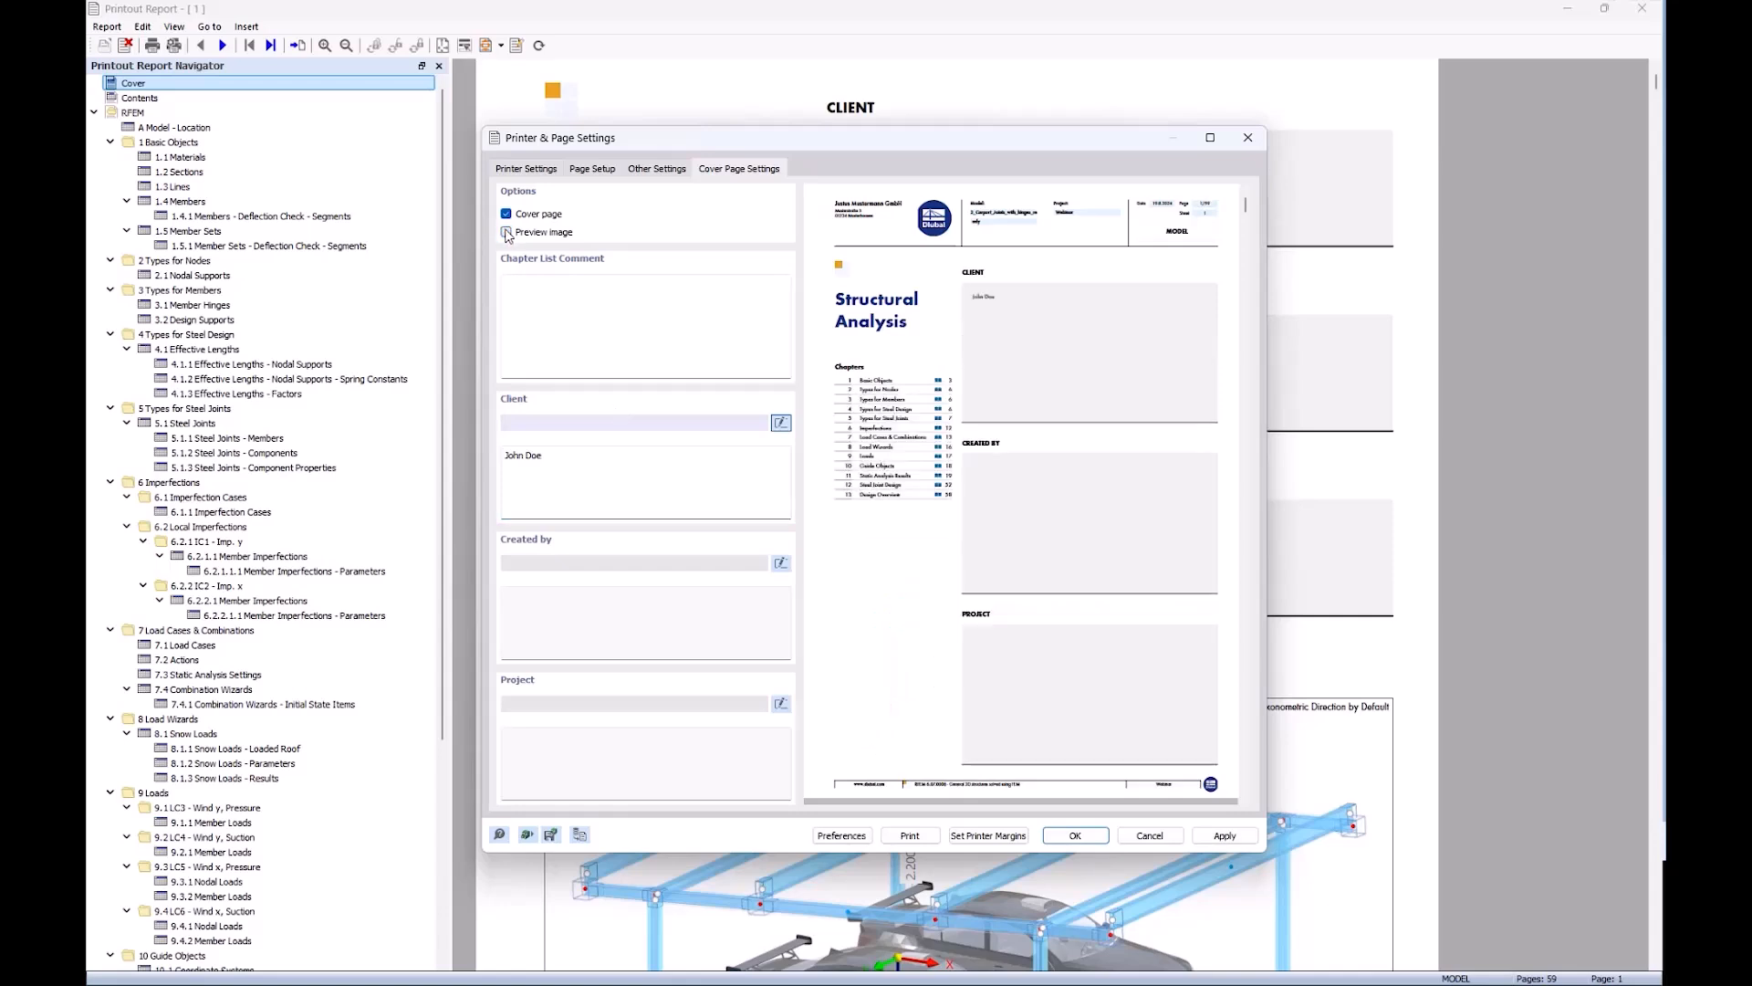
left_click(507, 233)
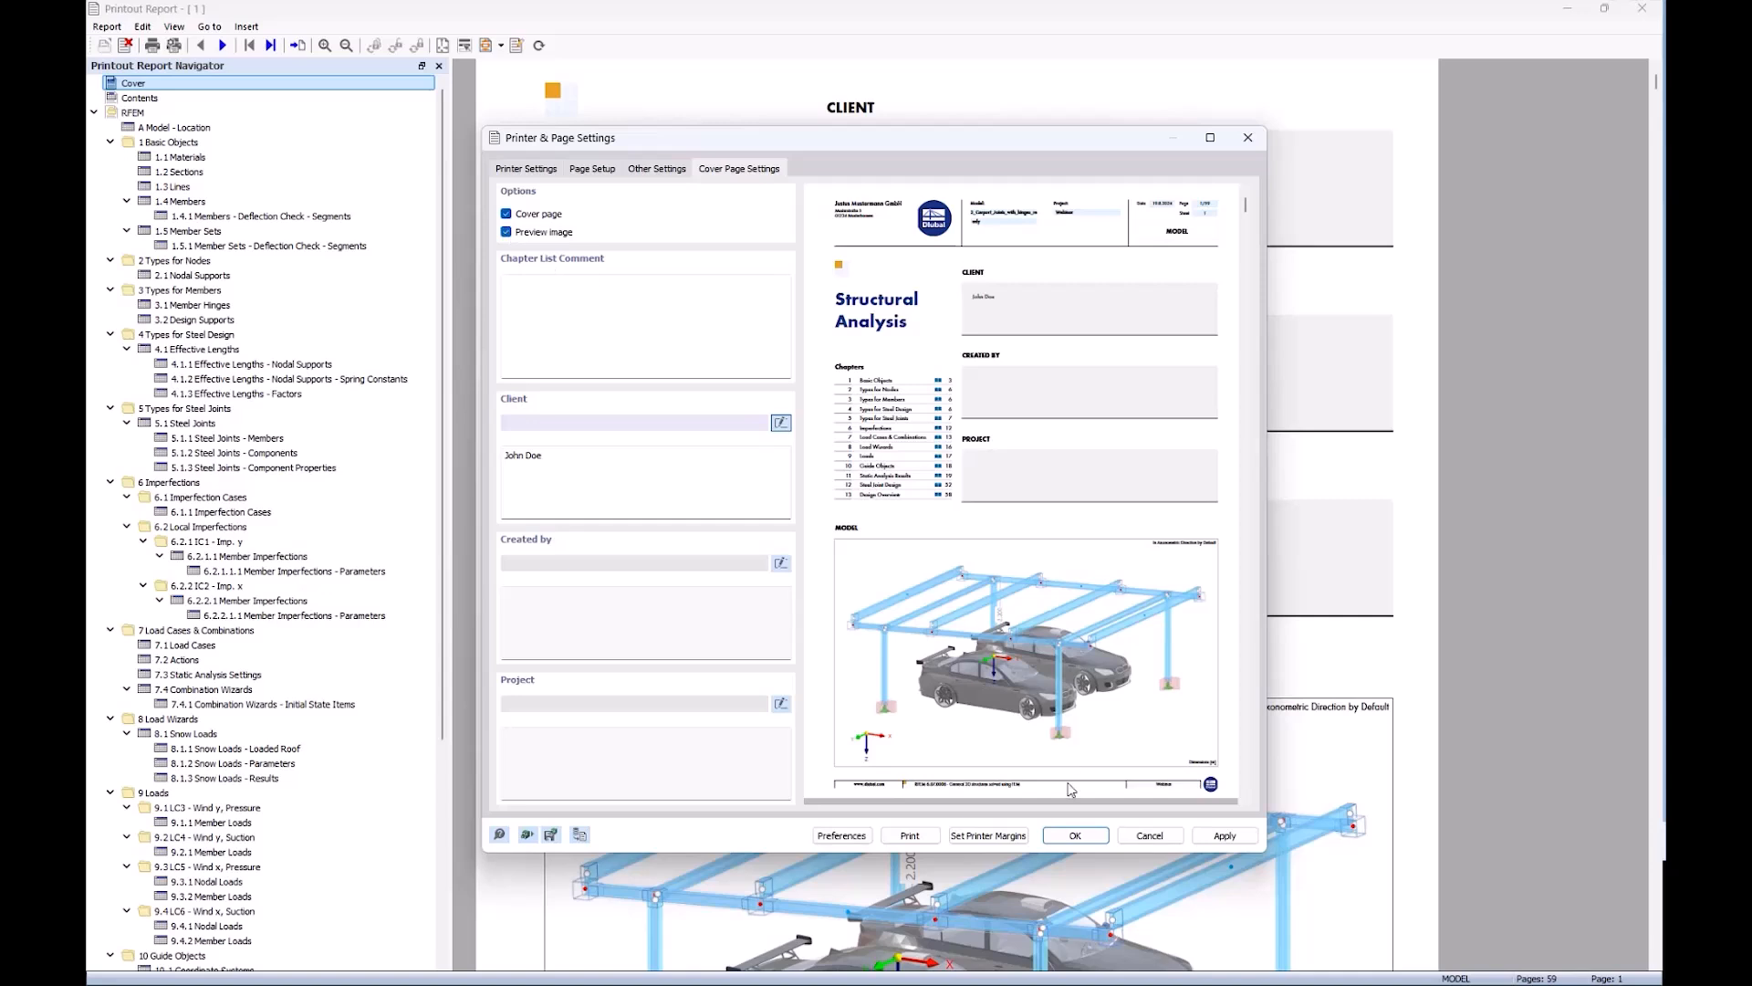
Set the bottom page margin to 10 mm, apply the page settings and check the updated cover page
left_click(1076, 836)
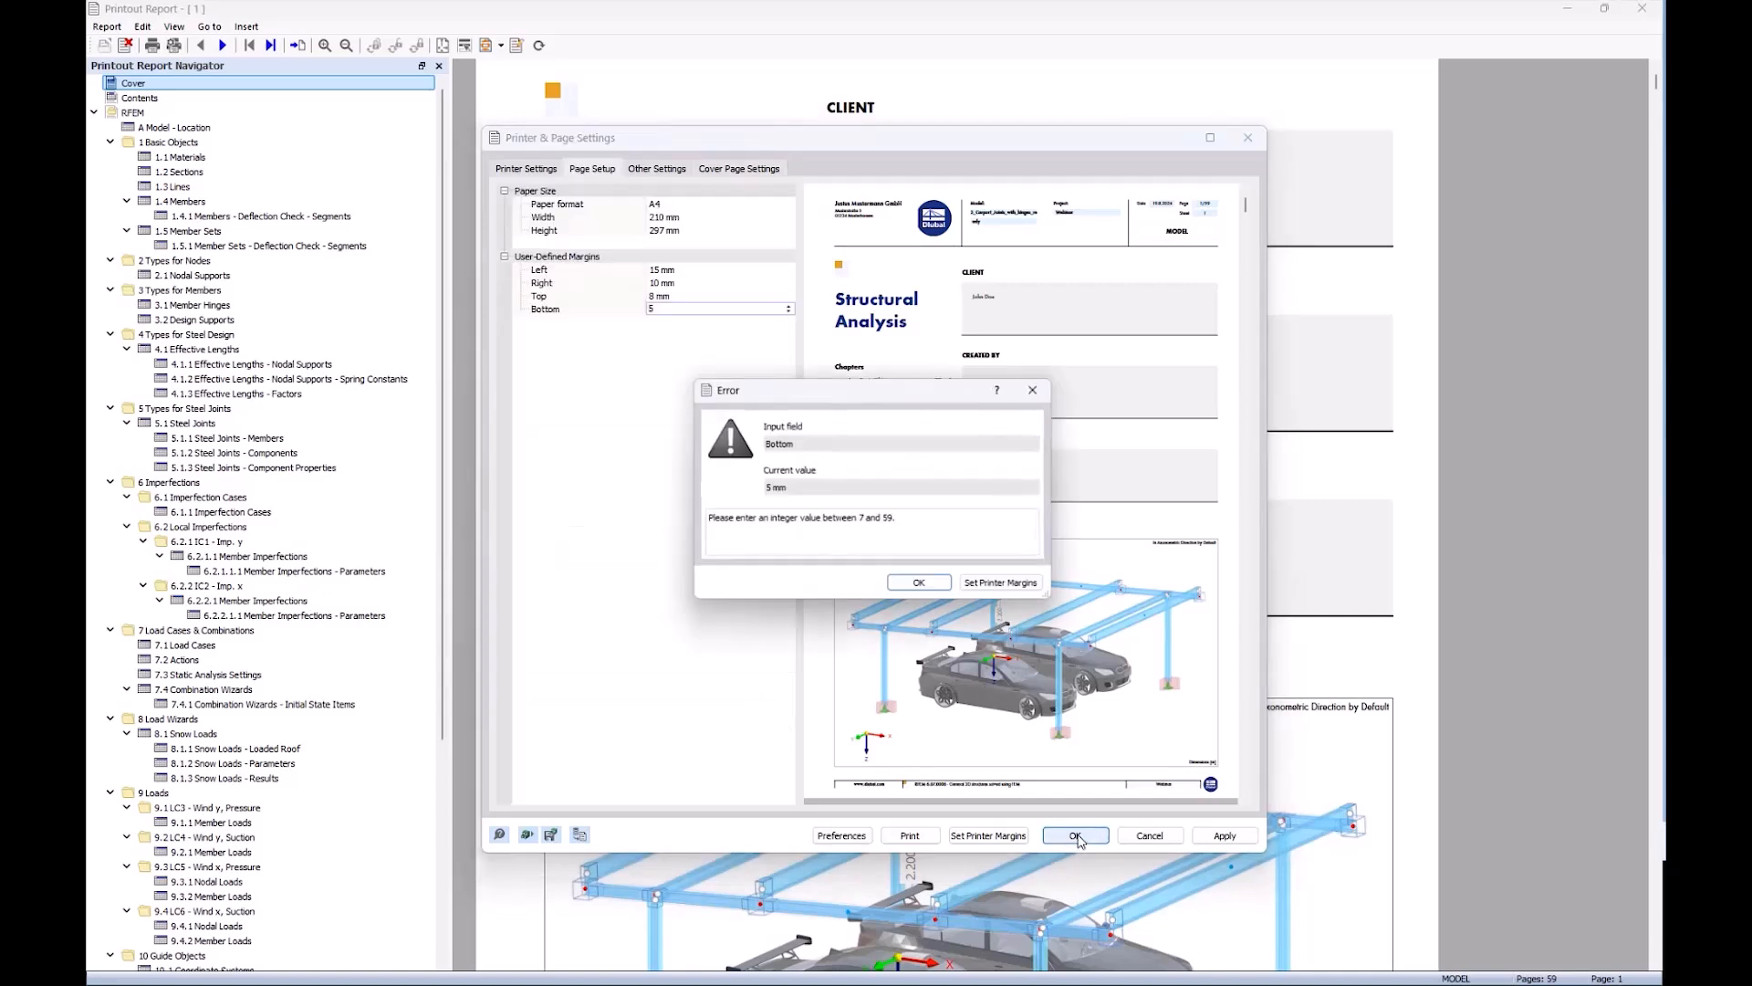
left_click(916, 587)
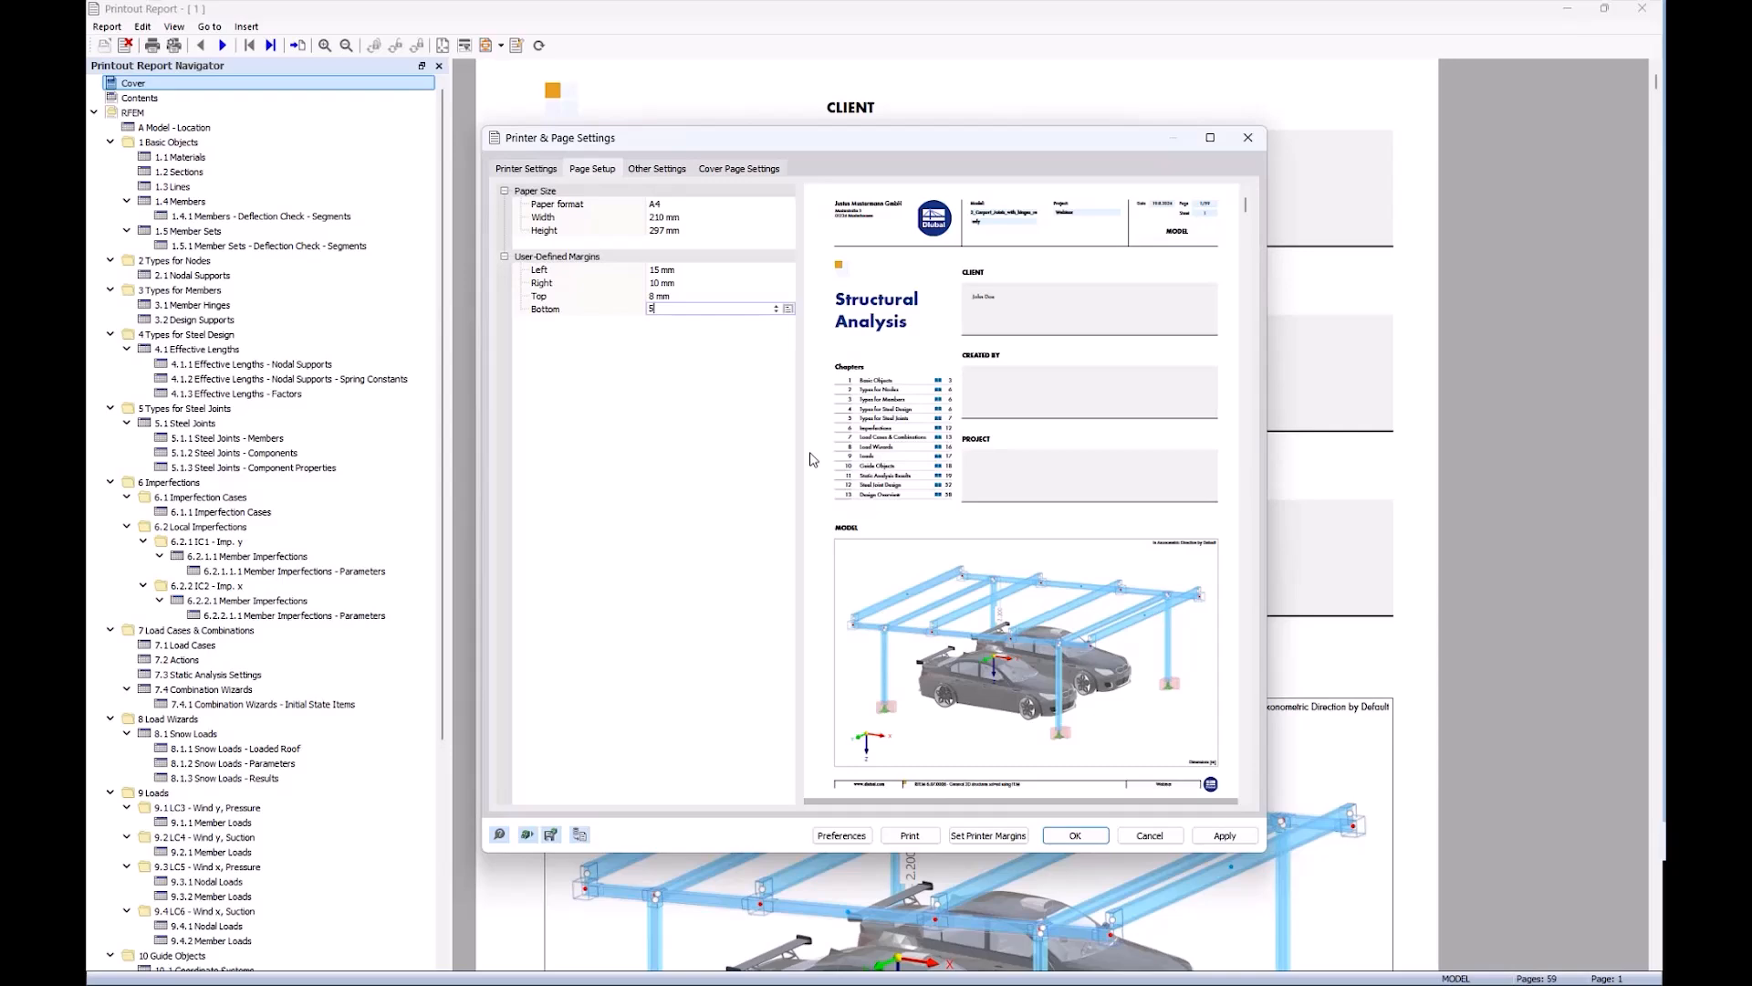
type("10")
left_click(1074, 834)
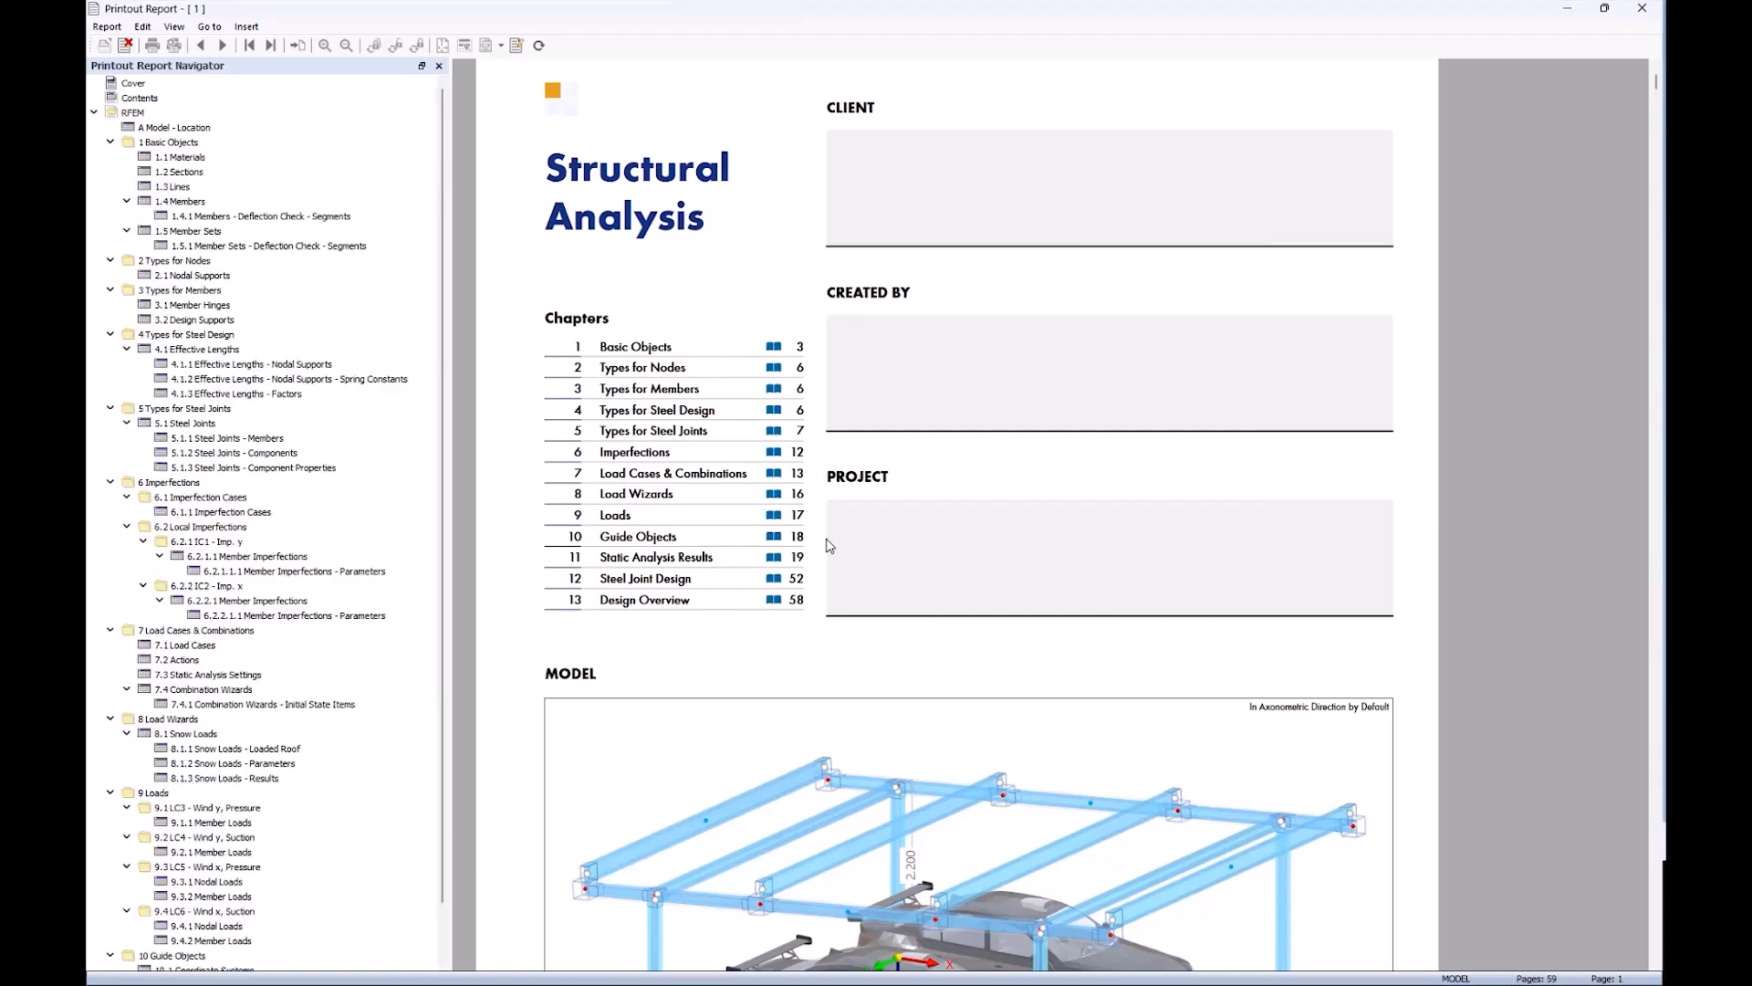
scroll(901, 605, "down", 2)
scroll(902, 605, "up", 2)
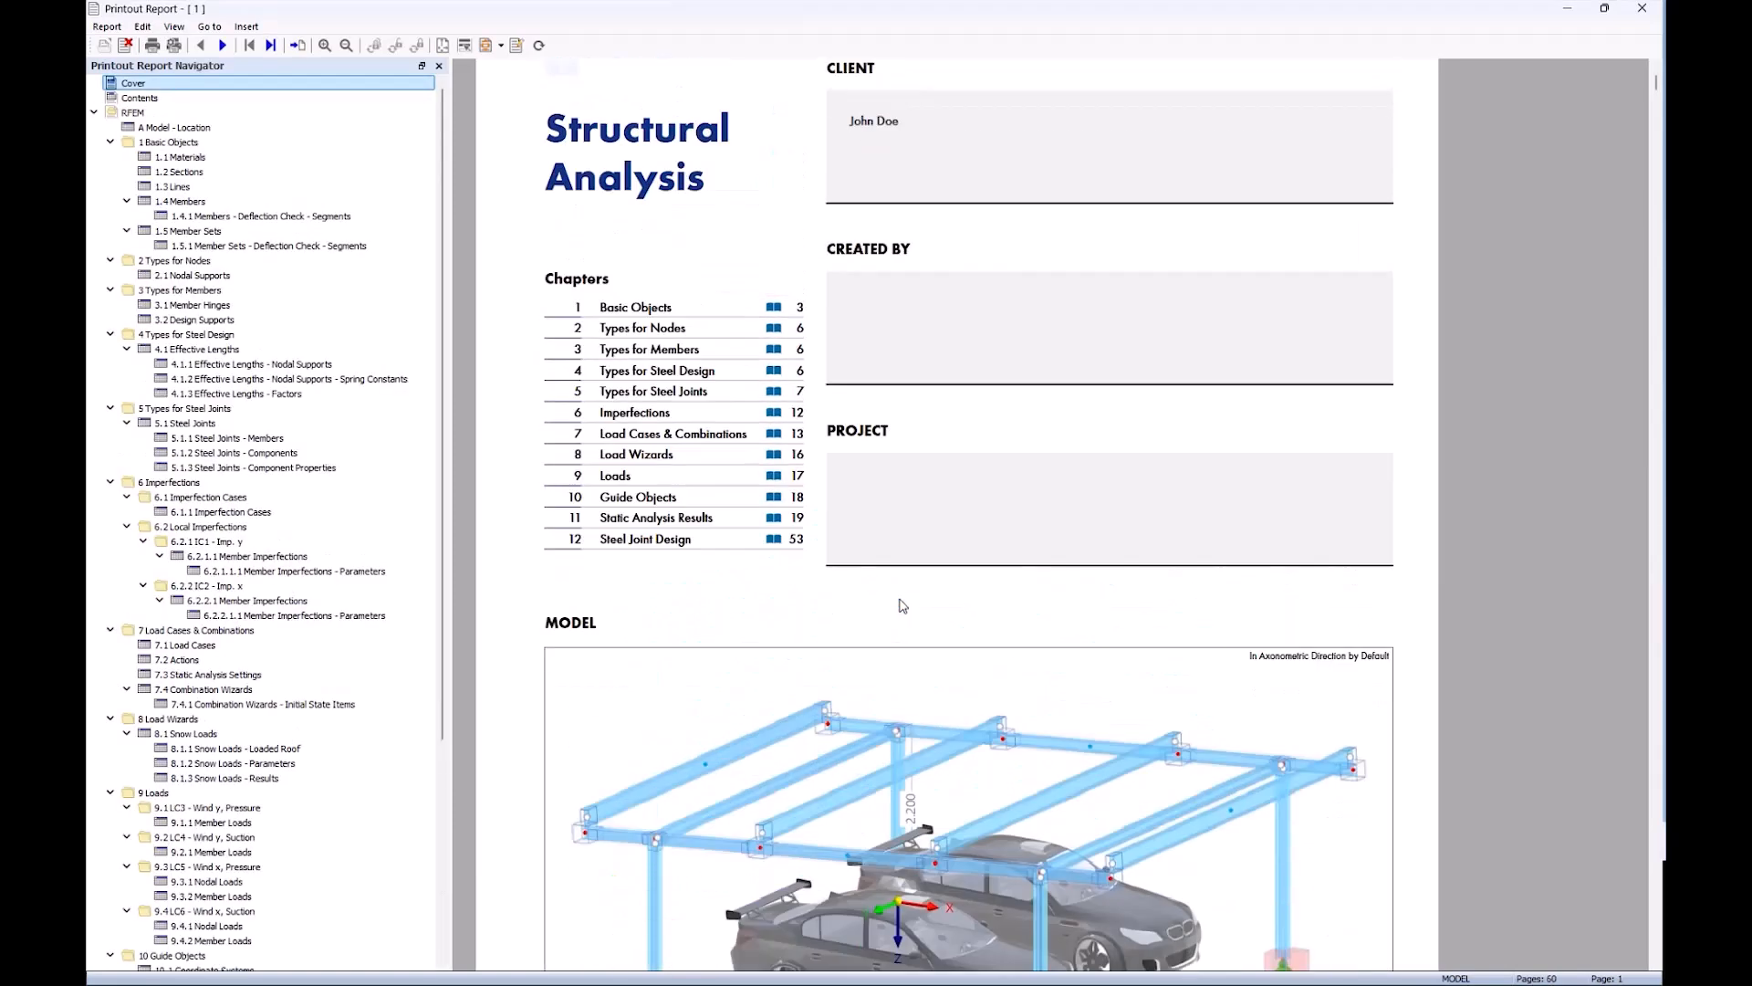
Go to the report chapter with steel joint 2's fastener check at node 10 and read through its formulas
scroll(321, 620, "down", 6)
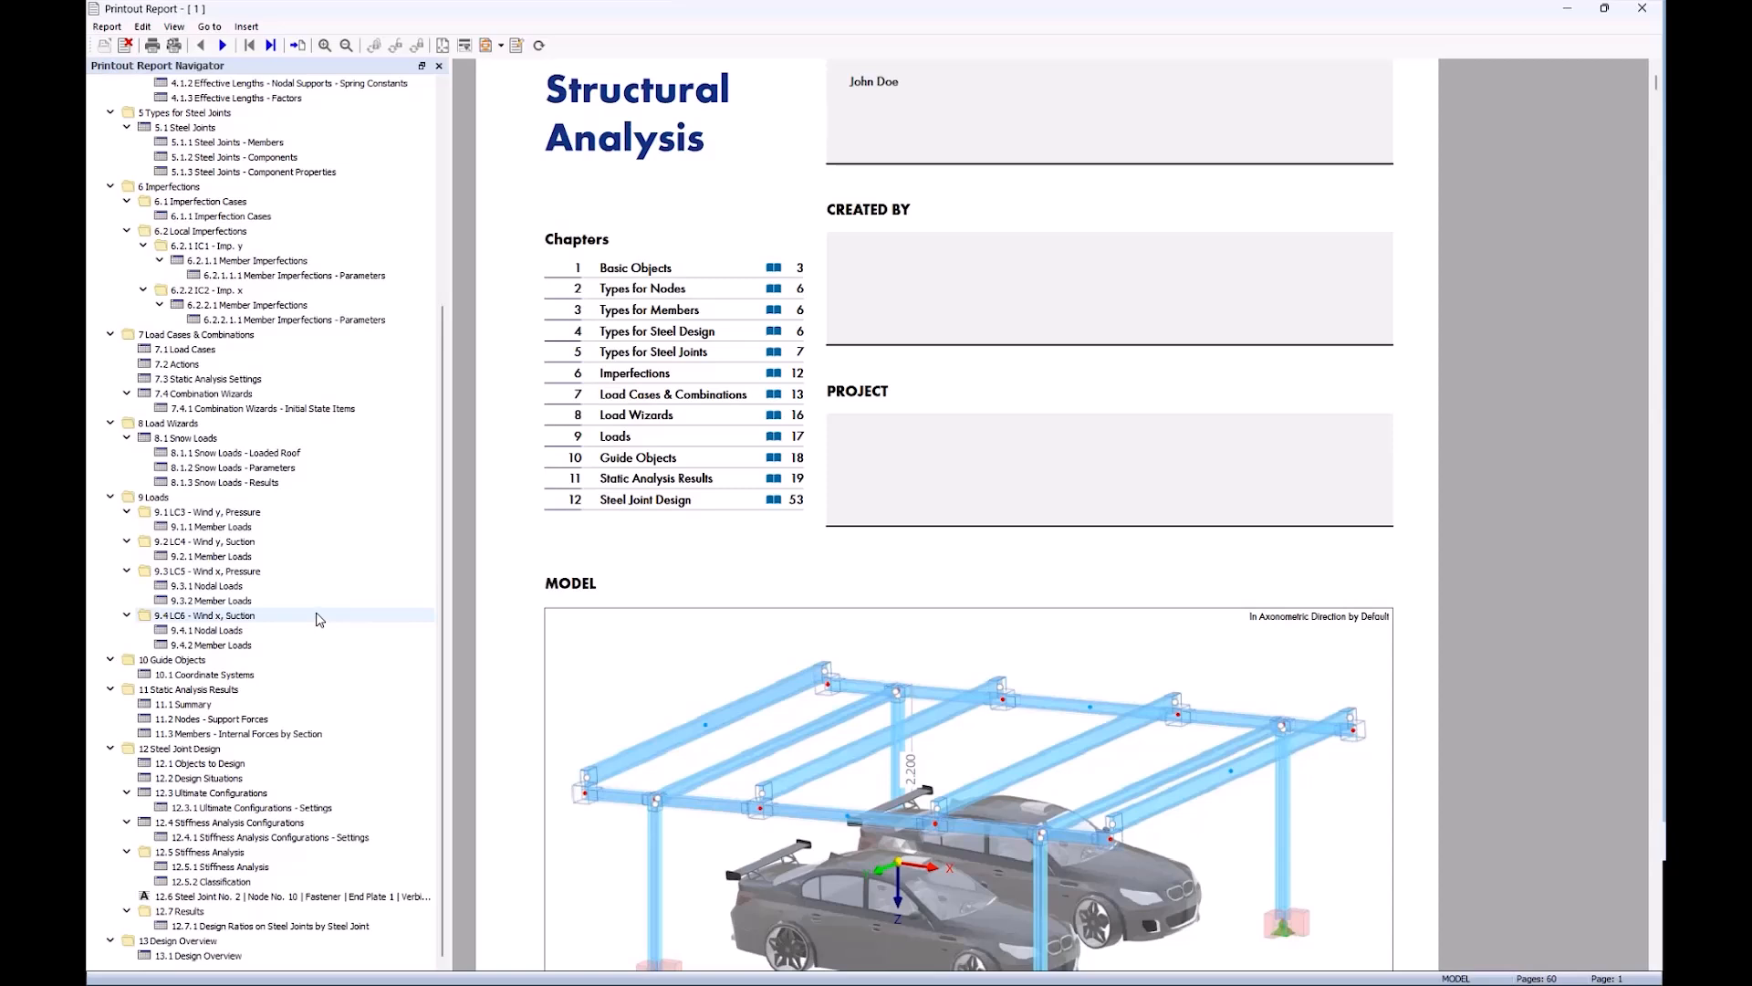
left_click(224, 897)
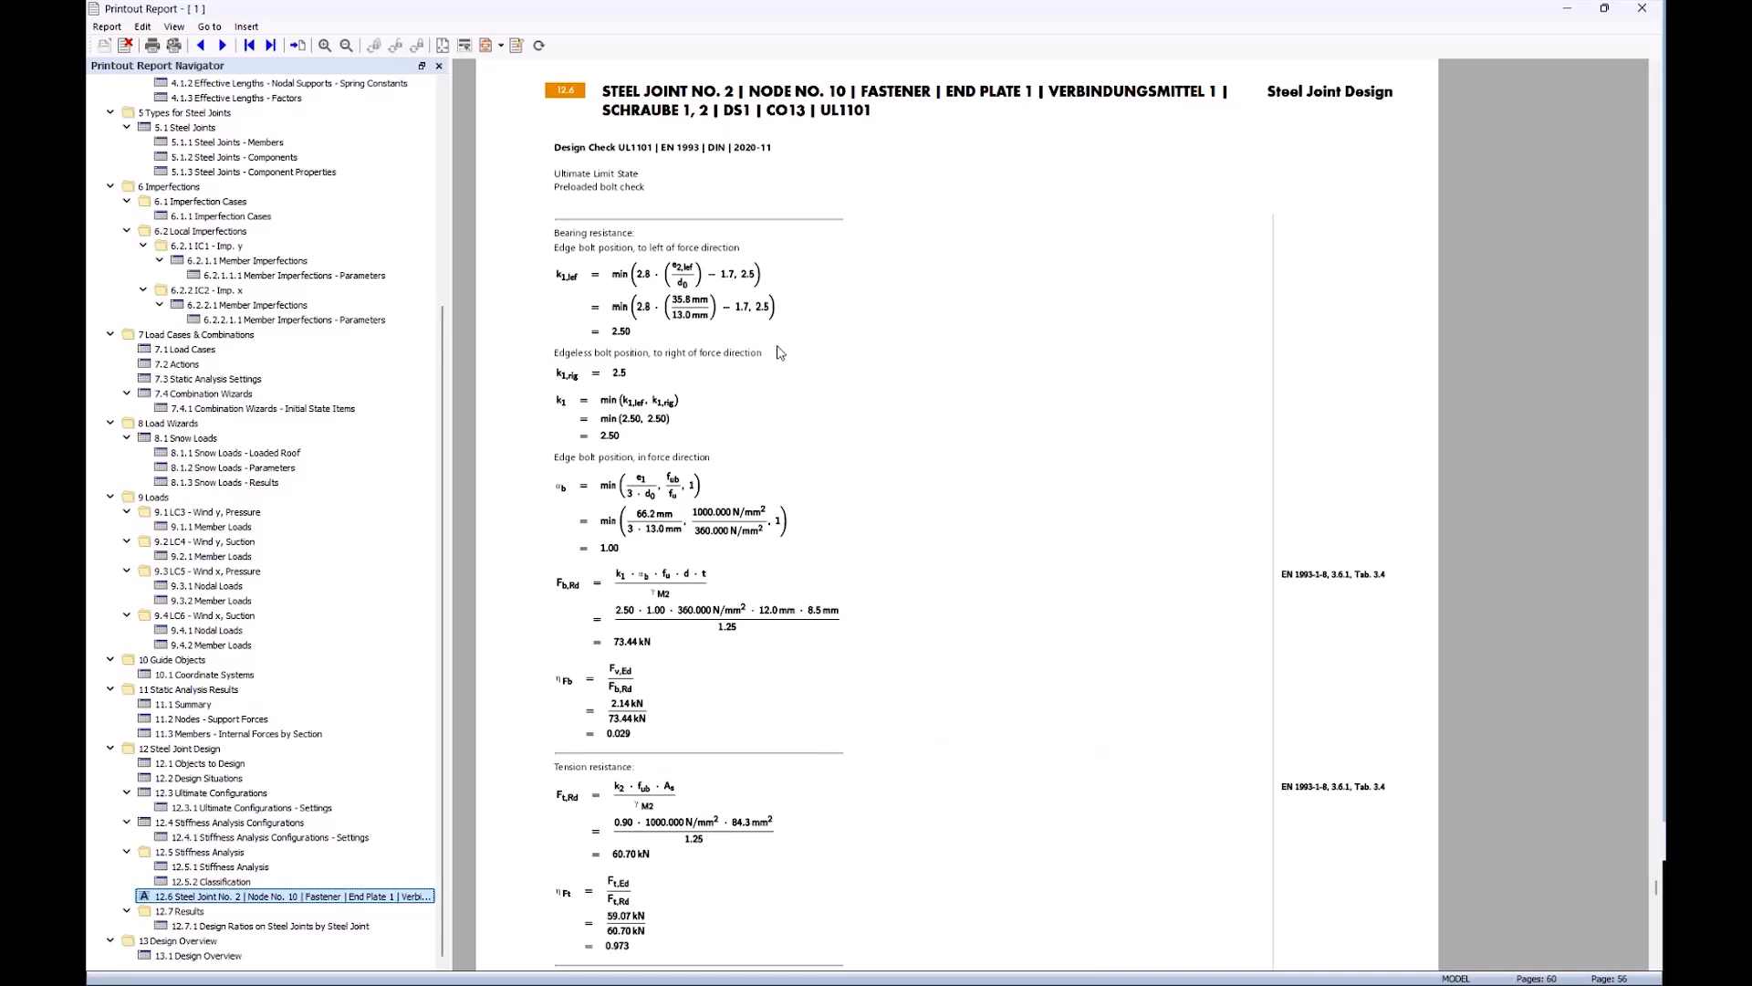
scroll(747, 478, "down", 9)
scroll(747, 478, "down", 13)
scroll(775, 569, "down", 2)
Move the steel joint 2 fastener check chapter to the end of Design Overview, and leave the report and design check details
left_click_drag(175, 904, 198, 965)
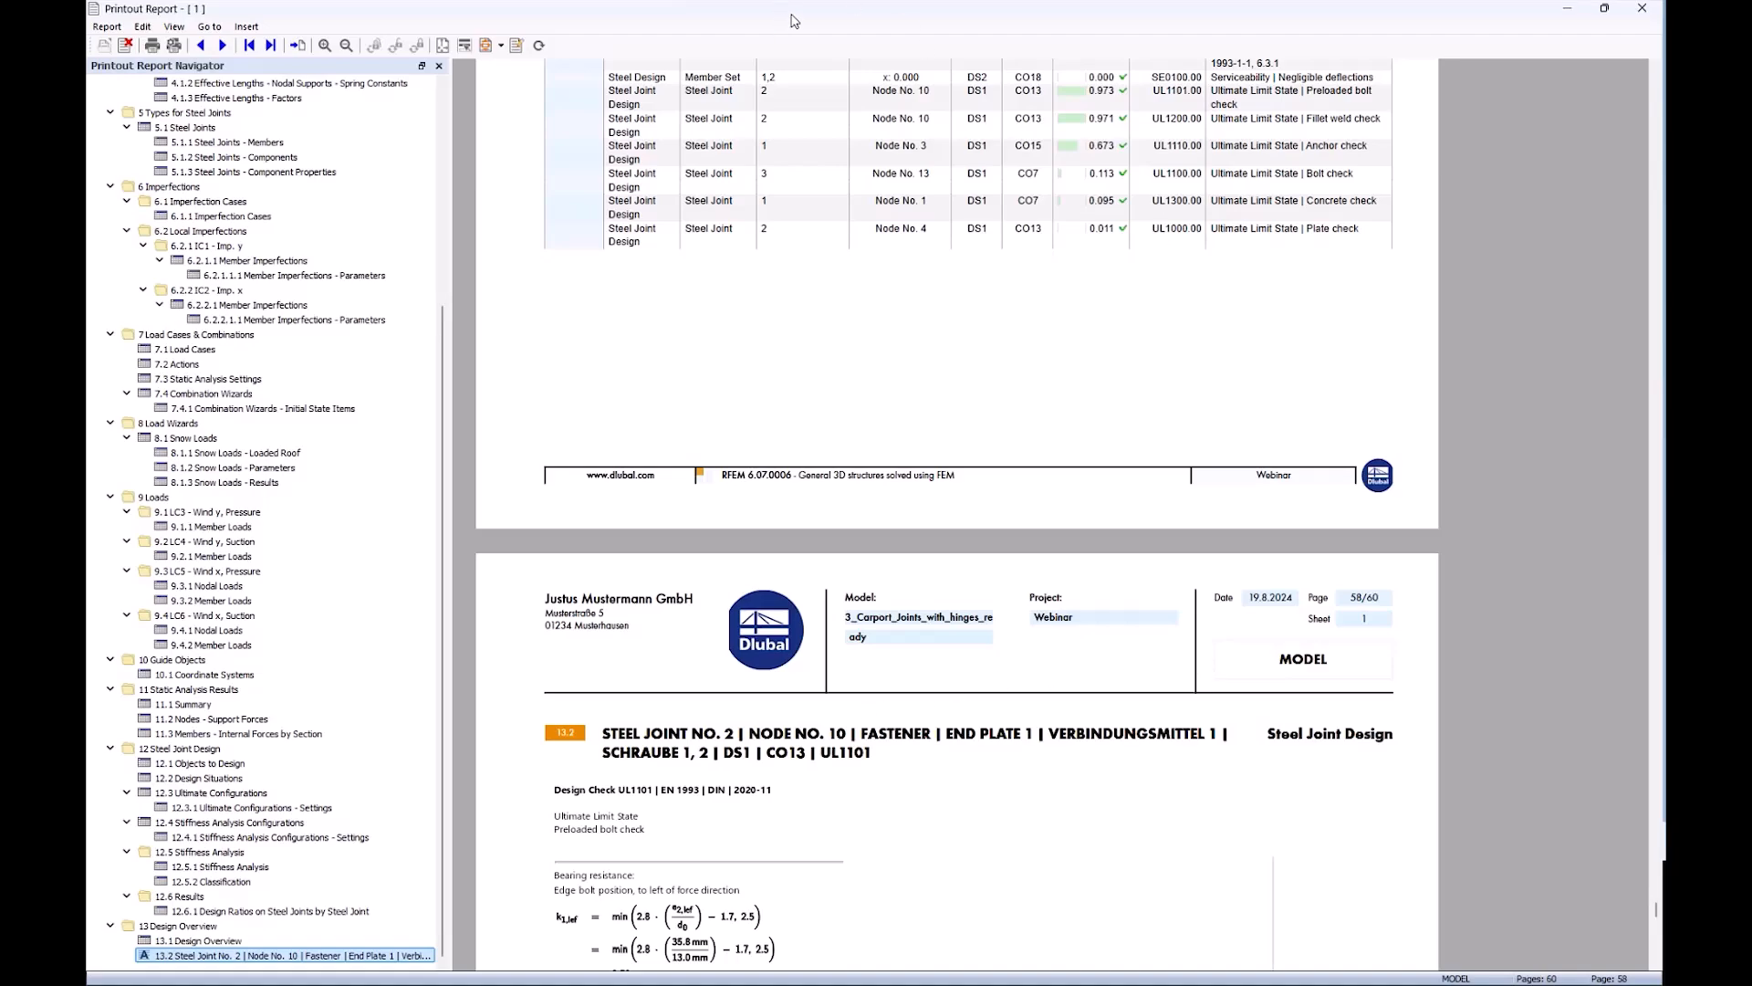
left_click_drag(818, 11, 1725, 25)
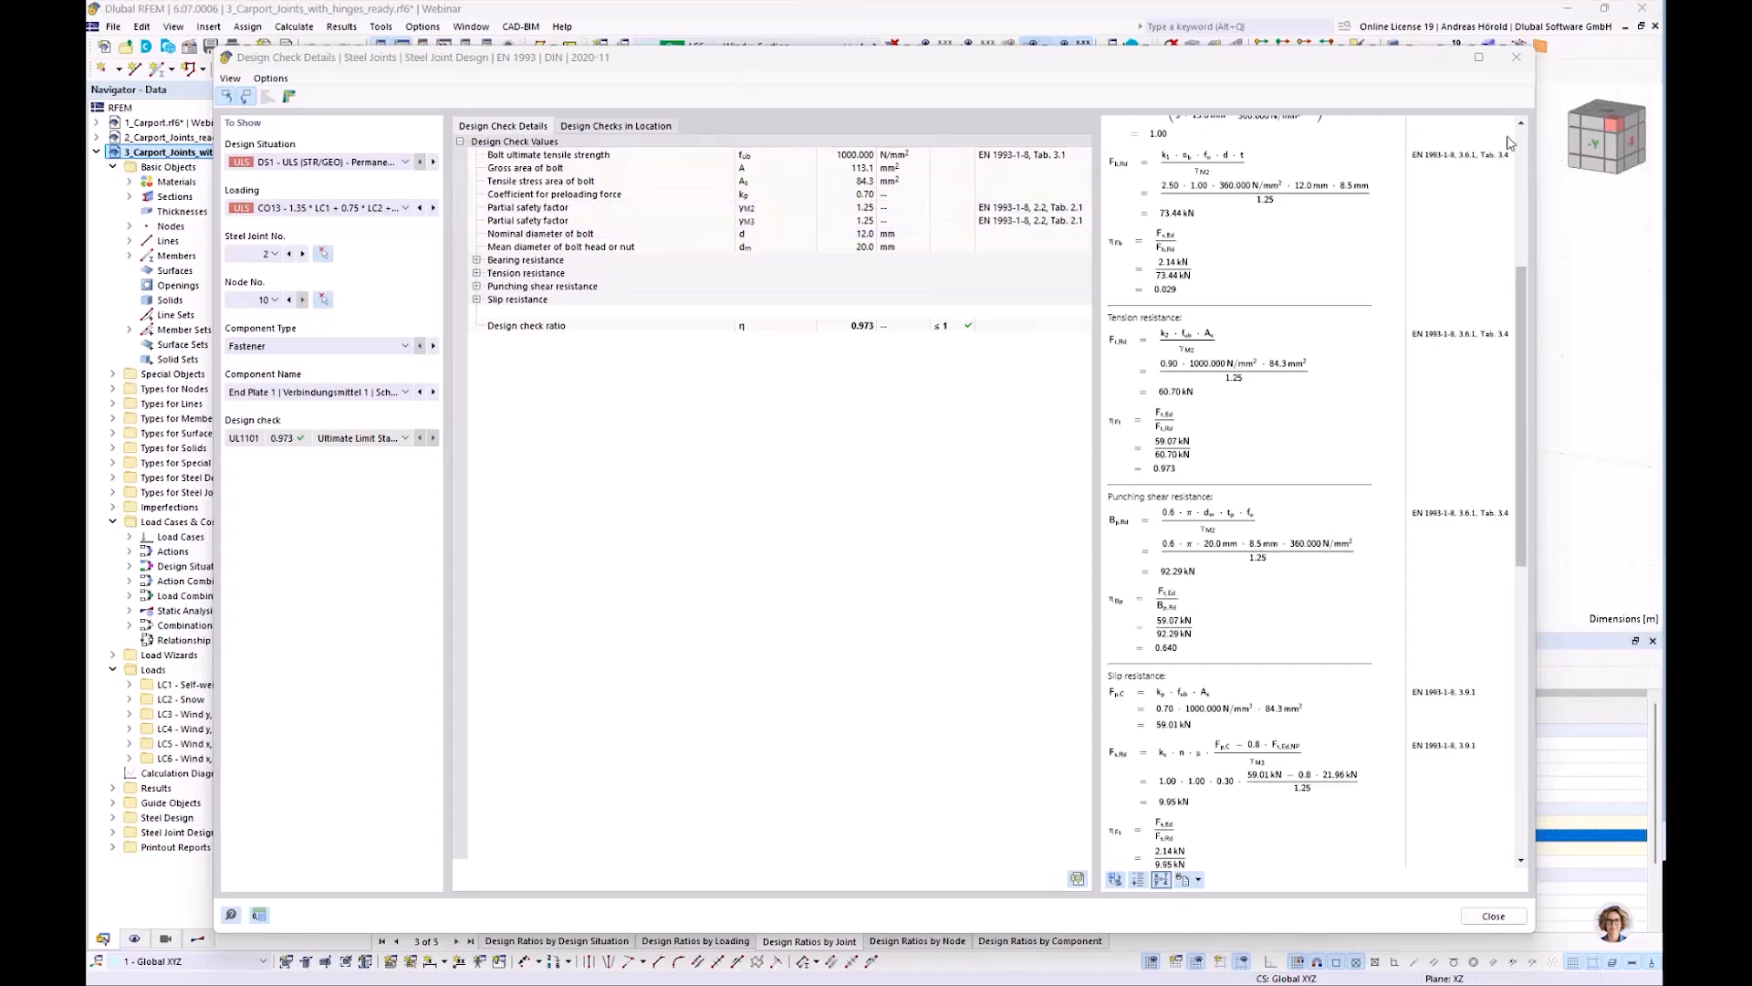
left_click(1519, 60)
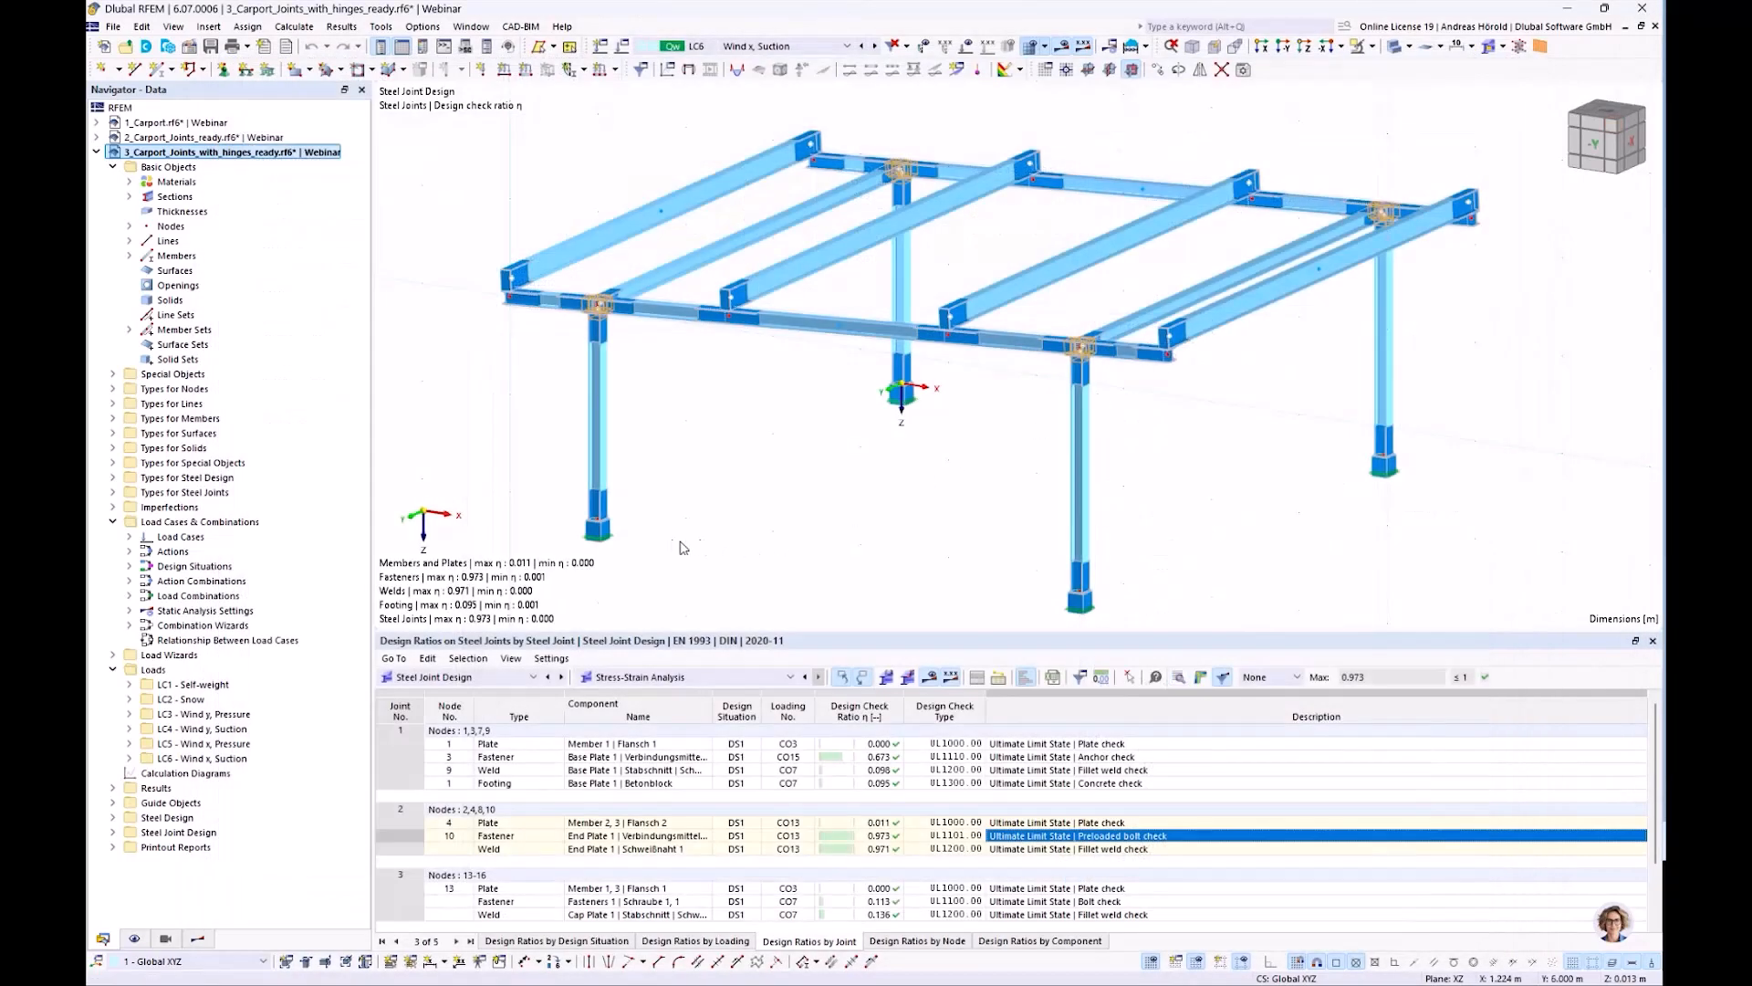
Open the column base joint at nodes 1,3,7,9 for editing and view its base plate component along the Z axis
double_click(600, 518)
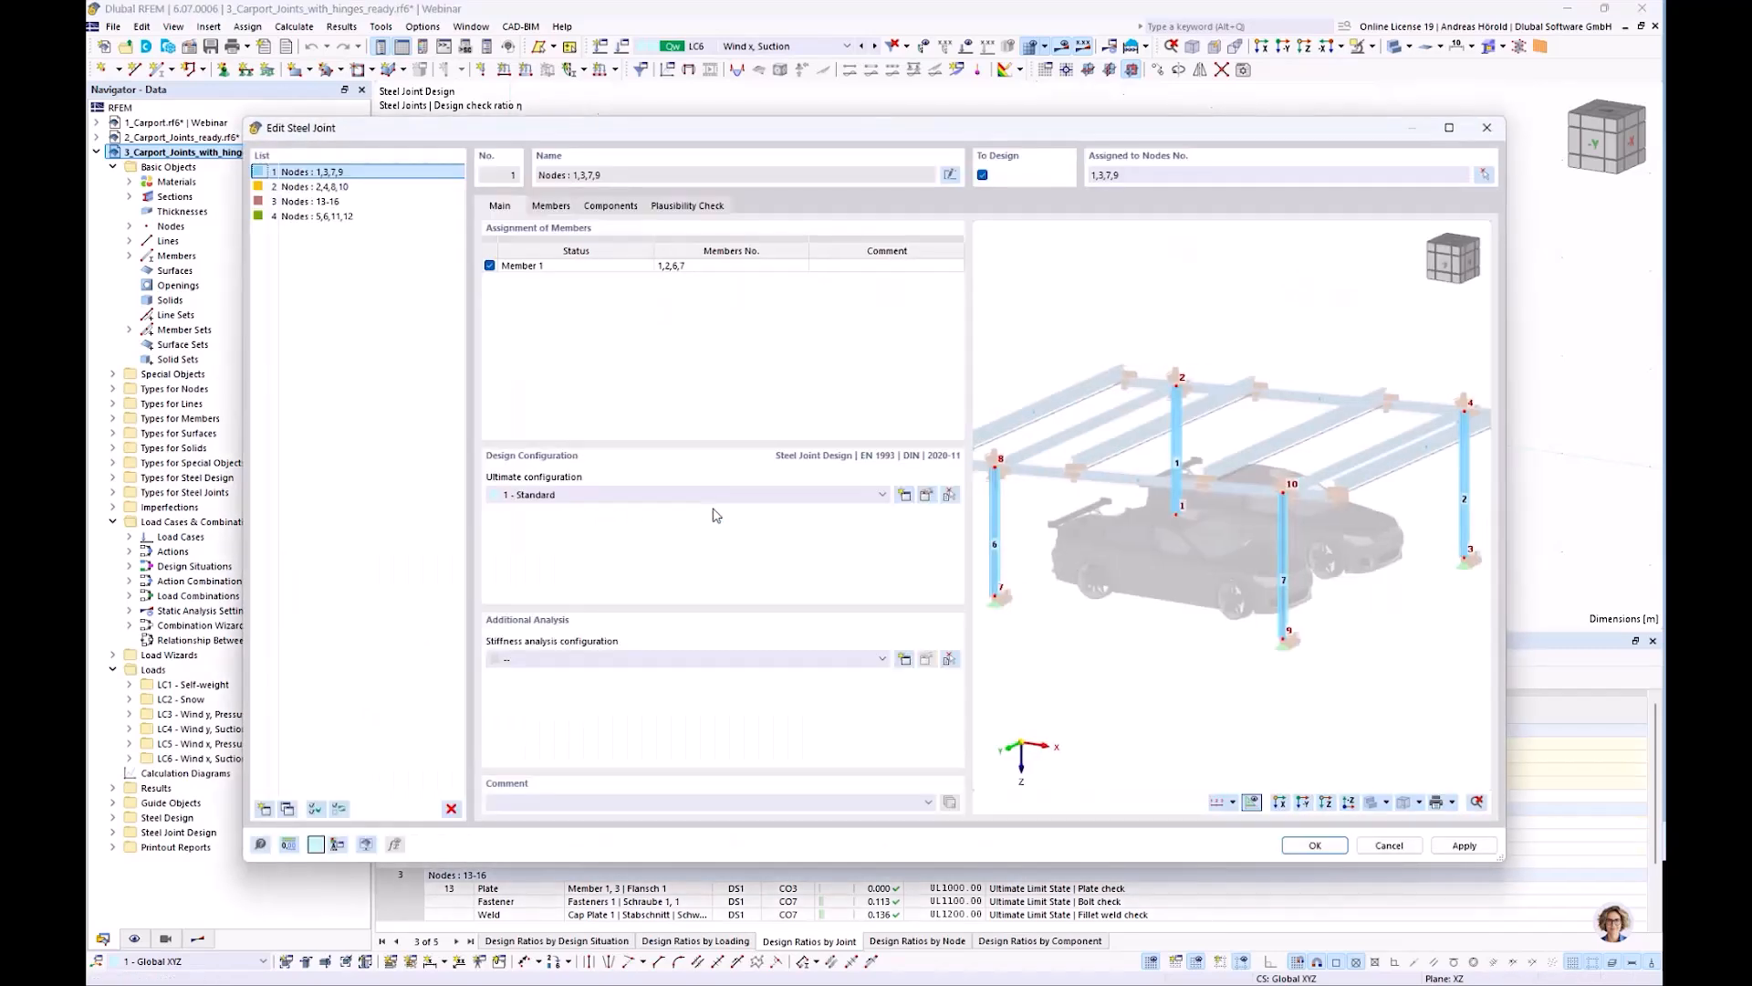
left_click(608, 206)
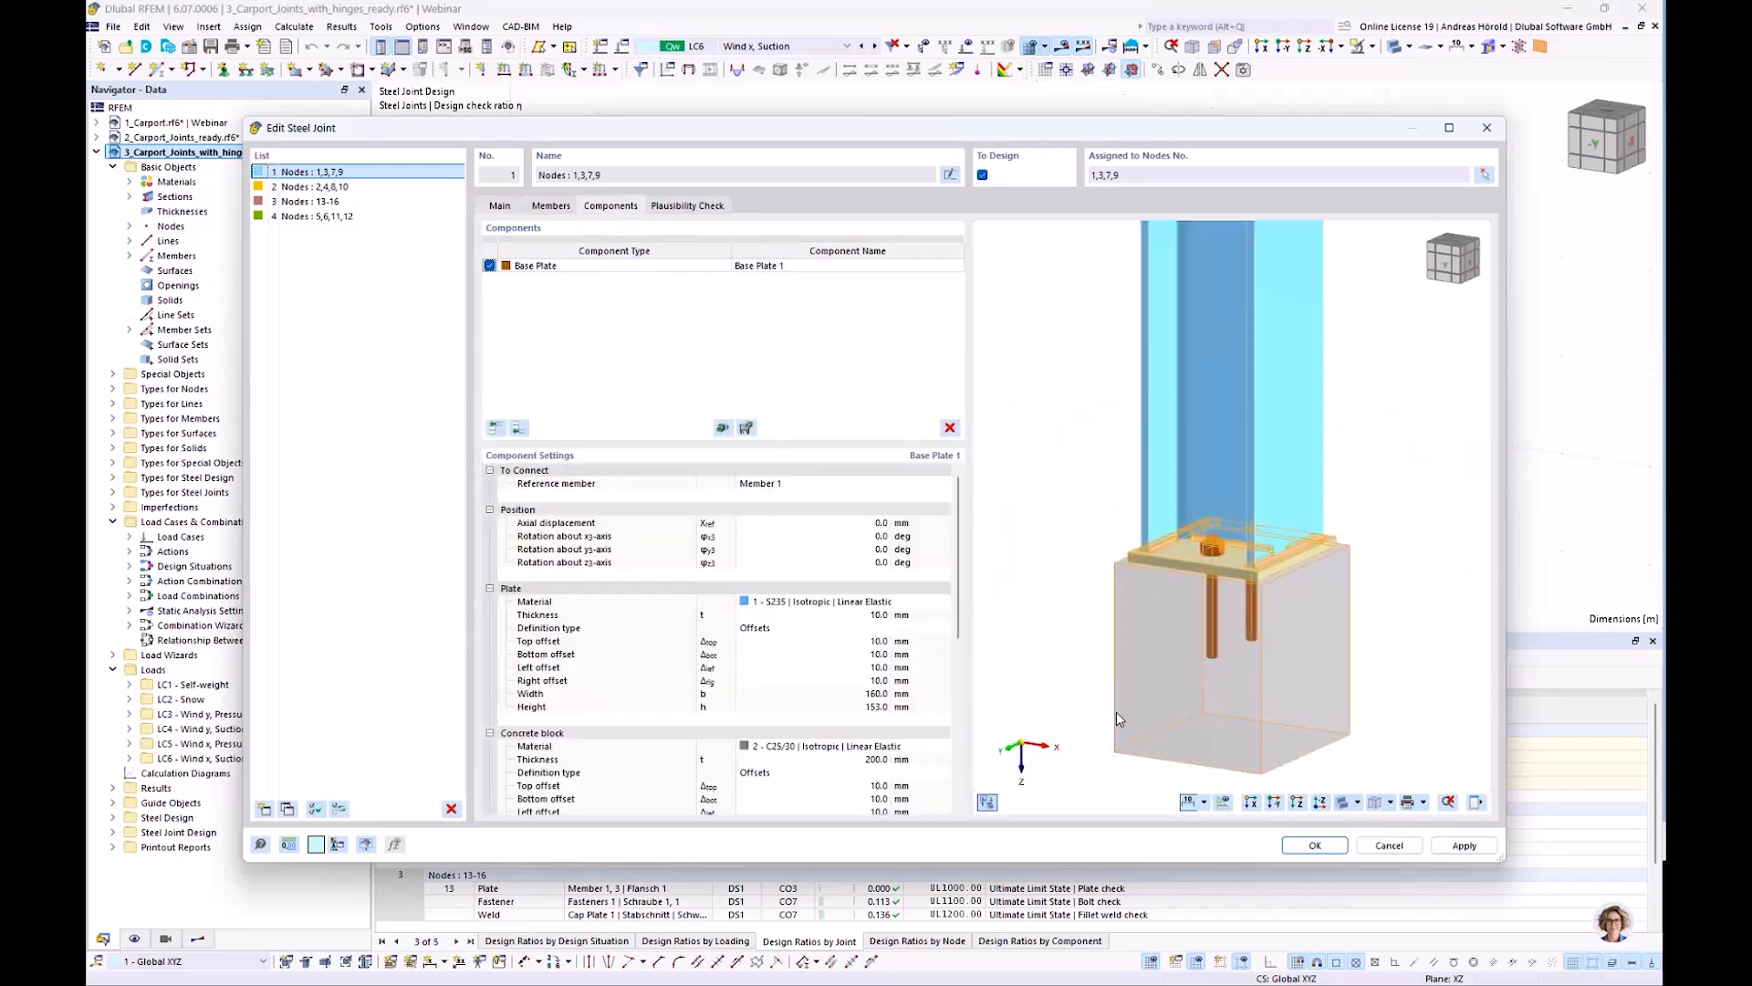
scroll(1110, 546, "up", 4)
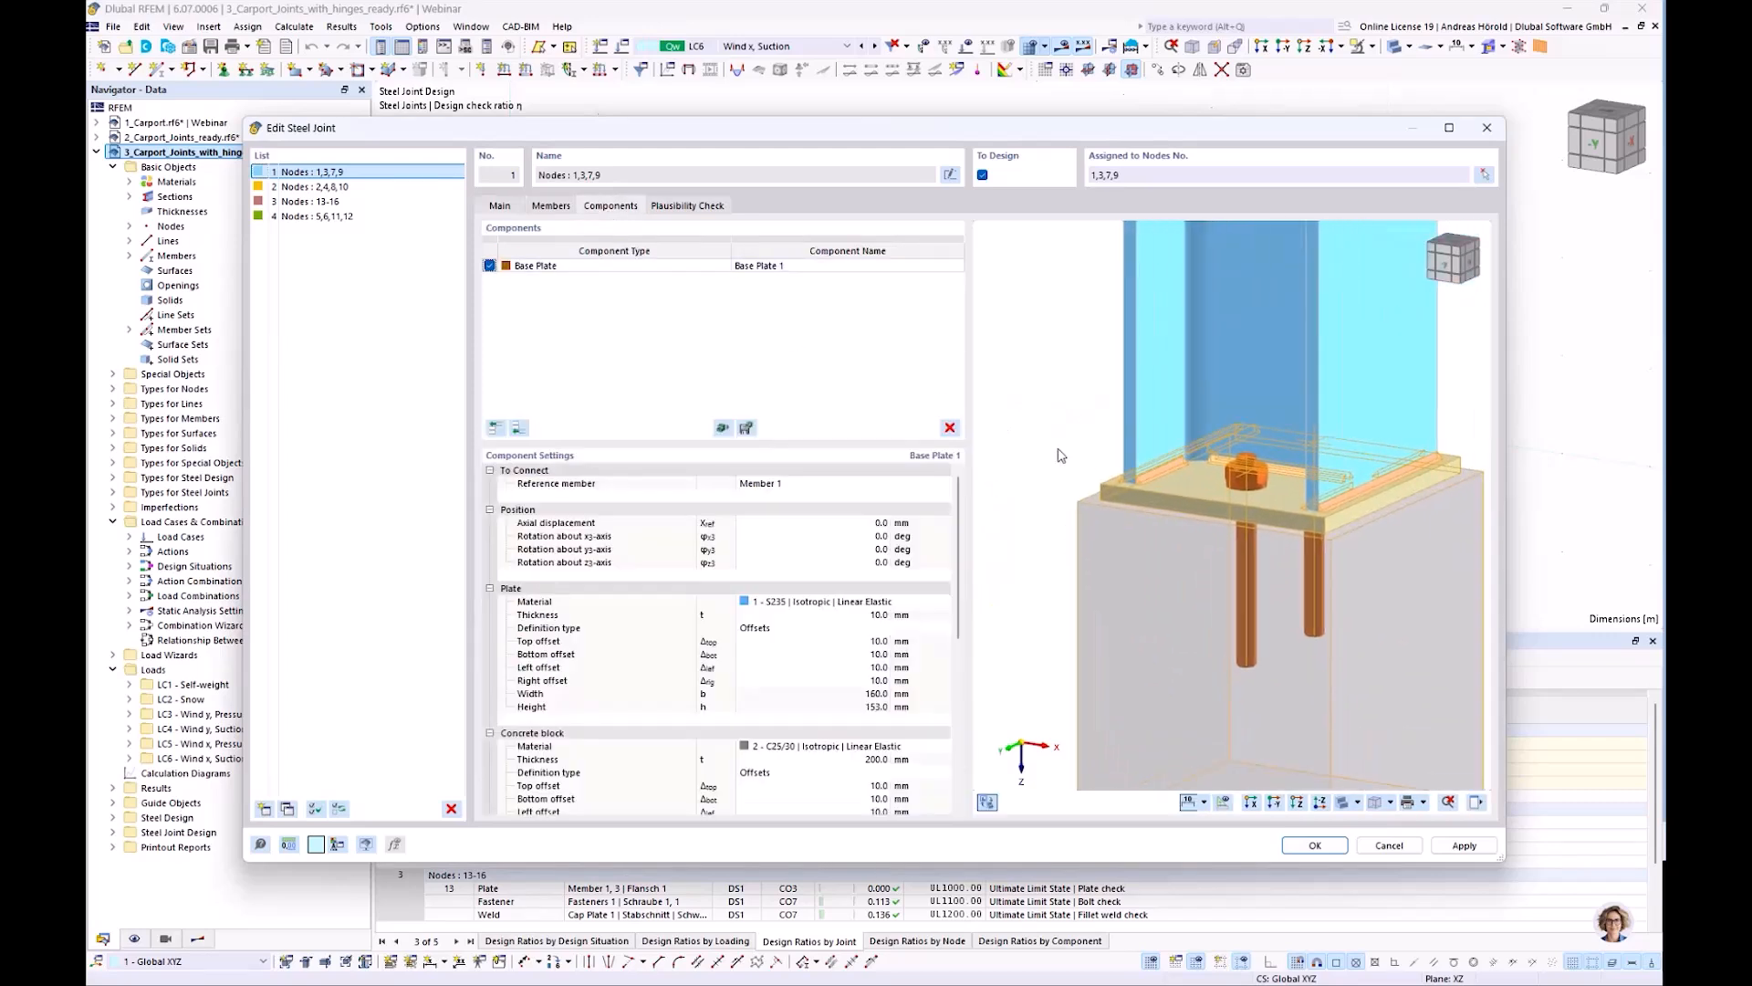
left_click(1297, 803)
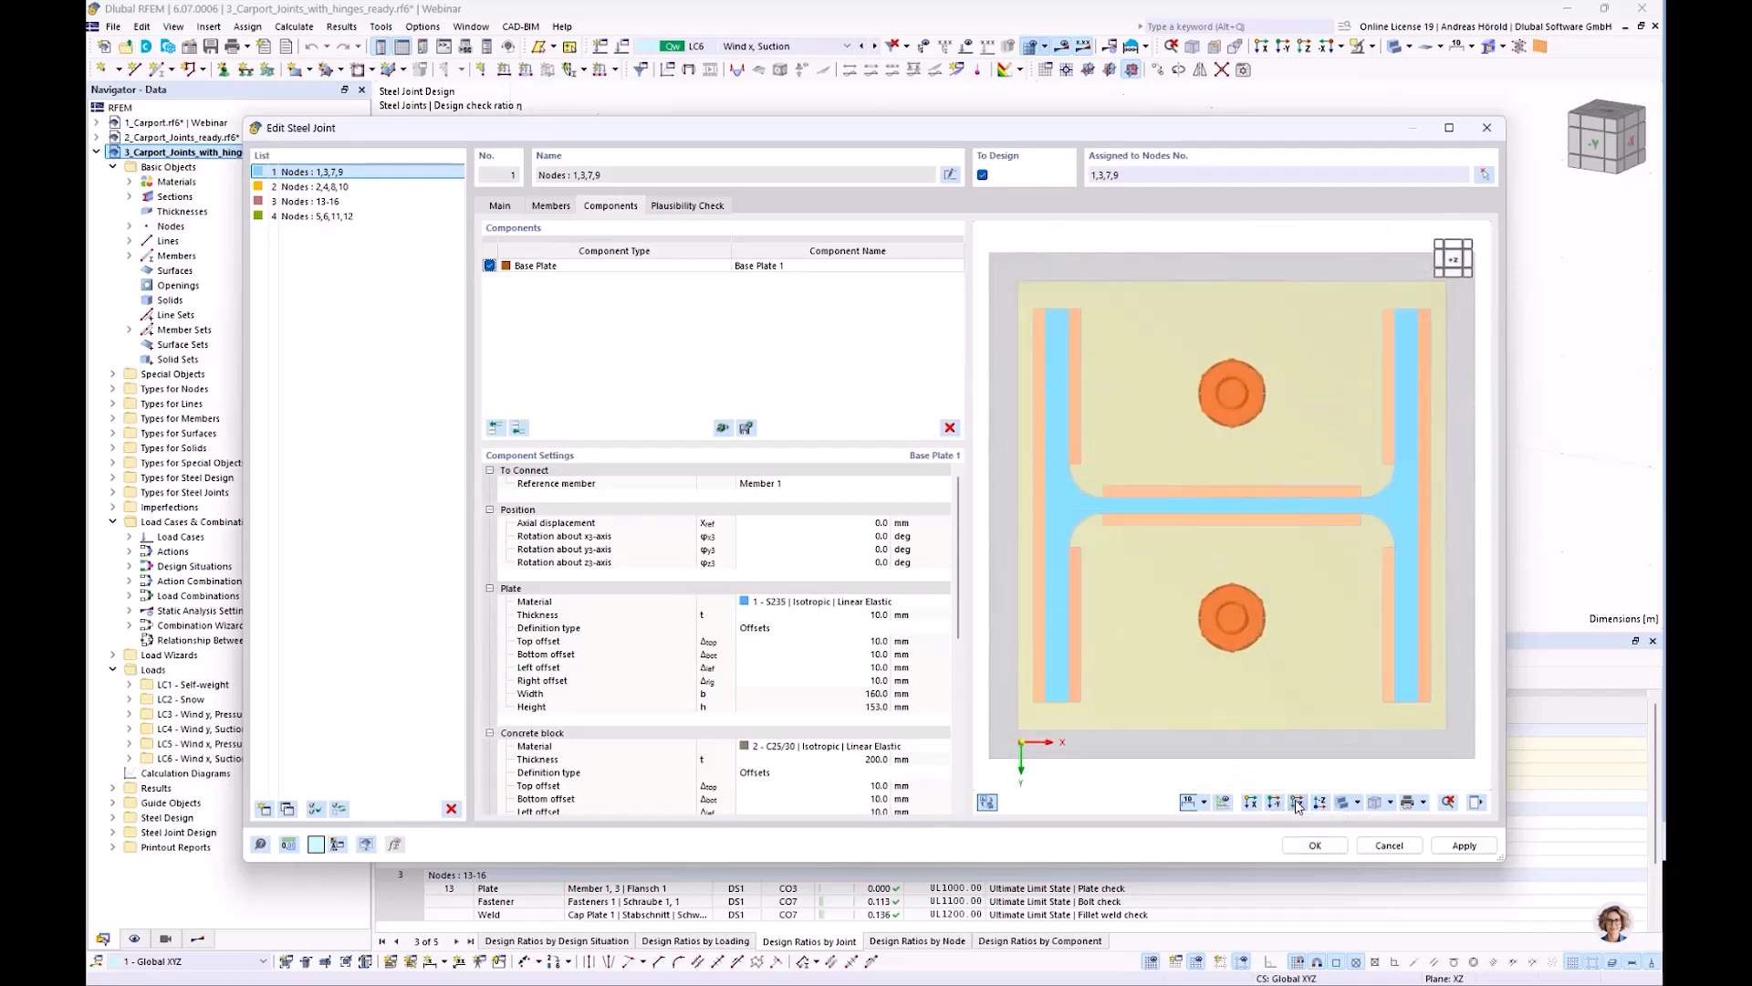
scroll(1251, 710, "down", 3)
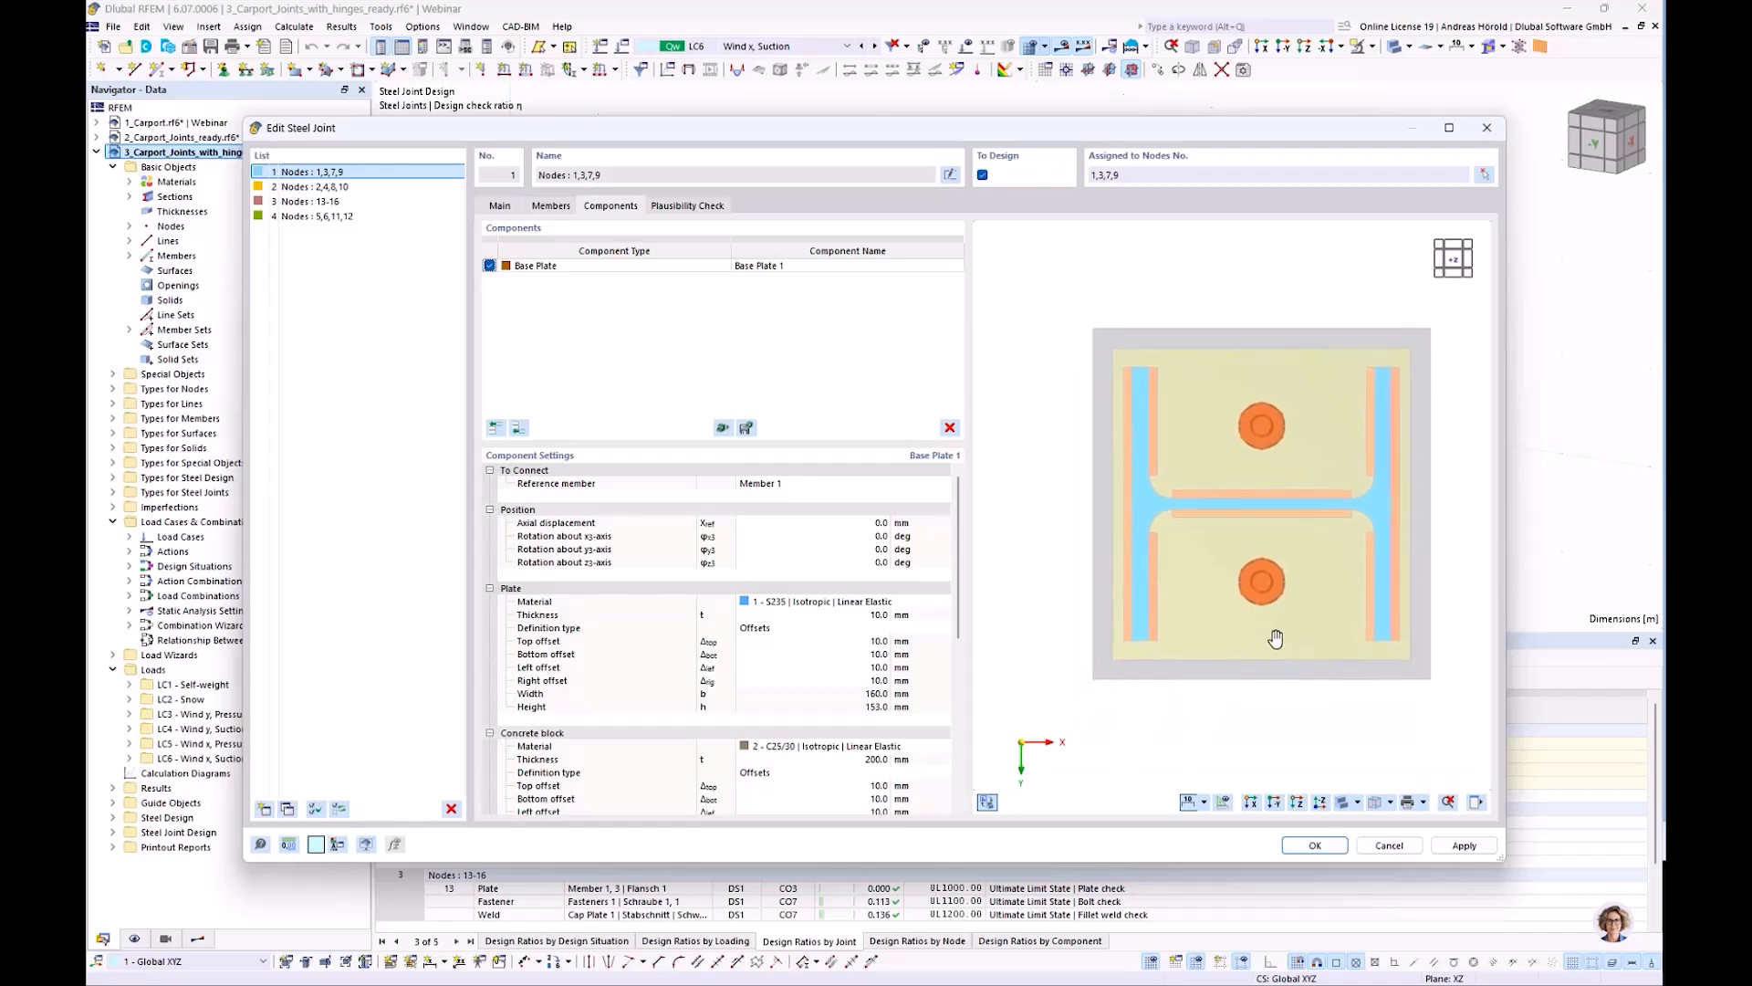
Add a linear dimension chain projected in X across the concrete block edges, plate edges and anchor, offset about -0.029 m
right_click(1027, 473)
mouse_move(1117, 504)
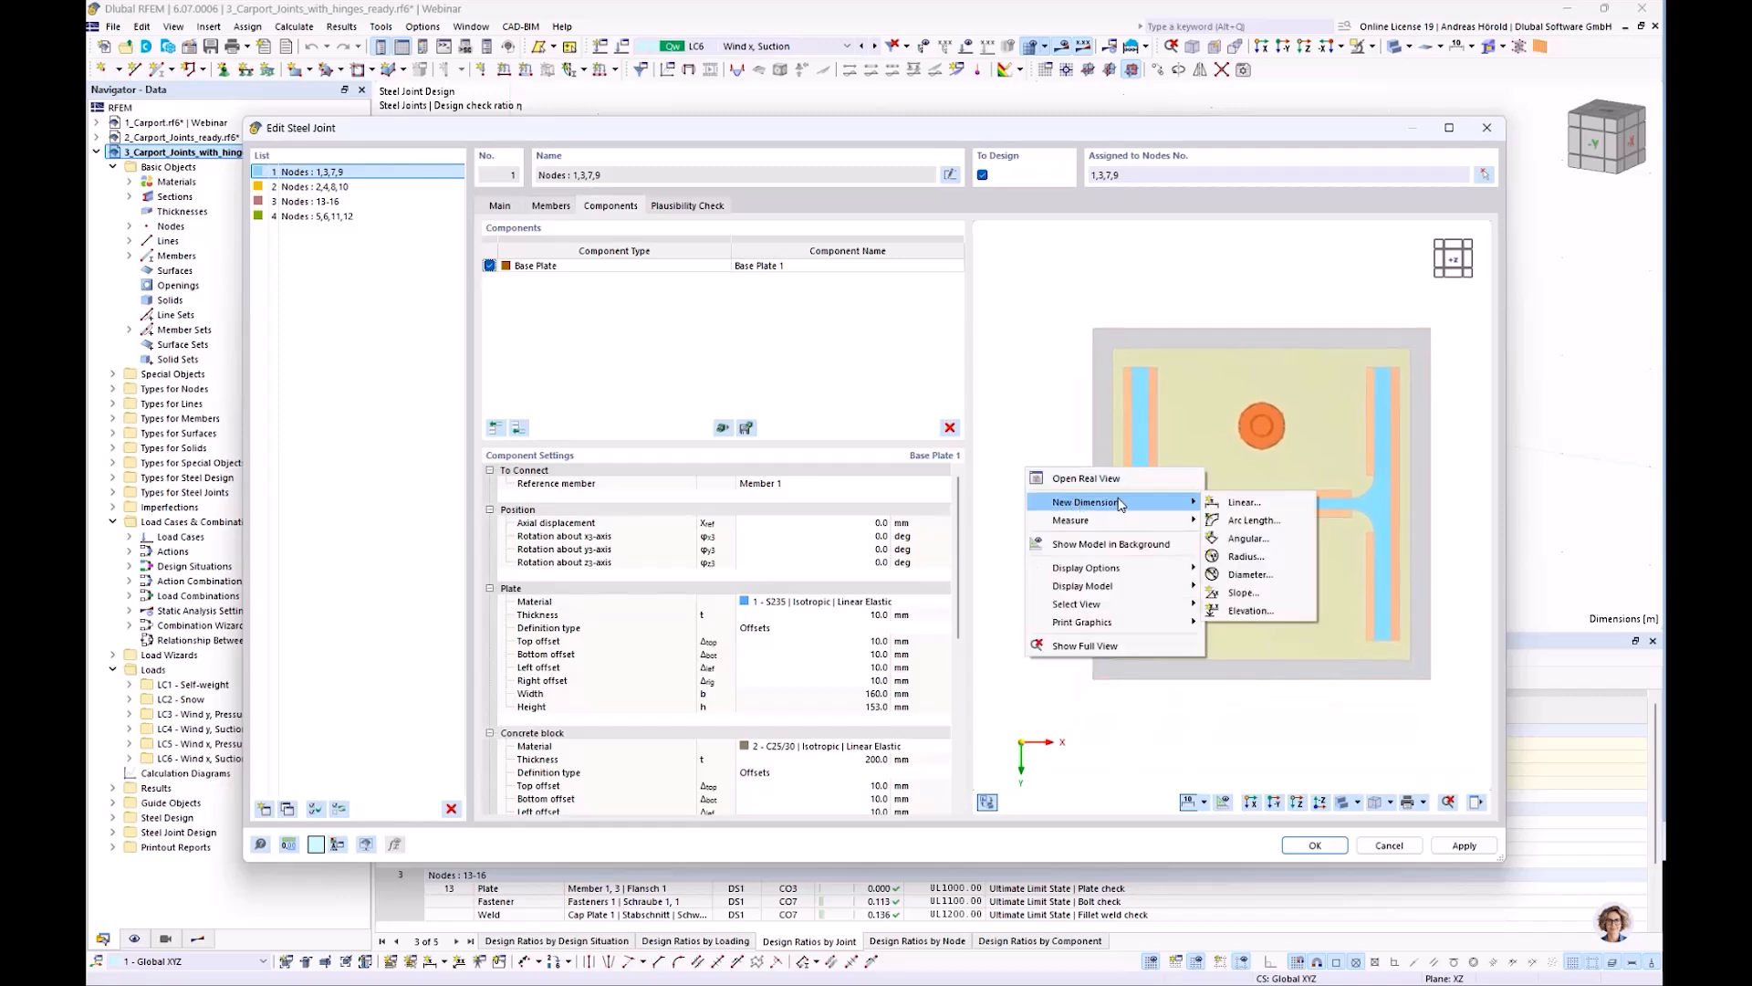
left_click(1244, 503)
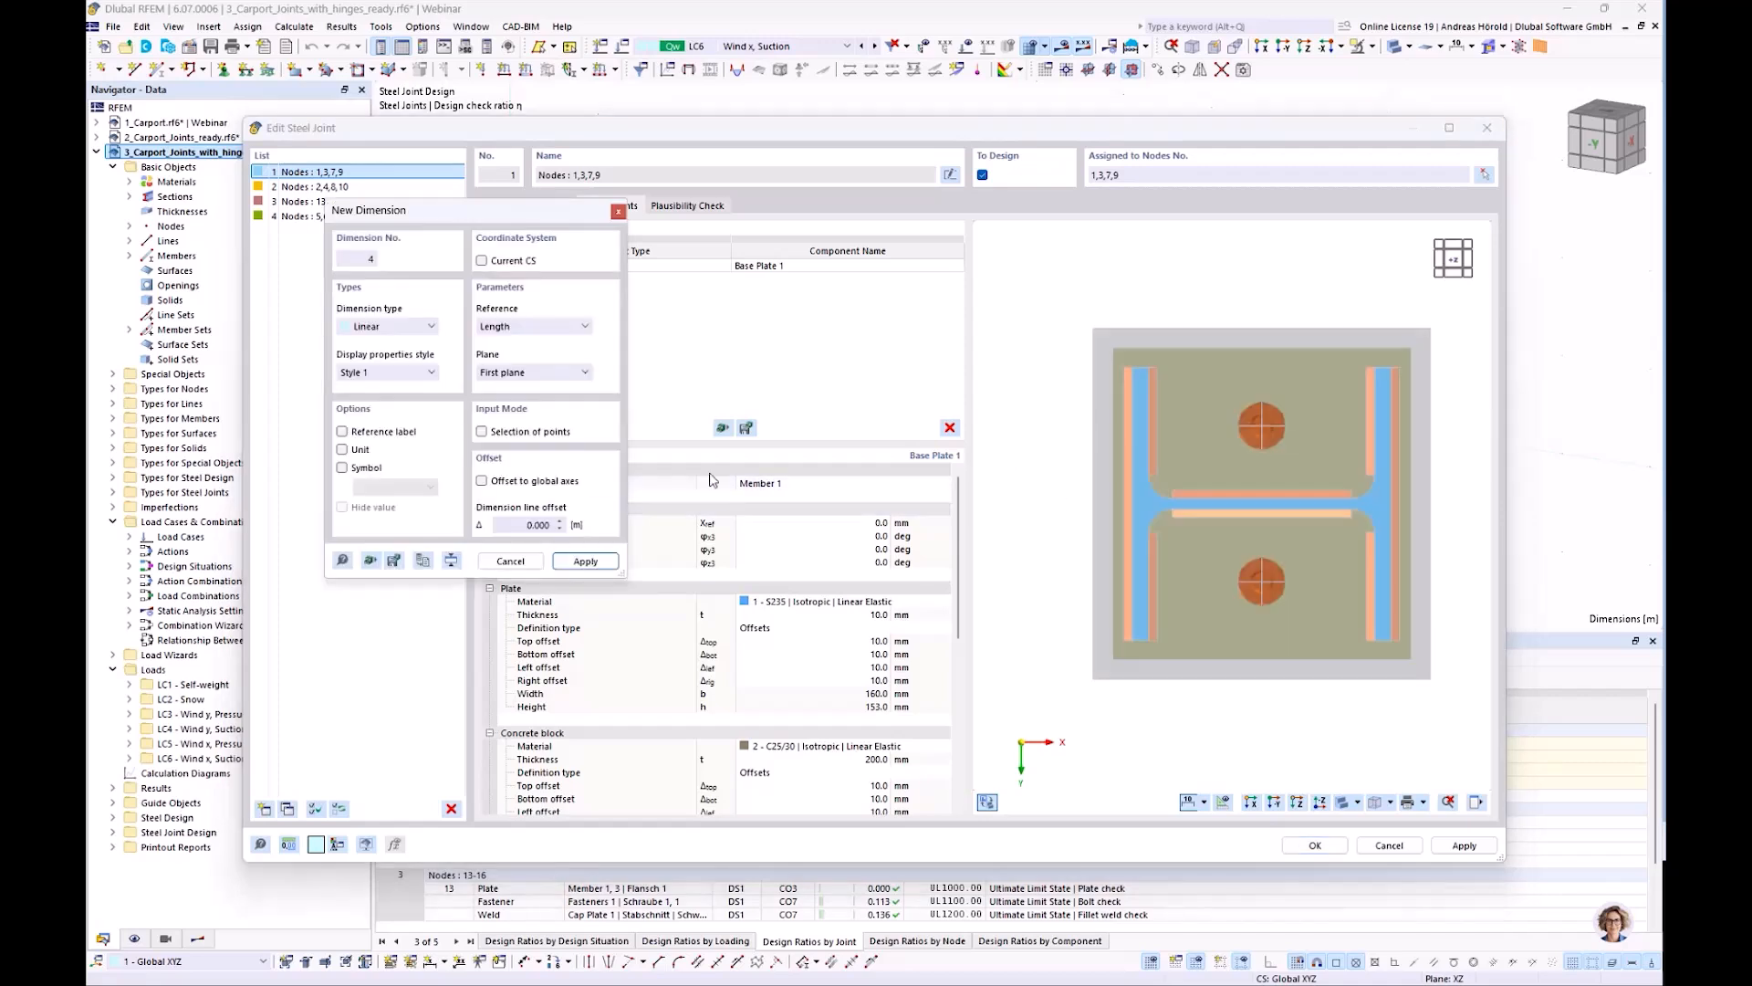
left_click(532, 327)
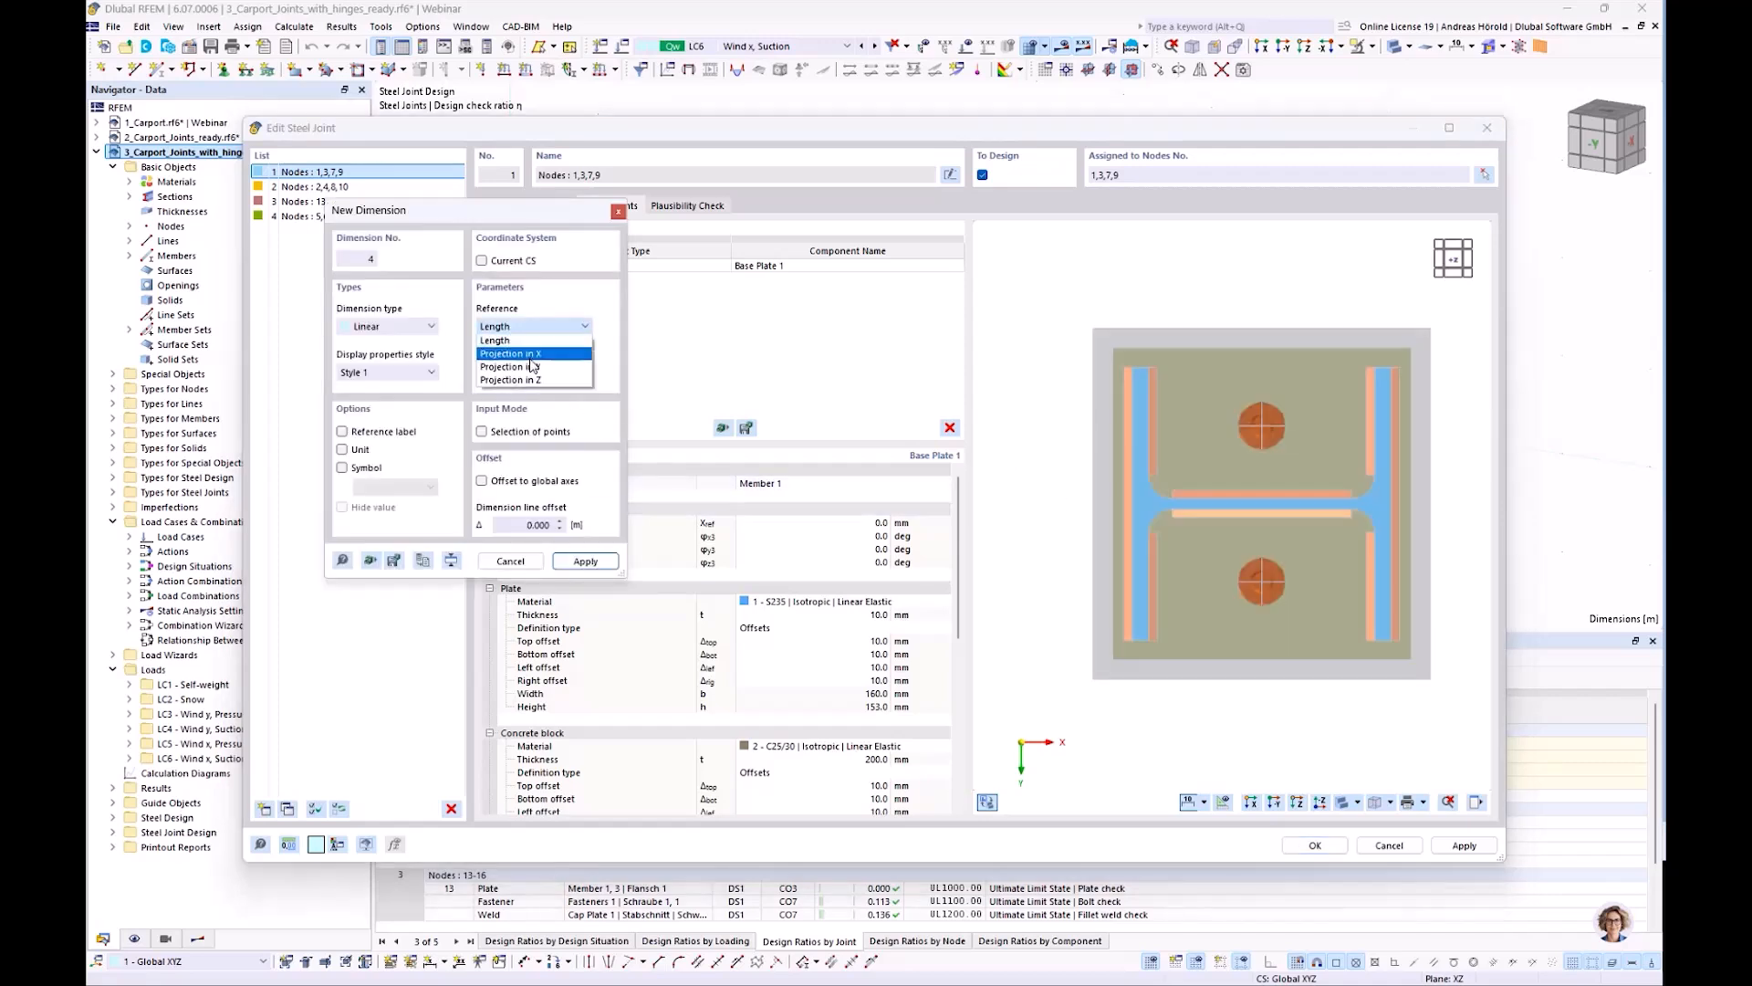
left_click(537, 354)
left_click_drag(515, 216, 816, 296)
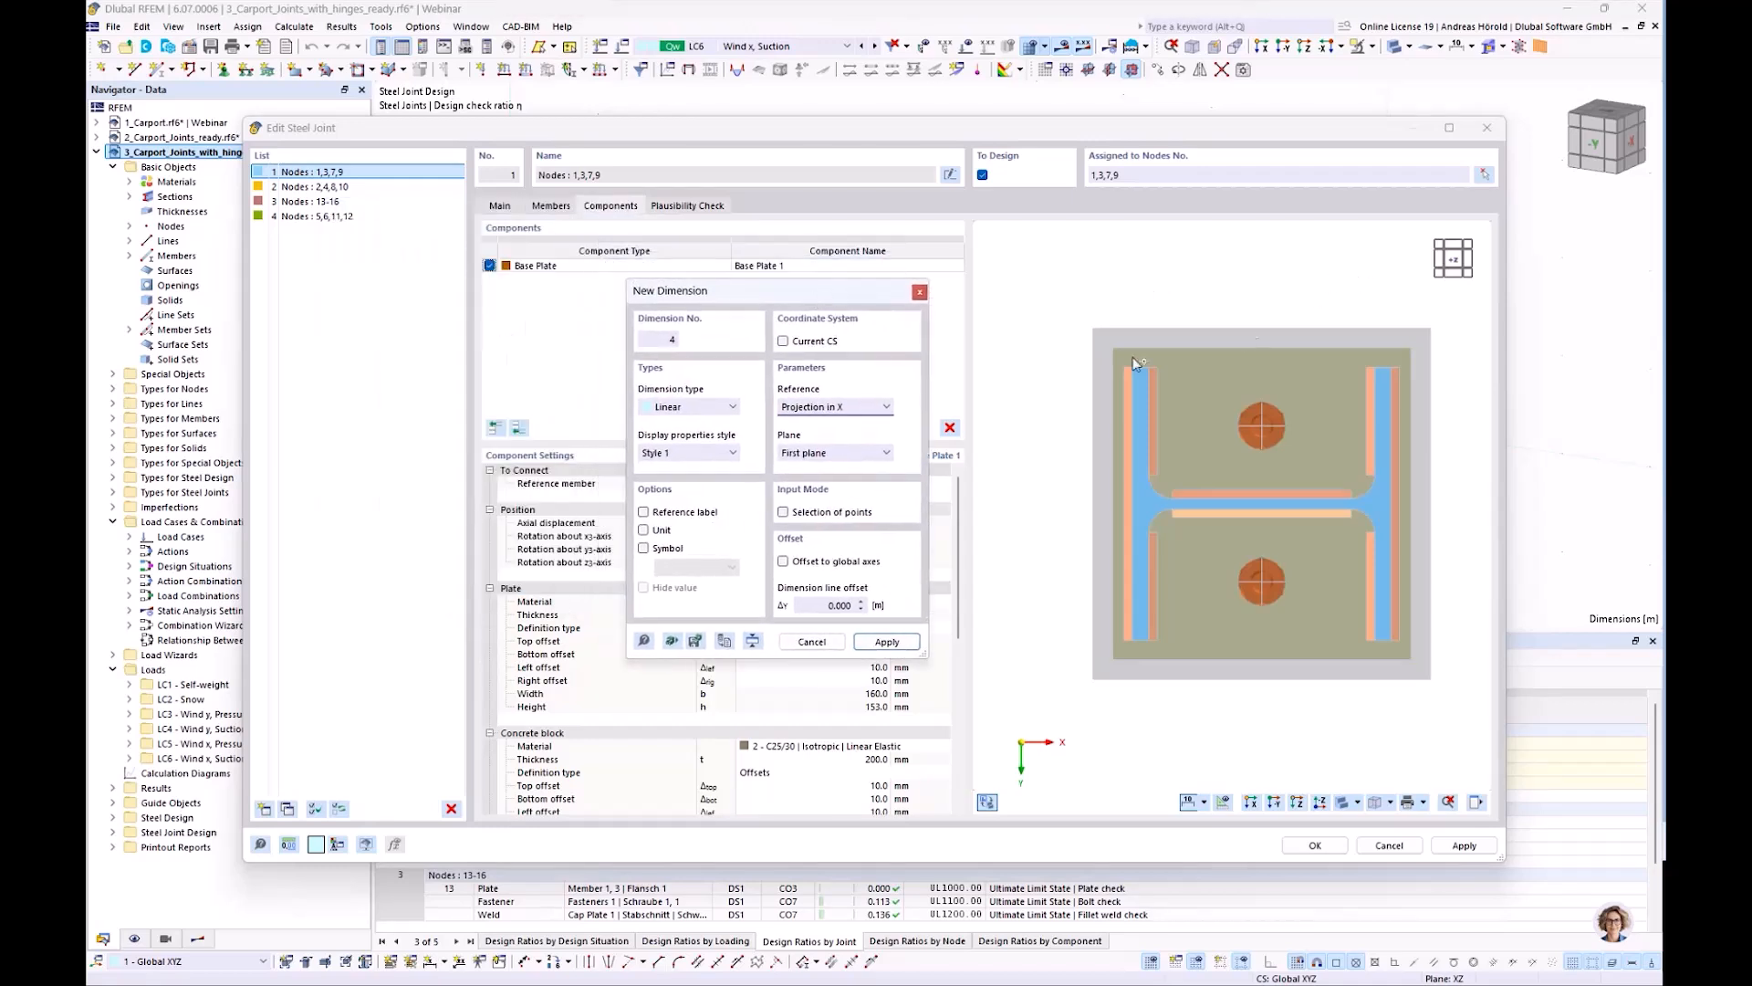
left_click(1262, 424)
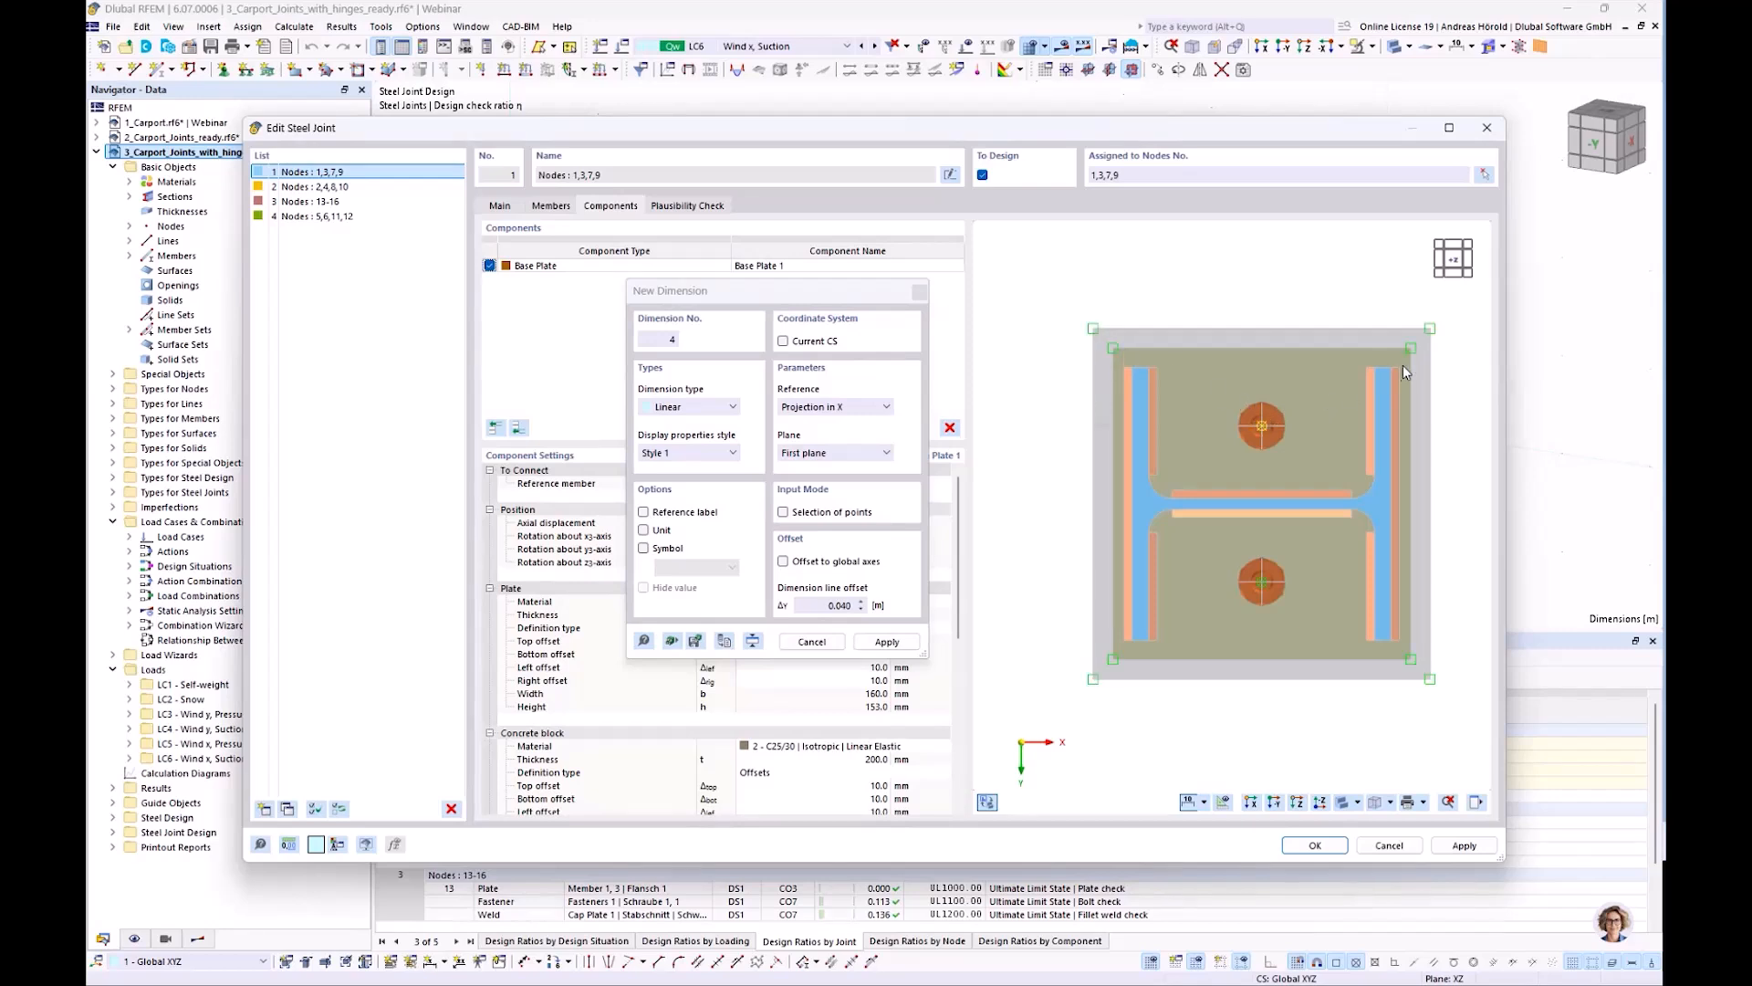
left_click(1433, 327)
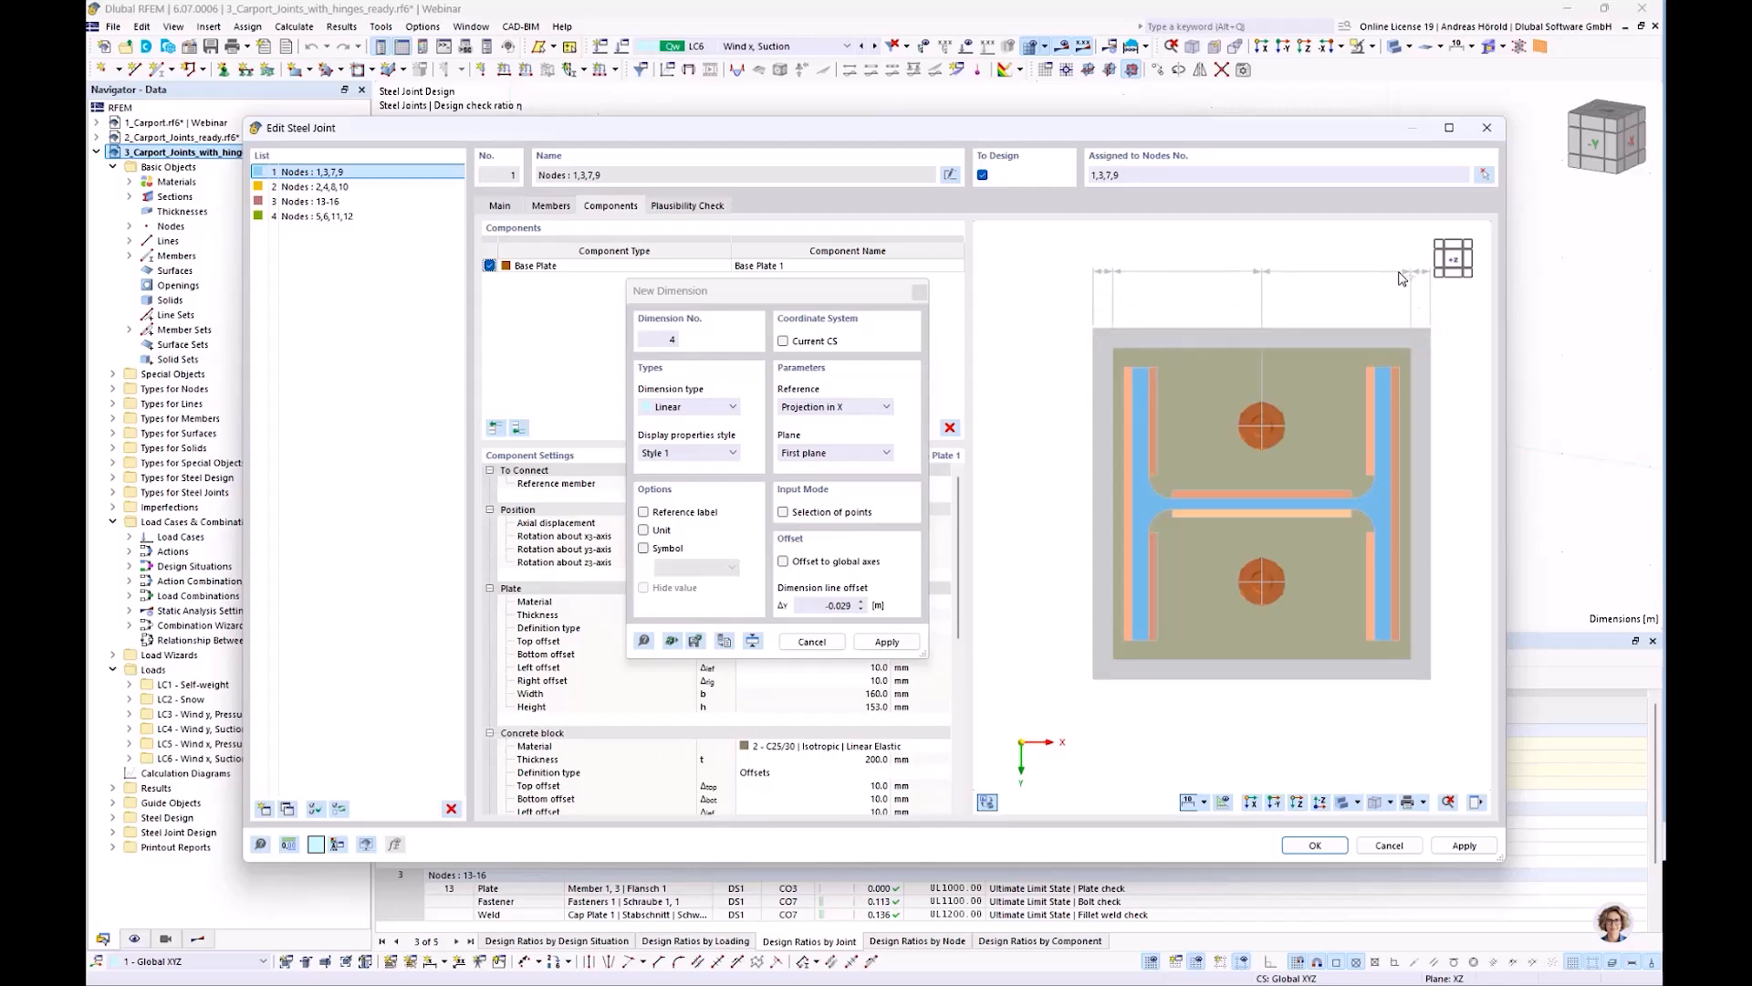
left_click(1401, 279)
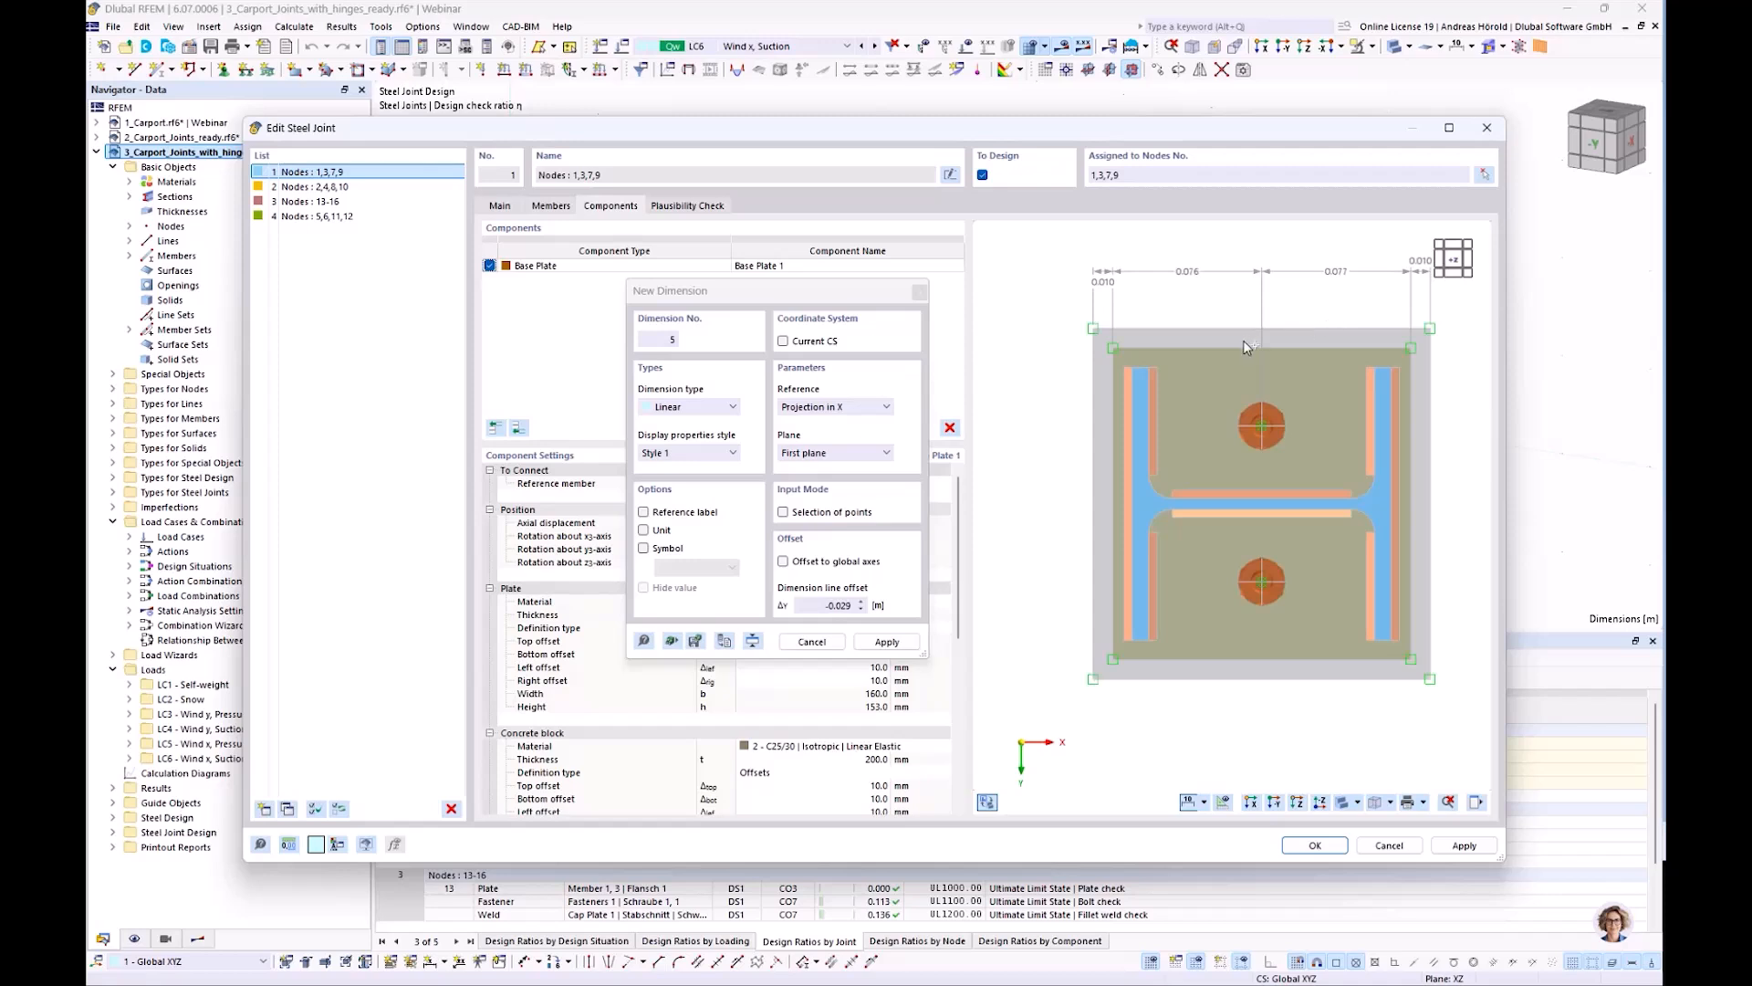
Add a linear dimension chain projected in Y through the concrete block edges, plate edges and both anchors, and finish dimensioning
left_click(803, 408)
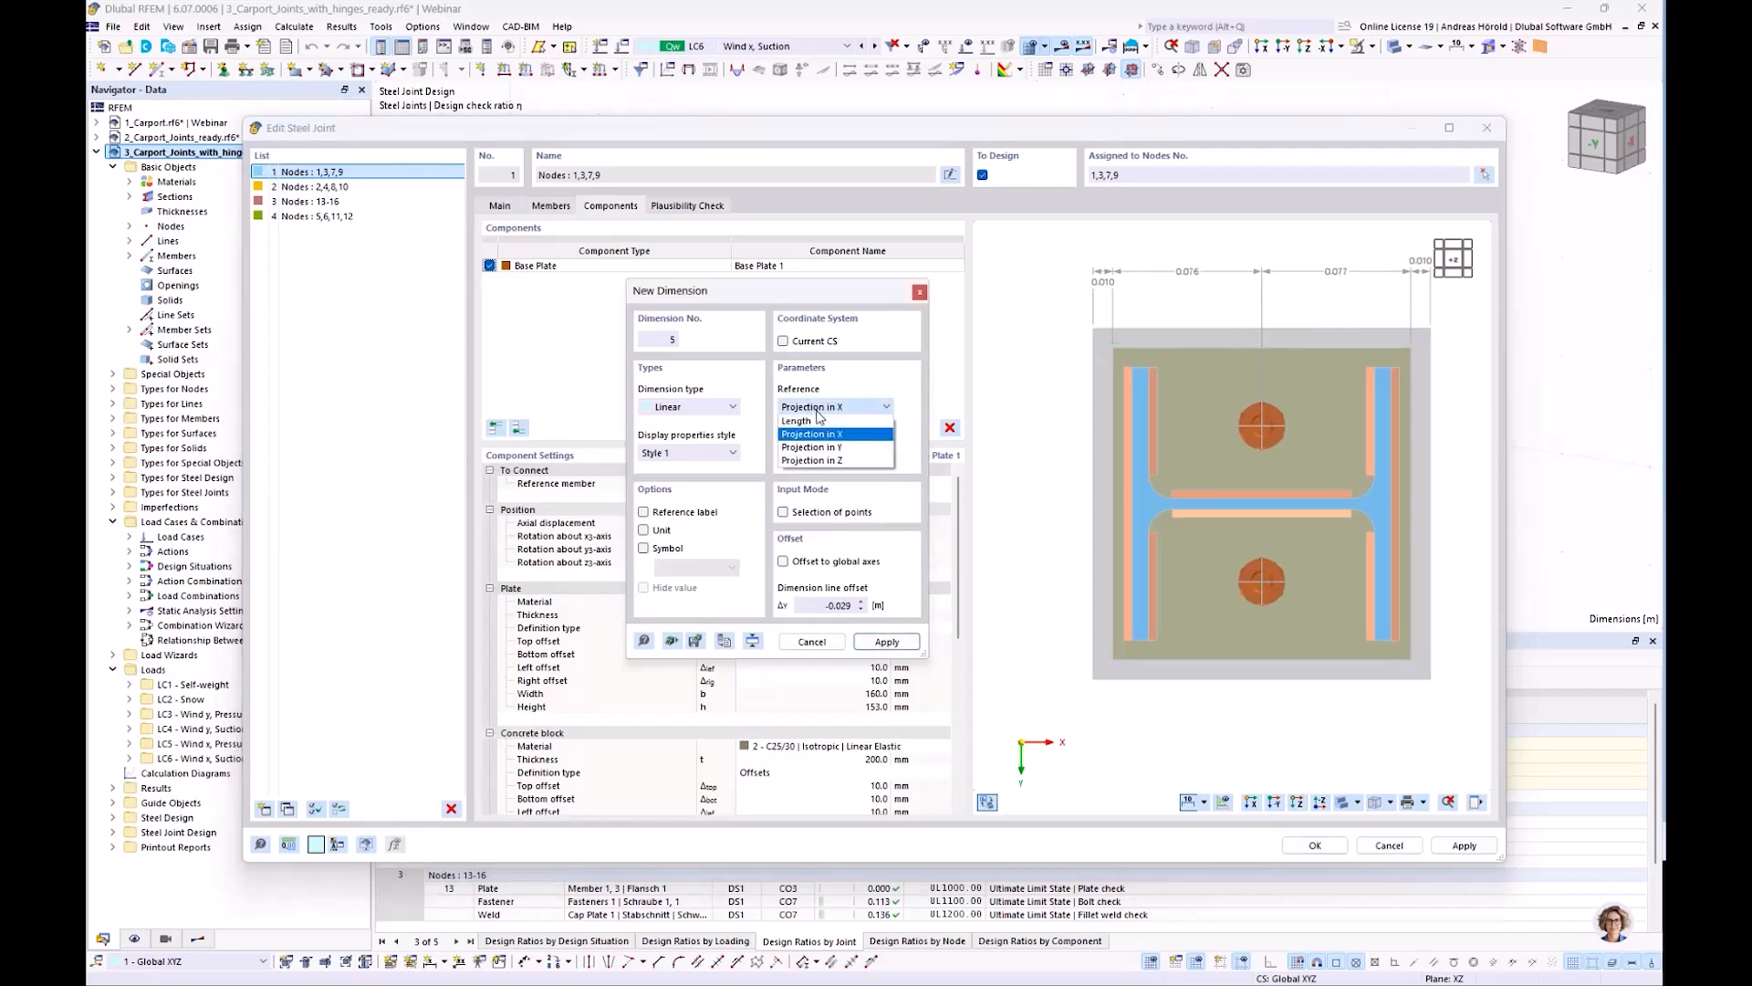
left_click(841, 449)
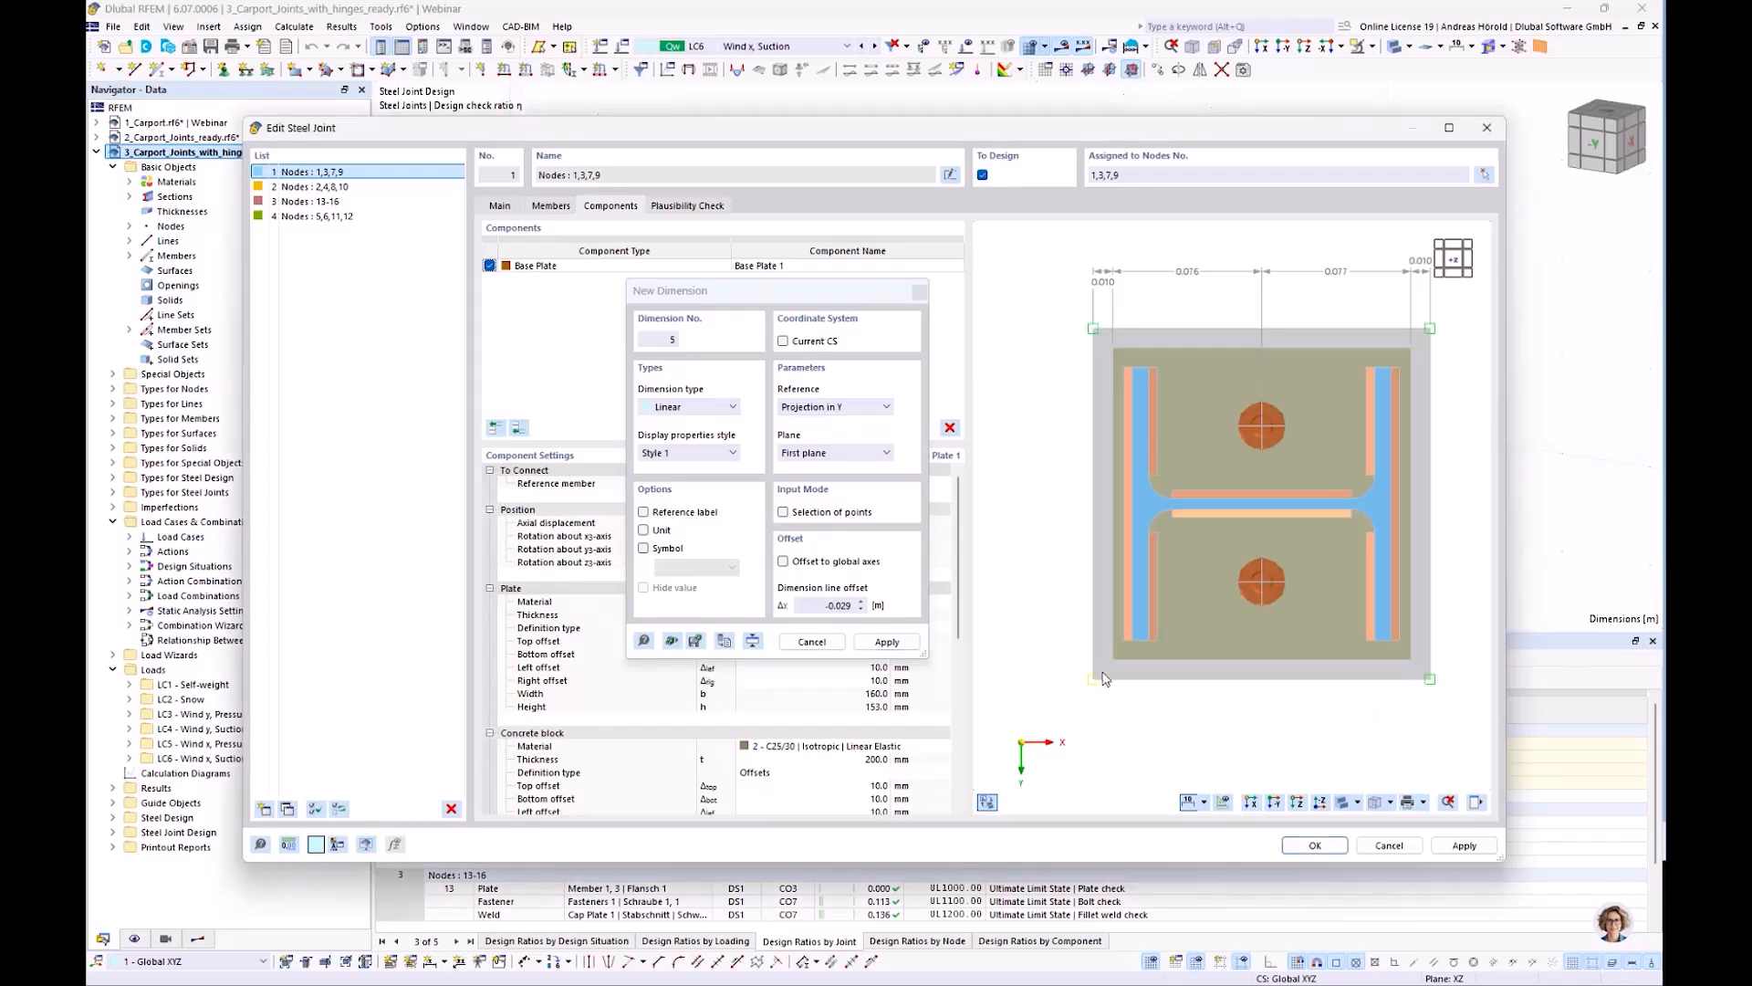
left_click(1260, 580)
left_click(1037, 418)
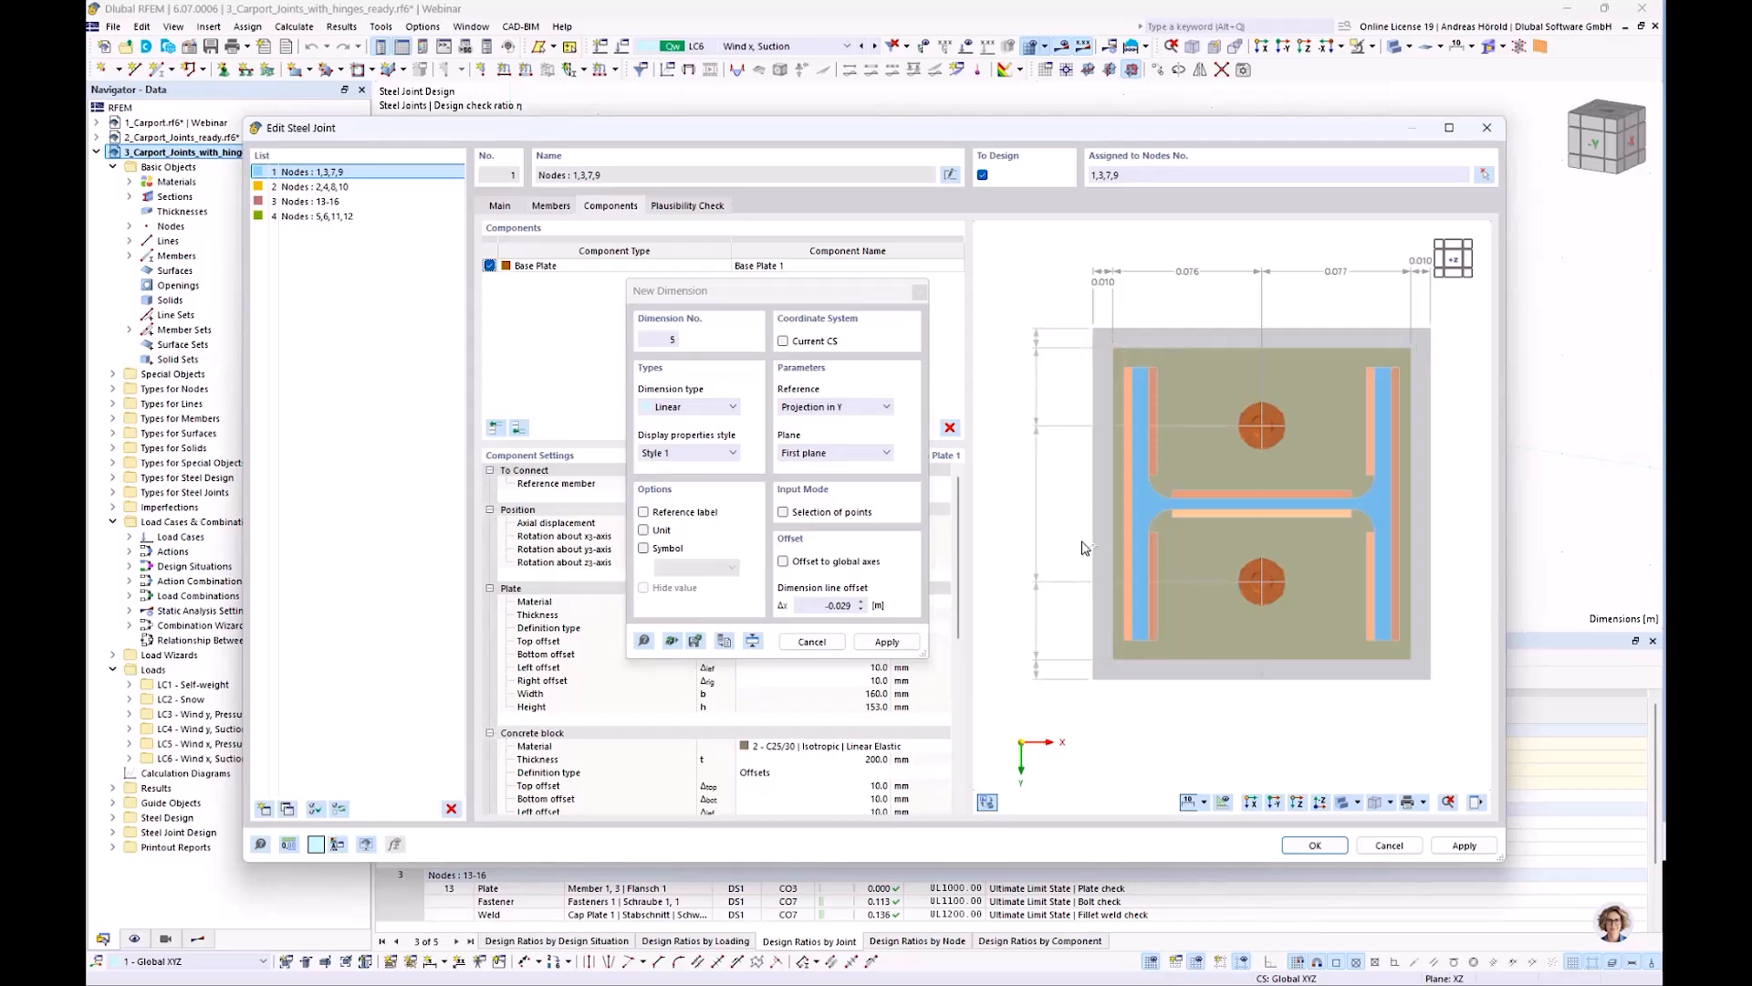
key("Escape")
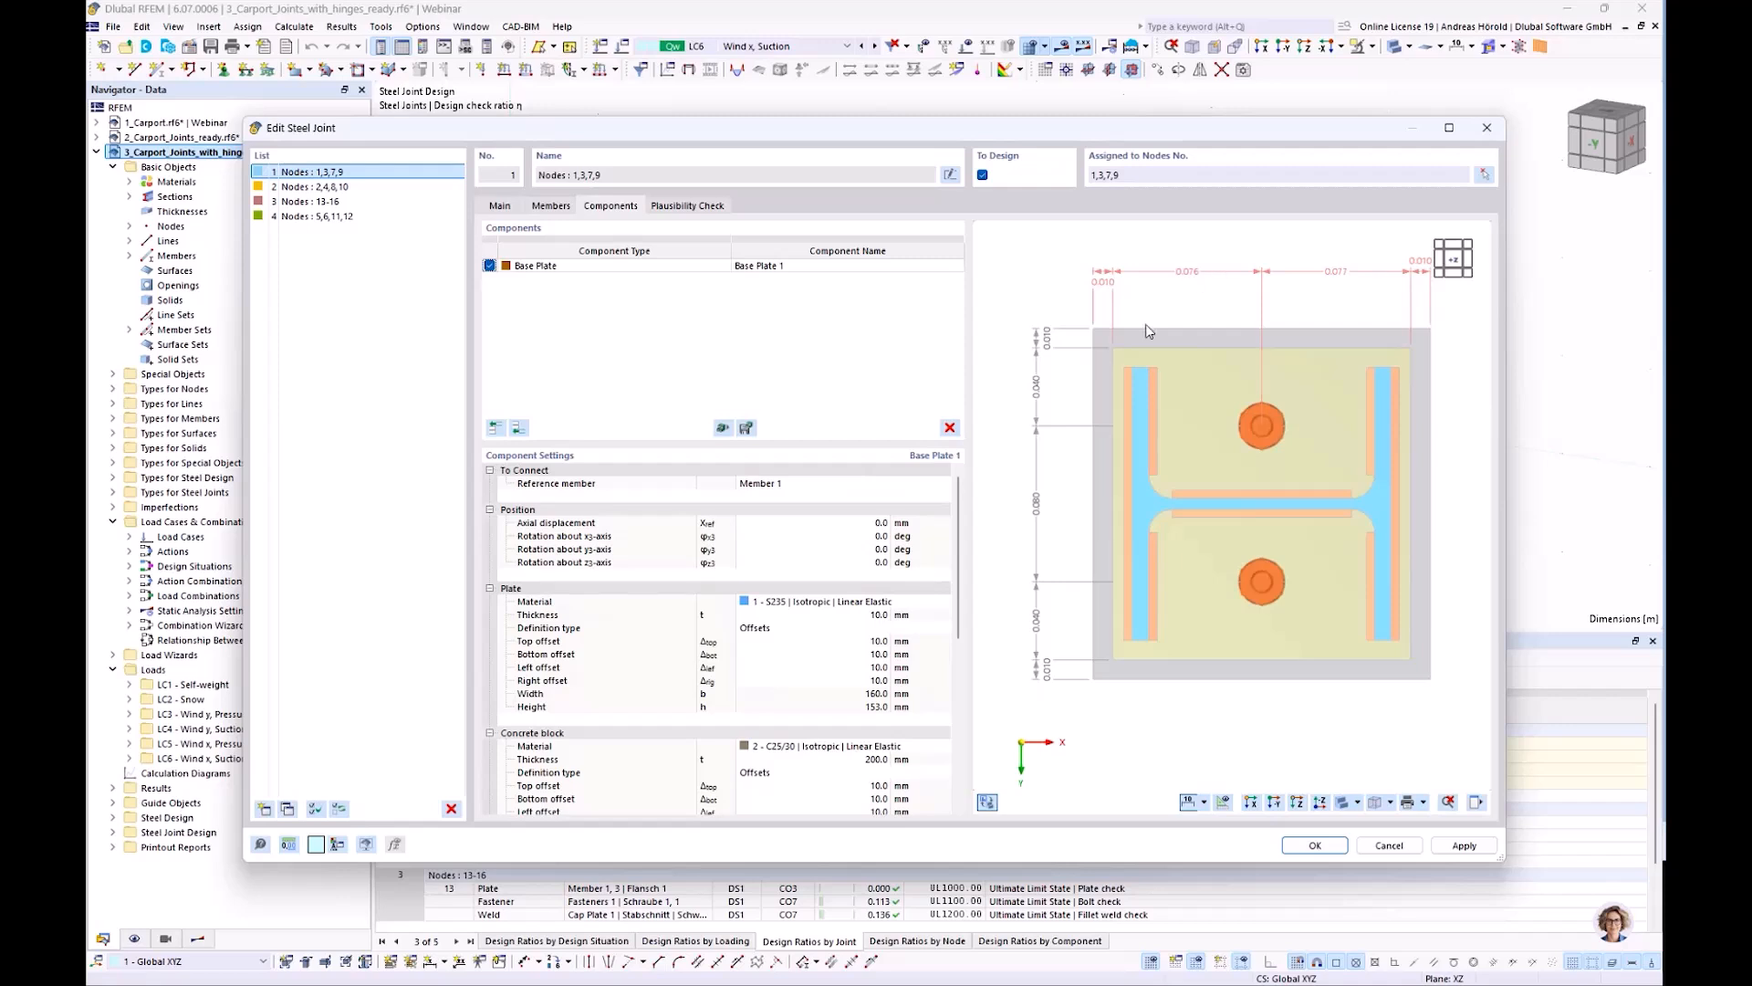
Set the length unit for dimensions to mm and apply the changes to the steel joint
left_click(288, 845)
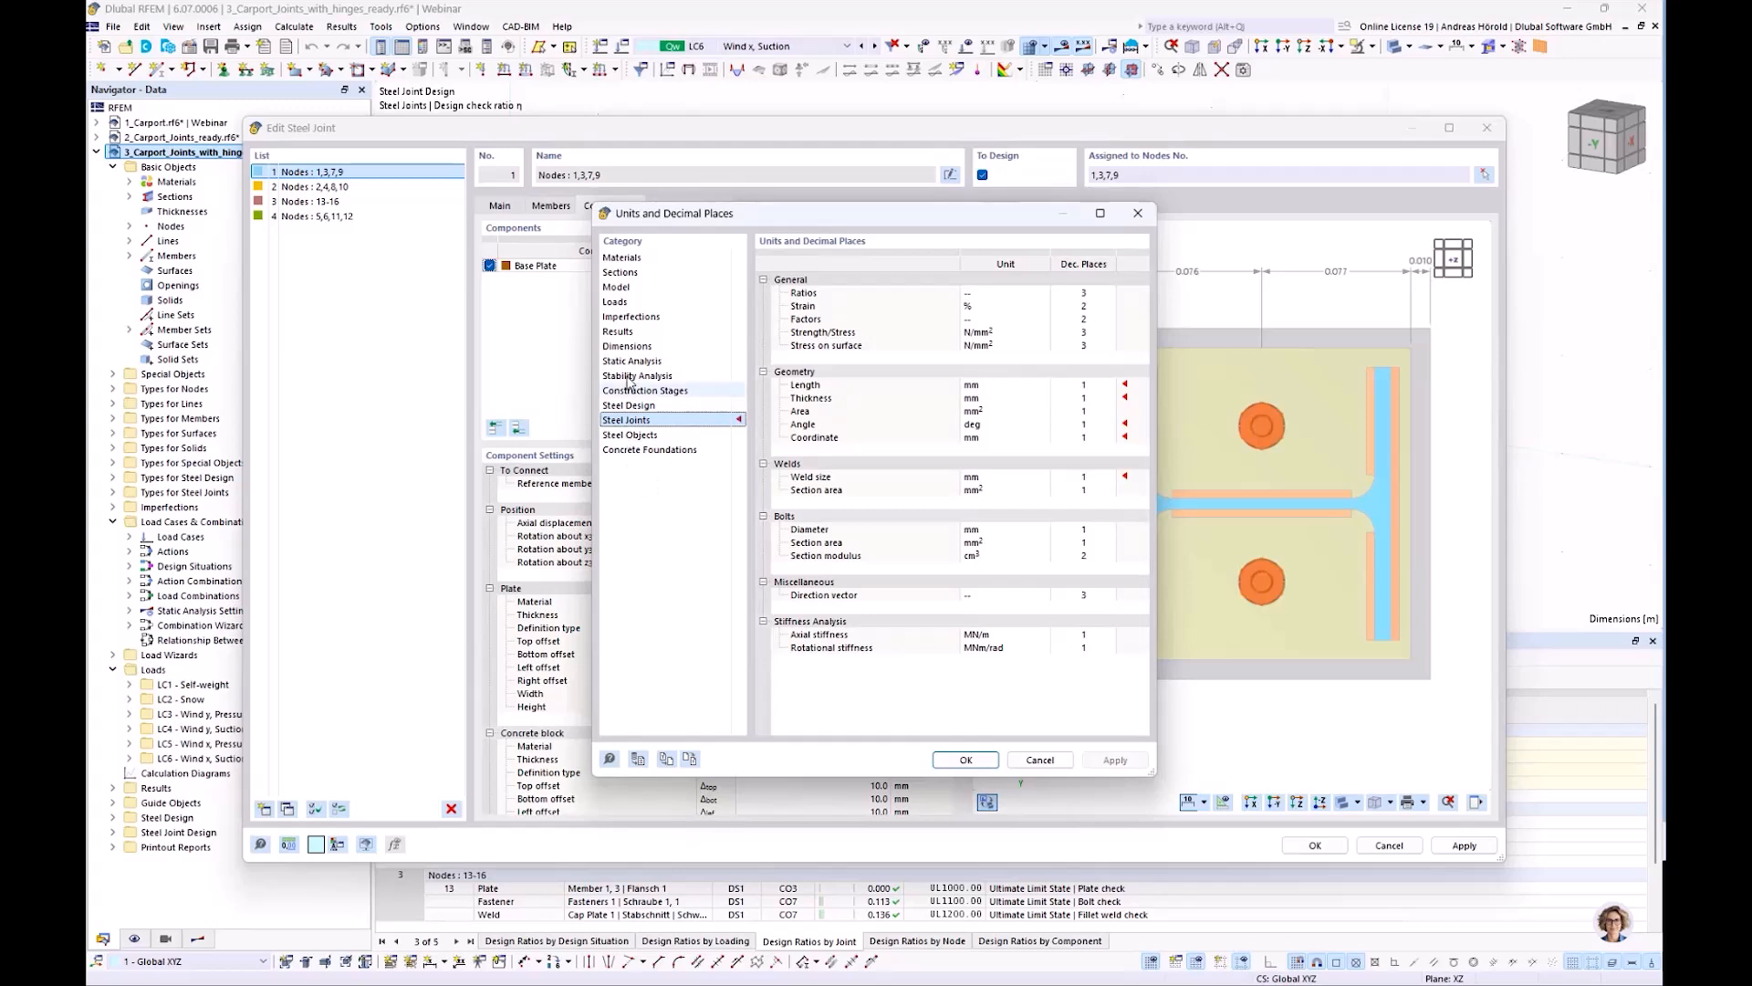
left_click(646, 348)
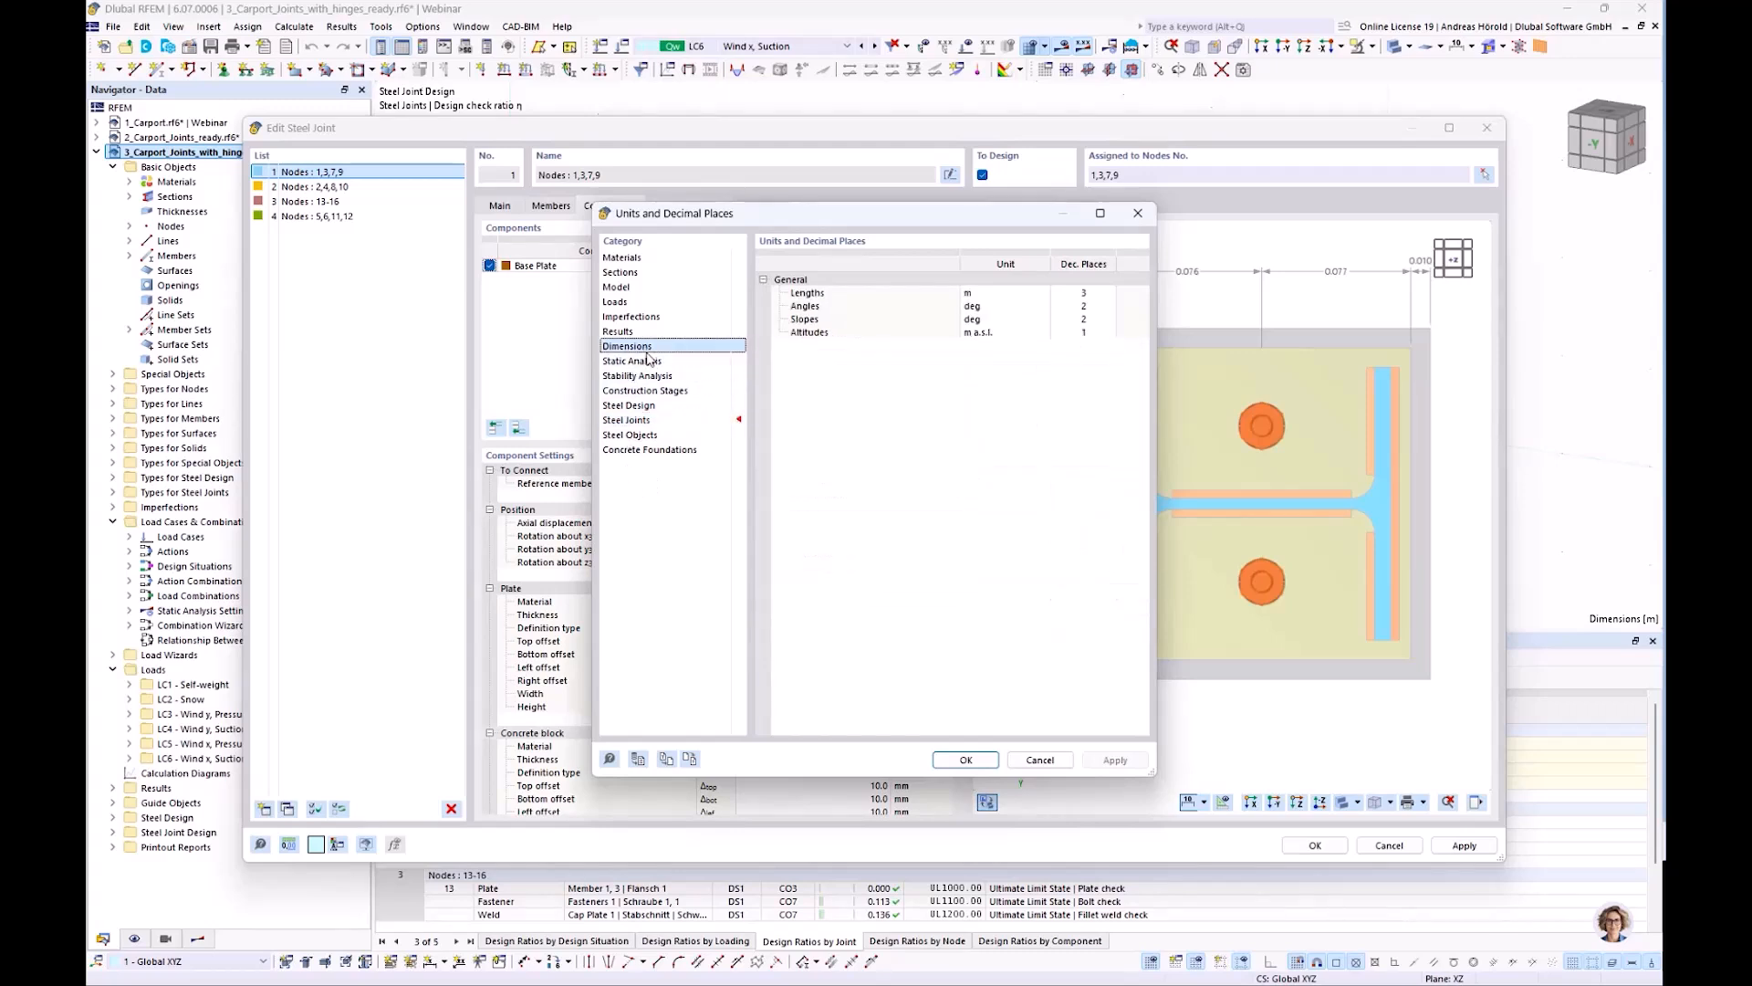
left_click(1003, 294)
left_click(1005, 294)
left_click(1007, 305)
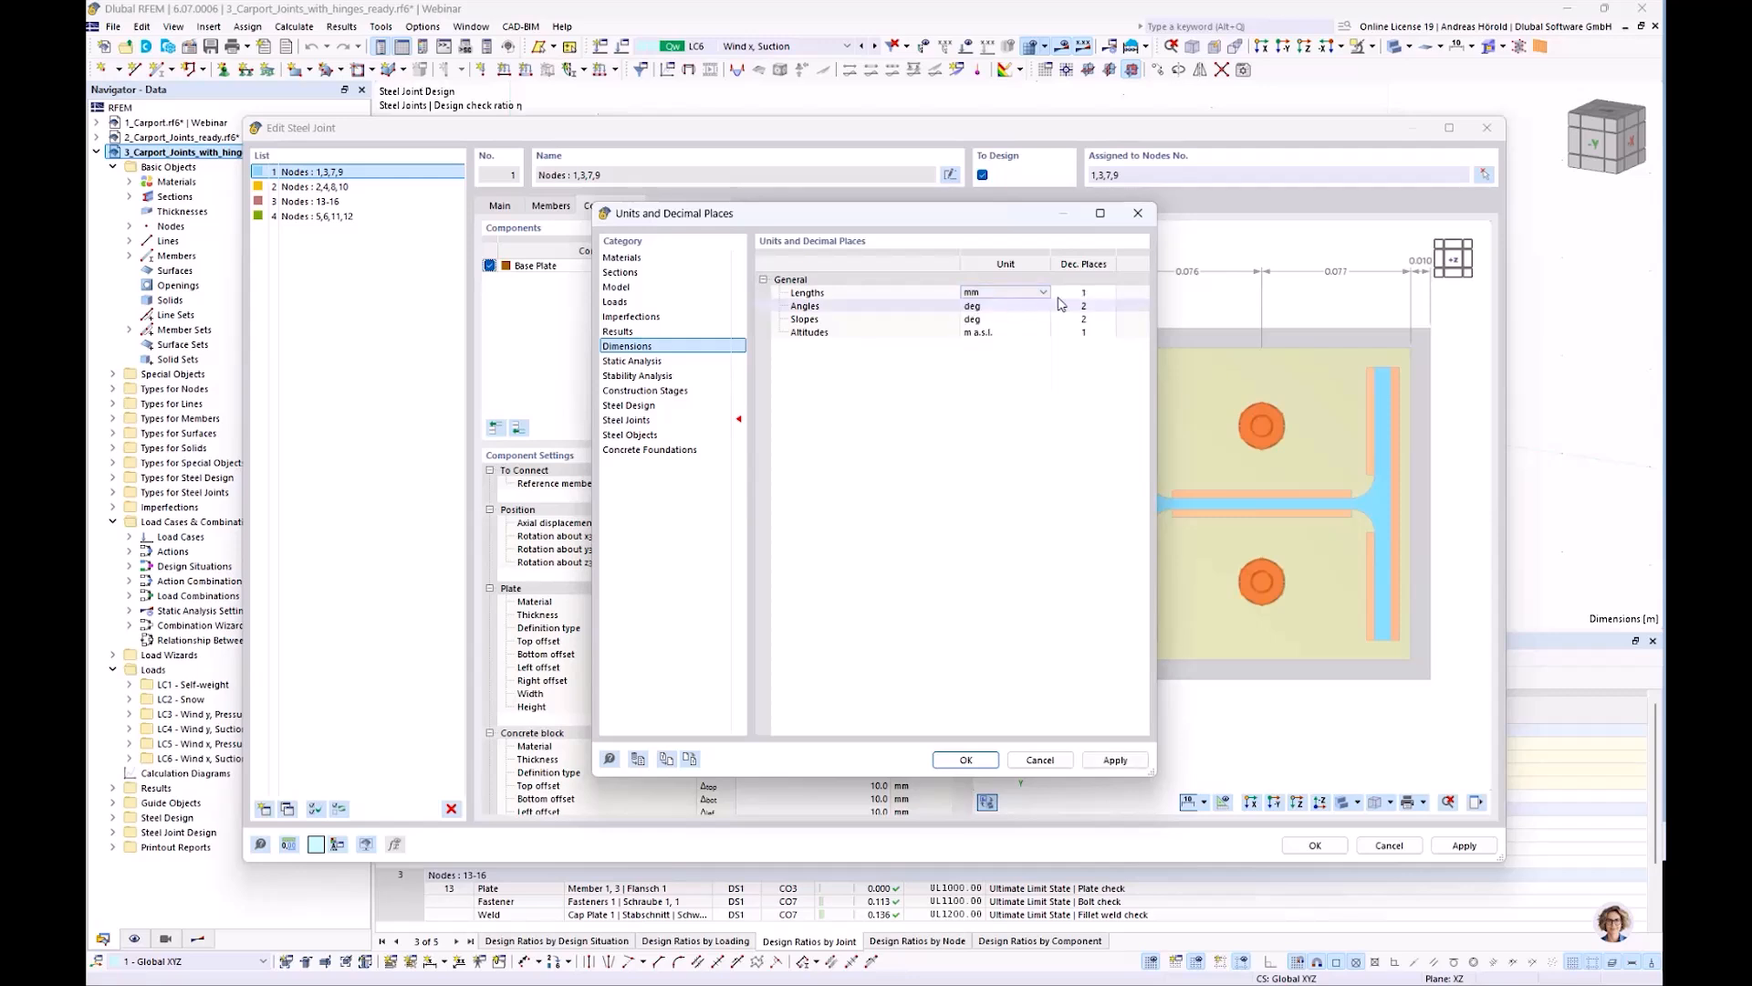
left_click(969, 759)
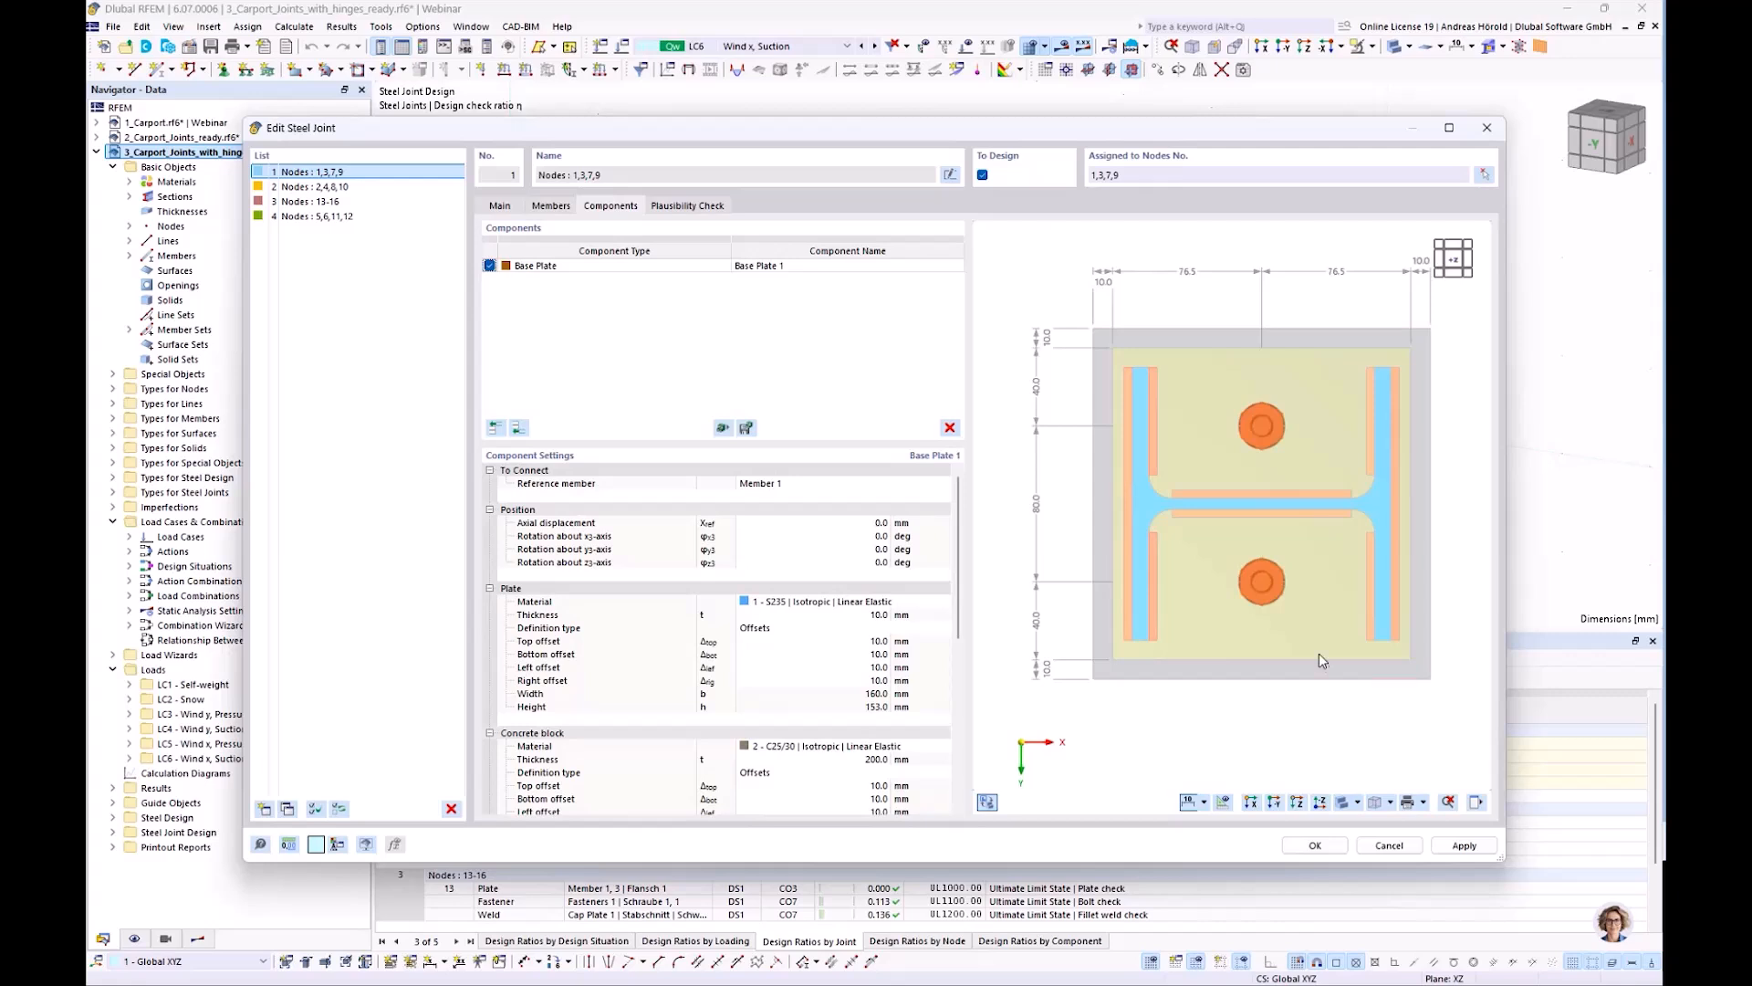
left_click(1463, 846)
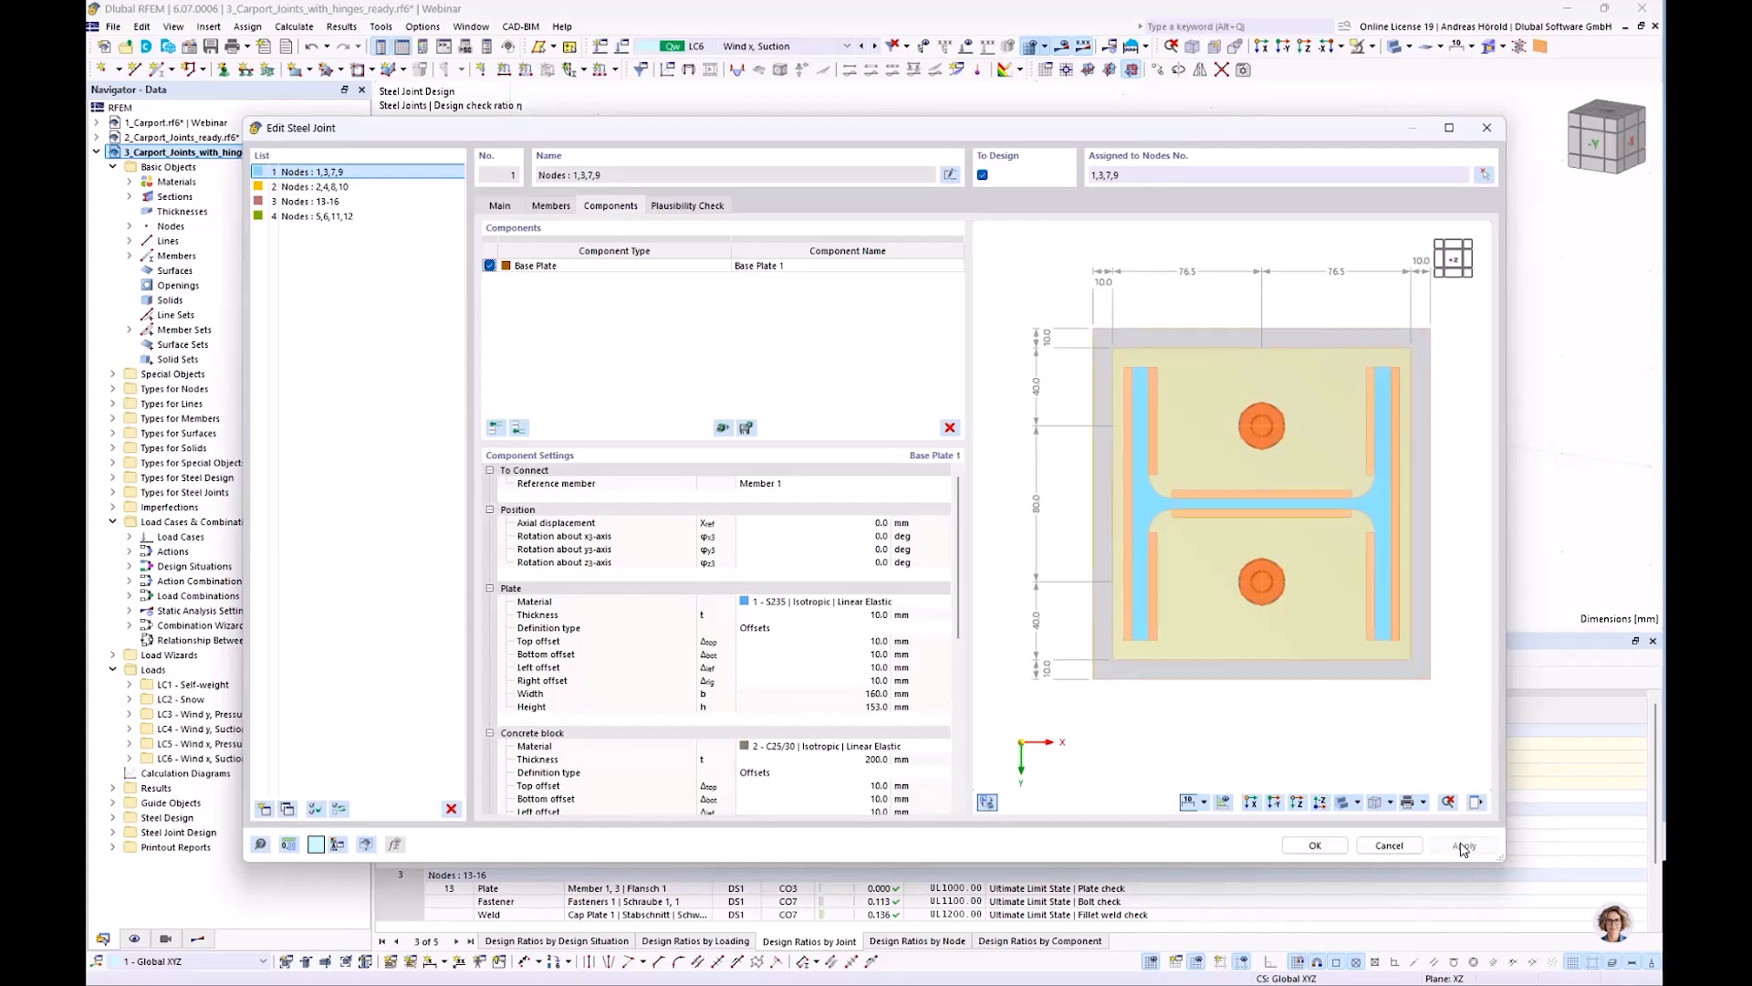
Send the dimensioned base plate graphic to printout report 1 as a window-filling picture
left_click(1426, 804)
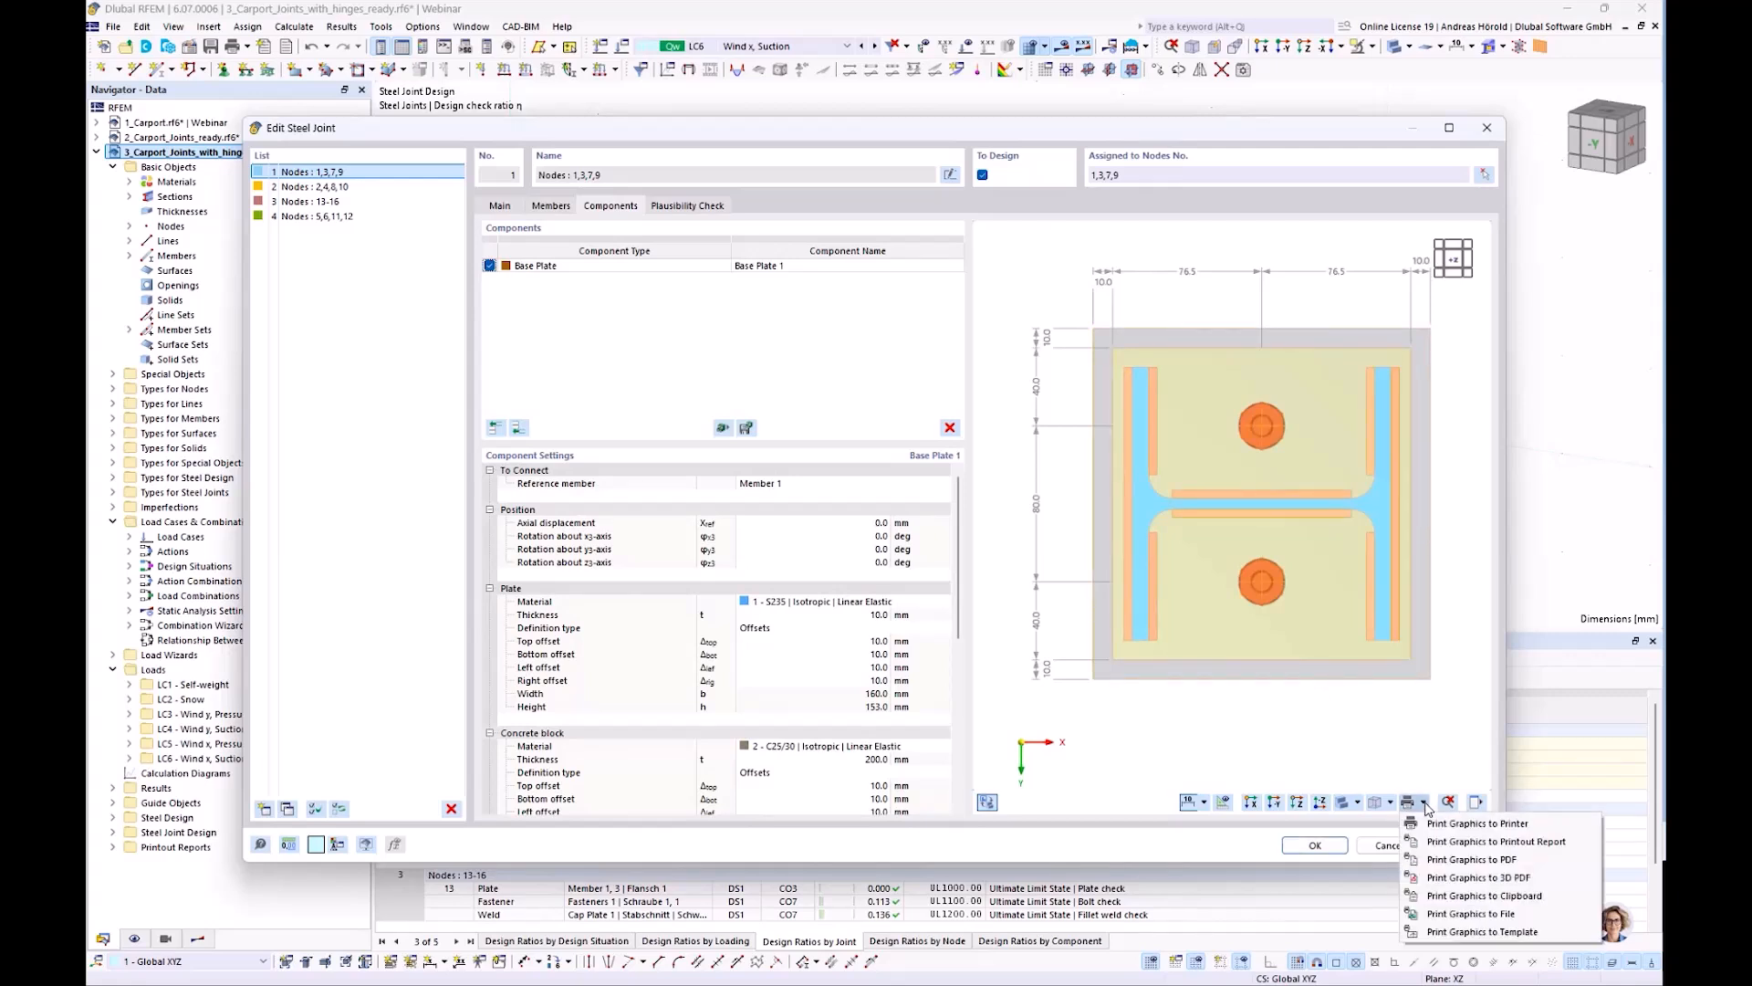
left_click(1460, 842)
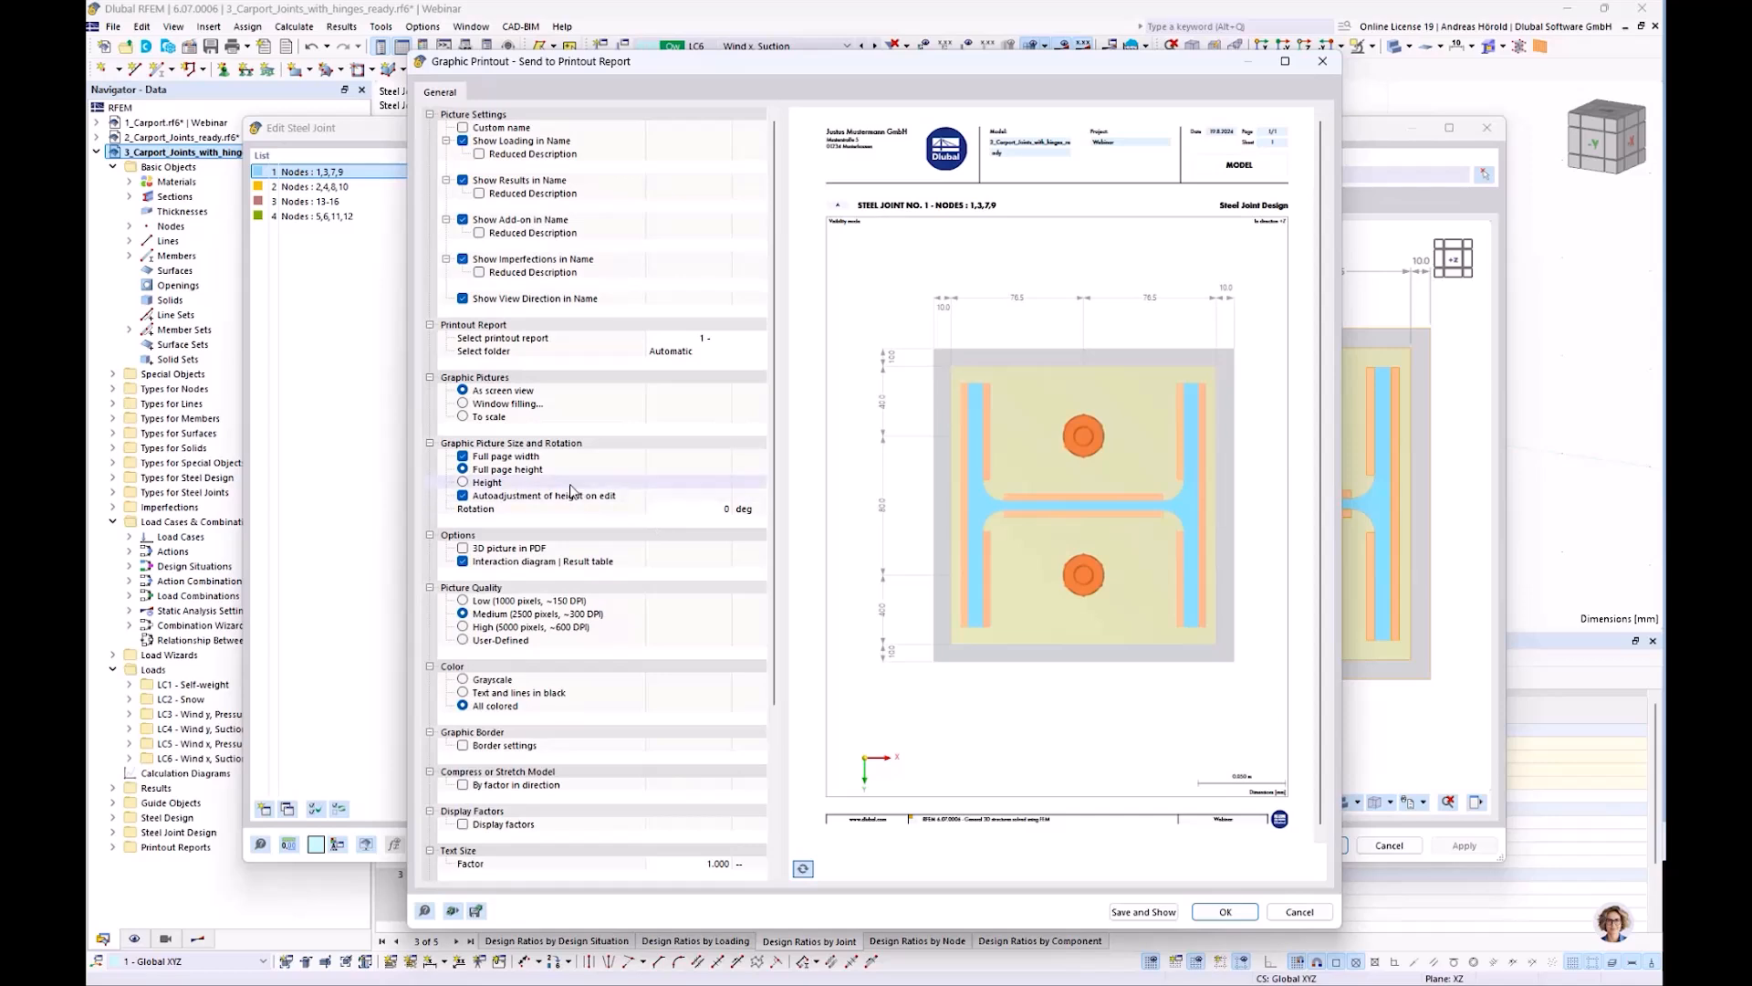
left_click(463, 405)
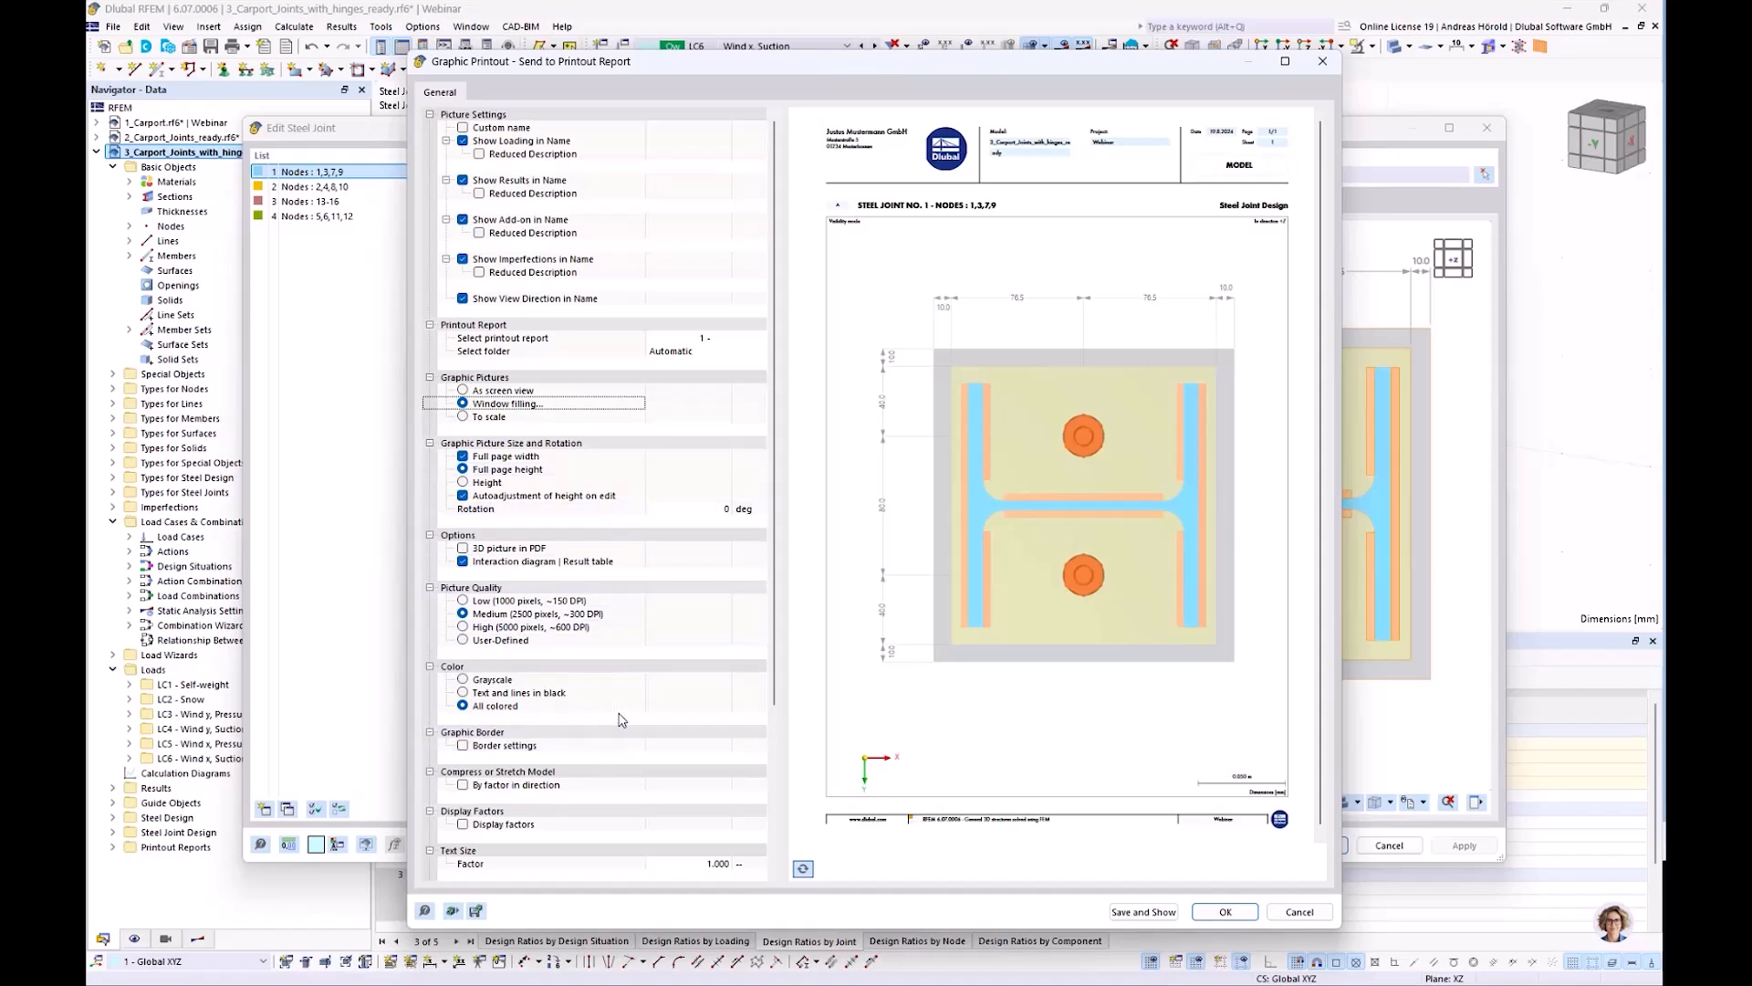
scroll(622, 720, "down", 3)
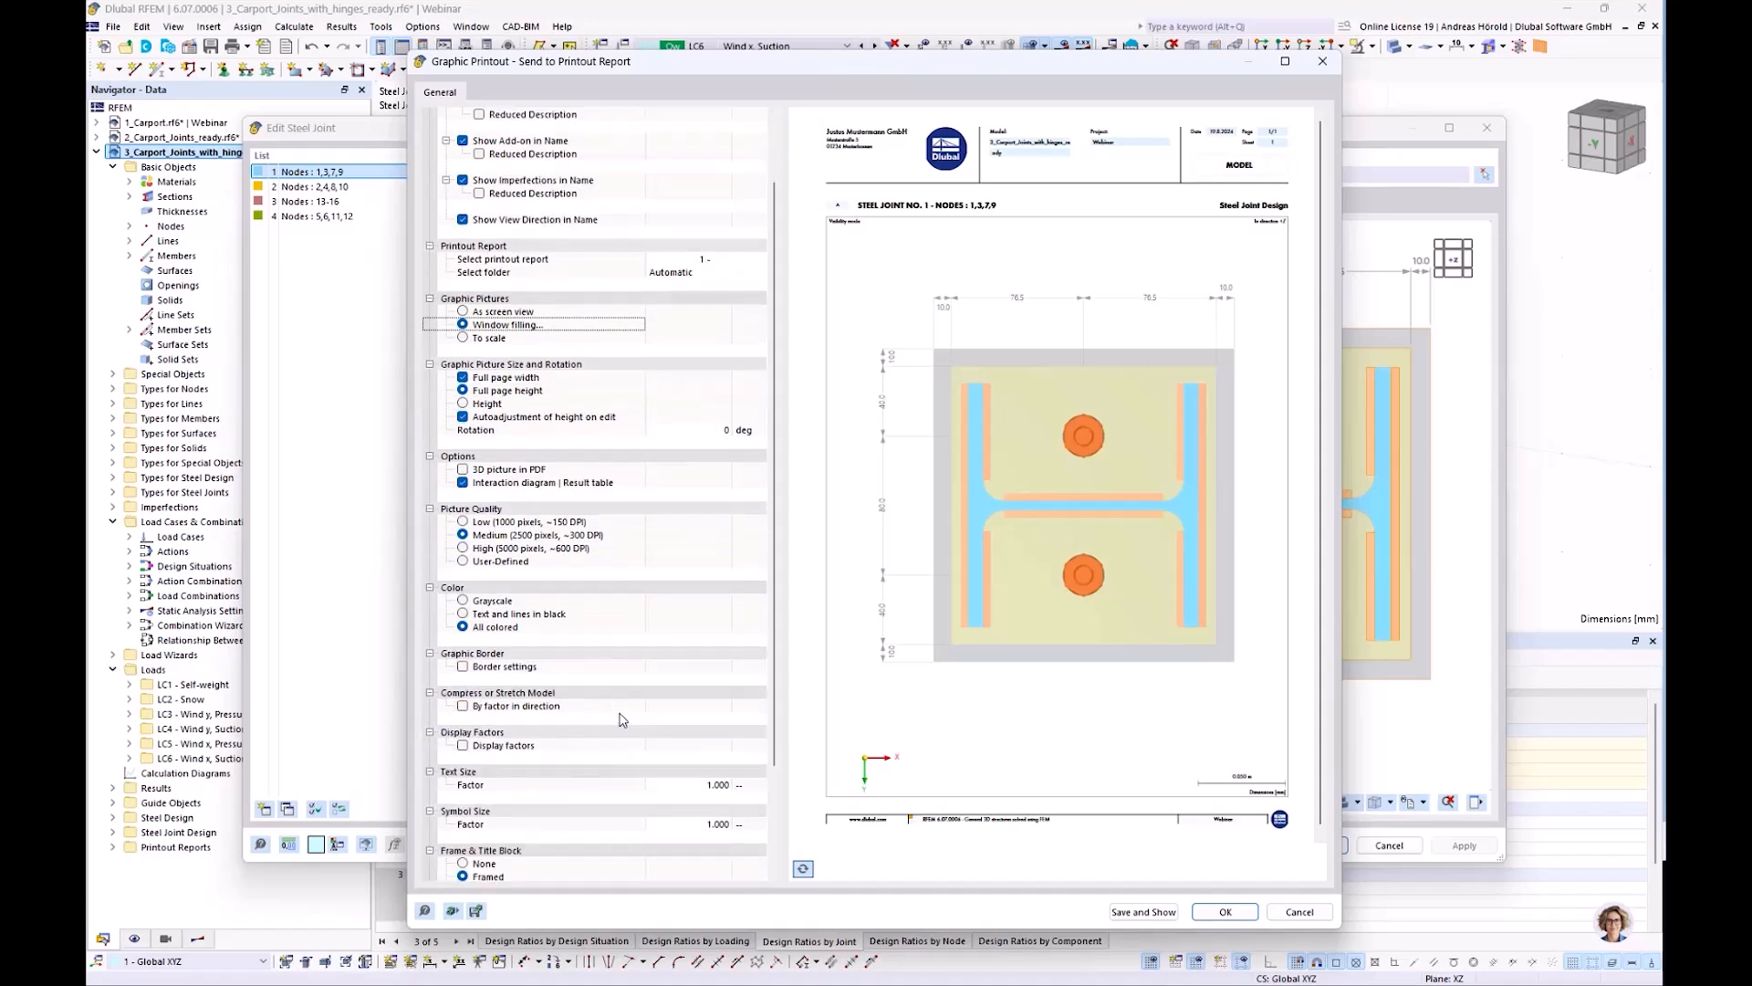
scroll(622, 720, "up", 3)
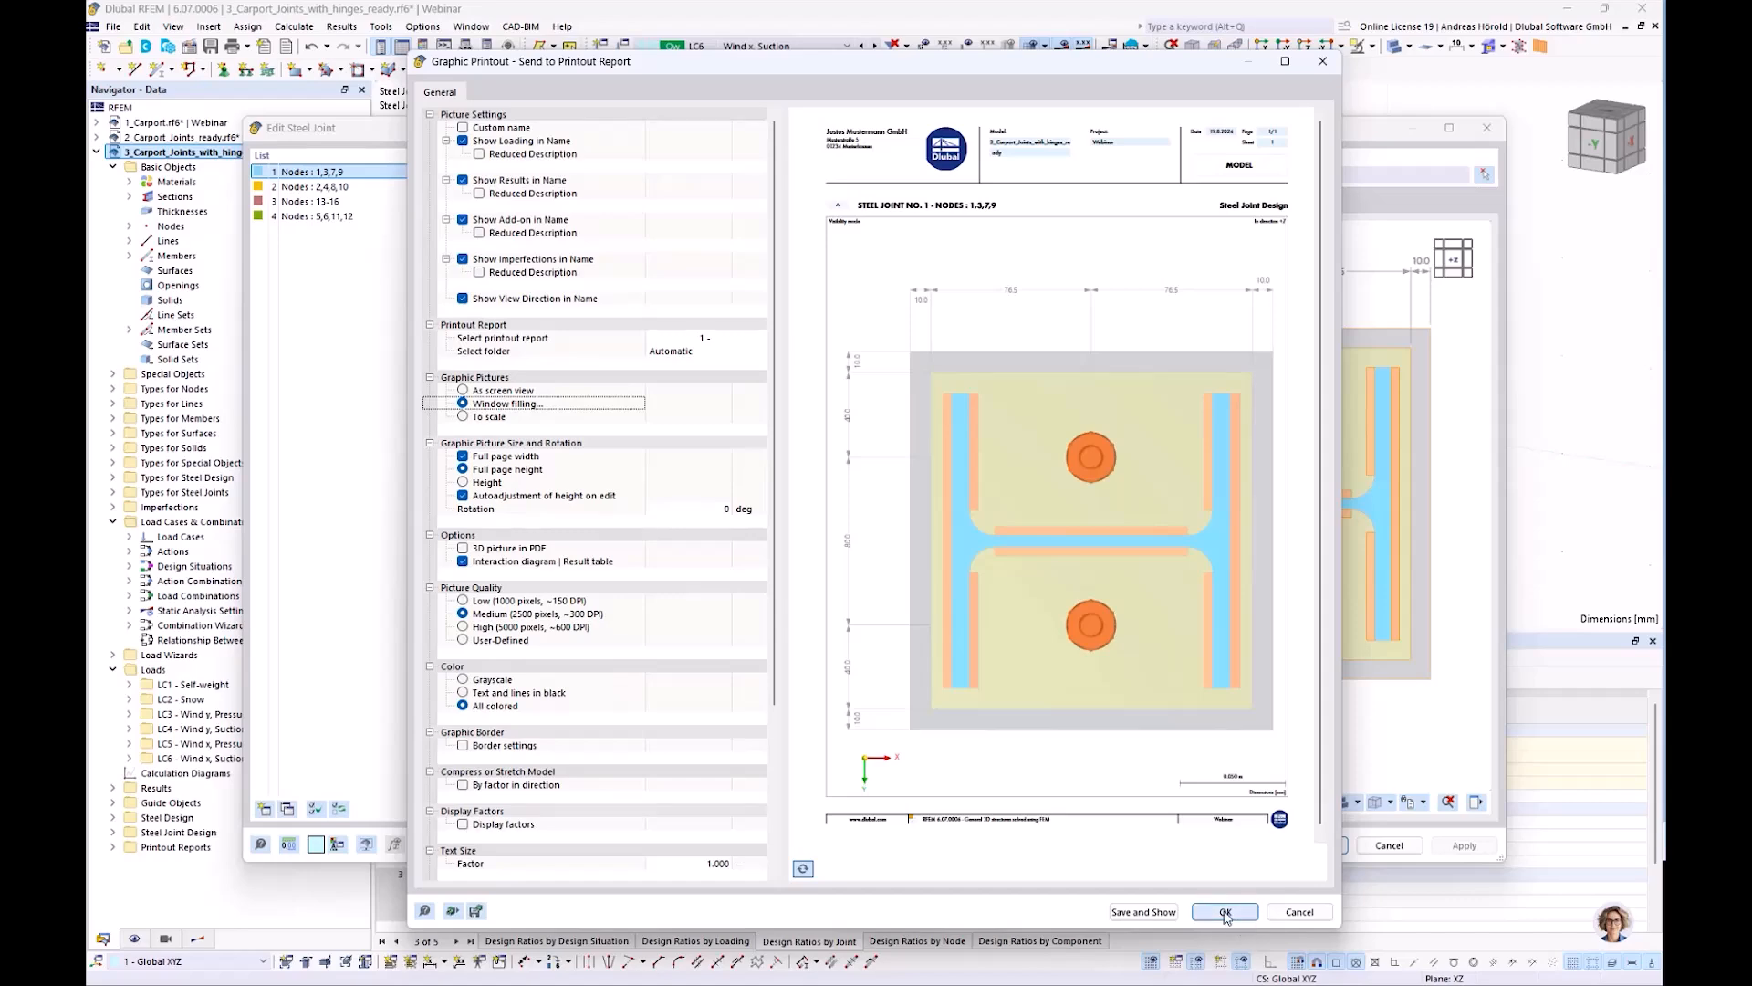
left_click(1224, 913)
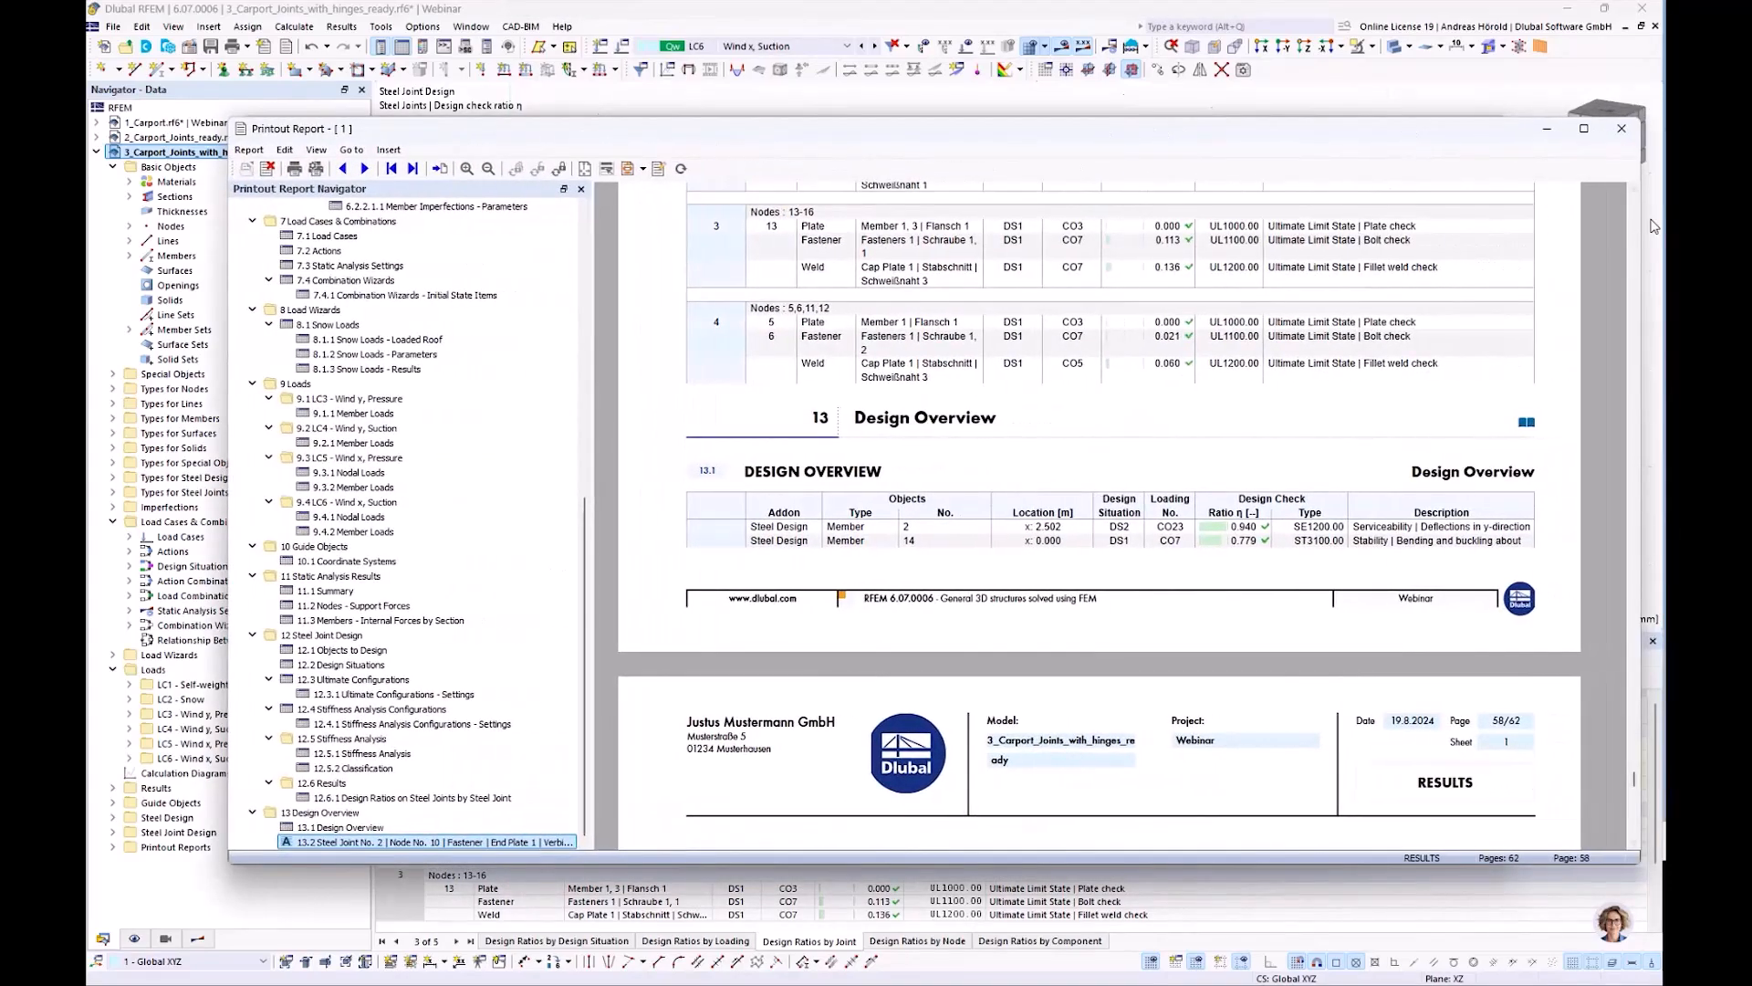
Check the steel joint 1 graphic in the maximized report and move it to the end of the Design Overview chapter
left_click(1585, 129)
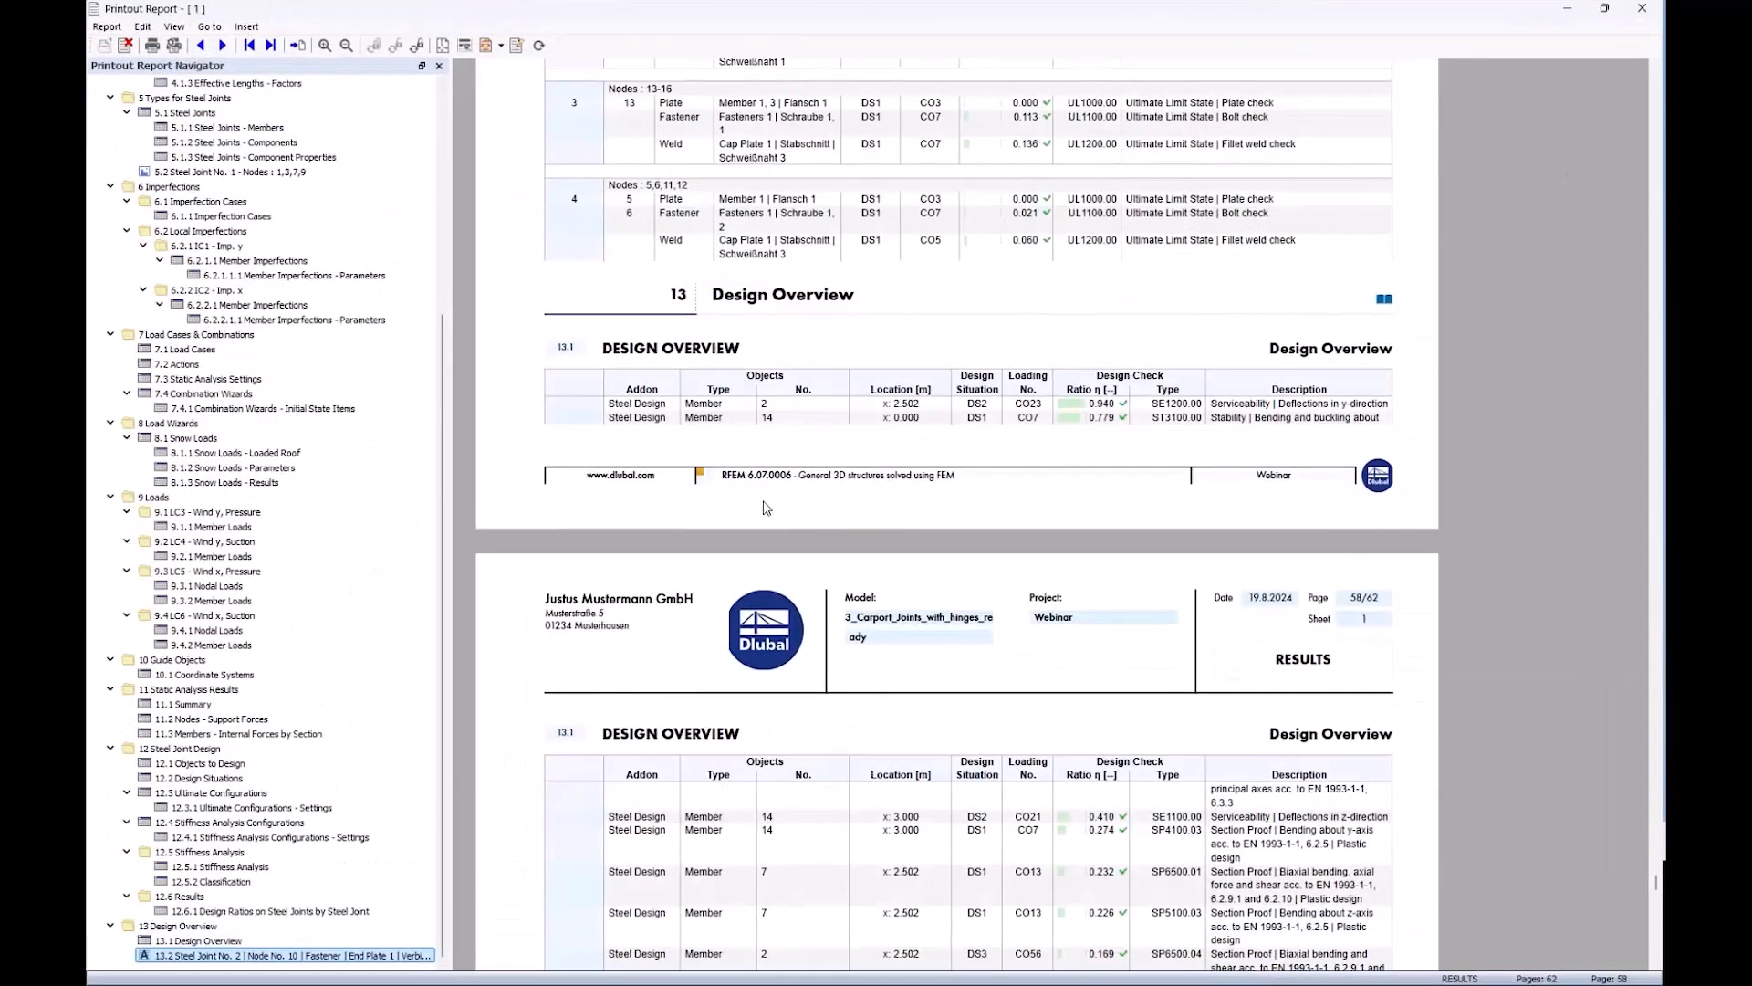
scroll(250, 319, "up", 2)
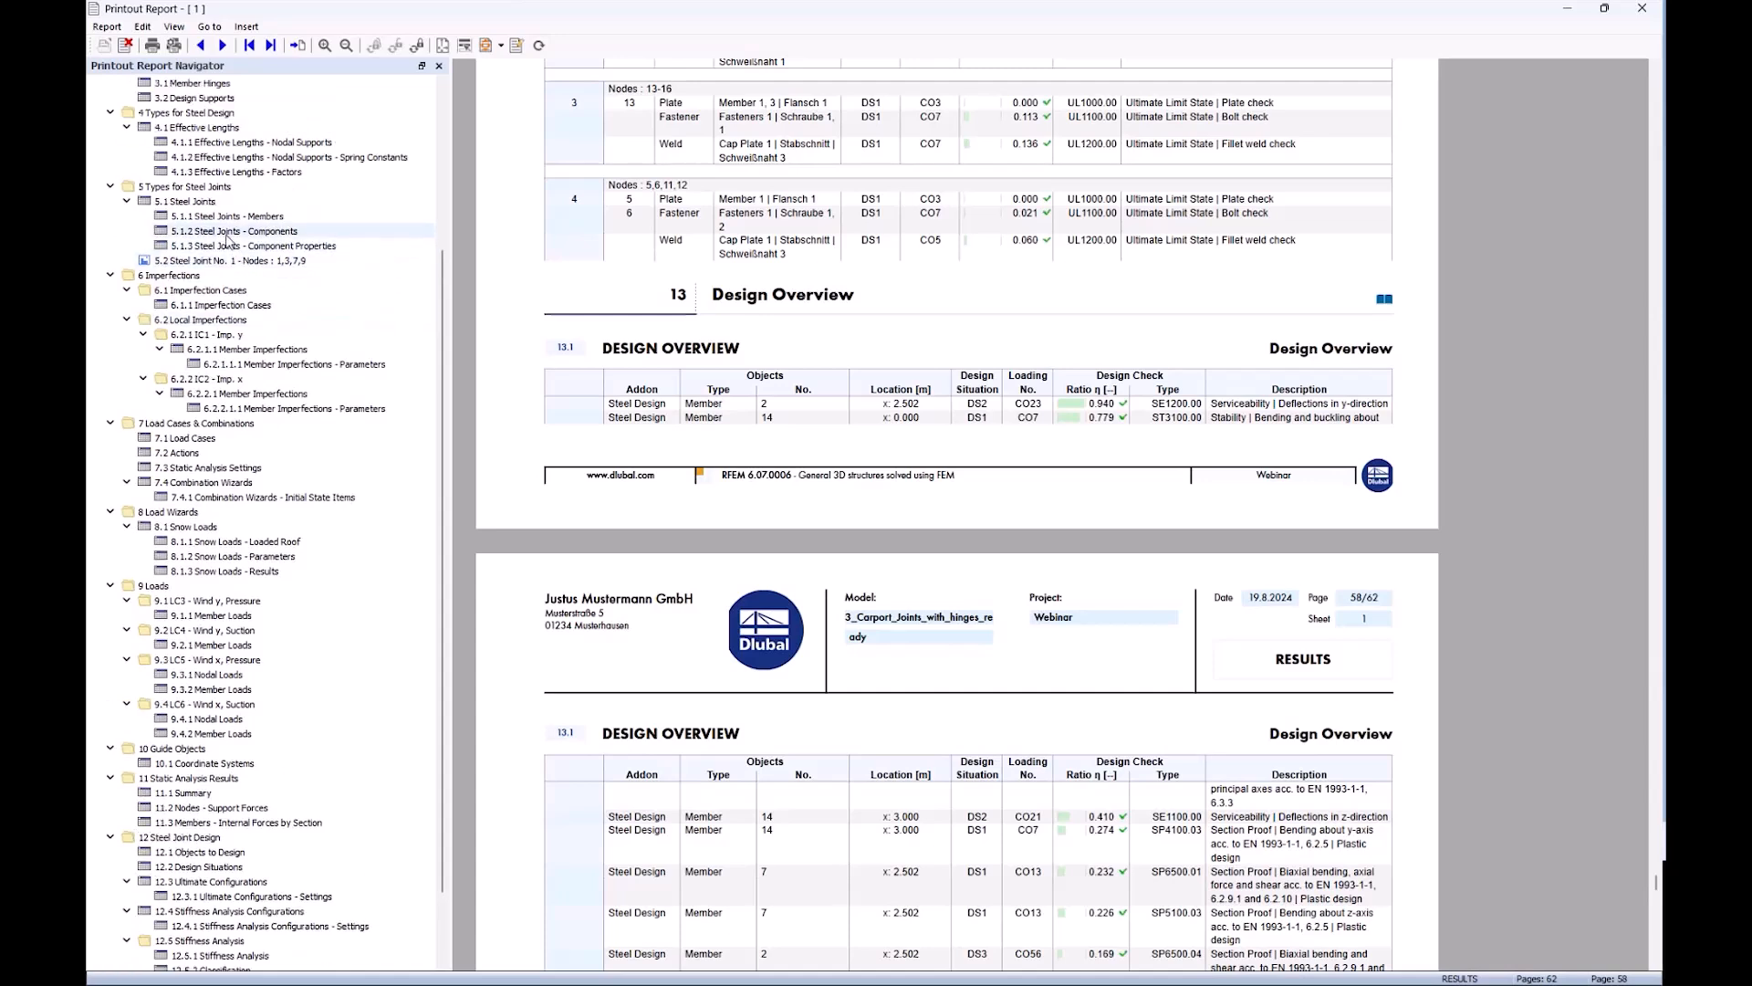
left_click(221, 262)
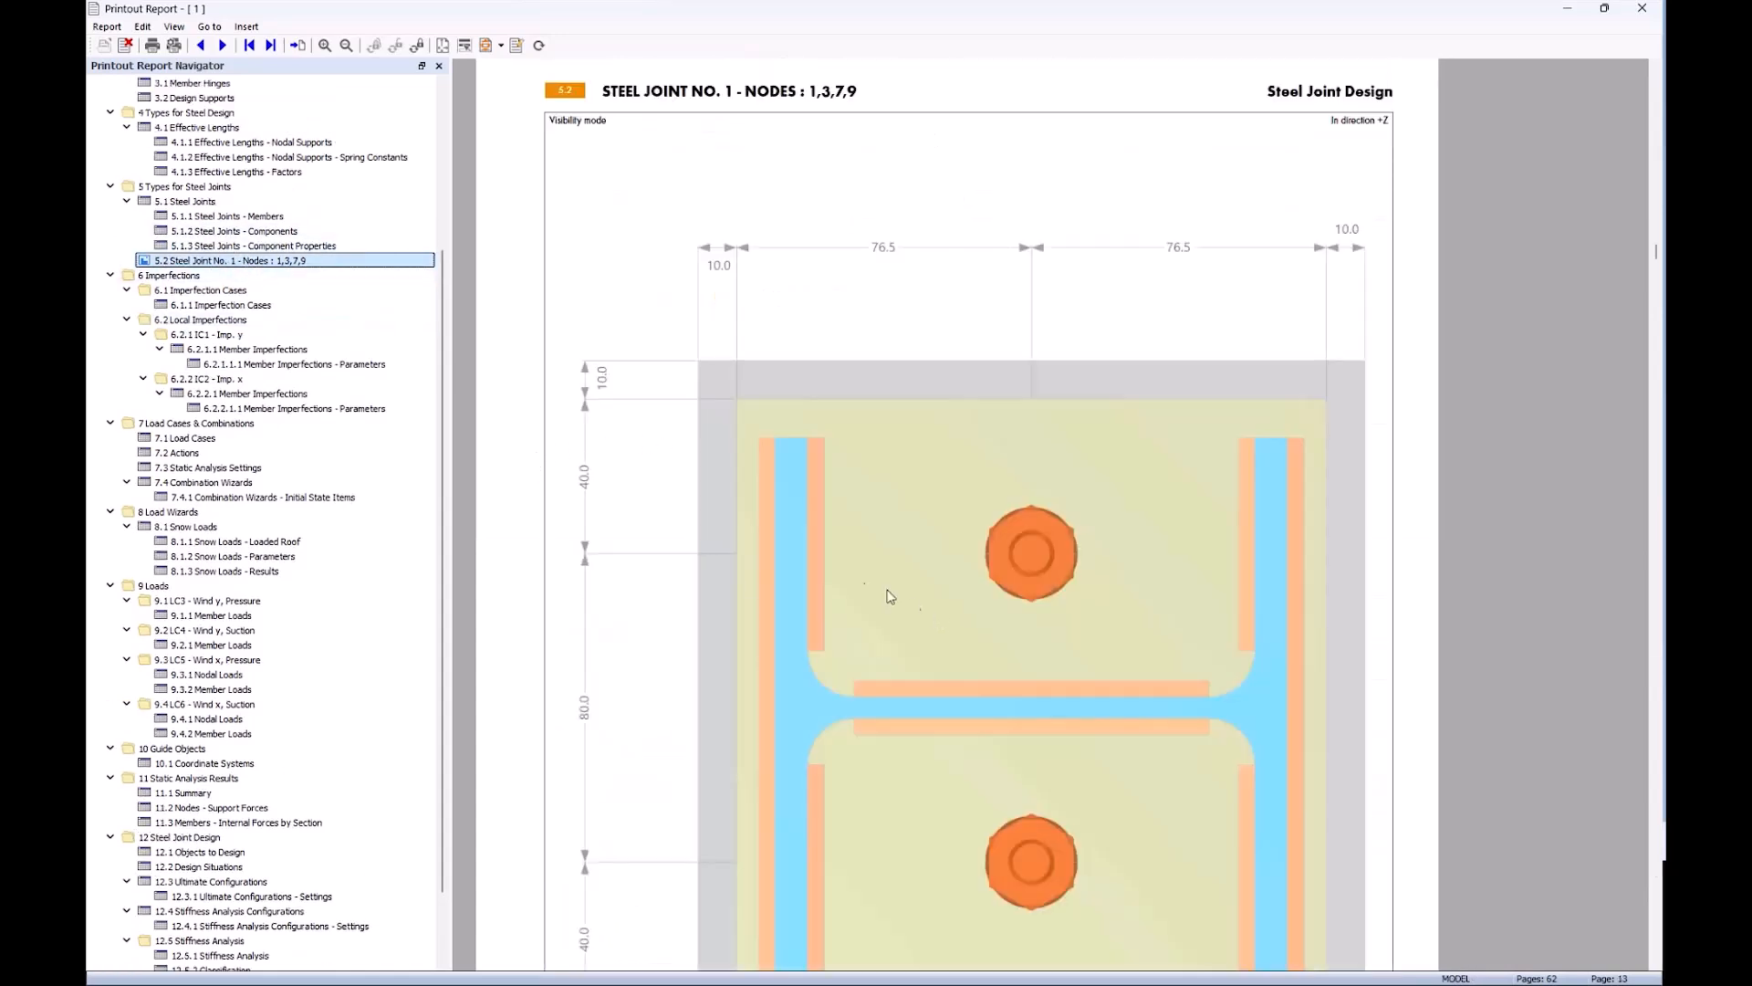
scroll(860, 584, "down", 2, "ctrl")
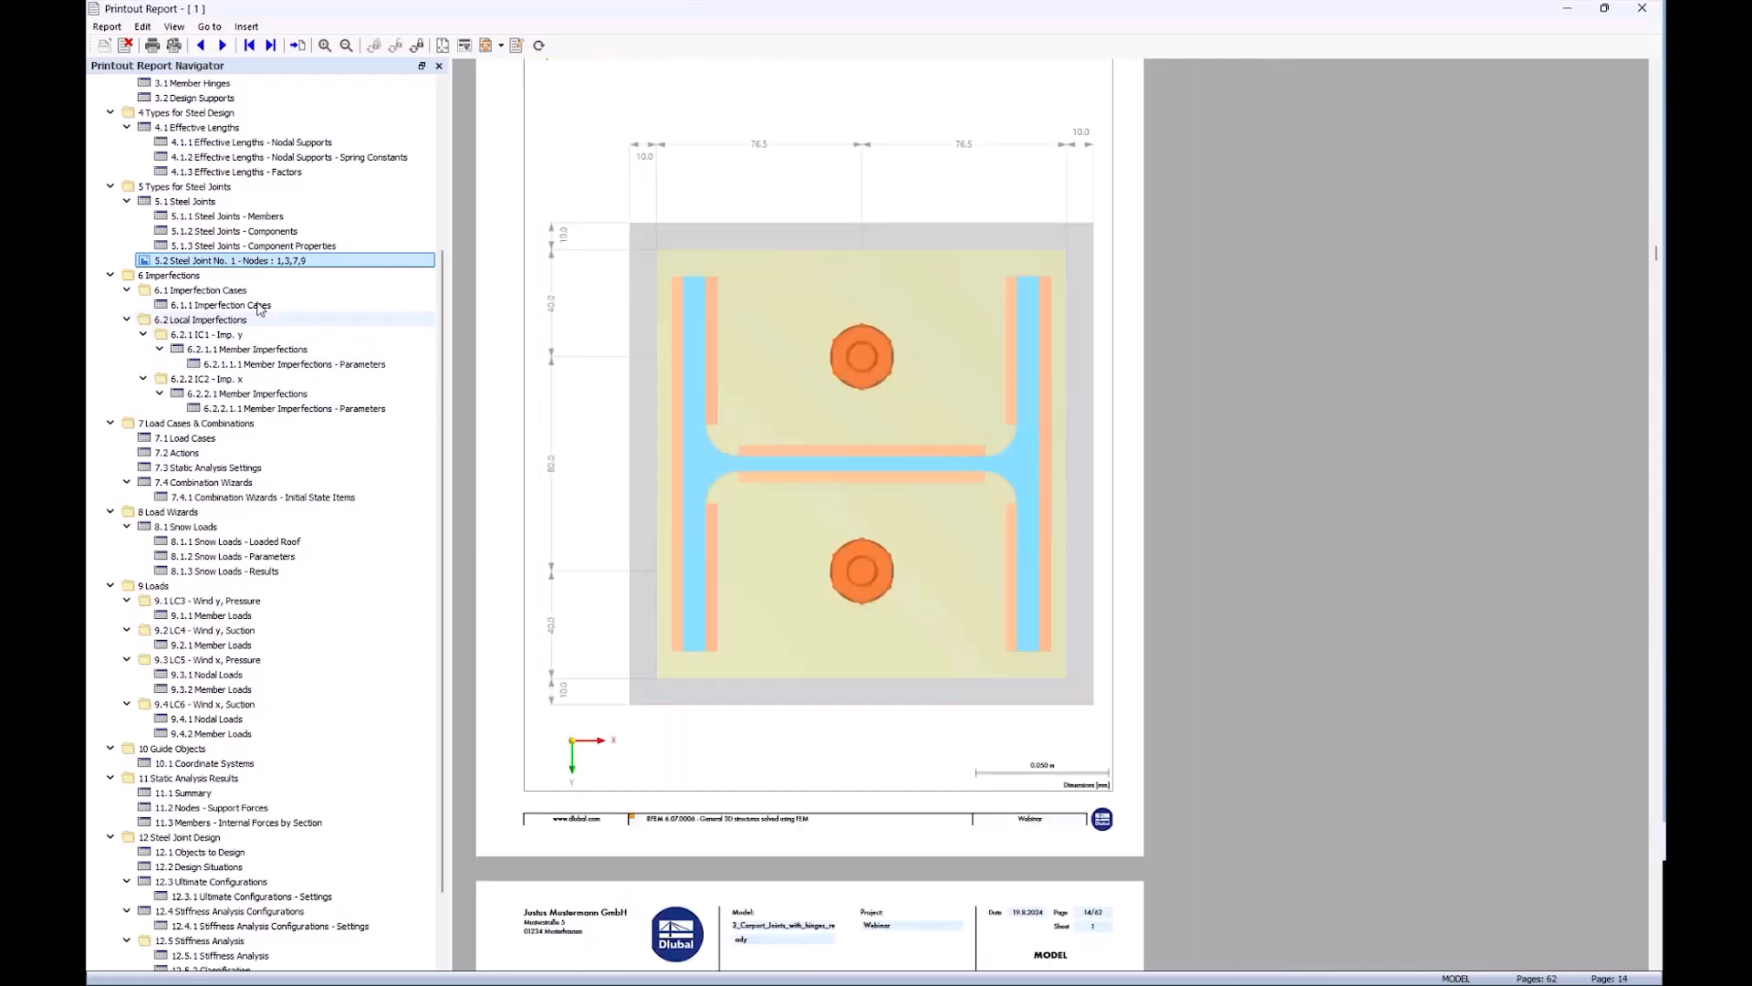
scroll(274, 292, "down", 2)
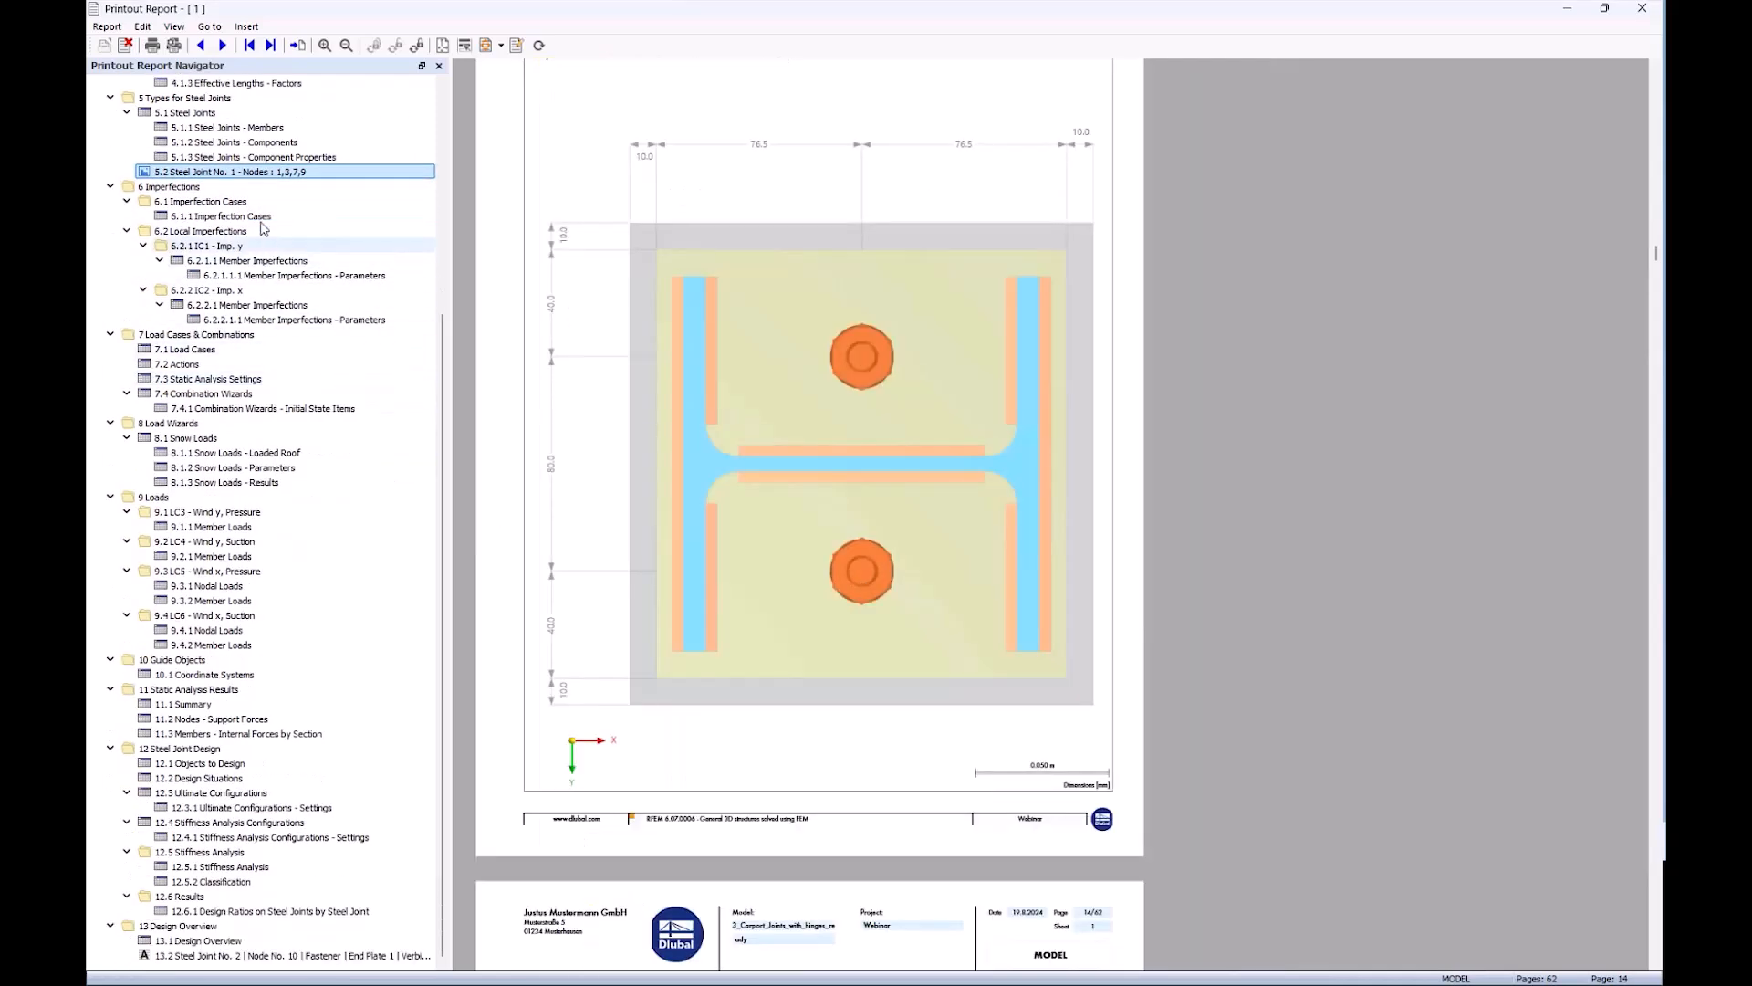
left_click_drag(263, 172, 247, 964)
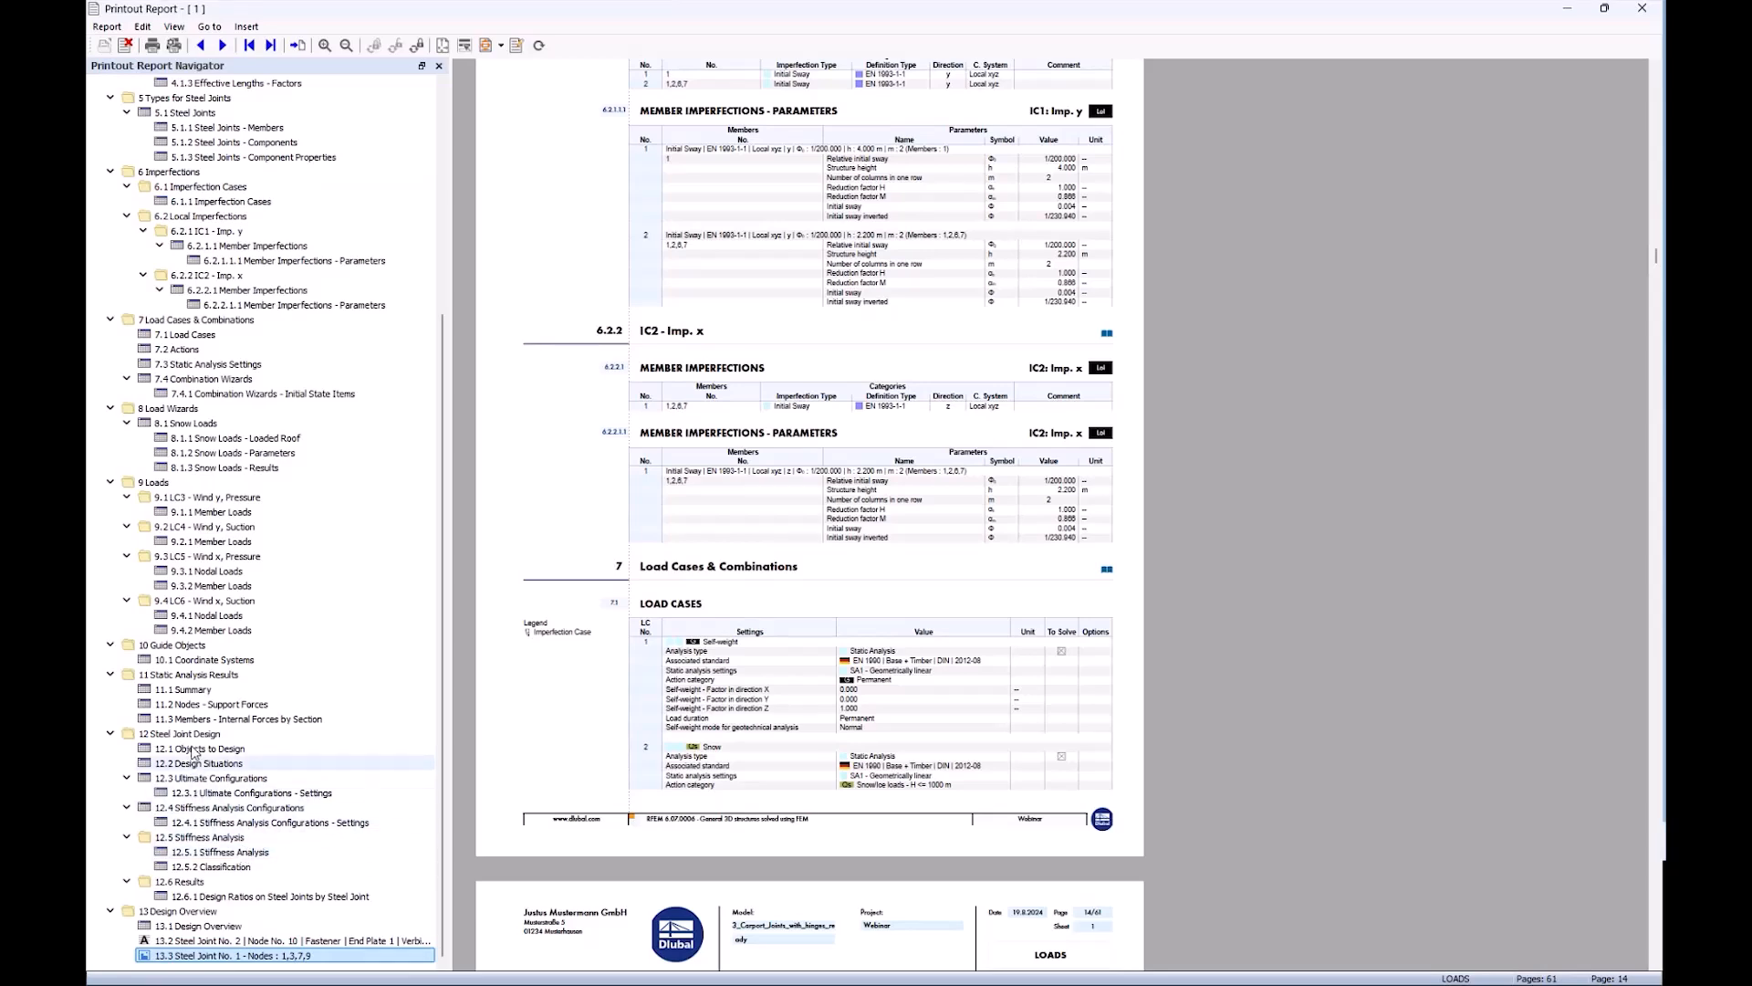
Examine the Steel Joint Design chapter from the objects to design through the ultimate and stiffness analysis configurations to the stiffness classification
left_click(194, 734)
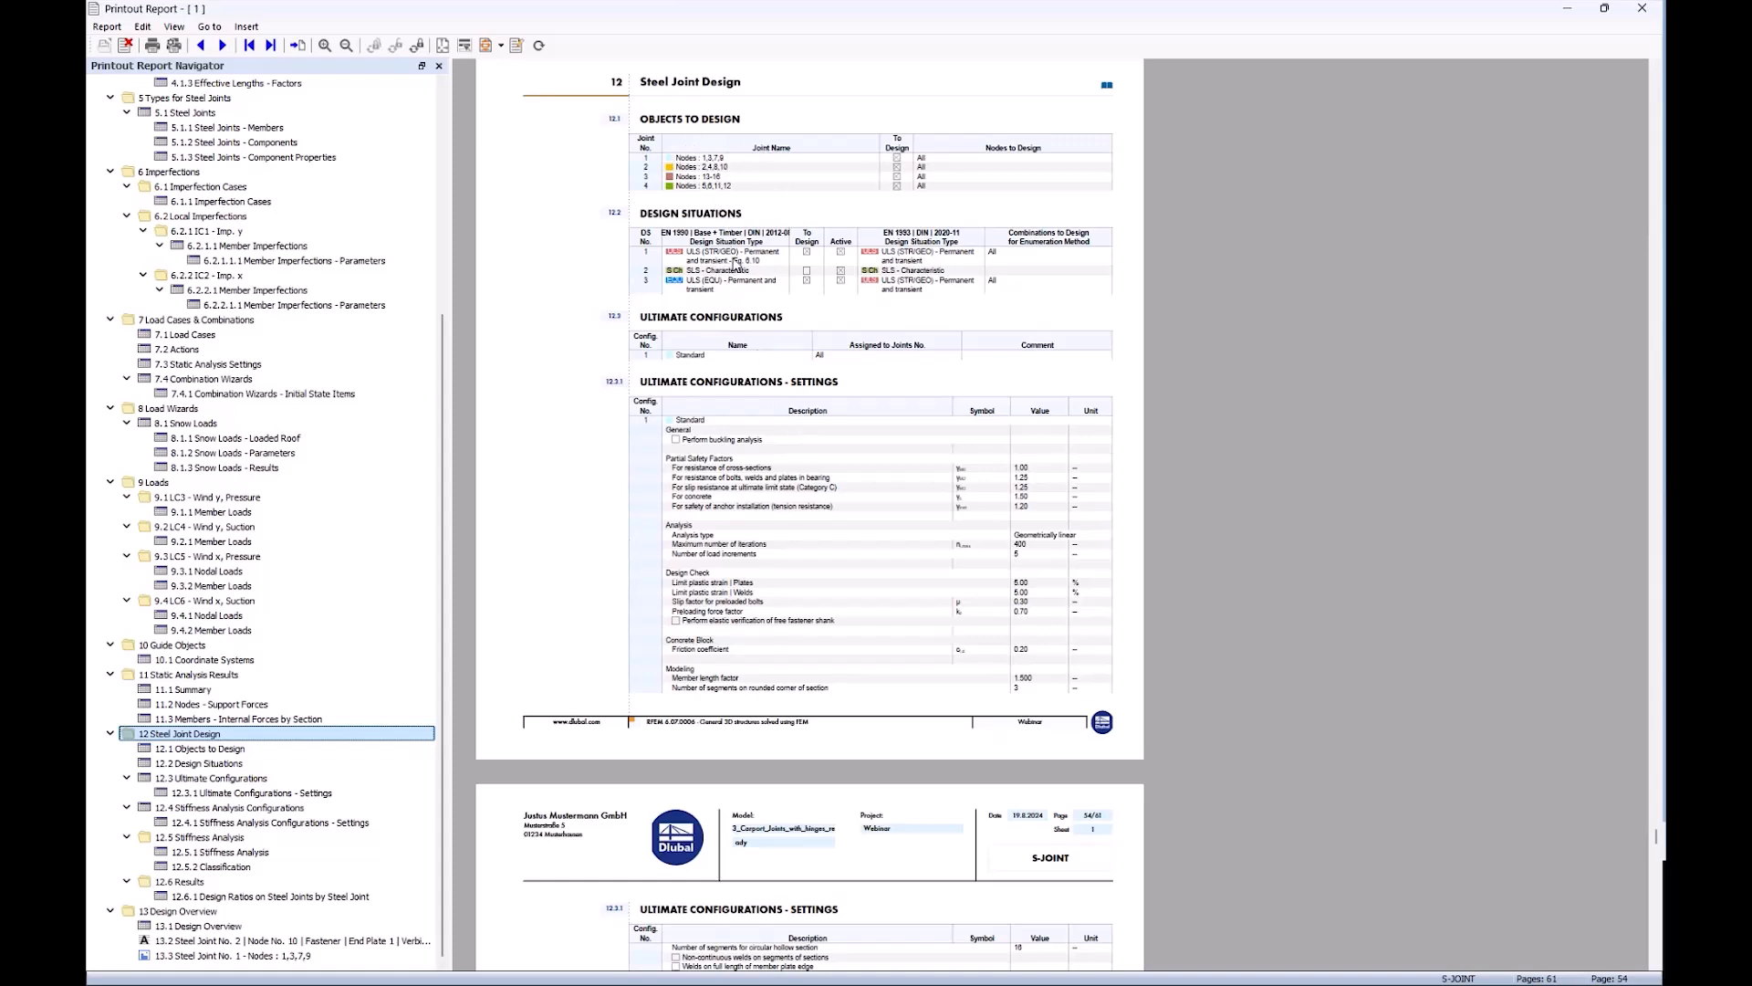
scroll(735, 264, "down", 2)
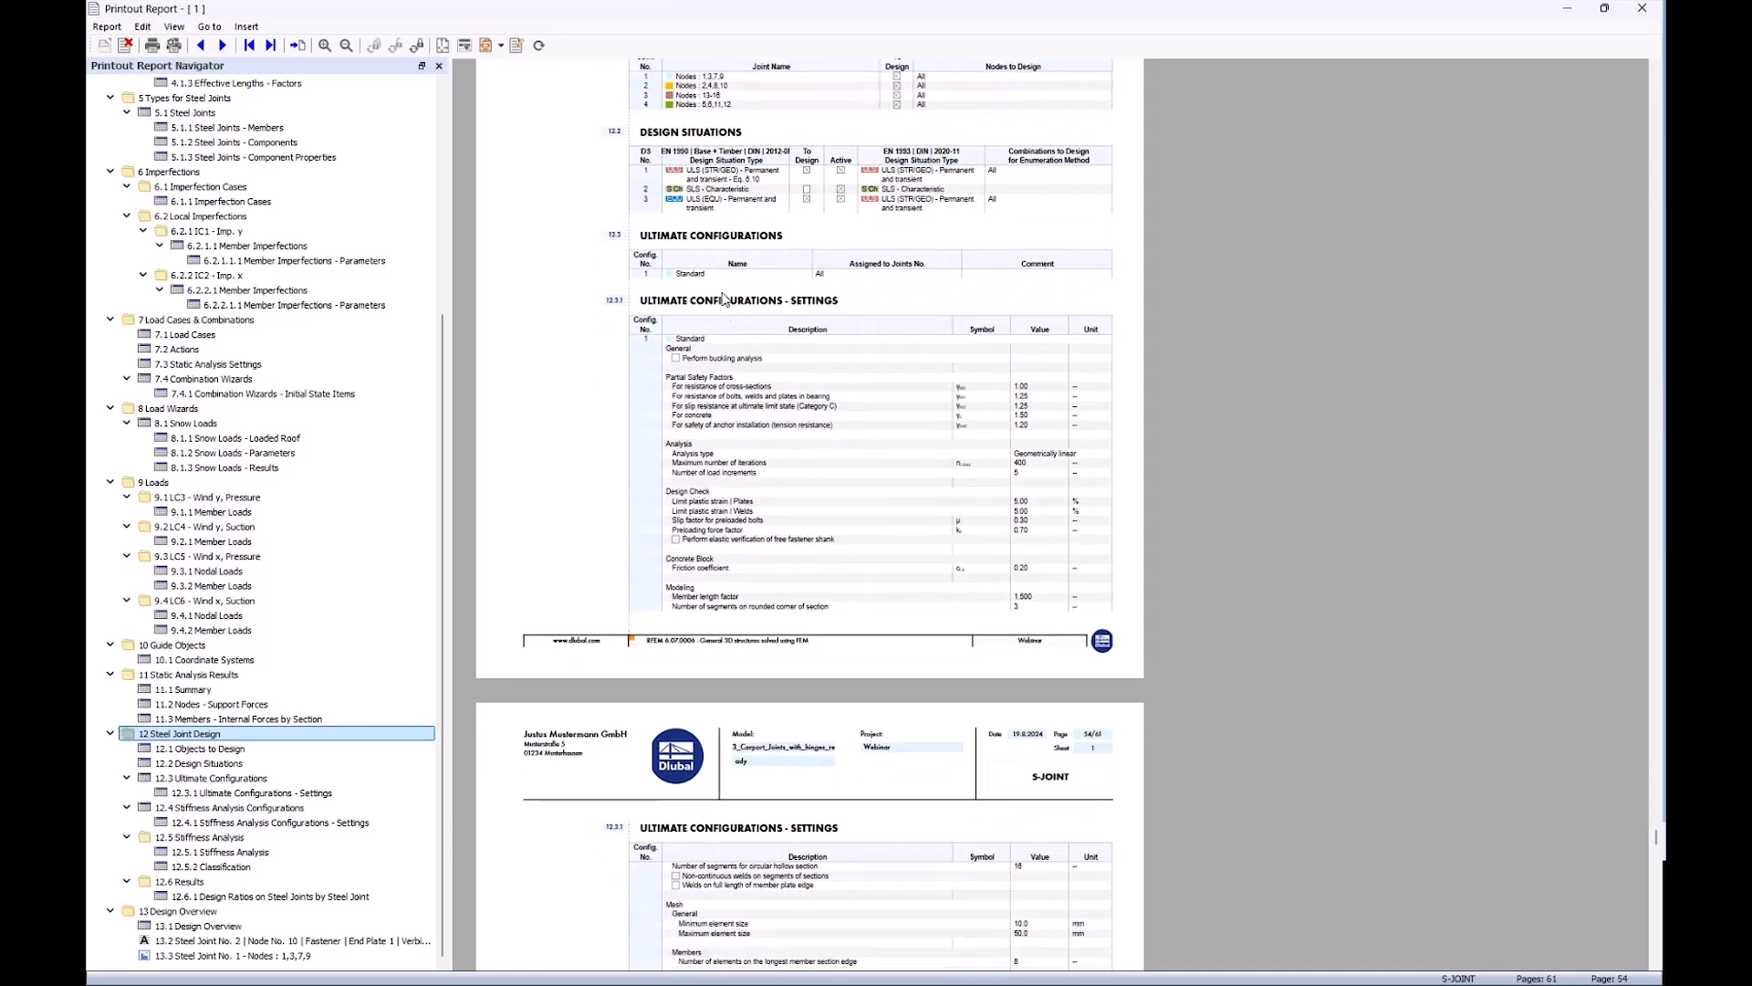
scroll(724, 381, "down", 10)
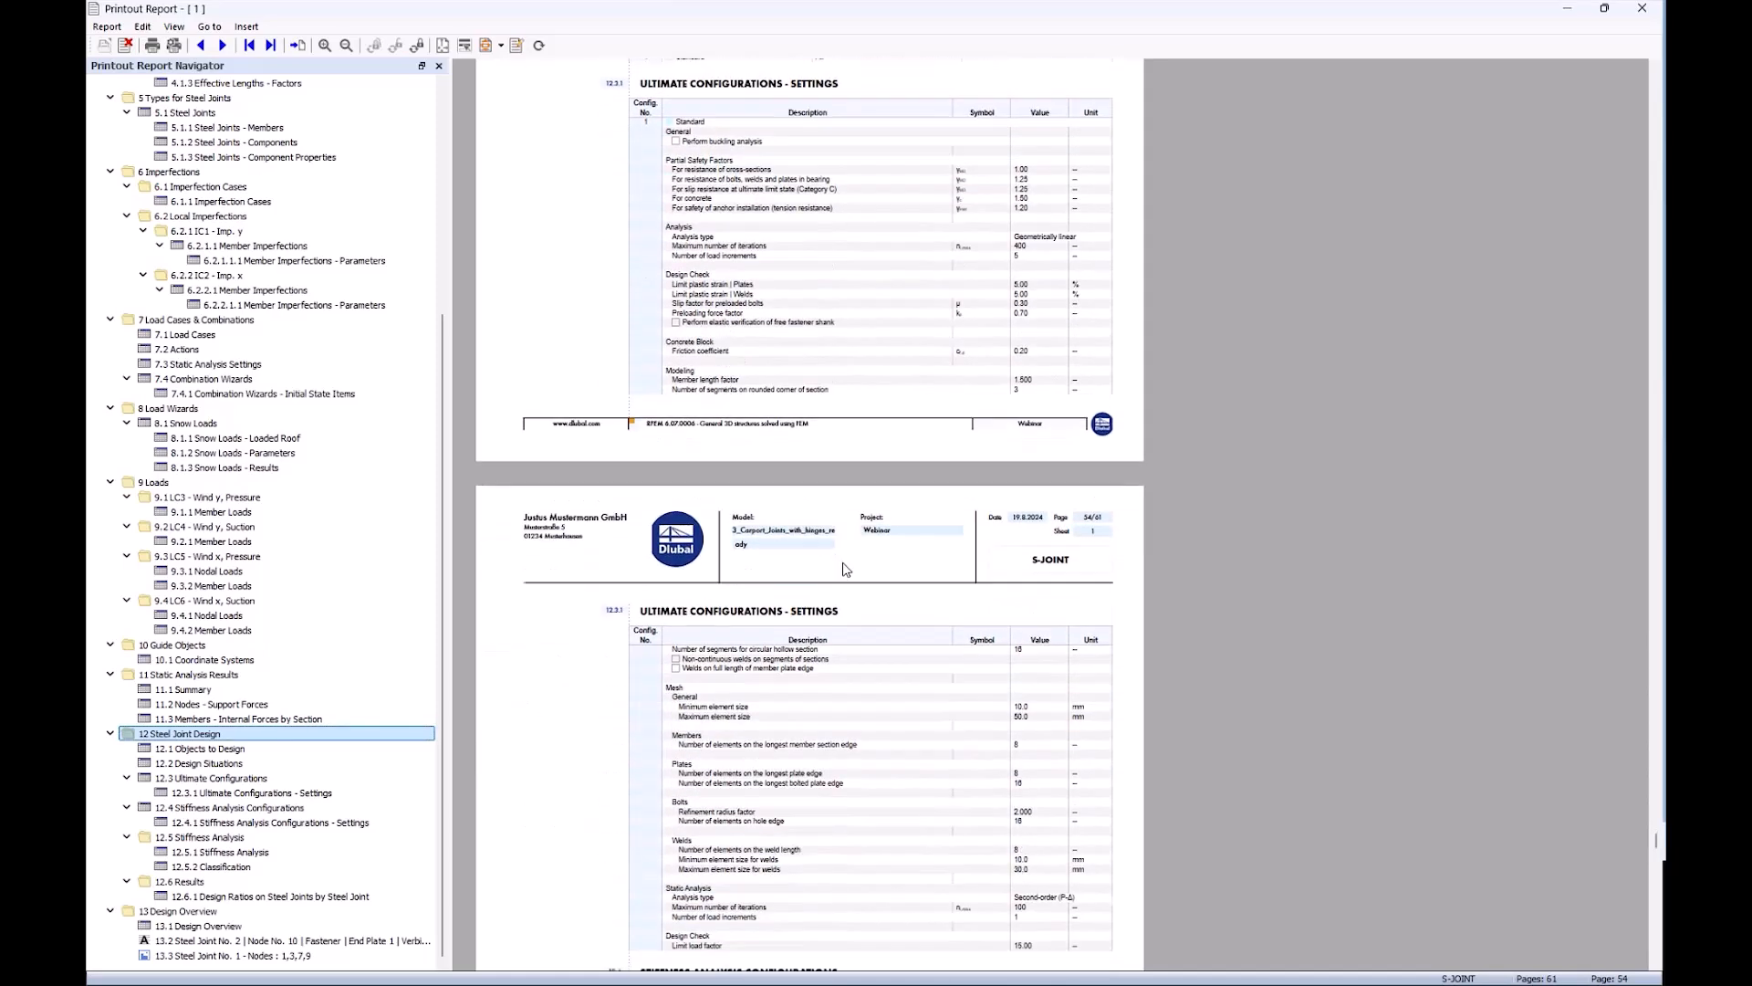
scroll(846, 569, "down", 7)
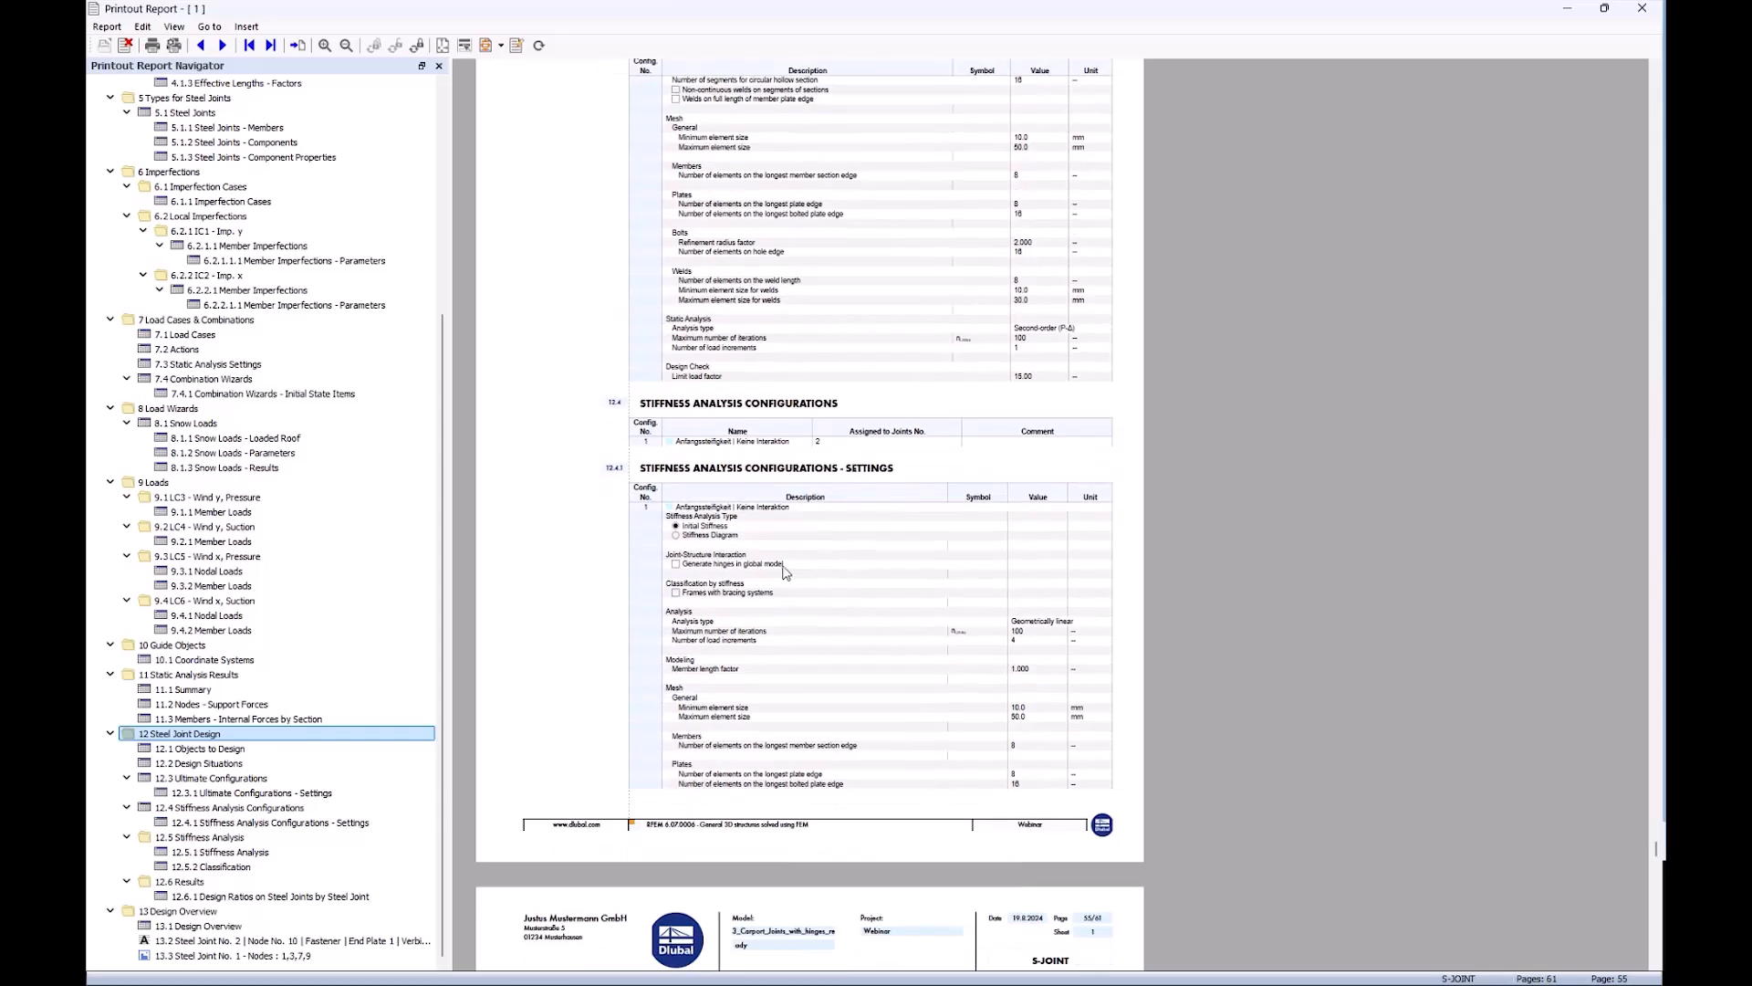
scroll(781, 573, "down", 10)
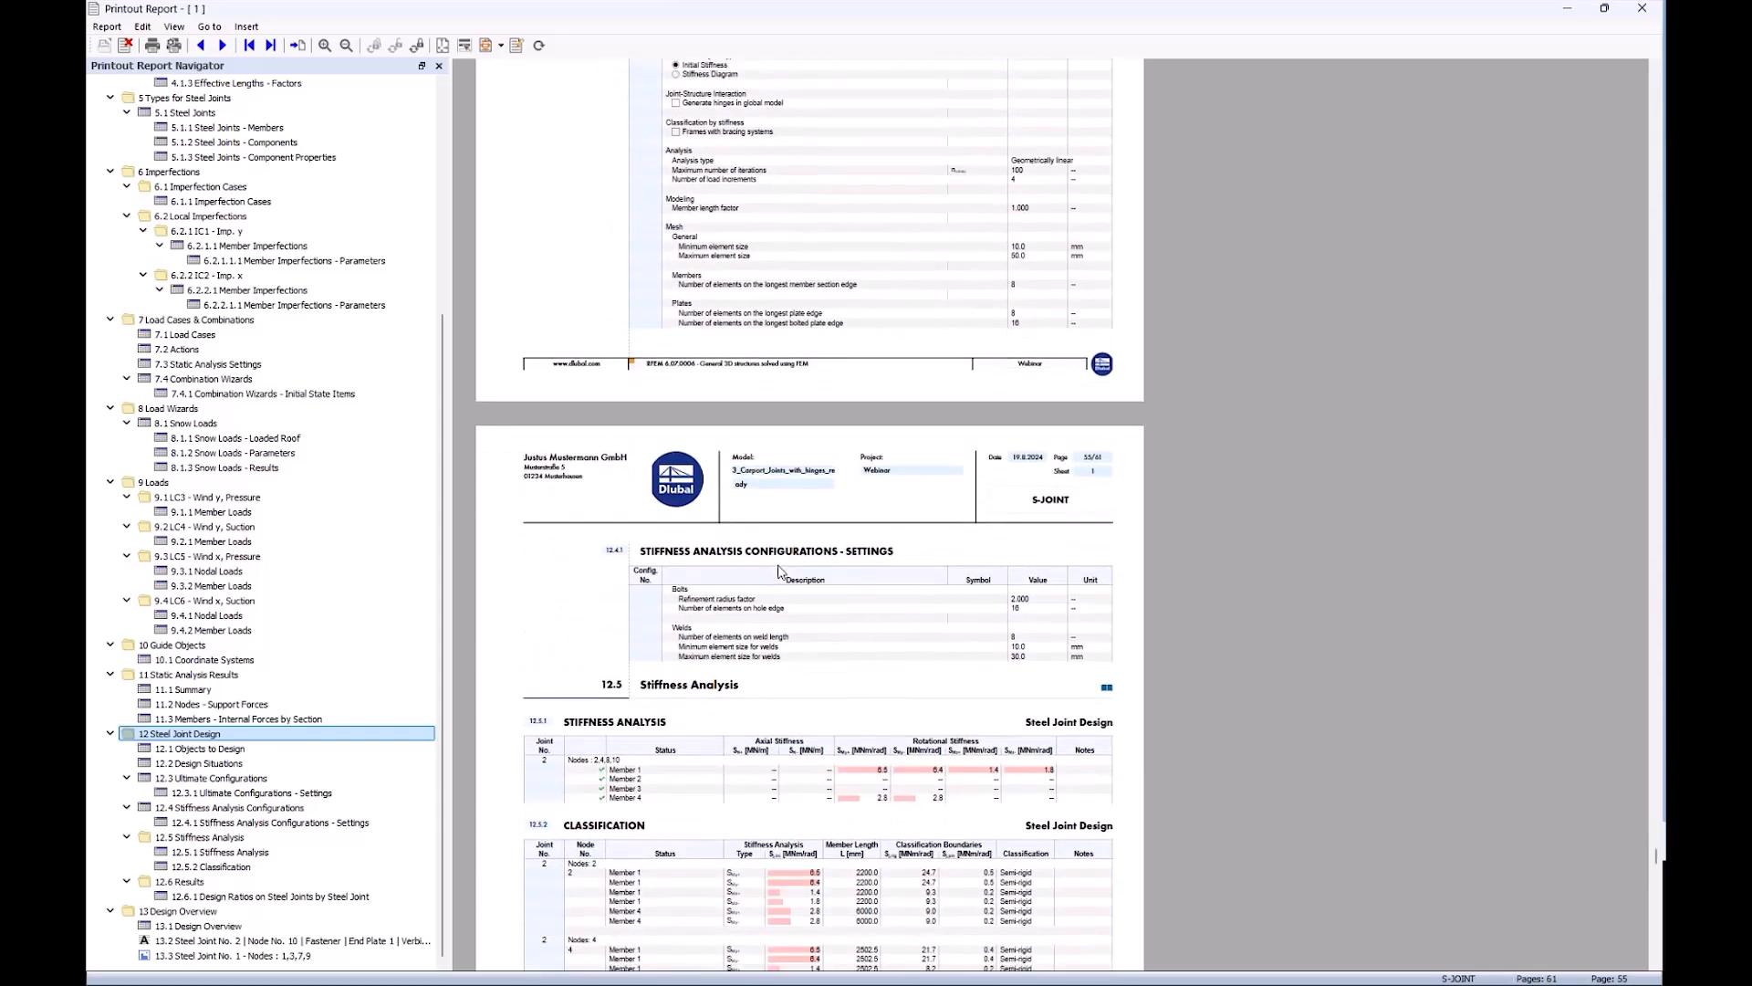
scroll(781, 572, "down", 2)
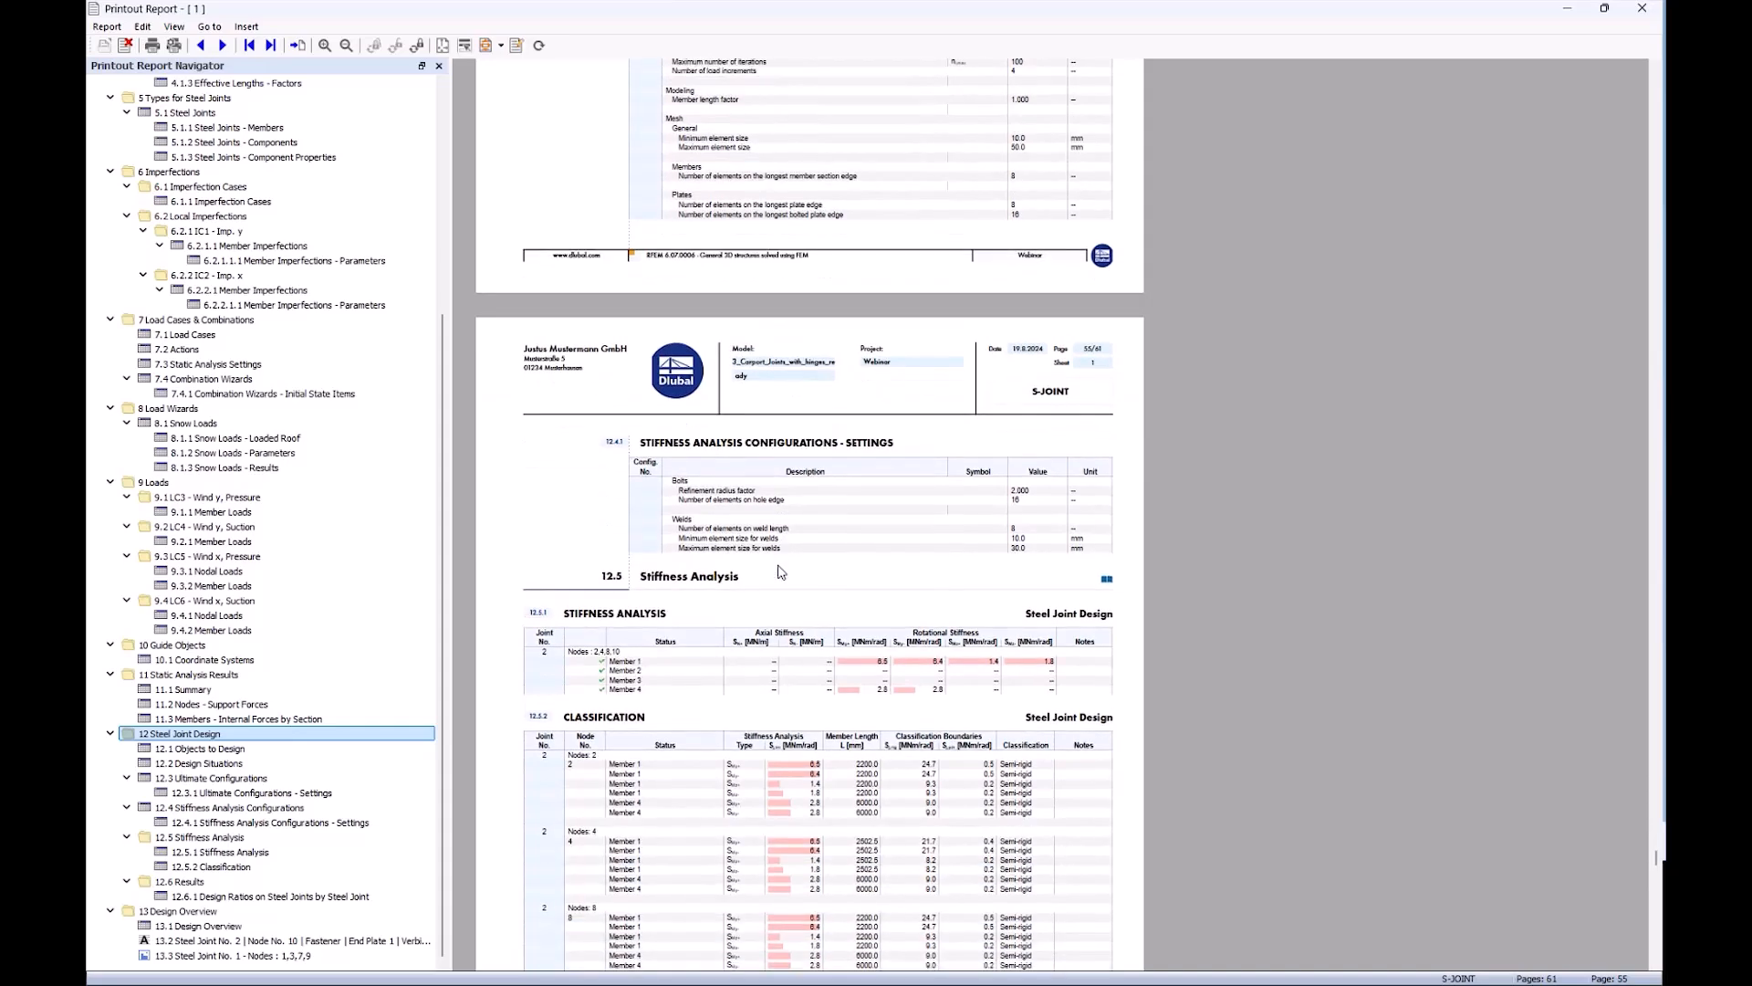
scroll(780, 572, "down", 4)
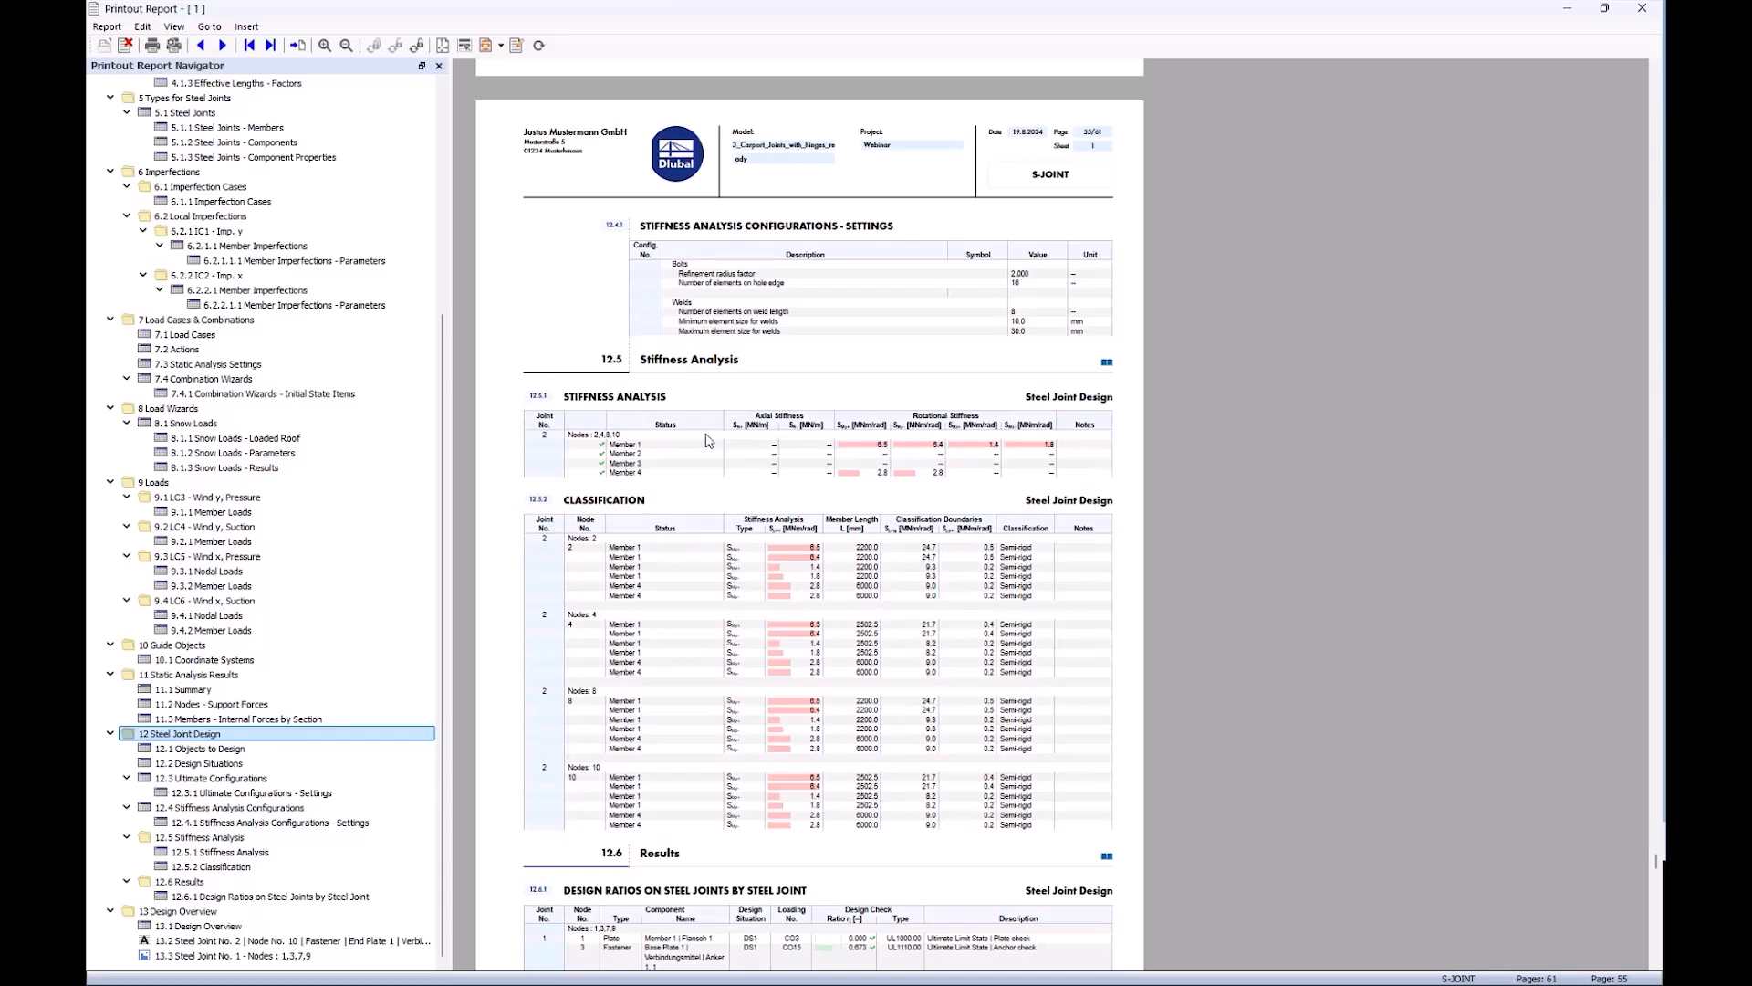
Review the design ratios by steel joint and the beginning of the Design Overview table in the report
scroll(724, 536, "down", 10)
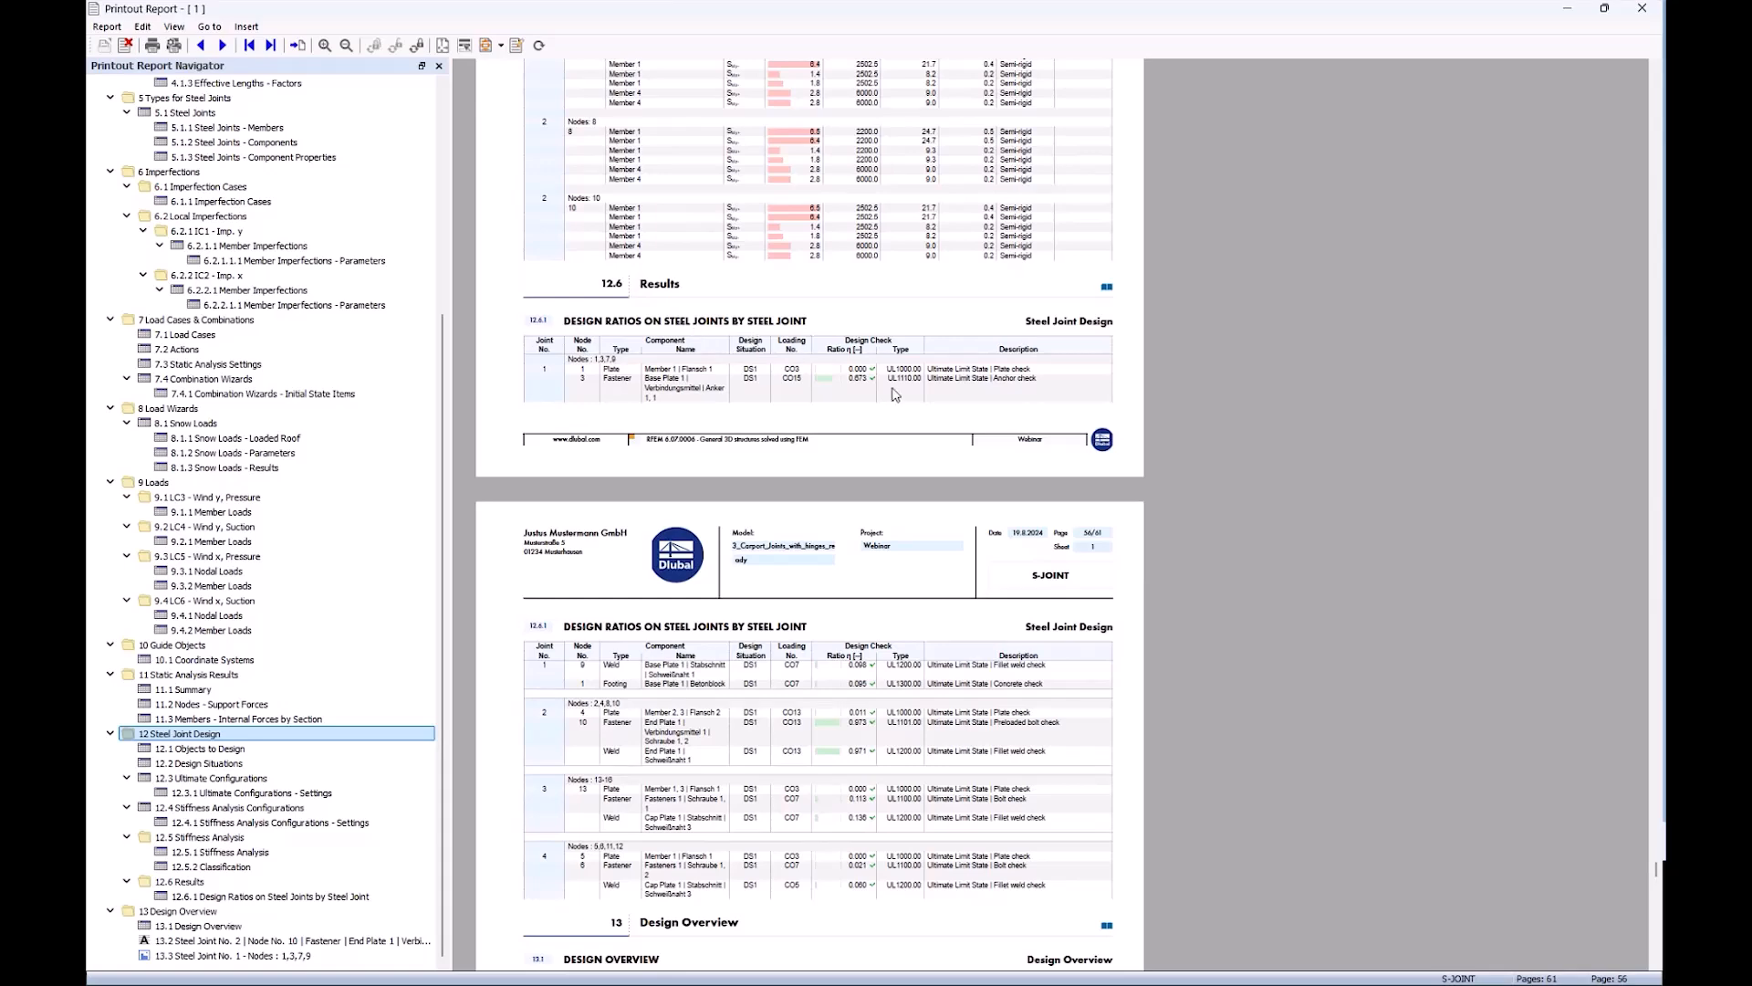
scroll(895, 394, "down", 2)
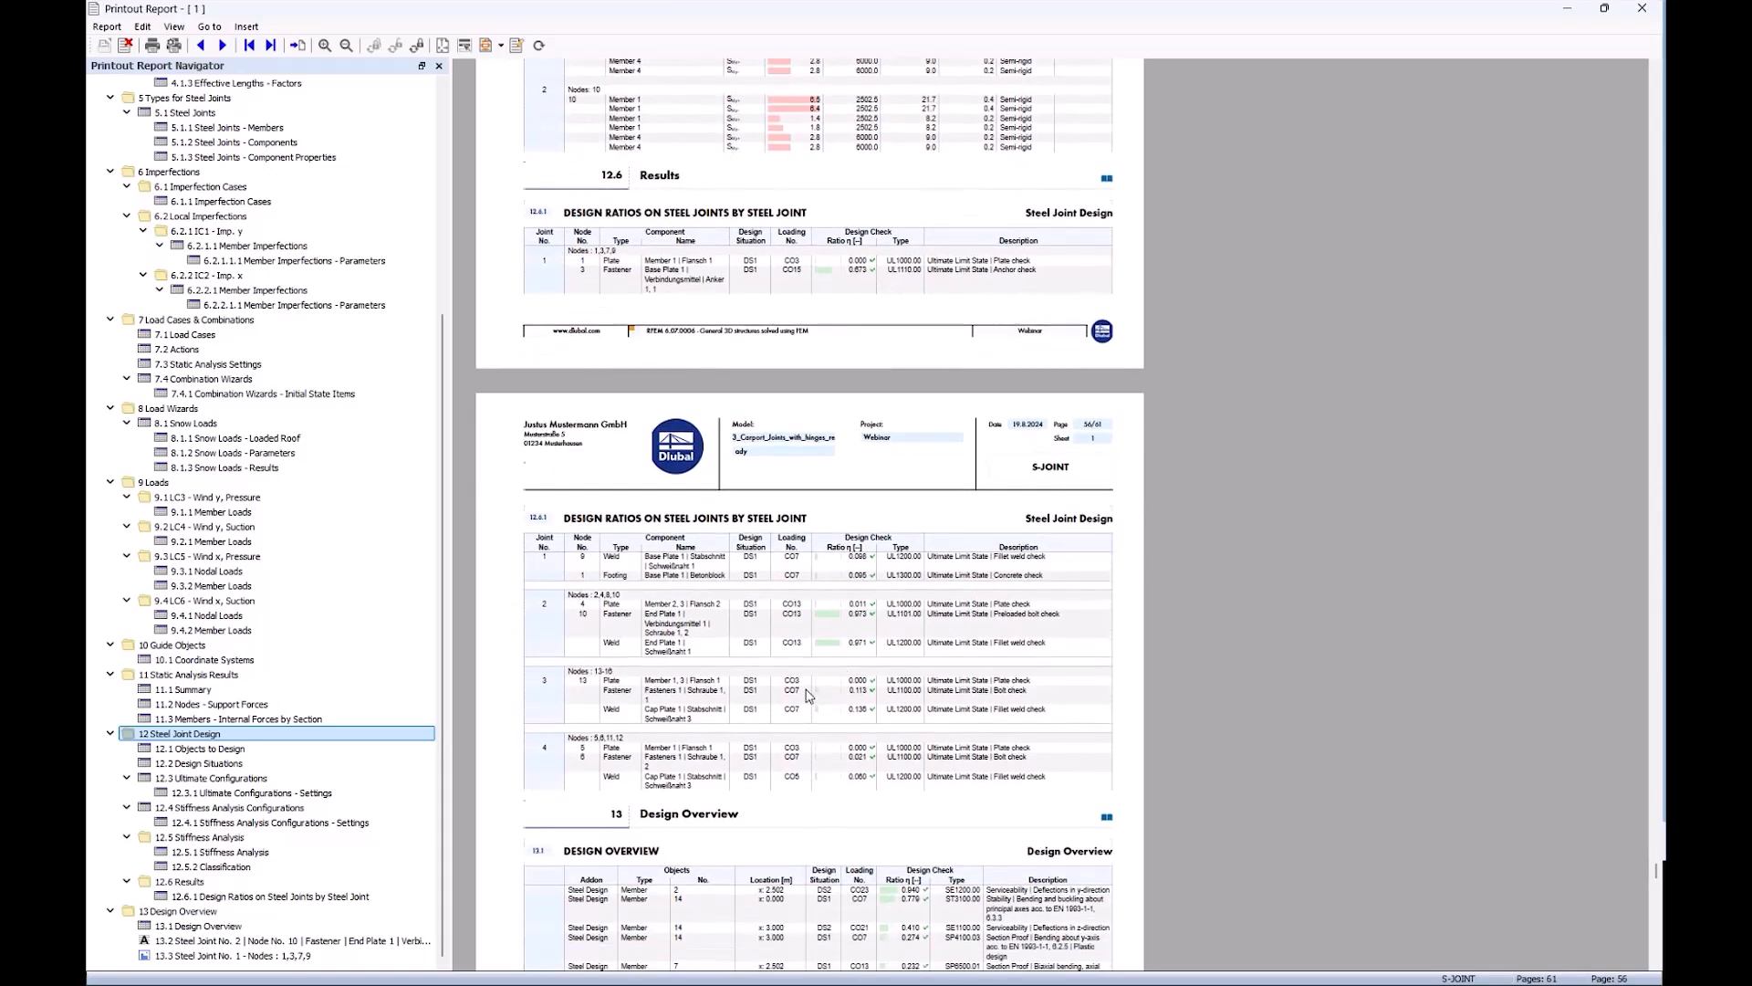
scroll(807, 696, "down", 5)
scroll(807, 696, "down", 6)
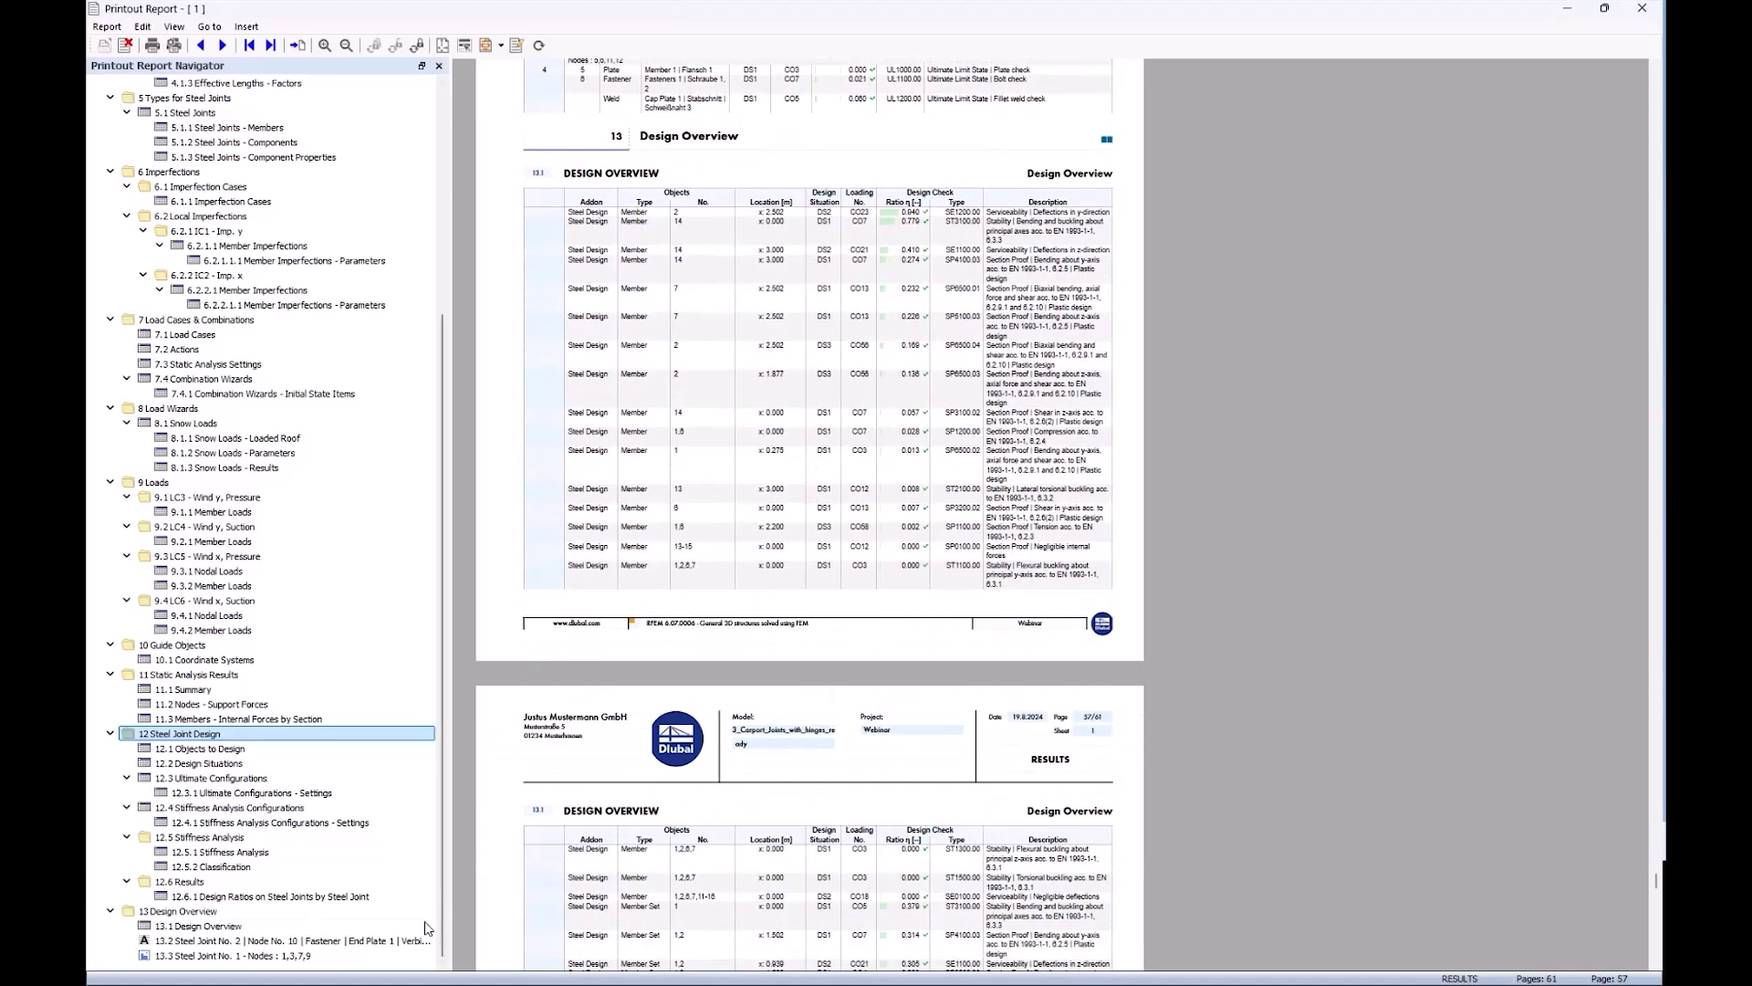
Examine the Design Overview entries: the overview table, the steel joint 2 fastener check details and the dimensioned steel joint 1 graphic
left_click(206, 927)
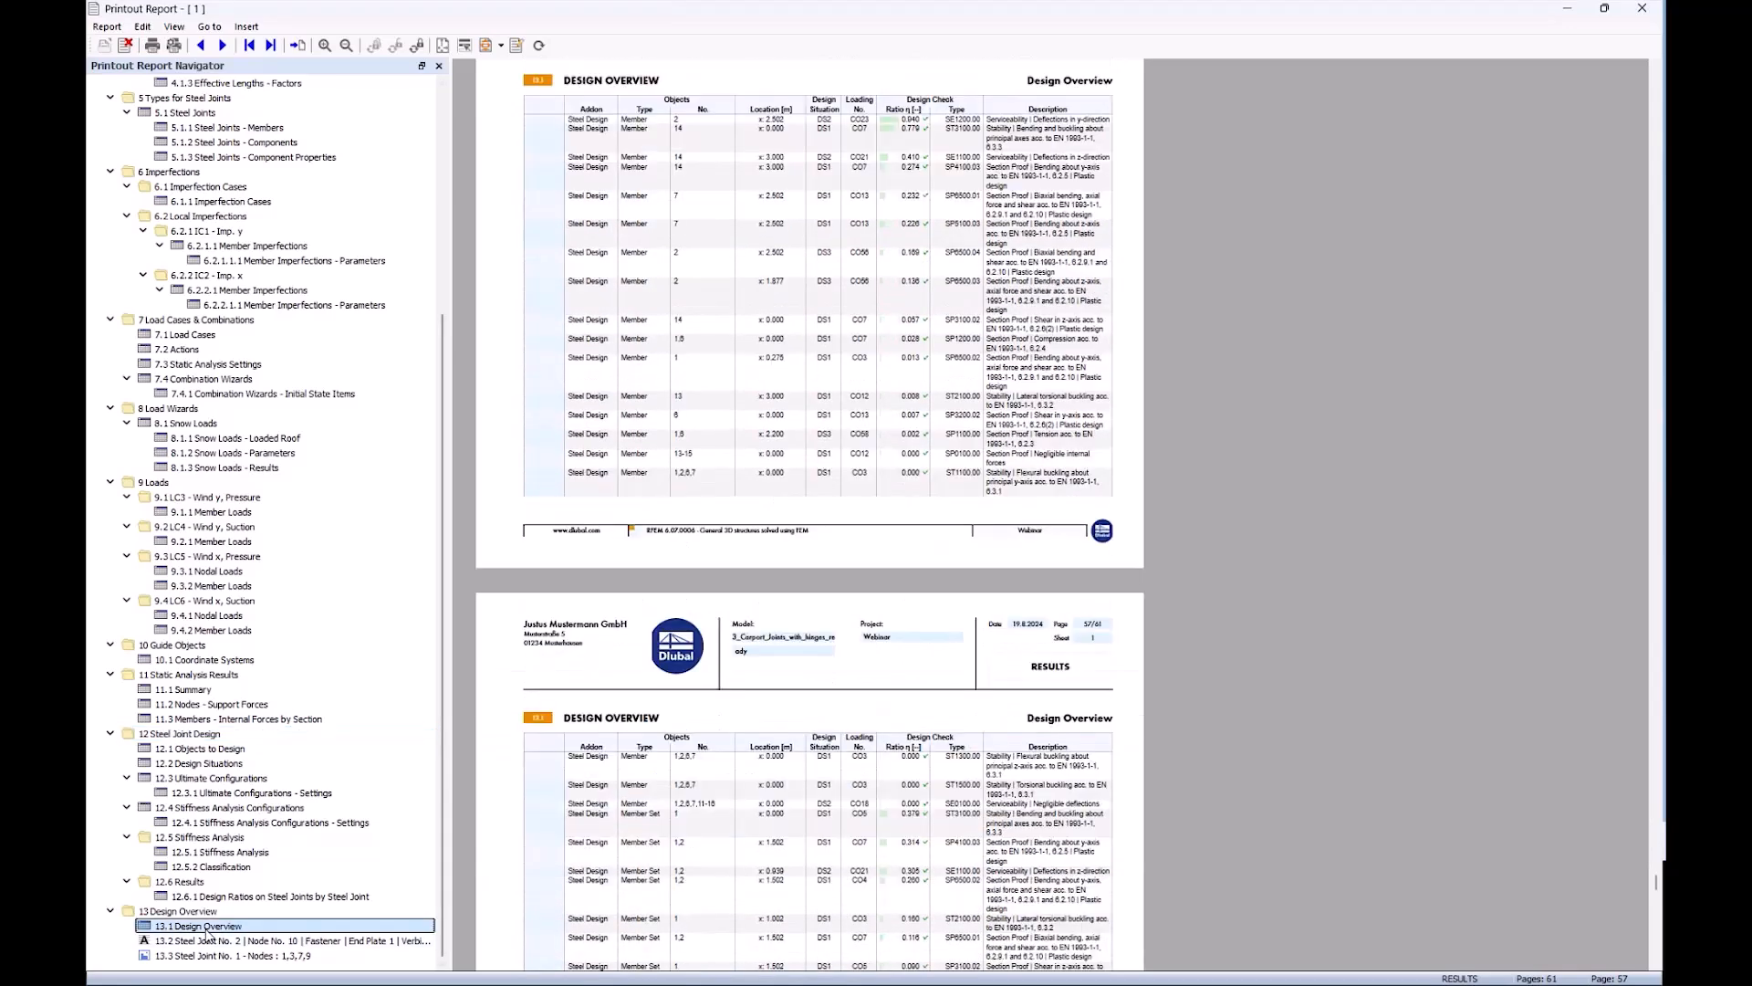
left_click(206, 940)
scroll(588, 321, "up", 10)
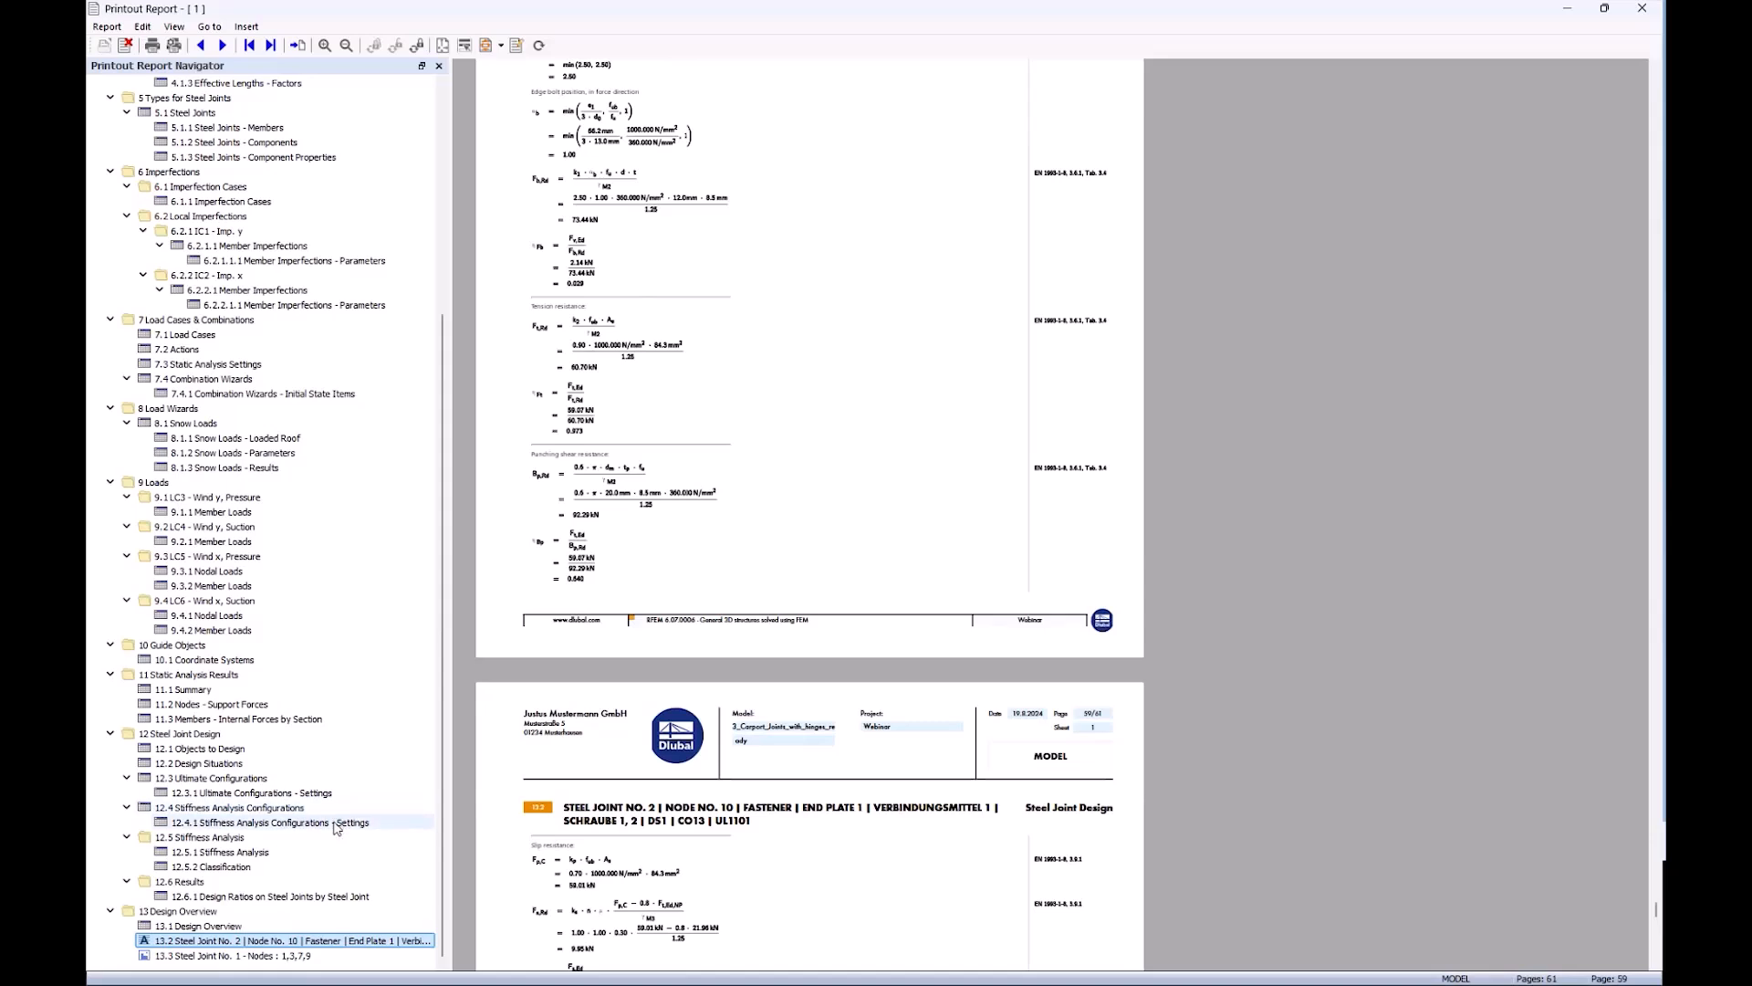
left_click(263, 955)
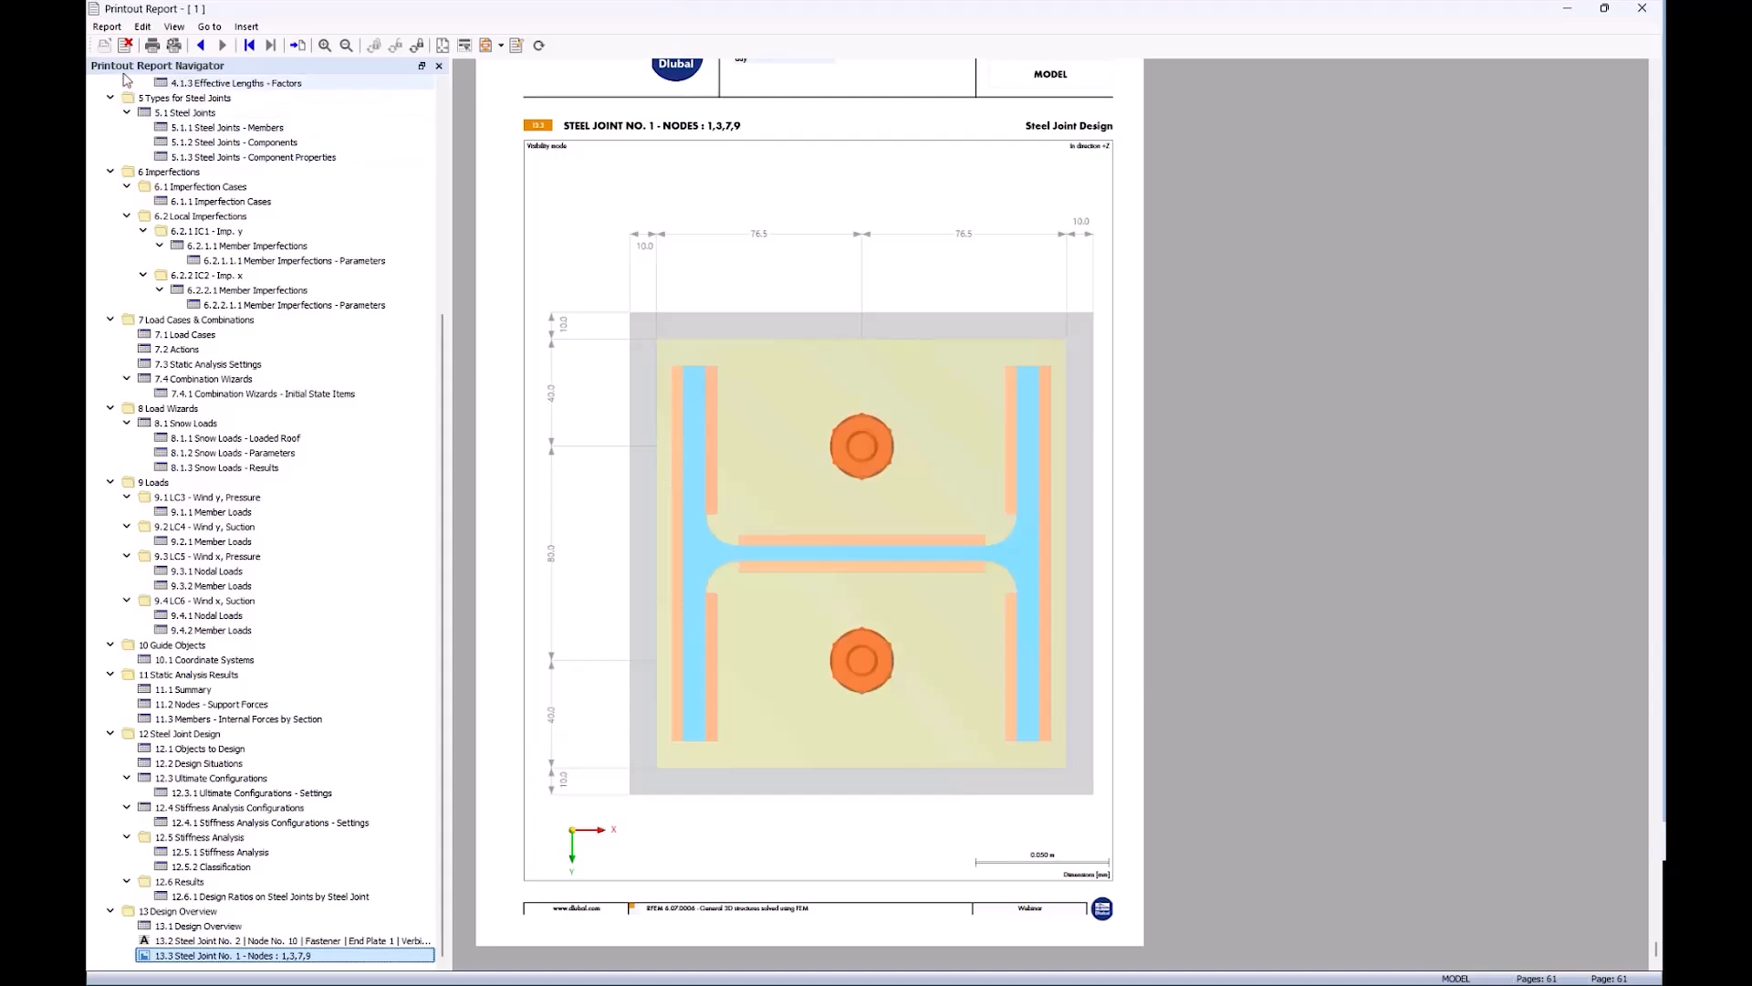
Look through the report's editing options and available output languages, and leave the language selection without changing it
left_click(104, 27)
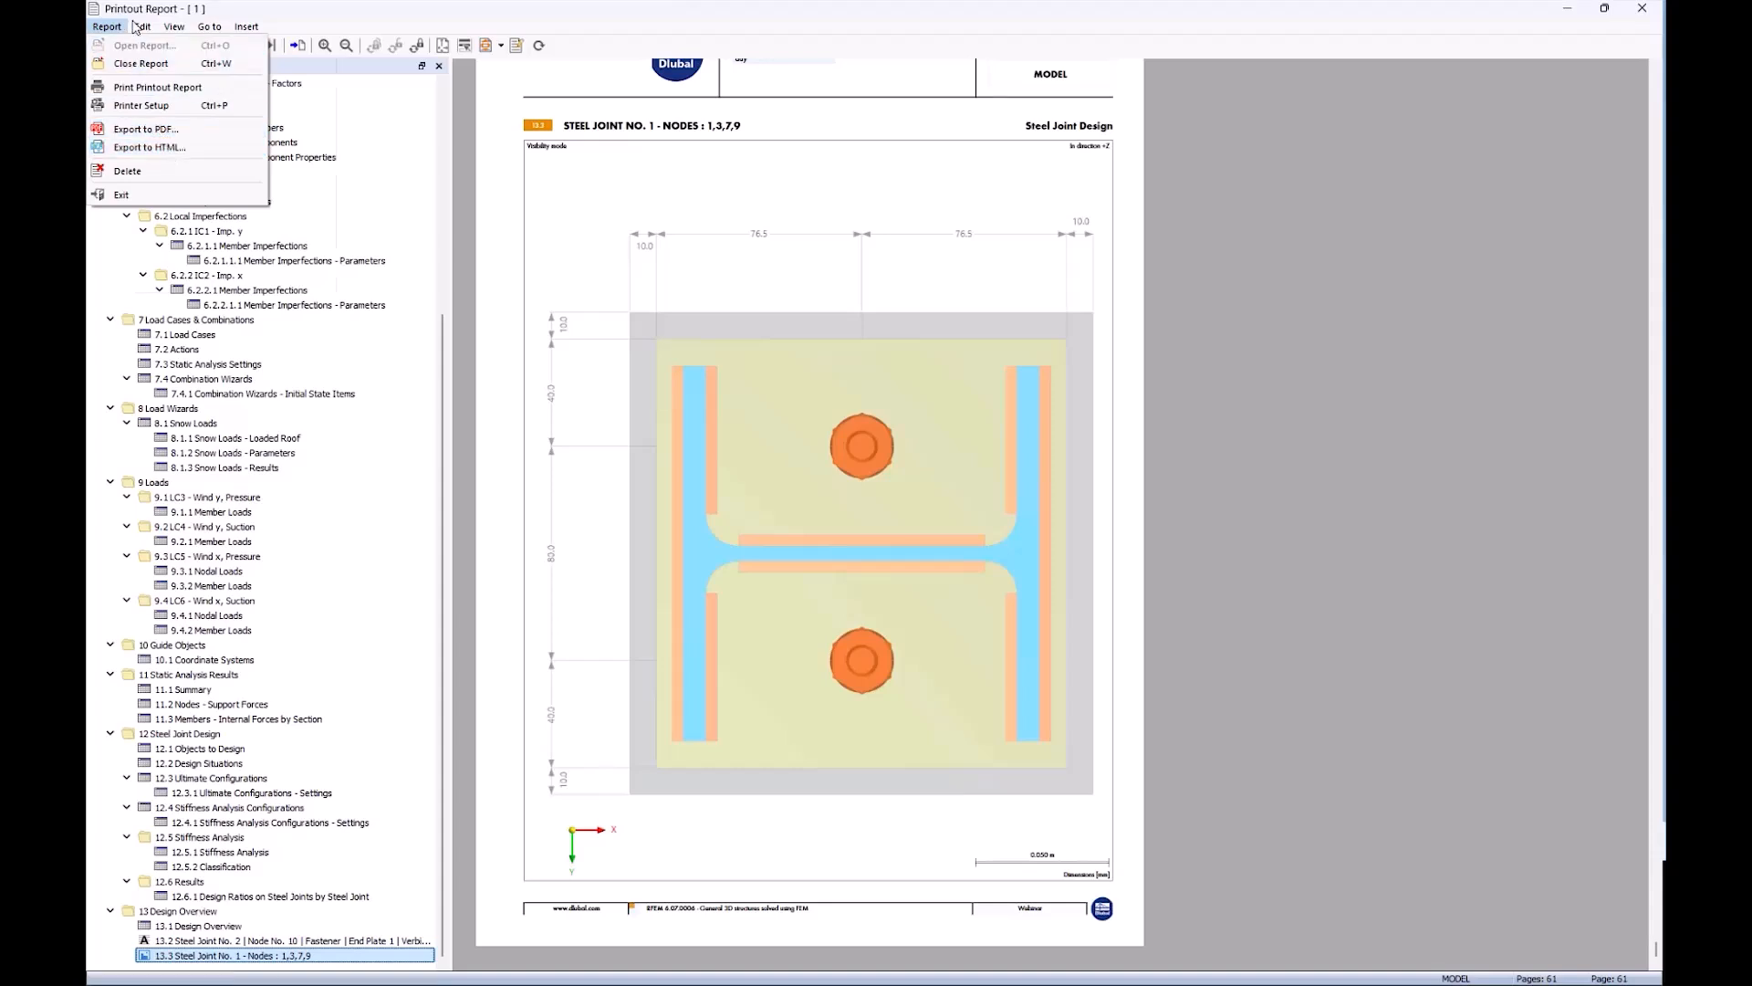
mouse_move(139, 25)
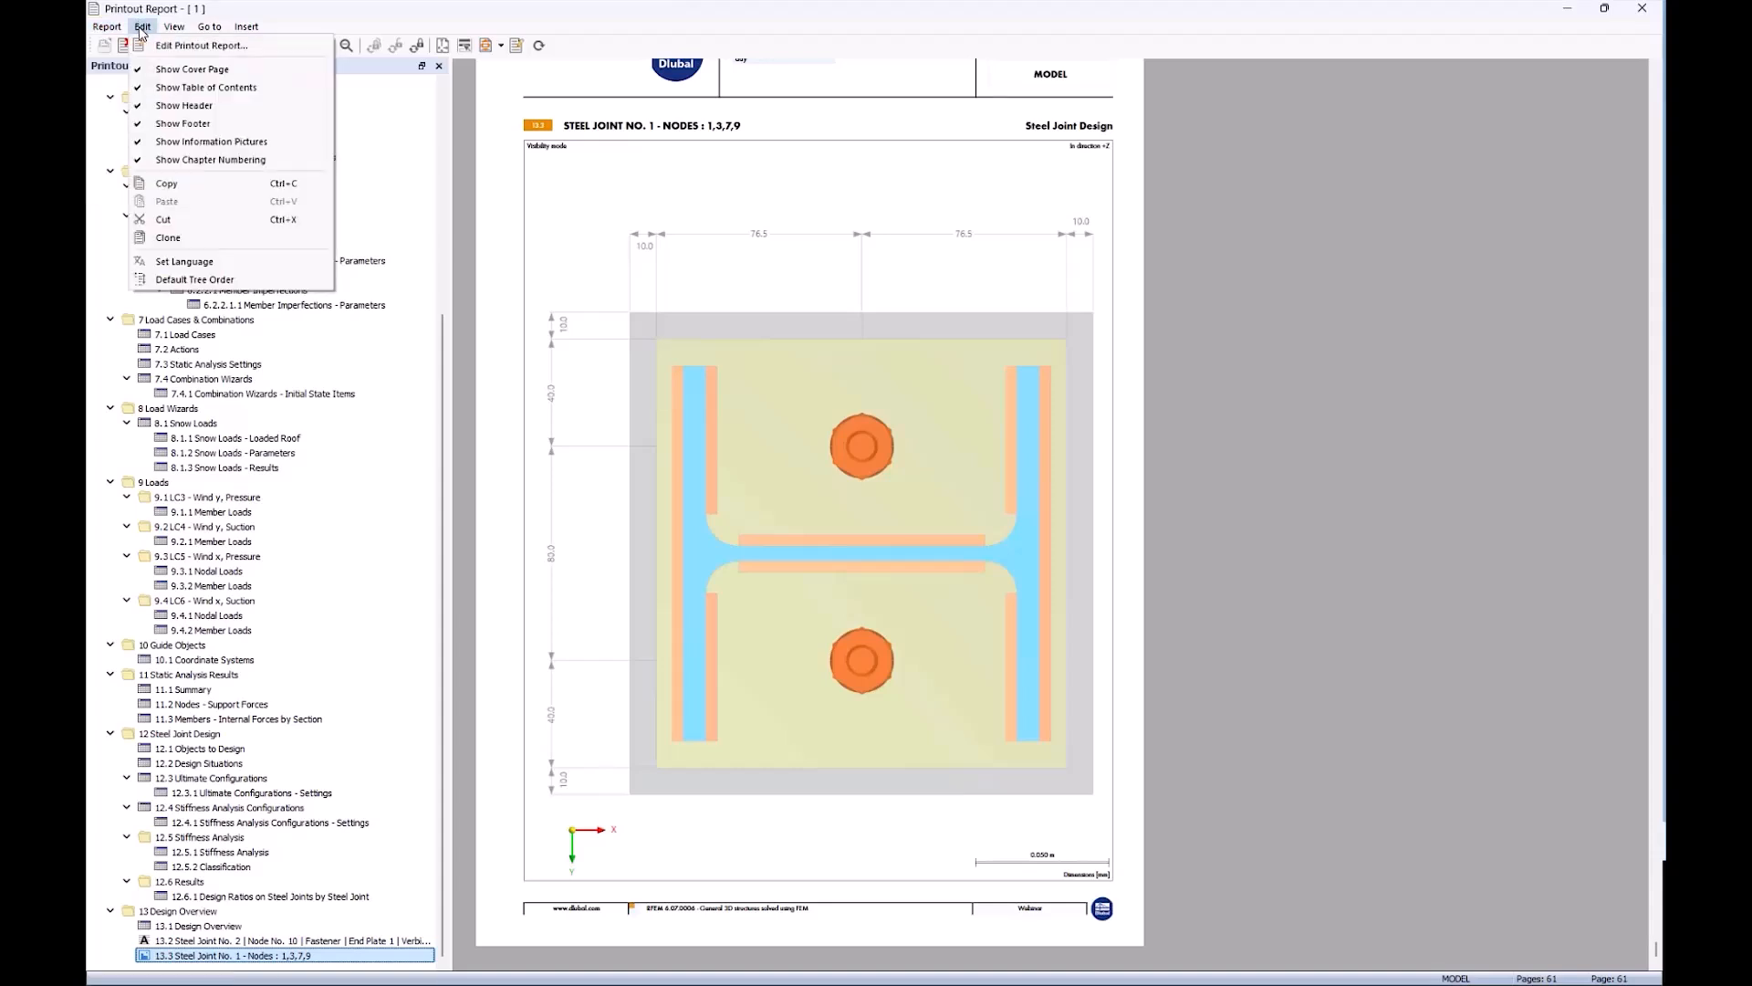
left_click(244, 267)
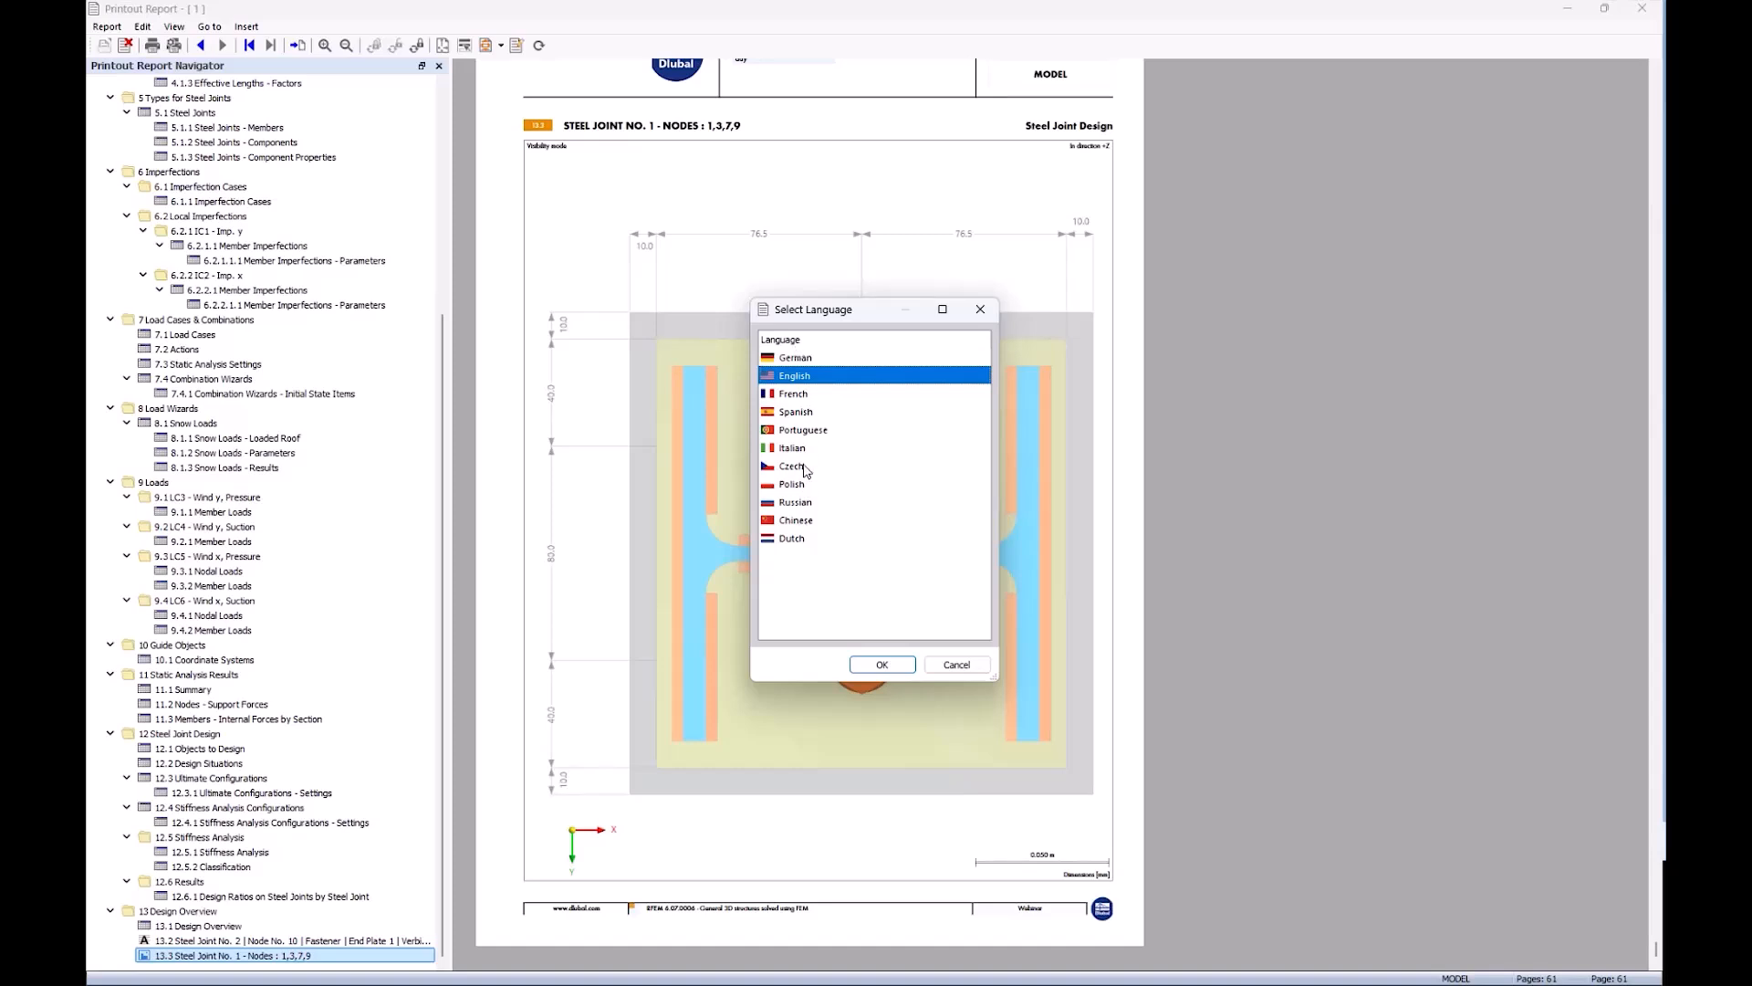
left_click(952, 665)
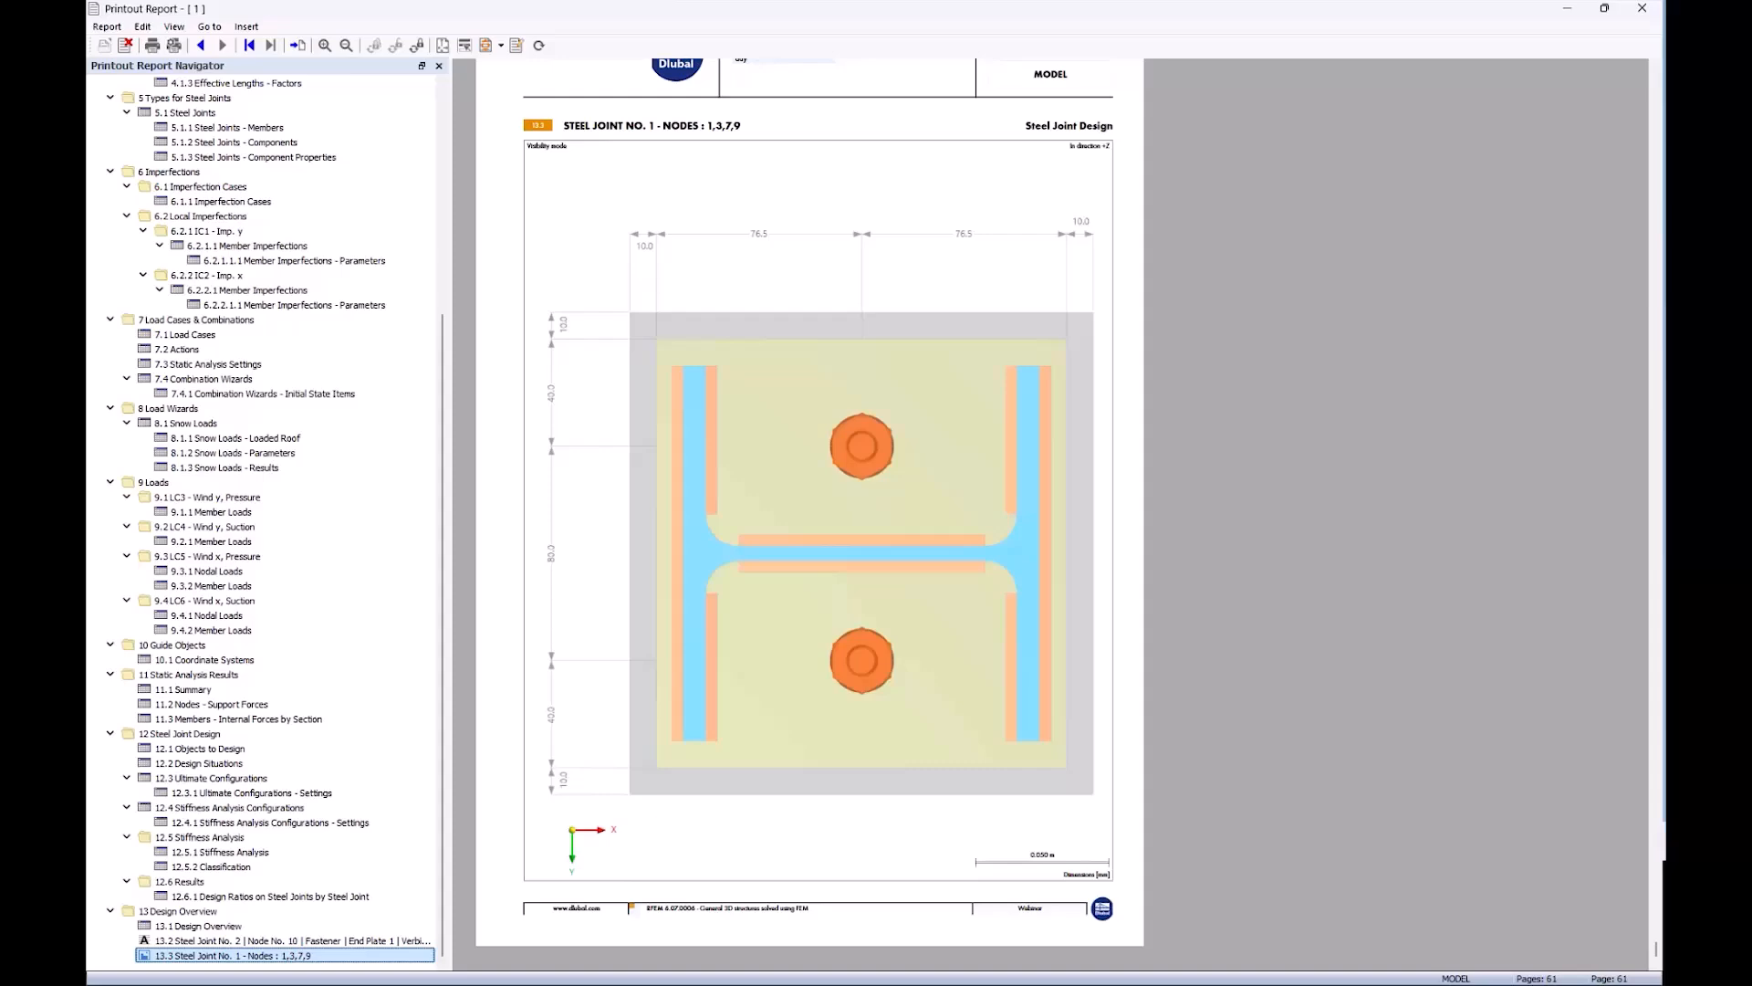
key("alt+Tab")
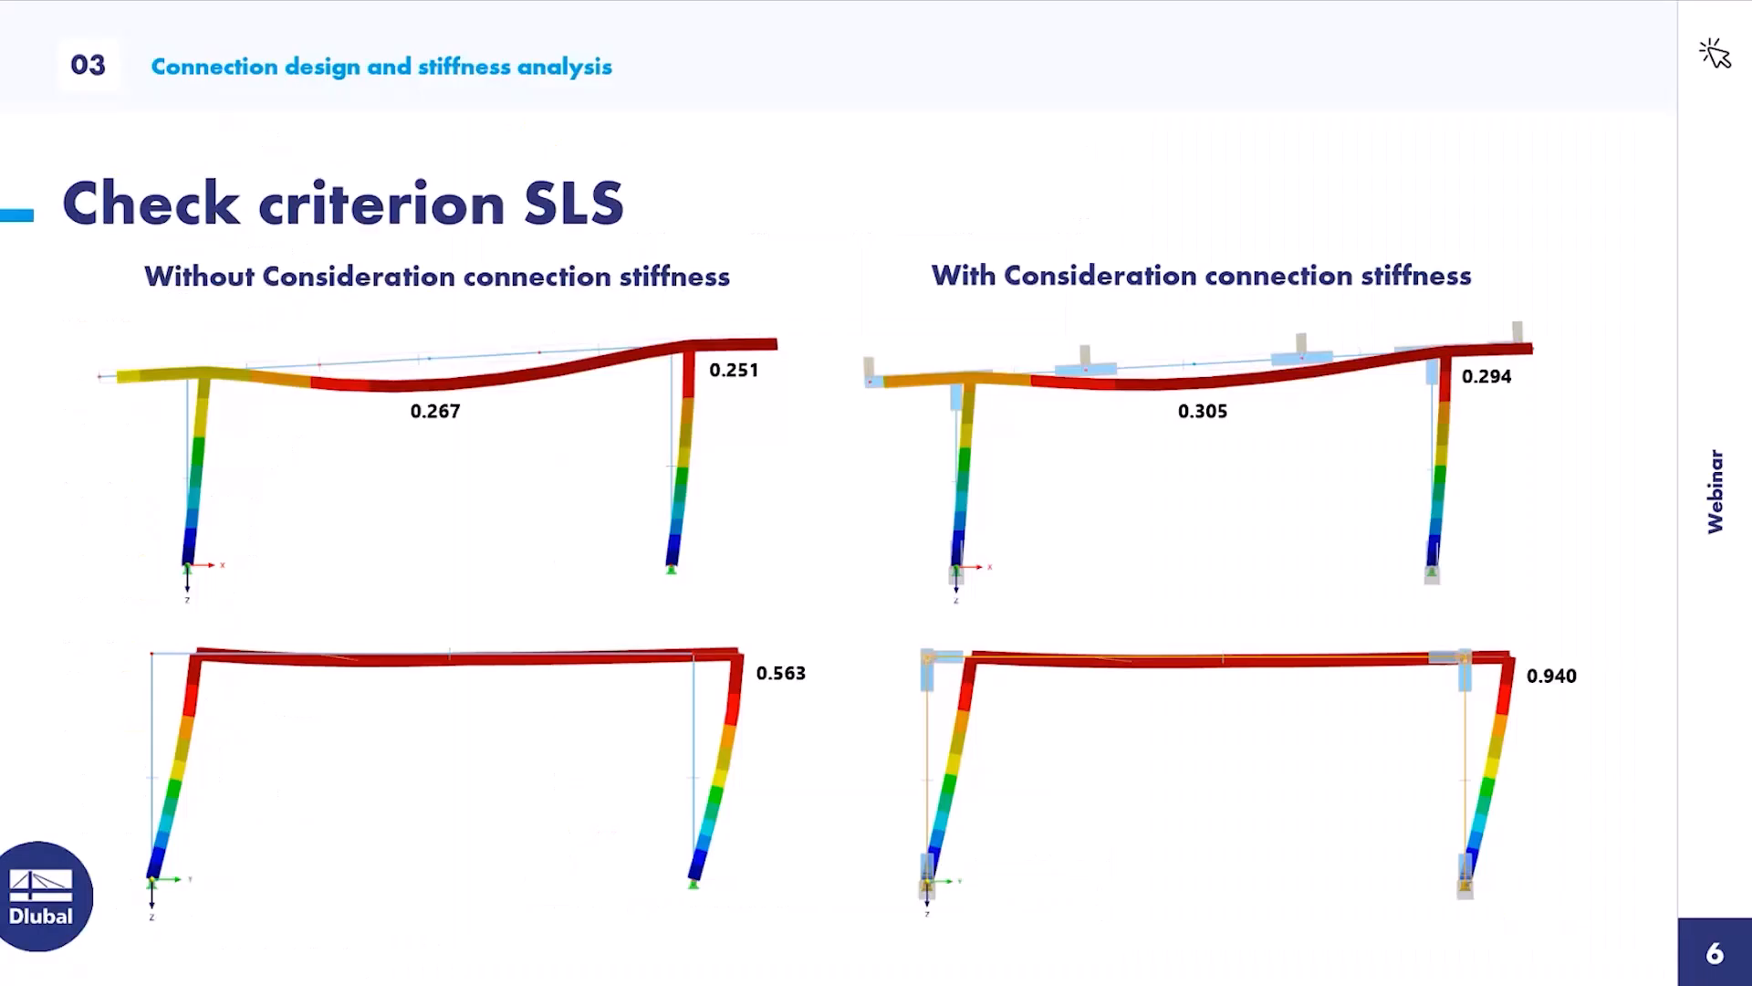
left_click(1546, 559)
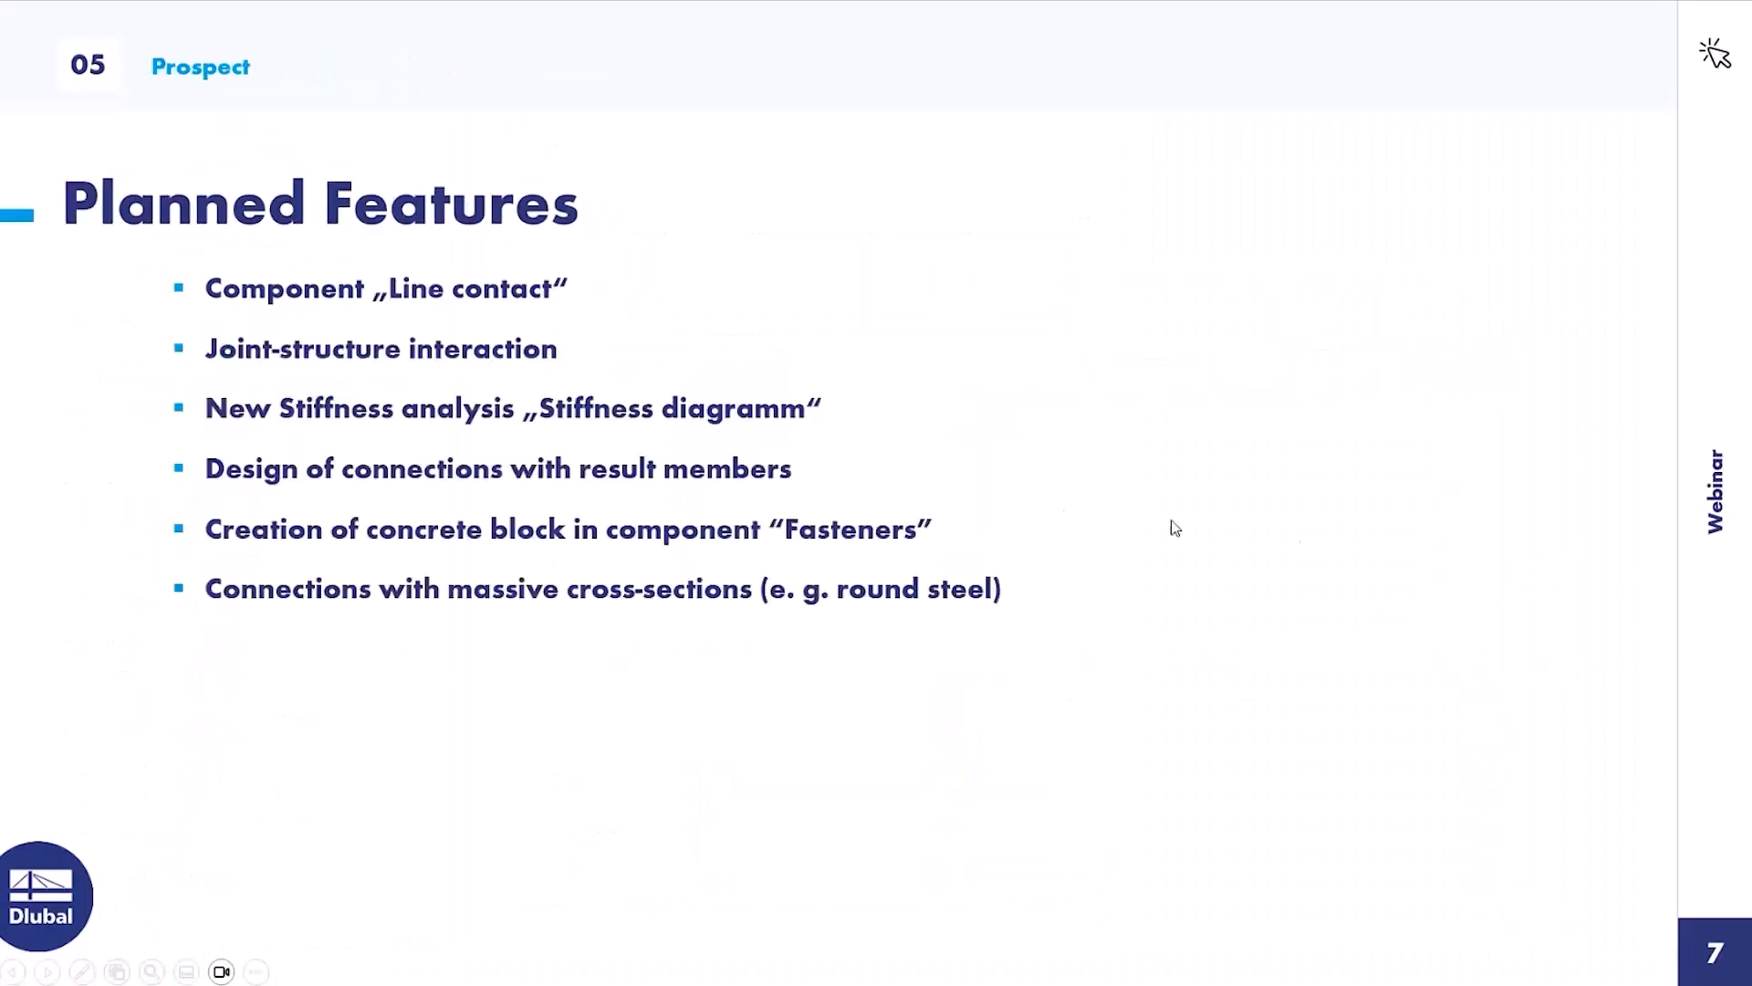